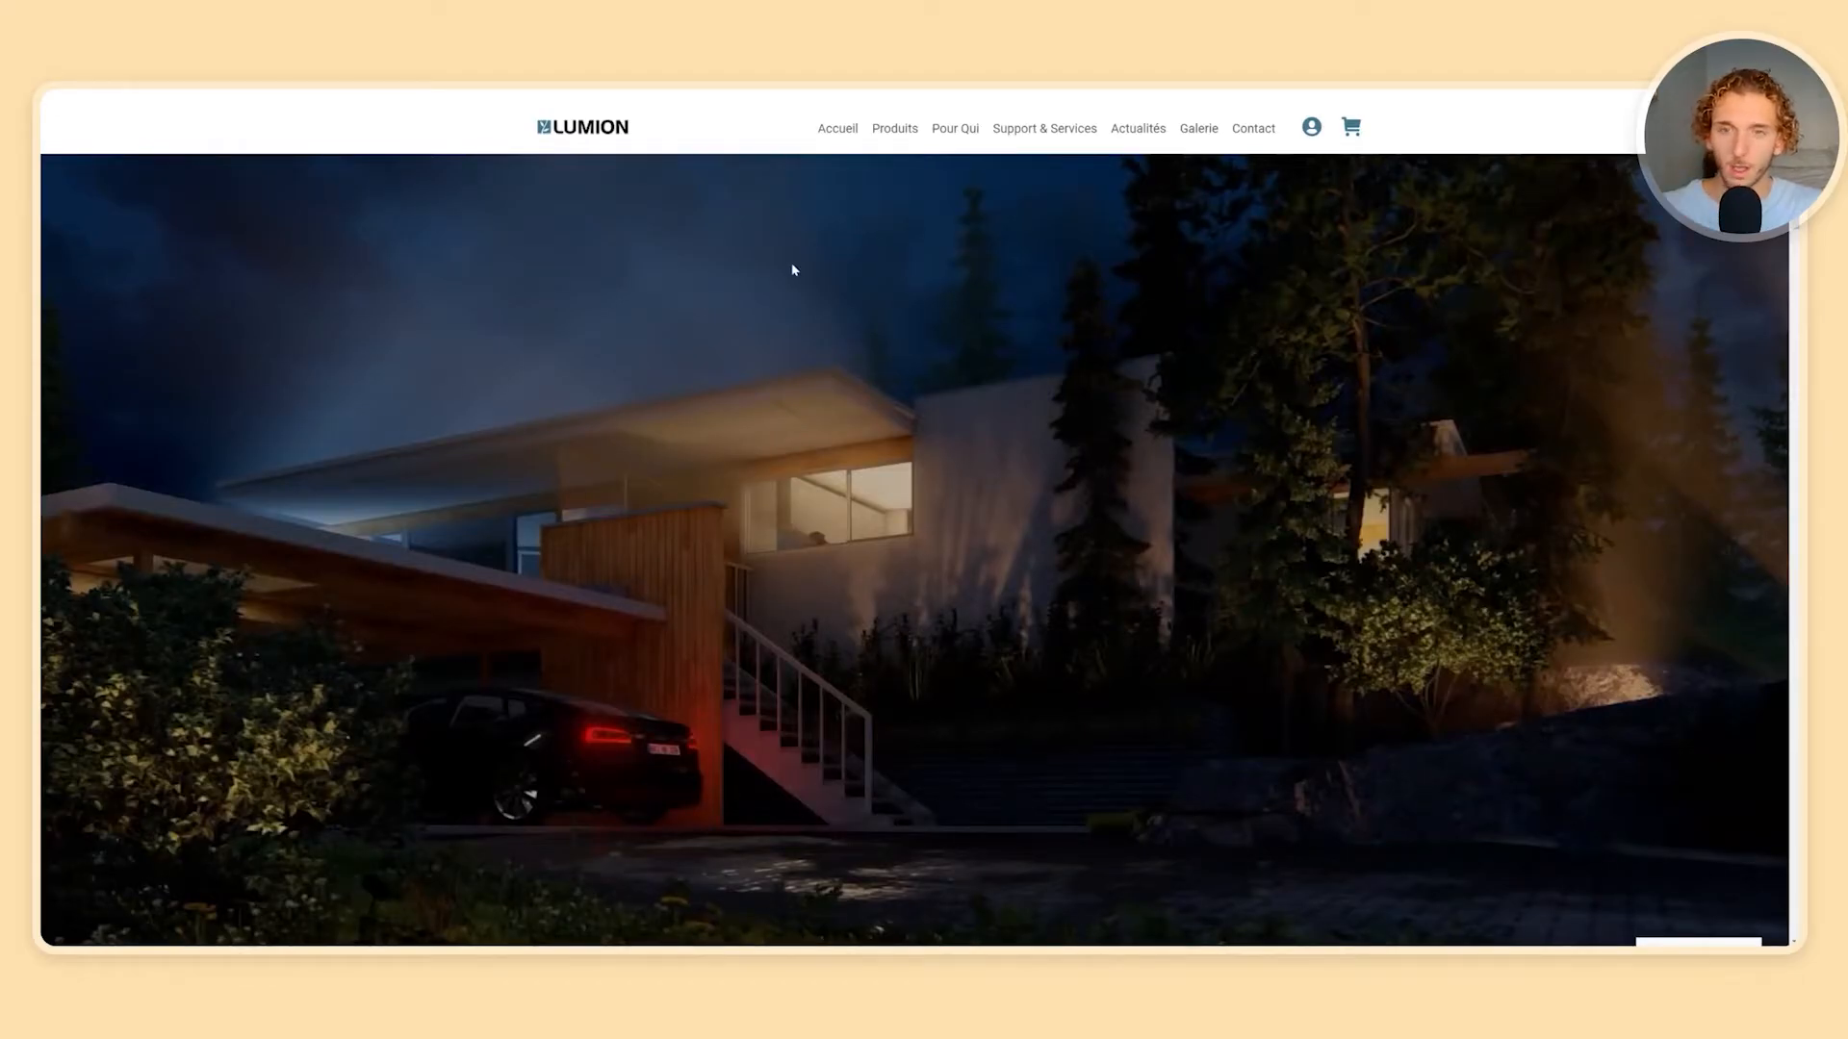
Step: Read the Lumion introduction on the home page and highlight the words "temps réel" in its subtitle
{"action": "scroll", "coordinate": [770, 159], "scroll_direction": "down", "scroll_amount": 8}
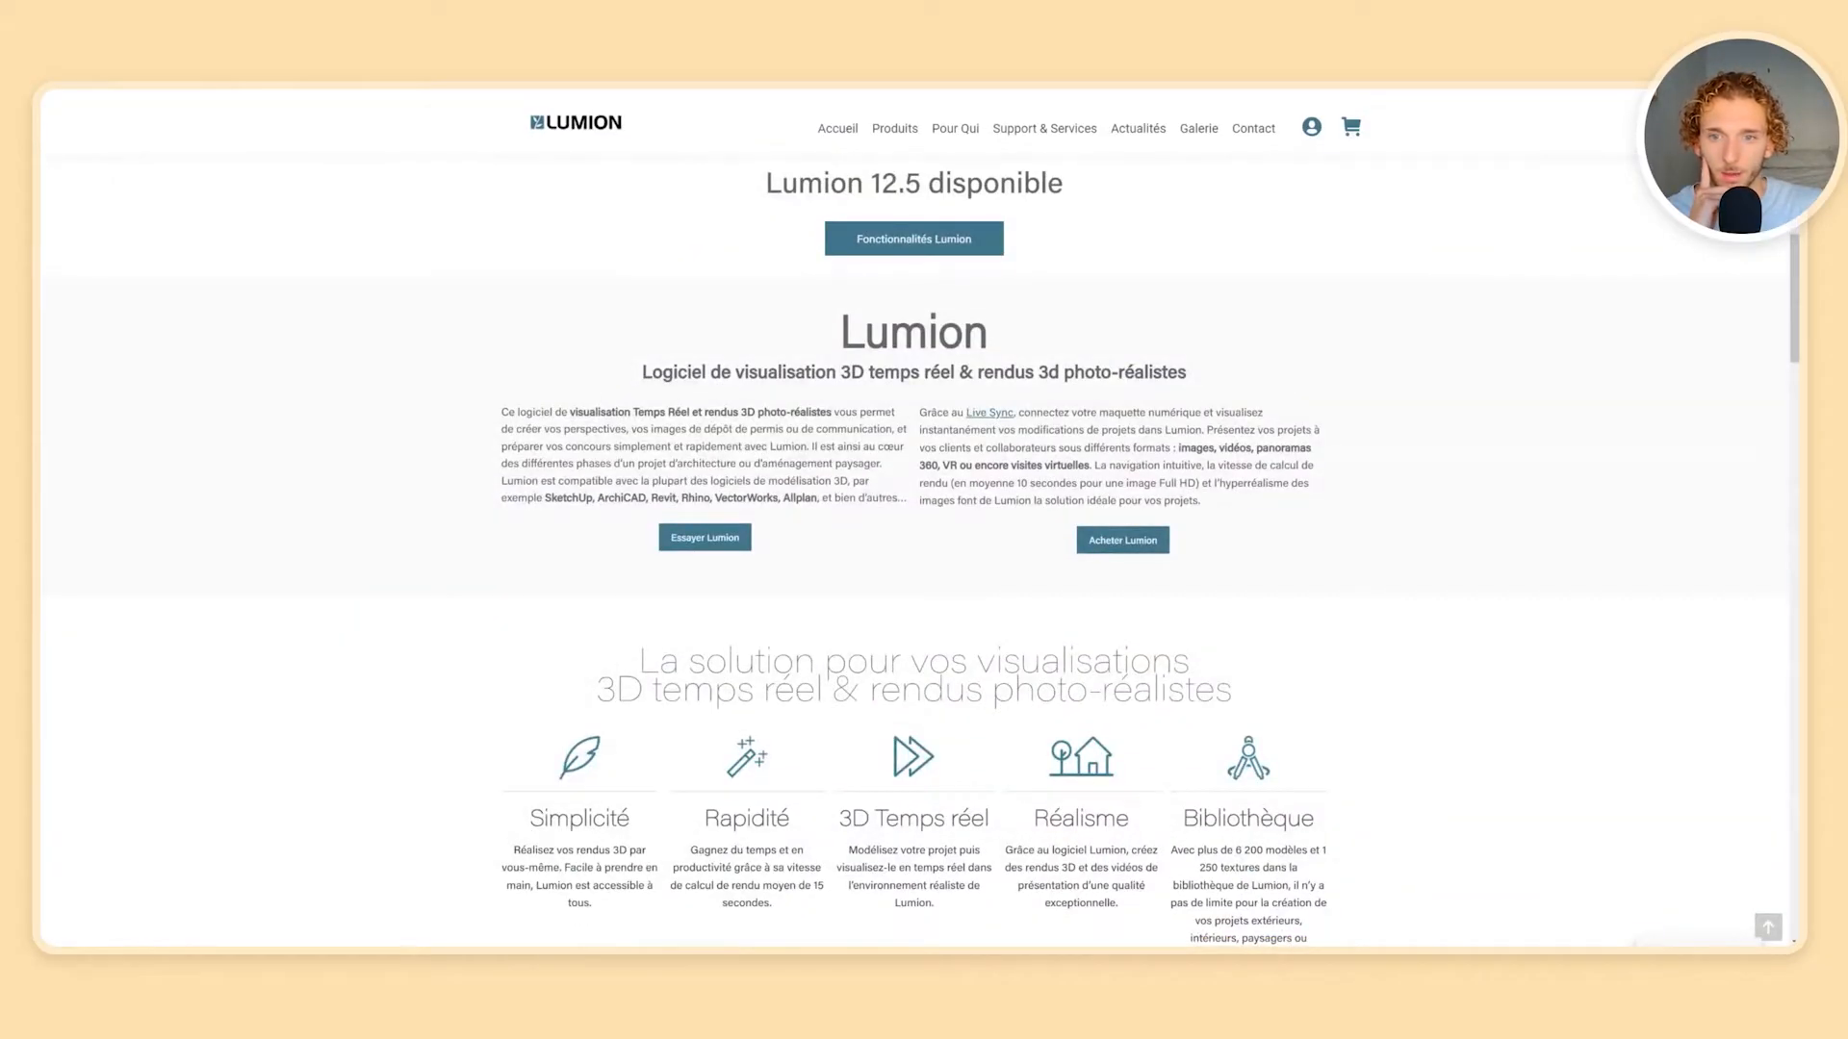
{"action": "left_click_drag", "start_coordinate": [636, 369], "coordinate": [1213, 383]}
{"action": "left_click", "coordinate": [995, 406]}
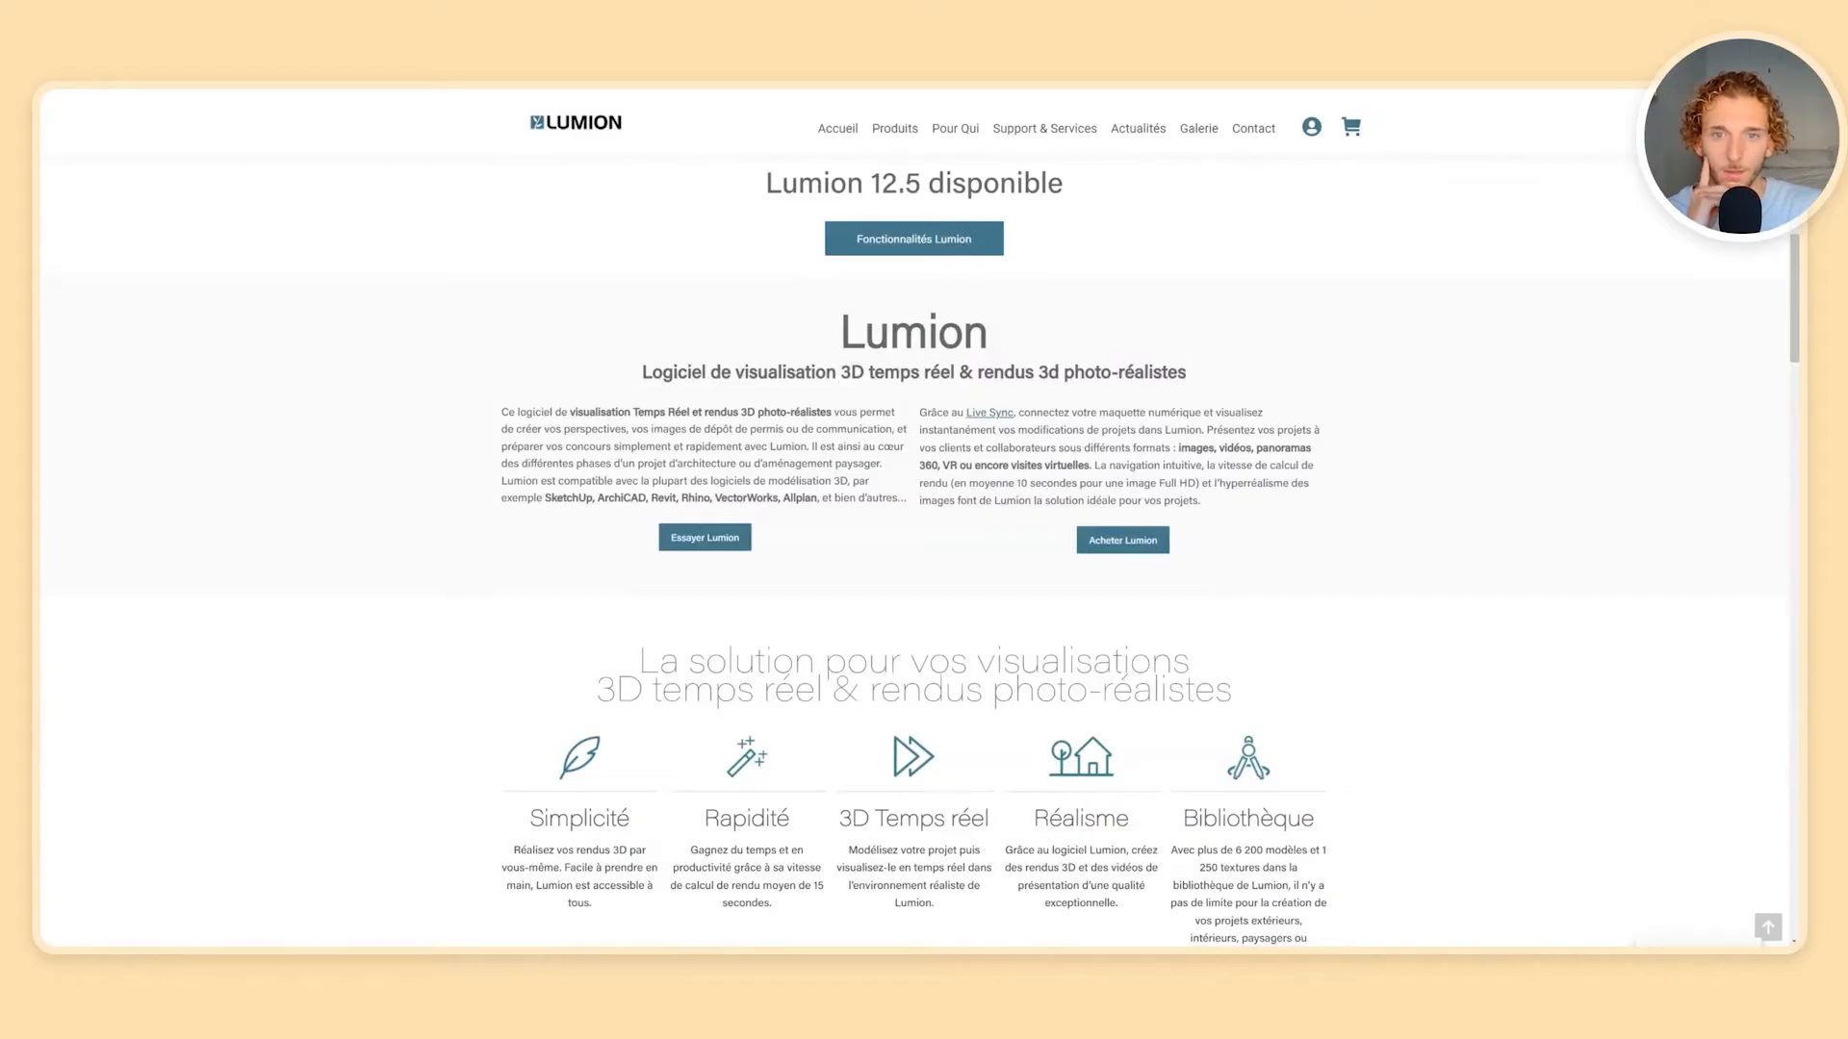
{"action": "left_click_drag", "start_coordinate": [920, 372], "coordinate": [1049, 374]}
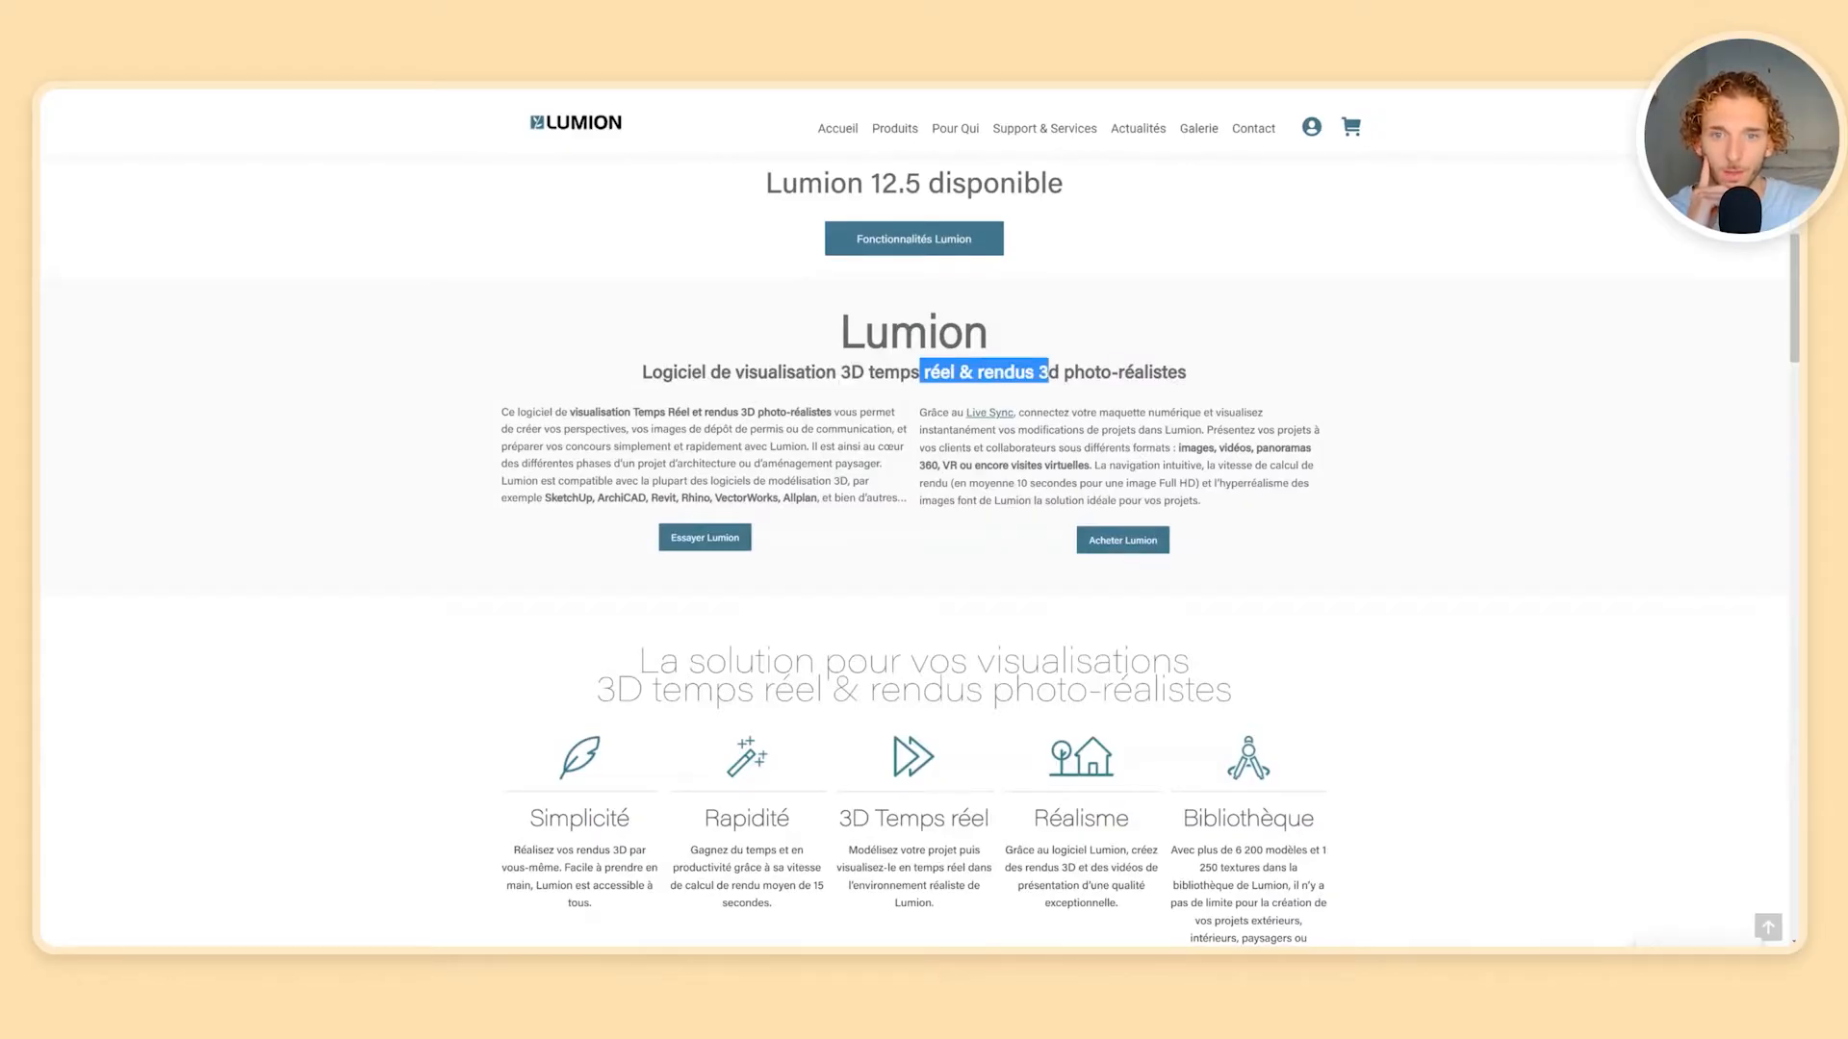
{"action": "double_click", "coordinate": [941, 372]}
{"action": "left_click_drag", "start_coordinate": [871, 372], "coordinate": [956, 373]}
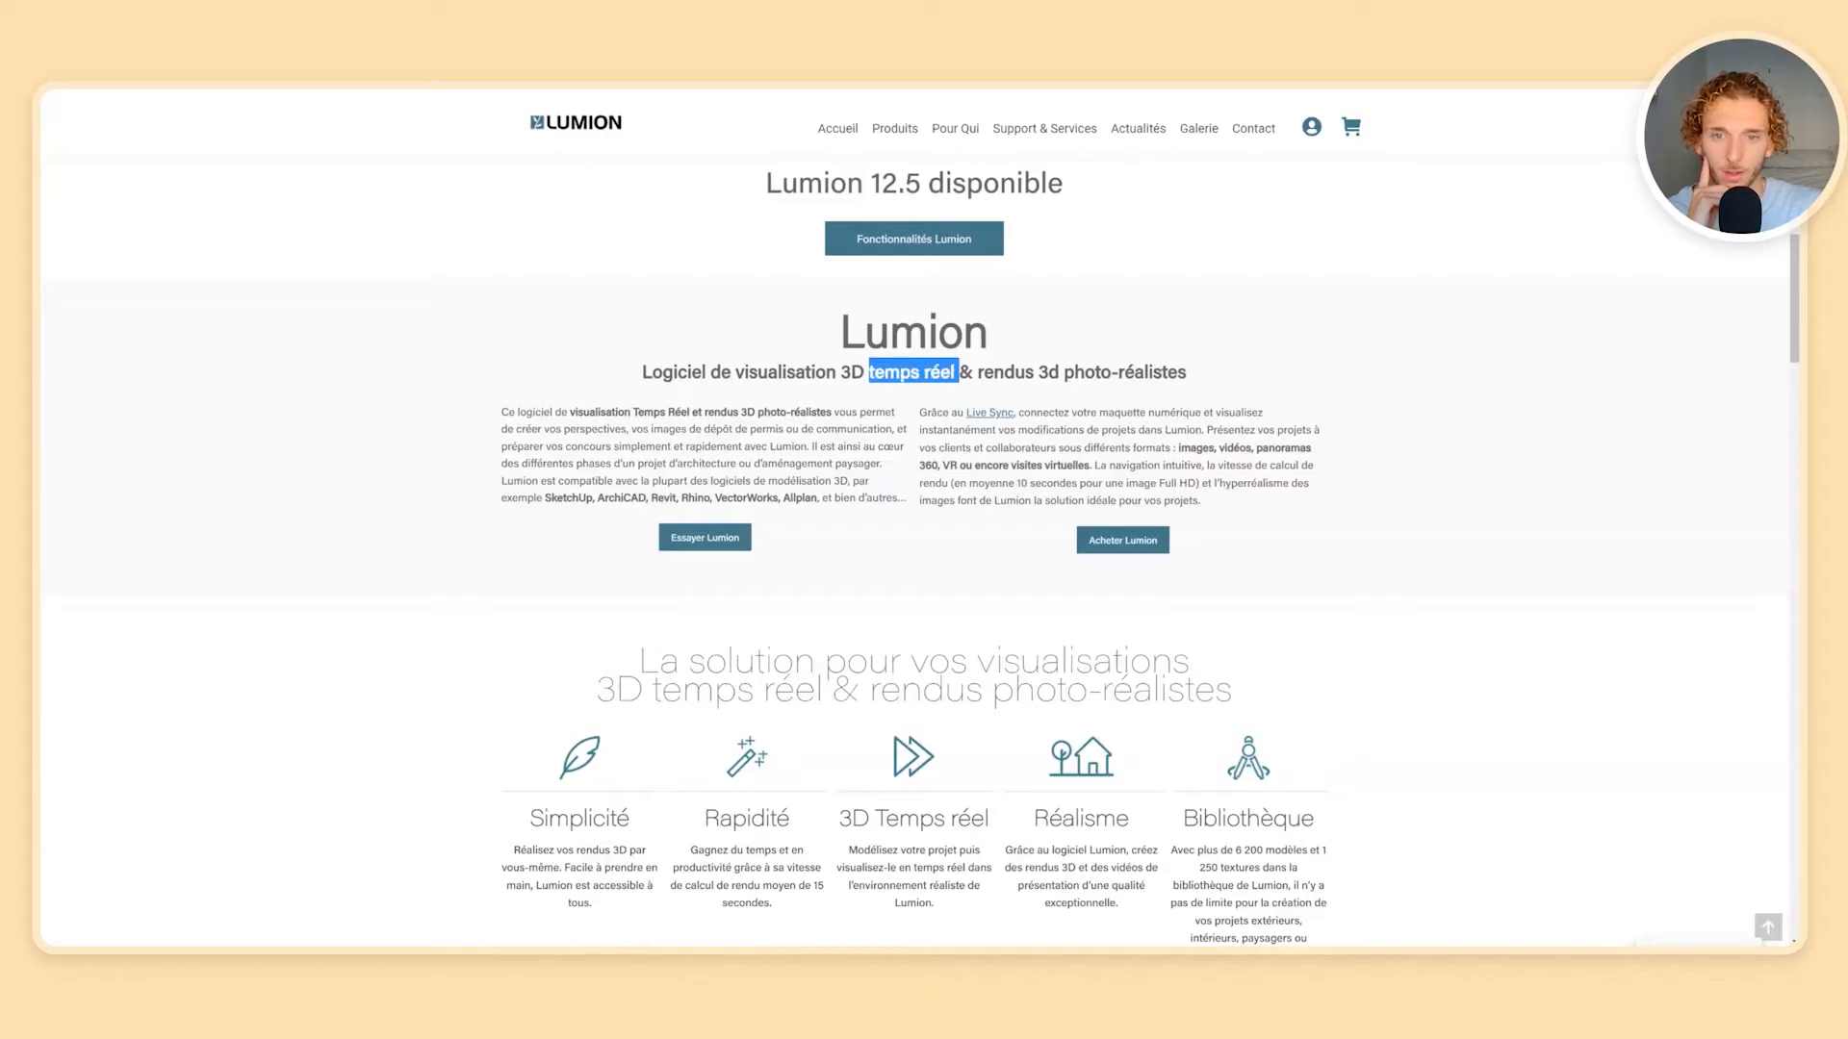
{"action": "scroll", "coordinate": [905, 337], "scroll_direction": "down", "scroll_amount": 3}
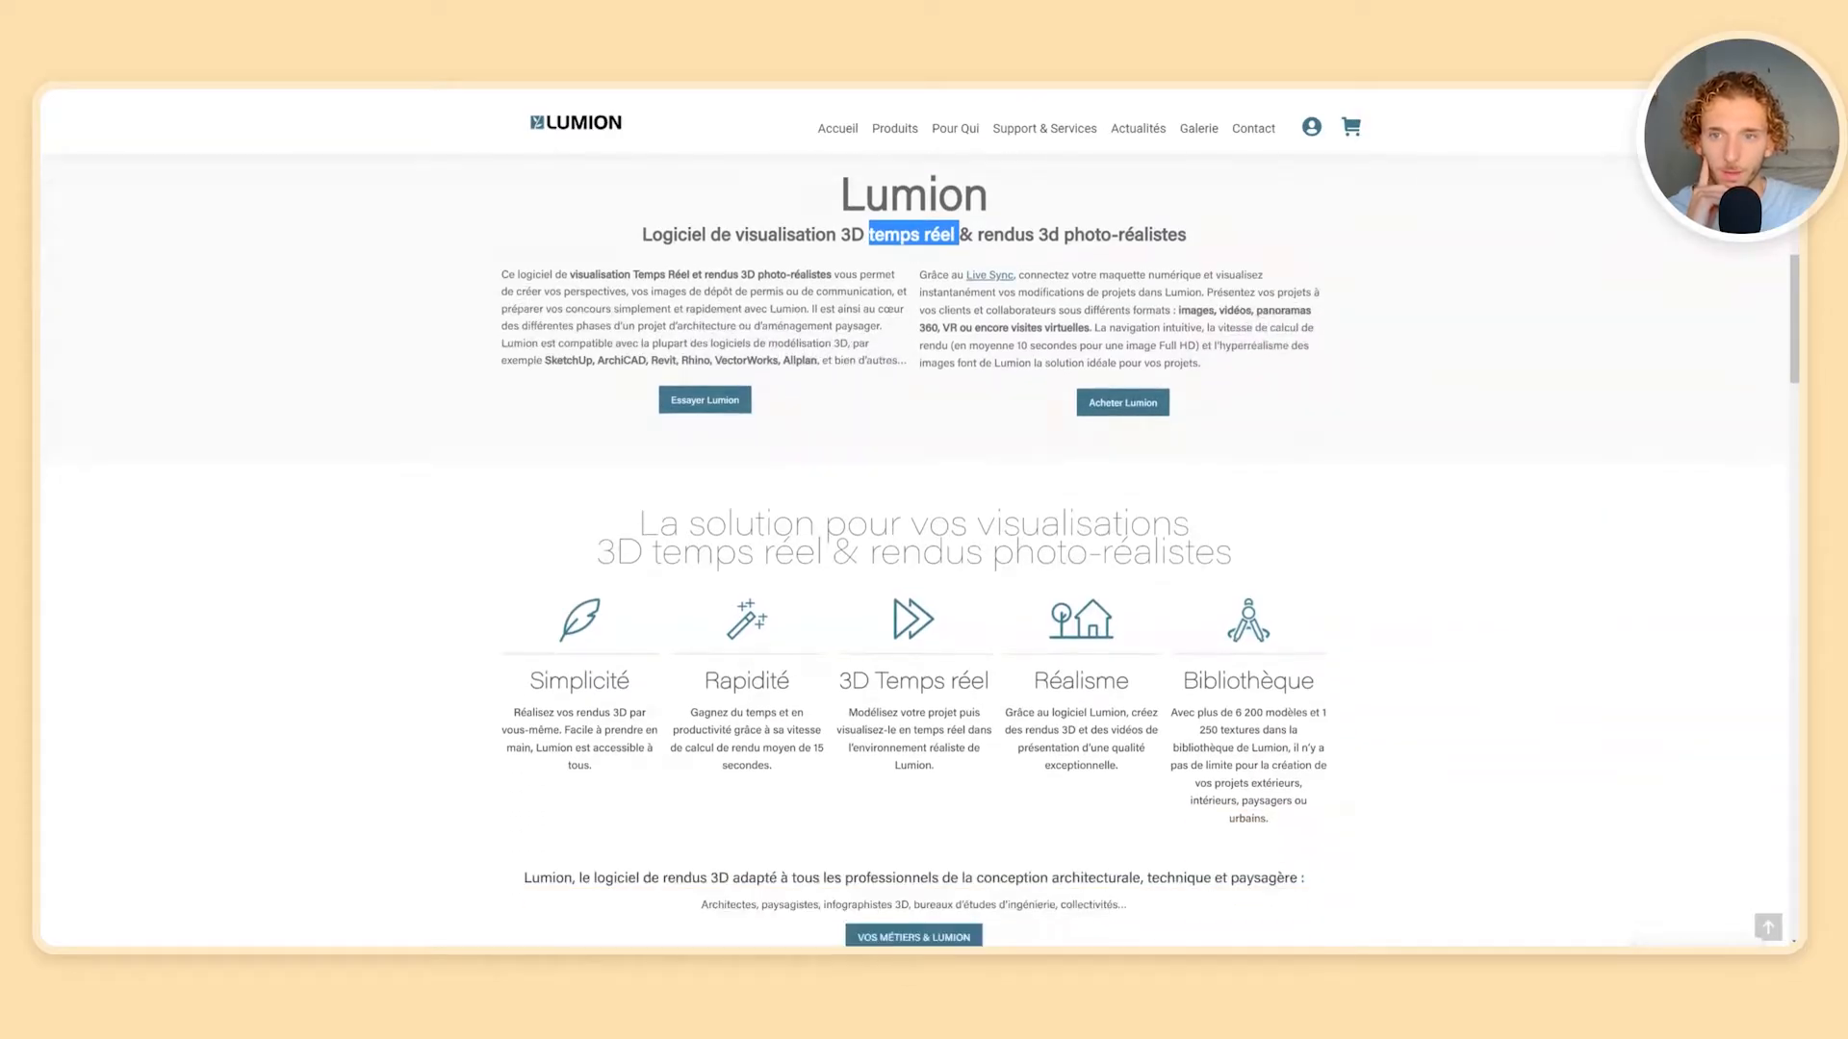
{"action": "left_click", "coordinate": [914, 235]}
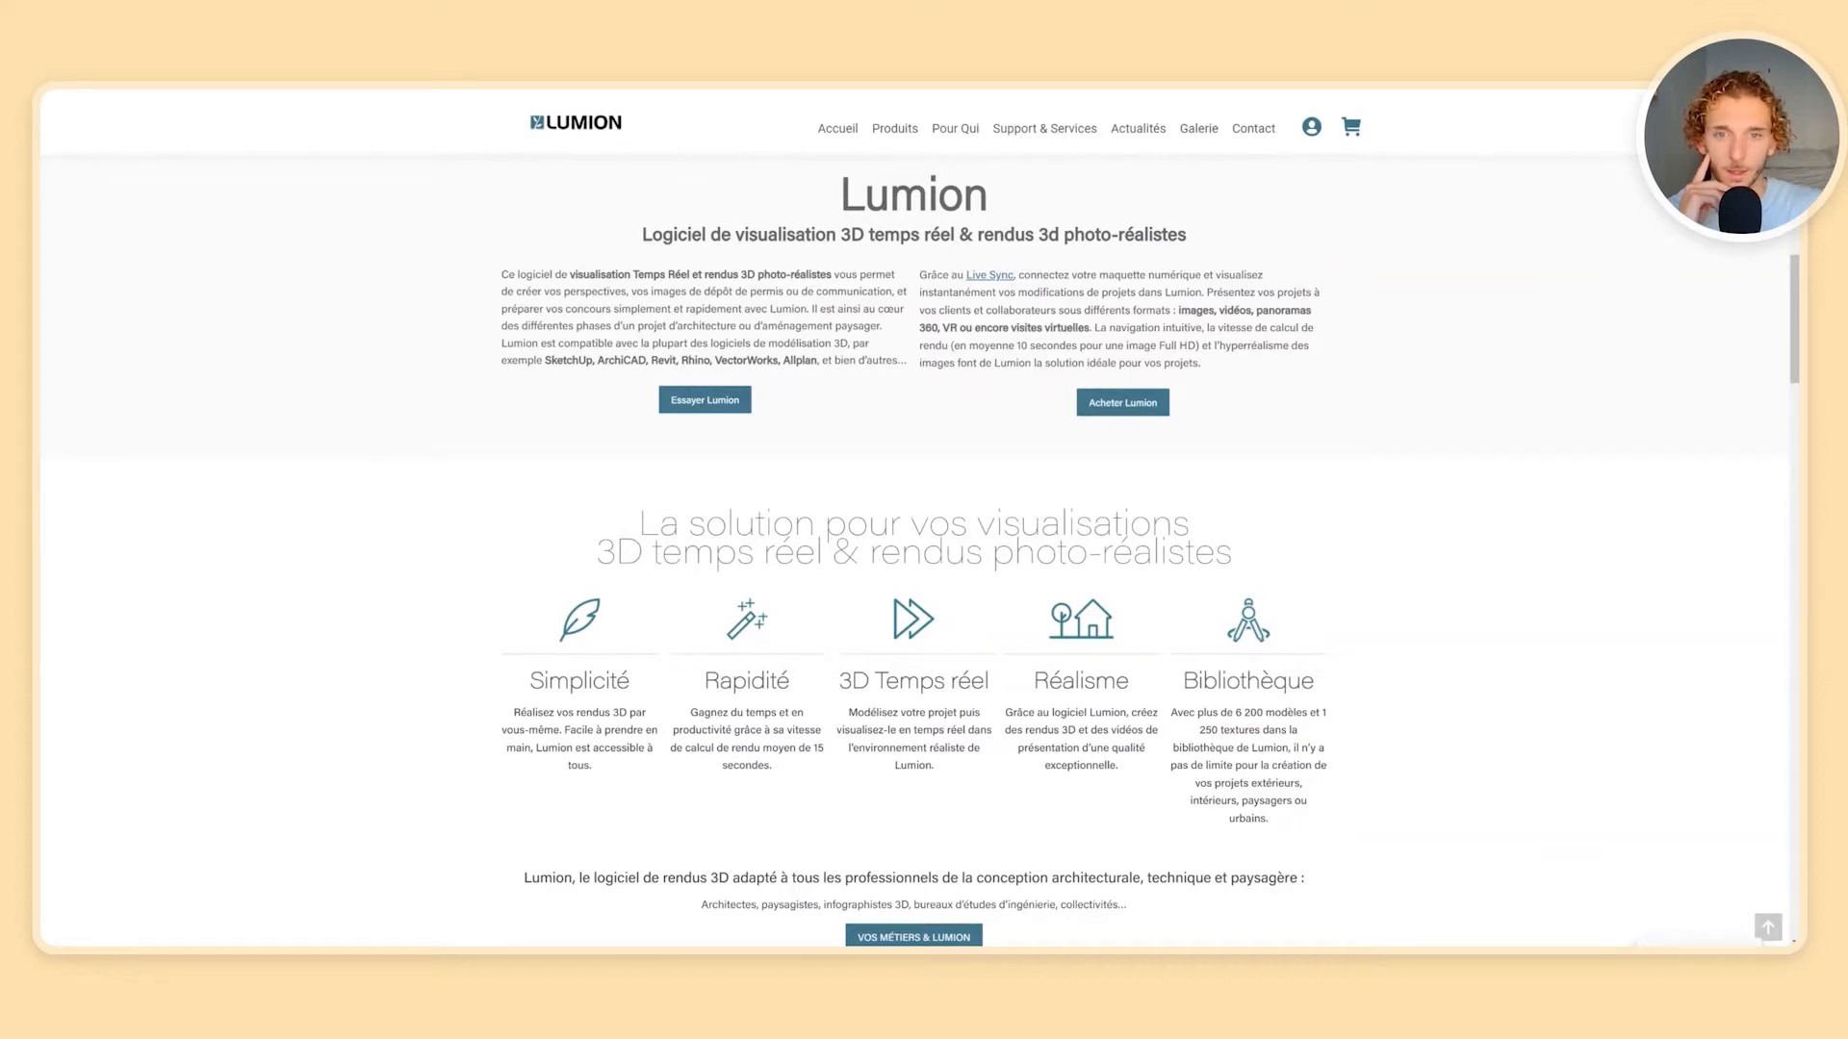
Step: Look through the home page's sections on features, modelling software compatibility and product offers
{"action": "scroll", "coordinate": [914, 539], "scroll_direction": "down", "scroll_amount": 5}
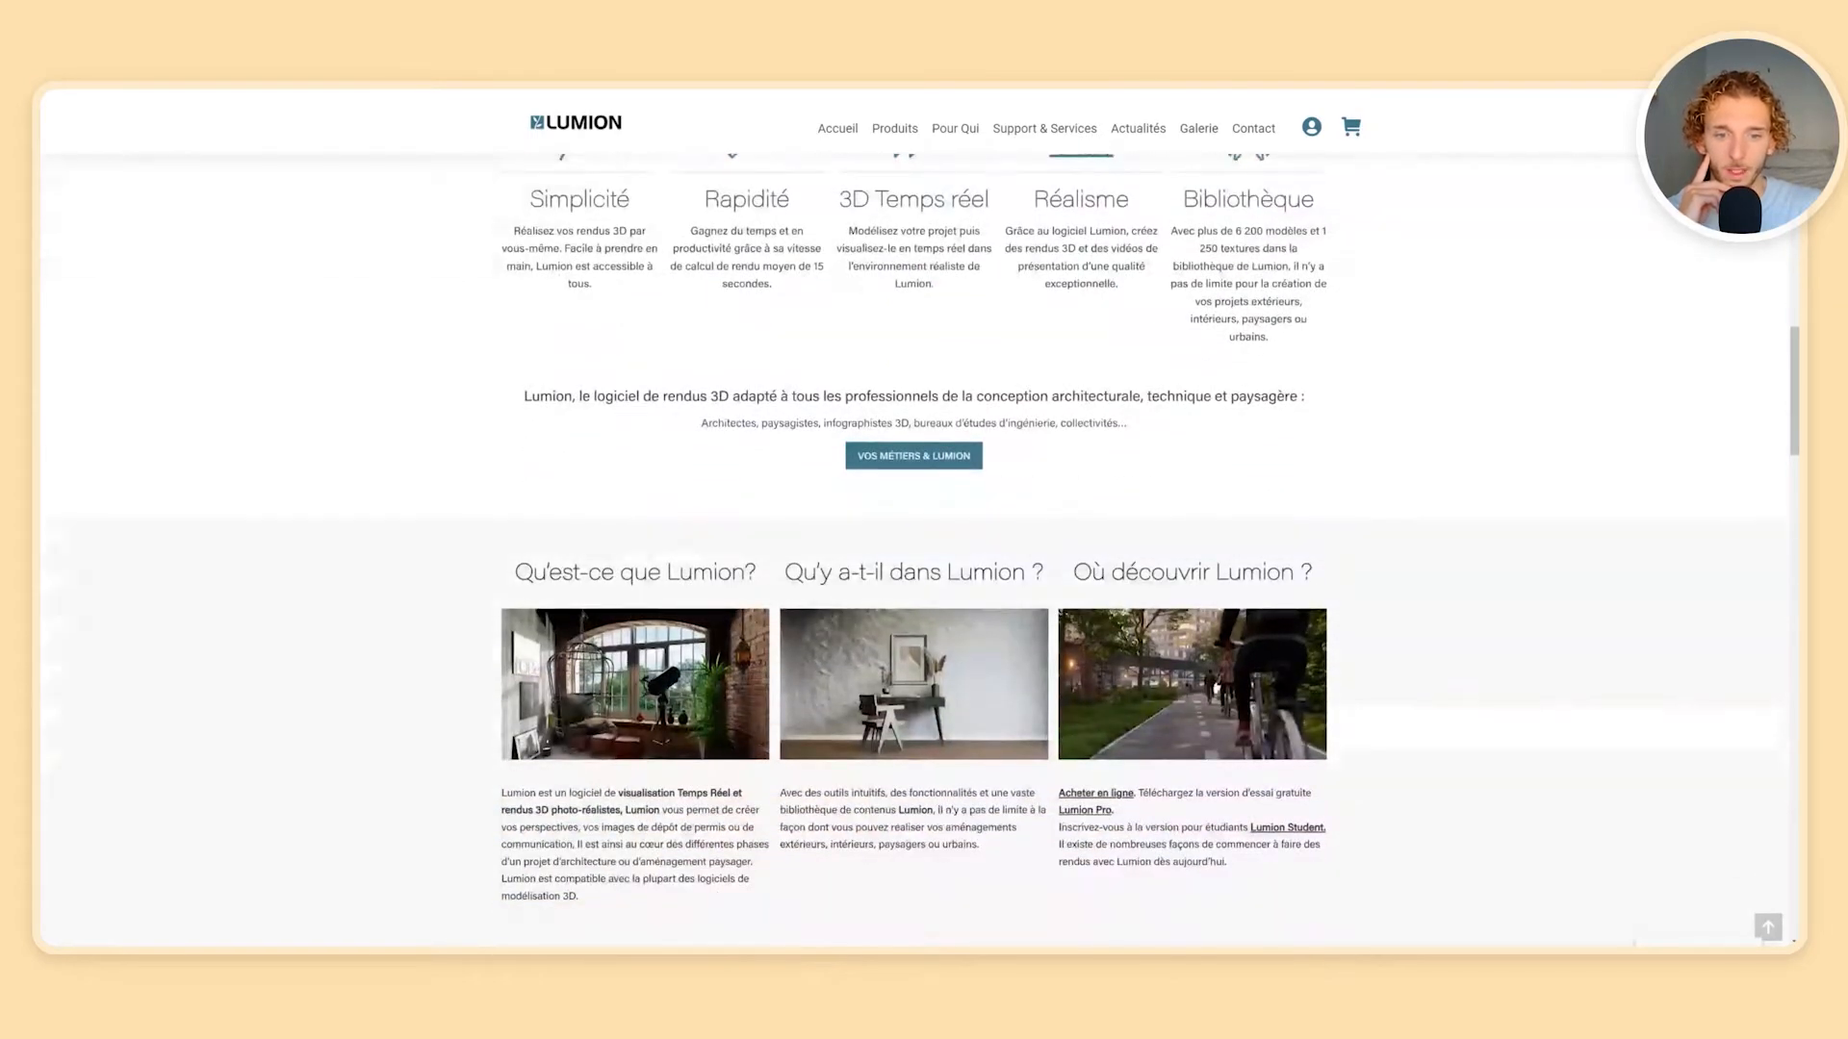
{"action": "scroll", "coordinate": [828, 433], "scroll_direction": "up", "scroll_amount": 6}
{"action": "scroll", "coordinate": [826, 433], "scroll_direction": "up", "scroll_amount": 4}
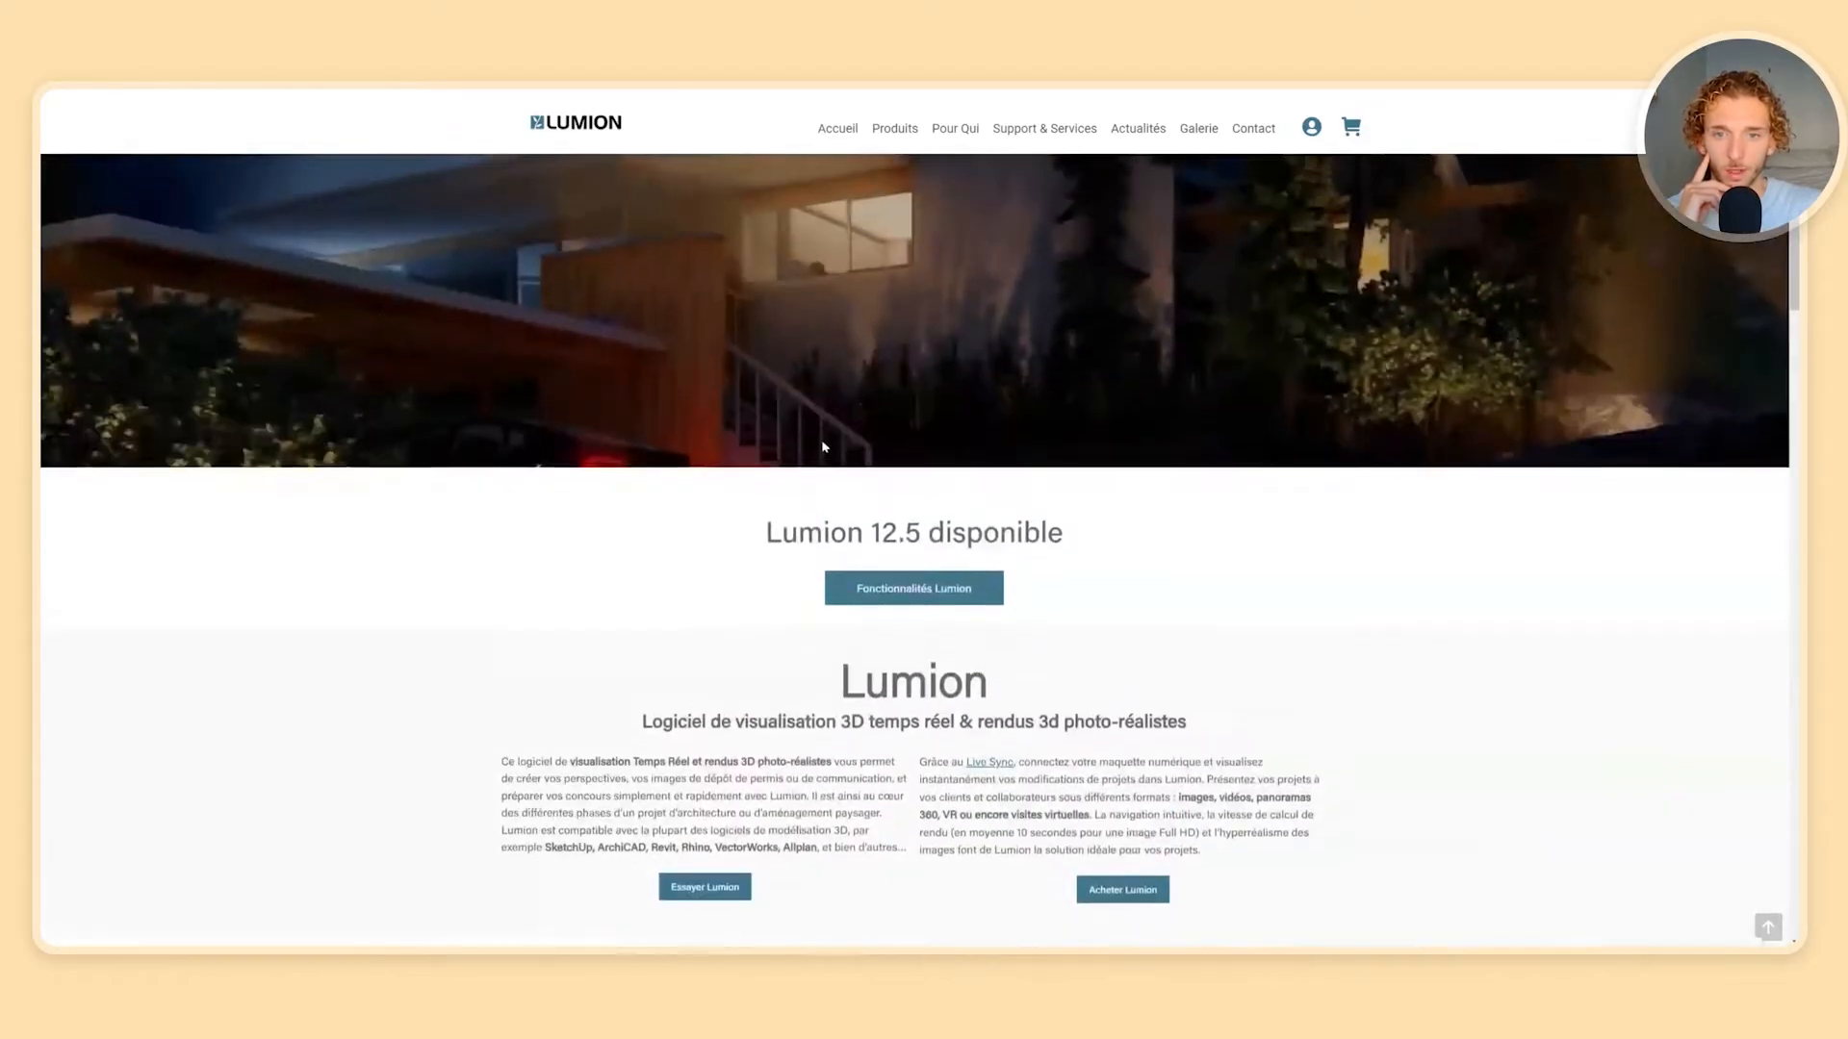
{"action": "scroll", "coordinate": [827, 424], "scroll_direction": "up", "scroll_amount": 2}
{"action": "scroll", "coordinate": [780, 328], "scroll_direction": "down", "scroll_amount": 15}
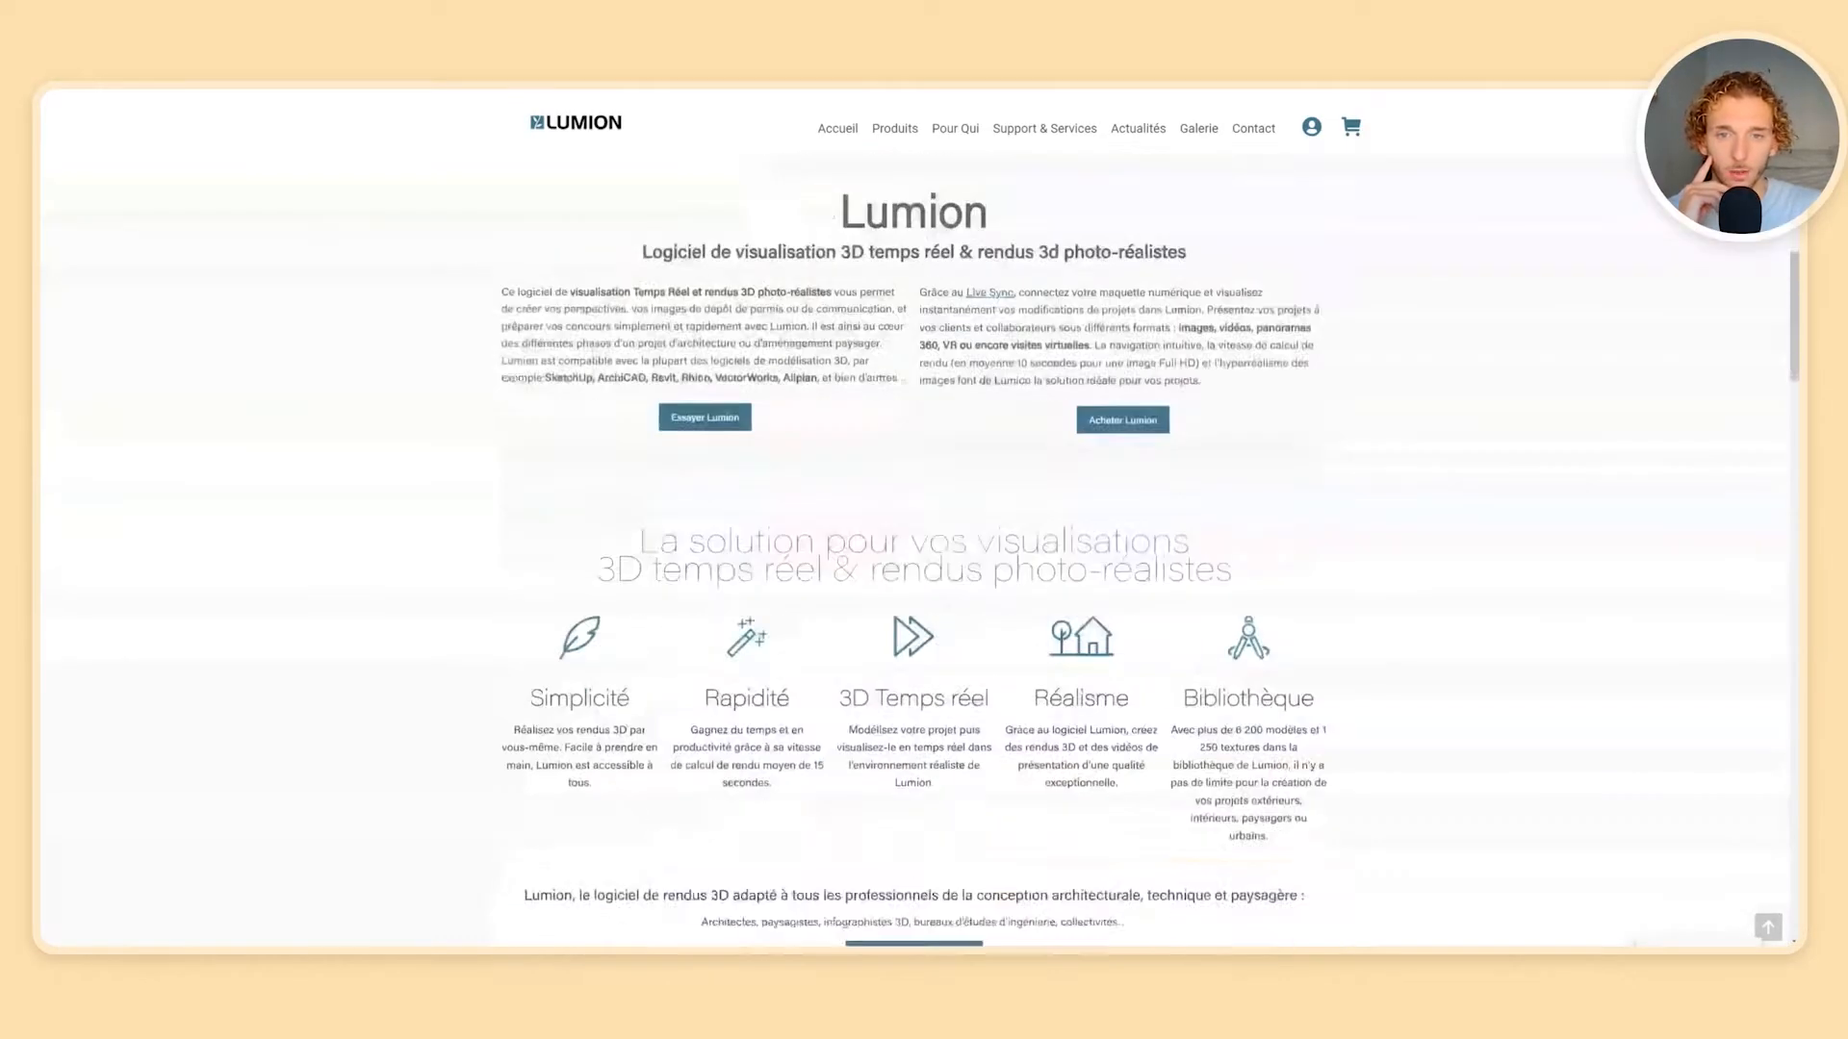
{"action": "scroll", "coordinate": [883, 366], "scroll_direction": "down", "scroll_amount": 2}
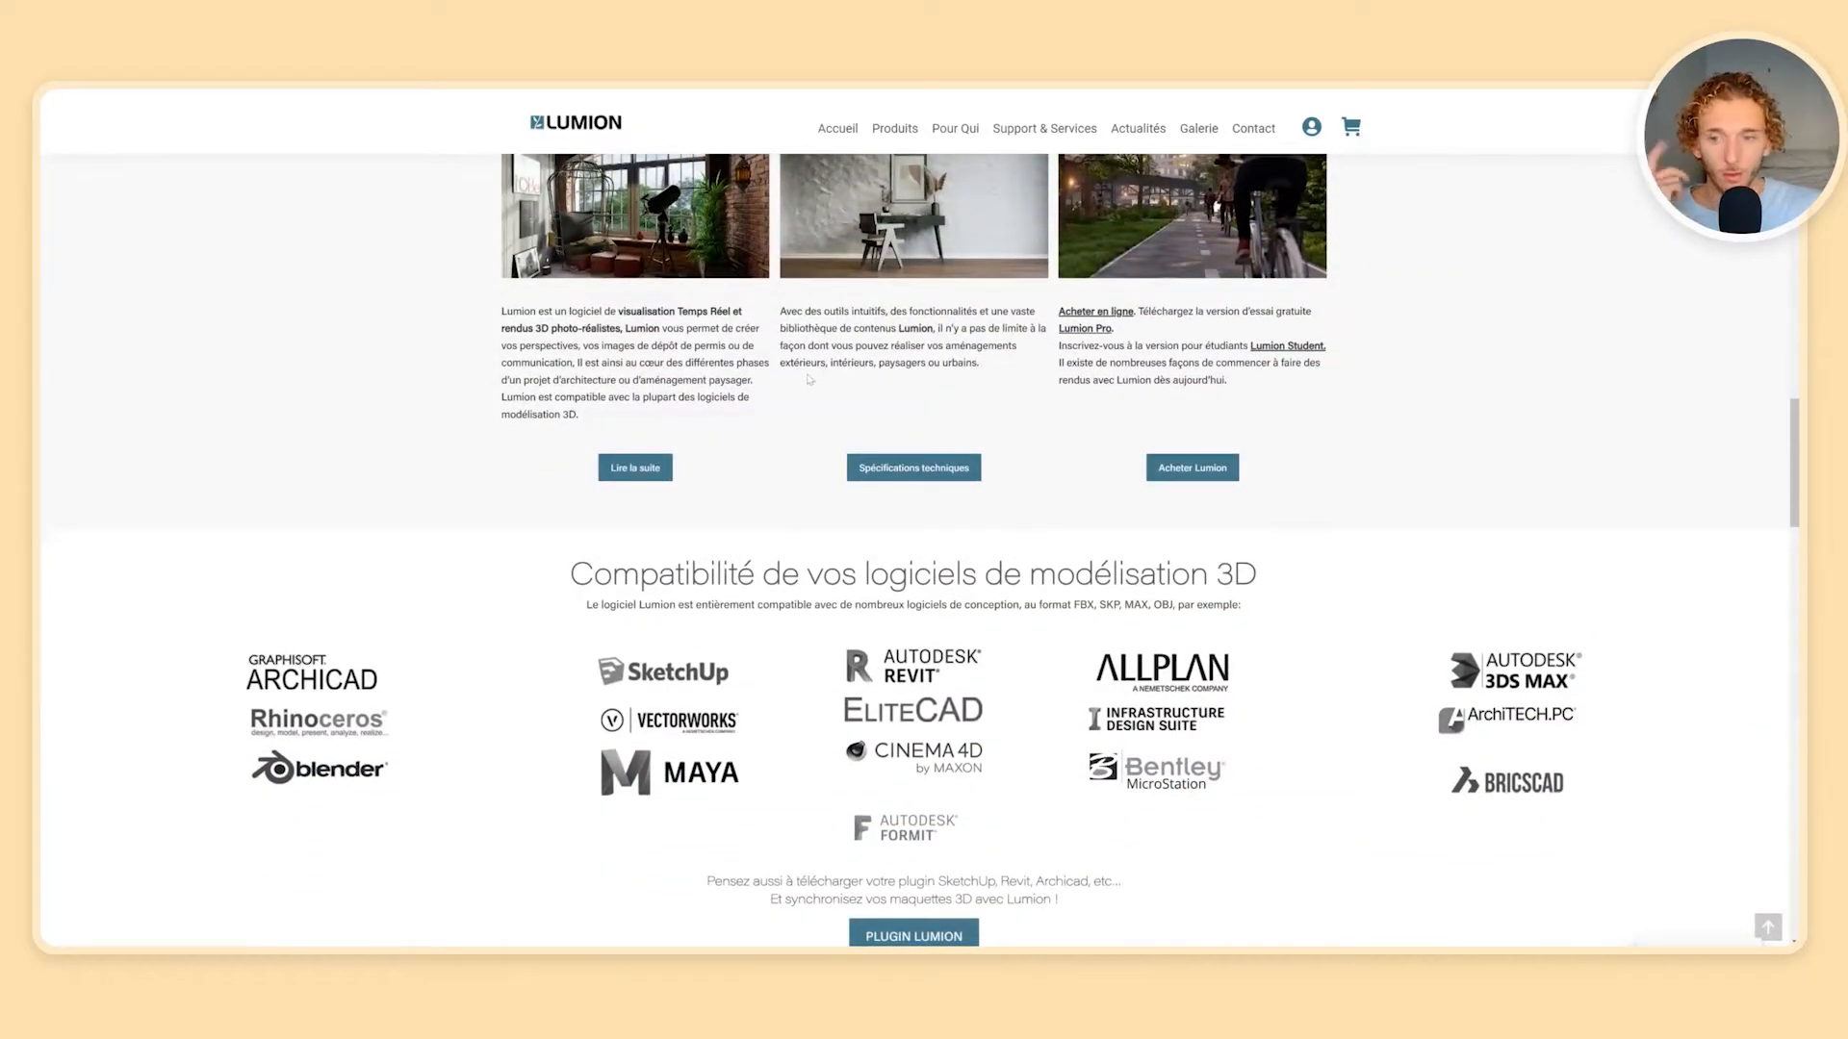
{"action": "scroll", "coordinate": [806, 381], "scroll_direction": "down", "scroll_amount": 1}
{"action": "scroll", "coordinate": [855, 402], "scroll_direction": "up", "scroll_amount": 3}
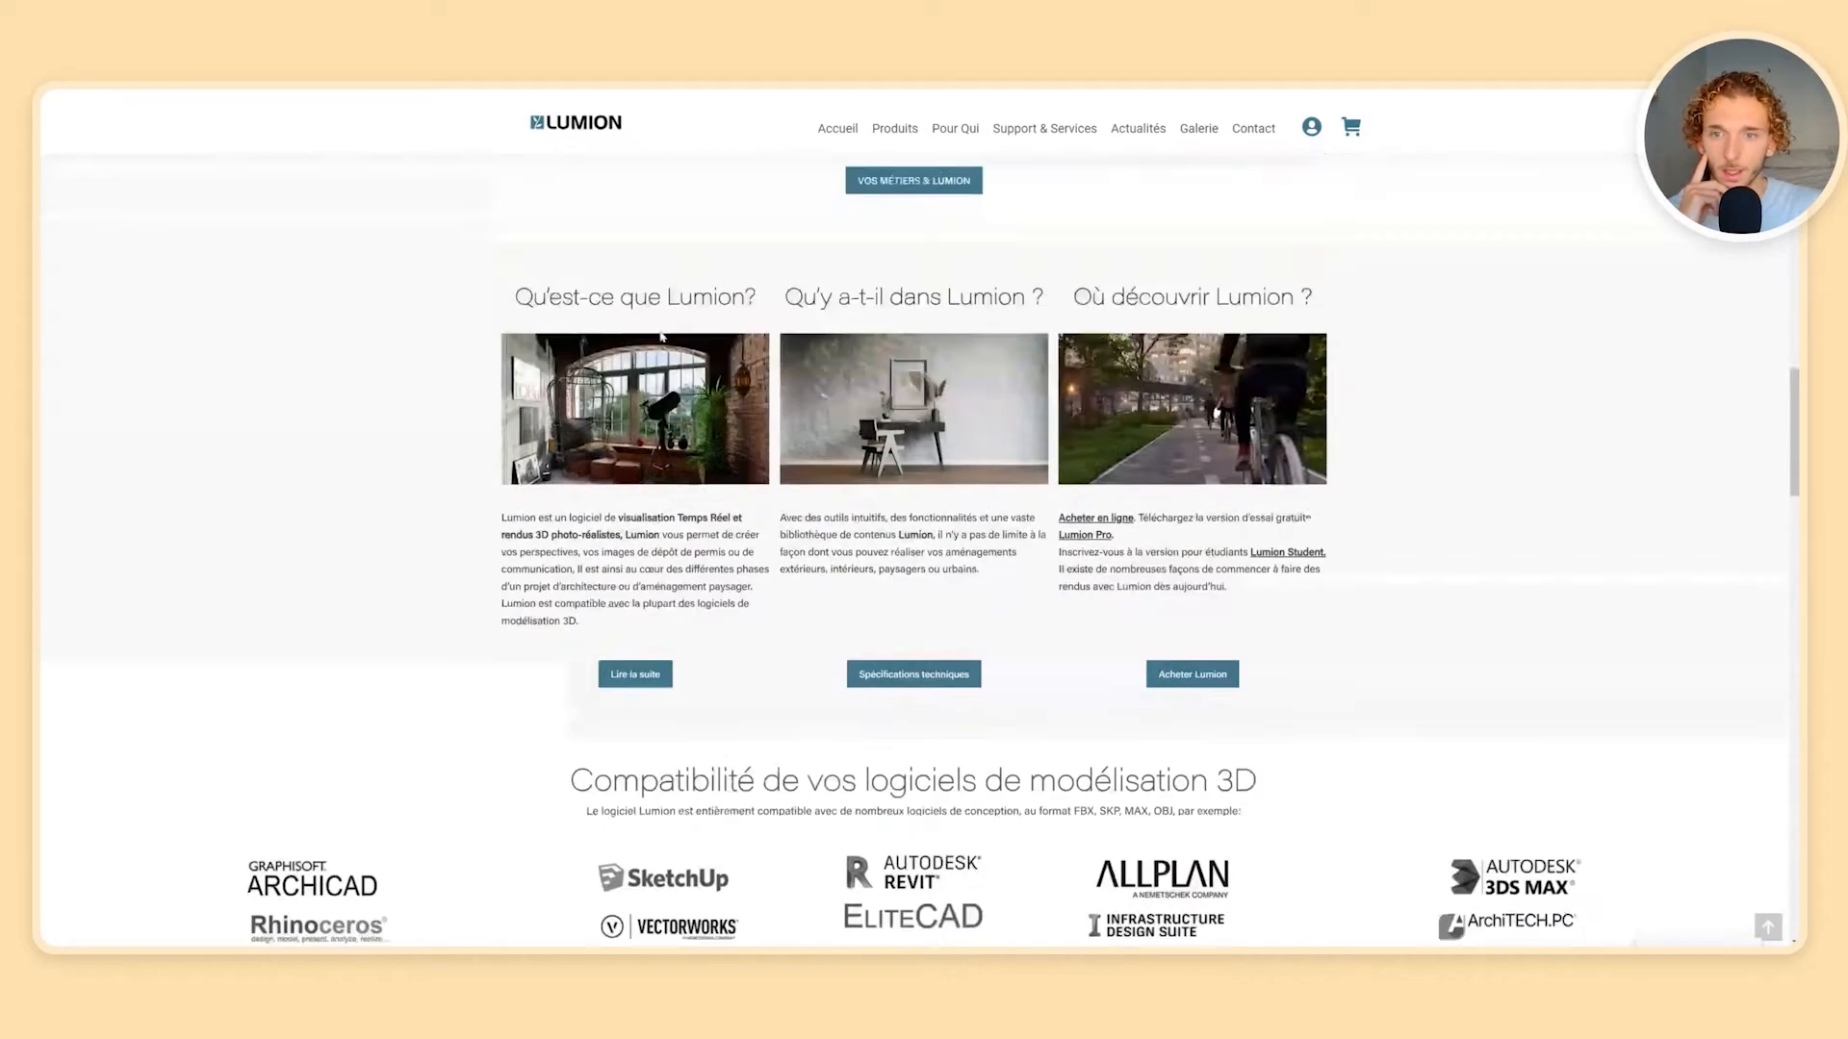
{"action": "scroll", "coordinate": [887, 329], "scroll_direction": "up", "scroll_amount": 8}
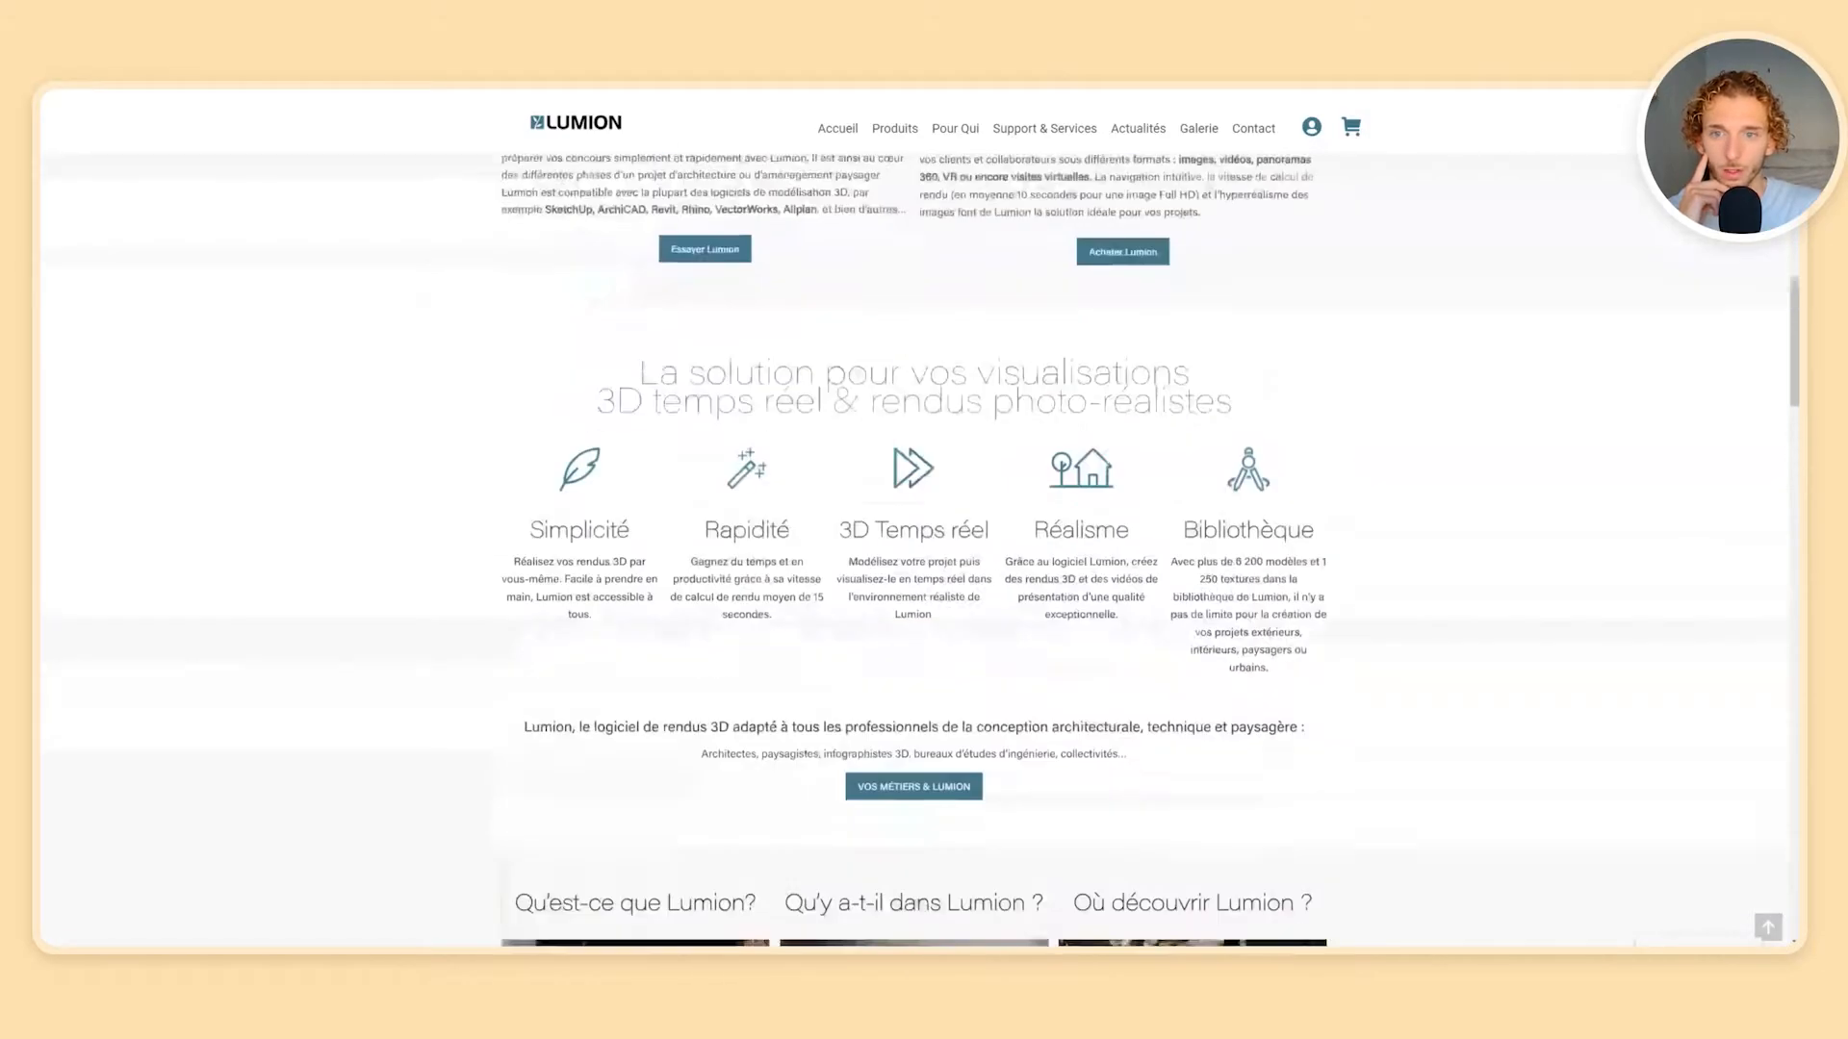
{"action": "scroll", "coordinate": [1081, 395], "scroll_direction": "up", "scroll_amount": 3}
{"action": "scroll", "coordinate": [1082, 395], "scroll_direction": "down", "scroll_amount": 17}
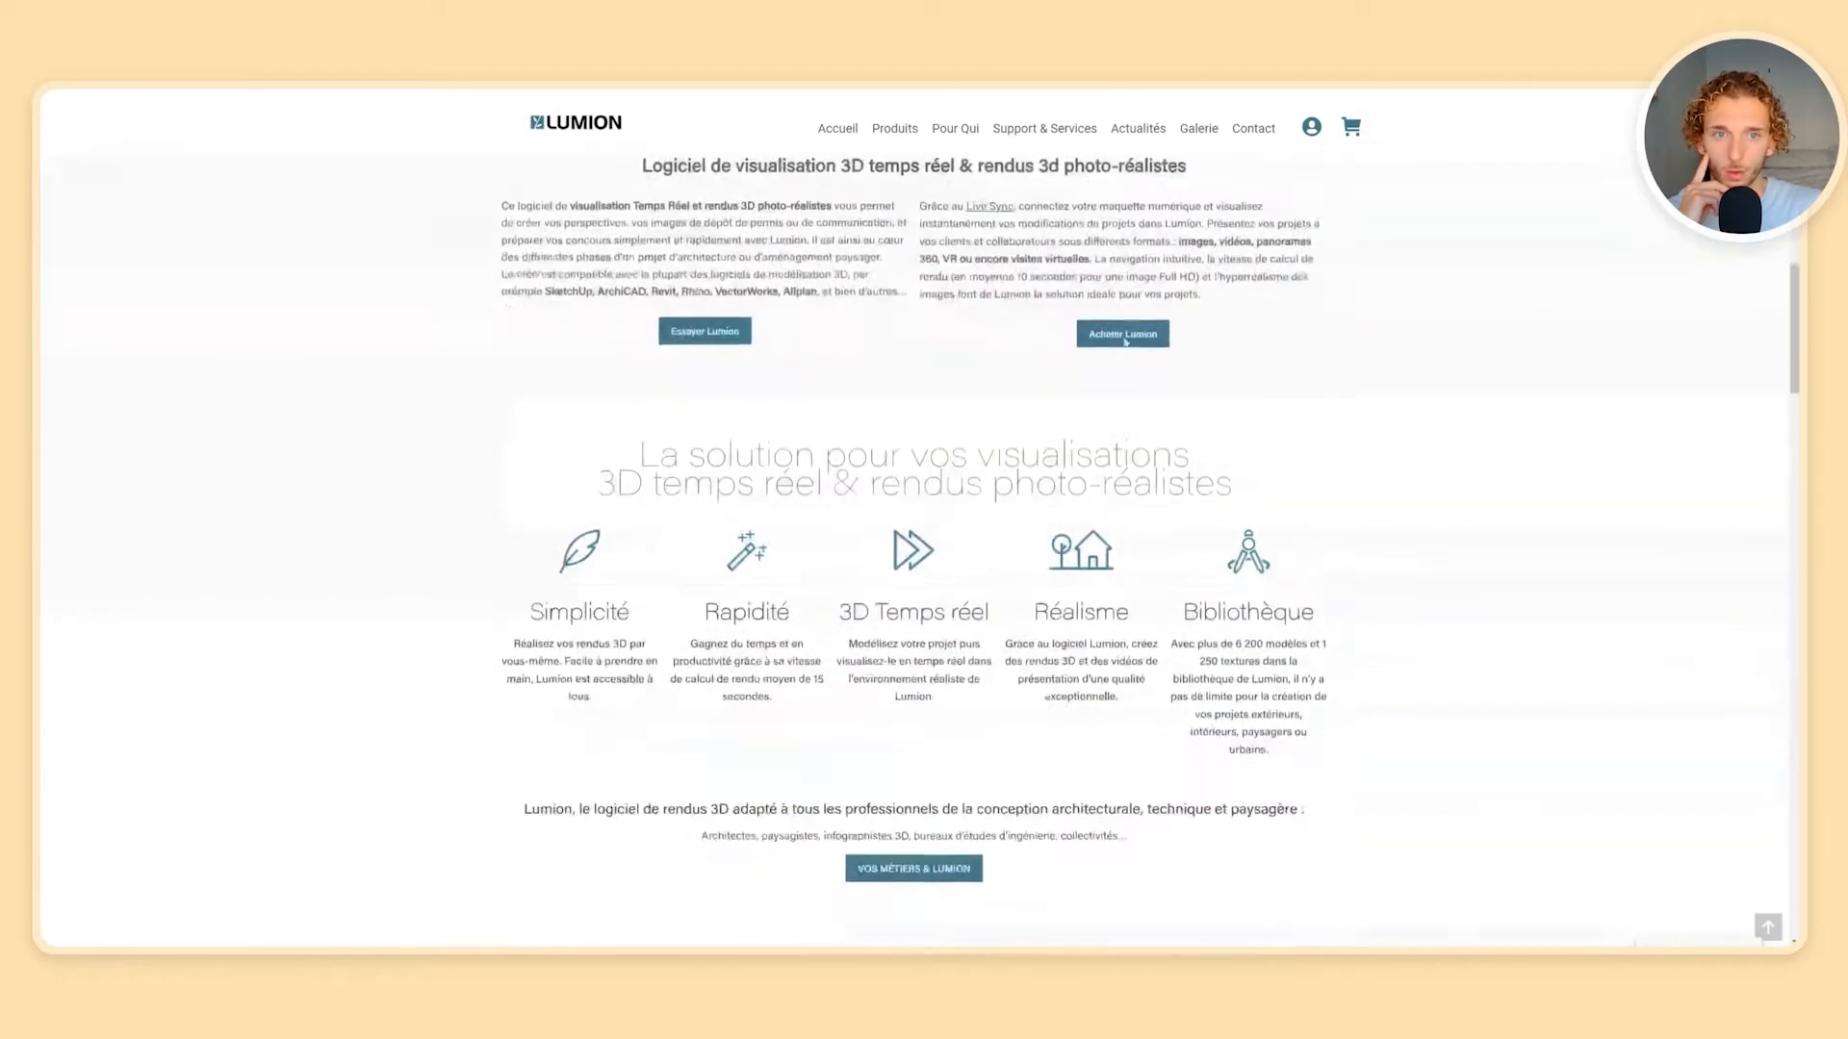
{"action": "scroll", "coordinate": [1082, 395], "scroll_direction": "down", "scroll_amount": 6}
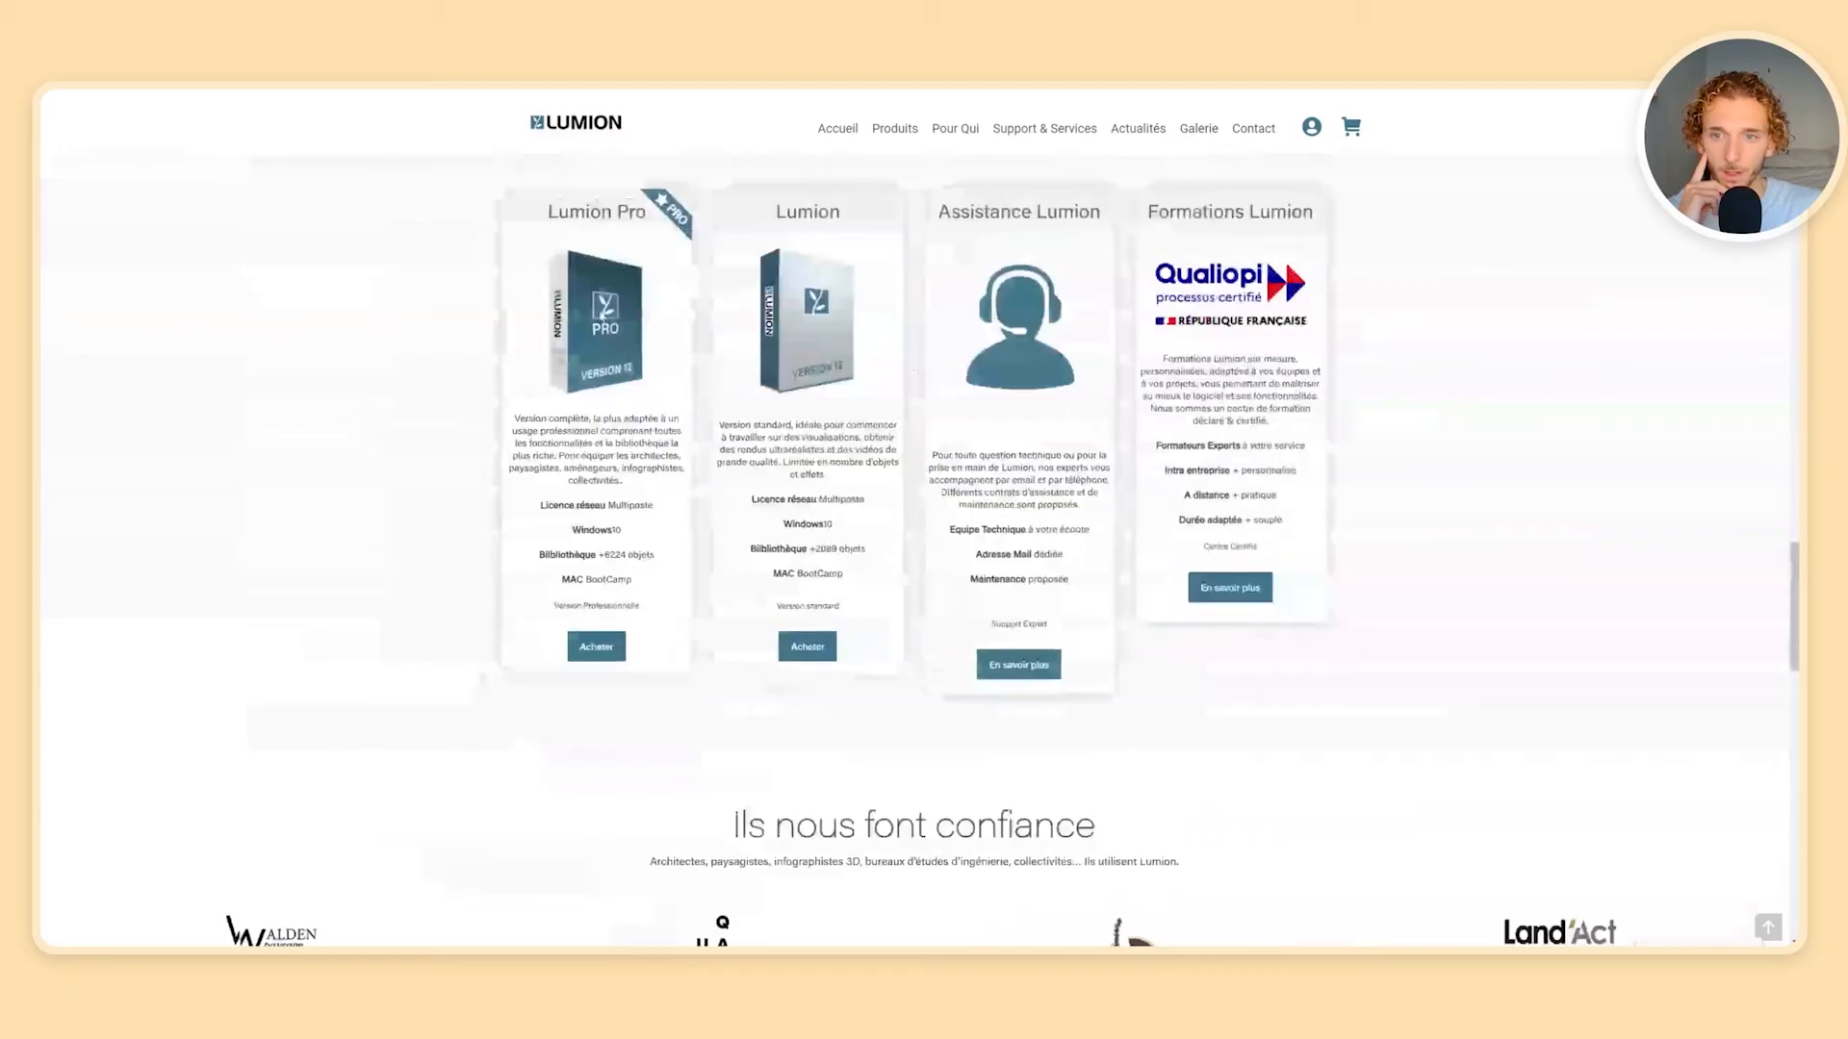
{"action": "scroll", "coordinate": [914, 520], "scroll_direction": "up", "scroll_amount": 6}
Step: Open the Lumion products page, compare the offers and choose the free 14-day Lumion Pro trial
{"action": "mouse_move", "coordinate": [895, 128]}
{"action": "left_click", "coordinate": [895, 182]}
{"action": "scroll", "coordinate": [663, 365], "scroll_direction": "down", "scroll_amount": 6}
{"action": "scroll", "coordinate": [664, 370], "scroll_direction": "down", "scroll_amount": 4}
{"action": "scroll", "coordinate": [693, 390], "scroll_direction": "up", "scroll_amount": 4}
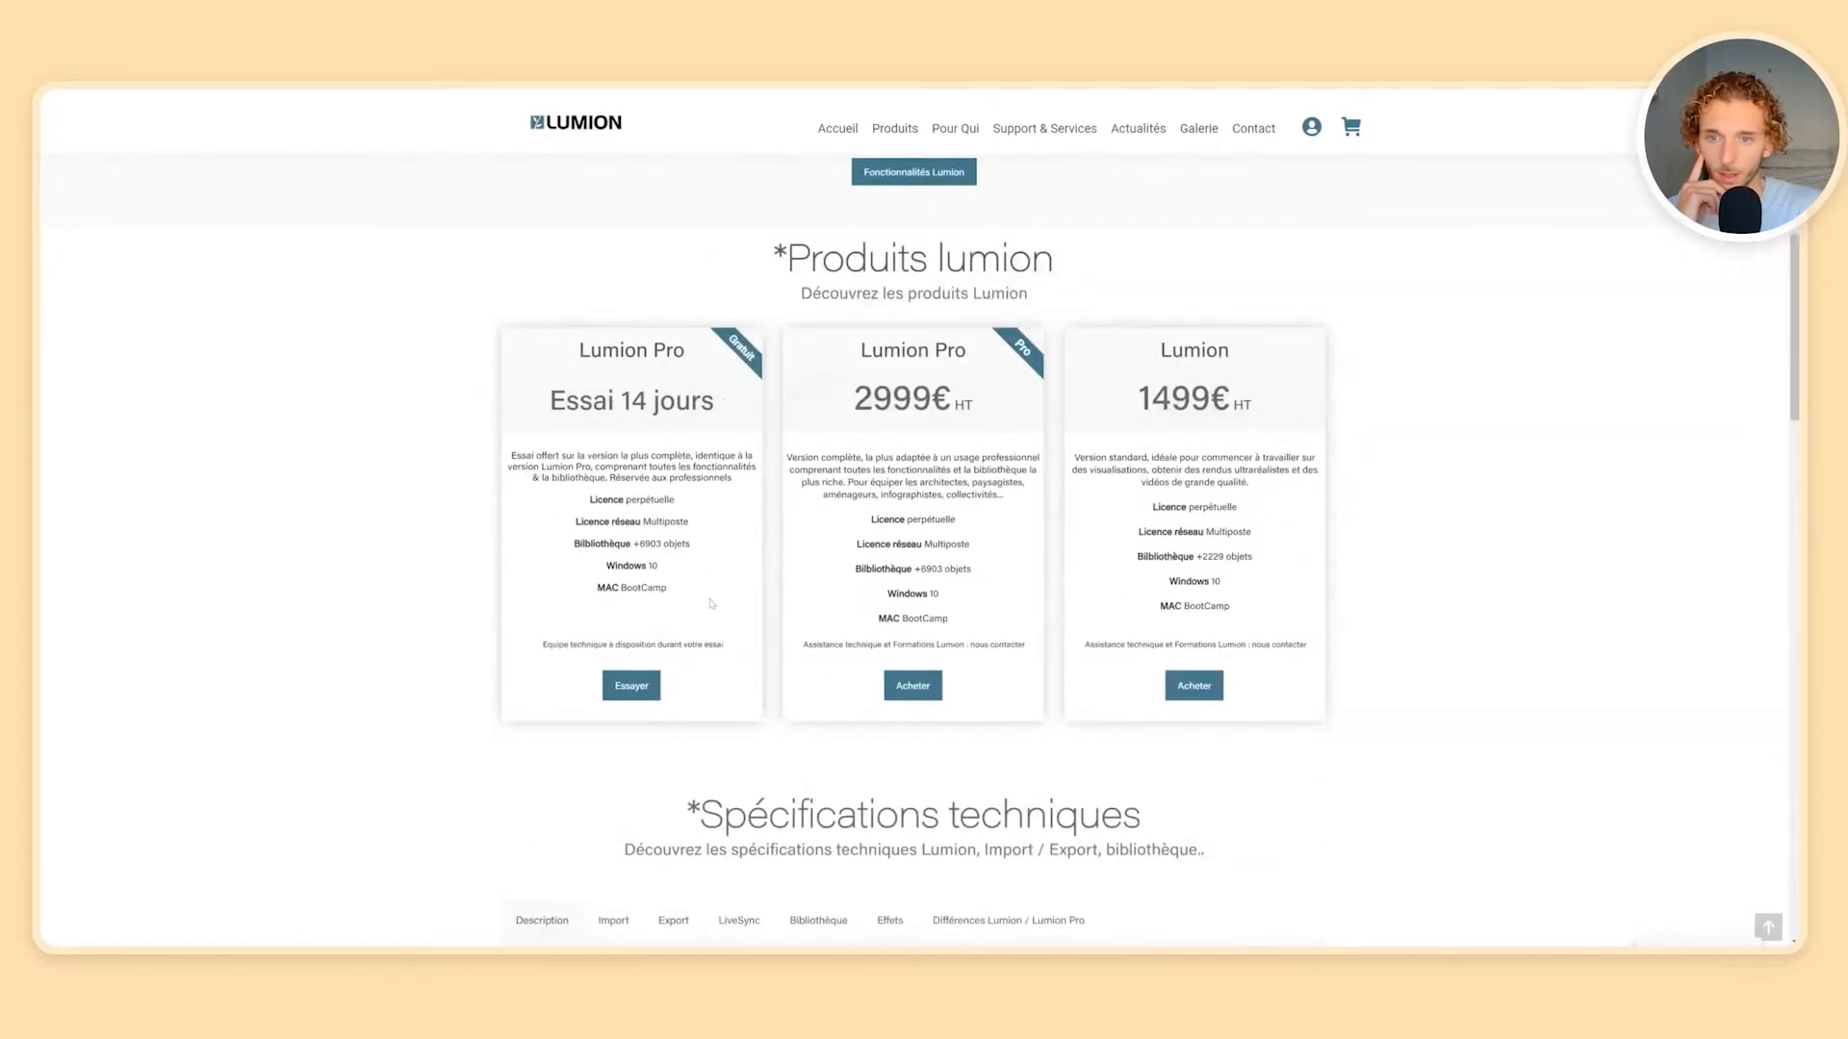
{"action": "scroll", "coordinate": [693, 606], "scroll_direction": "down", "scroll_amount": 1}
{"action": "left_click", "coordinate": [624, 620]}
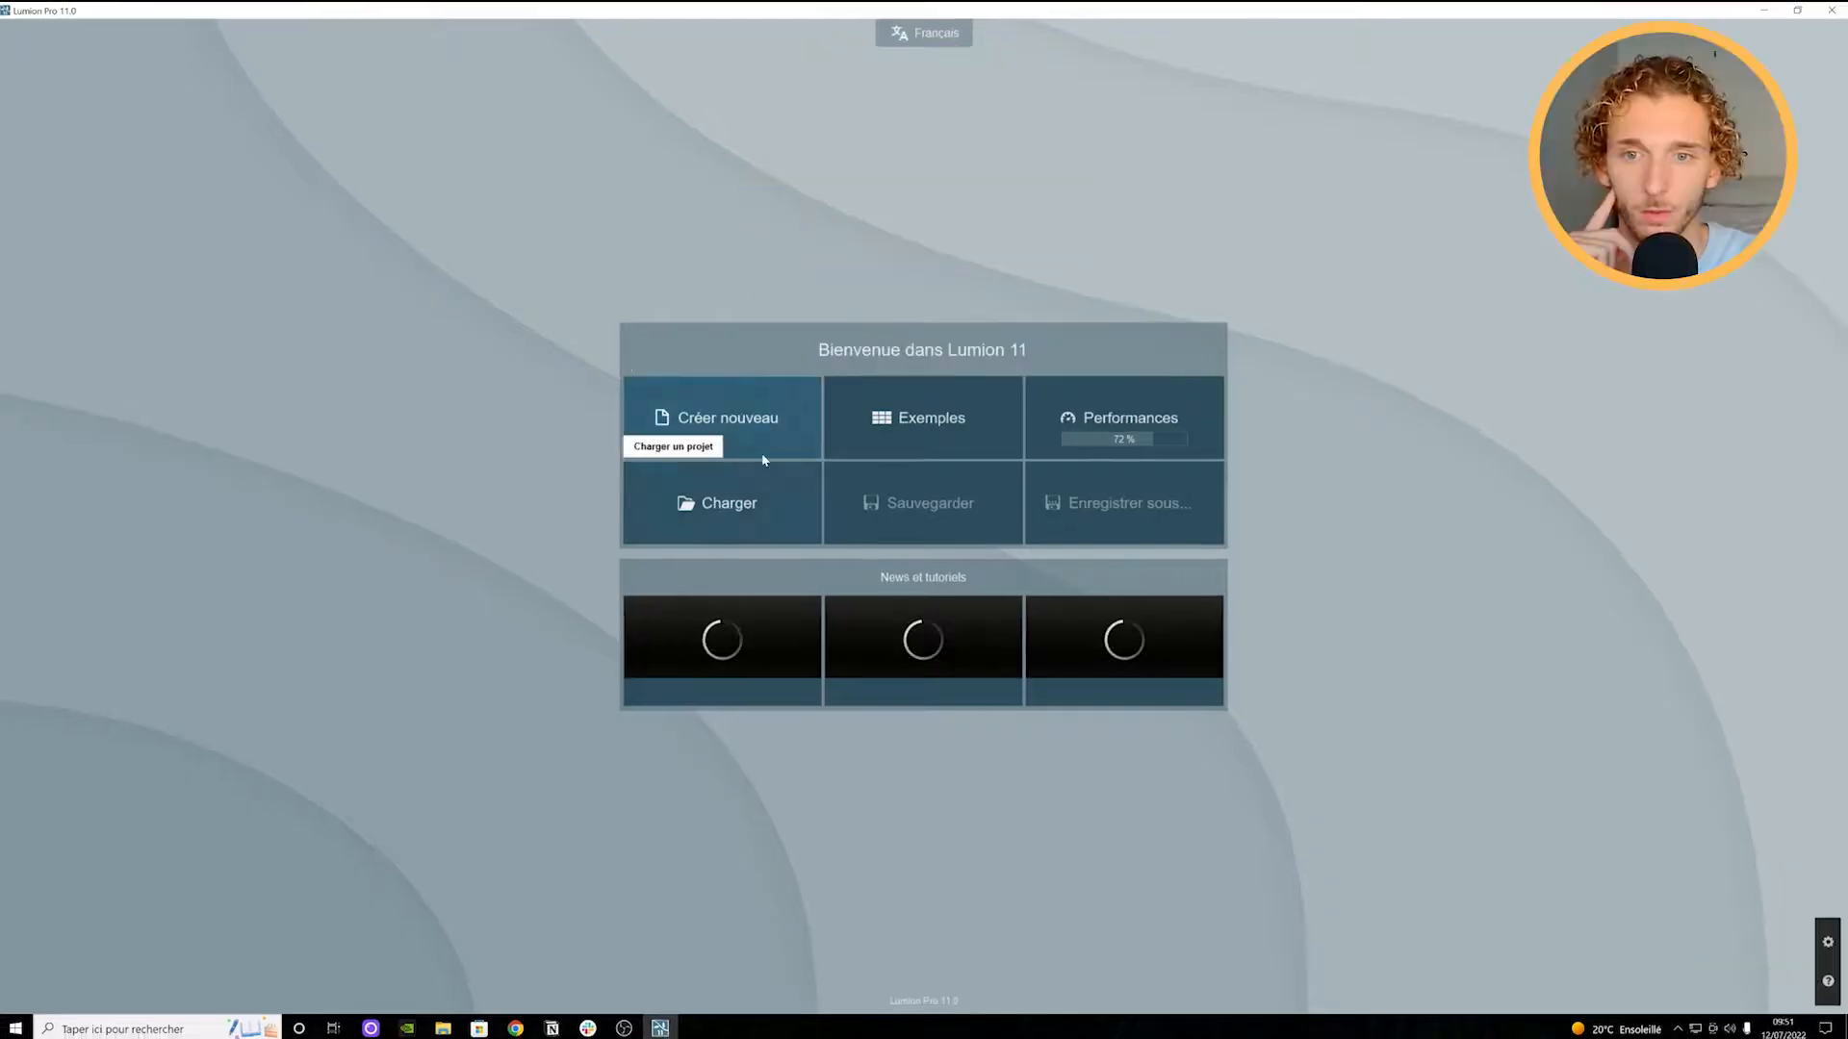
Step: Switch to Lumion Pro and look over the new-project templates and the example scenes, returning to the start screen
{"action": "left_click", "coordinate": [716, 438]}
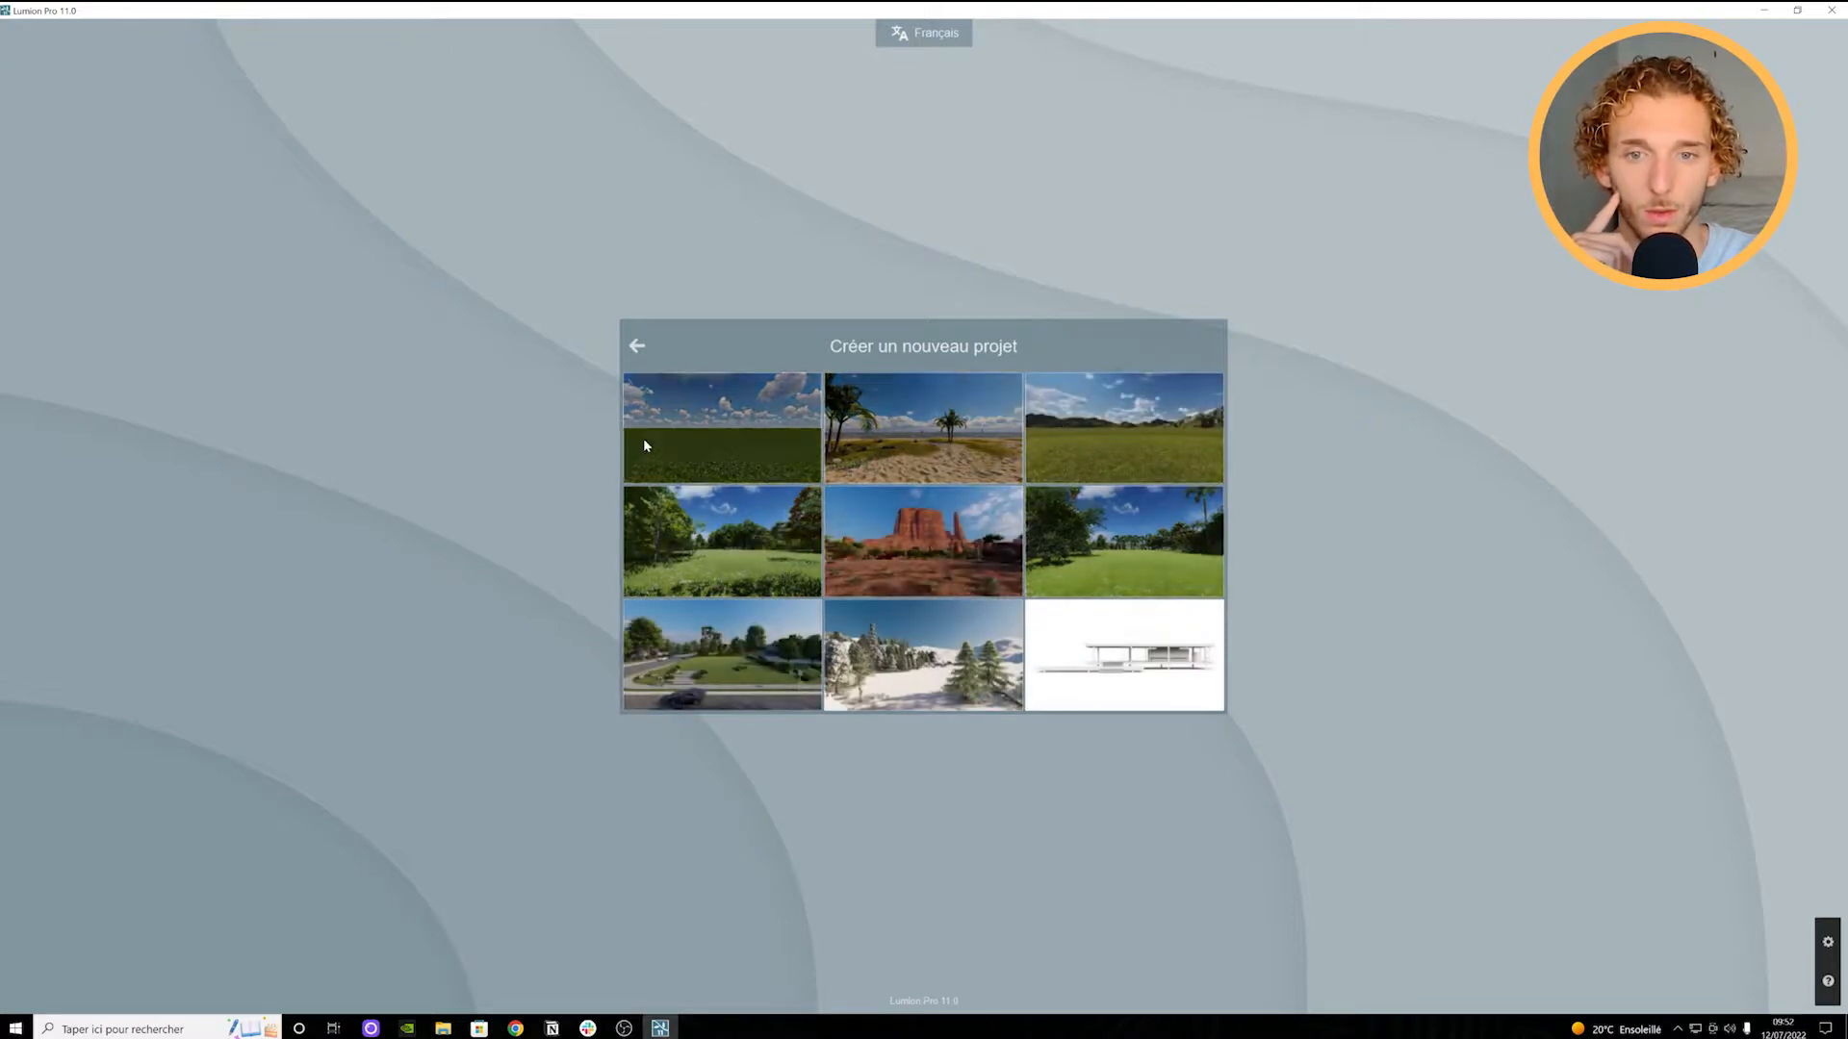
{"action": "left_click", "coordinate": [639, 346]}
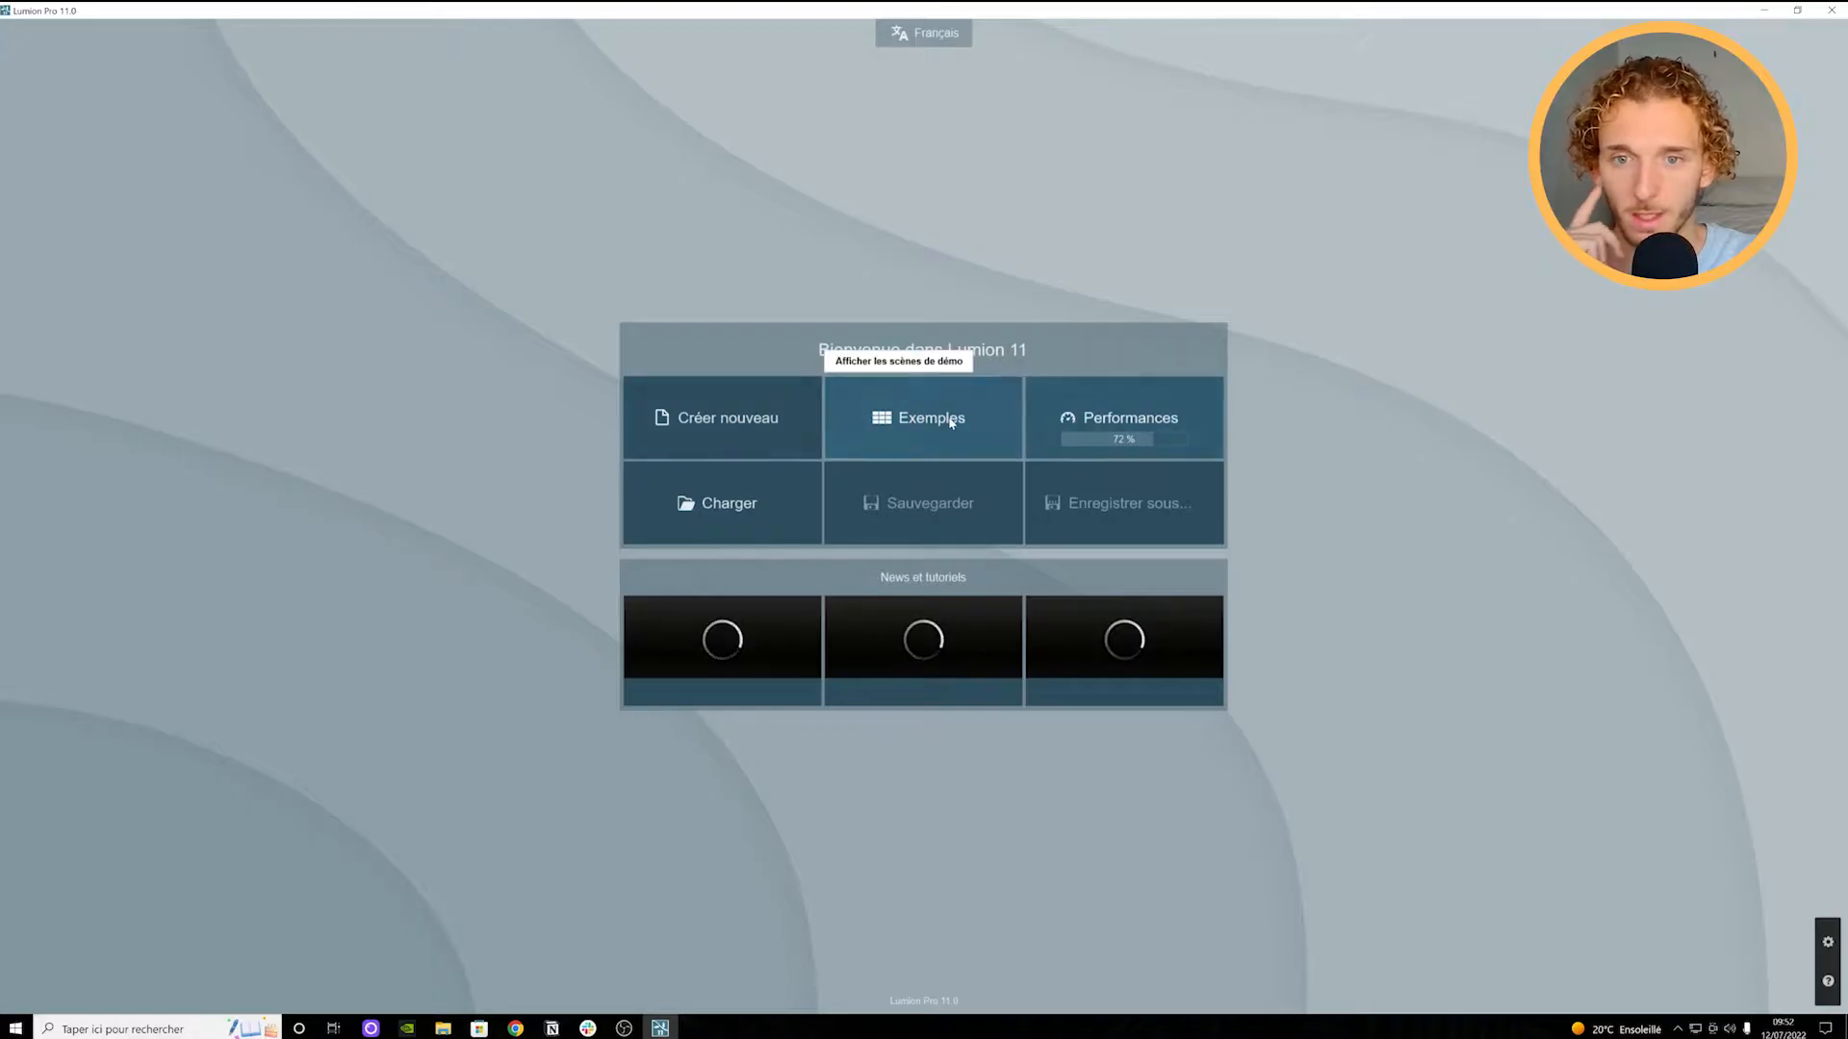
{"action": "left_click", "coordinate": [1001, 423]}
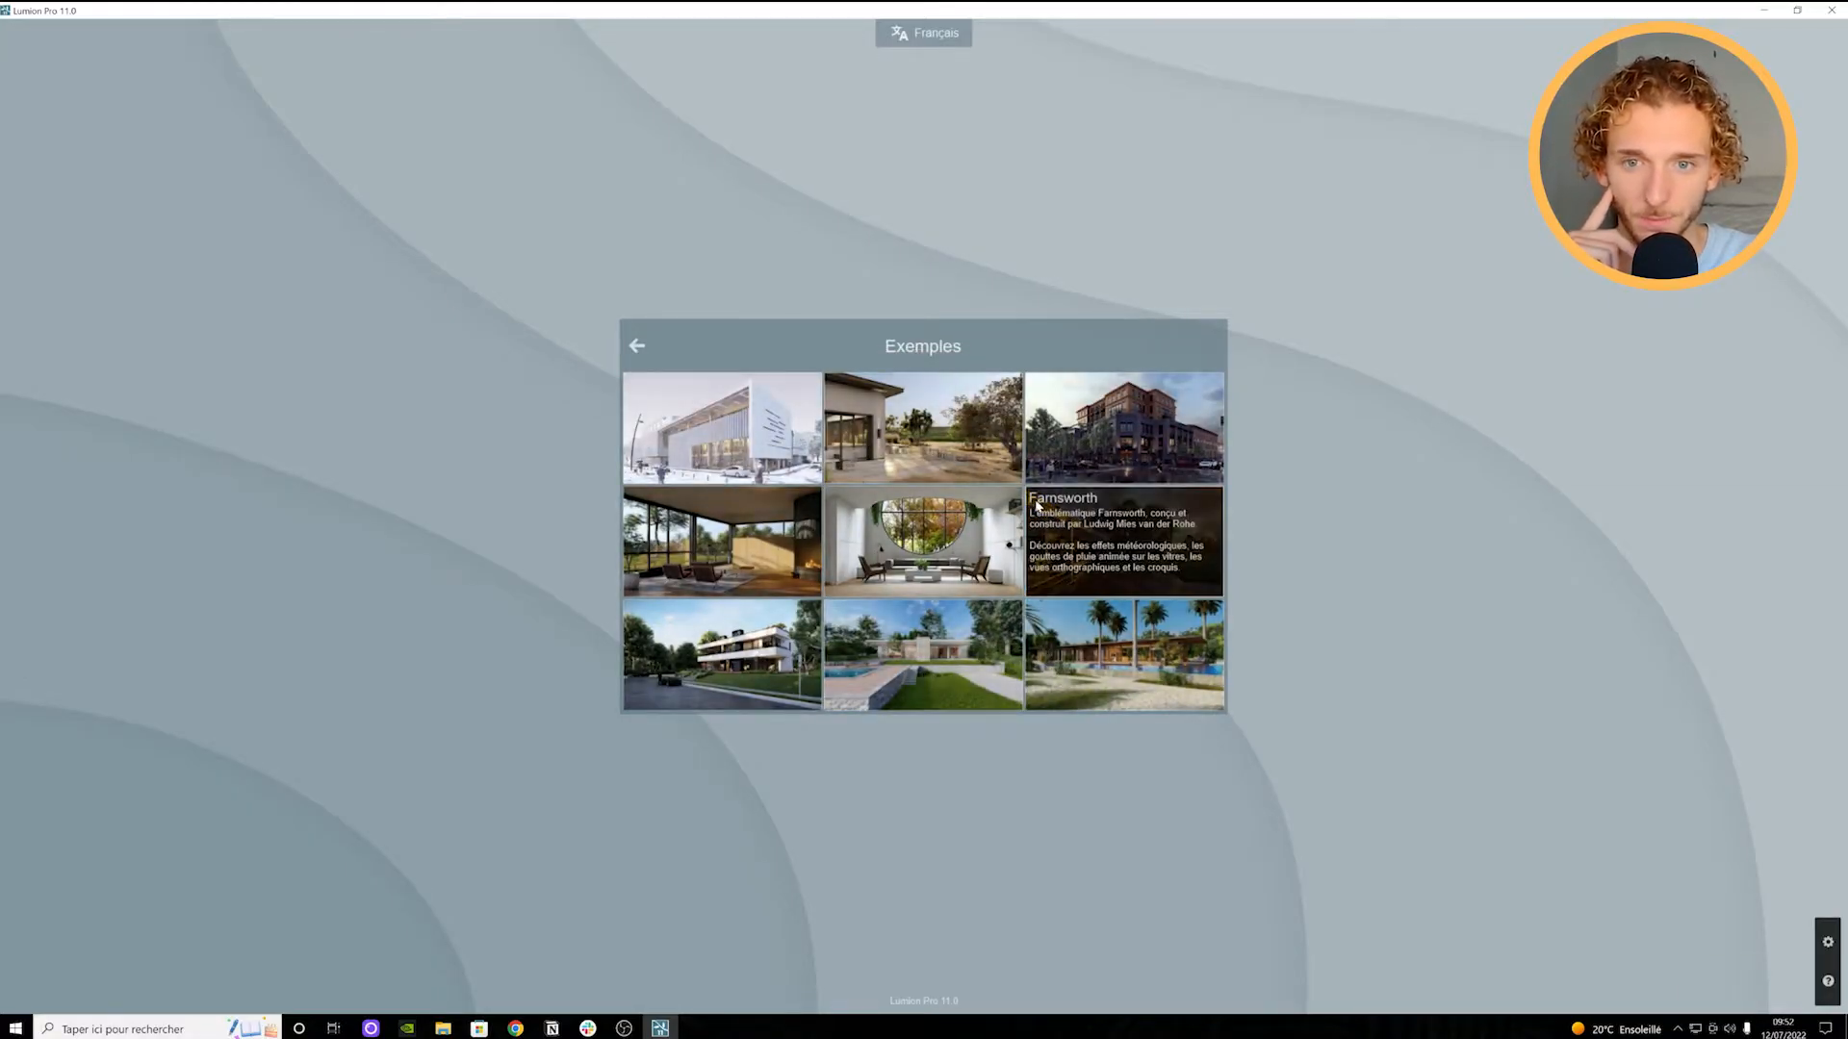
{"action": "left_click", "coordinate": [638, 346]}
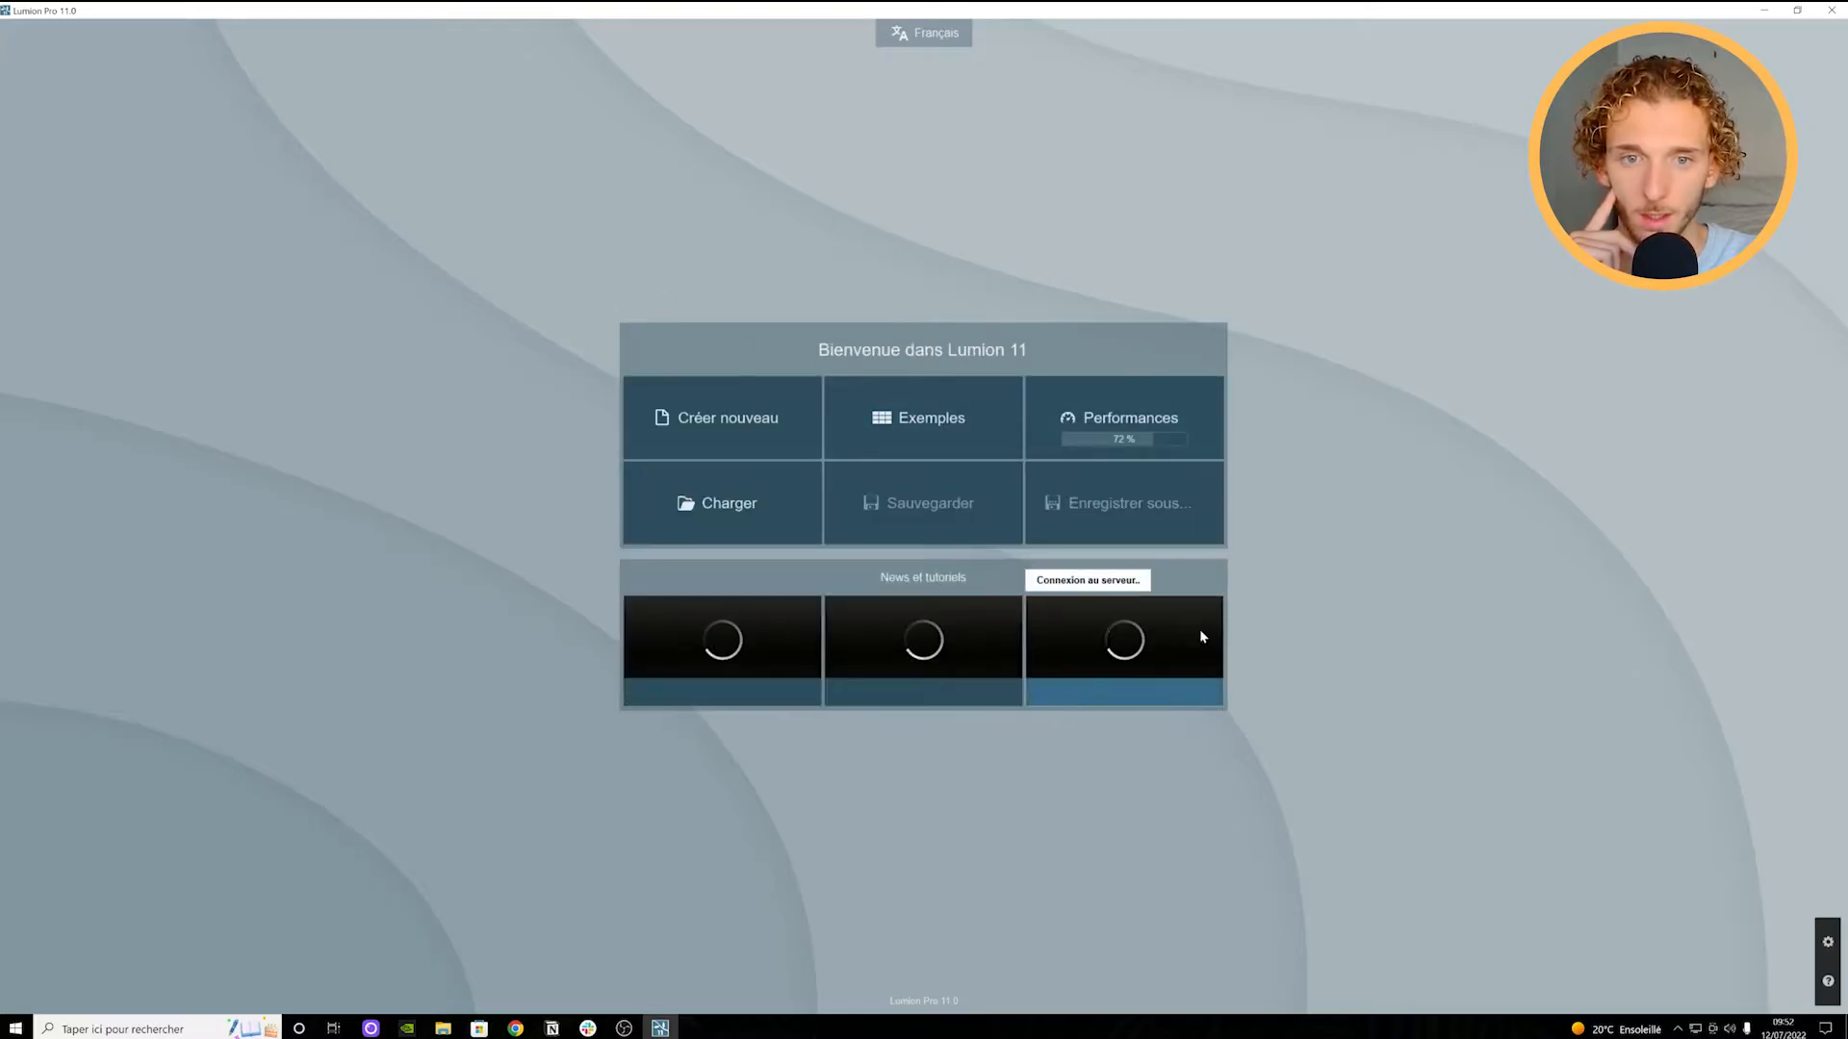
Step: Review the computer's performance test for graphics card, graphics memory, processor and system memory, and return to the start screen
{"action": "left_click", "coordinate": [1134, 422]}
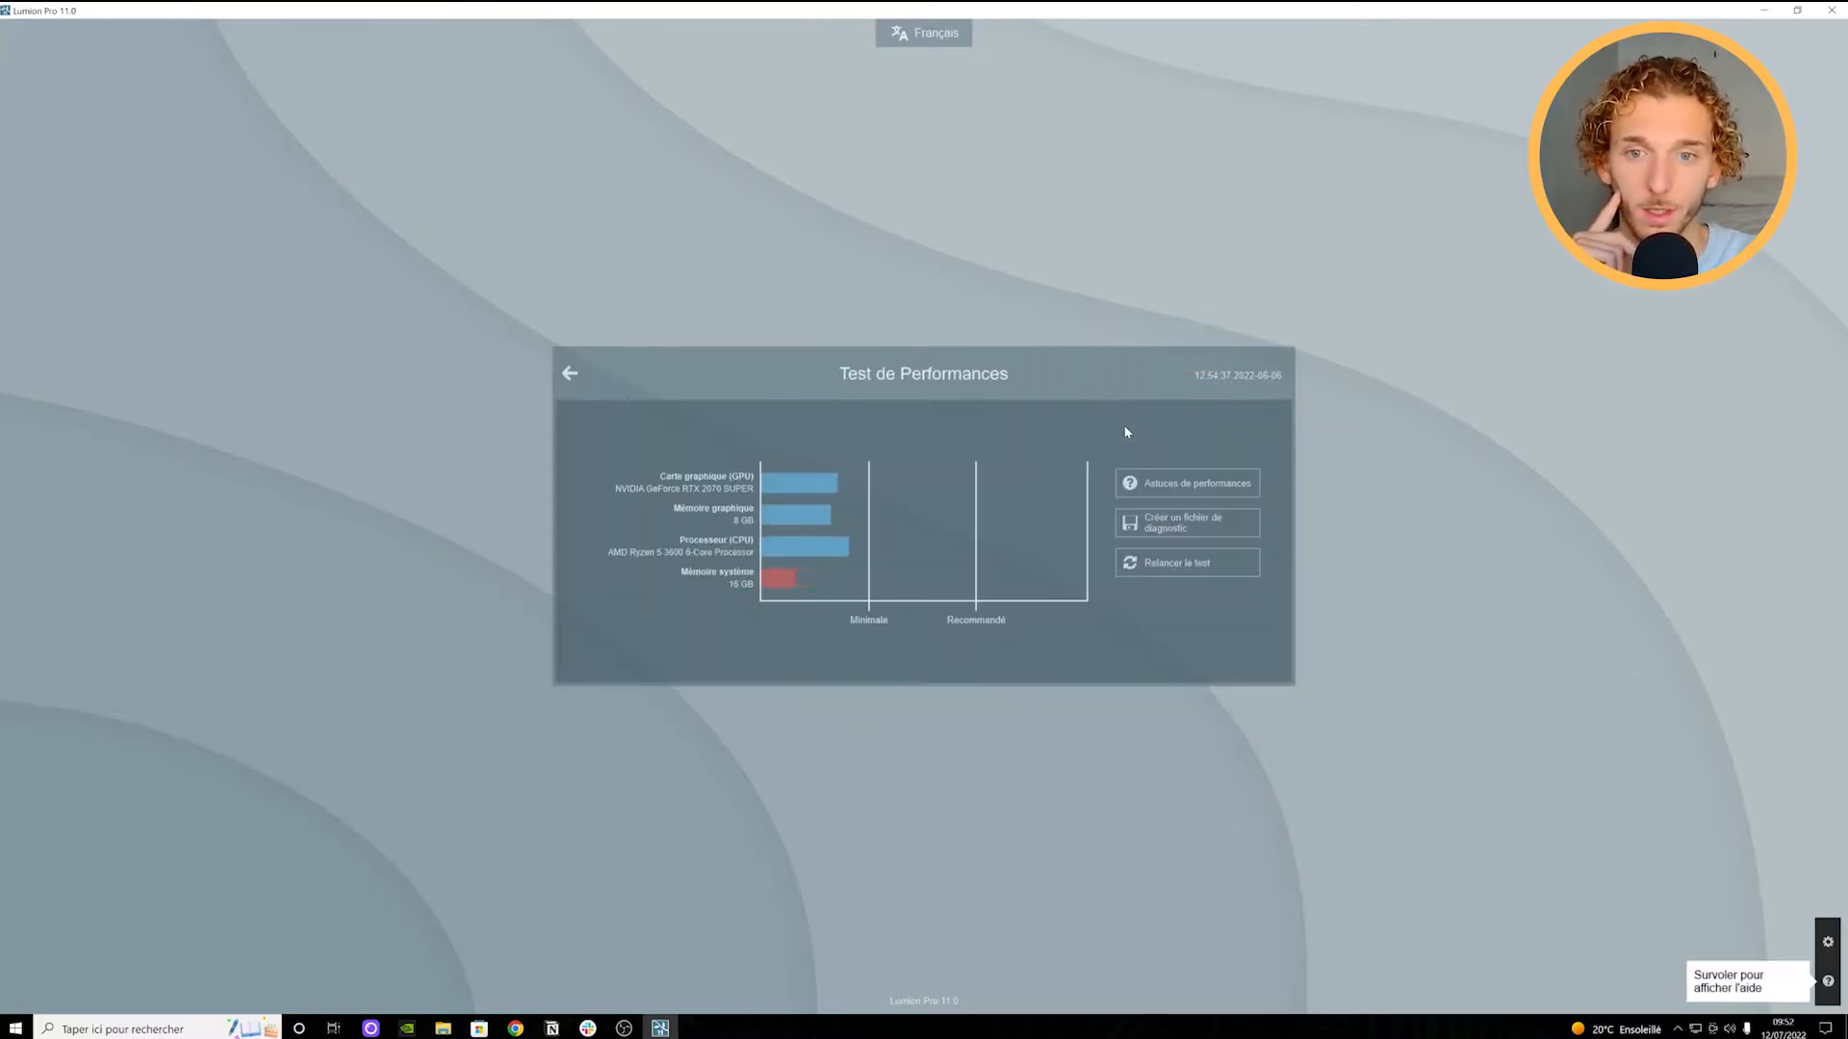
{"action": "mouse_move", "coordinate": [787, 573]}
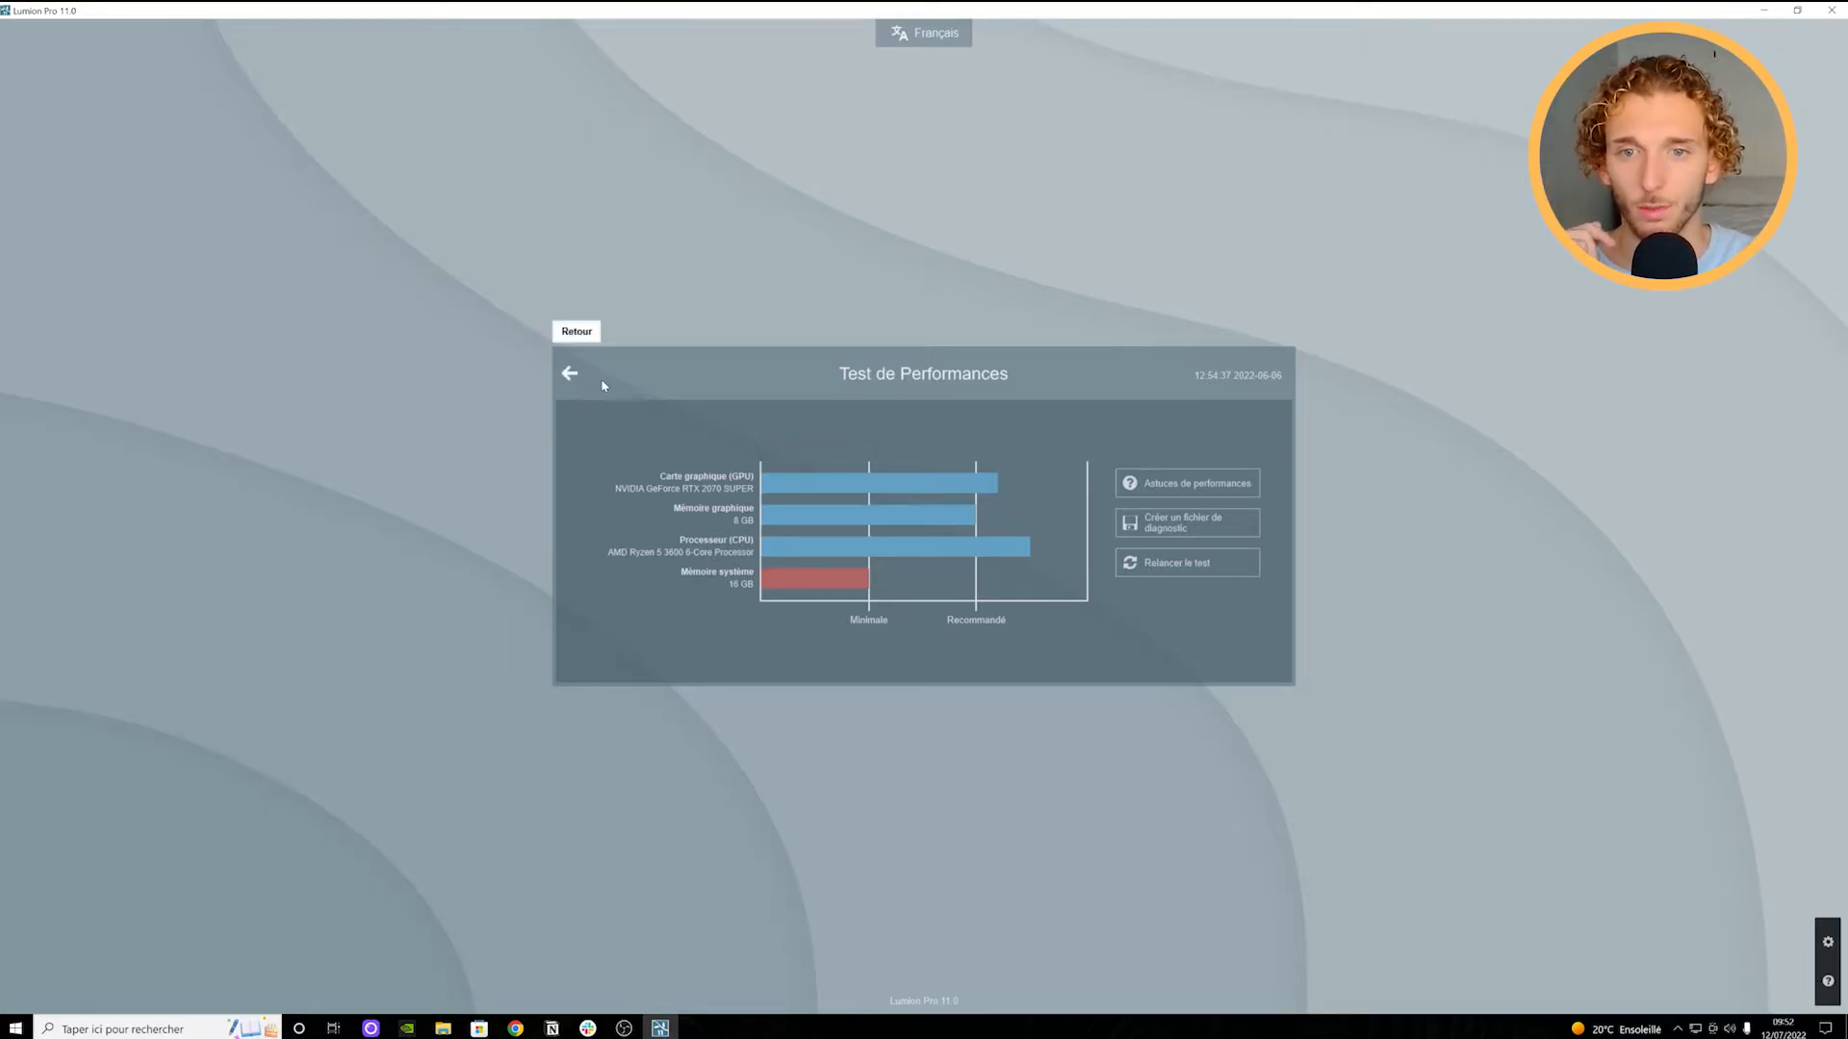
{"action": "left_click", "coordinate": [573, 374]}
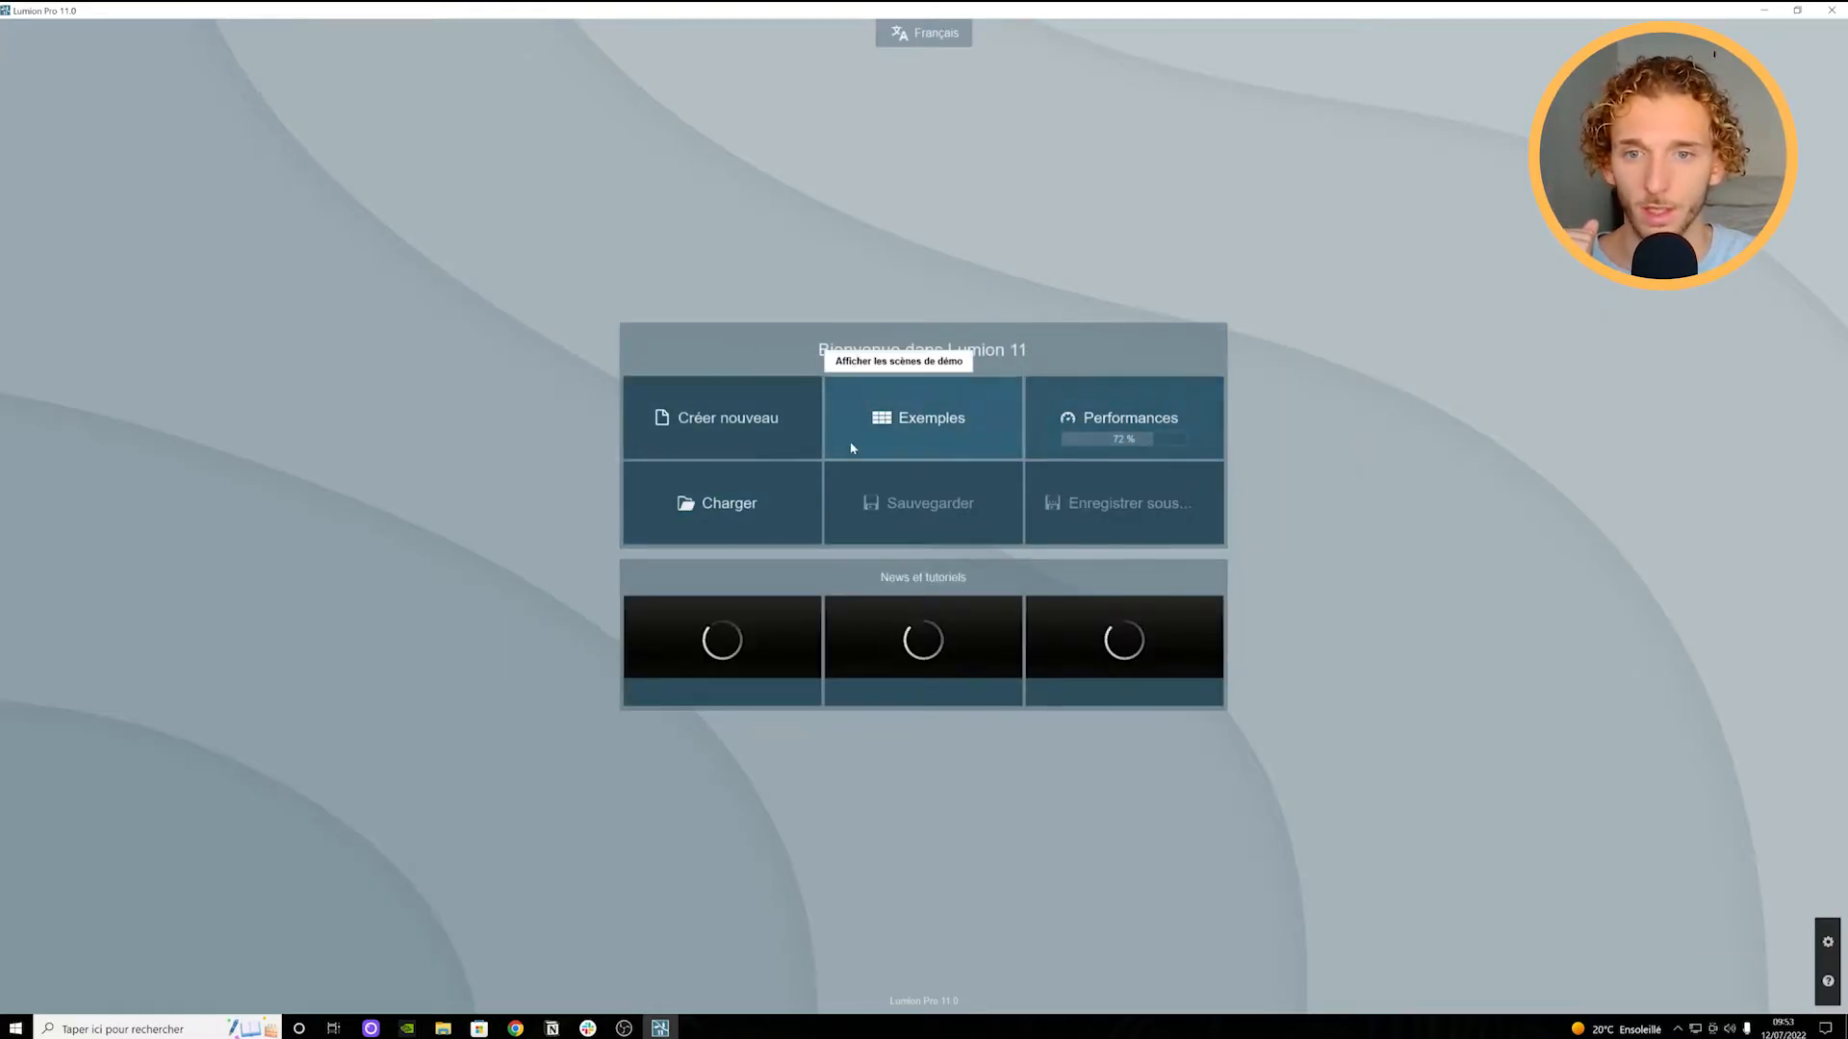
Step: Load the example scene of the modern house with a stone-walled pool terrace
{"action": "left_click", "coordinate": [908, 397]}
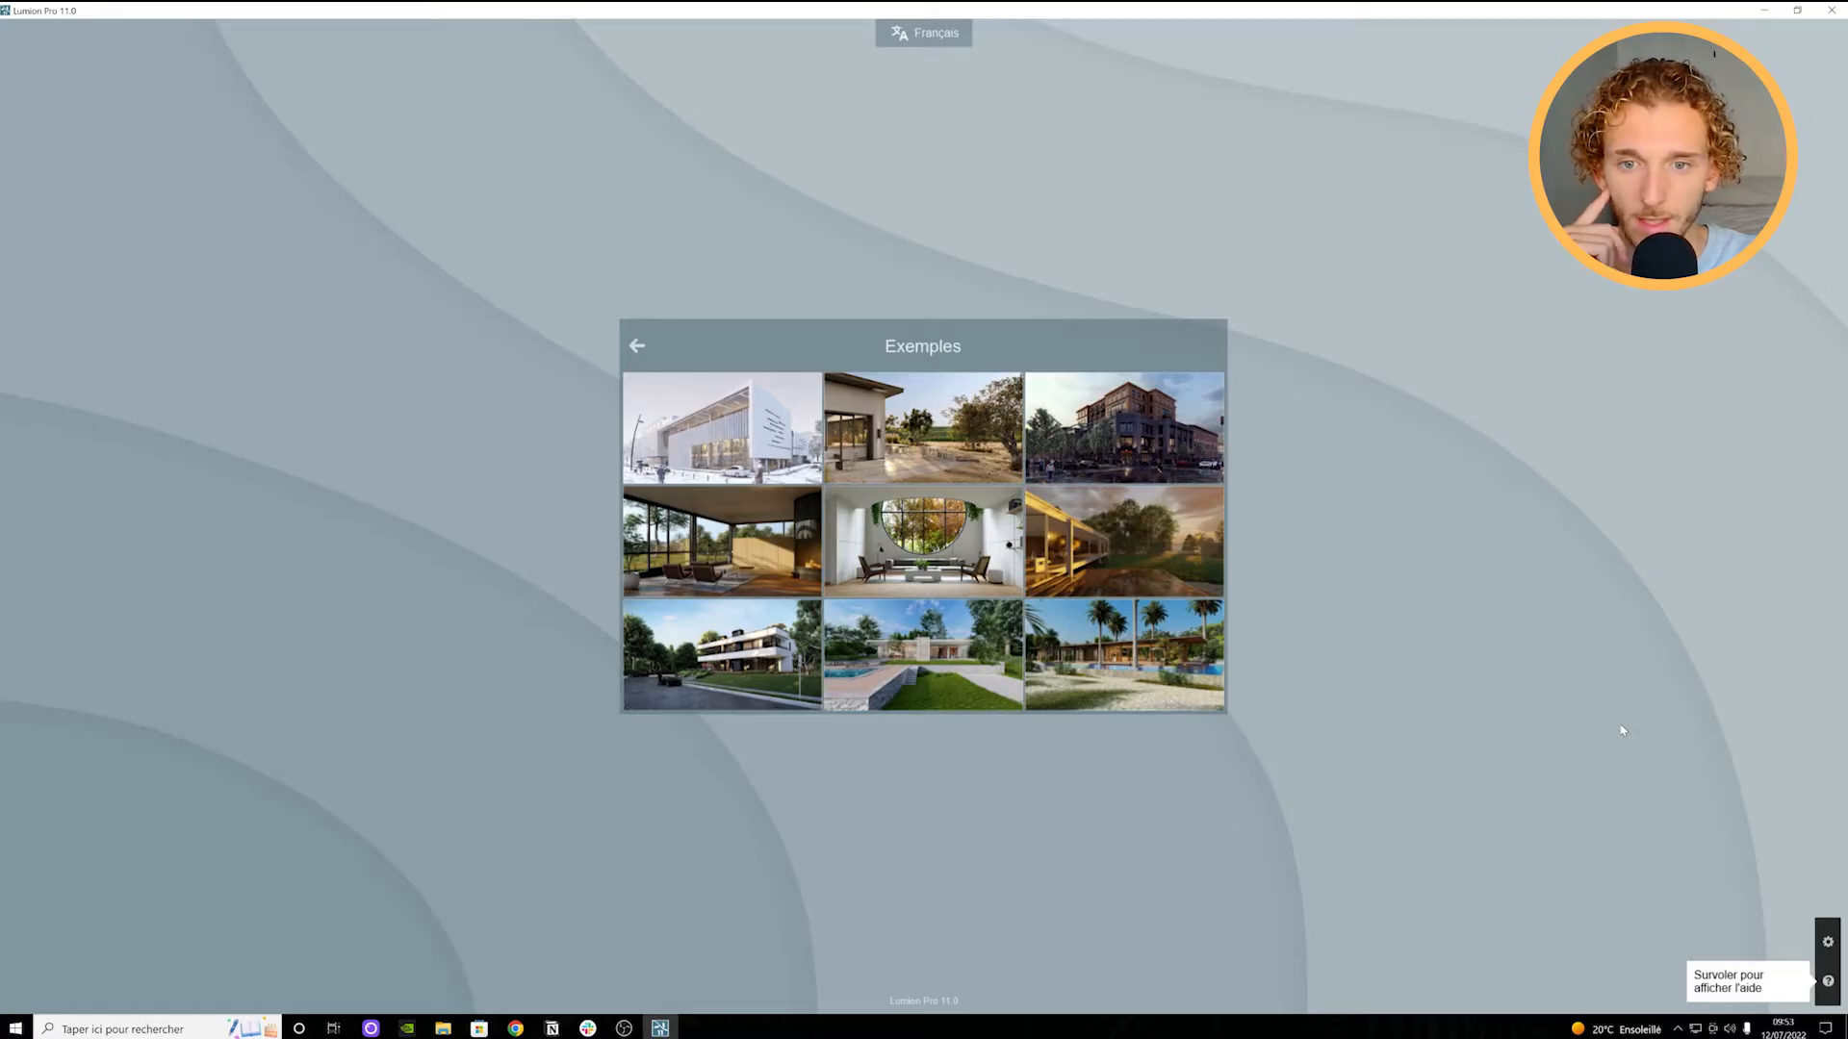
{"action": "mouse_move", "coordinate": [928, 652]}
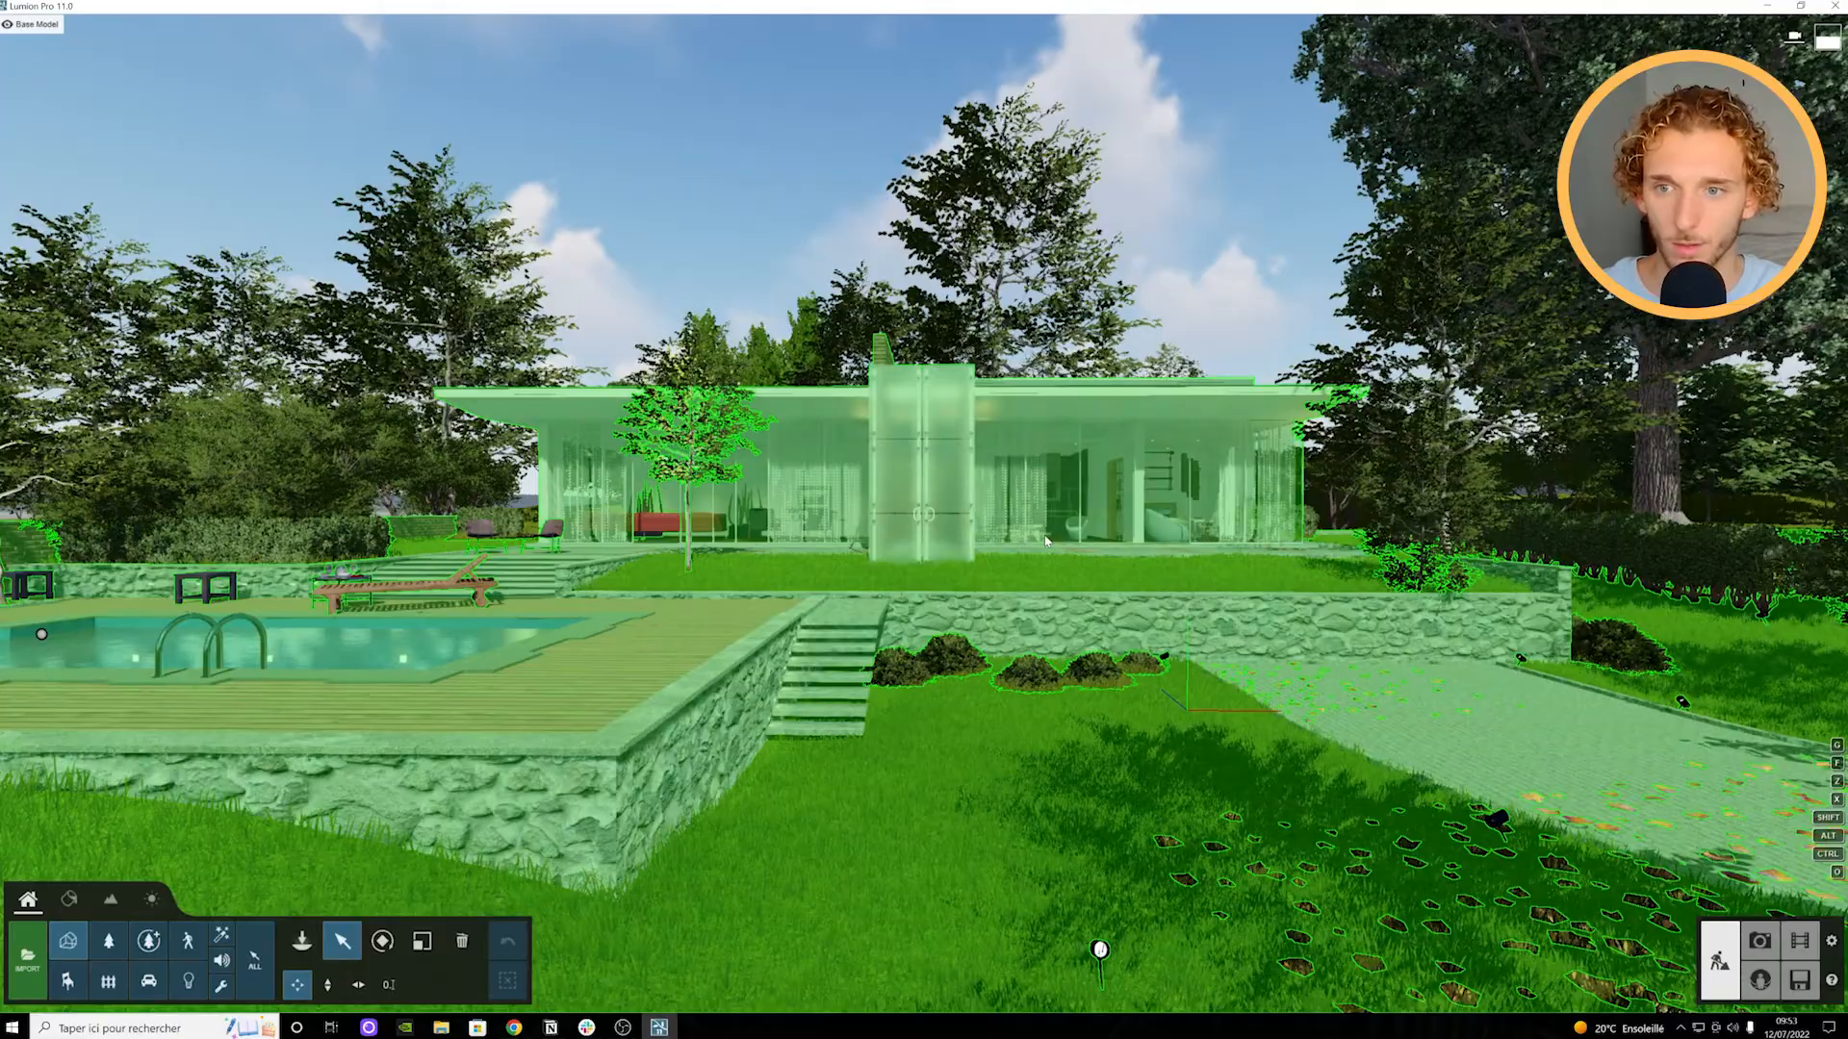
Step: Explore the house scene by flying the camera backward and forward at normal and accelerated speed
{"action": "key", "text": "shift+s"}
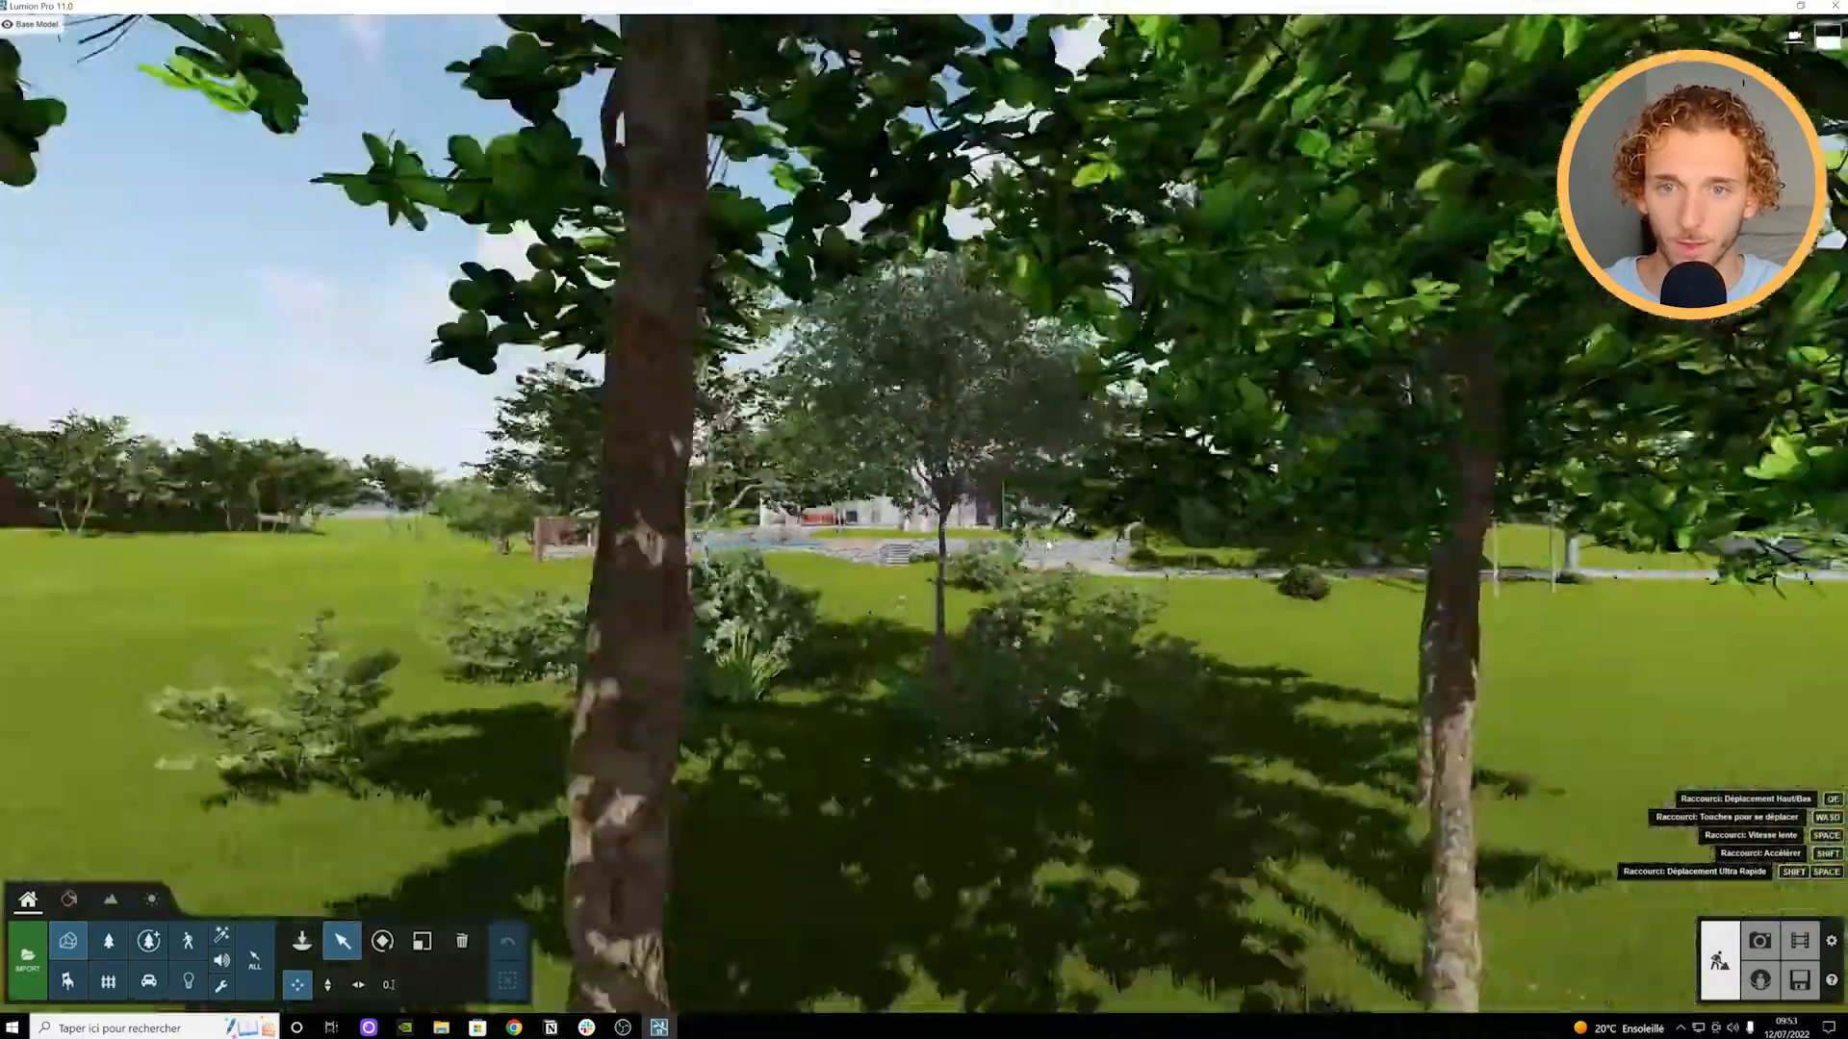
{"action": "key", "text": "shift+w"}
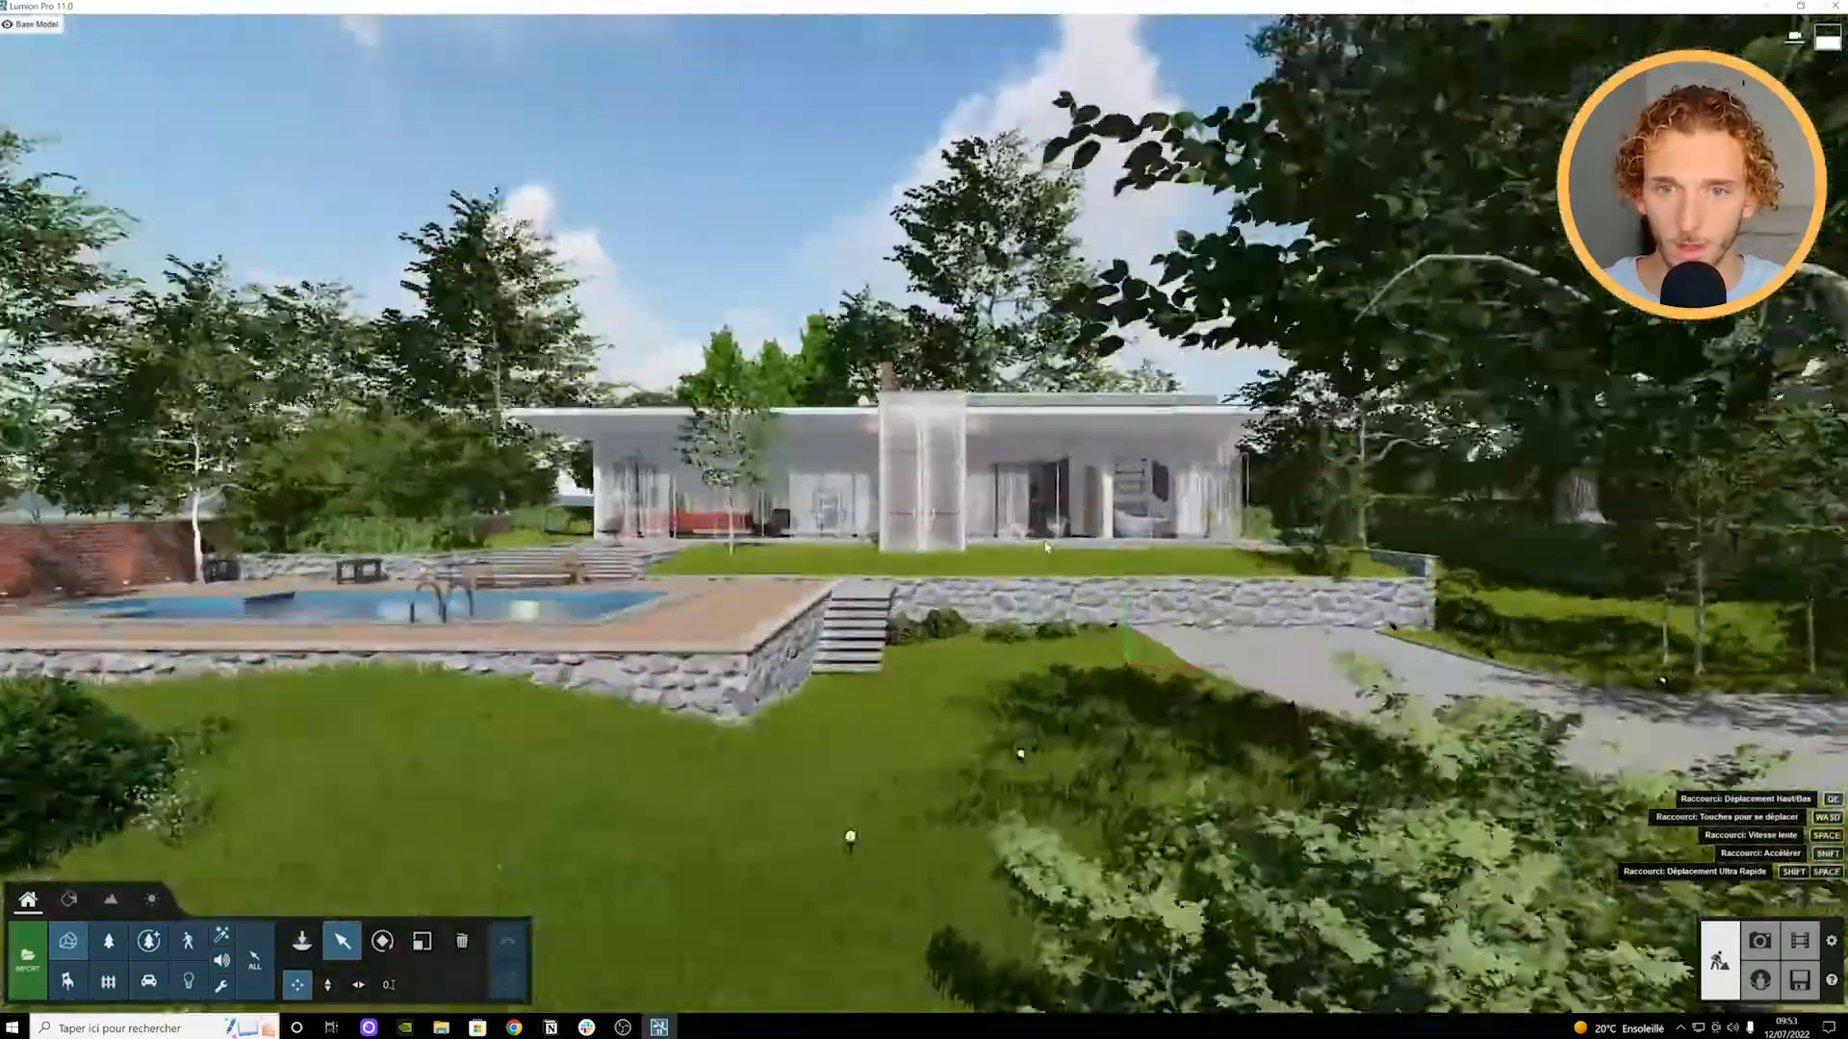
{"action": "key", "text": "w"}
{"action": "key", "text": "shift+s"}
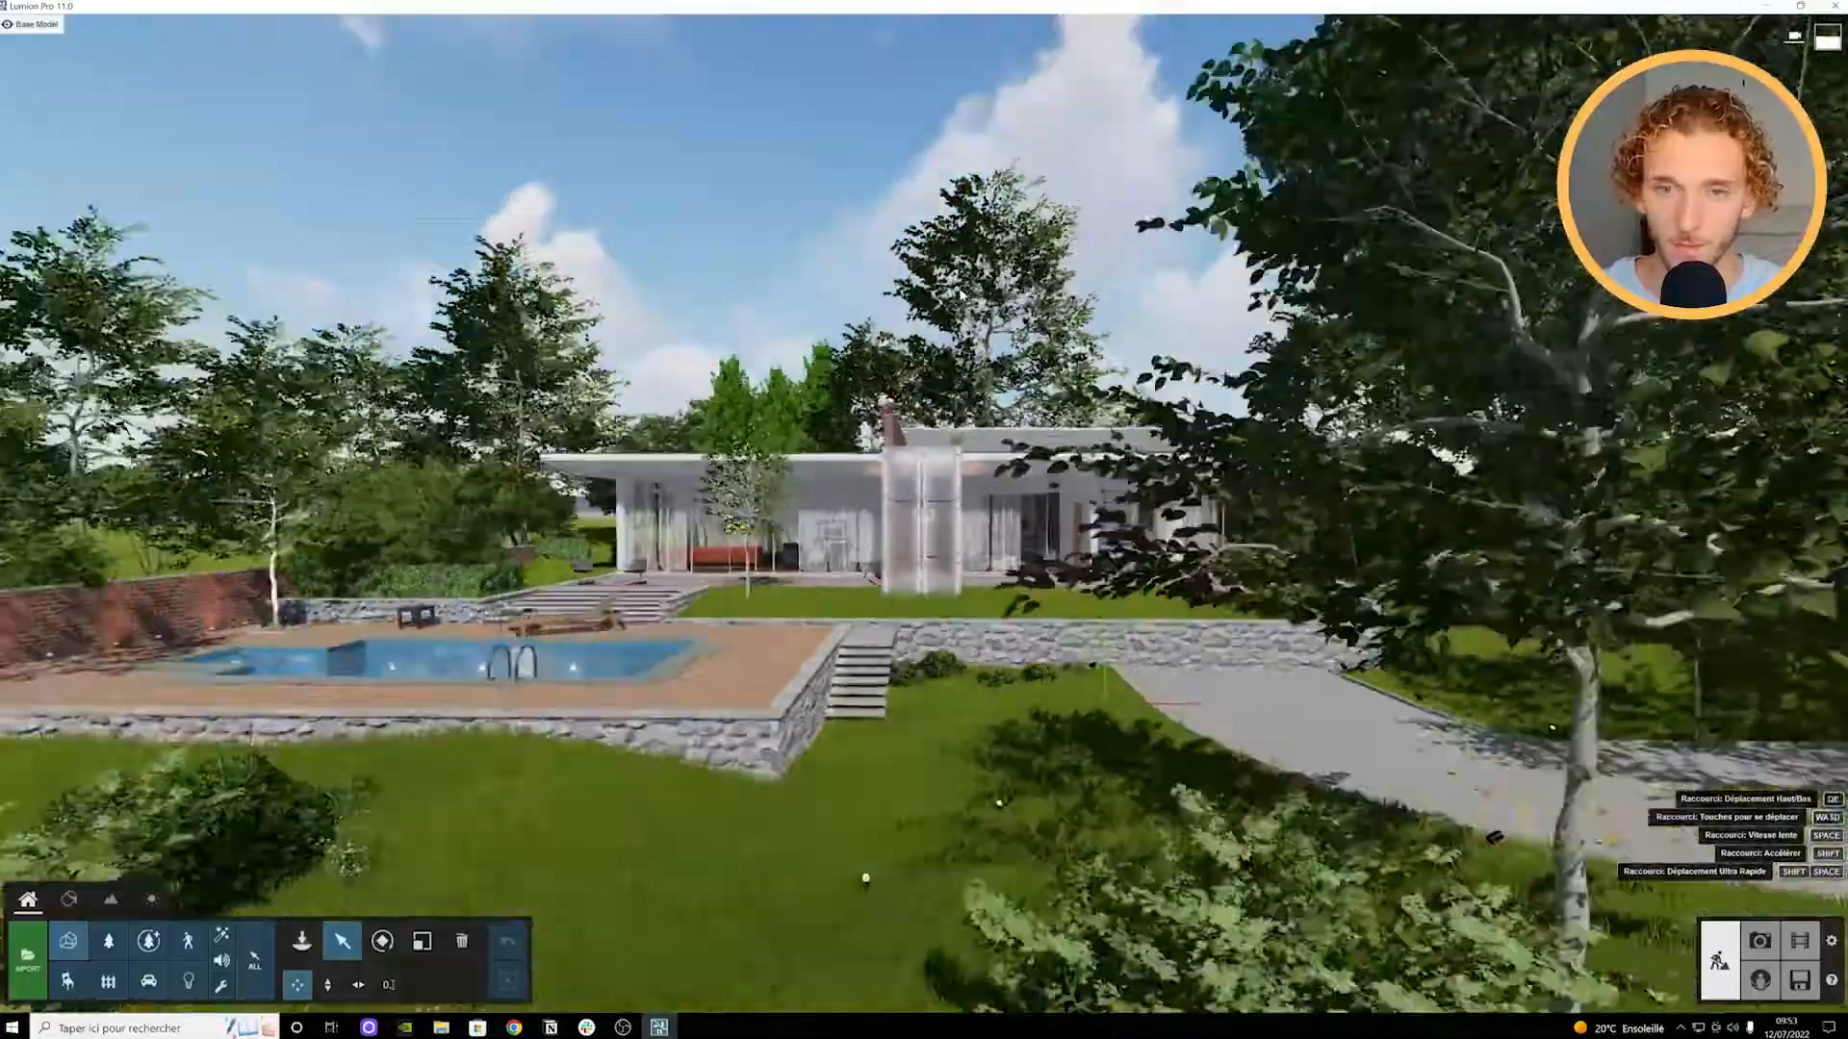
{"action": "key", "text": "shift+a"}
{"action": "key", "text": "shift+w"}
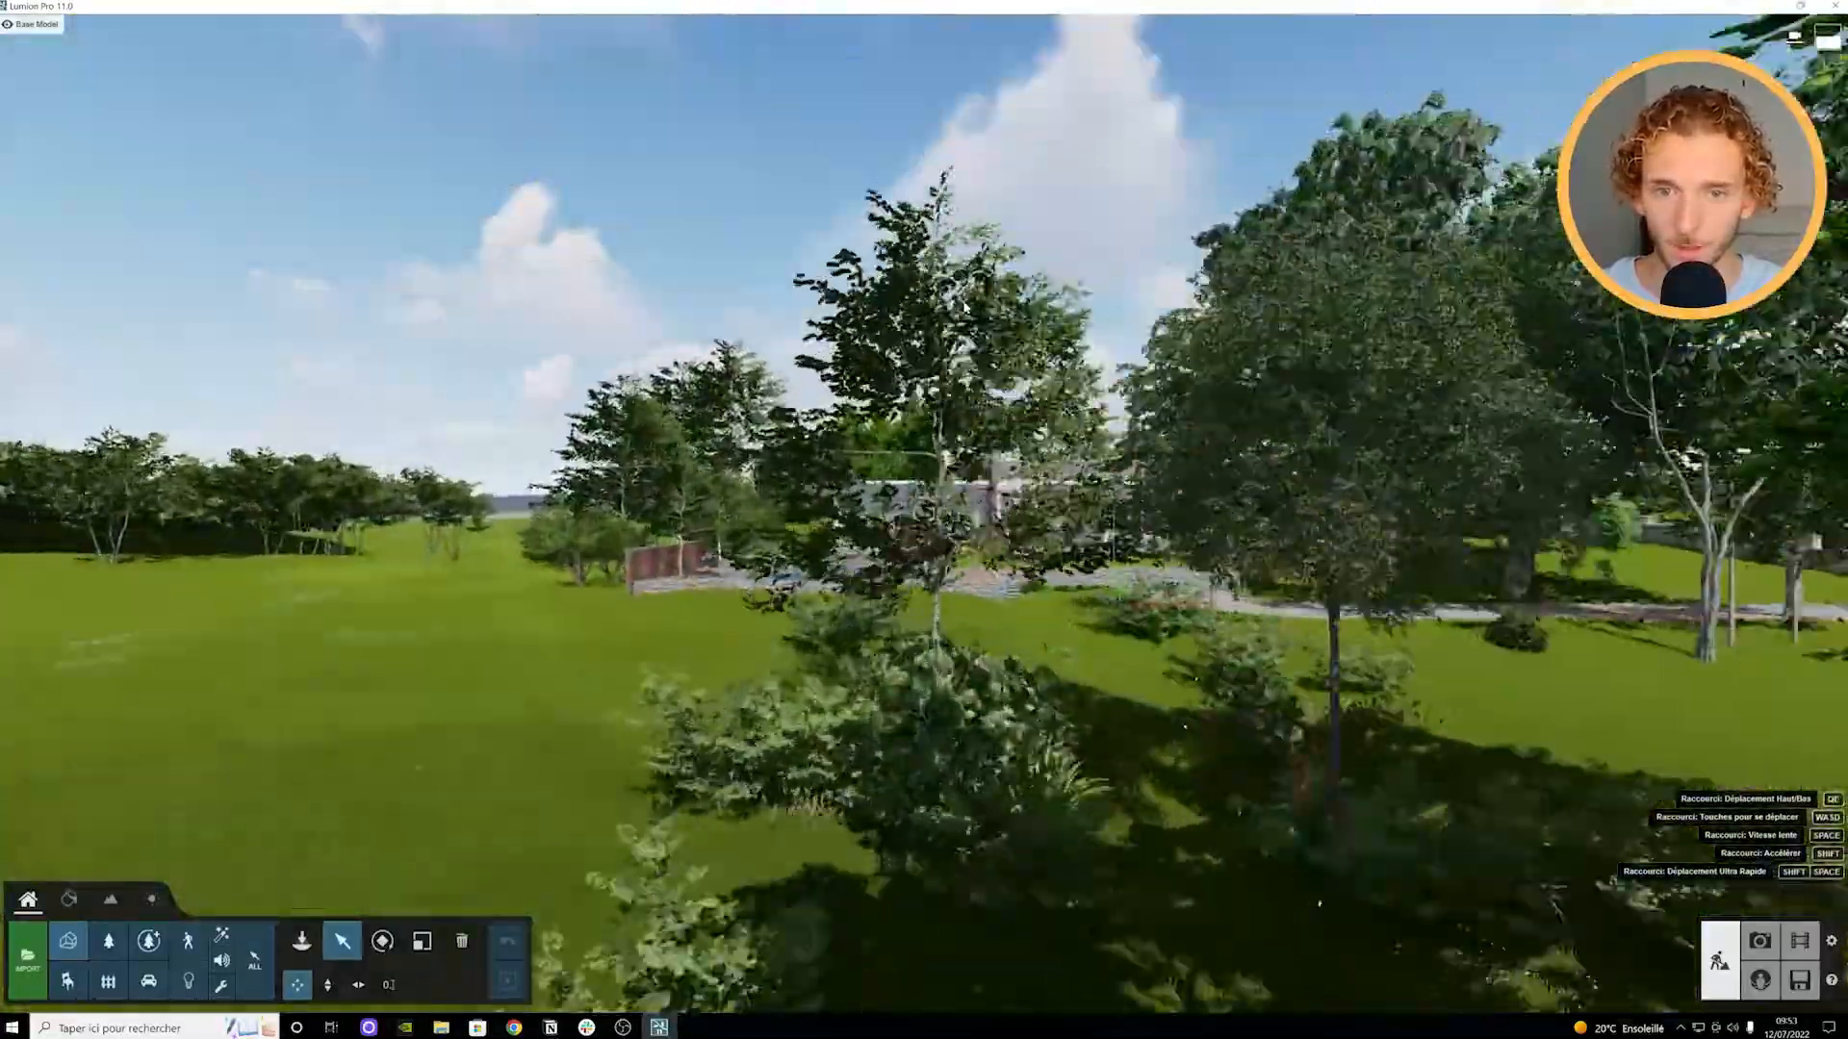
{"action": "key", "text": "shift+w"}
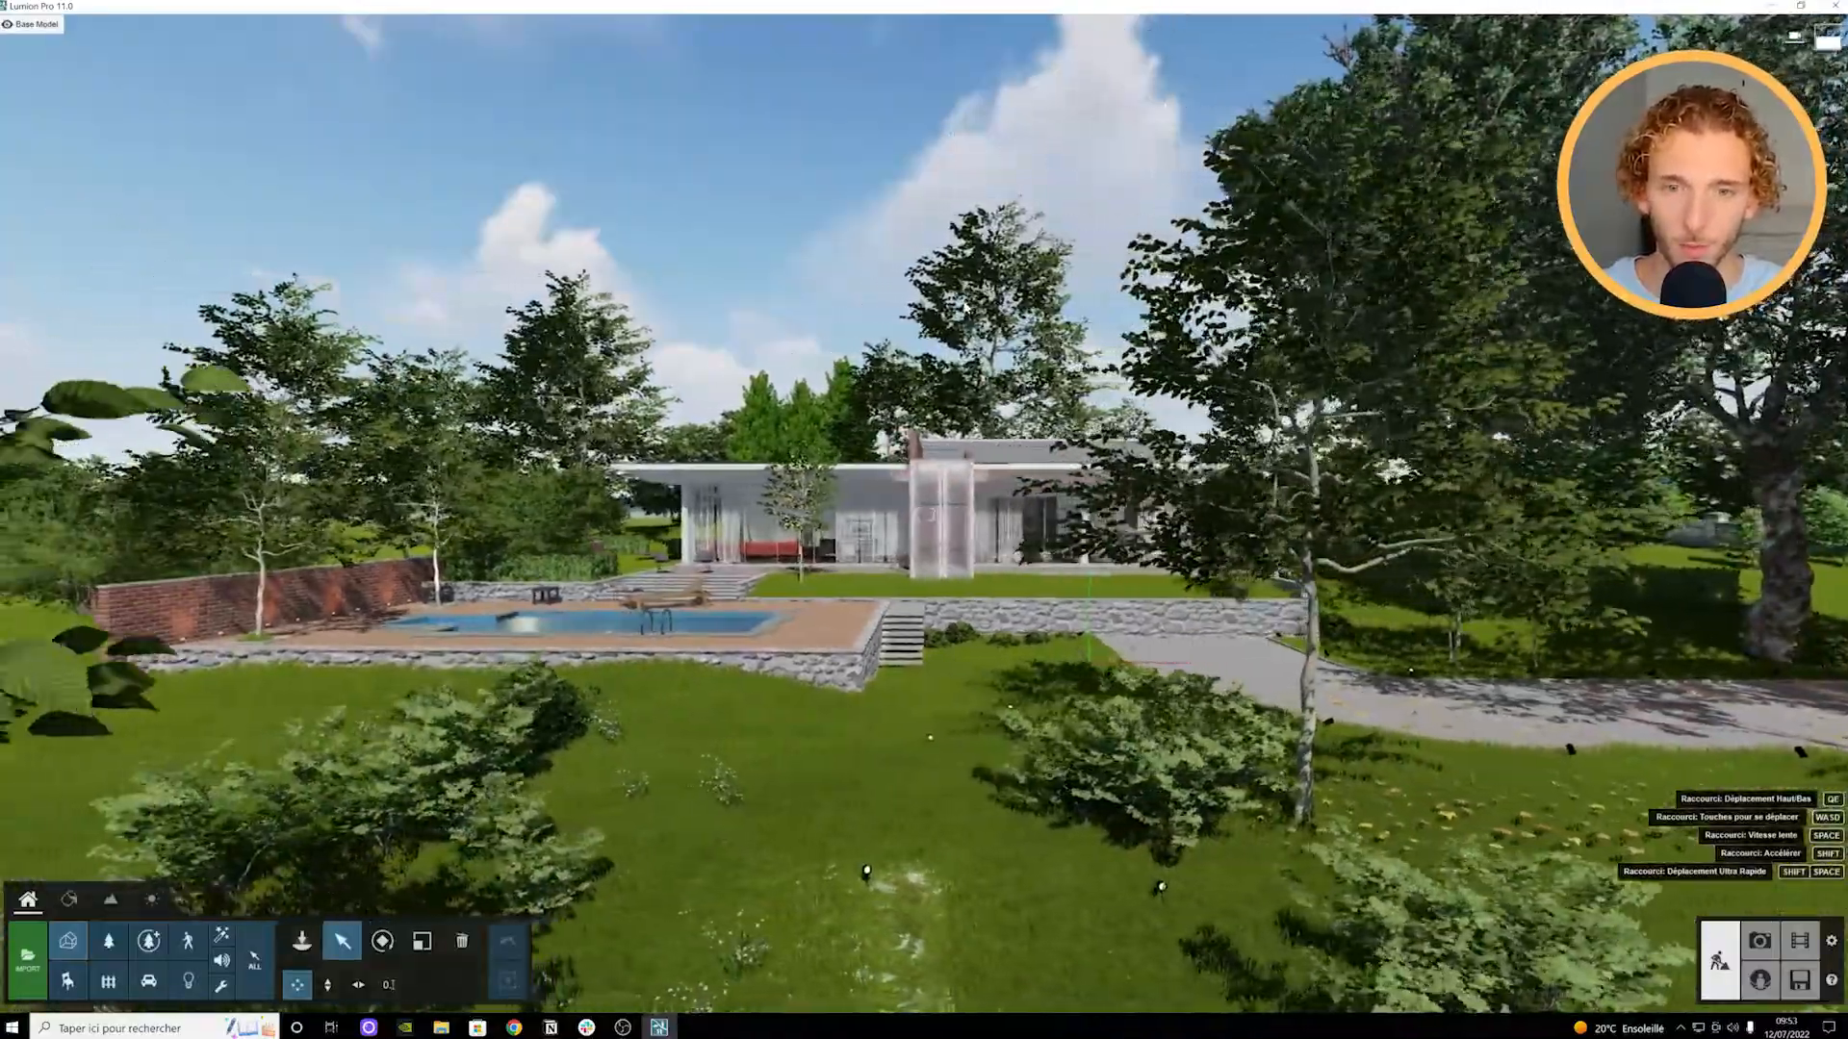
{"action": "key", "text": "shift+s"}
{"action": "key", "text": "shift+w"}
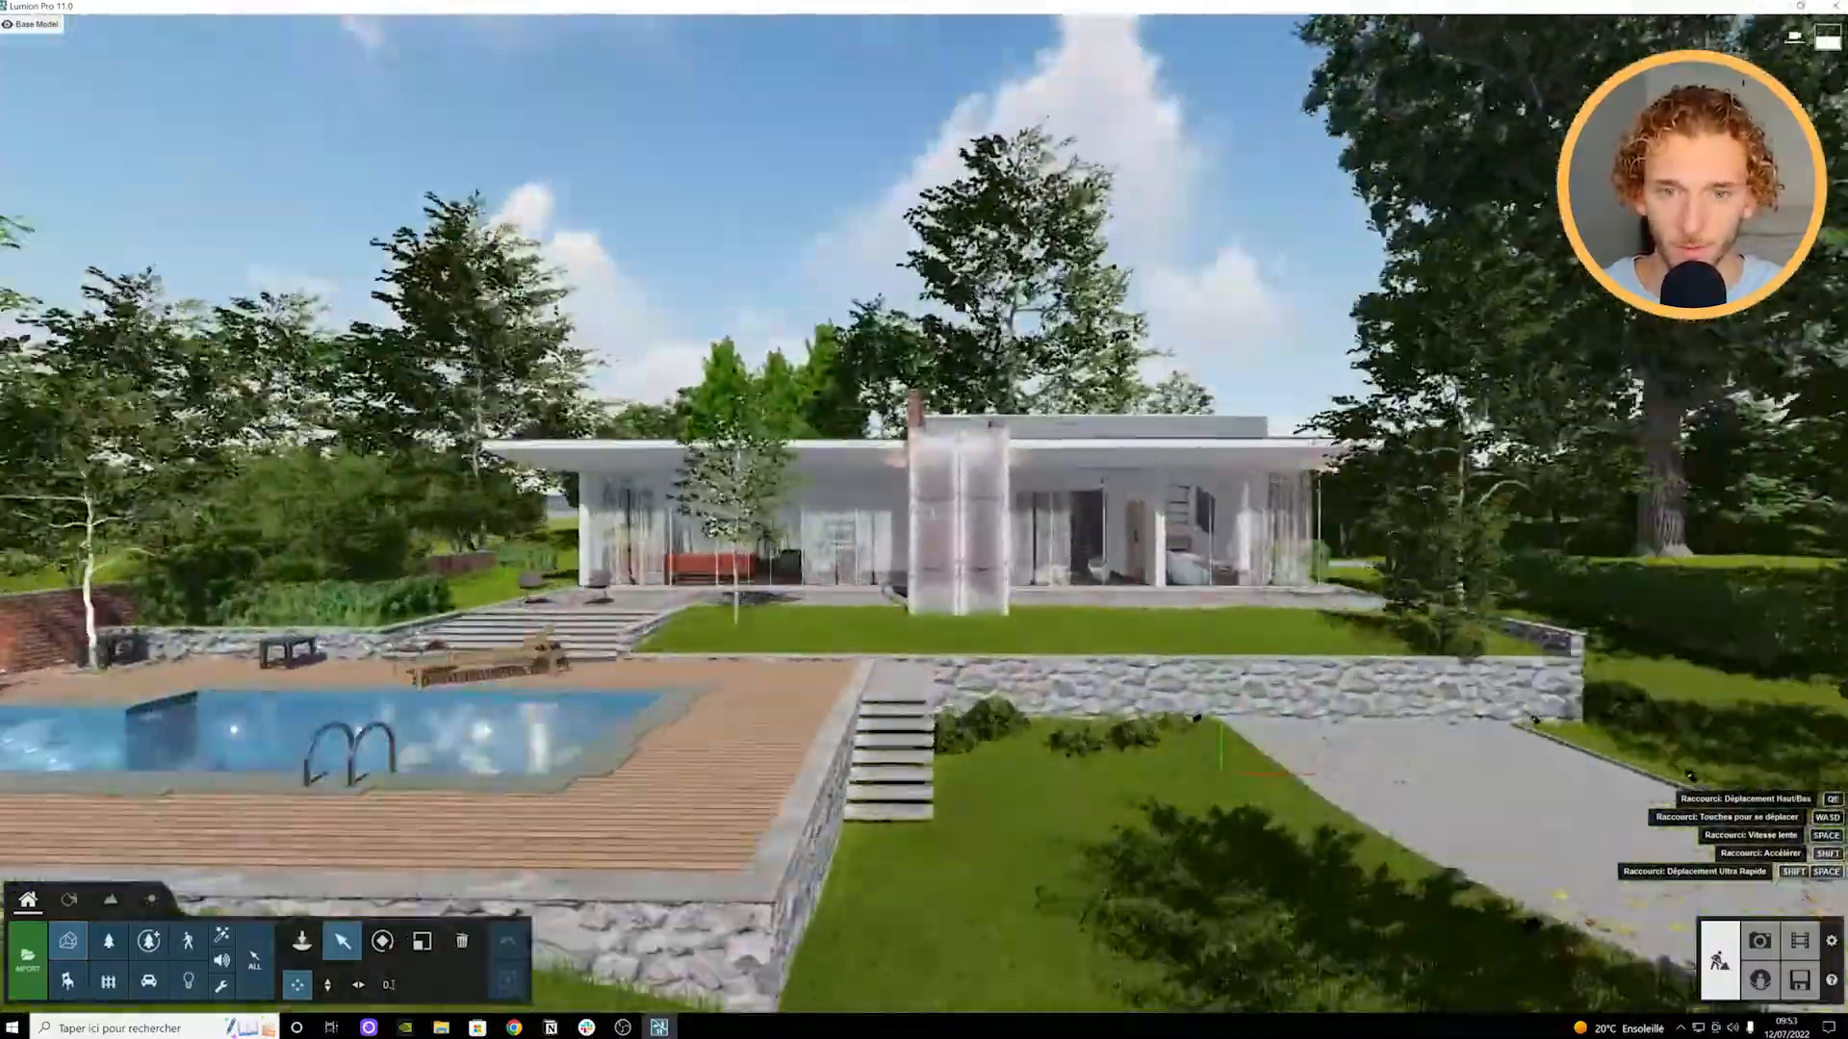
{"action": "key", "text": "w"}
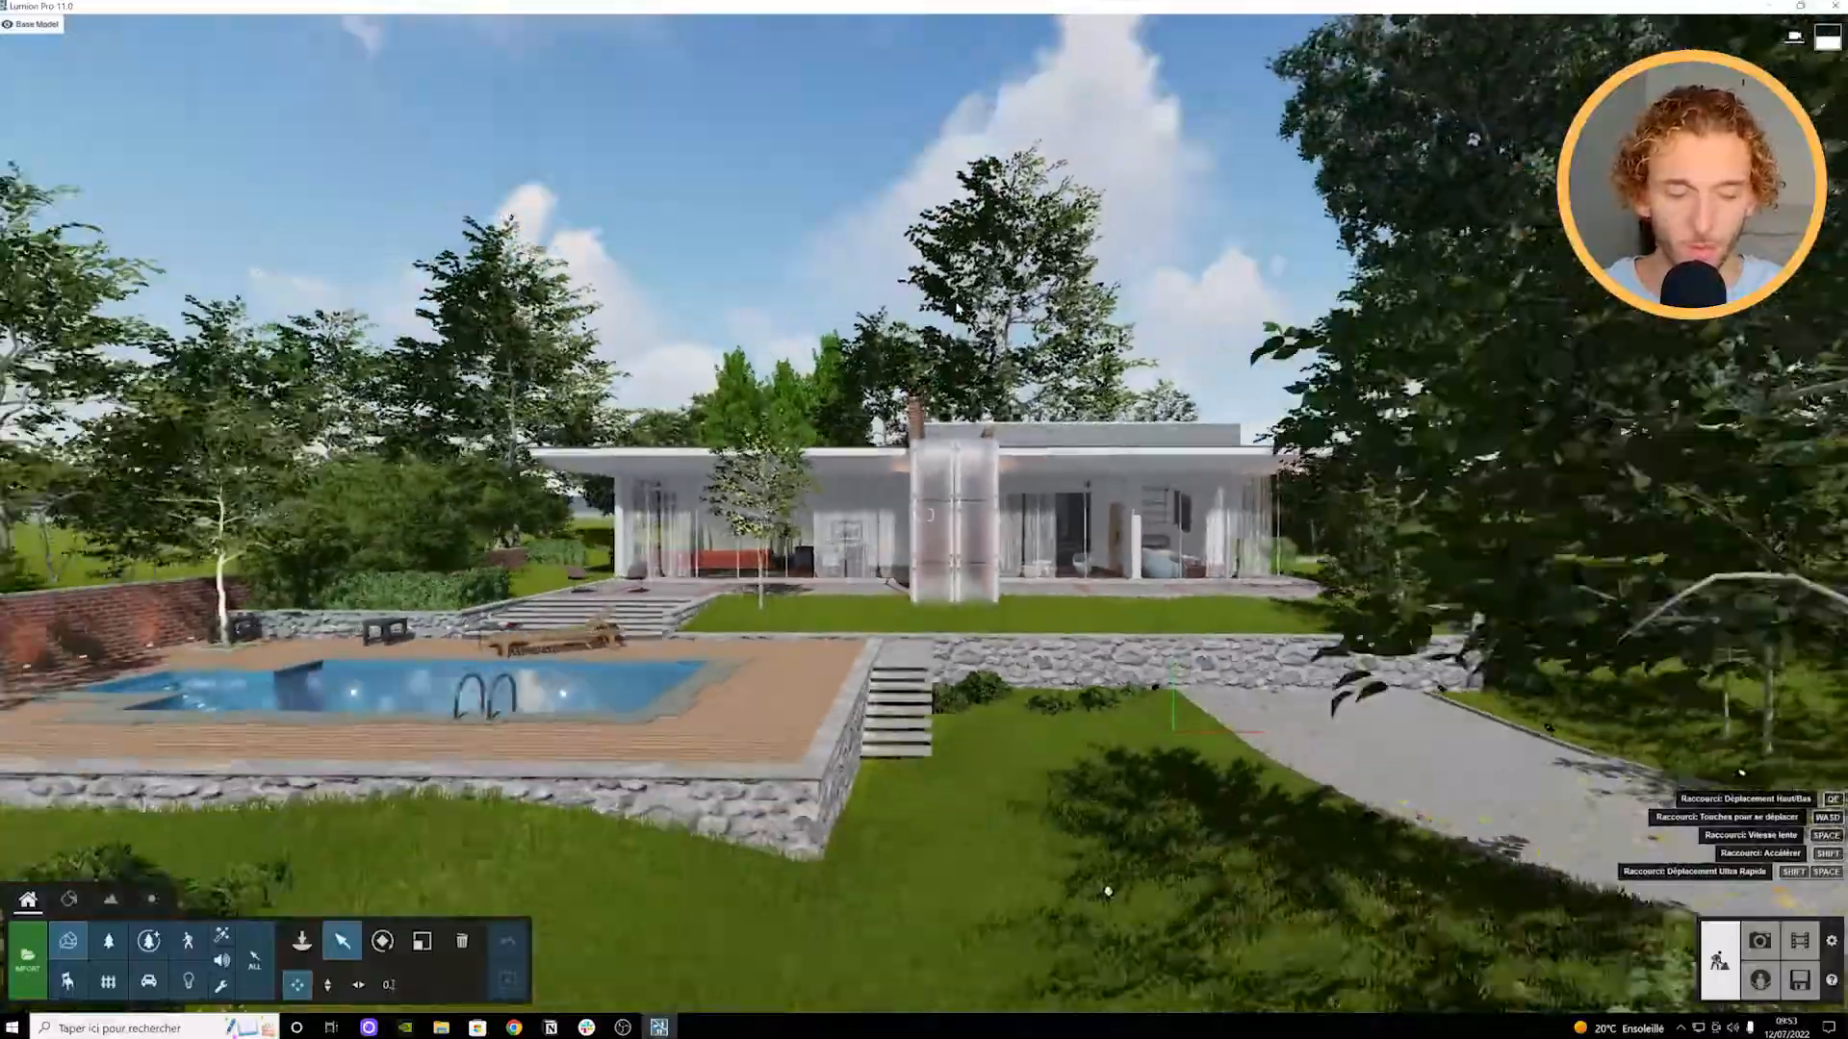
{"action": "key", "text": "shift+s"}
{"action": "key", "text": "shift+w"}
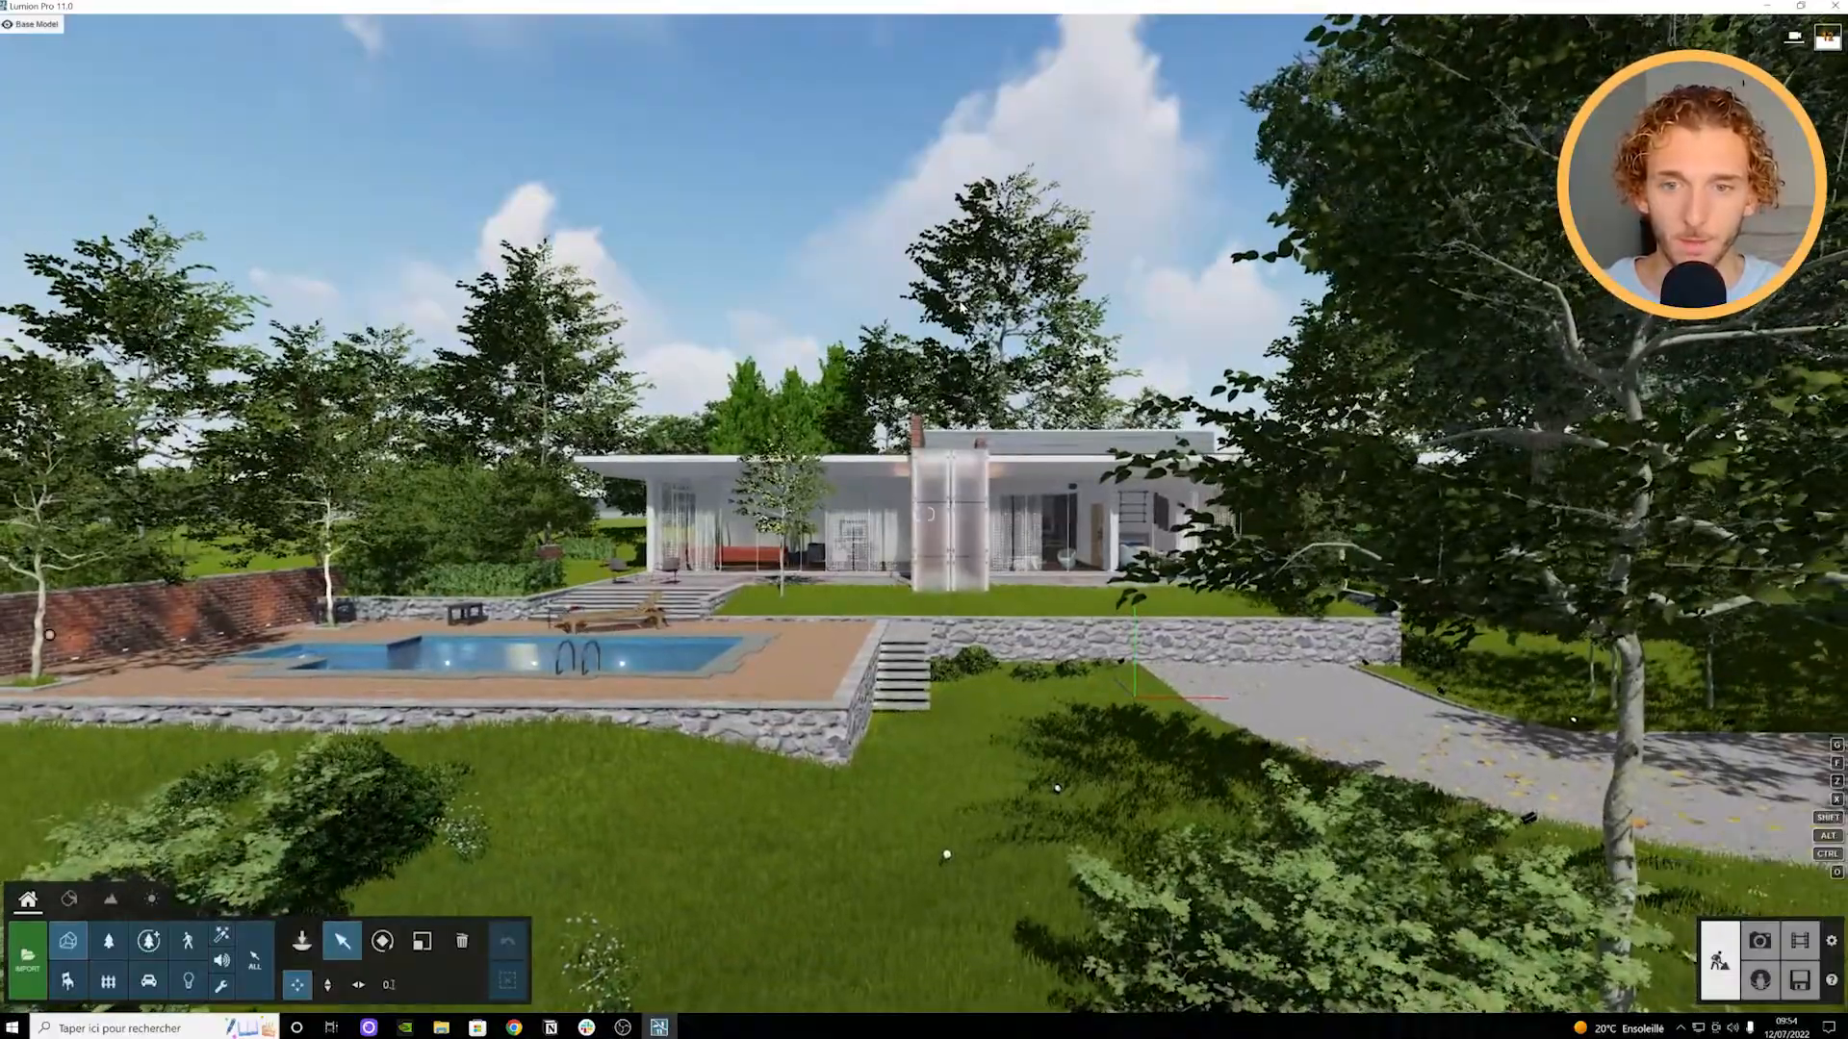
Step: Shift the camera sideways both ways and slightly backward to view the house and pool
{"action": "key", "text": "d"}
{"action": "key", "text": "a"}
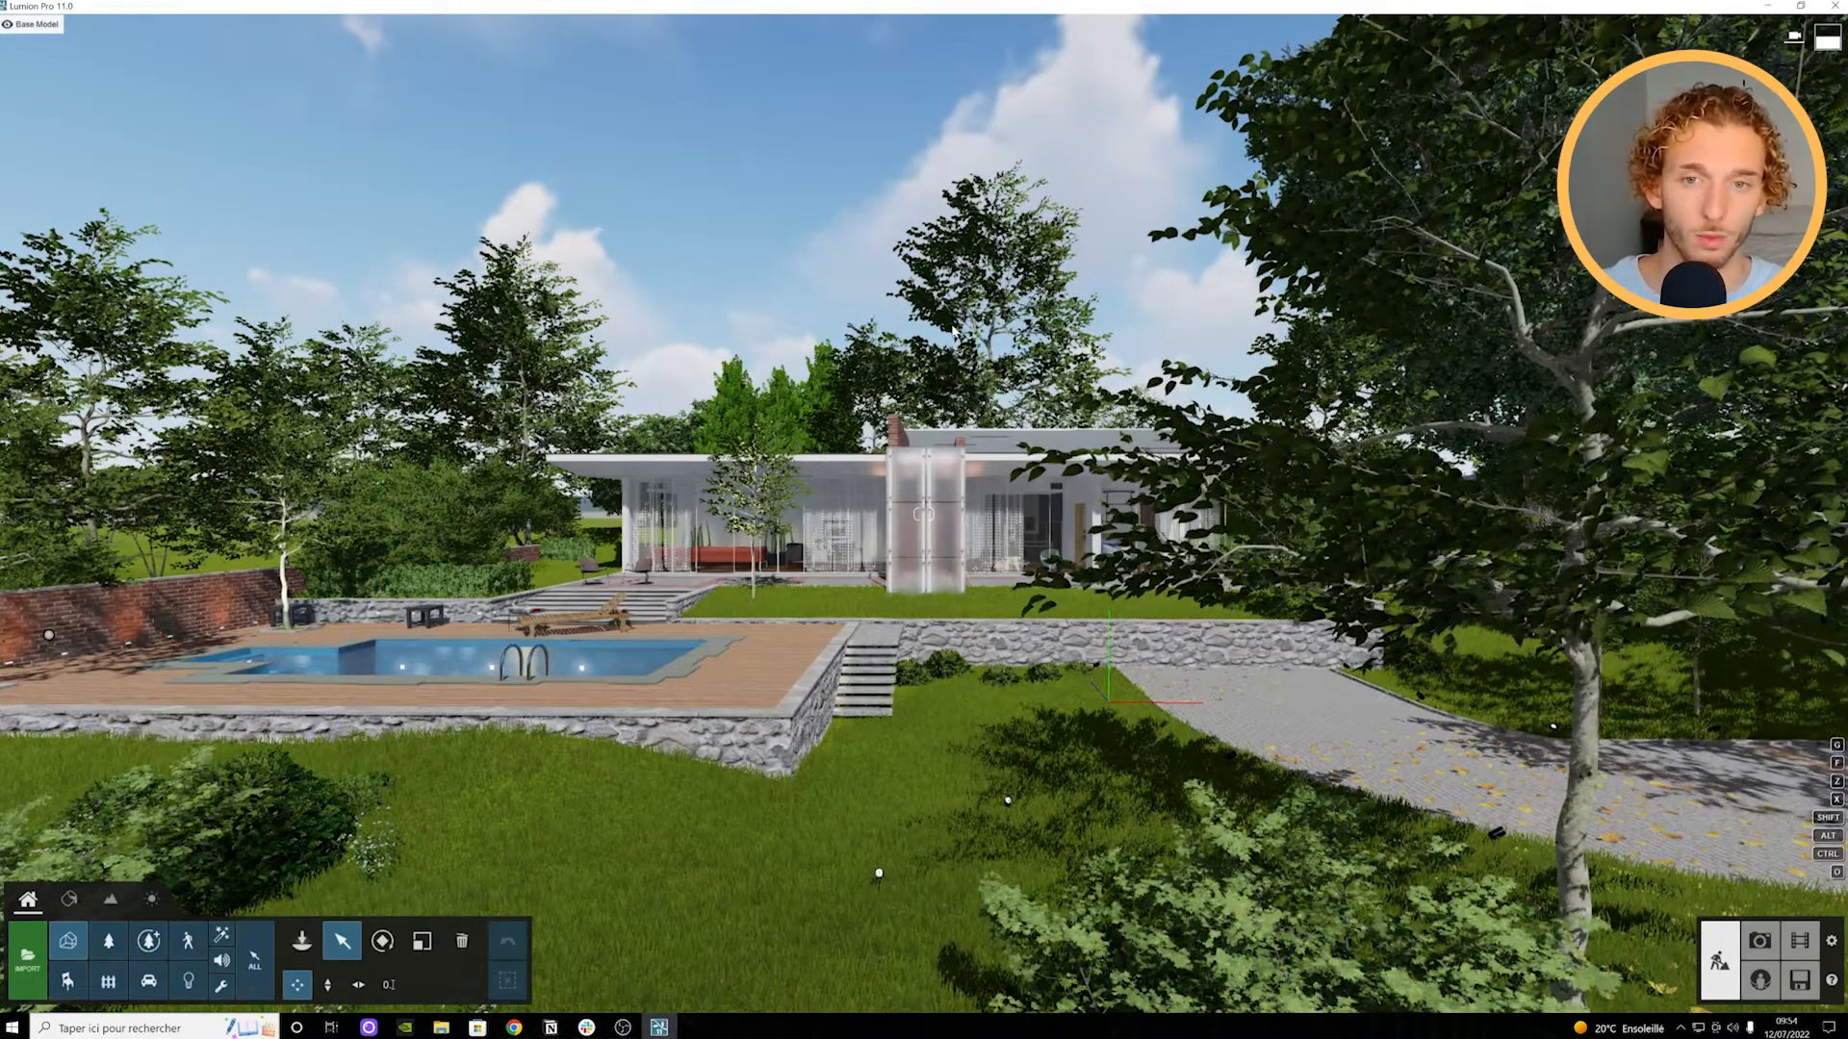
{"action": "key", "text": "s"}
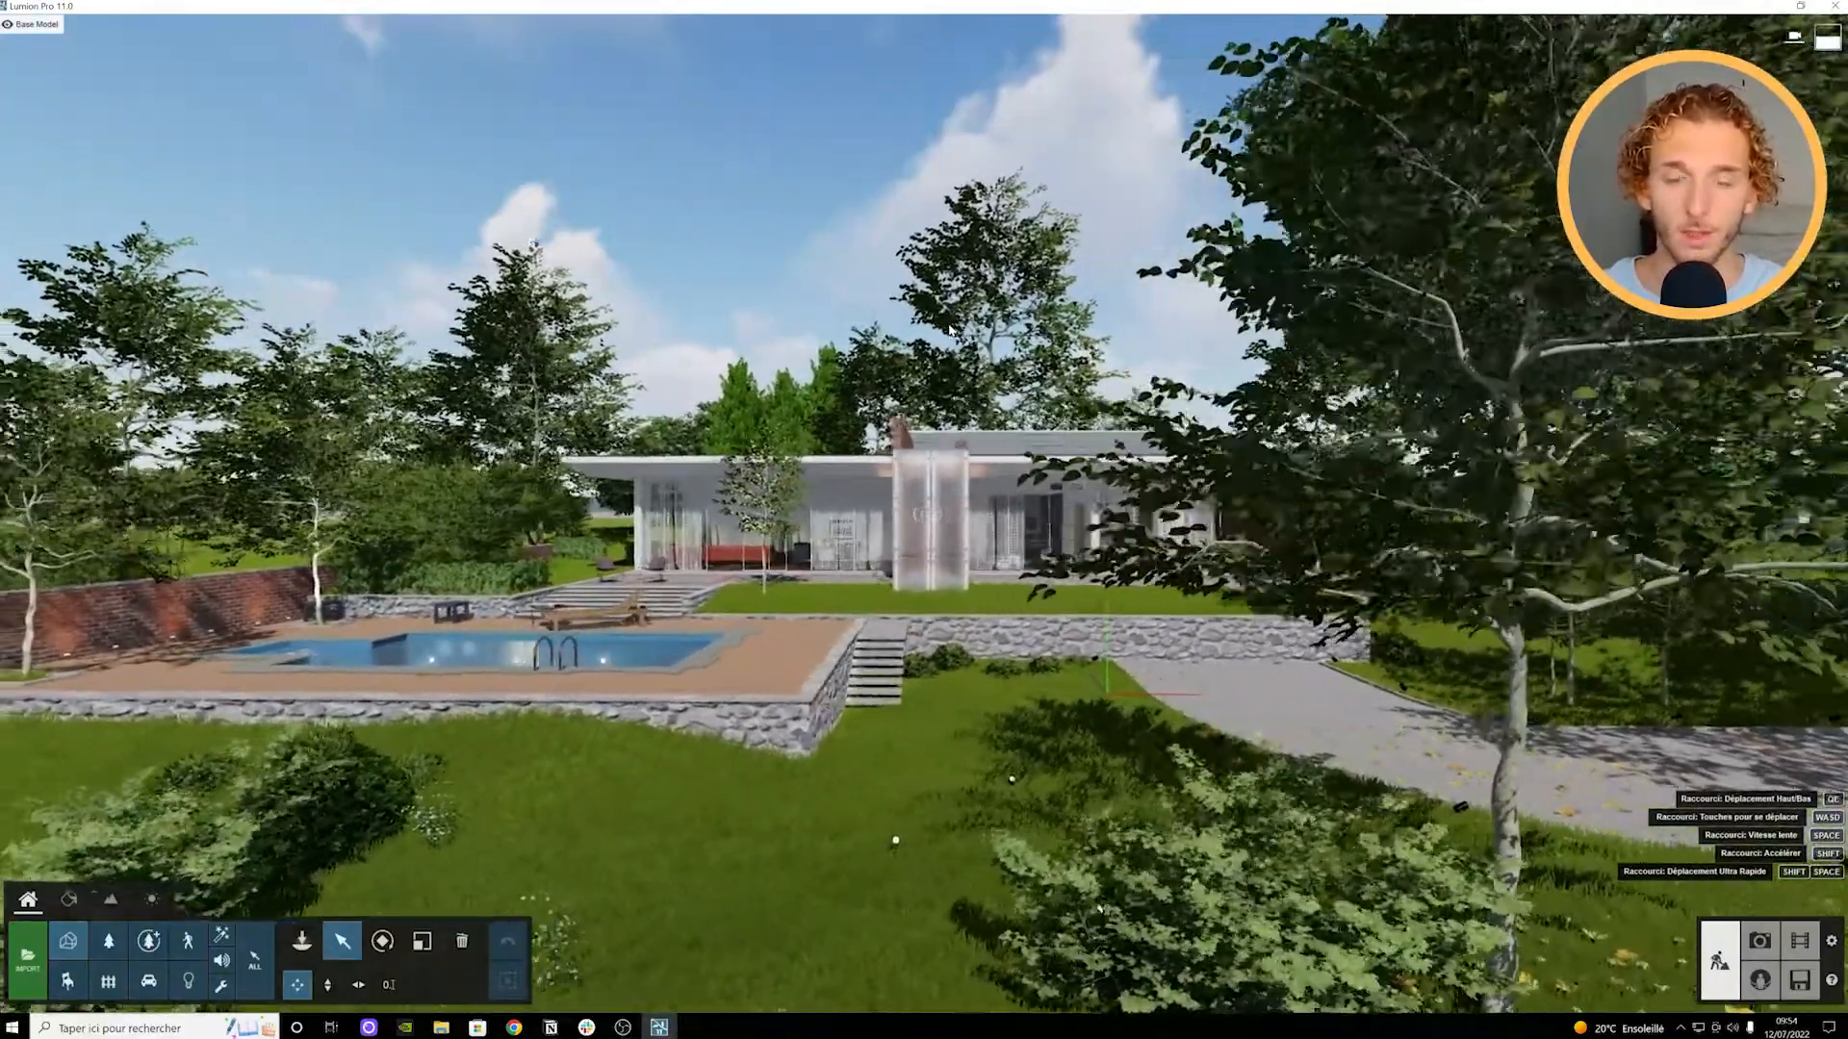
Step: Fly the camera forward over the pool terrace to the house front, and back out past the trees onto the lawn
{"action": "key", "text": "w"}
{"action": "key", "text": "w"}
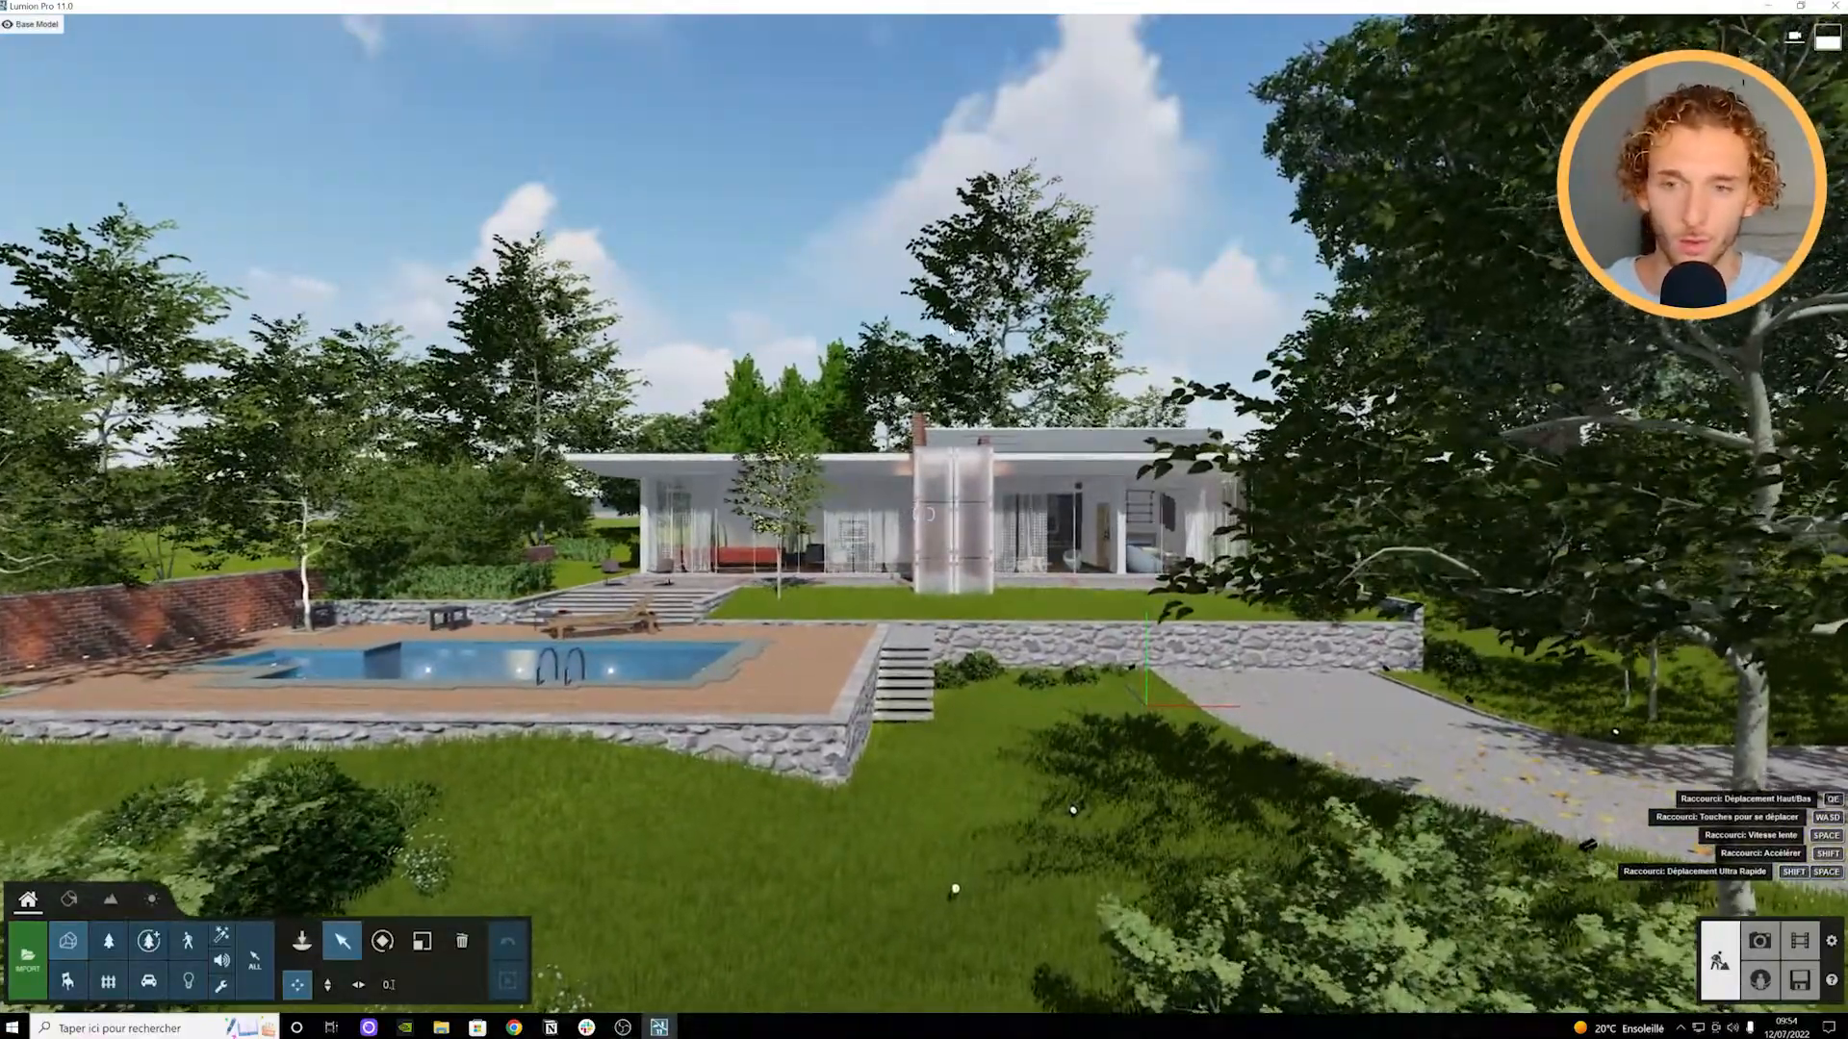
{"action": "key", "text": "w"}
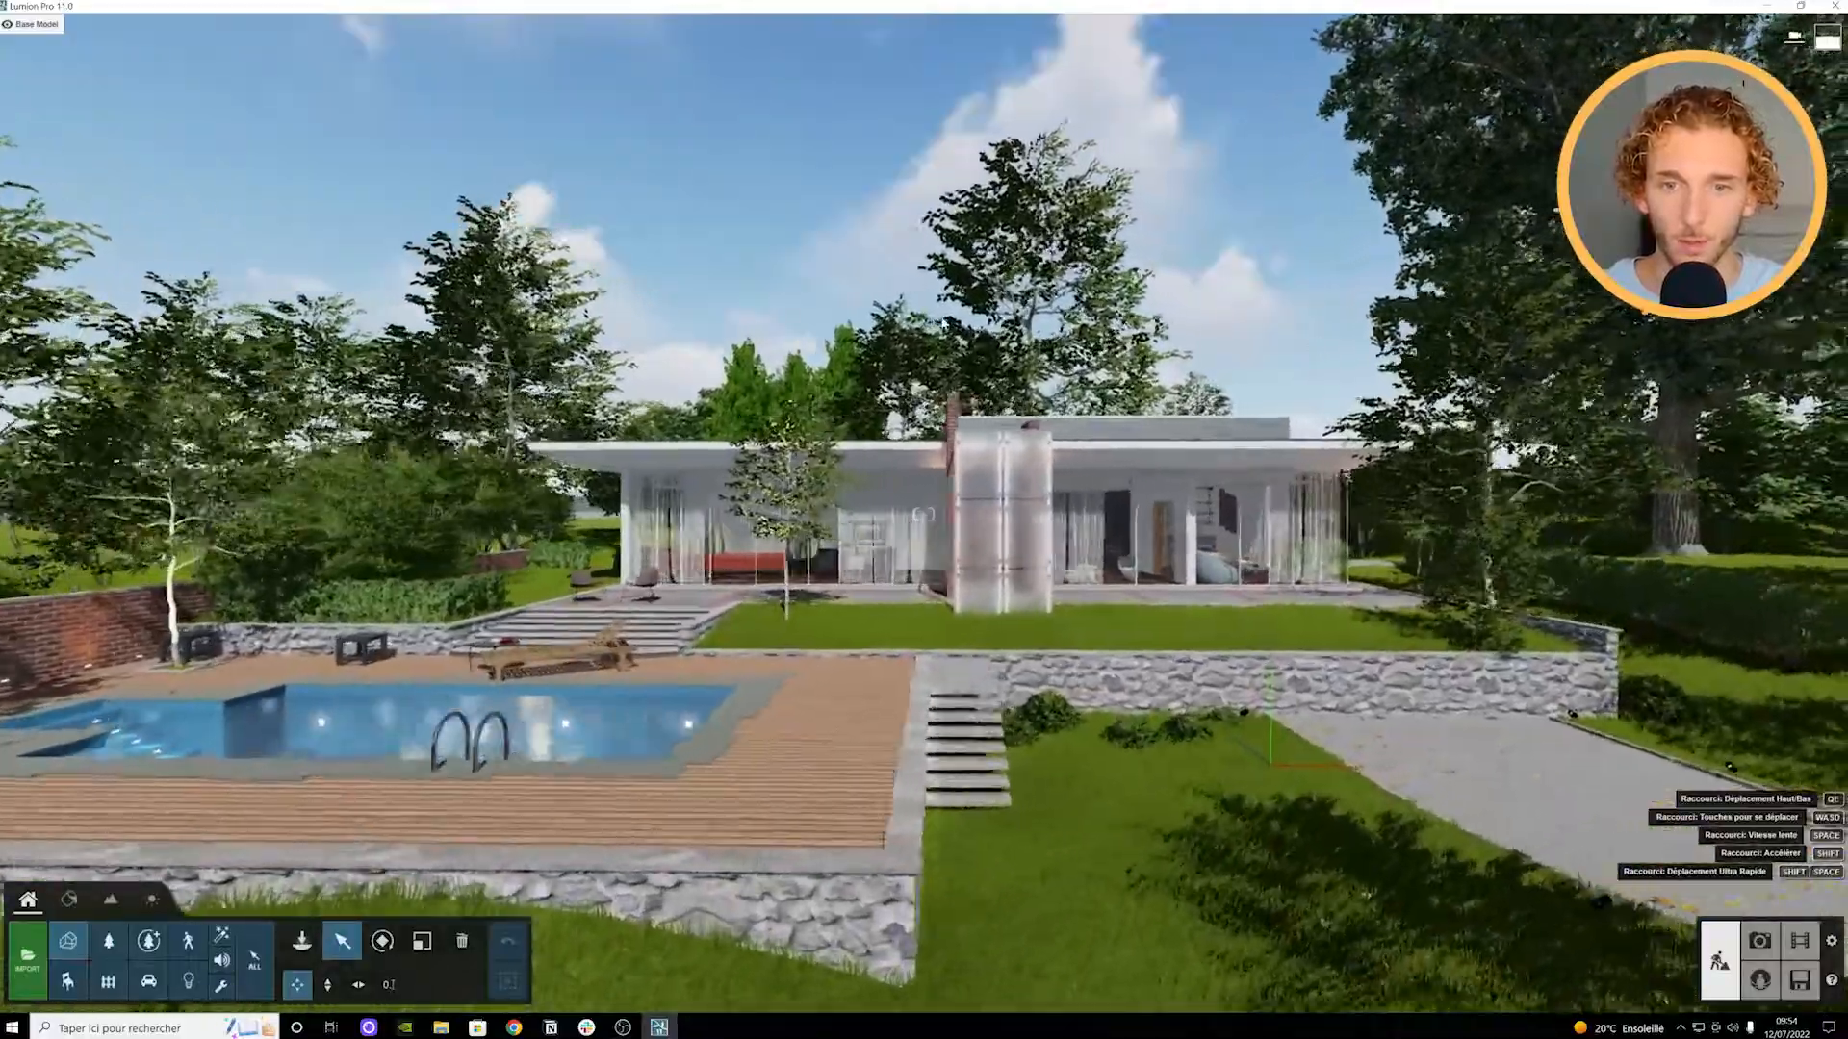
{"action": "key", "text": "w"}
{"action": "key", "text": "a"}
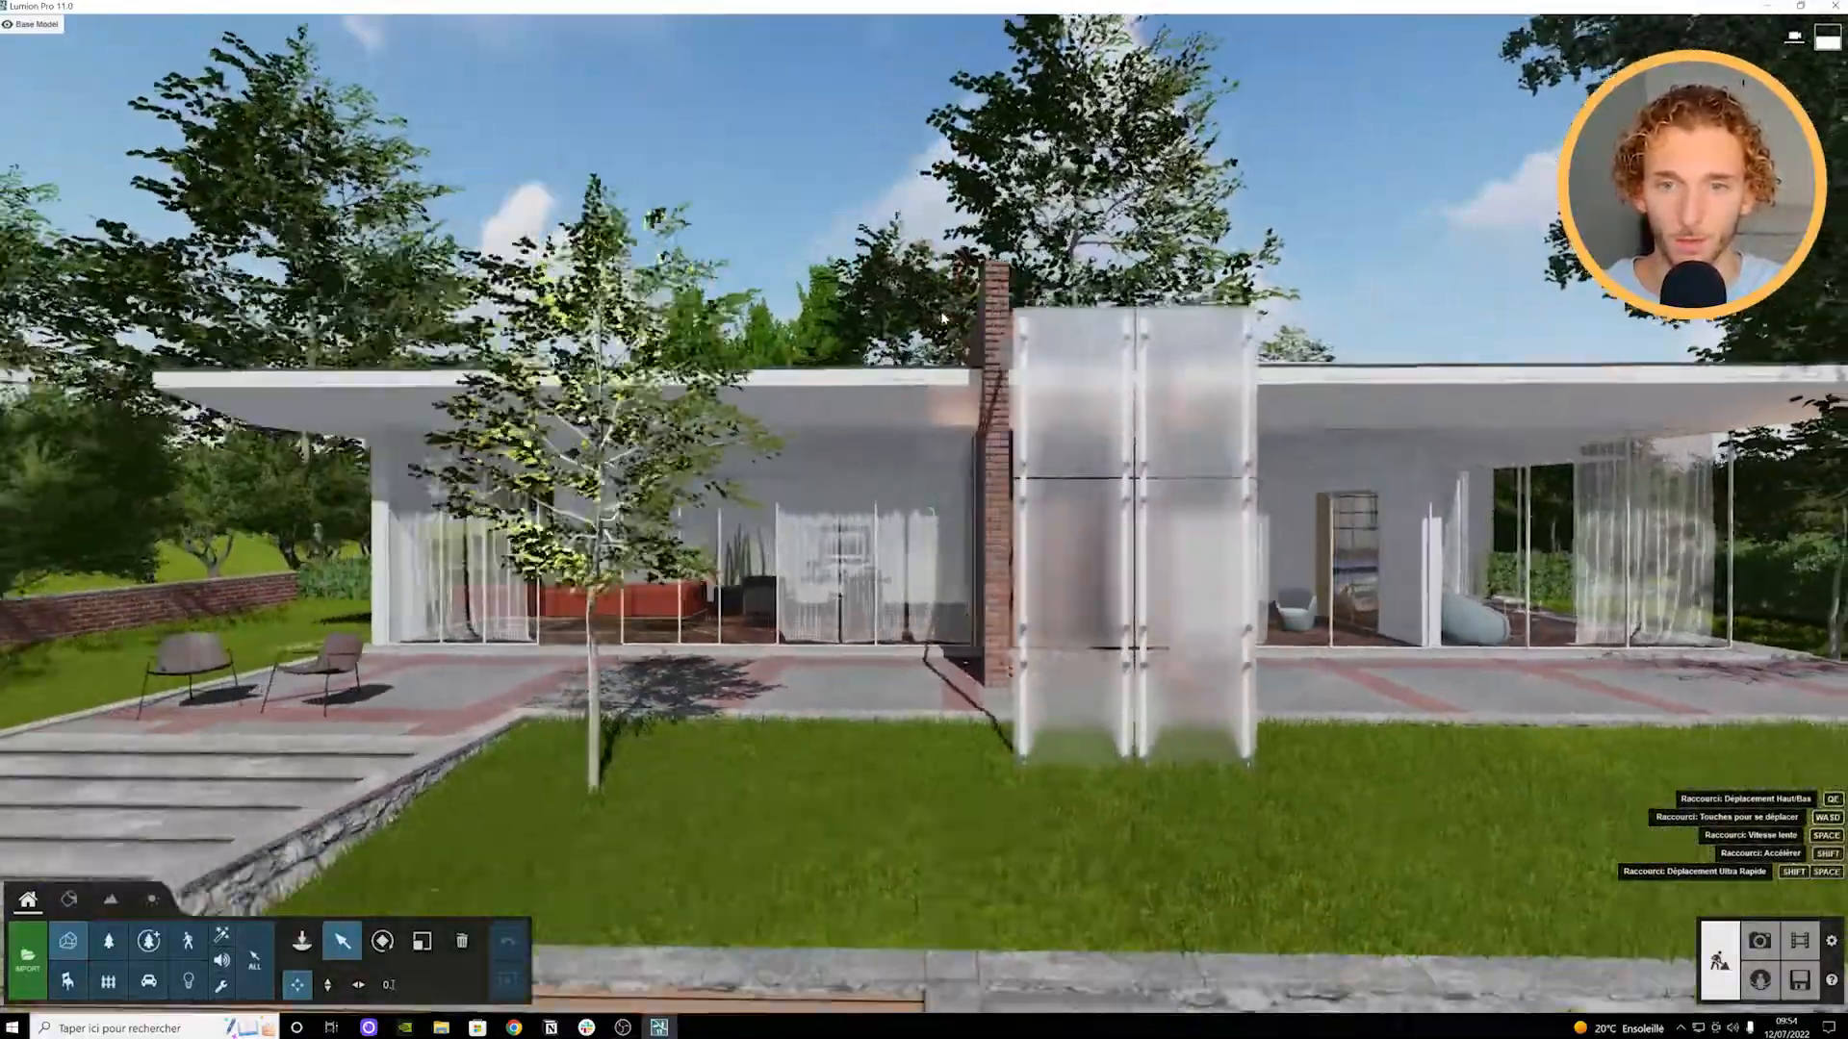
{"action": "key", "text": "s"}
{"action": "key", "text": "s"}
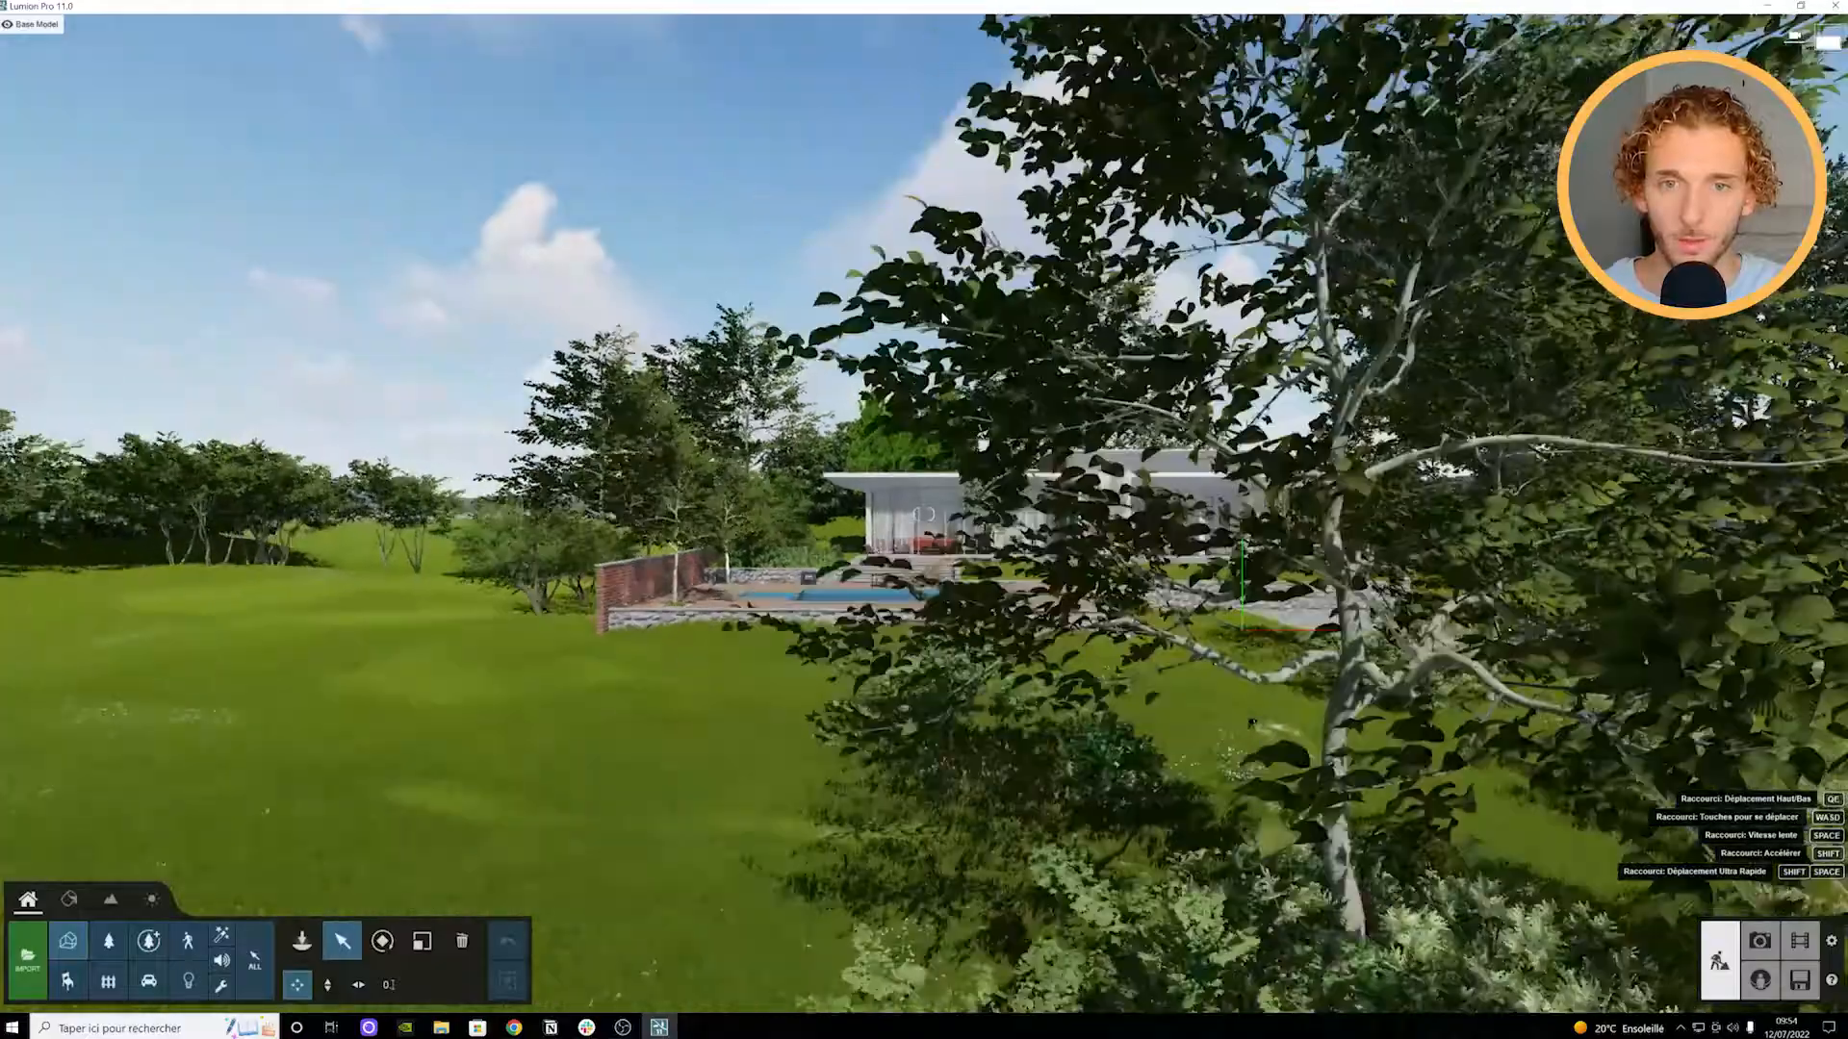
Step: Raise the camera to look straight down on the house and pool, and move in and out over the terrace
{"action": "right_click_drag", "start_coordinate": [943, 317], "coordinate": [953, 481]}
{"action": "key", "text": "q"}
{"action": "right_click_drag", "start_coordinate": [969, 186], "coordinate": [953, 181]}
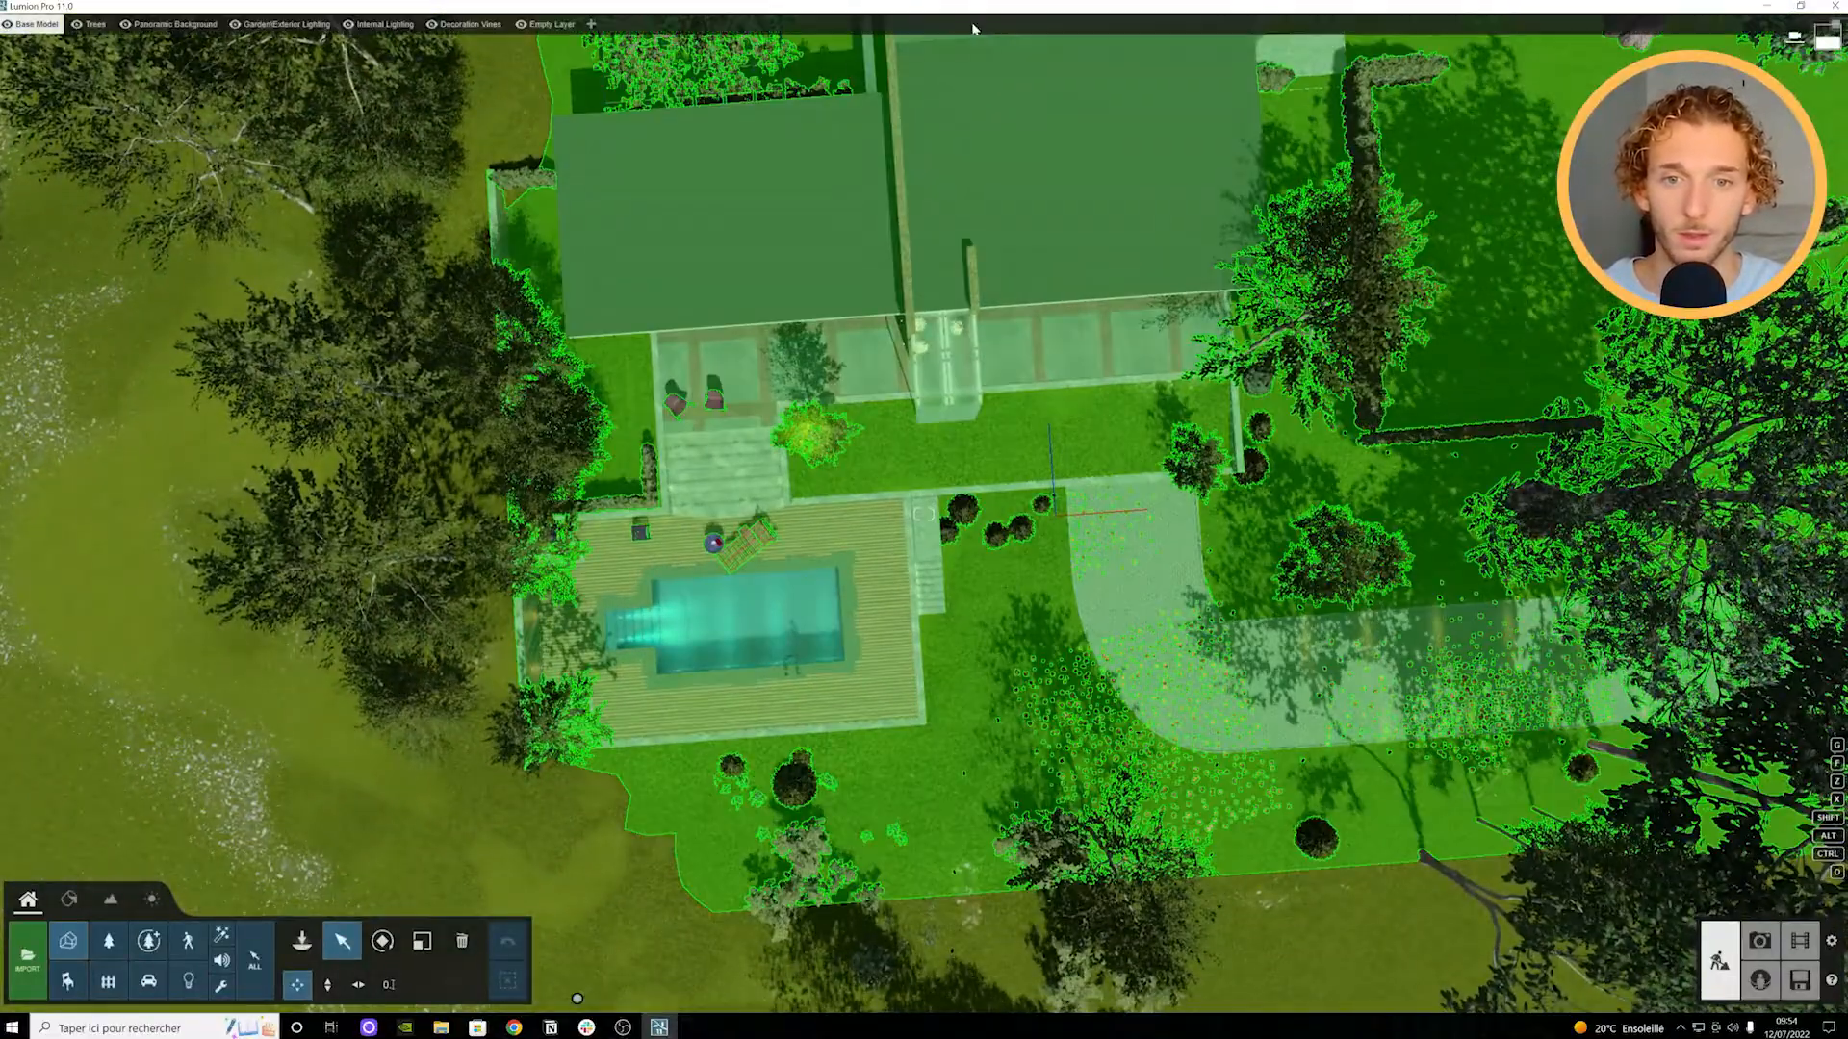
{"action": "scroll", "coordinate": [1037, 432], "scroll_direction": "up", "scroll_amount": 5}
{"action": "scroll", "coordinate": [1037, 432], "scroll_direction": "down", "scroll_amount": 3}
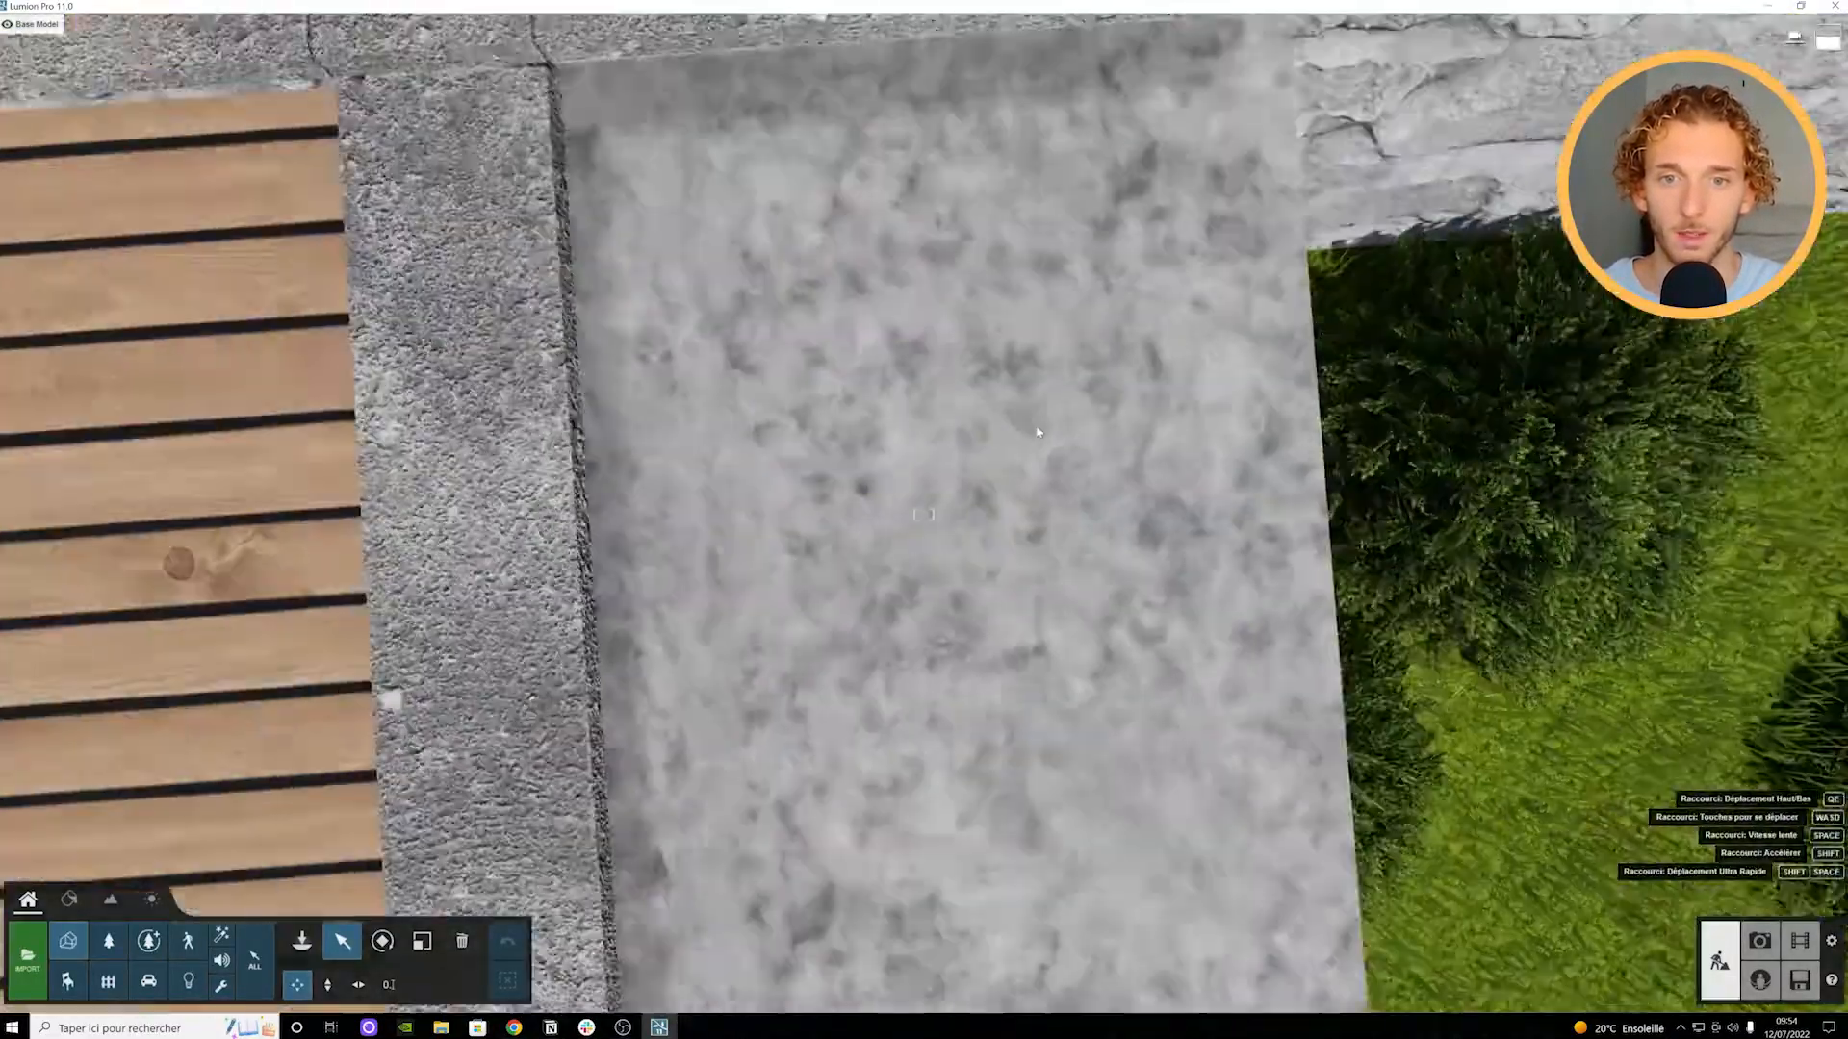
{"action": "scroll", "coordinate": [1037, 433], "scroll_direction": "down", "scroll_amount": 6}
{"action": "right_click_drag", "start_coordinate": [1038, 433], "coordinate": [1072, 277]}
{"action": "scroll", "coordinate": [1038, 433], "scroll_direction": "up", "scroll_amount": 2}
{"action": "scroll", "coordinate": [1037, 433], "scroll_direction": "up", "scroll_amount": 5}
Step: Turn the camera around to look in other directions, and fly forward over the garden trees
{"action": "right_click_drag", "start_coordinate": [1299, 551], "coordinate": [962, 557]}
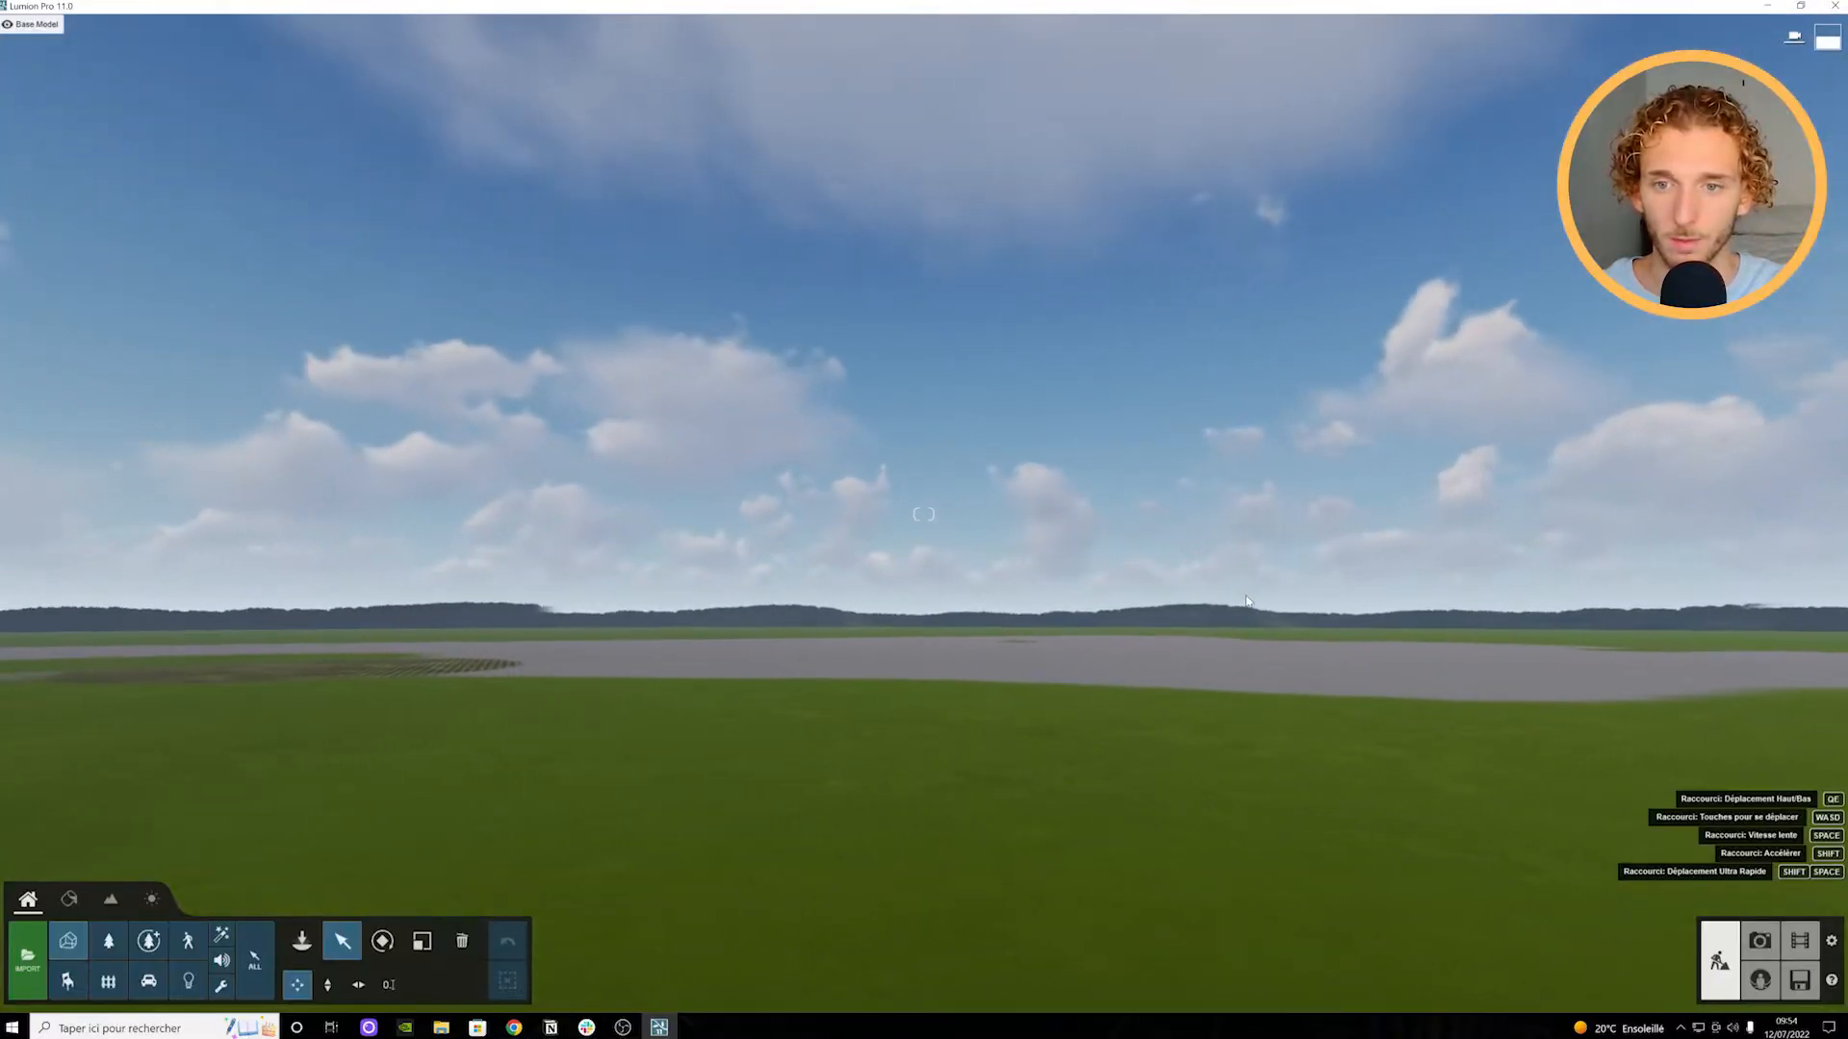
{"action": "right_click_drag", "start_coordinate": [1713, 585], "coordinate": [949, 585]}
{"action": "key", "text": "w"}
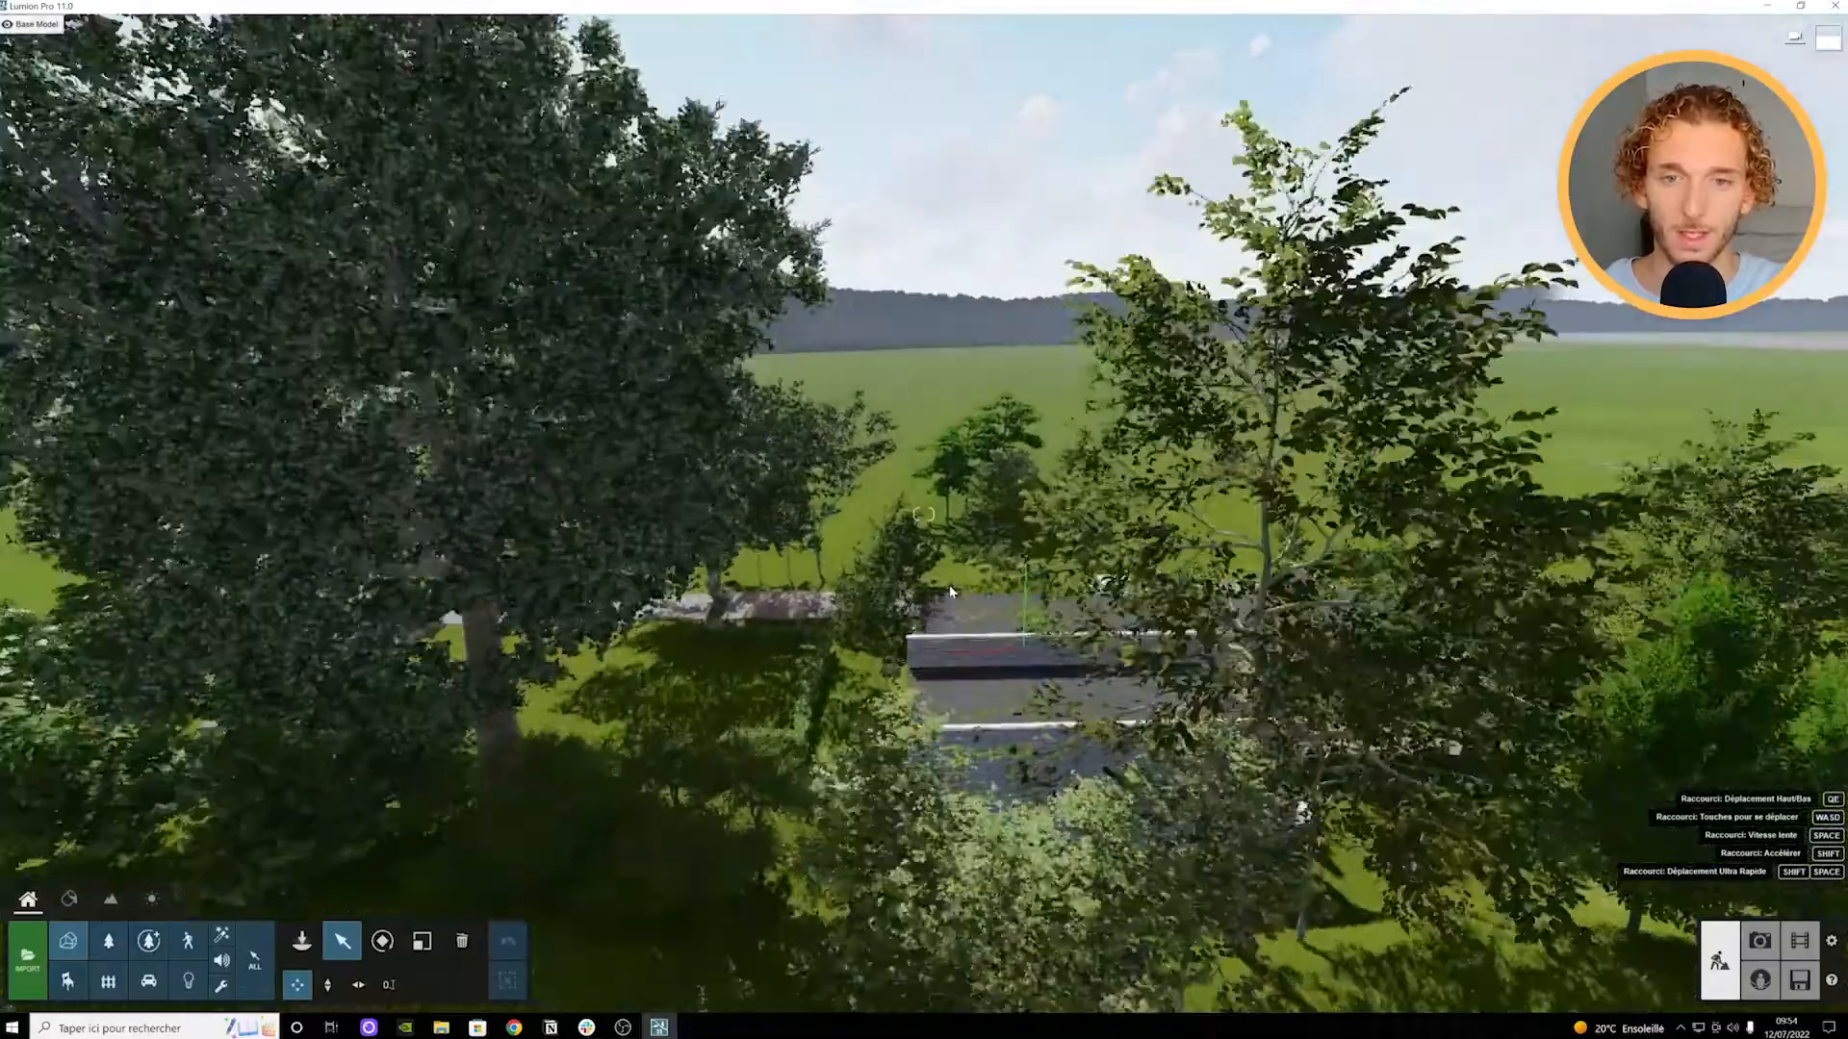
{"action": "key", "text": "w"}
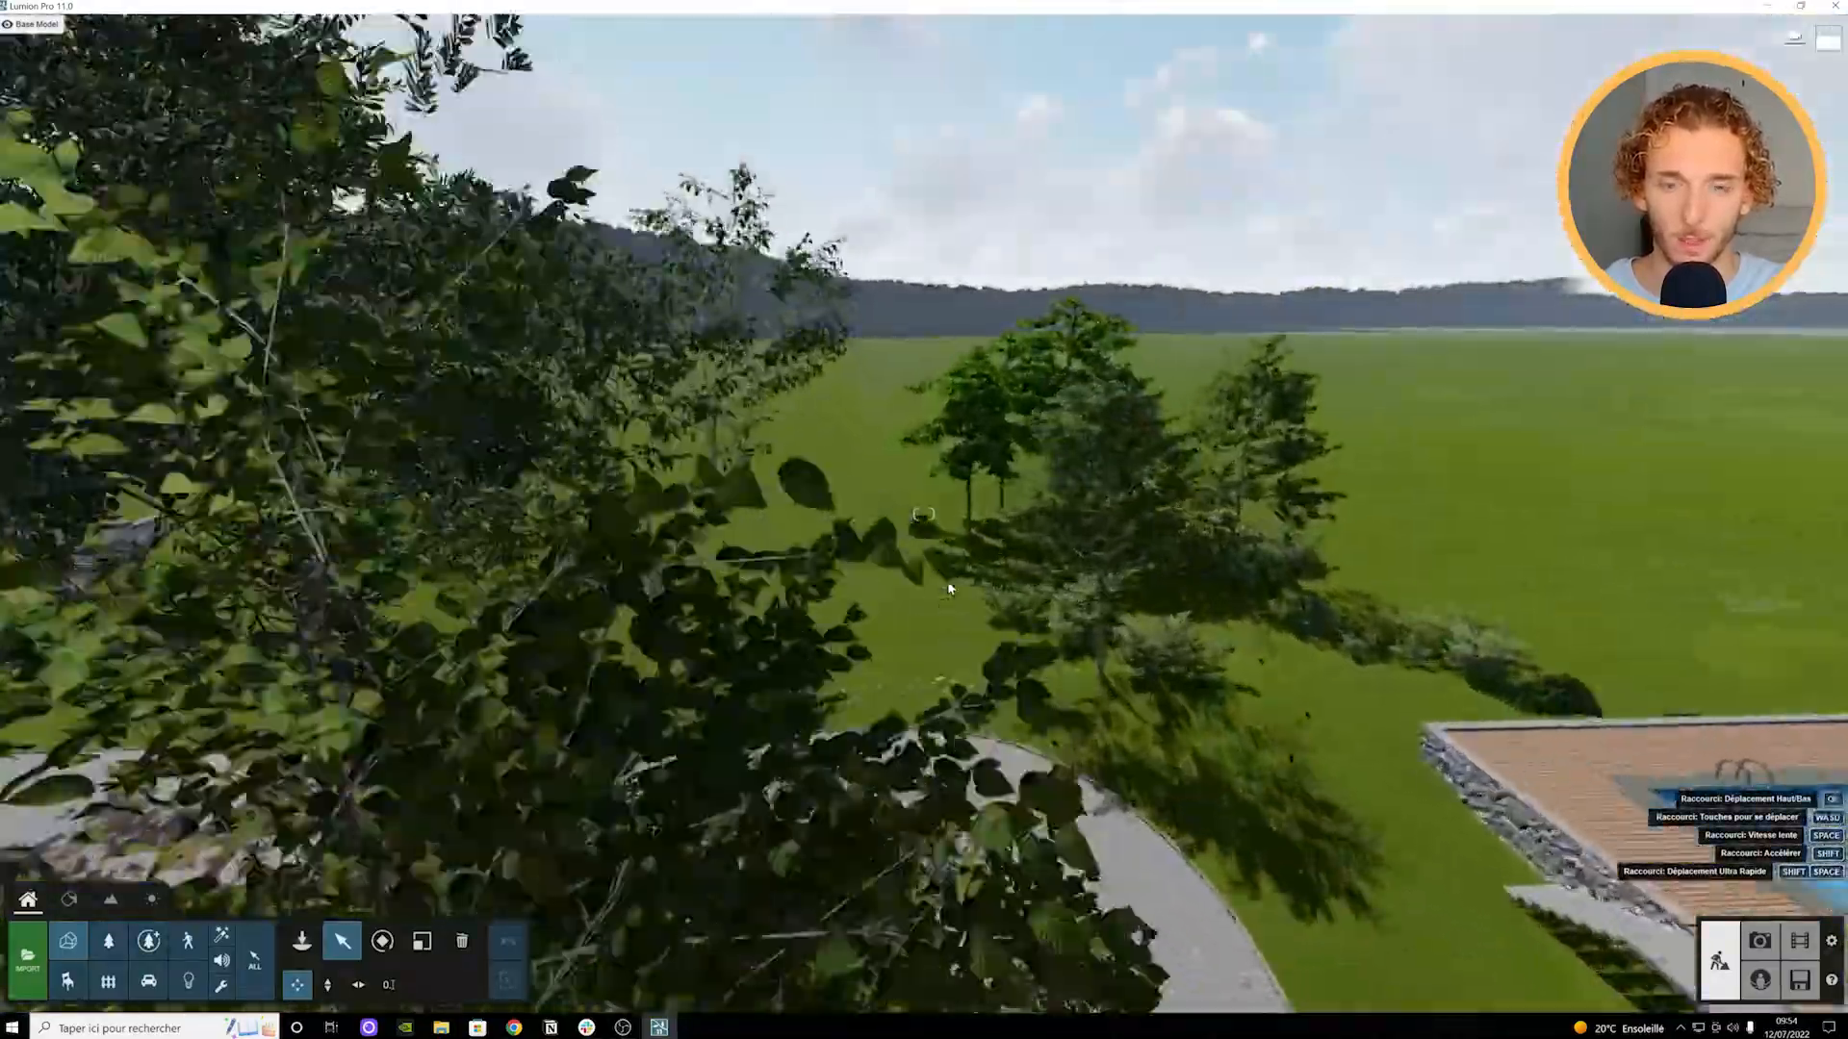
{"action": "key", "text": "w"}
{"action": "key", "text": "w"}
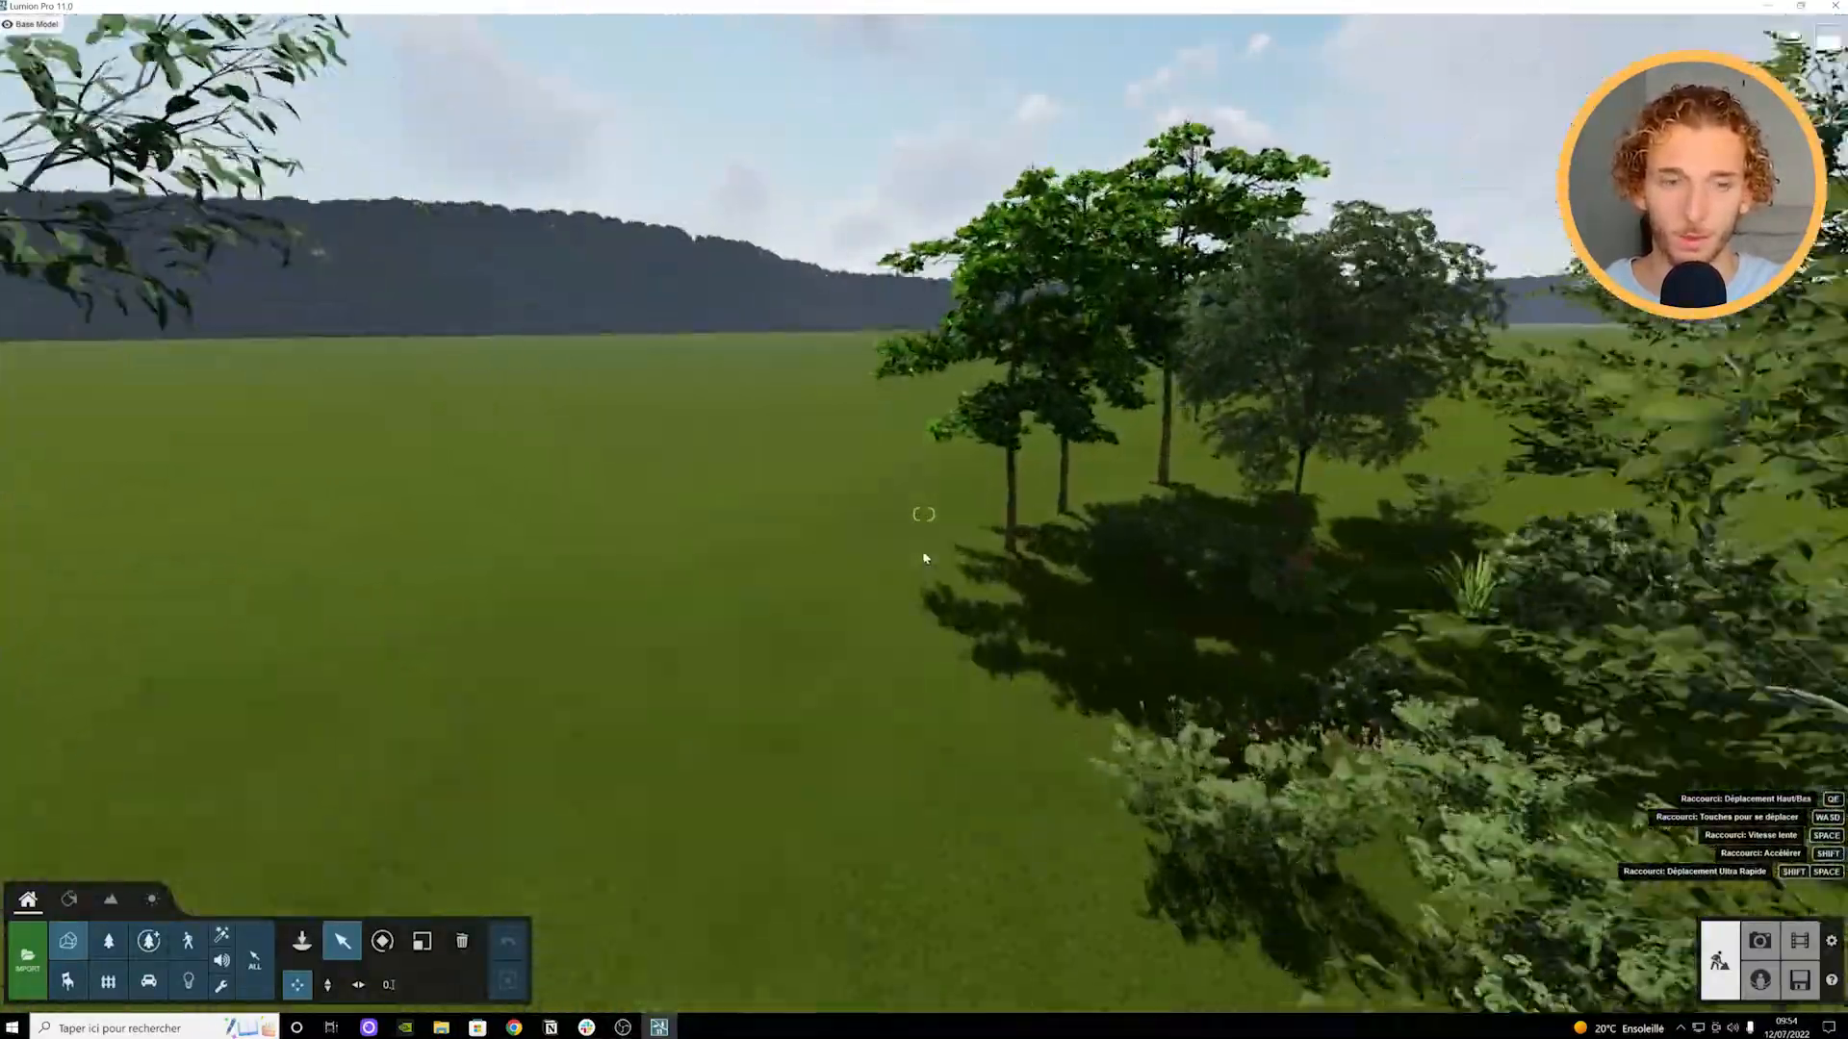
{"action": "right_click_drag", "start_coordinate": [925, 554], "coordinate": [1203, 530]}
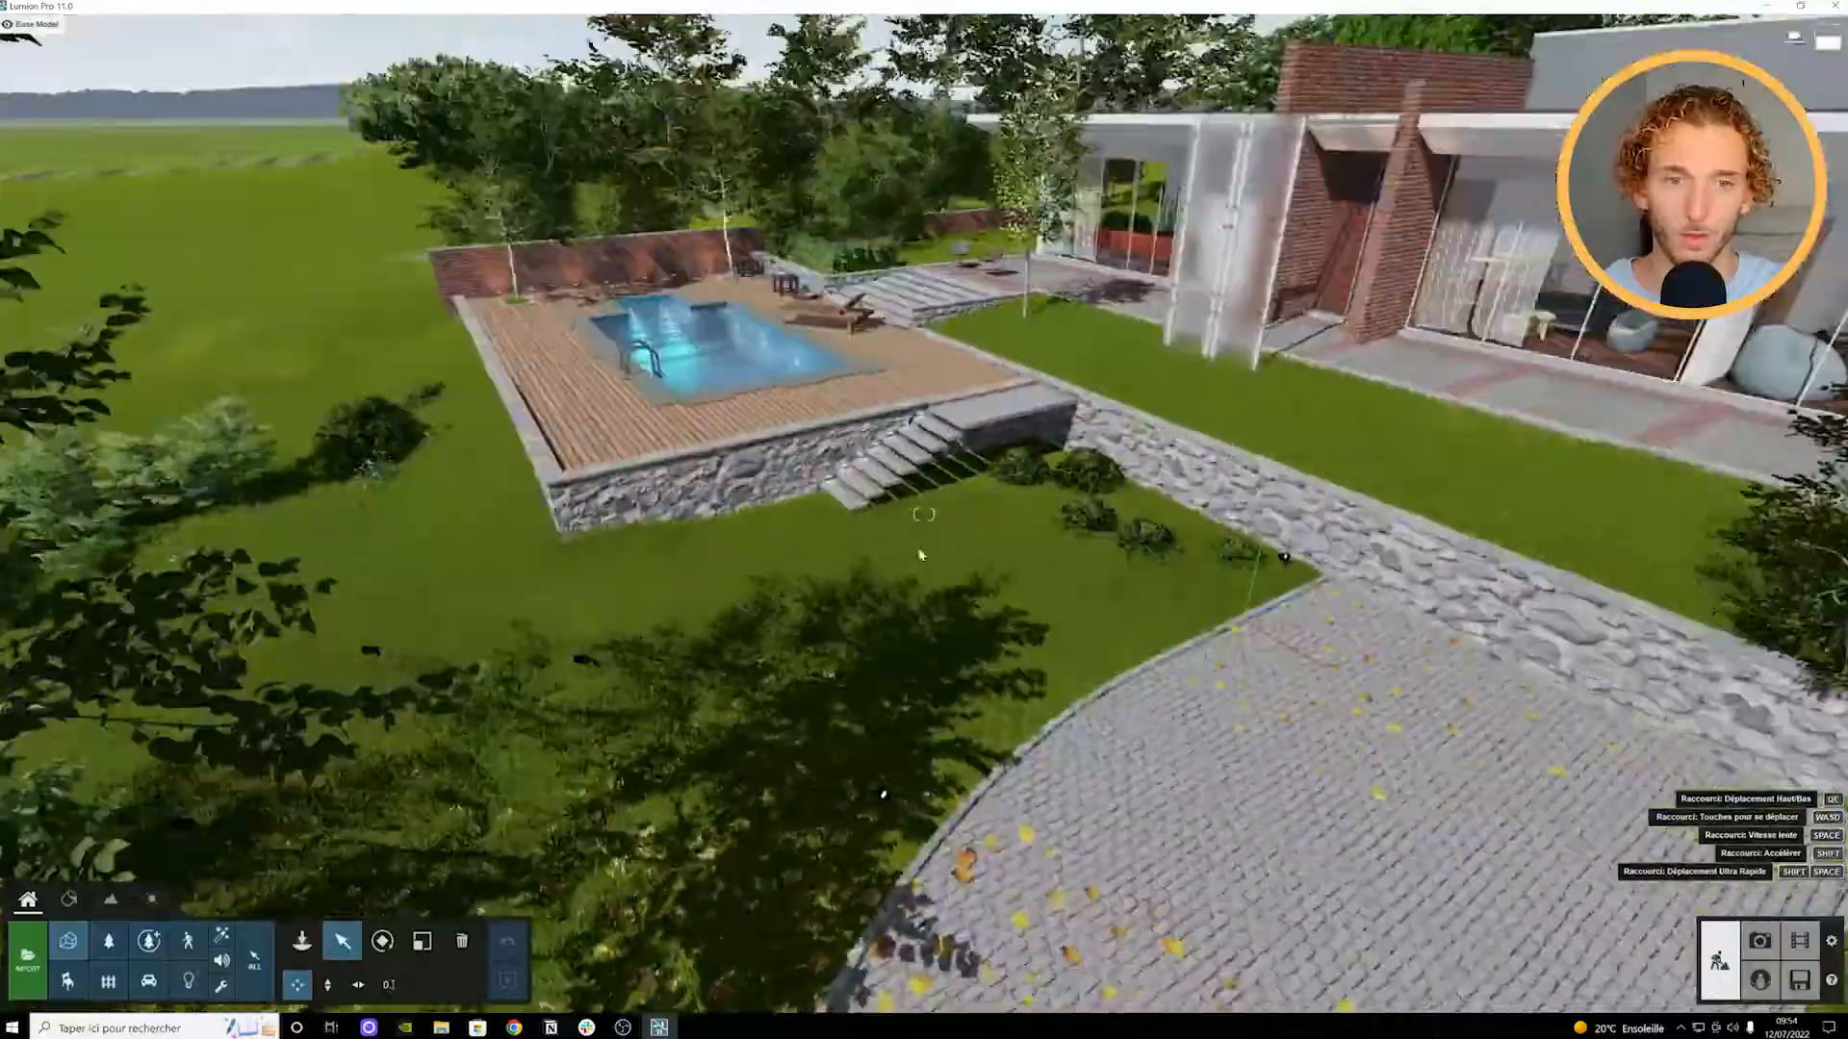
Step: Fly the camera backward and forward between the driveway and the glazed front of the house
{"action": "right_click_drag", "start_coordinate": [924, 515], "coordinate": [960, 515]}
{"action": "key", "text": "s"}
{"action": "key", "text": "w"}
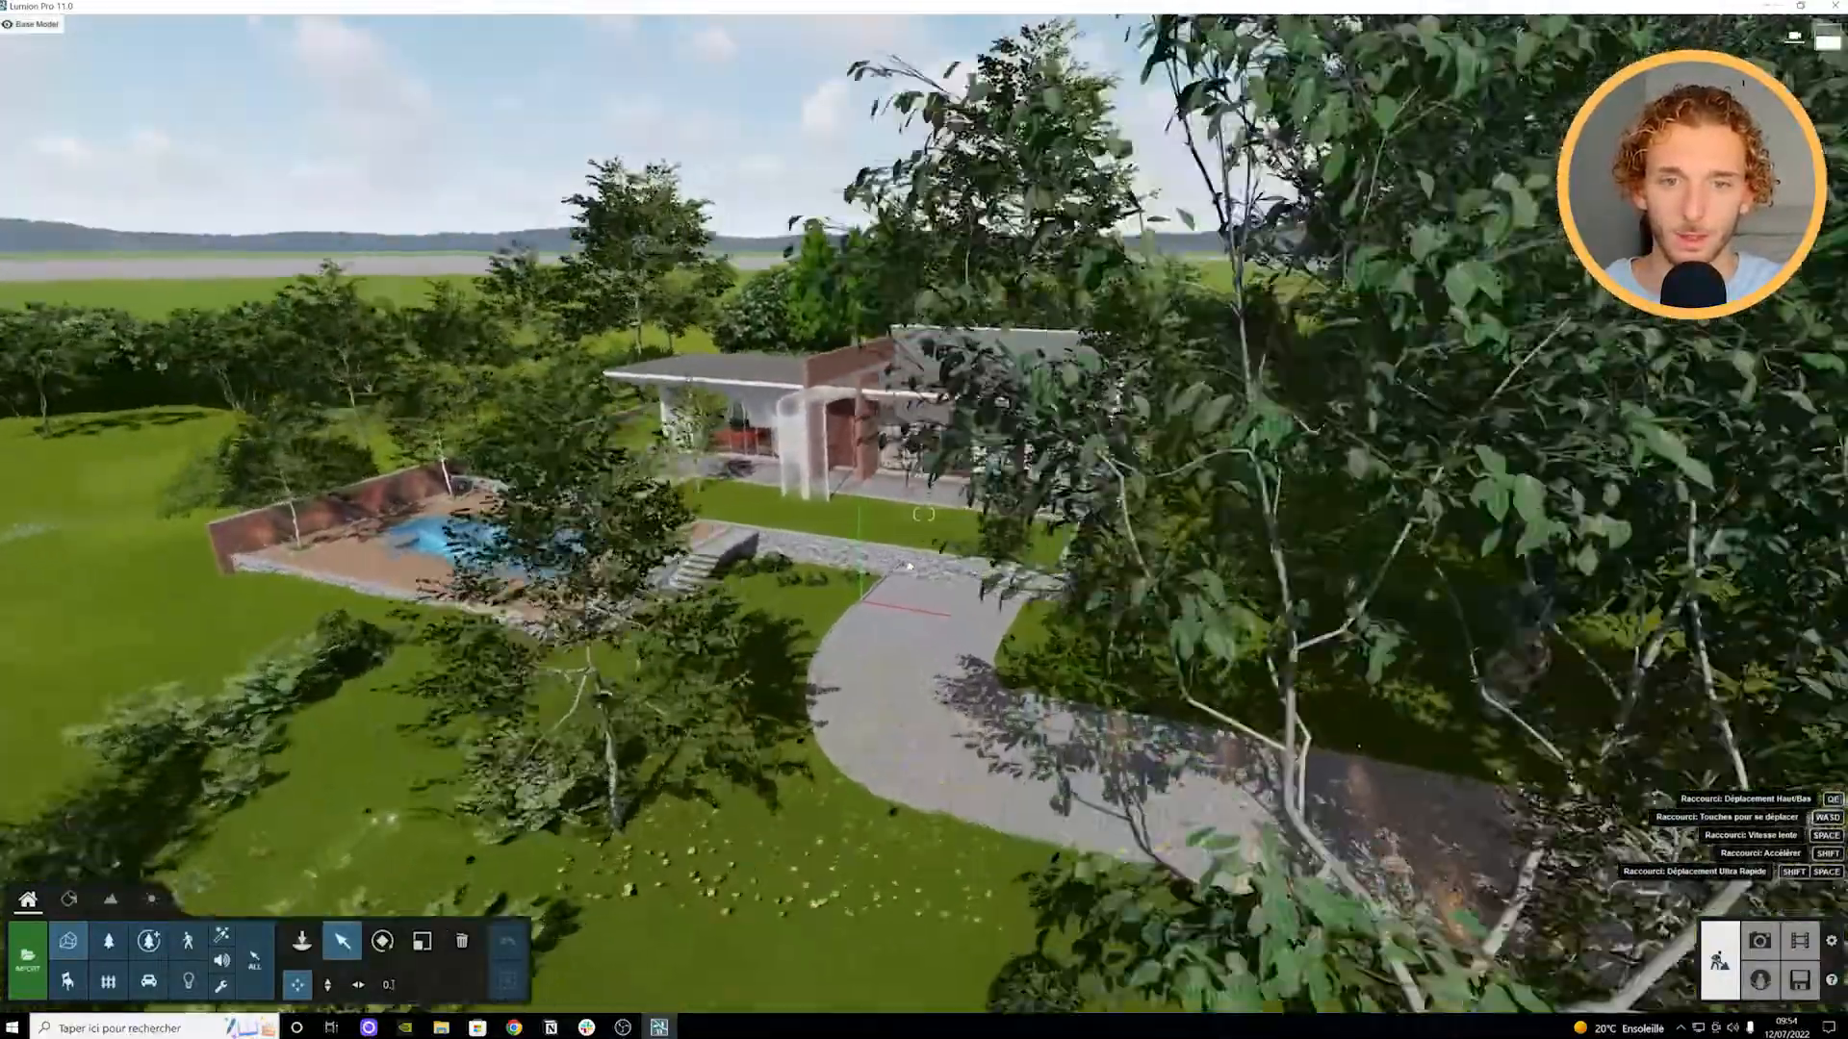
{"action": "key", "text": "w"}
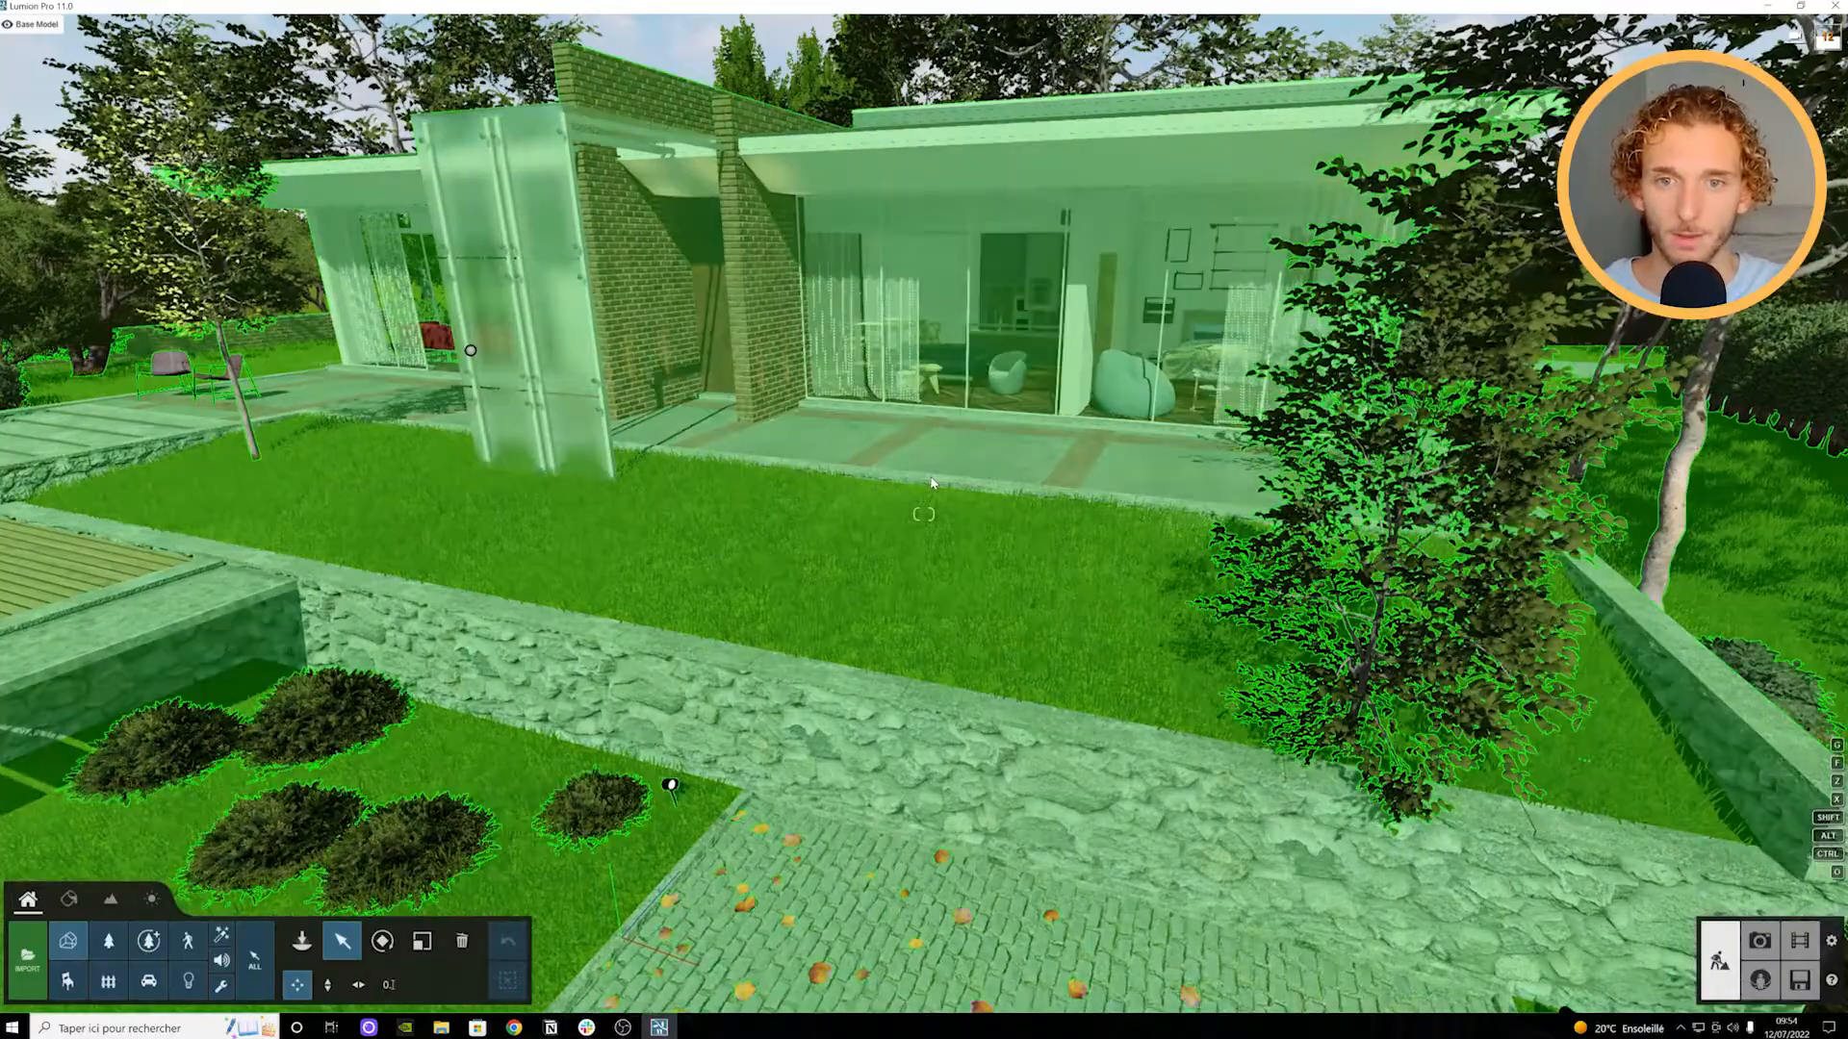
{"action": "key", "text": "s"}
Step: Rotate the view around the house front, and shift the camera sideways from the driveway to overlook the pool deck
{"action": "right_click_drag", "start_coordinate": [931, 483], "coordinate": [849, 480]}
{"action": "right_click_drag", "start_coordinate": [1411, 713], "coordinate": [1712, 722]}
{"action": "right_click_drag", "start_coordinate": [1833, 710], "coordinate": [1394, 564]}
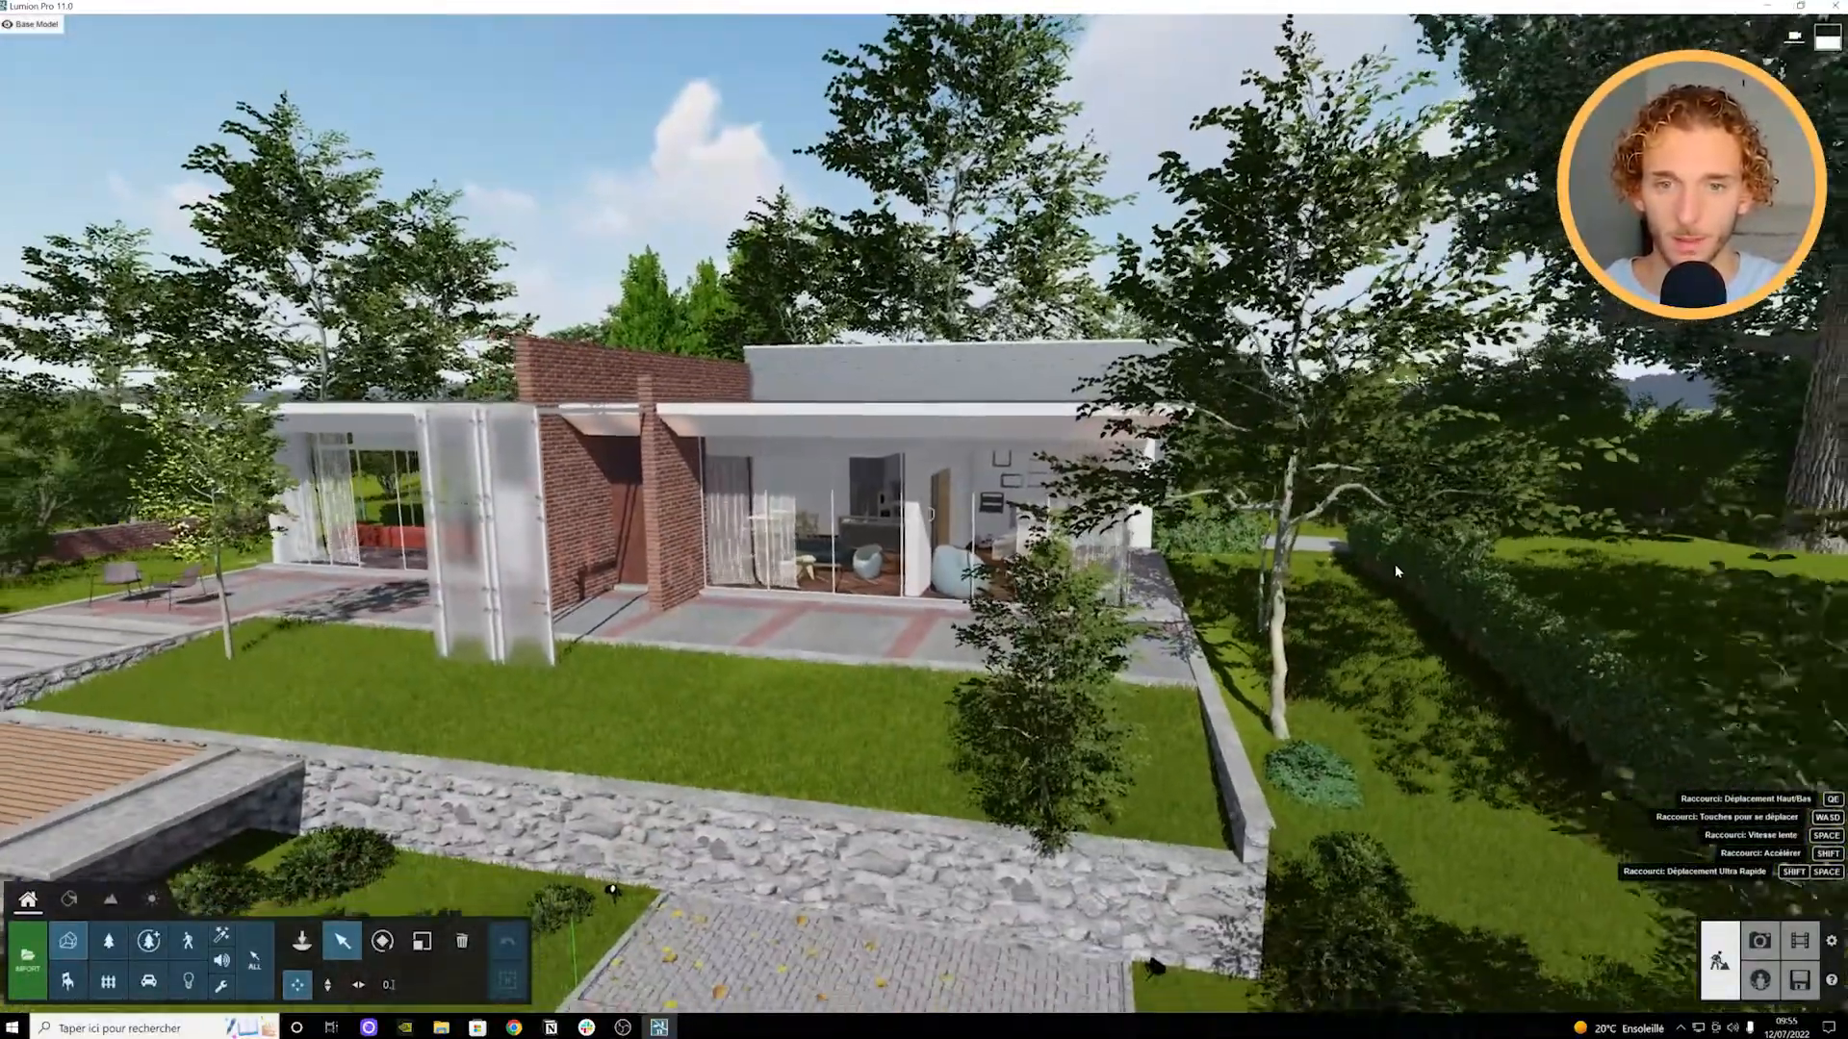
{"action": "key", "text": "s"}
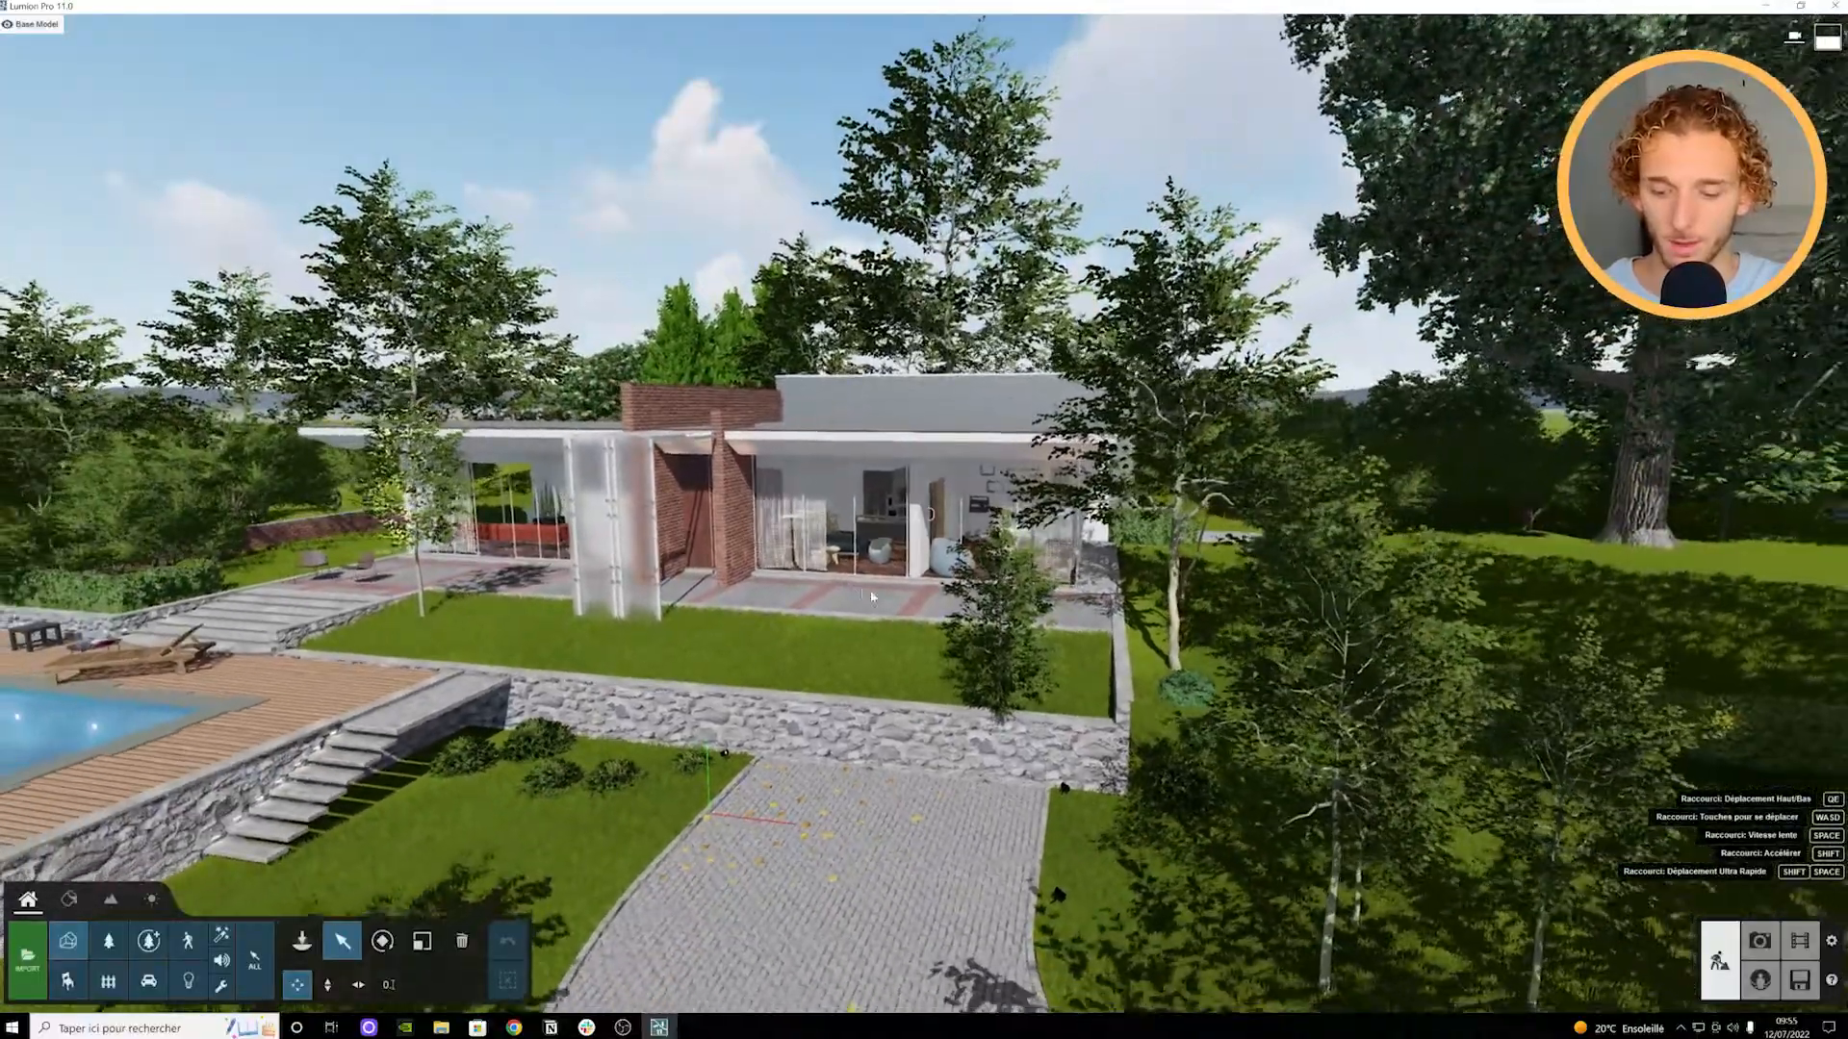
{"action": "key", "text": "a"}
{"action": "key", "text": "w"}
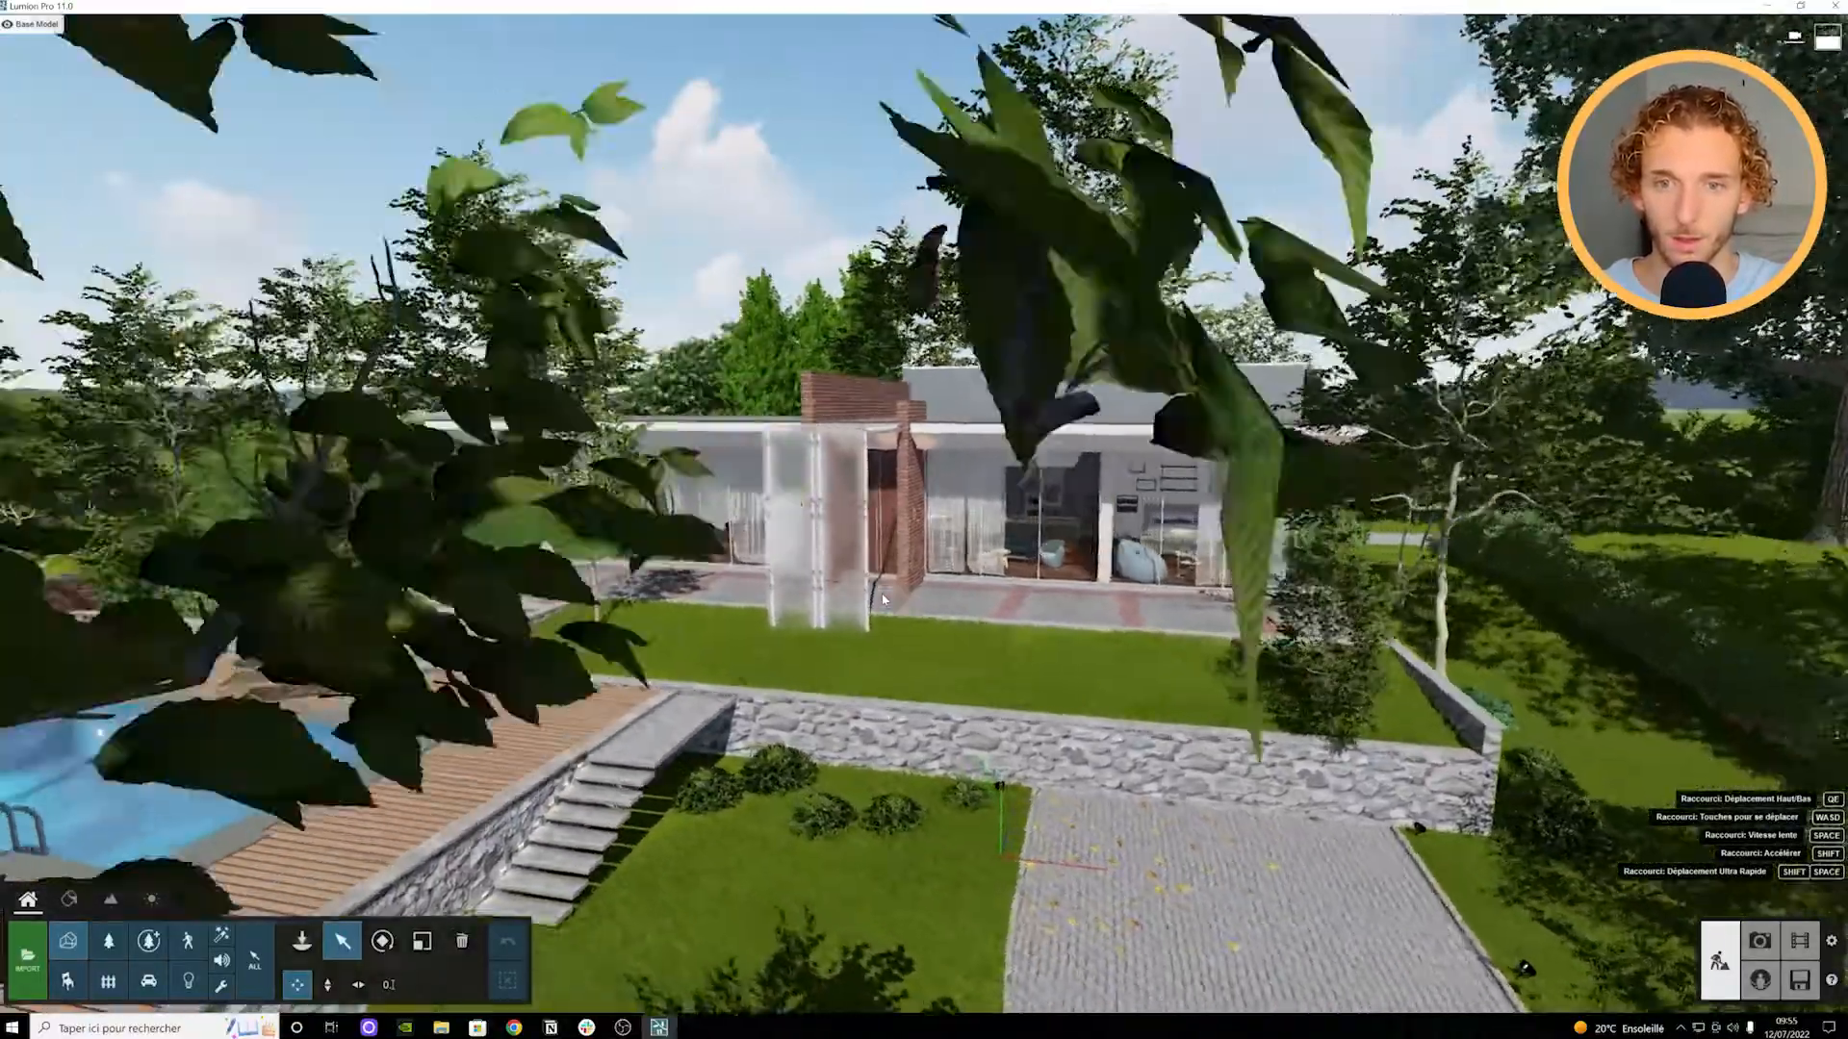
{"action": "key", "text": "a"}
{"action": "key", "text": "s"}
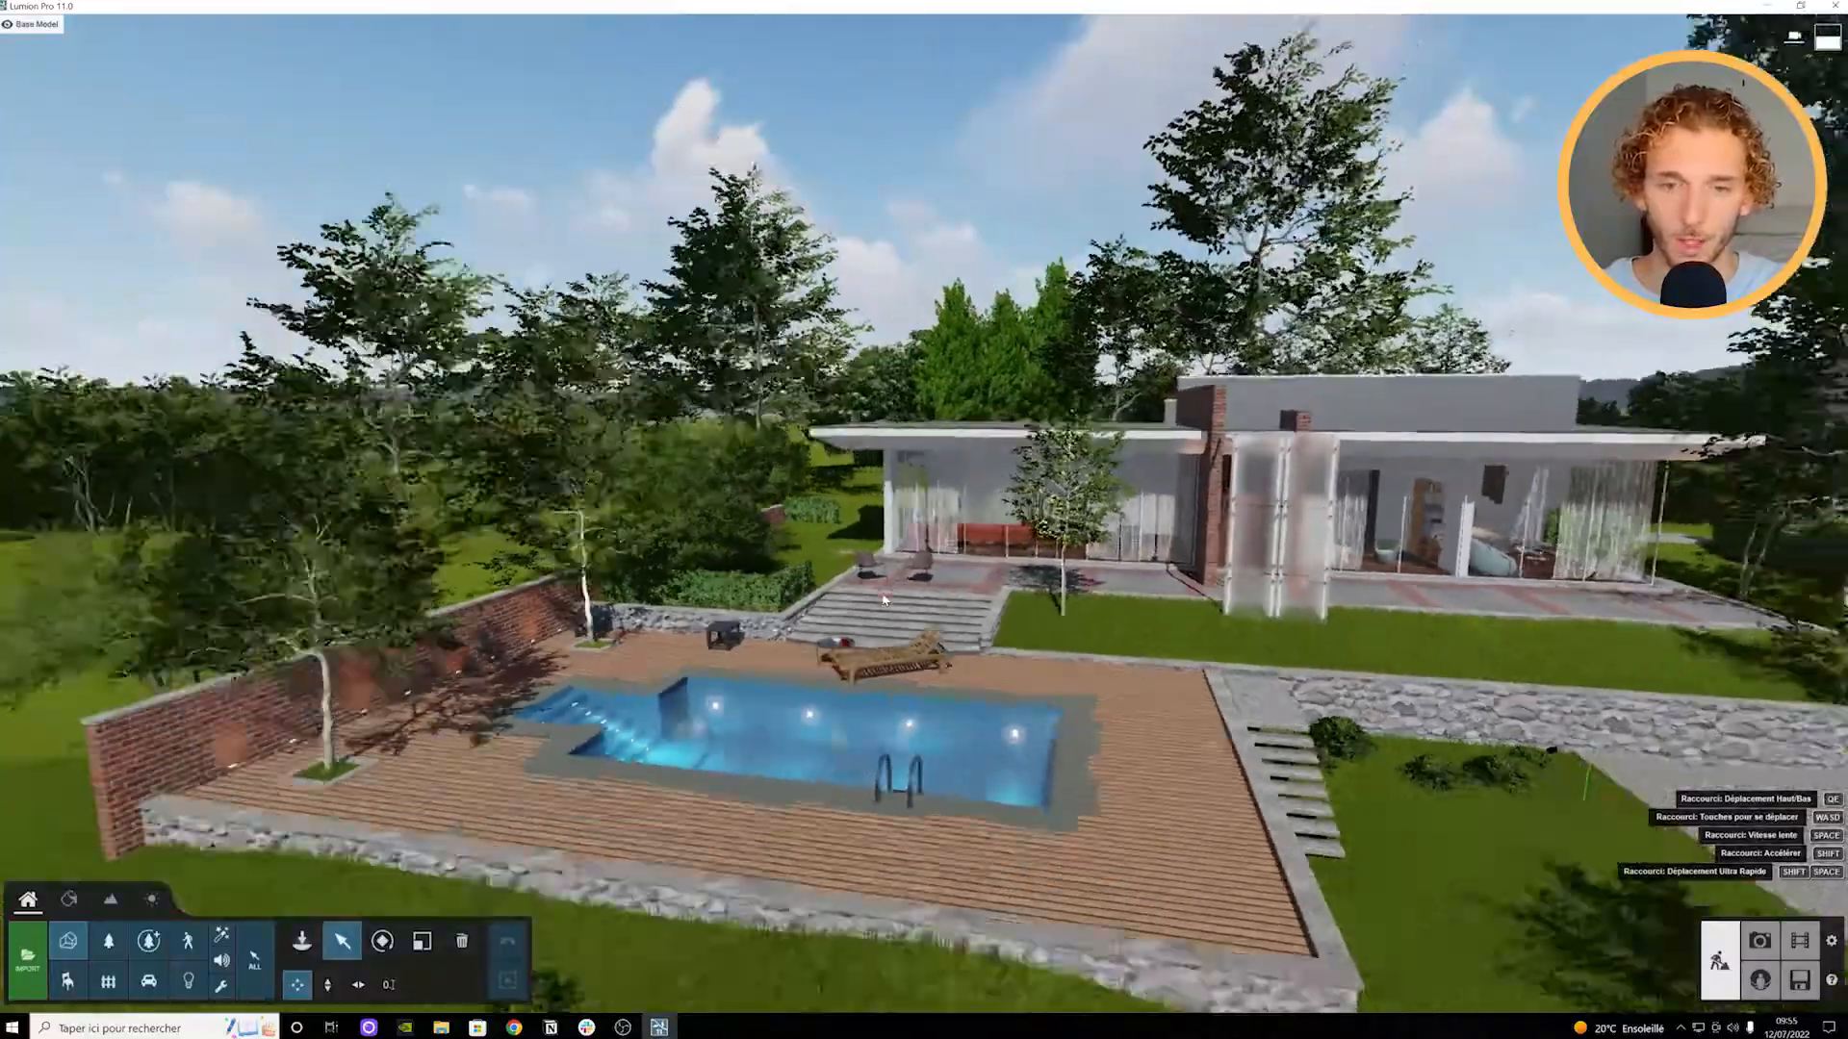
Step: Tilt the view slightly and fly the camera alternately toward and away from the pool and house
{"action": "right_click_drag", "start_coordinate": [885, 600], "coordinate": [914, 631]}
{"action": "key", "text": "w"}
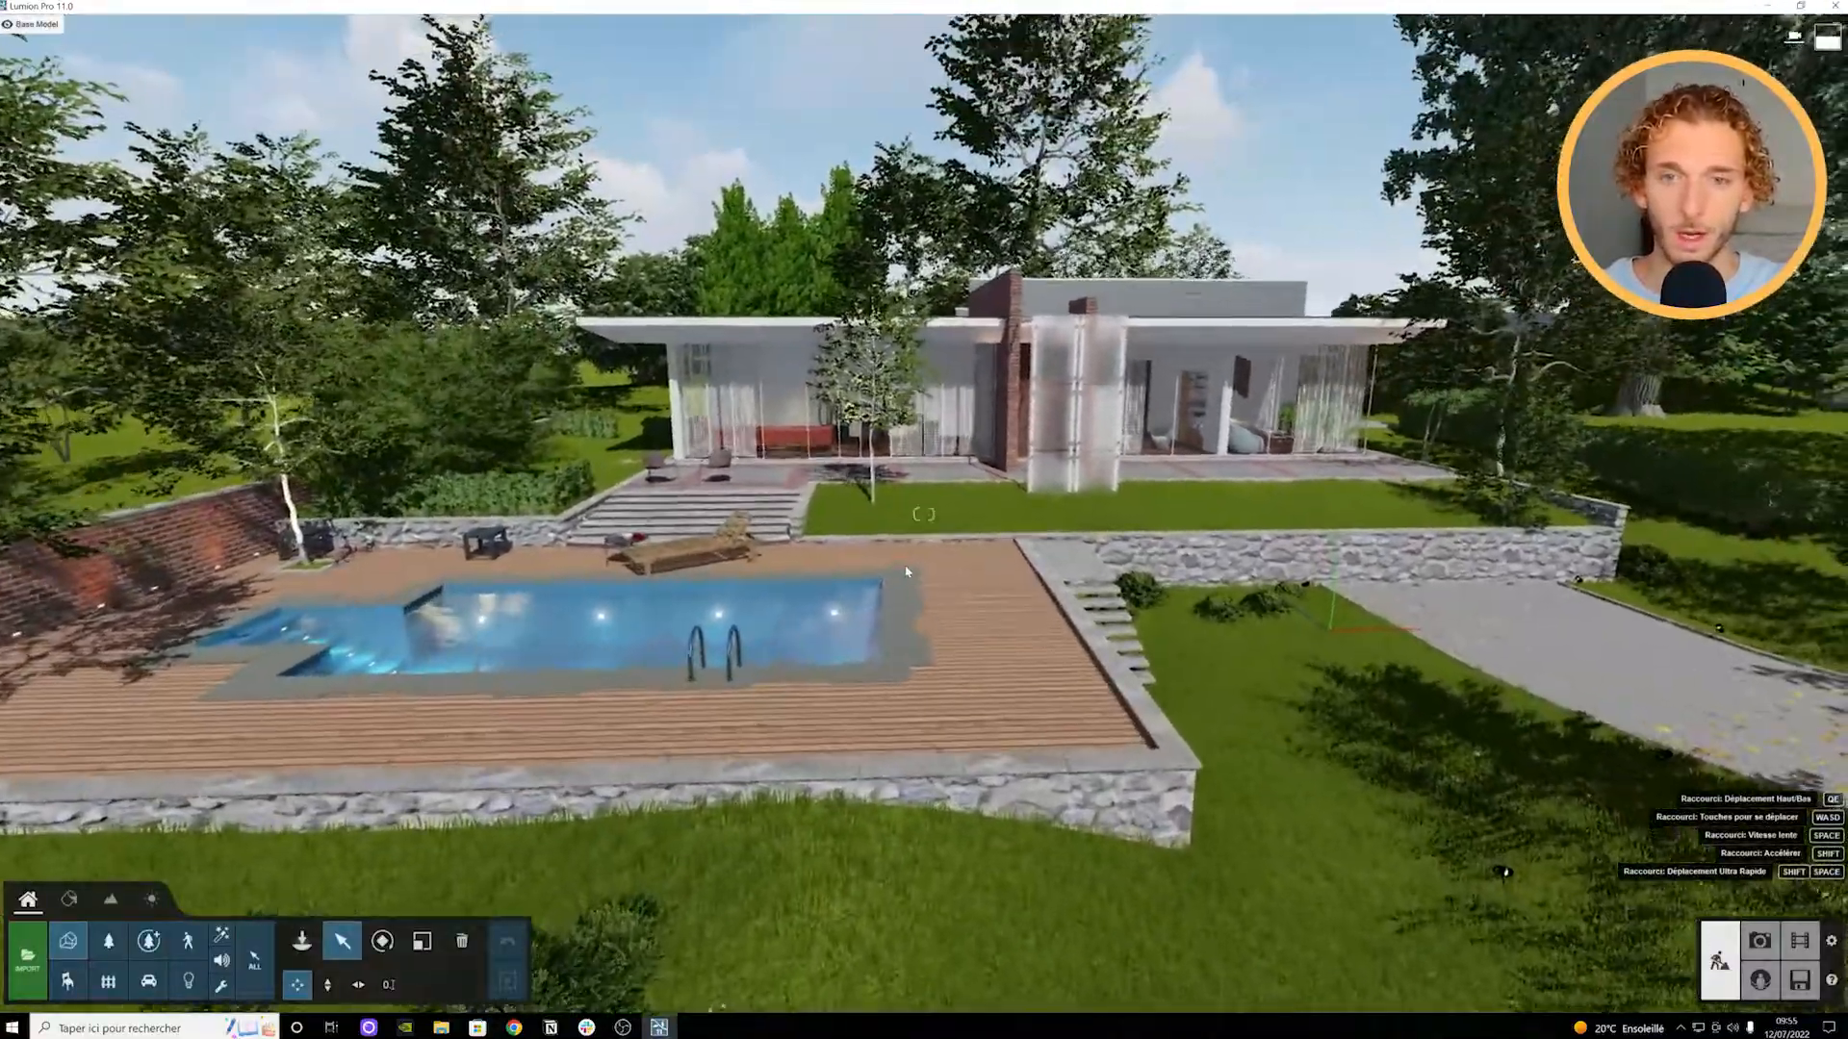
{"action": "key", "text": "s"}
{"action": "key", "text": "w"}
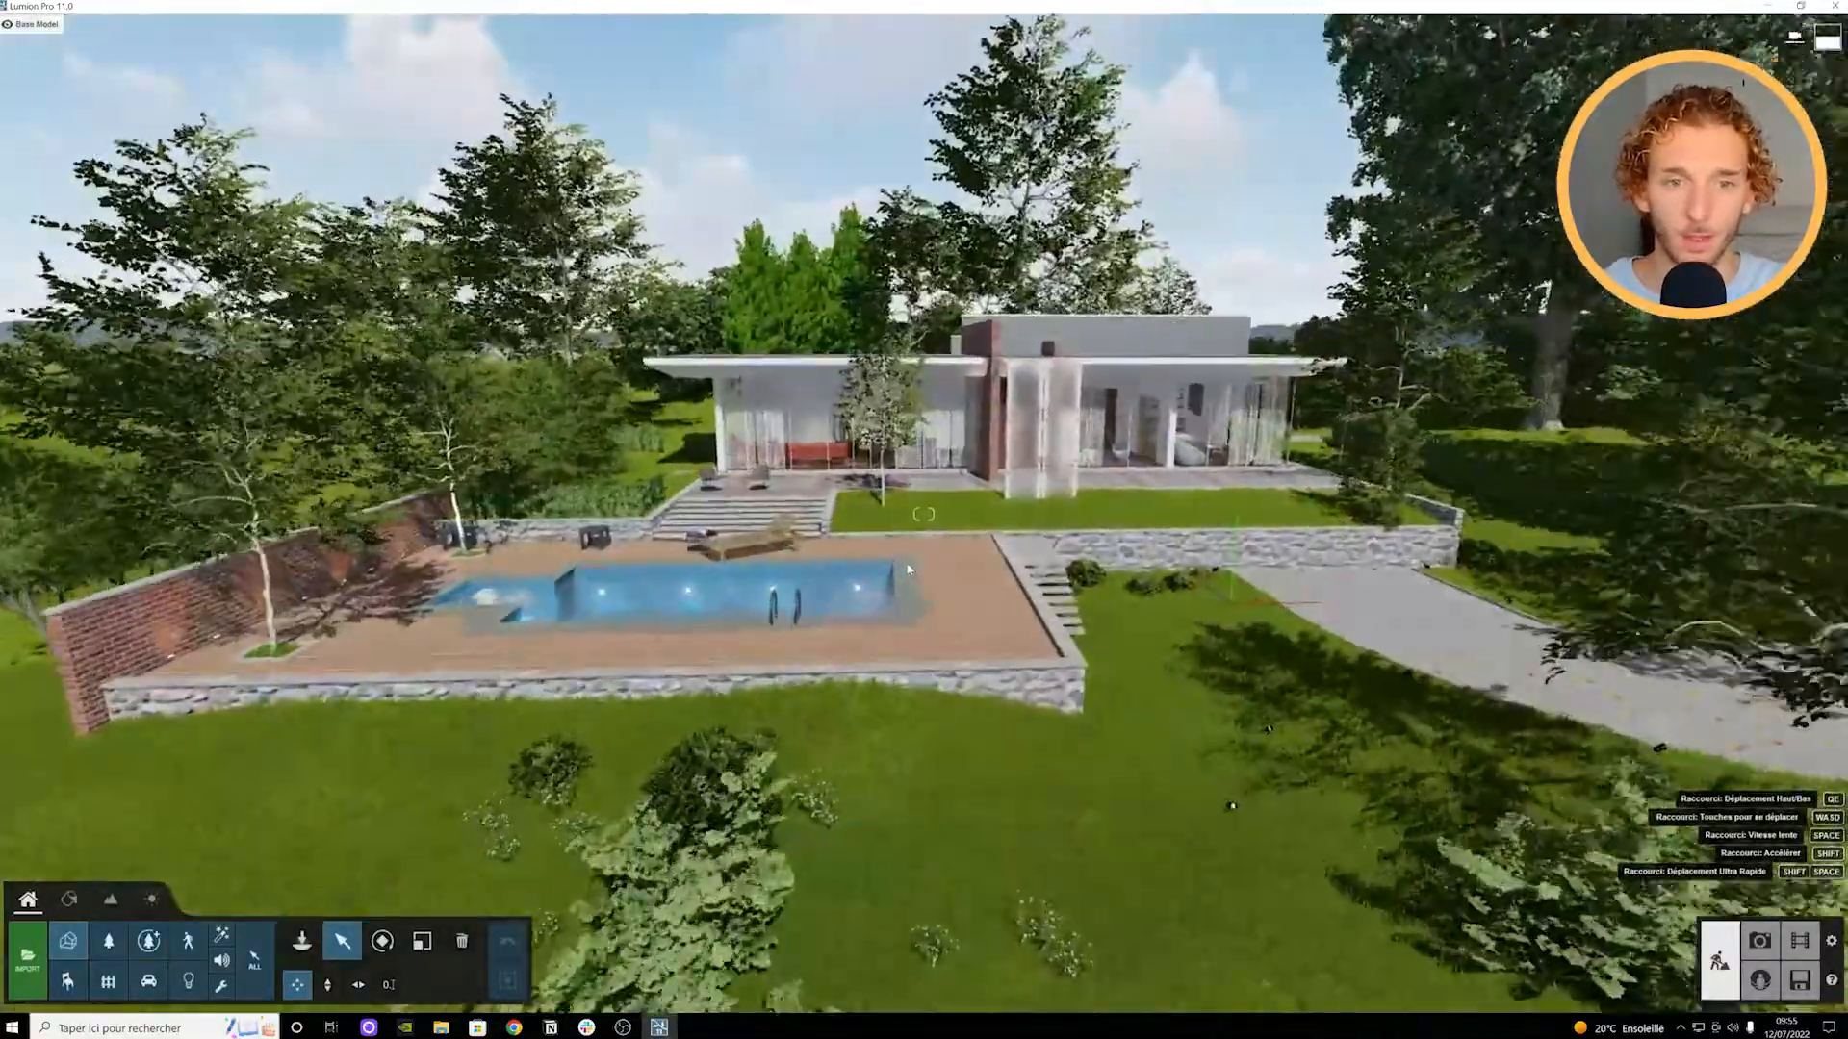
{"action": "key", "text": "s"}
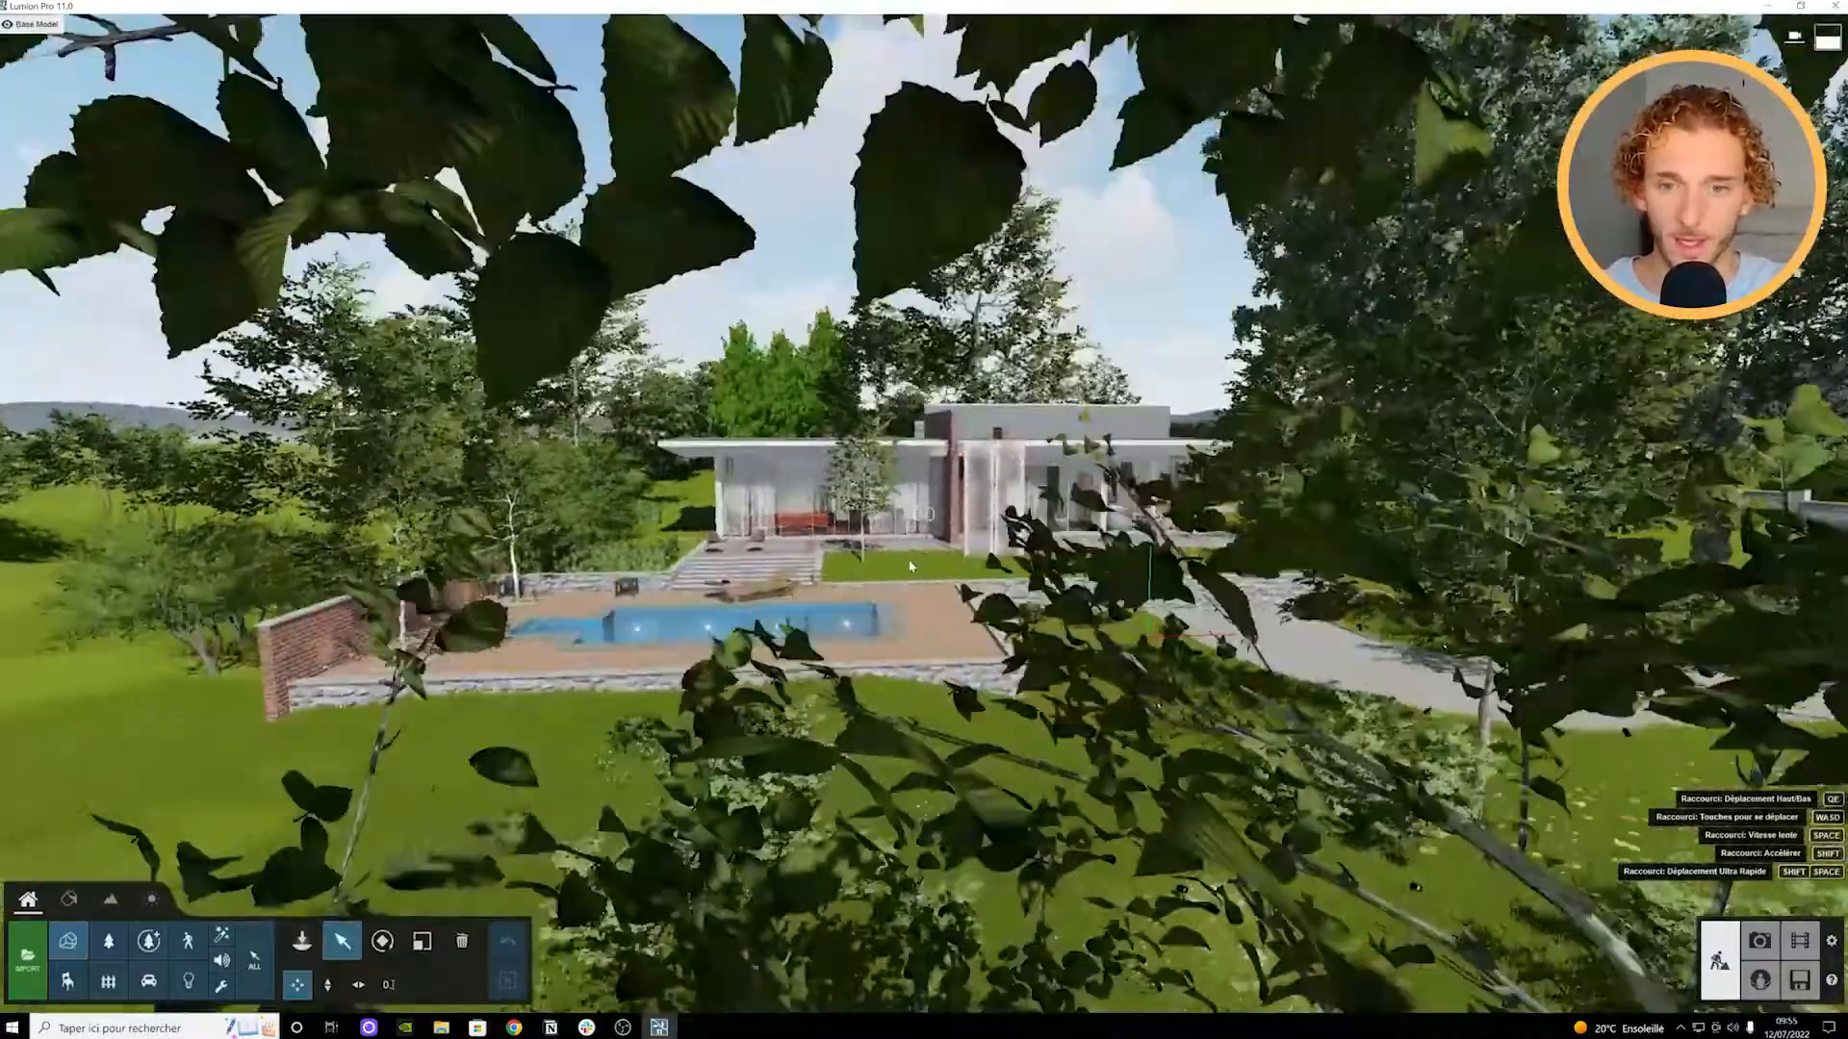
{"action": "key", "text": "w"}
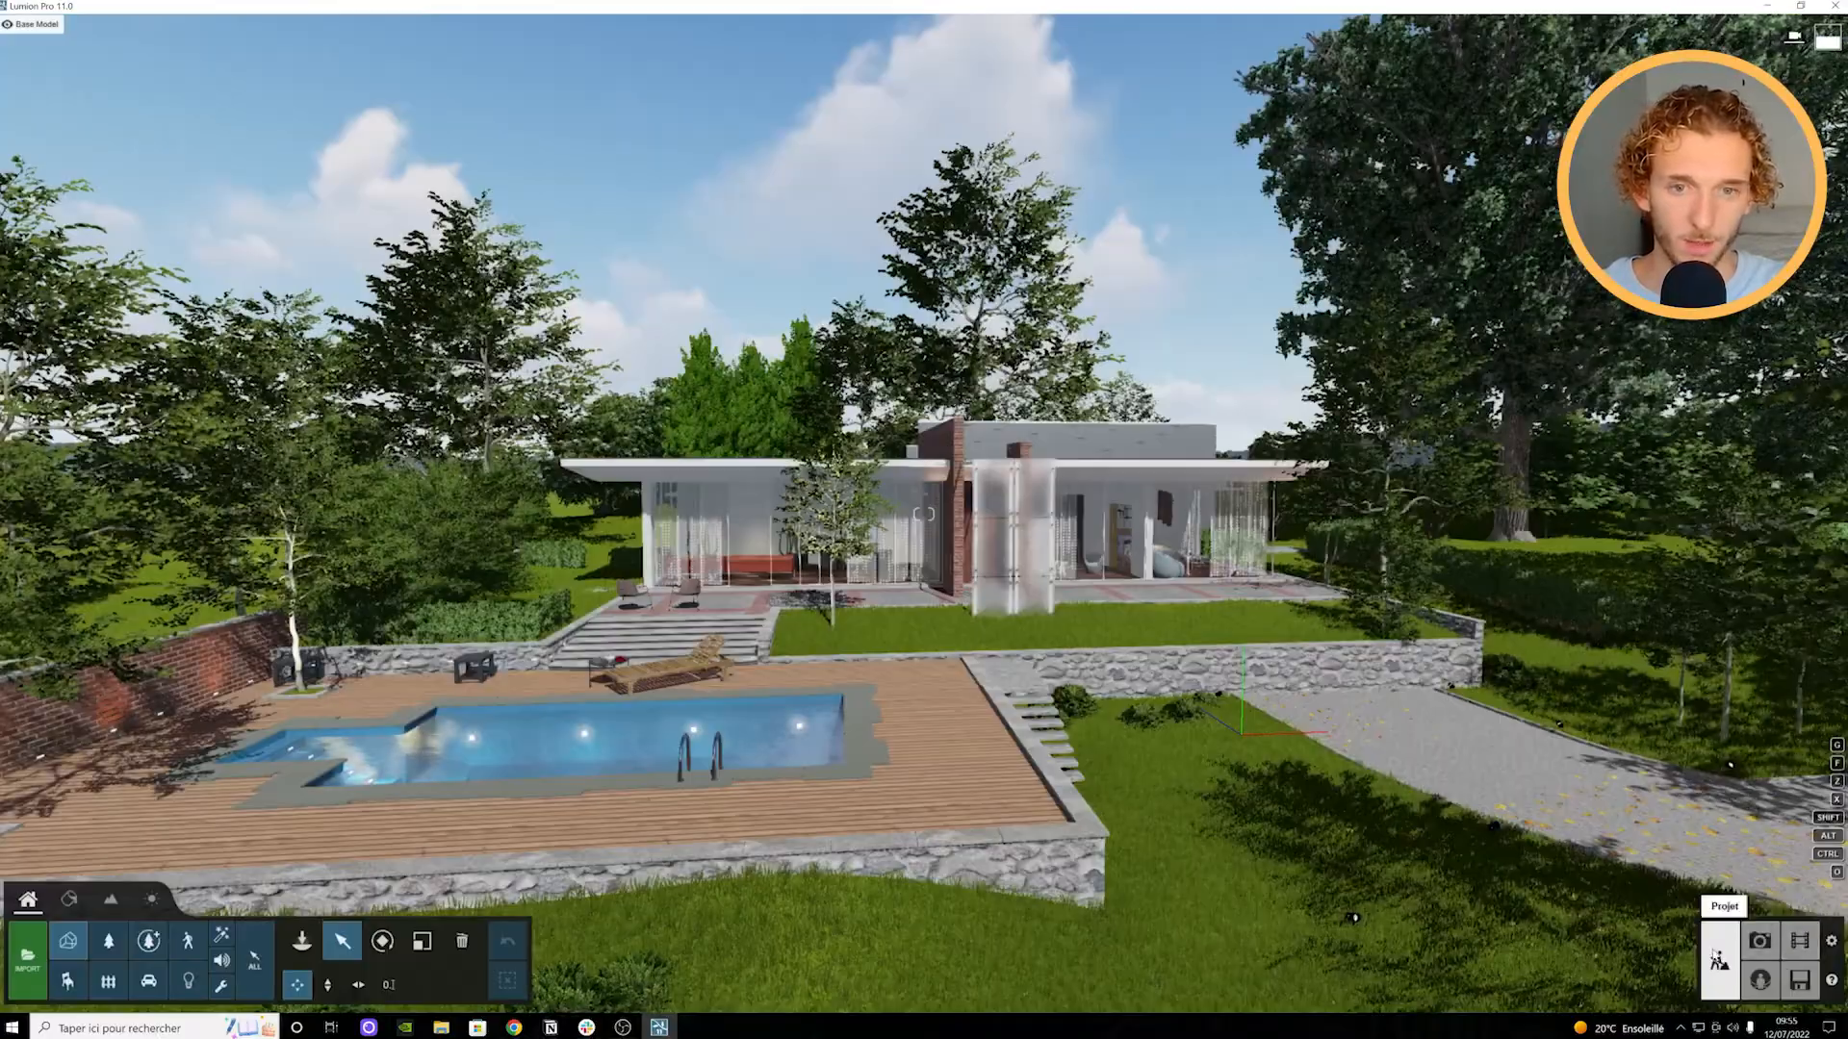
Step: Pull the camera far back across the lawn, return to the pool terrace, and shift across toward the driveway
{"action": "key", "text": "s"}
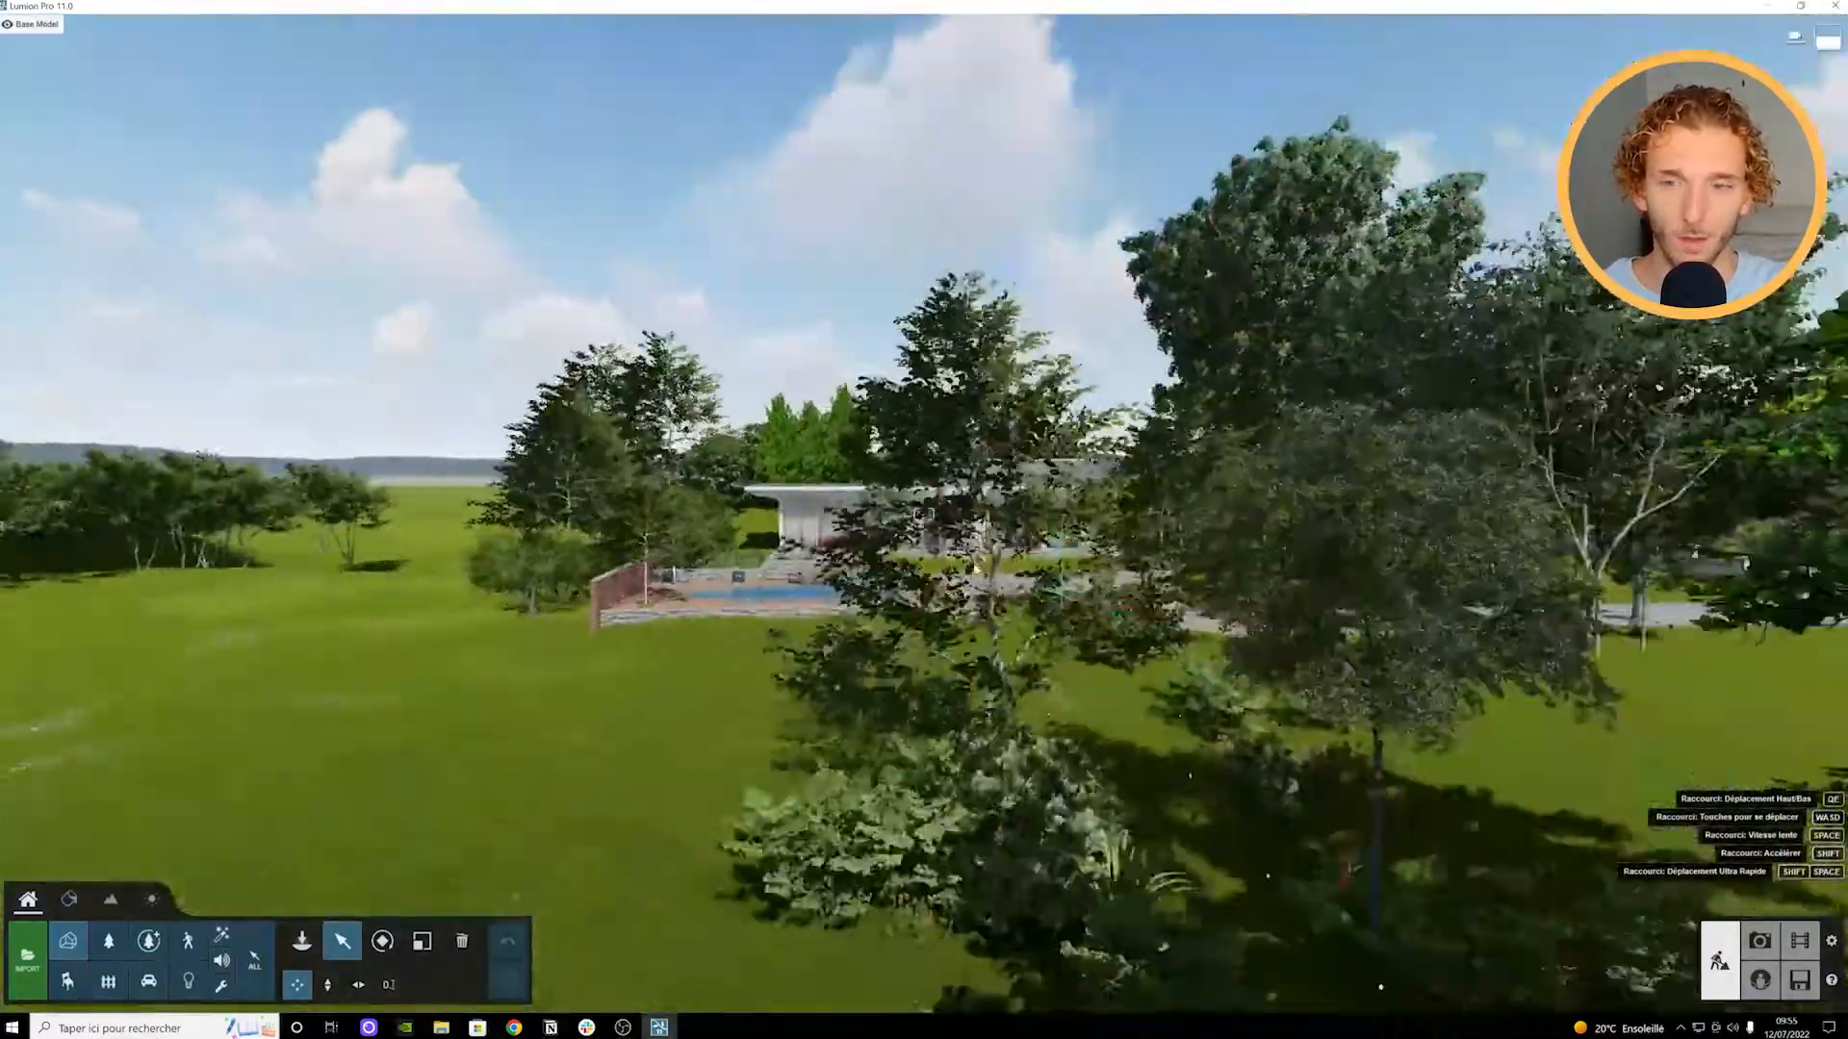
{"action": "right_click_drag", "start_coordinate": [924, 520], "coordinate": [910, 617]}
{"action": "key", "text": "w"}
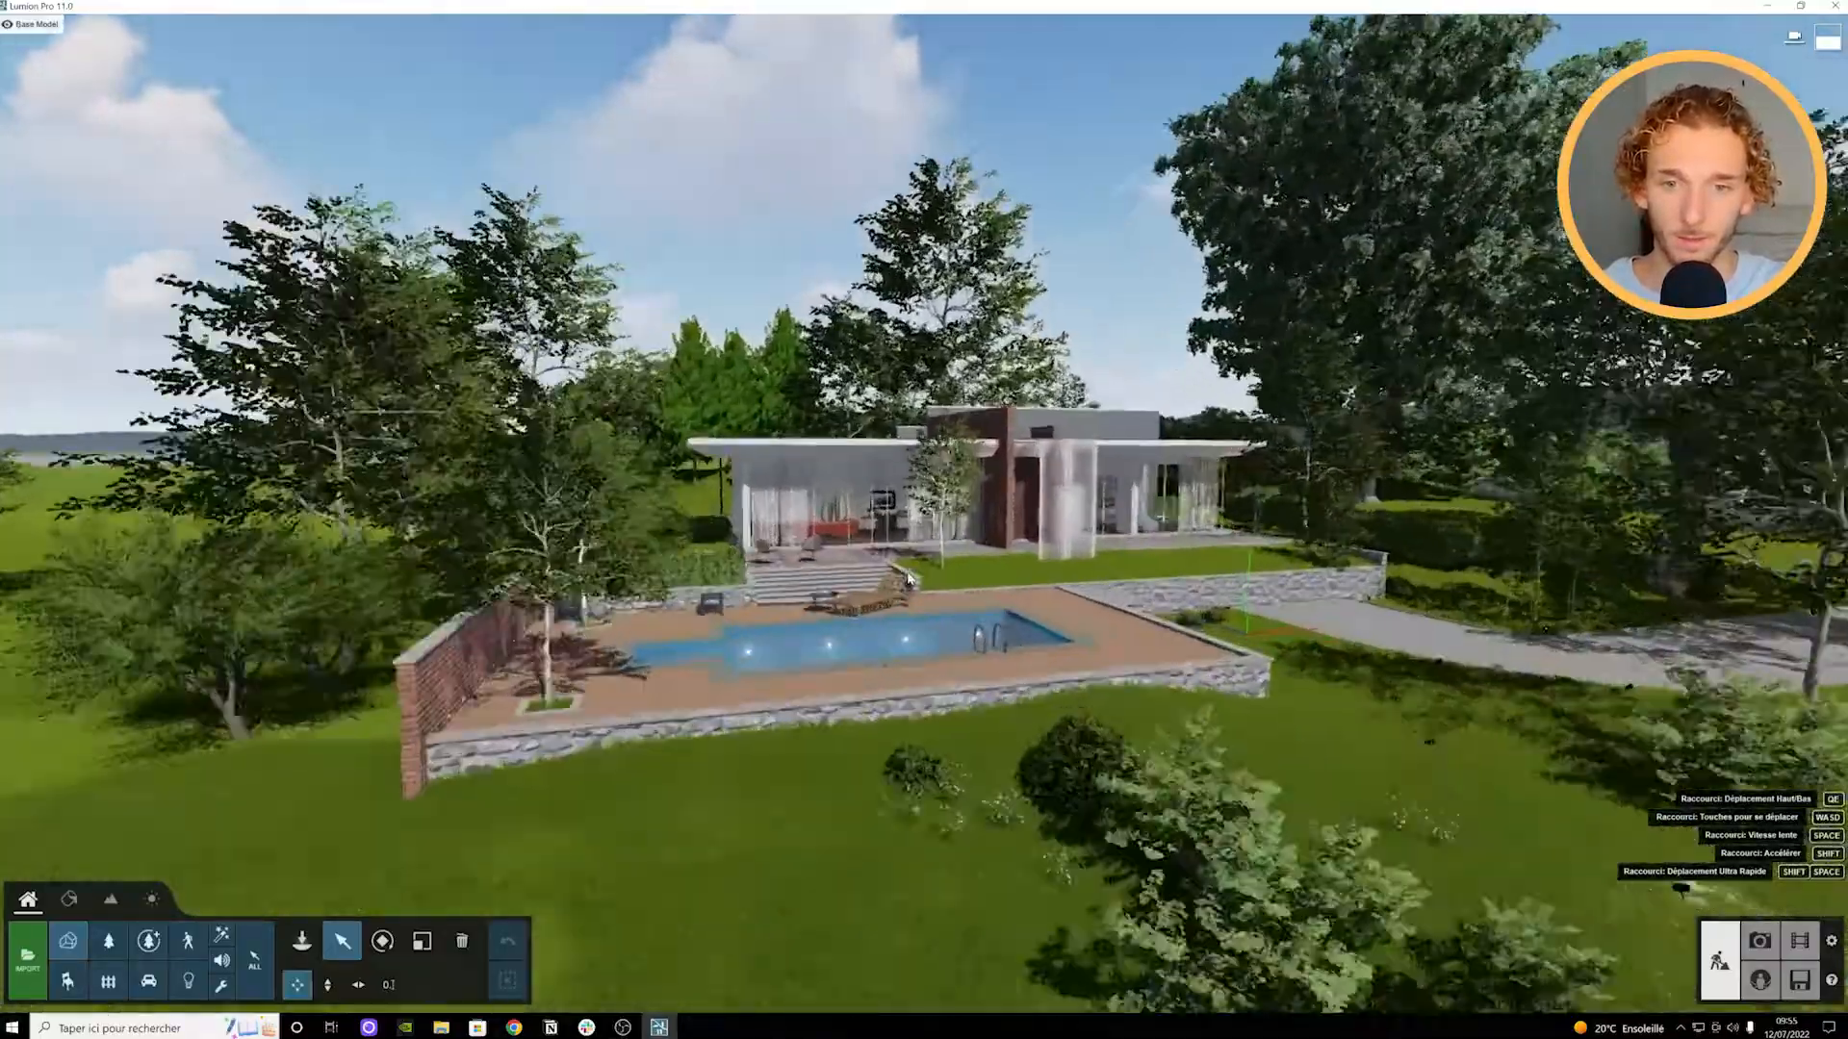
{"action": "key", "text": "w"}
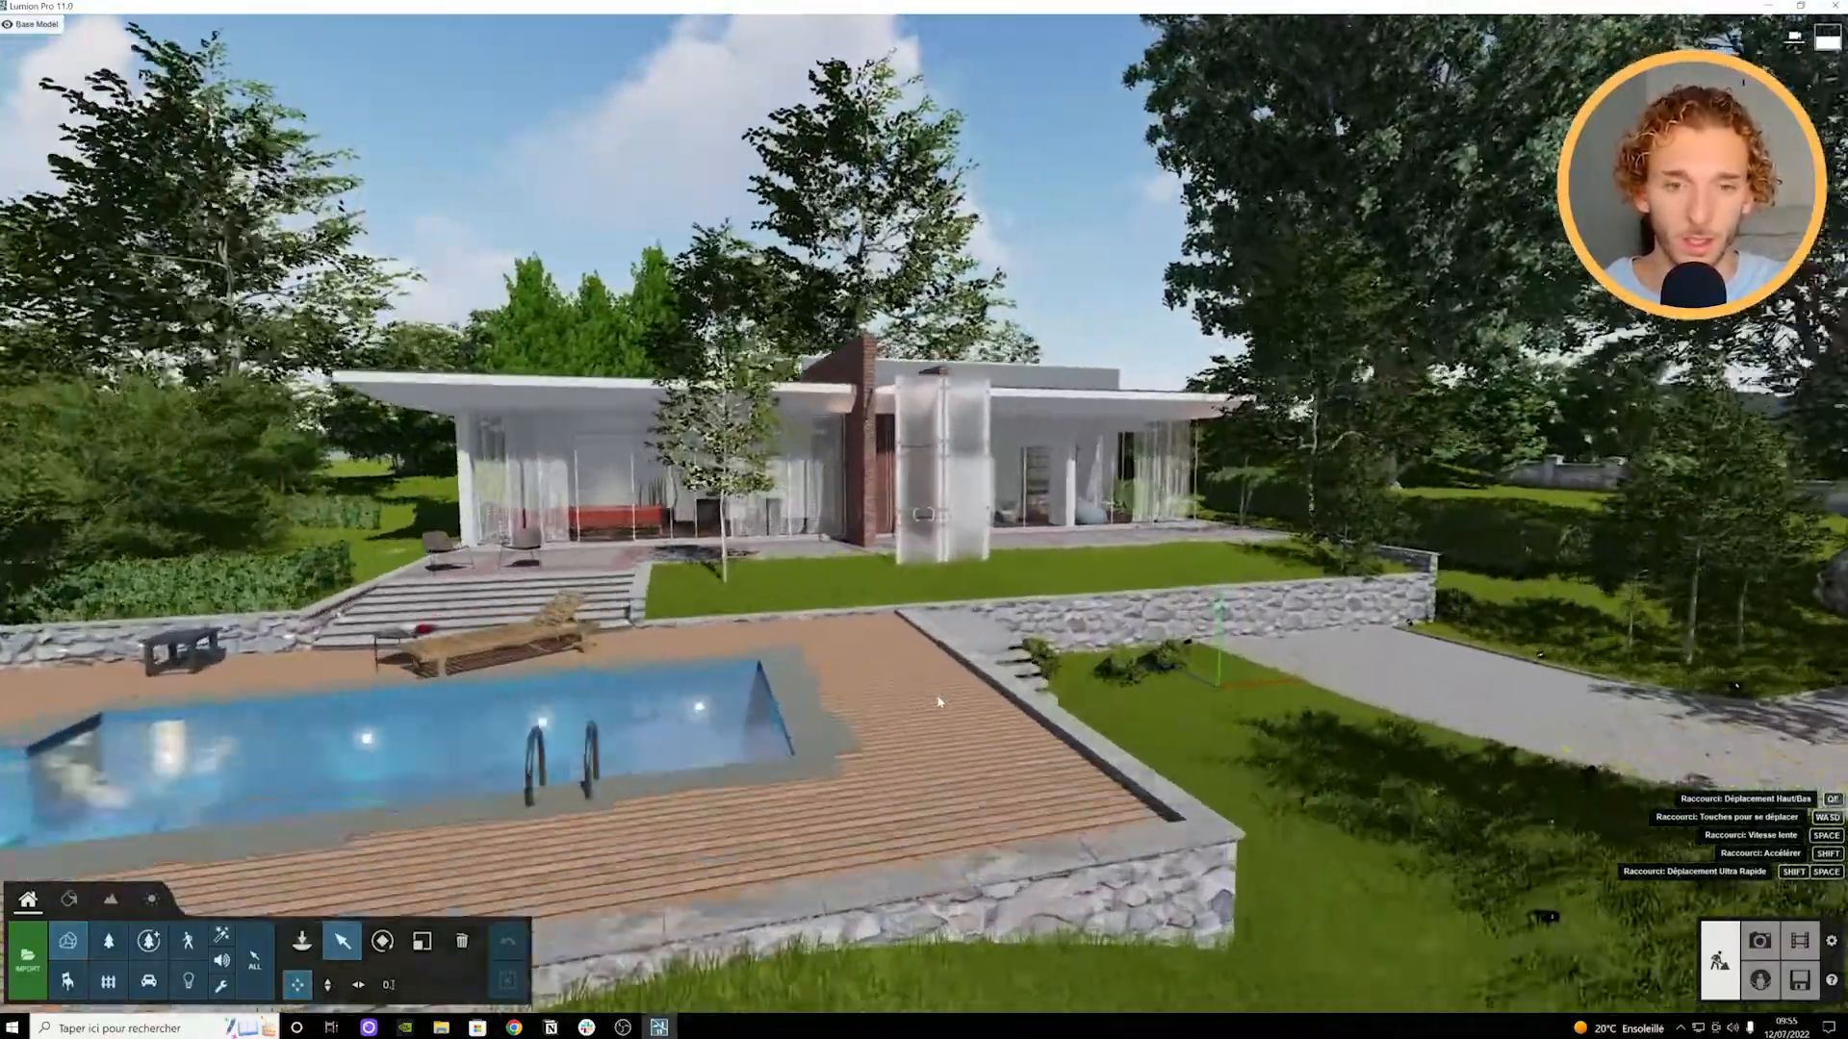
{"action": "key", "text": "d"}
{"action": "key", "text": "w"}
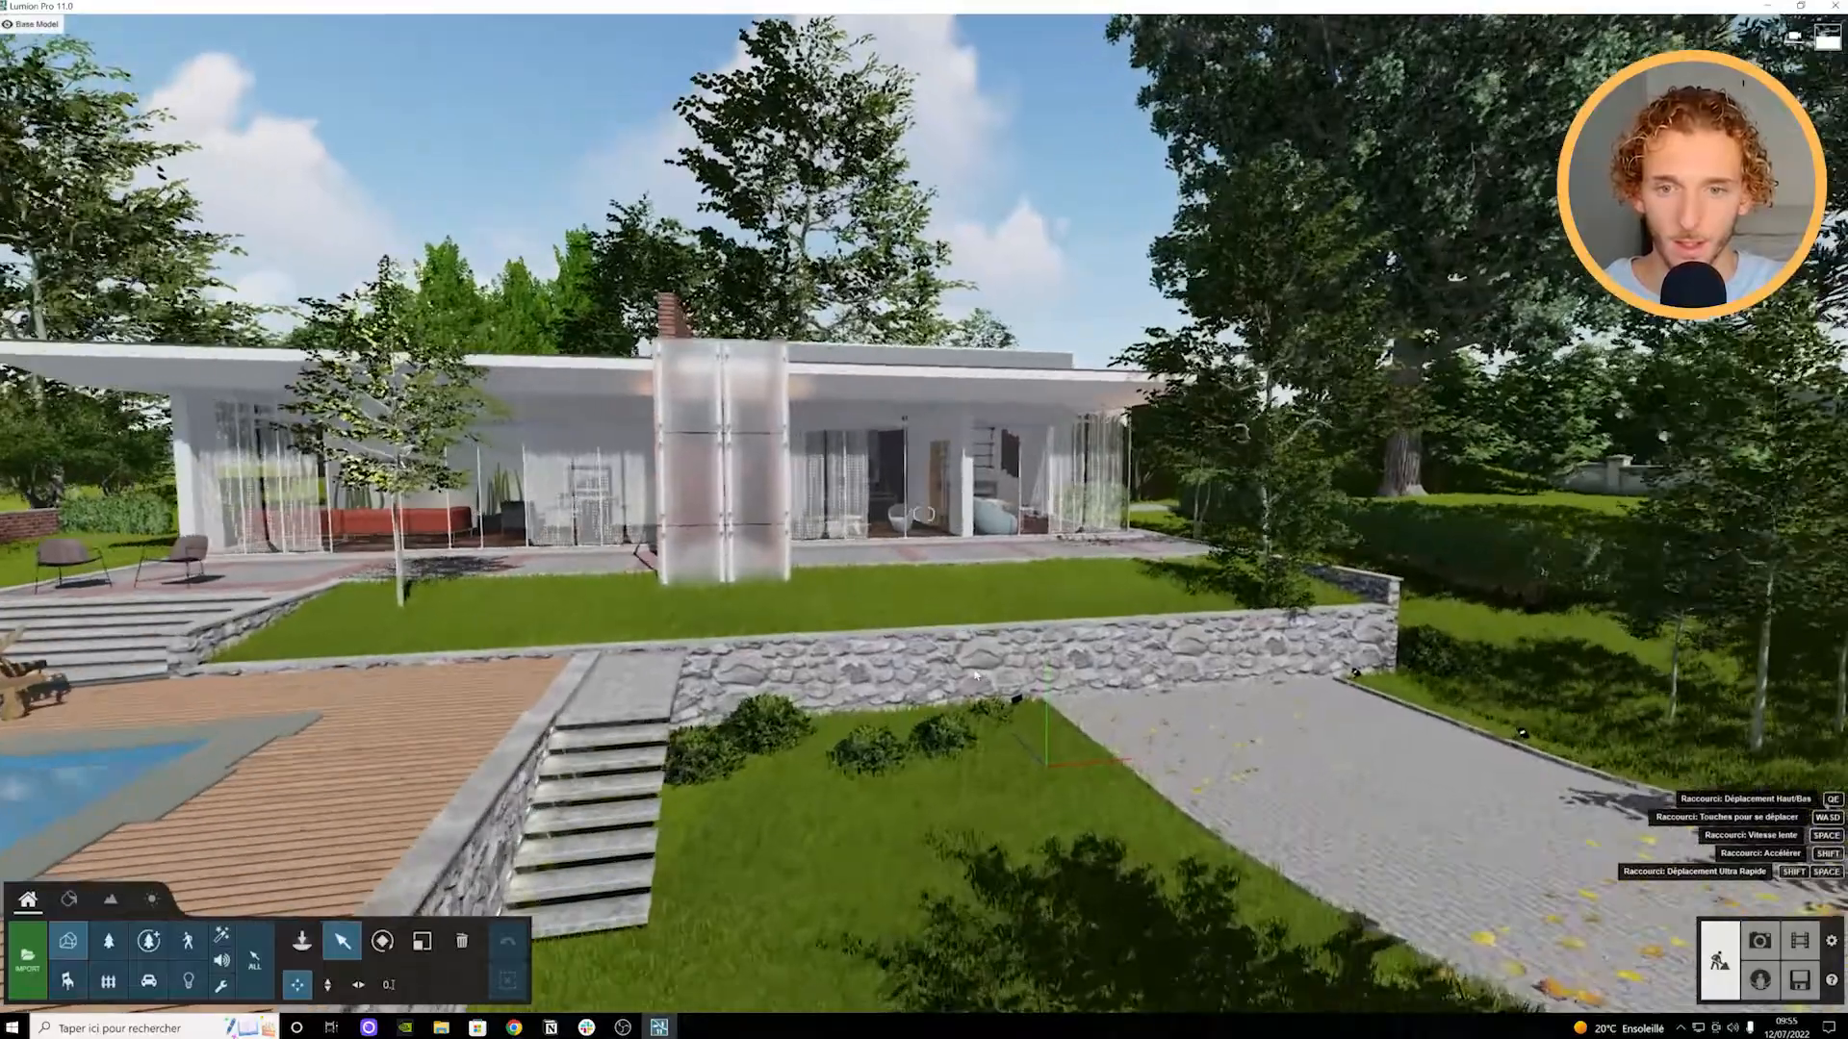
{"action": "key", "text": "s"}
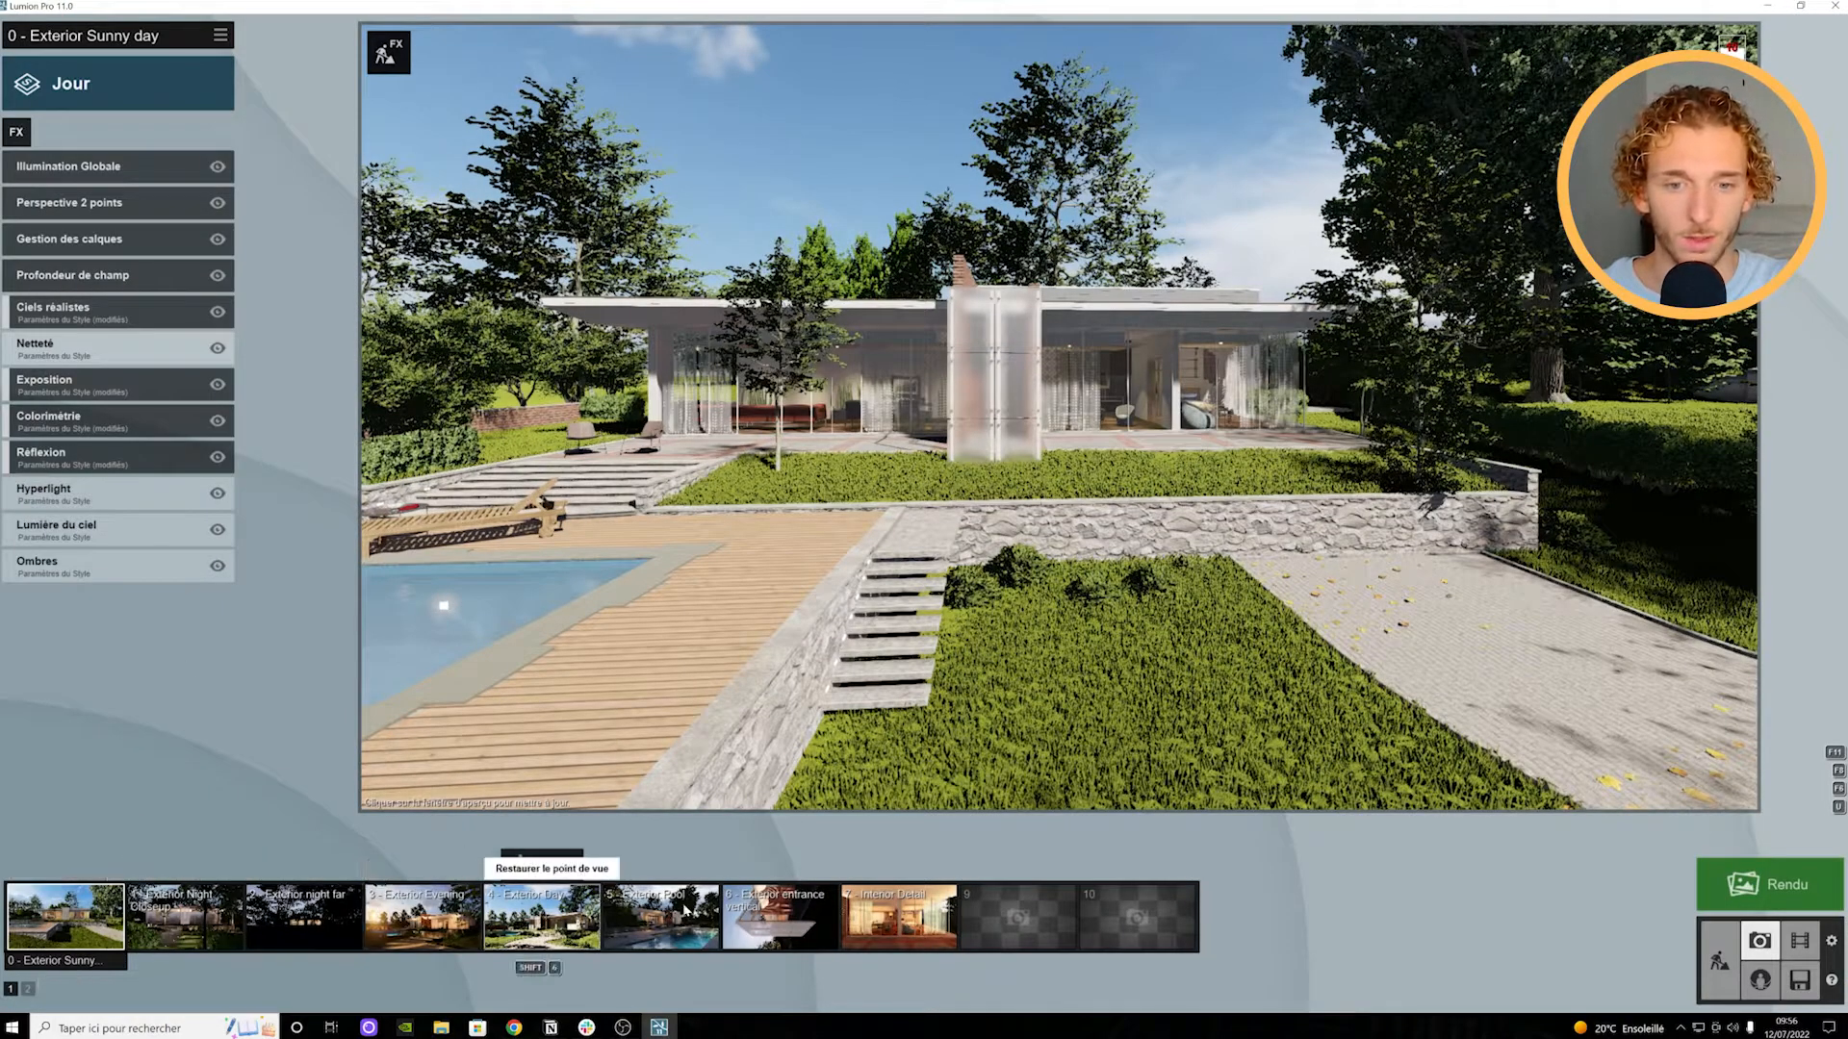
Step: Review the saved photo views of the scene and display the "4 - Exterior Day" photo
{"action": "mouse_move", "coordinate": [1140, 919]}
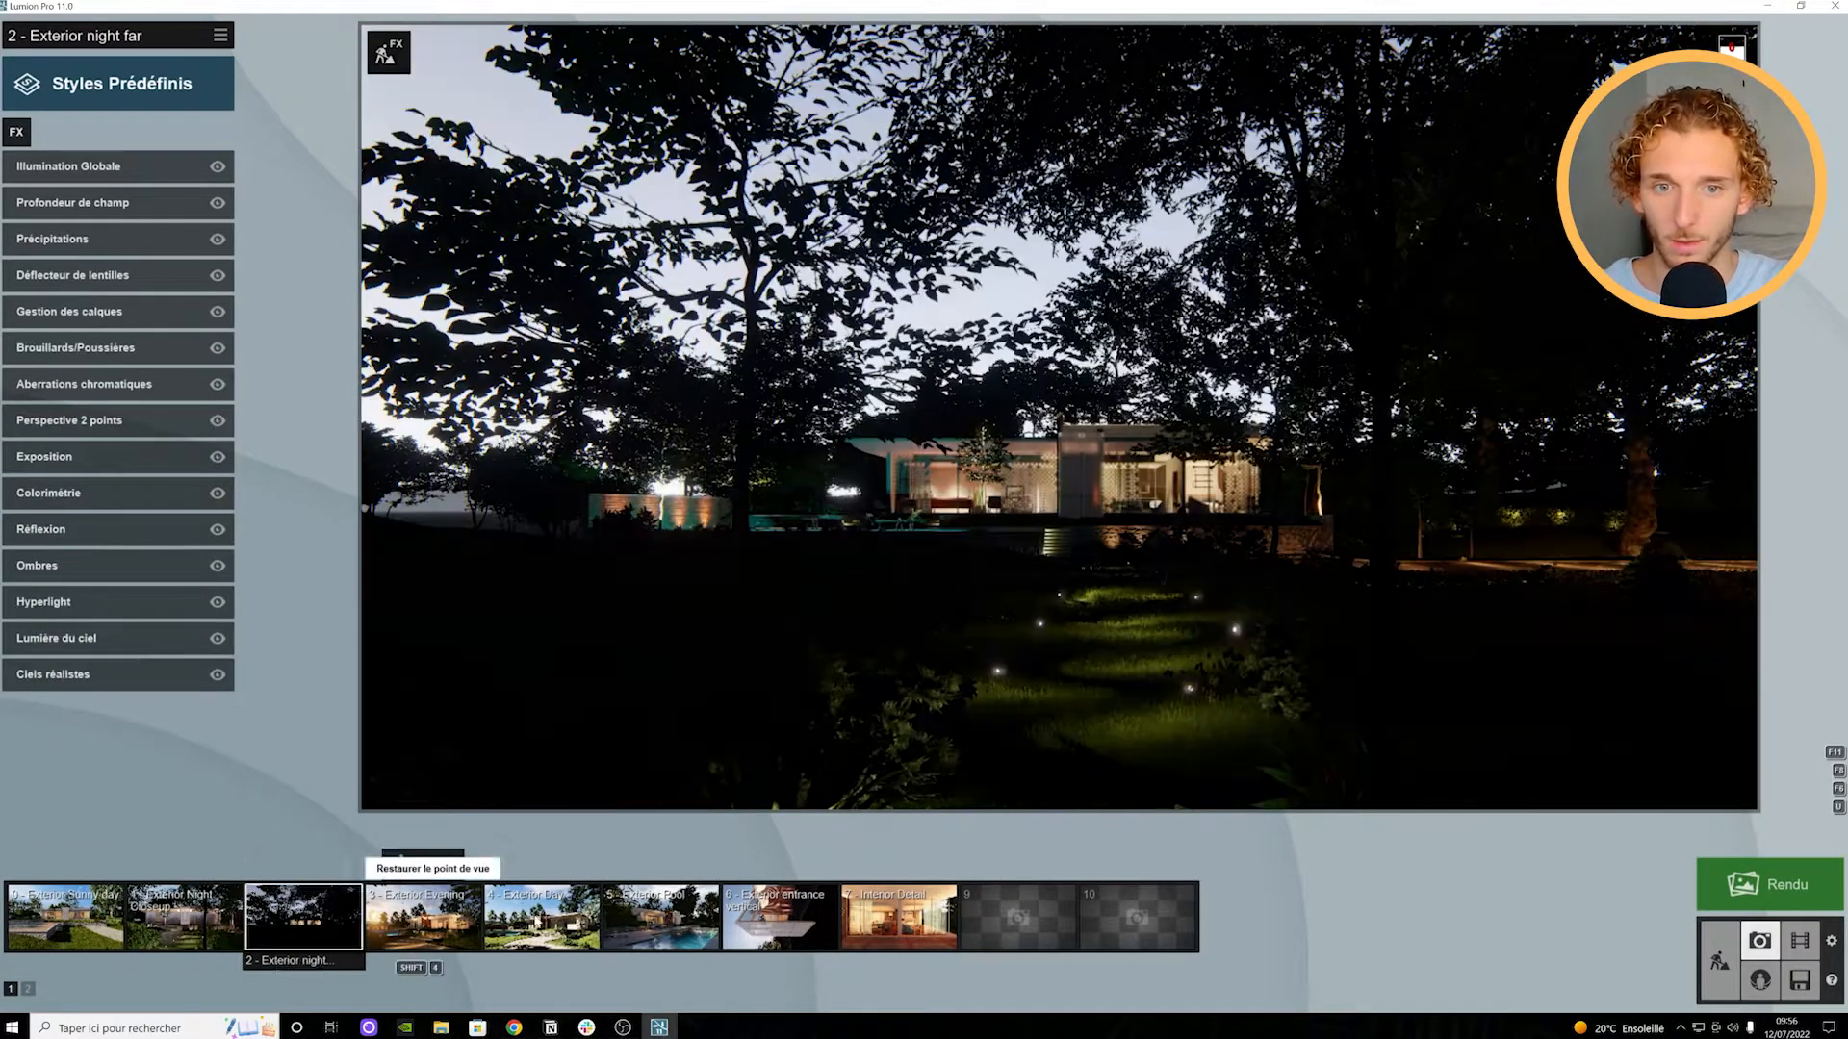
{"action": "left_click", "coordinate": [524, 919]}
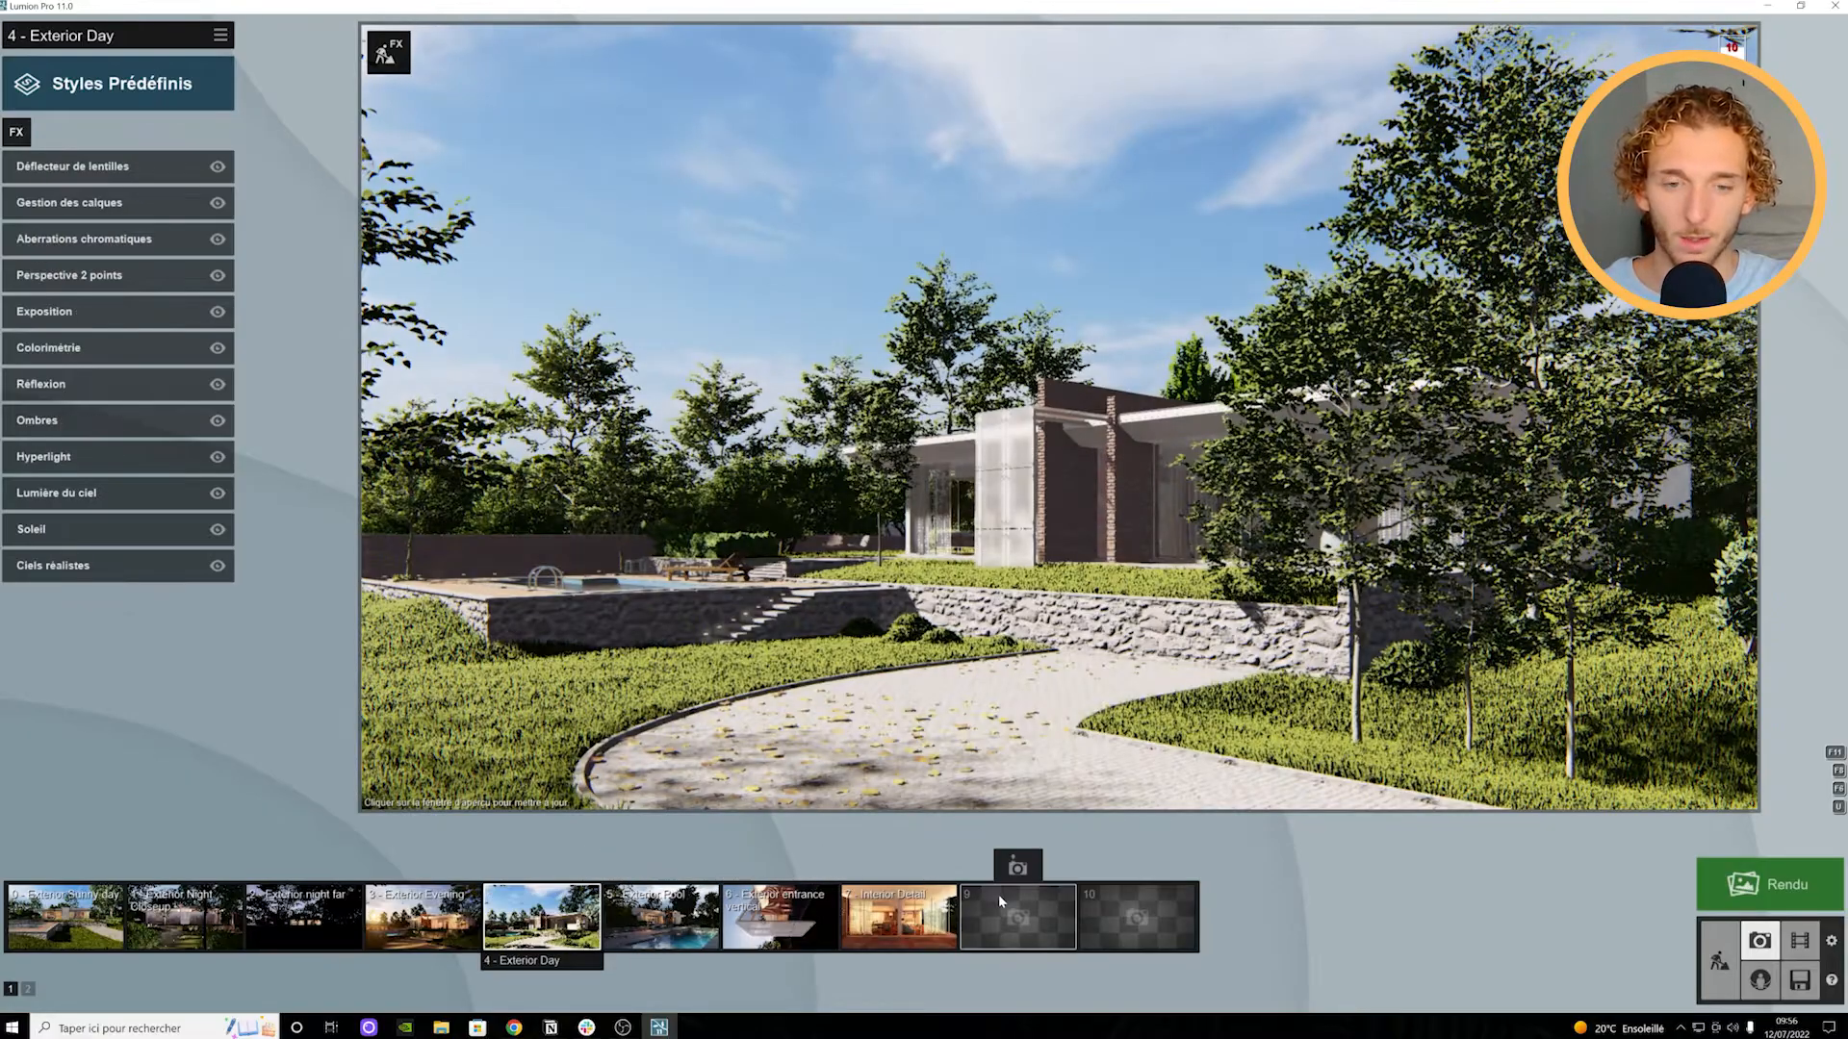
Step: Frame the glazed living room, sun lounger and pool from the lawn, and store the view in empty photo slot 9
{"action": "left_click", "coordinate": [1008, 899]}
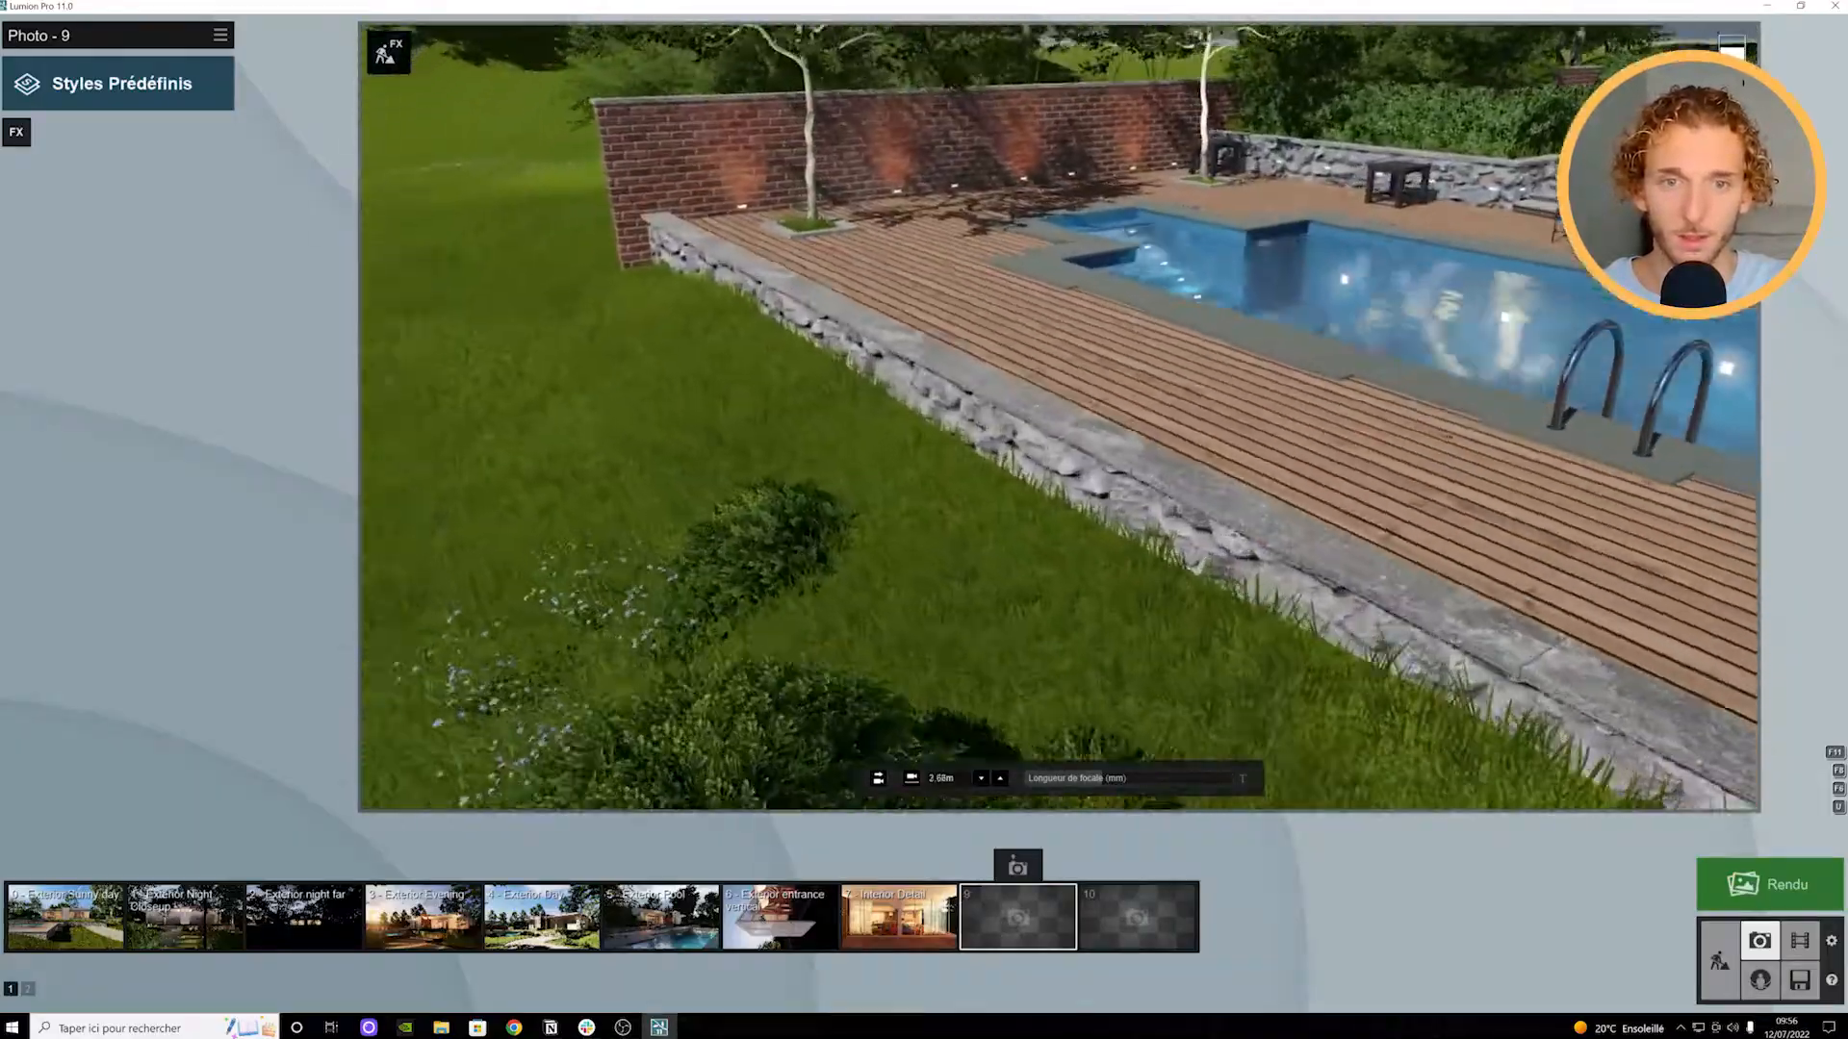
{"action": "key", "text": "s"}
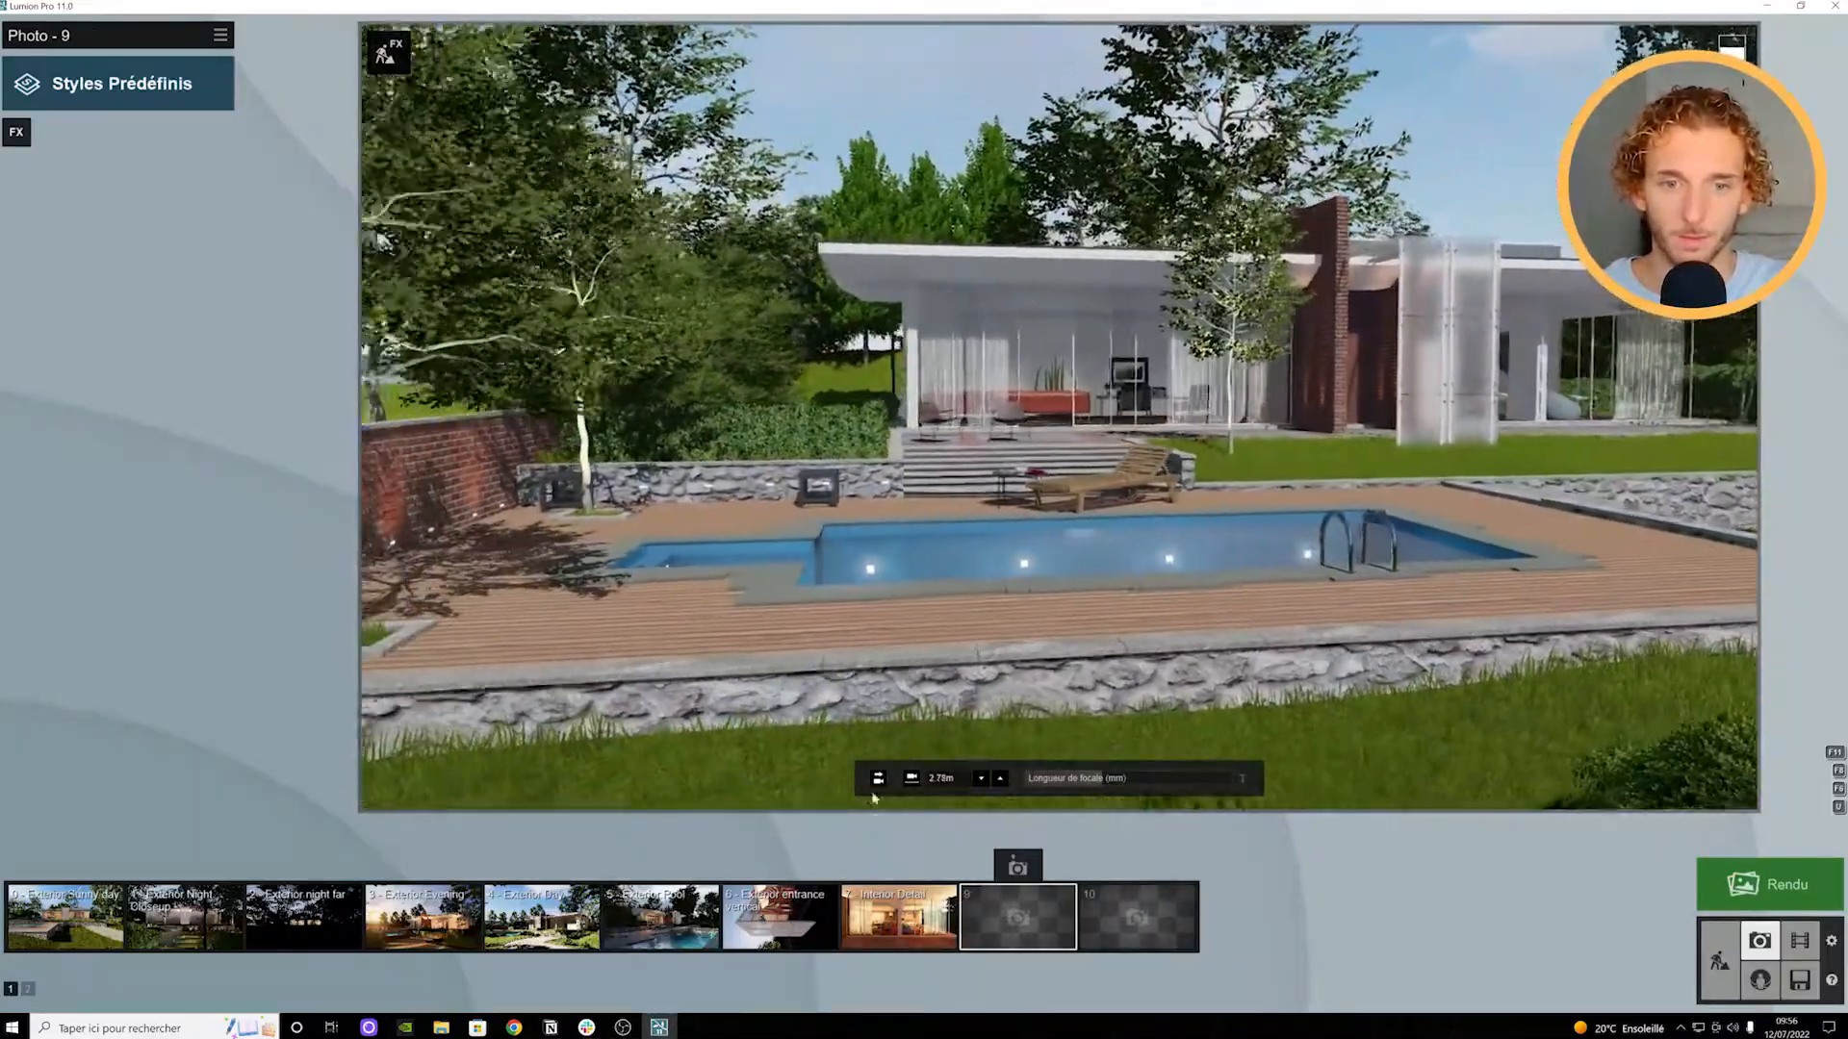
{"action": "key", "text": "w"}
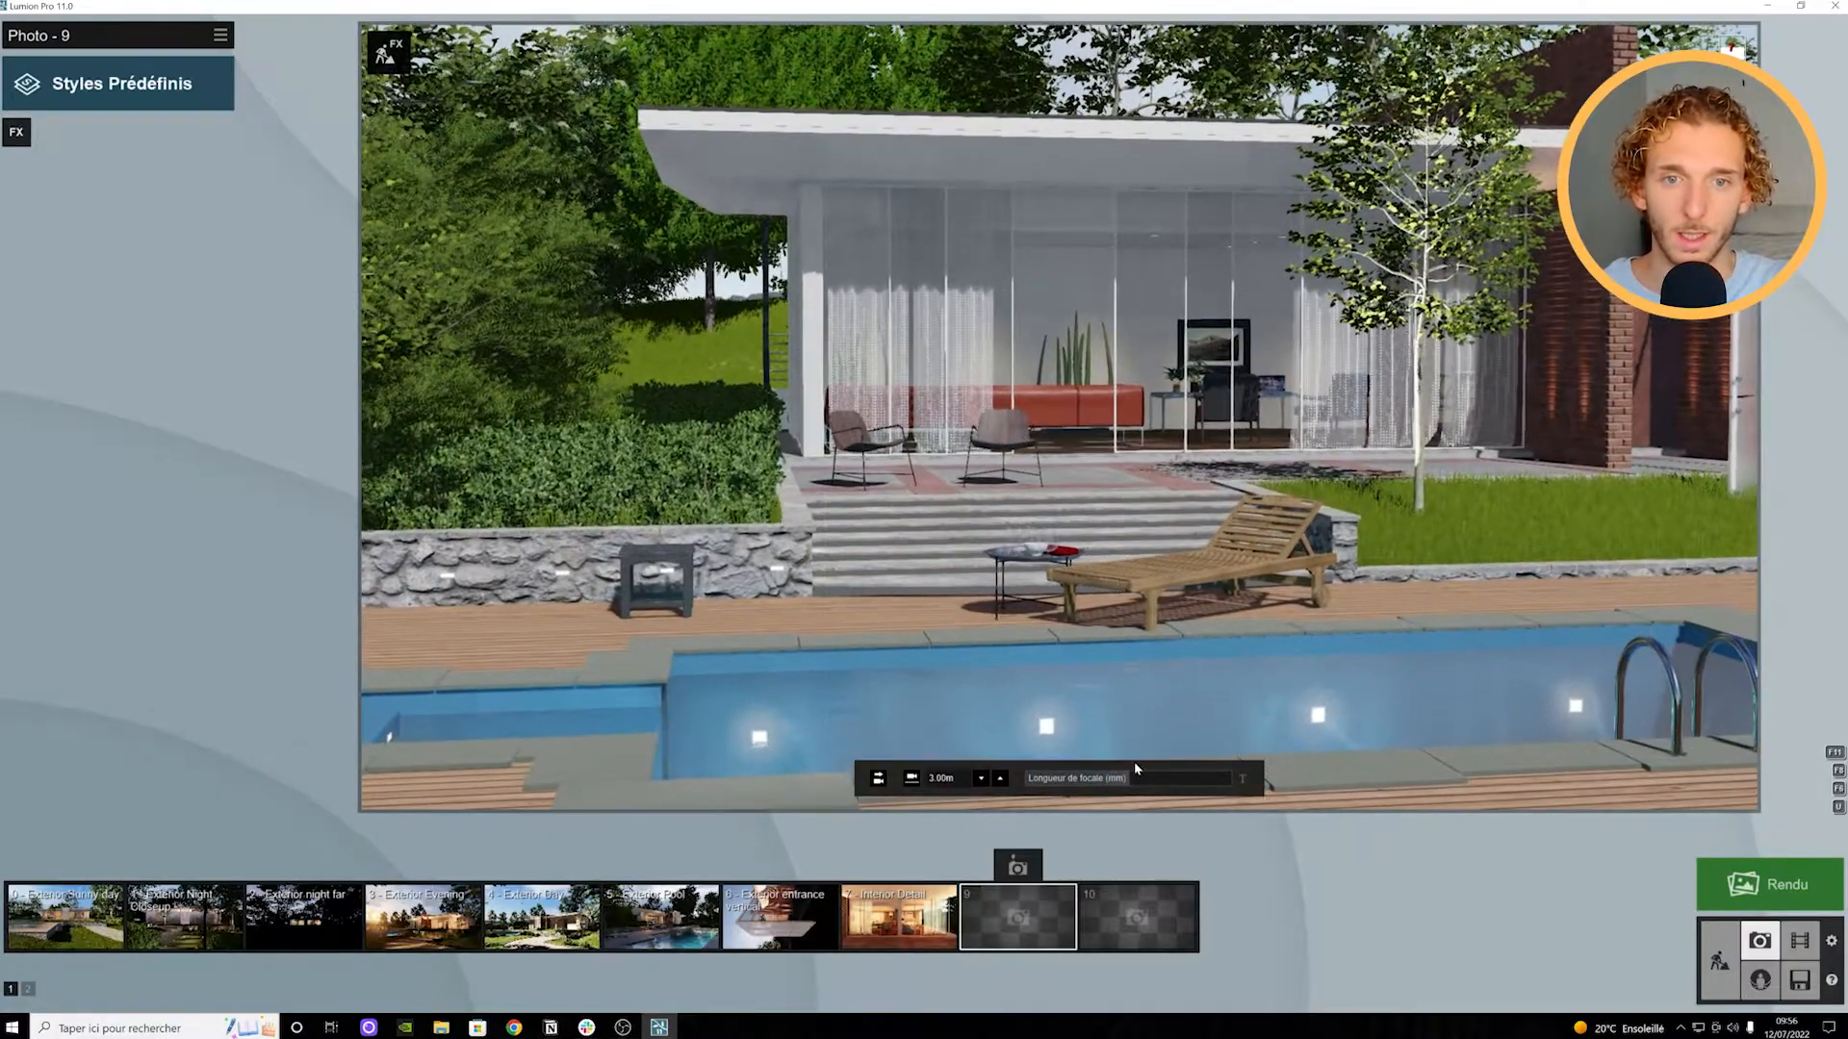
{"action": "key", "text": "s"}
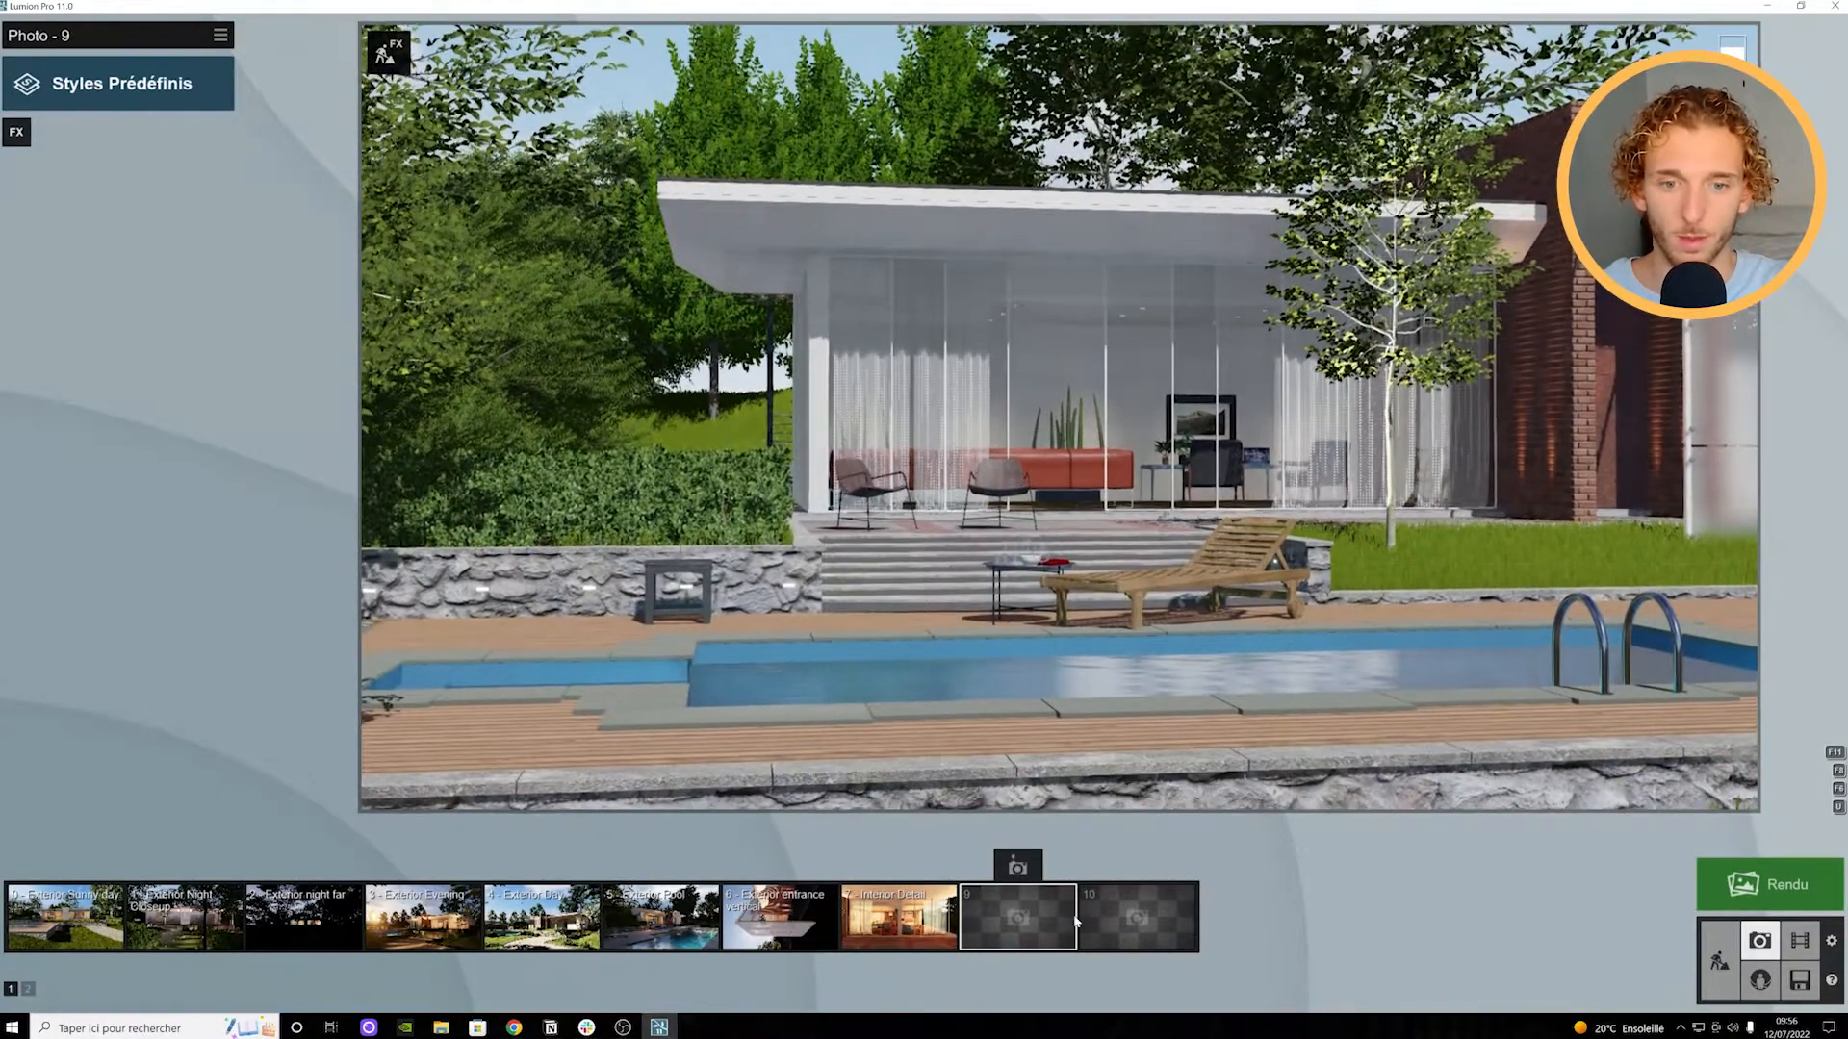
{"action": "left_click", "coordinate": [1018, 868]}
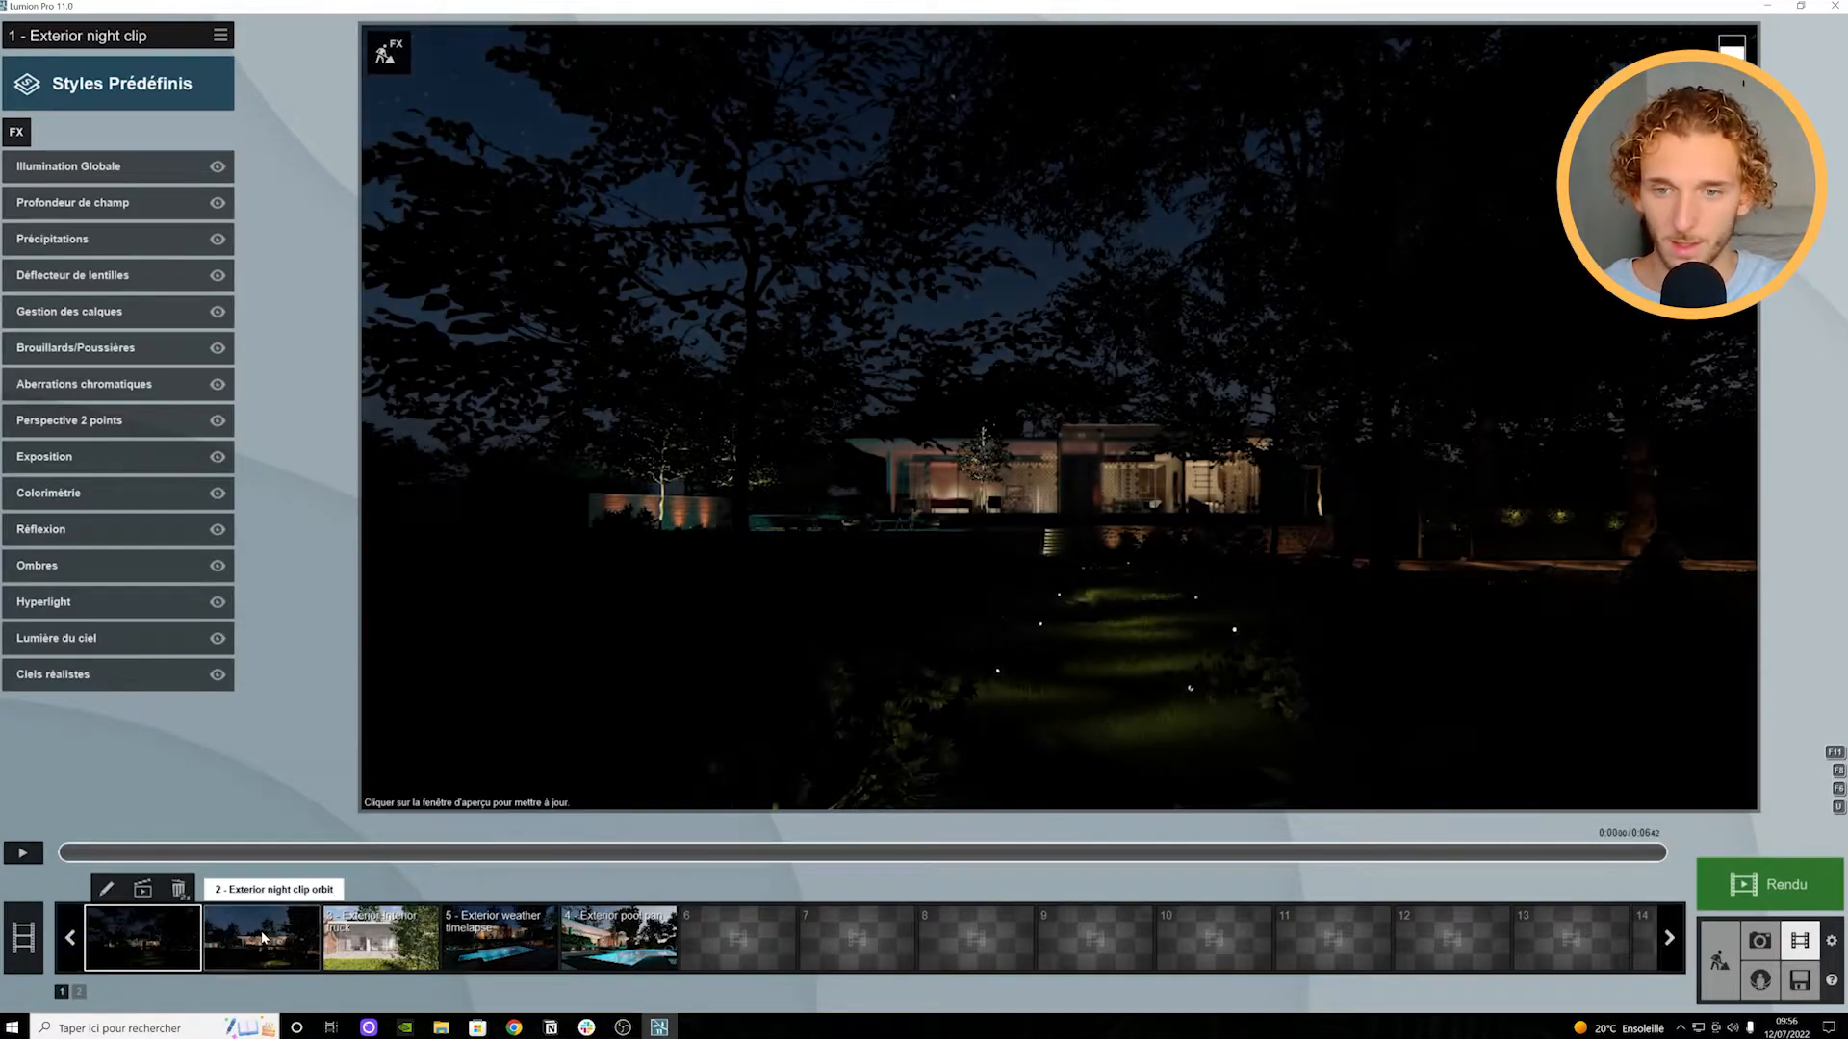
Step: Review the "3 - Exterior Interior truck" and "4 - Exterior pool pan" clips in the scene's movie
{"action": "left_click", "coordinate": [380, 938]}
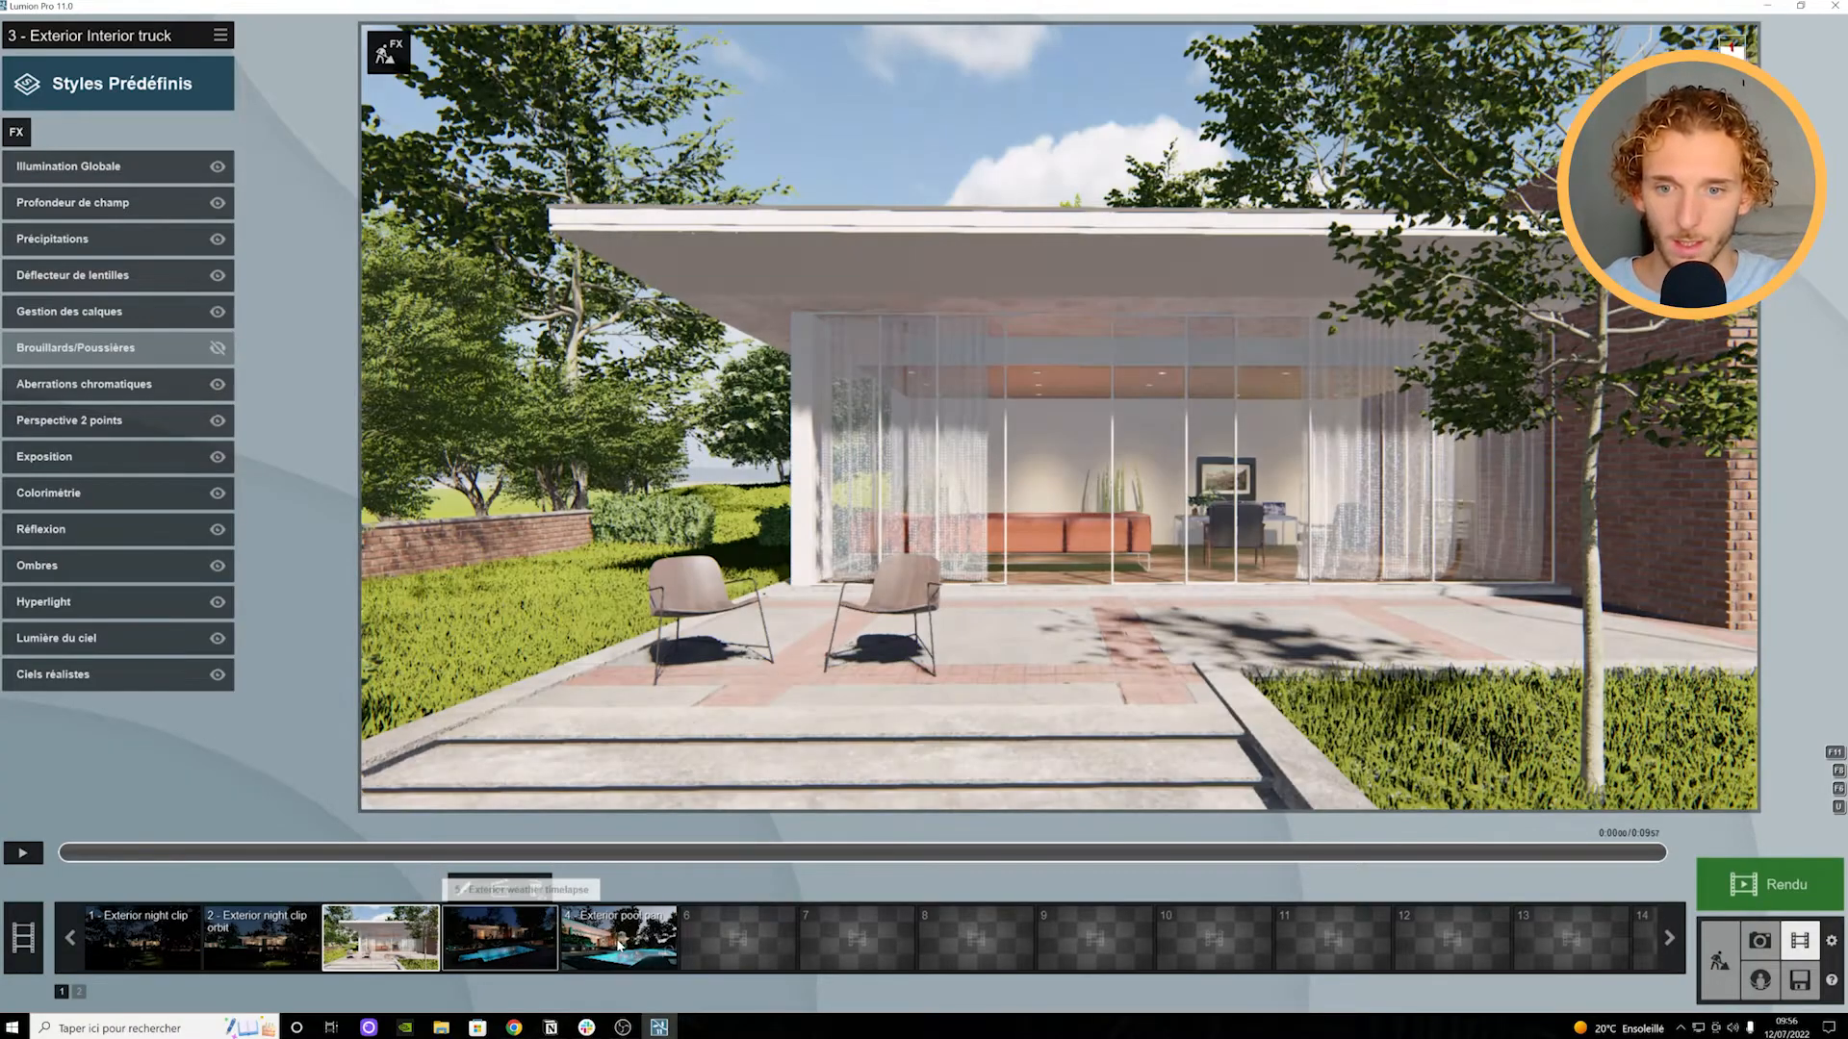
{"action": "left_click", "coordinate": [619, 946]}
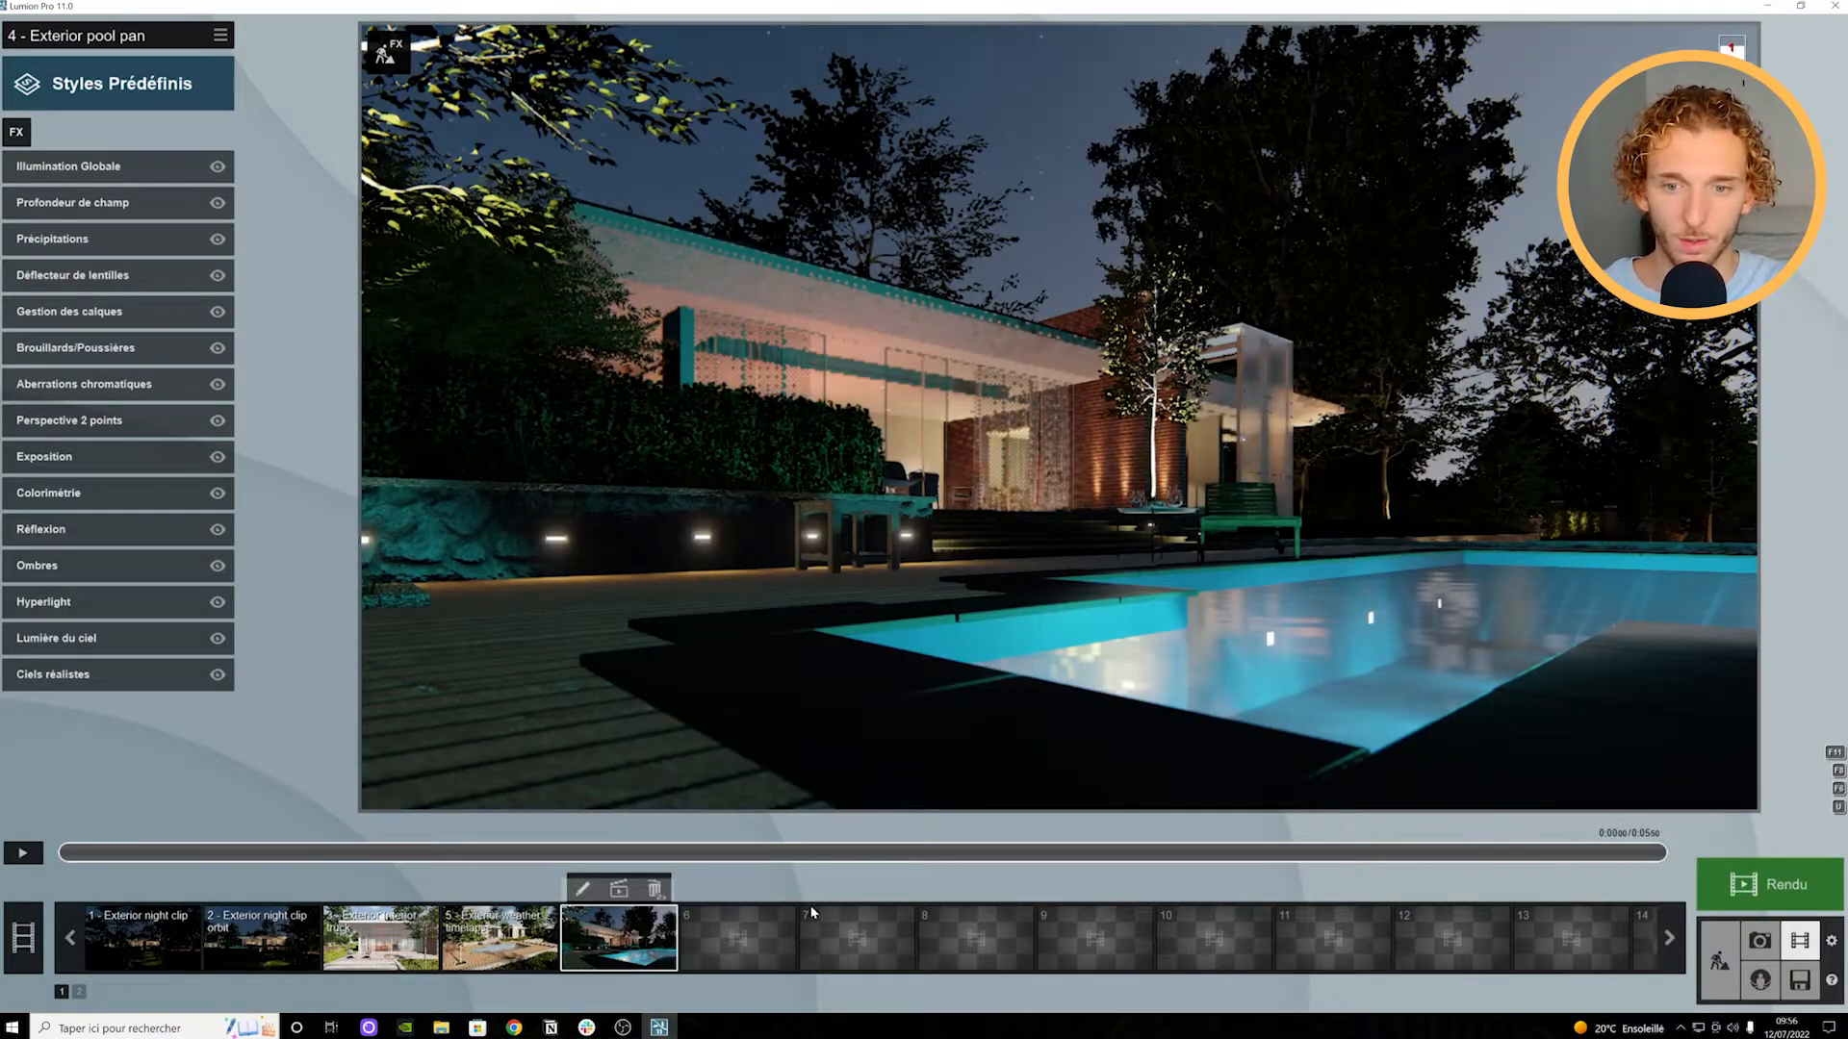
Step: Record a clip in empty movie slot 6 with two viewpoints: the pool terrace and a close-up of the curtains and brick wall
{"action": "left_click", "coordinate": [811, 913]}
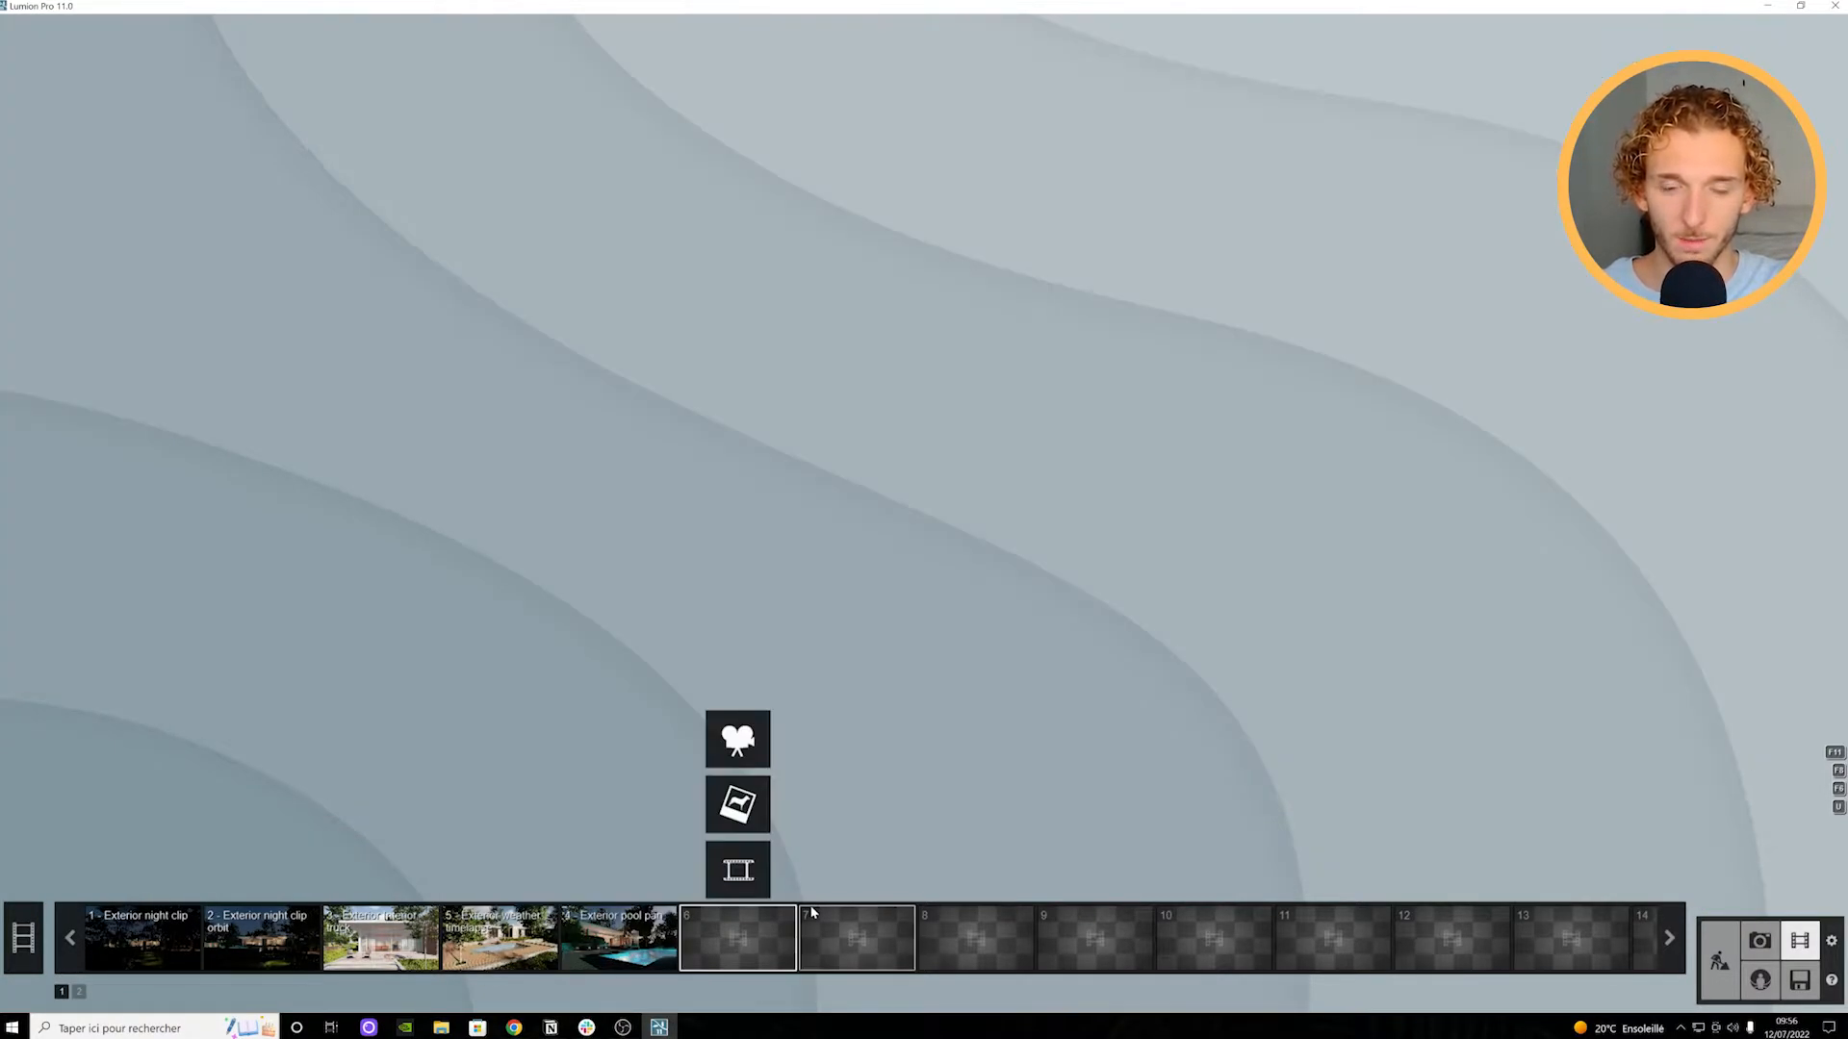
{"action": "left_click", "coordinate": [751, 767]}
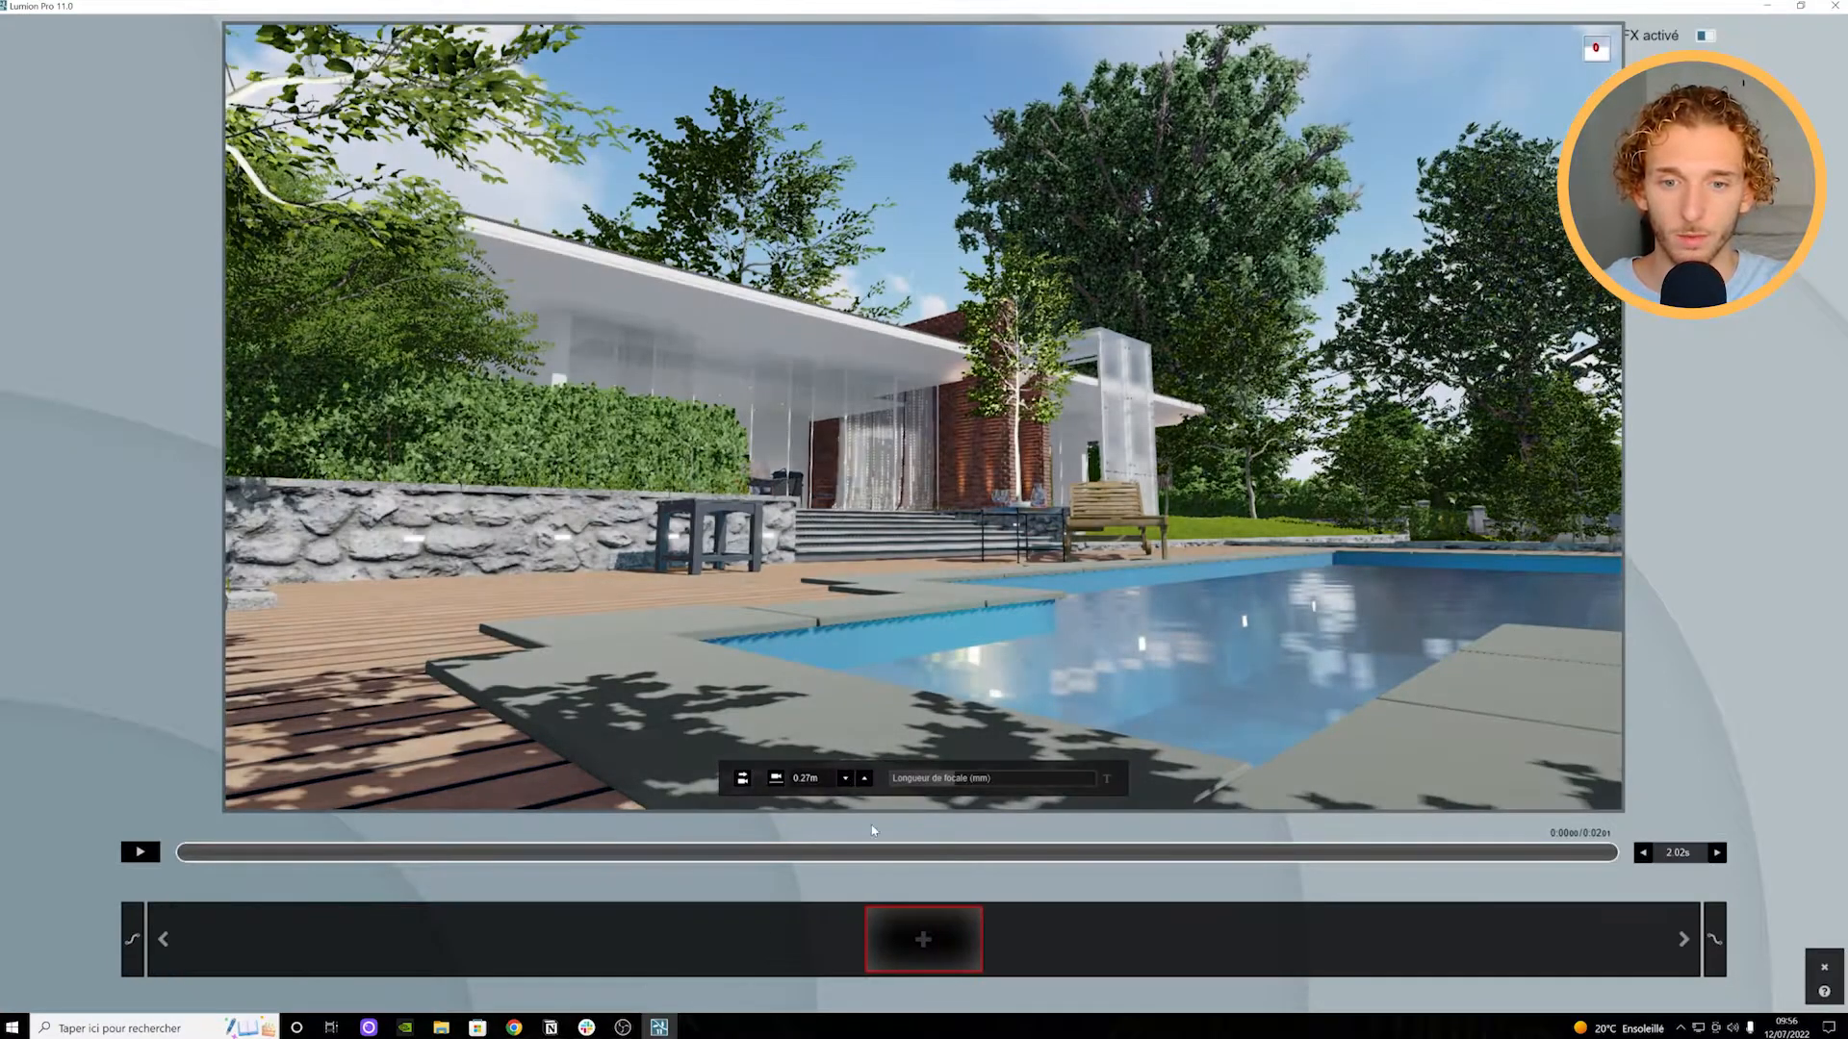
{"action": "left_click", "coordinate": [915, 945]}
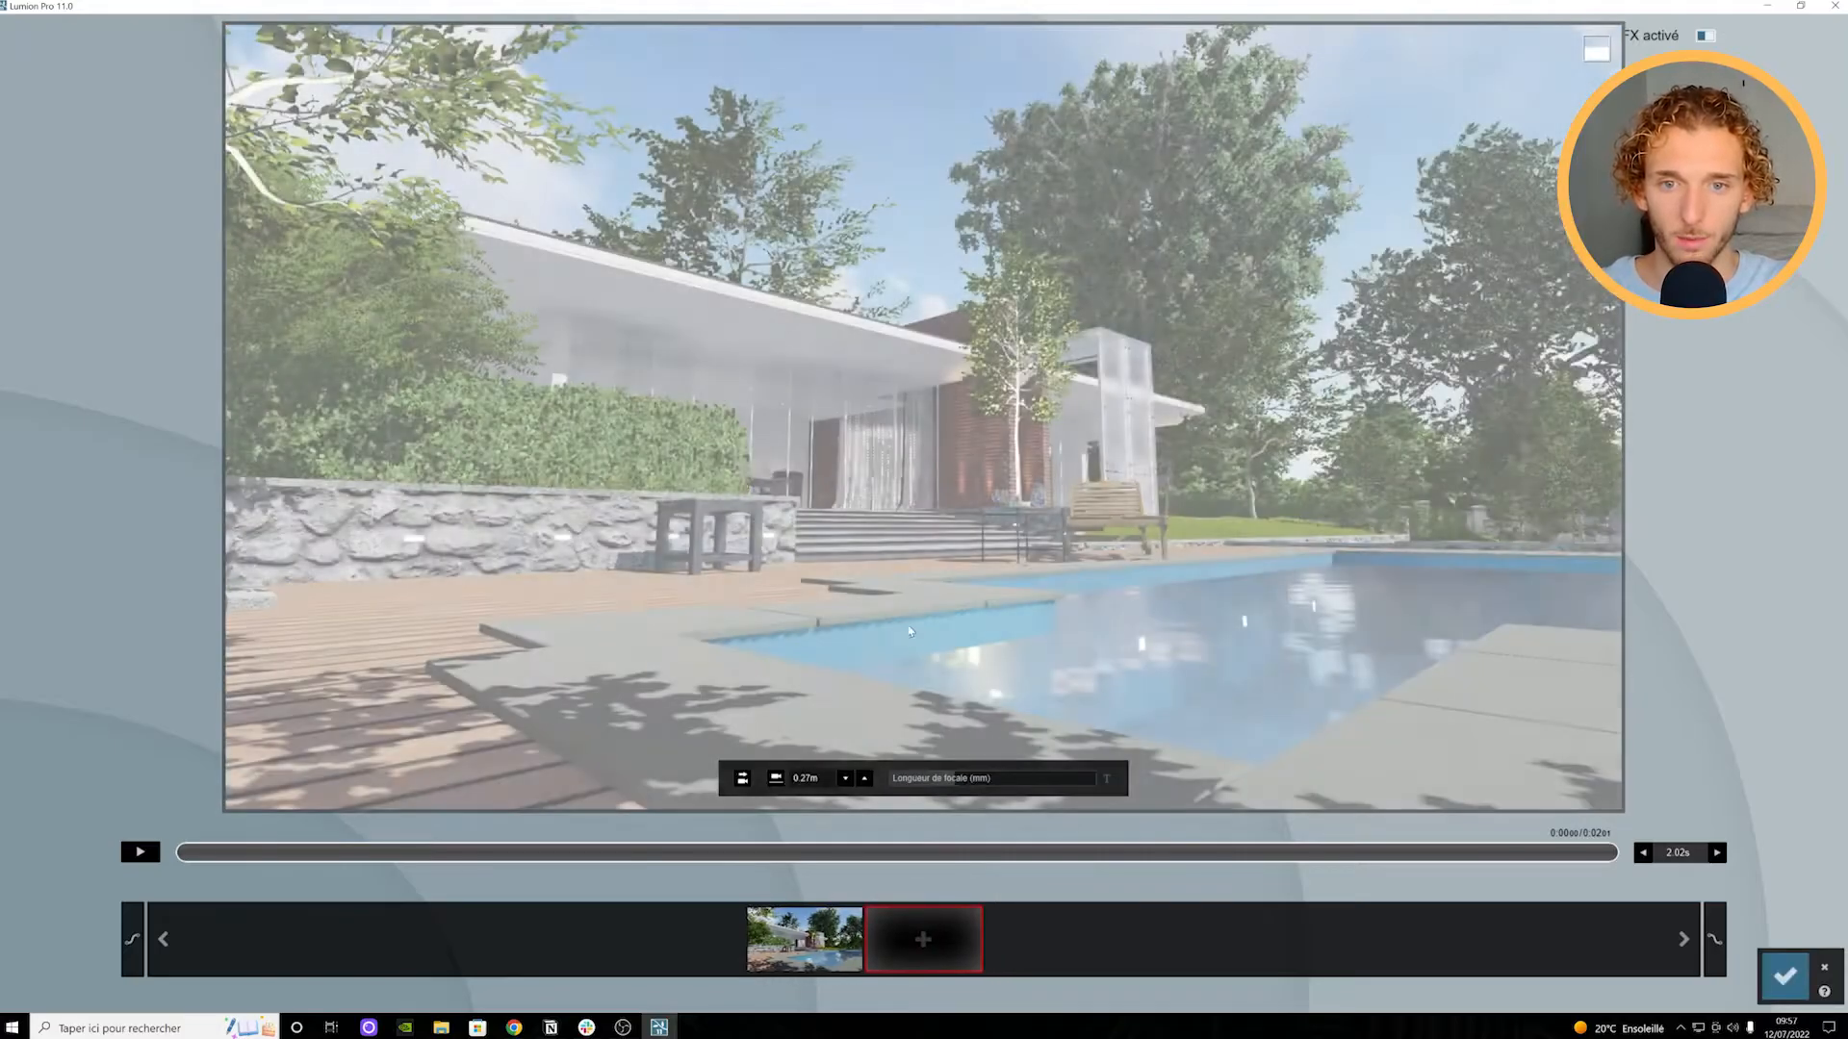
{"action": "scroll", "coordinate": [902, 601], "scroll_direction": "up", "scroll_amount": 3}
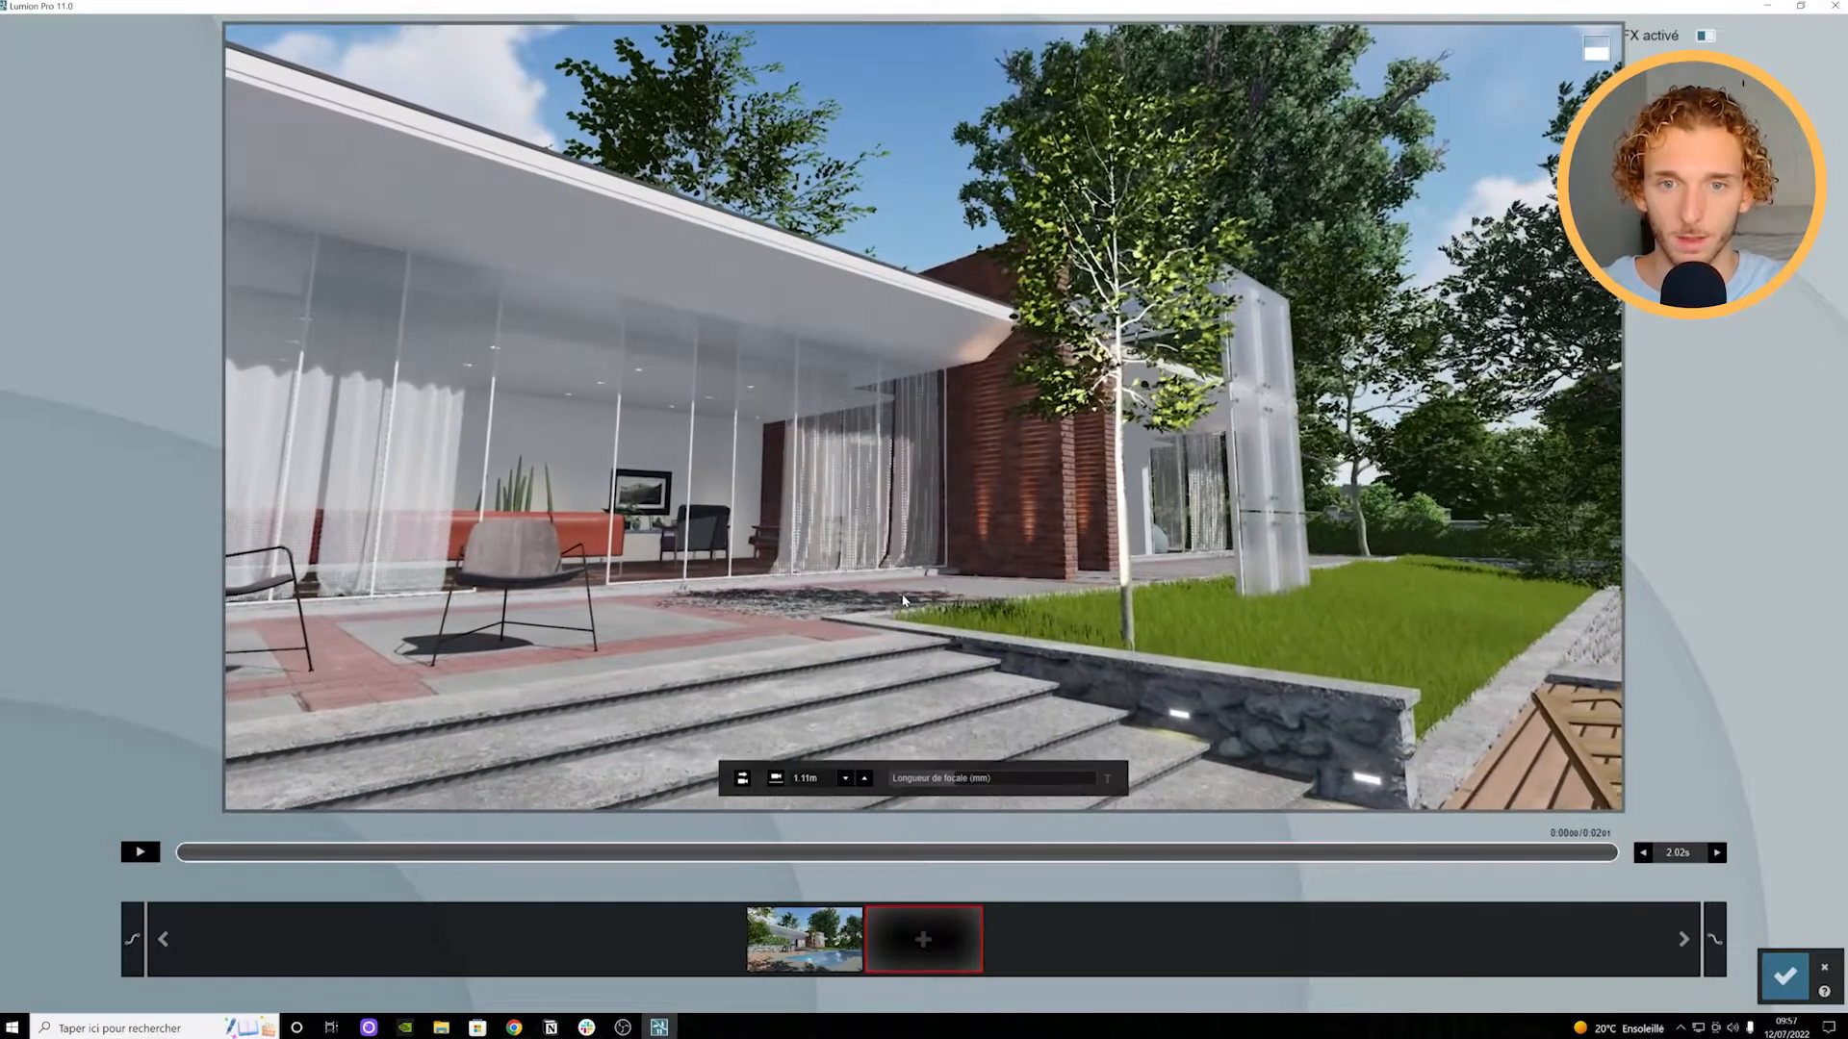
{"action": "scroll", "coordinate": [902, 602], "scroll_direction": "up", "scroll_amount": 2}
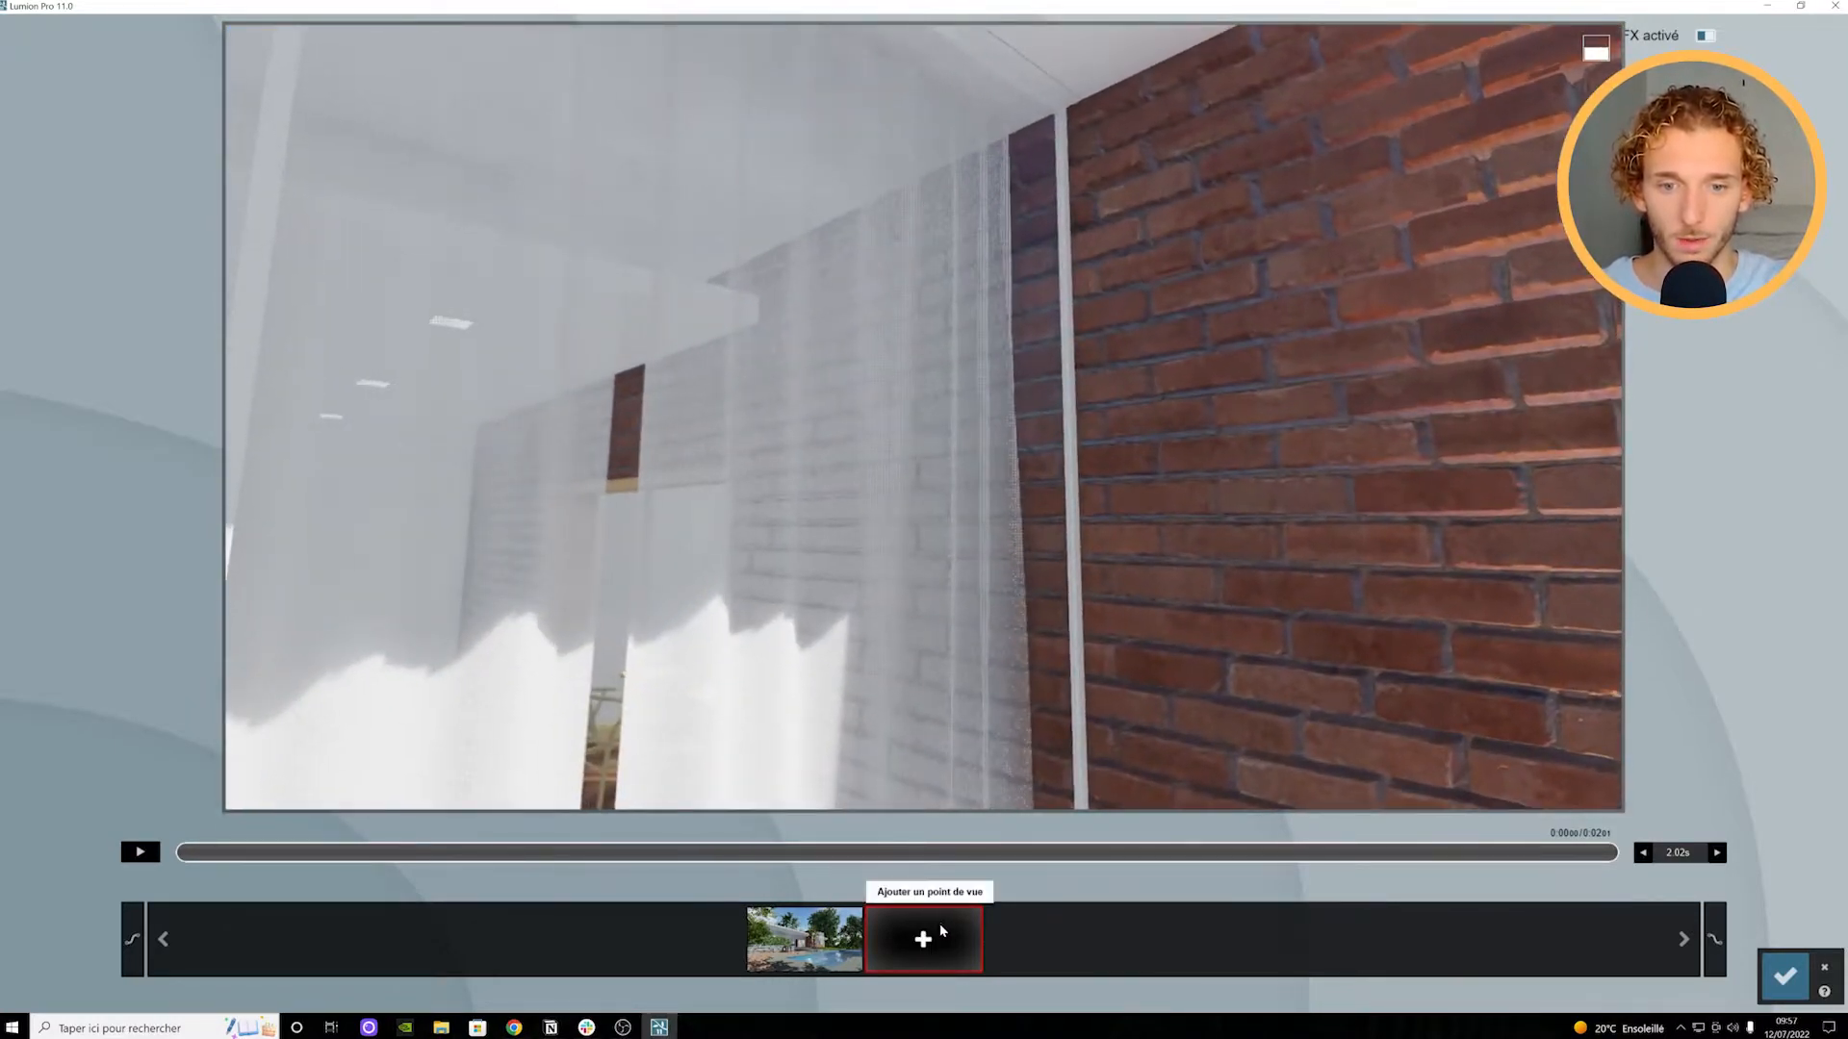
{"action": "left_click", "coordinate": [939, 922]}
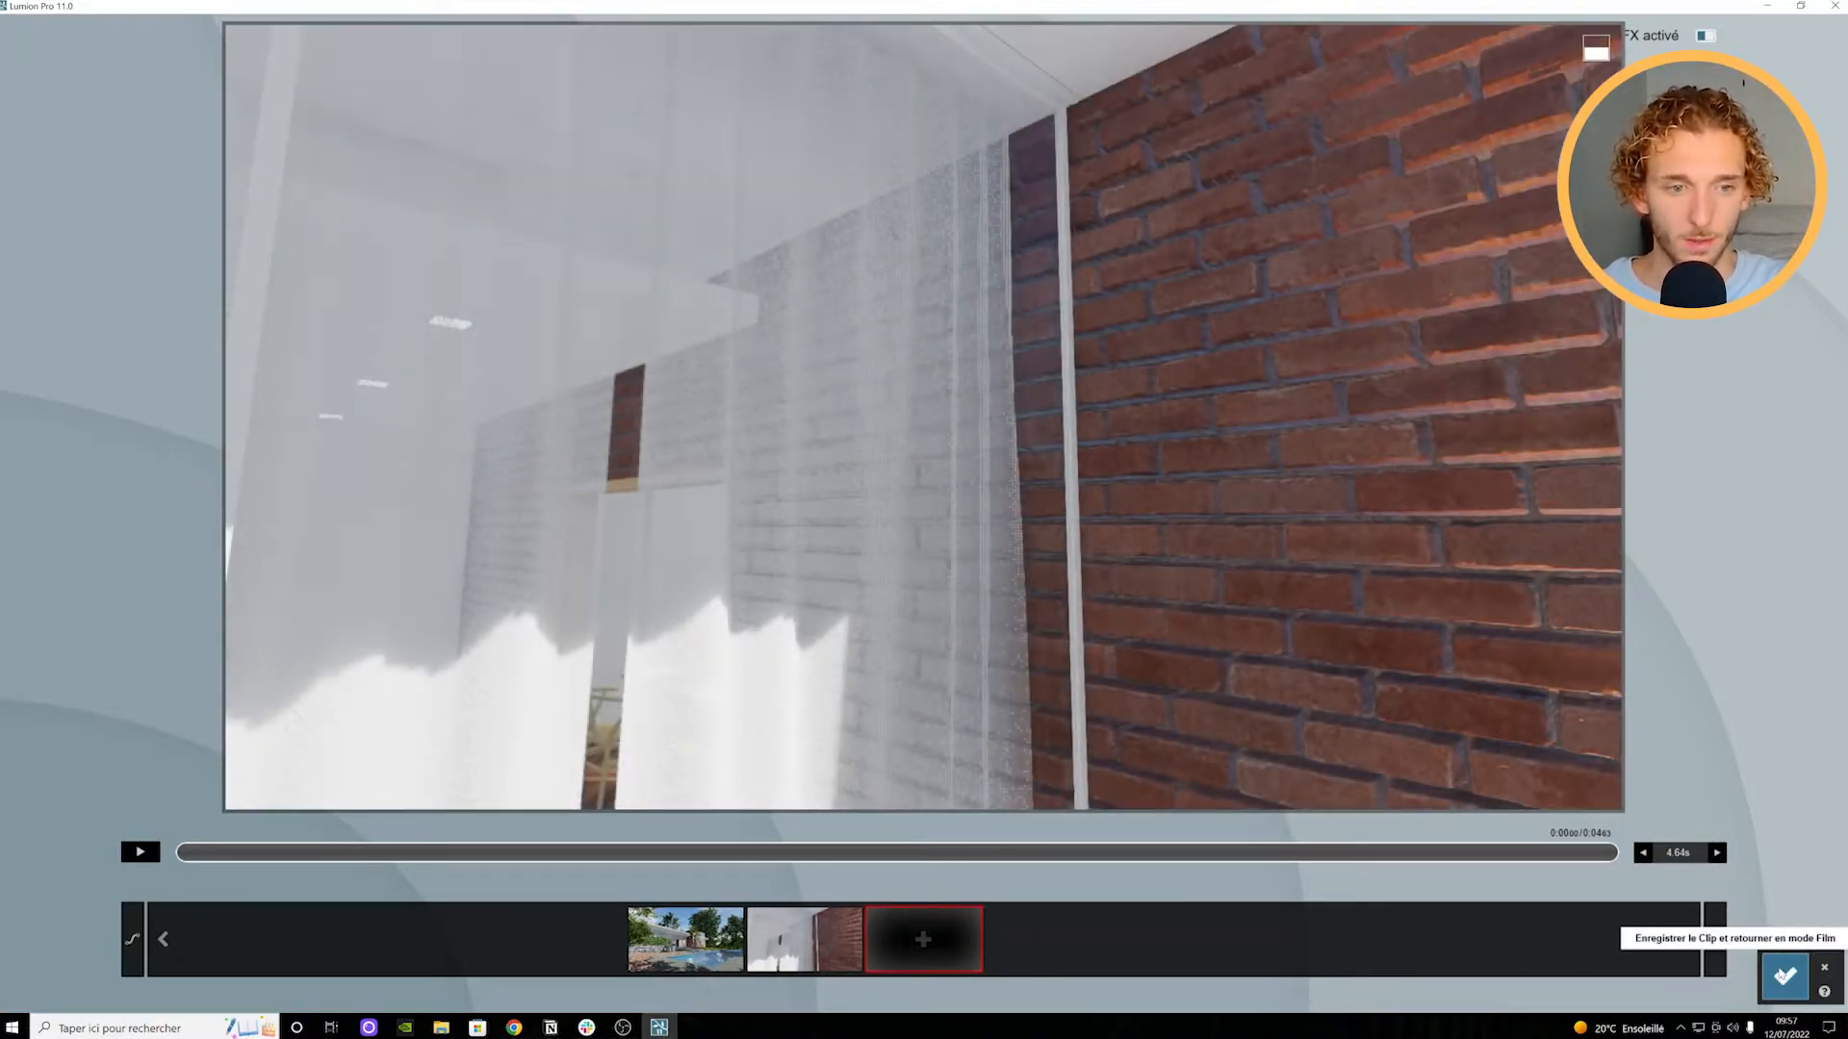
Step: Scrub through the recorded camera path, save the clip to the movie, and play it back about halfway
{"action": "left_click_drag", "start_coordinate": [1467, 856], "coordinate": [124, 866]}
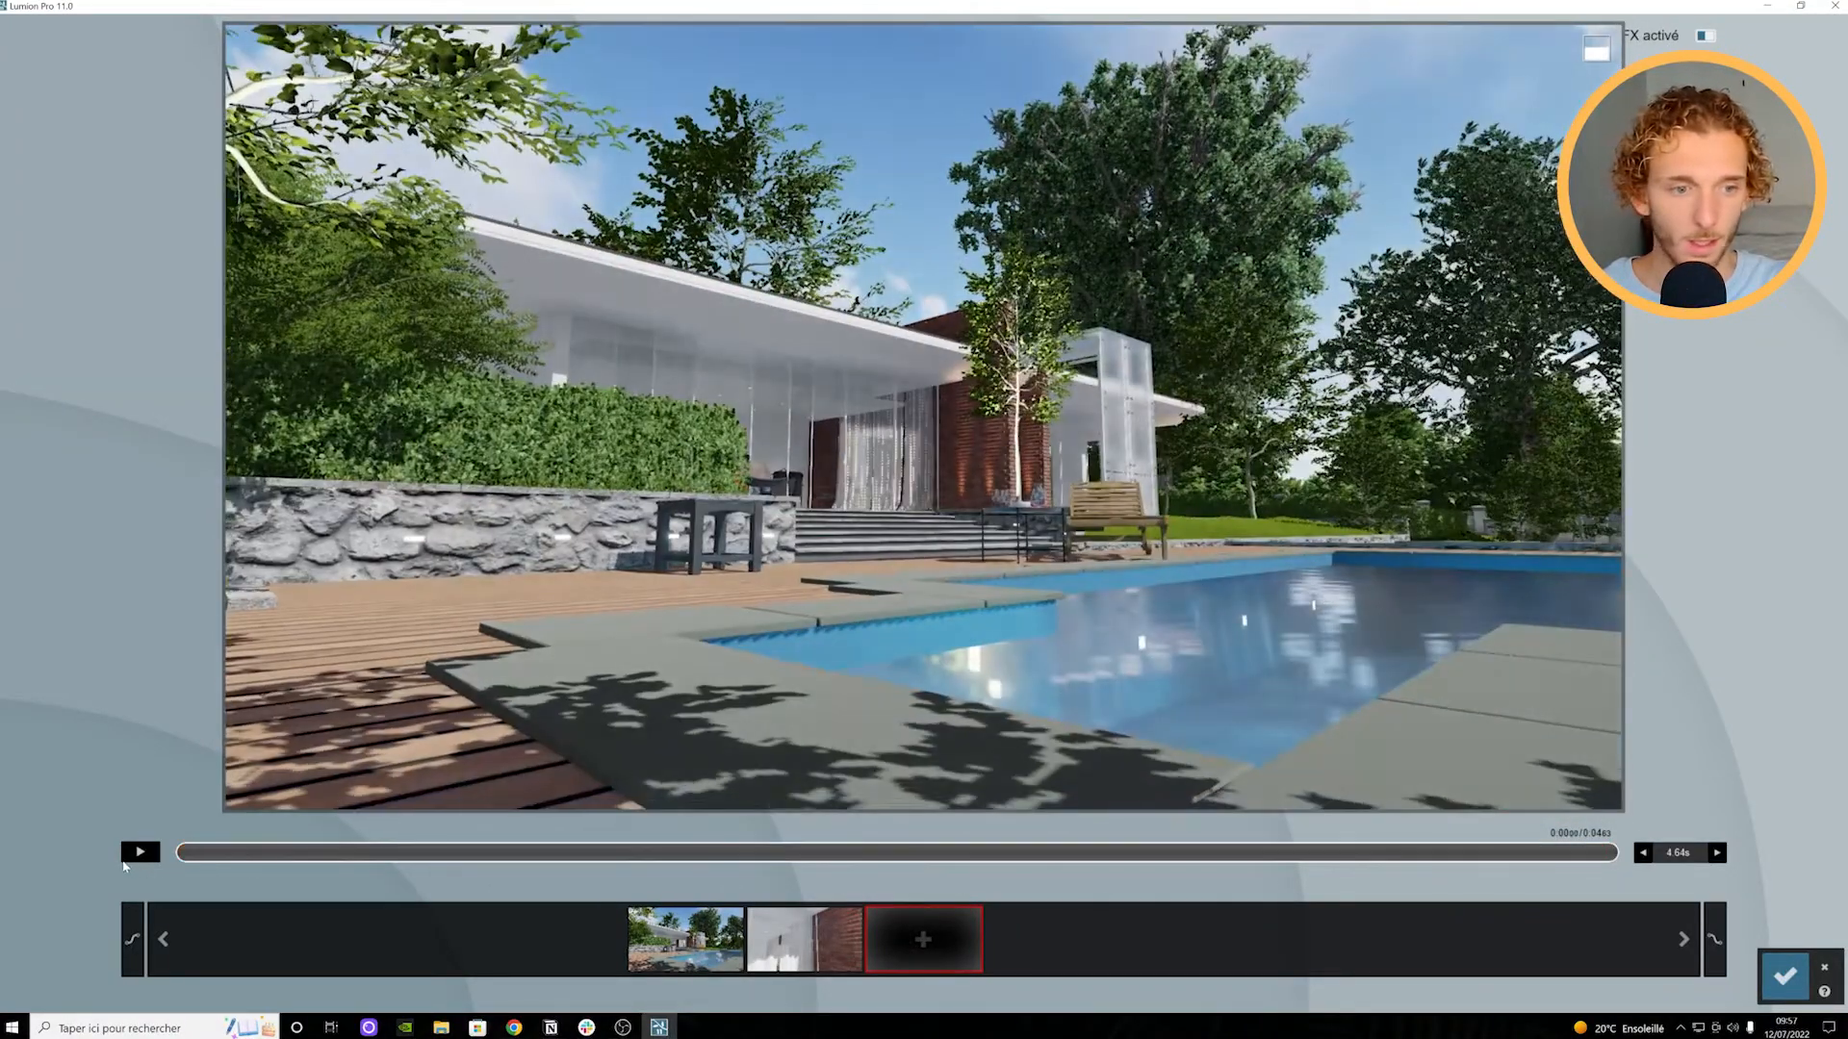
{"action": "left_click", "coordinate": [1792, 962]}
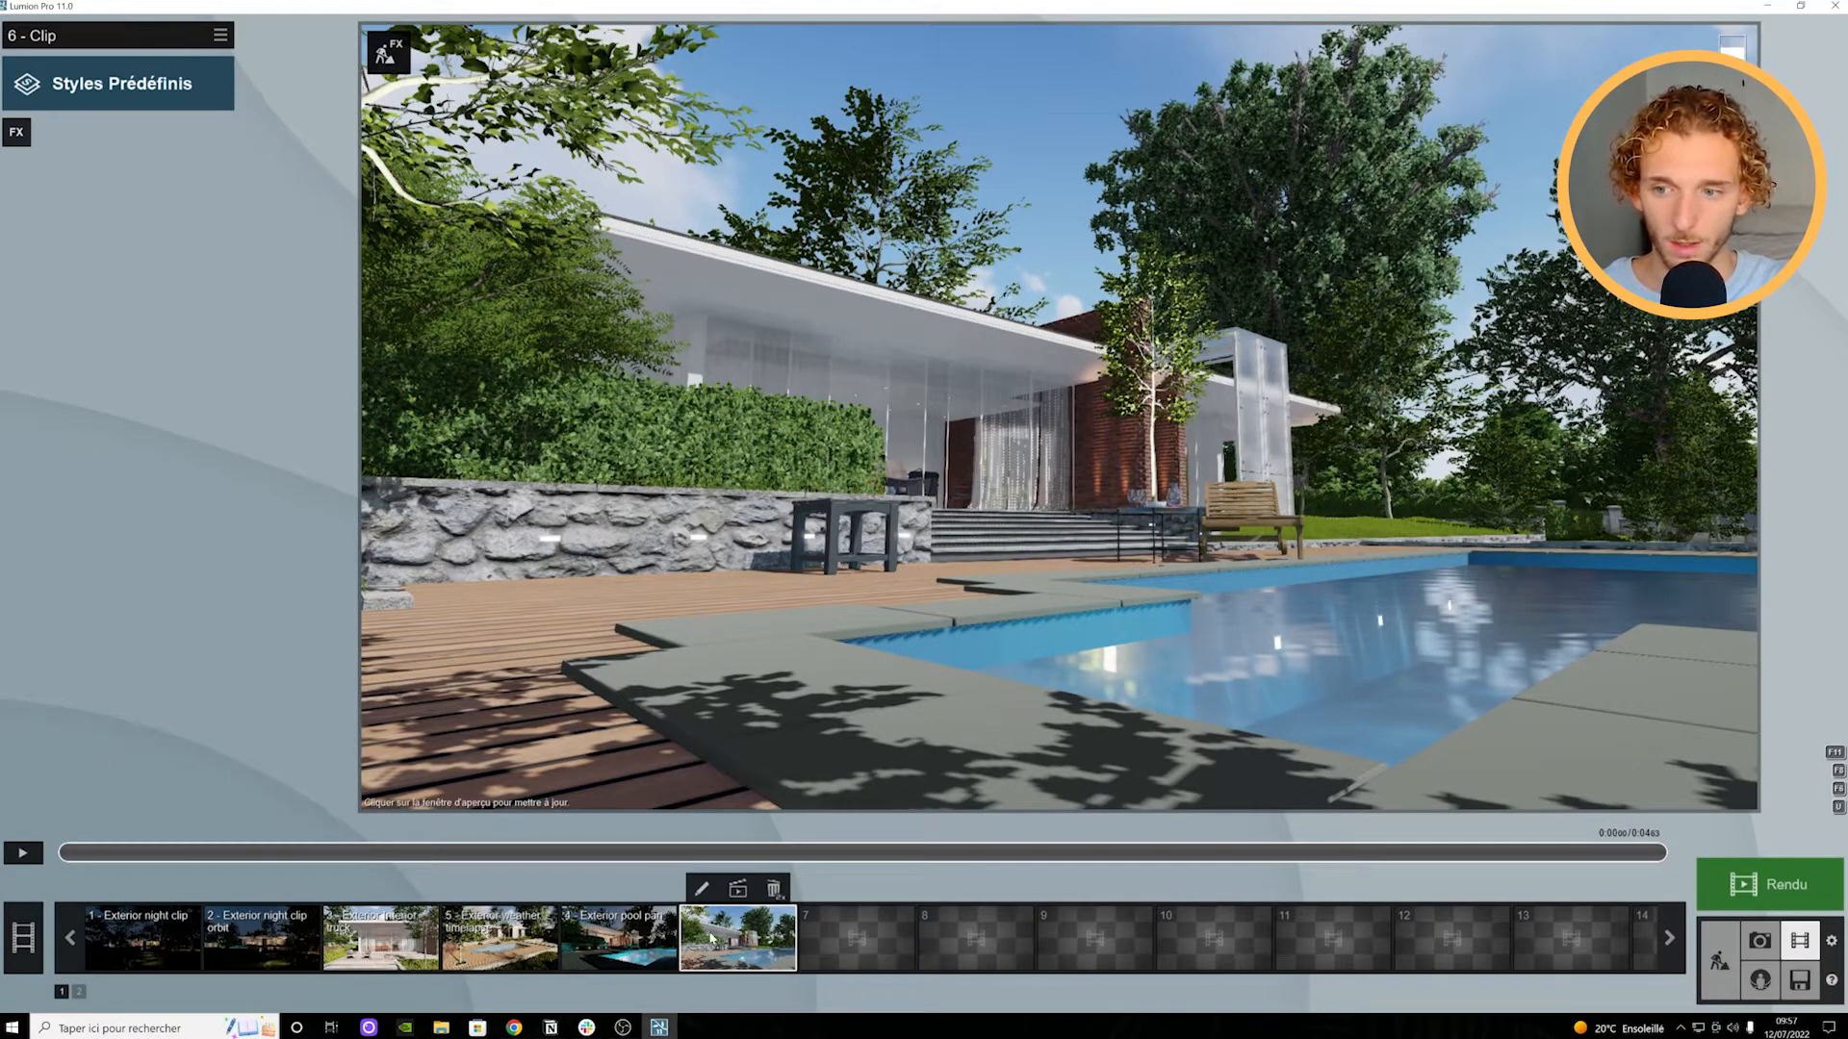
{"action": "left_click", "coordinate": [24, 853]}
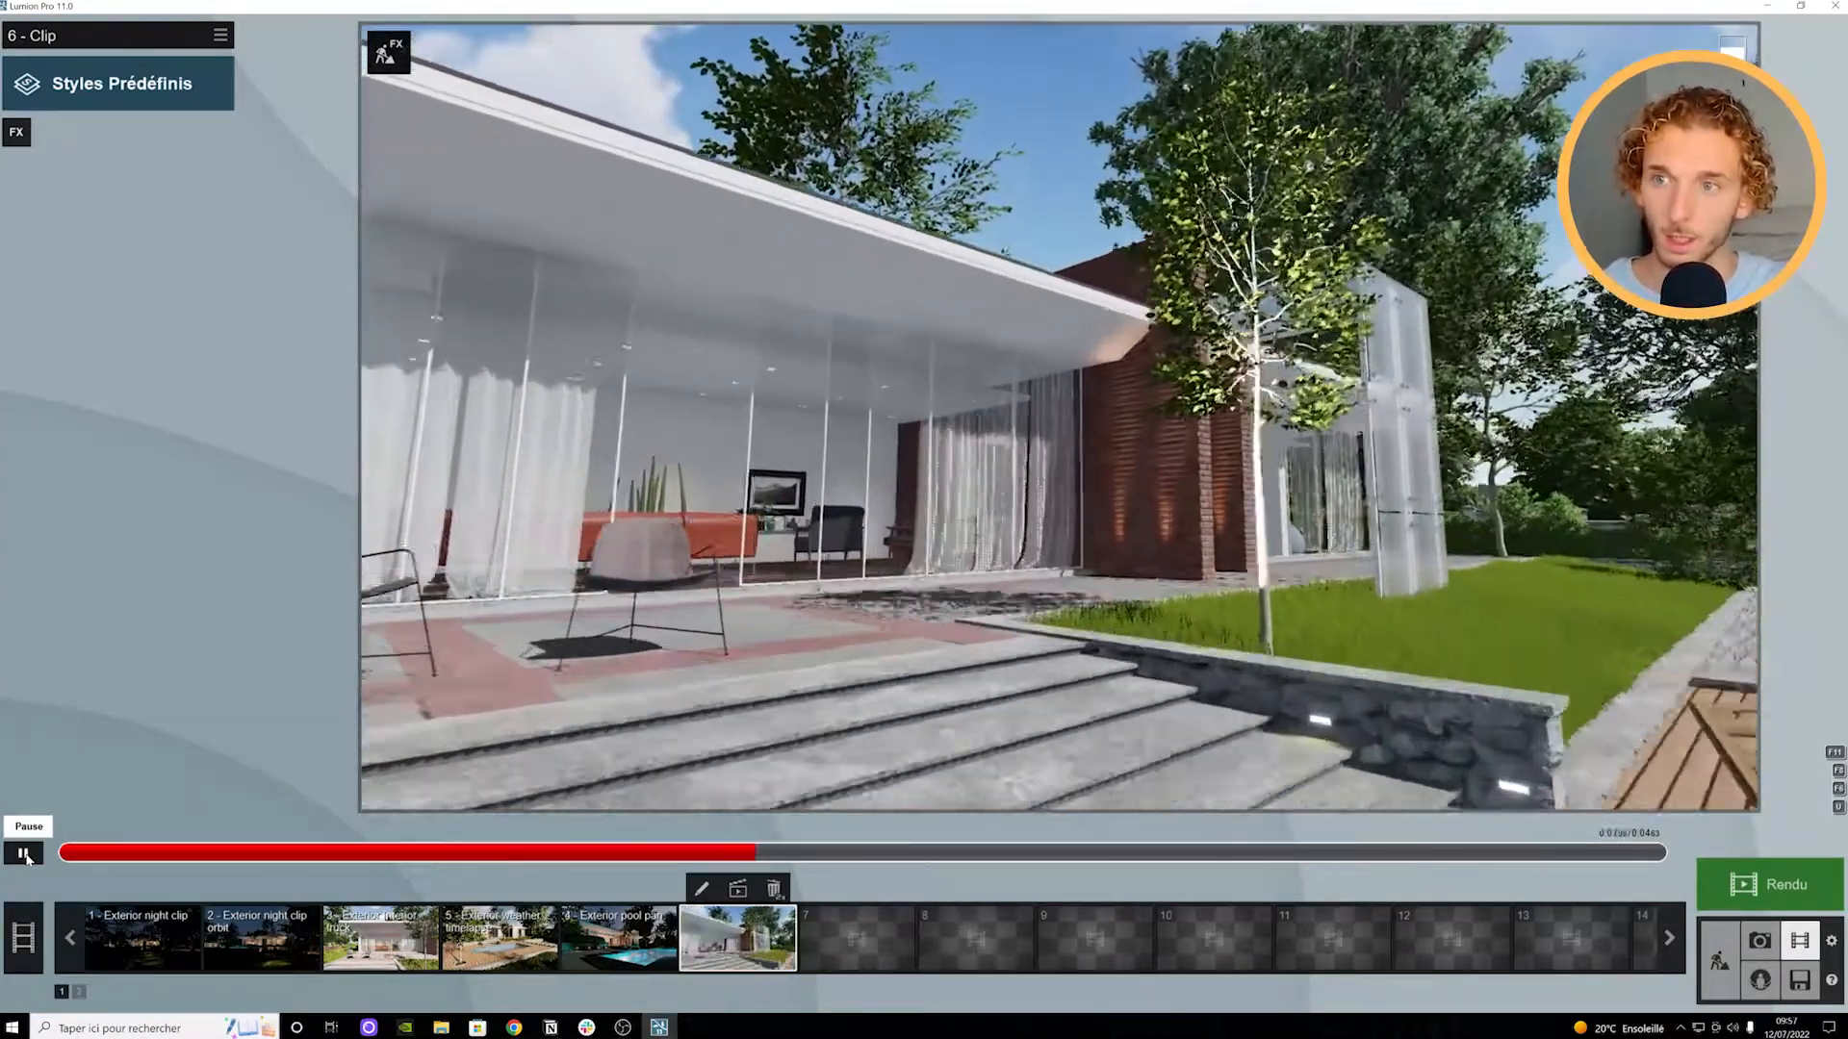
{"action": "left_click", "coordinate": [24, 854]}
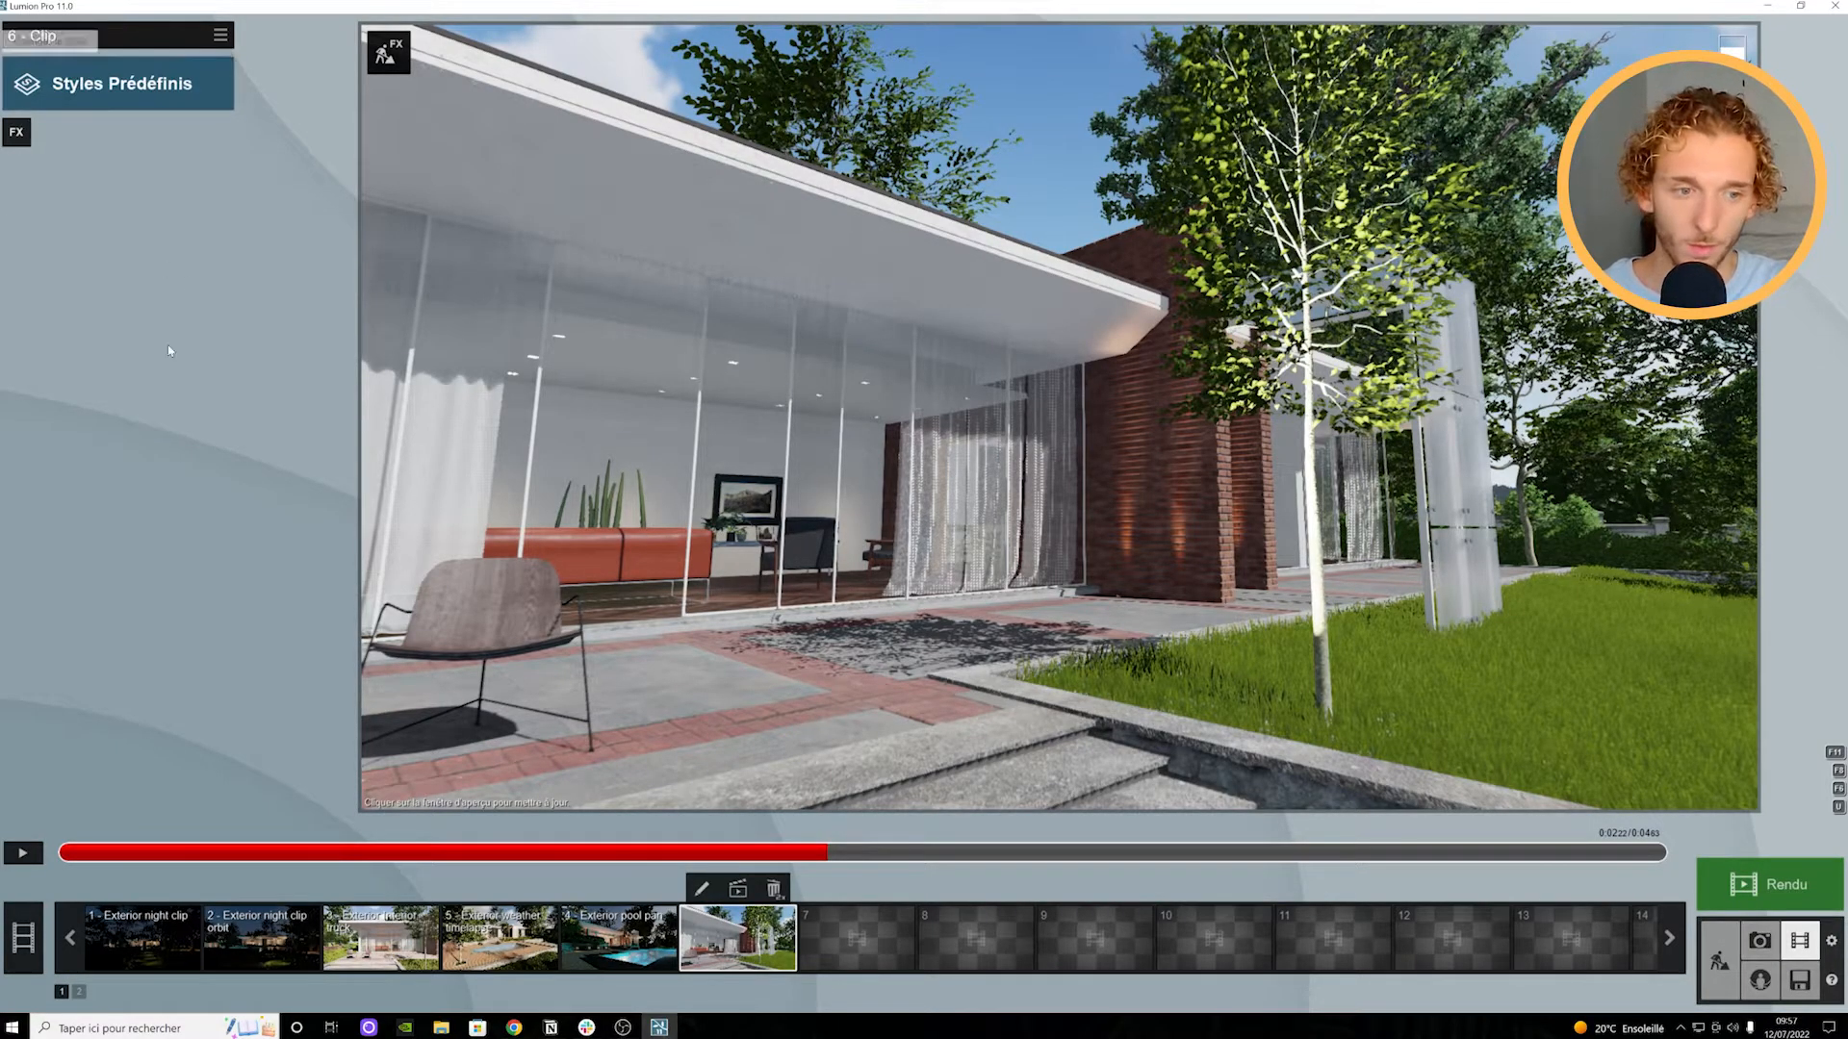
Step: Compare the photo and movie modes, and look over the predefined styles available for the new clip
{"action": "left_click", "coordinate": [674, 435]}
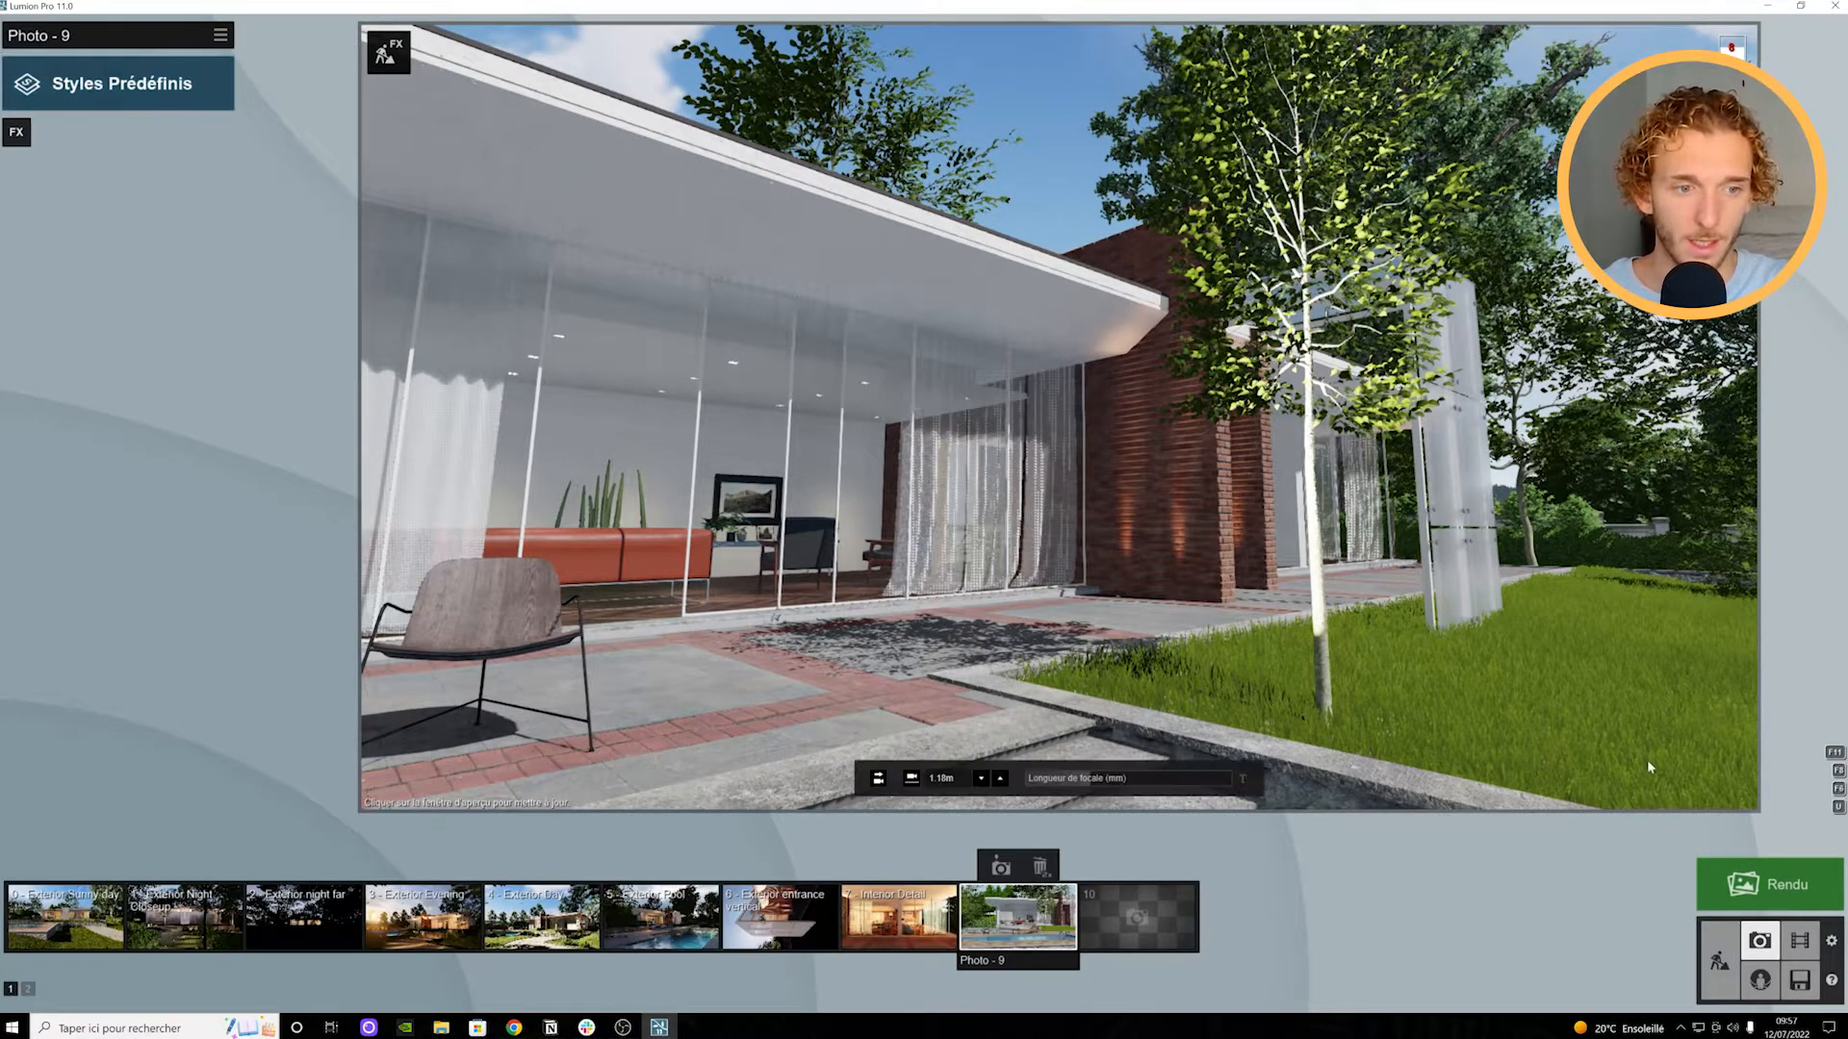
{"action": "left_click", "coordinate": [1800, 942]}
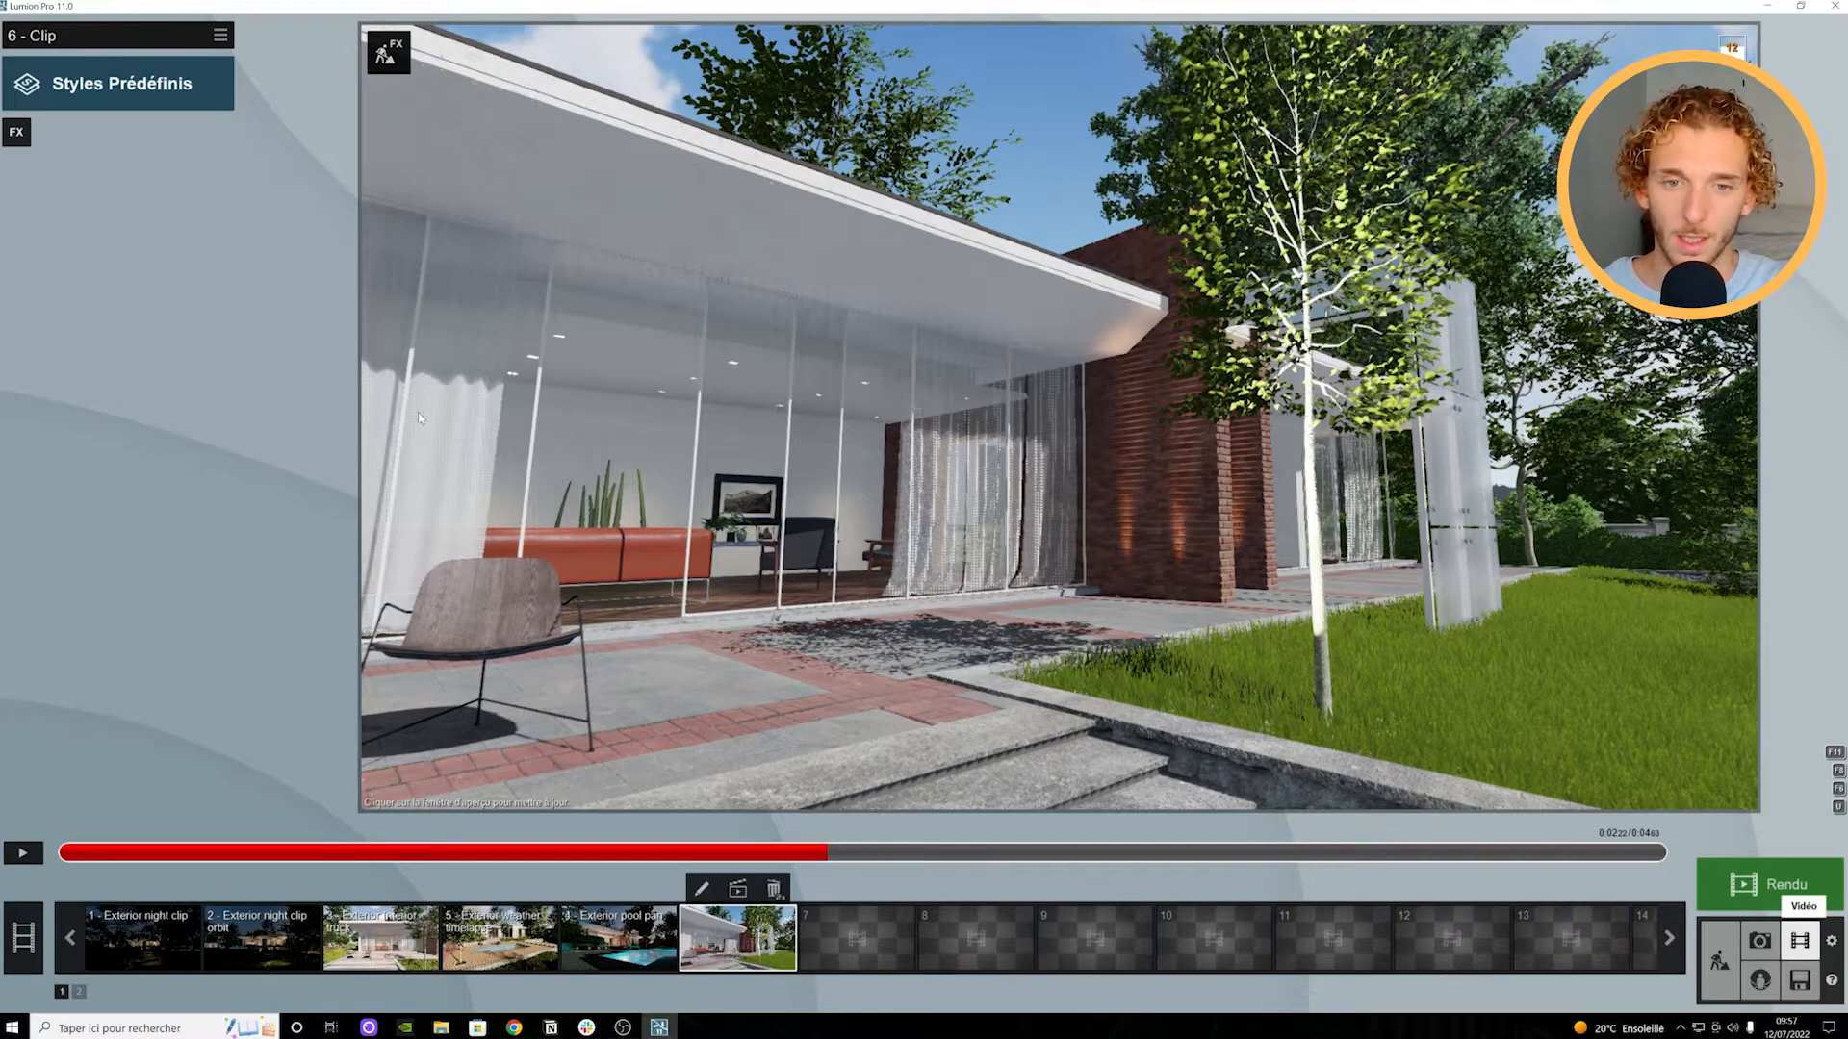
{"action": "left_click", "coordinate": [117, 83]}
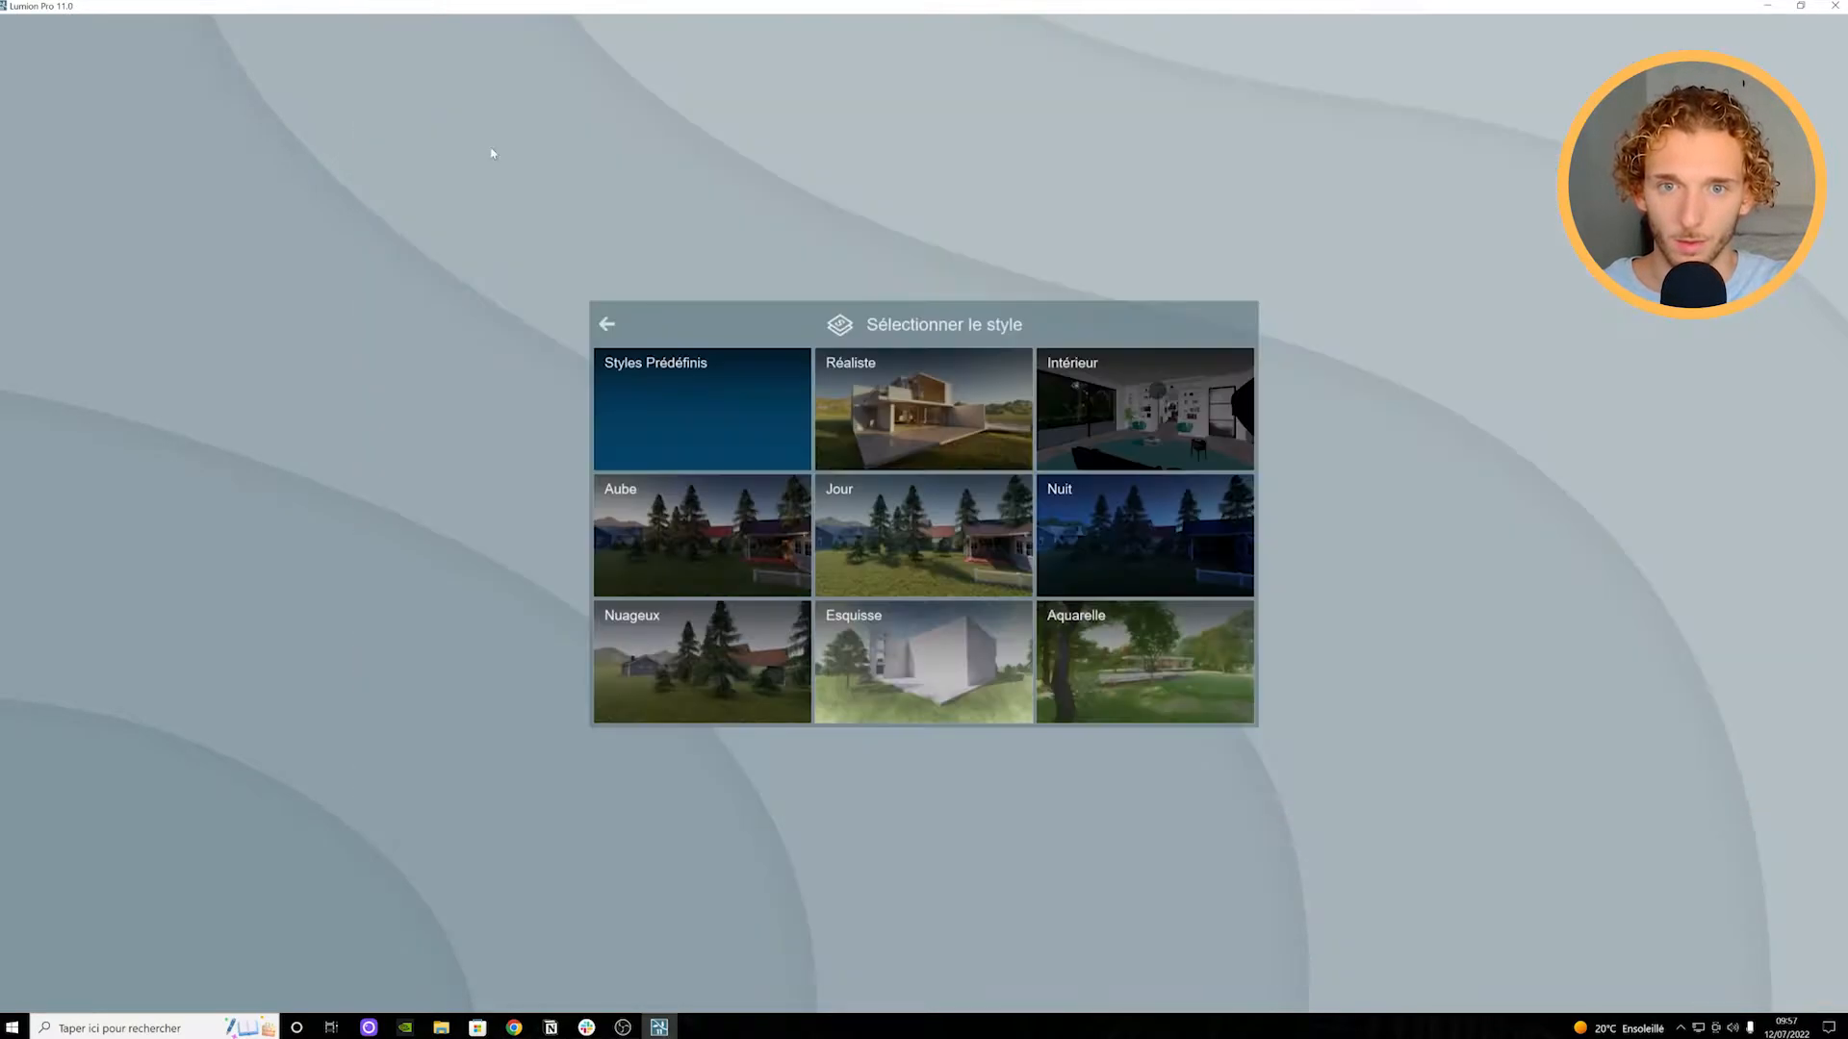
{"action": "left_click", "coordinate": [634, 332]}
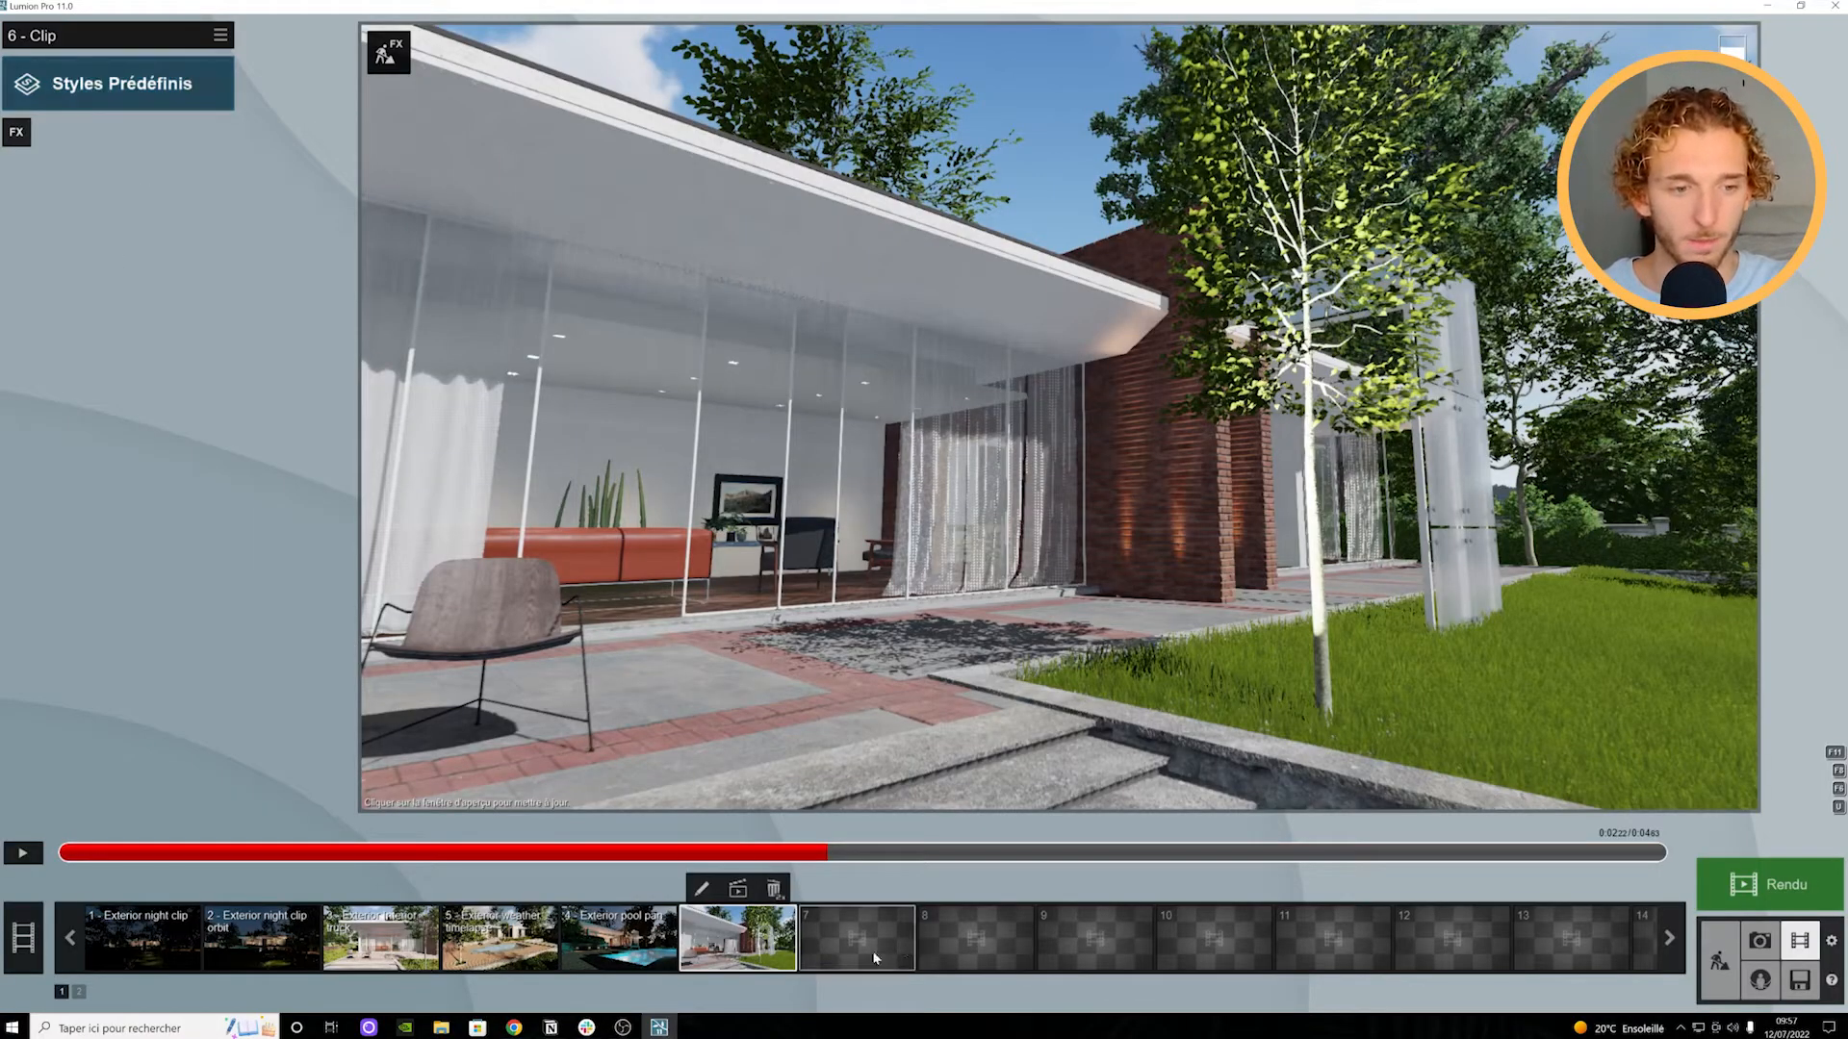
Step: Examine the "Deck Panorama" view in 360 panorama mode
{"action": "left_click", "coordinate": [1796, 991]}
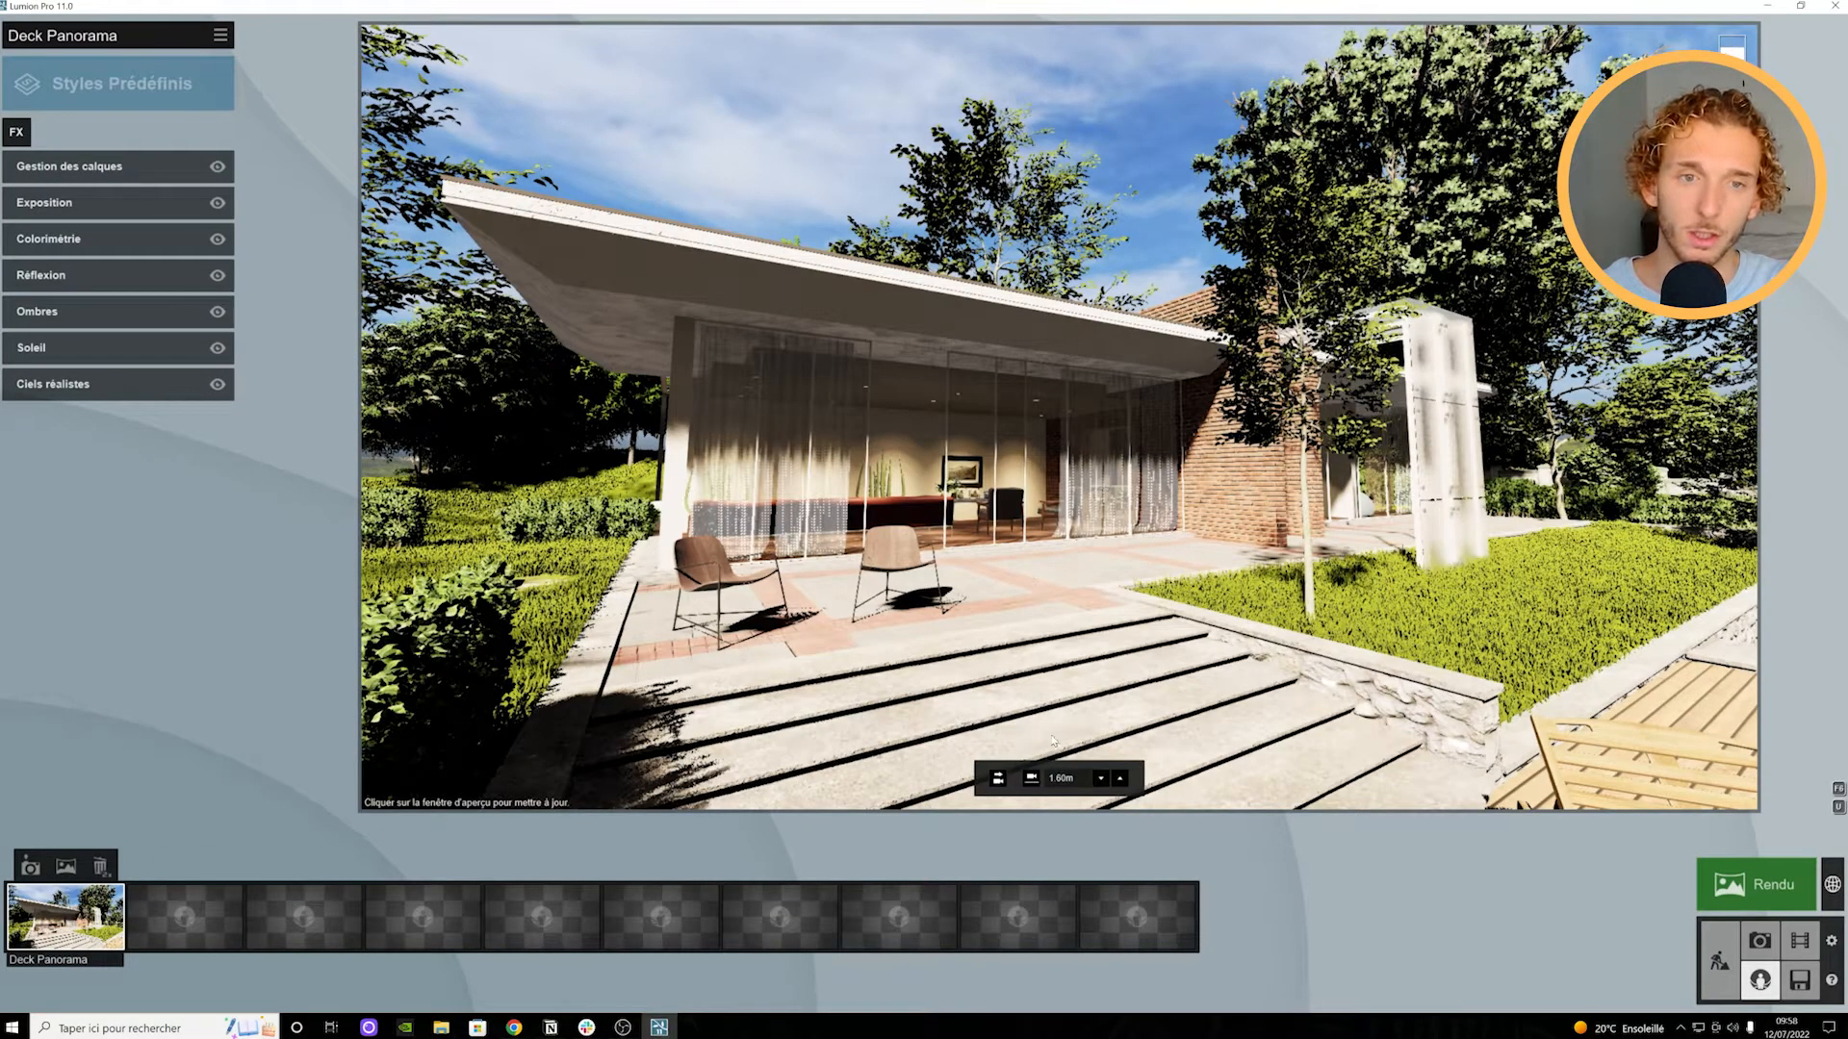
{"action": "left_click", "coordinate": [884, 541]}
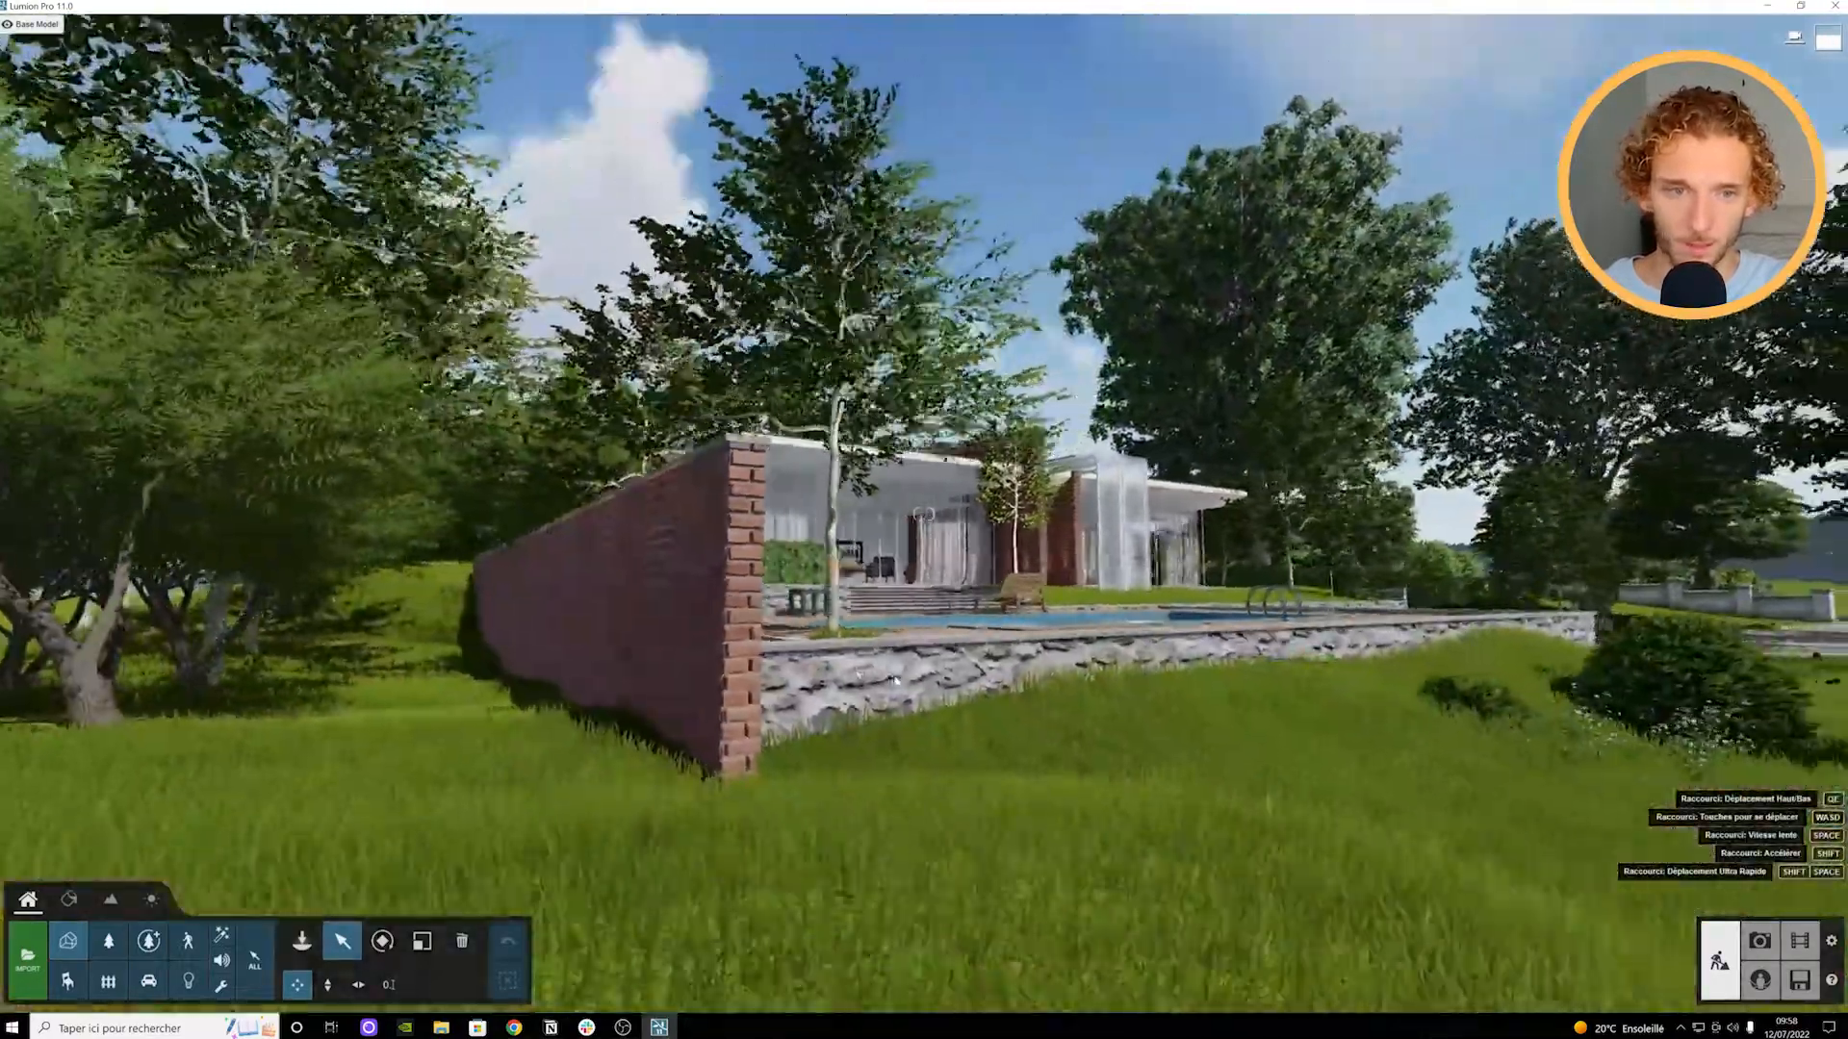
Step: In build mode, fly the camera from the lawn beside the brick wall to above the pool, facing the house
{"action": "key", "text": "d"}
{"action": "key", "text": "w"}
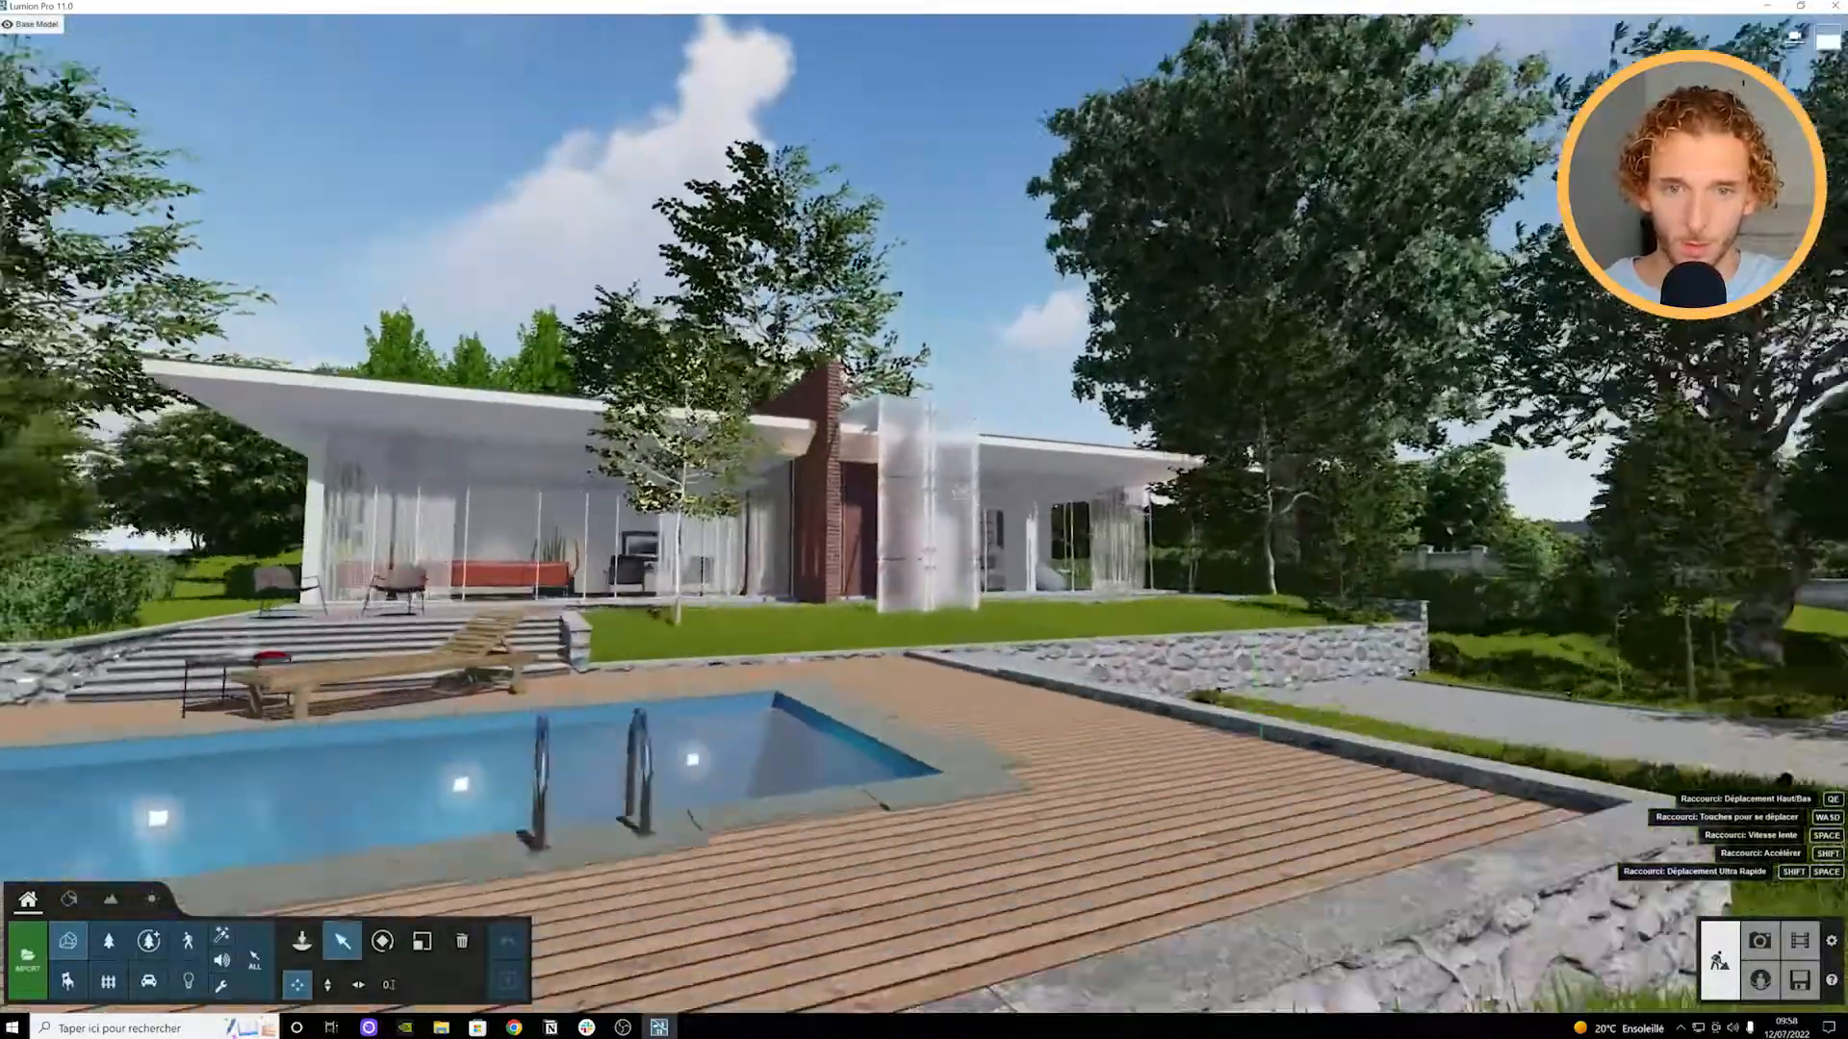
{"action": "key", "text": "w"}
{"action": "key", "text": "q"}
{"action": "key", "text": "s"}
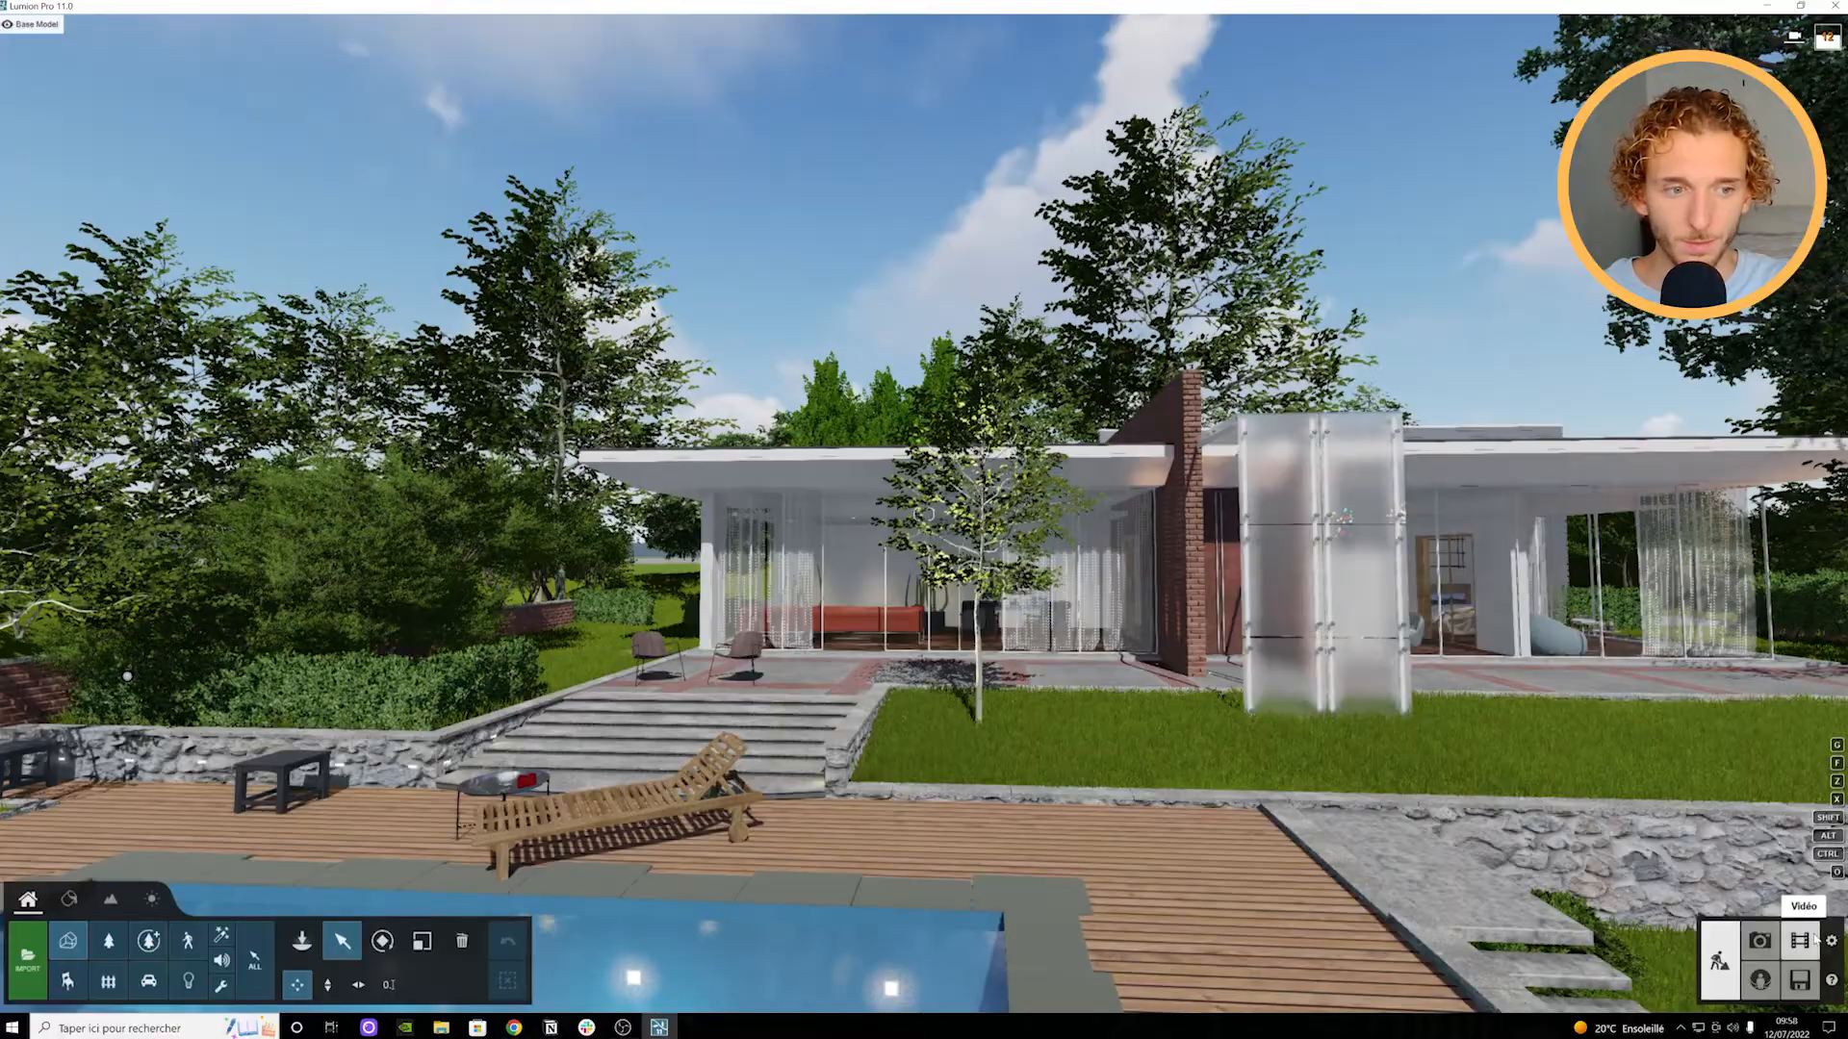
{"action": "key", "text": "a"}
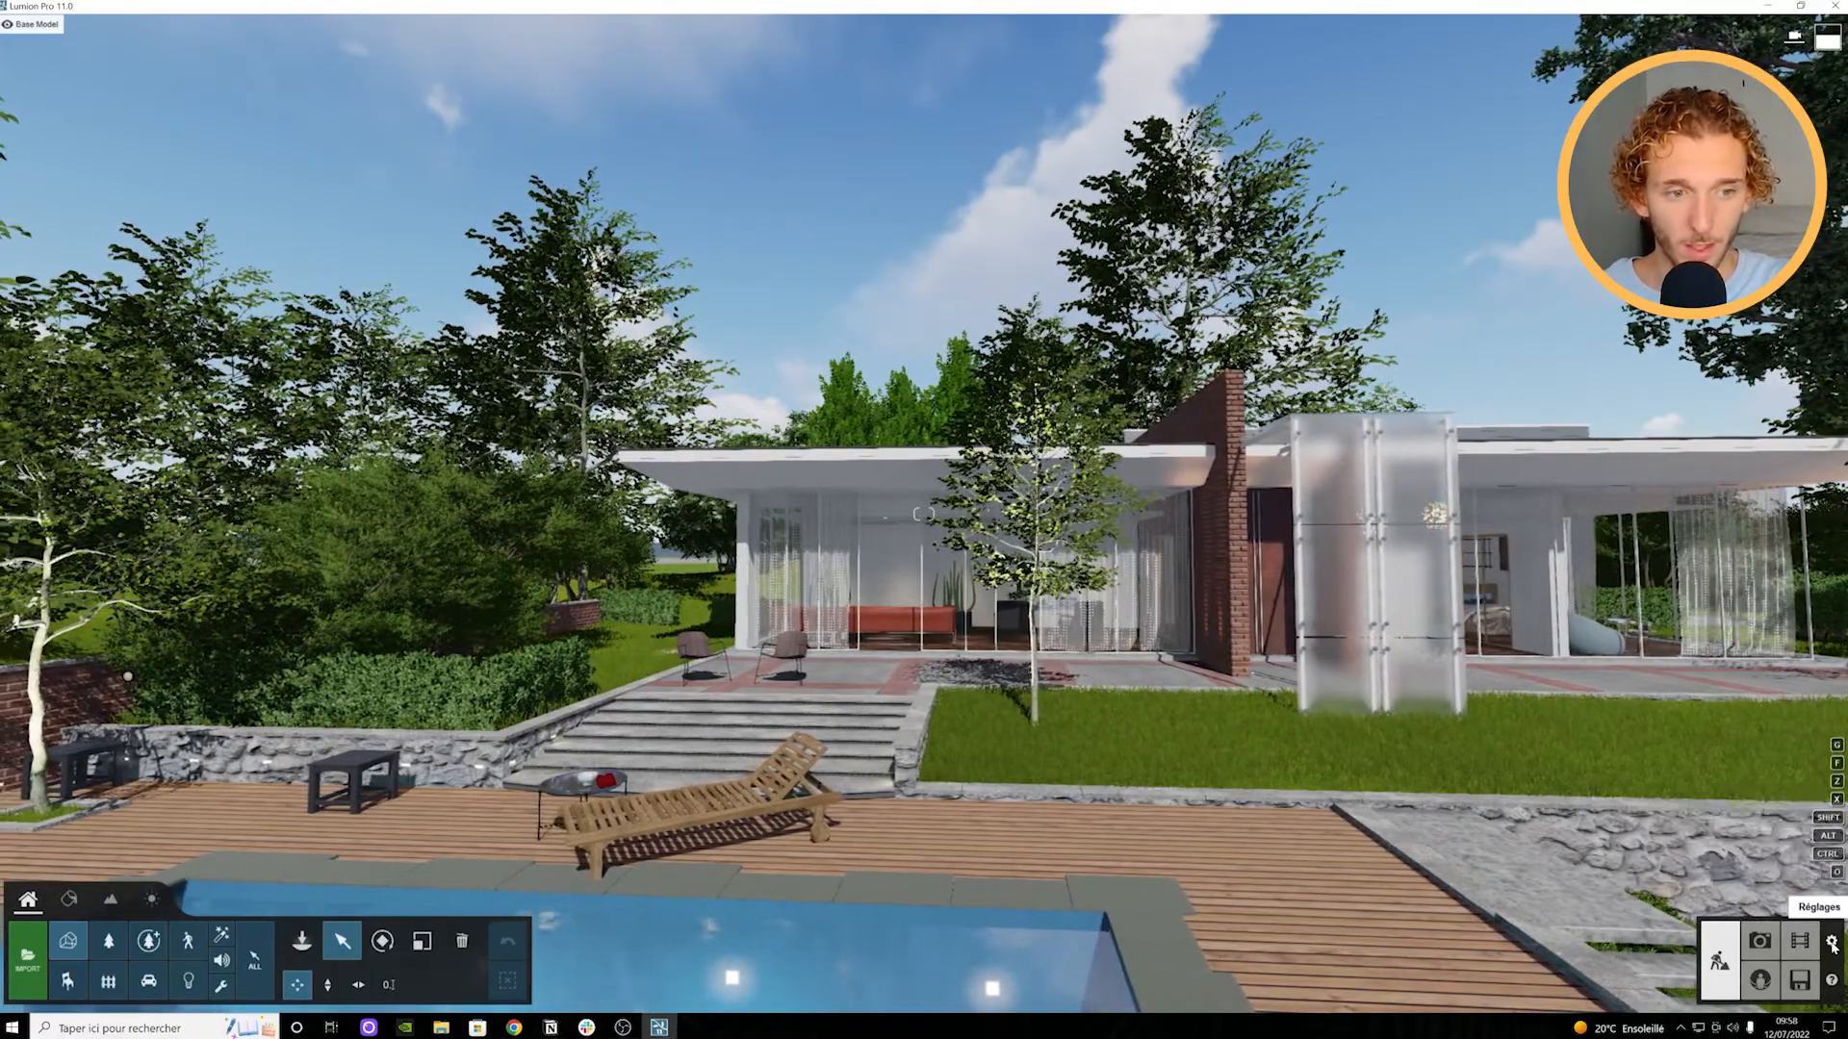
Step: Check the Image settings, move closer to the terrace steps, and briefly preview that view in photo mode
{"action": "left_click", "coordinate": [1832, 943]}
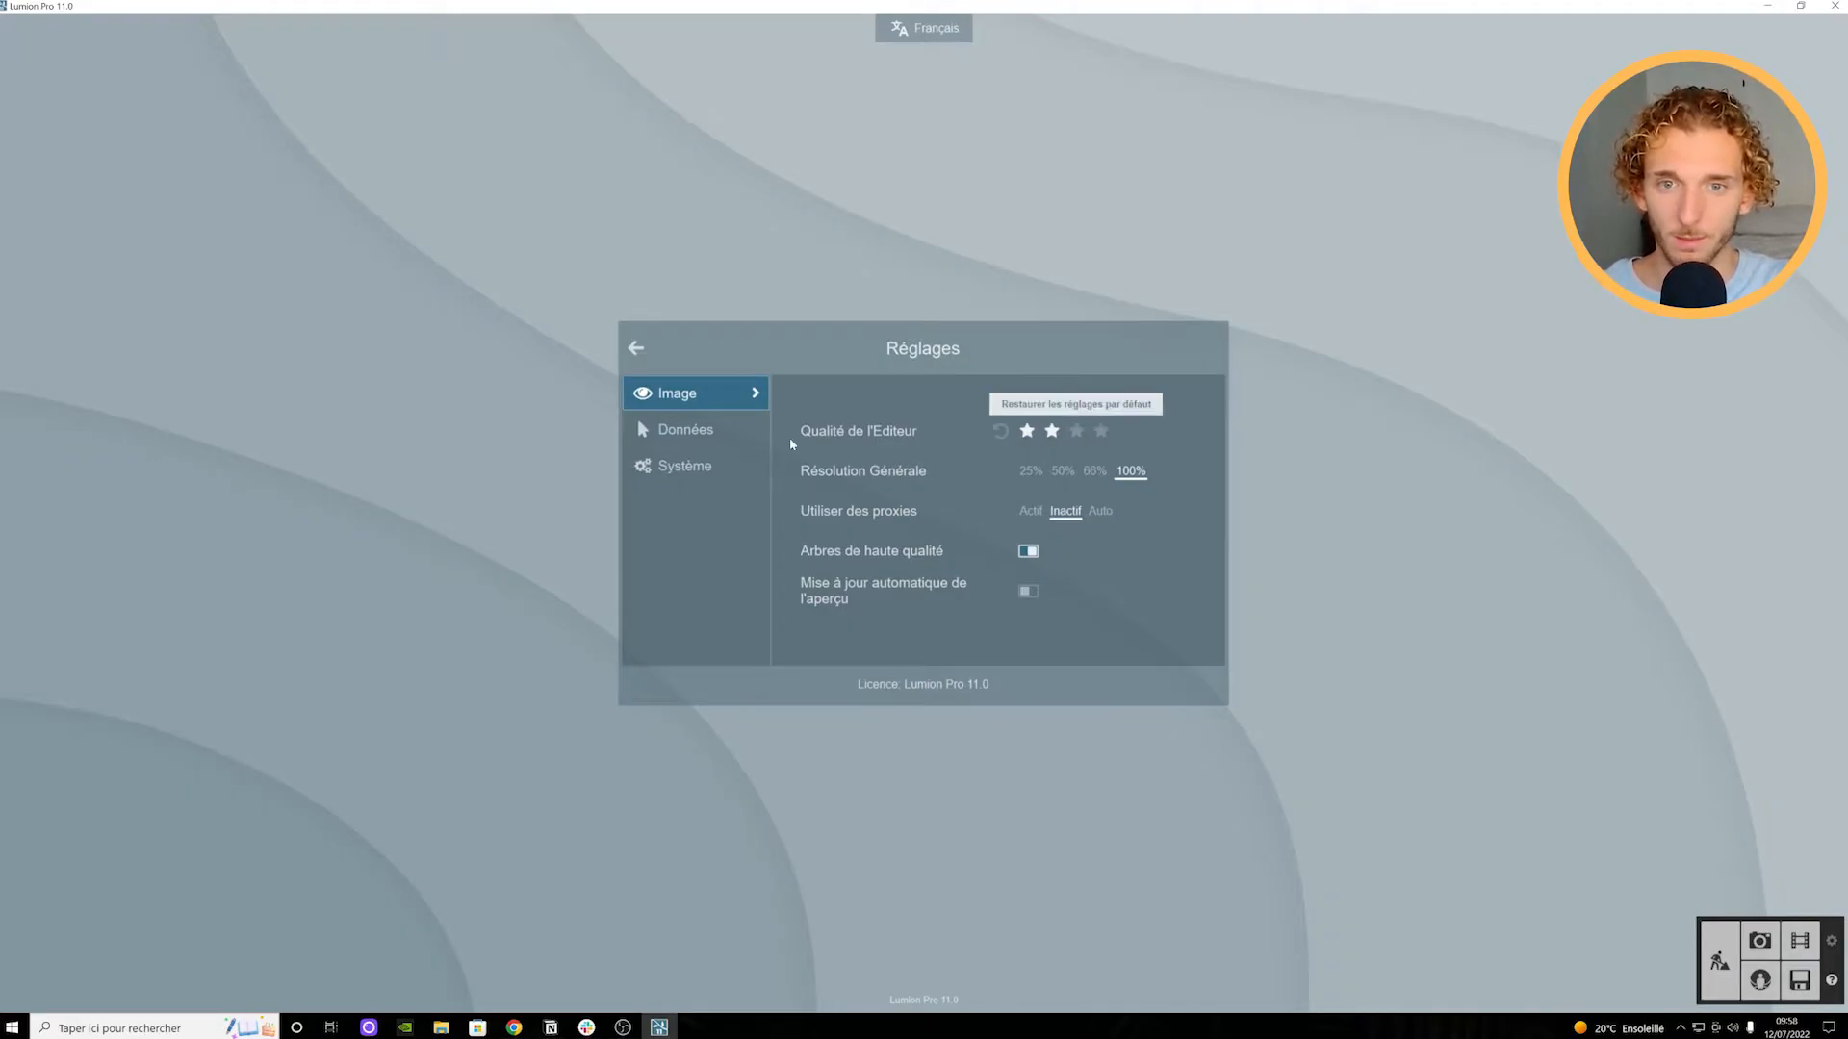
{"action": "left_click", "coordinate": [643, 351]}
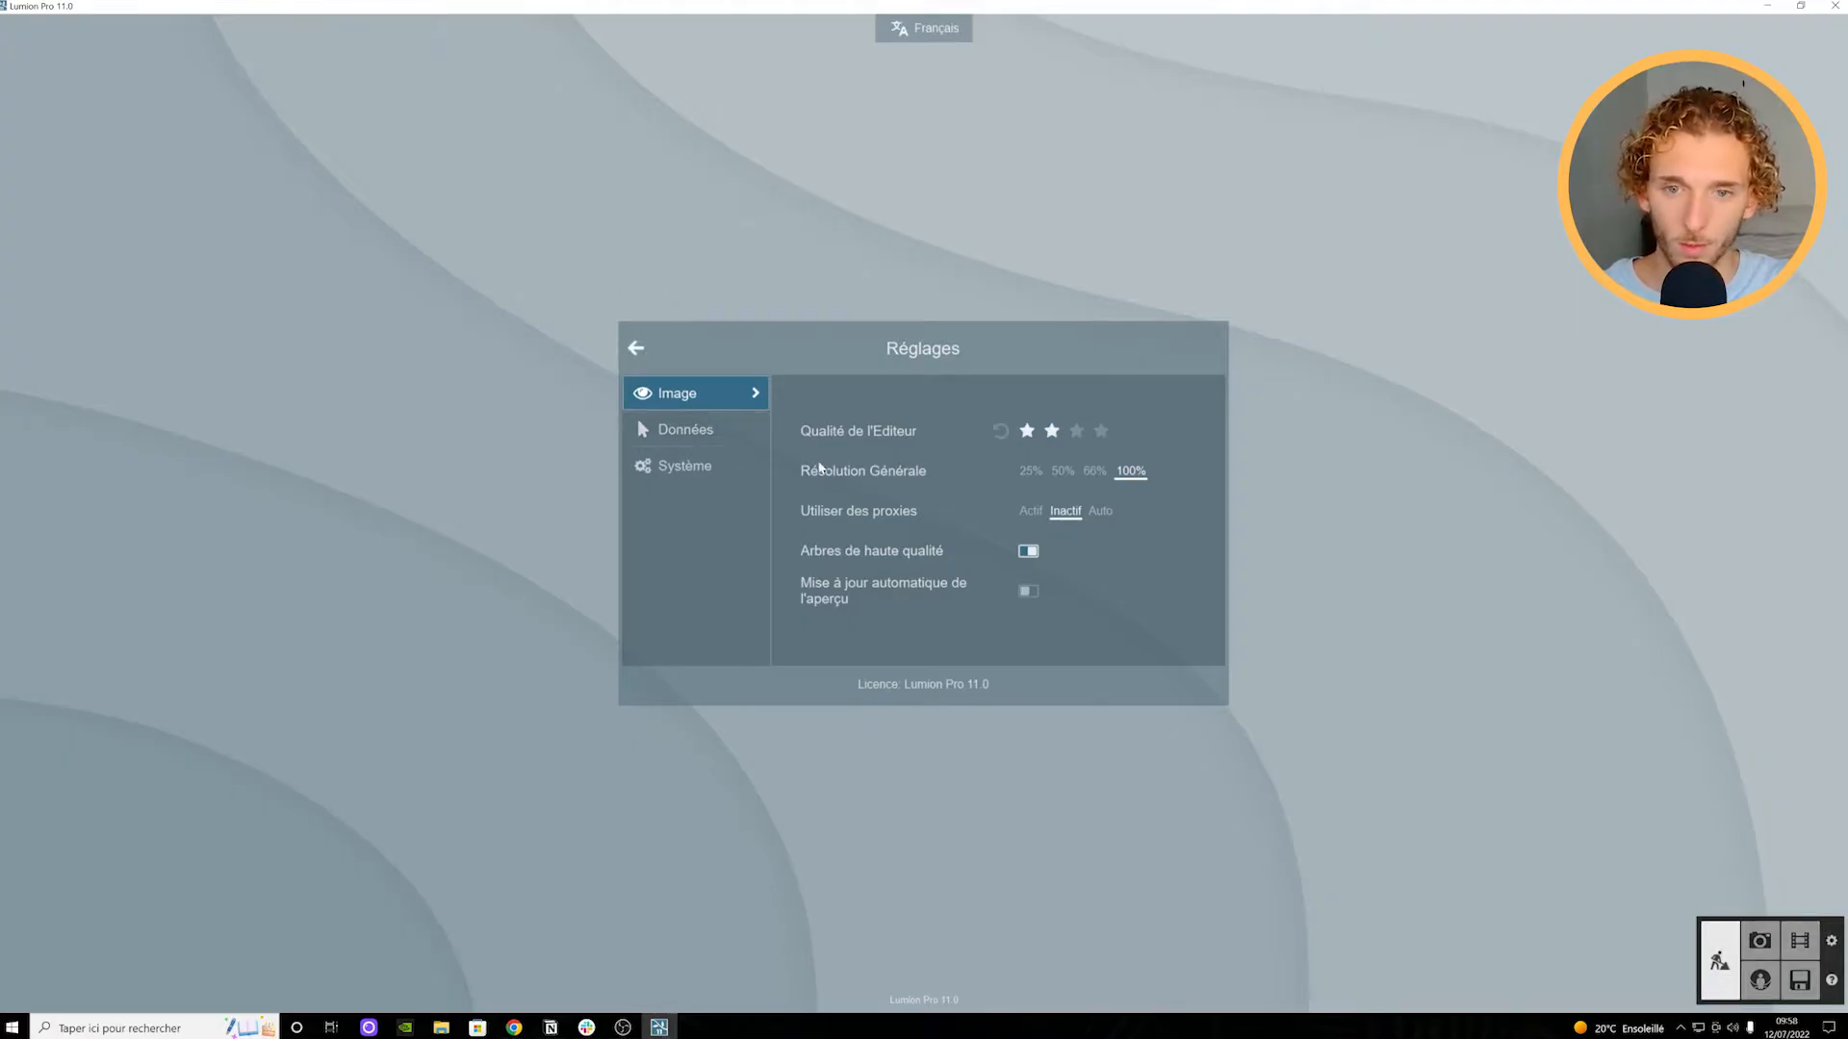
{"action": "key", "text": "w"}
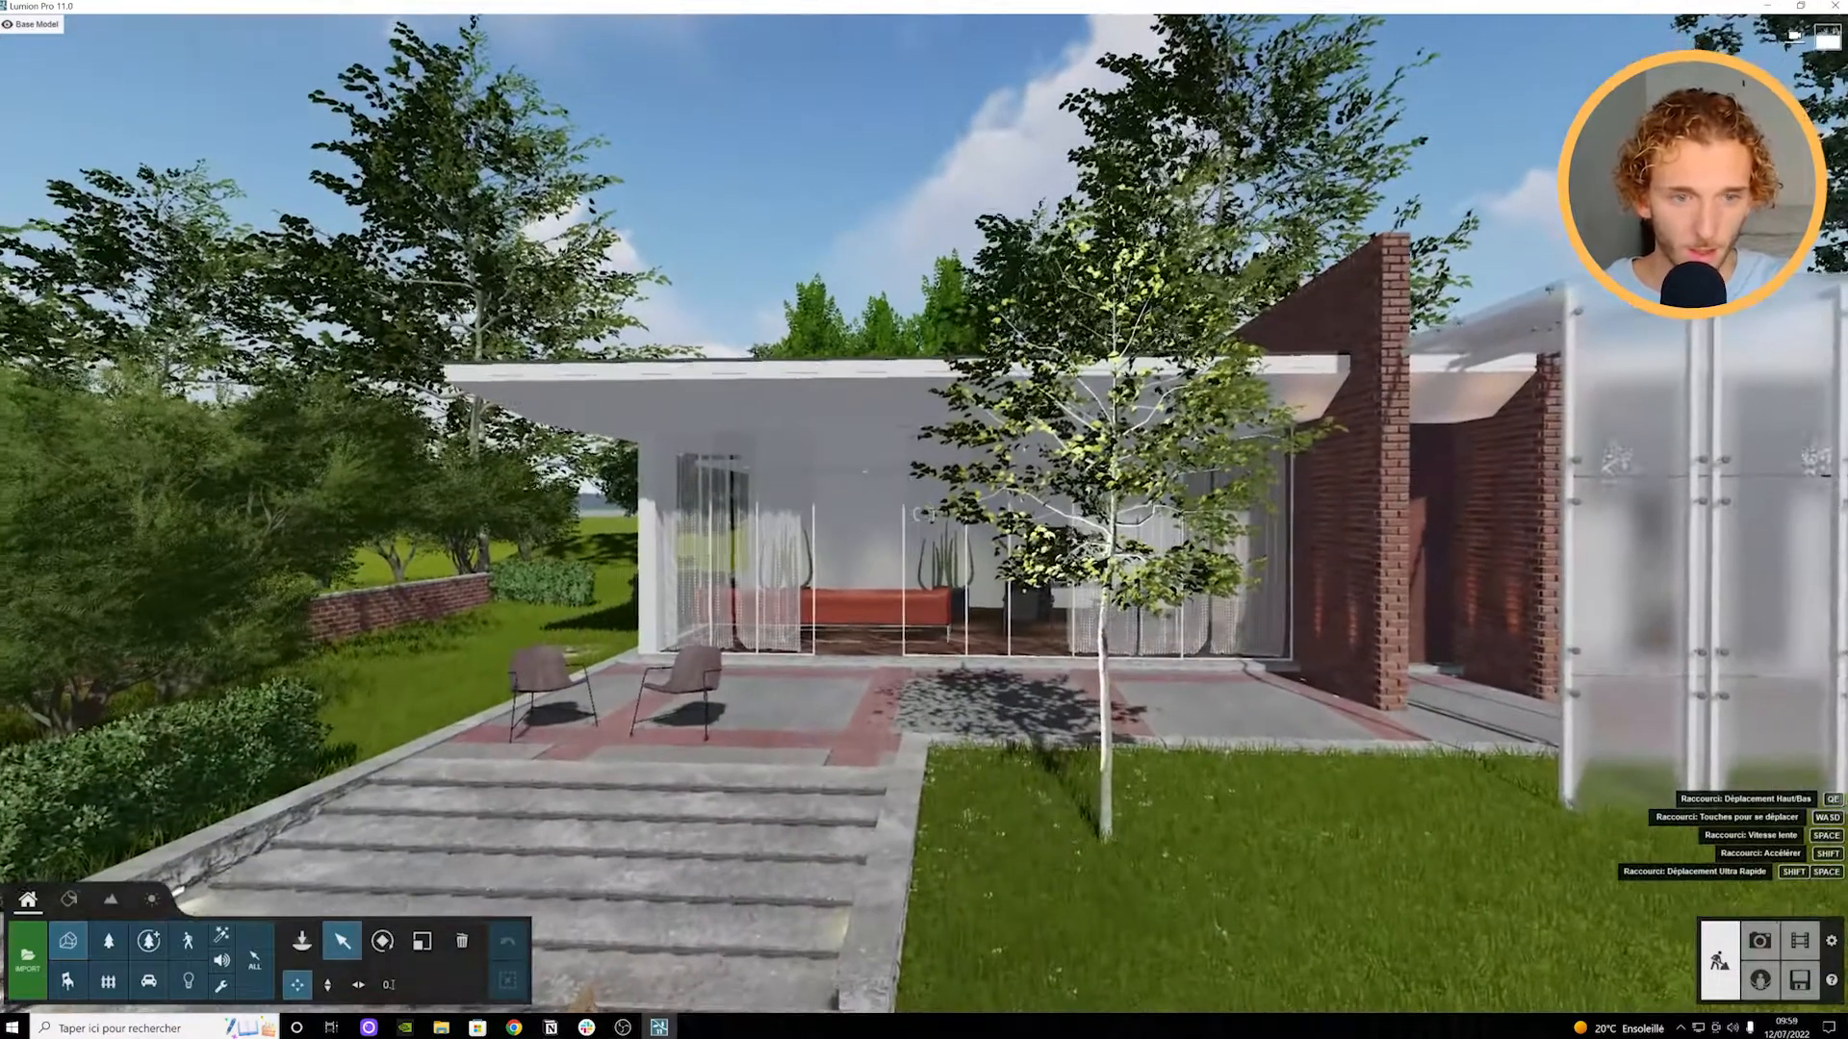
{"action": "left_click", "coordinate": [1760, 941]}
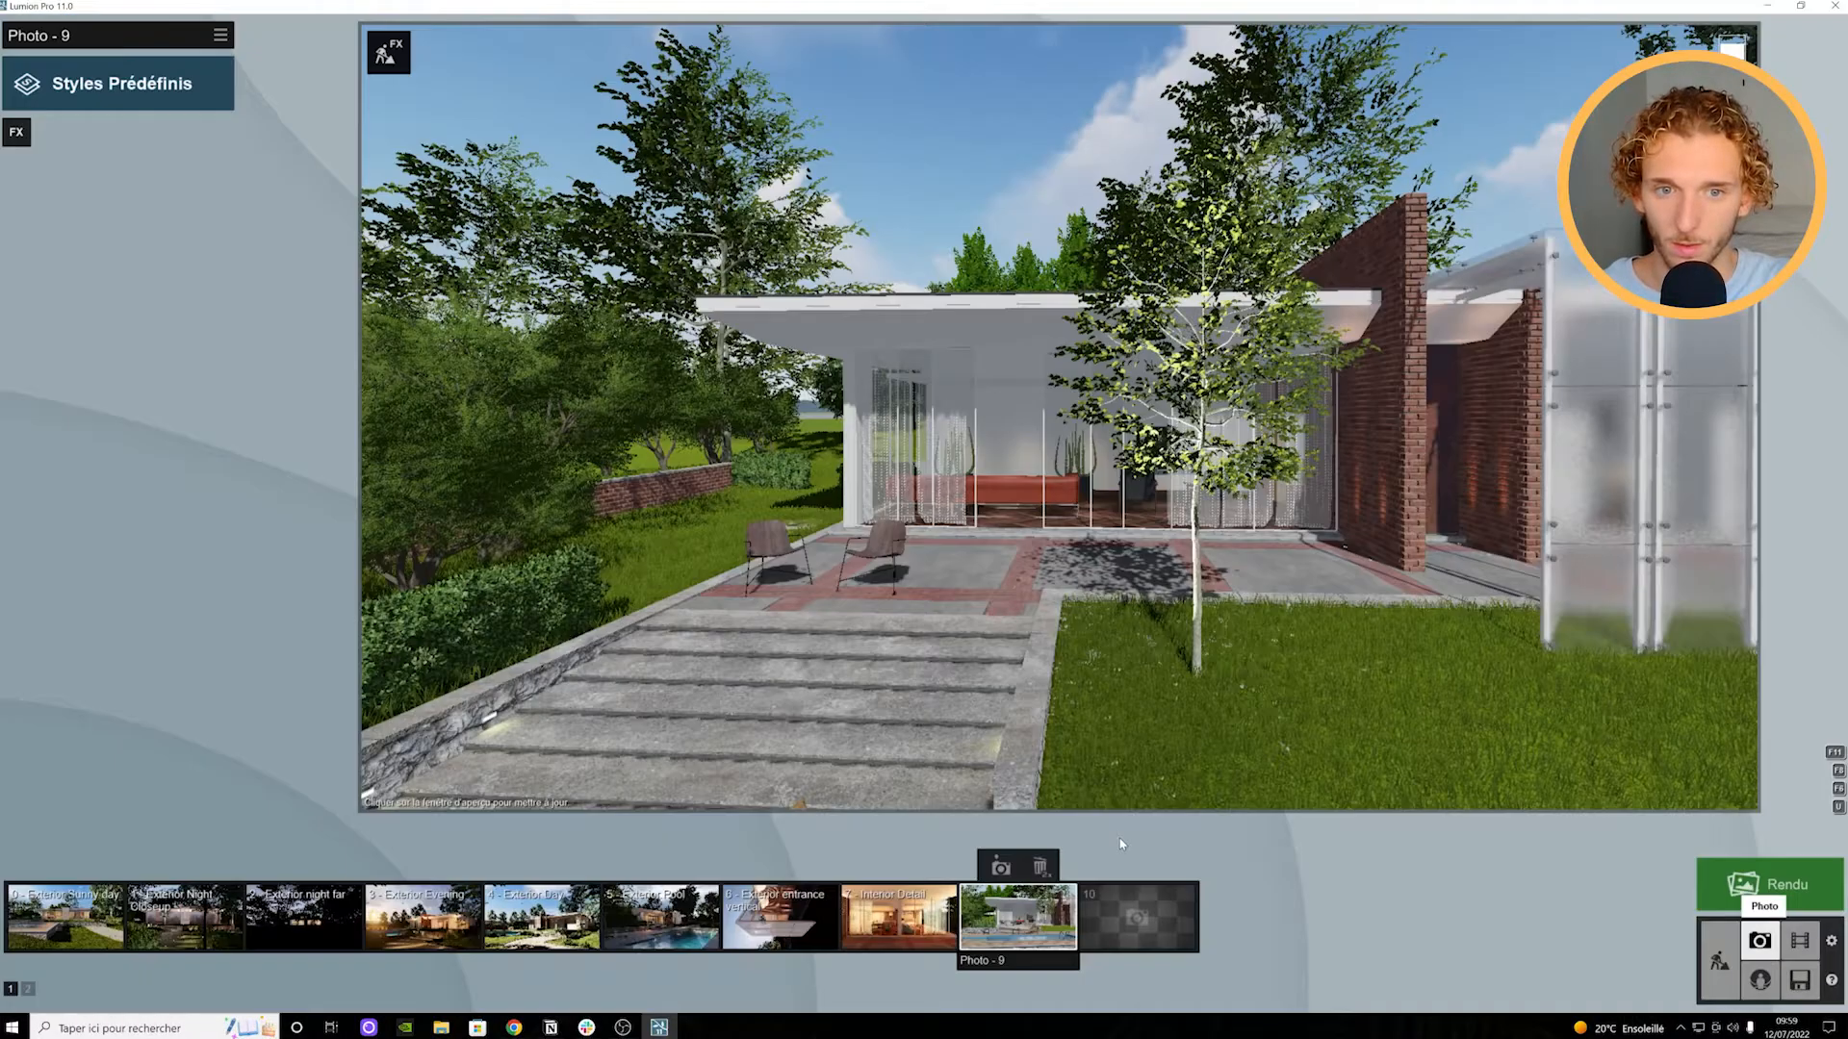
{"action": "left_click", "coordinate": [1719, 960]}
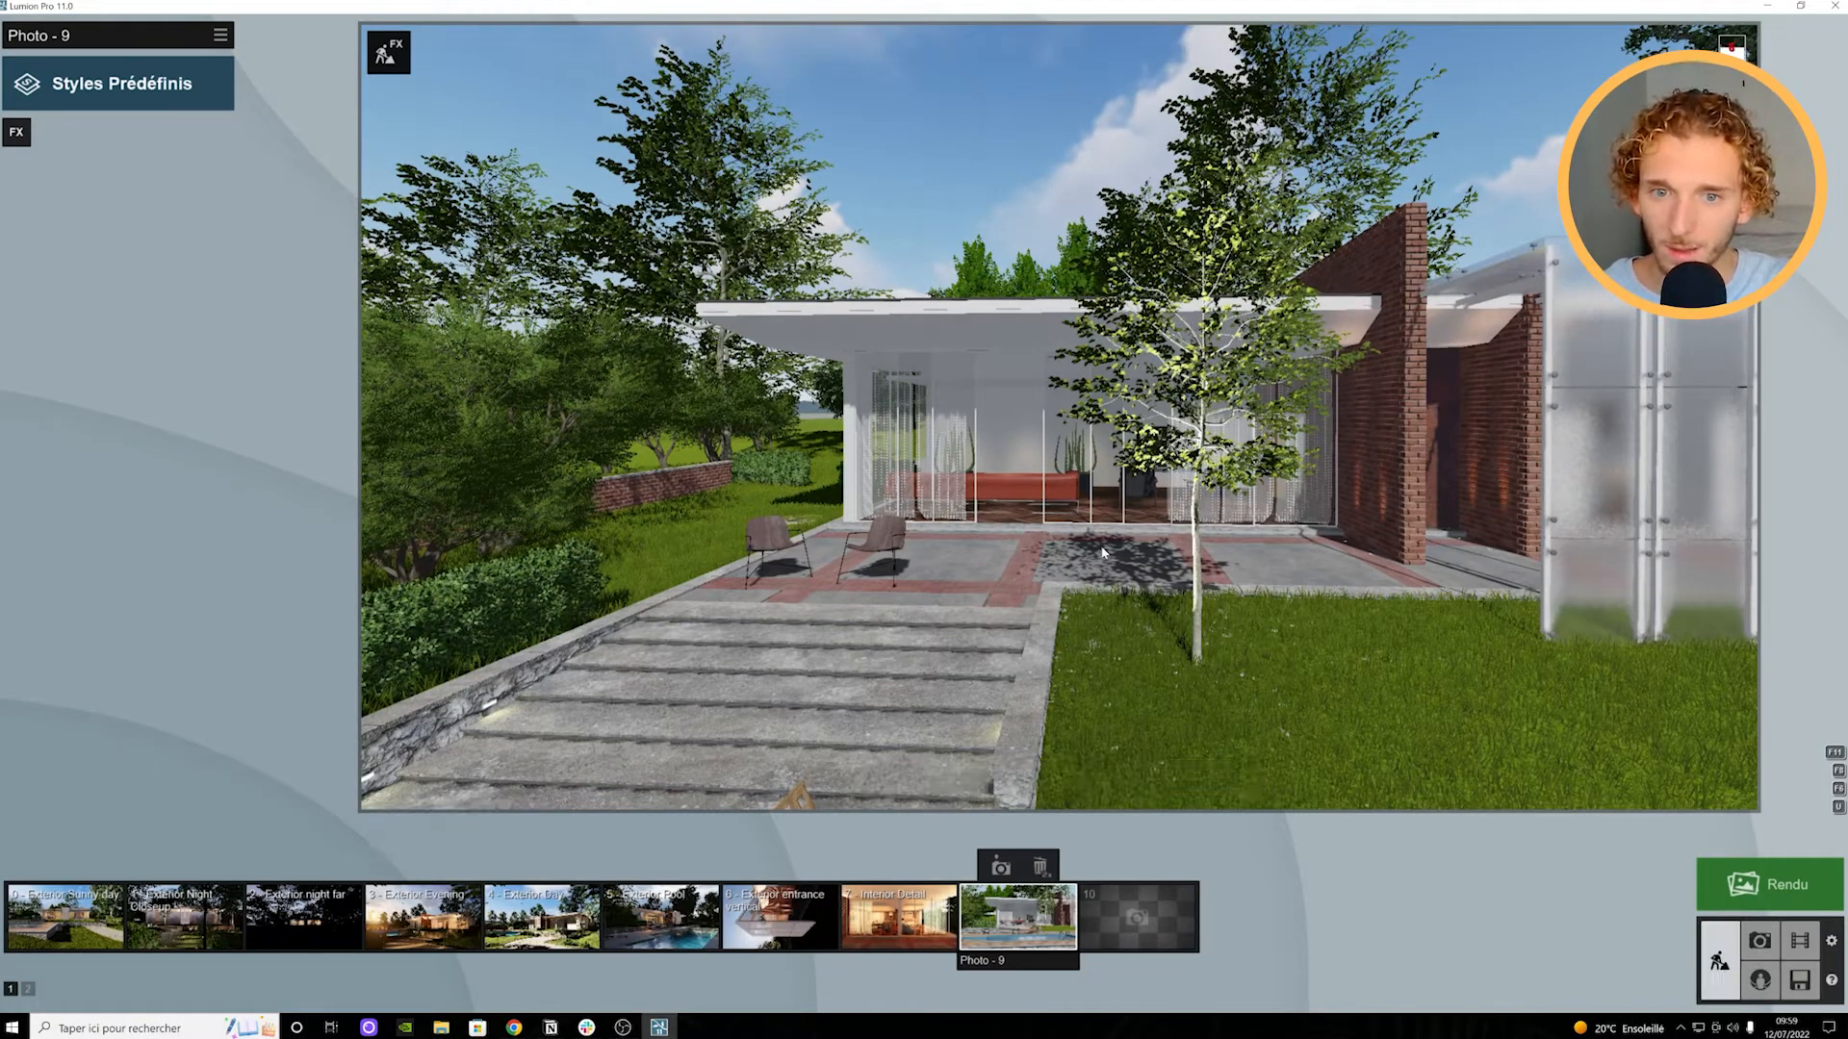
Step: Move the camera sideways over the wooden deck and turn it toward the lawn and frosted glass panels
{"action": "key", "text": "a"}
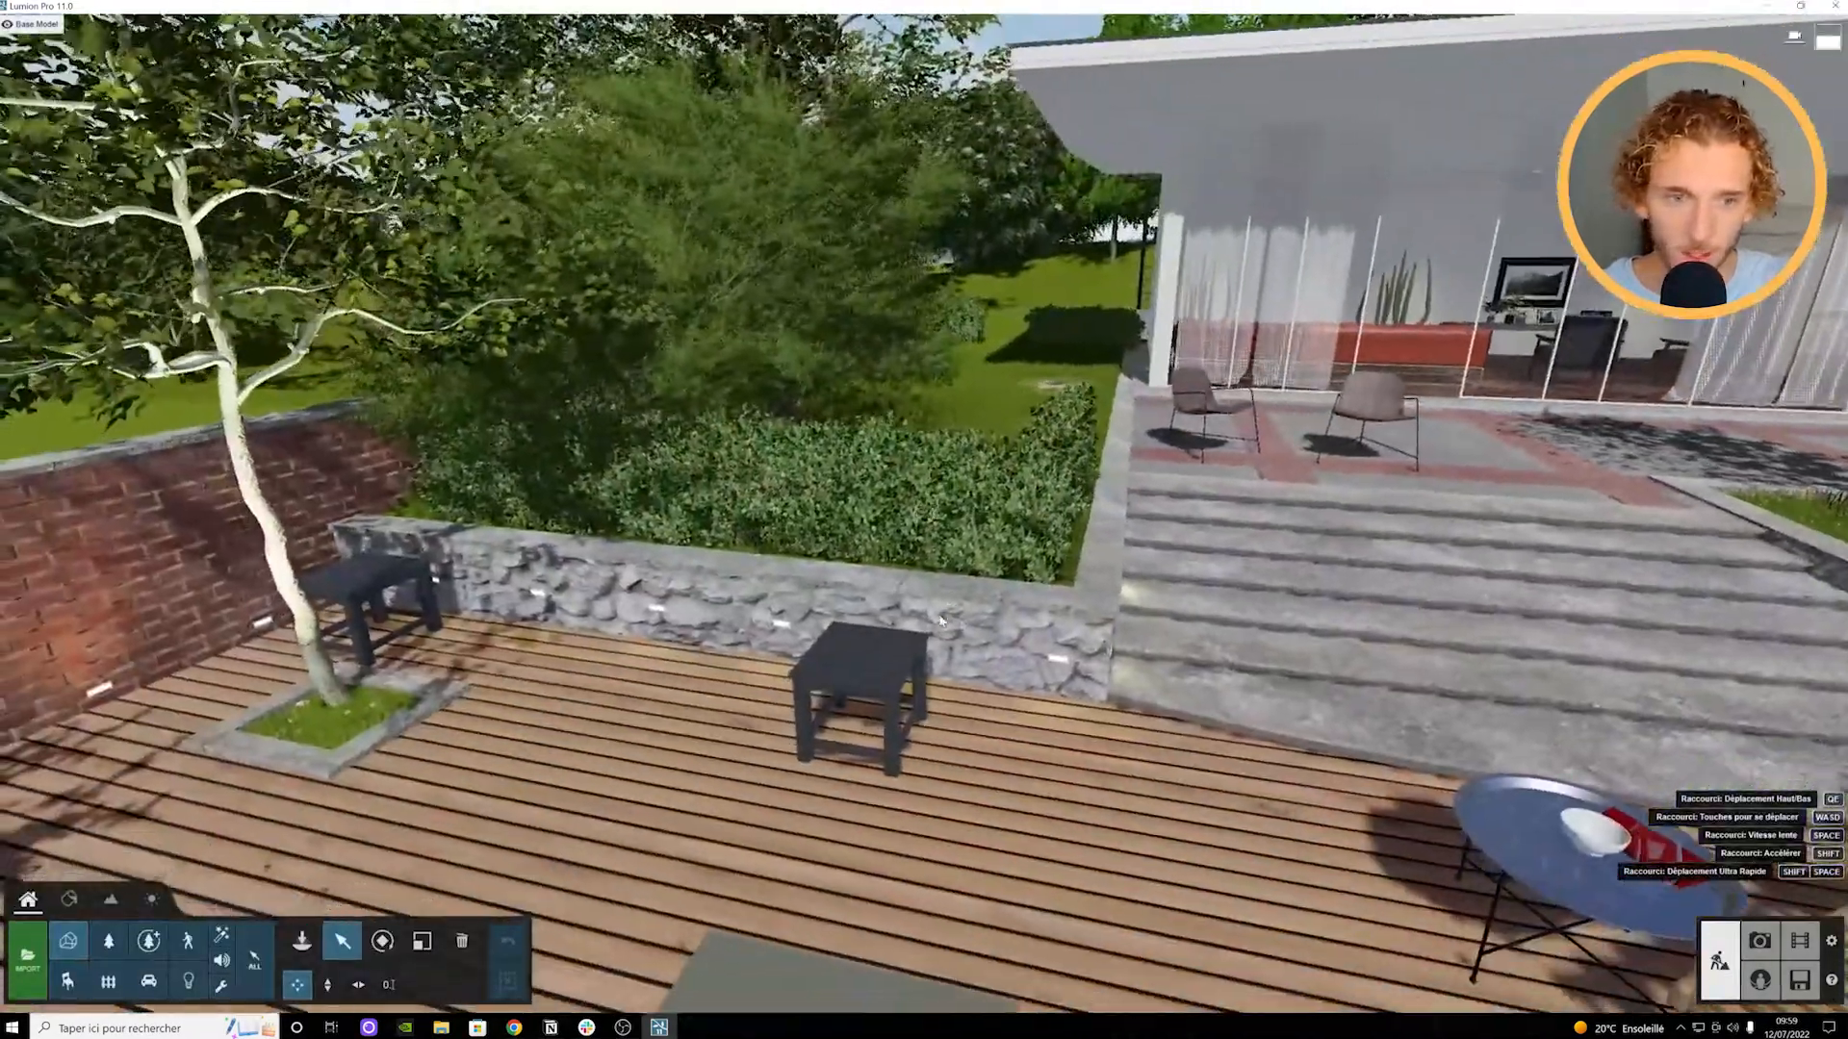
{"action": "right_click_drag", "start_coordinate": [940, 621], "coordinate": [1007, 534]}
{"action": "key", "text": "w"}
{"action": "key", "text": "w"}
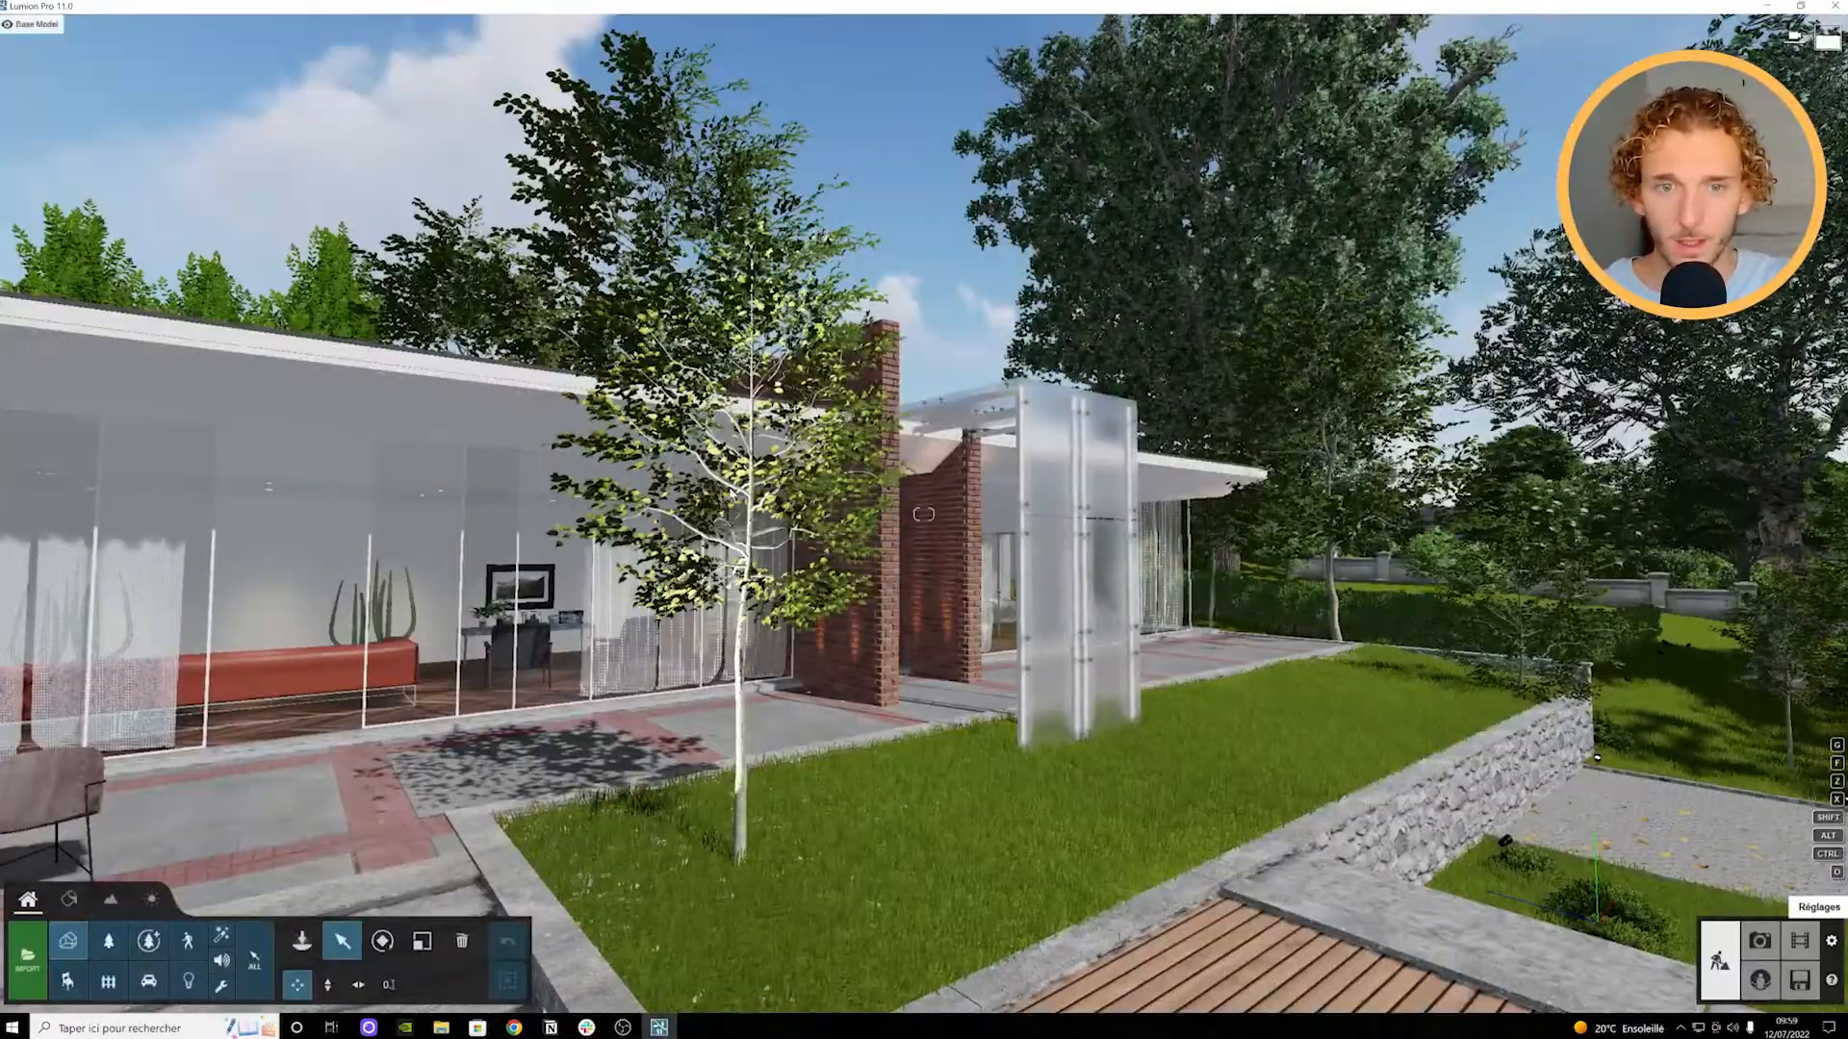
Step: Visit the settings, and compare how the scene displays from close to the house and from far back across the lawn
{"action": "left_click", "coordinate": [1832, 940]}
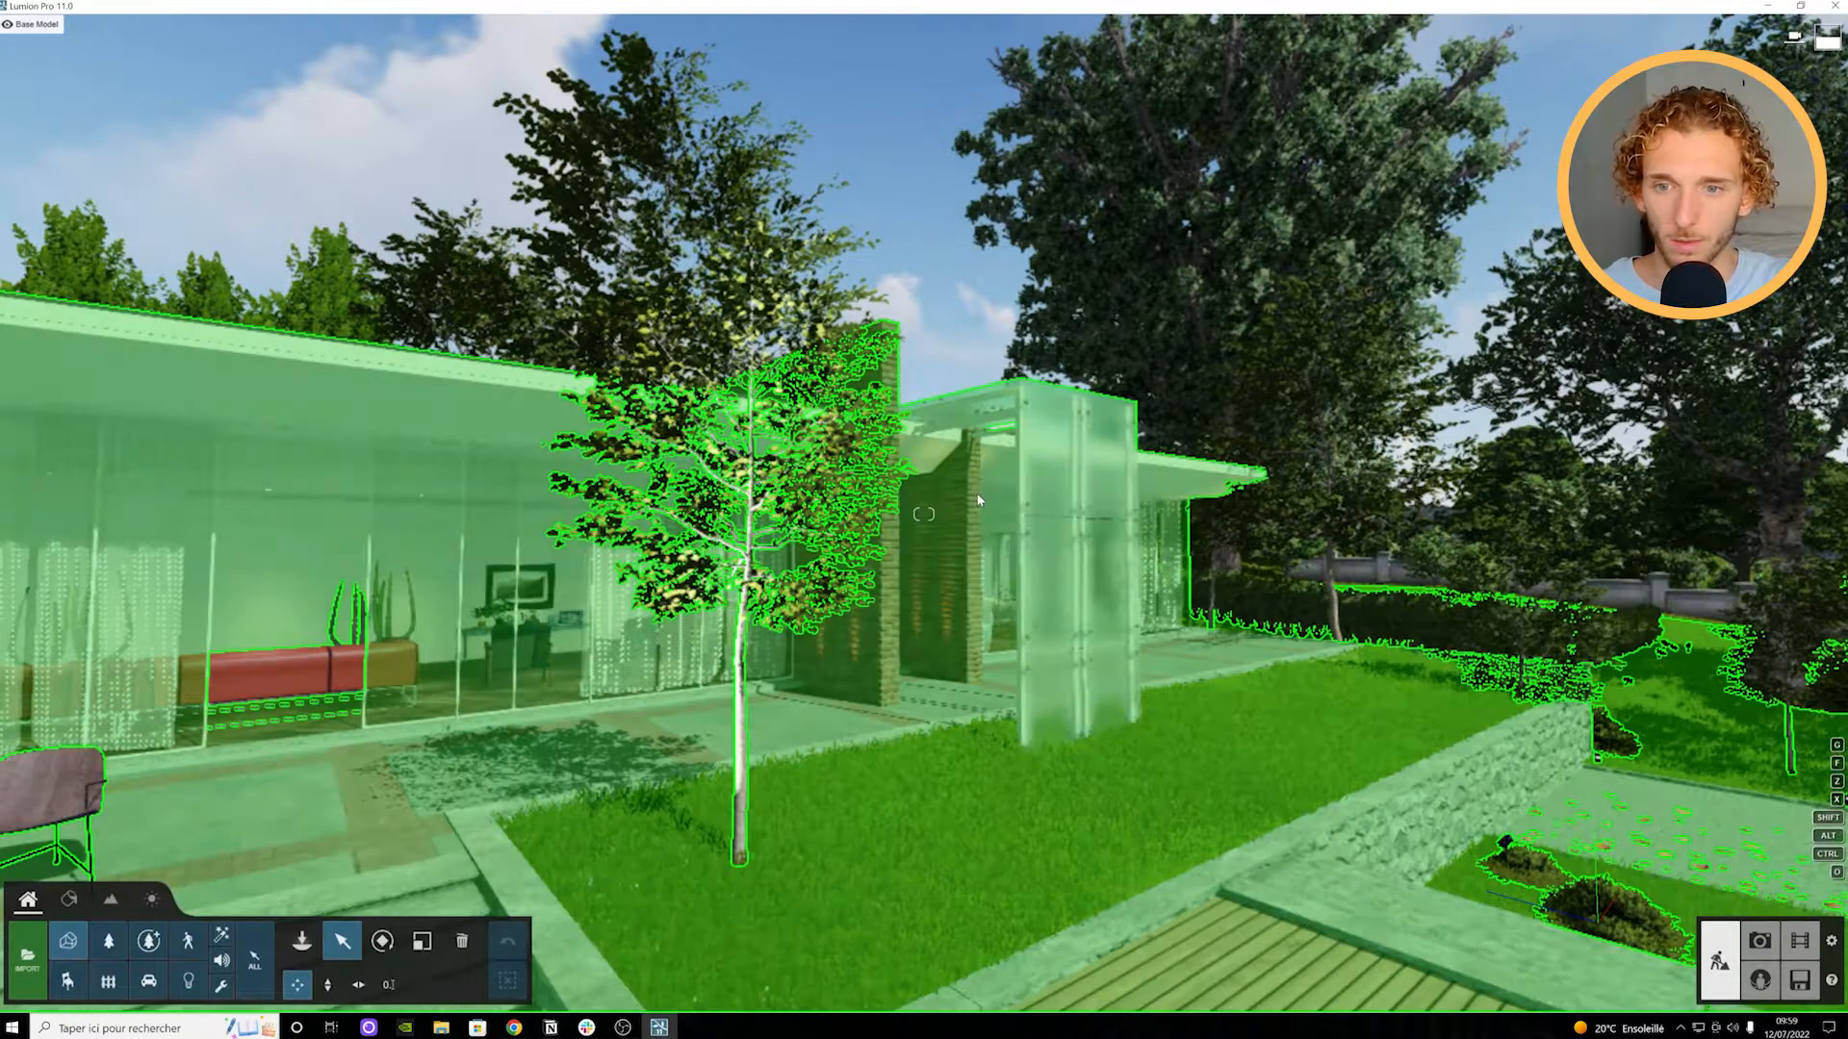
{"action": "key", "text": "s"}
{"action": "key", "text": "s"}
{"action": "key", "text": "w"}
{"action": "key", "text": "w"}
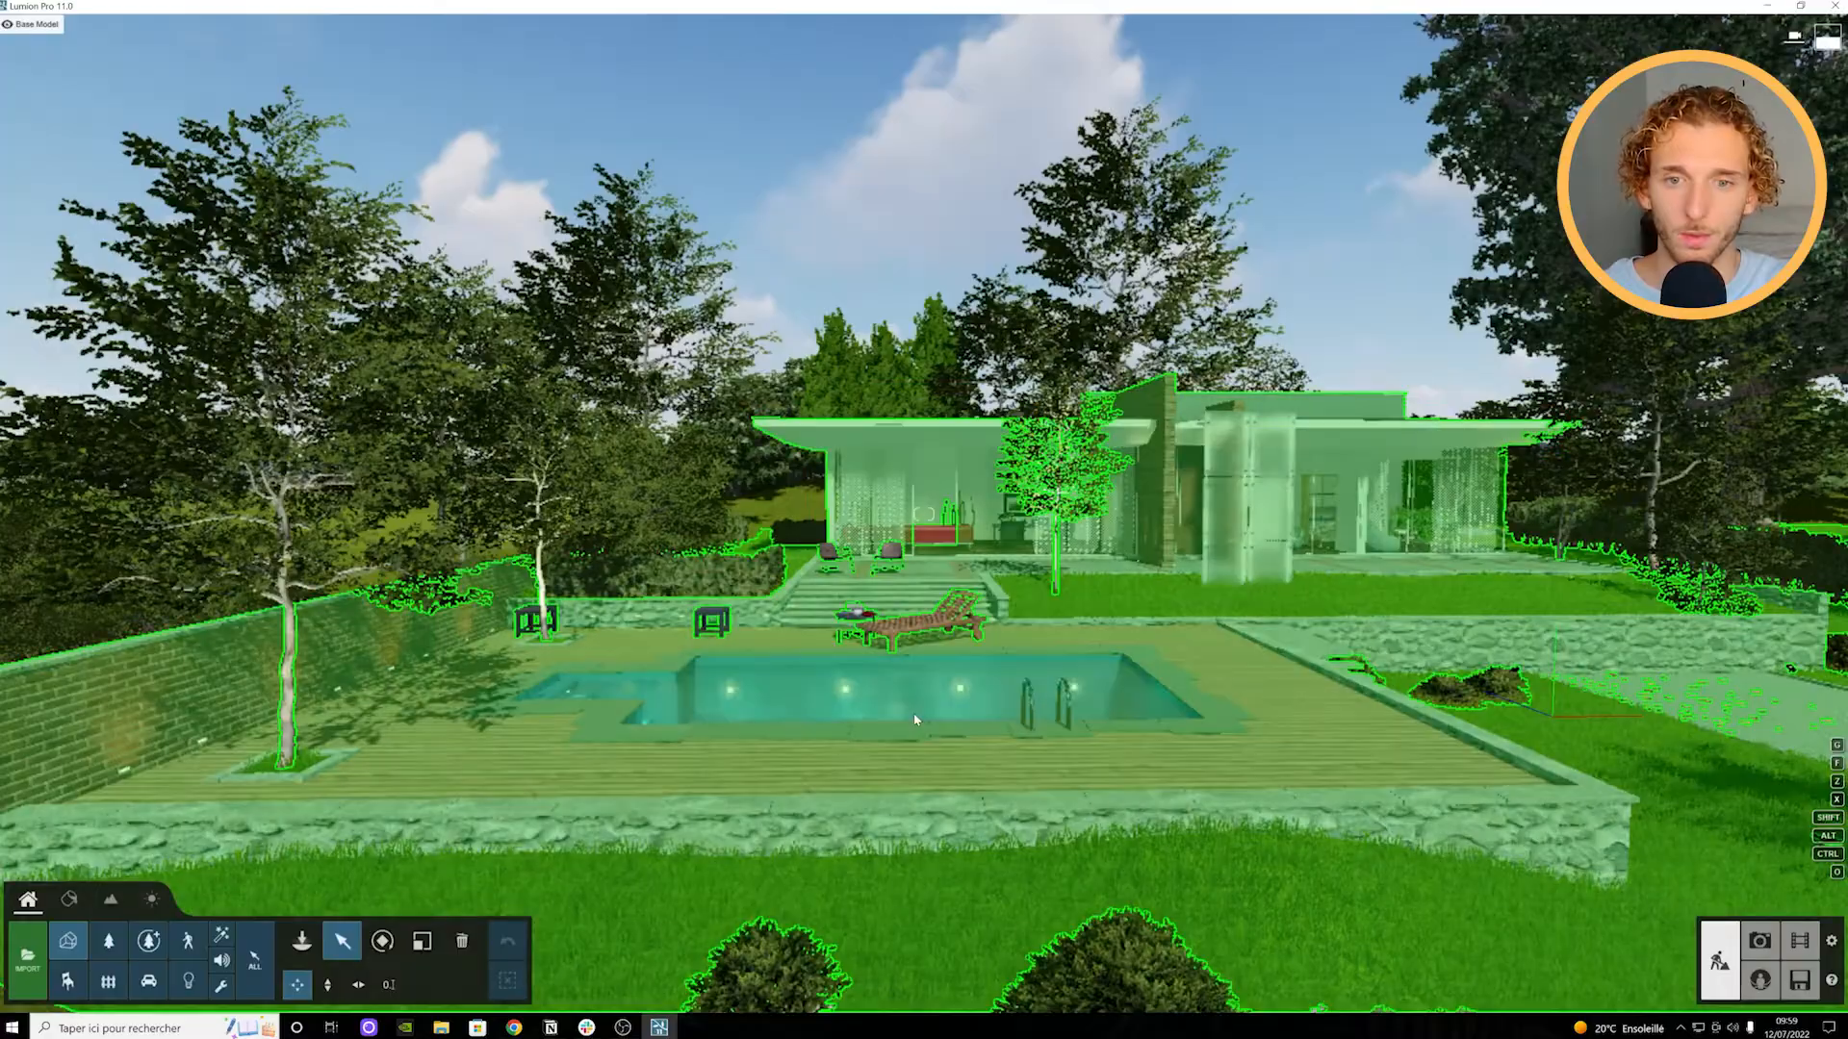
{"action": "key", "text": "w"}
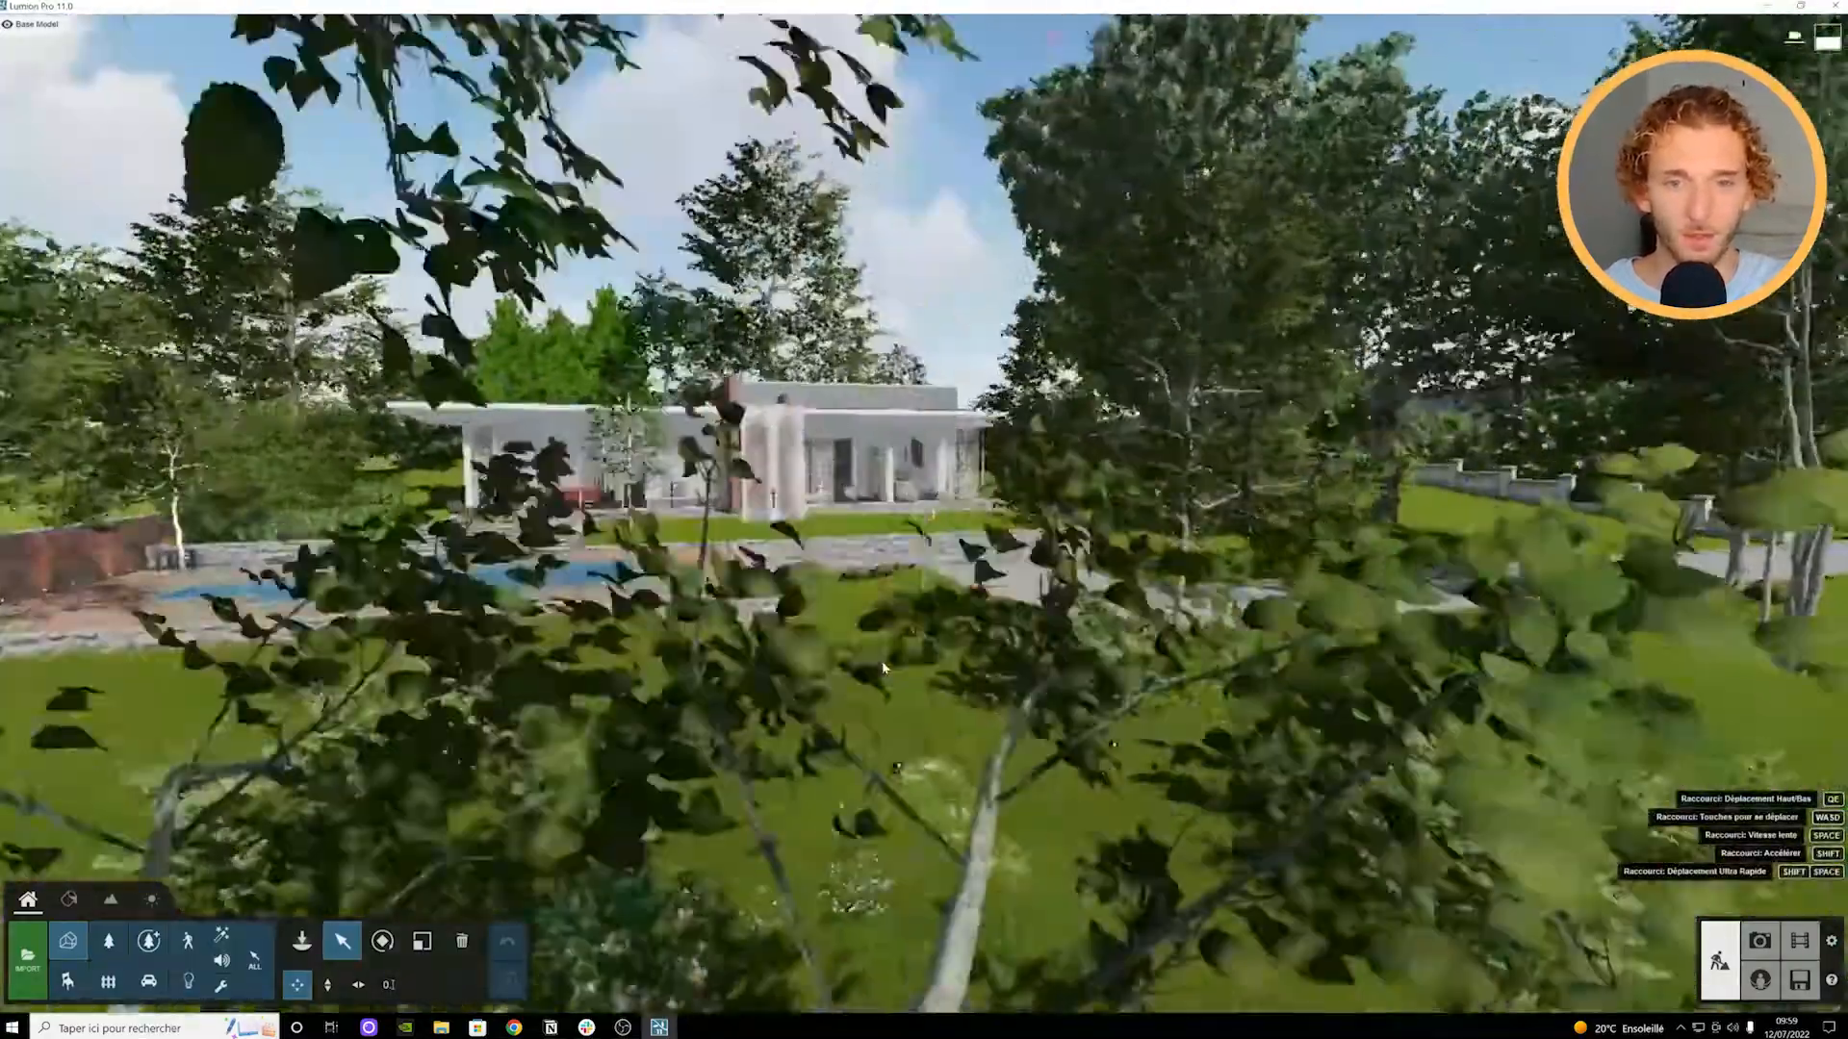
{"action": "key", "text": "s"}
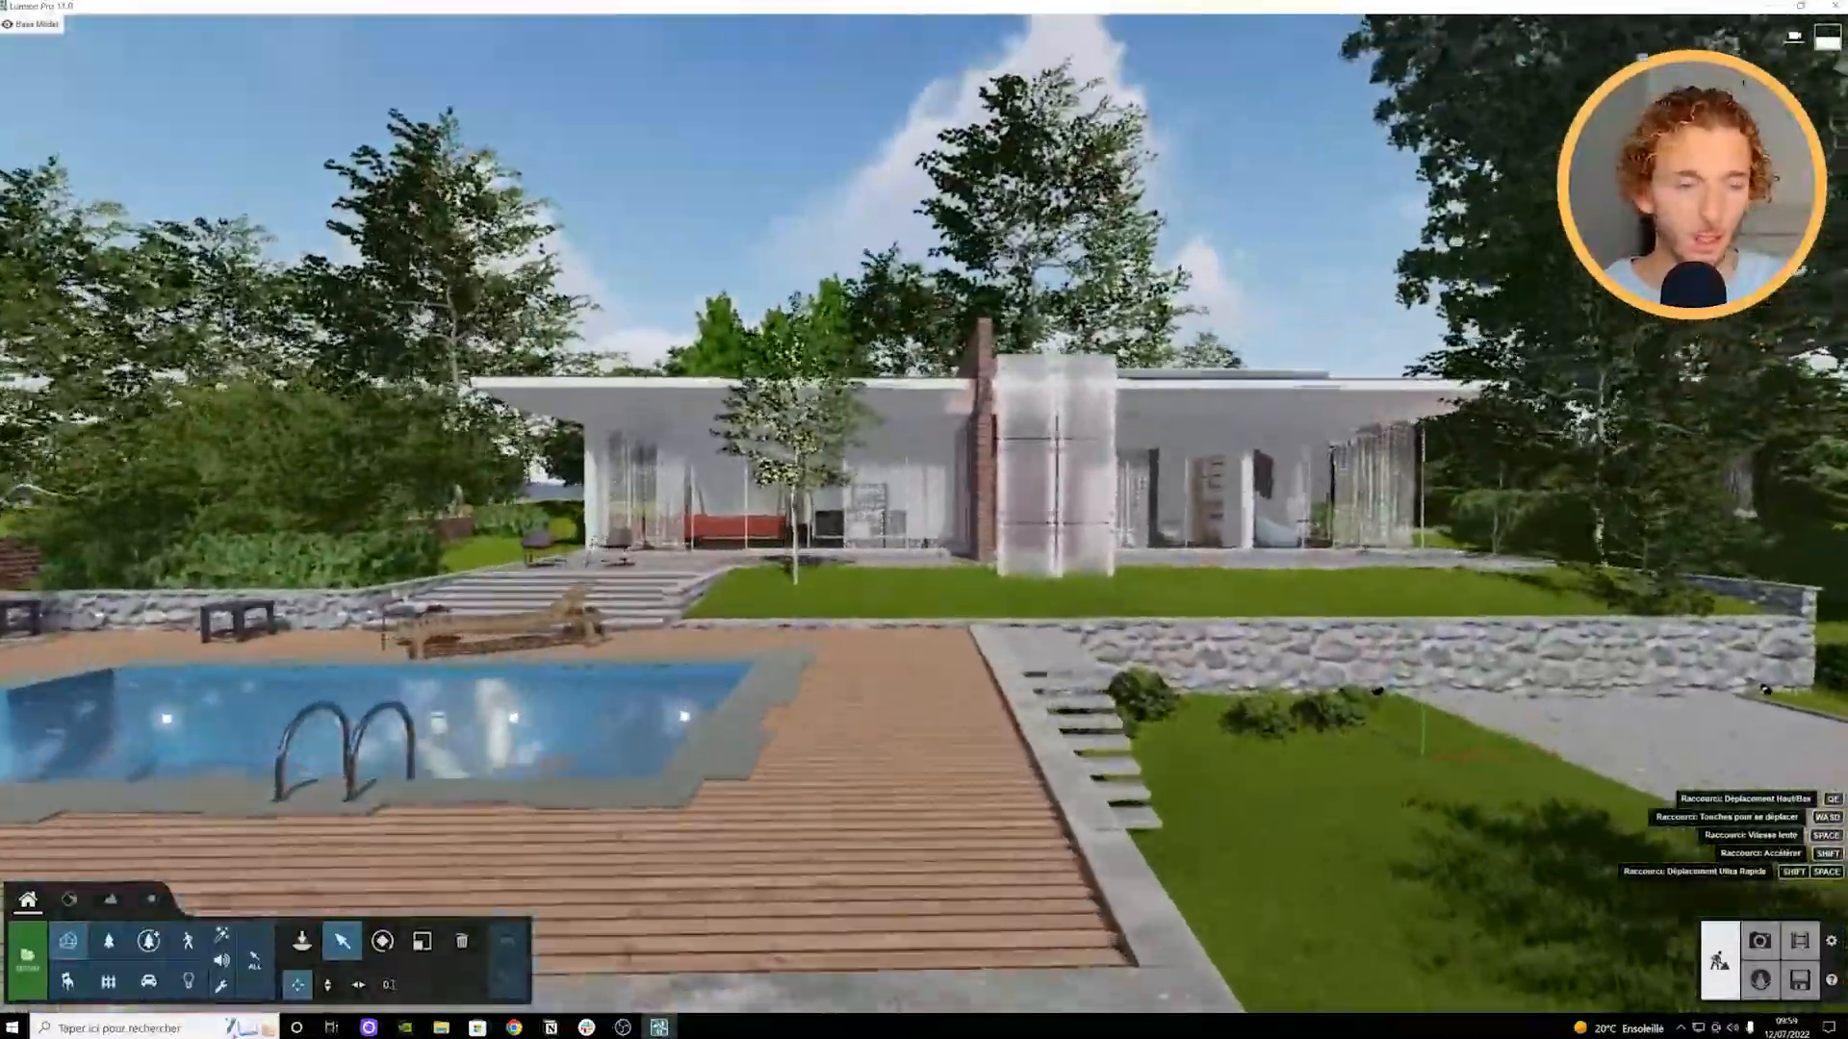
{"action": "key", "text": "w"}
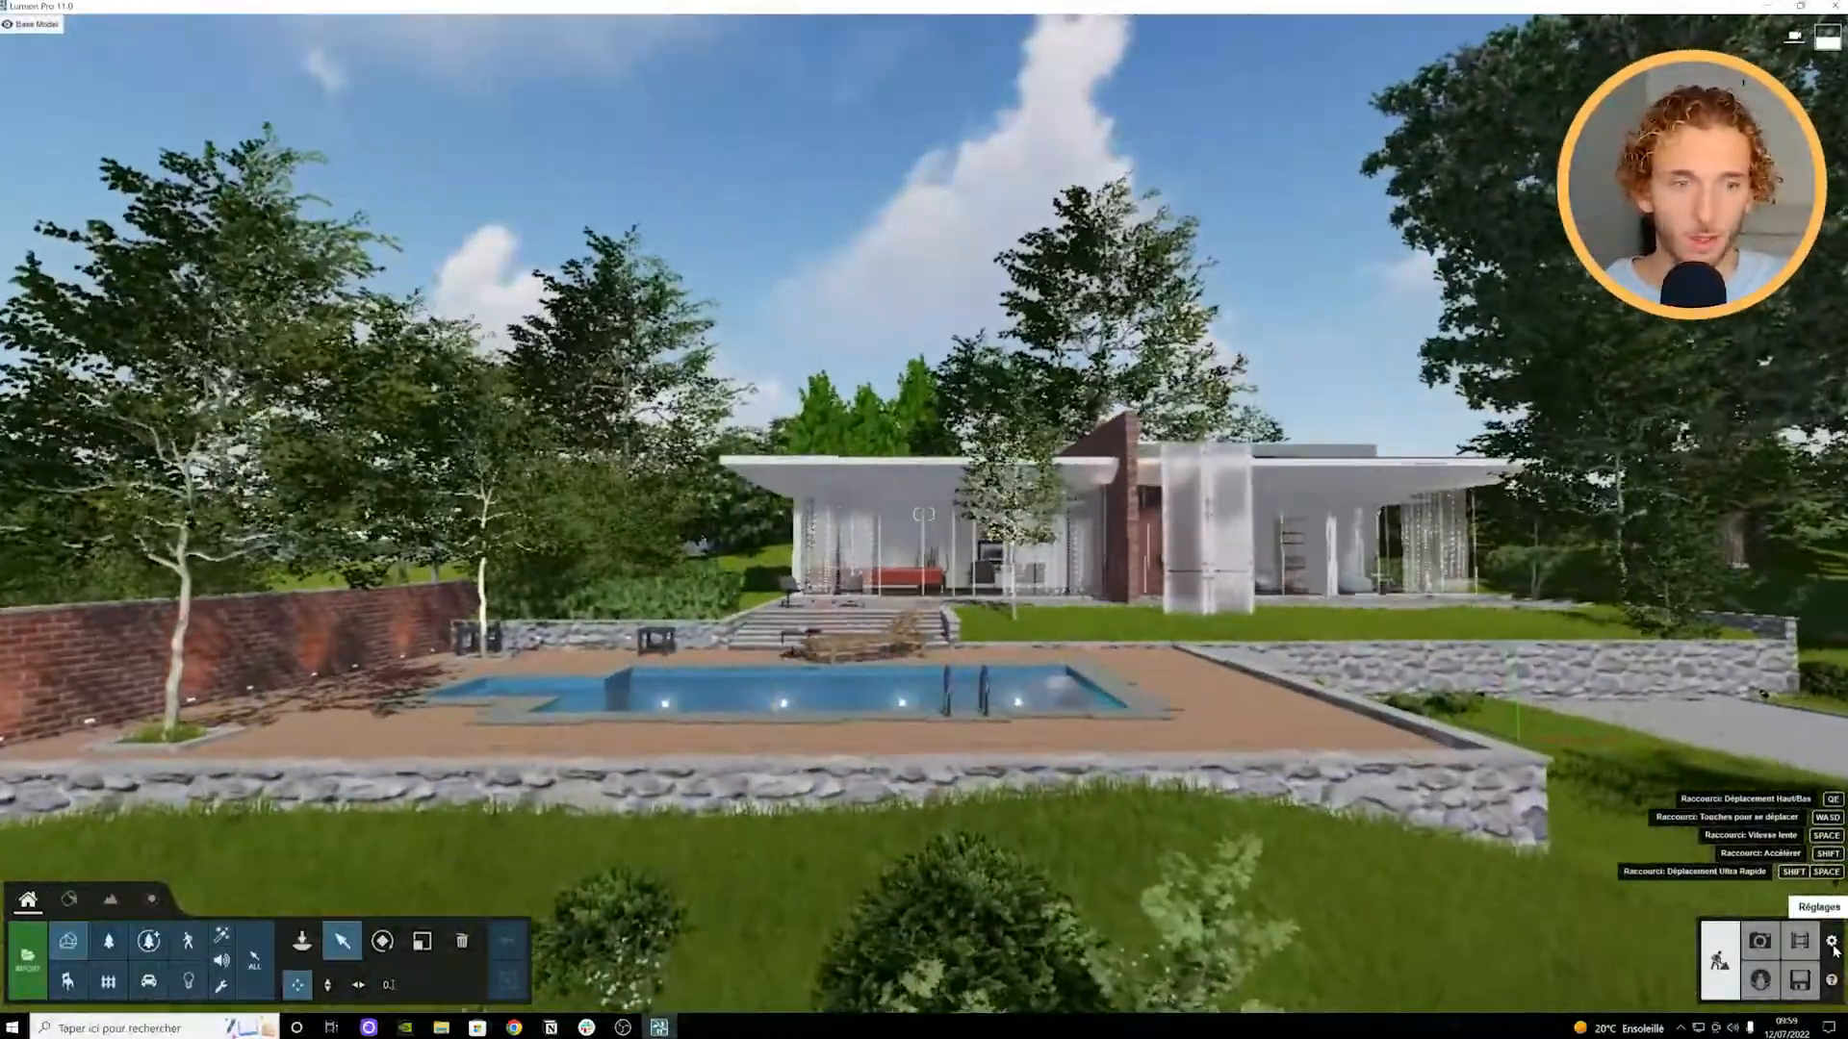
Step: Review the Image, Données and Système settings, including editor quality, high-quality trees and automatic recovery
{"action": "left_click", "coordinate": [1832, 943]}
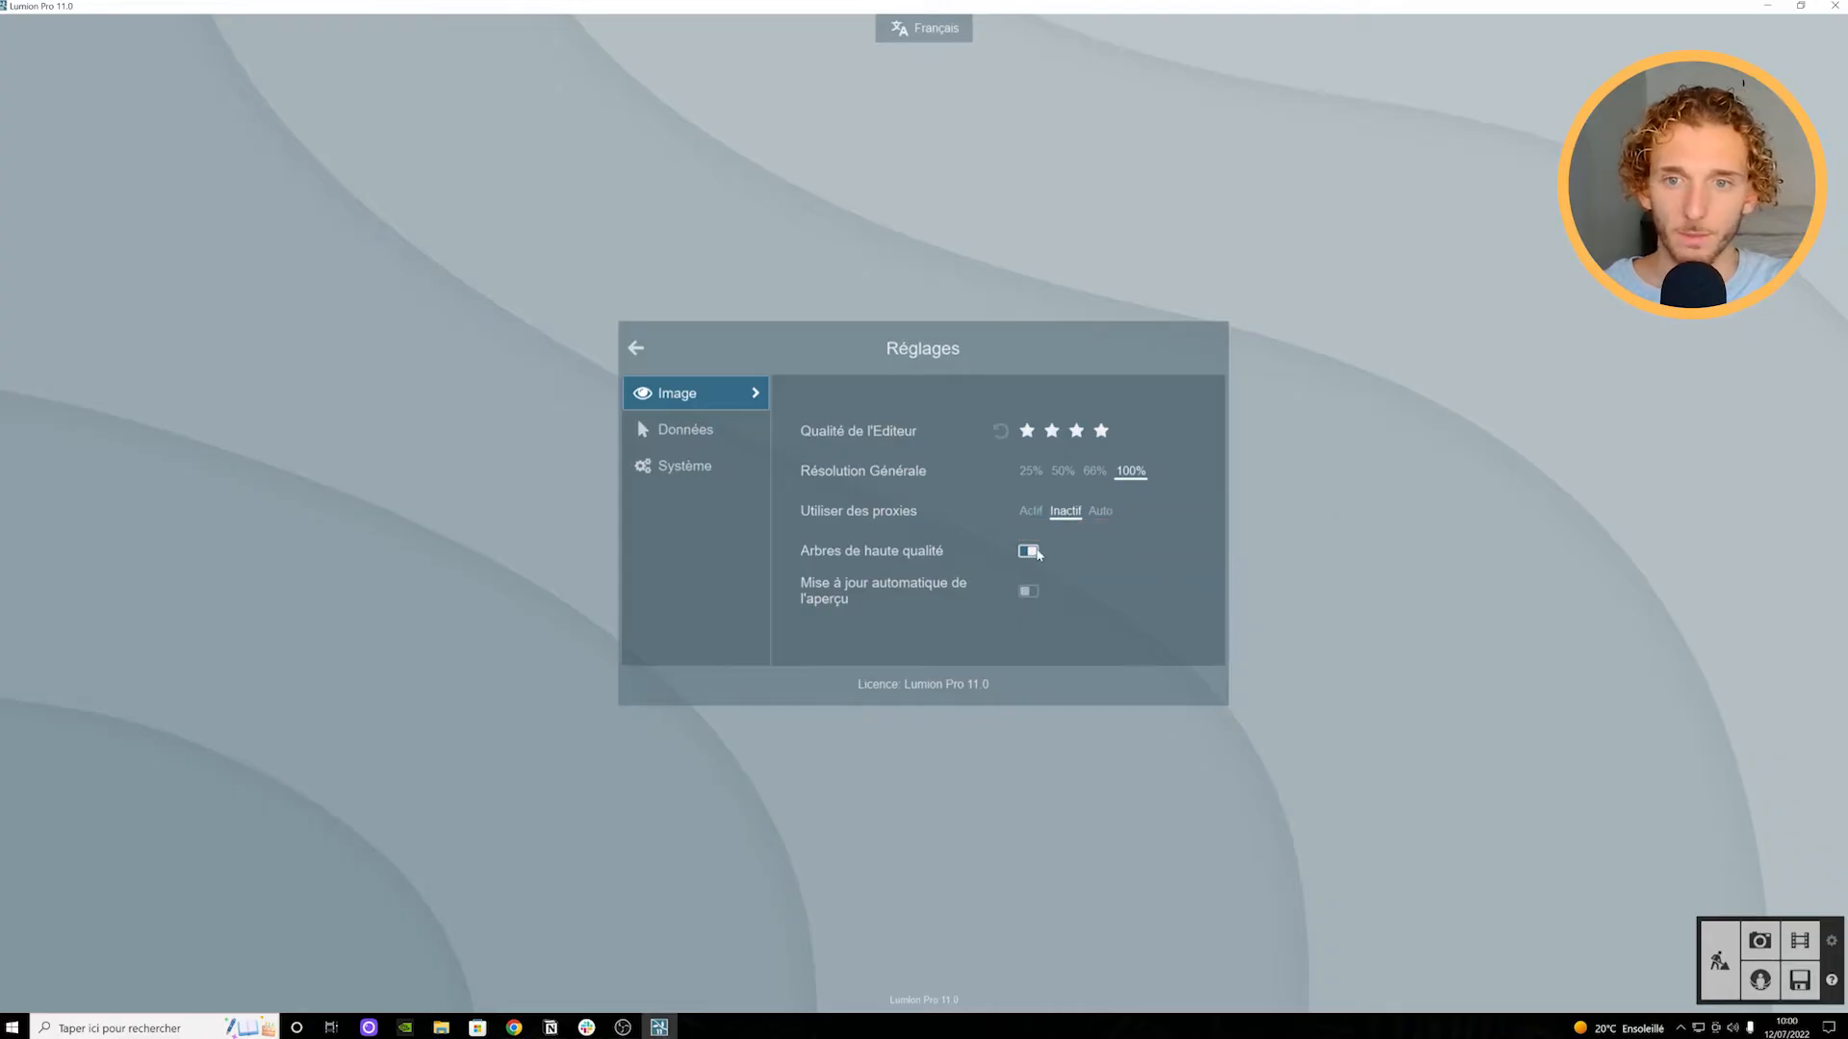
{"action": "left_click", "coordinate": [645, 426]}
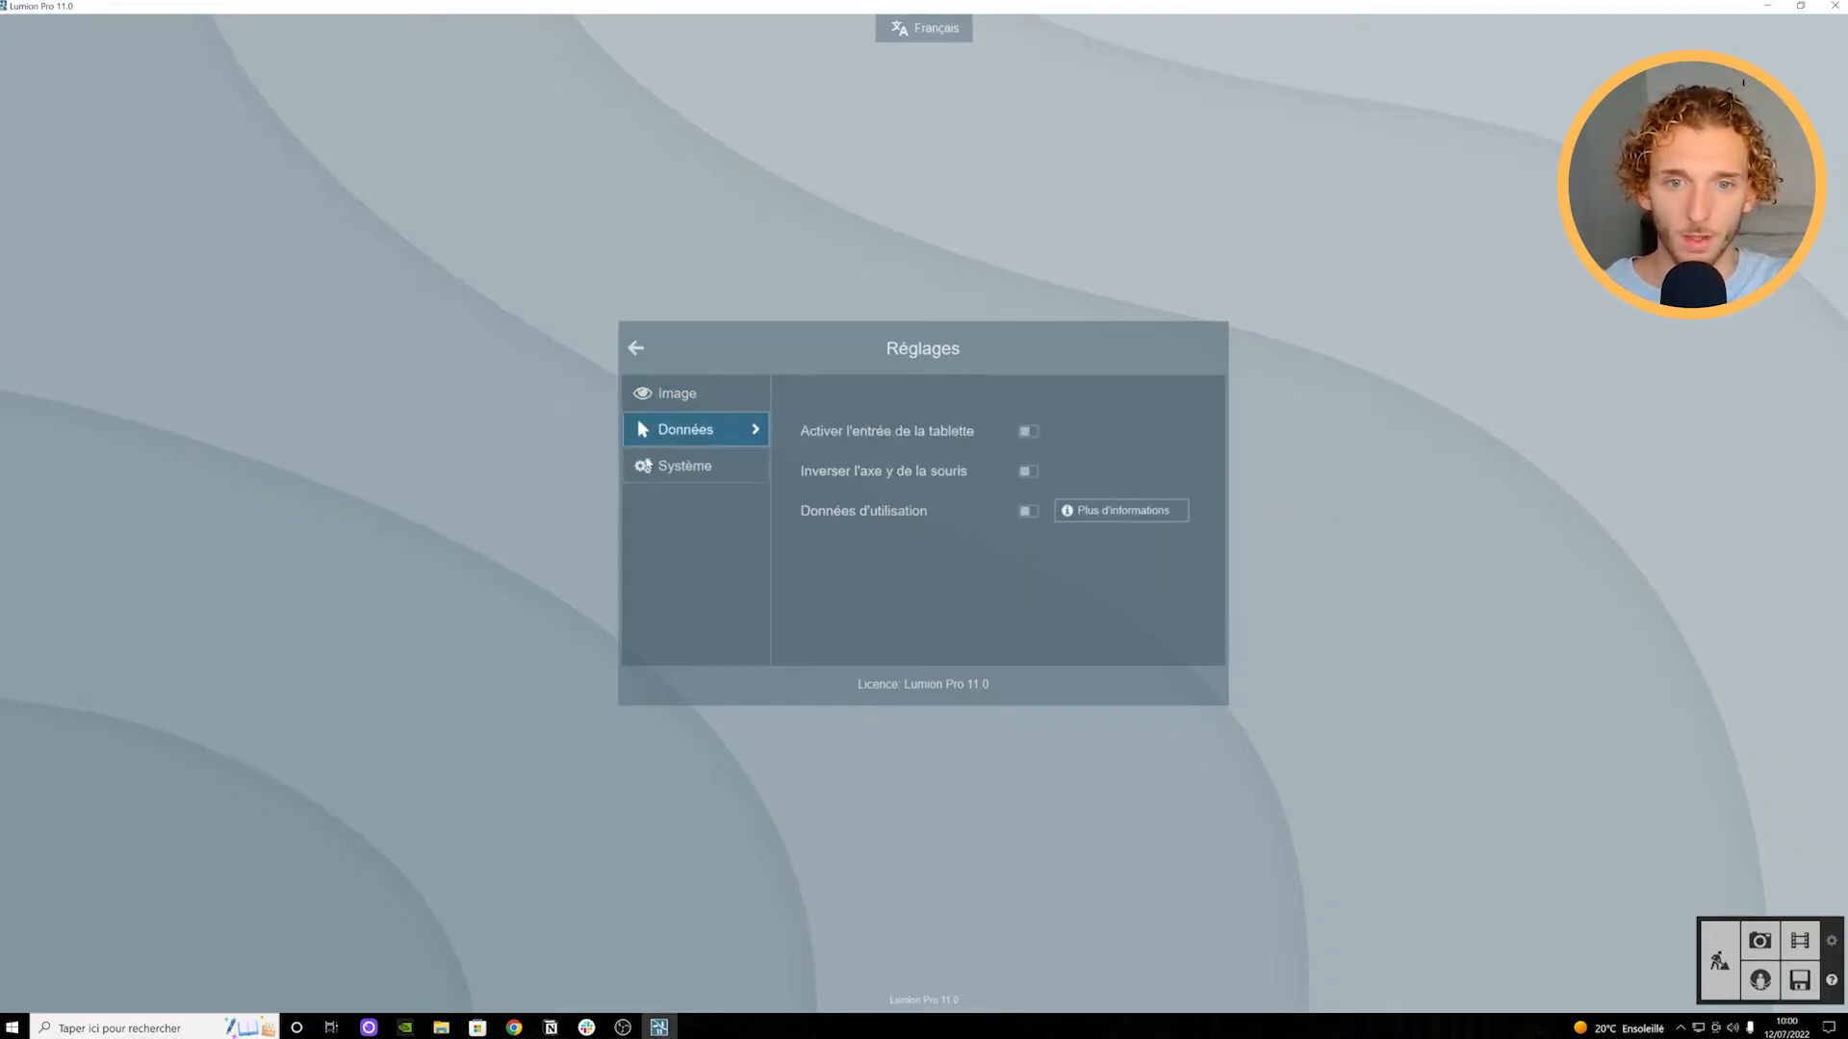
{"action": "left_click", "coordinate": [682, 465]}
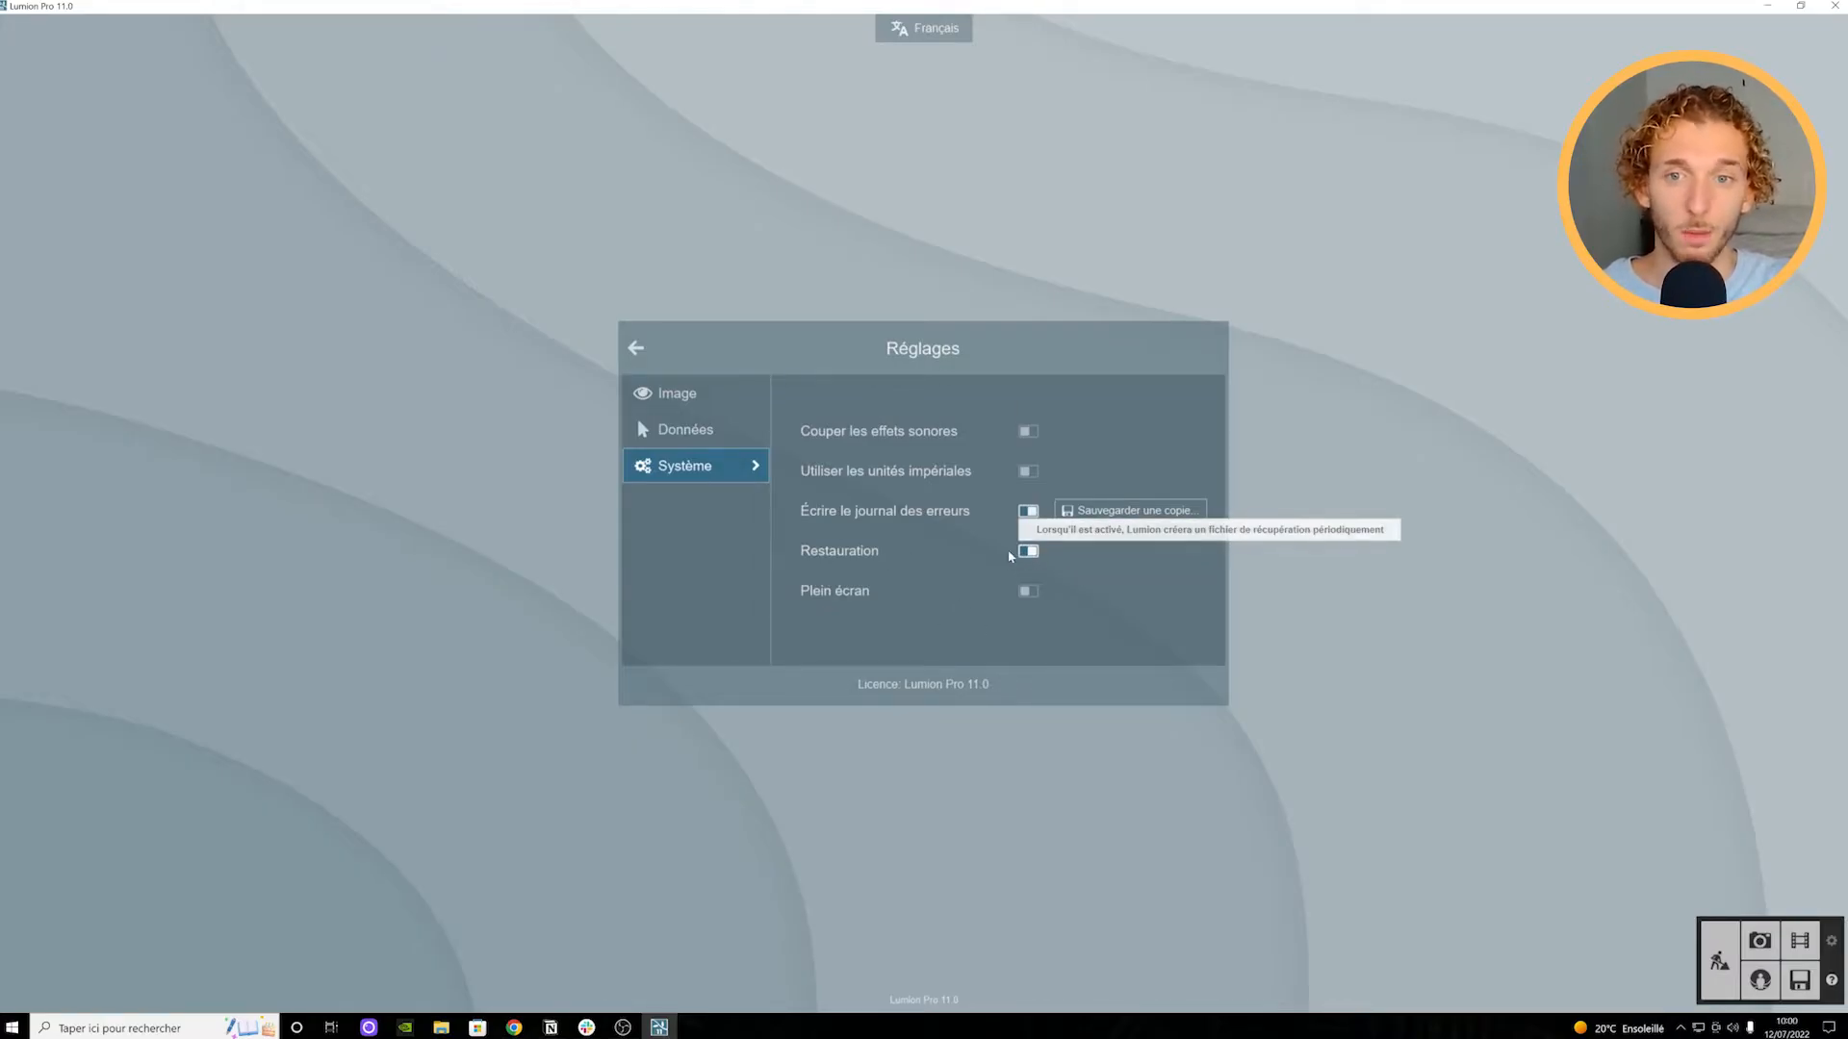
{"action": "left_click", "coordinate": [668, 397]}
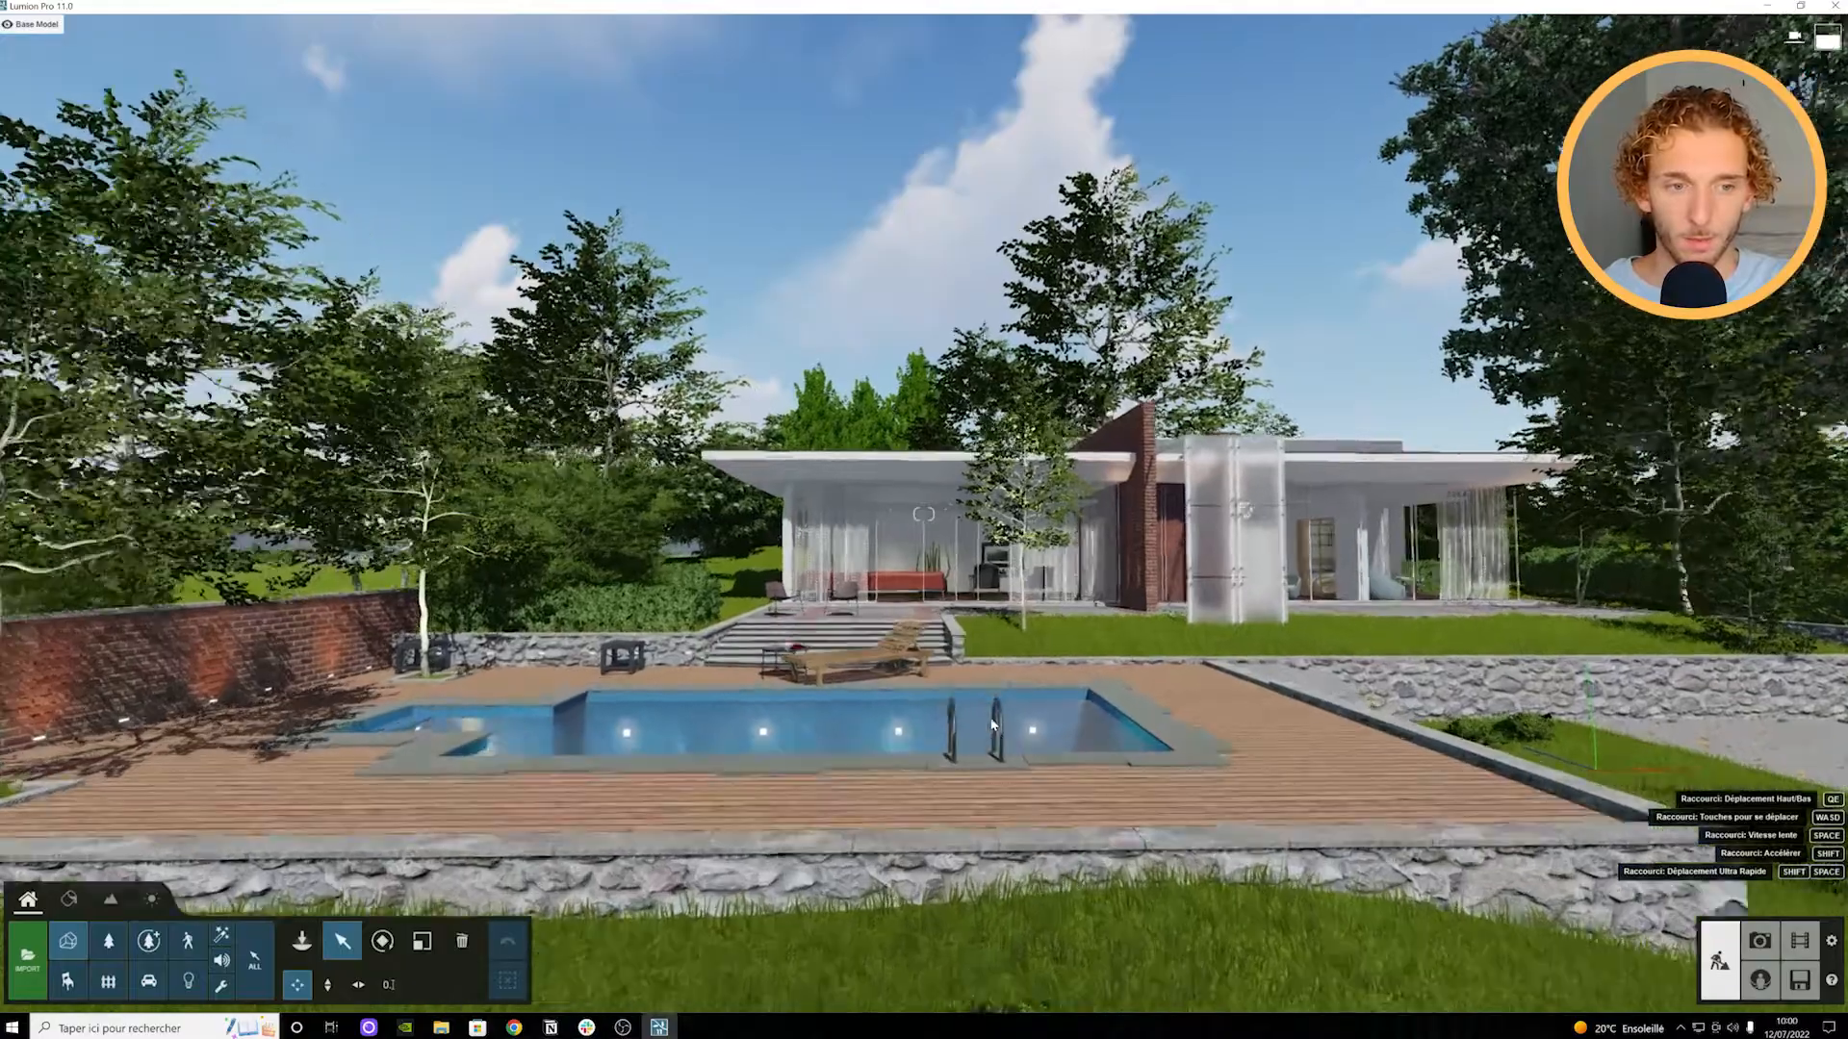
Step: Move the camera around the pool terrace and turn it toward the open lawn beyond the brick wall
{"action": "key", "text": "w"}
{"action": "key", "text": "s"}
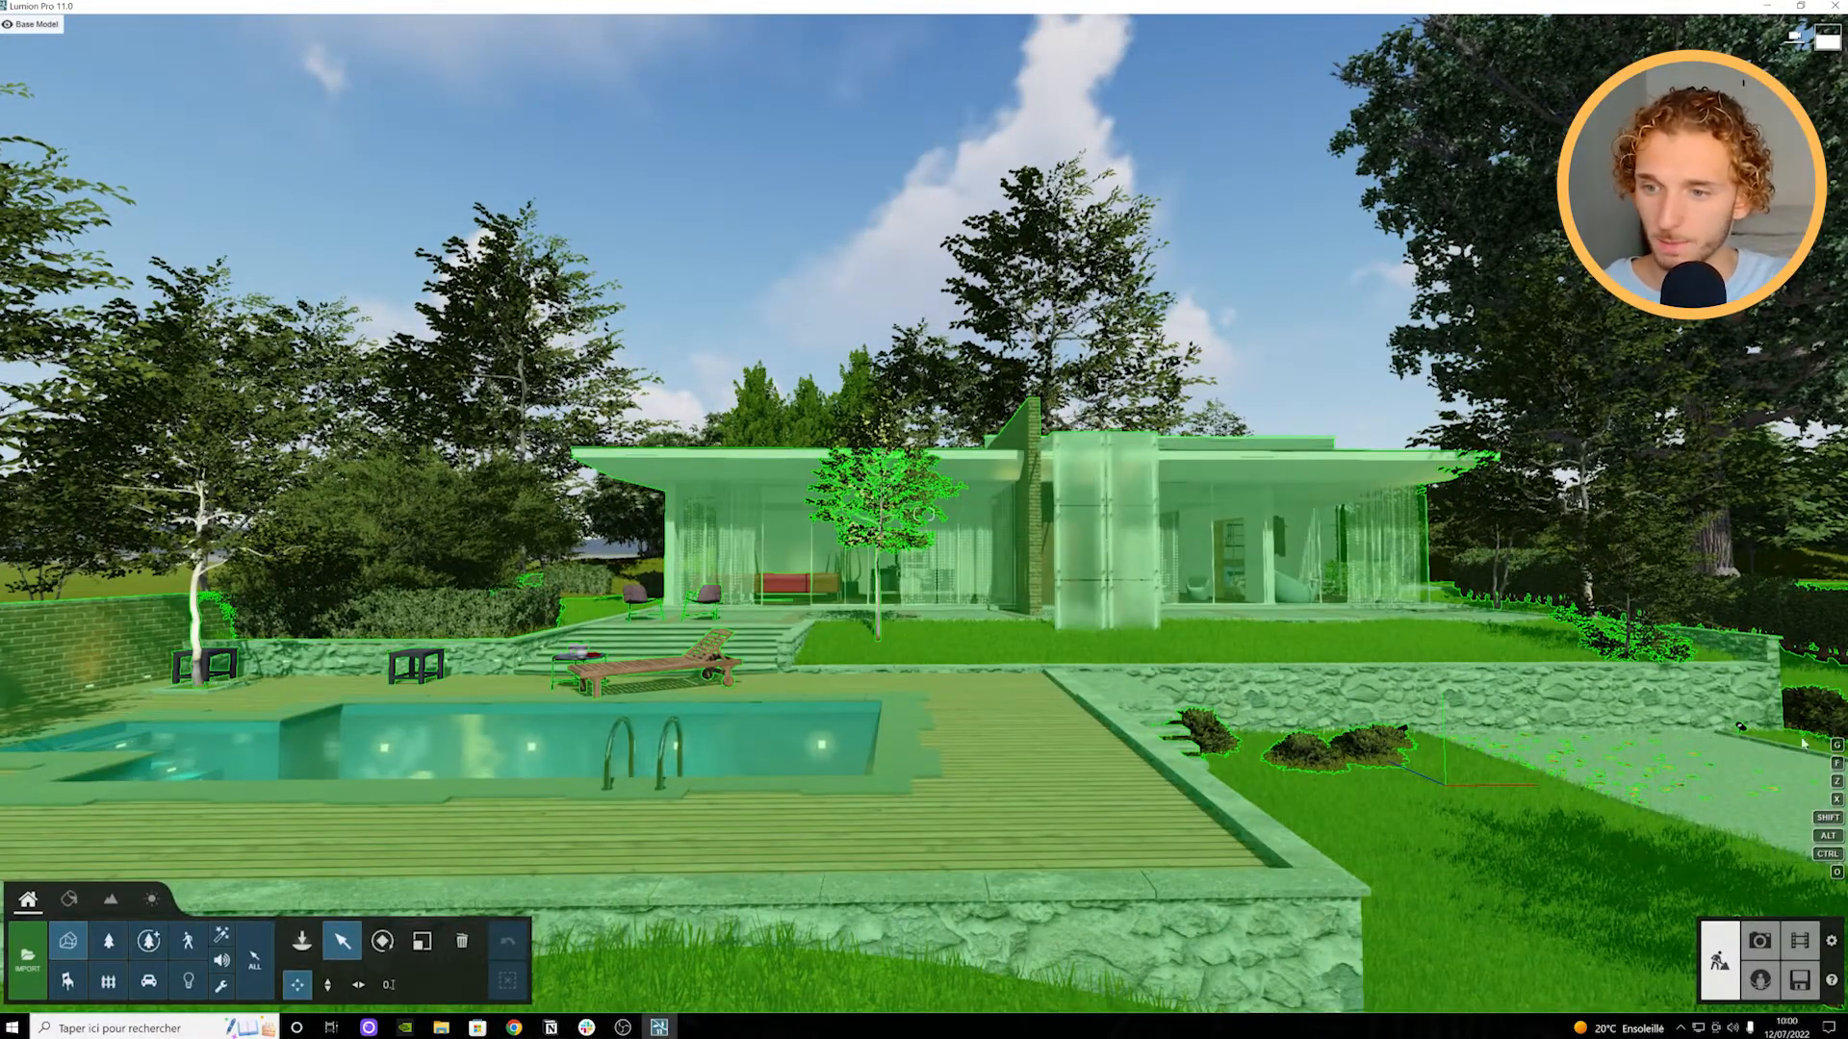
{"action": "scroll", "coordinate": [1058, 847], "scroll_direction": "up", "scroll_amount": 2}
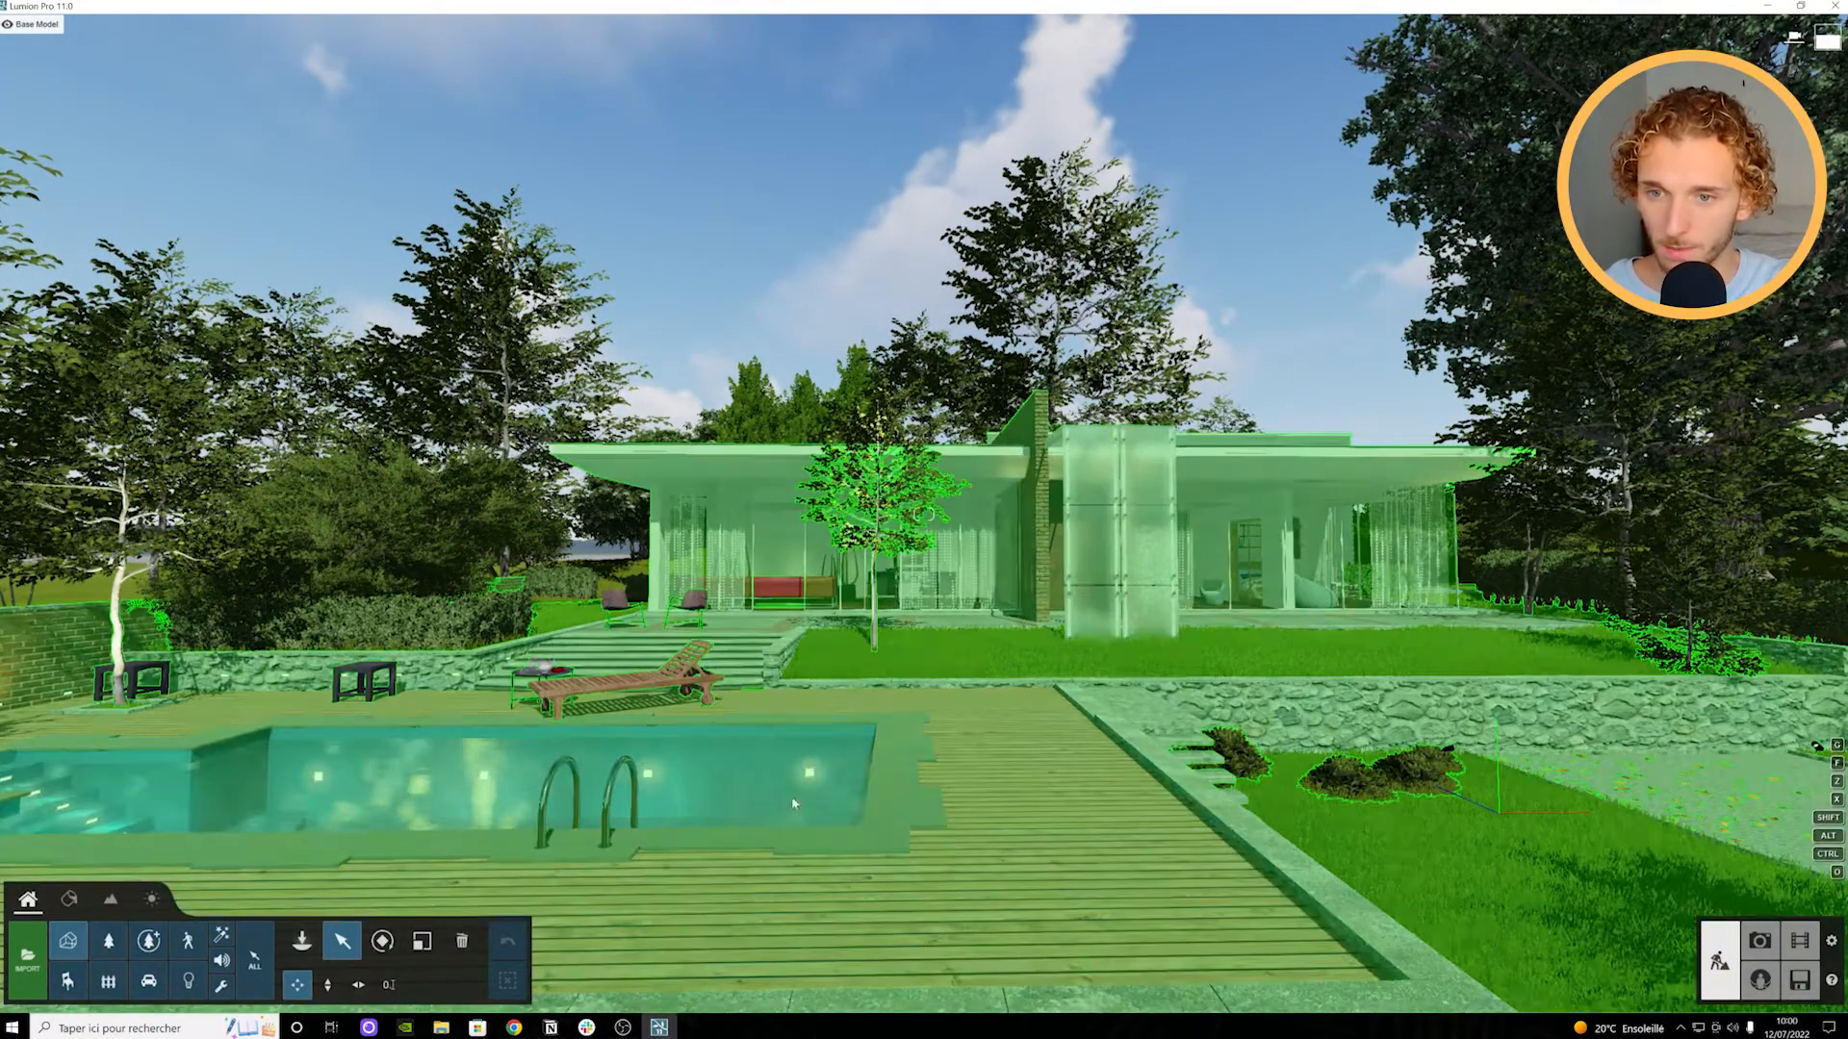
{"action": "right_click_drag", "start_coordinate": [799, 800], "coordinate": [931, 810]}
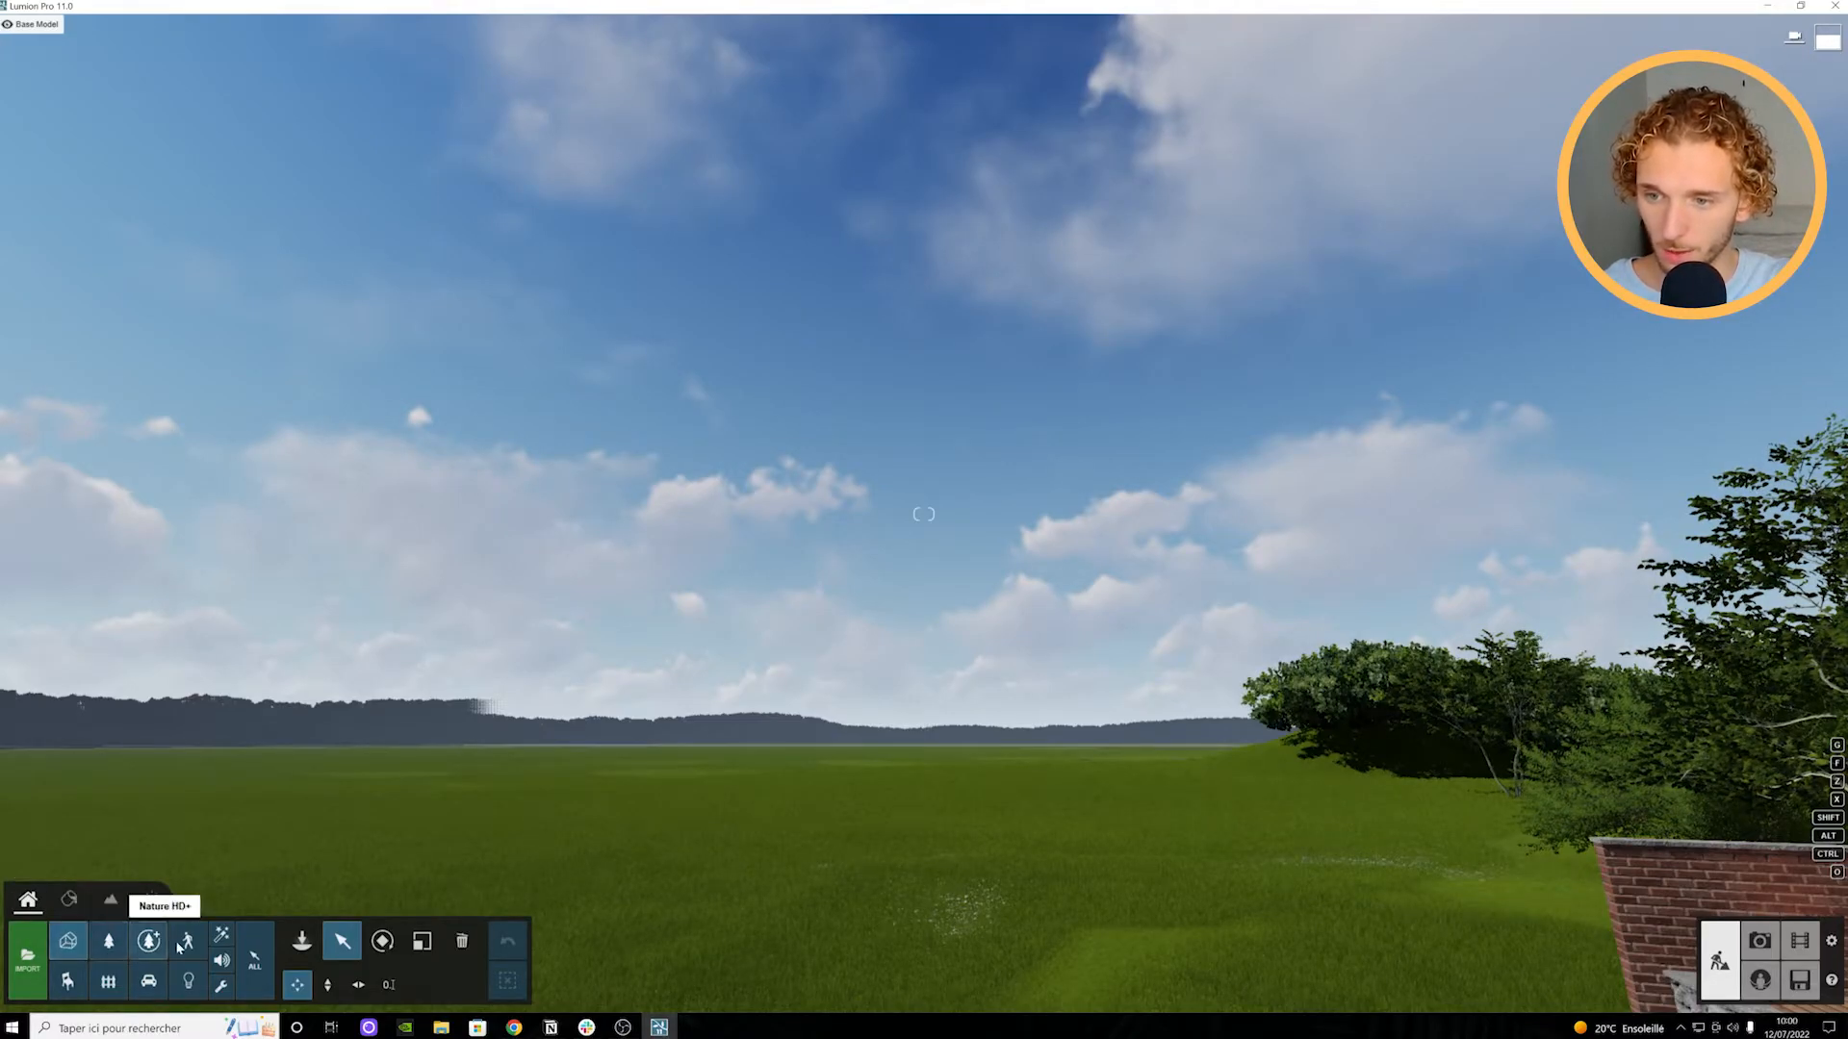
Step: Review the material editor, terrain and weather tools, and return to the object tools
{"action": "left_click", "coordinate": [71, 908]}
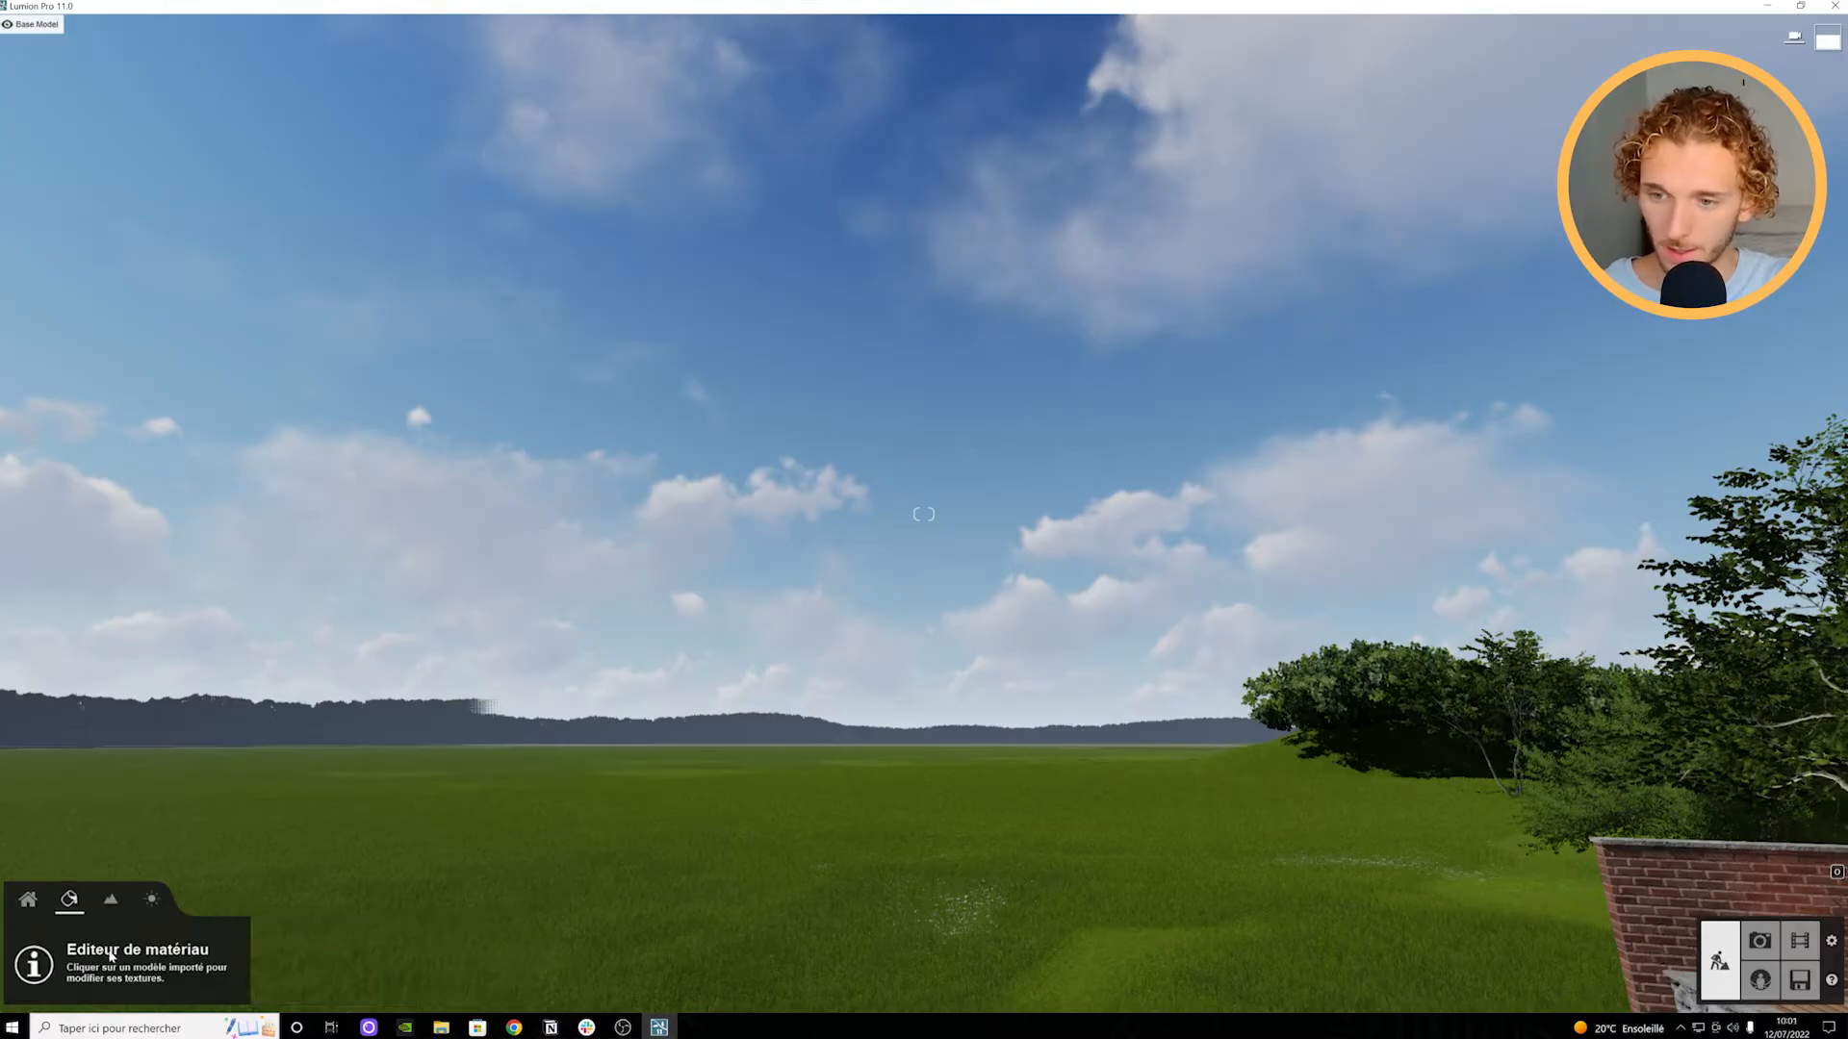
{"action": "left_click", "coordinate": [108, 905]}
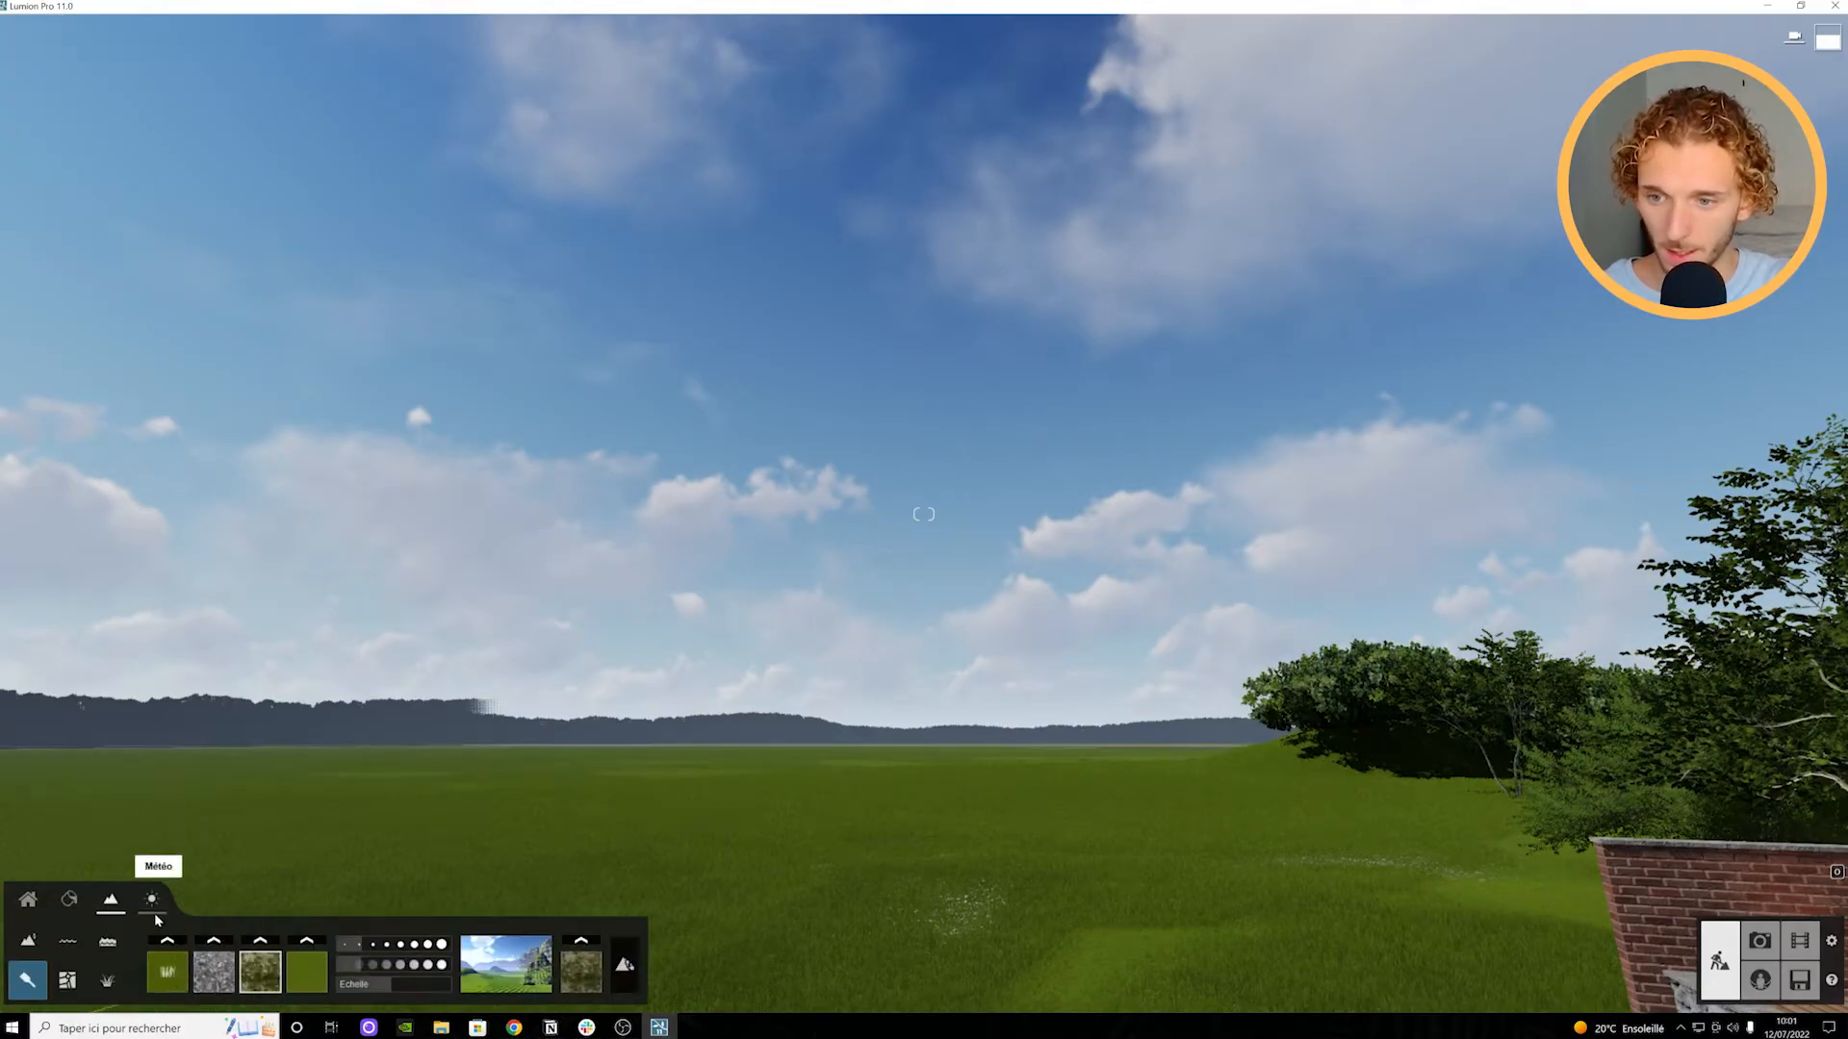
{"action": "left_click", "coordinate": [151, 899]}
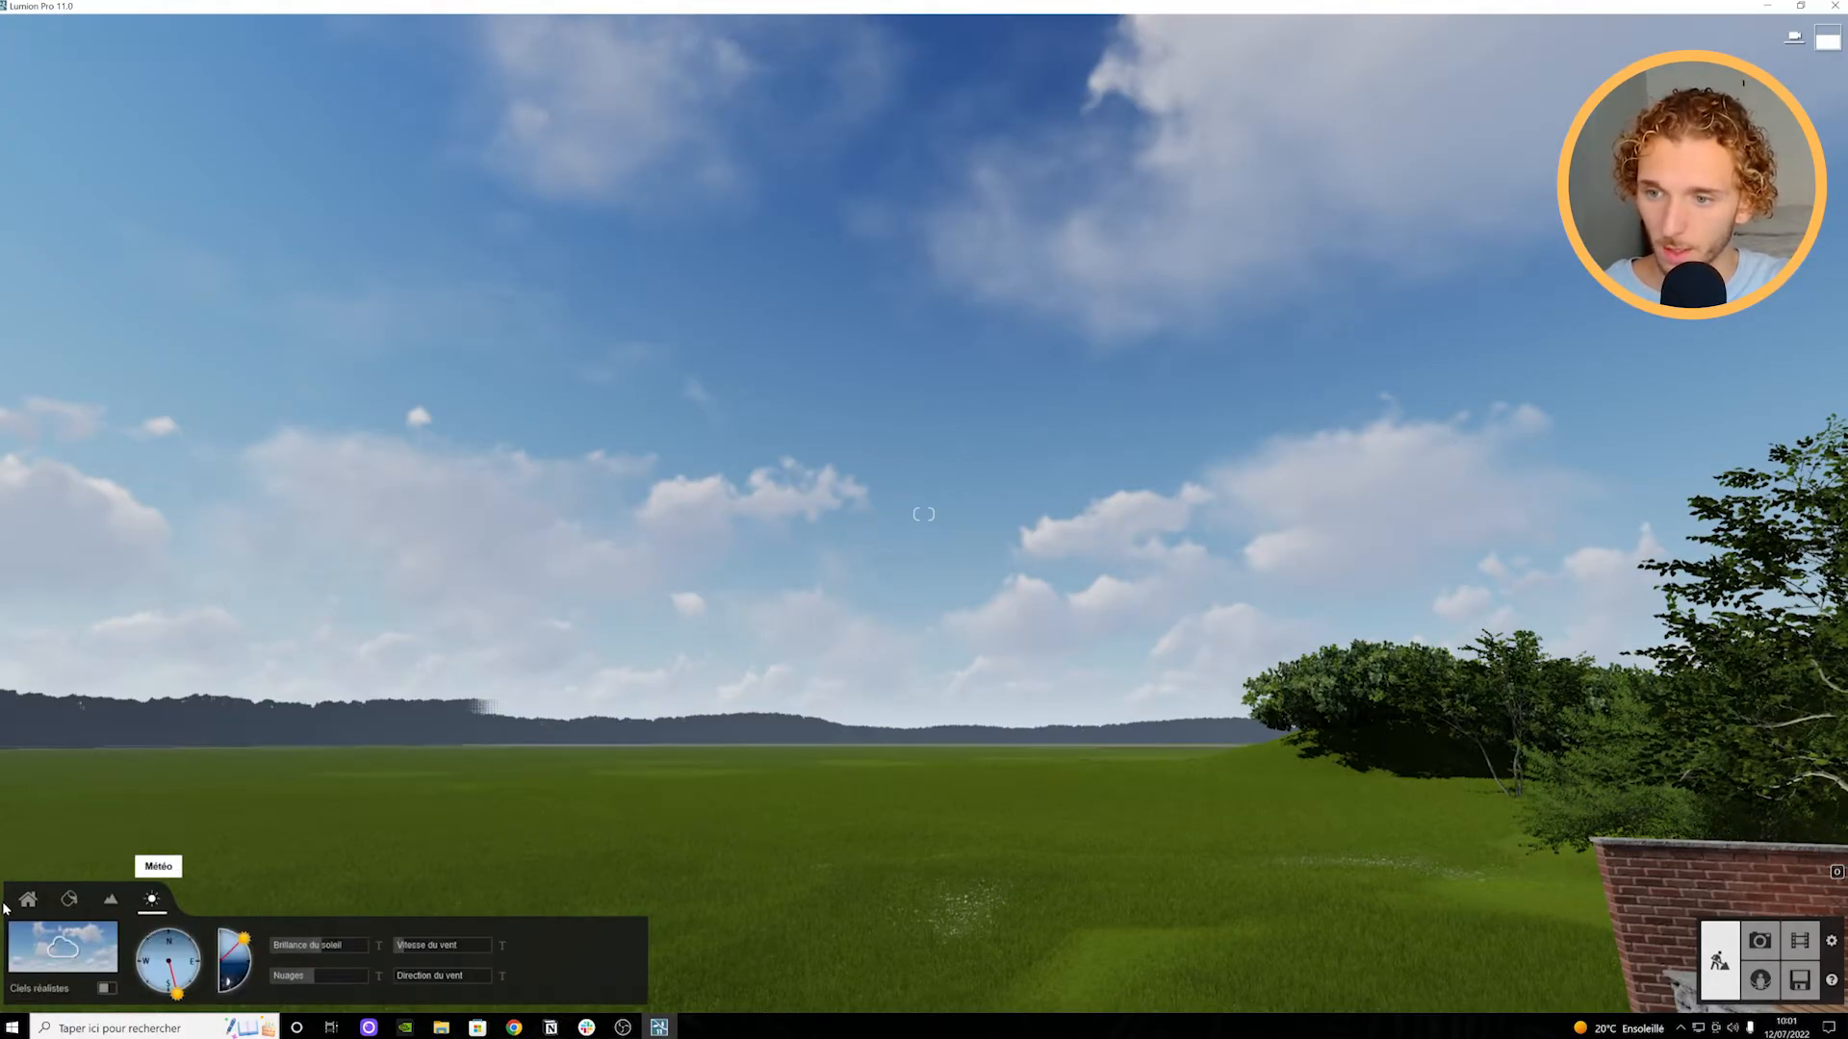
{"action": "left_click", "coordinate": [31, 902]}
Step: Move the camera back across the lawn and turn it to view the villa and its garden from a distance
{"action": "right_click_drag", "start_coordinate": [83, 793], "coordinate": [77, 877]}
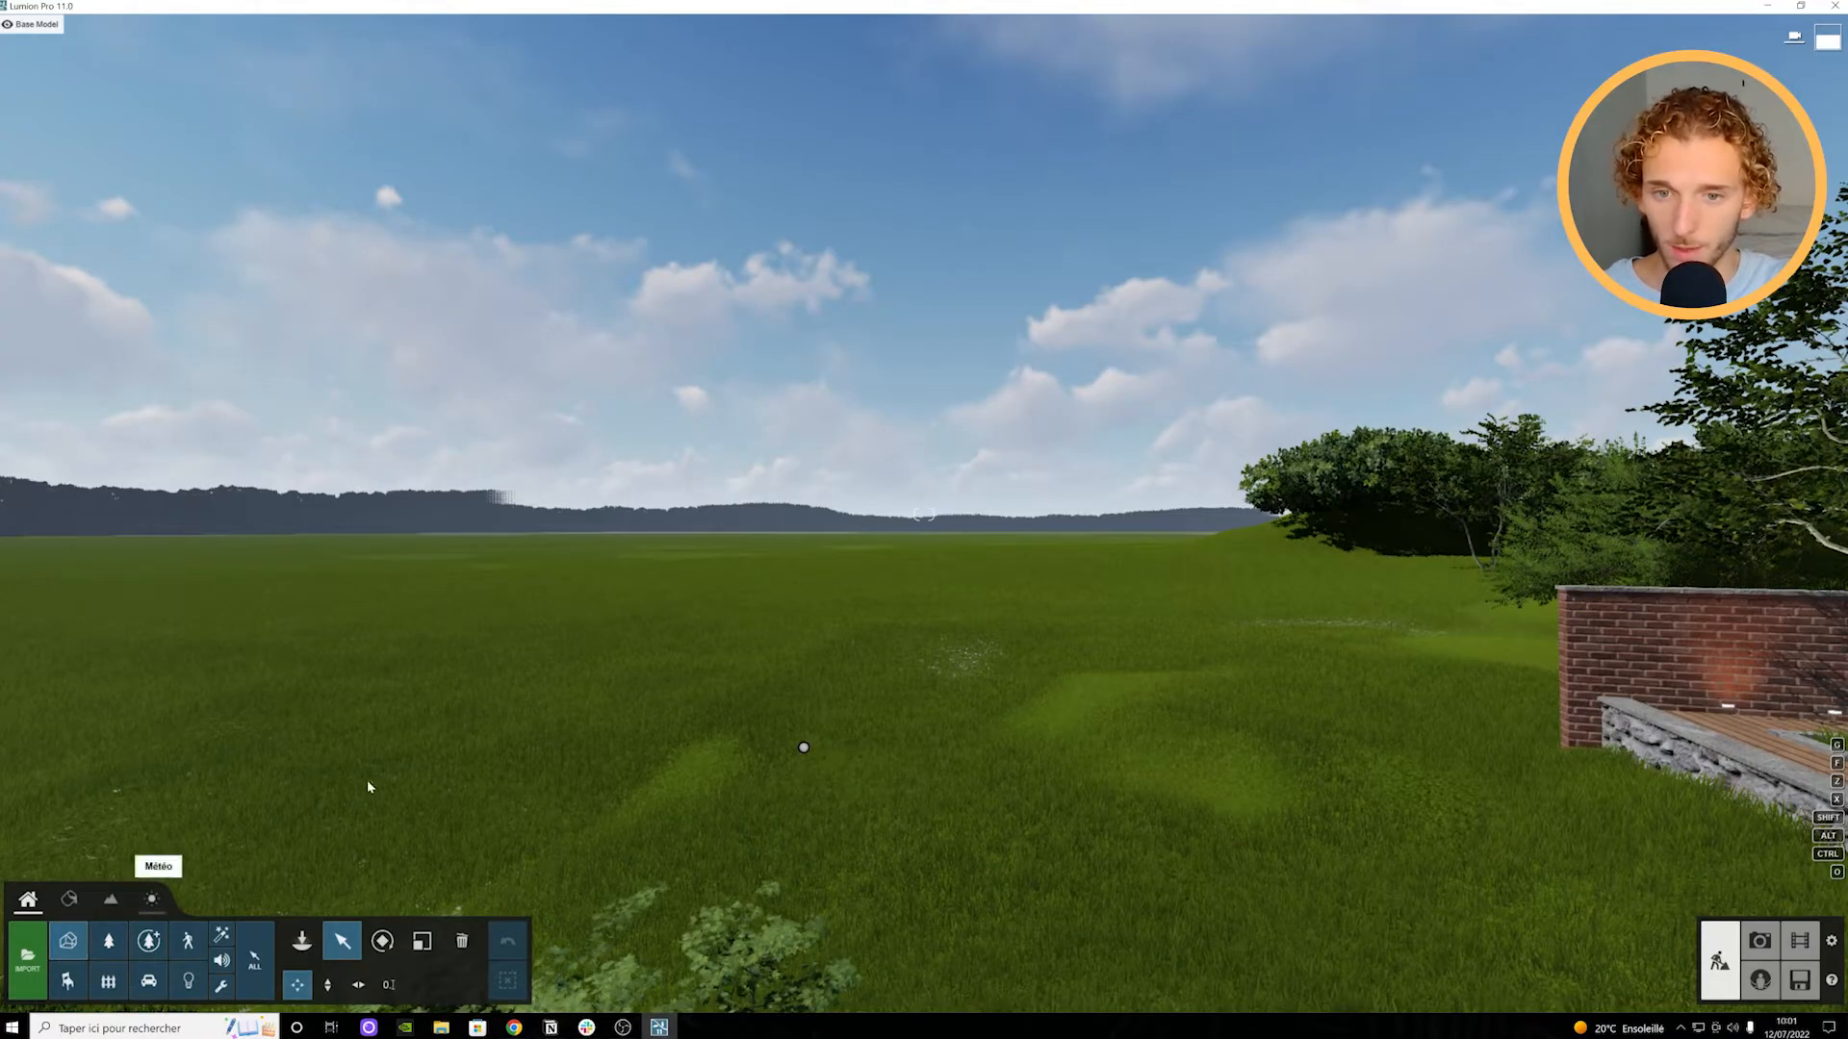
{"action": "right_click_drag", "start_coordinate": [862, 767], "coordinate": [539, 733]}
{"action": "right_click_drag", "start_coordinate": [19, 438], "coordinate": [716, 522]}
{"action": "key", "text": "s"}
{"action": "key", "text": "a"}
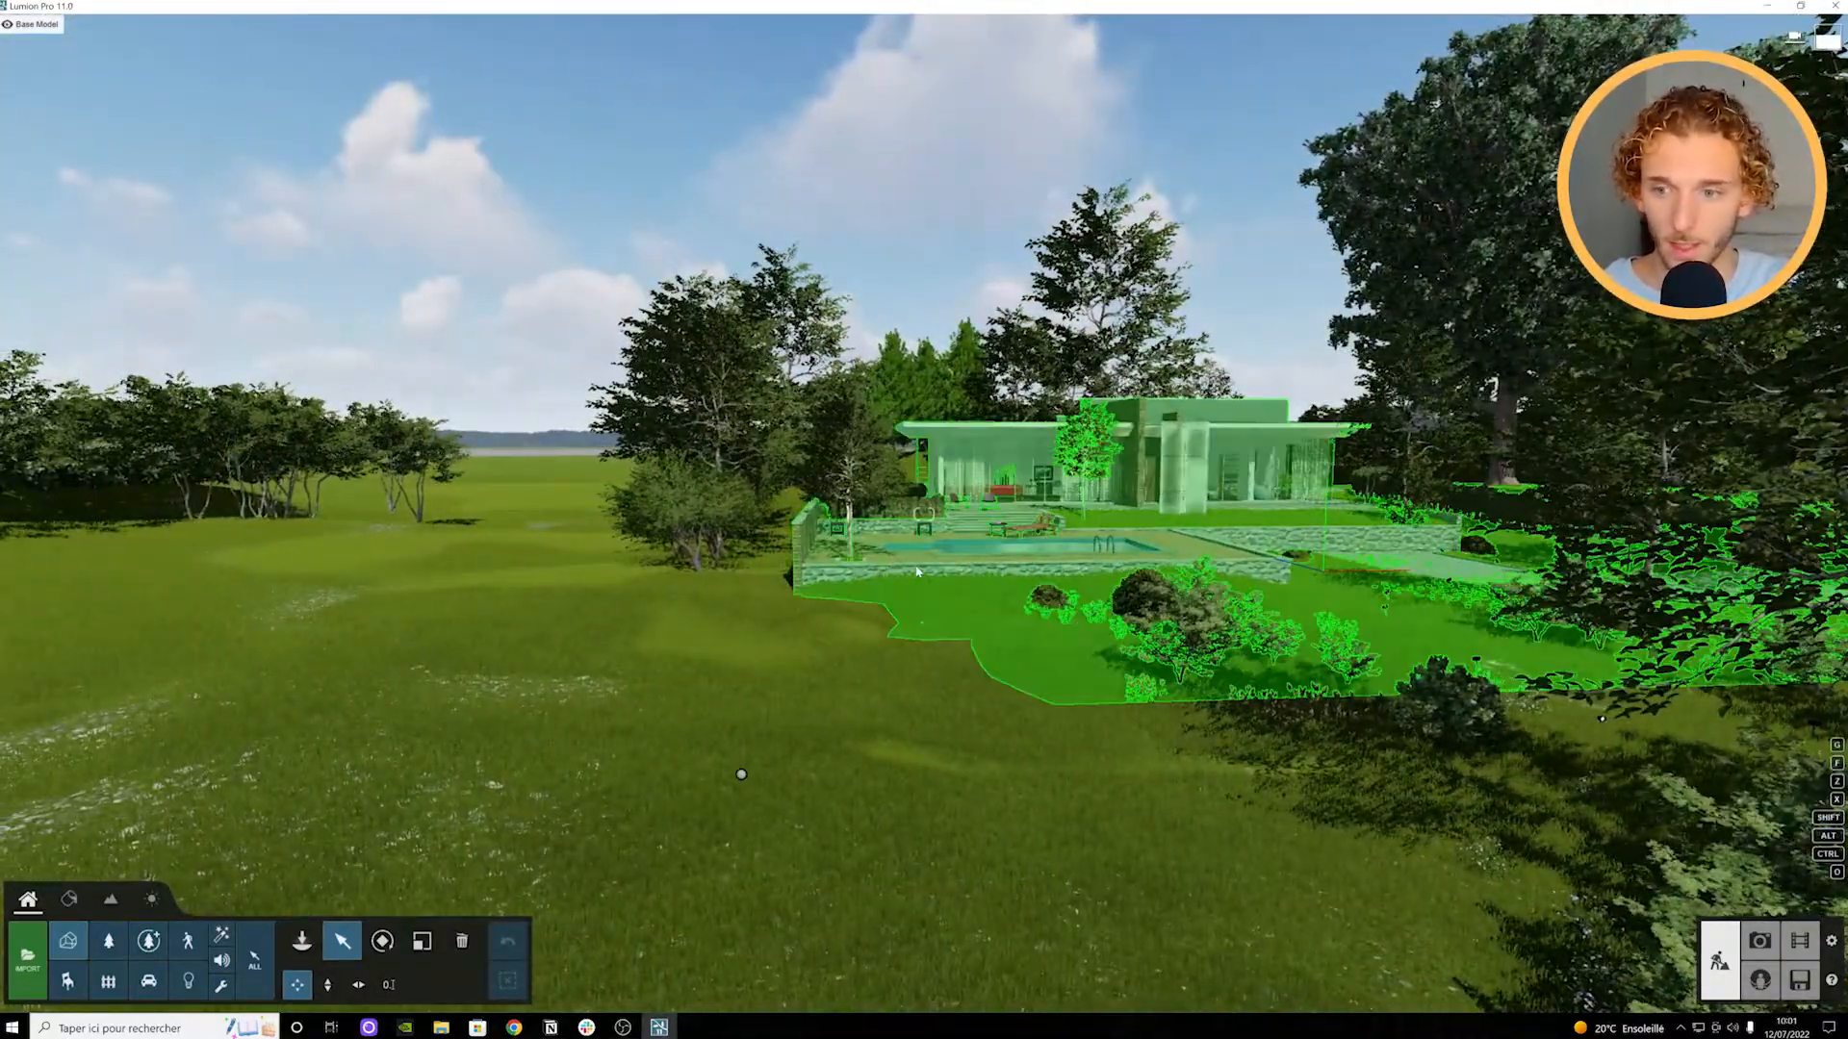
{"action": "right_click_drag", "start_coordinate": [821, 824], "coordinate": [991, 769]}
{"action": "key", "text": "a"}
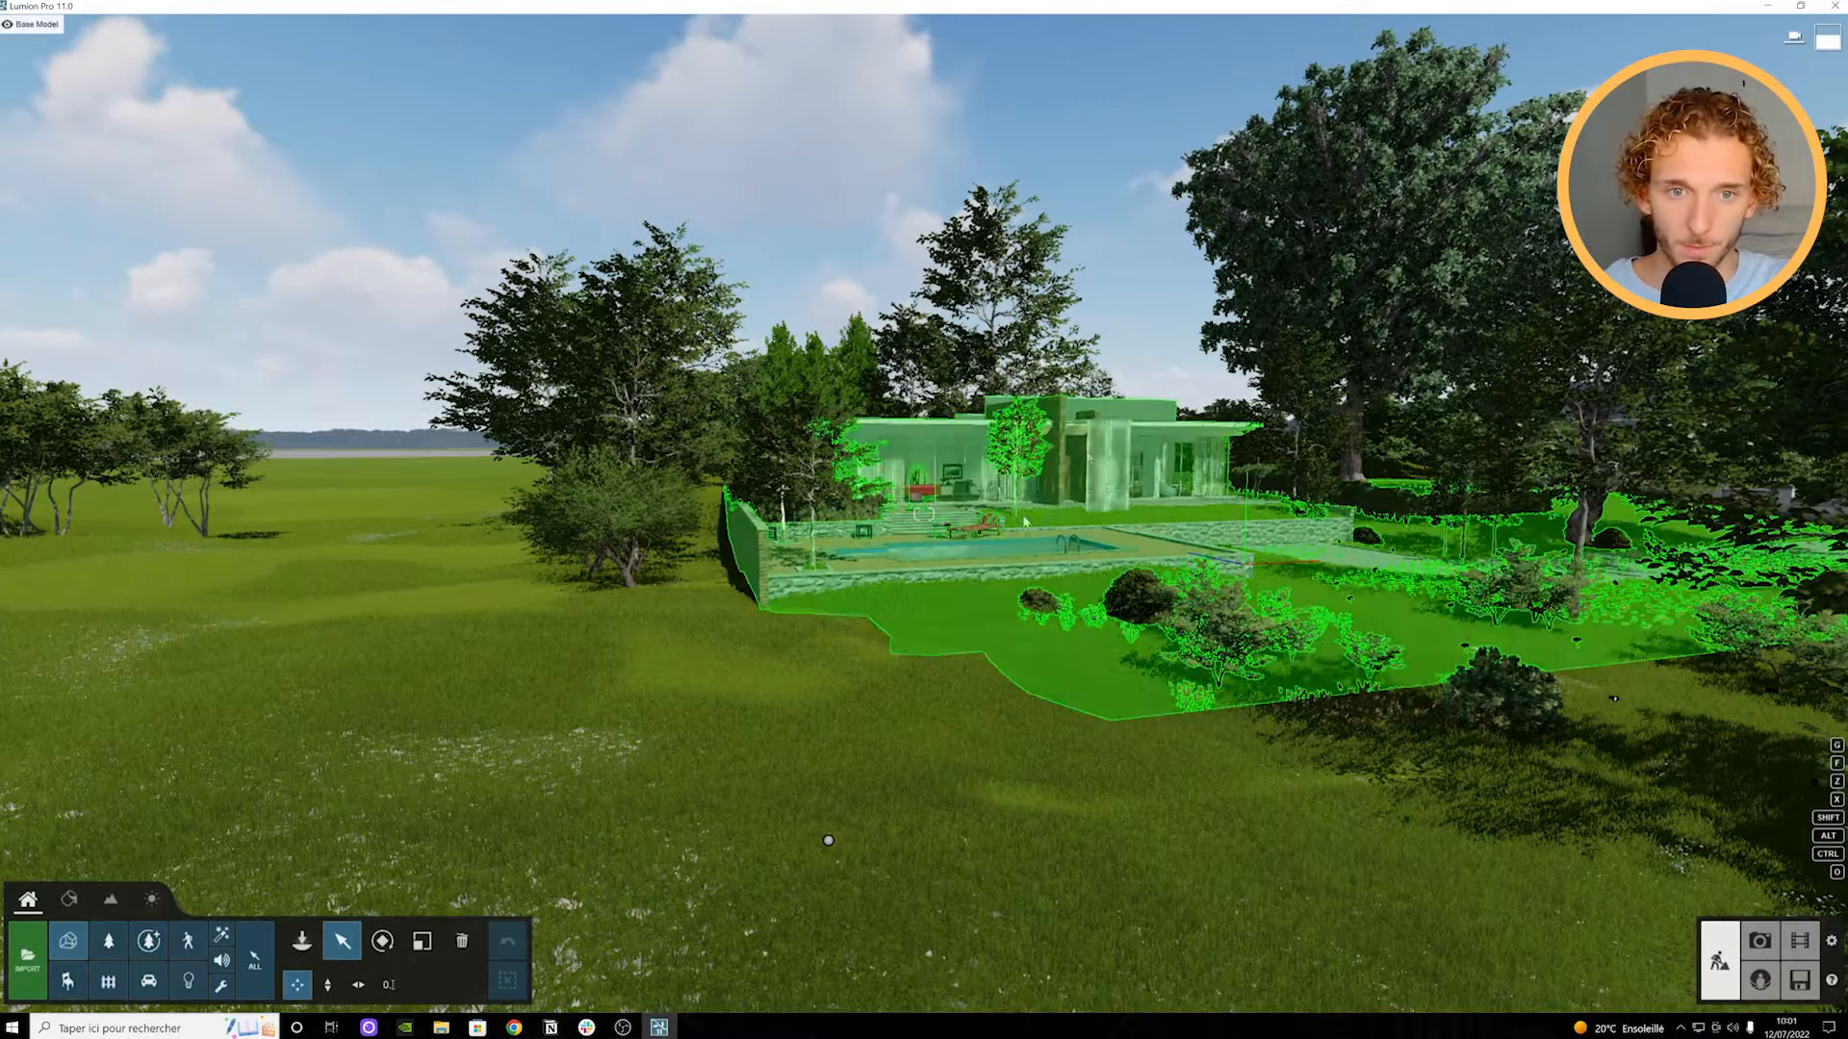
Step: Select the pool villa model and view its placement point at the edge of the lawn from several distances
{"action": "left_click", "coordinate": [1154, 455]}
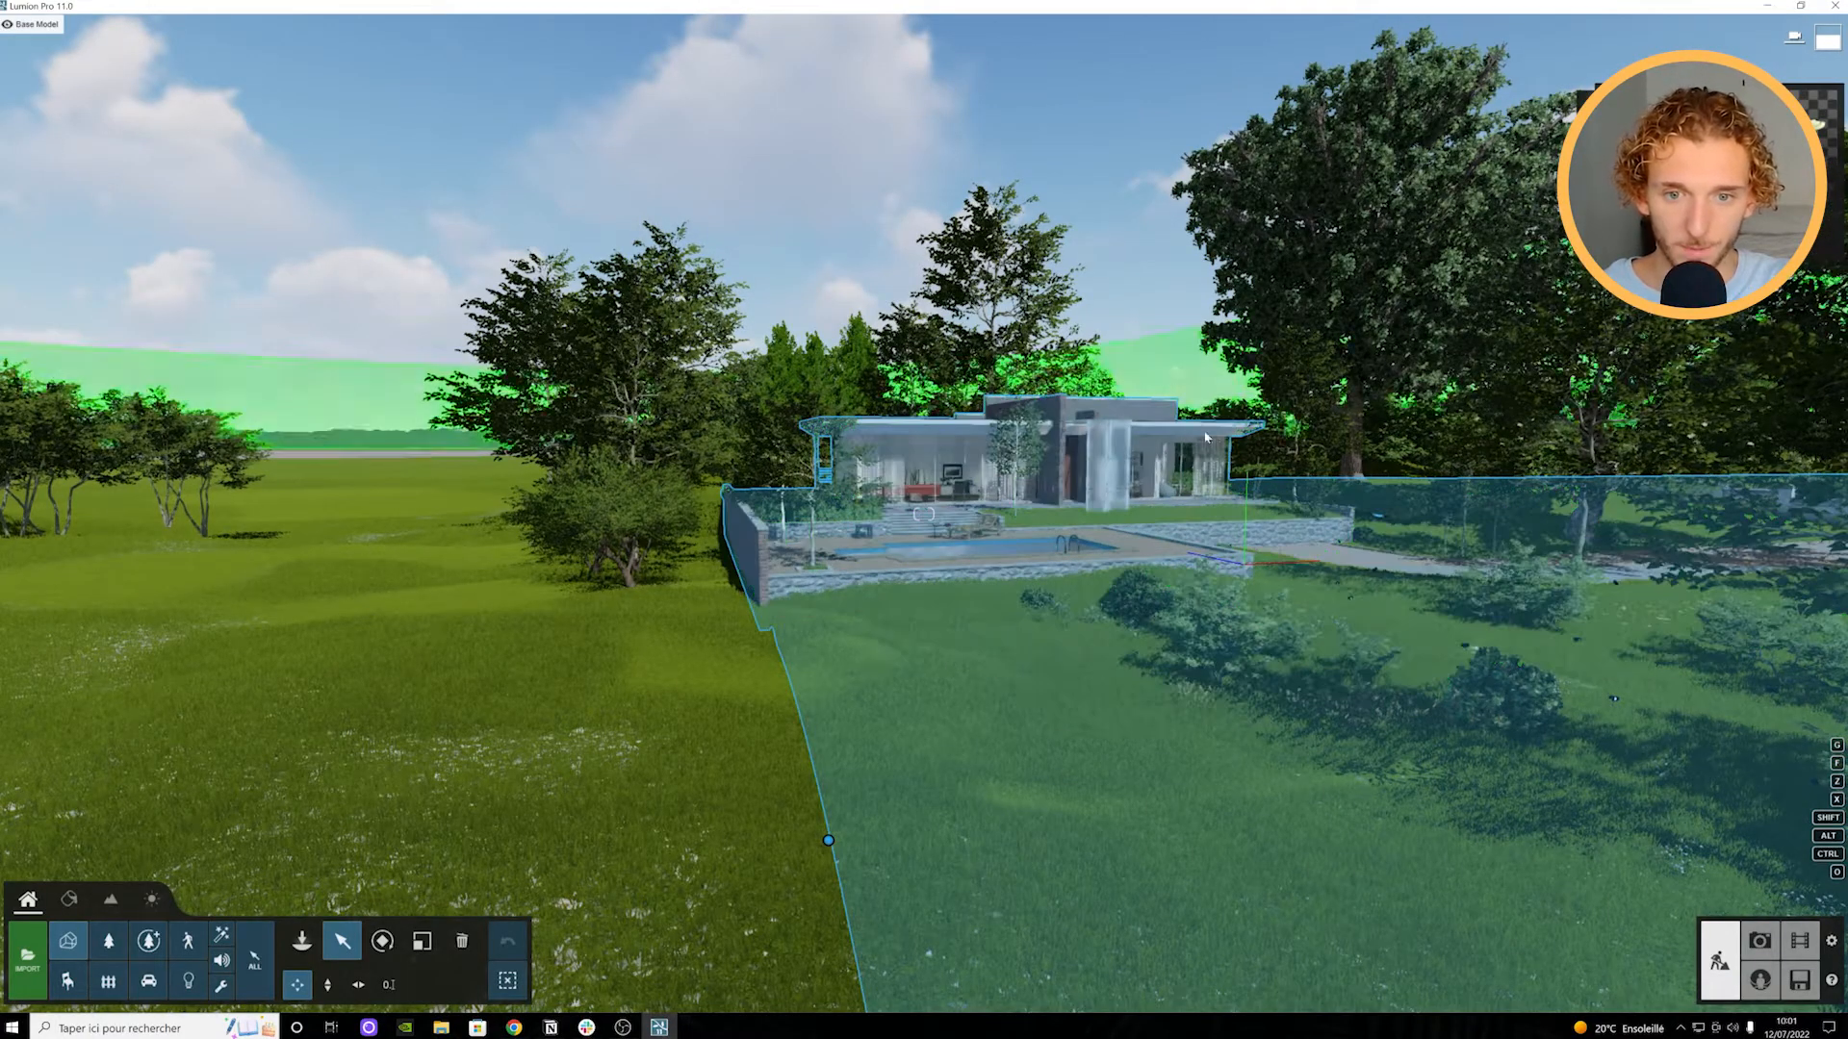
{"action": "key", "text": "s"}
{"action": "key", "text": "a"}
{"action": "right_click_drag", "start_coordinate": [851, 852], "coordinate": [943, 812]}
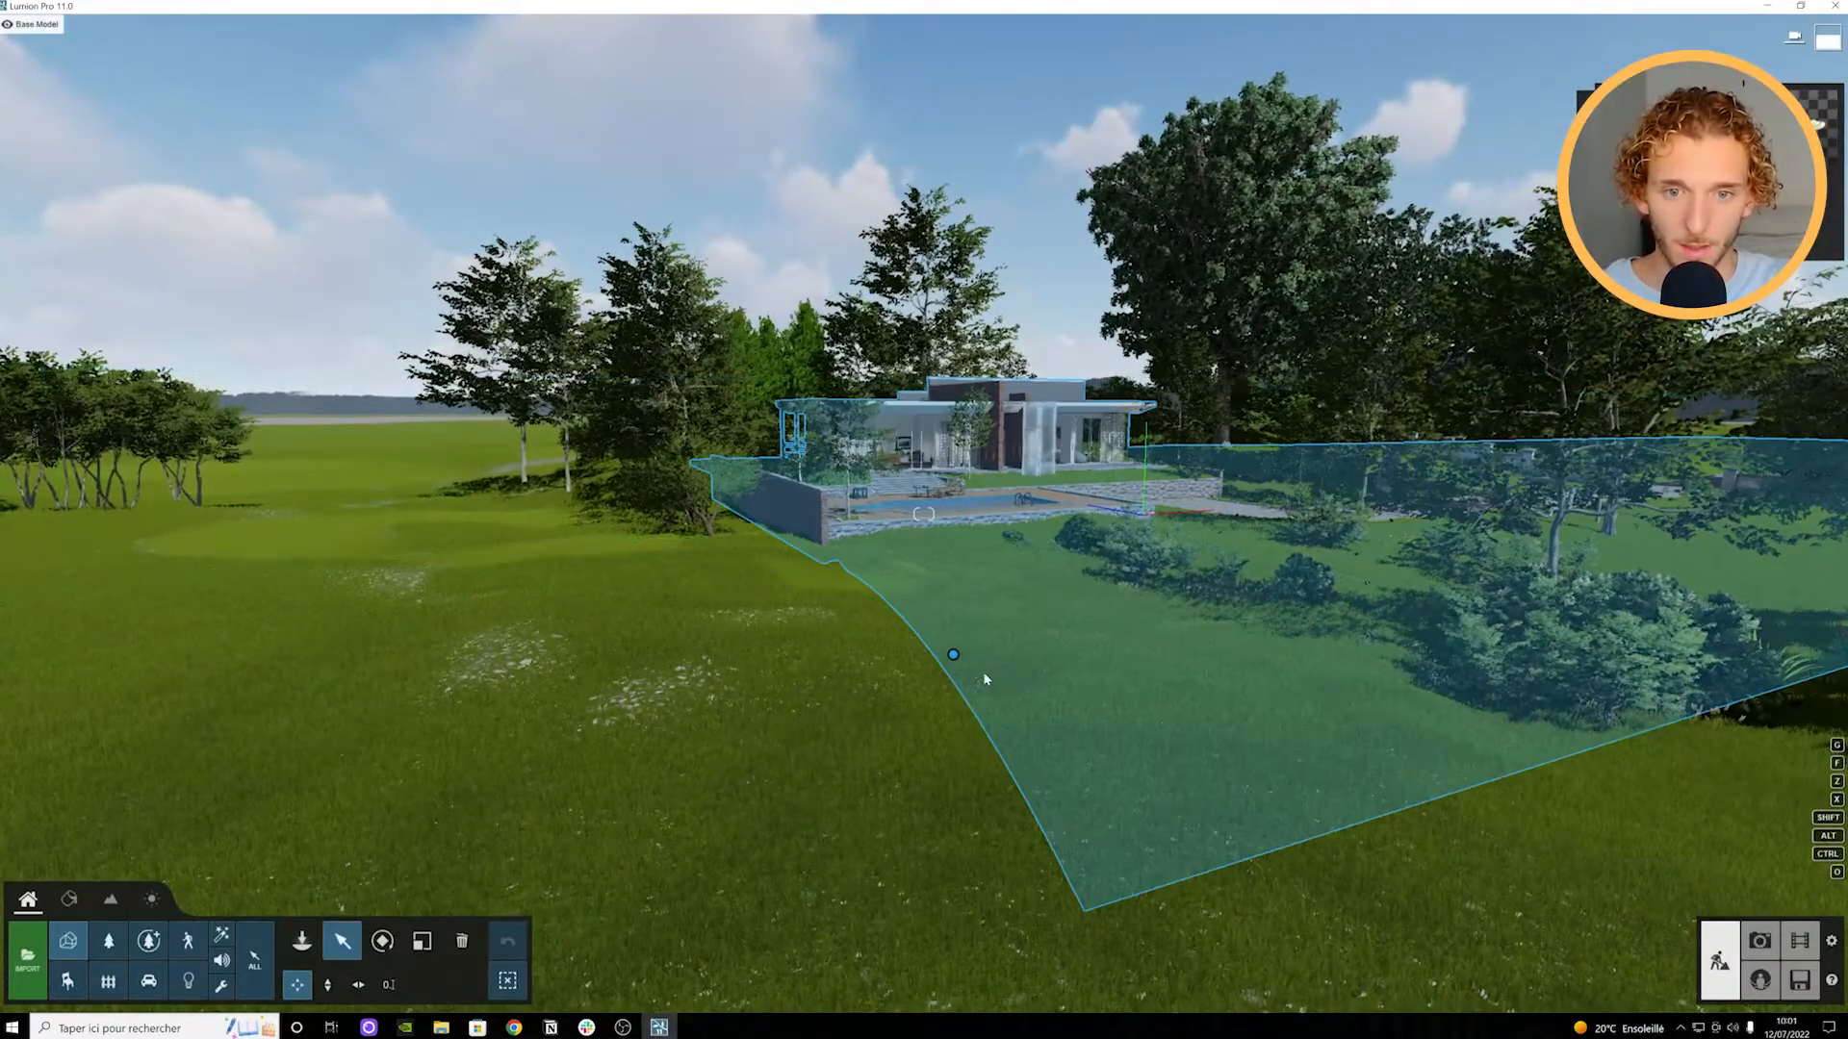
{"action": "left_click", "coordinate": [954, 657]}
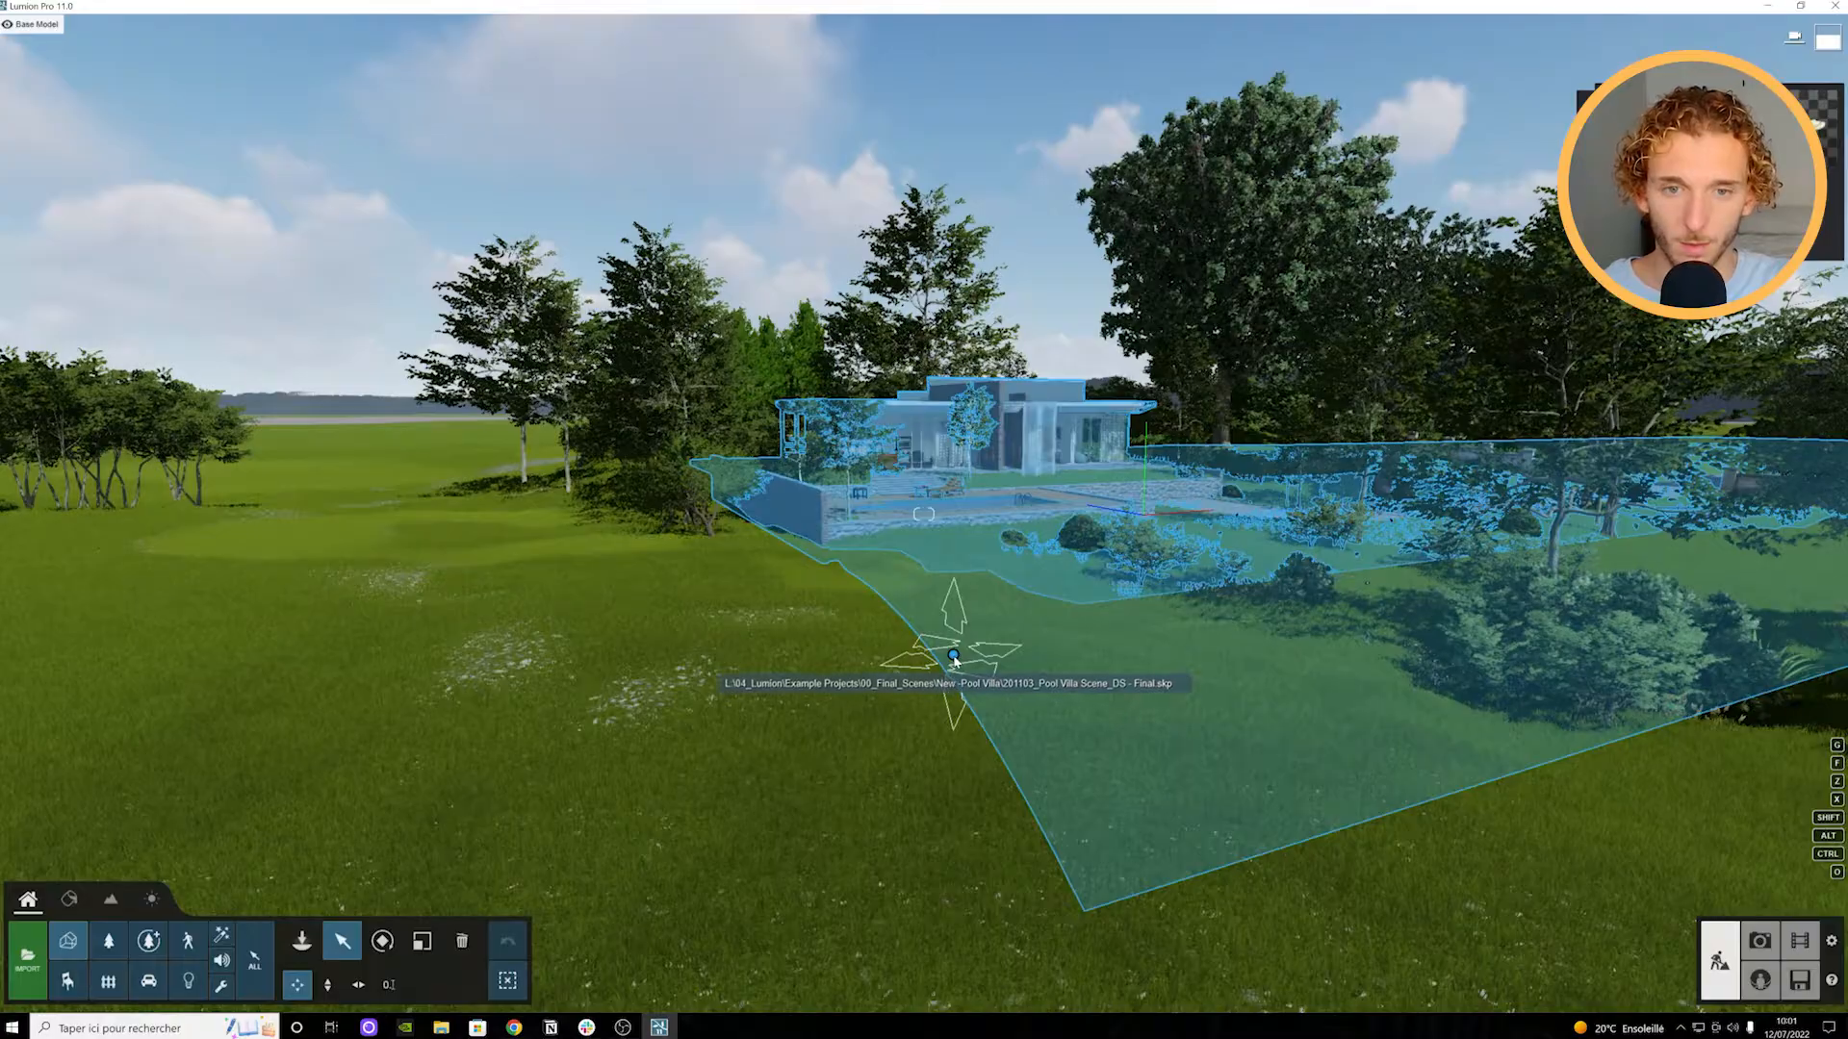
{"action": "key", "text": "w"}
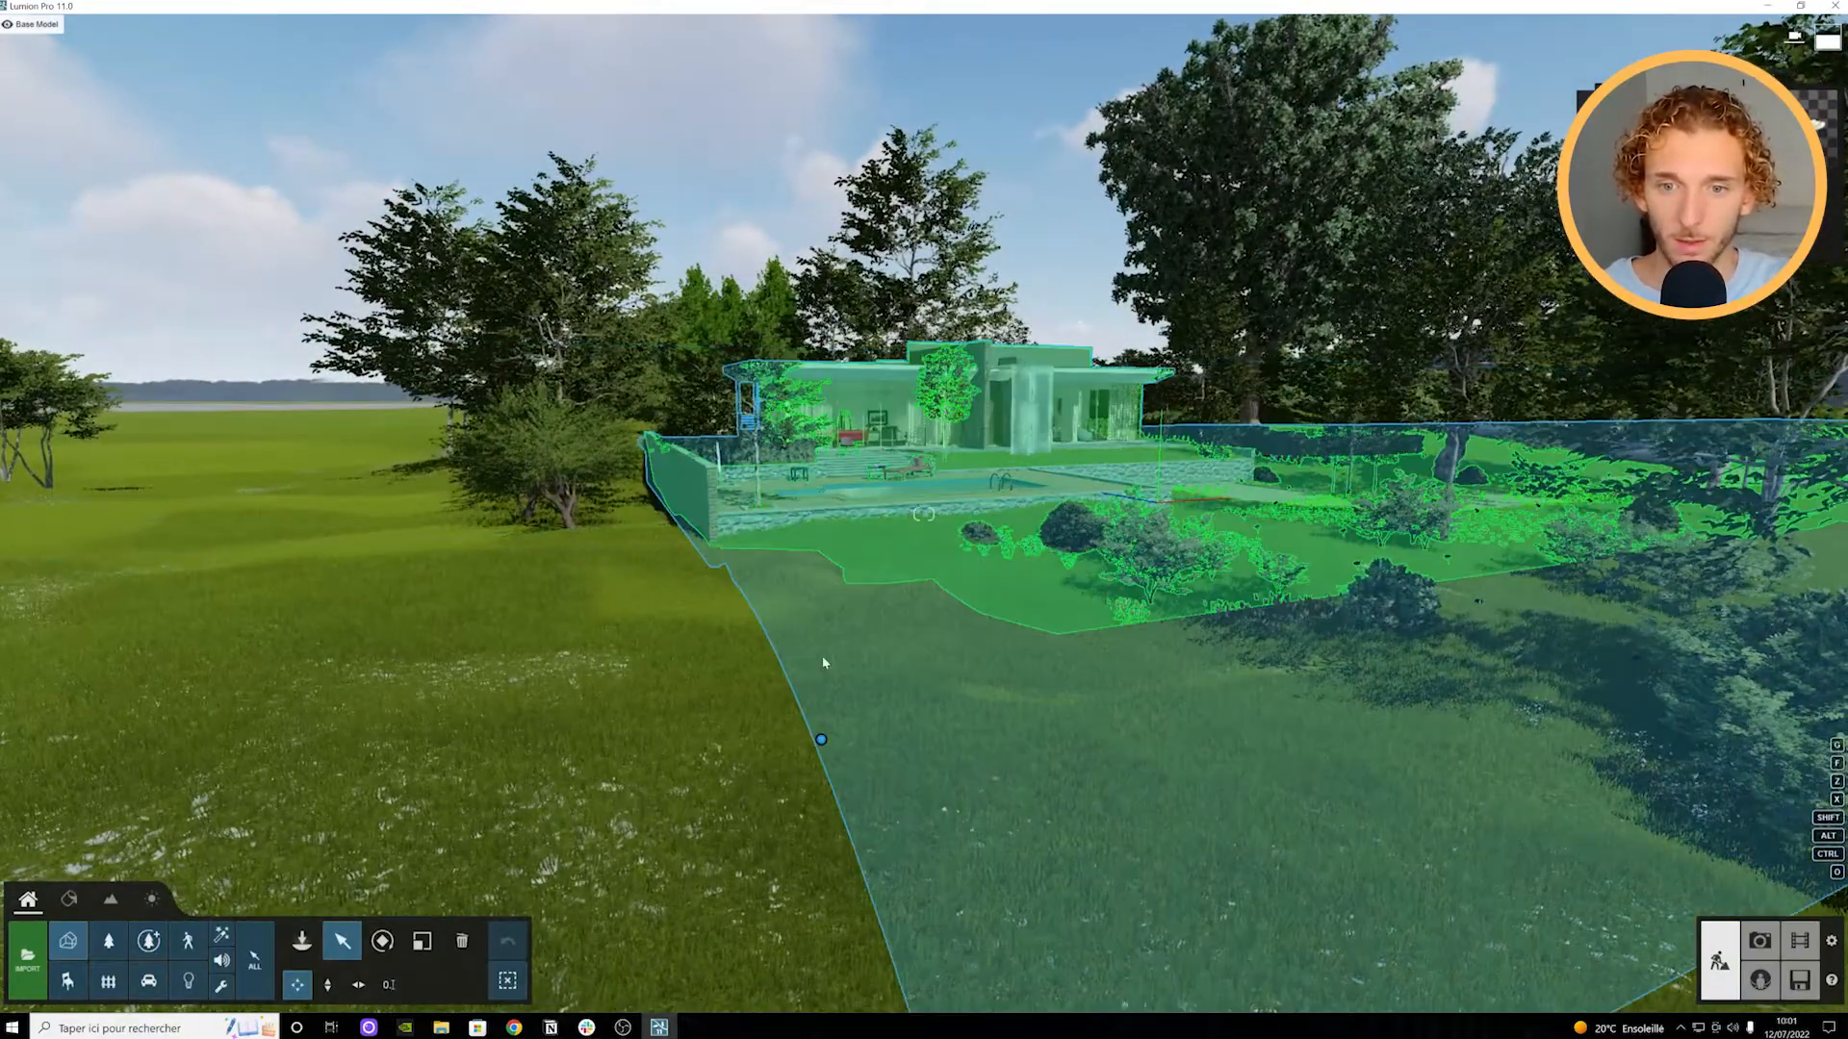
Step: Try moving the pool villa model across the lawn by its placement point, and undo the move
{"action": "left_click", "coordinate": [821, 740]}
{"action": "left_click_drag", "start_coordinate": [820, 739], "coordinate": [943, 728]}
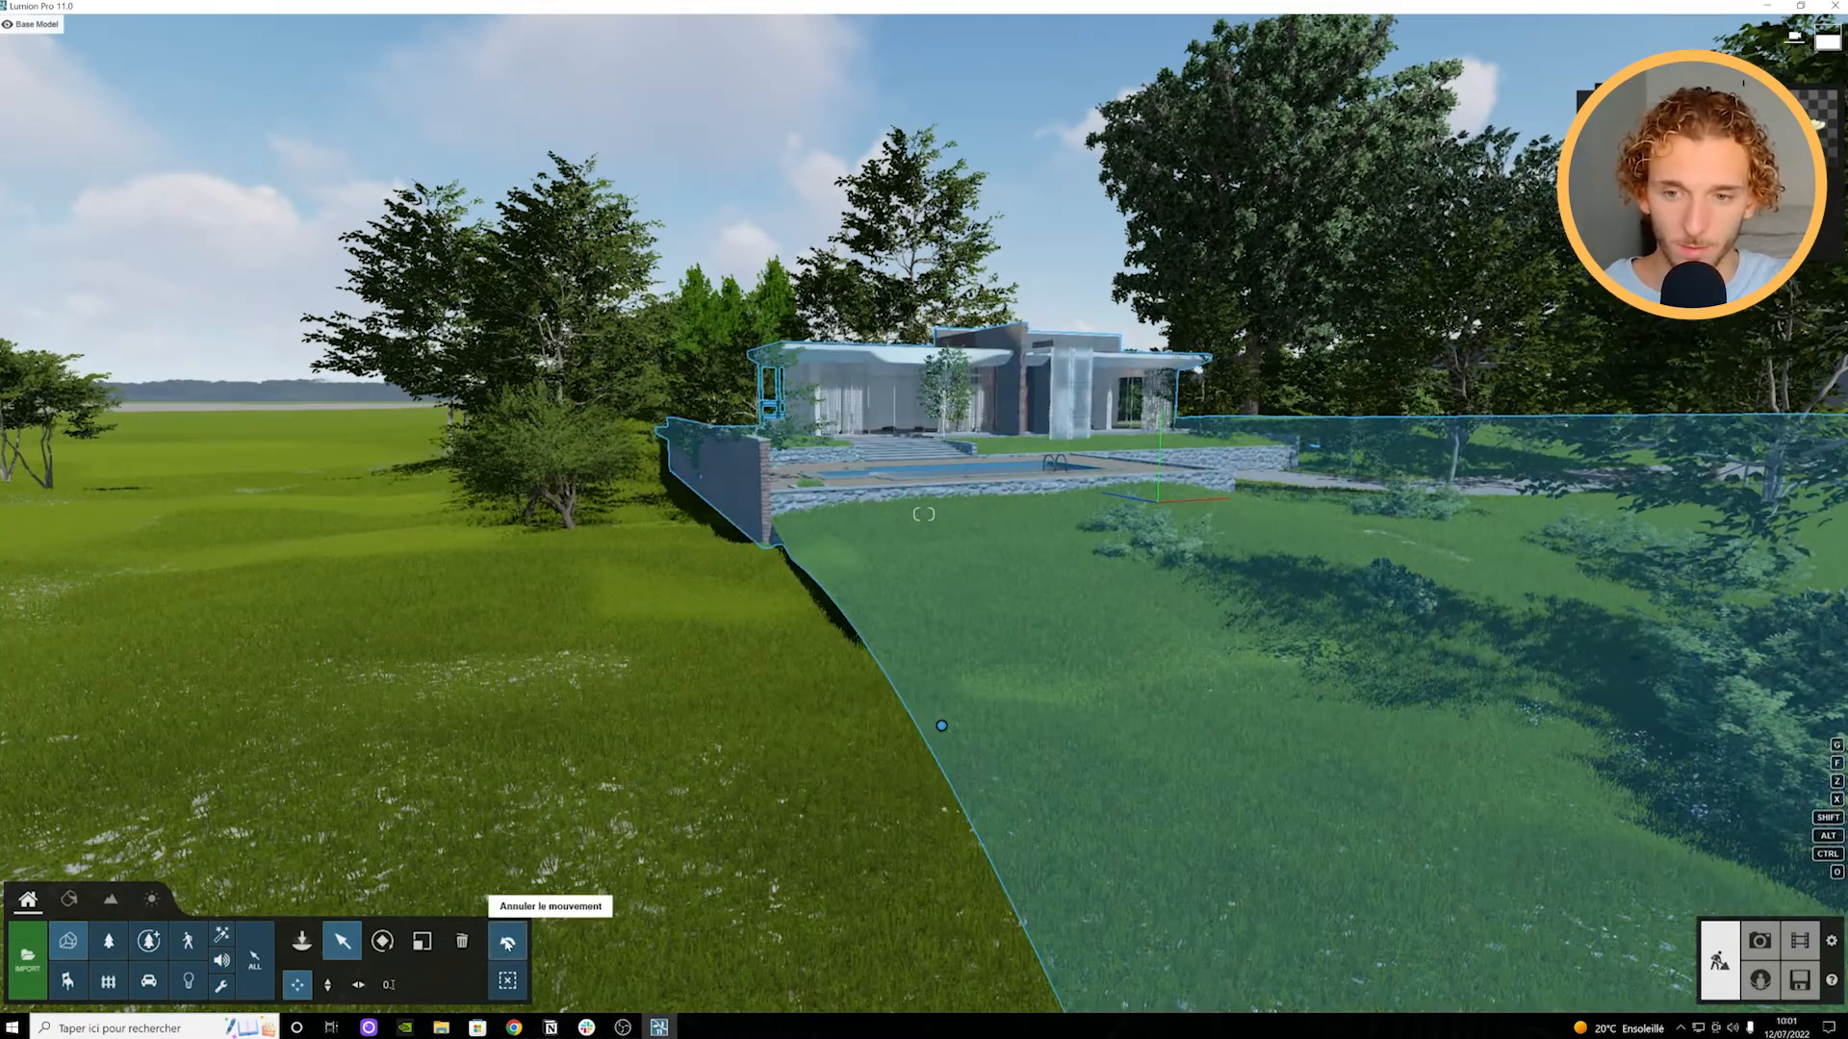
{"action": "left_click", "coordinate": [508, 943]}
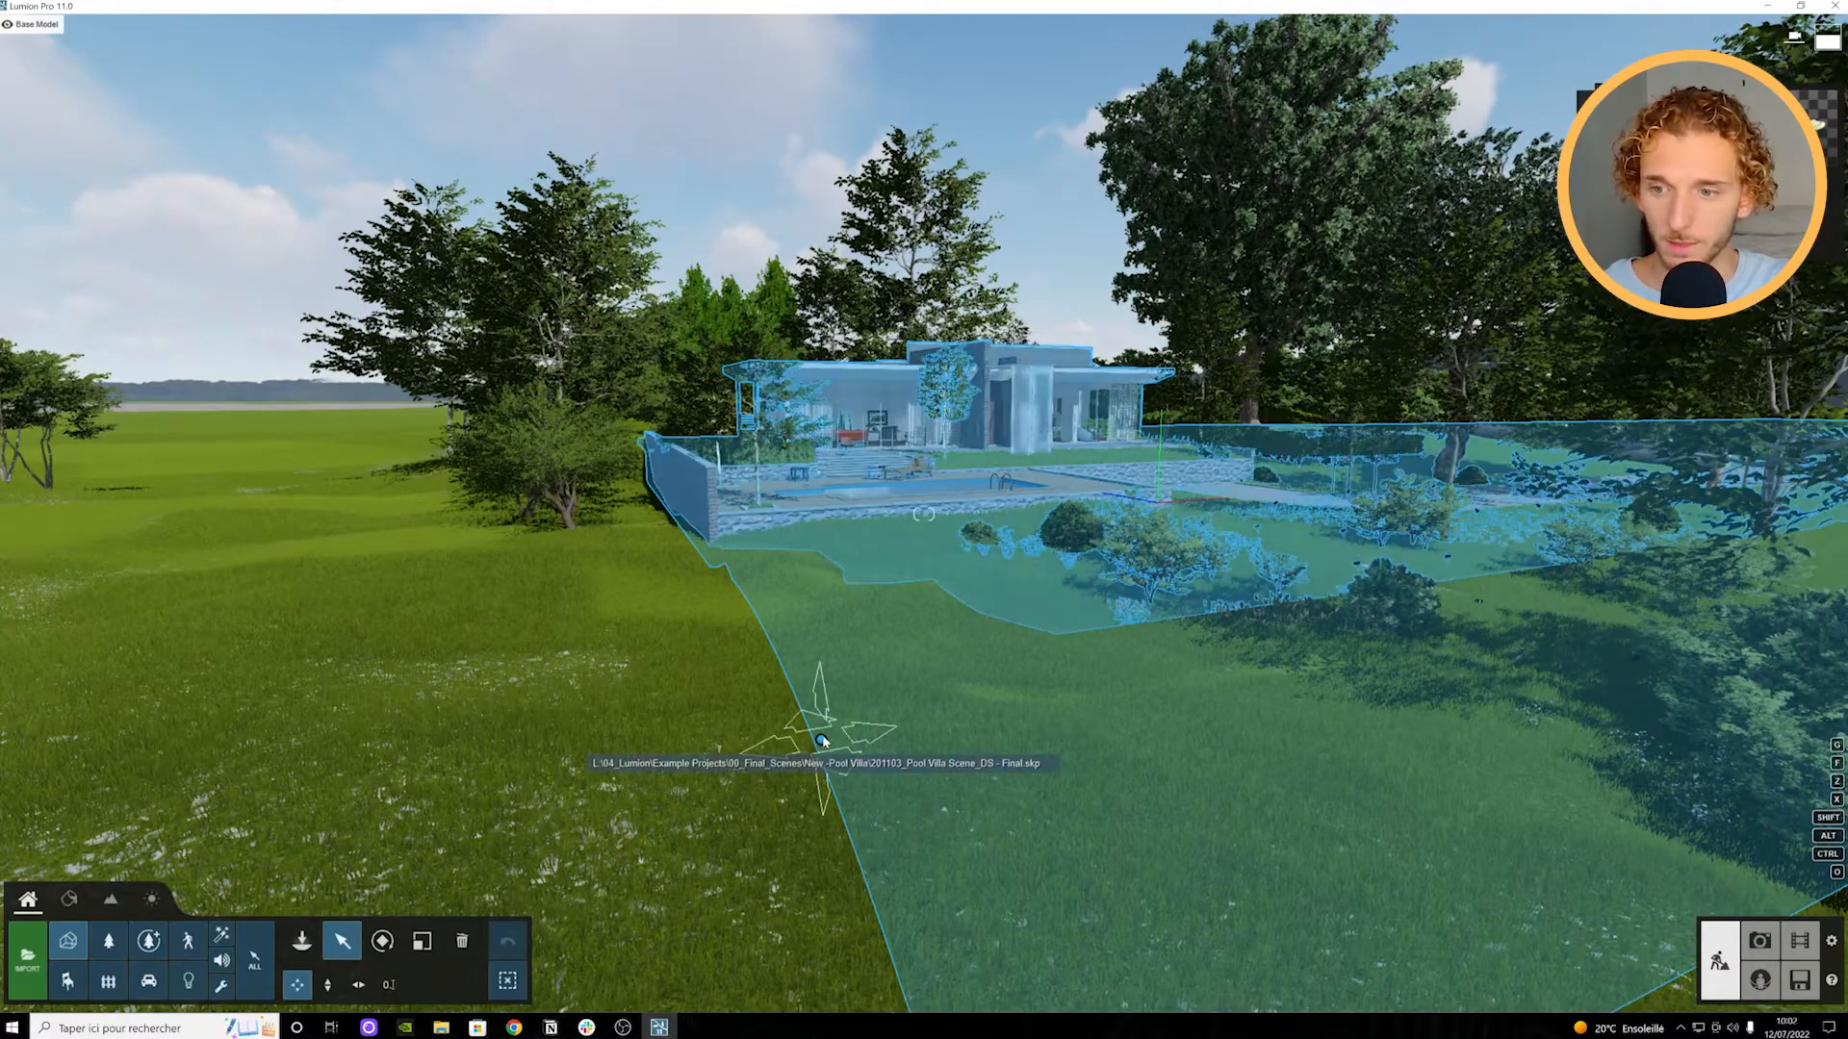
{"action": "left_click", "coordinate": [43, 965]}
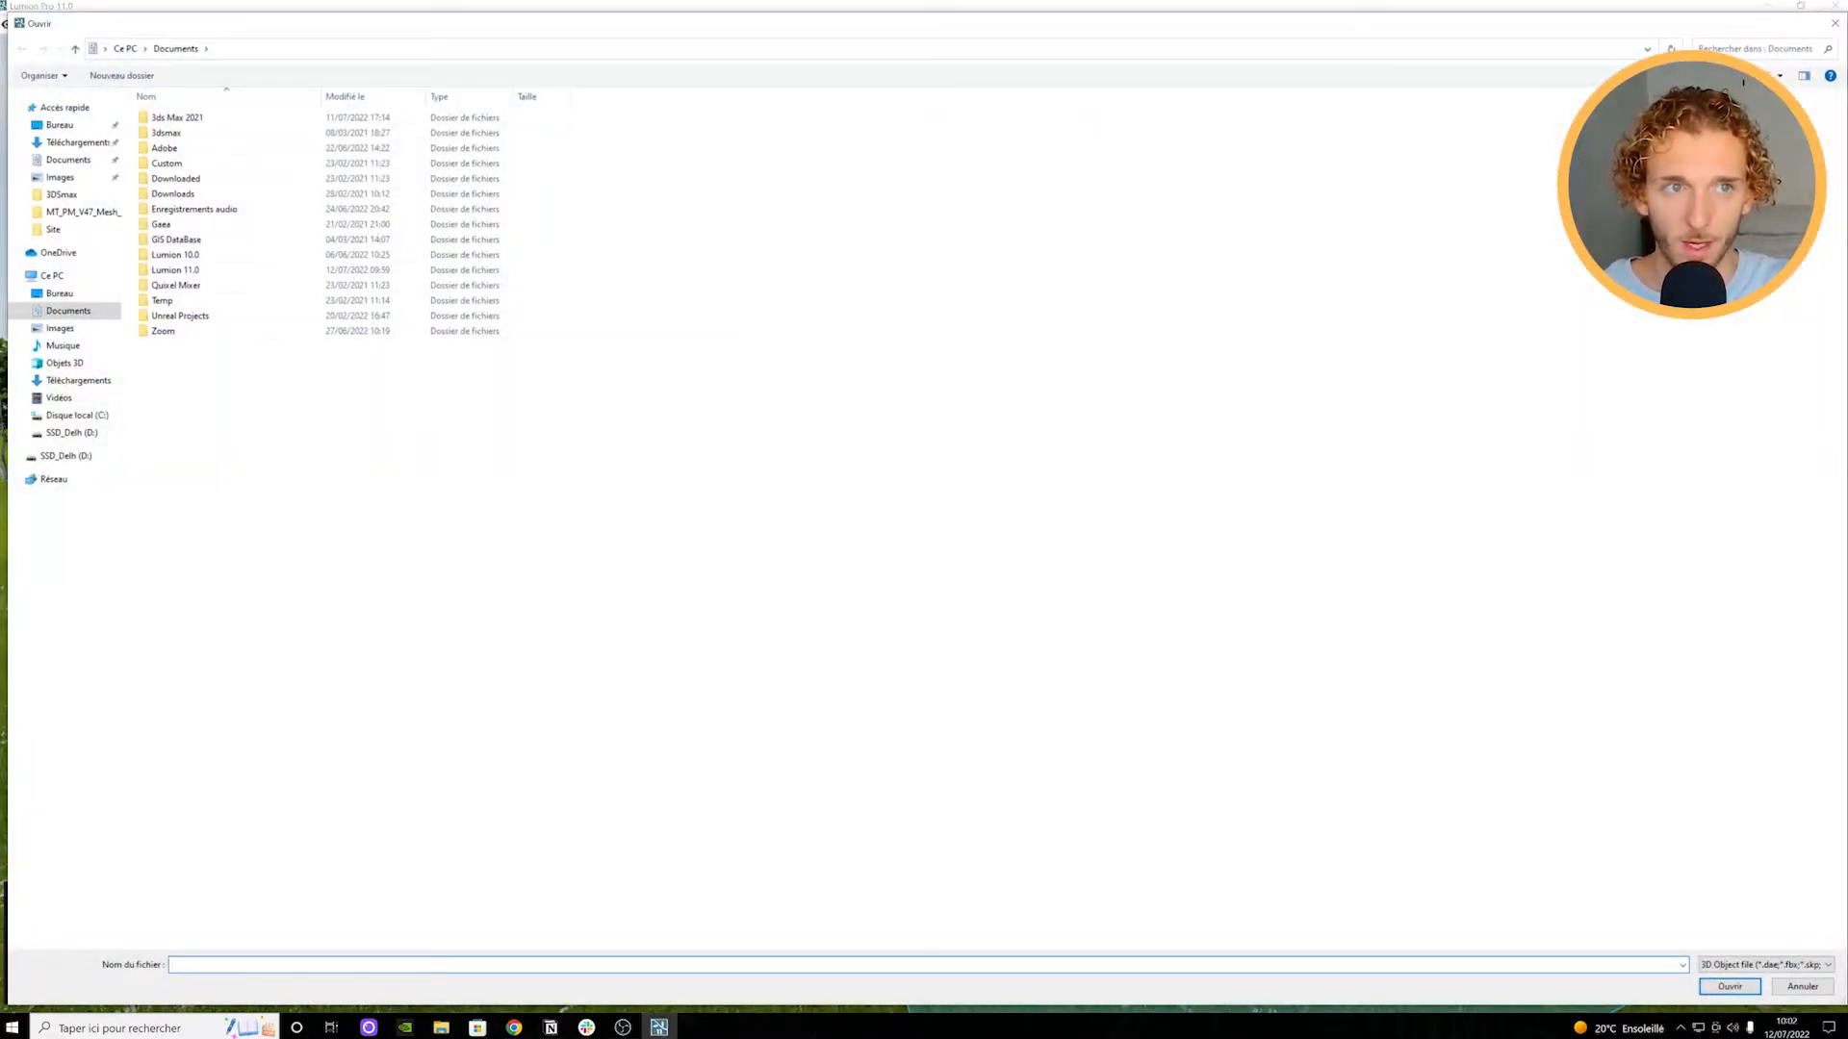
{"action": "left_click", "coordinate": [1831, 24]}
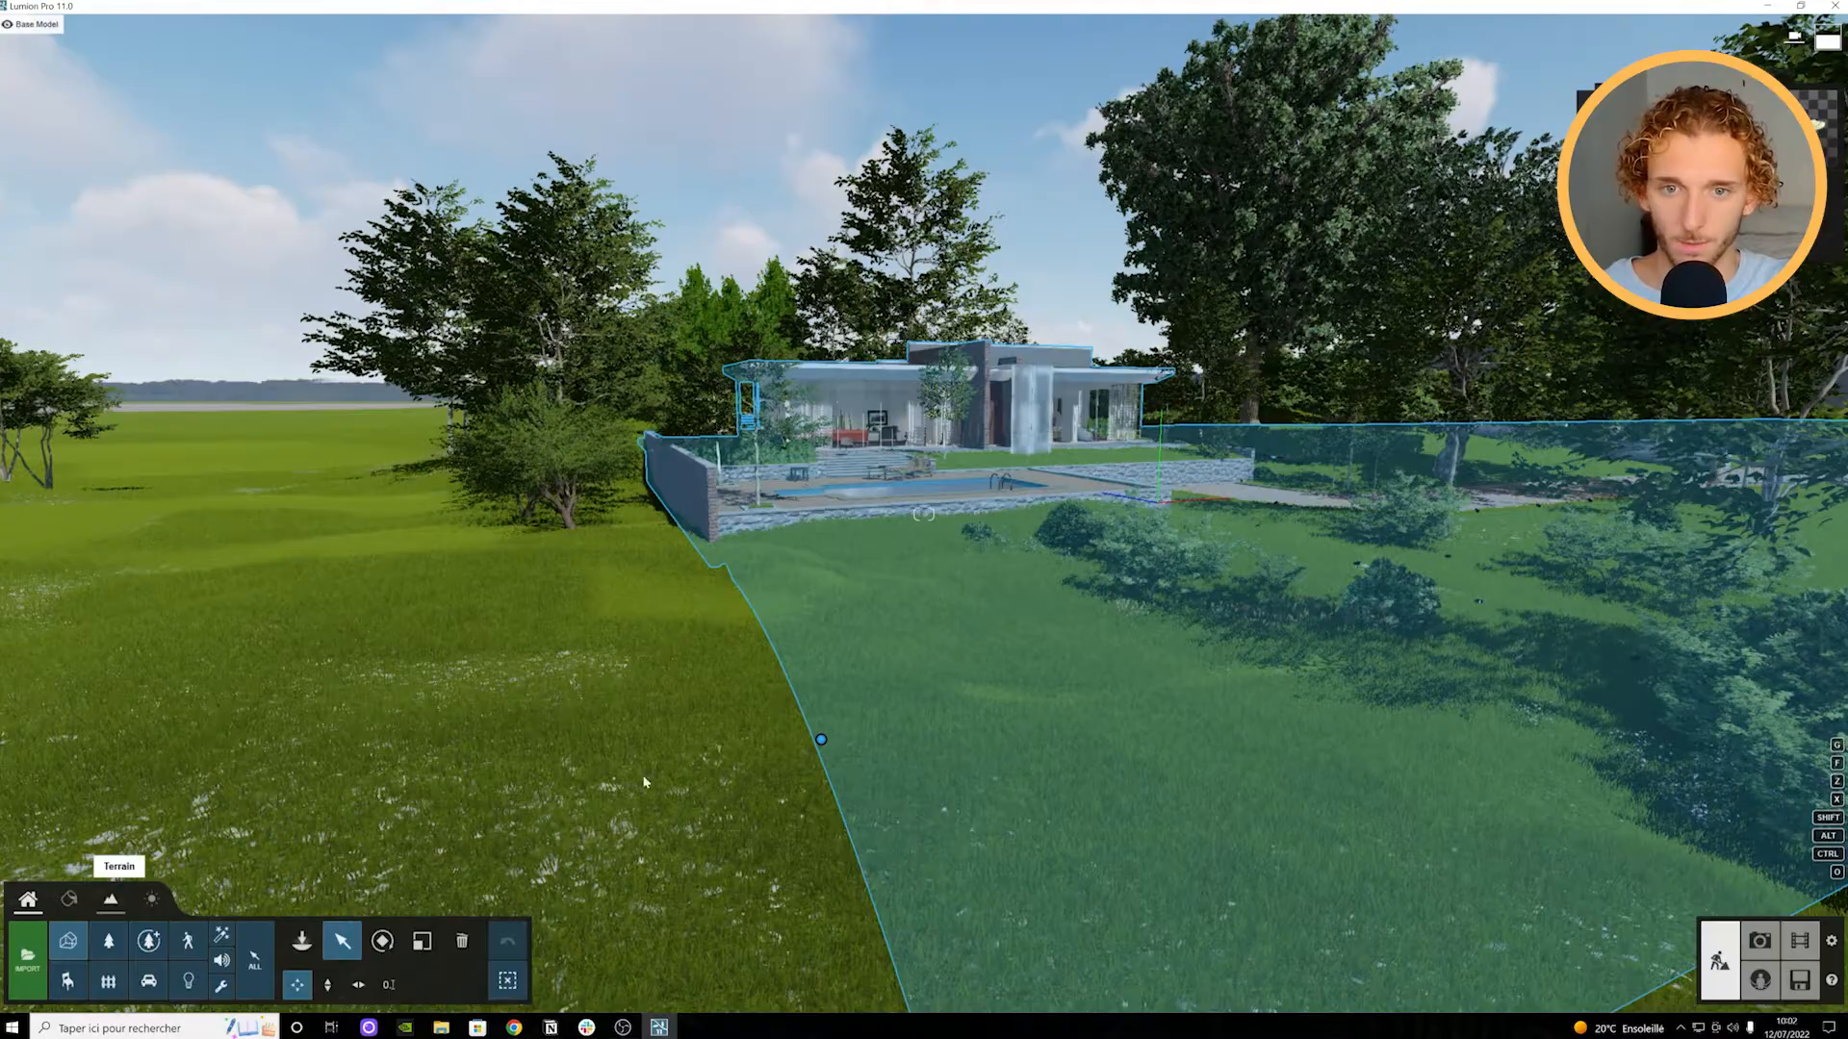
{"action": "key", "text": "s"}
{"action": "key", "text": "d"}
{"action": "key", "text": "w"}
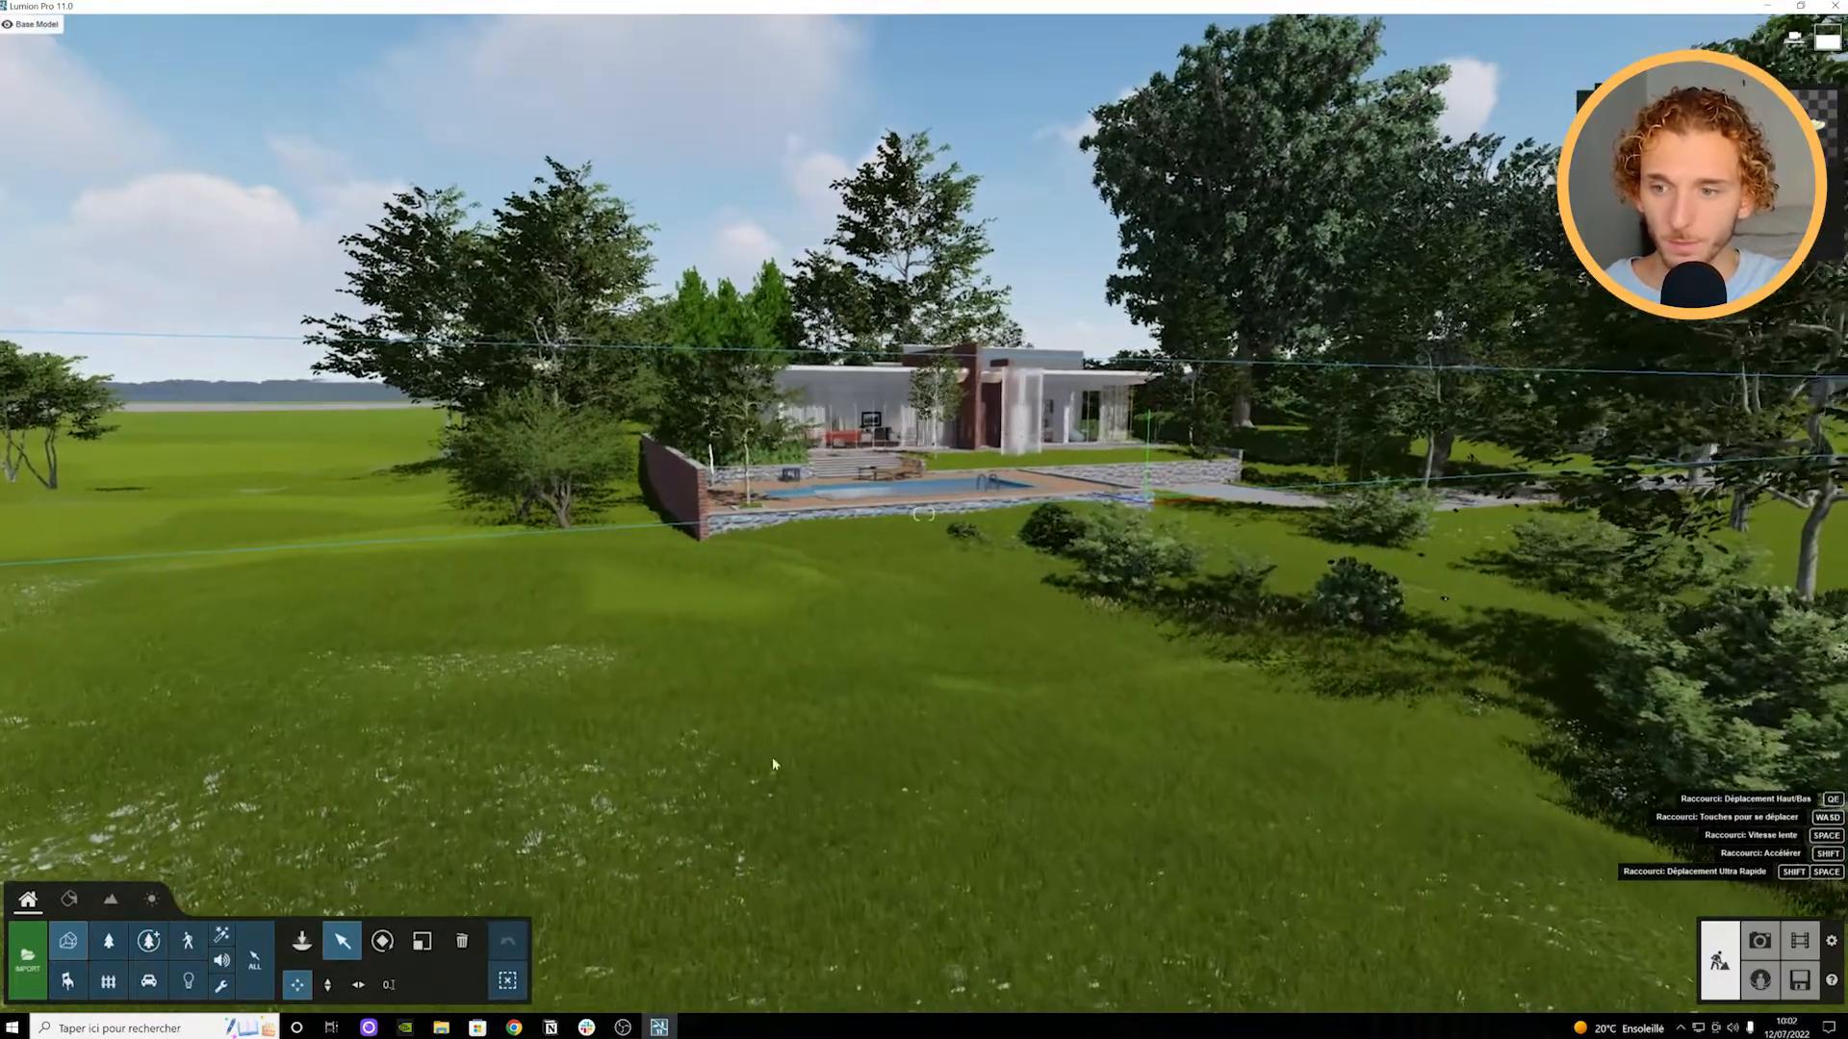
Step: Start a model import and search the desktop's 02Bibliothèque folder and its LUMION subfolder for a model
{"action": "left_click", "coordinate": [27, 953]}
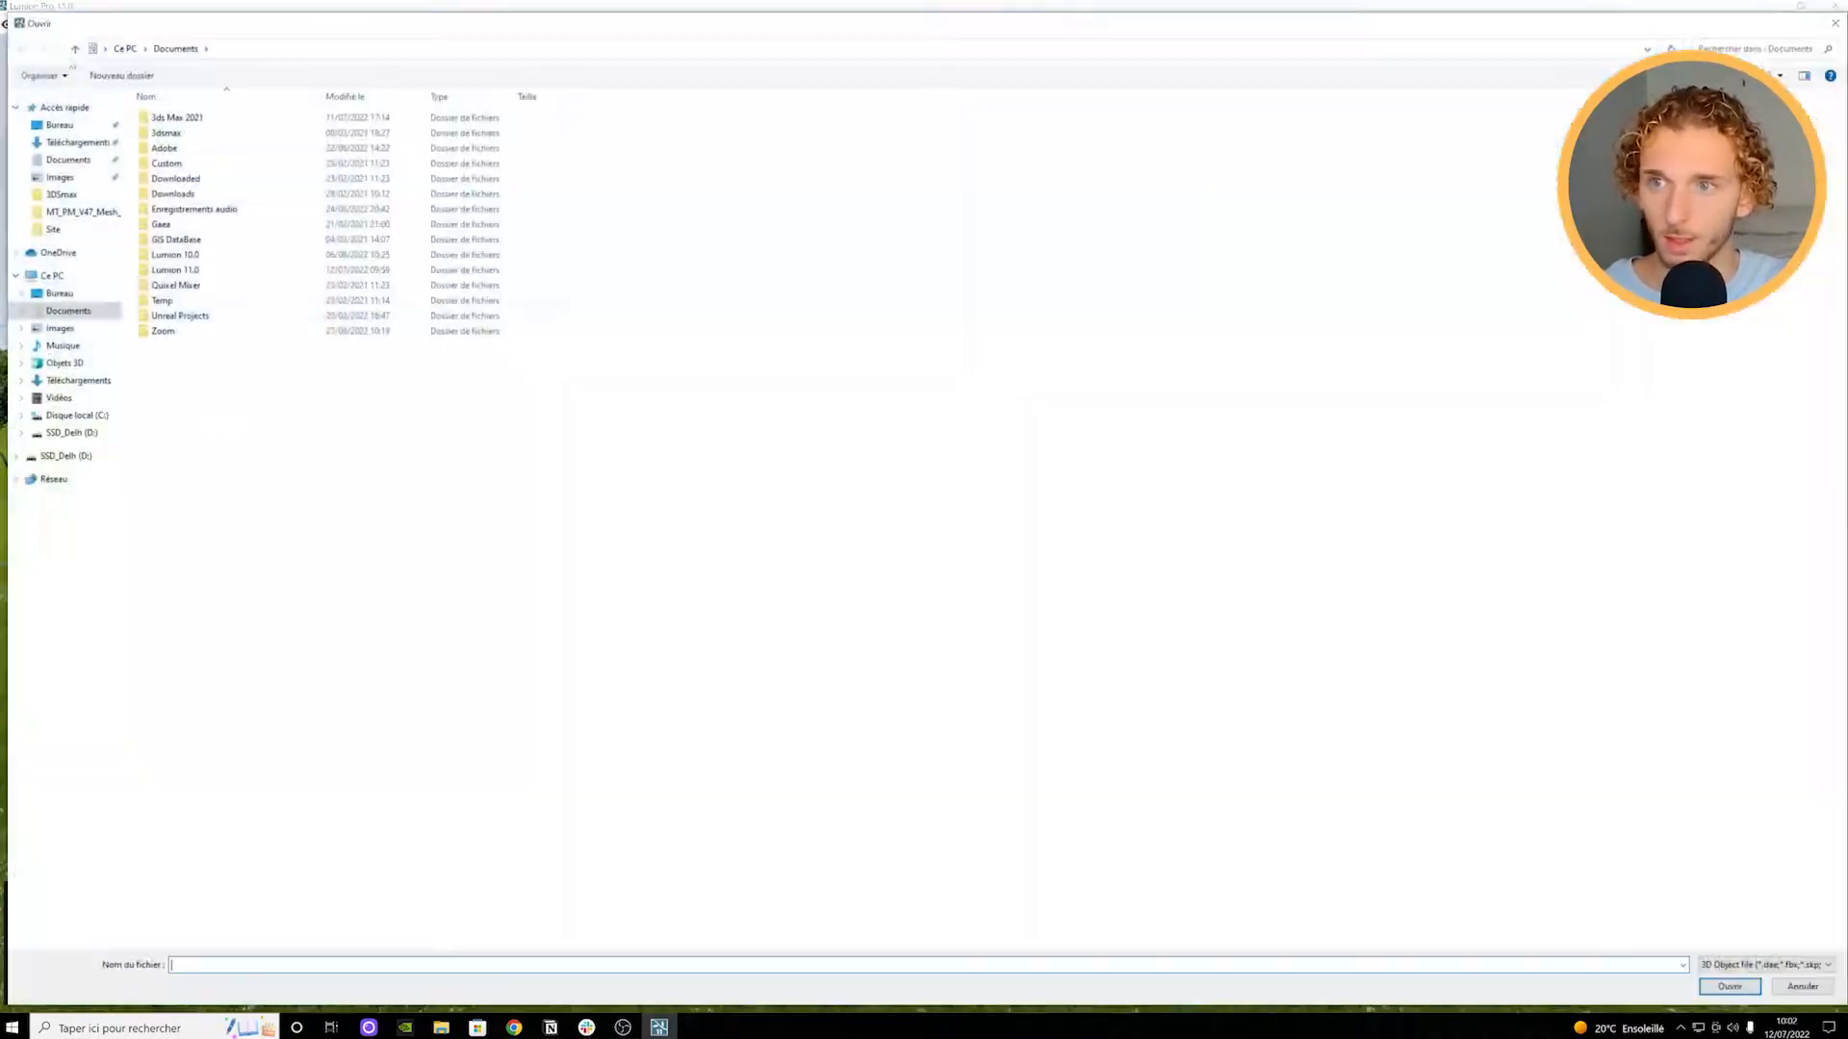
{"action": "left_click", "coordinate": [77, 48]}
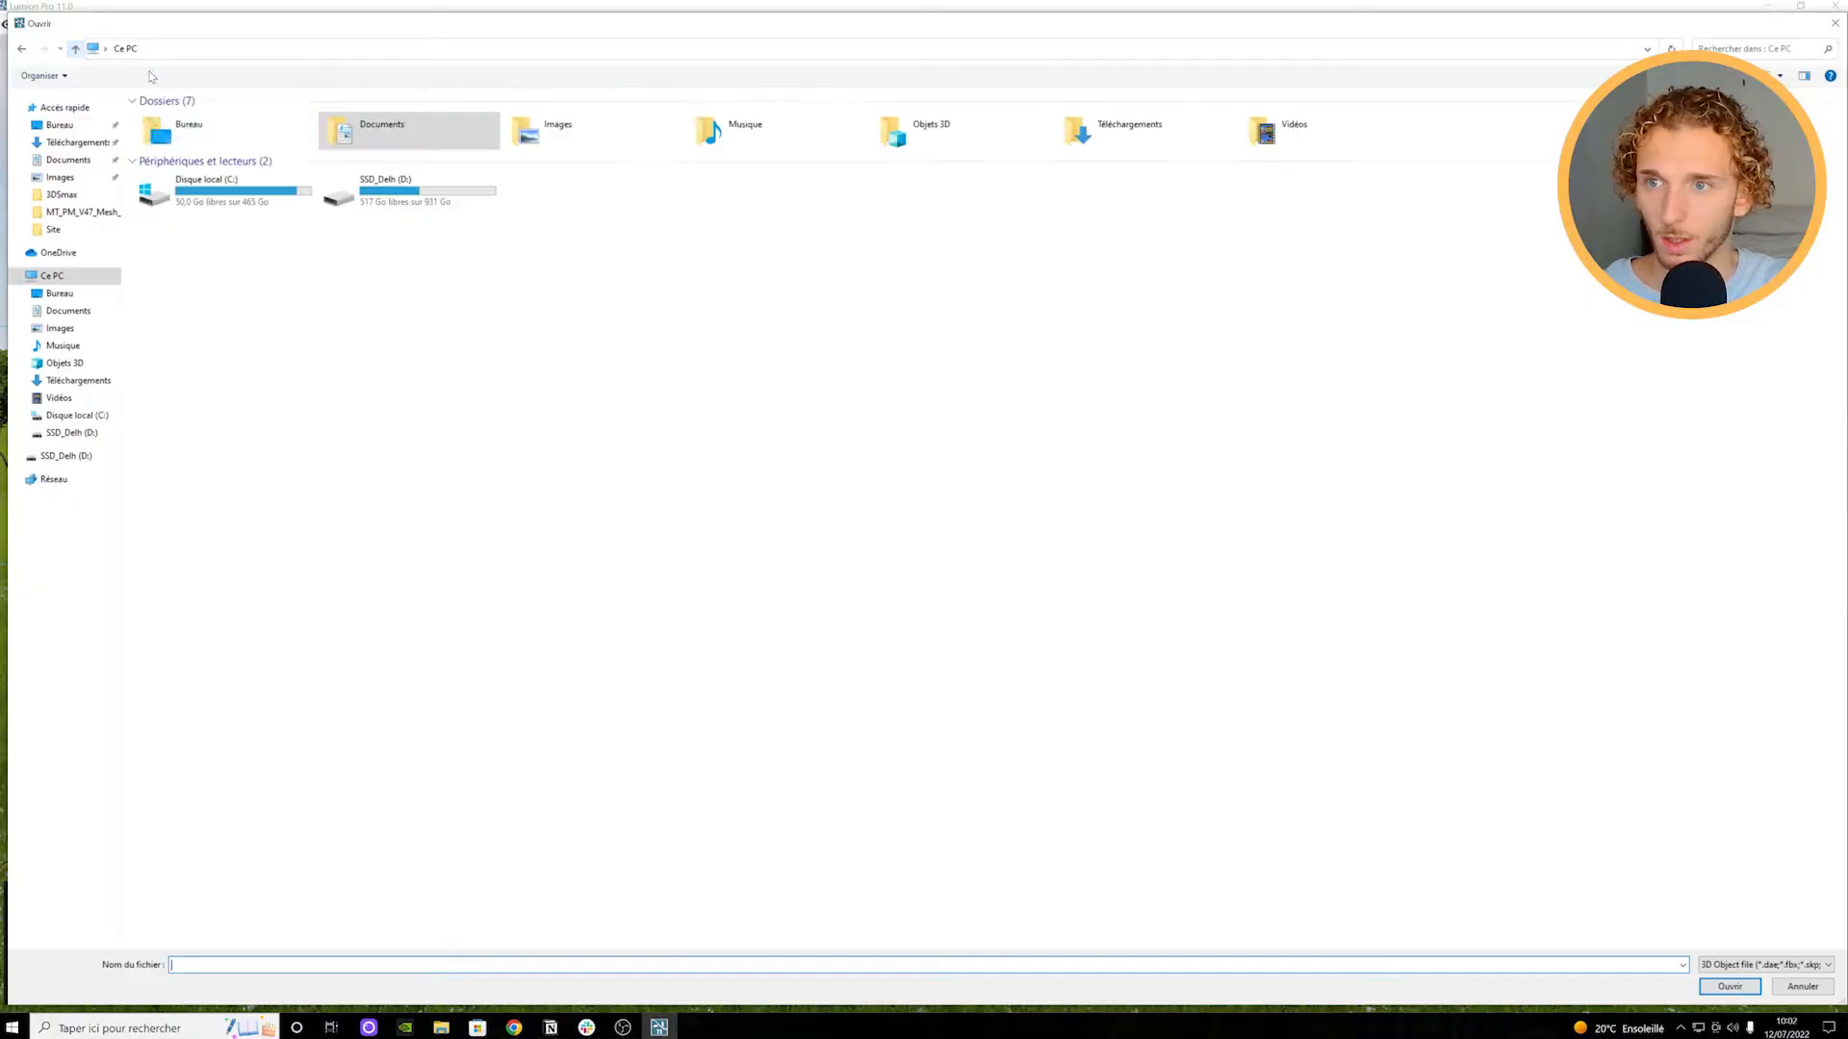
{"action": "left_click", "coordinate": [83, 129]}
{"action": "double_click", "coordinate": [221, 114]}
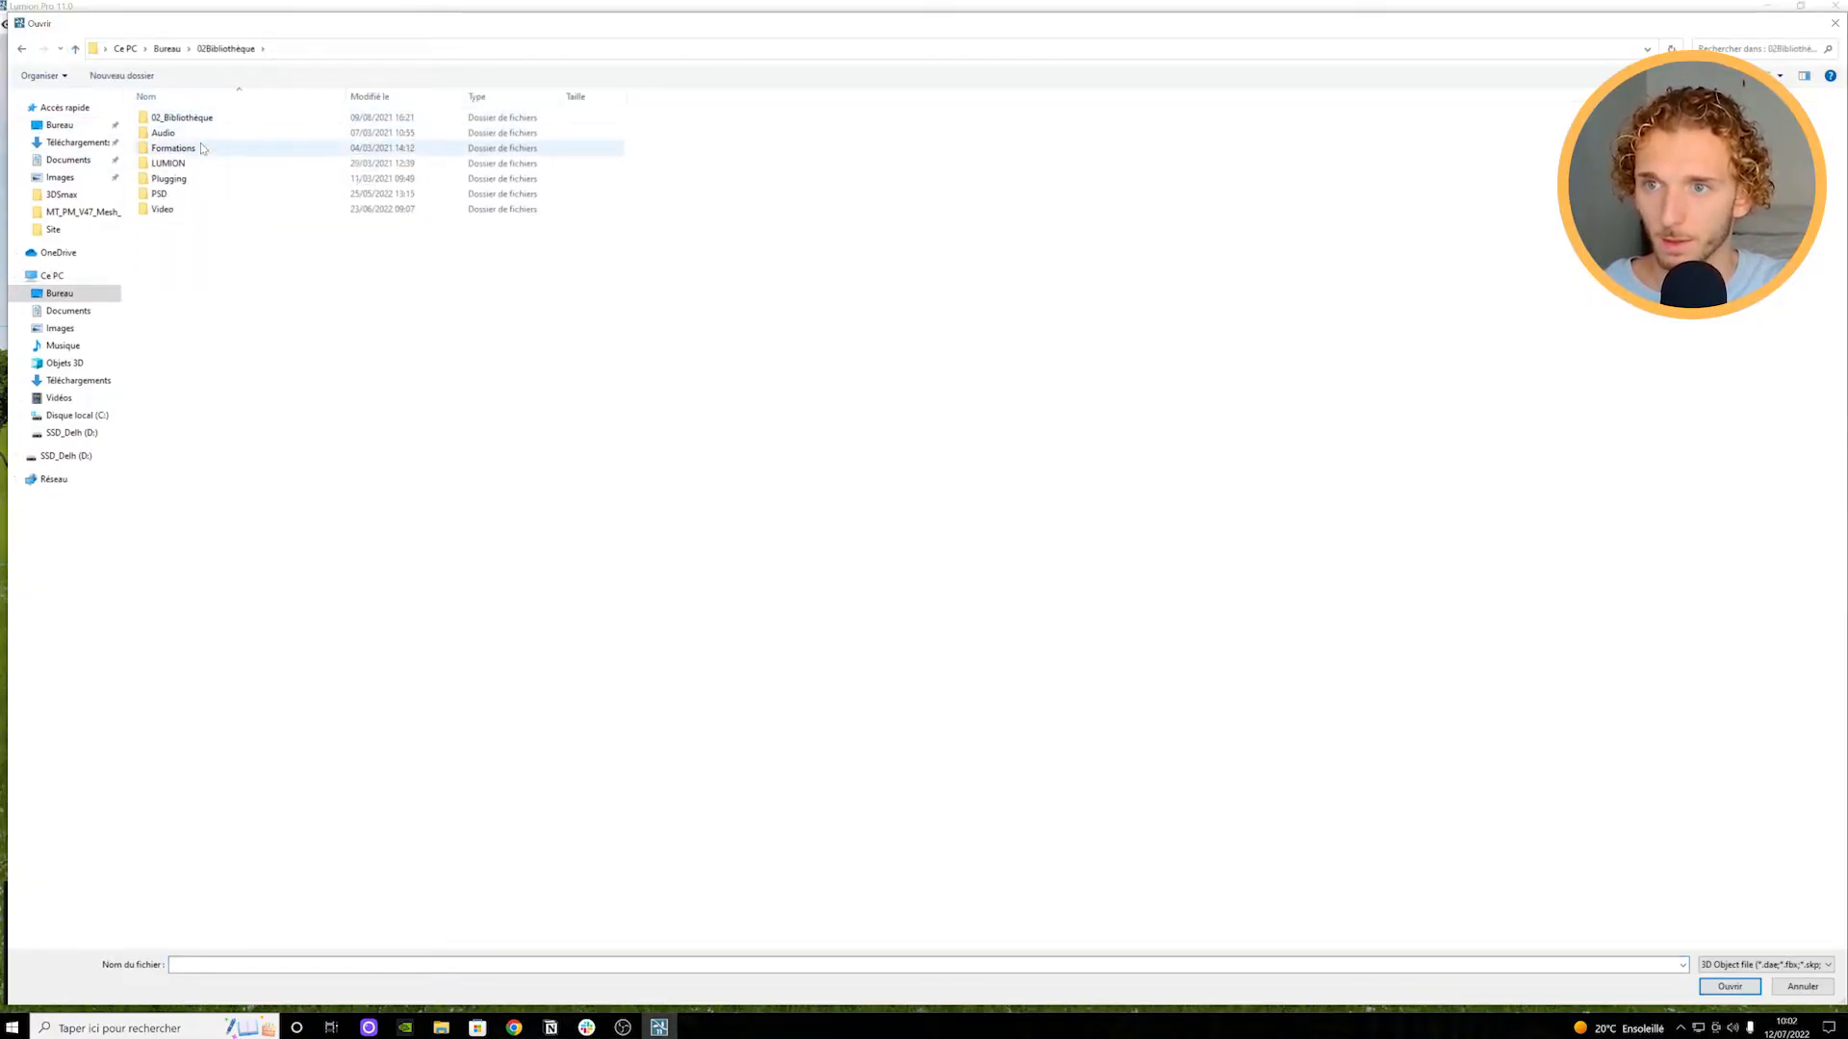
{"action": "left_click", "coordinate": [196, 206]}
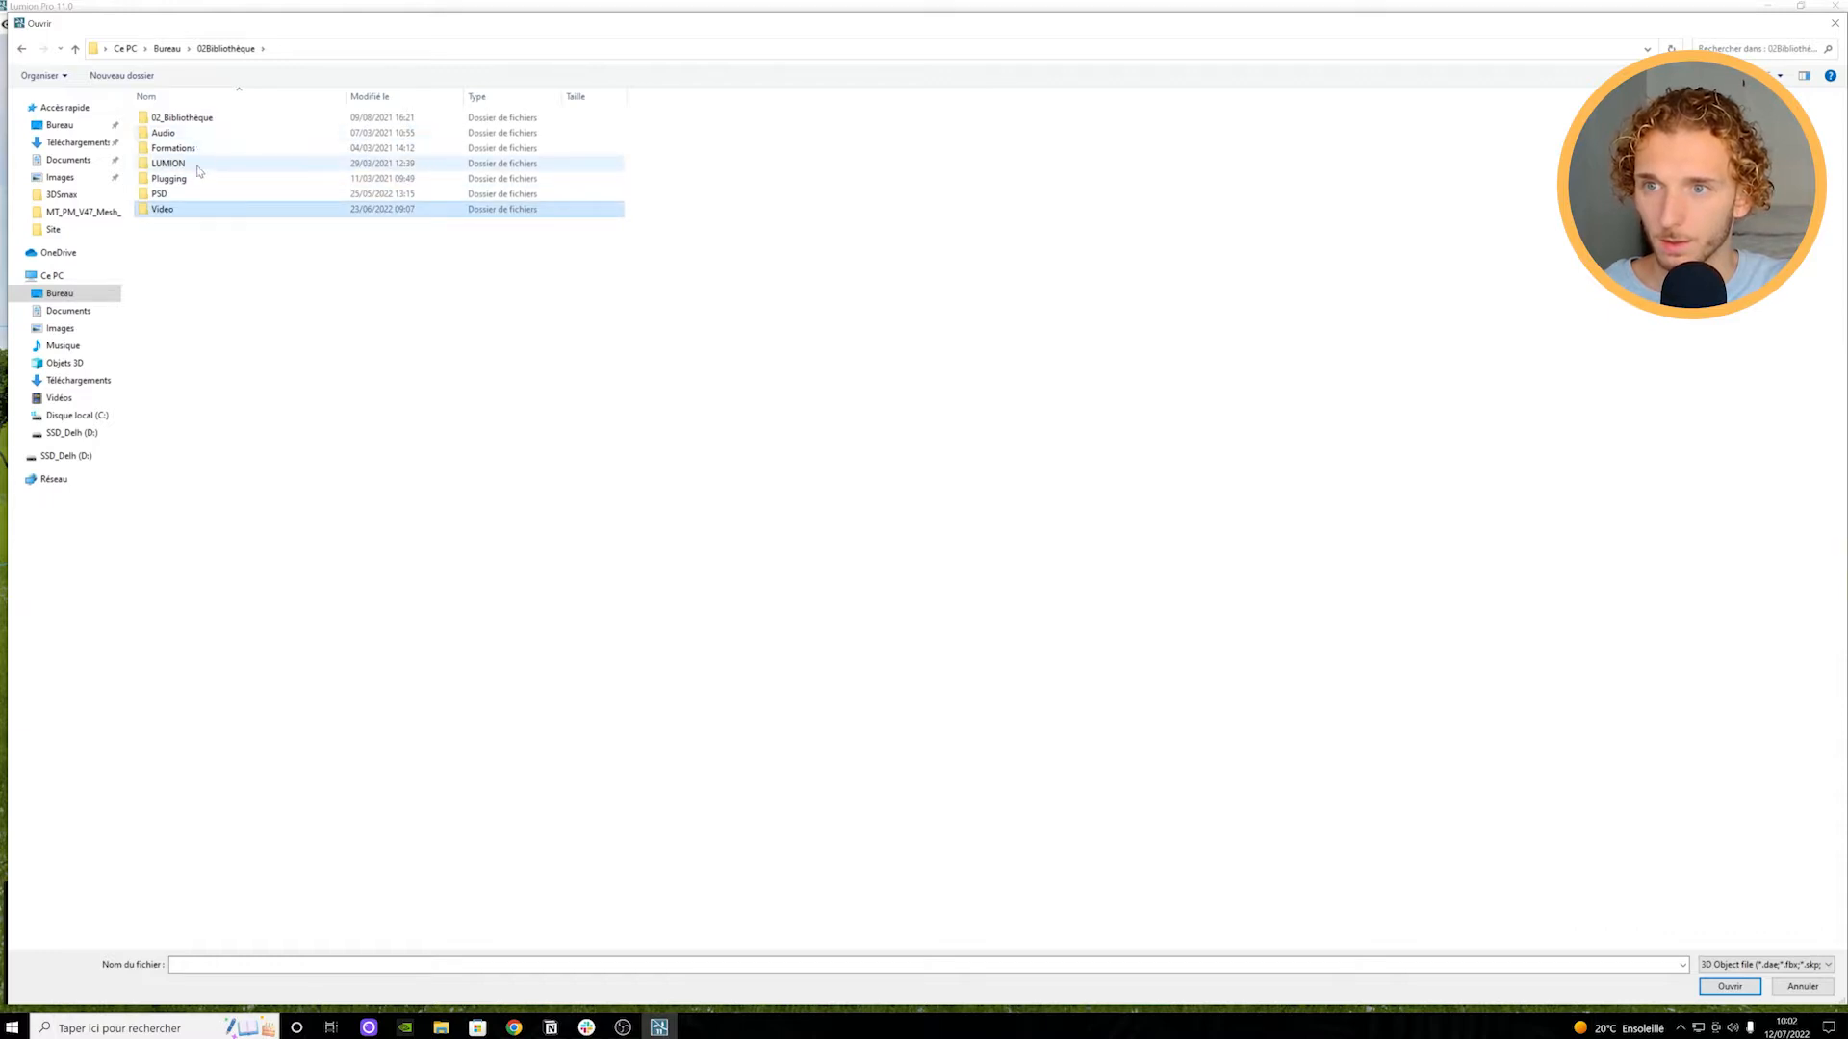
{"action": "double_click", "coordinate": [196, 165]}
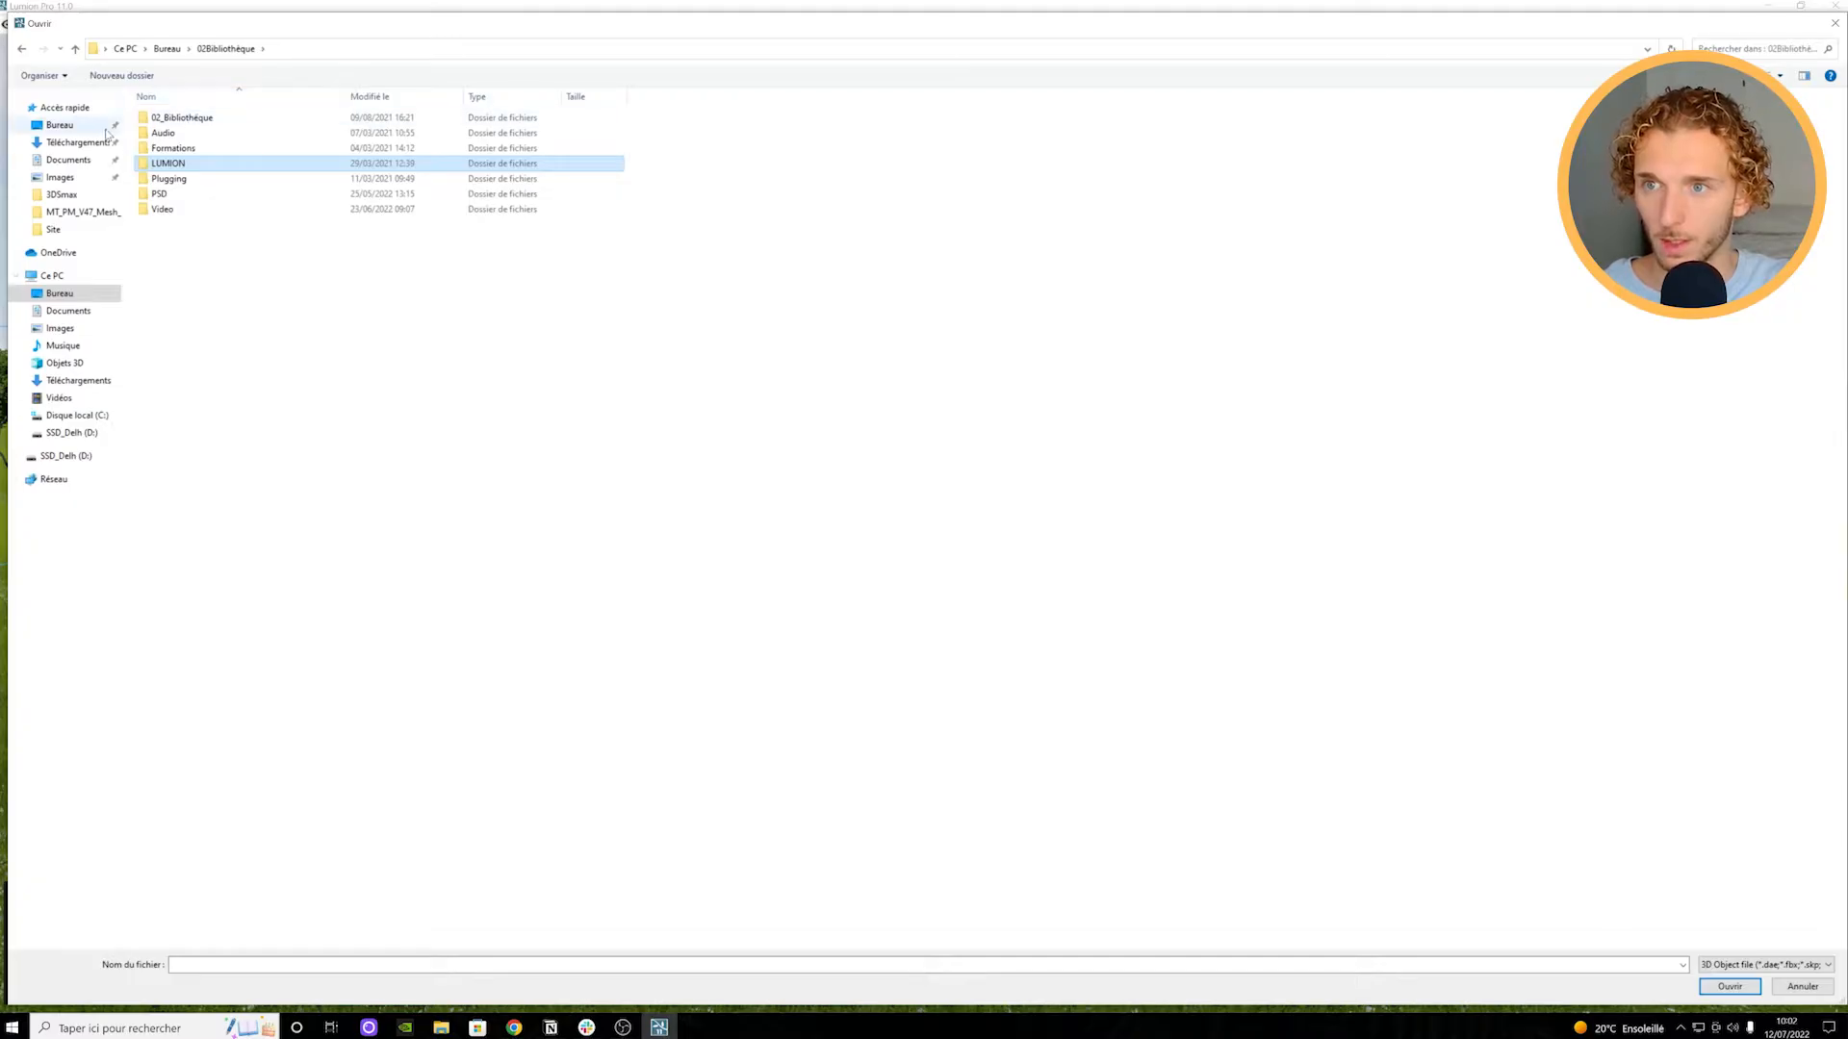
Step: Open the FARAGOU SketchUp file from the desktop folder 01Projet > Lumion > 001Reach_clients > Agence Faragou
{"action": "left_click", "coordinate": [60, 125]}
{"action": "double_click", "coordinate": [166, 118]}
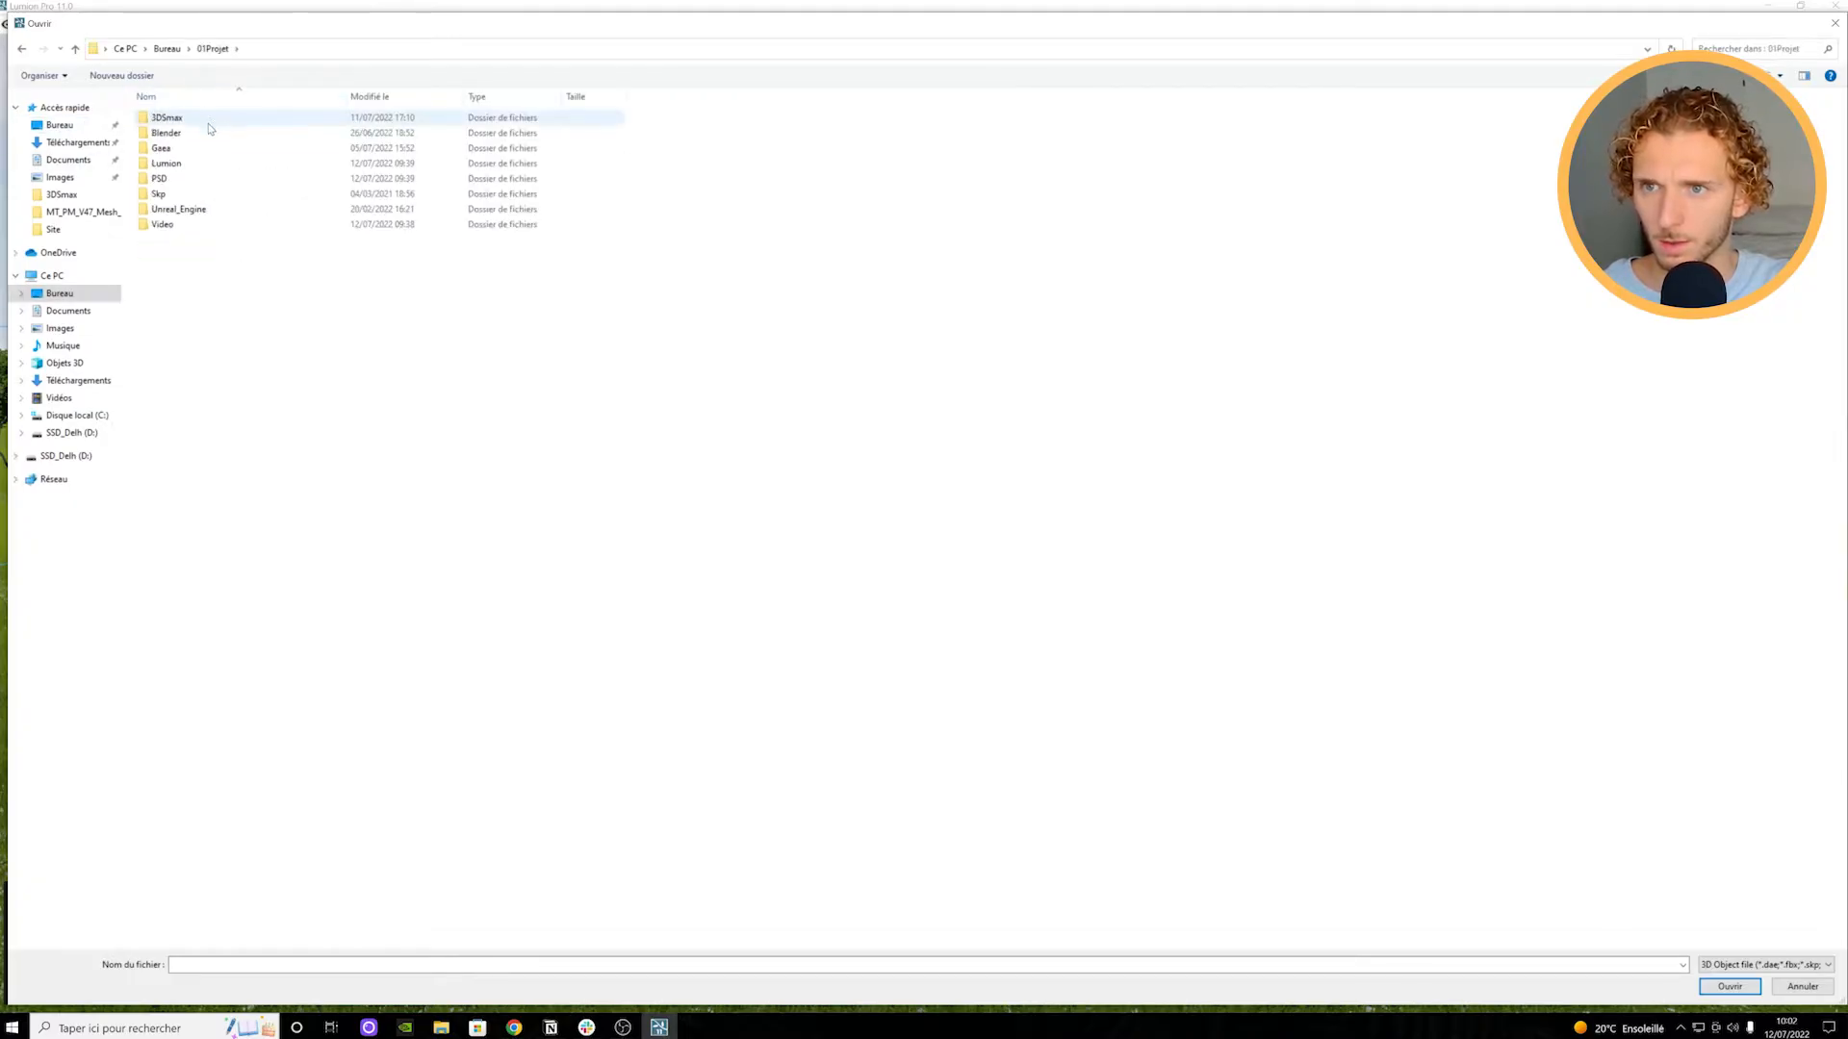
{"action": "double_click", "coordinate": [192, 169]}
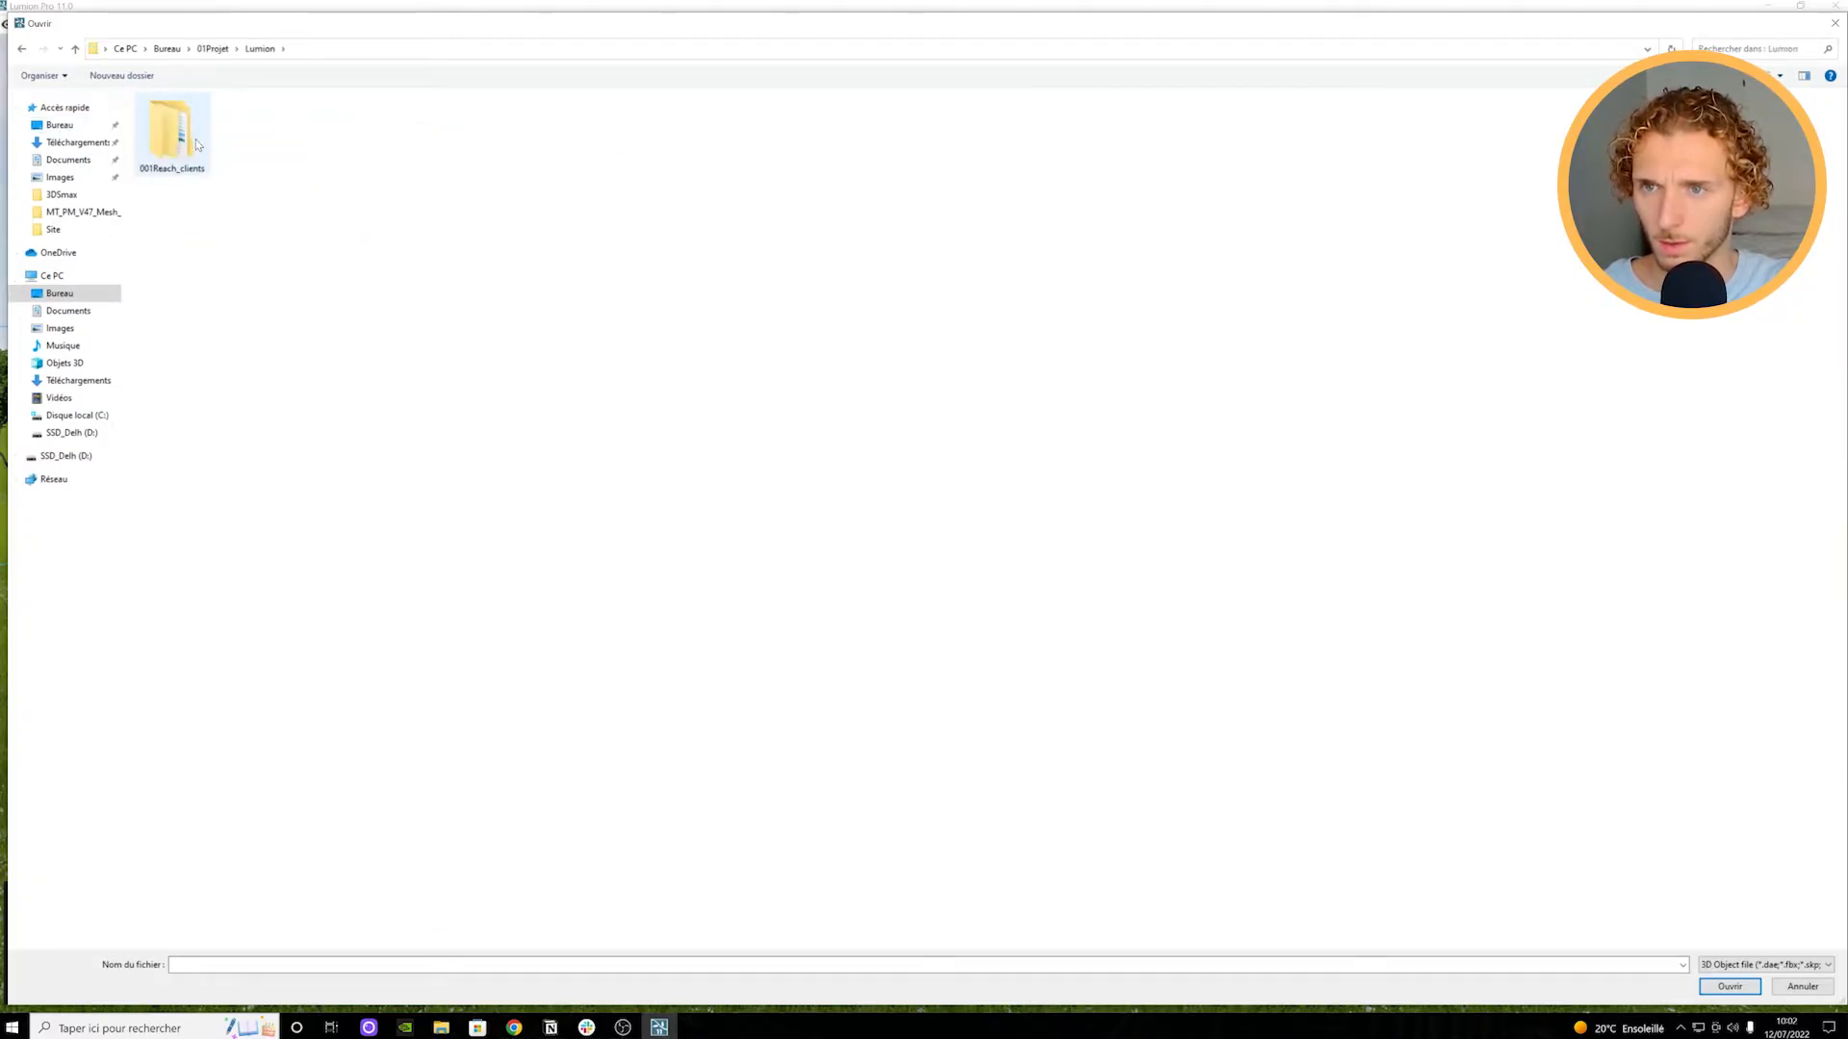
{"action": "double_click", "coordinate": [198, 144]}
{"action": "double_click", "coordinate": [201, 119]}
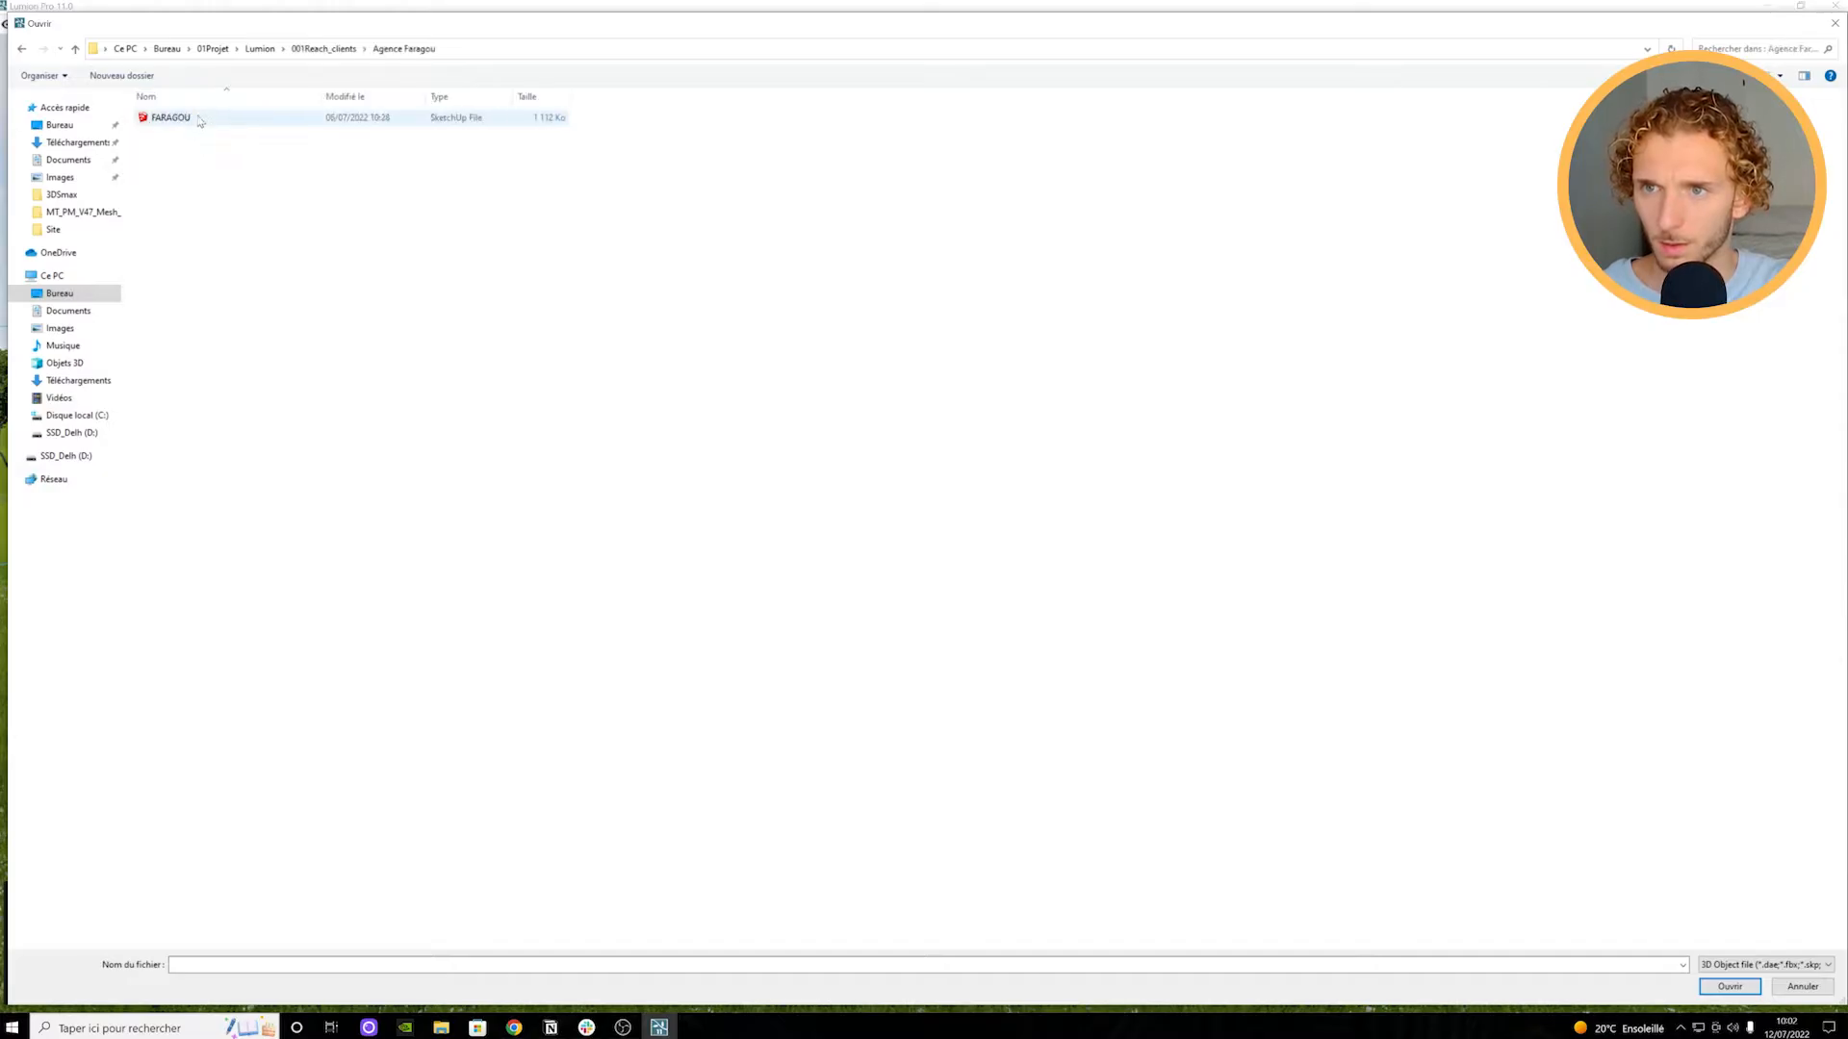
{"action": "left_click", "coordinate": [200, 124]}
{"action": "left_click", "coordinate": [1723, 986]}
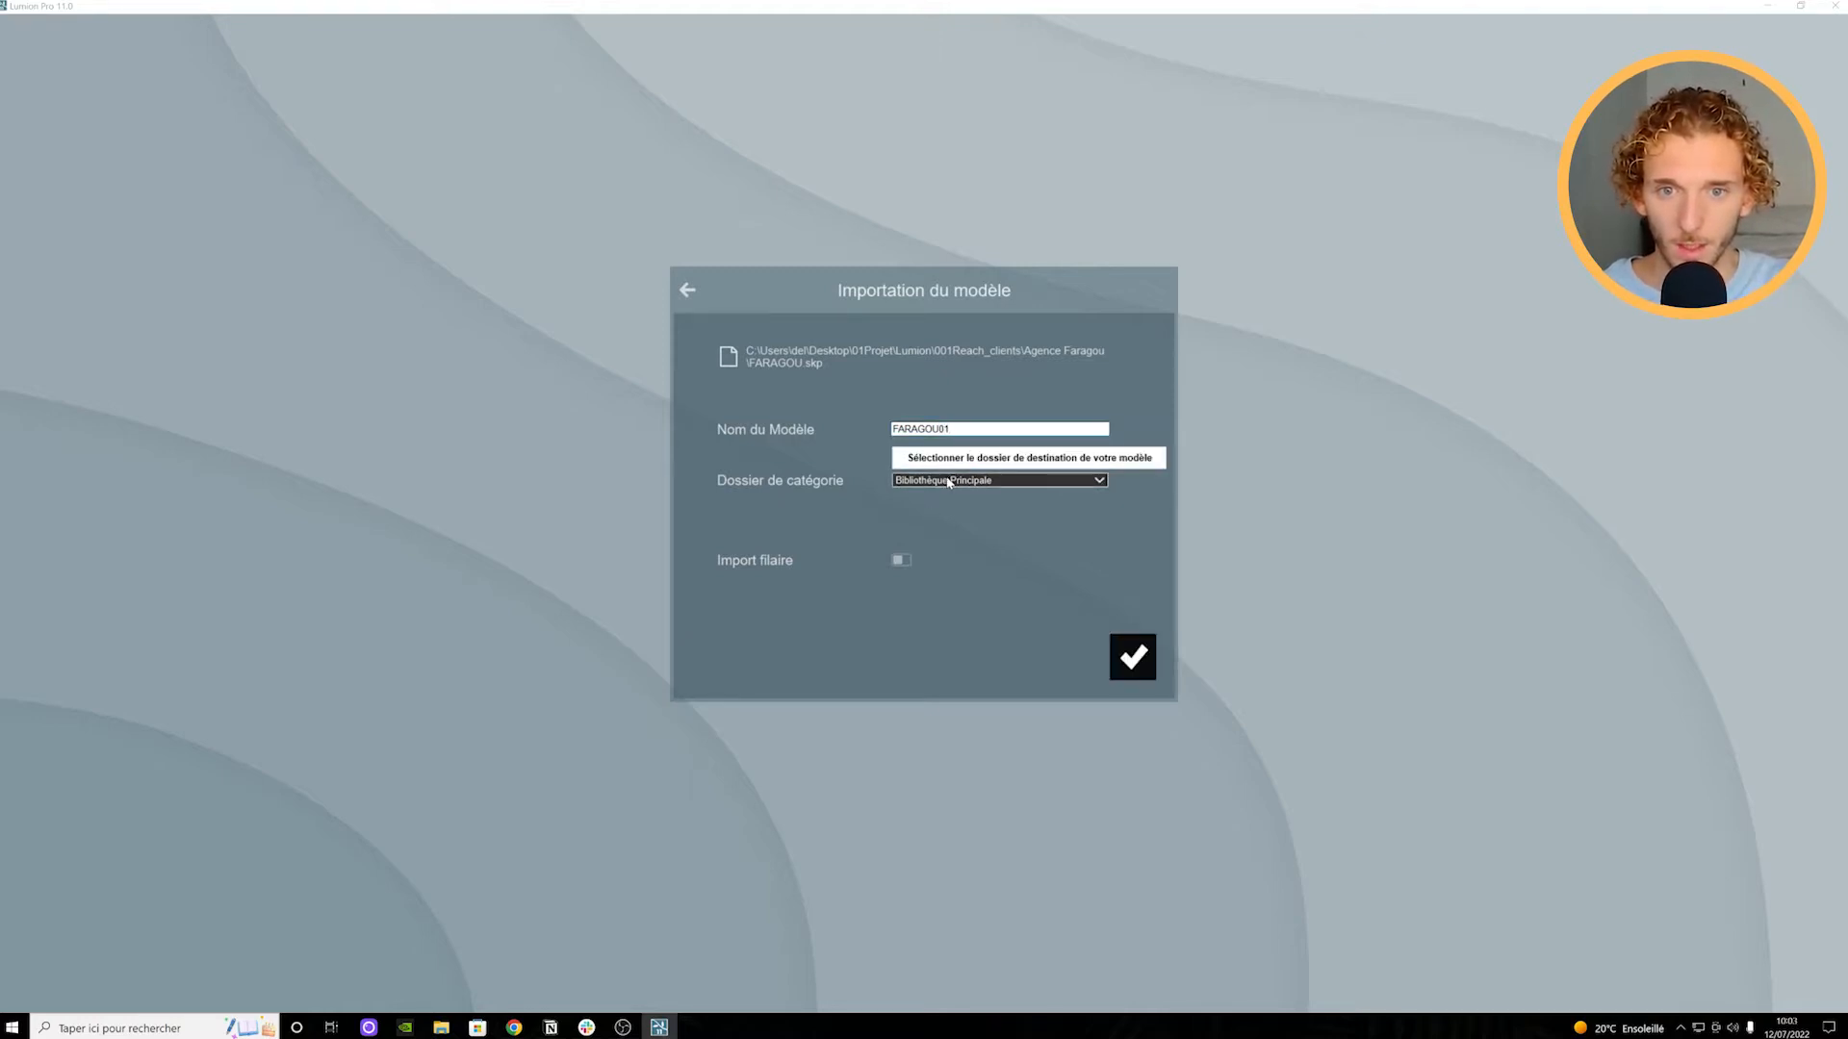
Step: Import the model as FARAGOU01 into the Projet_perso category folder, with wireframe import left off
{"action": "left_click", "coordinate": [982, 480]}
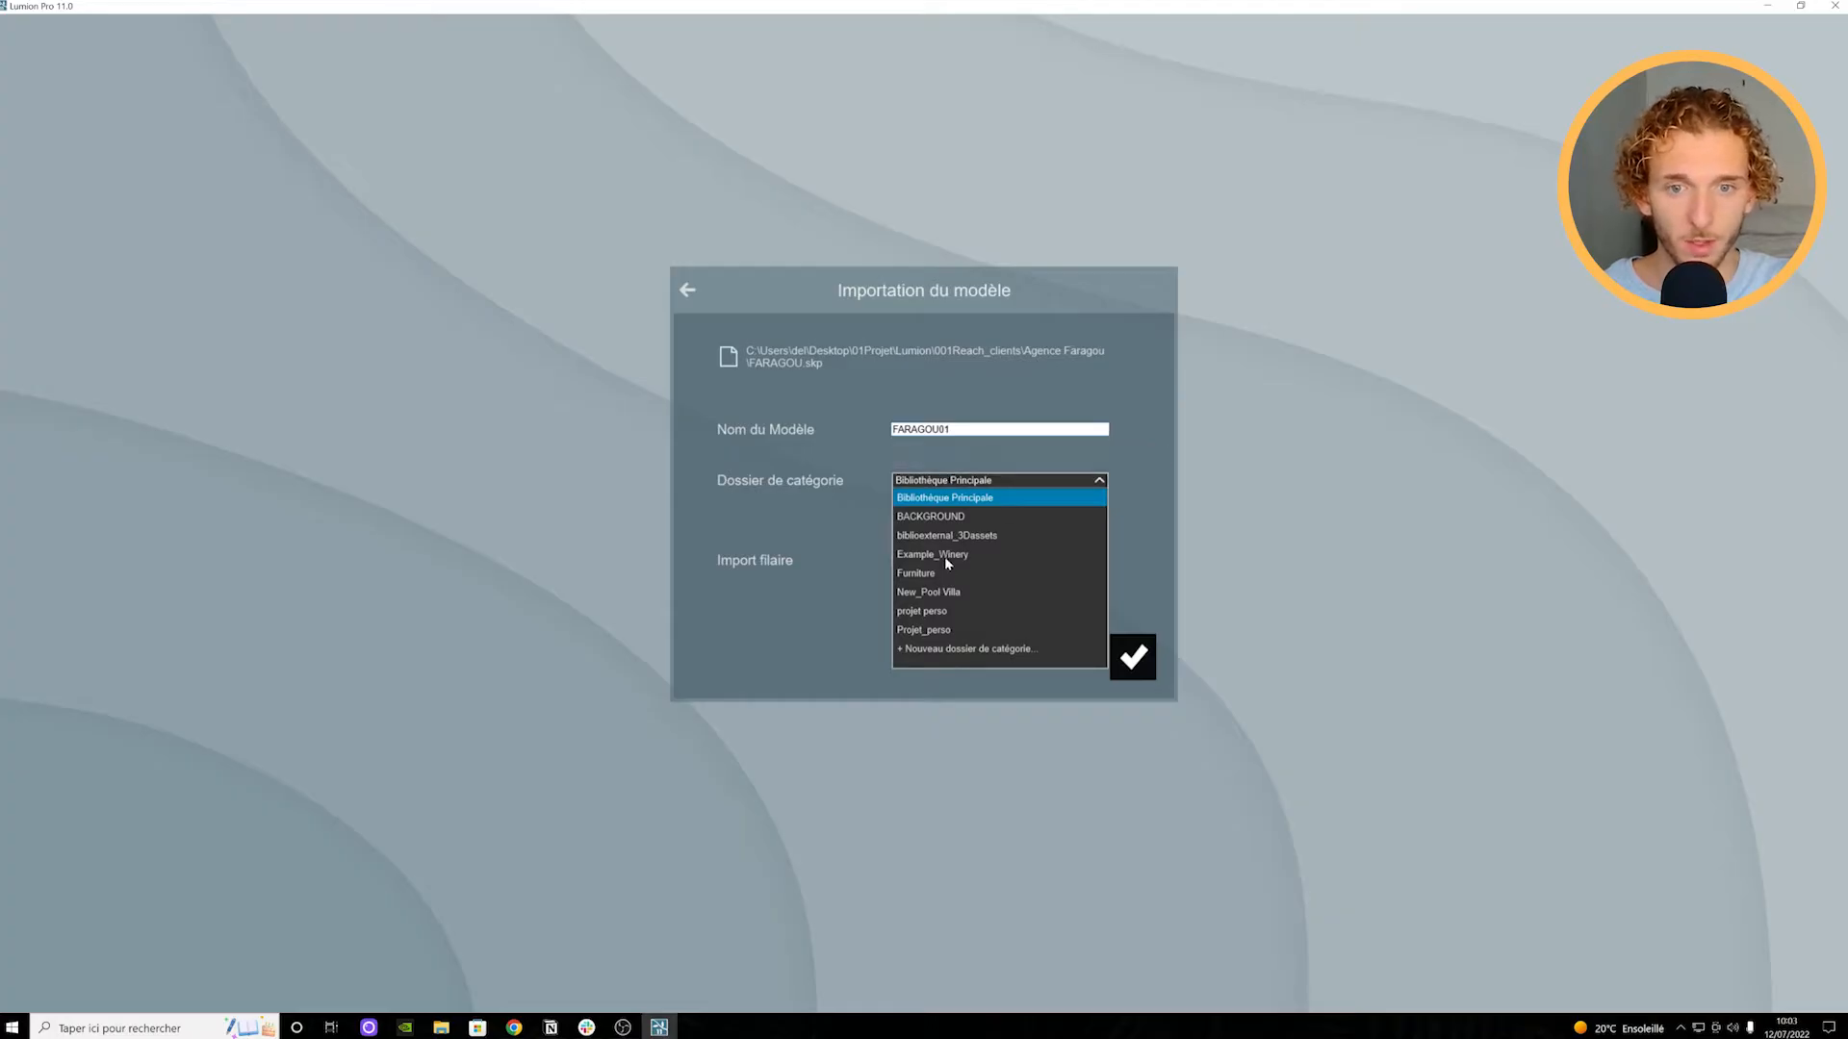
{"action": "left_click", "coordinate": [932, 633]}
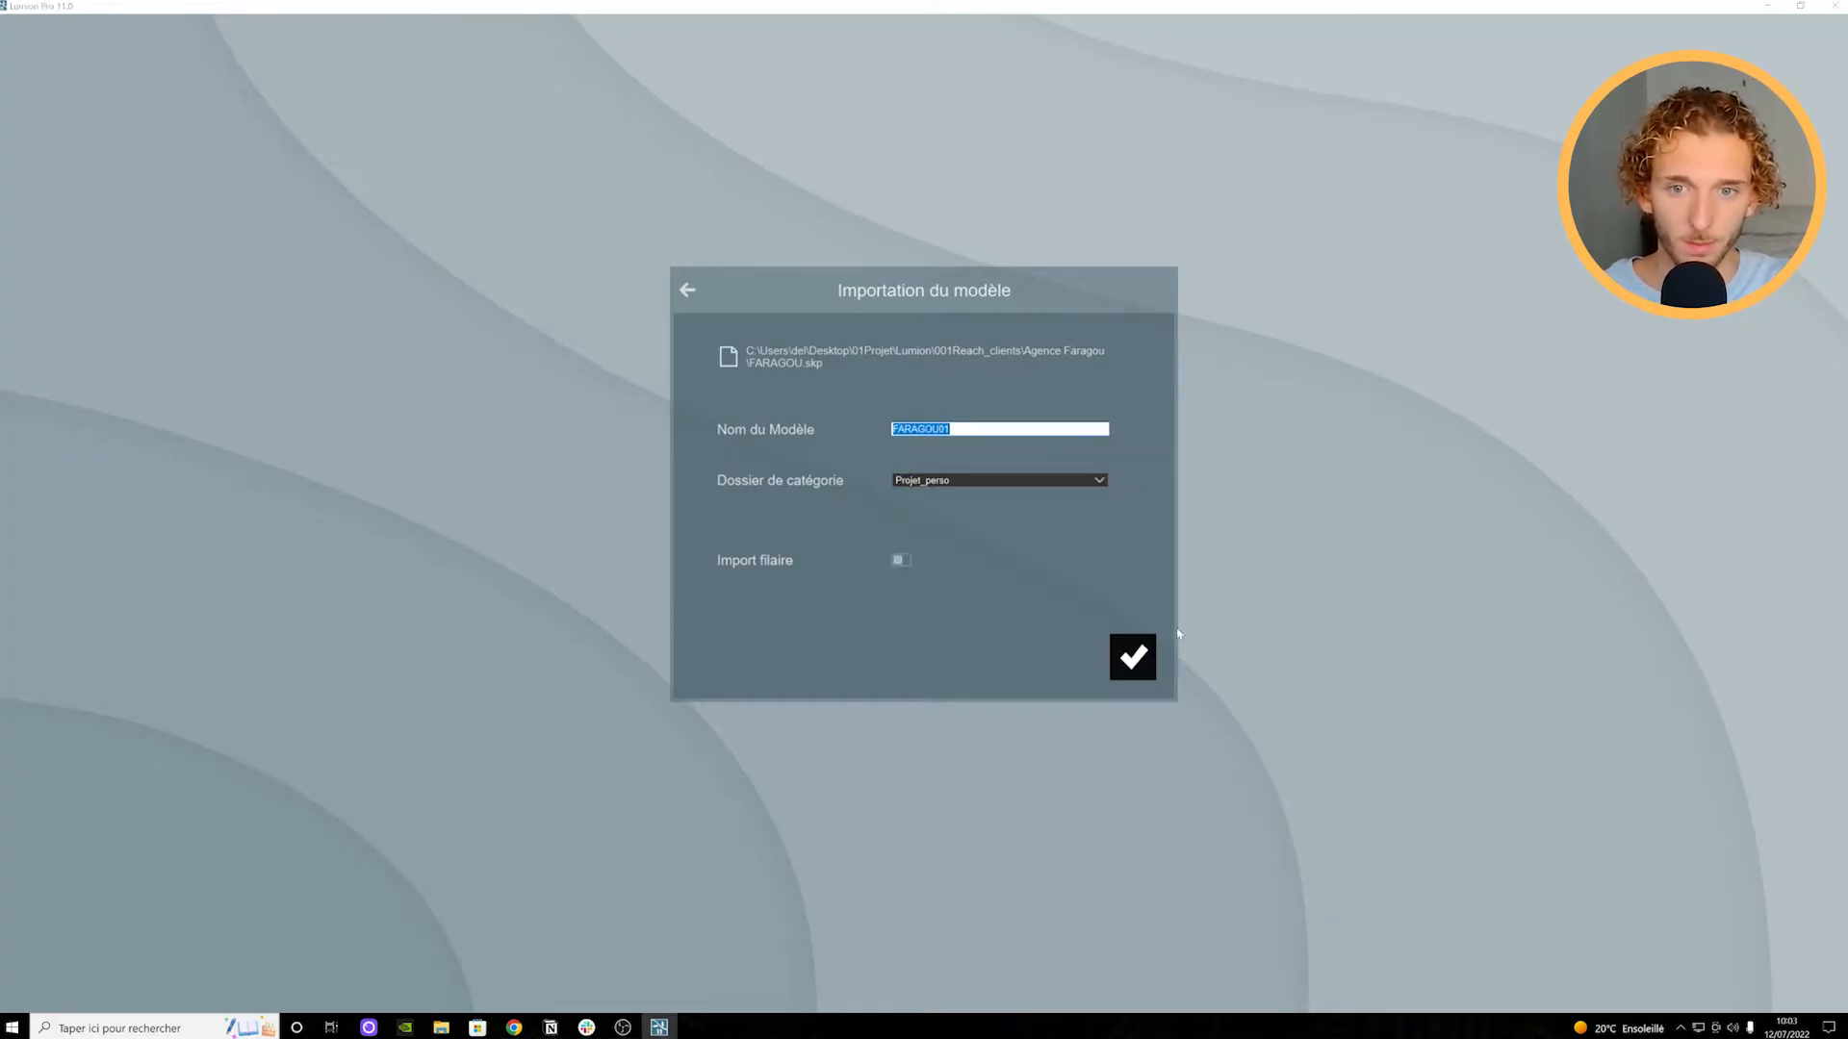
{"action": "left_click", "coordinate": [1132, 660]}
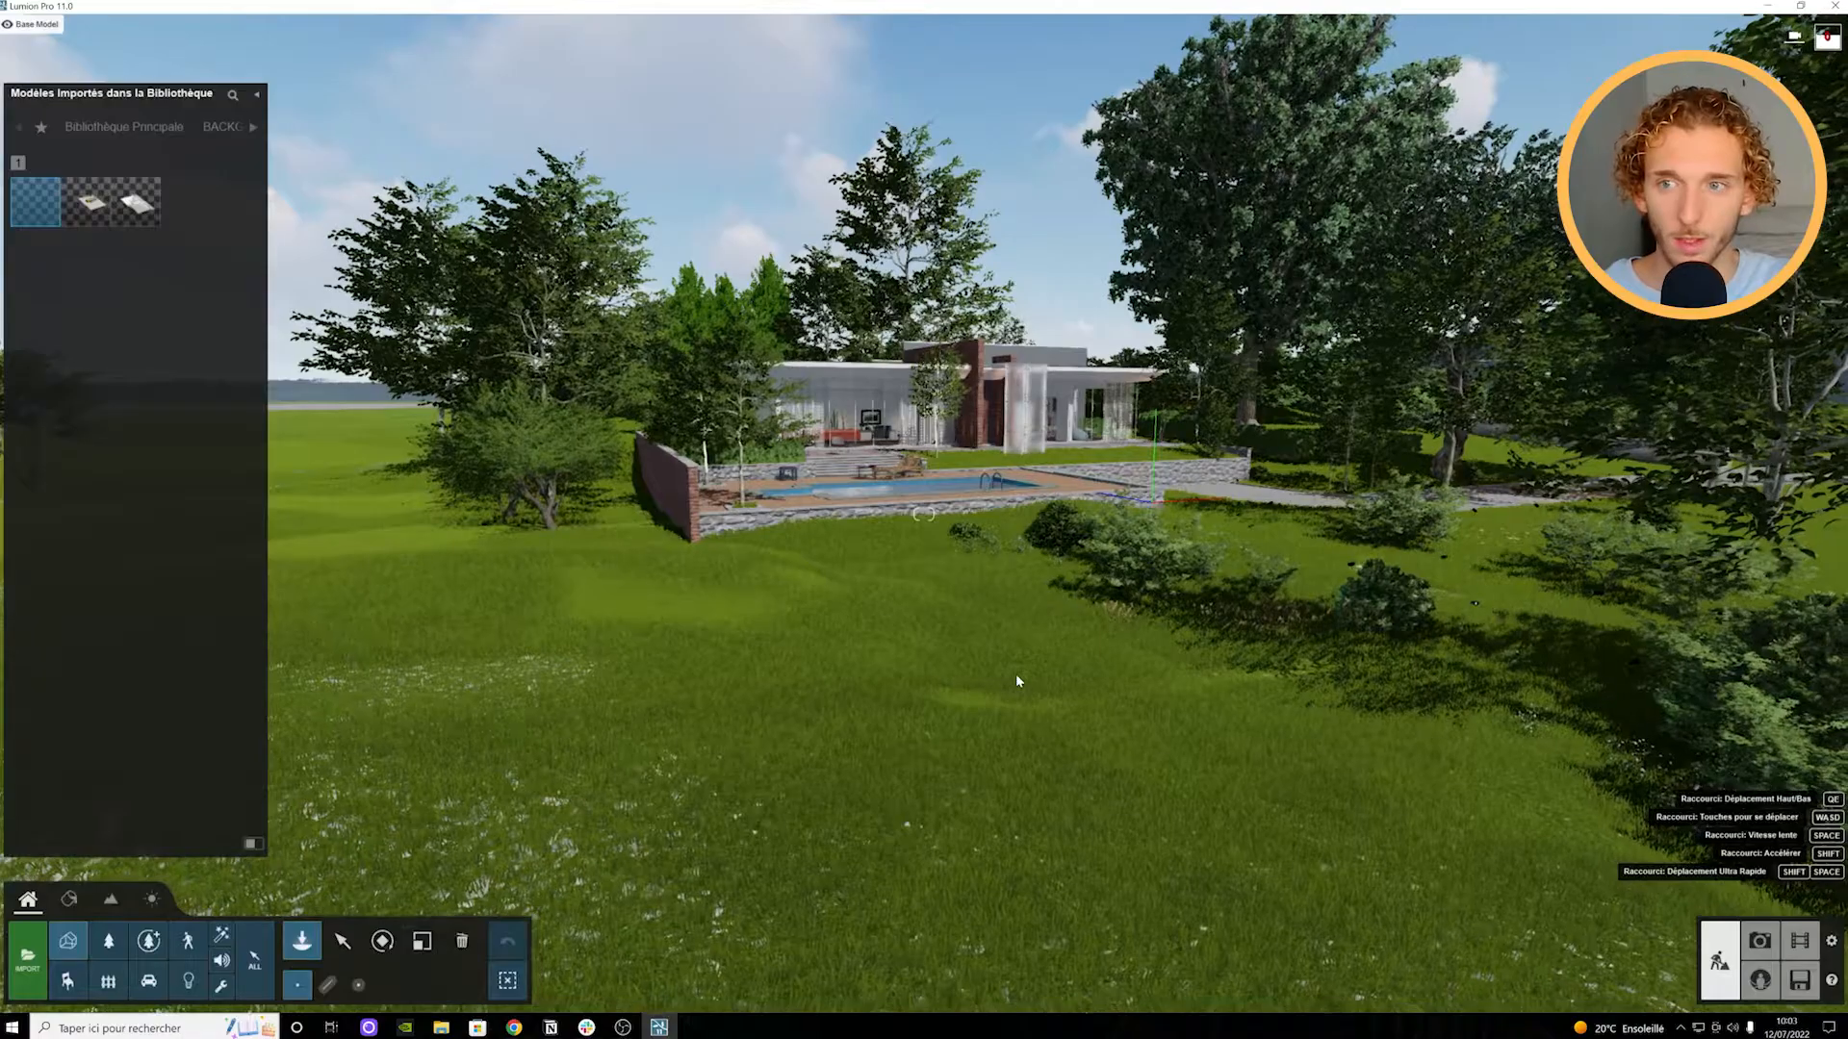
Step: Place the imported FARAGOU01 model on the open grass plain away from the villa
{"action": "right_click_drag", "start_coordinate": [1016, 679], "coordinate": [932, 631]}
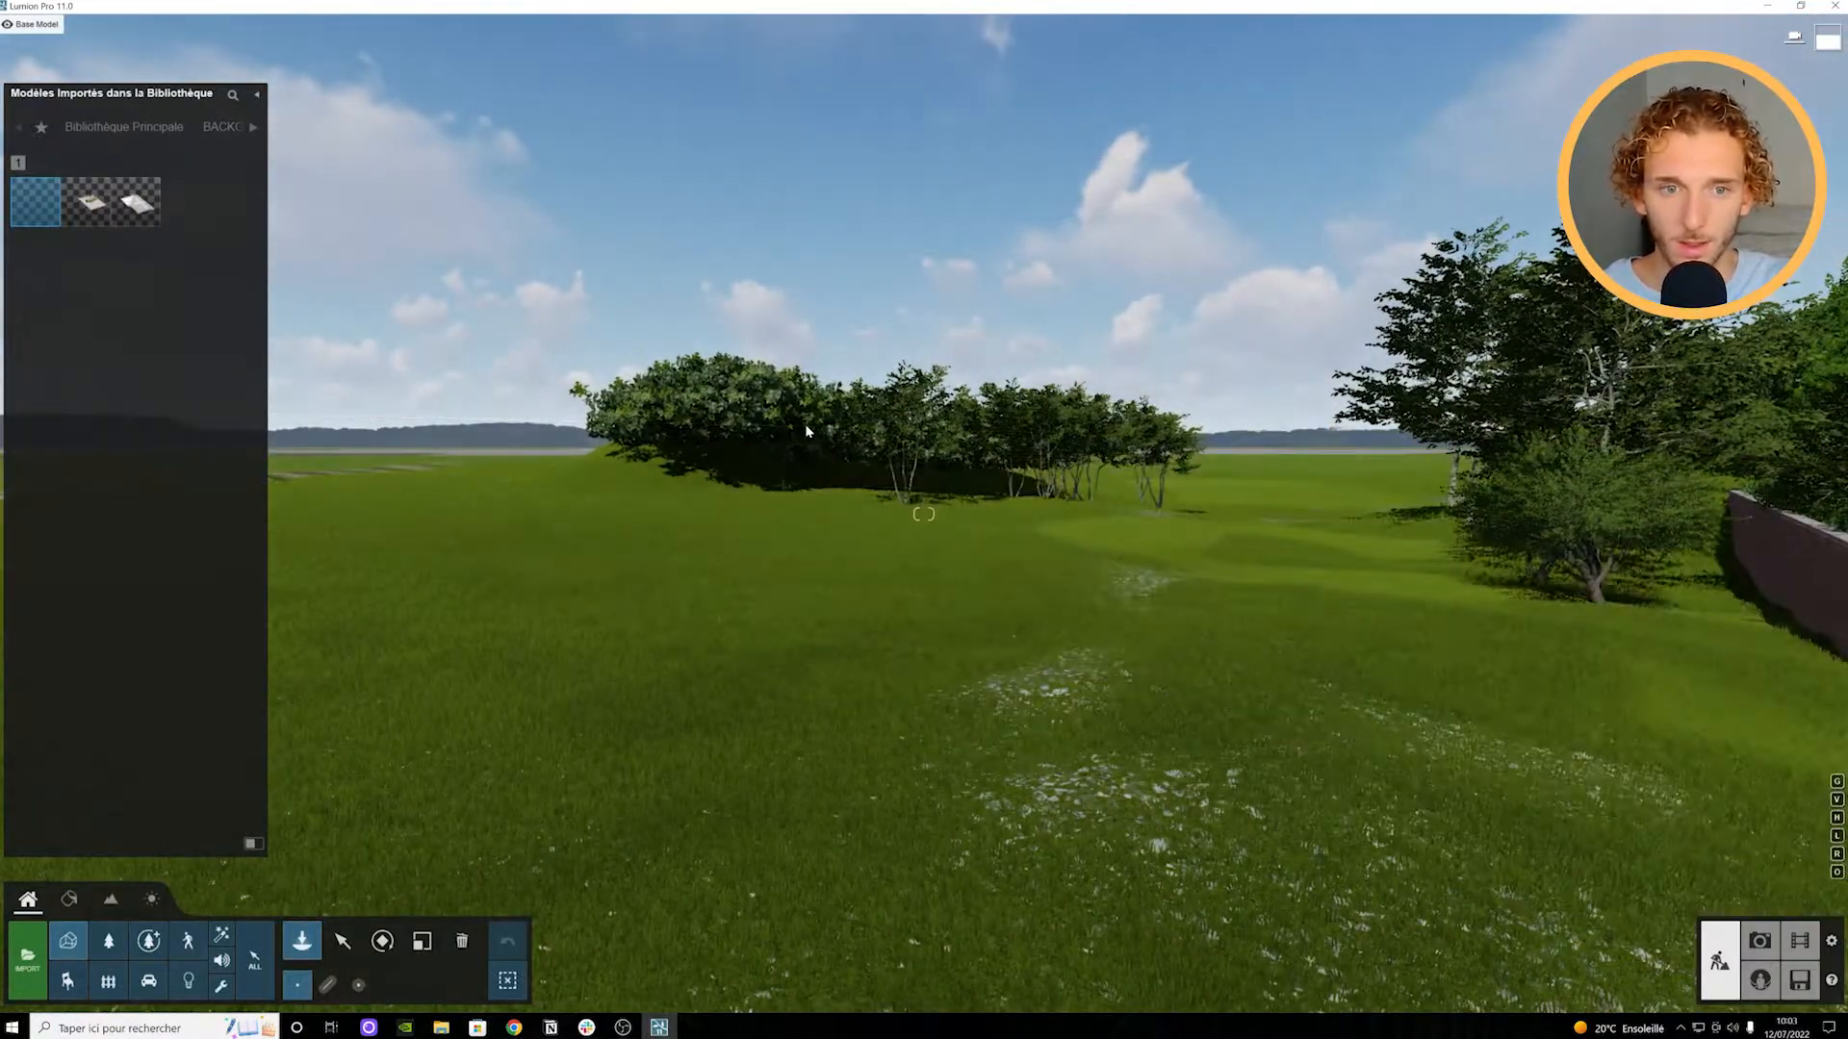
{"action": "key", "text": "s"}
{"action": "right_click_drag", "start_coordinate": [1022, 591], "coordinate": [895, 546]}
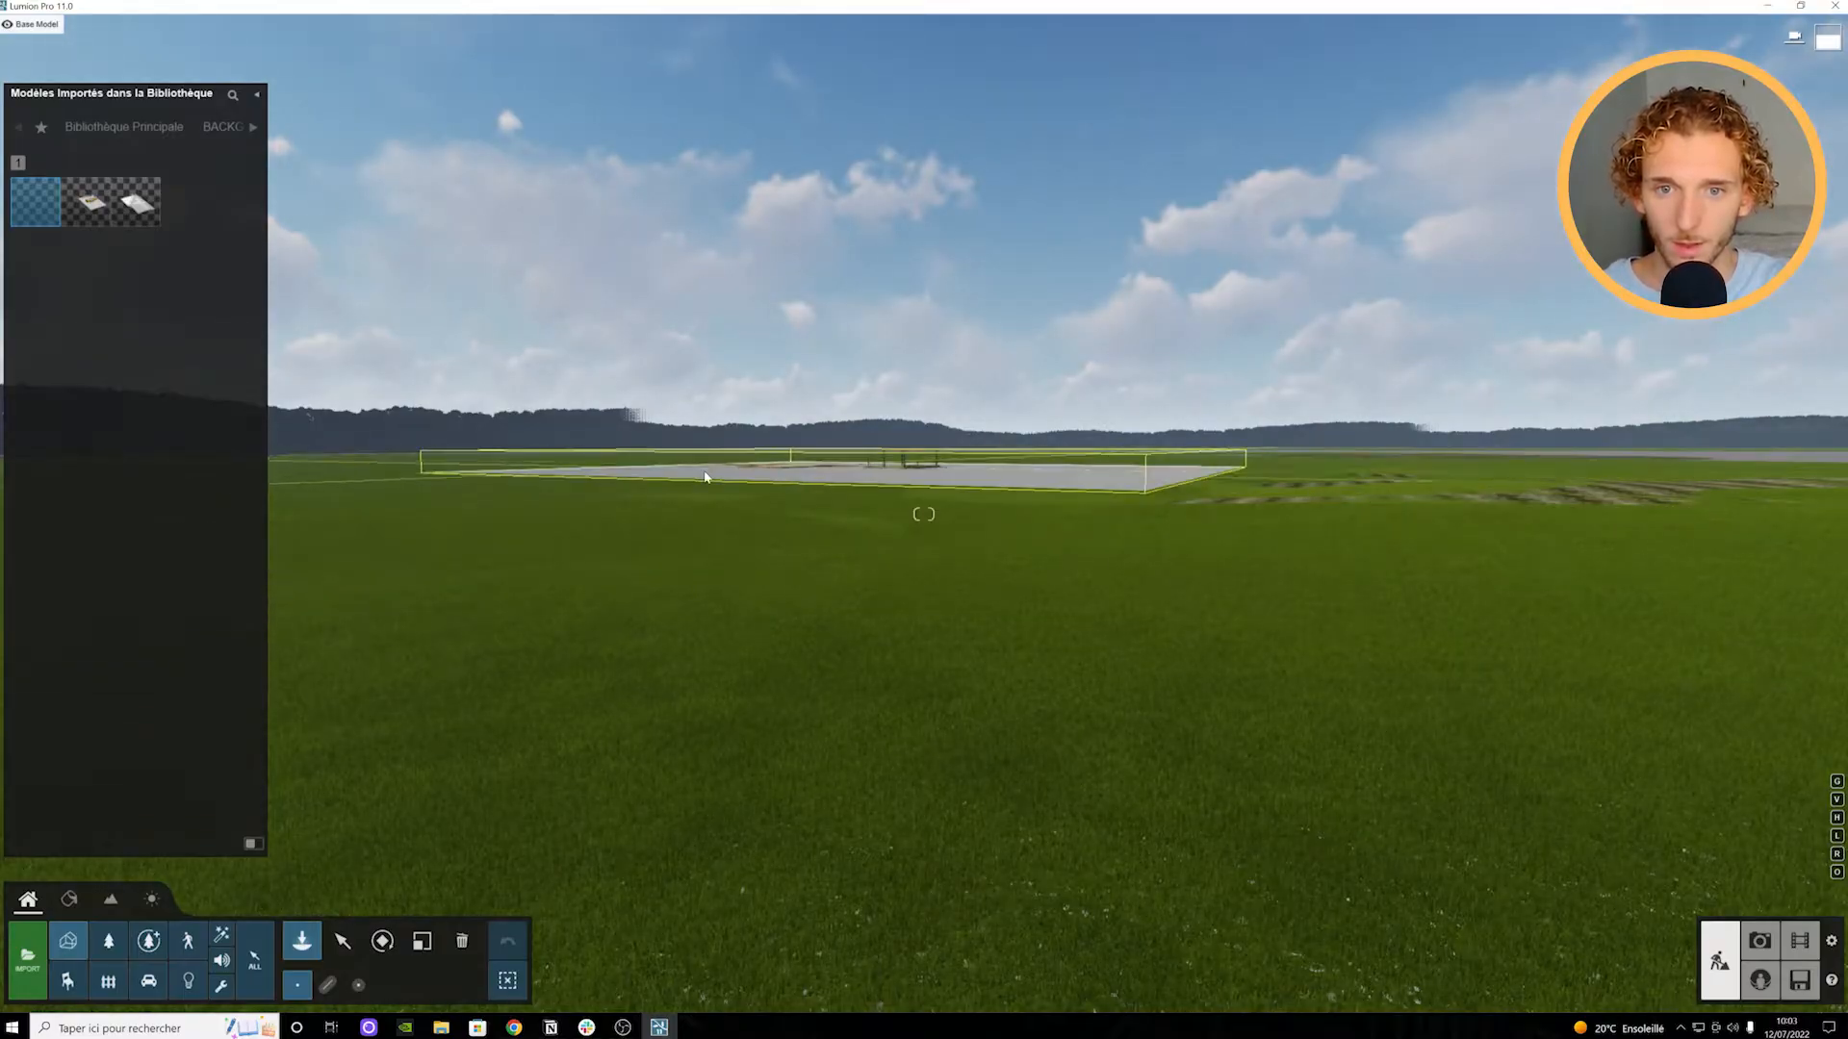
{"action": "left_click", "coordinate": [706, 478]}
Step: Select the placed FARAGOU01 model from a raised viewpoint and move it across the grass toward the camera
{"action": "key", "text": "w"}
{"action": "key", "text": "w"}
{"action": "right_click_drag", "start_coordinate": [724, 589], "coordinate": [848, 603]}
{"action": "key", "text": "w"}
{"action": "key", "text": "s"}
{"action": "key", "text": "s"}
{"action": "key", "text": "a"}
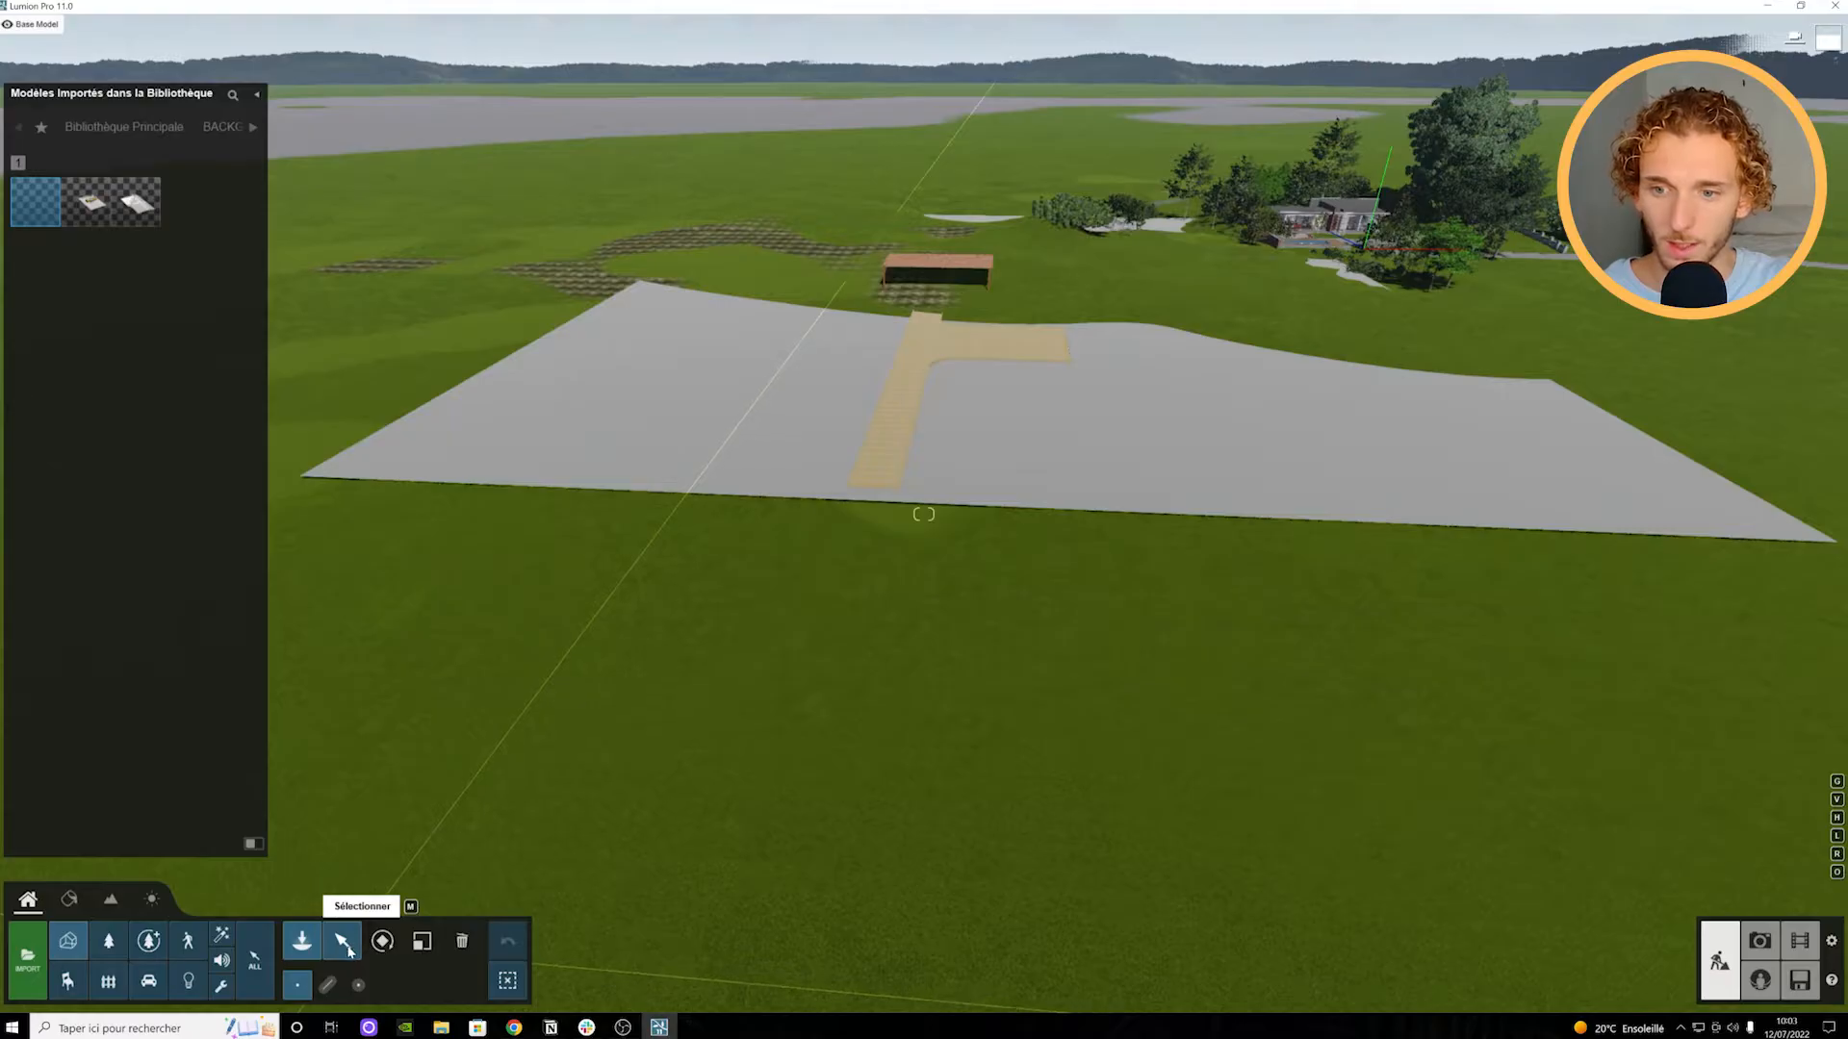
{"action": "left_click", "coordinate": [347, 949]}
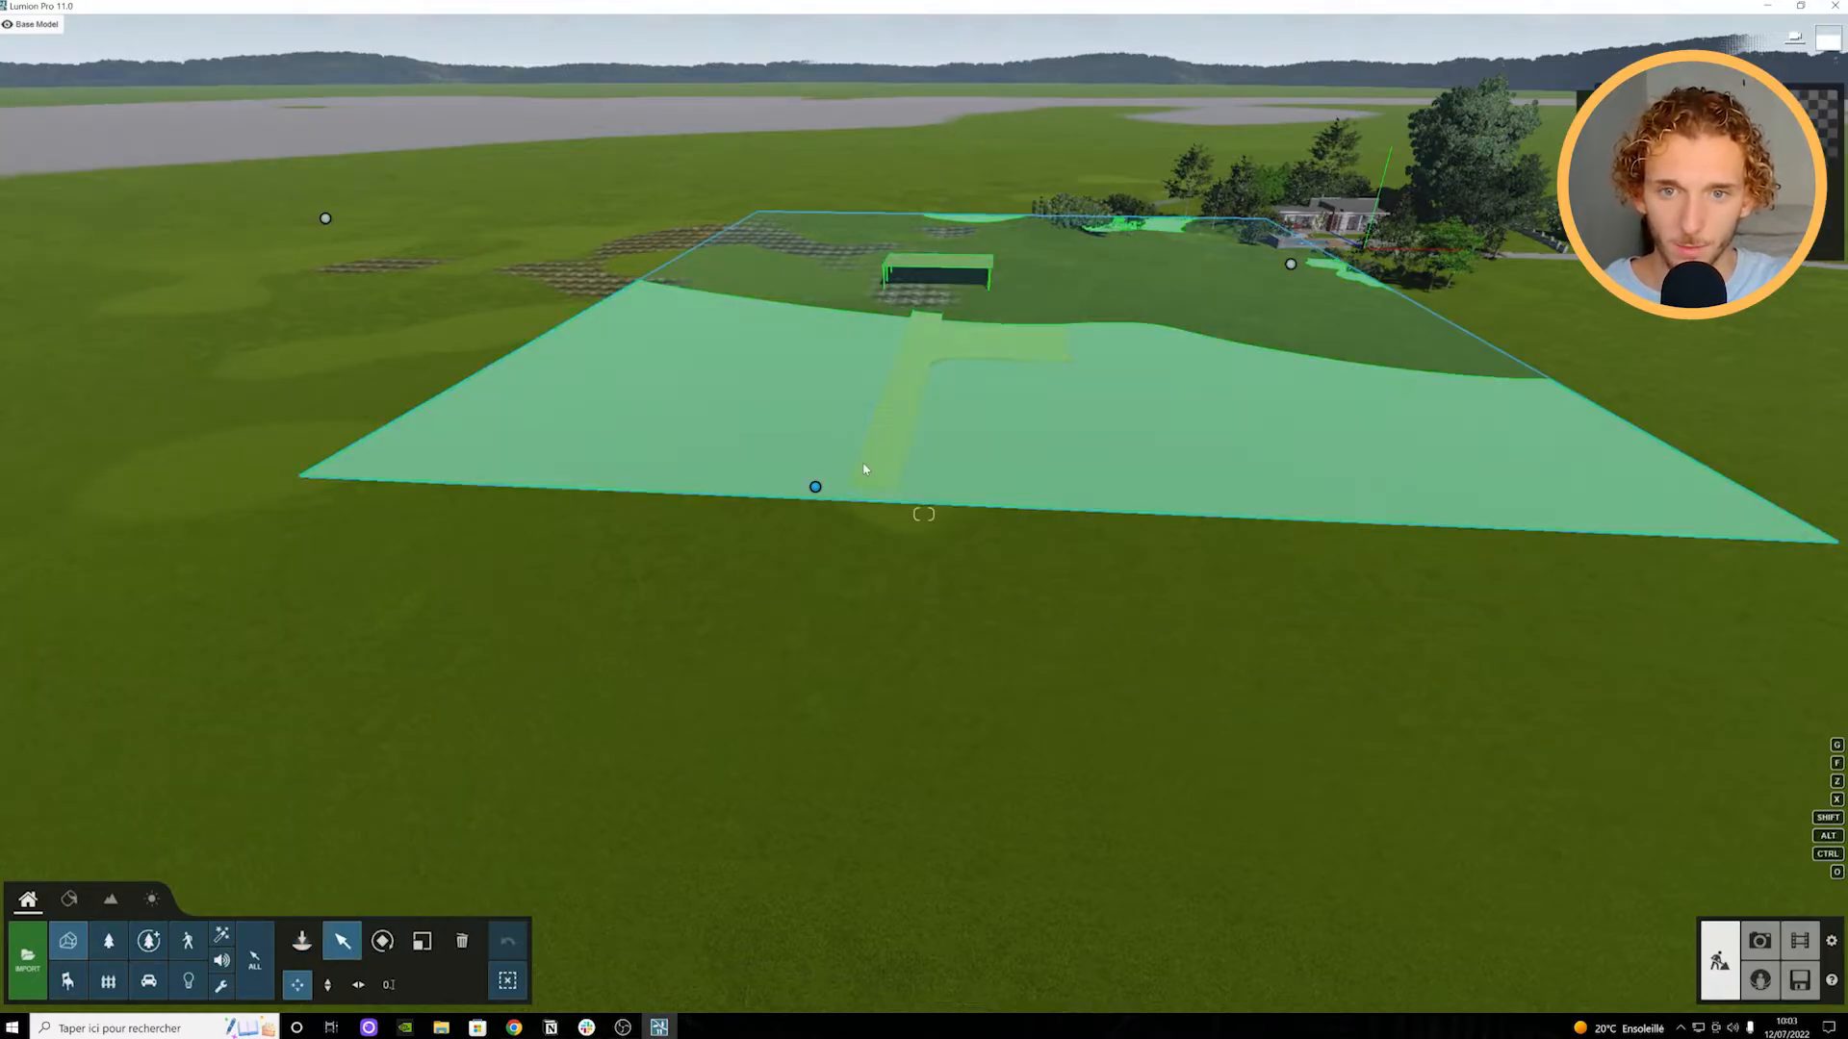
{"action": "left_click_drag", "start_coordinate": [816, 488], "coordinate": [610, 652]}
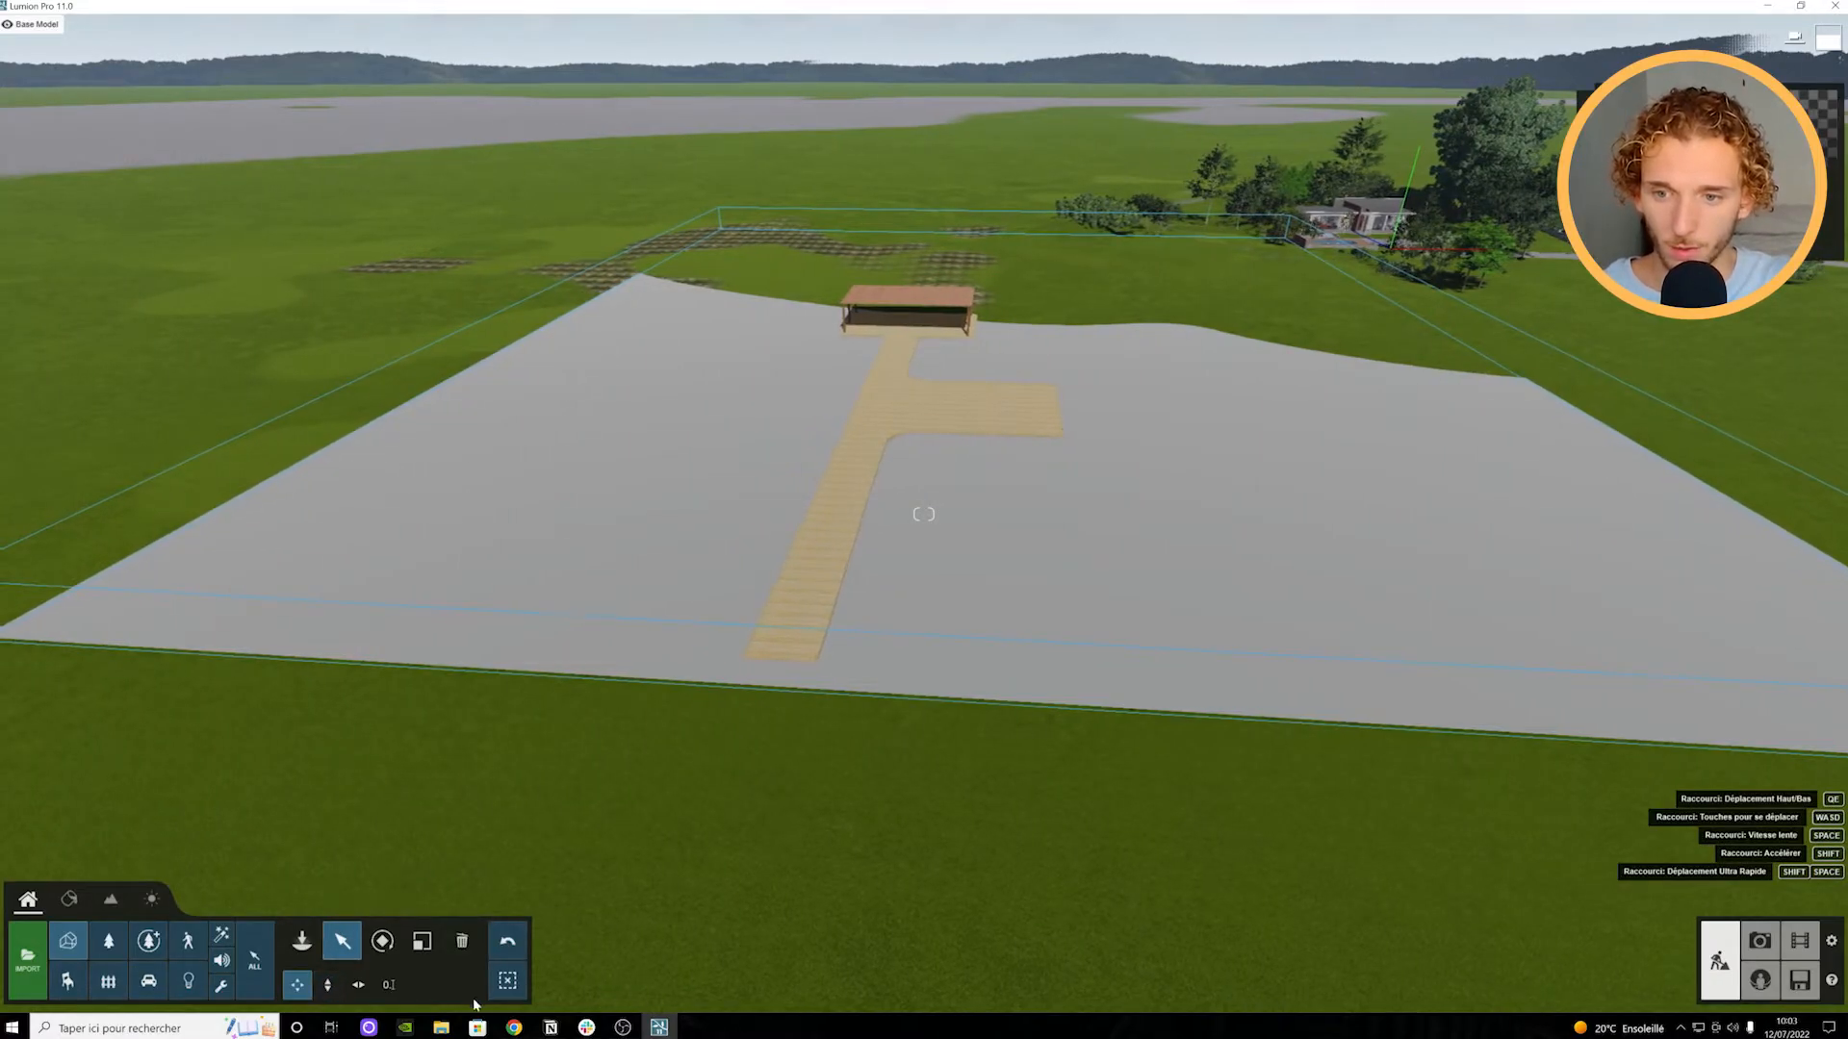
Step: Inspect the placed FARAGOU01 model from closer up and review the selection and deletion tools available for it
{"action": "left_click", "coordinate": [349, 941]}
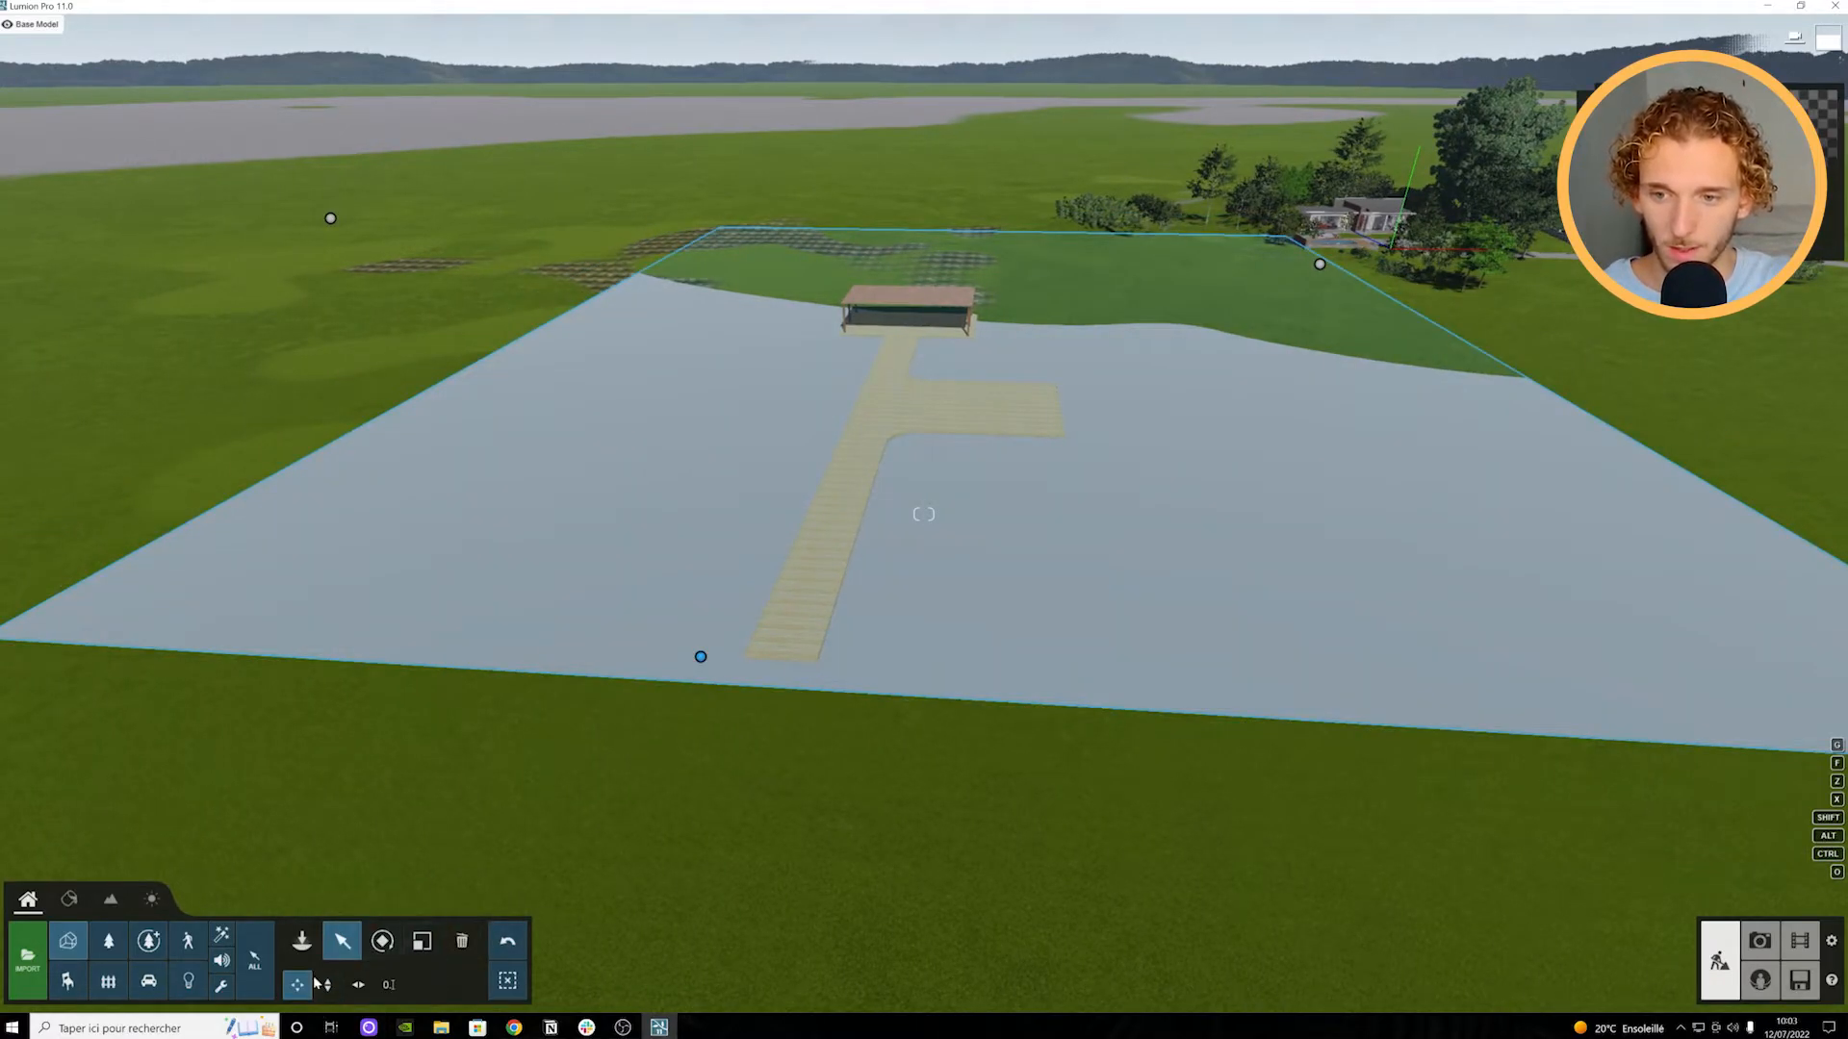
{"action": "key", "text": "w"}
{"action": "right_click_drag", "start_coordinate": [671, 848], "coordinate": [673, 843]}
{"action": "key", "text": "w"}
{"action": "right_click_drag", "start_coordinate": [353, 923], "coordinate": [458, 875]}
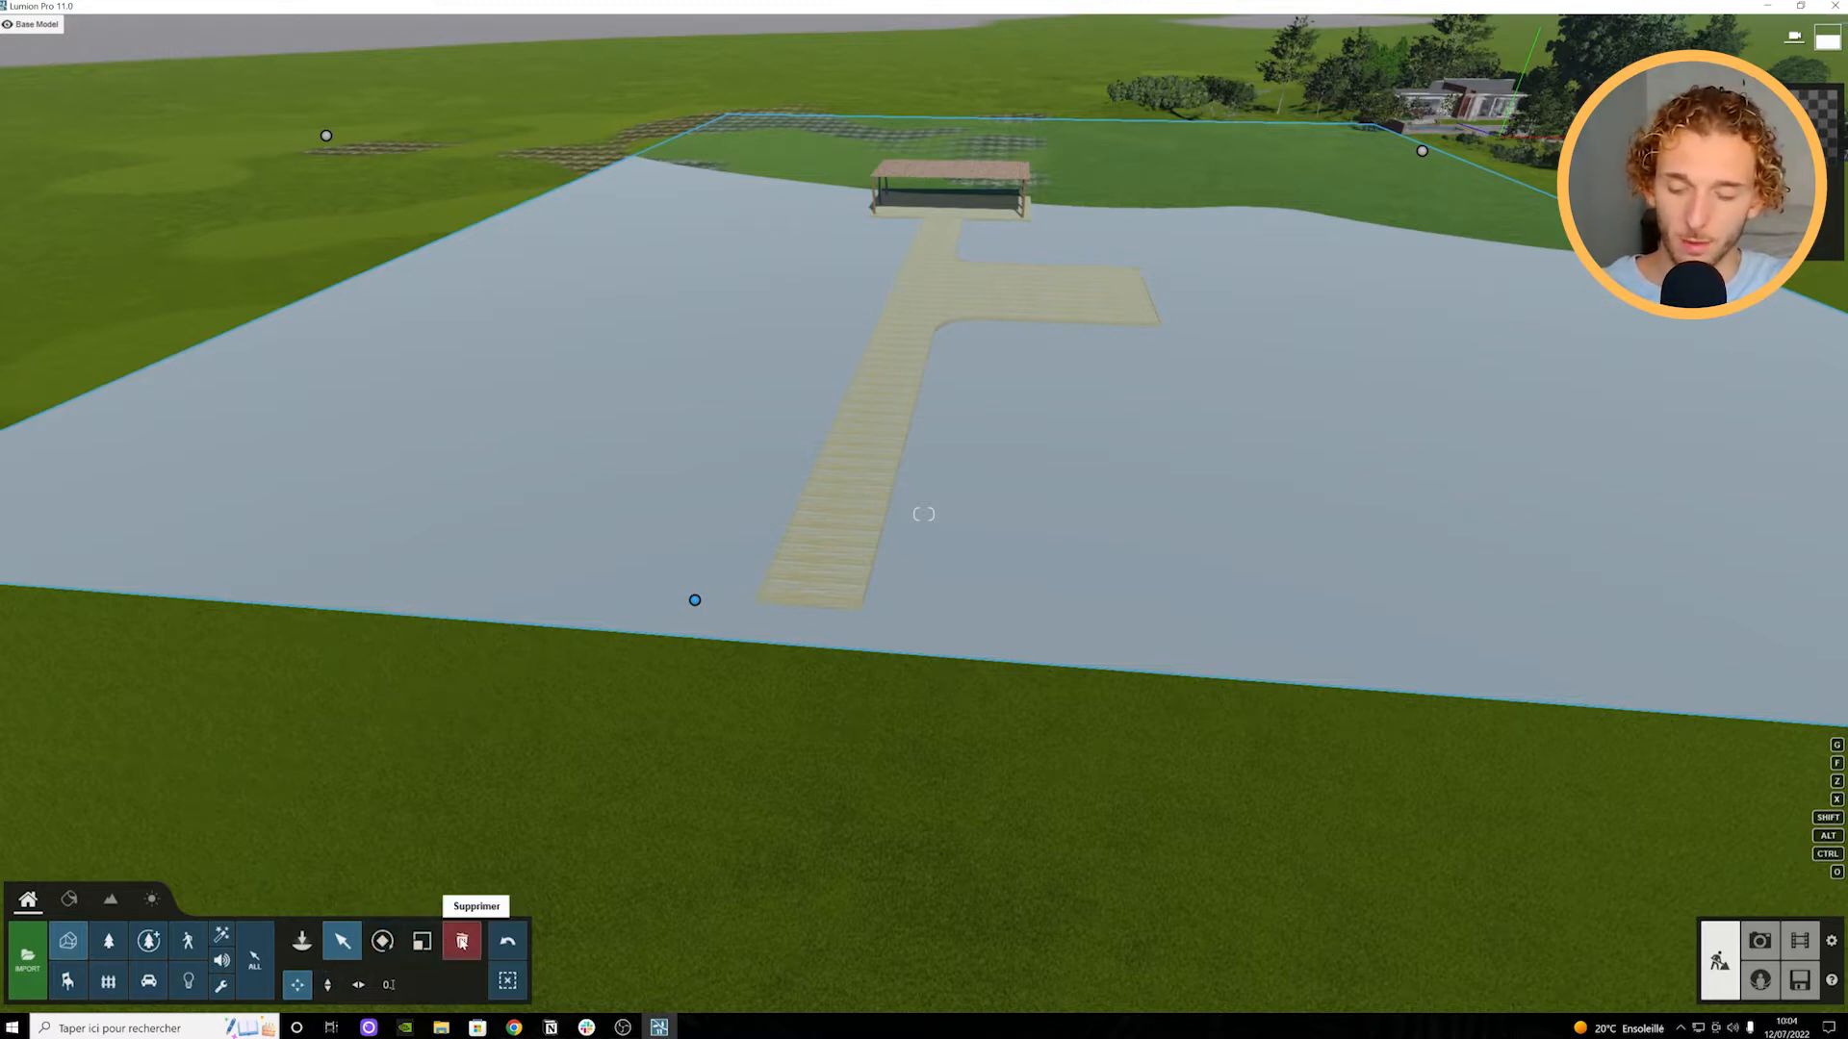
{"action": "left_click", "coordinate": [462, 941]}
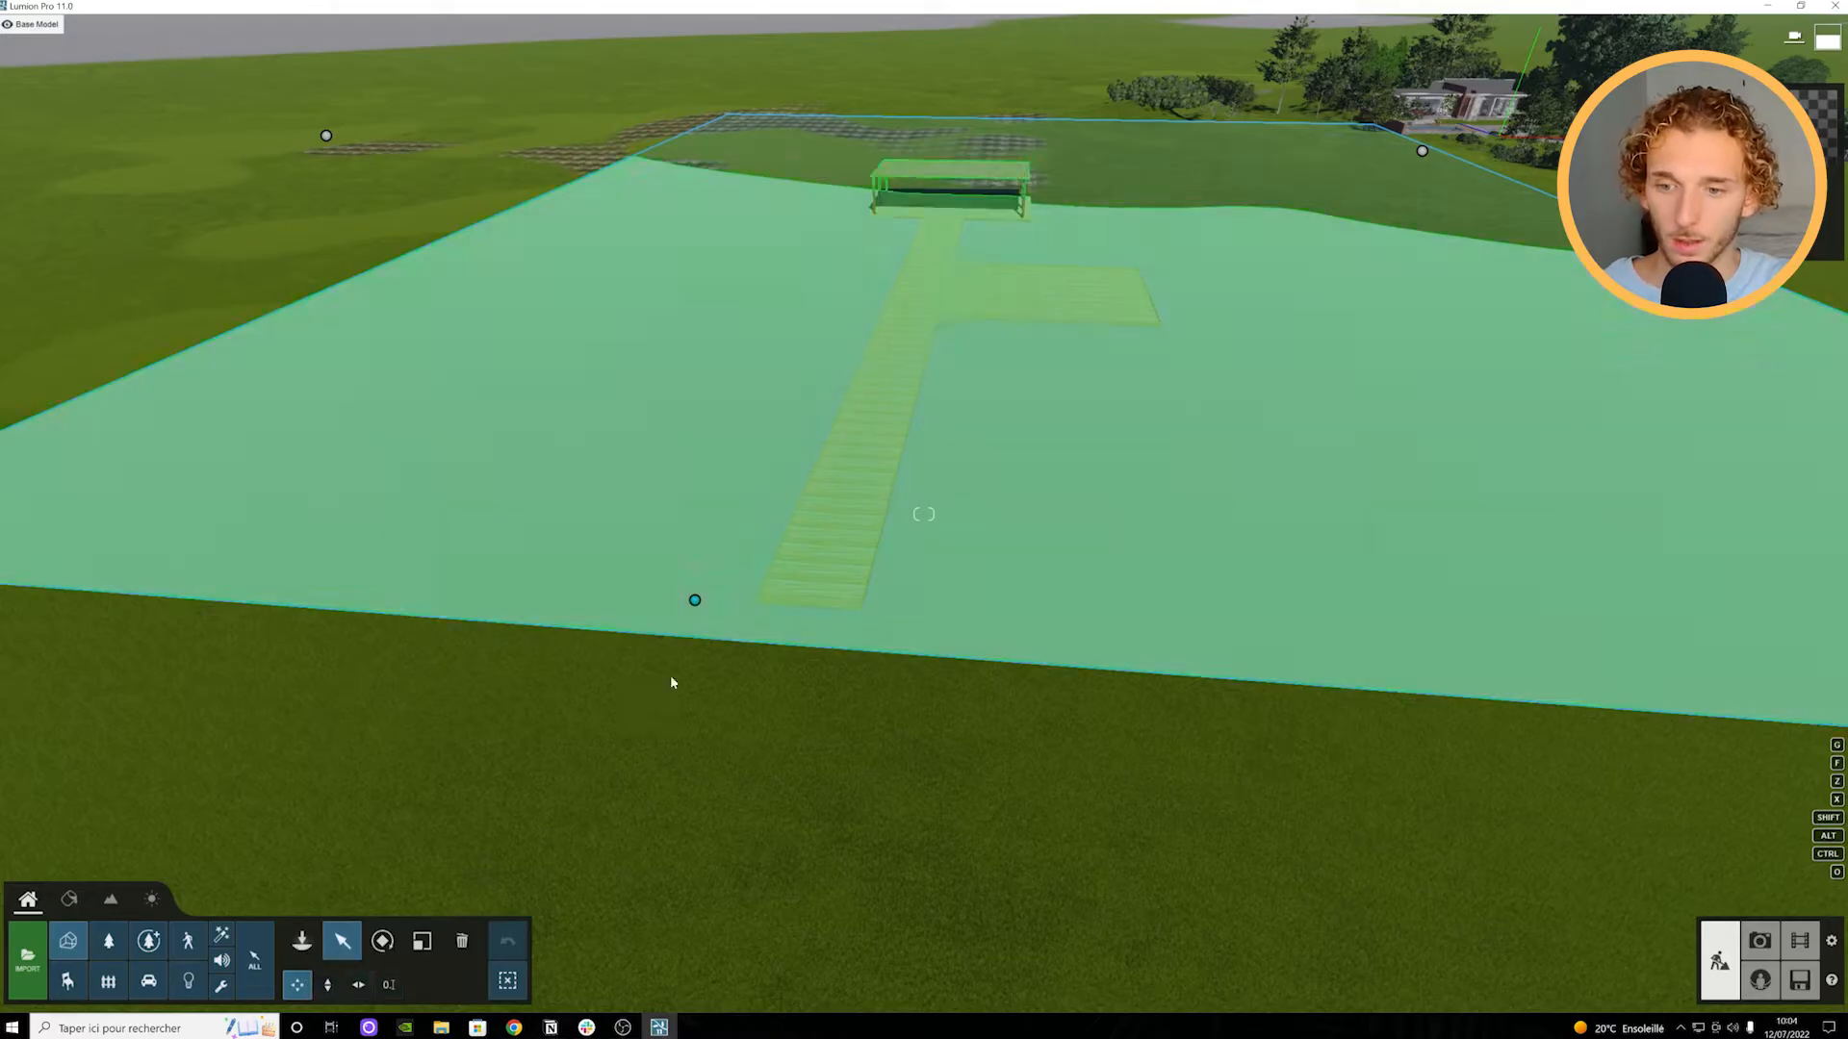
Step: Move the FARAGOU01 model vertically and switch its movement to the horizontal constraint
{"action": "left_click", "coordinate": [327, 984]}
{"action": "left_click_drag", "start_coordinate": [699, 608], "coordinate": [596, 991]}
{"action": "key", "text": "s"}
{"action": "left_click", "coordinate": [358, 984]}
Step: Try tilting the model upright with the rotation tool and undo that rotation
{"action": "left_click", "coordinate": [383, 941]}
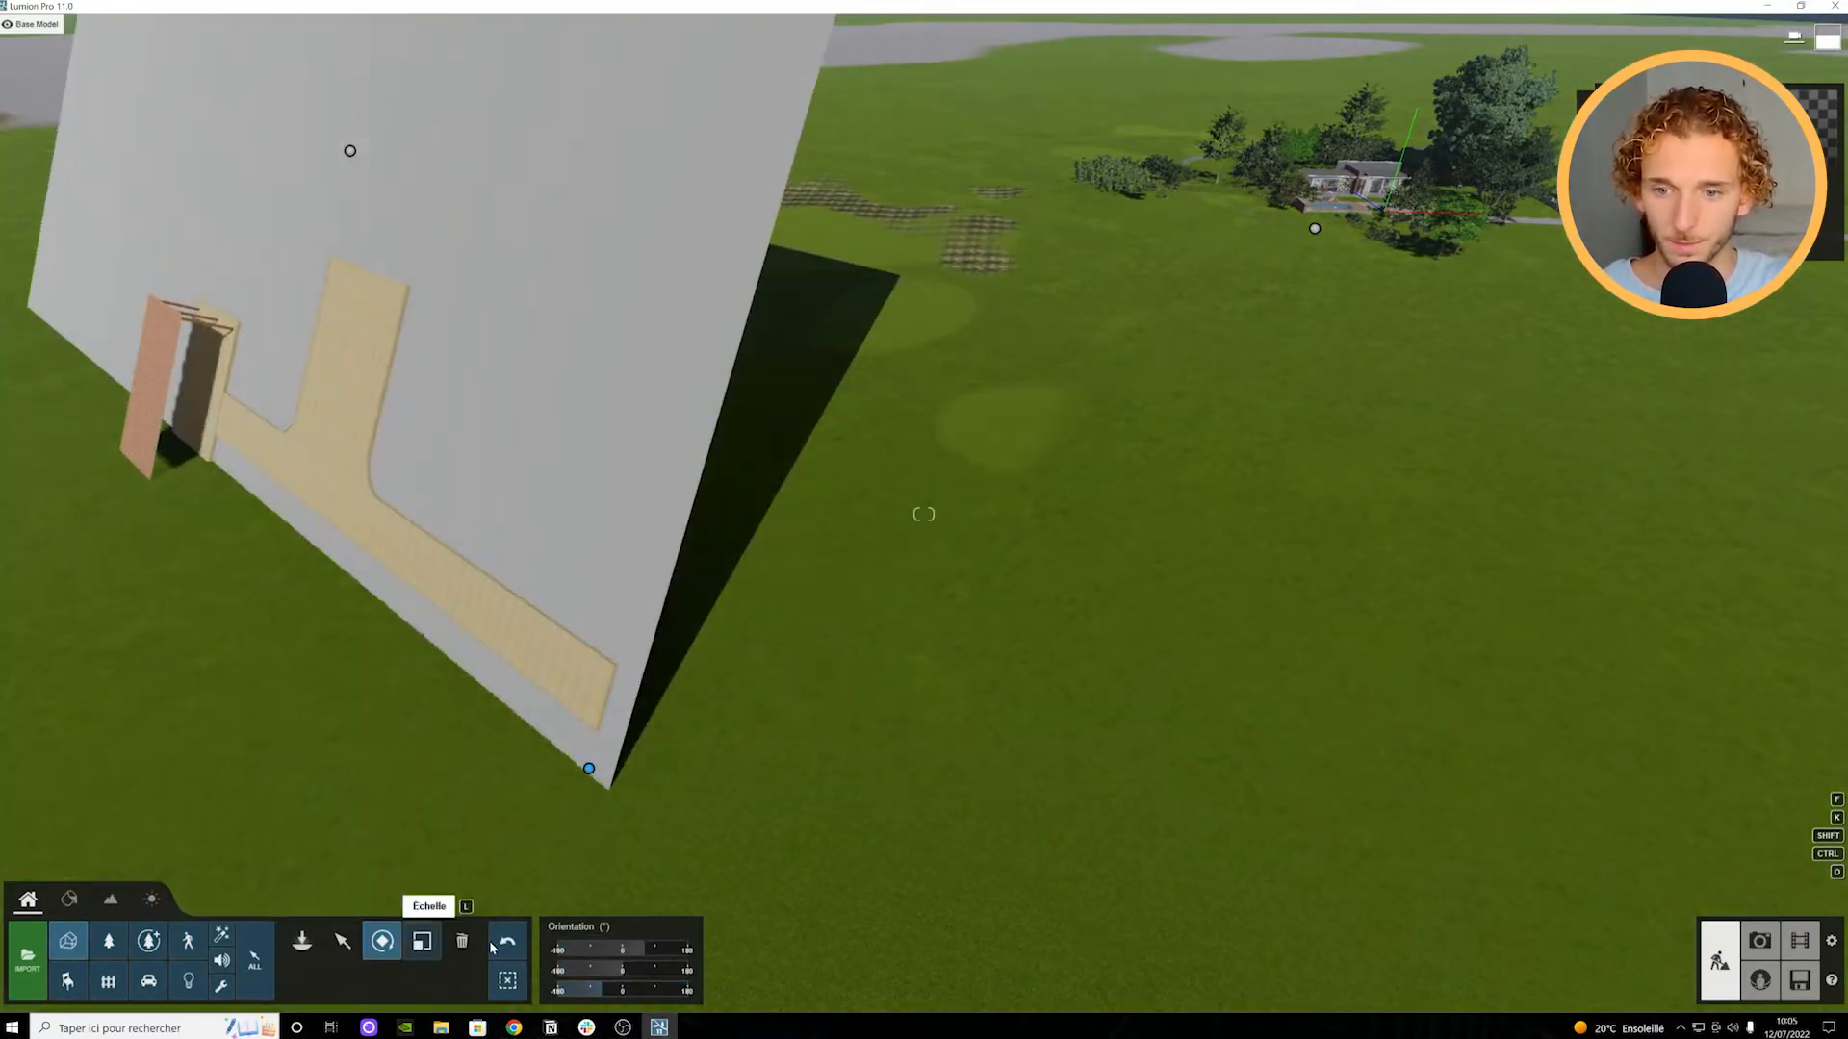
{"action": "left_click", "coordinate": [509, 946]}
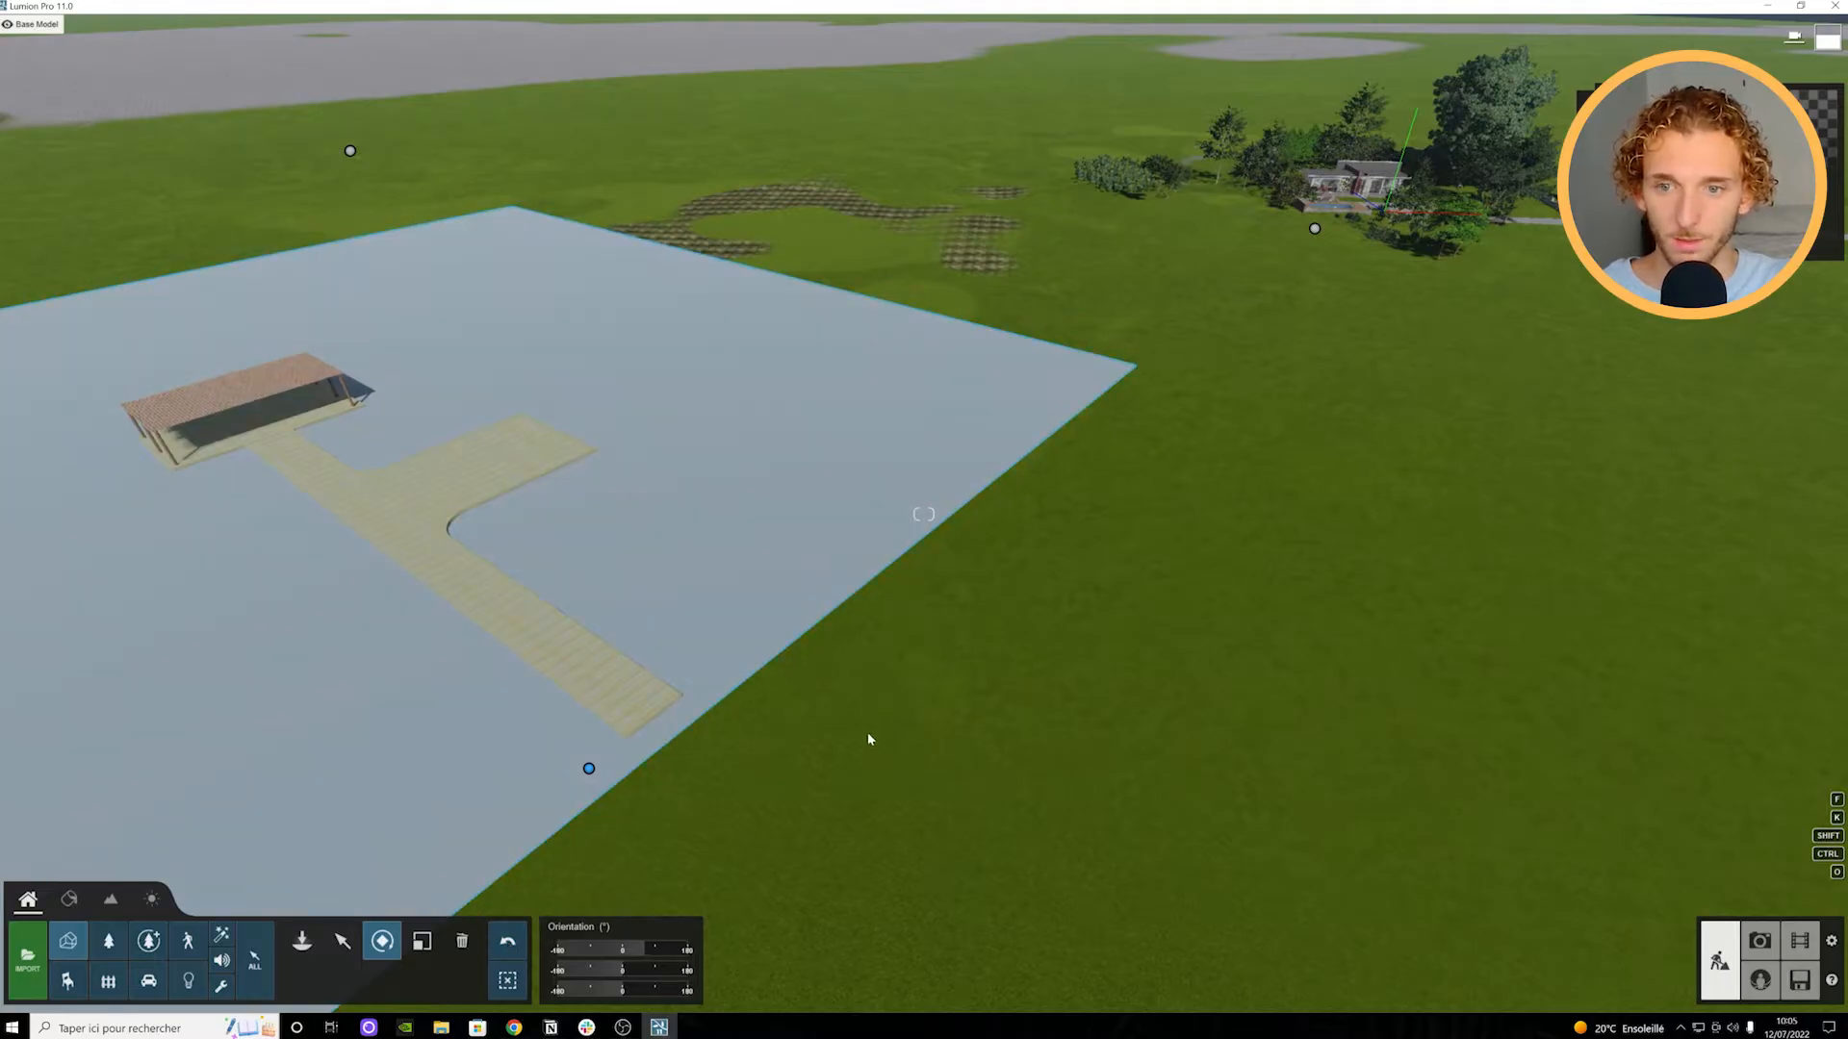
Step: Scale the FARAGOU01 model down to a fraction of its size and delete it from the scene
{"action": "scroll", "coordinate": [914, 664], "scroll_direction": "down", "scroll_amount": 3}
{"action": "right_click_drag", "start_coordinate": [919, 656], "coordinate": [760, 712]}
{"action": "left_click", "coordinate": [422, 942]}
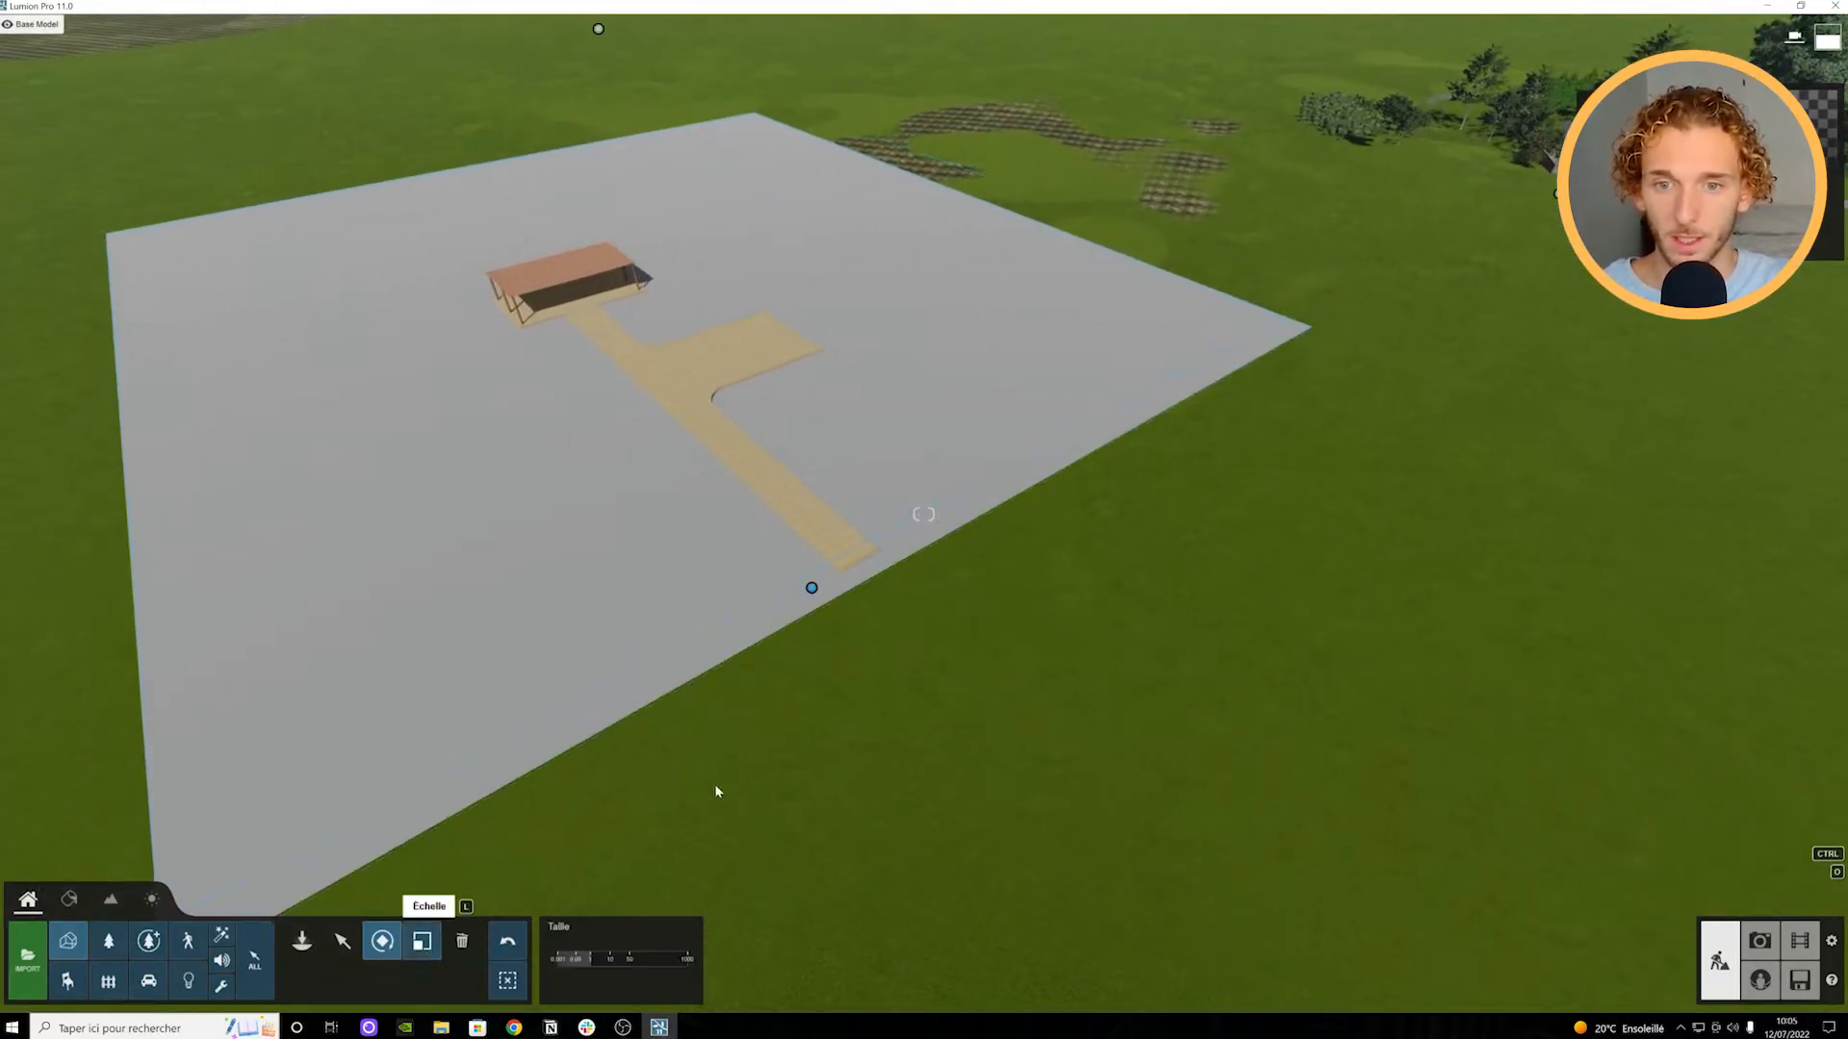
{"action": "left_click_drag", "start_coordinate": [806, 608], "coordinate": [843, 681]}
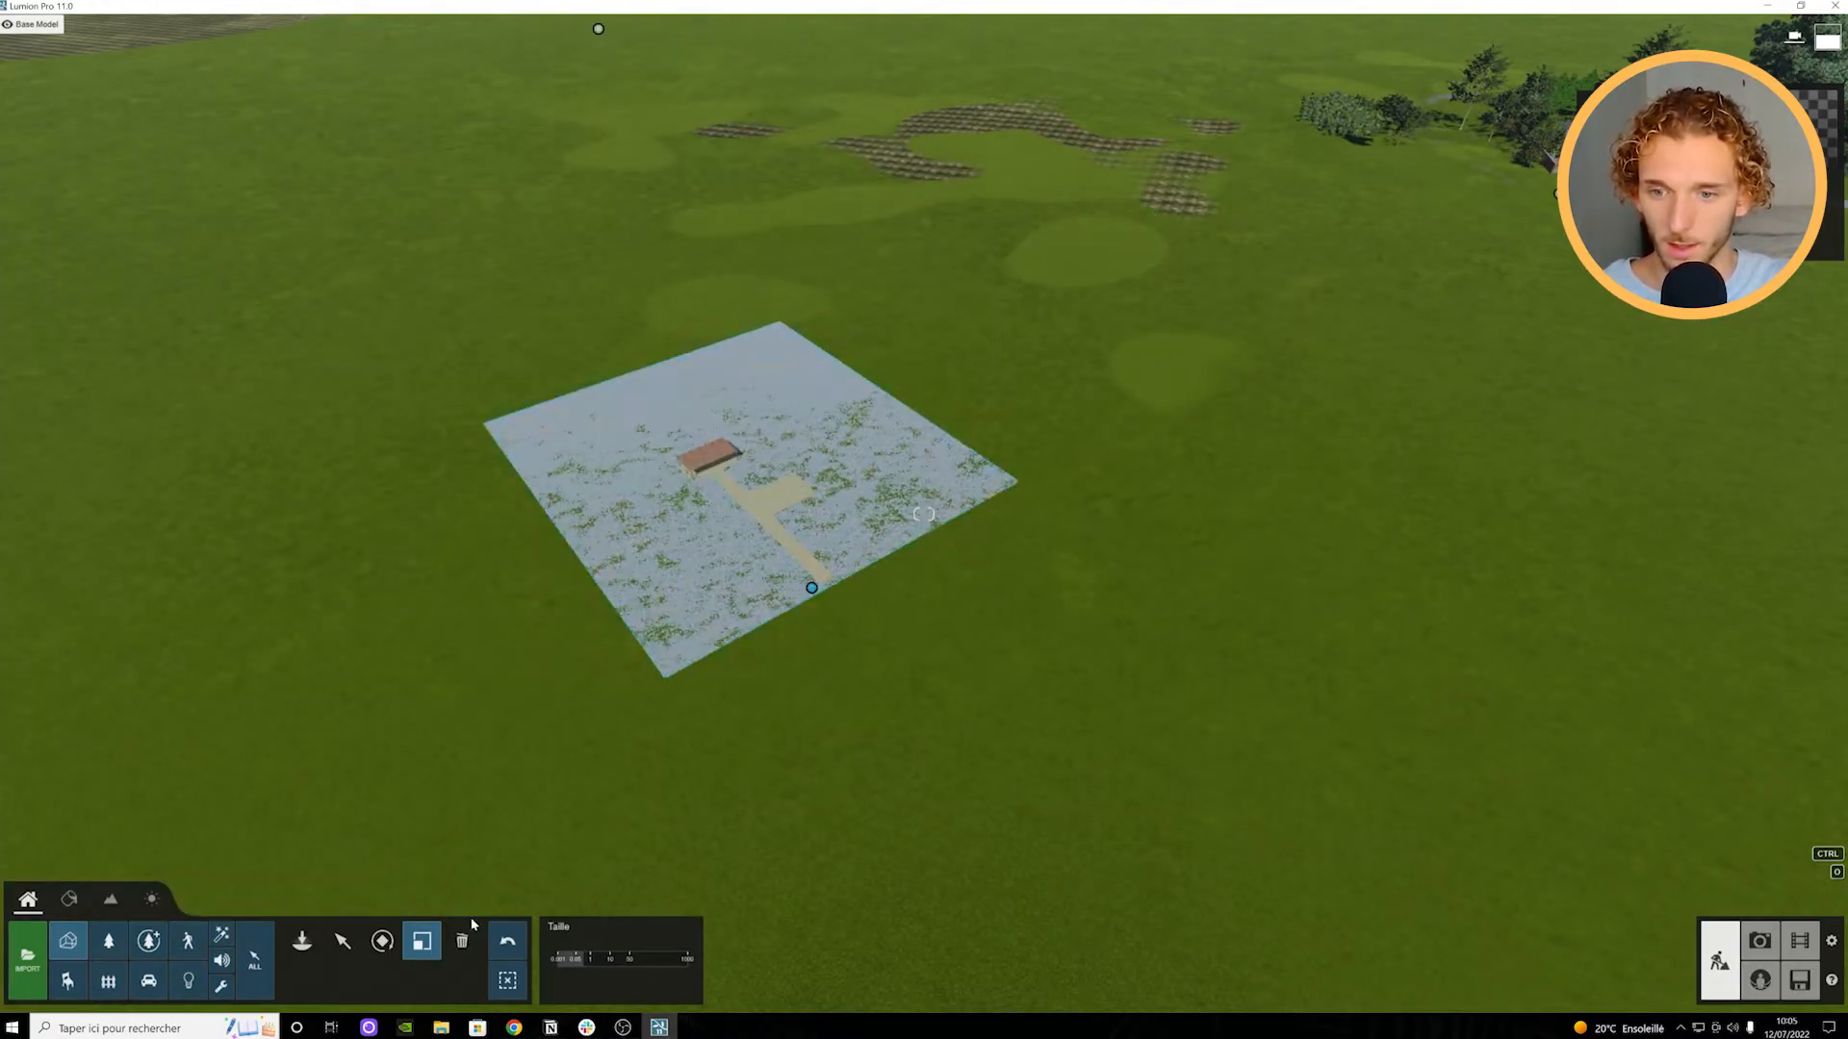
{"action": "left_click", "coordinate": [460, 943]}
{"action": "left_click", "coordinate": [812, 589]}
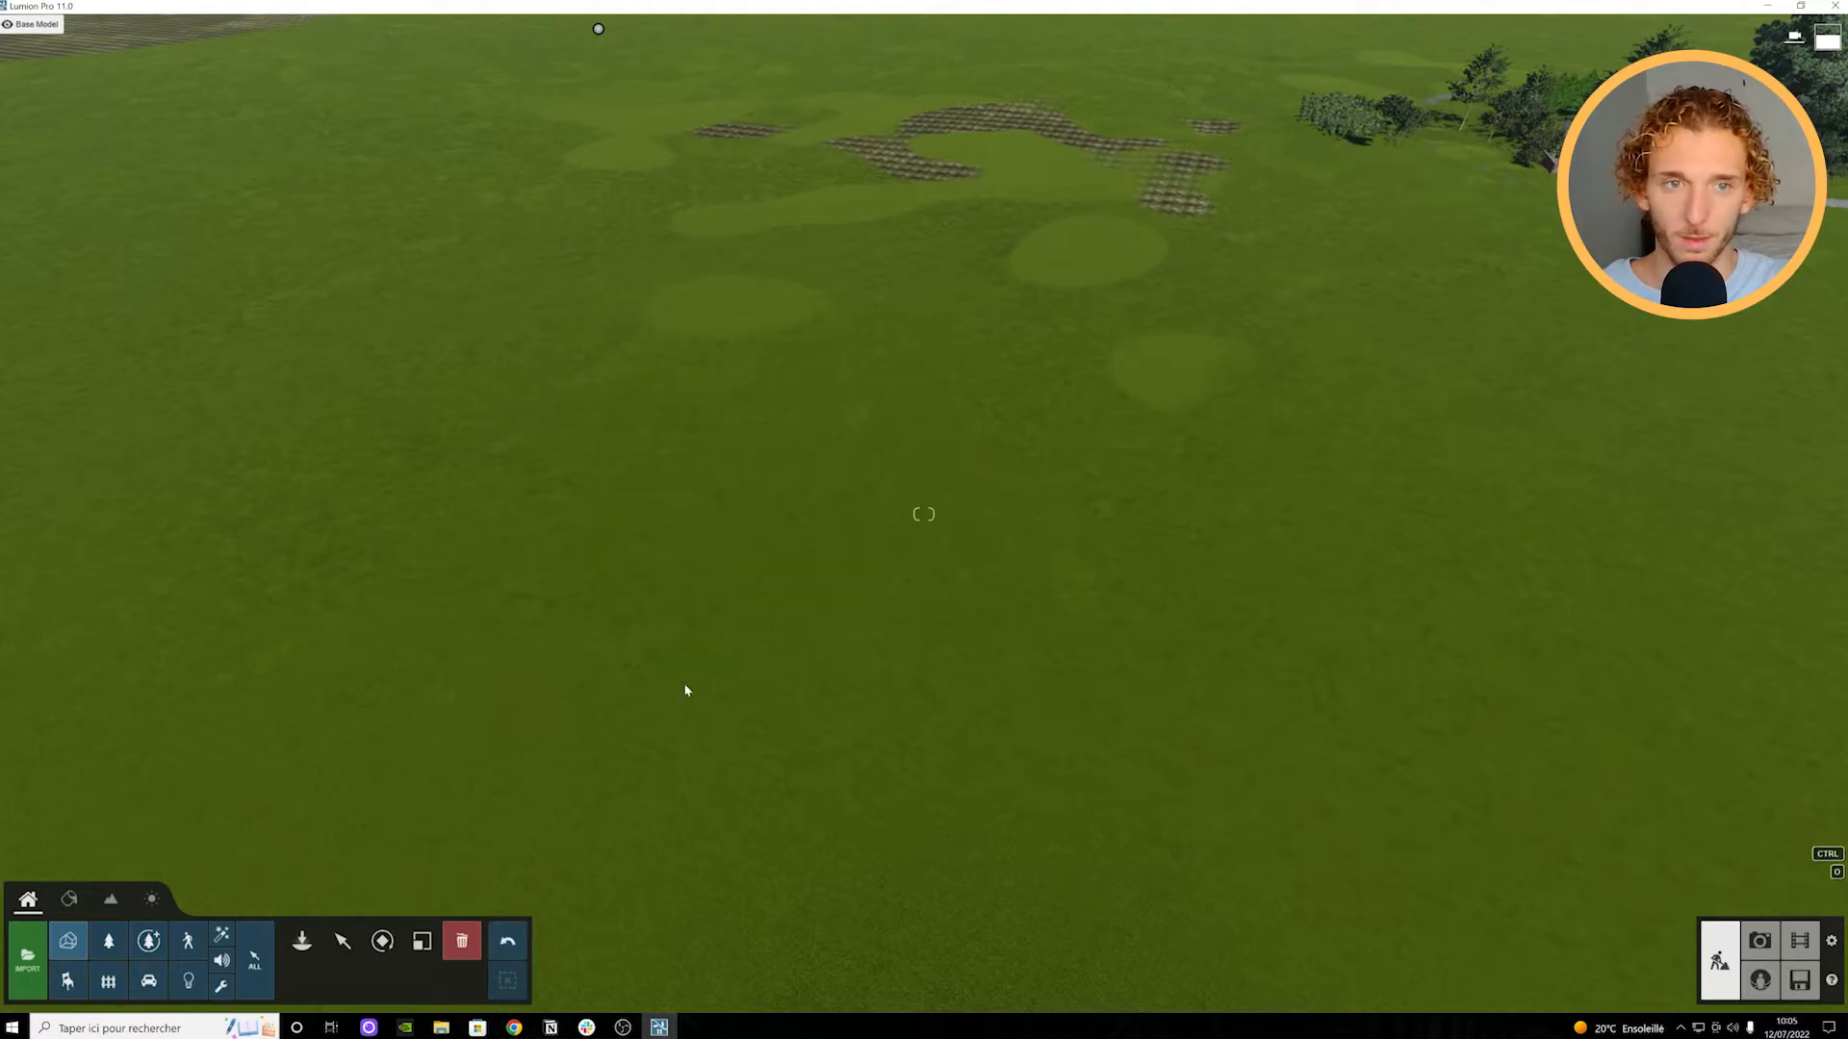
Step: Fly the camera back to the villa and view its facade, stone walls and pool terrace
{"action": "right_click_drag", "start_coordinate": [760, 577], "coordinate": [785, 505]}
{"action": "scroll", "coordinate": [791, 520], "scroll_direction": "up", "scroll_amount": 5}
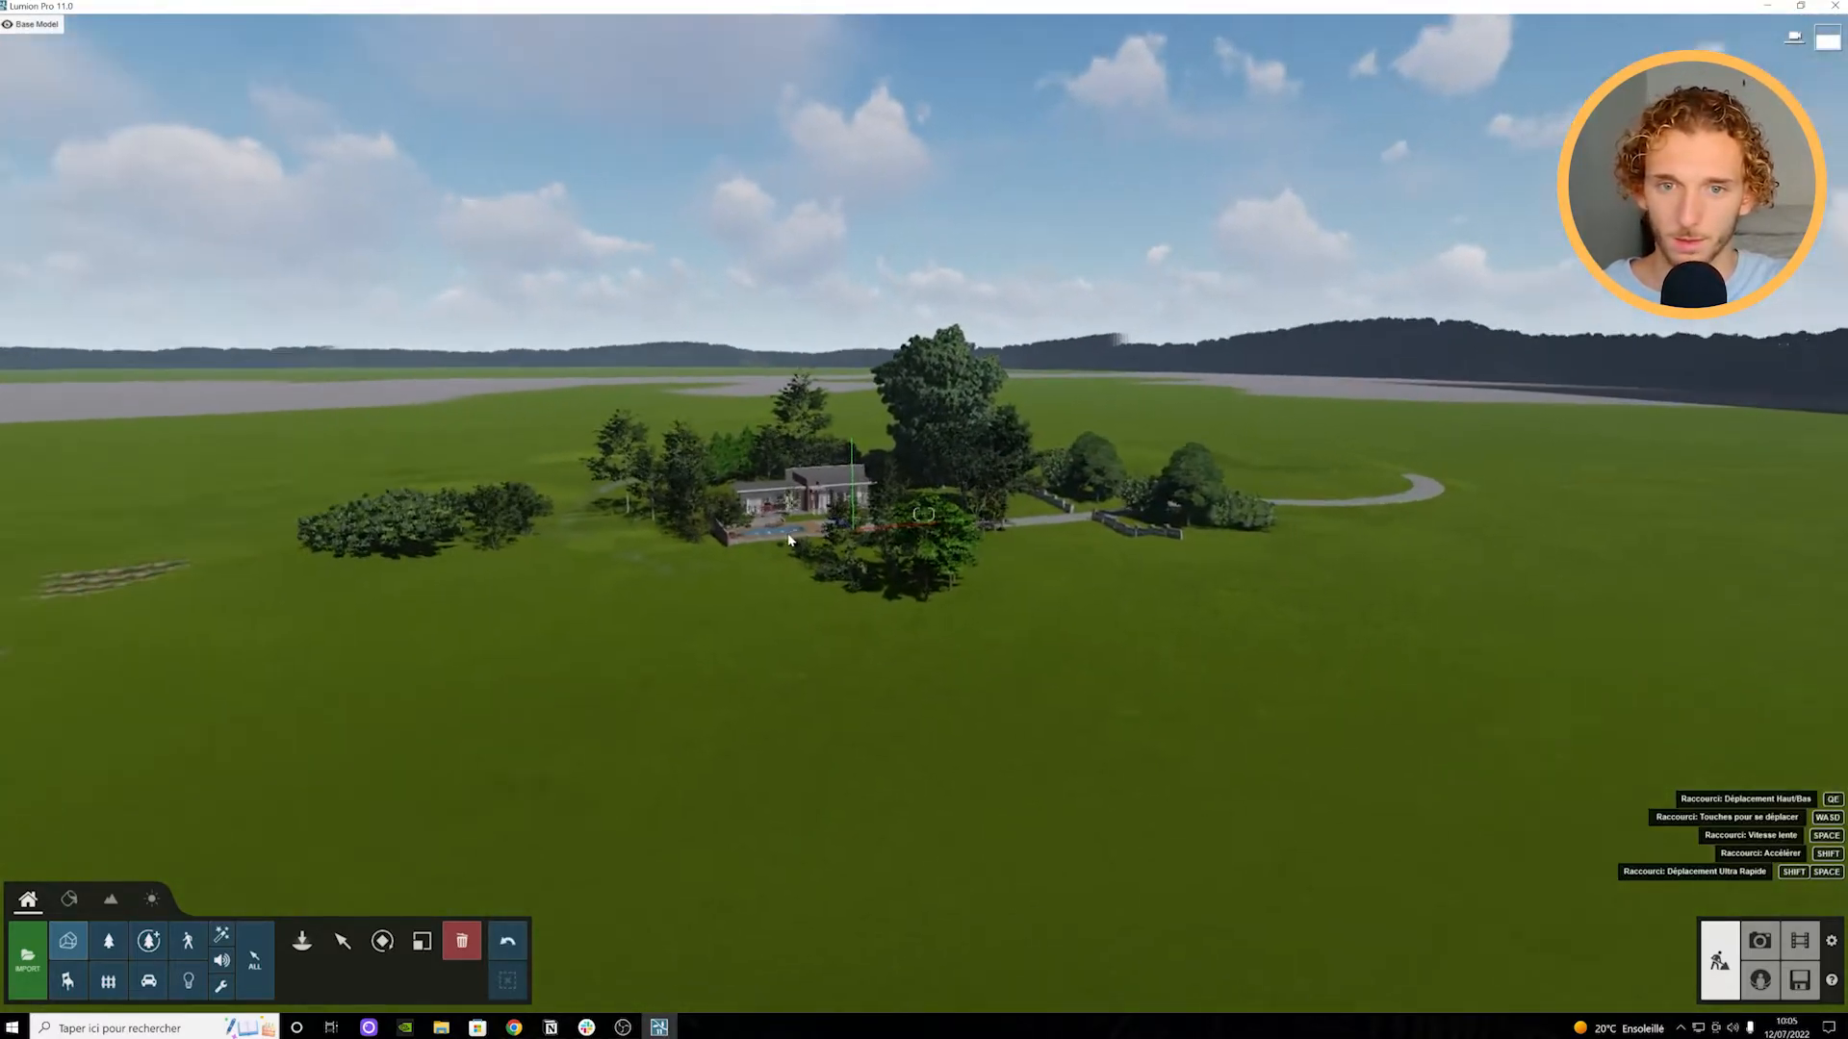
{"action": "scroll", "coordinate": [794, 531], "scroll_direction": "up", "scroll_amount": 8}
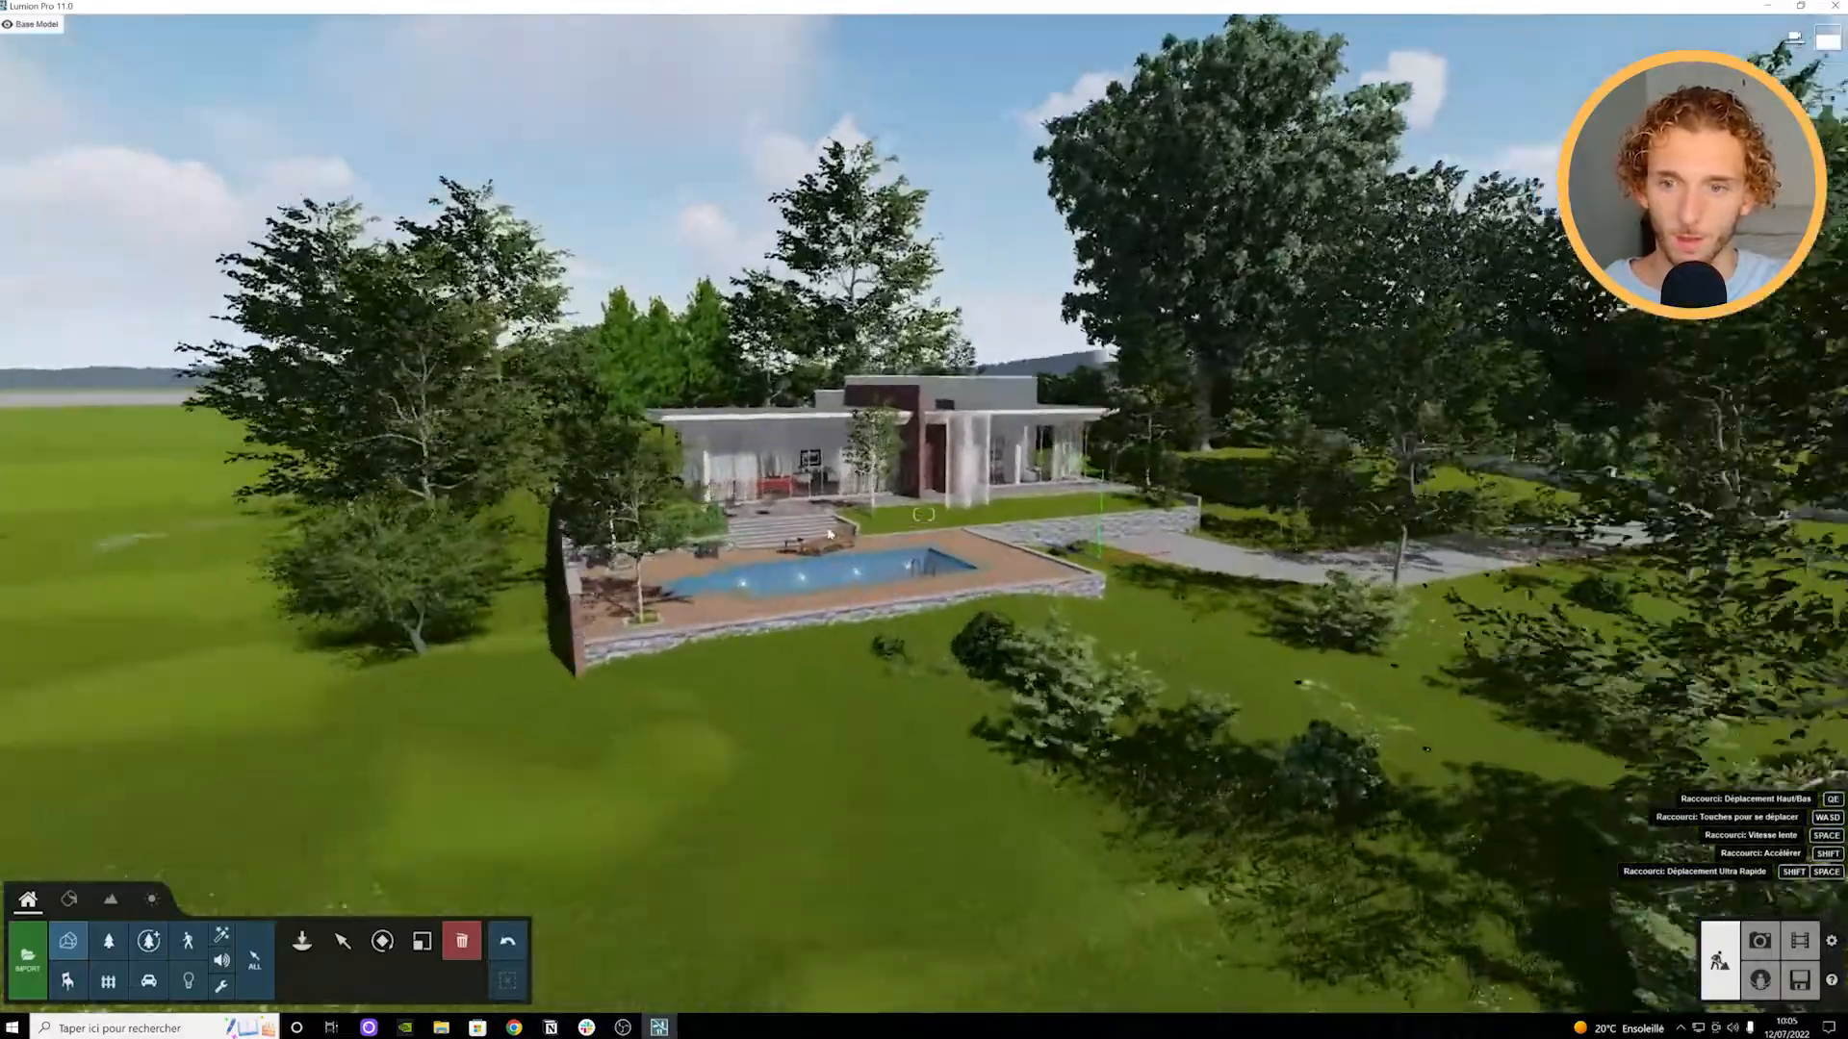
{"action": "scroll", "coordinate": [830, 532], "scroll_direction": "up", "scroll_amount": 3}
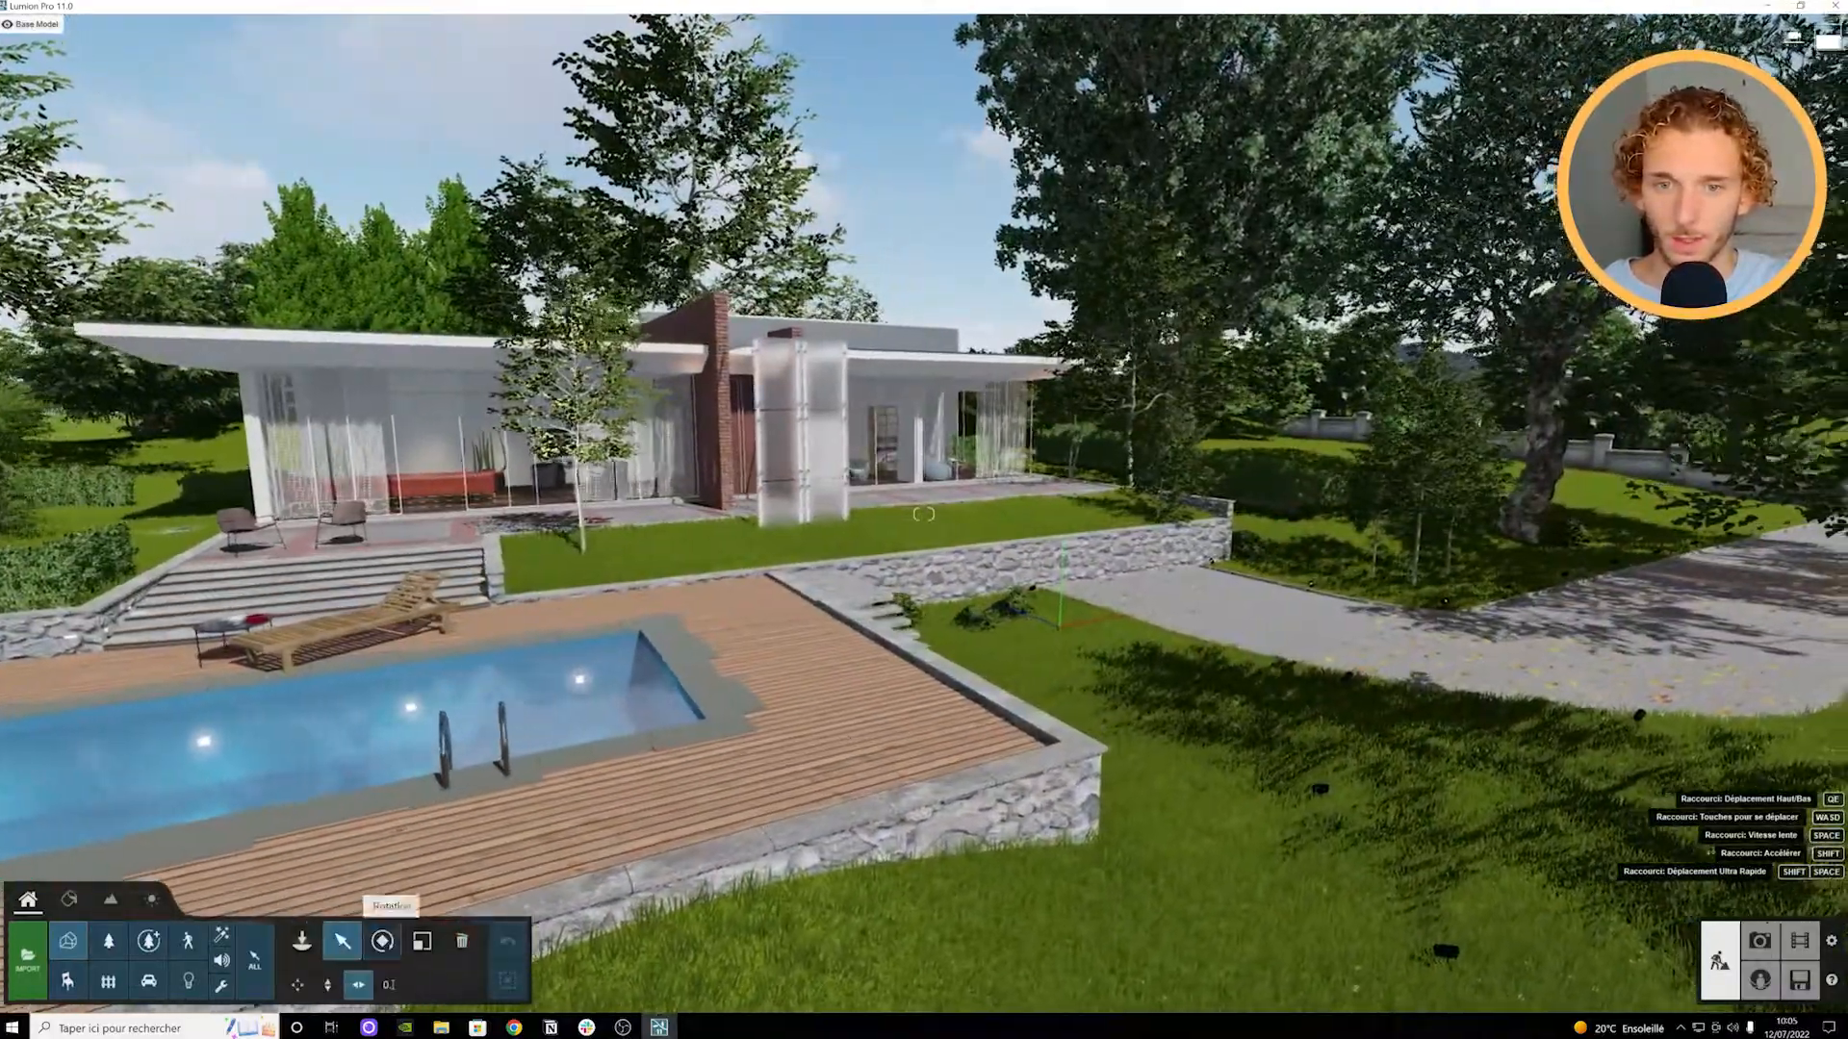
{"action": "left_click", "coordinate": [343, 941]}
{"action": "scroll", "coordinate": [950, 510], "scroll_direction": "up", "scroll_amount": 6}
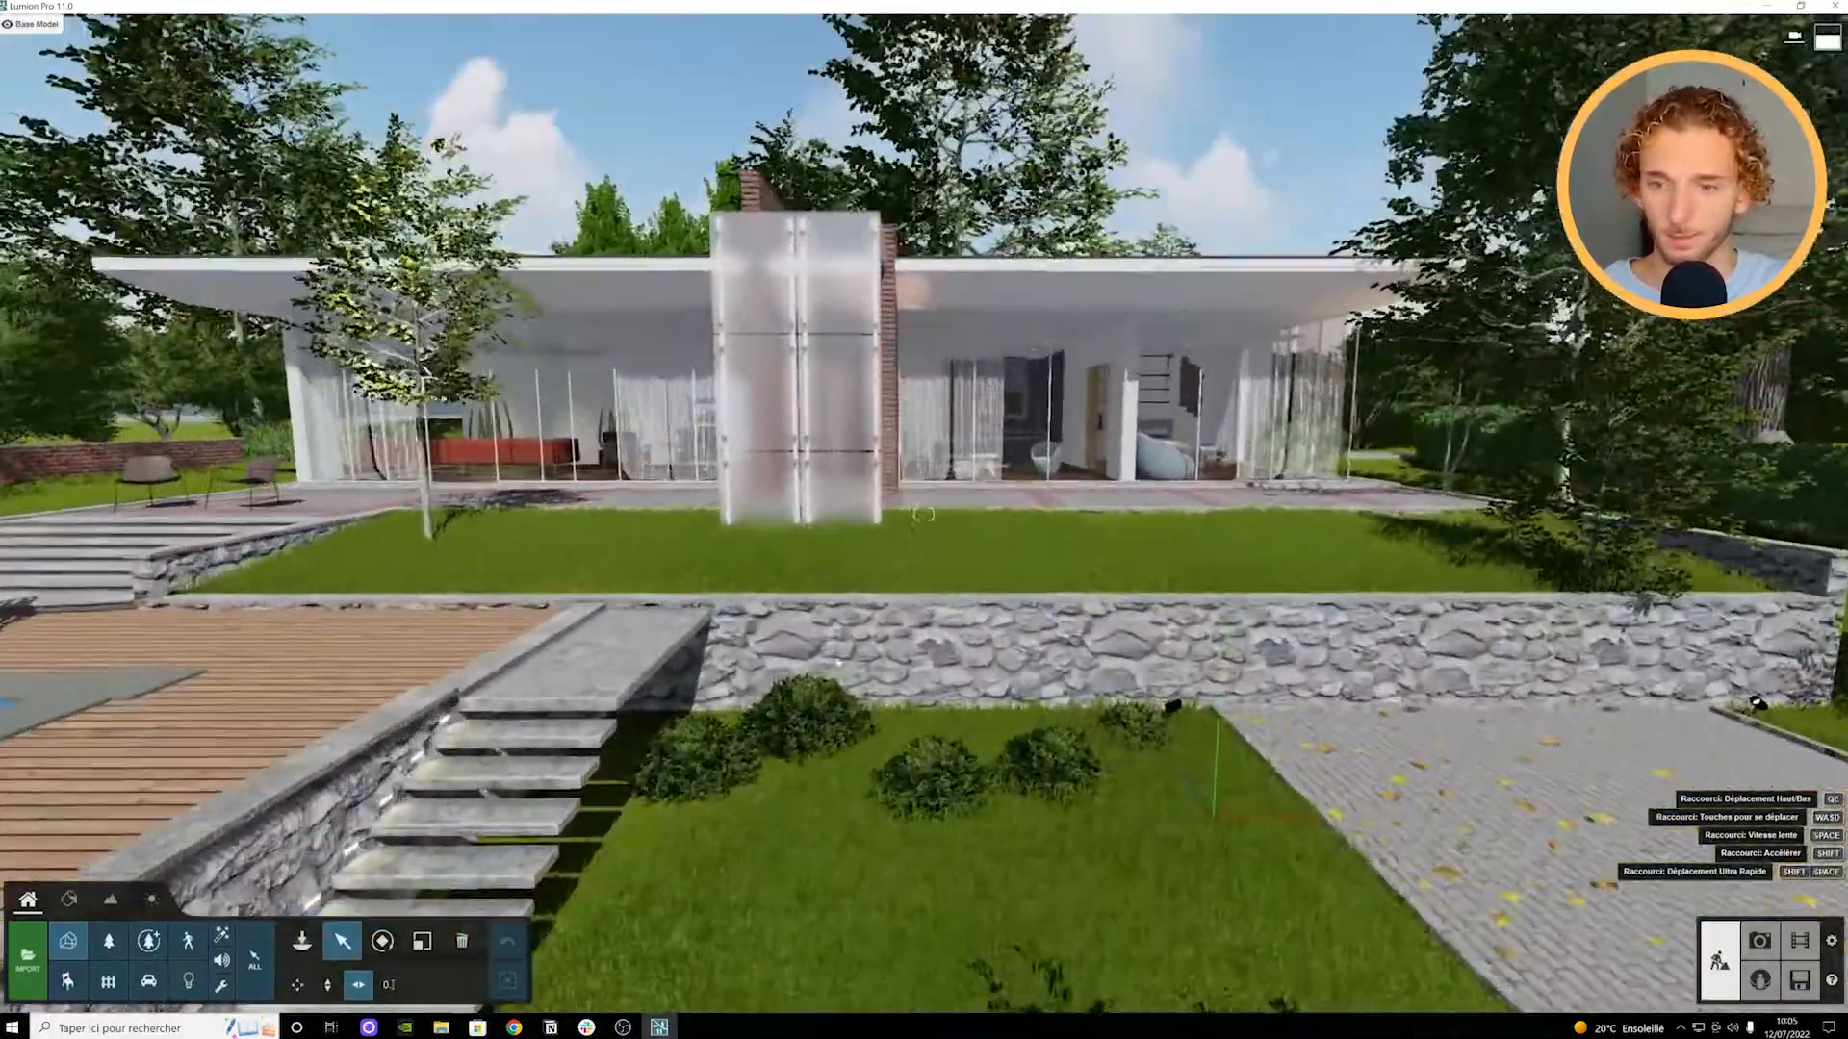
{"action": "scroll", "coordinate": [923, 514], "scroll_direction": "down", "scroll_amount": 5}
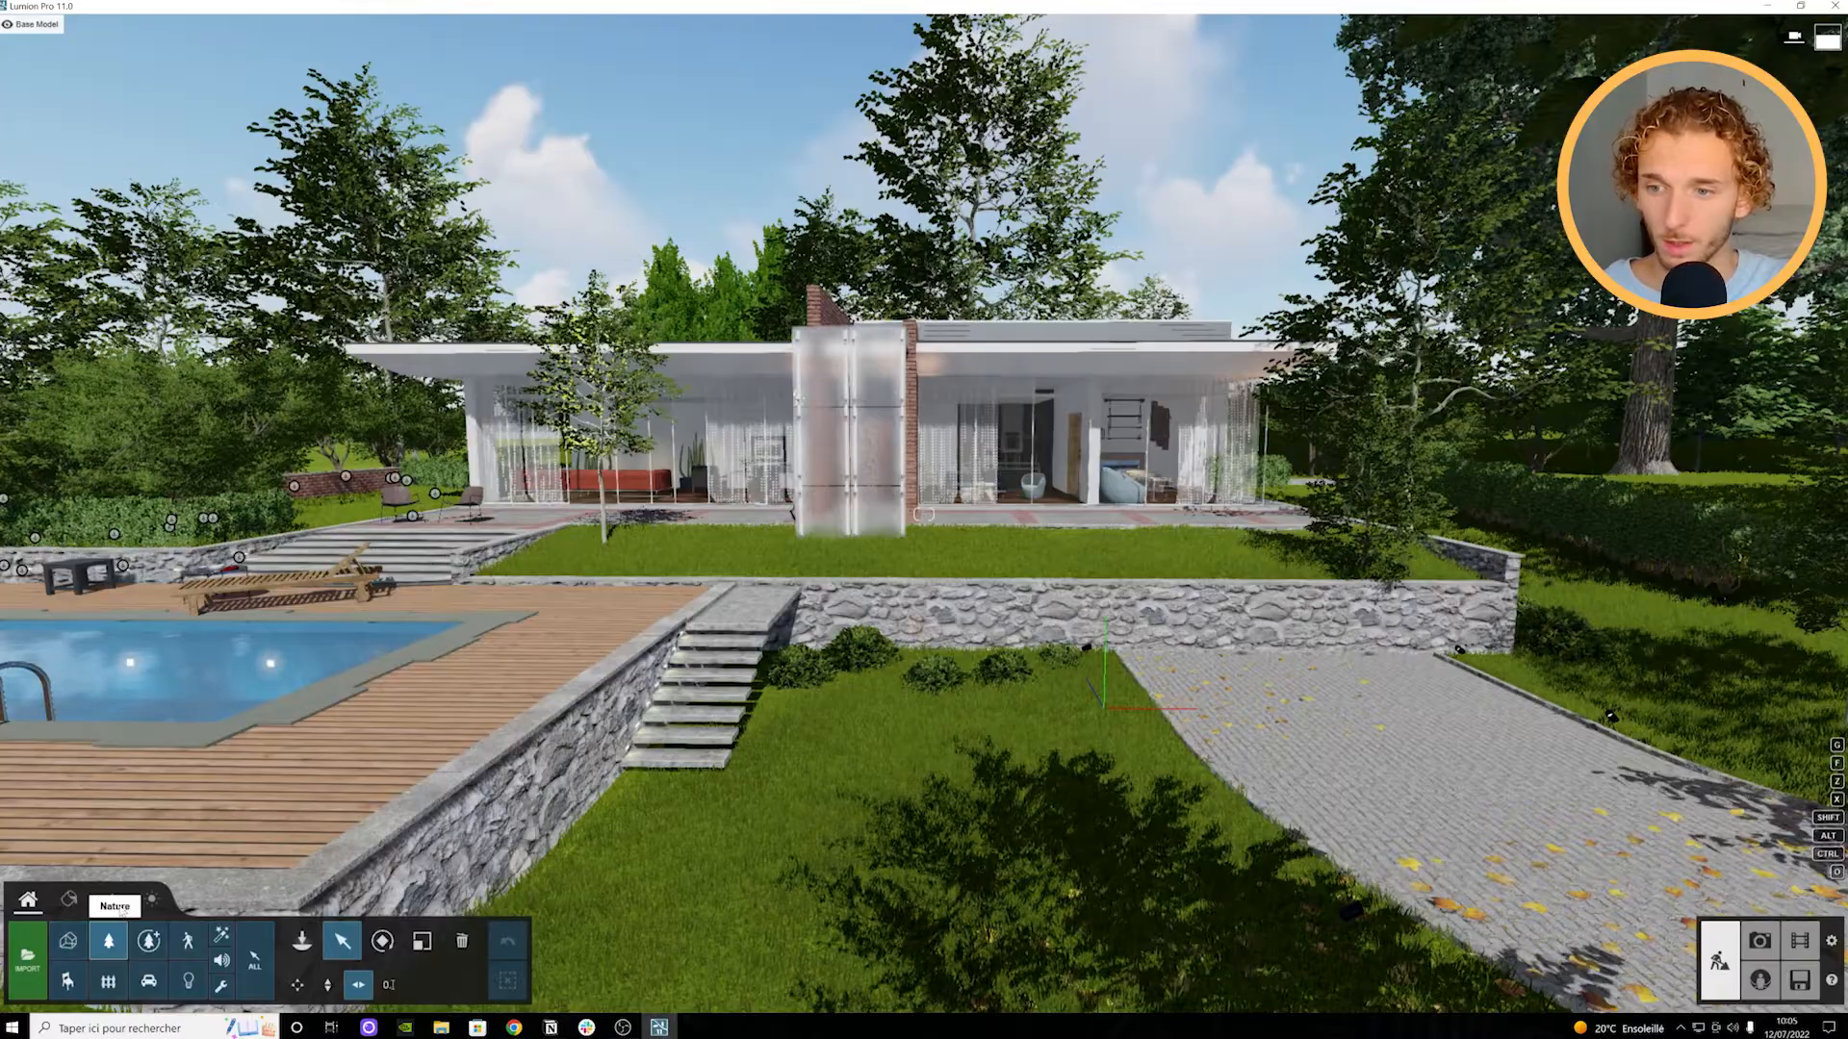
{"action": "key", "text": "s"}
{"action": "key", "text": "a"}
{"action": "key", "text": "w"}
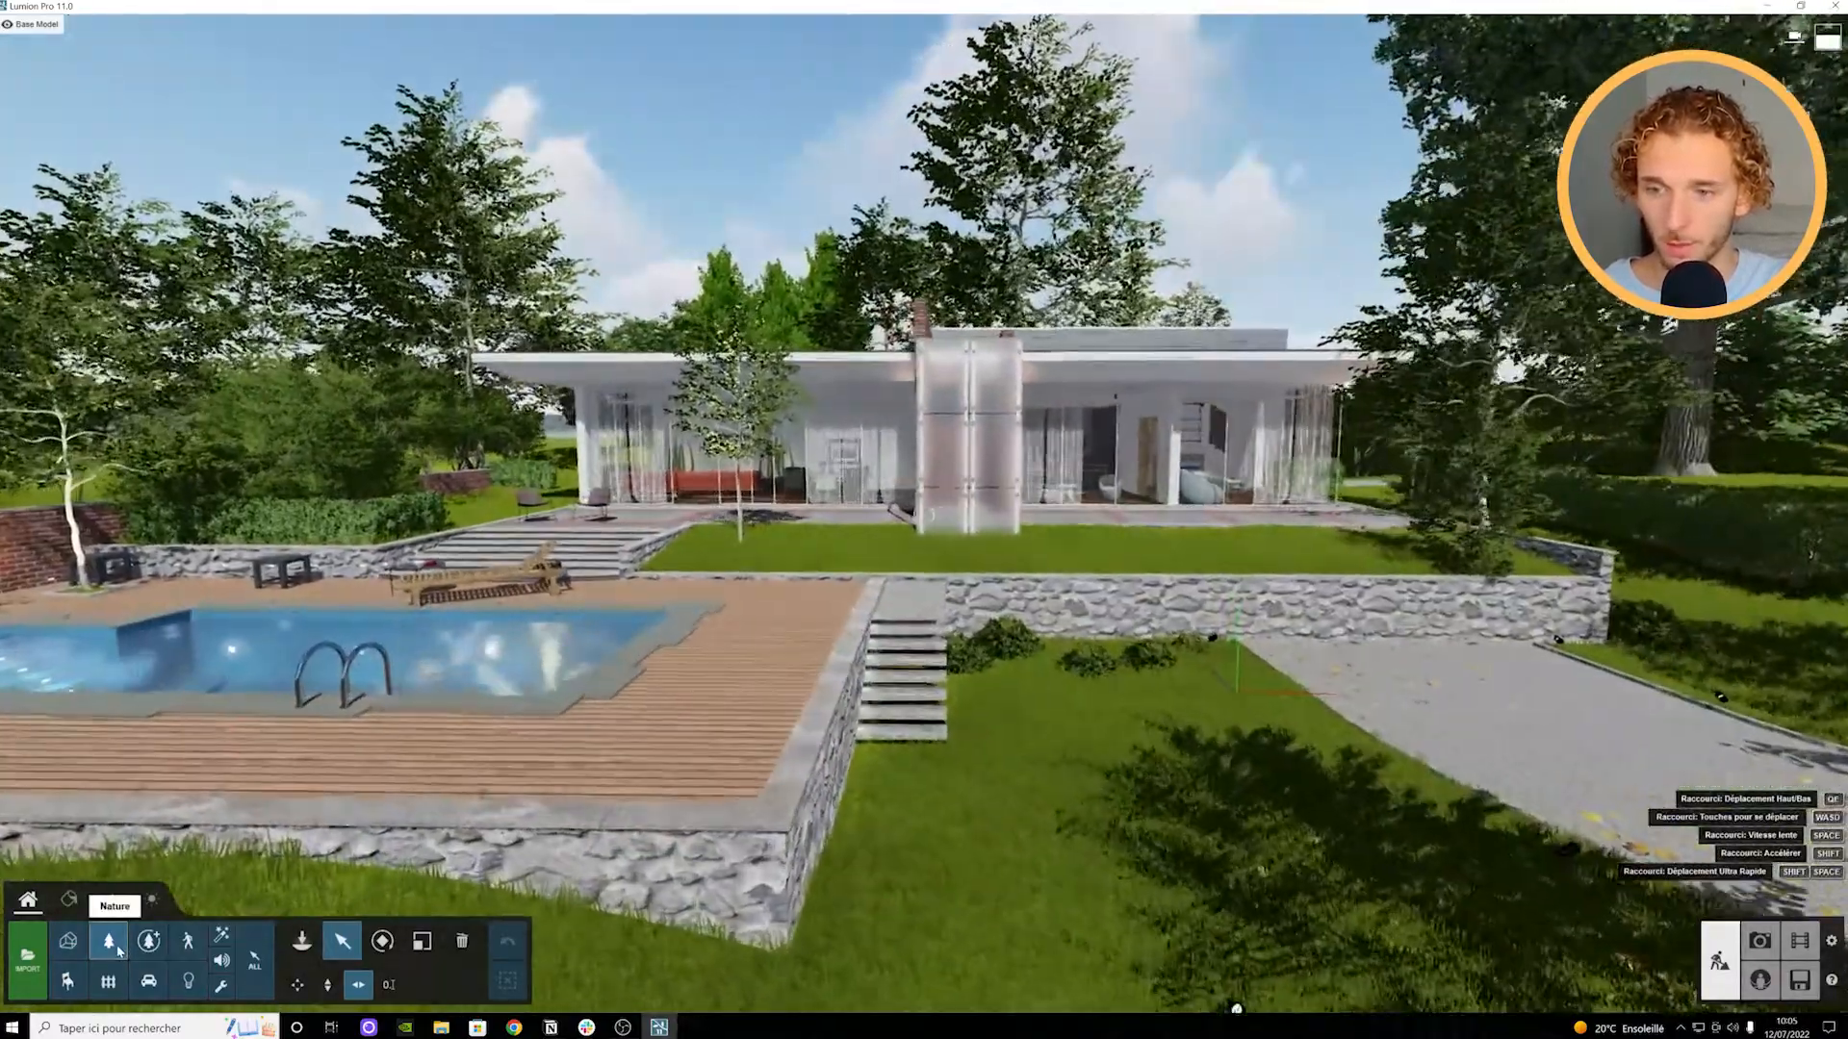
{"action": "key", "text": "w"}
{"action": "key", "text": "a"}
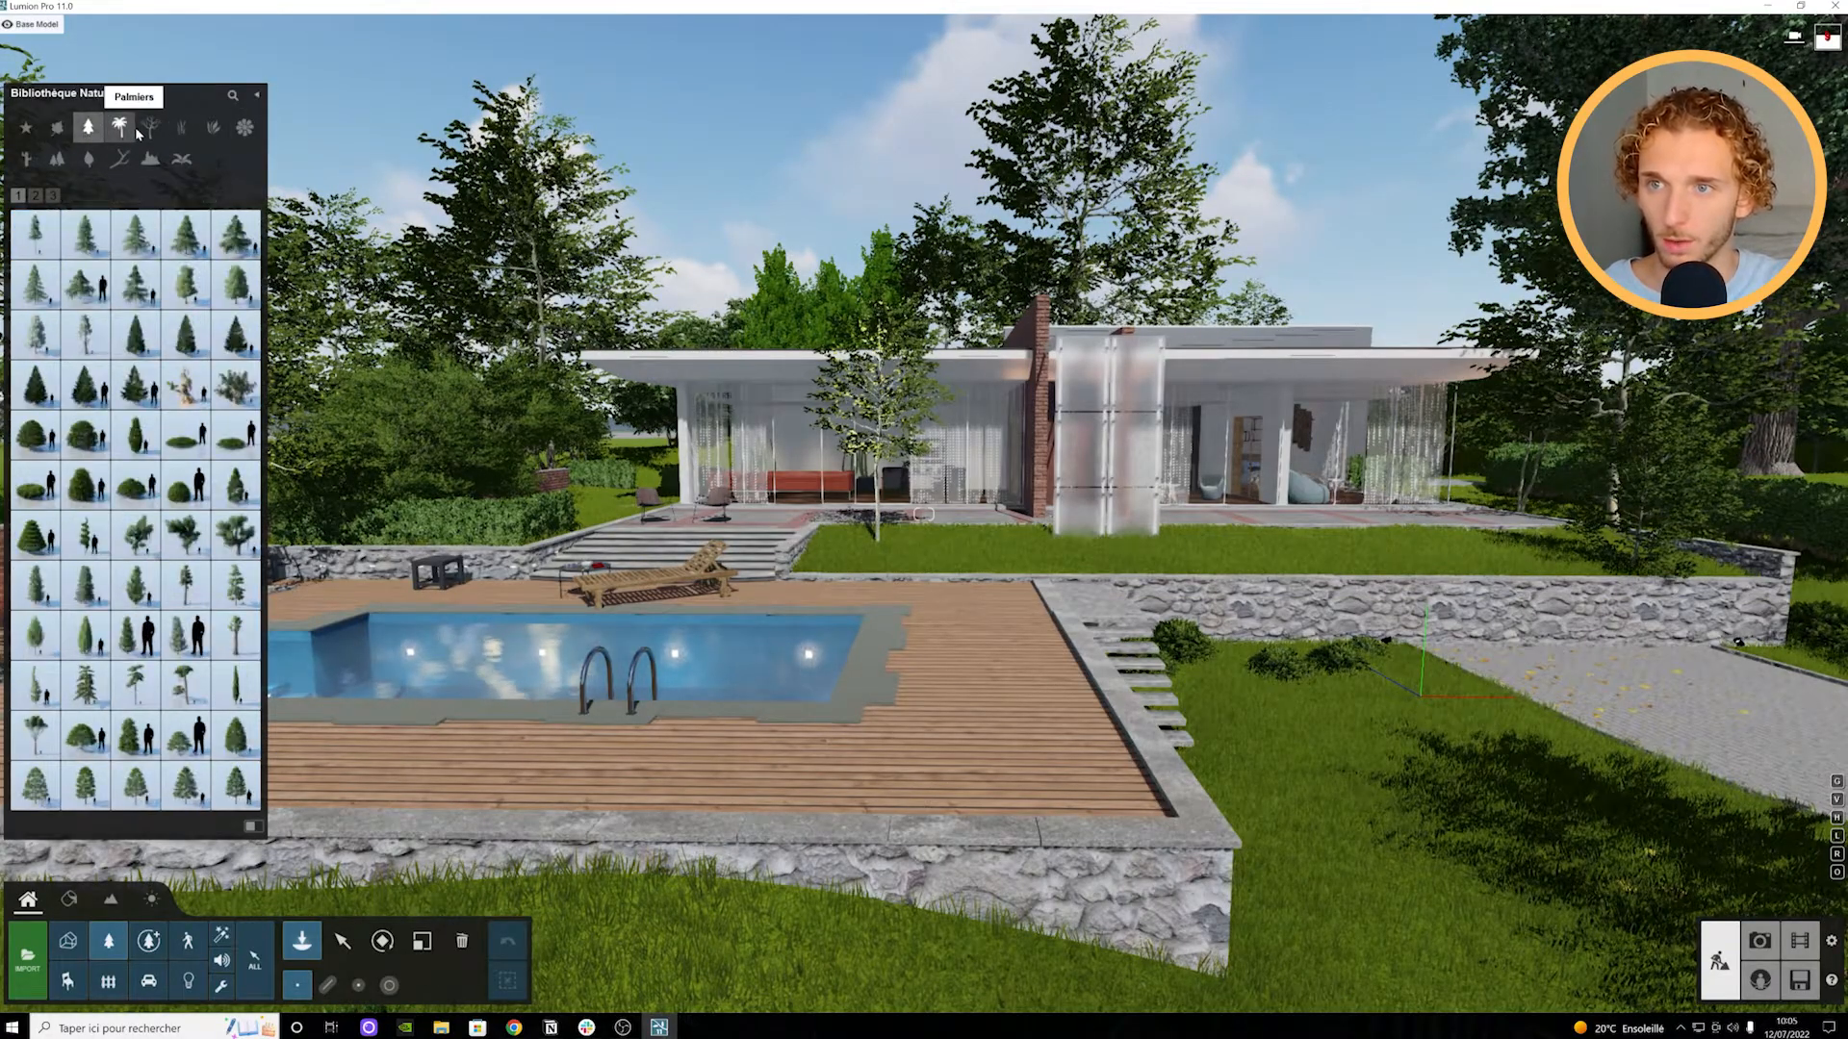
Step: Browse the bare tree, grass and cactus categories of the Nature library and open the Nature HD+ library
{"action": "left_click", "coordinate": [137, 134]}
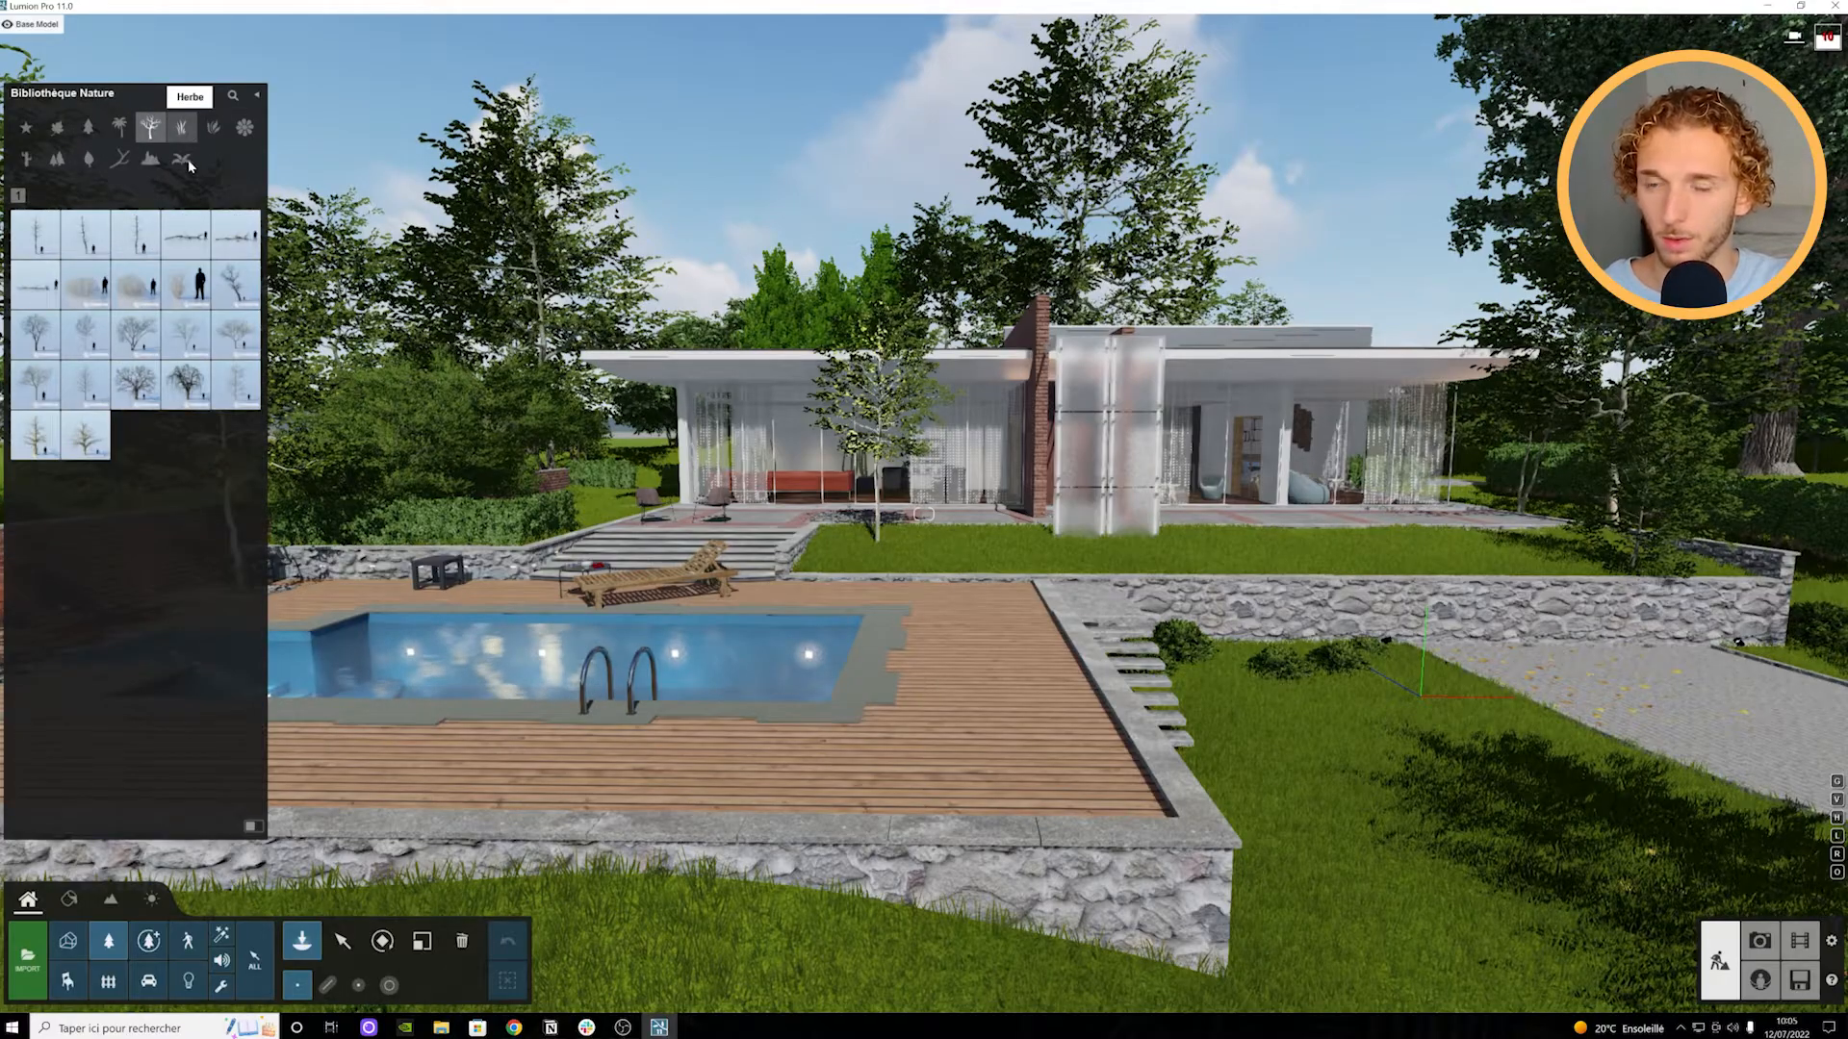
{"action": "left_click", "coordinate": [183, 161]}
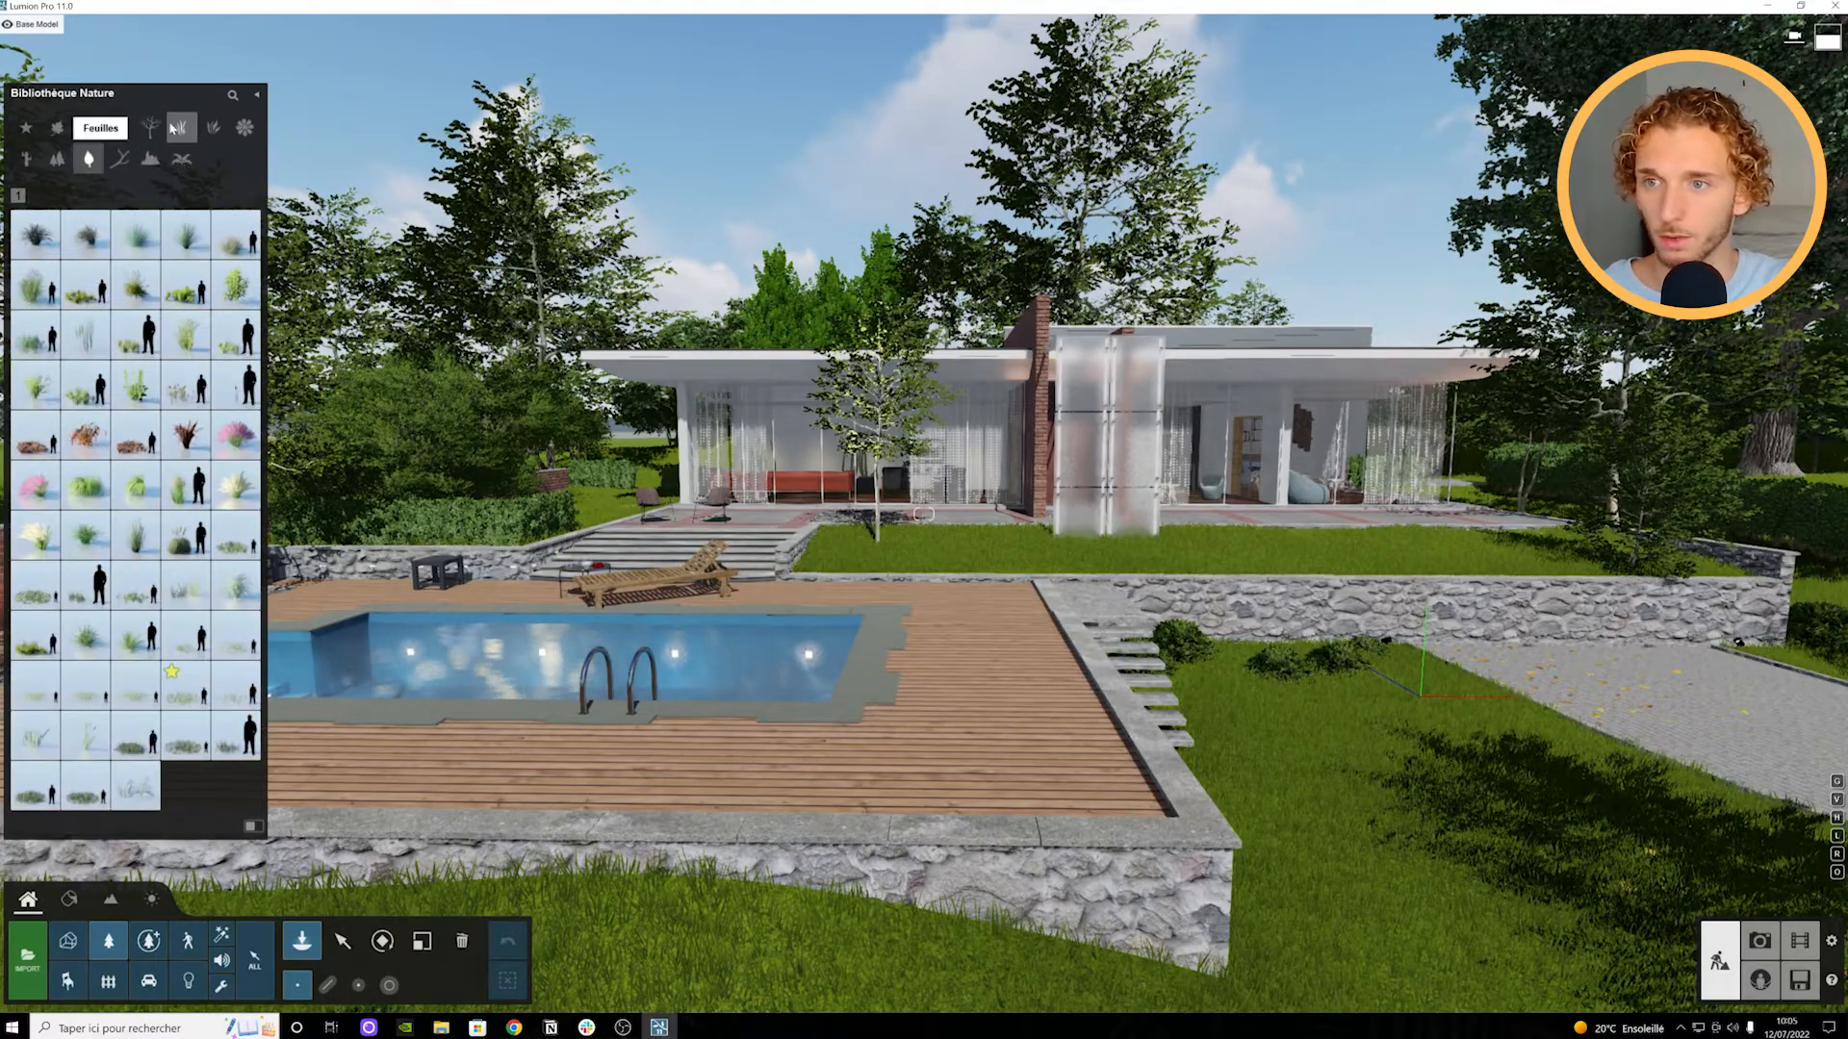
{"action": "left_click", "coordinate": [26, 164]}
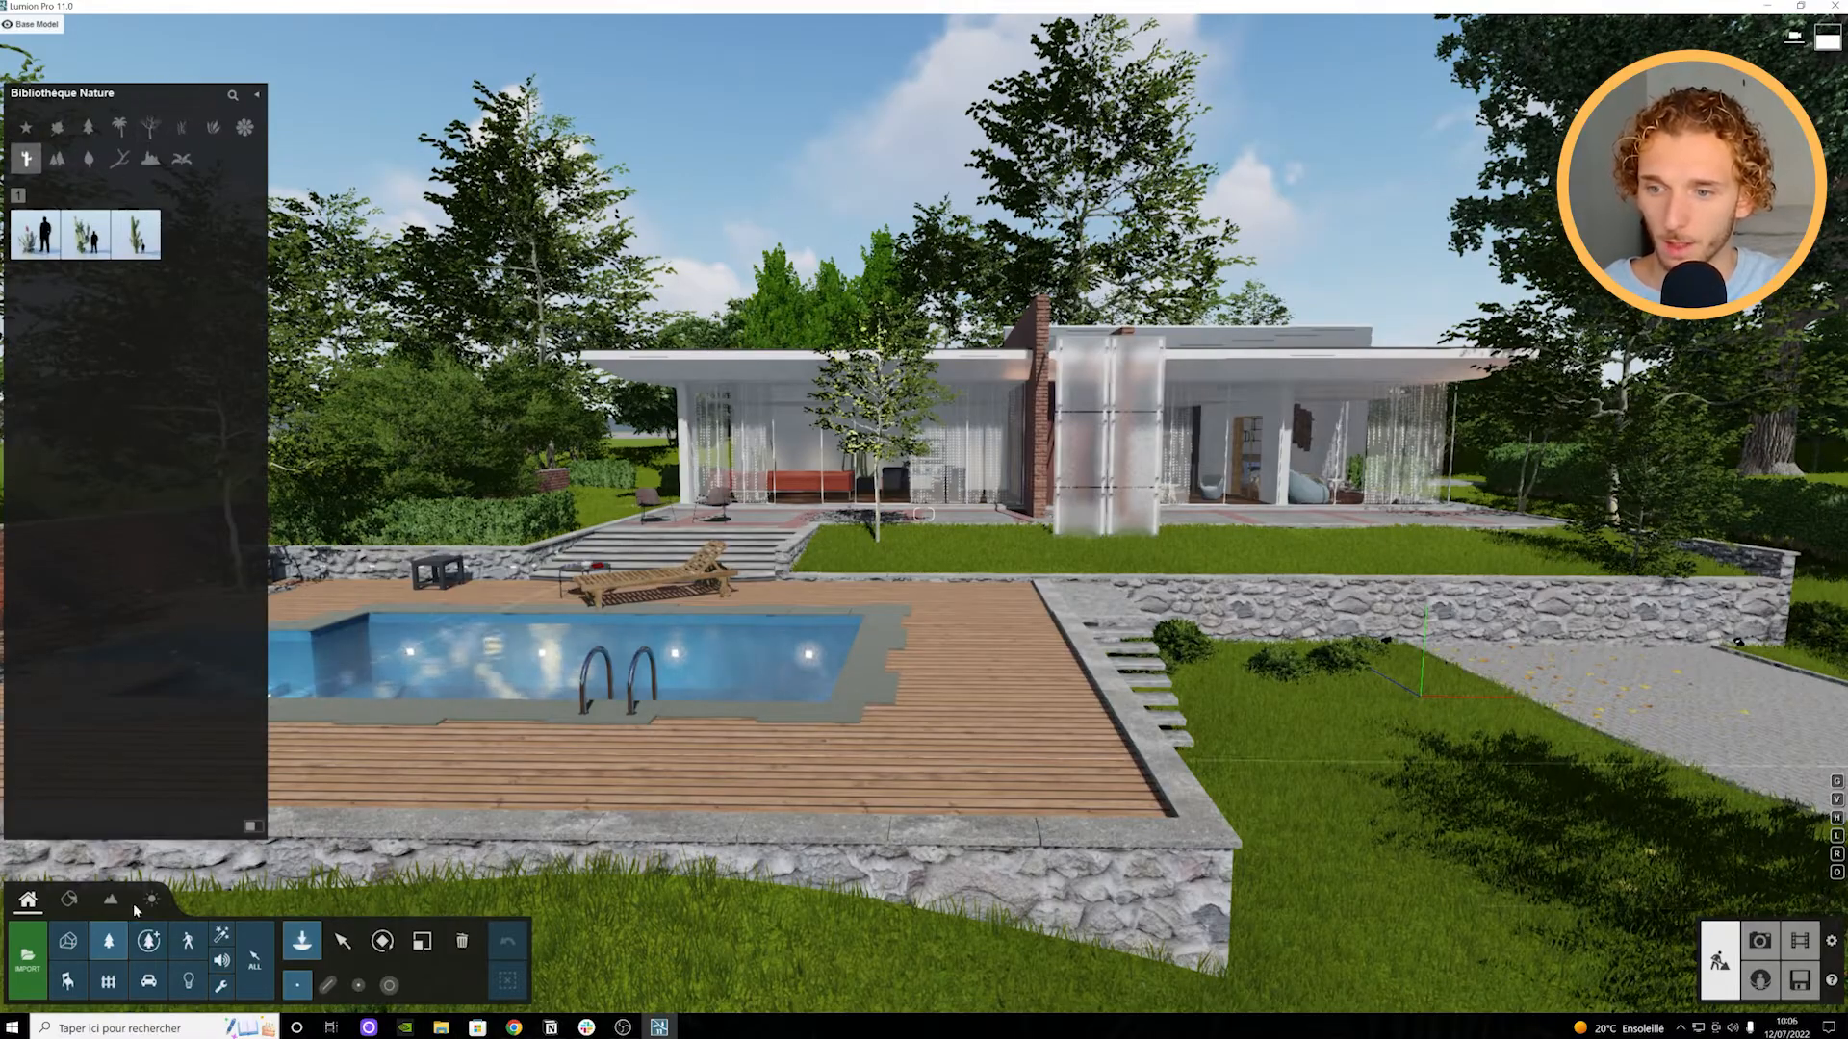
{"action": "left_click", "coordinate": [149, 941]}
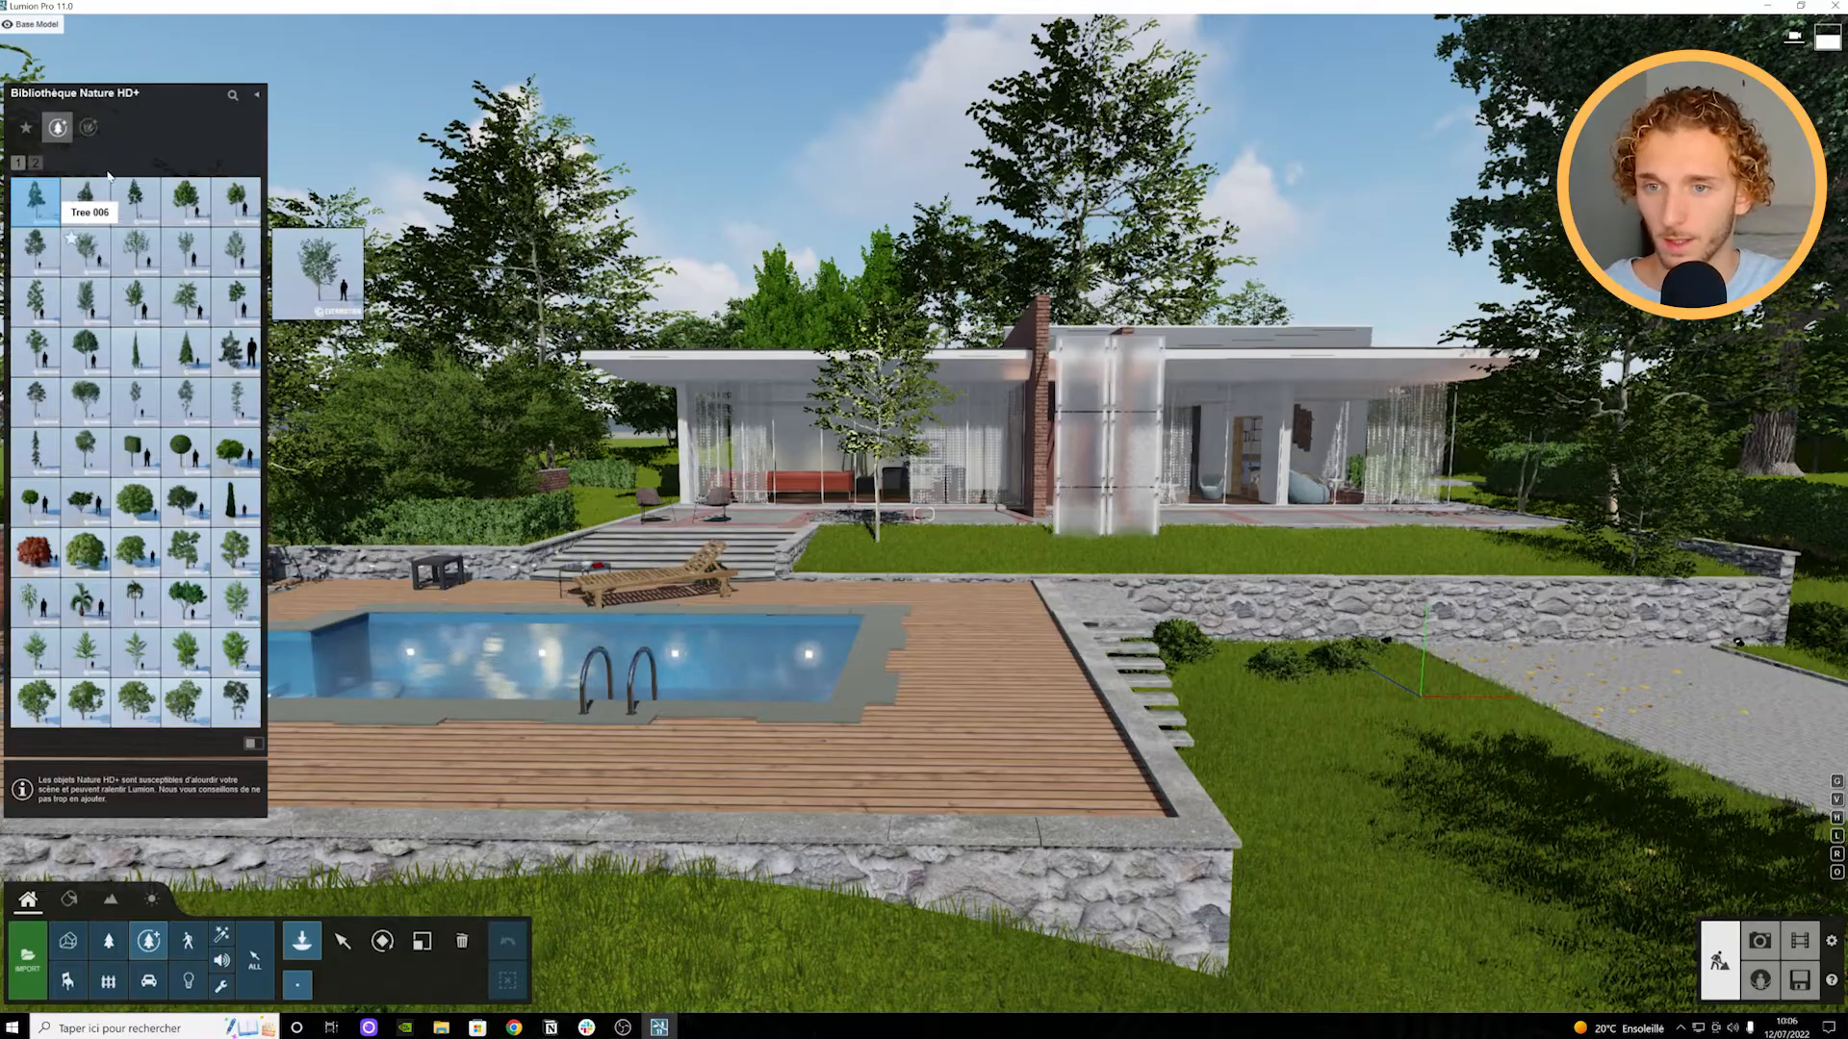
Step: Place a broadleaf tree from the standard Nature library on the open grass away from the villa
{"action": "right_click_drag", "start_coordinate": [1423, 696], "coordinate": [435, 826]}
{"action": "key", "text": "w"}
{"action": "left_click", "coordinate": [109, 941]}
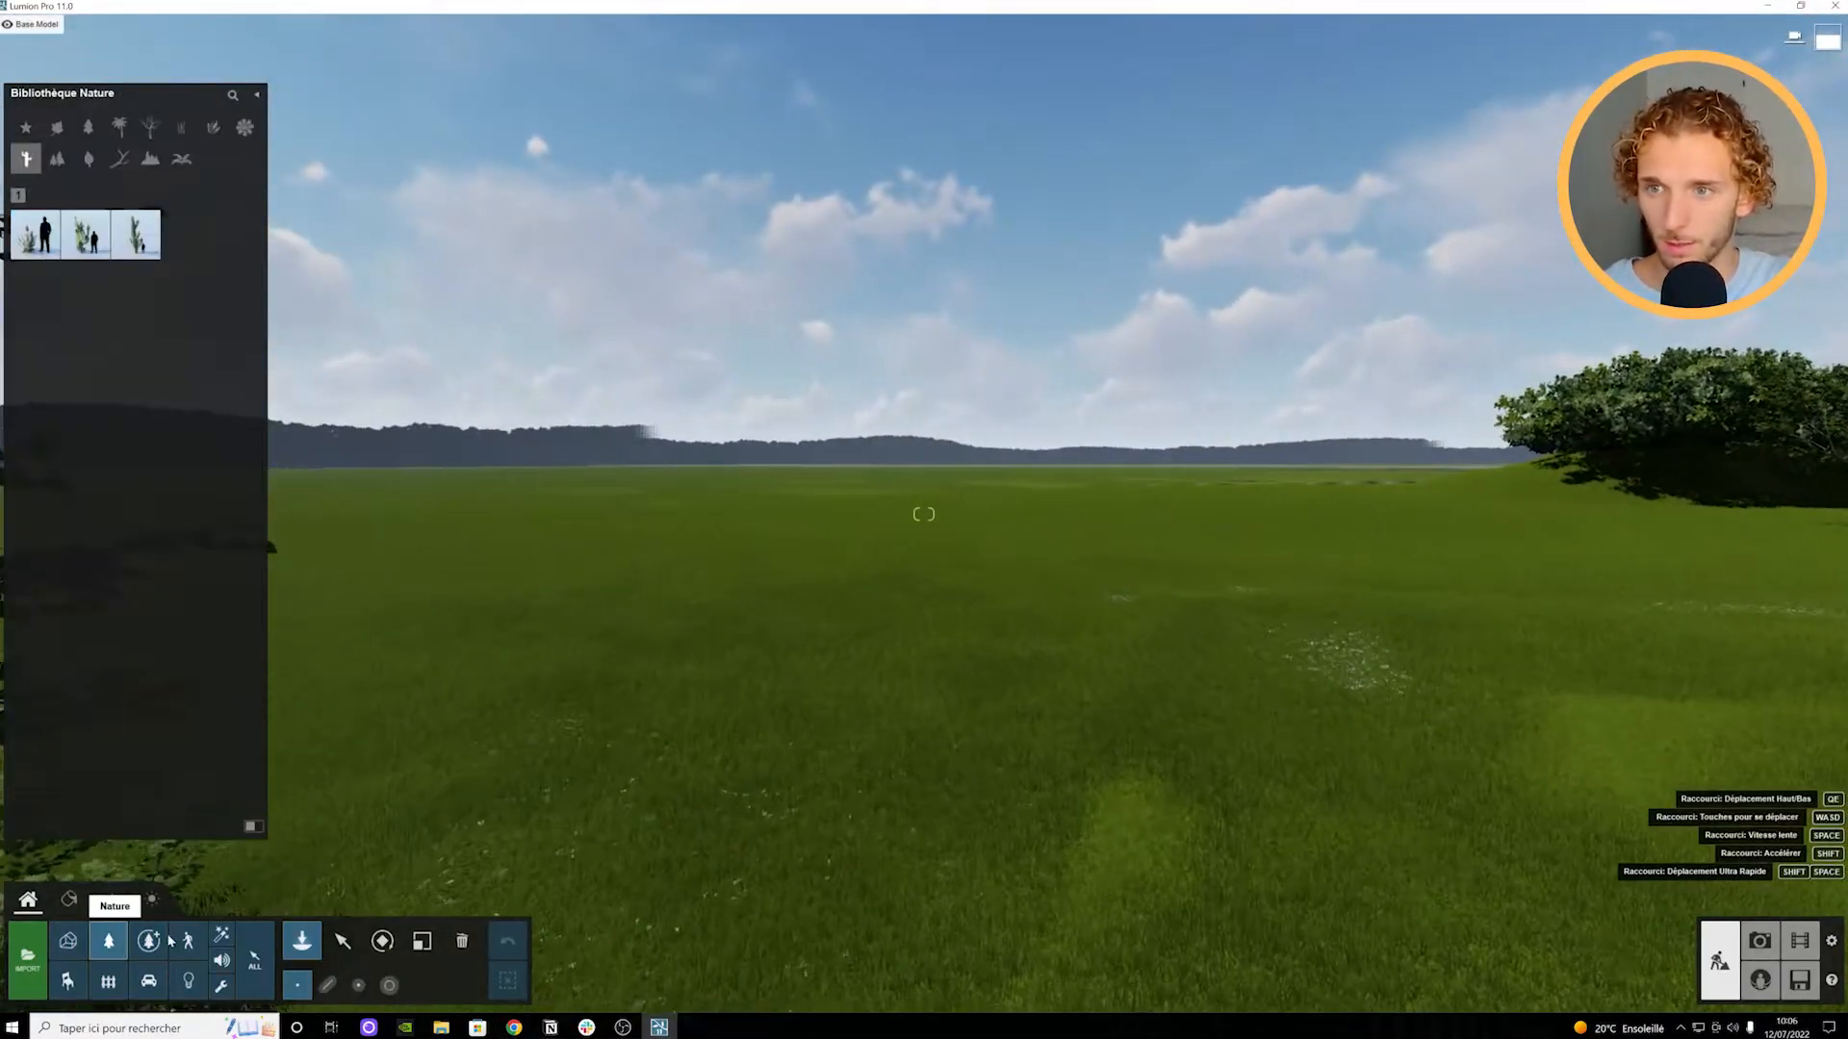
{"action": "right_click_drag", "start_coordinate": [333, 433], "coordinate": [306, 496]}
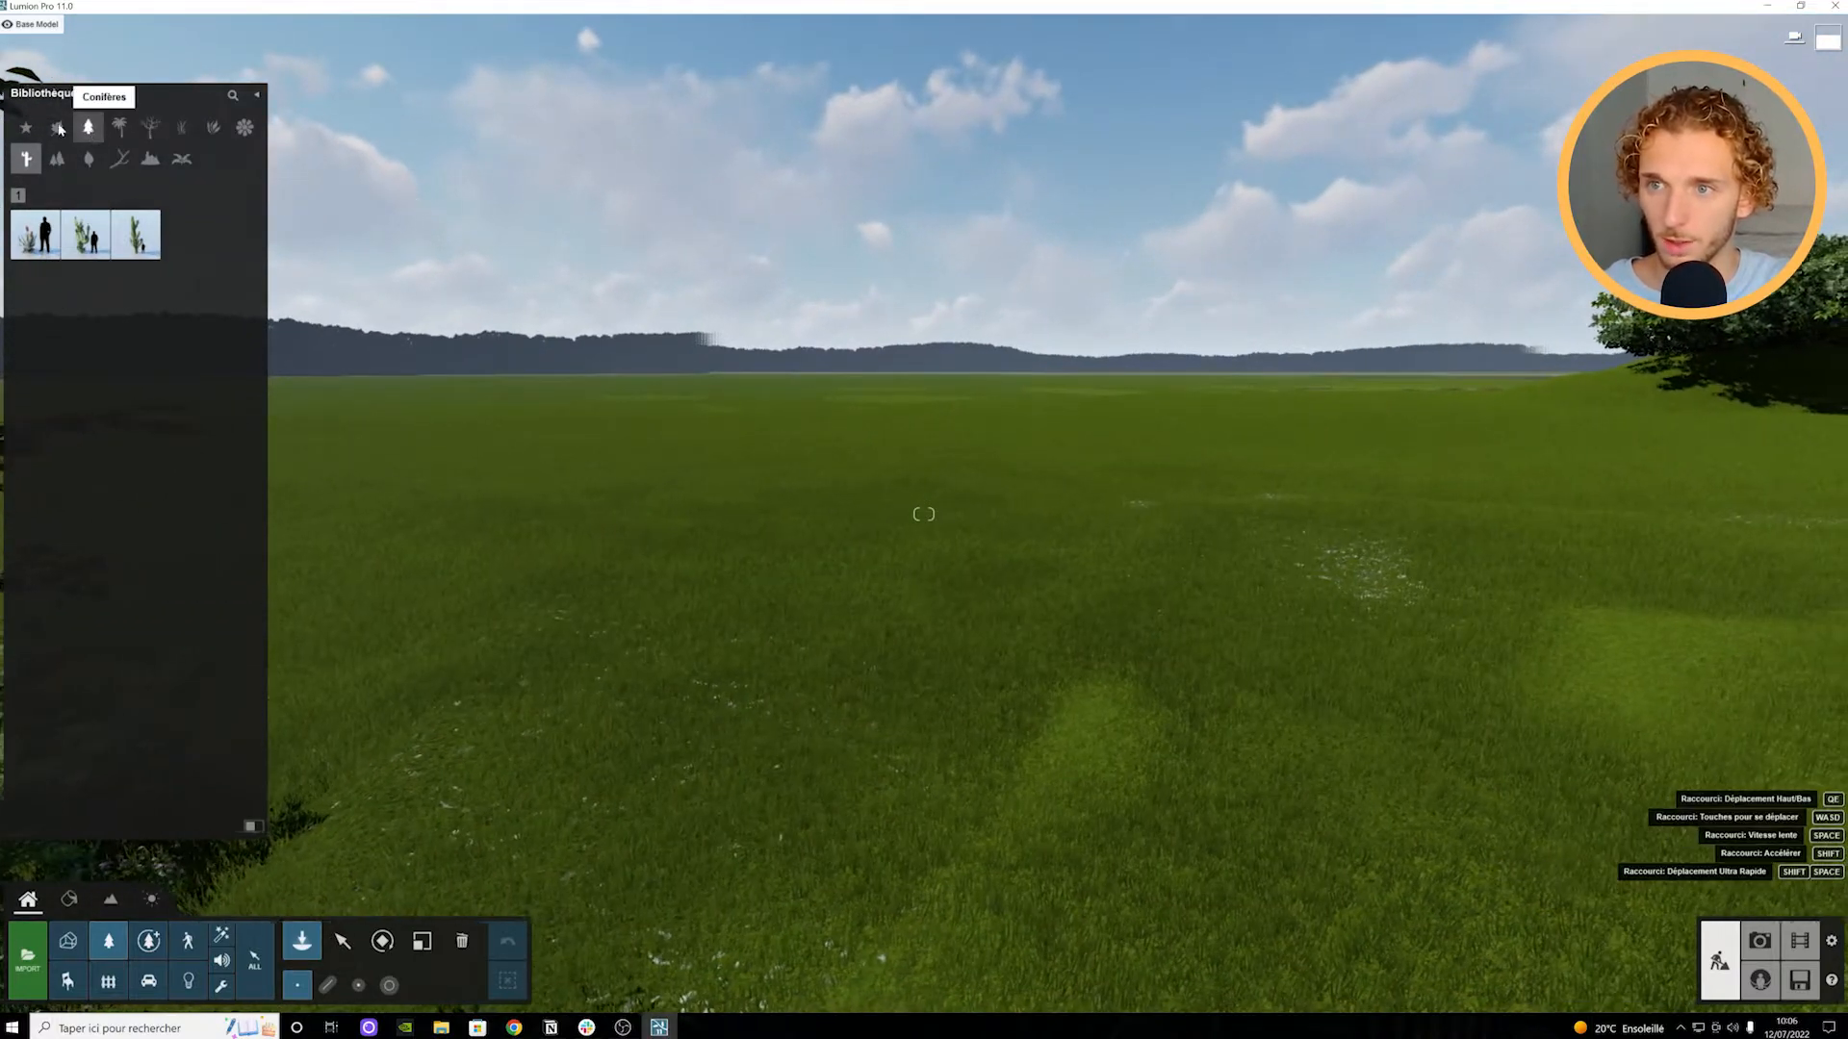
{"action": "left_click", "coordinate": [60, 130]}
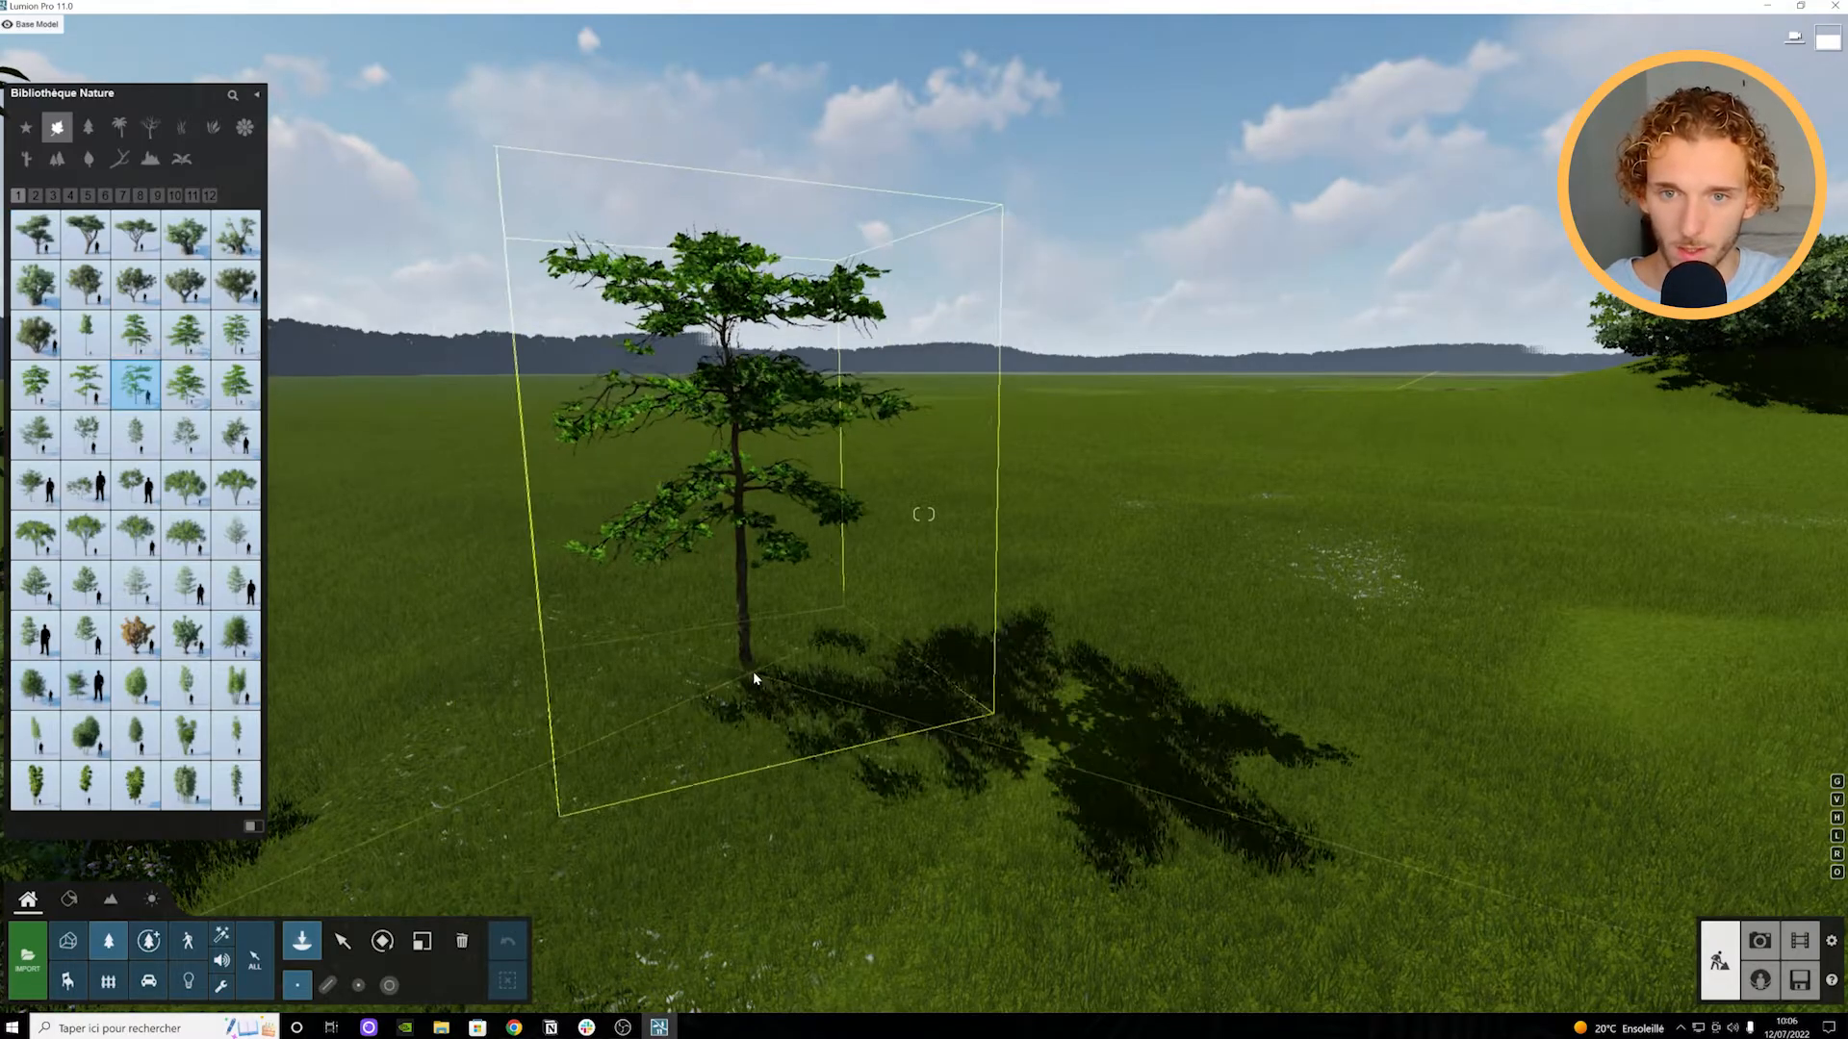
{"action": "left_click", "coordinate": [869, 770]}
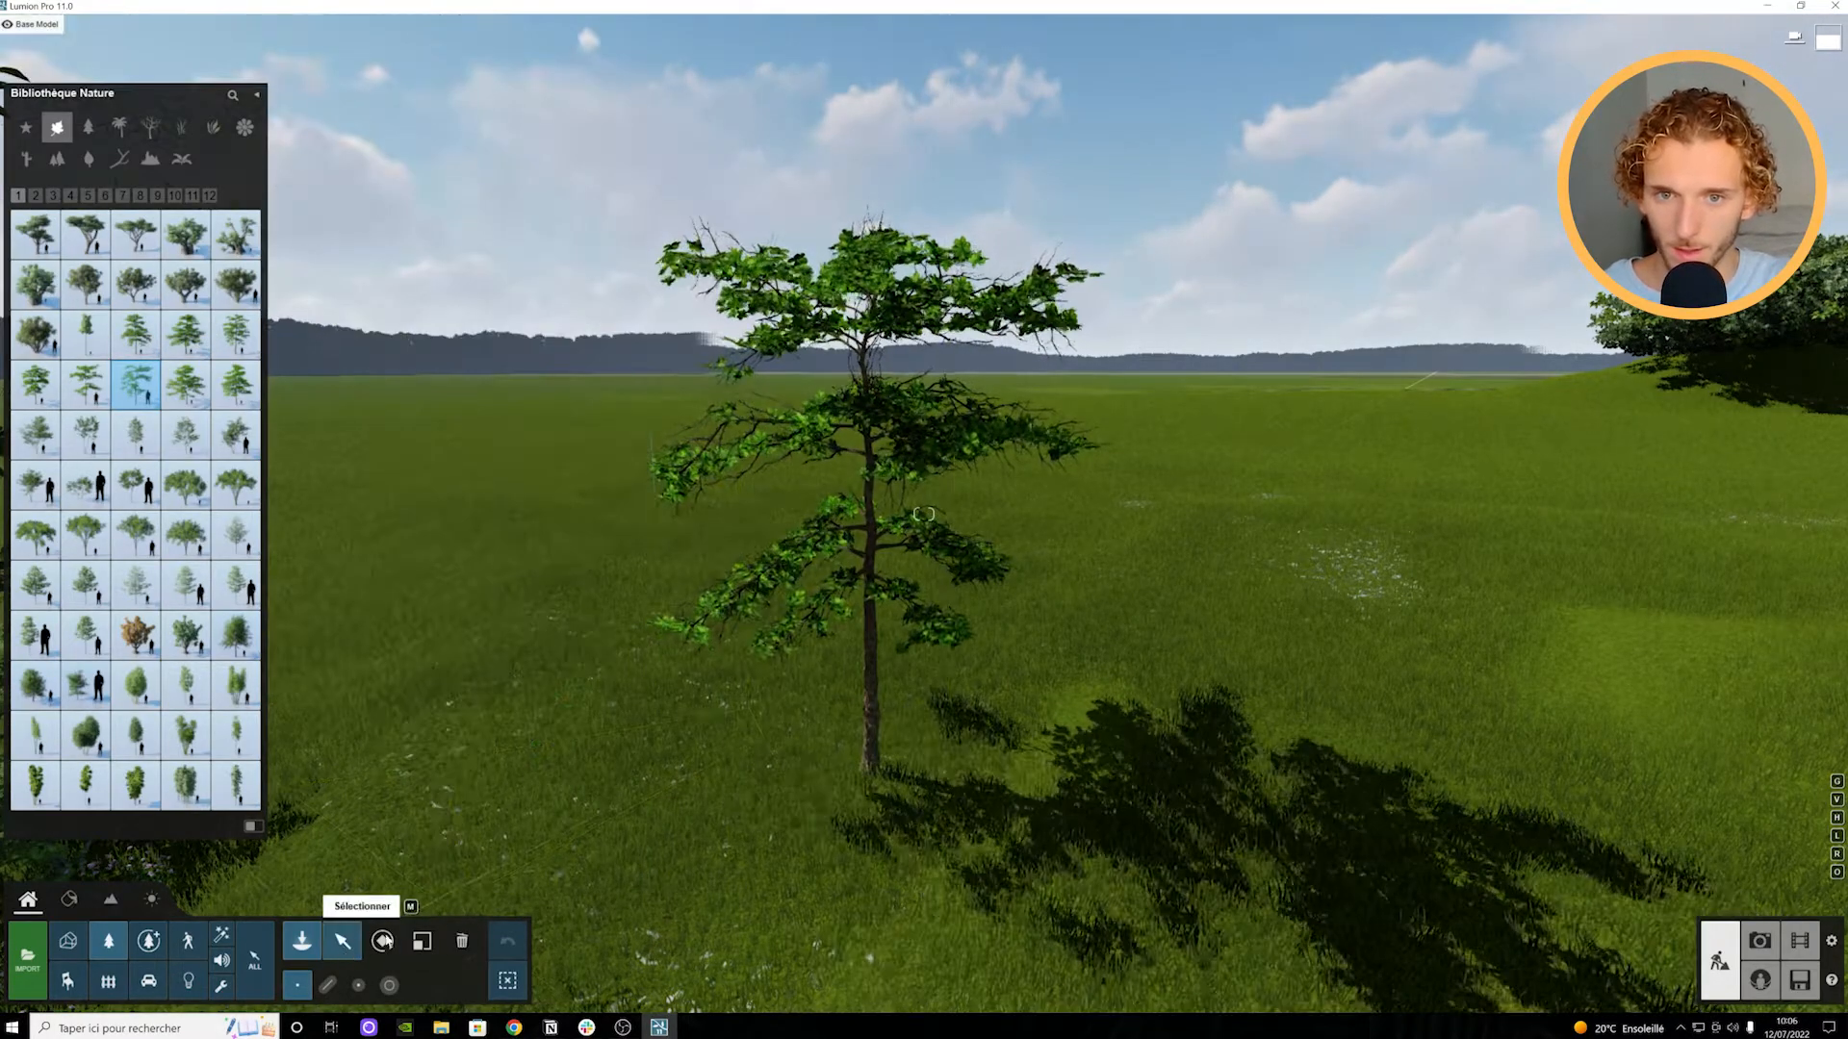
Step: Examine the leaves and branches of the placed standard tree at close range
{"action": "left_click", "coordinate": [343, 943]}
{"action": "key", "text": "w"}
{"action": "key", "text": "q"}
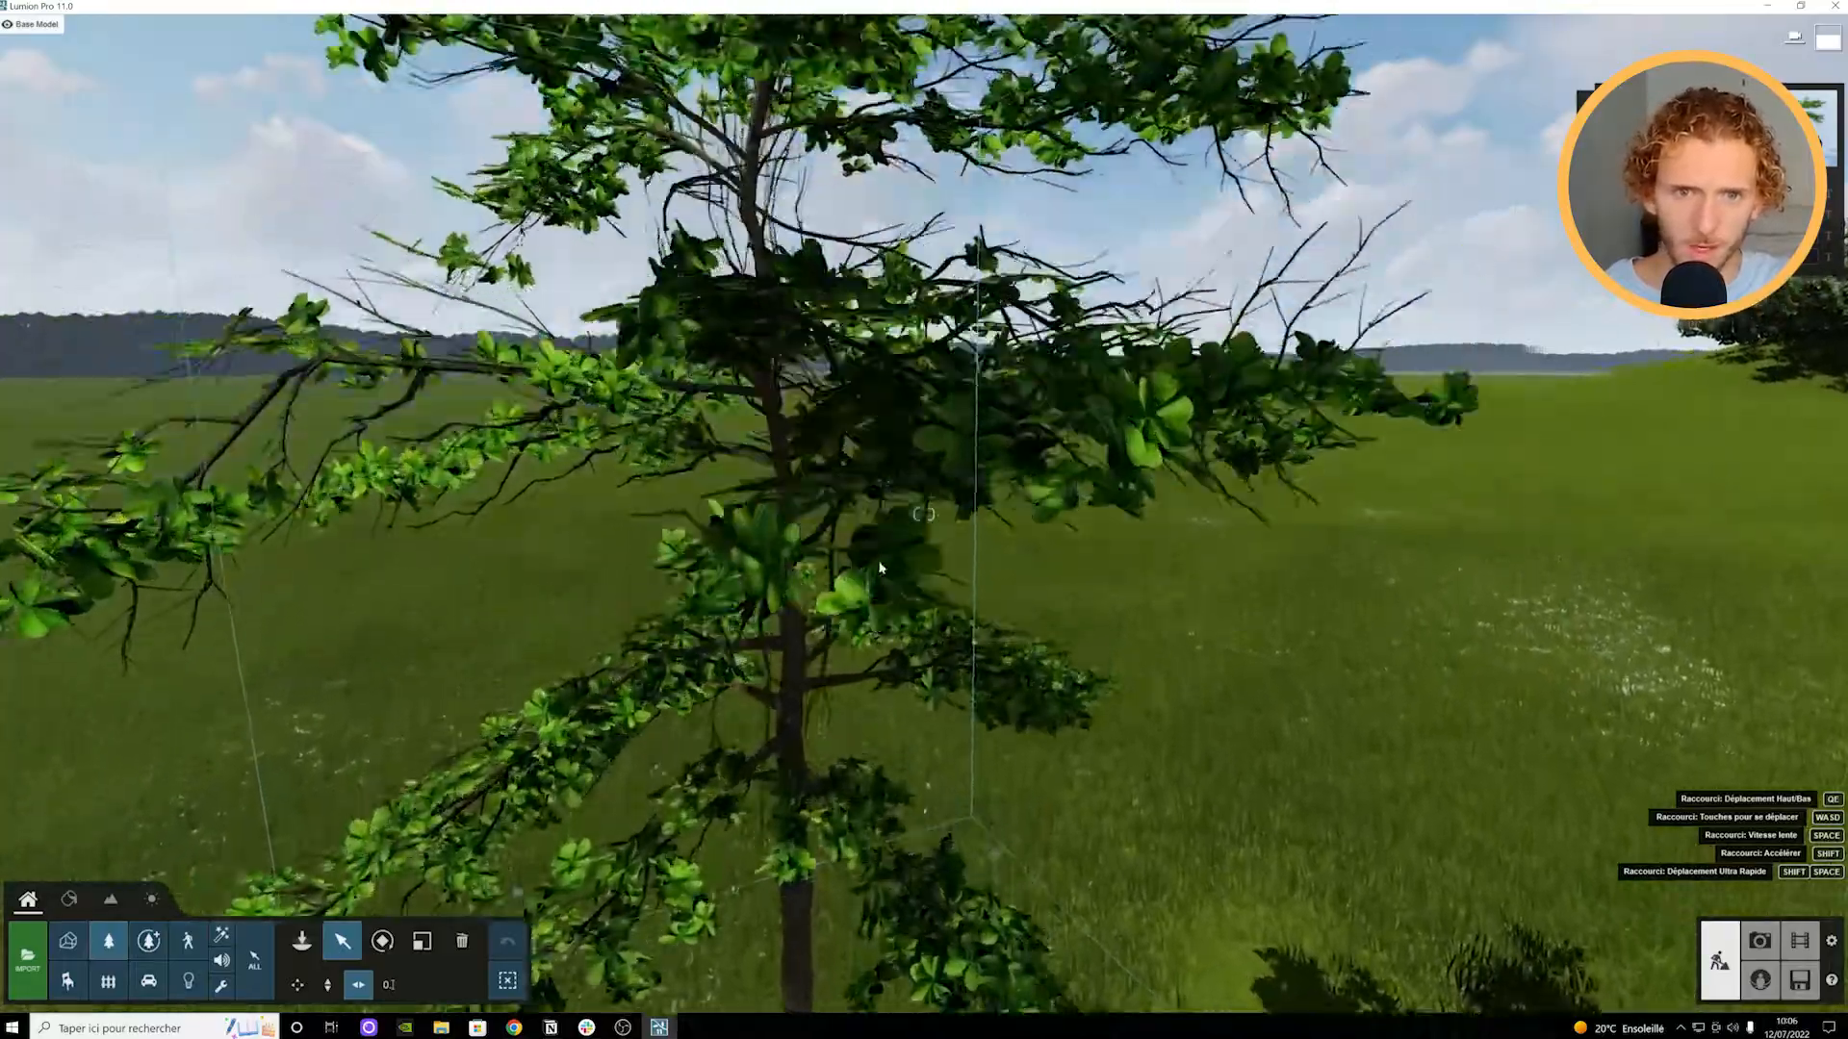
{"action": "key", "text": "w"}
{"action": "right_click_drag", "start_coordinate": [908, 591], "coordinate": [873, 610]}
{"action": "key", "text": "s"}
{"action": "key", "text": "a"}
{"action": "key", "text": "w"}
{"action": "key", "text": "s"}
{"action": "key", "text": "w"}
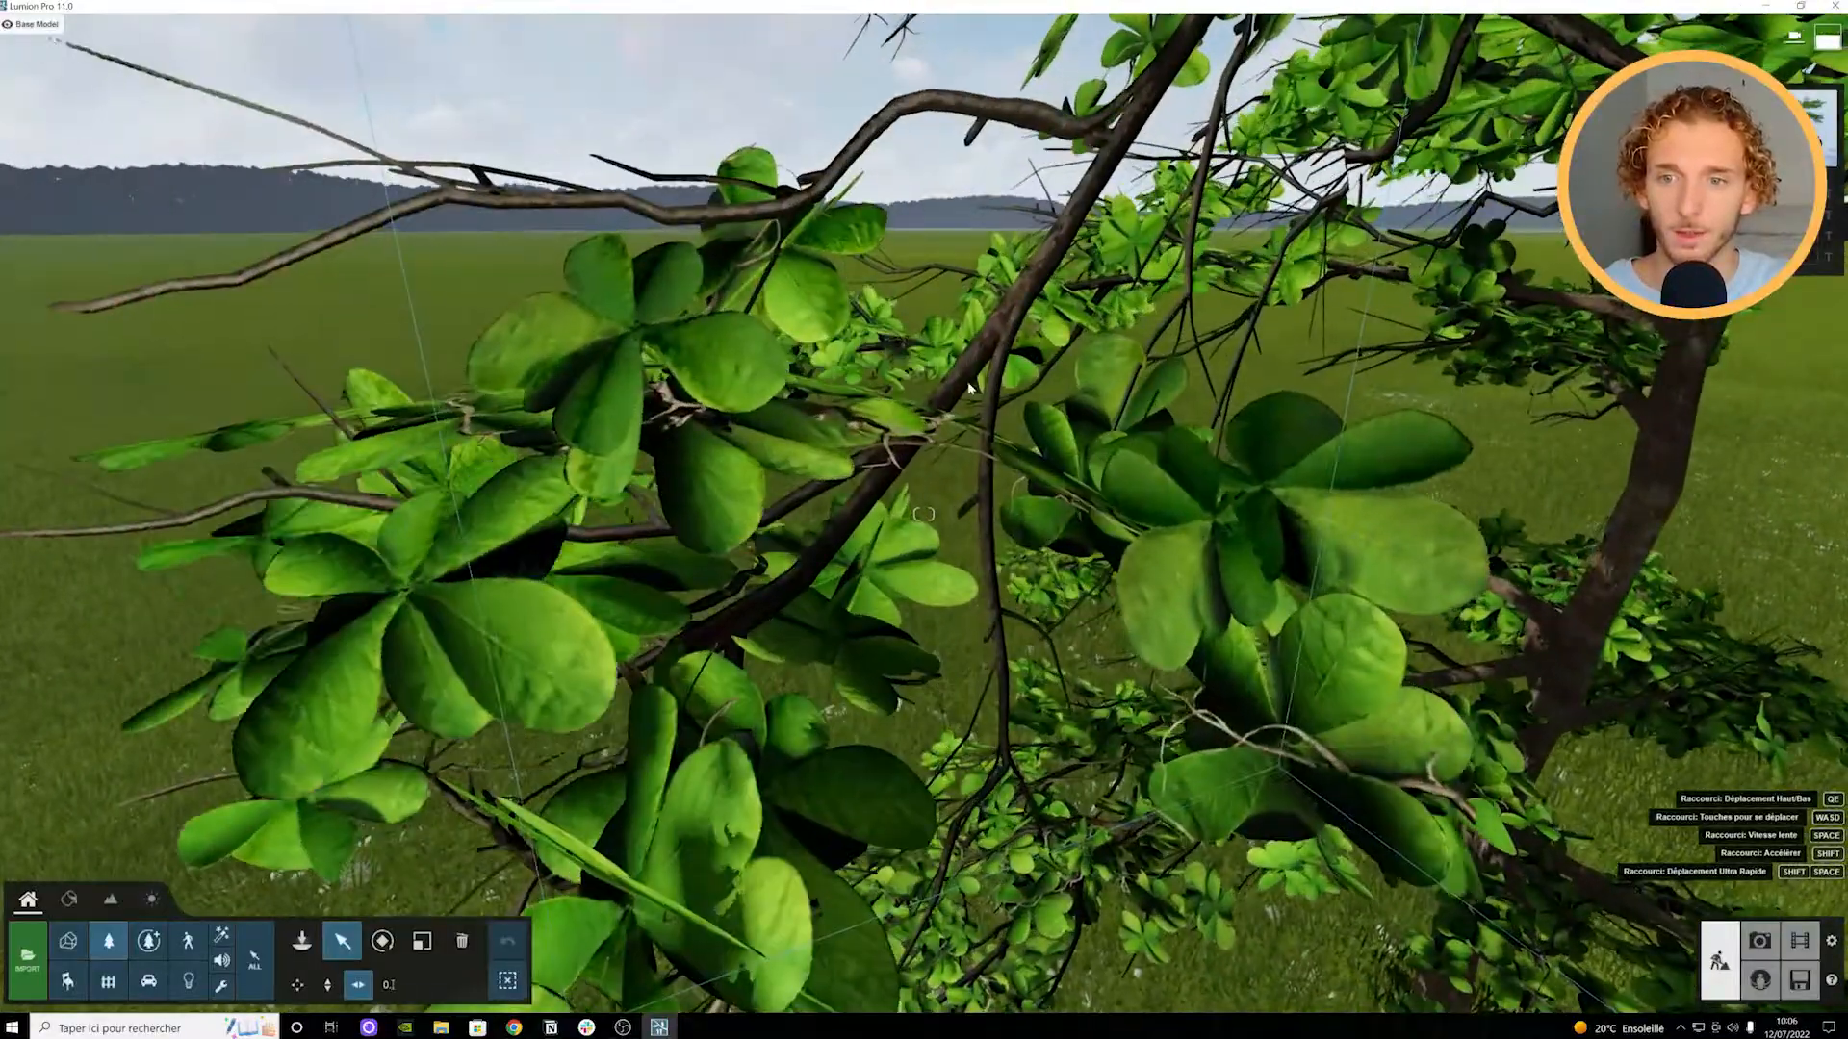
{"action": "key", "text": "s"}
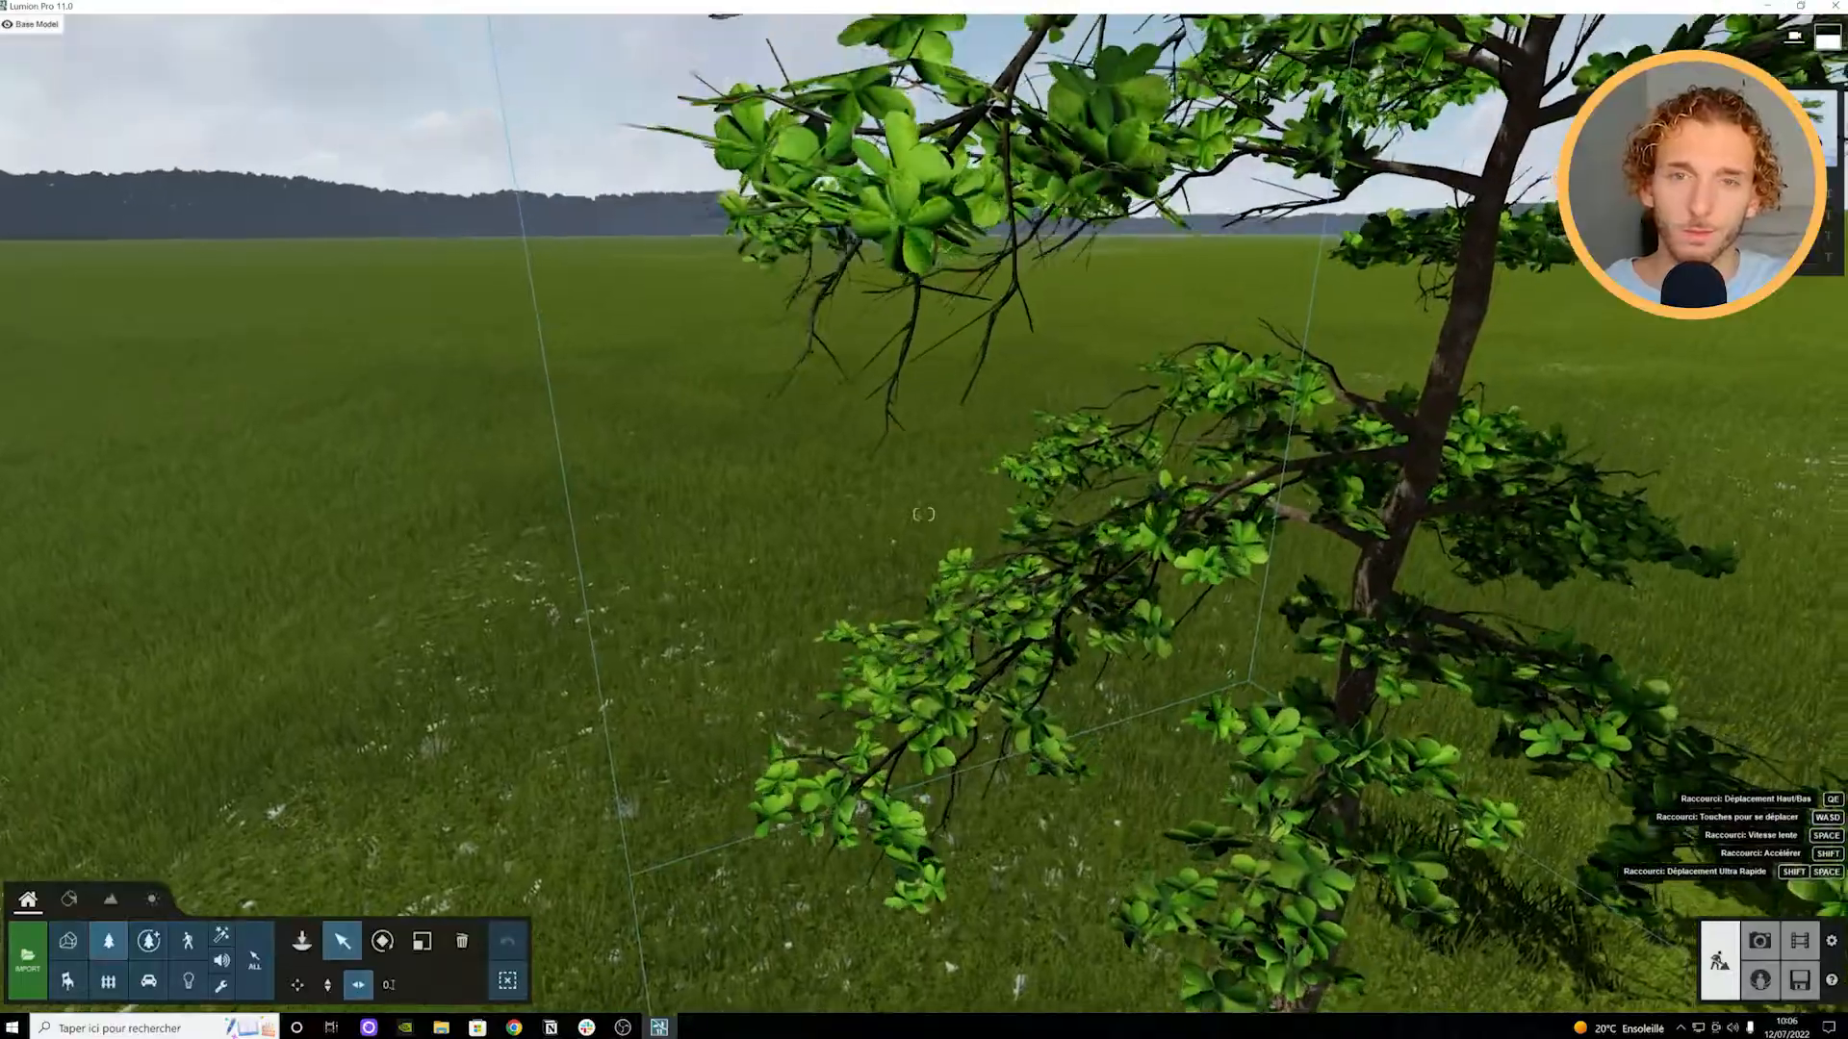
{"action": "right_click_drag", "start_coordinate": [972, 536], "coordinate": [945, 551]}
{"action": "key", "text": "w"}
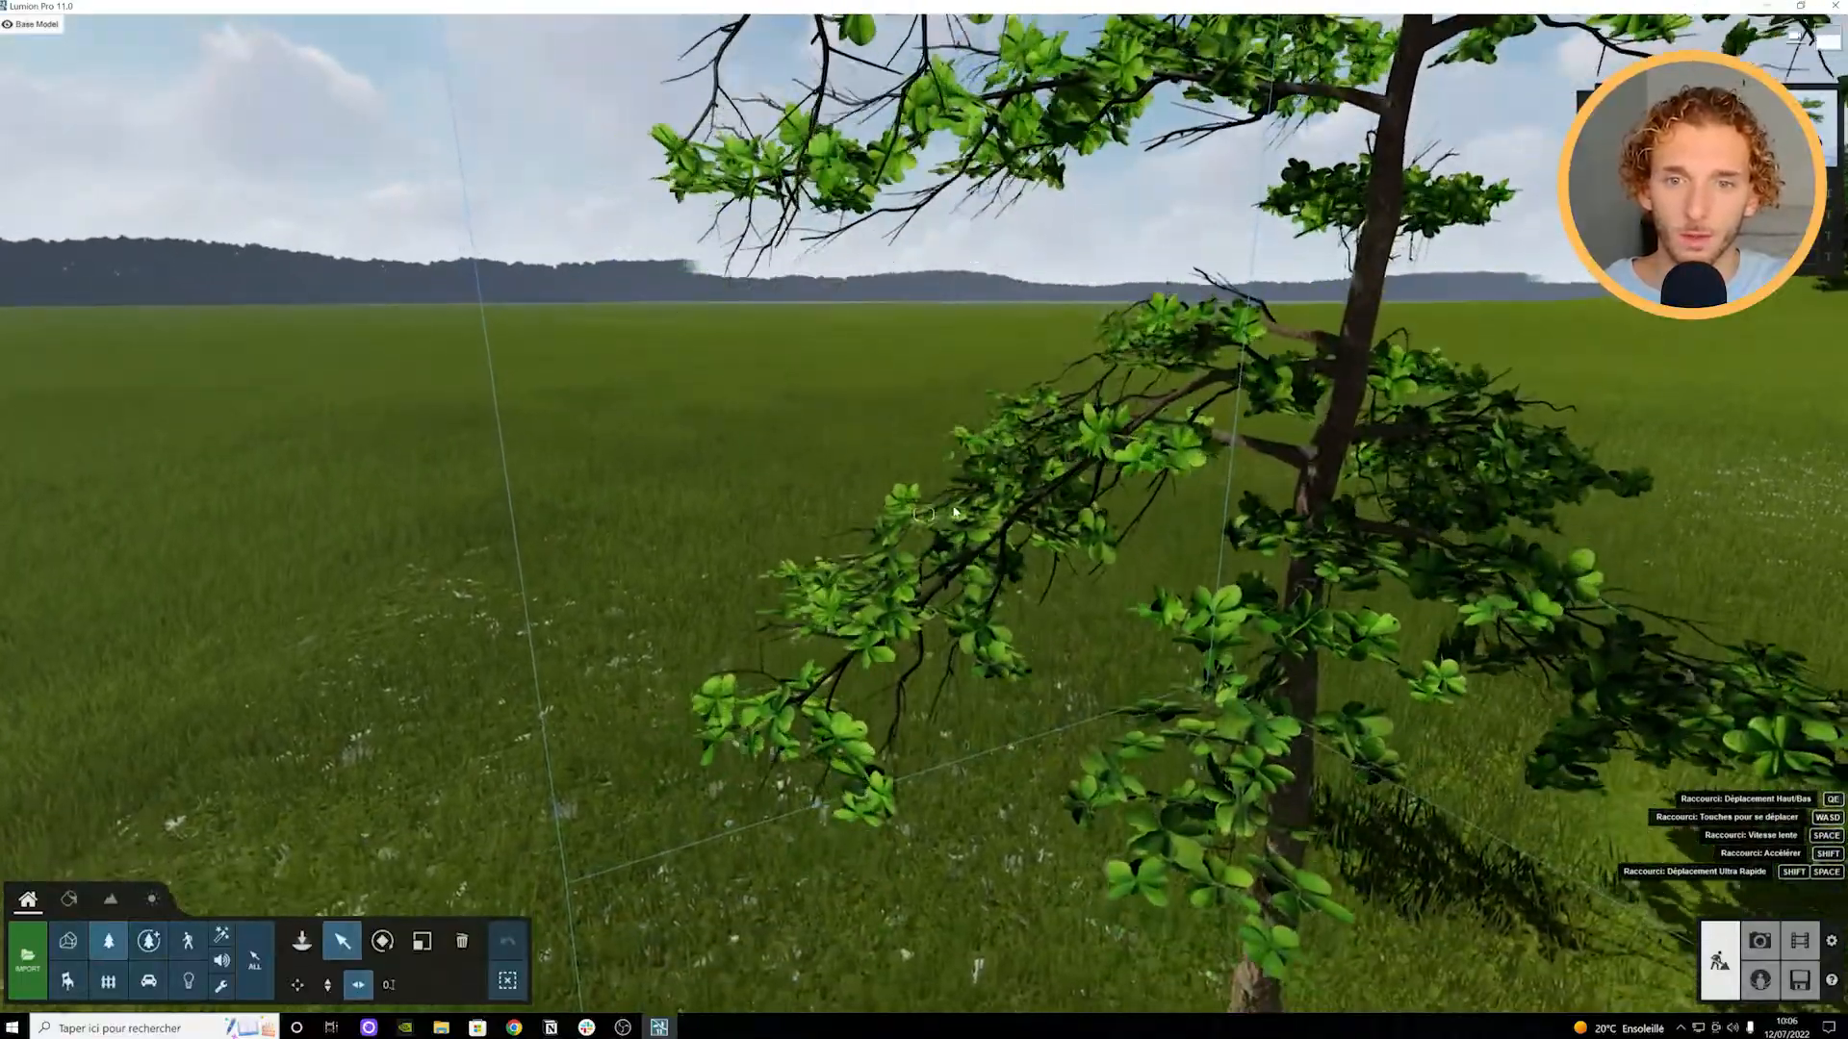
{"action": "key", "text": "q"}
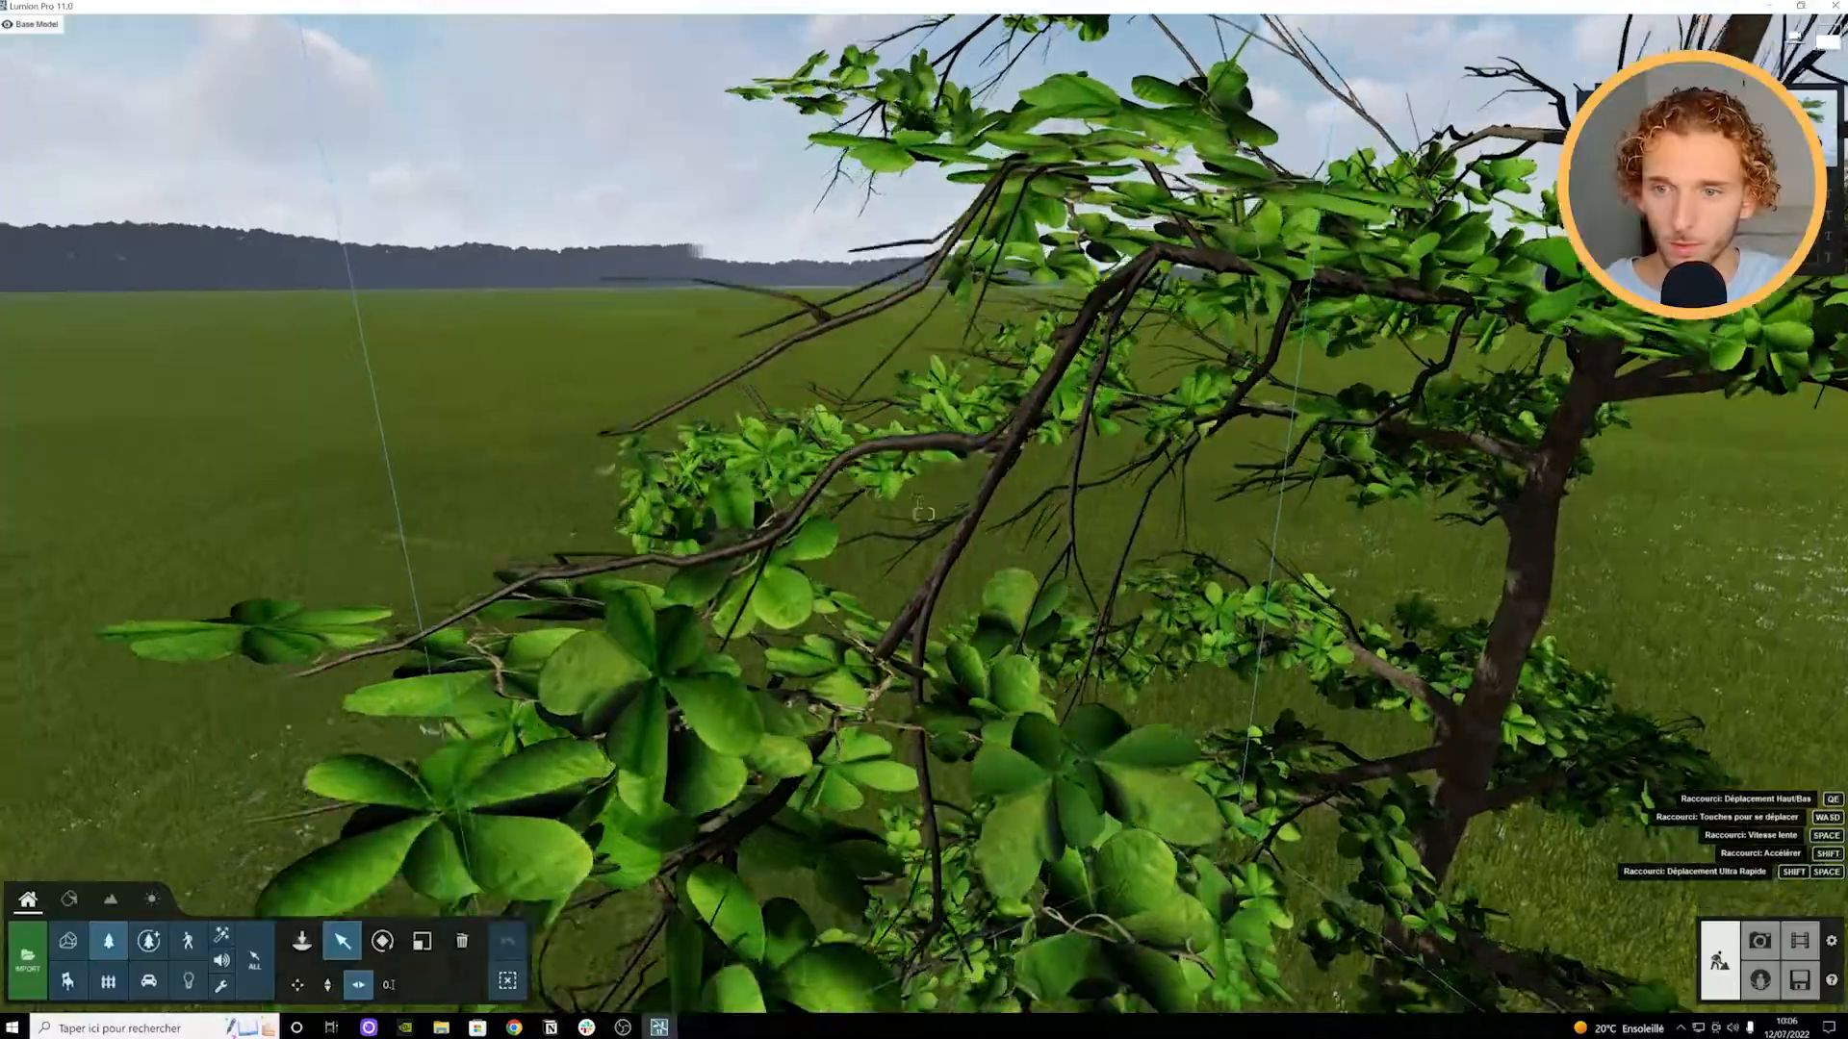
{"action": "right_click_drag", "start_coordinate": [657, 499], "coordinate": [647, 527]}
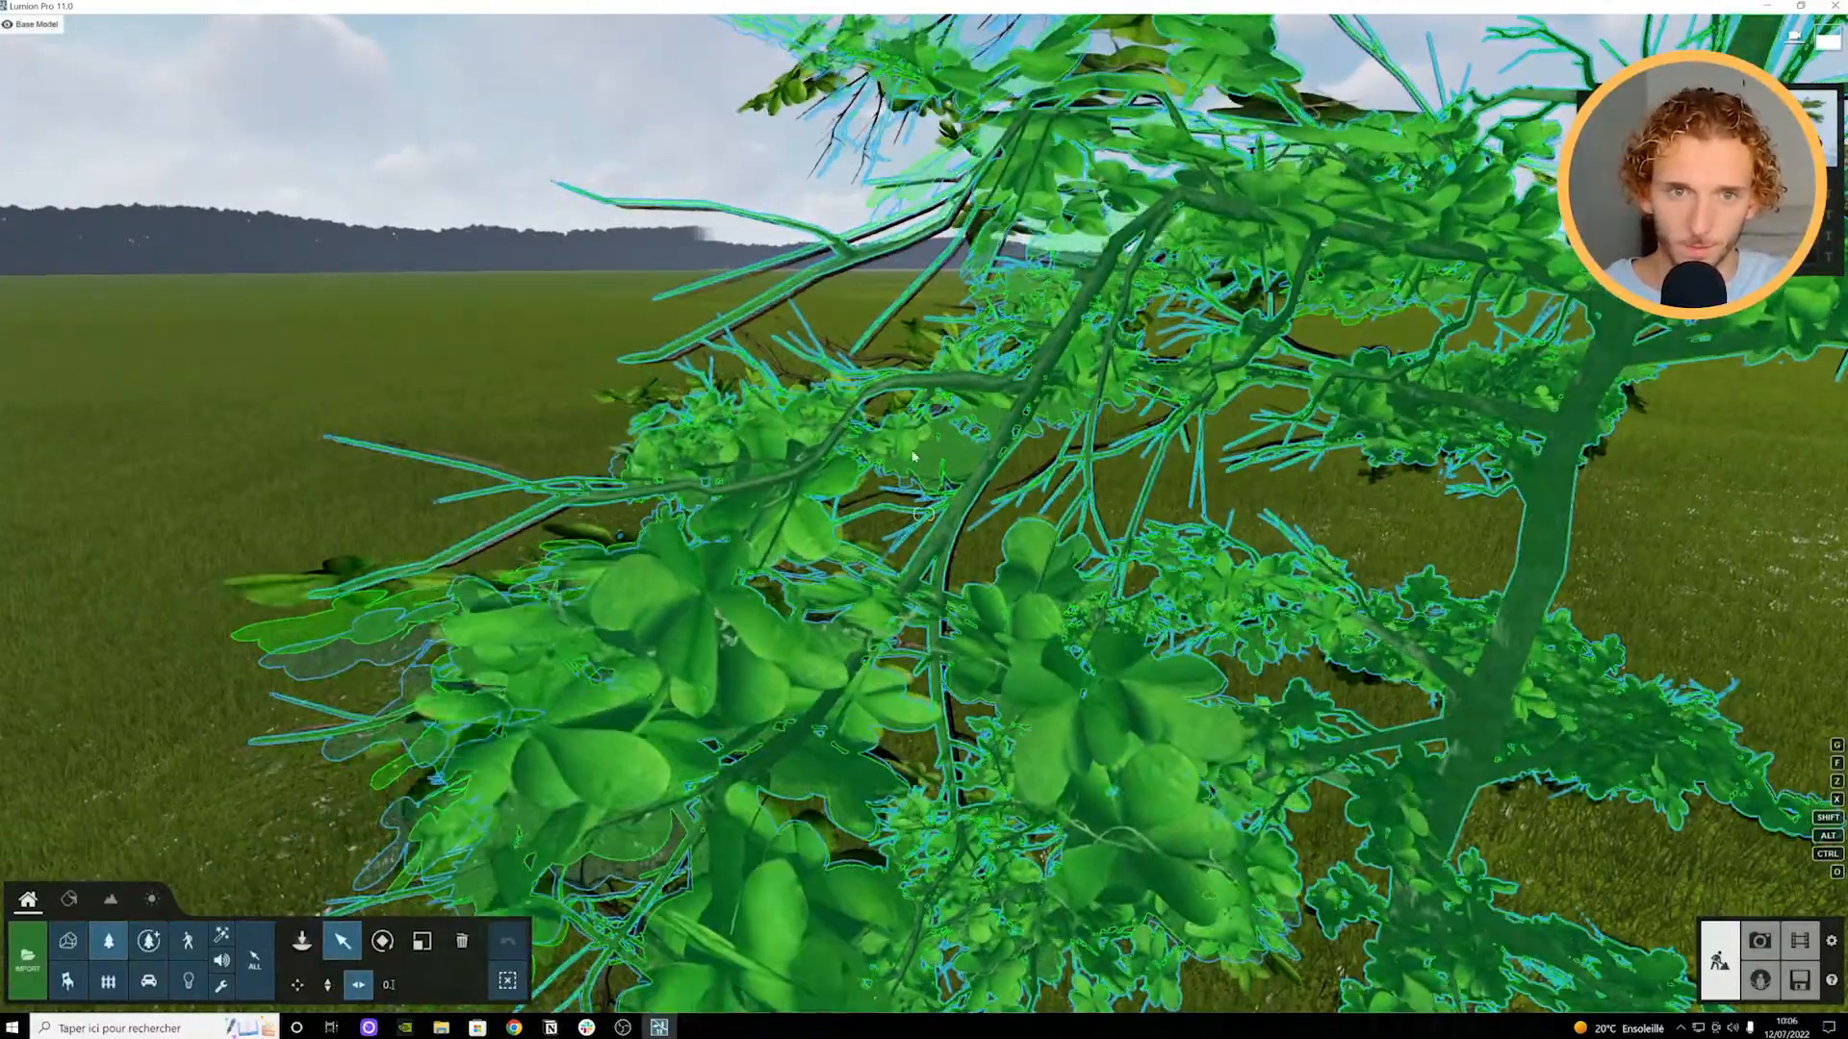
Step: View the placed standard tree from another side and from farther back to judge its overall foliage
{"action": "key", "text": "s"}
{"action": "key", "text": "d"}
{"action": "key", "text": "w"}
{"action": "key", "text": "d"}
{"action": "right_click_drag", "start_coordinate": [957, 490], "coordinate": [760, 462]}
{"action": "key", "text": "s"}
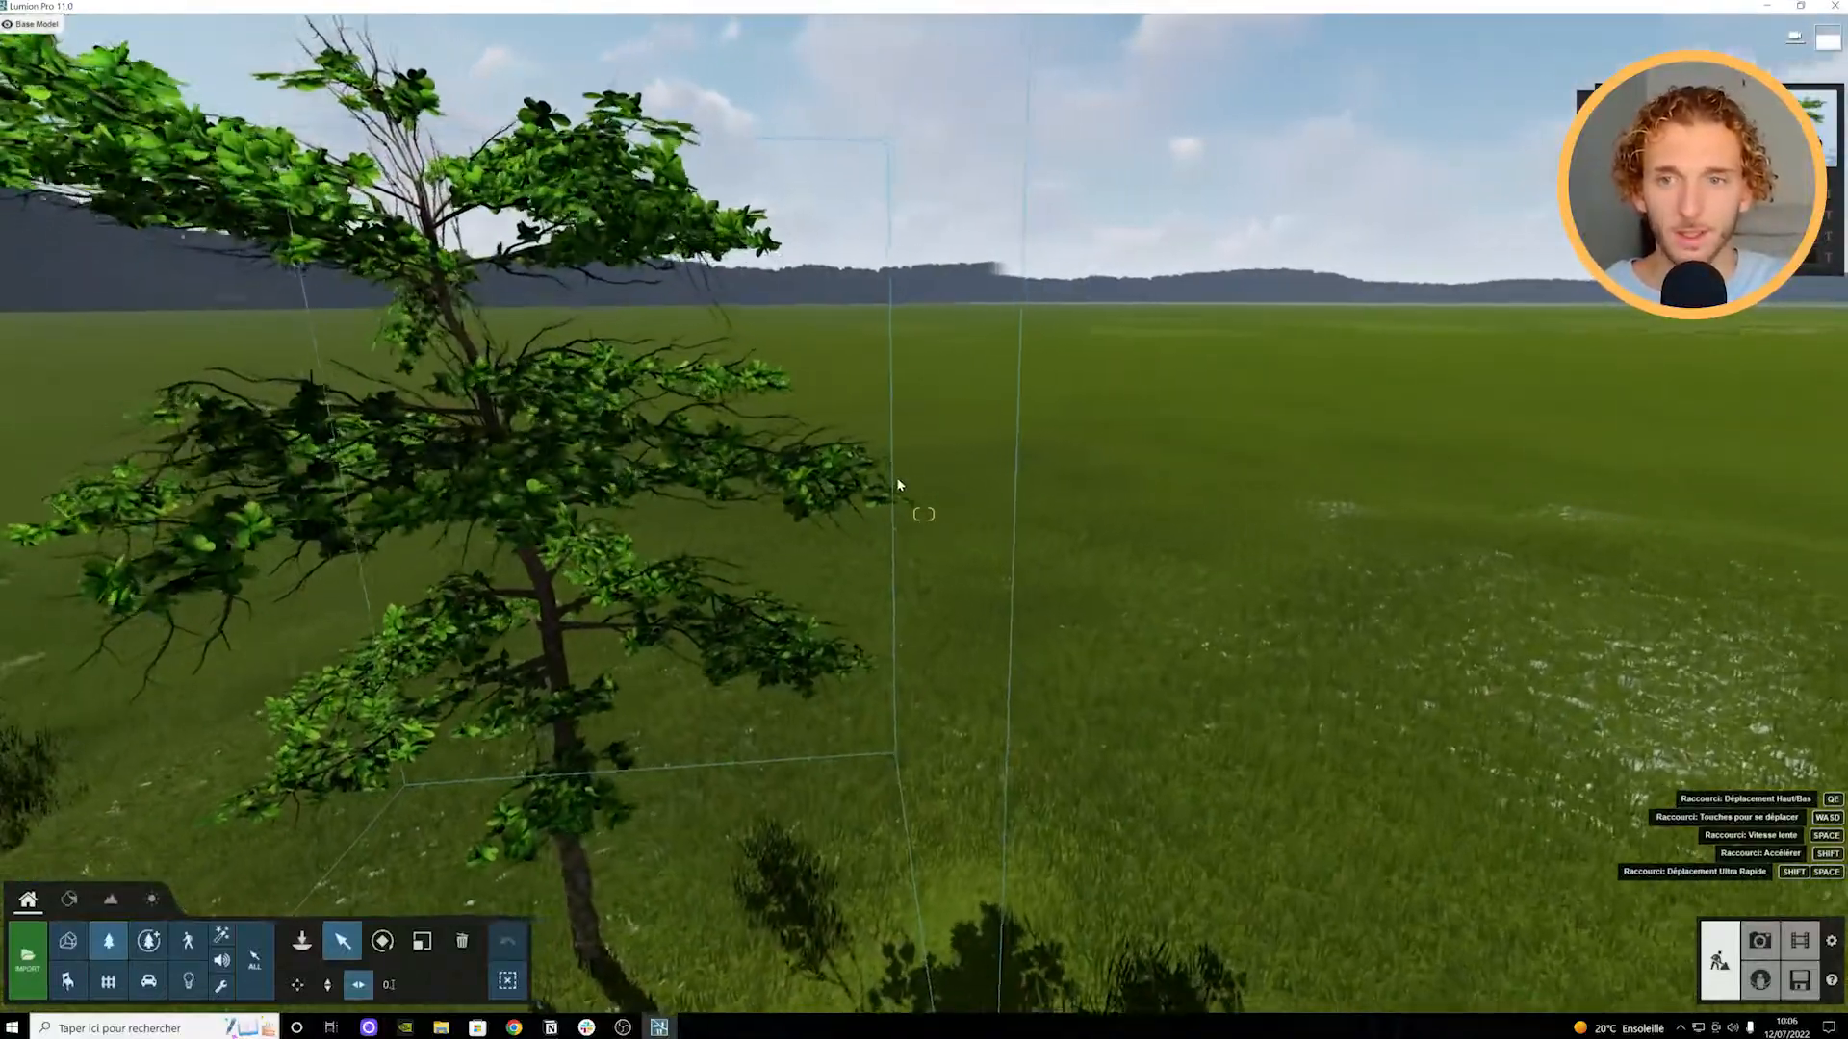
{"action": "right_click_drag", "start_coordinate": [893, 475], "coordinate": [568, 359]}
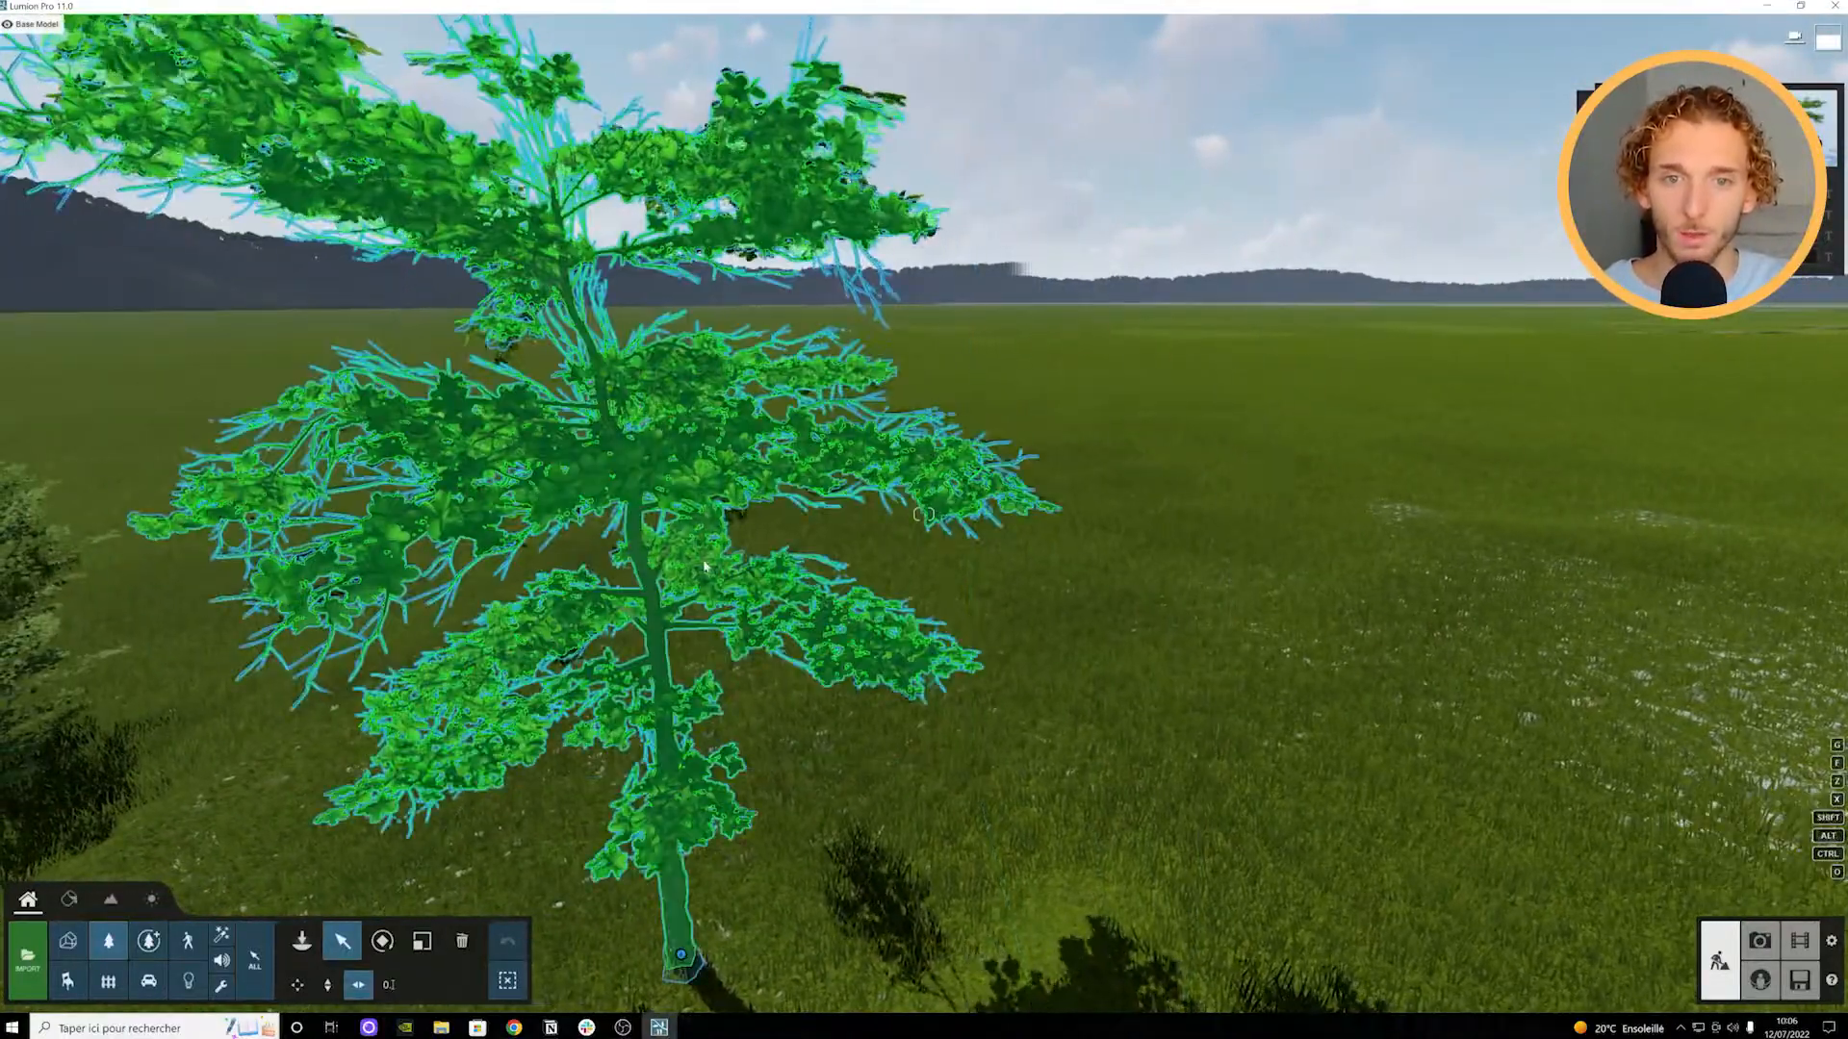
{"action": "key", "text": "s"}
{"action": "key", "text": "w"}
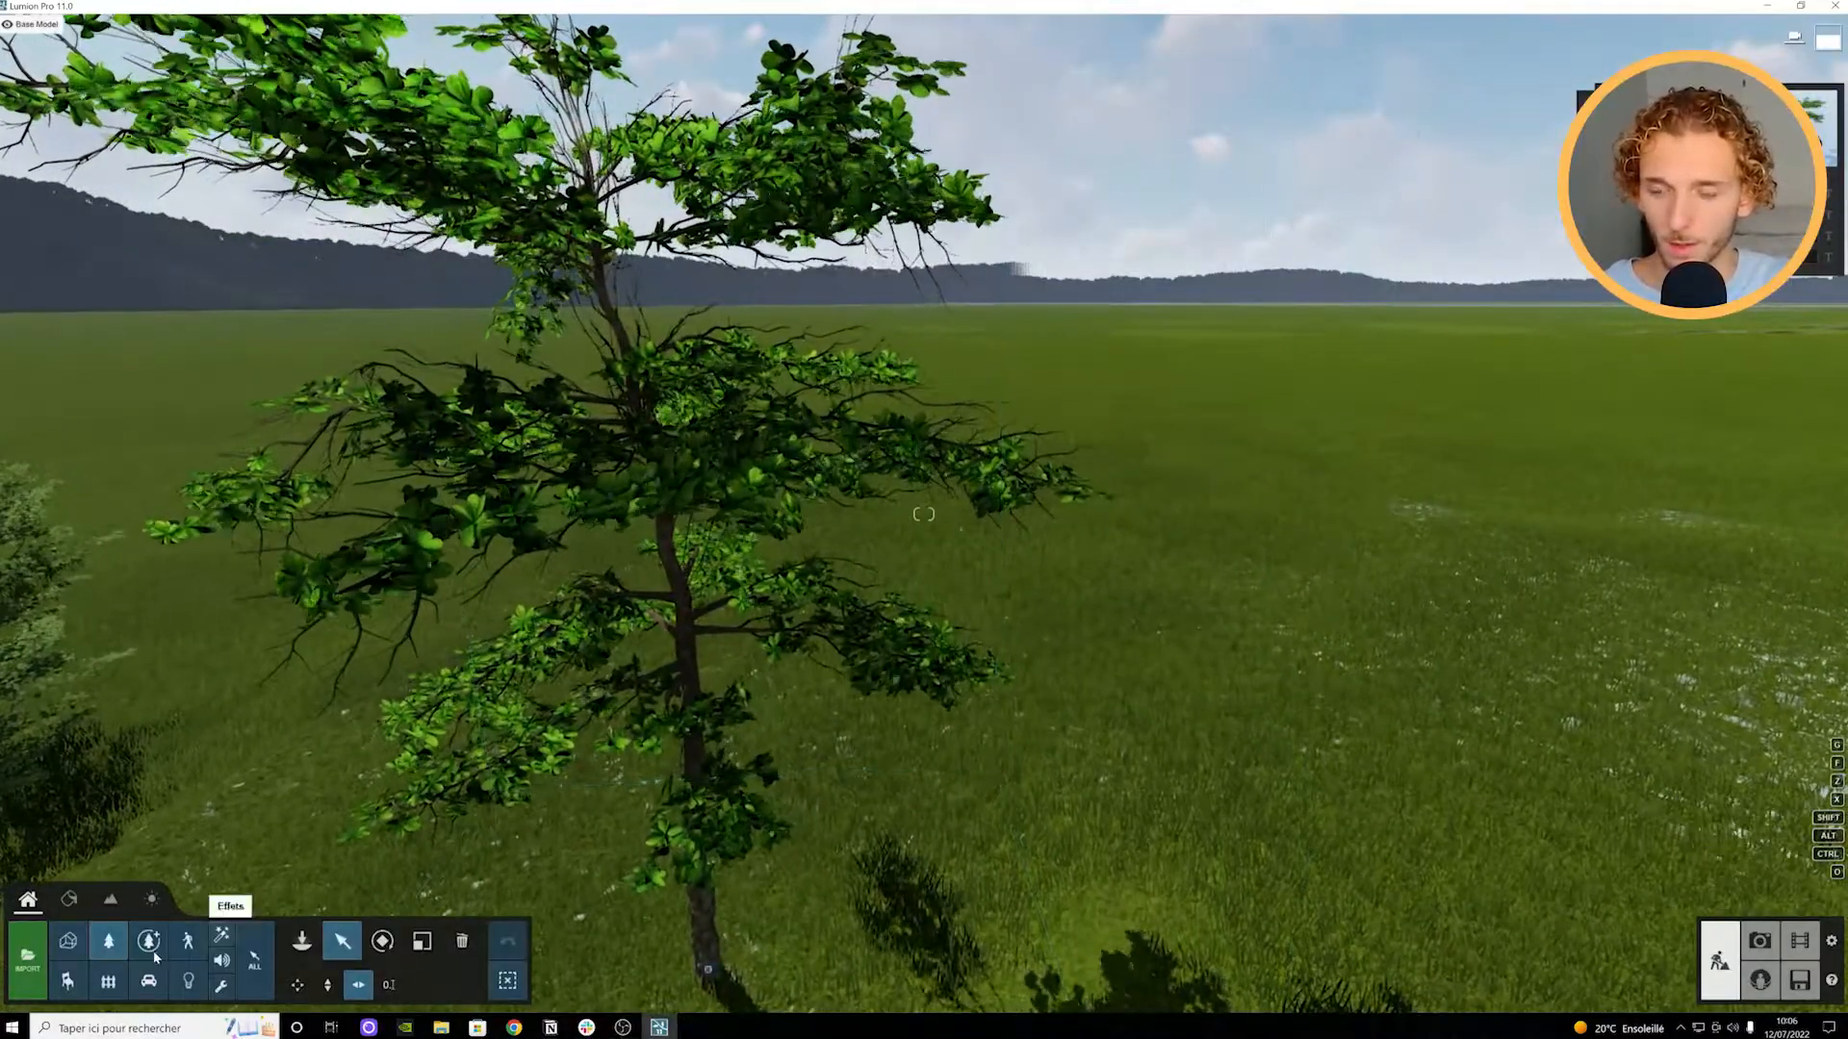
Step: Place Tree 011 from the Nature HD+ library on the grass beside the standard tree for comparison
{"action": "left_click", "coordinate": [149, 940]}
{"action": "key", "text": "s"}
{"action": "right_click_drag", "start_coordinate": [479, 777], "coordinate": [394, 708]}
{"action": "key", "text": "w"}
{"action": "key", "text": "s"}
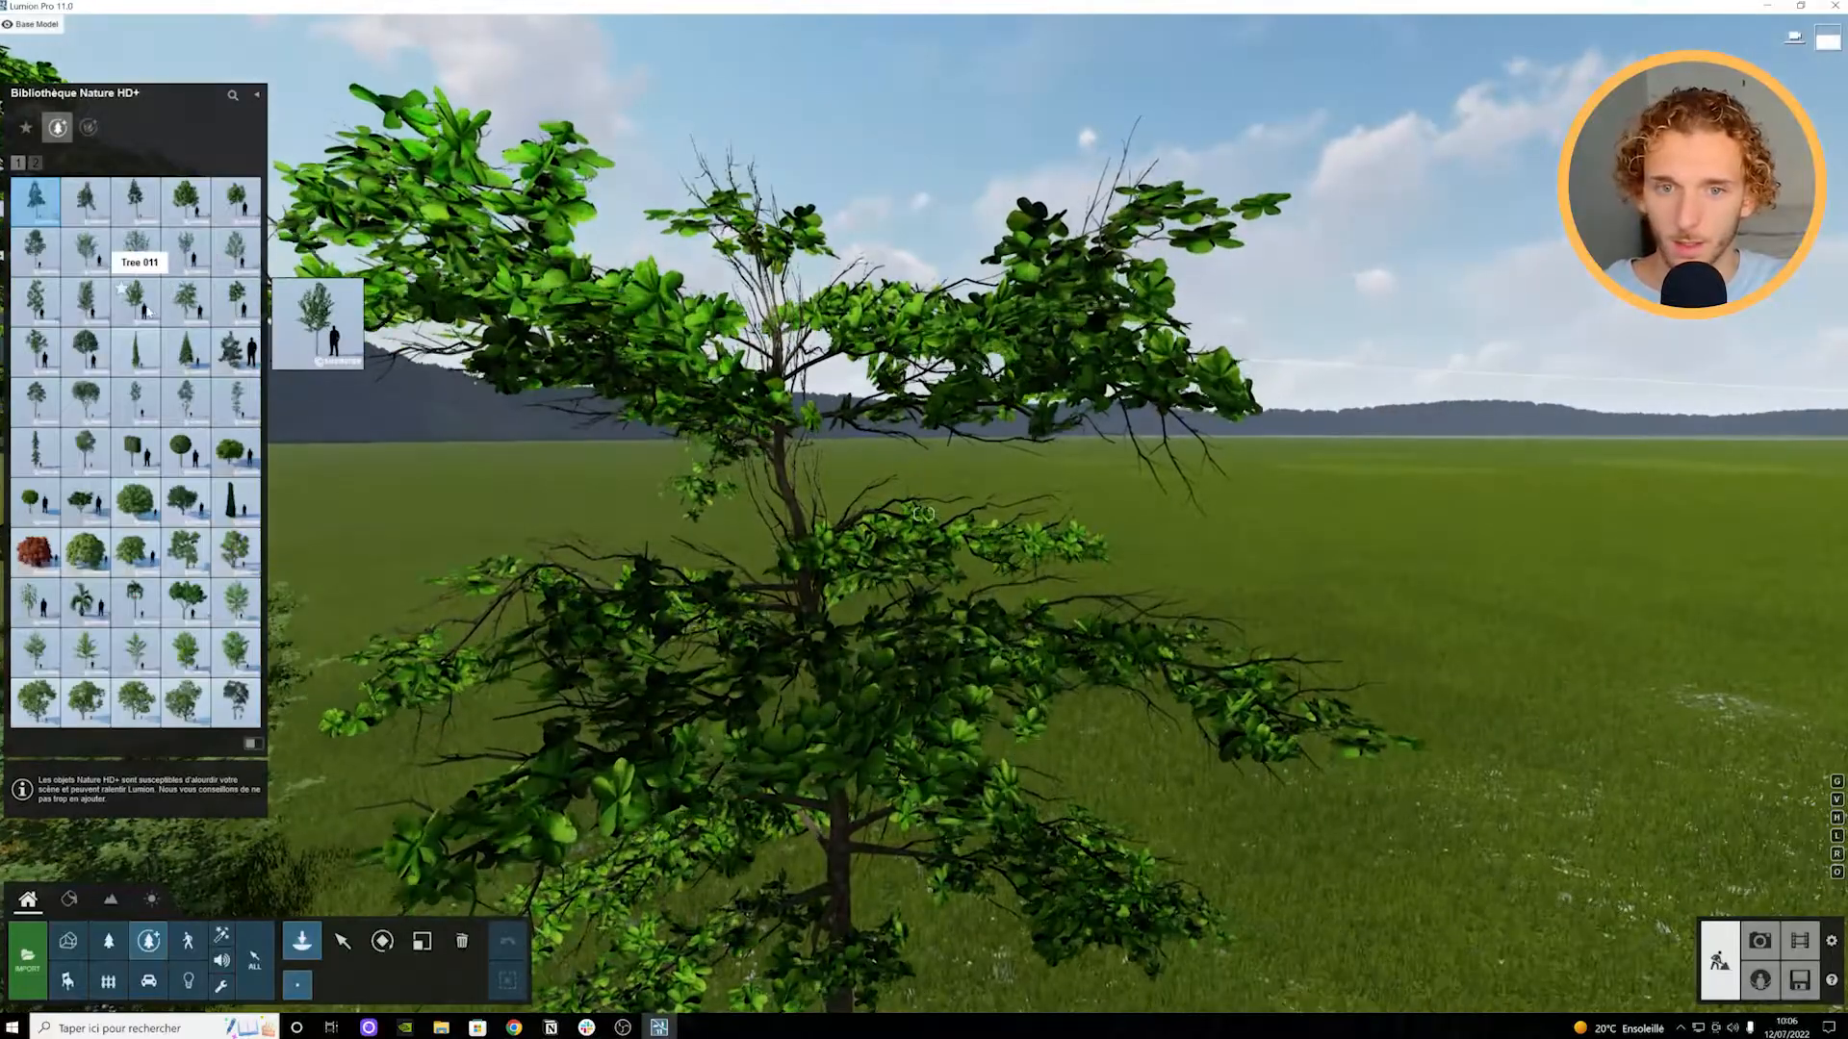
{"action": "left_click", "coordinate": [135, 301]}
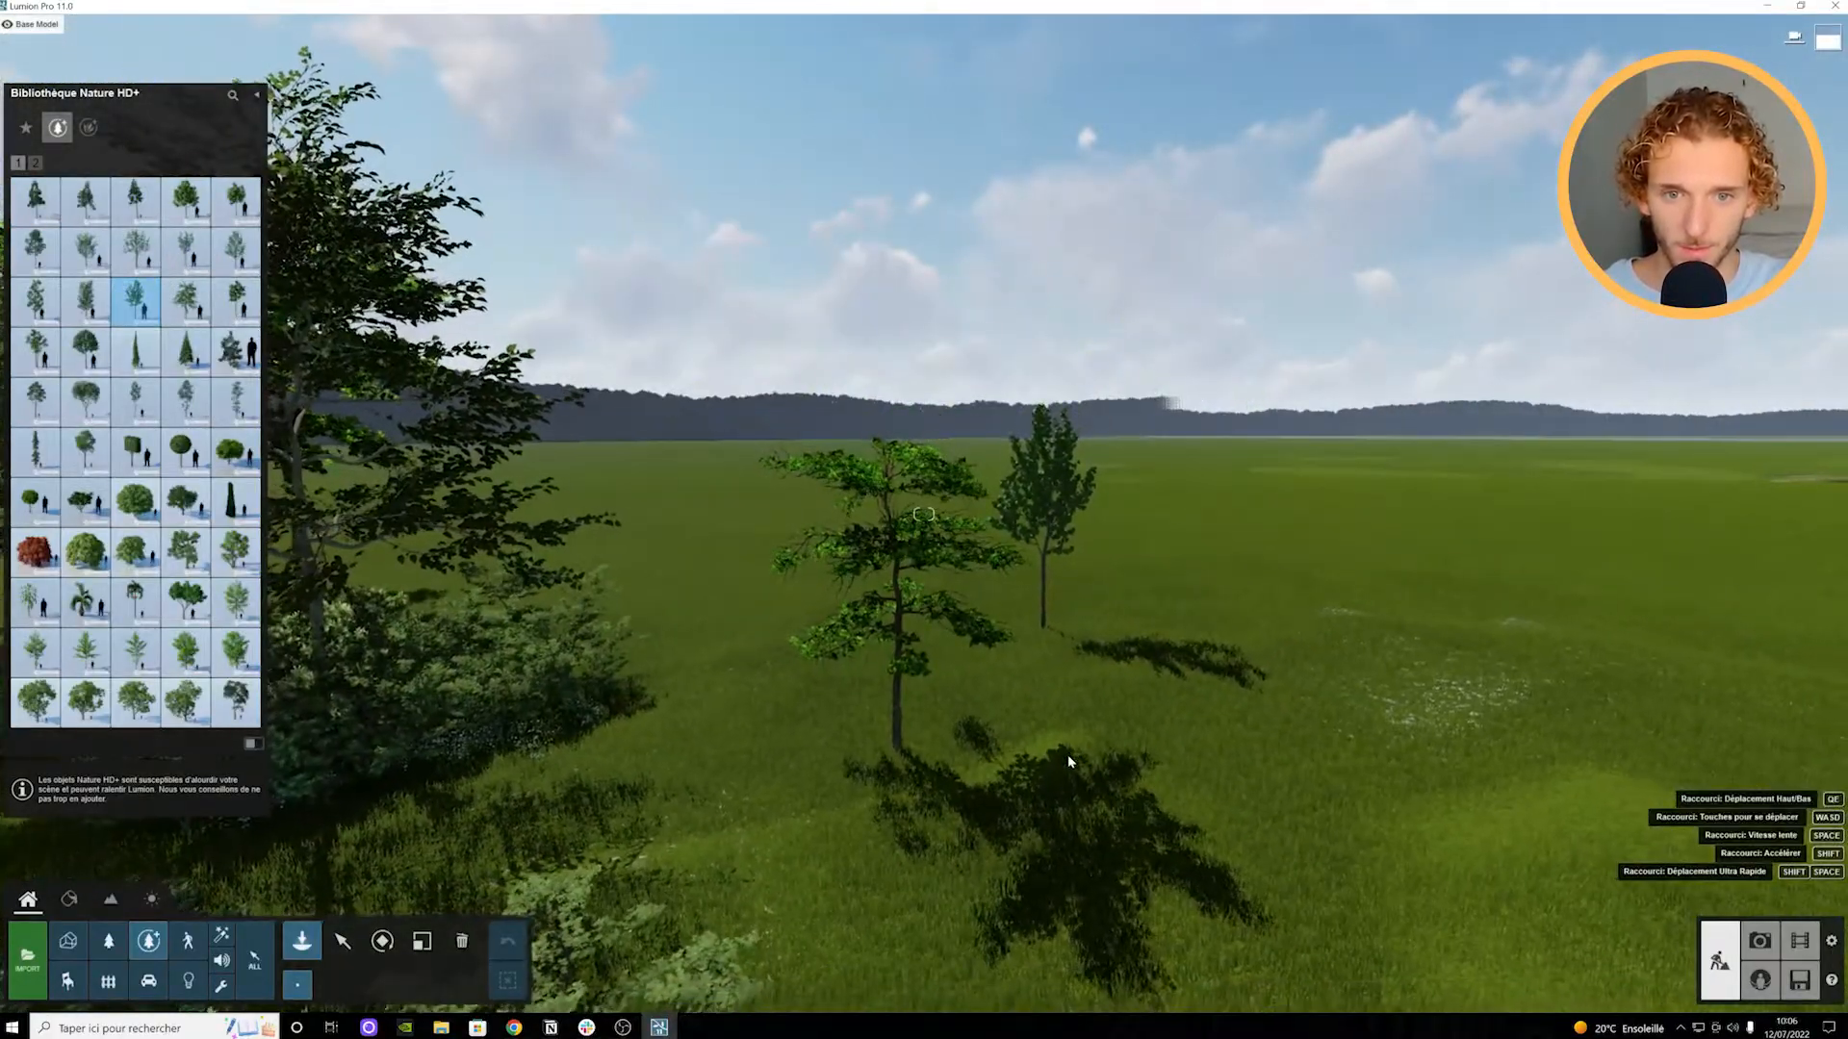
{"action": "left_click", "coordinate": [1050, 737]}
{"action": "left_click", "coordinate": [342, 941]}
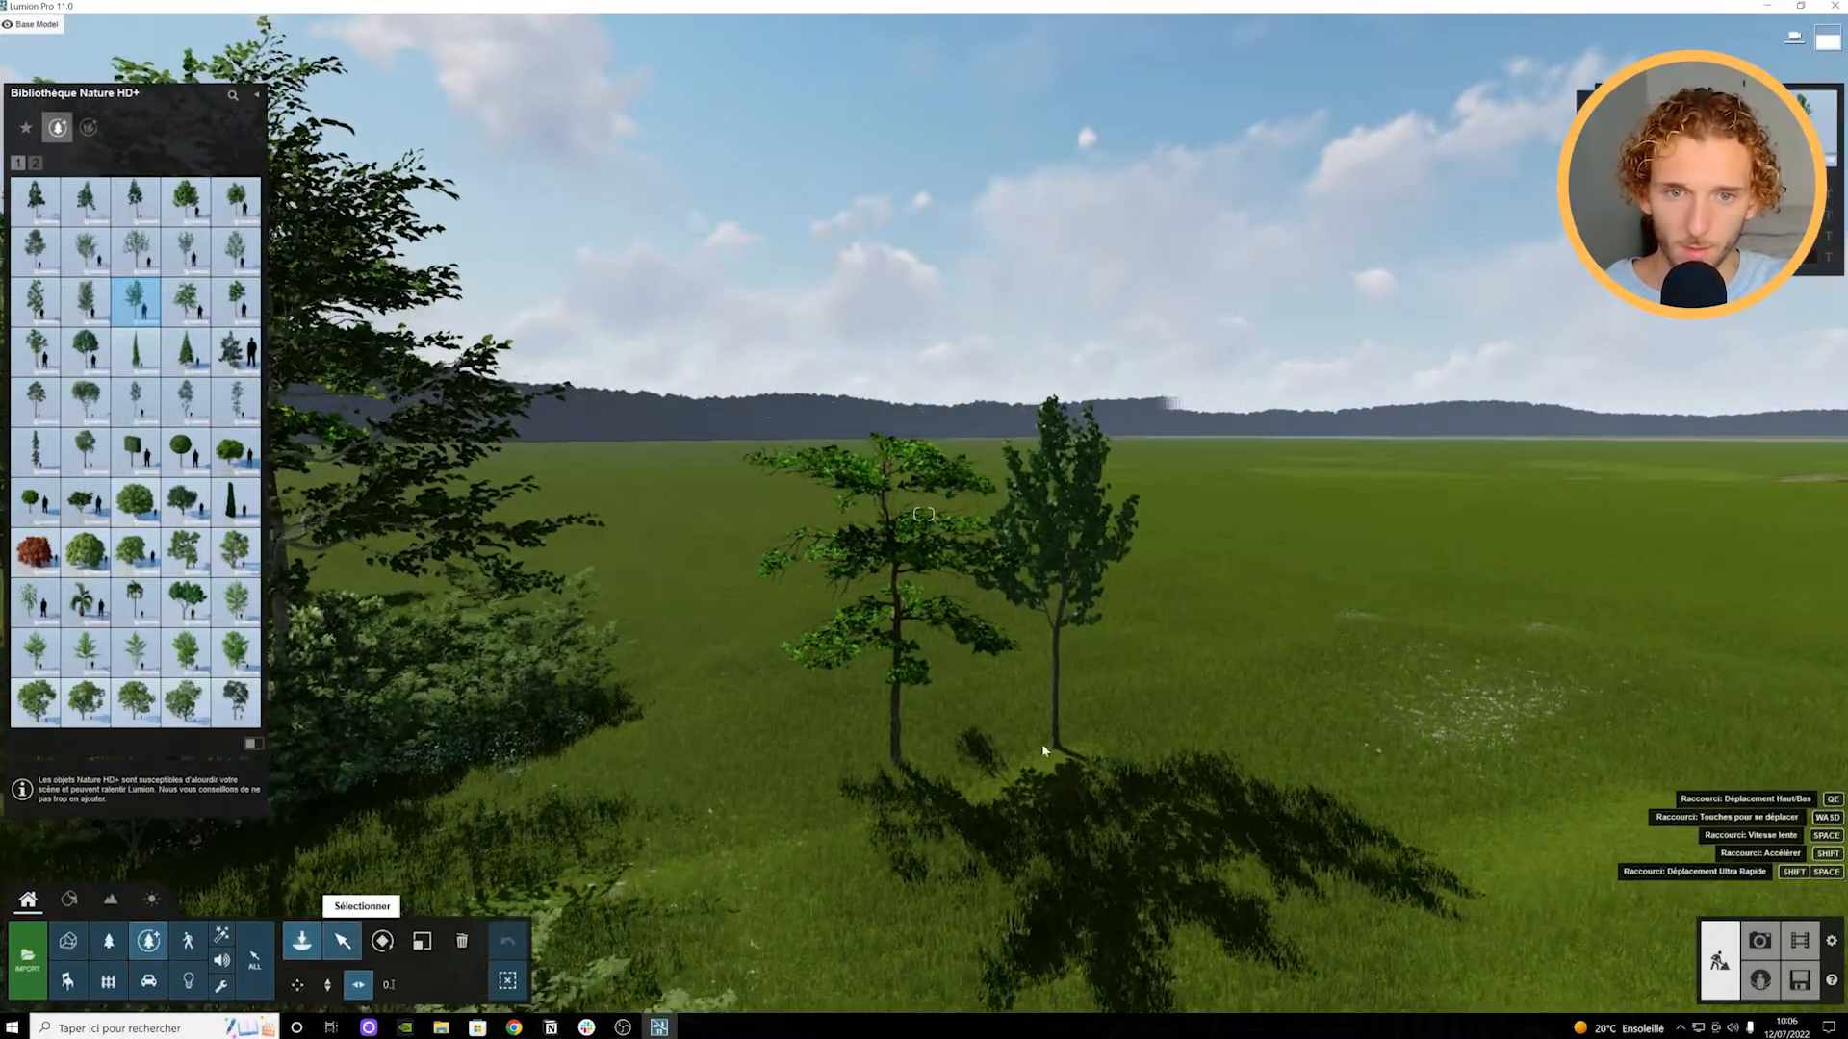
Step: Examine the leaves and branches of the Nature HD+ tree at close range from several angles
{"action": "key", "text": "w"}
{"action": "key", "text": "w"}
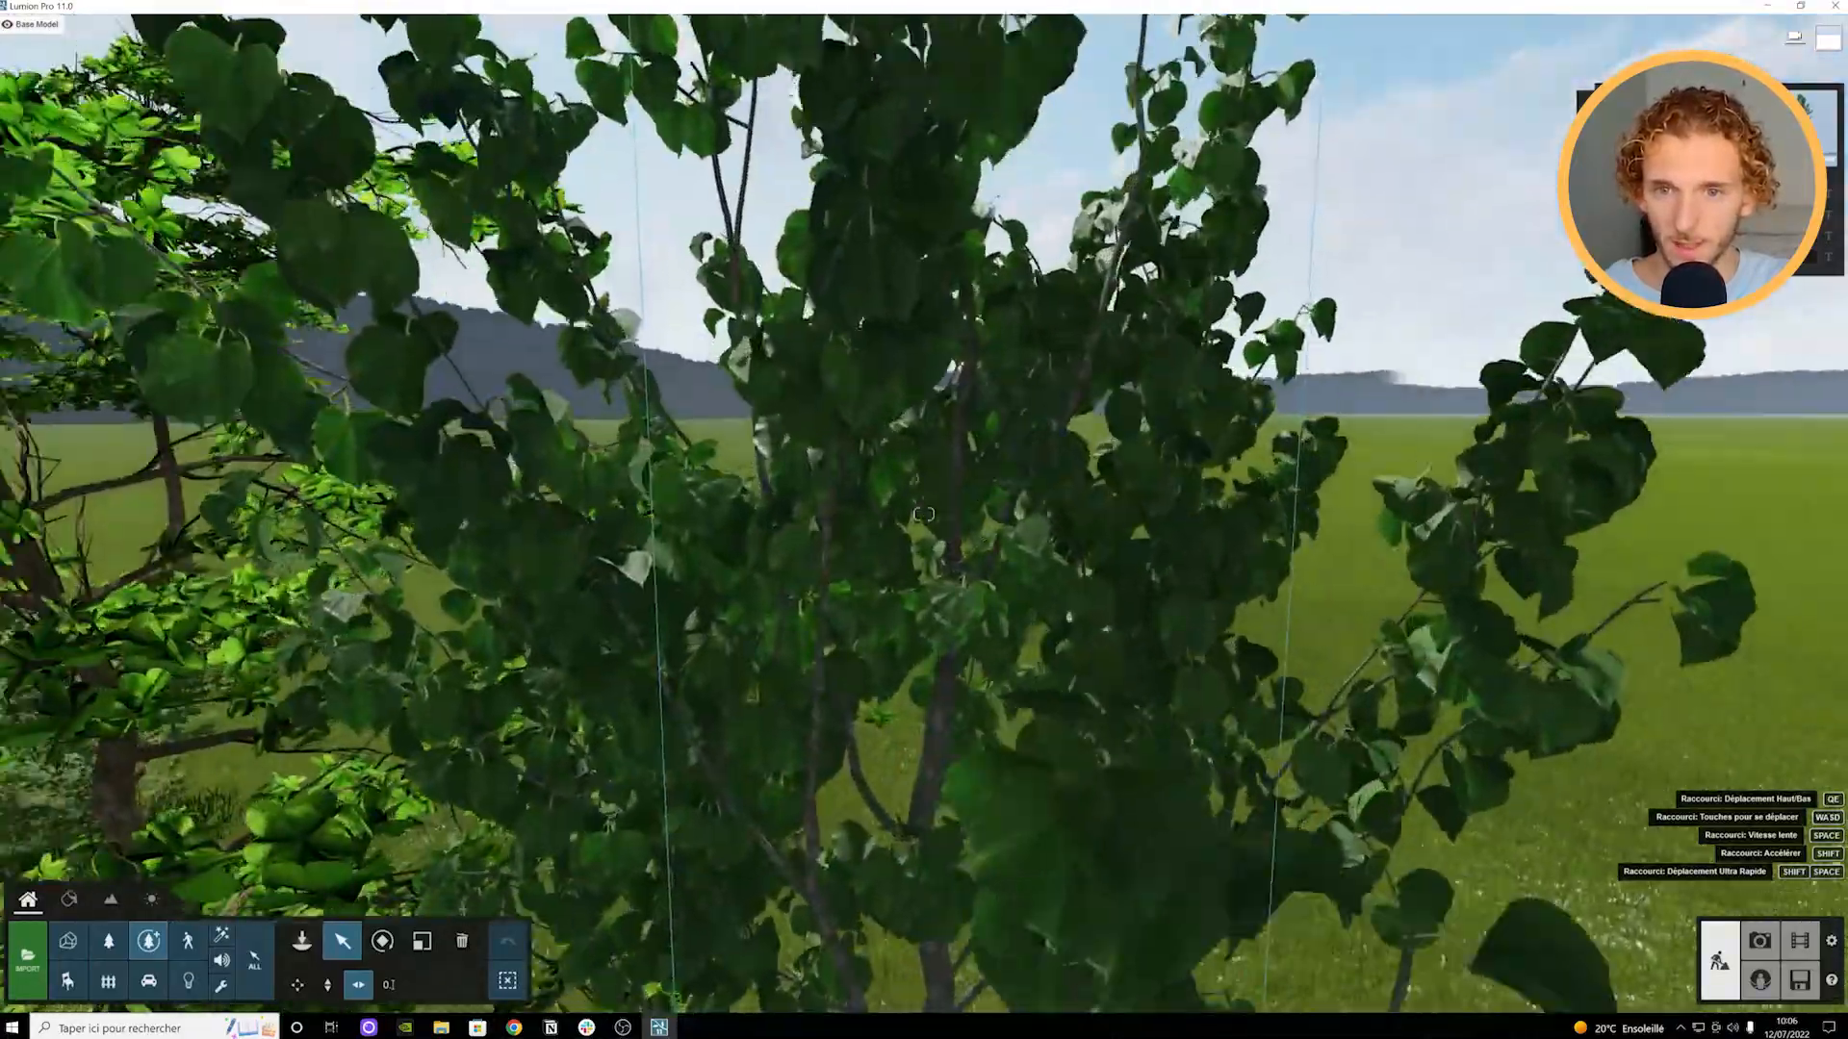
{"action": "key", "text": "w"}
{"action": "right_click_drag", "start_coordinate": [972, 717], "coordinate": [866, 732]}
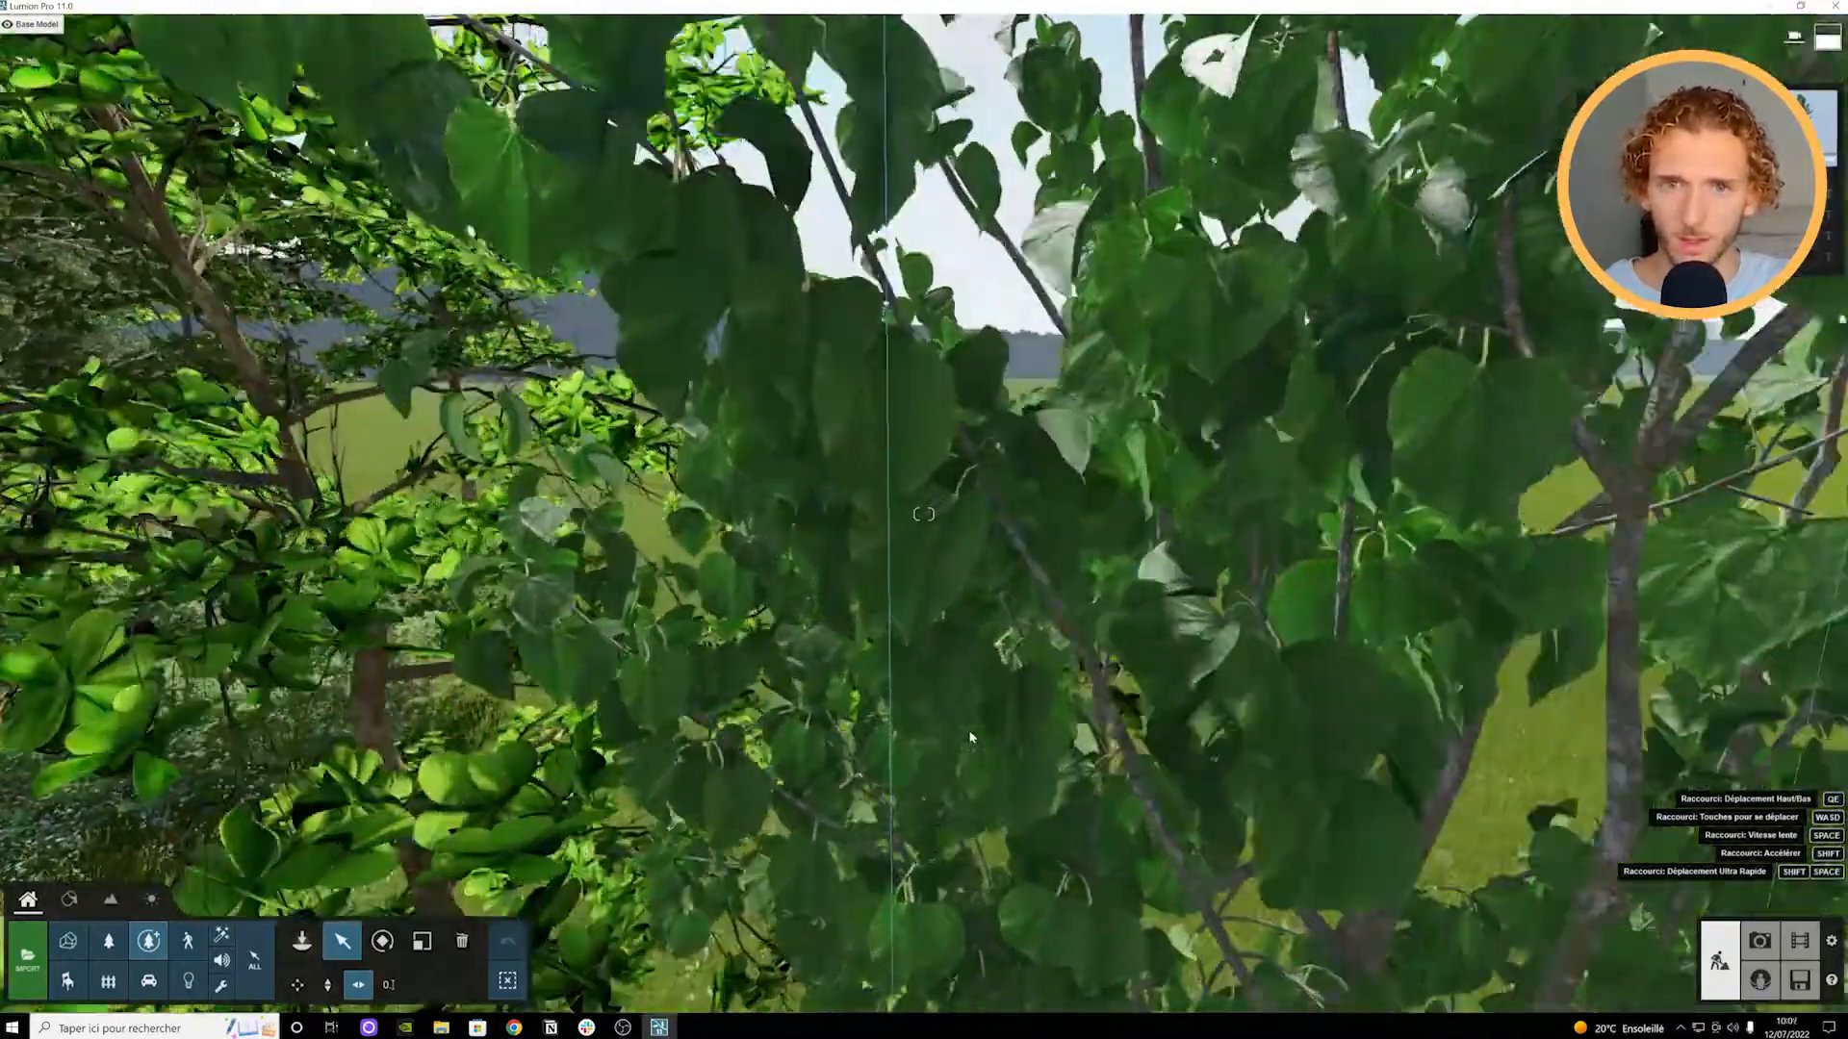
{"action": "key", "text": "w"}
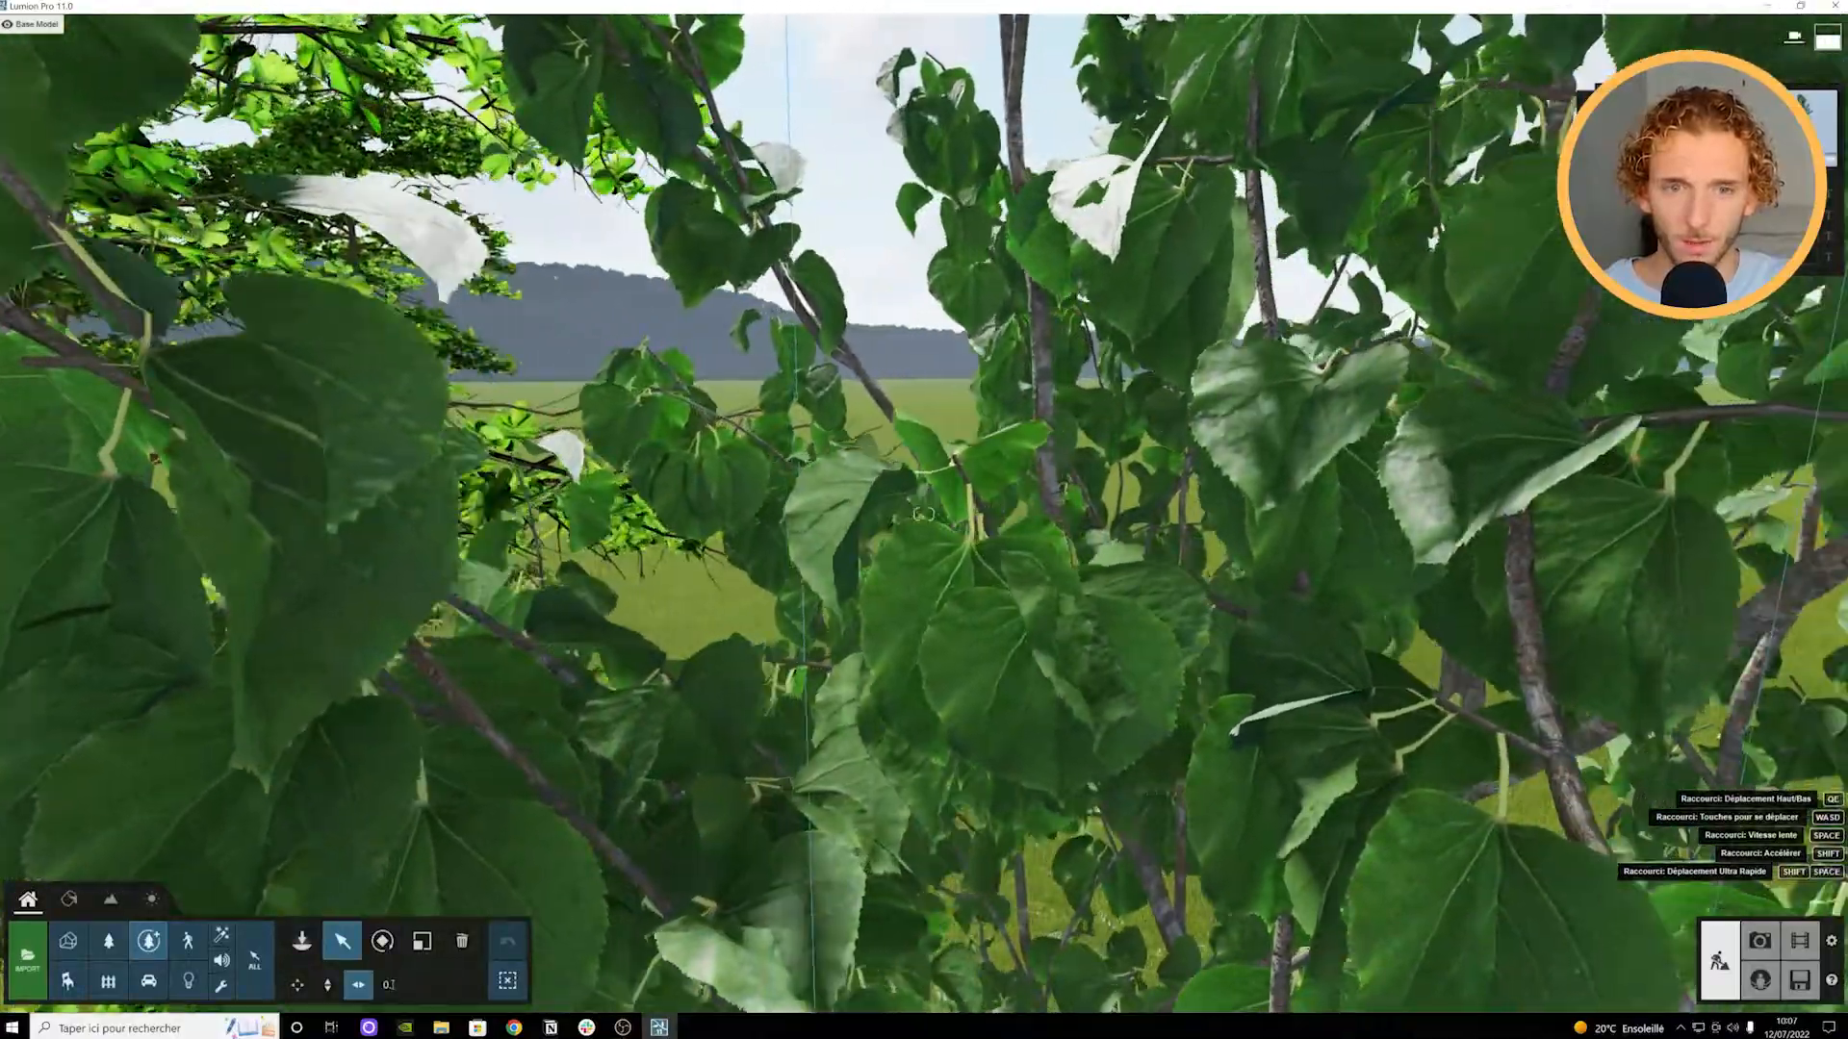
{"action": "key", "text": "w"}
{"action": "right_click_drag", "start_coordinate": [924, 514], "coordinate": [1174, 529]}
{"action": "key", "text": "w"}
{"action": "key", "text": "q"}
{"action": "key", "text": "d"}
{"action": "right_click_drag", "start_coordinate": [931, 658], "coordinate": [931, 549]}
Step: Compare the HD+ tree's foliage with the adjacent standard tree, both close up and from farther back
{"action": "key", "text": "a"}
{"action": "key", "text": "s"}
{"action": "right_click_drag", "start_coordinate": [931, 658], "coordinate": [731, 662]}
{"action": "key", "text": "d"}
{"action": "key", "text": "w"}
{"action": "key", "text": "s"}
{"action": "right_click_drag", "start_coordinate": [1053, 612], "coordinate": [914, 612]}
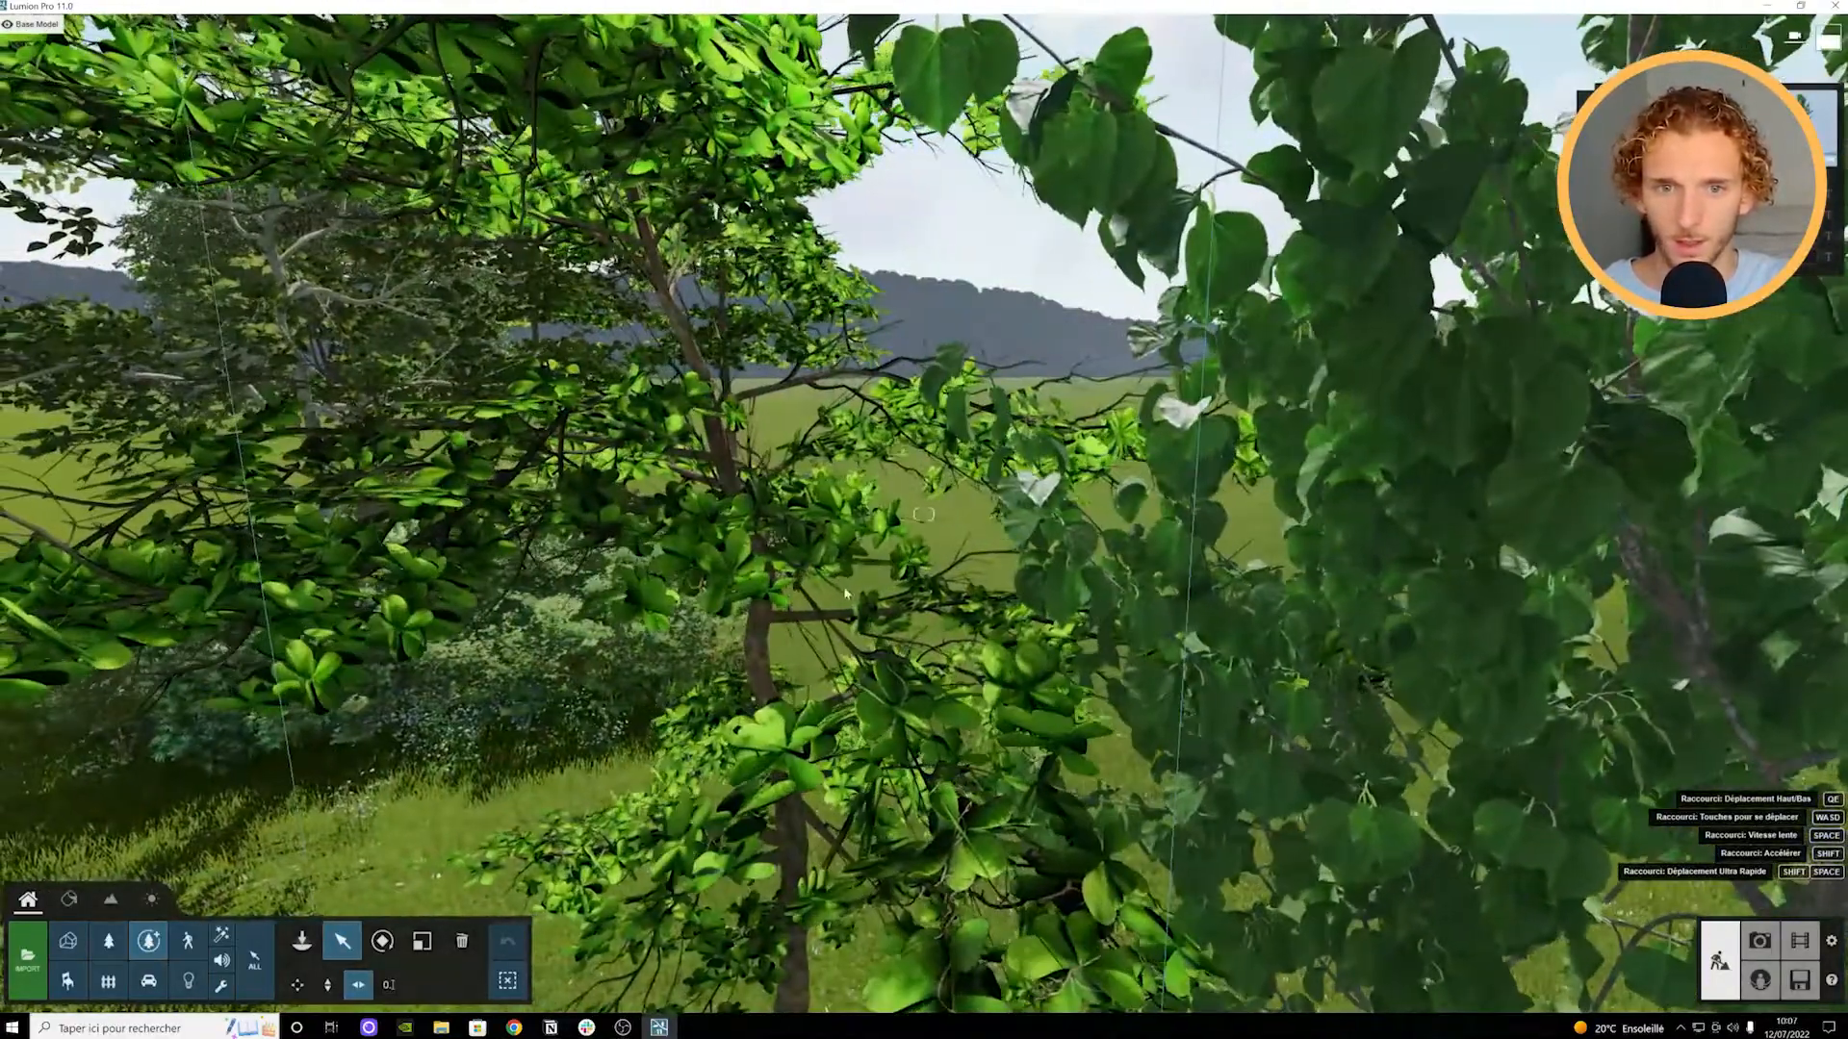
{"action": "right_click_drag", "start_coordinate": [1053, 612], "coordinate": [1049, 612]}
{"action": "key", "text": "s"}
{"action": "key", "text": "d"}
{"action": "key", "text": "w"}
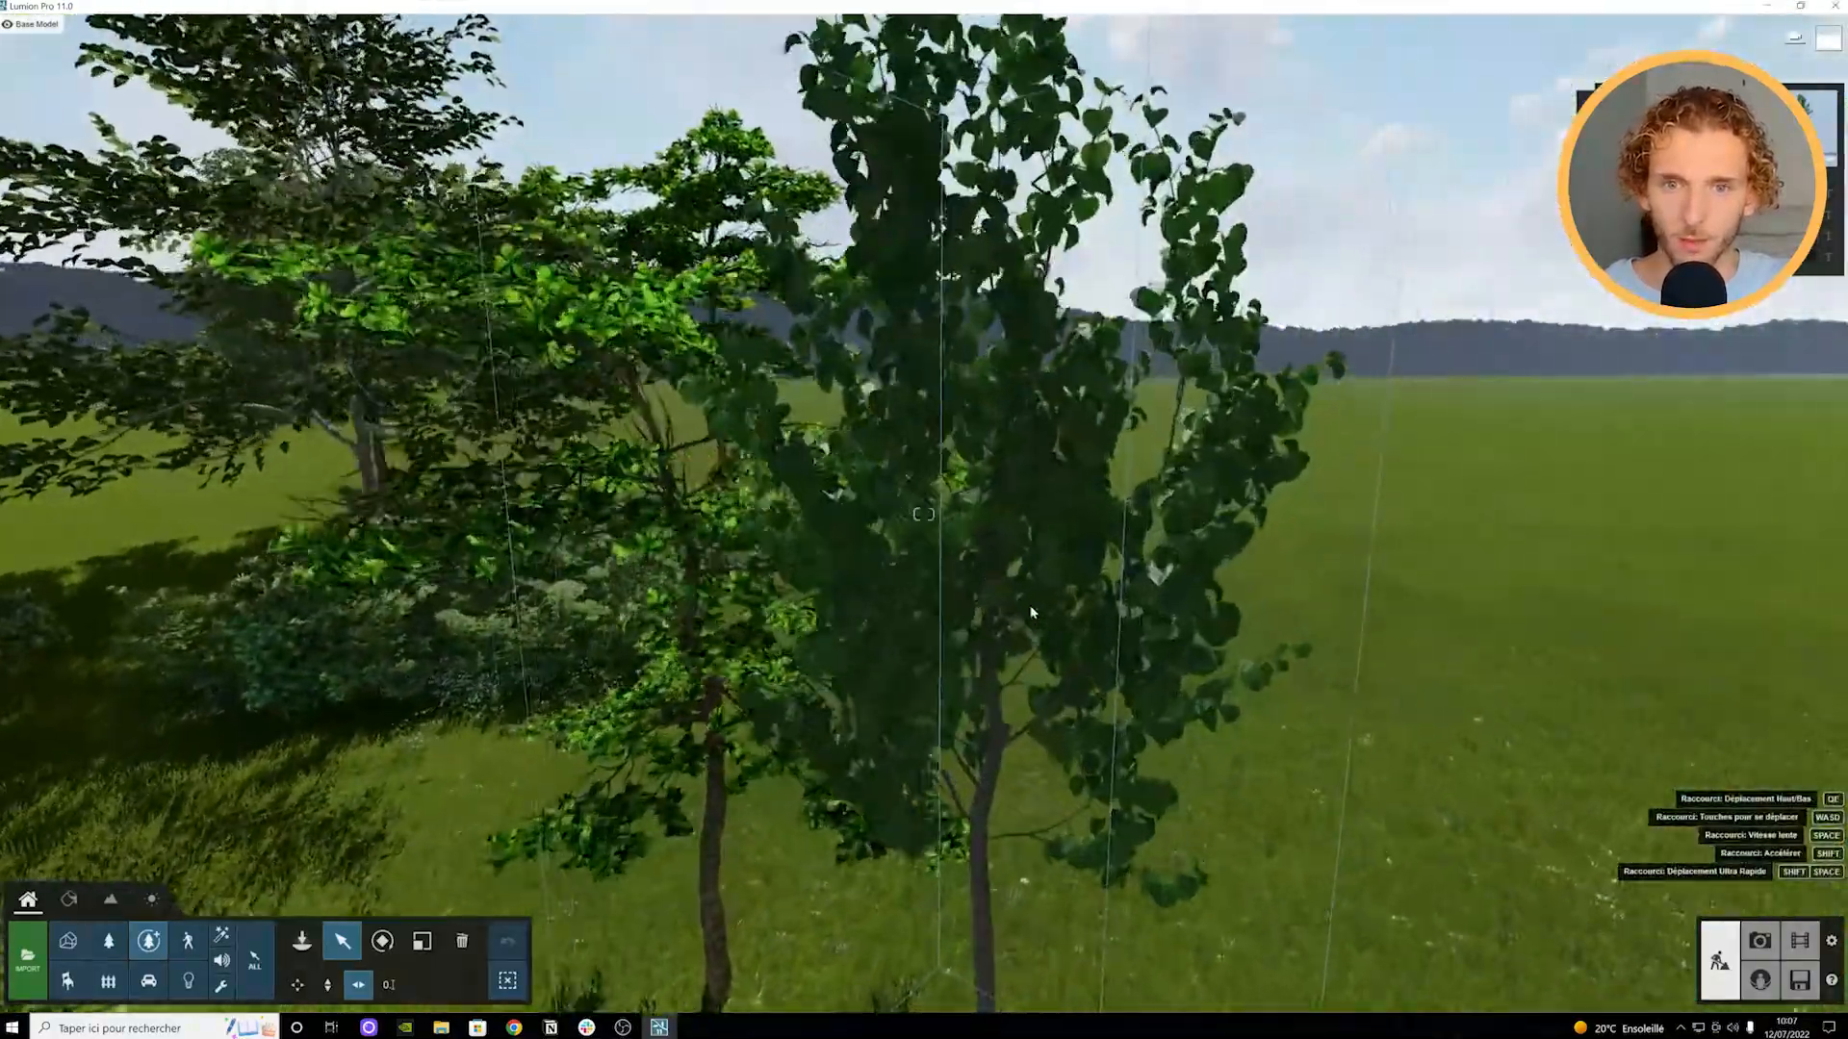
{"action": "key", "text": "s"}
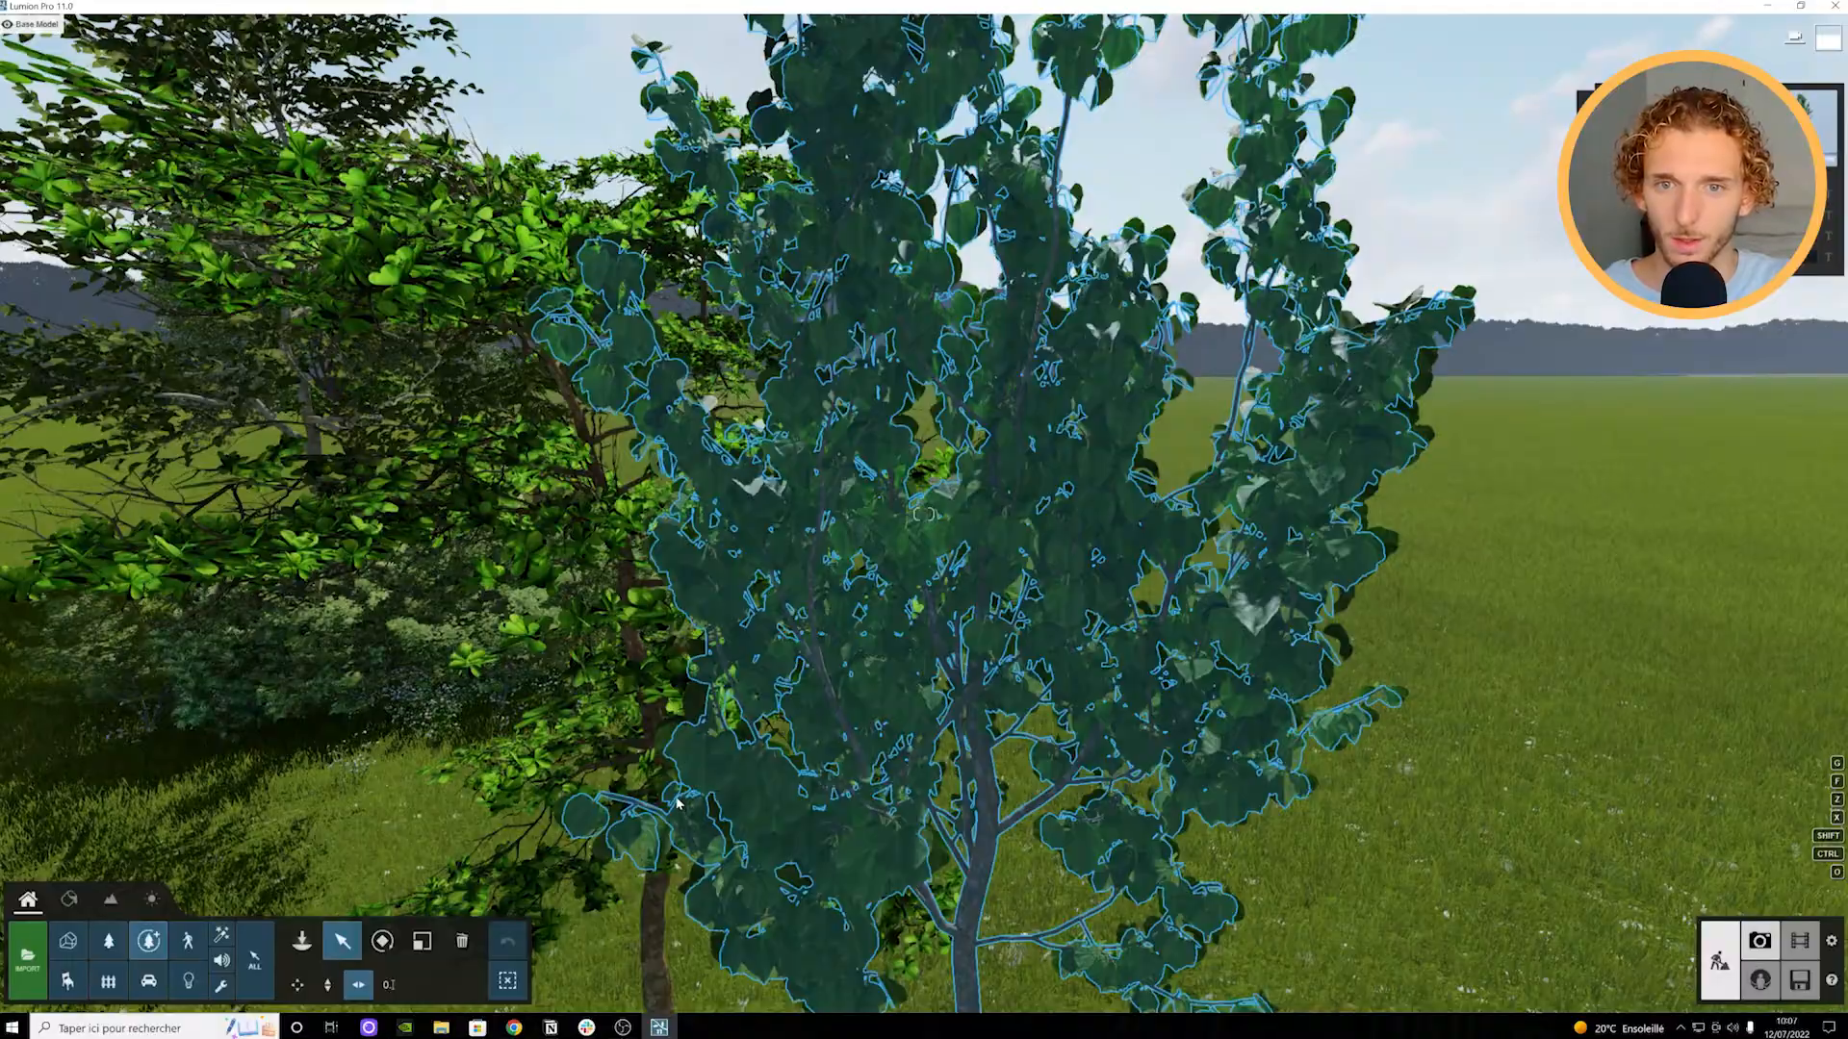
Step: Switch to Photo mode and frame the foliage of both trees side by side in the preview
{"action": "left_click", "coordinate": [1759, 941]}
{"action": "key", "text": "a"}
{"action": "key", "text": "w"}
{"action": "key", "text": "w"}
{"action": "key", "text": "d"}
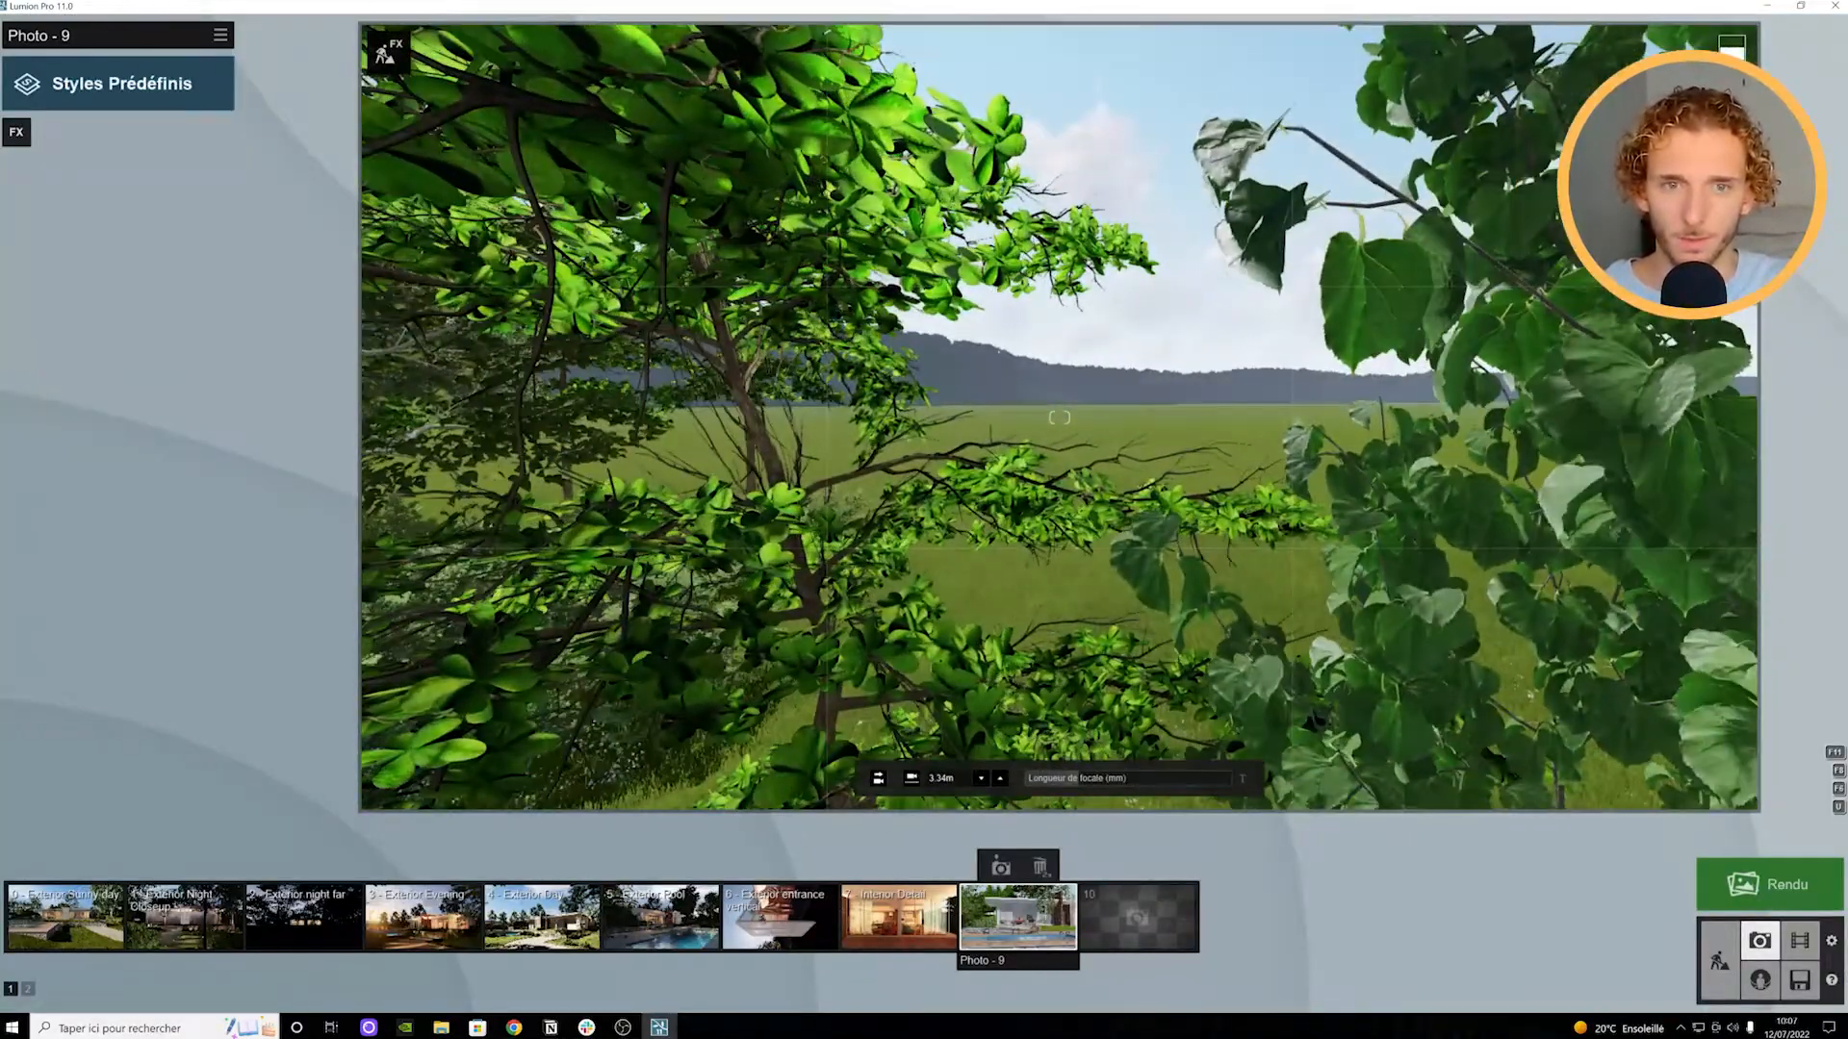
{"action": "right_click_drag", "start_coordinate": [1088, 539], "coordinate": [1107, 539]}
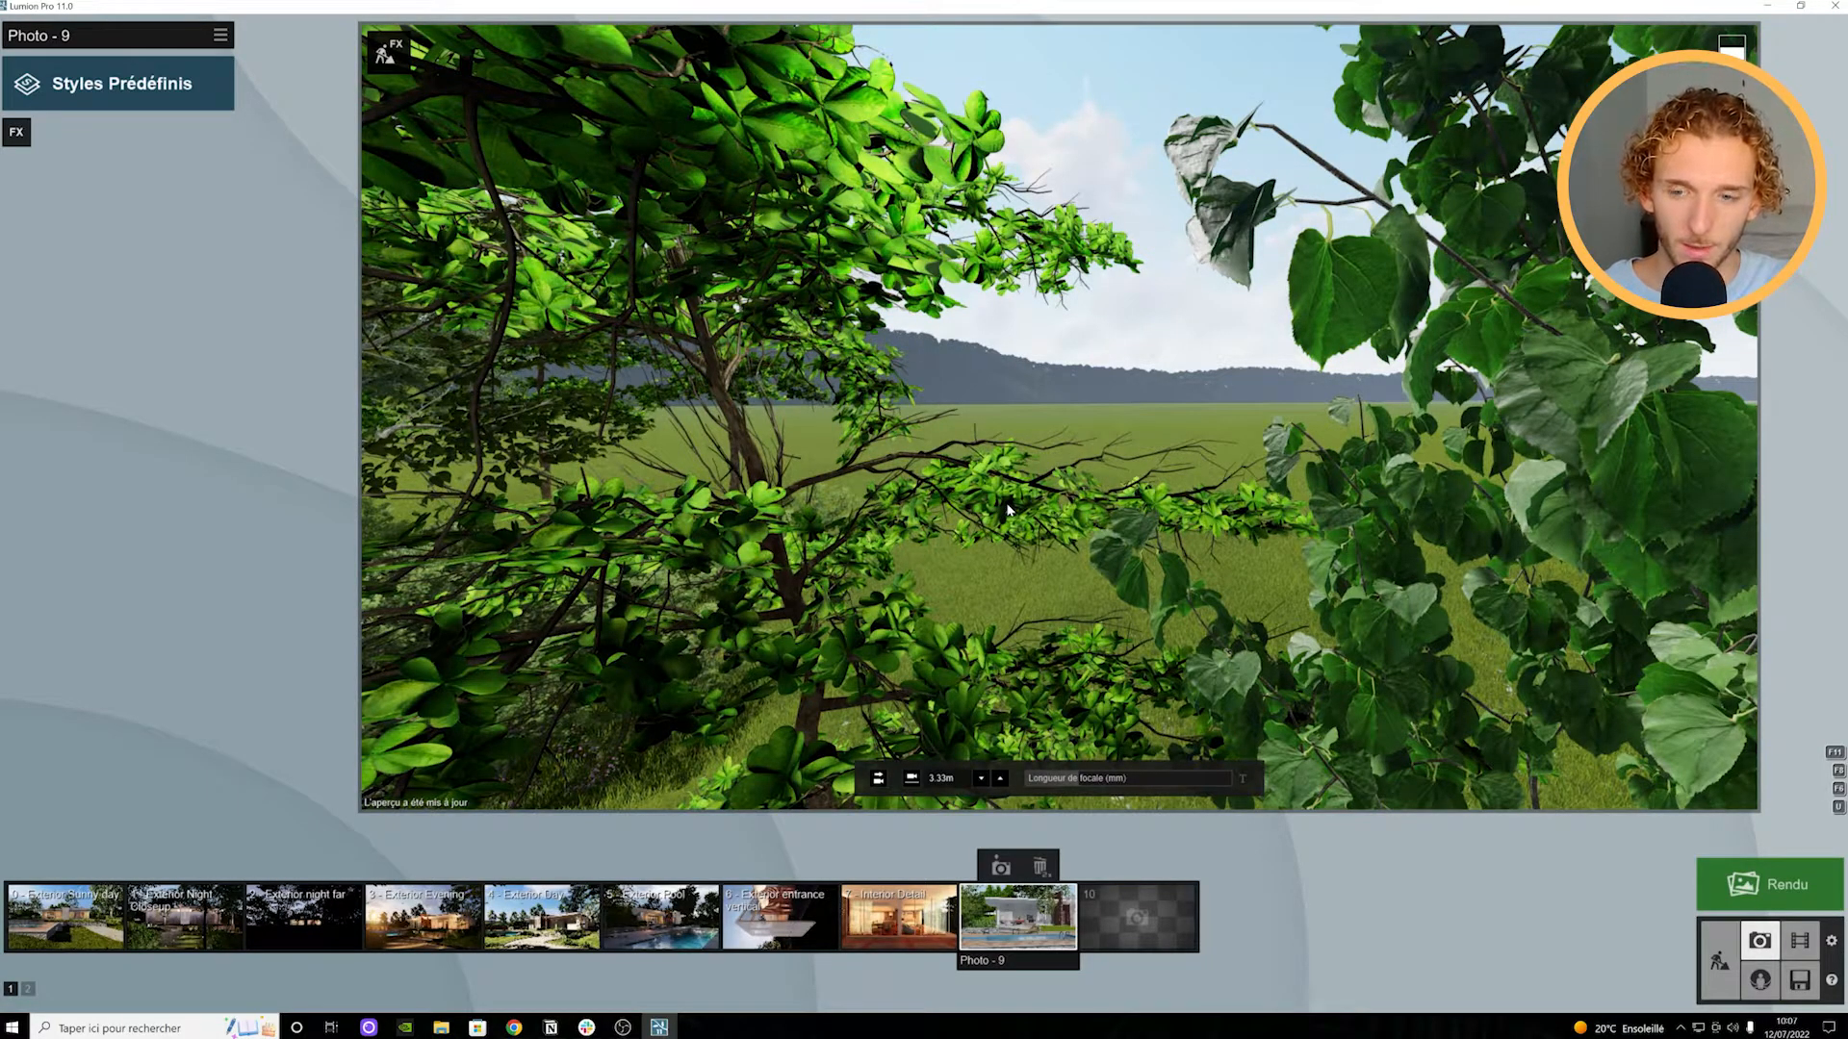
Step: Preview the two whole trees from farther back, refresh the Photo 9 view of the villa, and return to Build mode
{"action": "key", "text": "s"}
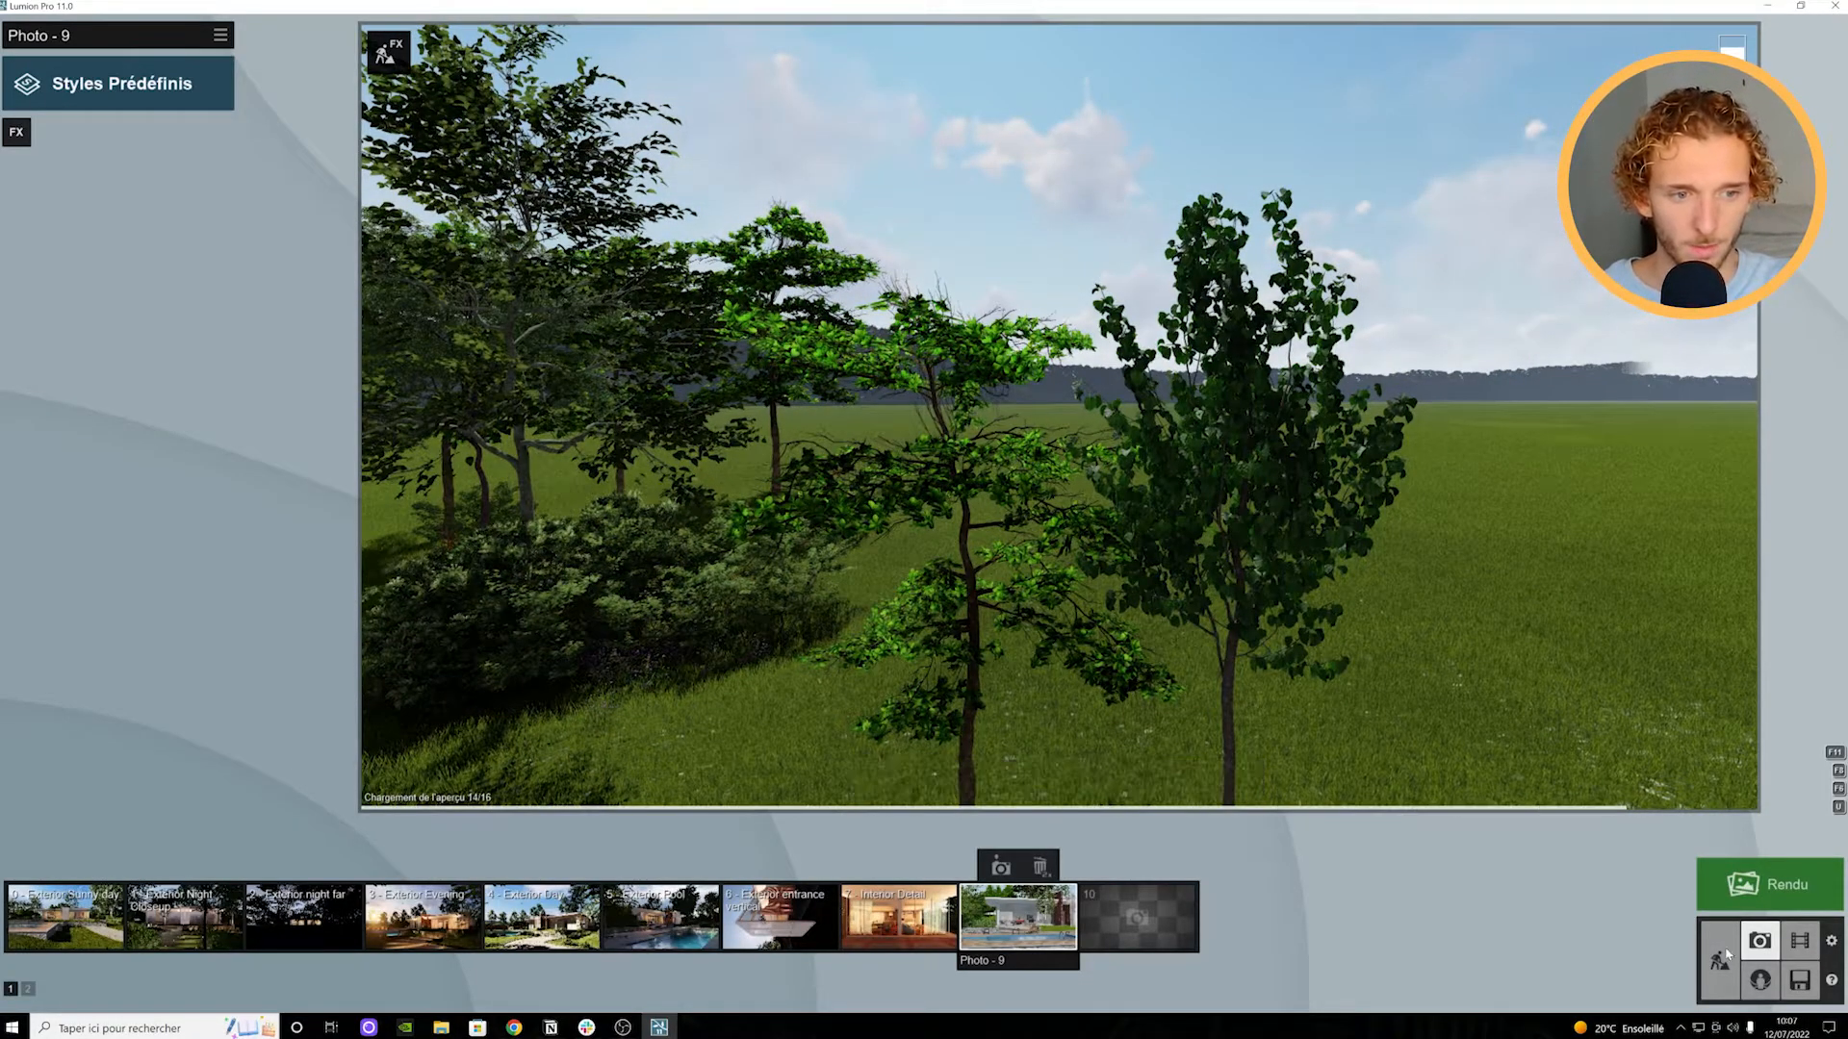
{"action": "key", "text": "w"}
{"action": "right_click_drag", "start_coordinate": [1232, 470], "coordinate": [1181, 437]}
{"action": "key", "text": "s"}
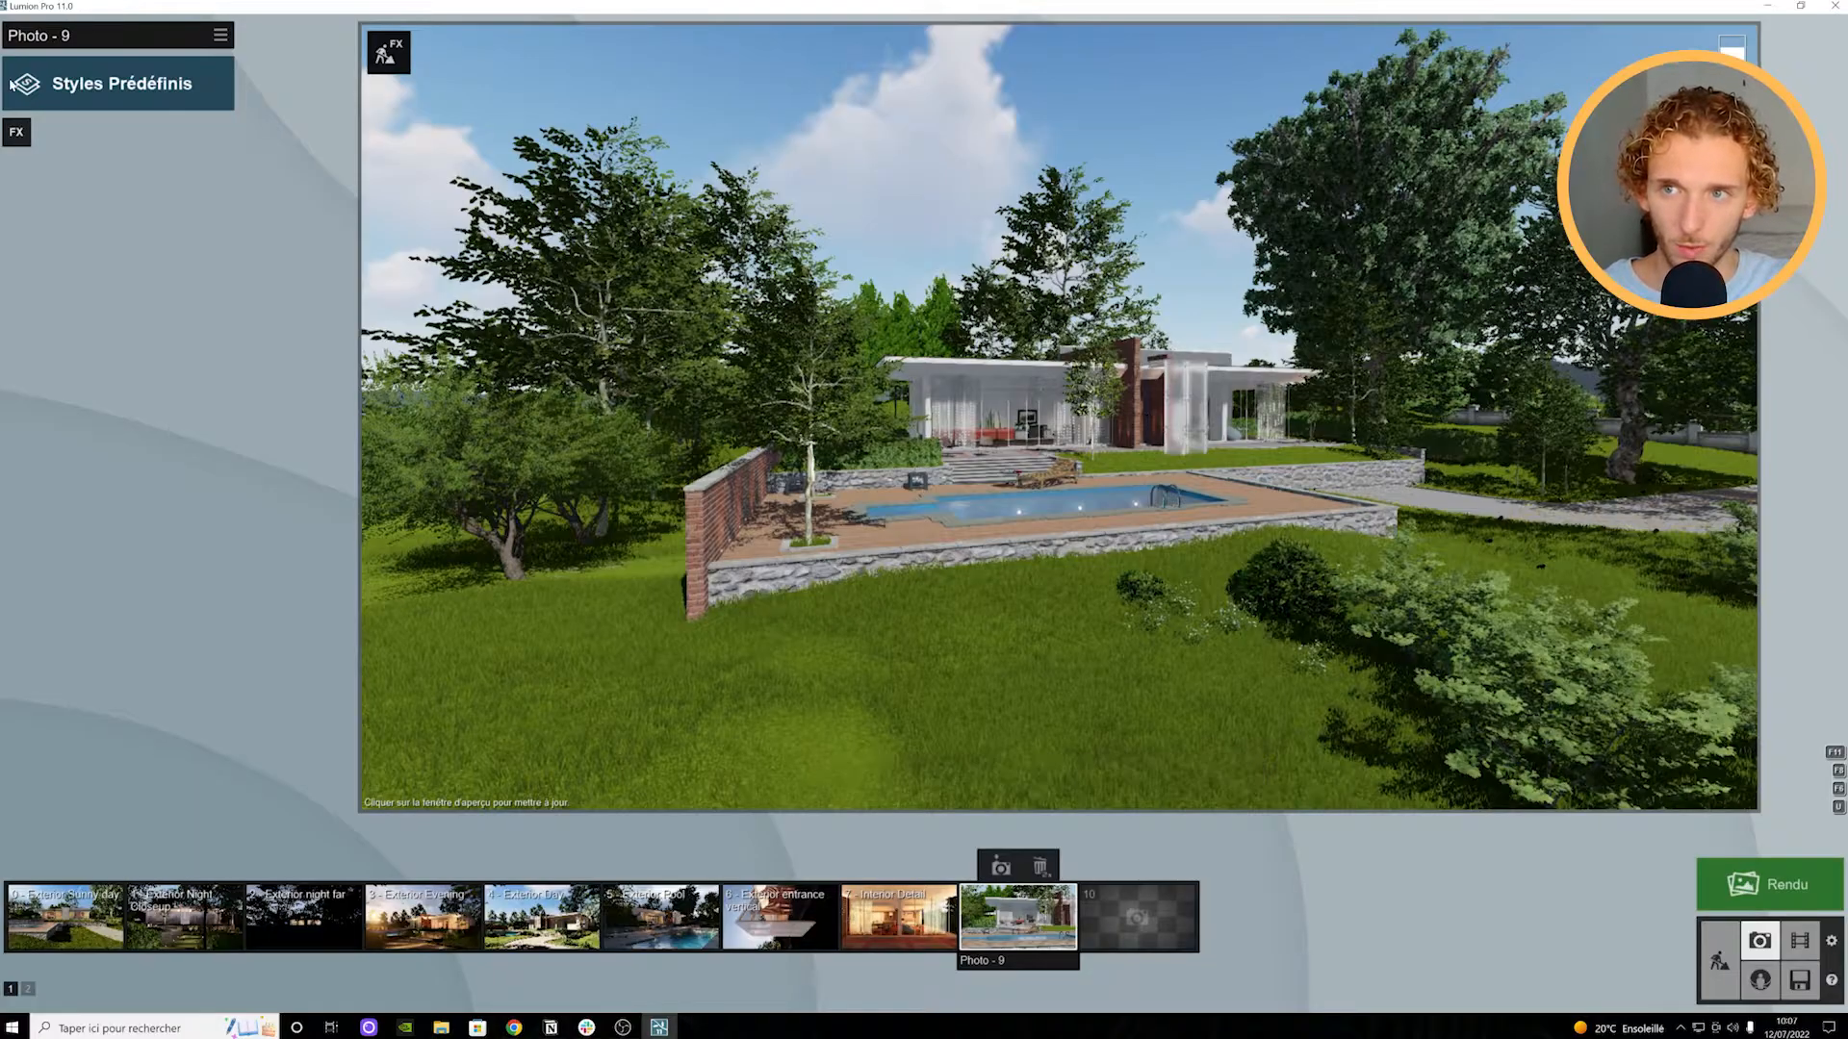
{"action": "left_click", "coordinate": [1005, 394]}
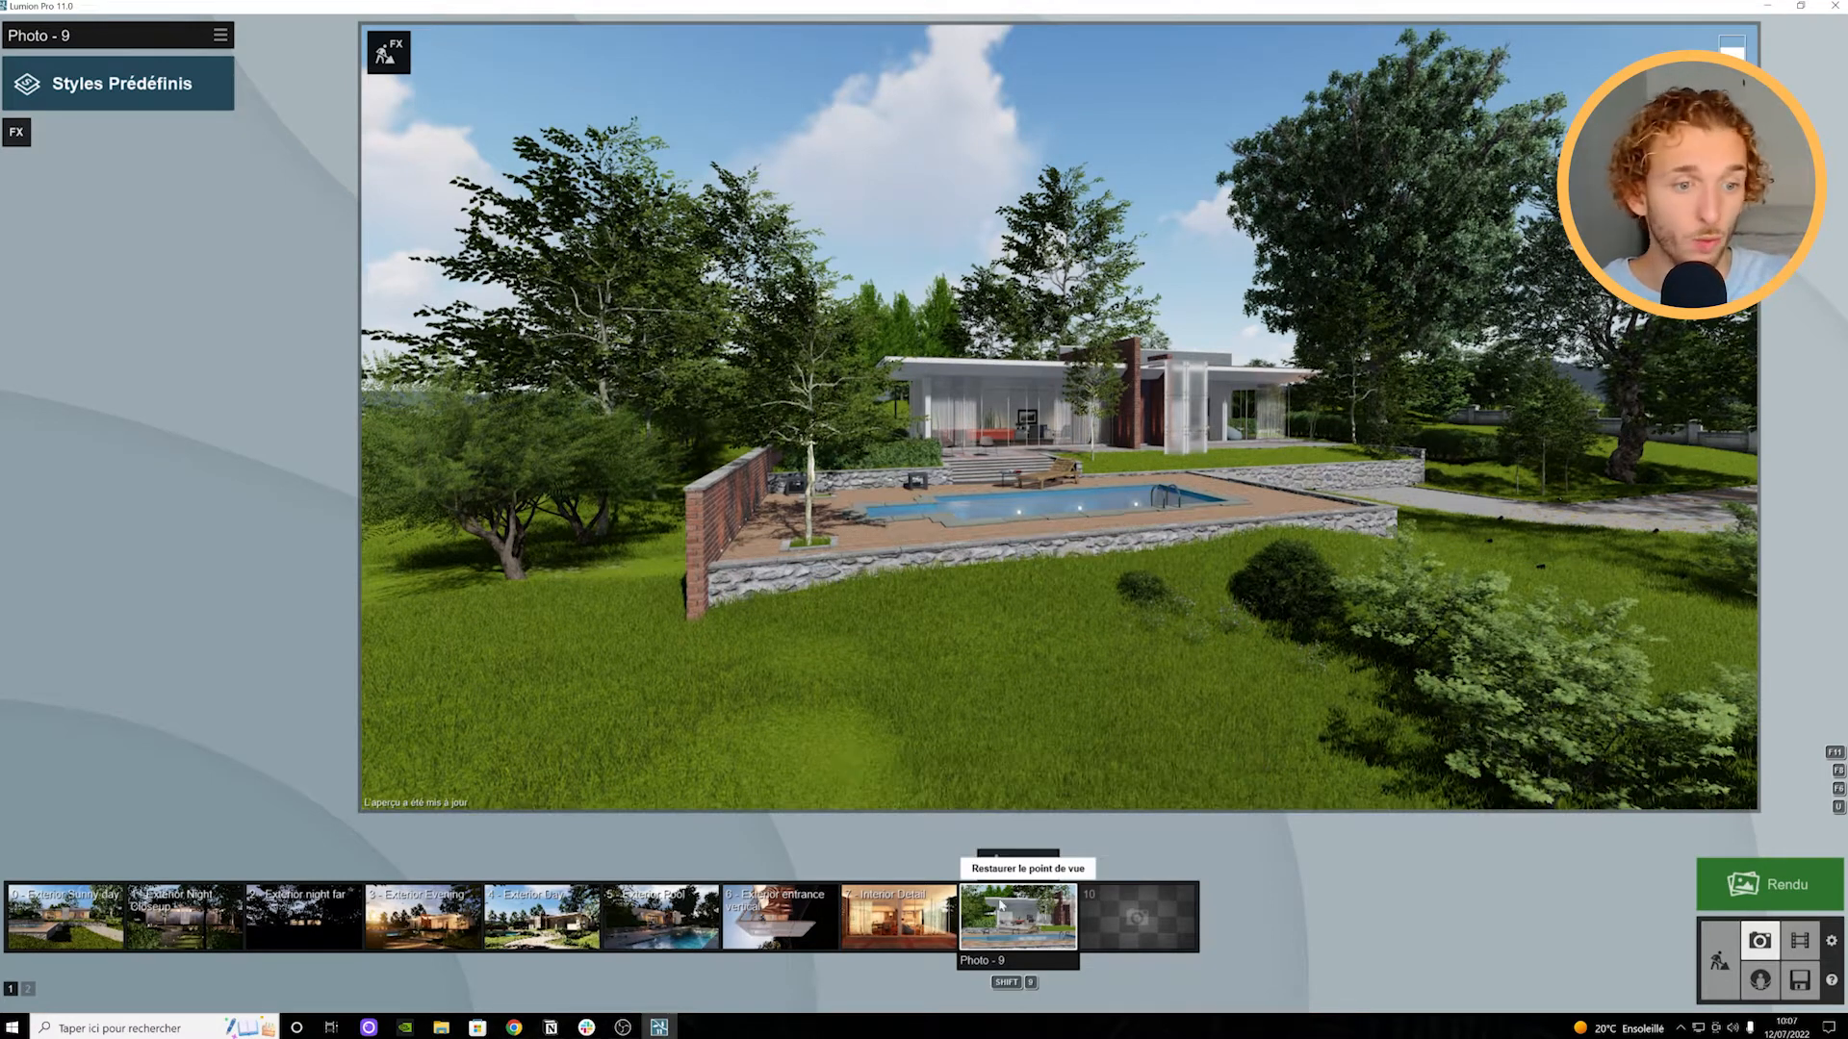
{"action": "left_click", "coordinate": [1713, 970]}
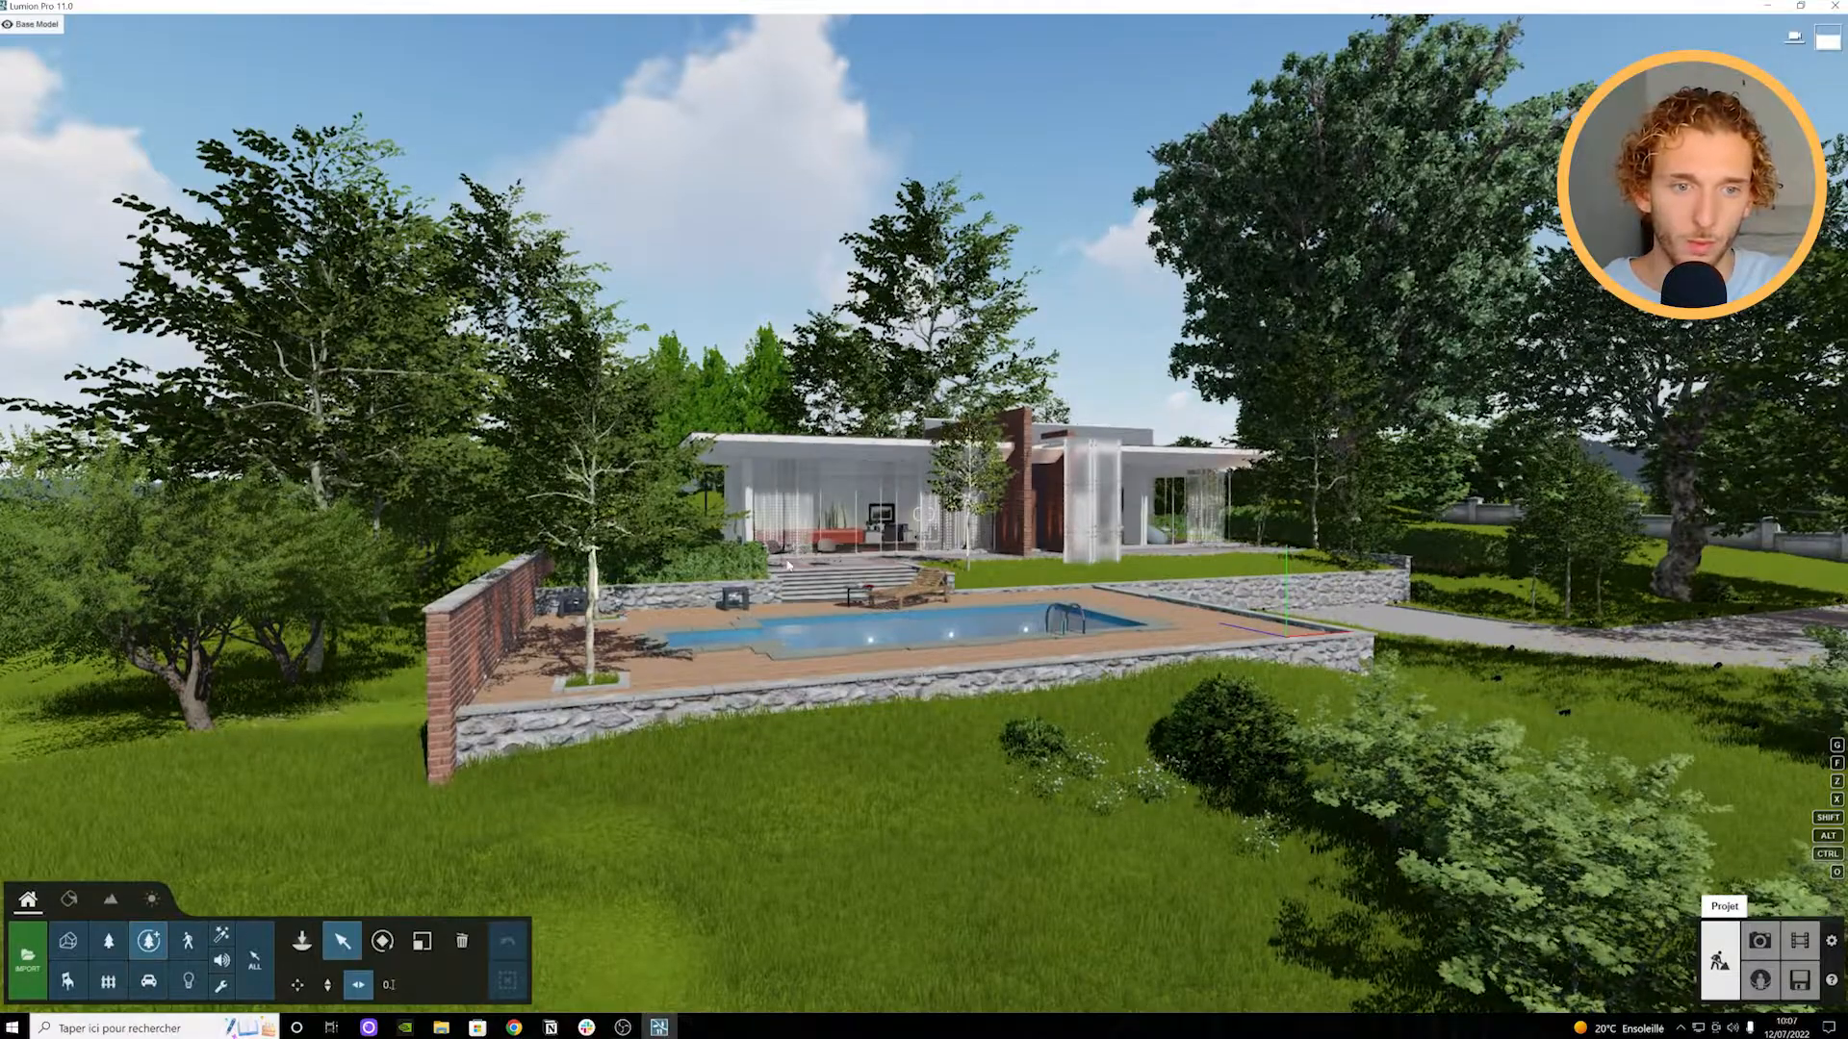
Step: Compare the standard and HD+ trees again in the build view, up close and from a distance
{"action": "key", "text": "w"}
{"action": "right_click_drag", "start_coordinate": [800, 544], "coordinate": [1031, 584]}
{"action": "key", "text": "w"}
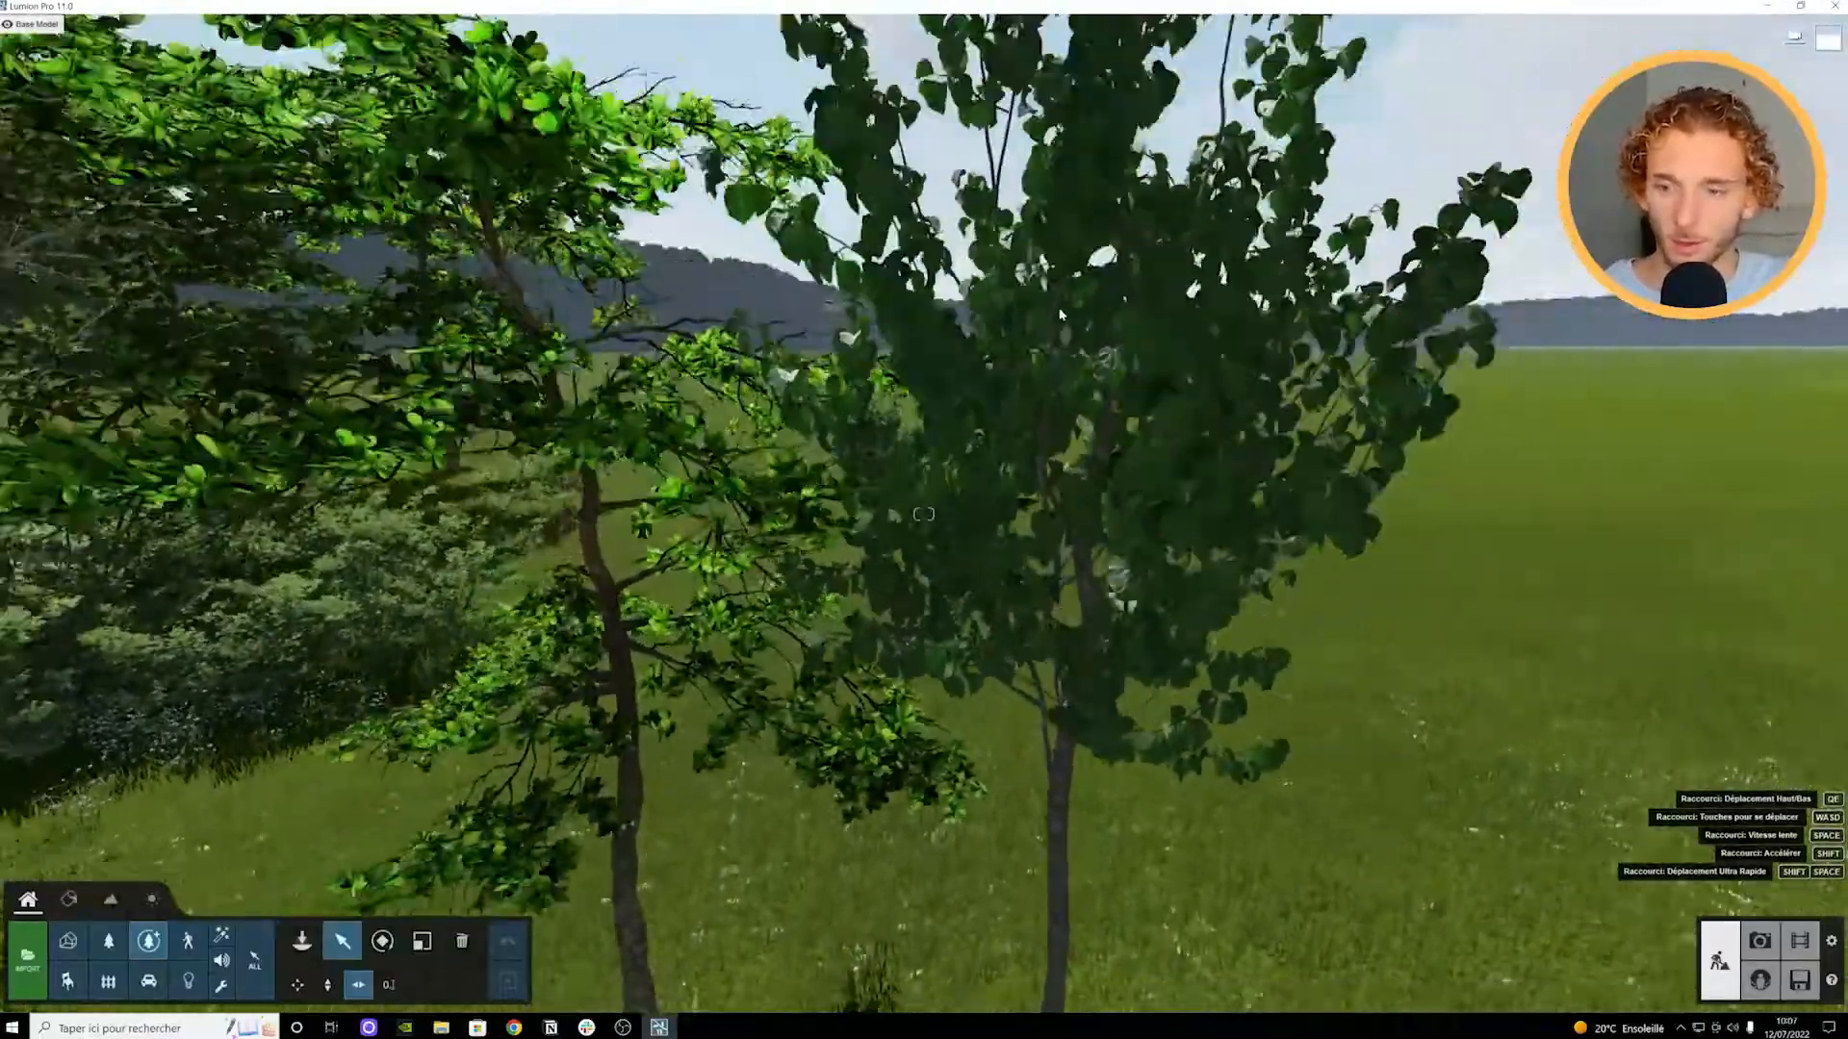
{"action": "key", "text": "s"}
{"action": "mouse_move", "coordinate": [760, 470]}
{"action": "right_mouse_down"}
{"action": "mouse_move", "coordinate": [819, 486]}
{"action": "mouse_move", "coordinate": [759, 470]}
{"action": "right_mouse_up"}
{"action": "key", "text": "w"}
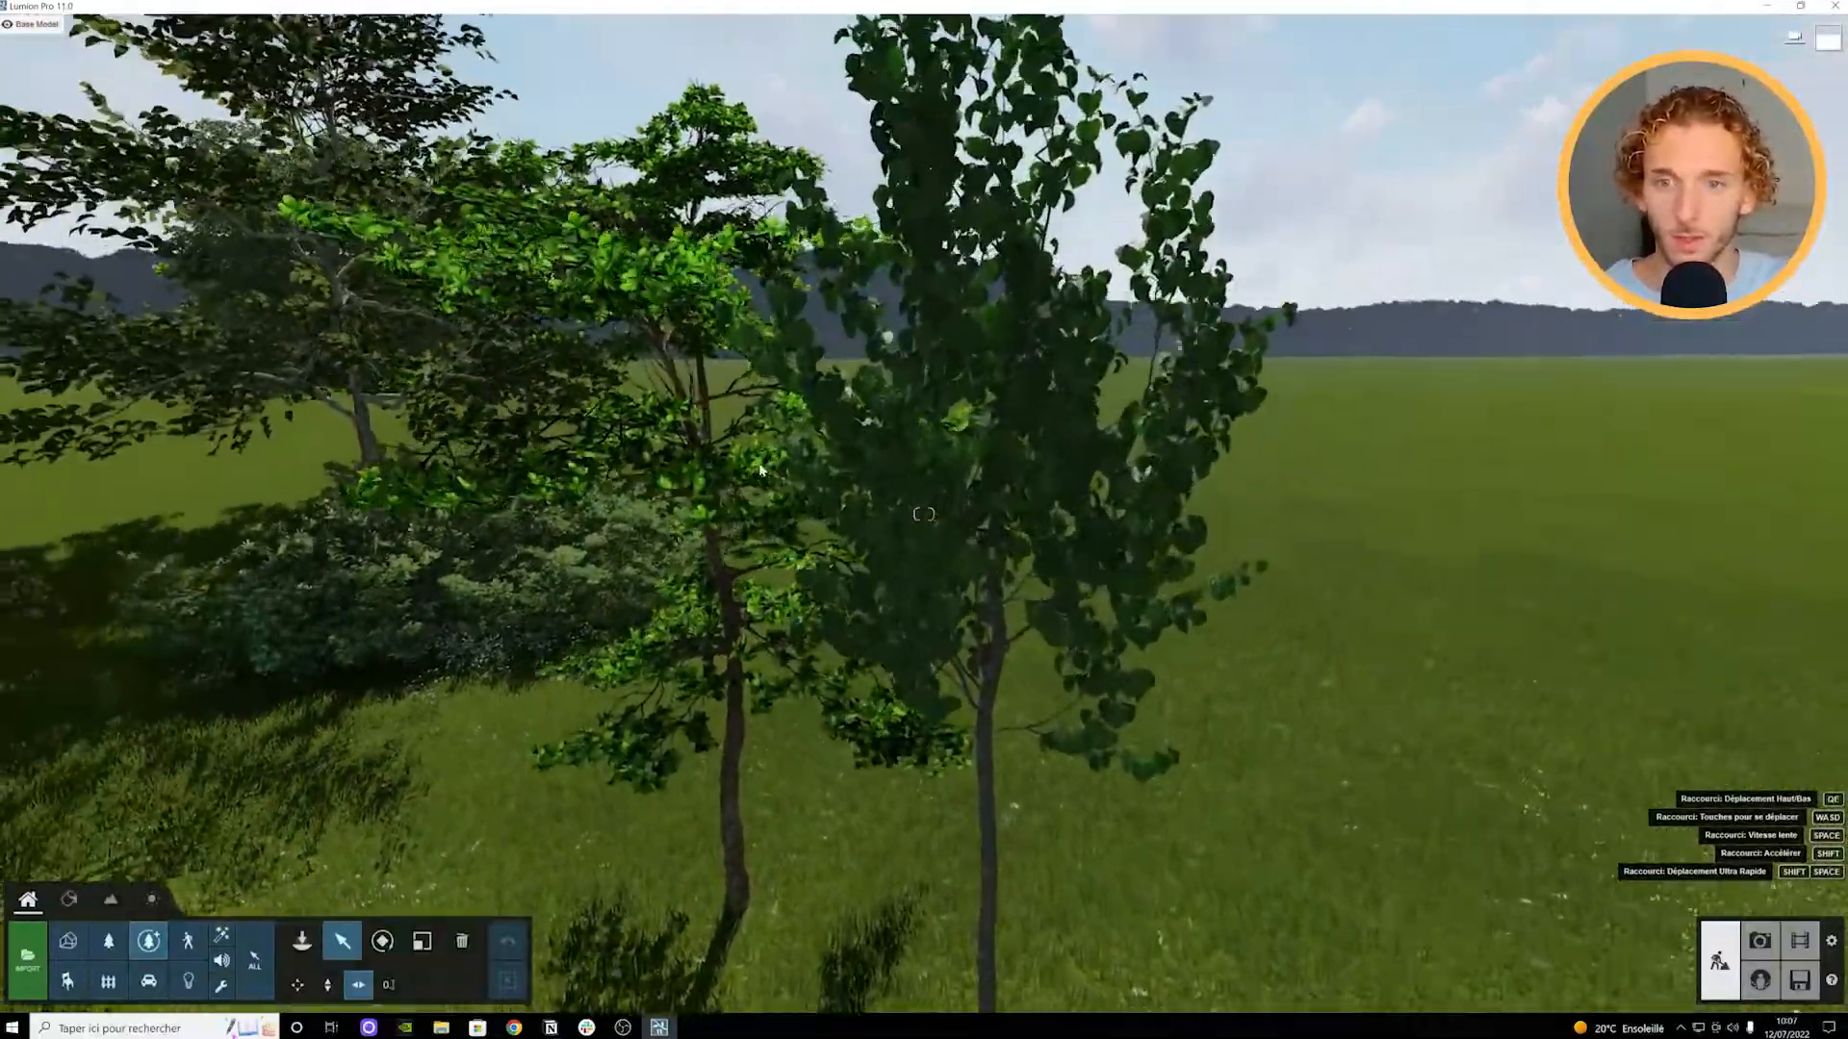
{"action": "key", "text": "s"}
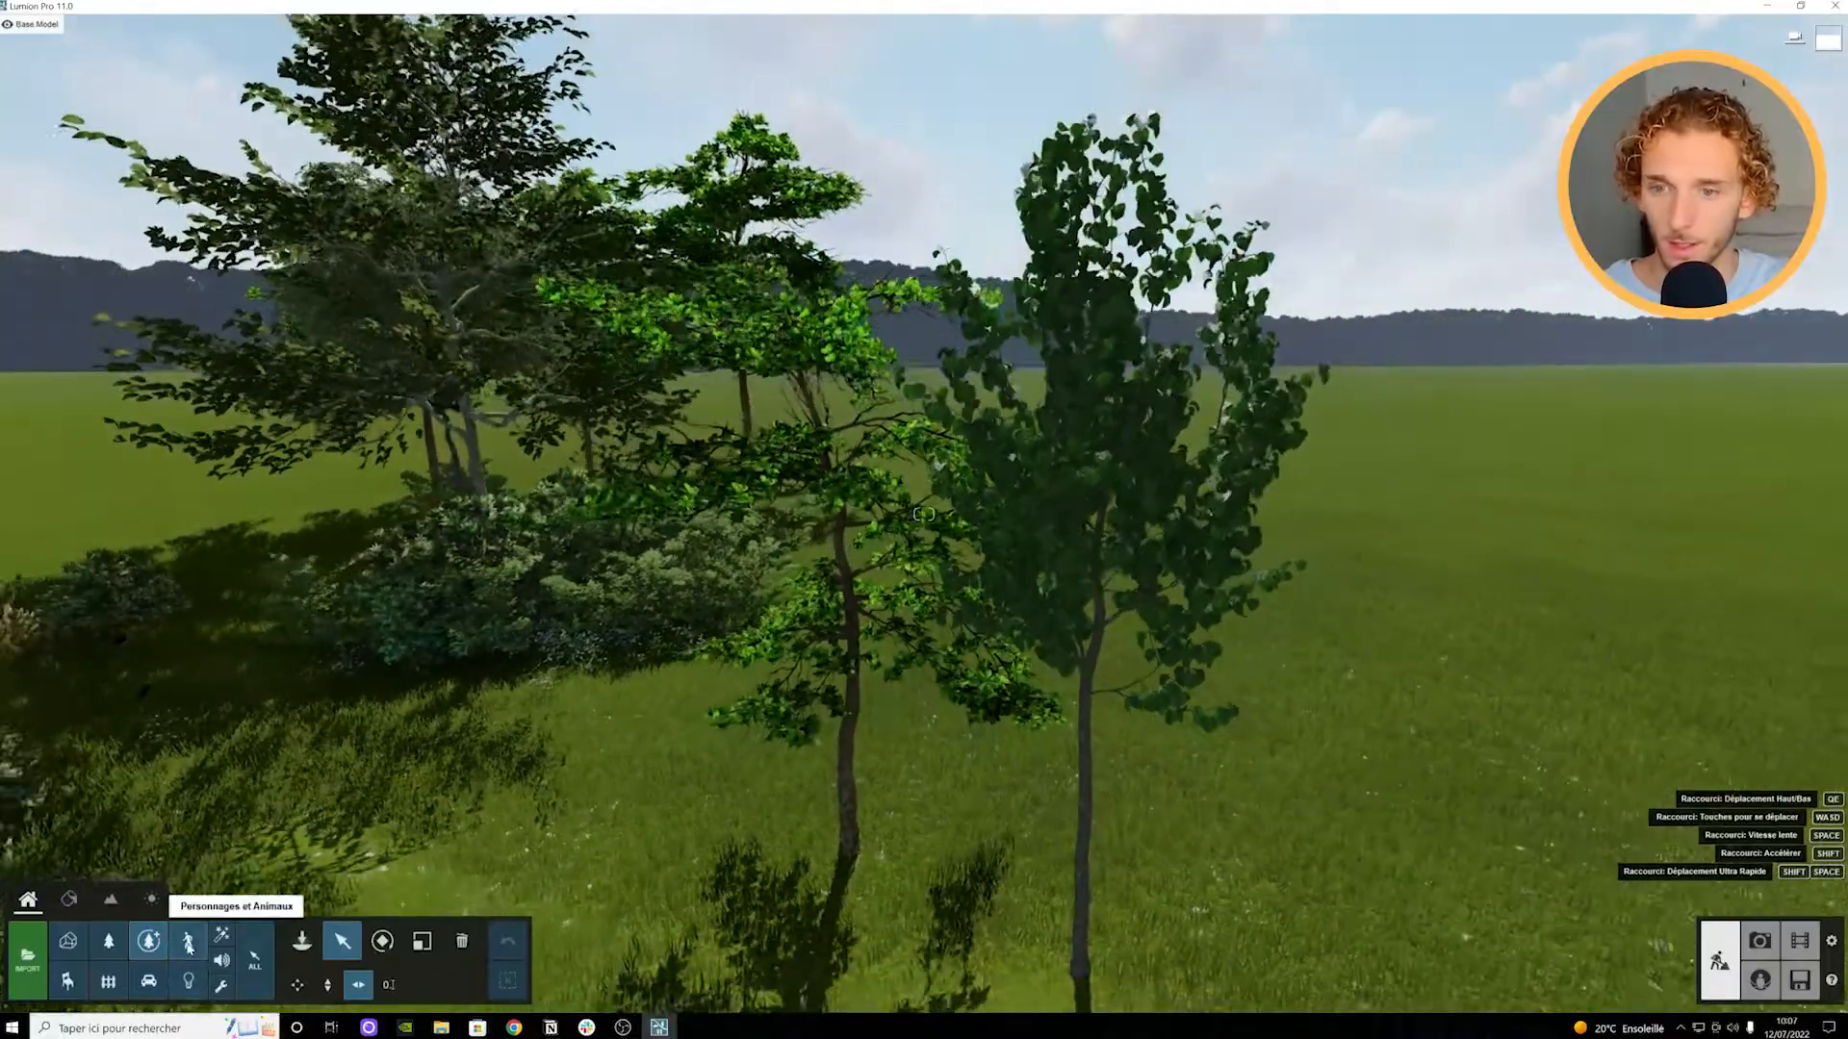
Step: Place the man in the two-tone hoodie from the people and animals library on the pool deck and view him close up
{"action": "right_click_drag", "start_coordinate": [970, 691], "coordinate": [625, 696]}
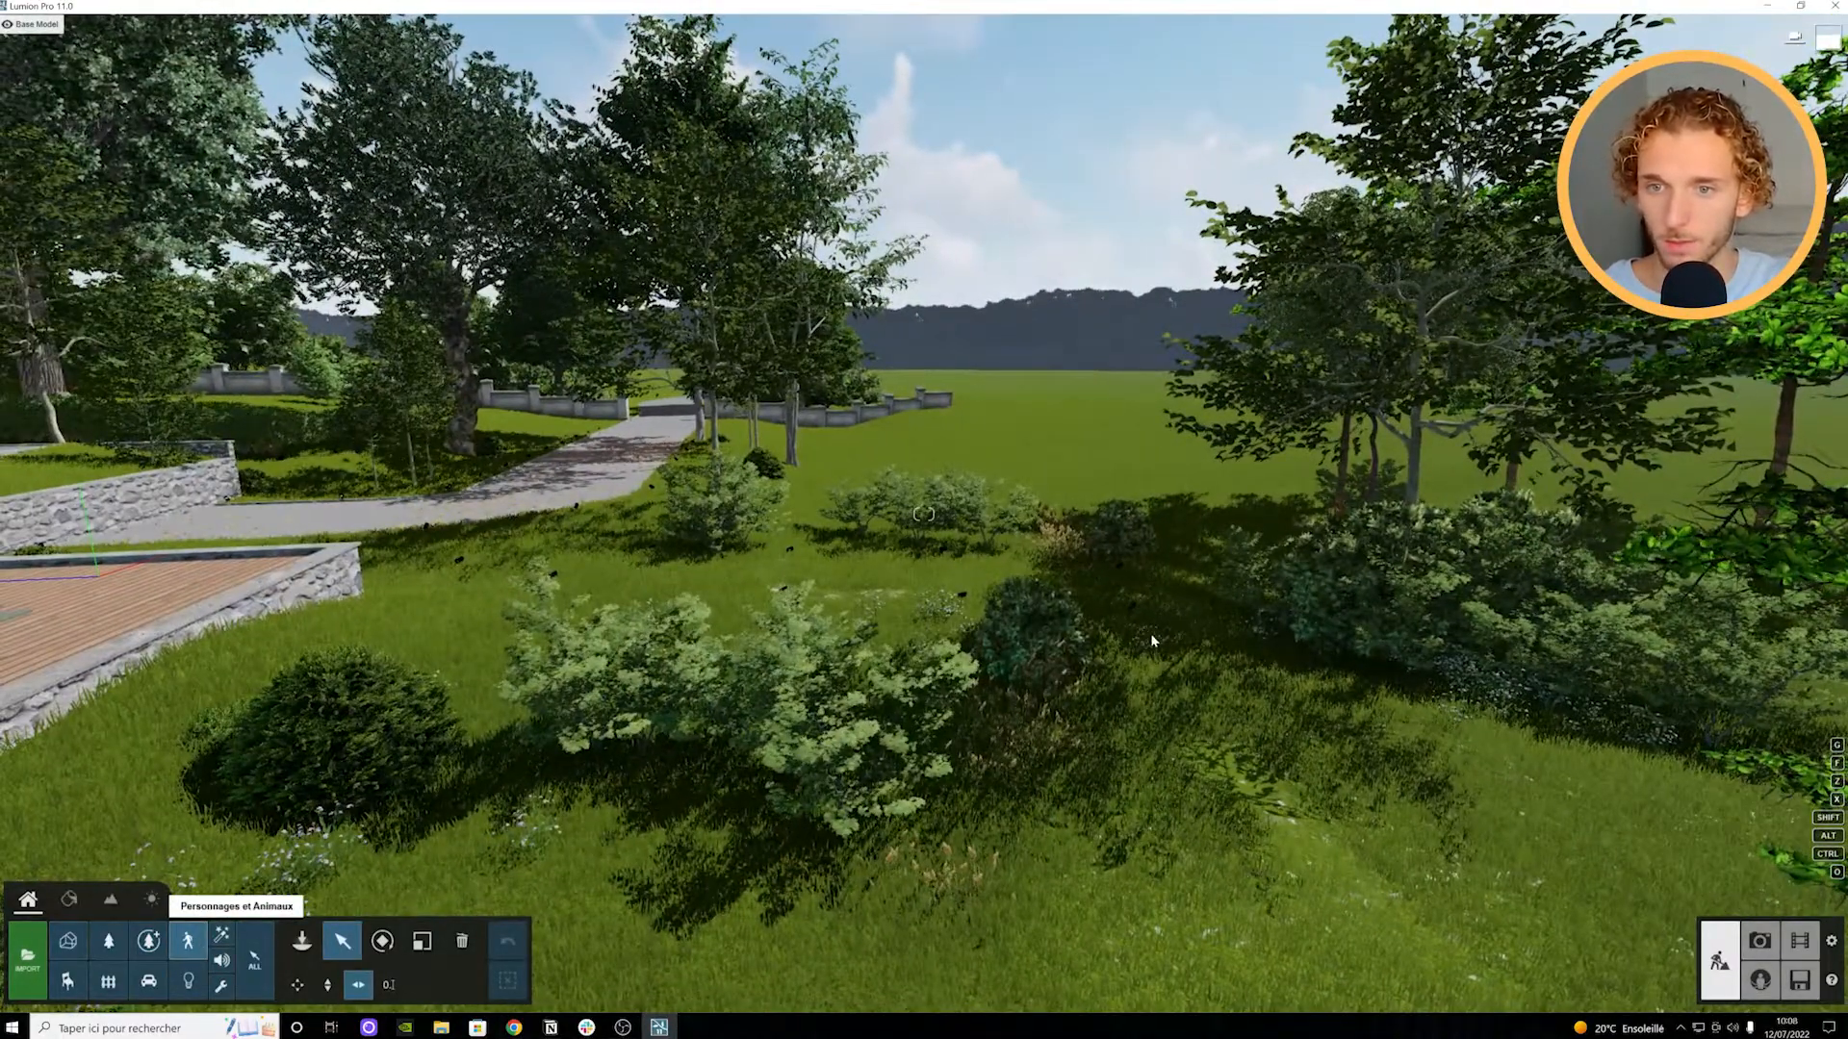
{"action": "right_click_drag", "start_coordinate": [926, 658], "coordinate": [481, 635]}
{"action": "key", "text": "w"}
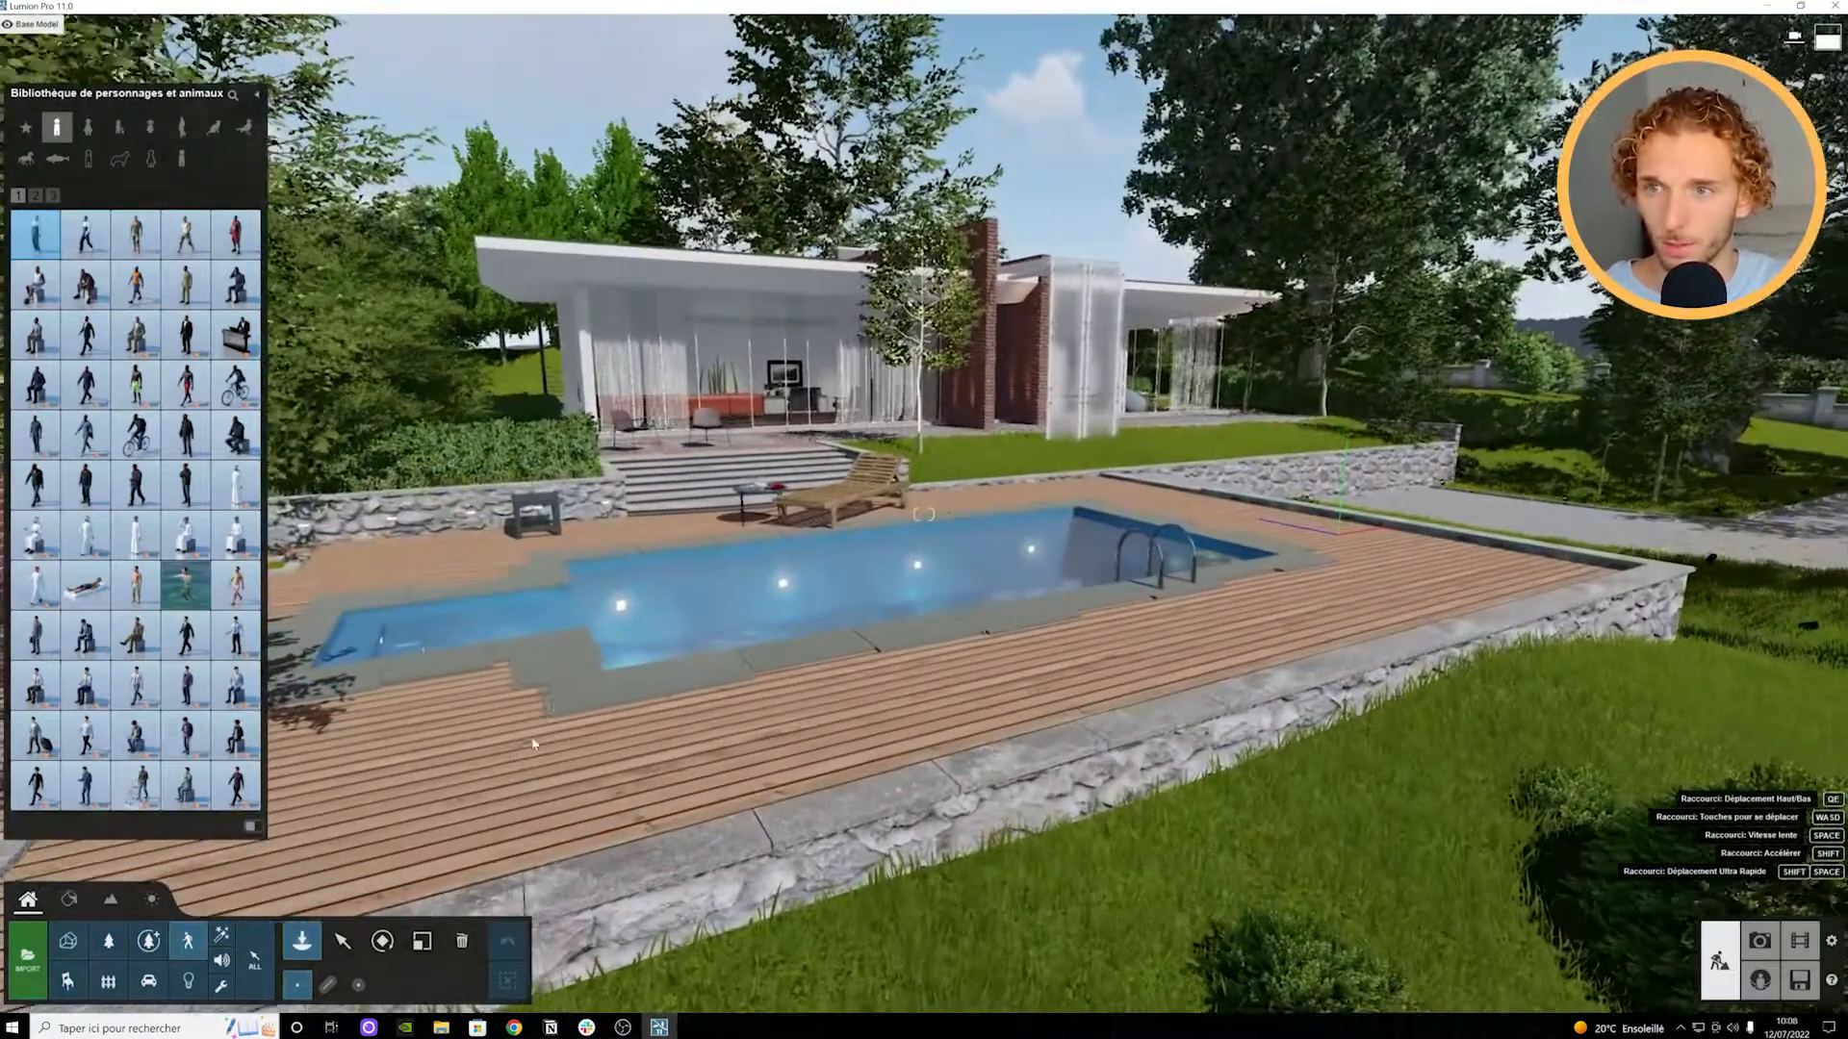
{"action": "right_click_drag", "start_coordinate": [737, 747], "coordinate": [598, 751]}
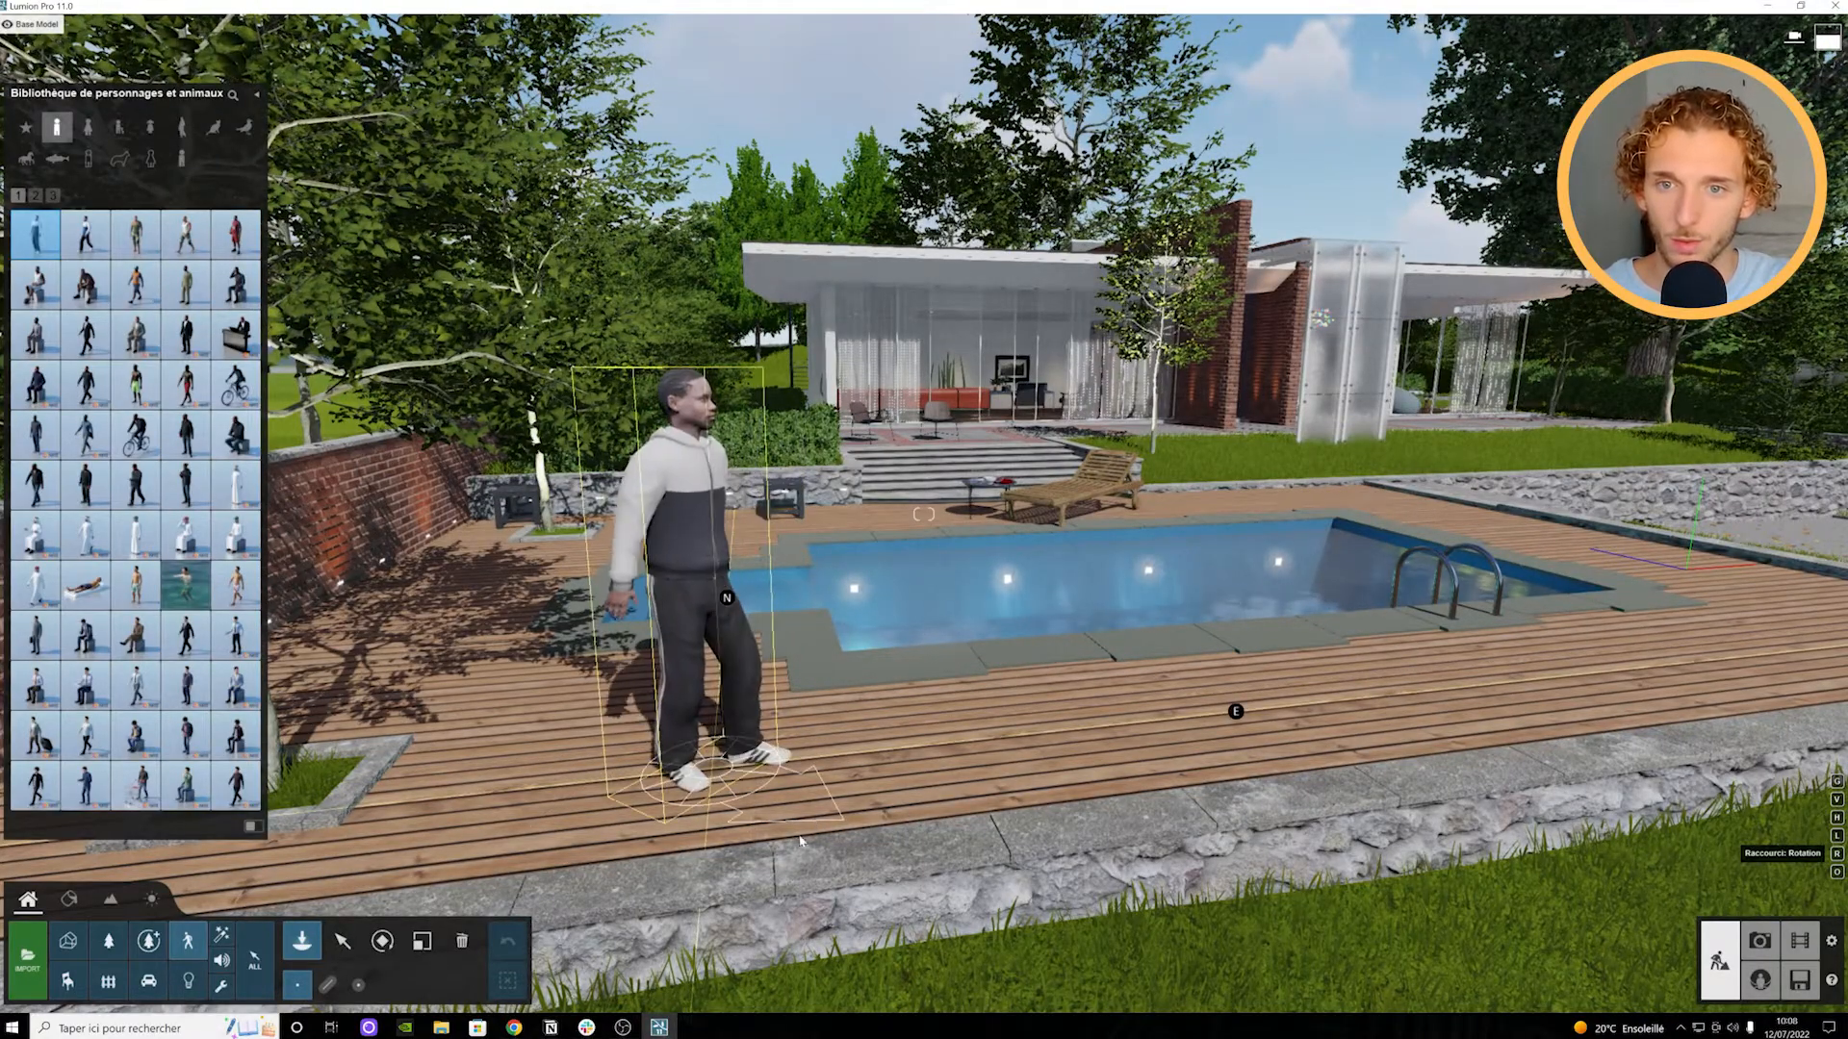
{"action": "left_click", "coordinate": [709, 769]}
{"action": "key", "text": "w"}
{"action": "right_click_drag", "start_coordinate": [709, 769], "coordinate": [763, 813]}
{"action": "key", "text": "w"}
{"action": "key", "text": "s"}
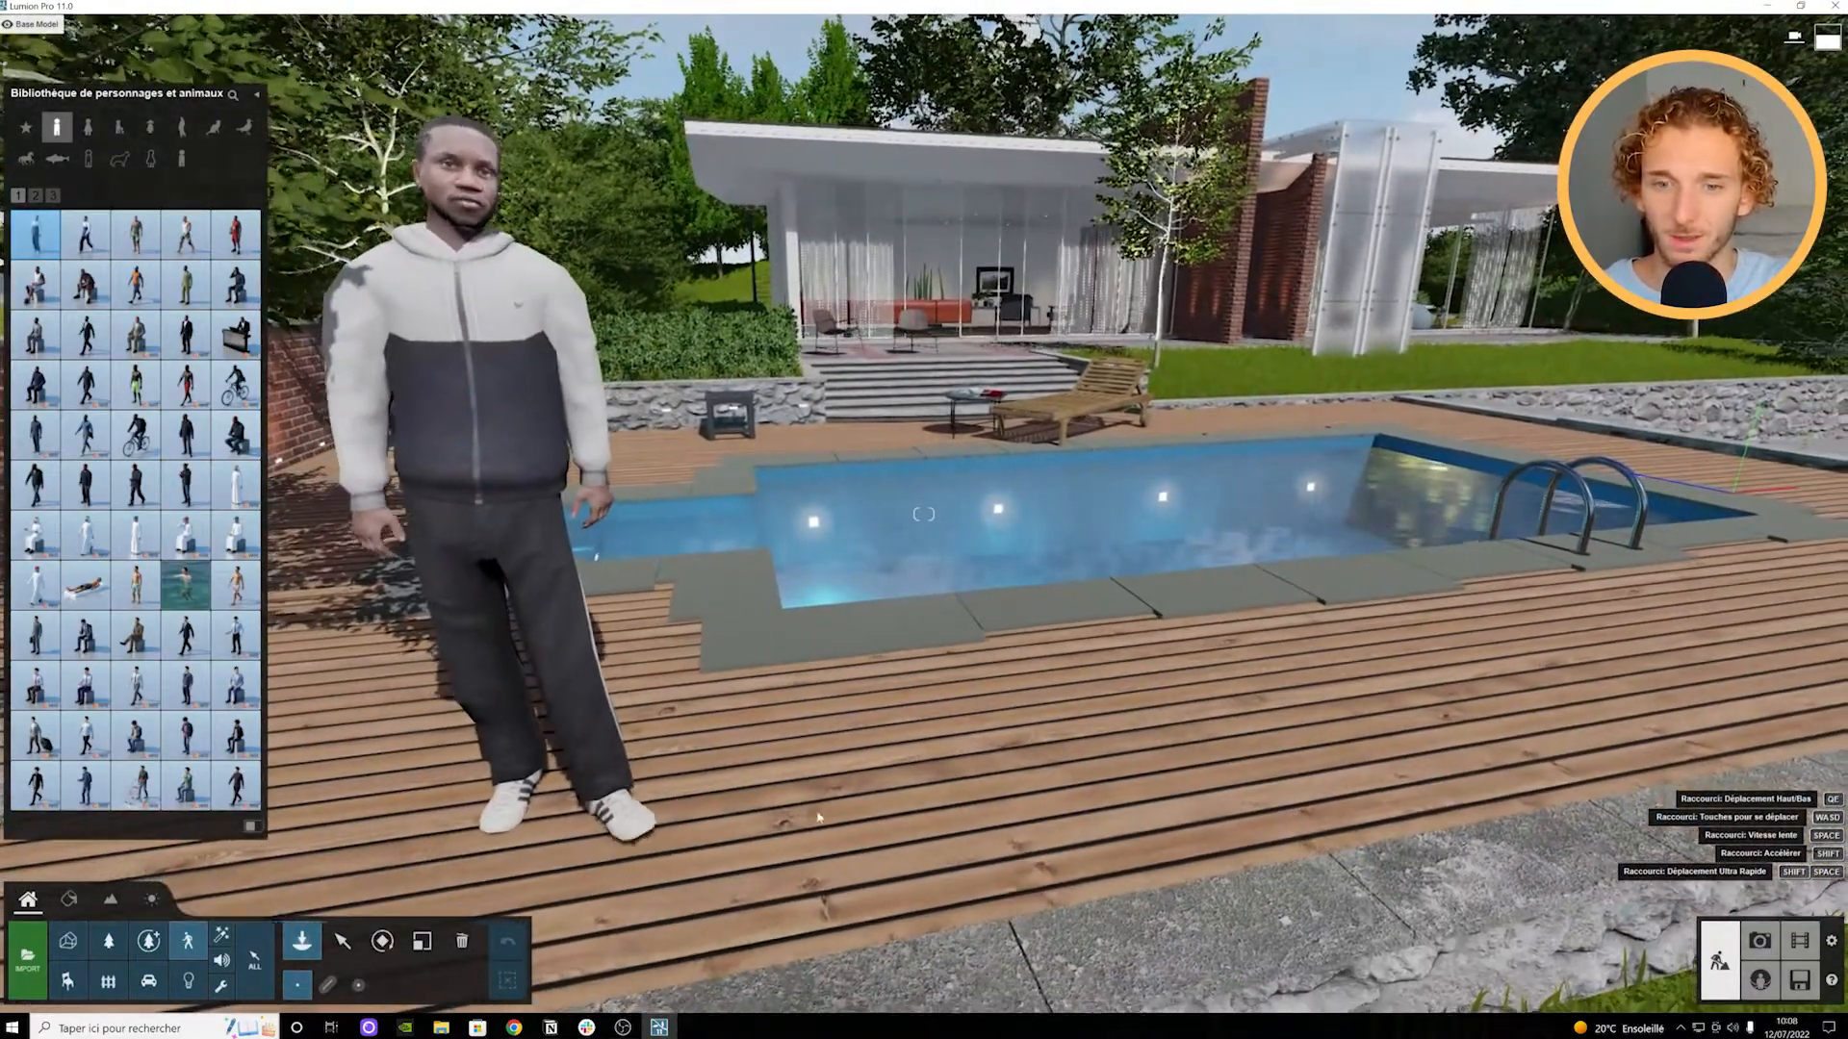
Step: Try rotating the barefoot man in floral shorts on the pool deck, and browse other character categories
{"action": "key", "text": "r"}
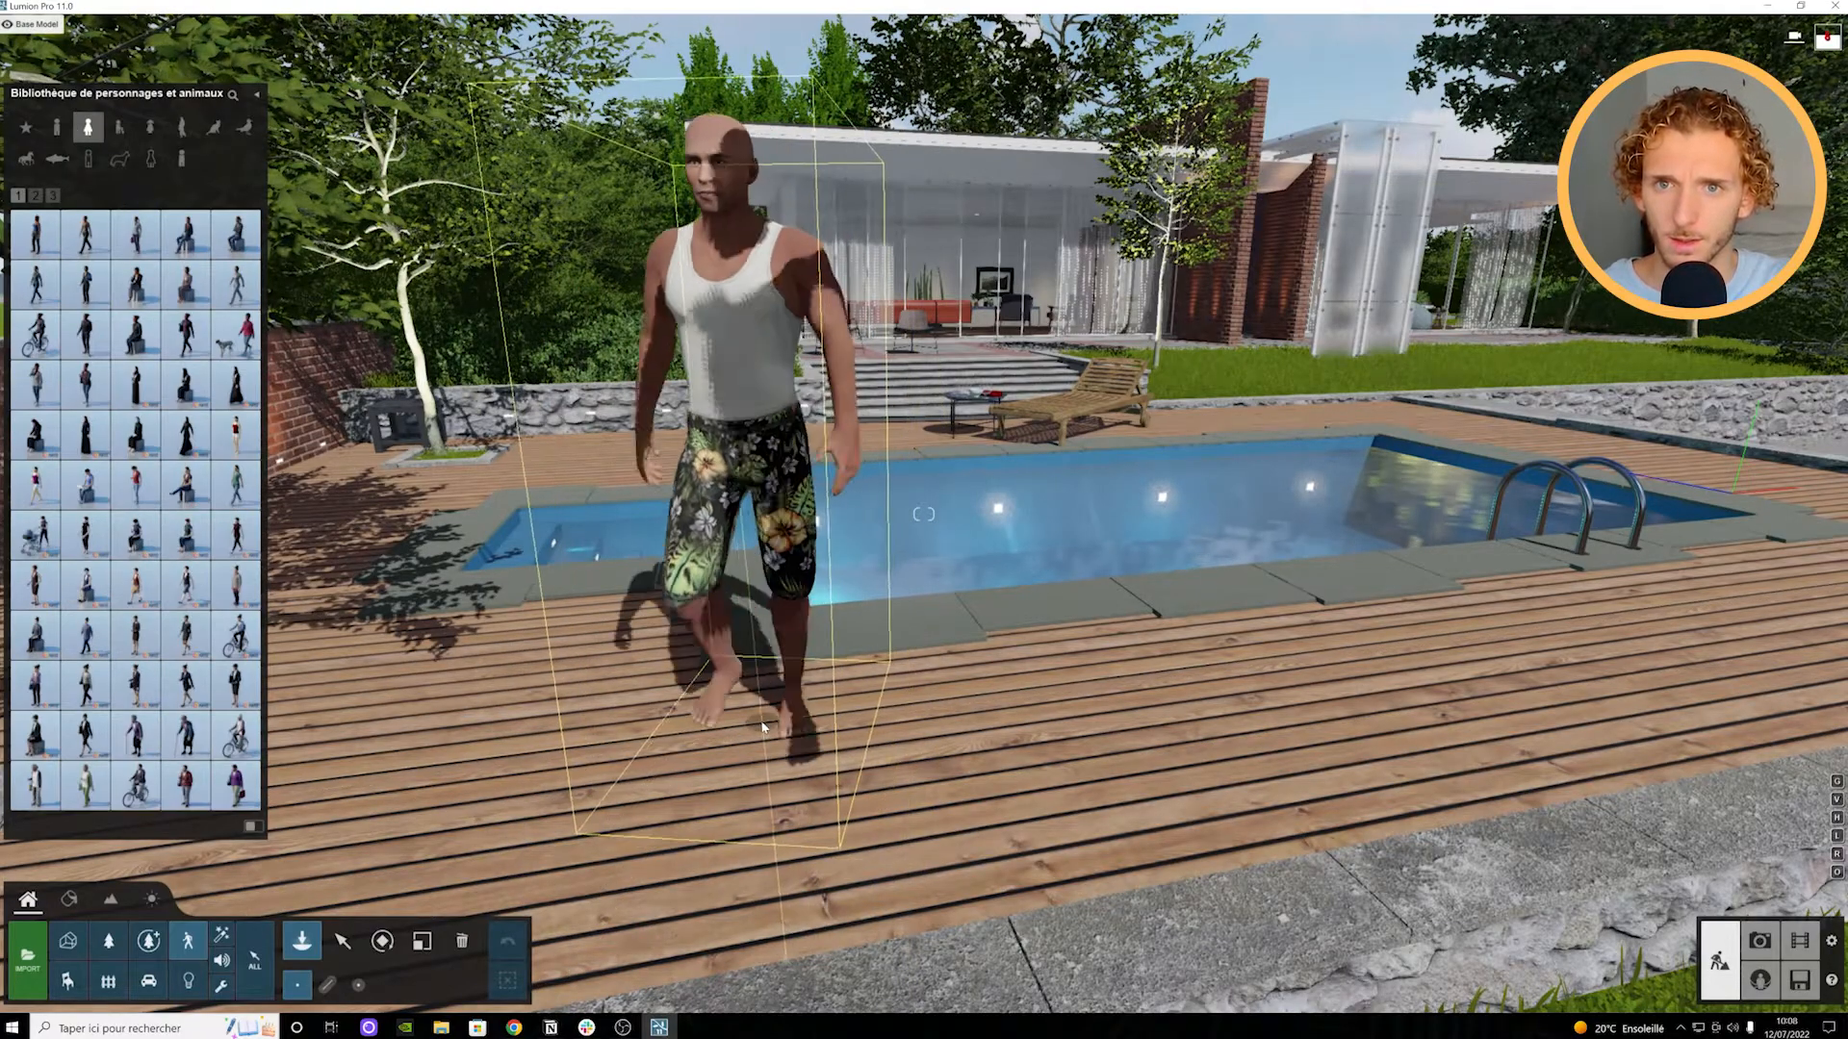
{"action": "key", "text": "r"}
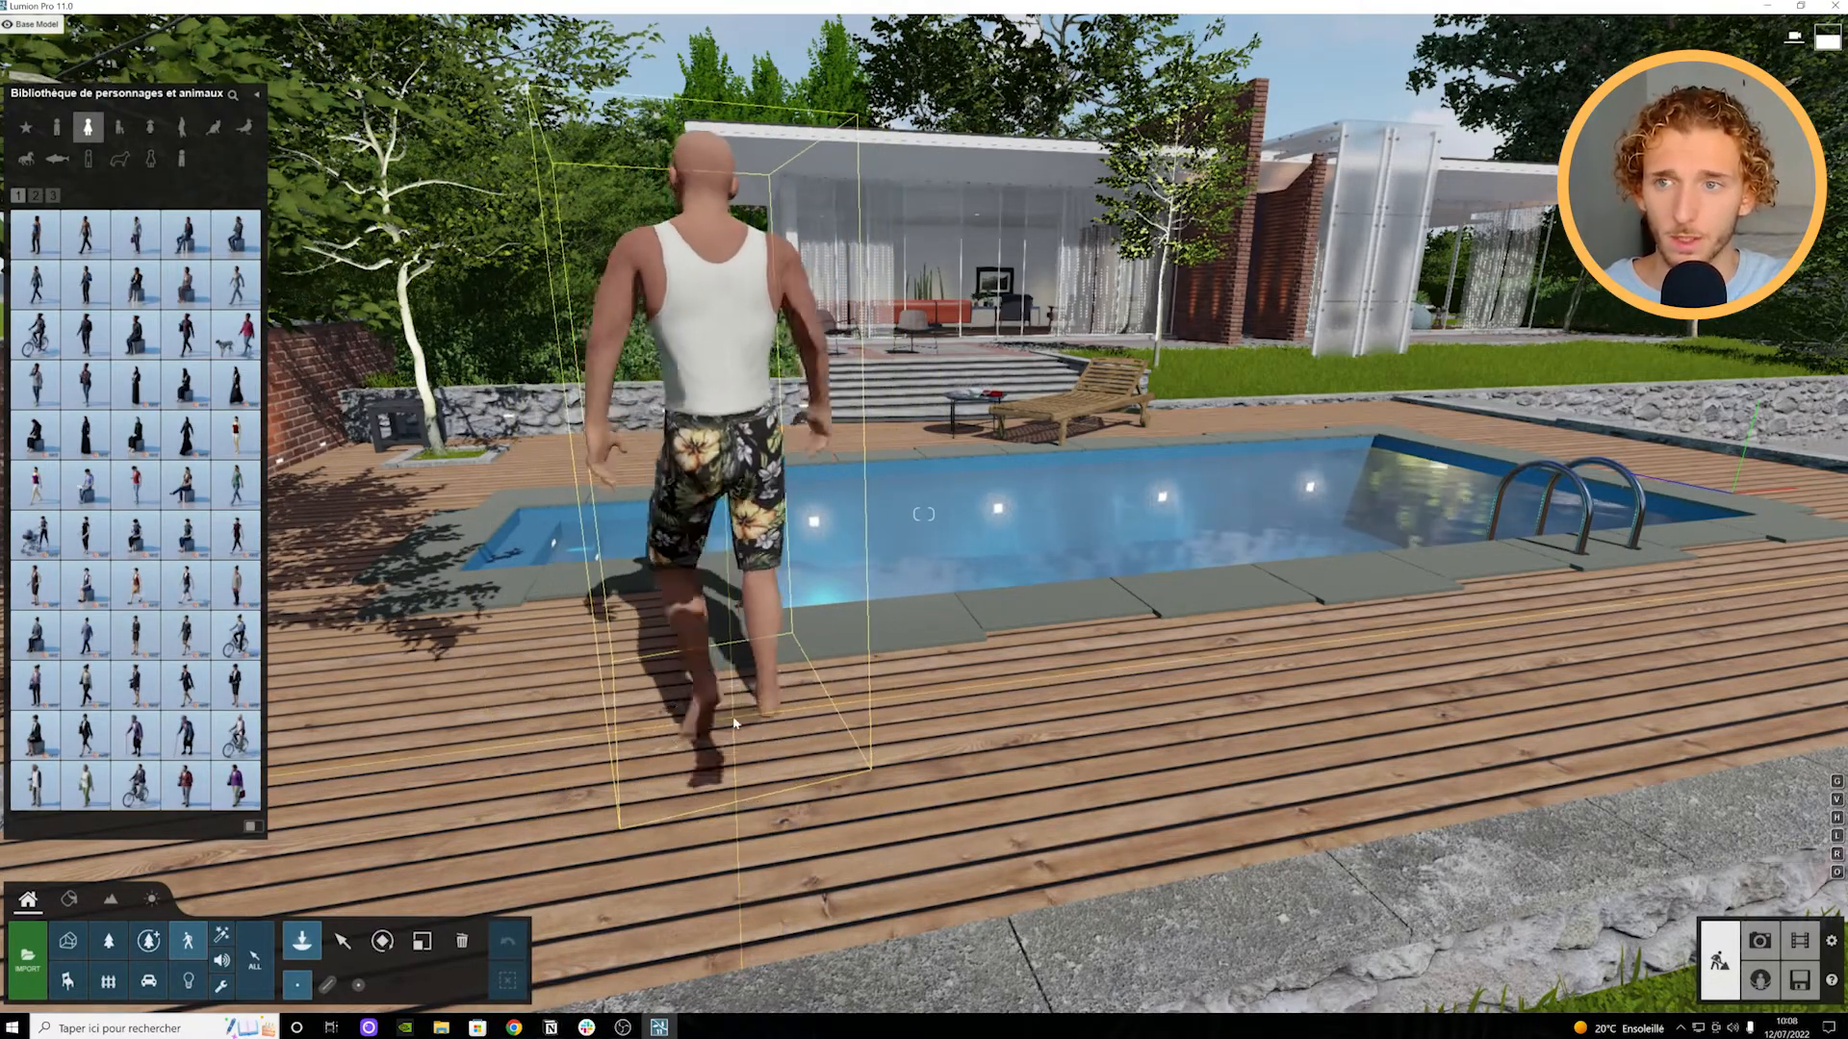
{"action": "left_click", "coordinate": [151, 126]}
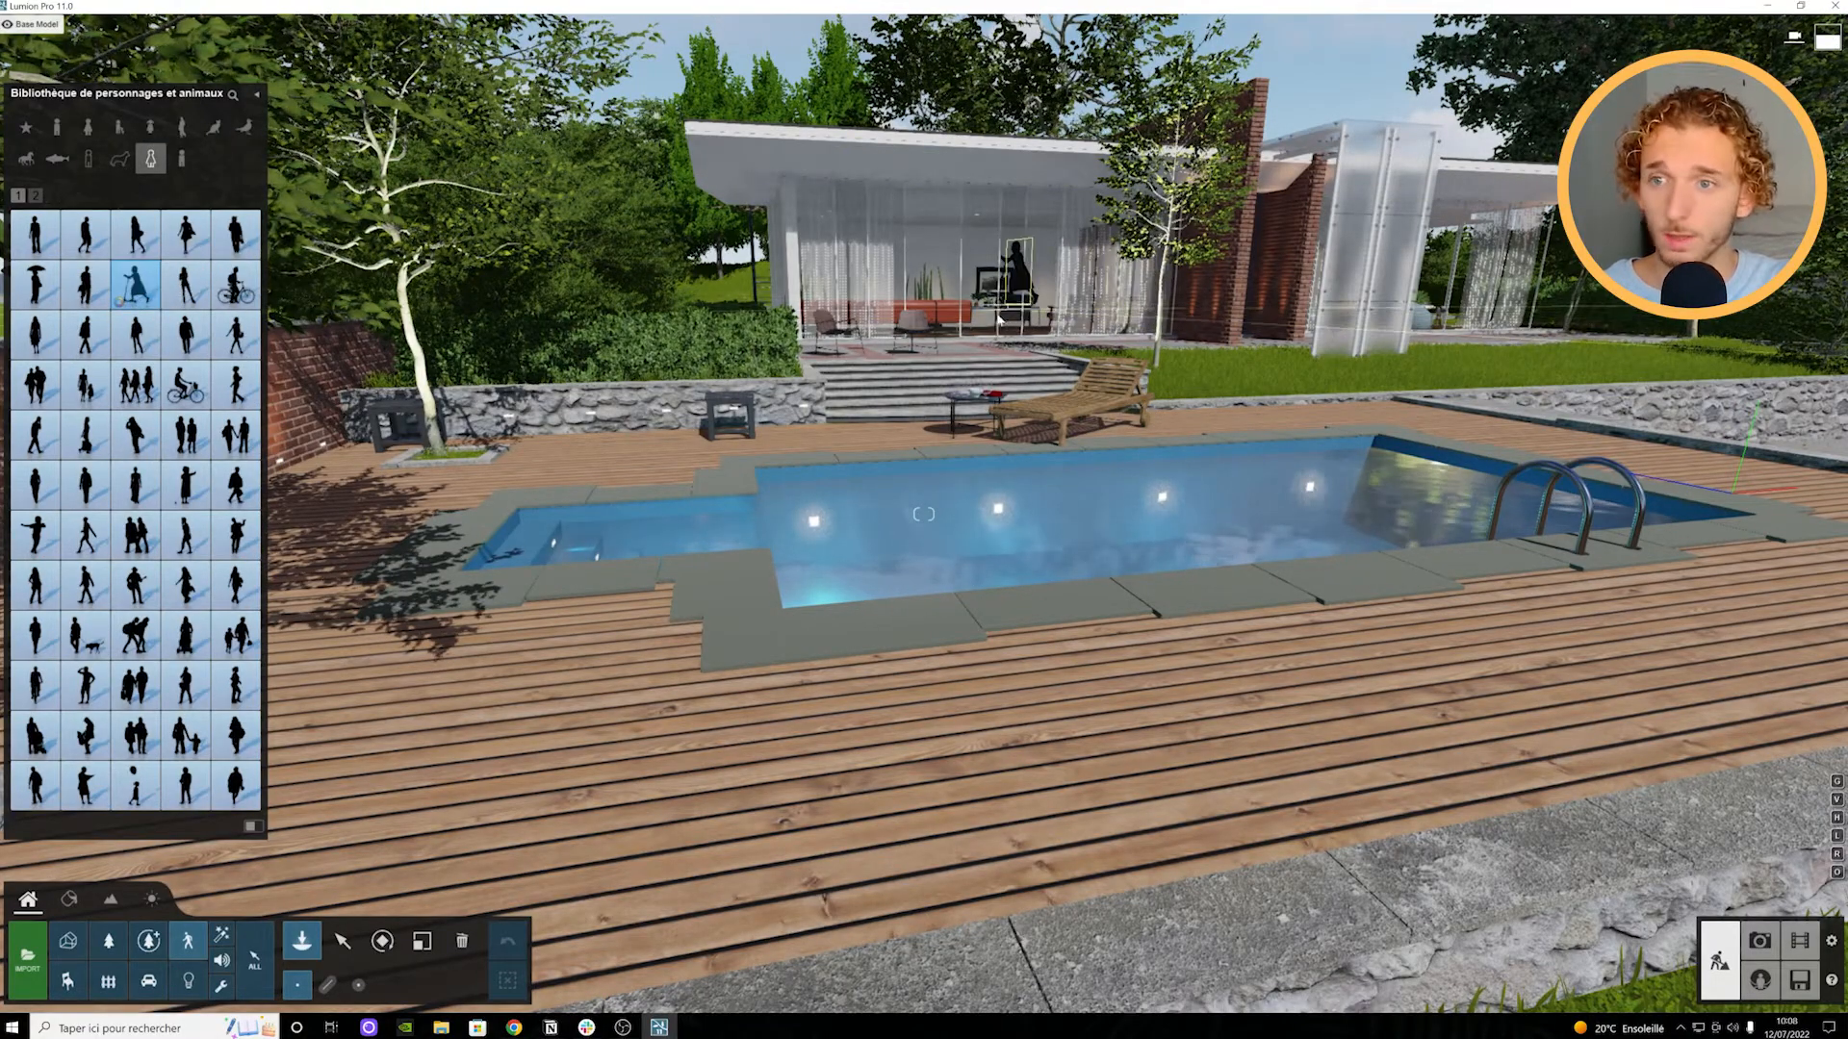
Step: Place a fish from the fish category in the swimming pool and view it from several positions
{"action": "left_click", "coordinate": [63, 158]}
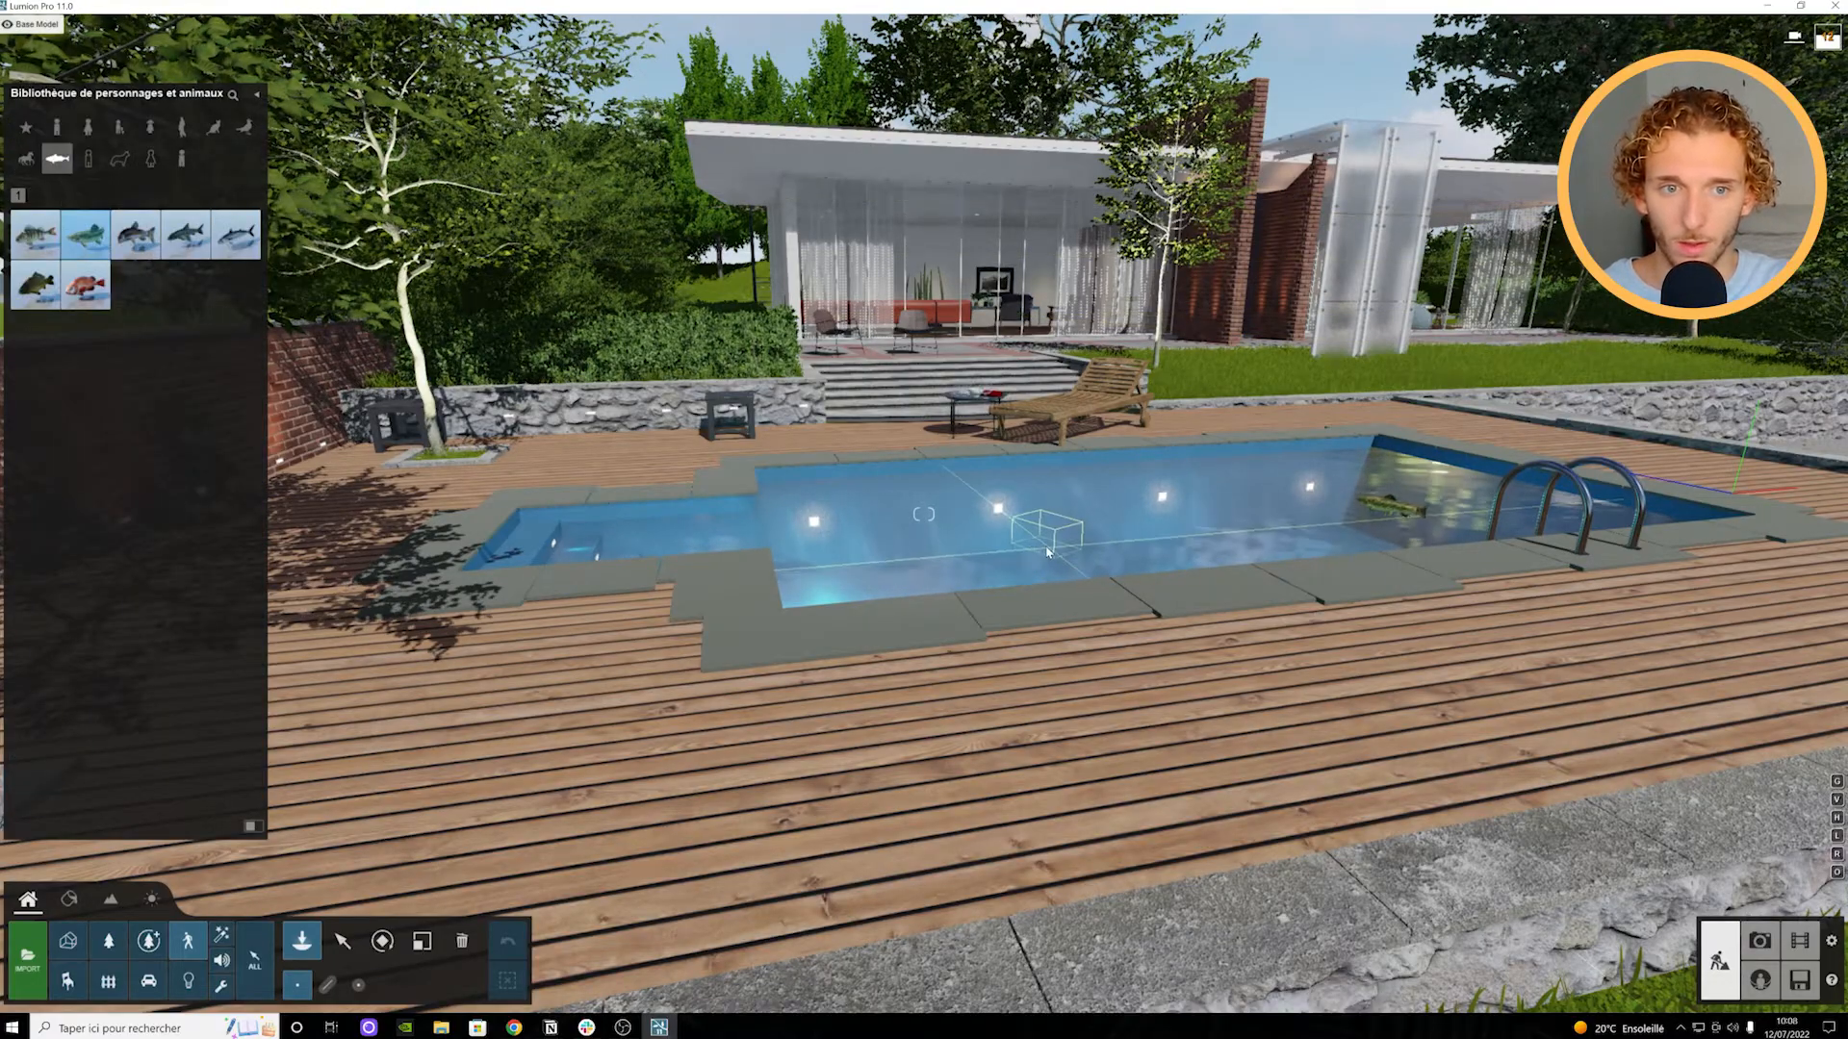
{"action": "left_click", "coordinate": [1142, 560]}
{"action": "right_click_drag", "start_coordinate": [1142, 560], "coordinate": [883, 636]}
{"action": "key", "text": "w"}
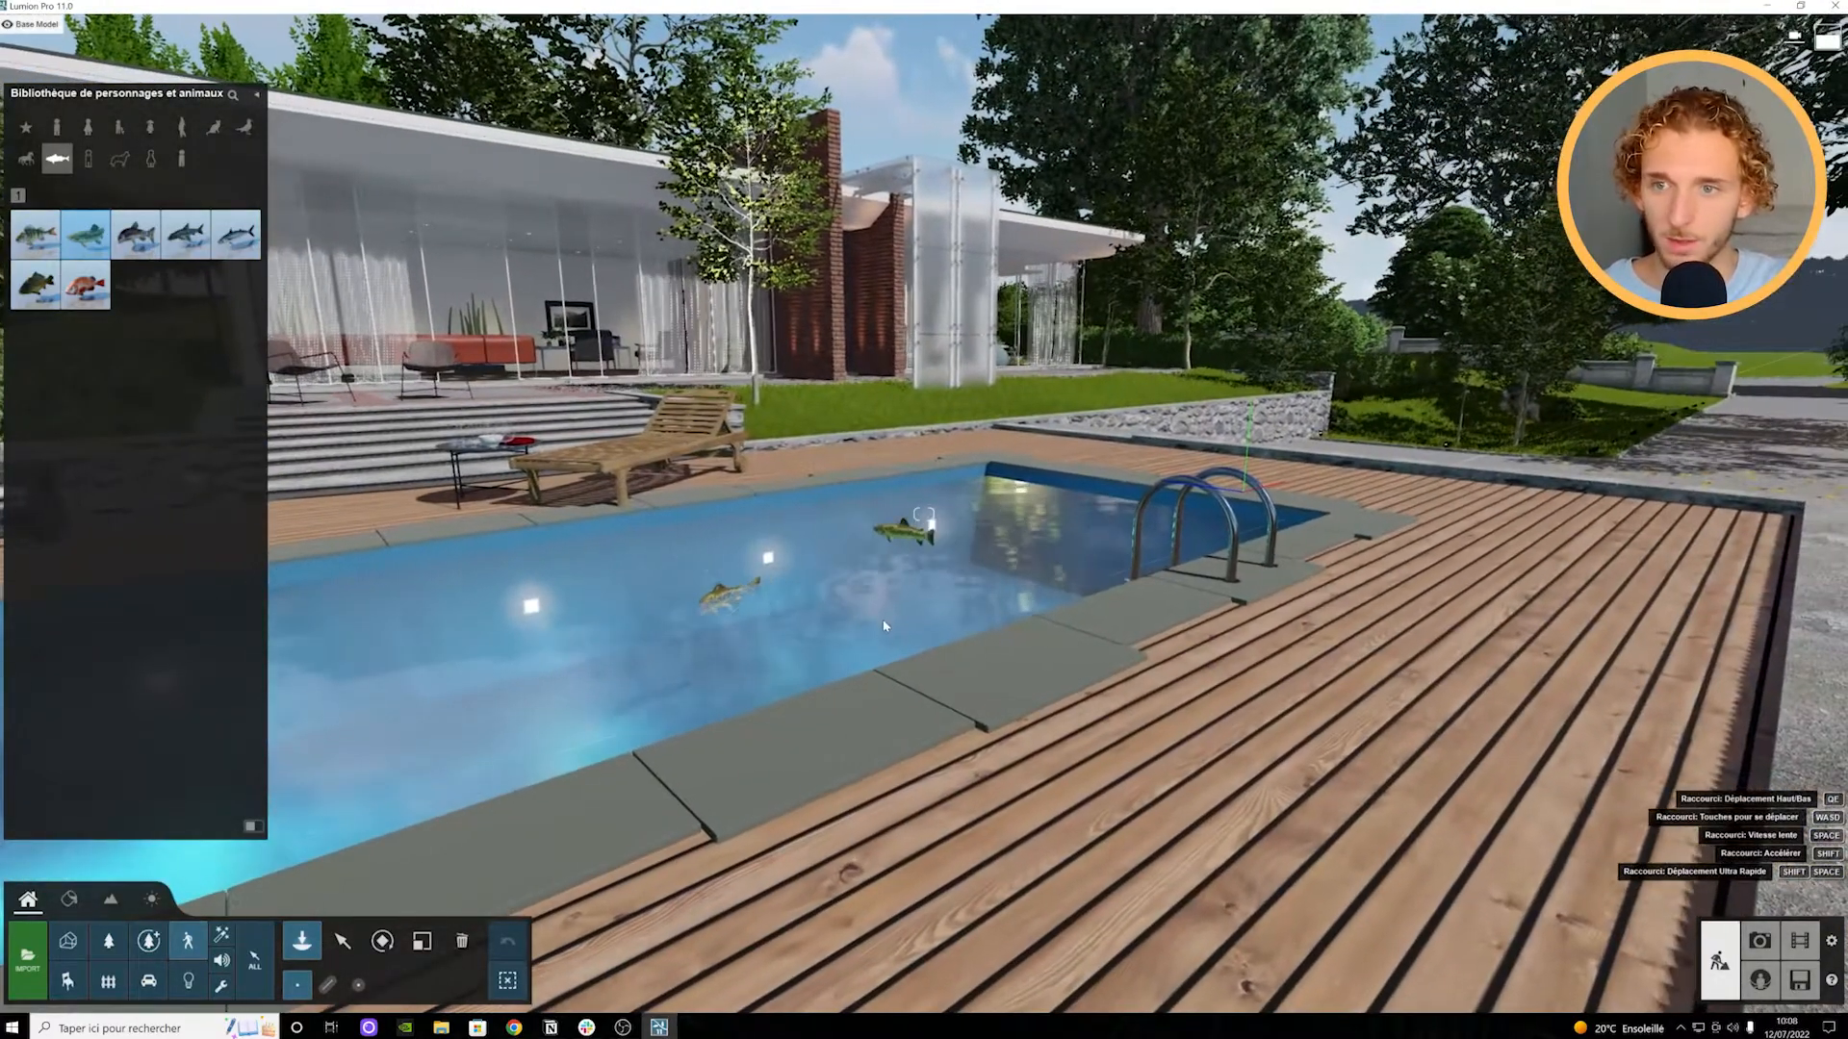
{"action": "key", "text": "s"}
{"action": "mouse_move", "coordinate": [81, 250]}
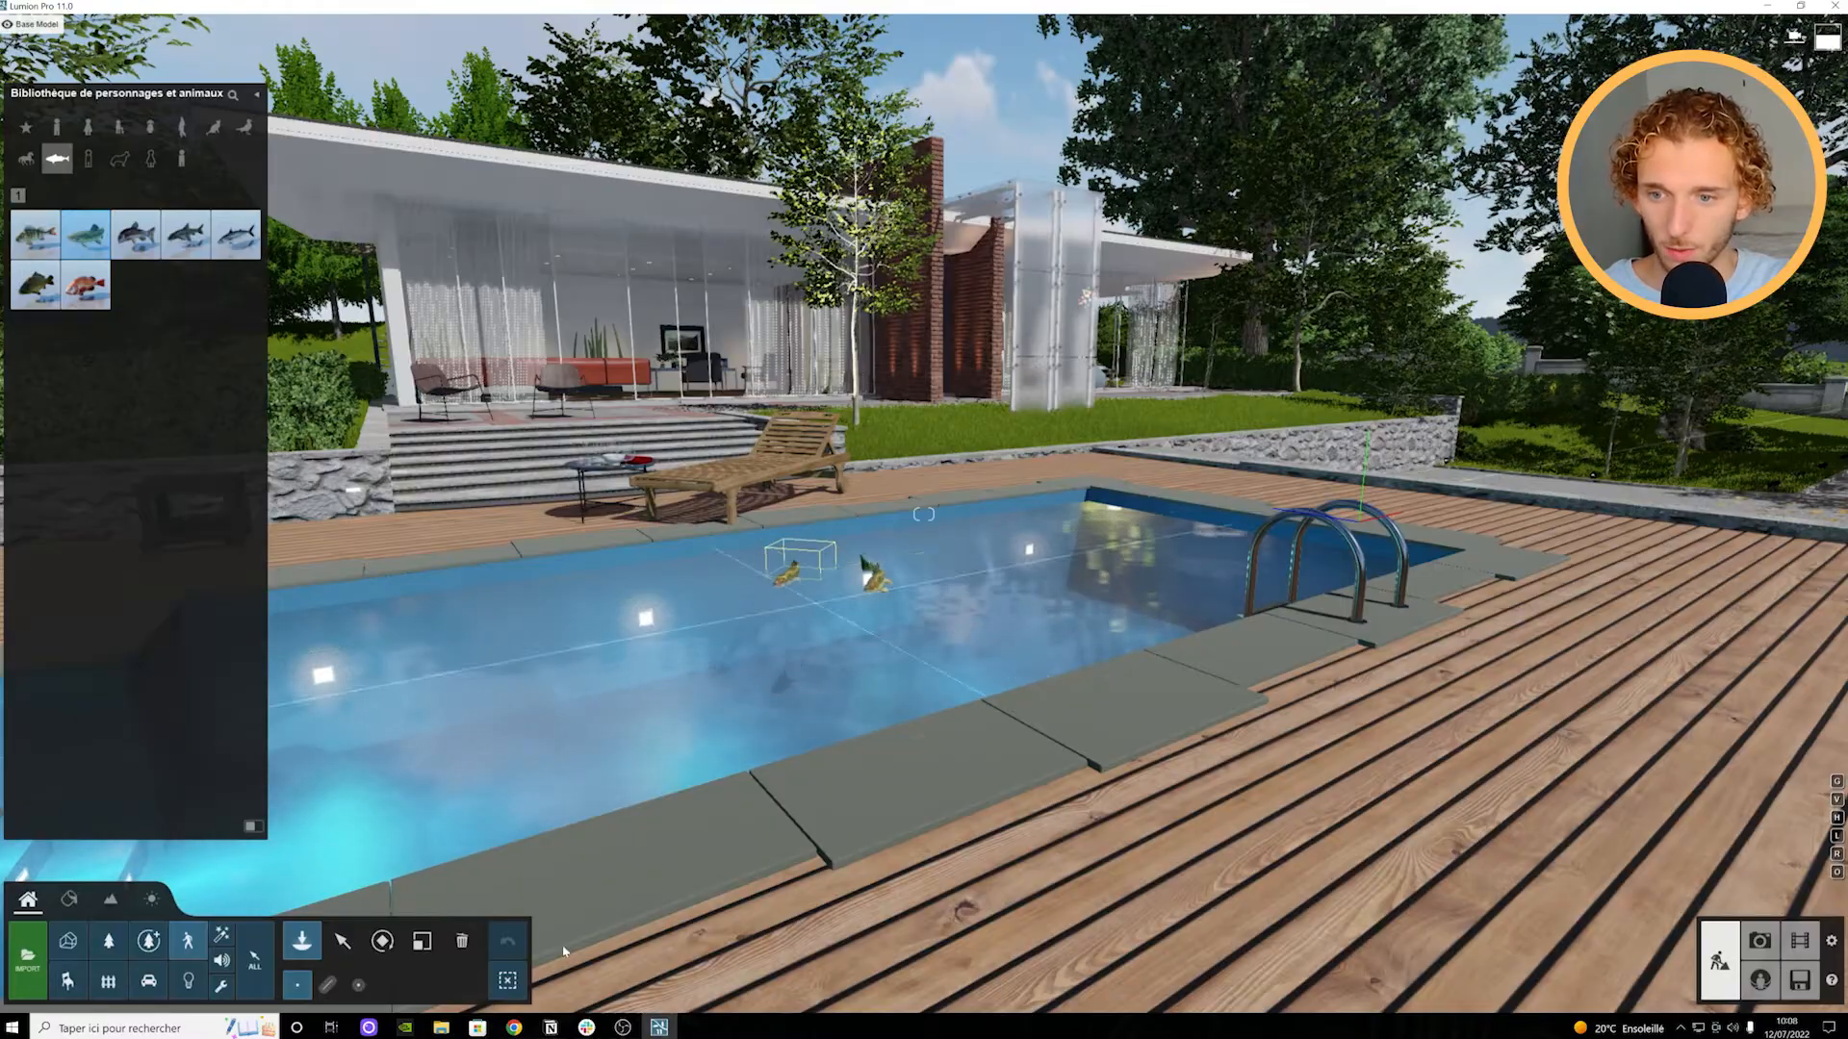
{"action": "key", "text": "m"}
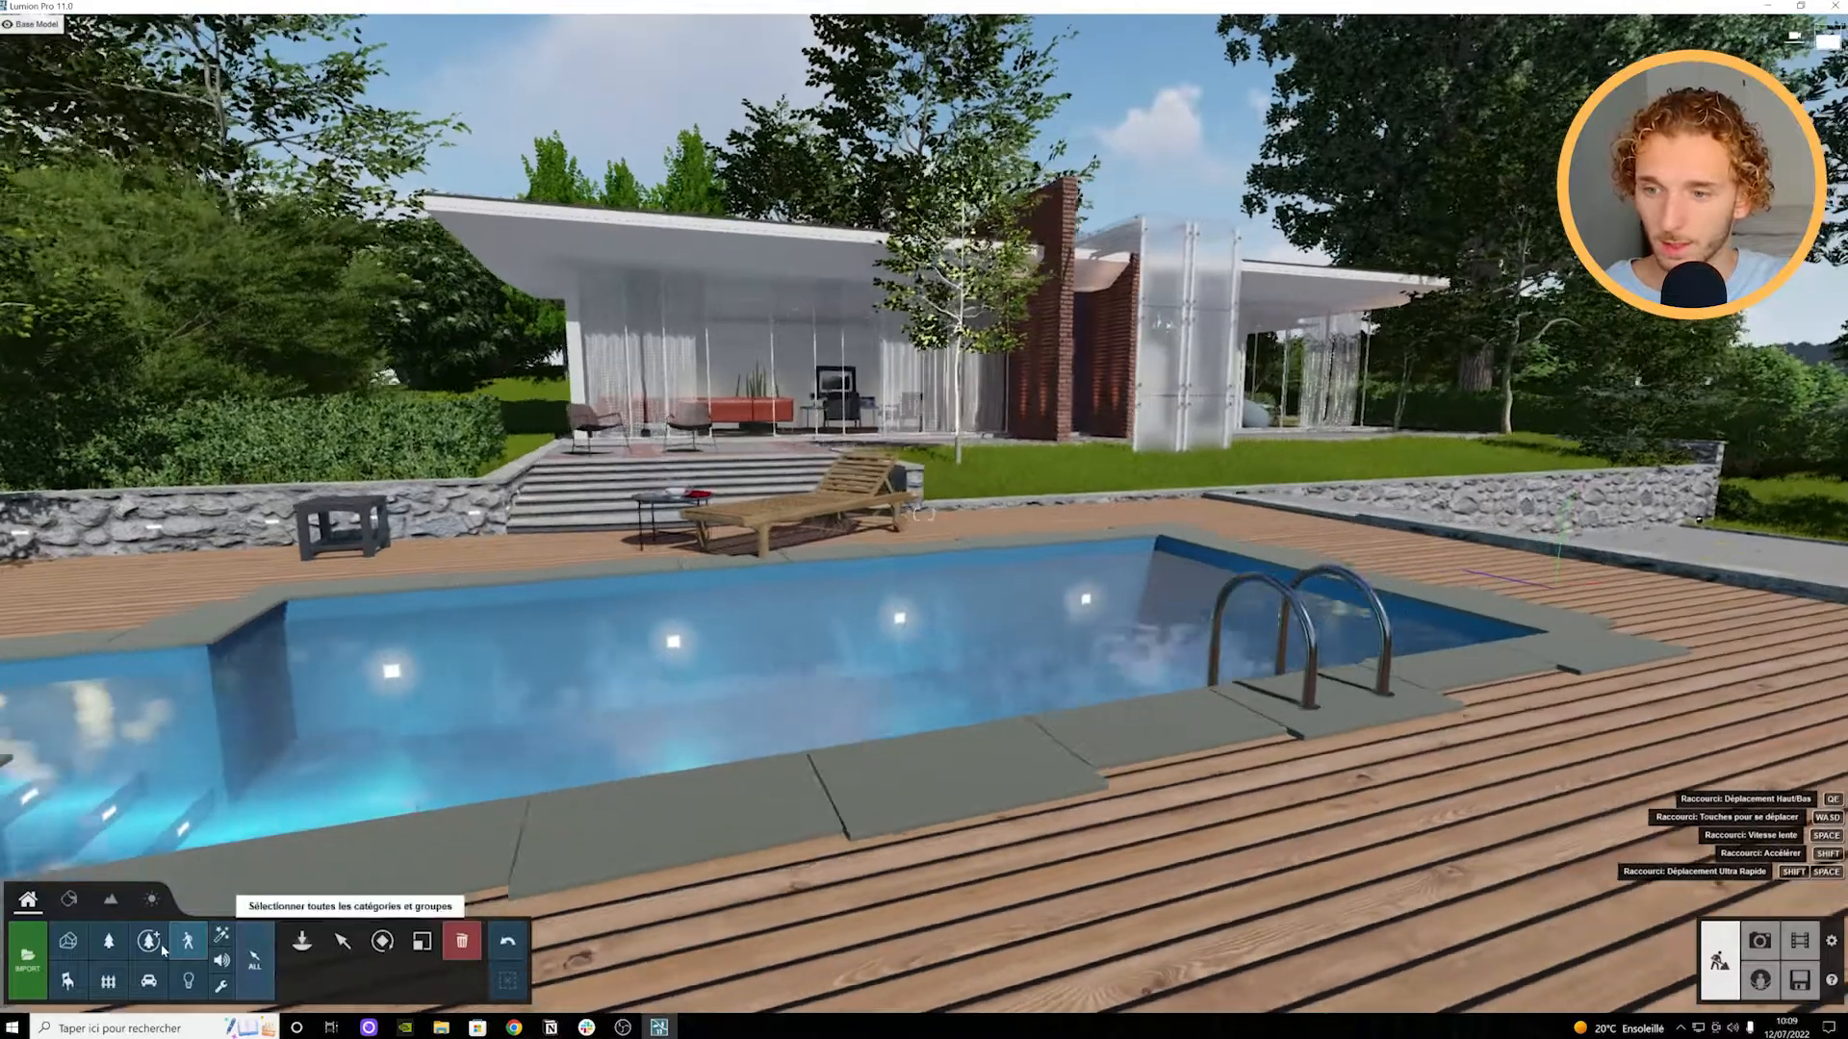
Step: Browse the interior, exterior and transport object libraries beside the pool
{"action": "left_click", "coordinate": [68, 981]}
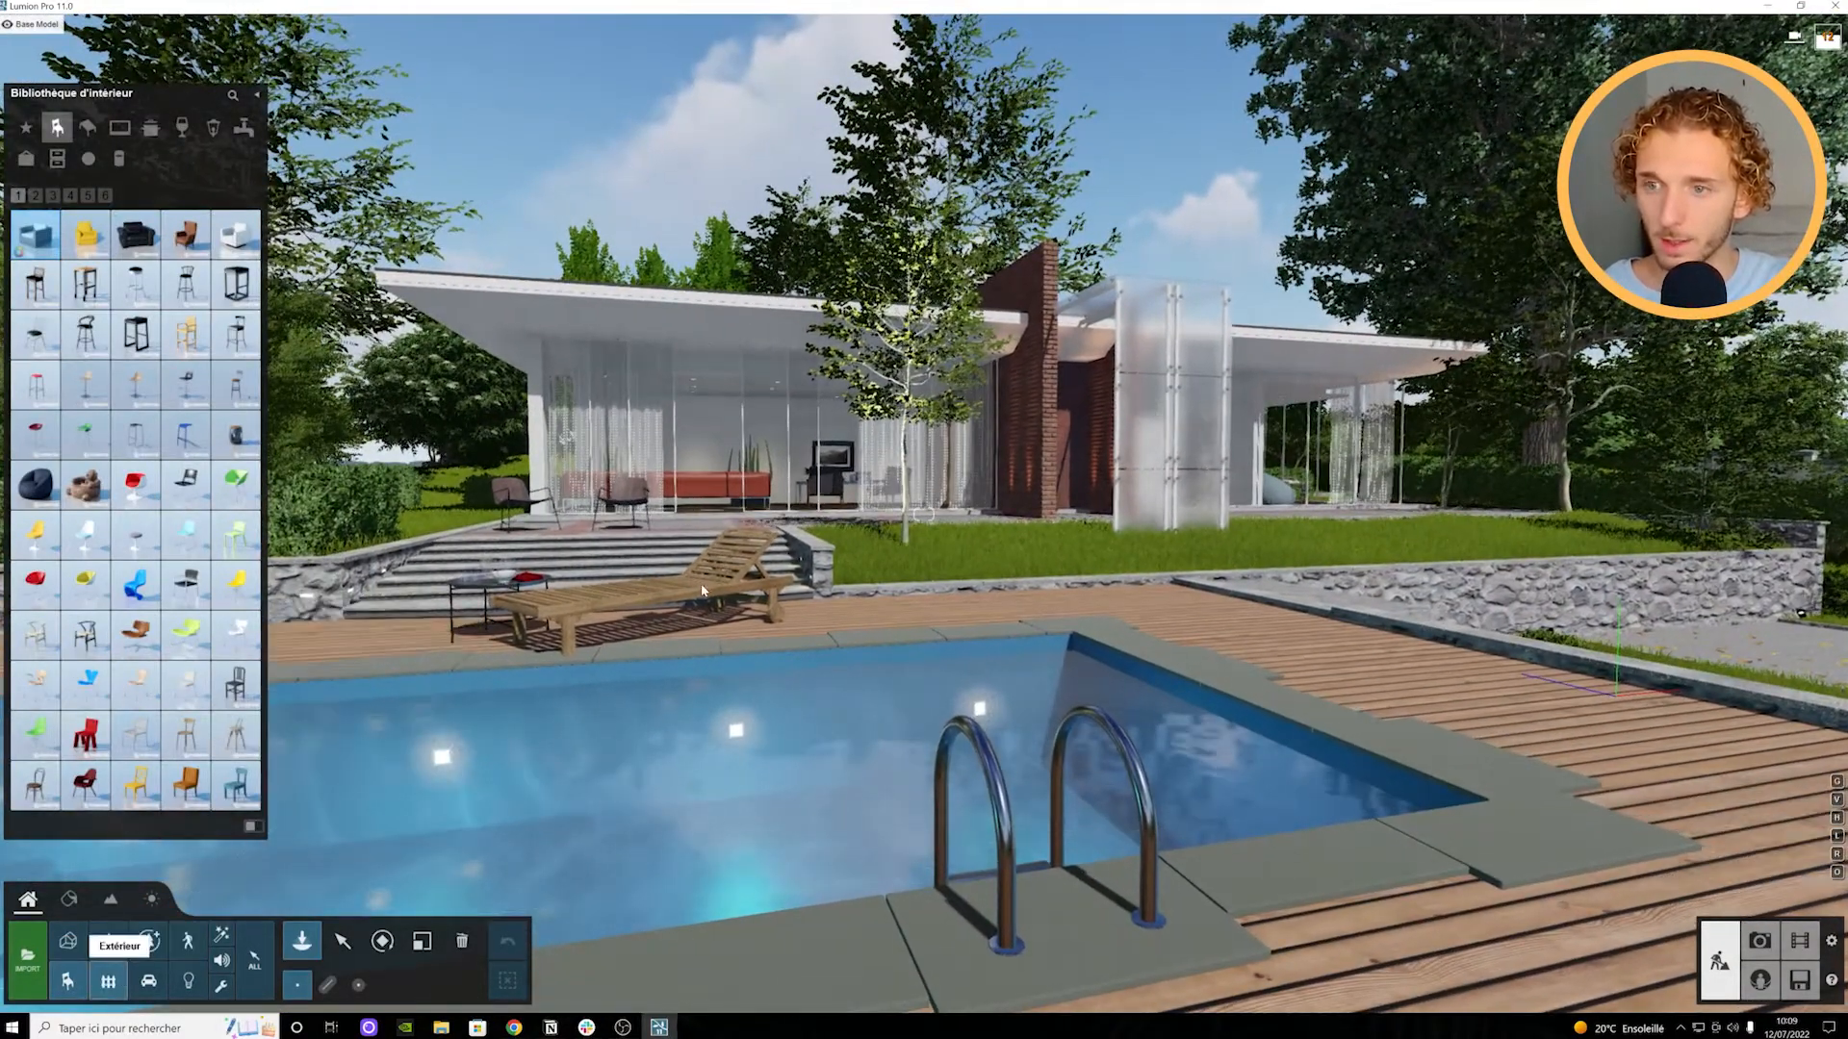
{"action": "left_click", "coordinate": [108, 941]}
{"action": "right_click_drag", "start_coordinate": [674, 577], "coordinate": [531, 557]}
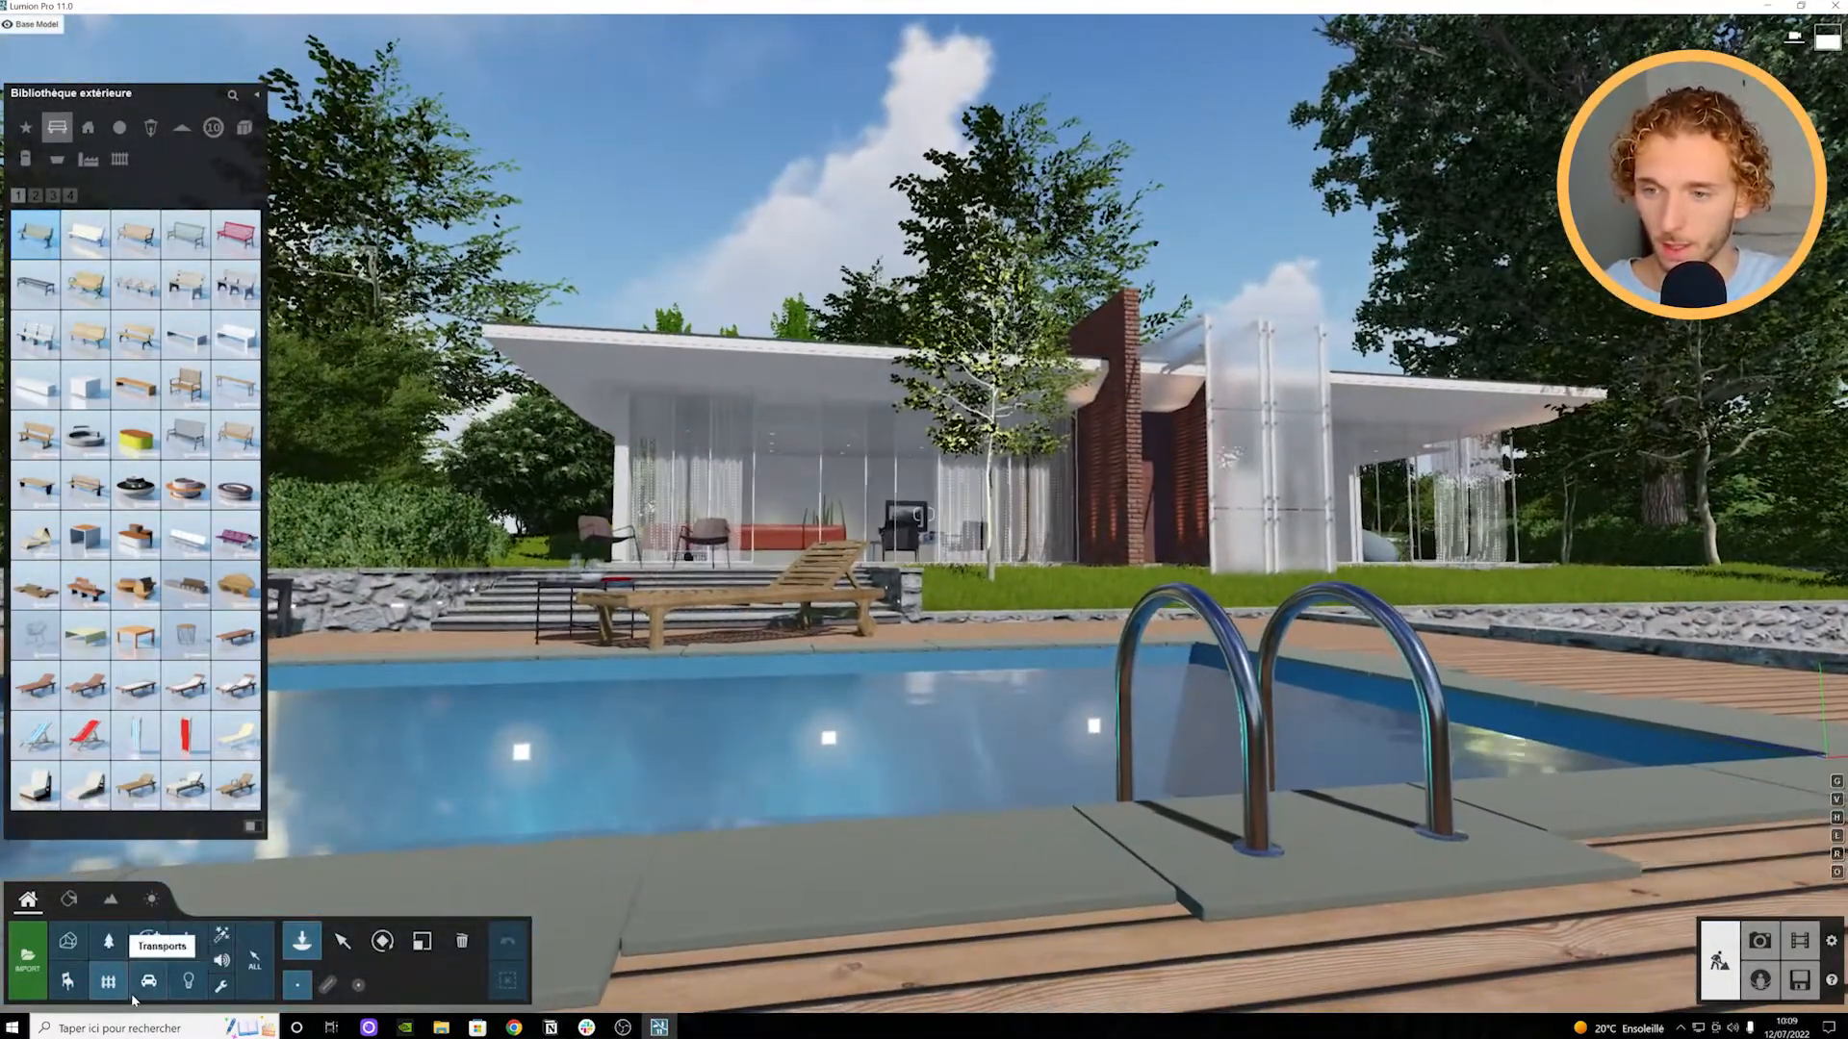
{"action": "left_click", "coordinate": [144, 986]}
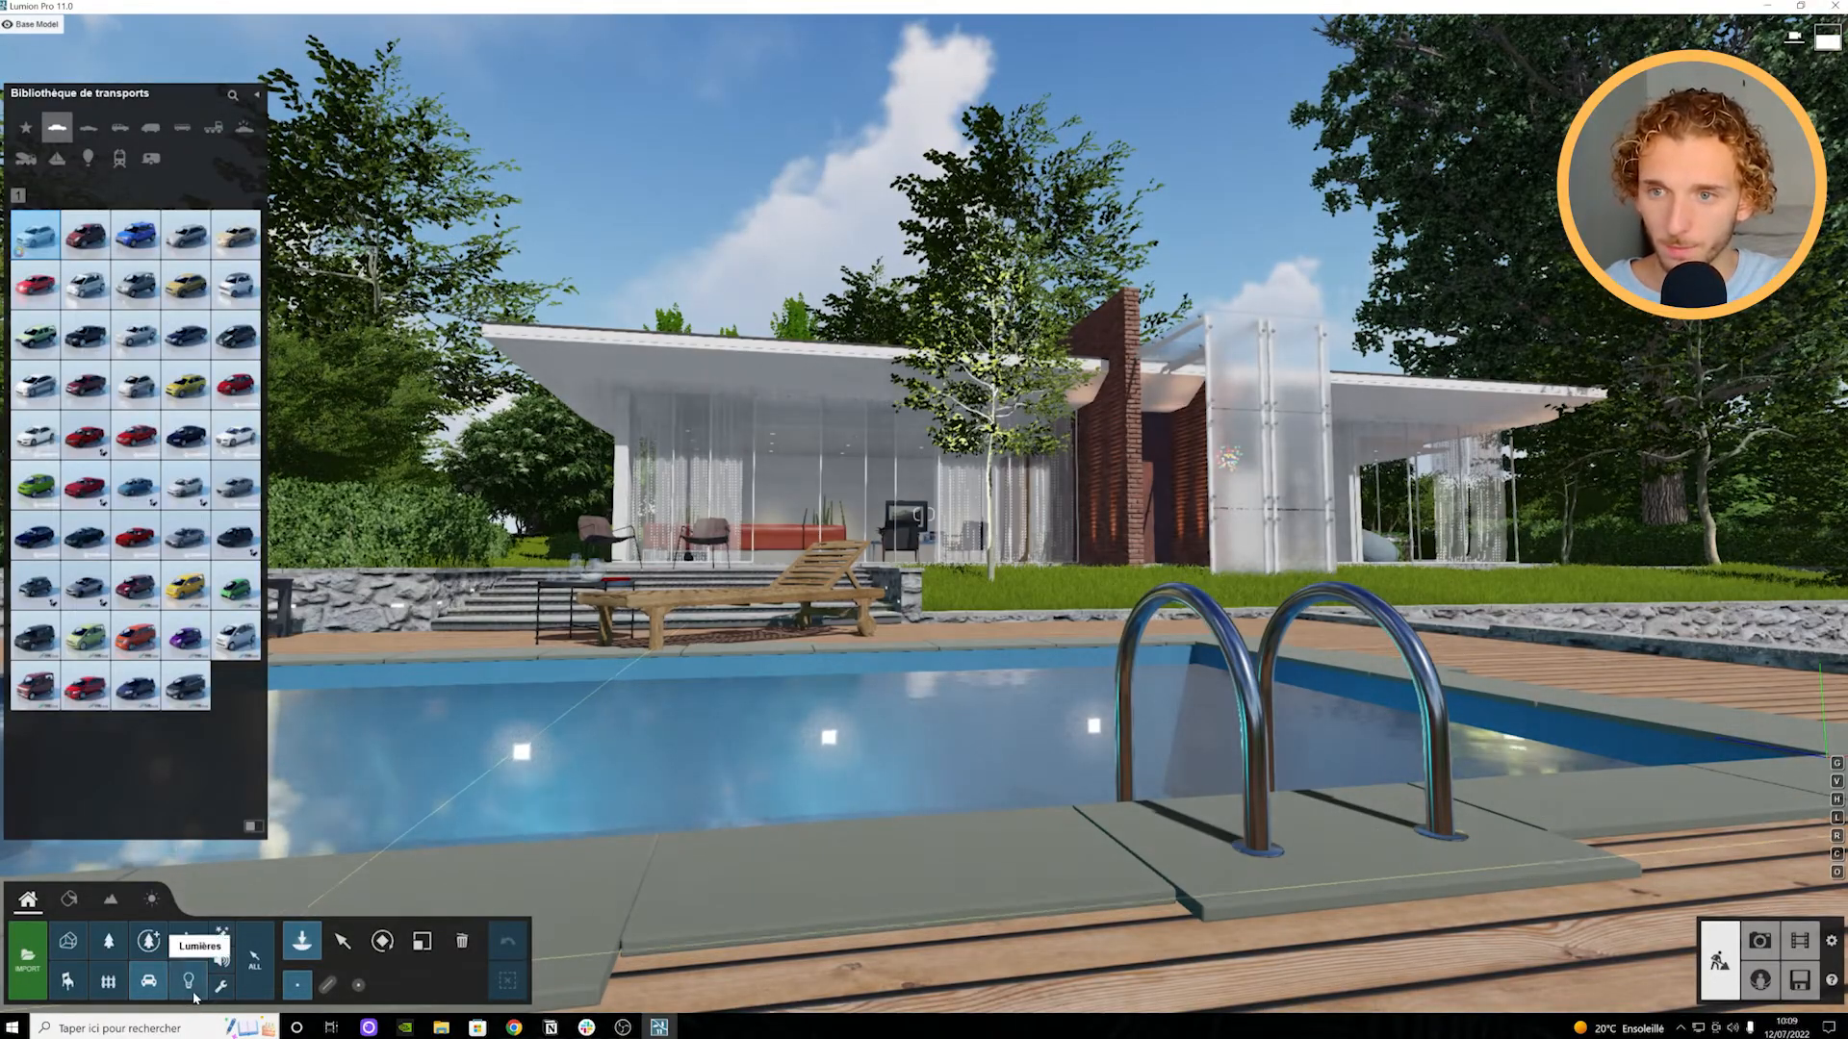
Step: Browse the spotlight, omni light and area light categories of the lights library near the lit pool
{"action": "key", "text": "w"}
{"action": "right_click_drag", "start_coordinate": [794, 752], "coordinate": [385, 760]}
{"action": "key", "text": "a"}
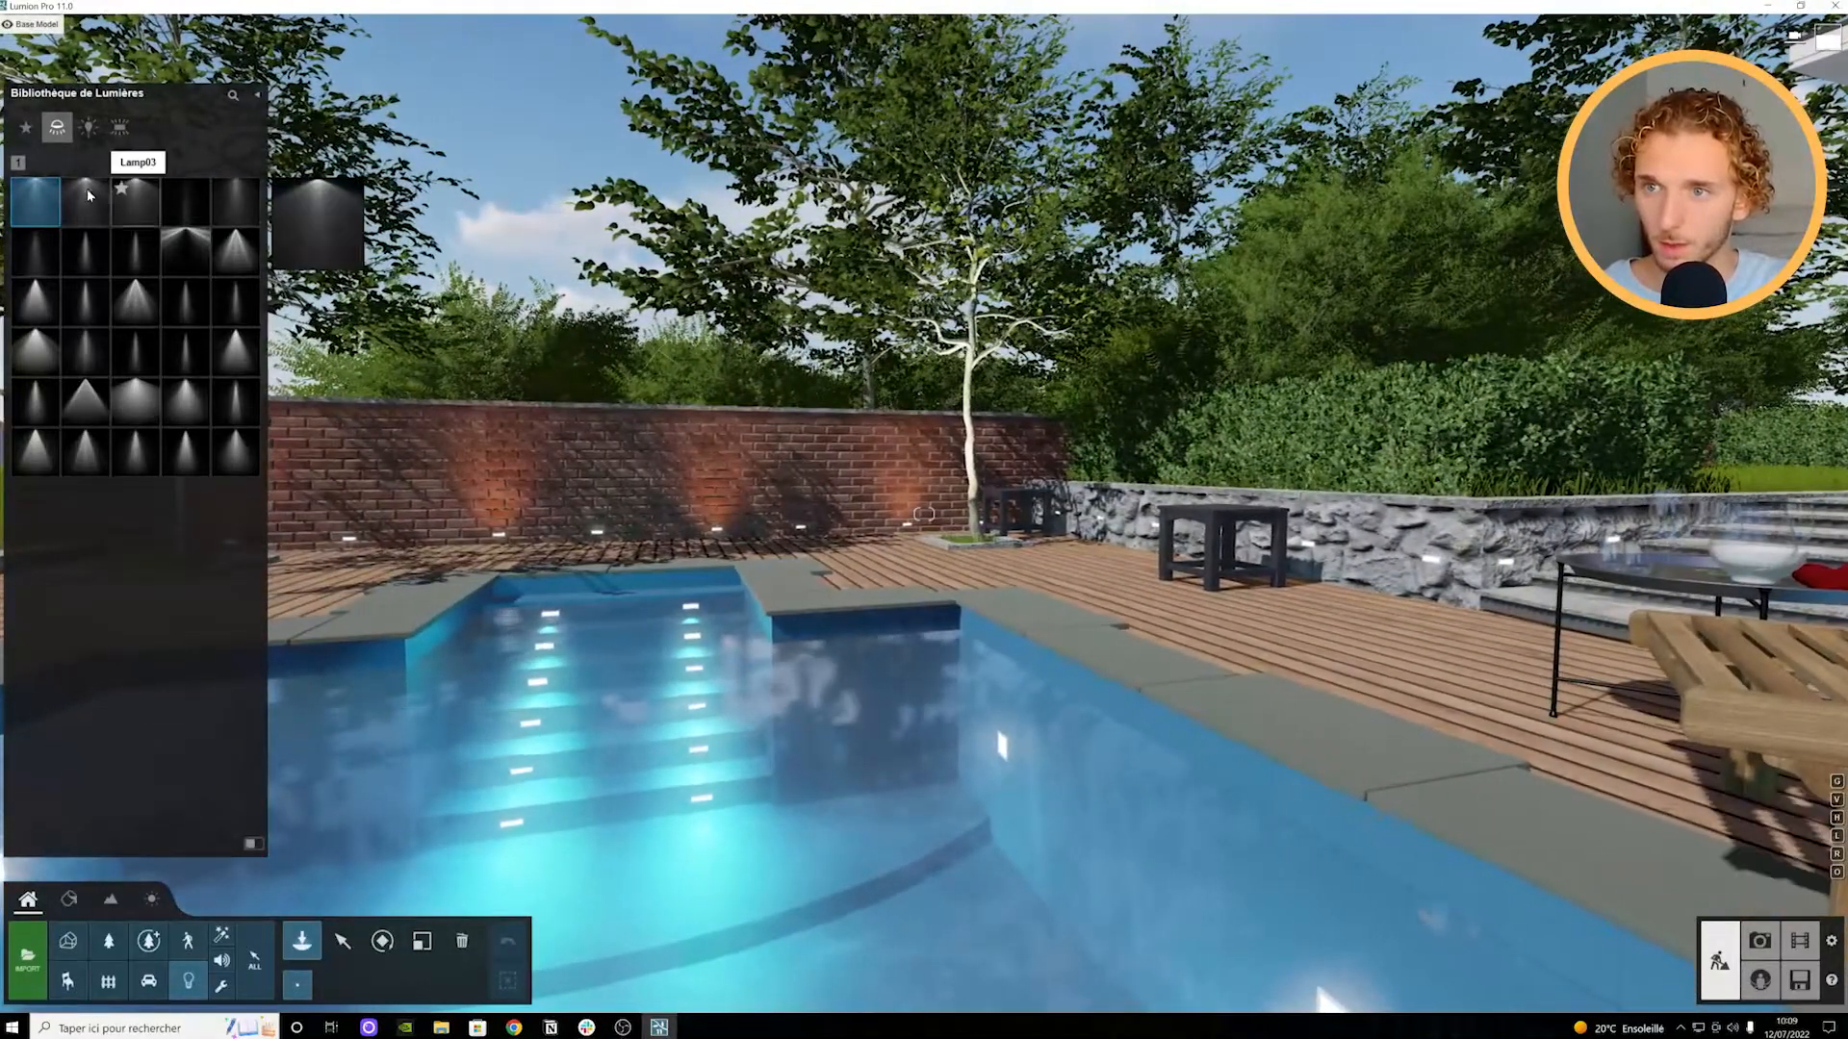
{"action": "left_click", "coordinate": [88, 128]}
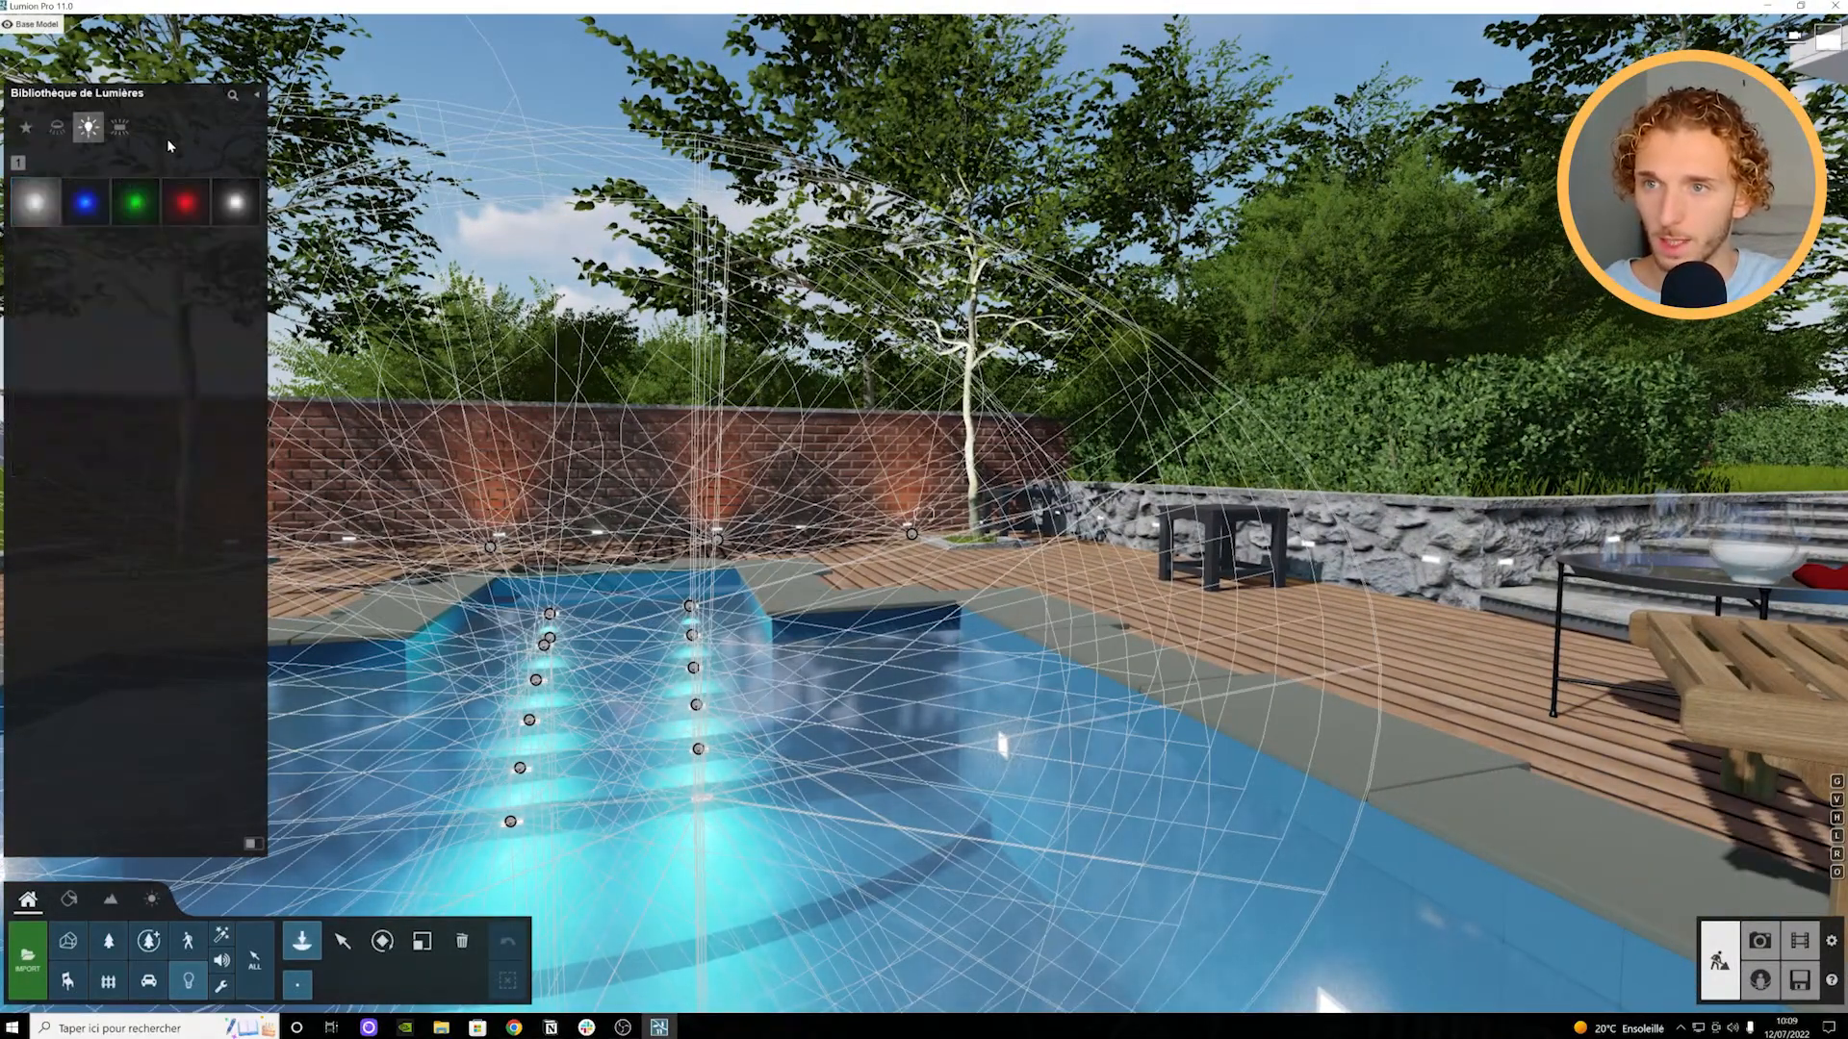
{"action": "left_click", "coordinate": [119, 128]}
{"action": "key", "text": "a"}
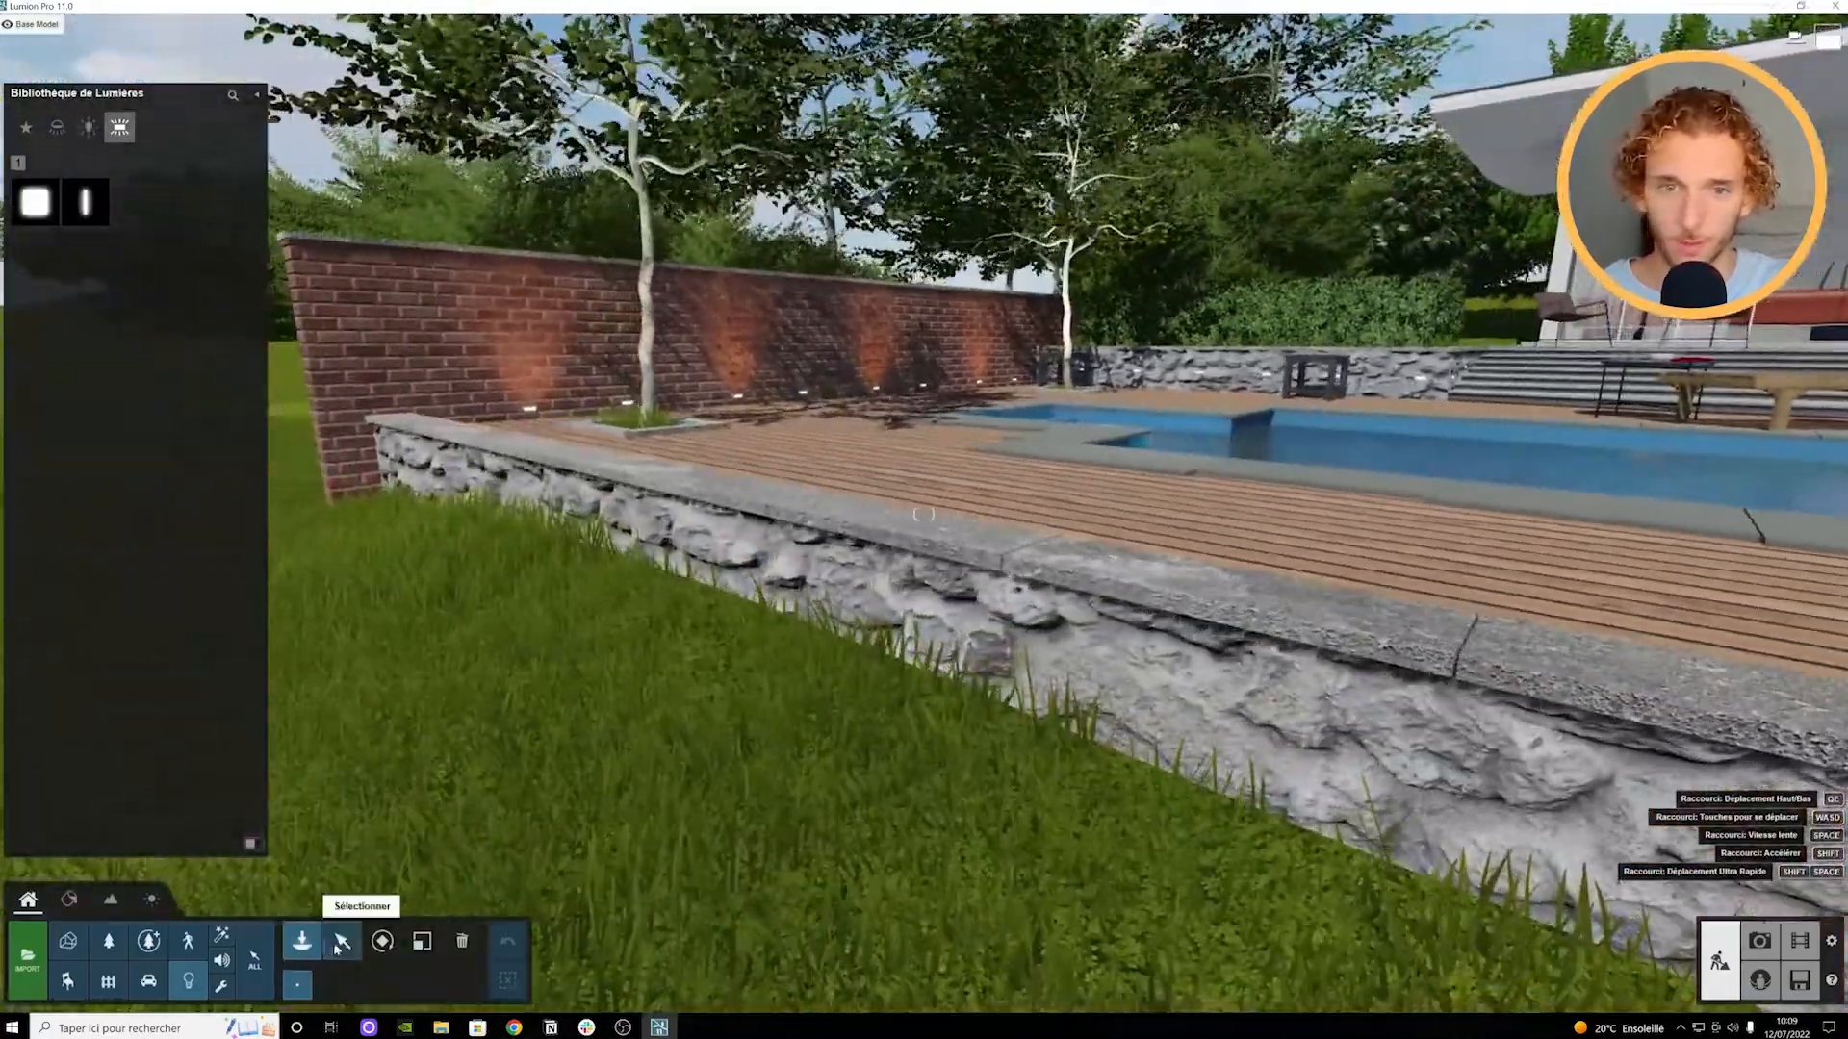
Step: Select the slim tree on the lawn in front of the house and move it vertically, with selection switched from lights to nature objects
{"action": "left_click", "coordinate": [343, 941]}
{"action": "key", "text": "d"}
{"action": "right_click_drag", "start_coordinate": [712, 770], "coordinate": [932, 639]}
{"action": "key", "text": "w"}
{"action": "key", "text": "w"}
{"action": "key", "text": "q"}
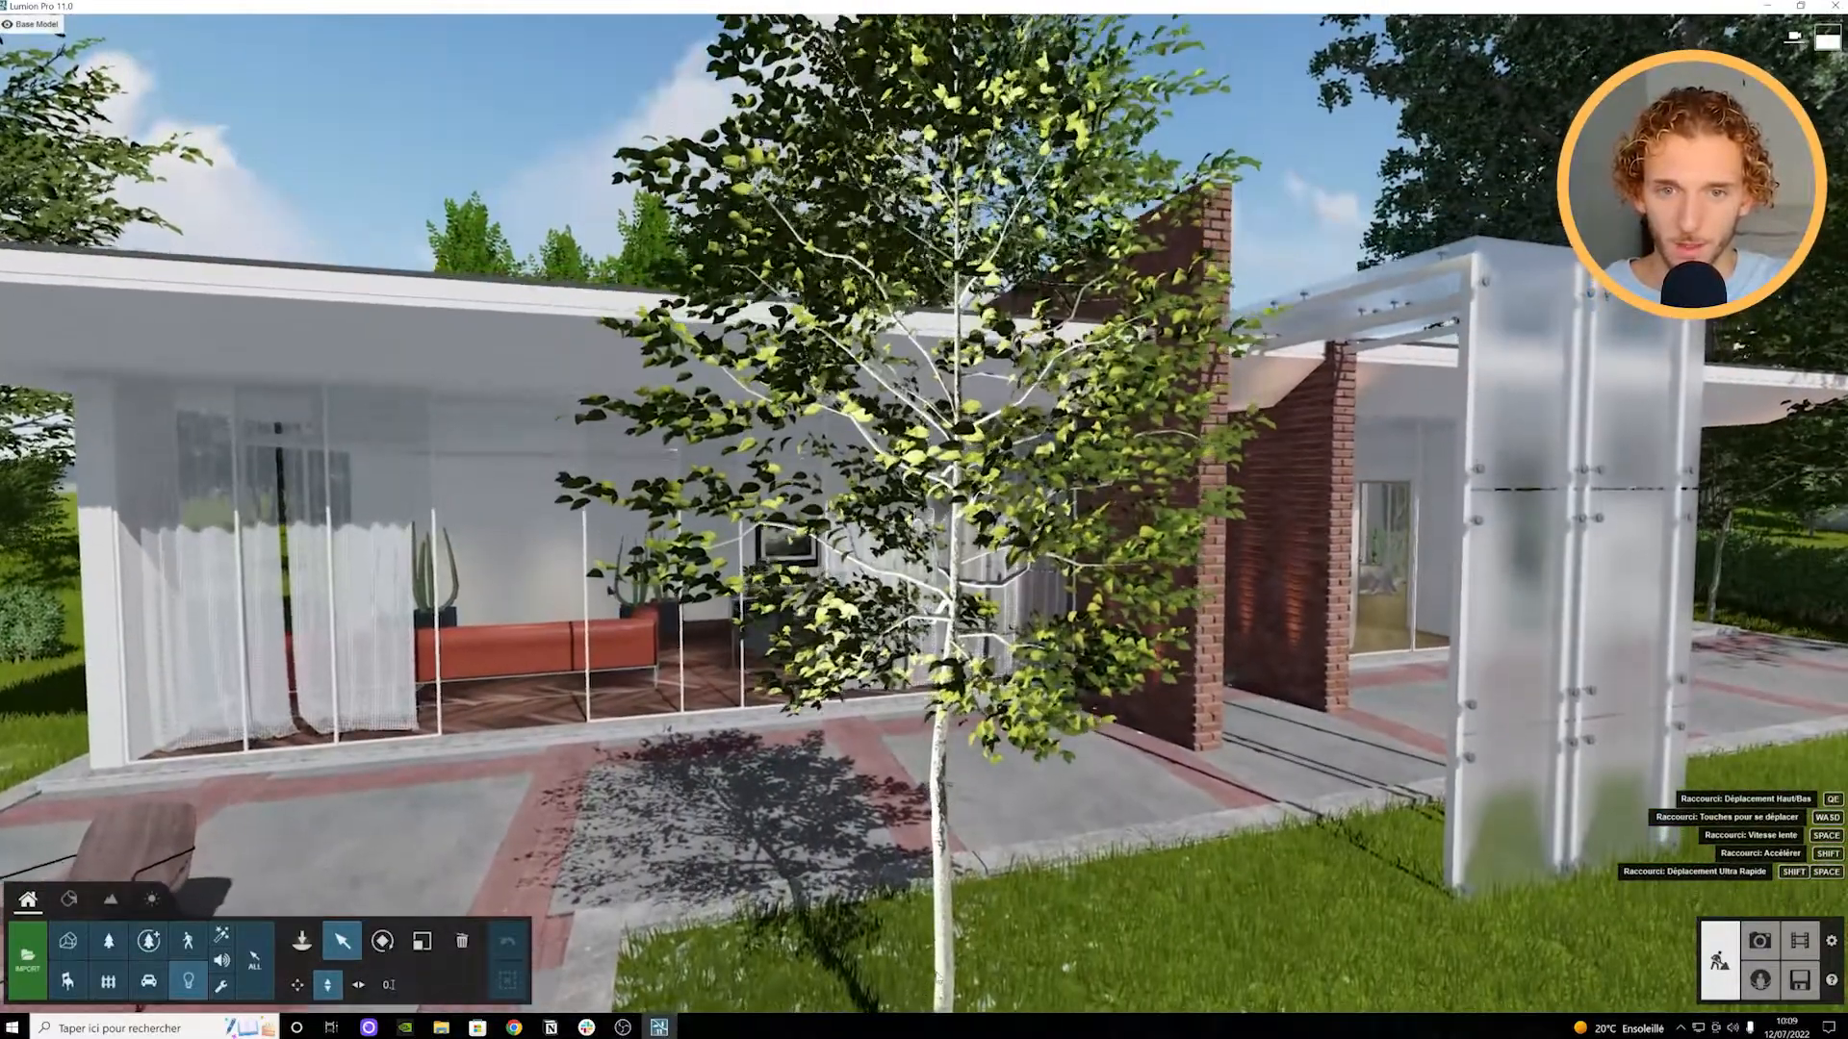
{"action": "mouse_move", "coordinate": [925, 769]}
{"action": "right_mouse_down"}
{"action": "mouse_move", "coordinate": [947, 854]}
{"action": "mouse_move", "coordinate": [912, 761]}
{"action": "right_mouse_up"}
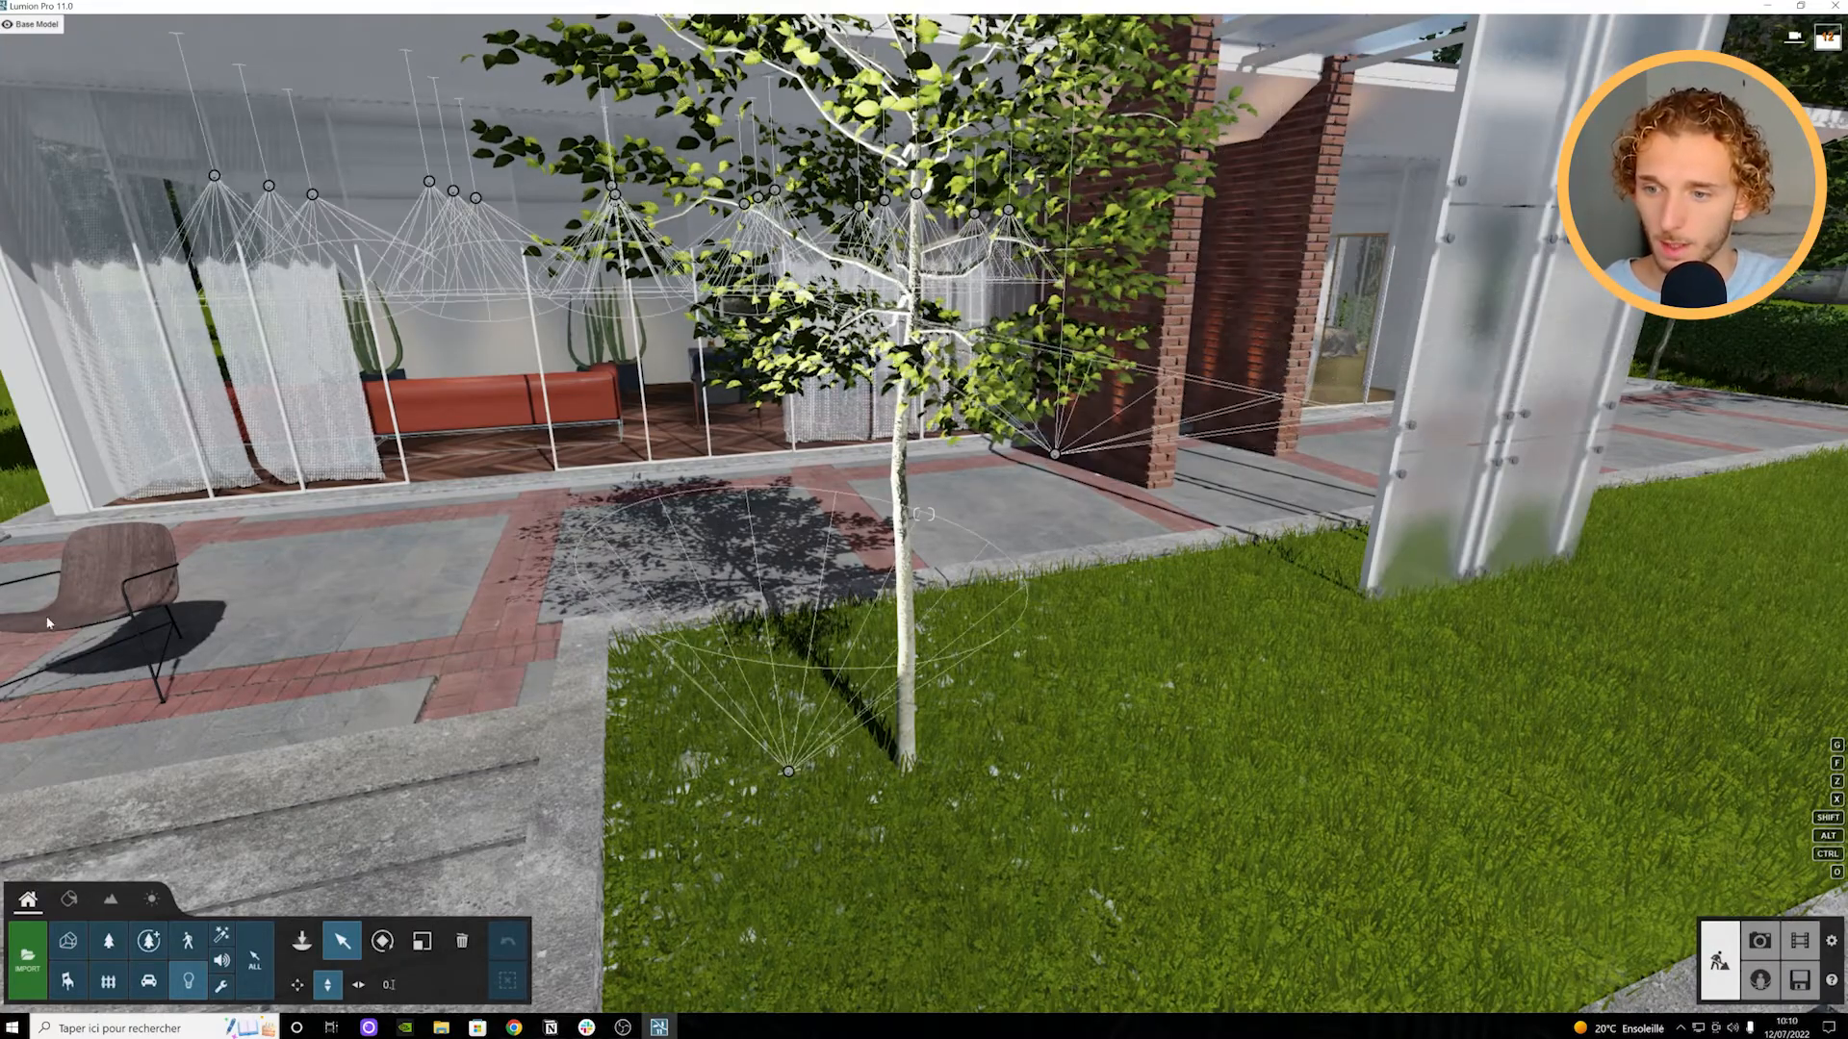
{"action": "left_click", "coordinate": [111, 956]}
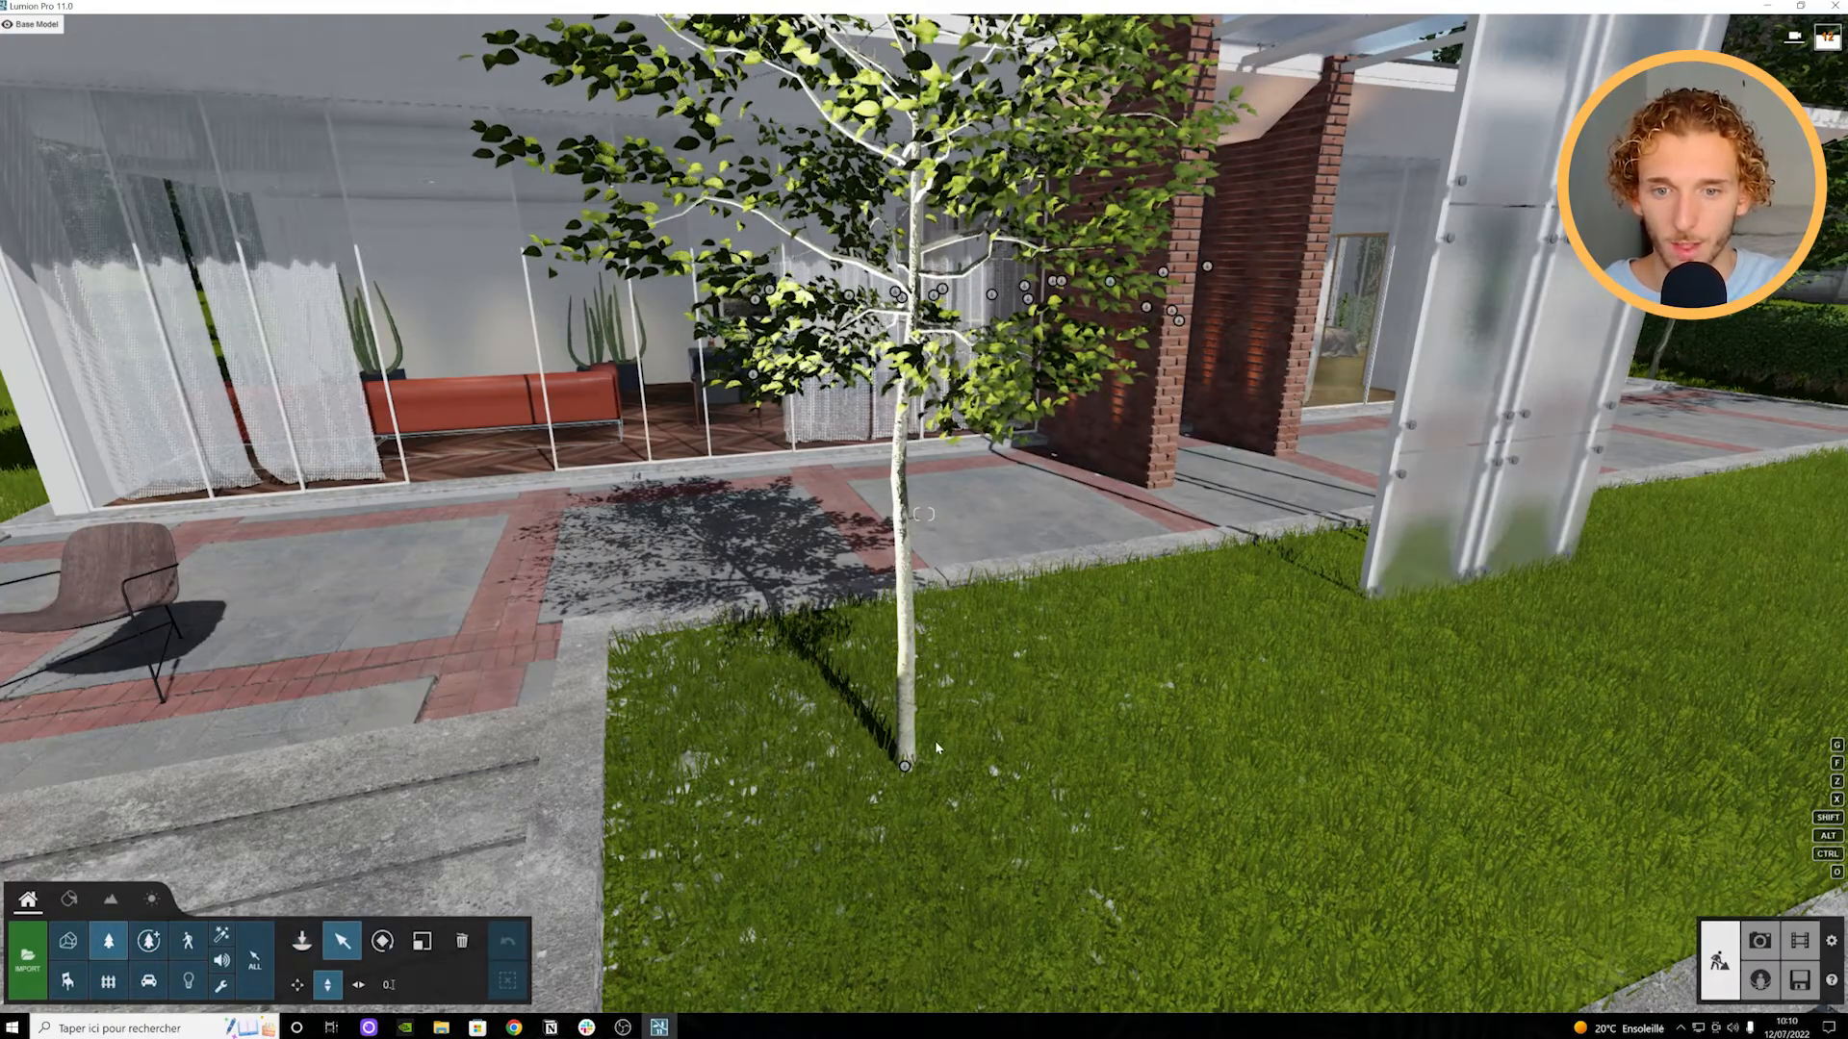
{"action": "mouse_move", "coordinate": [905, 766]}
{"action": "left_mouse_down"}
{"action": "mouse_move", "coordinate": [912, 633]}
{"action": "mouse_move", "coordinate": [918, 777]}
{"action": "left_mouse_up"}
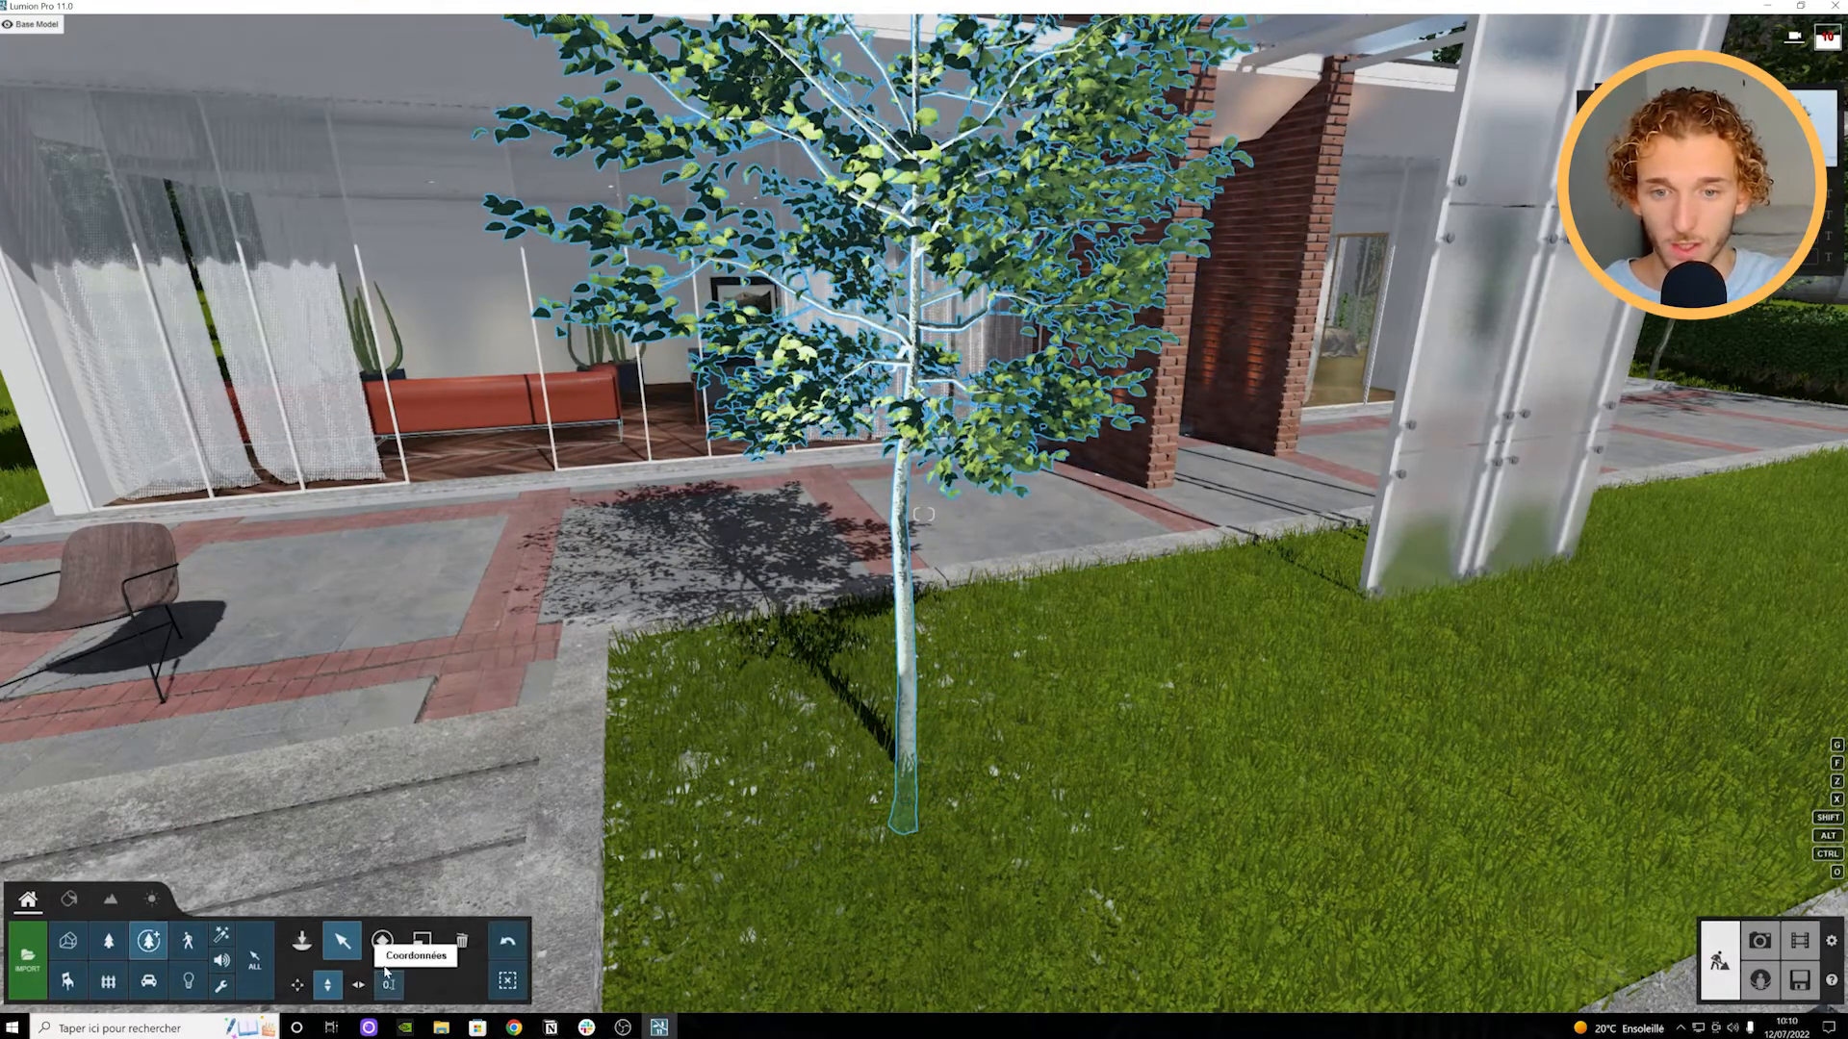
Step: Clear the selection, switch to horizontal movement, and move the small detailed tree across the lawn beside the pool deck
{"action": "right_click_drag", "start_coordinate": [804, 711], "coordinate": [842, 681]}
{"action": "right_click_drag", "start_coordinate": [1030, 396], "coordinate": [1080, 406]}
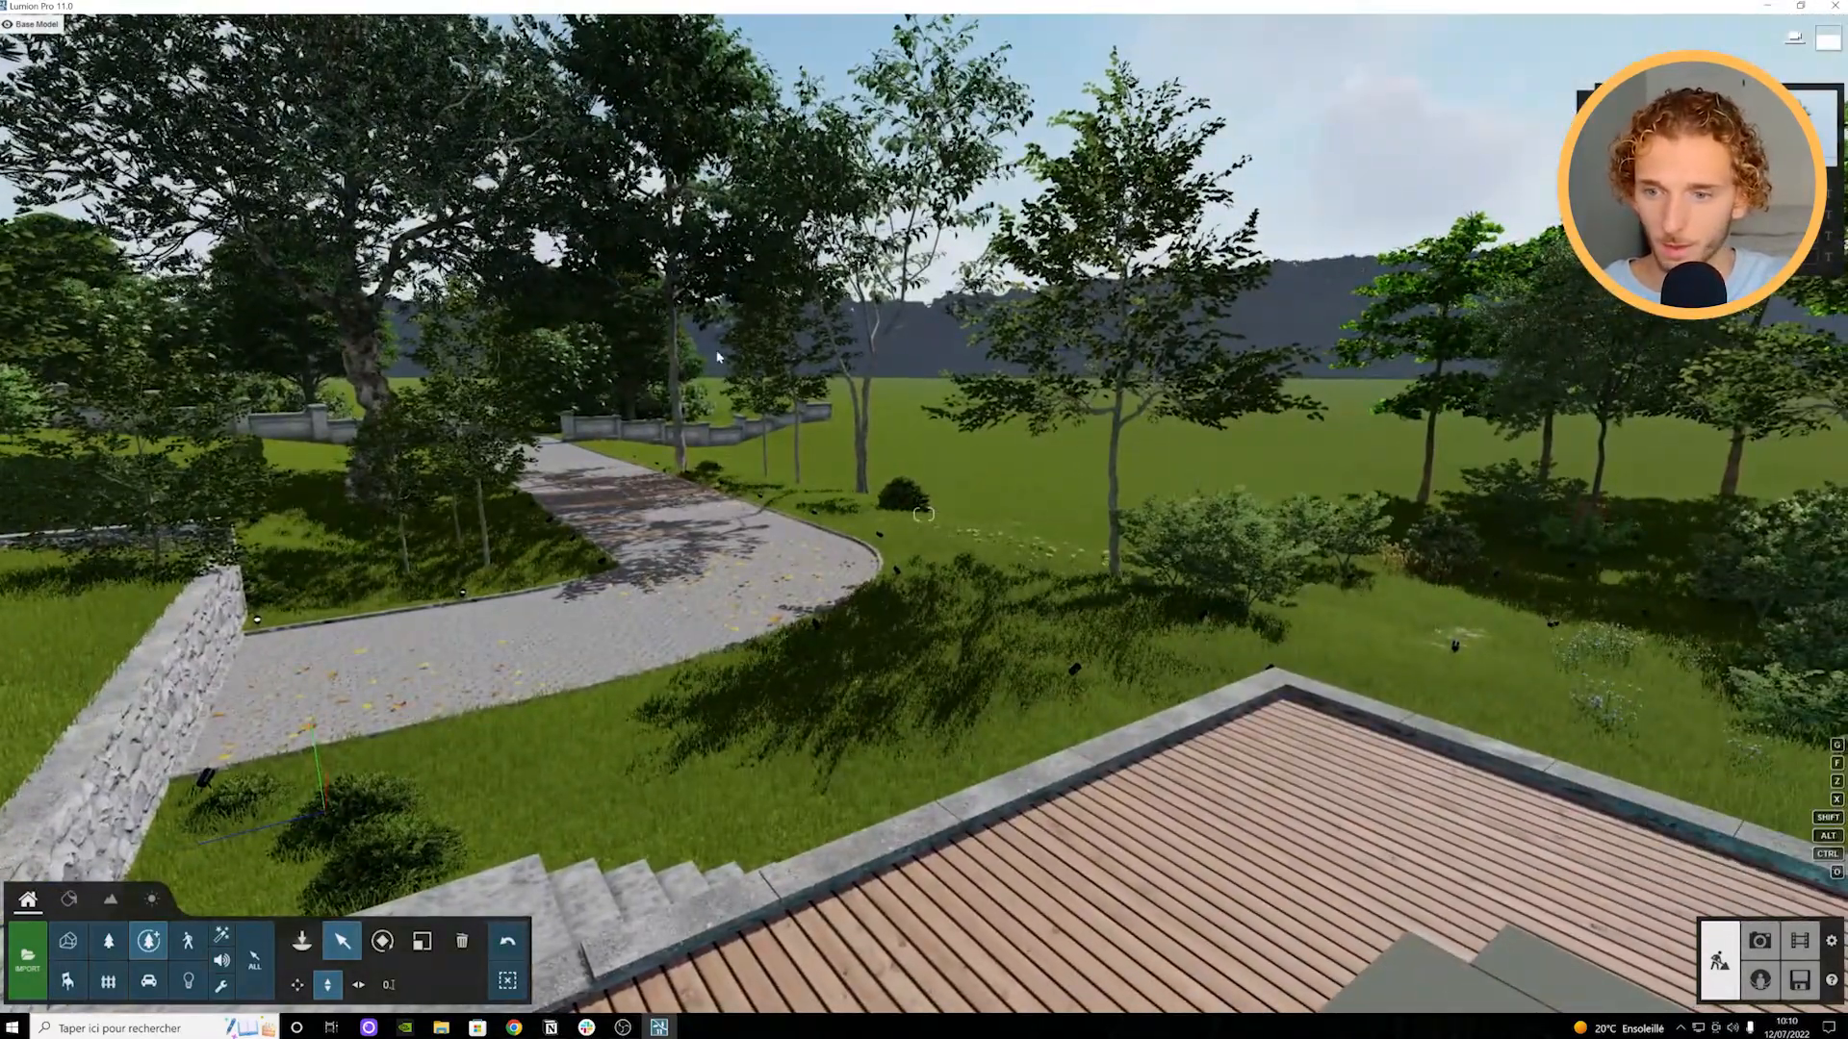
{"action": "left_click", "coordinate": [358, 985]}
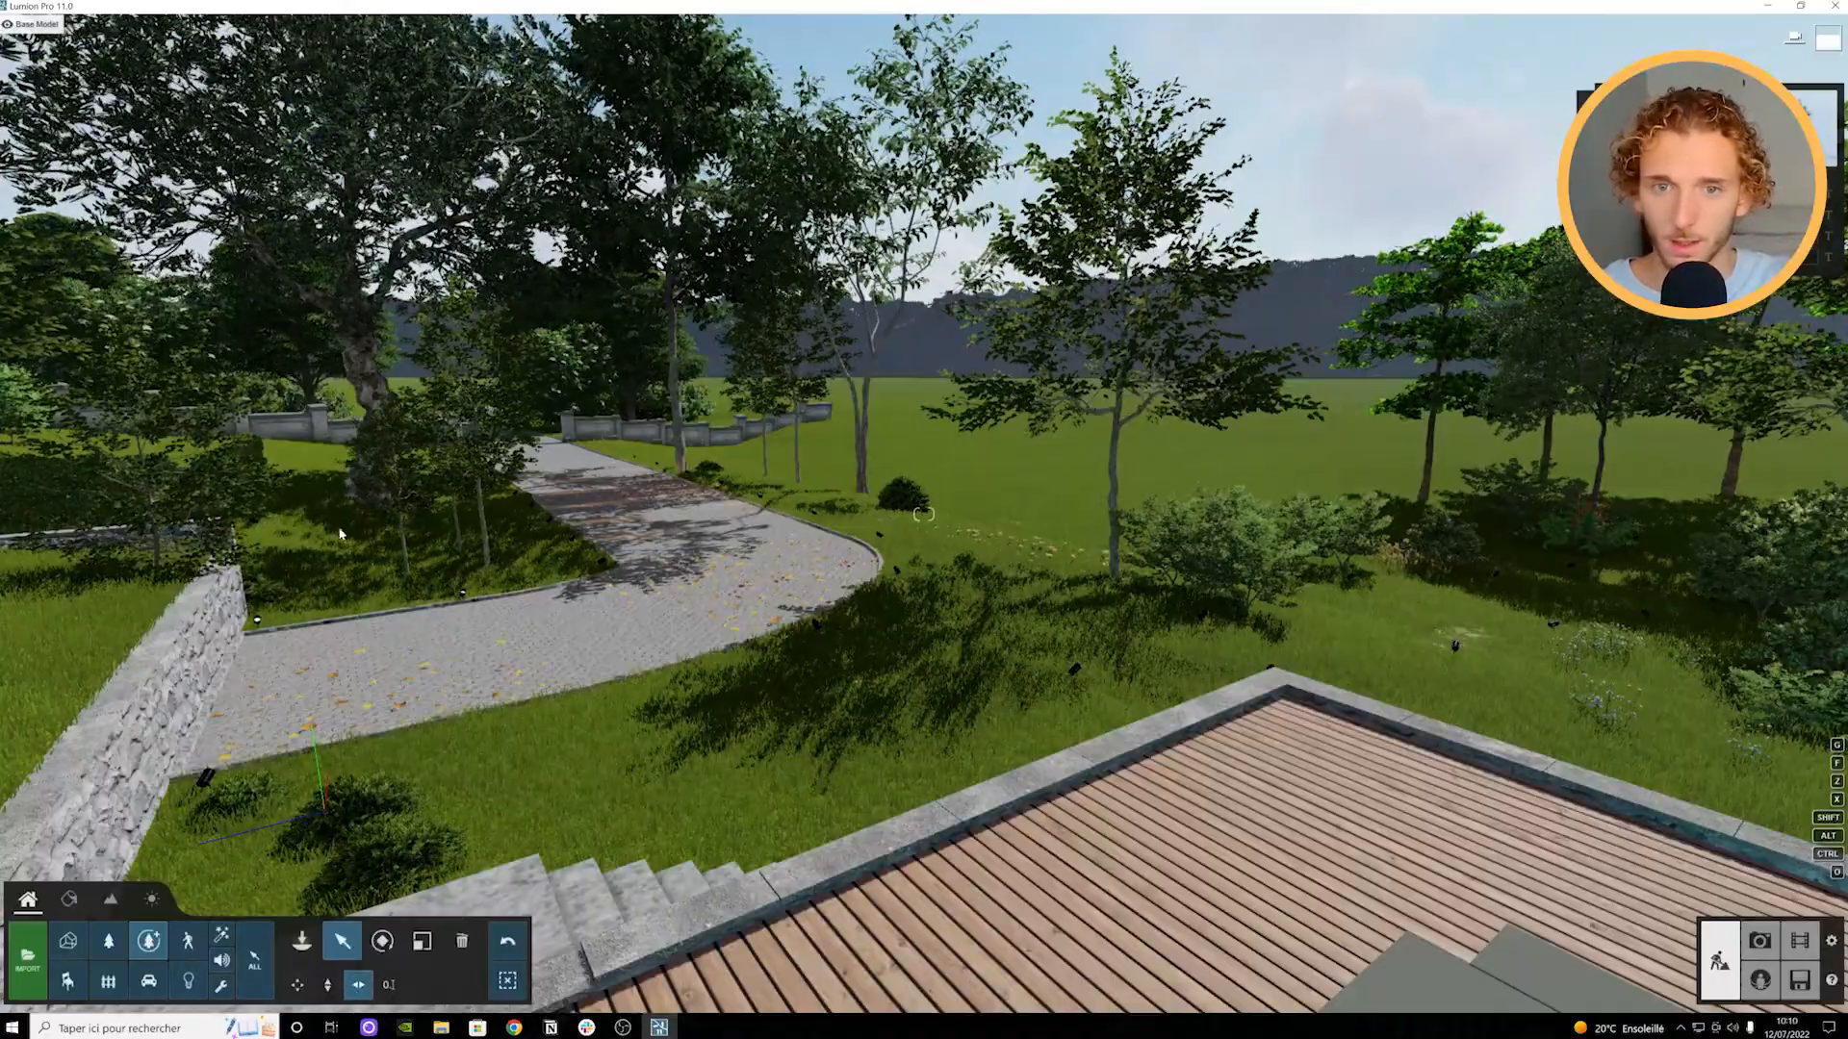
{"action": "right_click_drag", "start_coordinate": [313, 533], "coordinate": [661, 581]}
{"action": "key", "text": "s"}
{"action": "left_click", "coordinate": [508, 981]}
{"action": "right_click_drag", "start_coordinate": [1066, 746], "coordinate": [746, 632]}
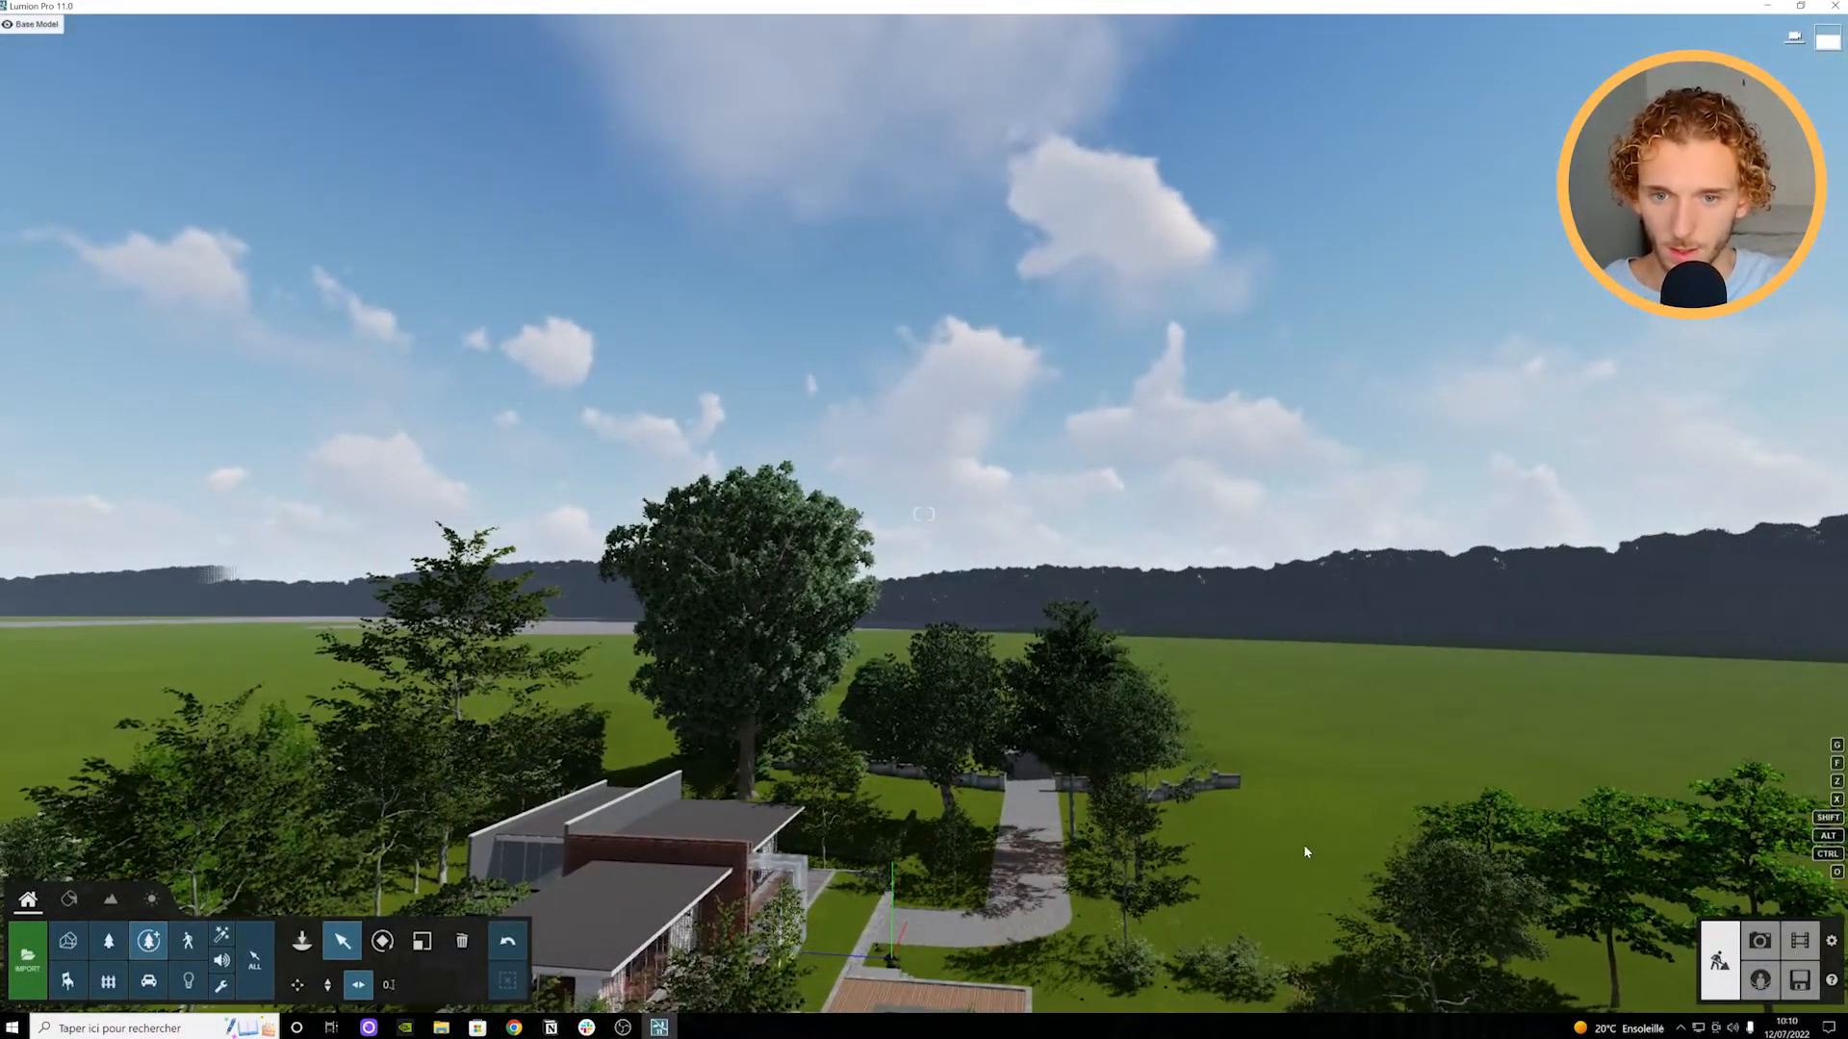
{"action": "key", "text": "s"}
{"action": "right_click_drag", "start_coordinate": [399, 524], "coordinate": [451, 621]}
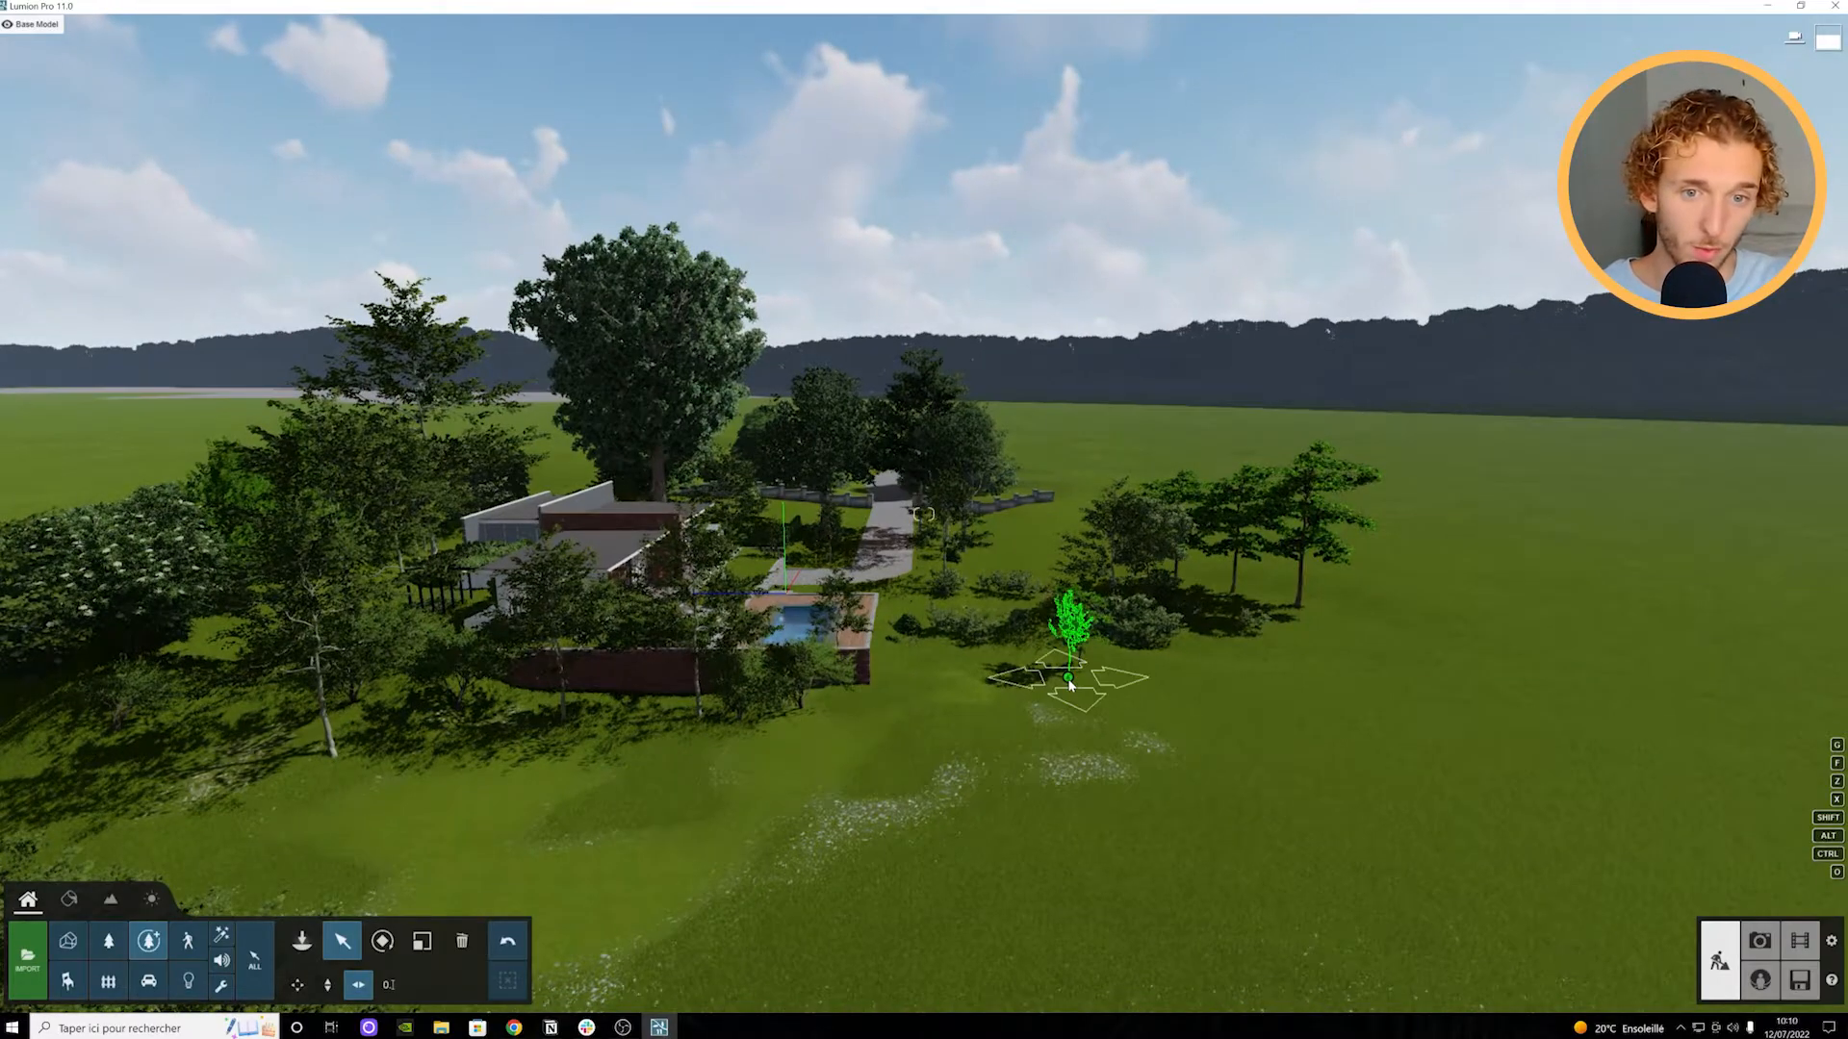
{"action": "left_click_drag", "start_coordinate": [943, 703], "coordinate": [951, 701]}
Step: Restrict selection to the Nature category, clear the current selection, and box-select all the trees and plants around the house
{"action": "key", "text": "s"}
{"action": "key", "text": "s"}
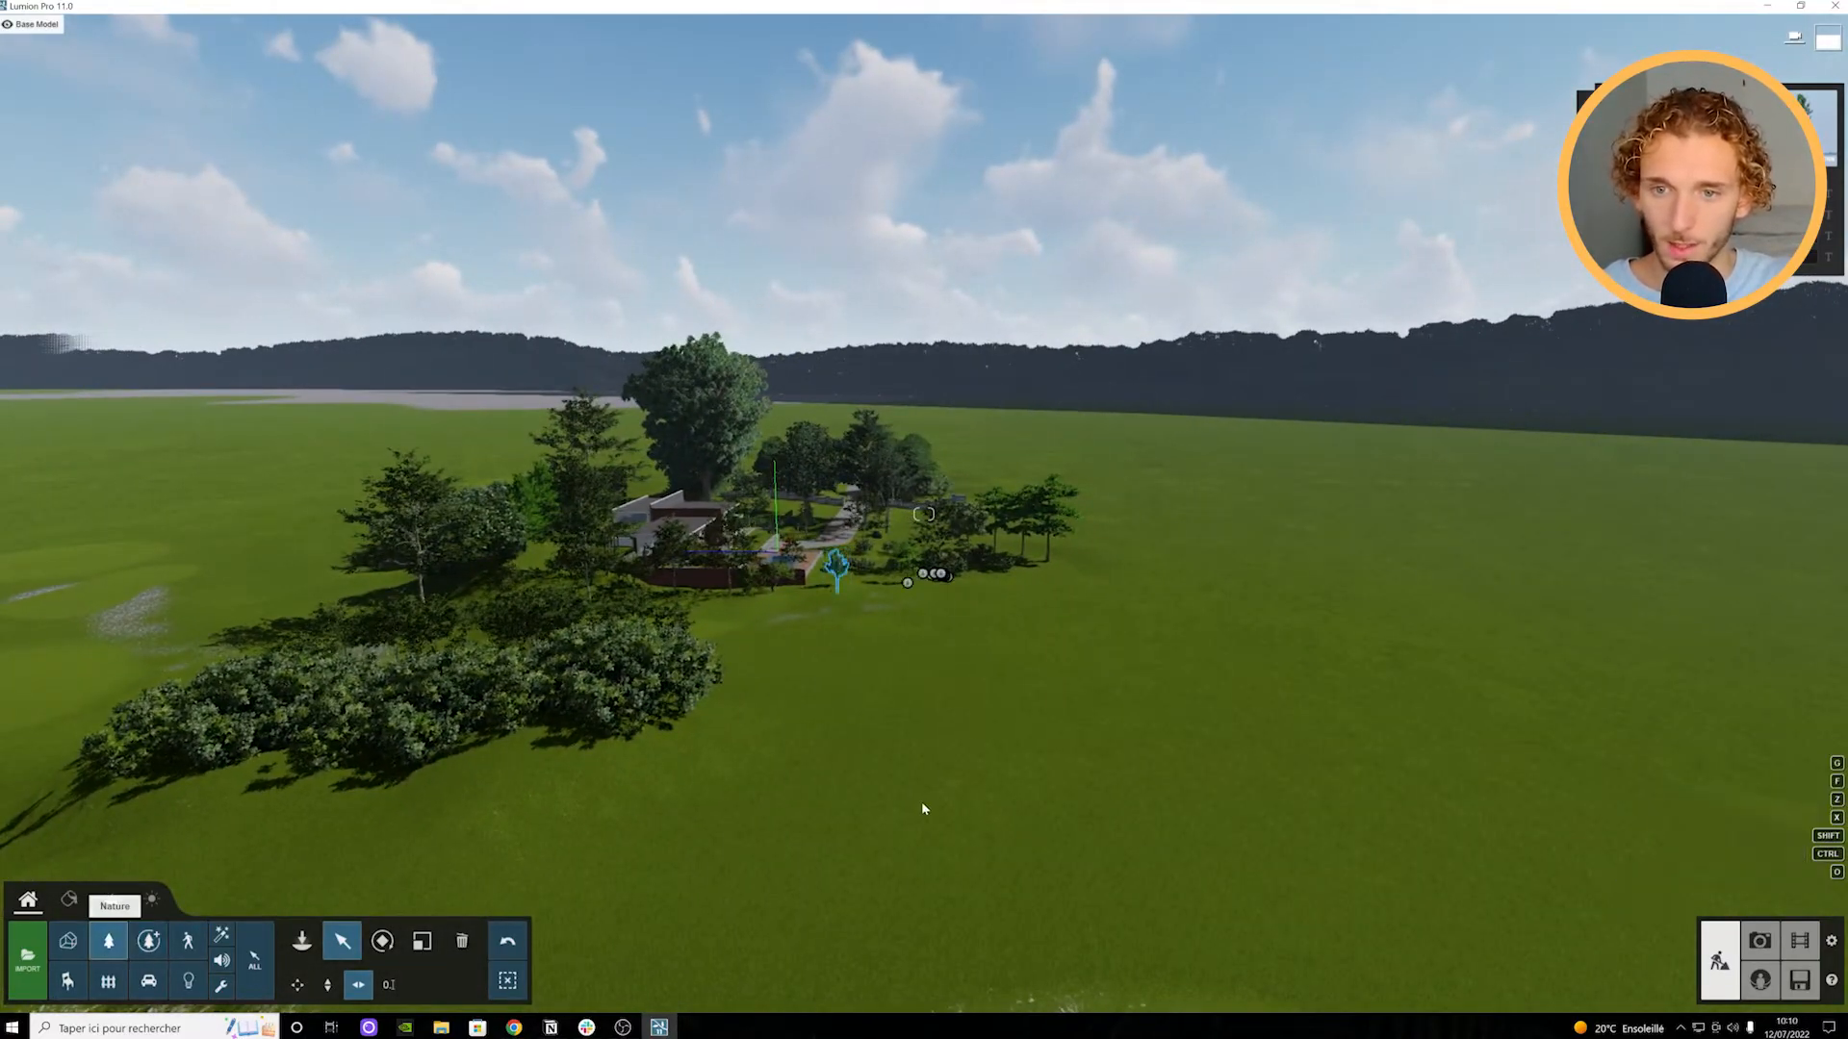
{"action": "right_click_drag", "start_coordinate": [922, 809], "coordinate": [857, 800]}
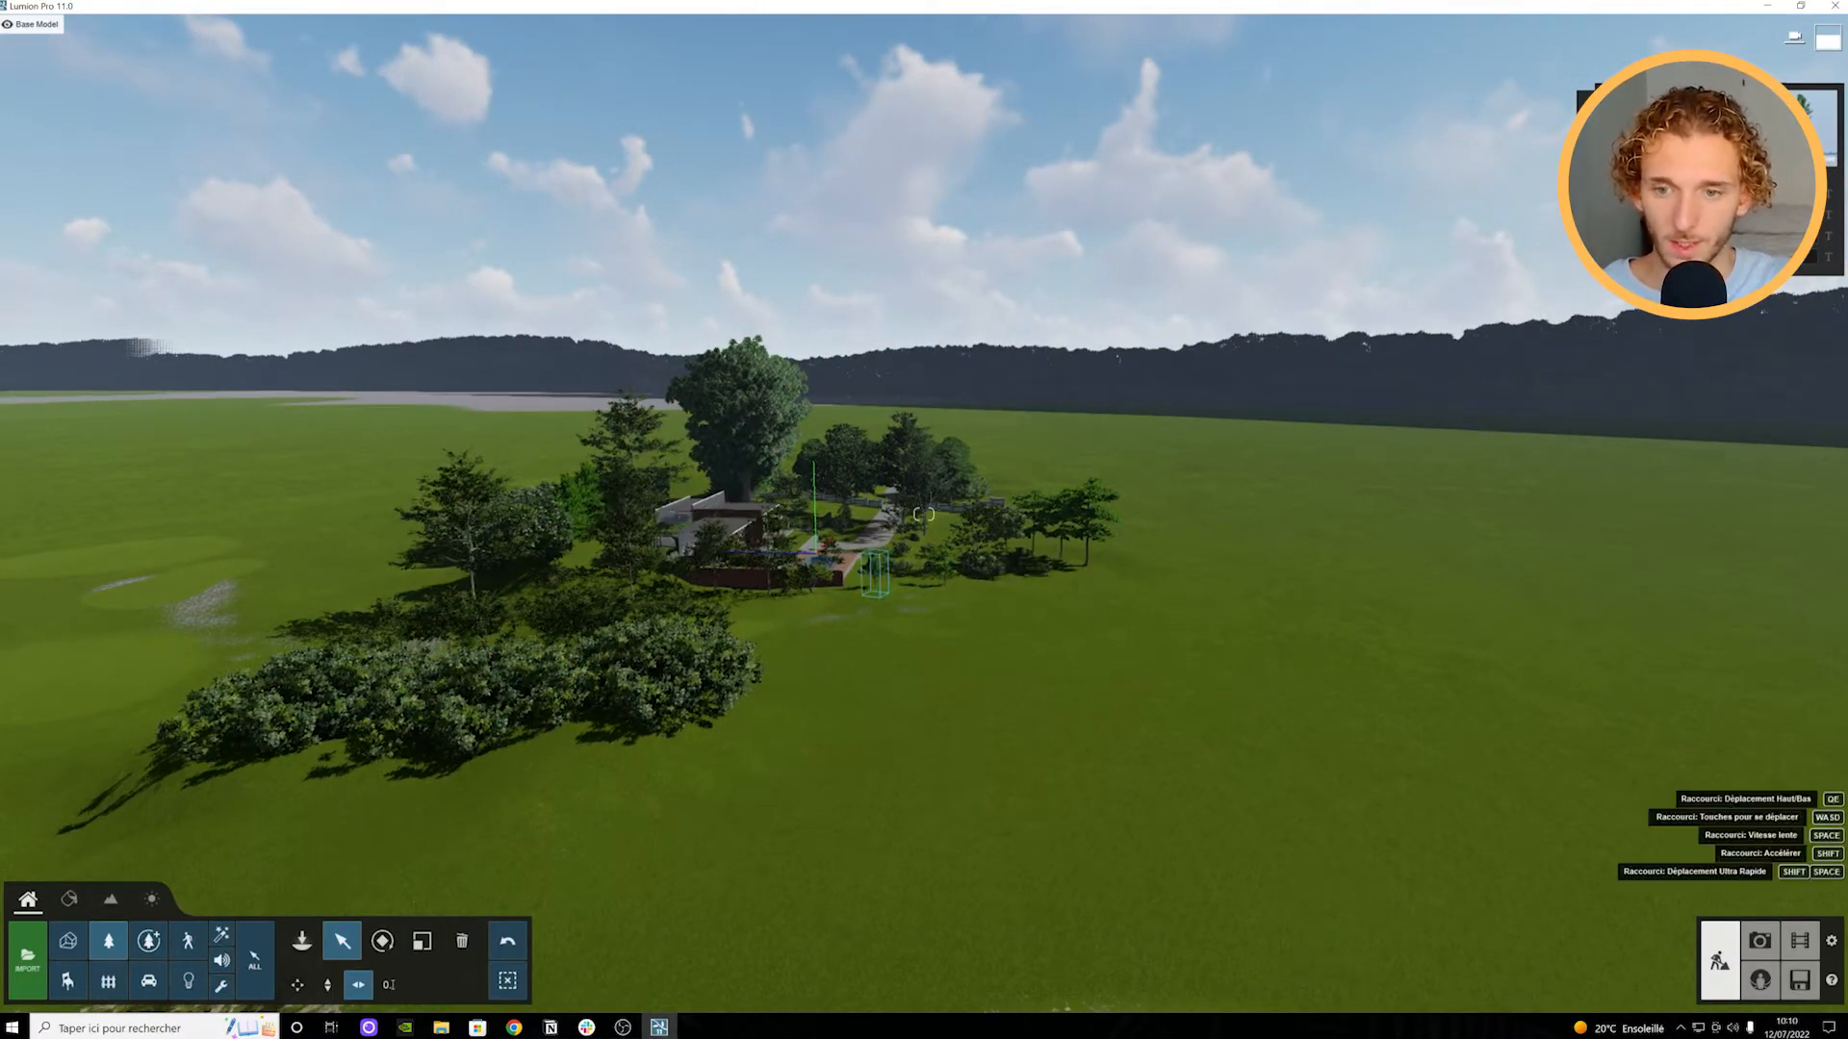
{"action": "right_click_drag", "start_coordinate": [895, 835], "coordinate": [862, 829]}
{"action": "left_click", "coordinate": [517, 987]}
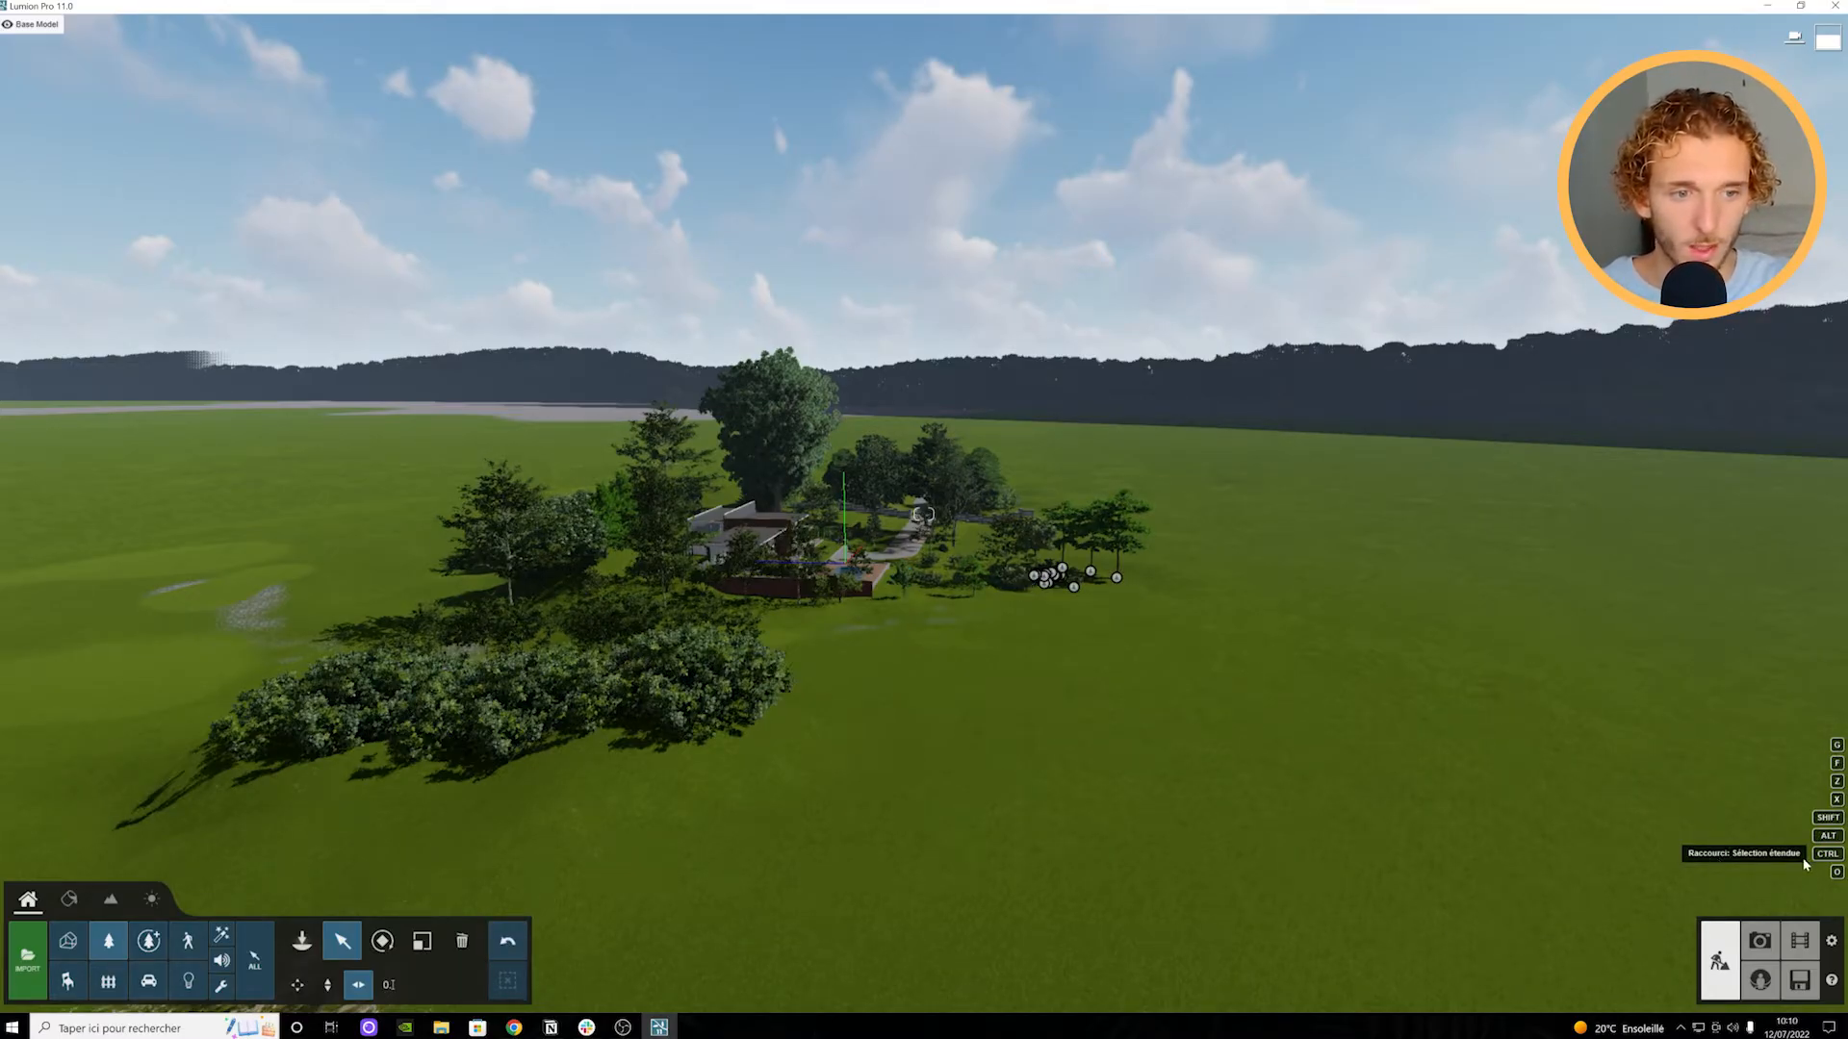
{"action": "left_click_drag", "start_coordinate": [832, 611], "coordinate": [37, 130], "text": "ctrl"}
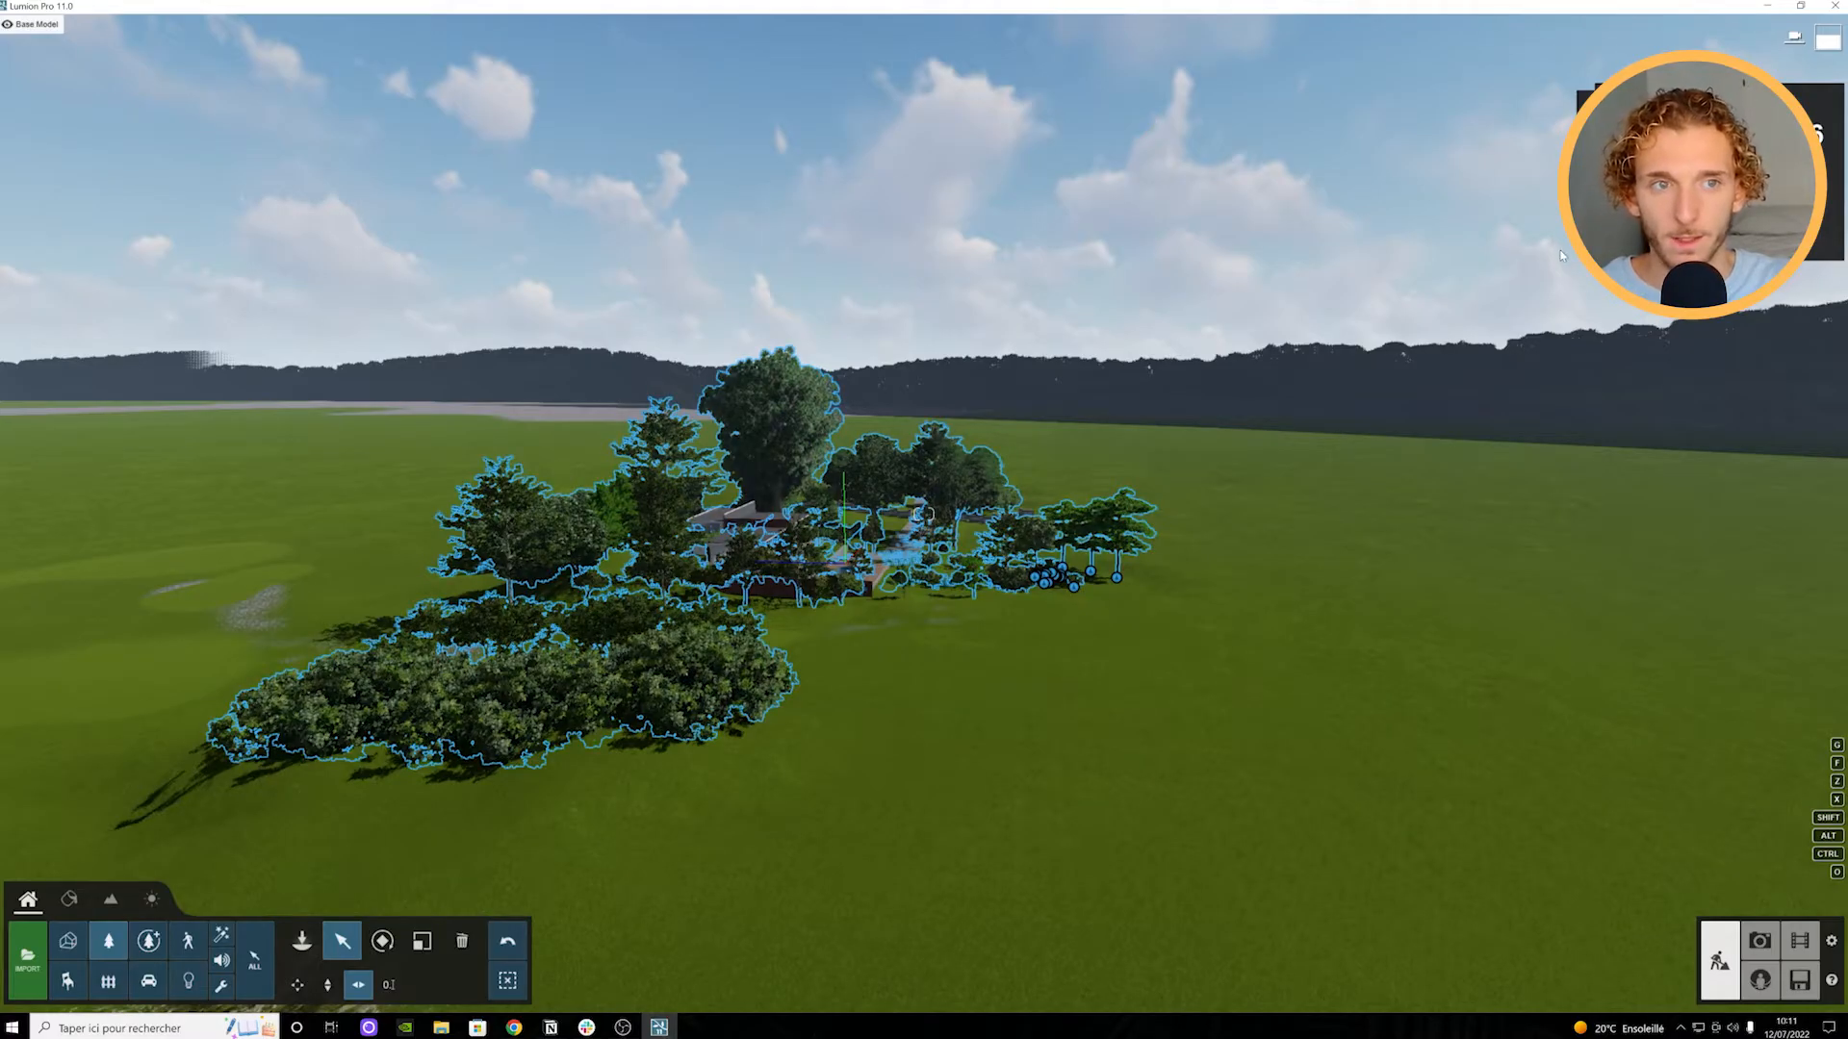
Step: Hide and show the Trees layer several times, and clear the object selection
{"action": "mouse_move", "coordinate": [103, 39]}
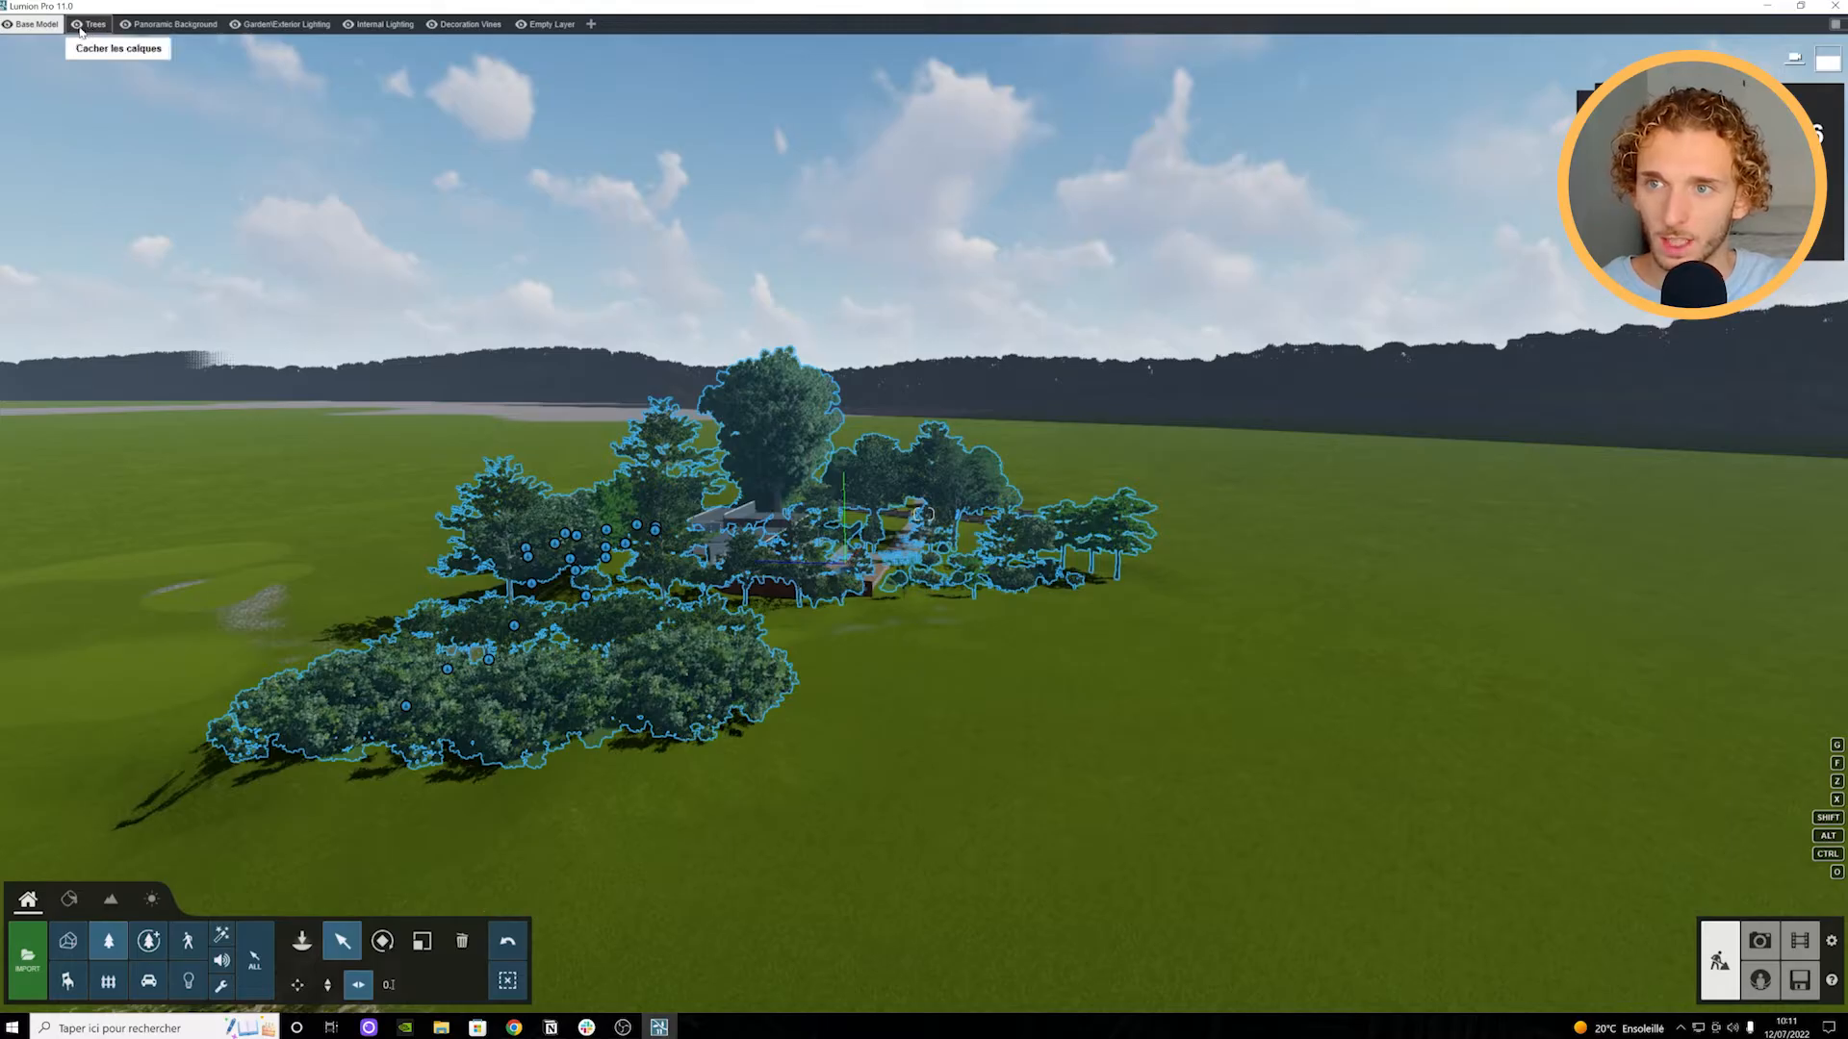
{"action": "left_click", "coordinate": [80, 30]}
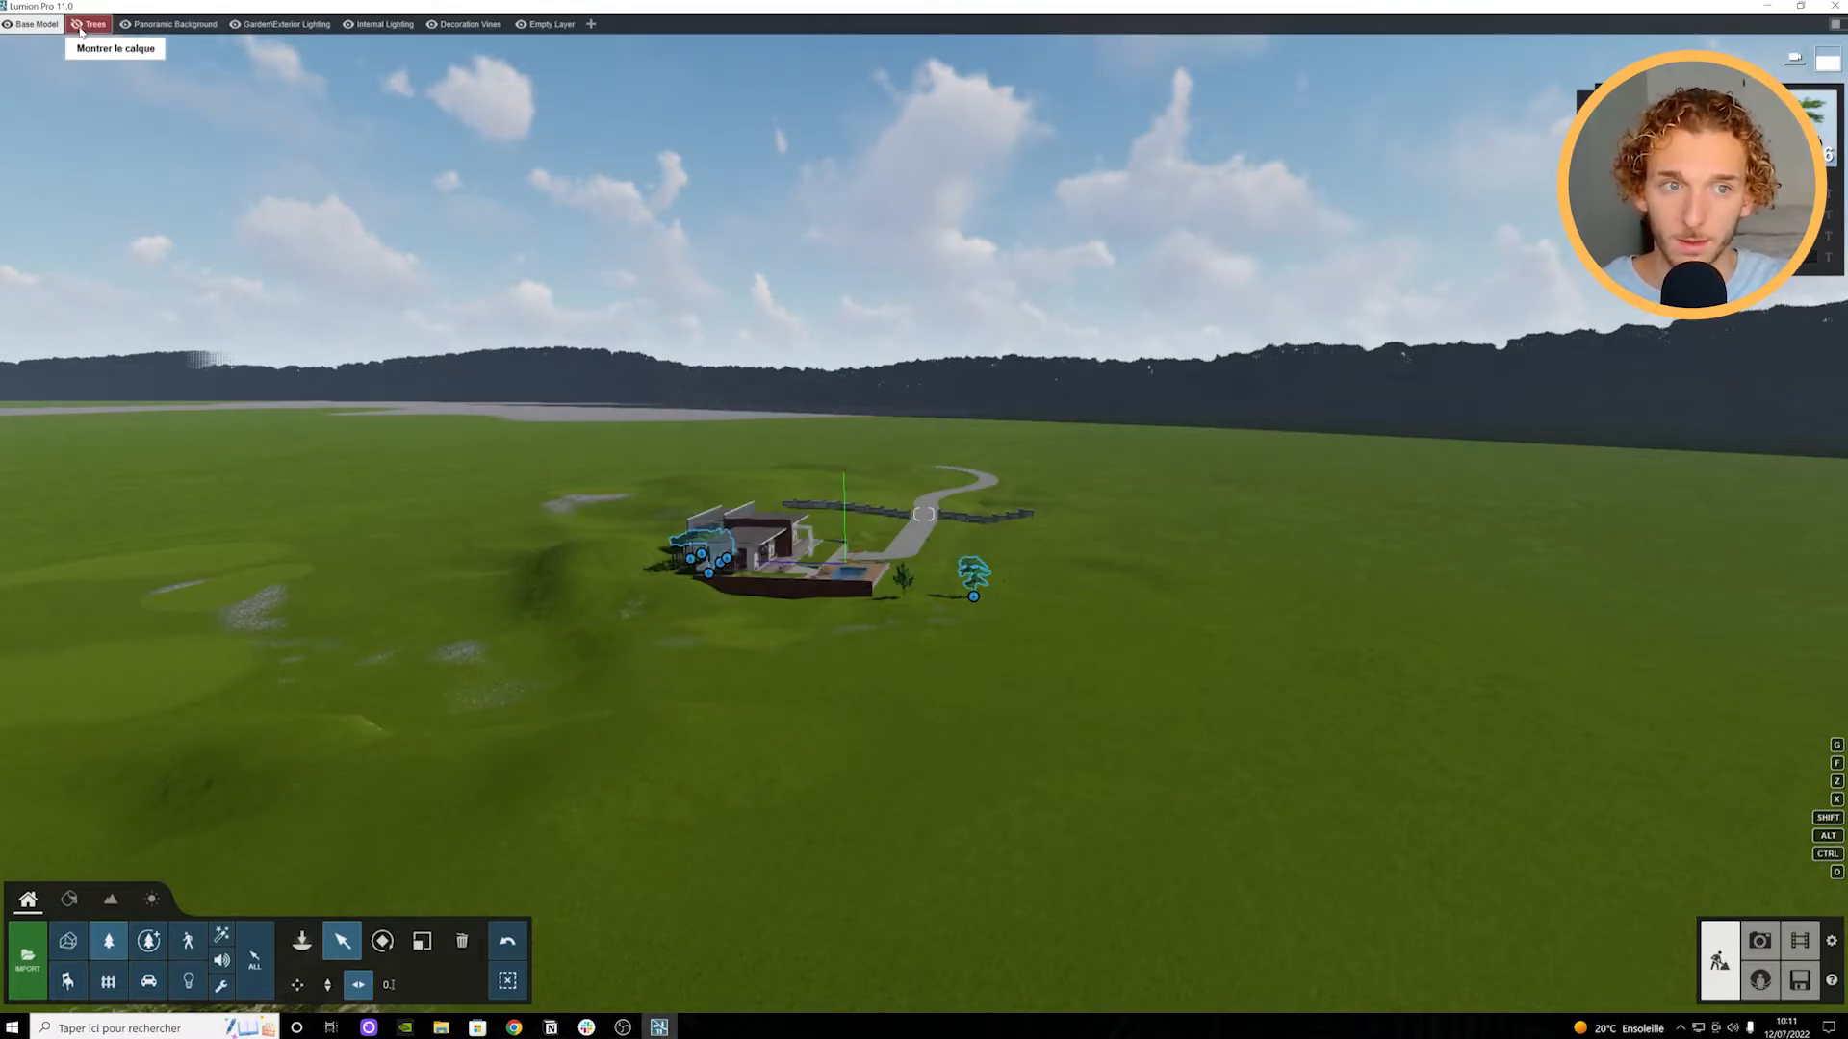
{"action": "left_click", "coordinate": [80, 29]}
{"action": "left_click", "coordinate": [80, 29]}
{"action": "left_click", "coordinate": [80, 29]}
{"action": "left_click", "coordinate": [80, 30]}
{"action": "left_click", "coordinate": [80, 30]}
{"action": "key", "text": "w"}
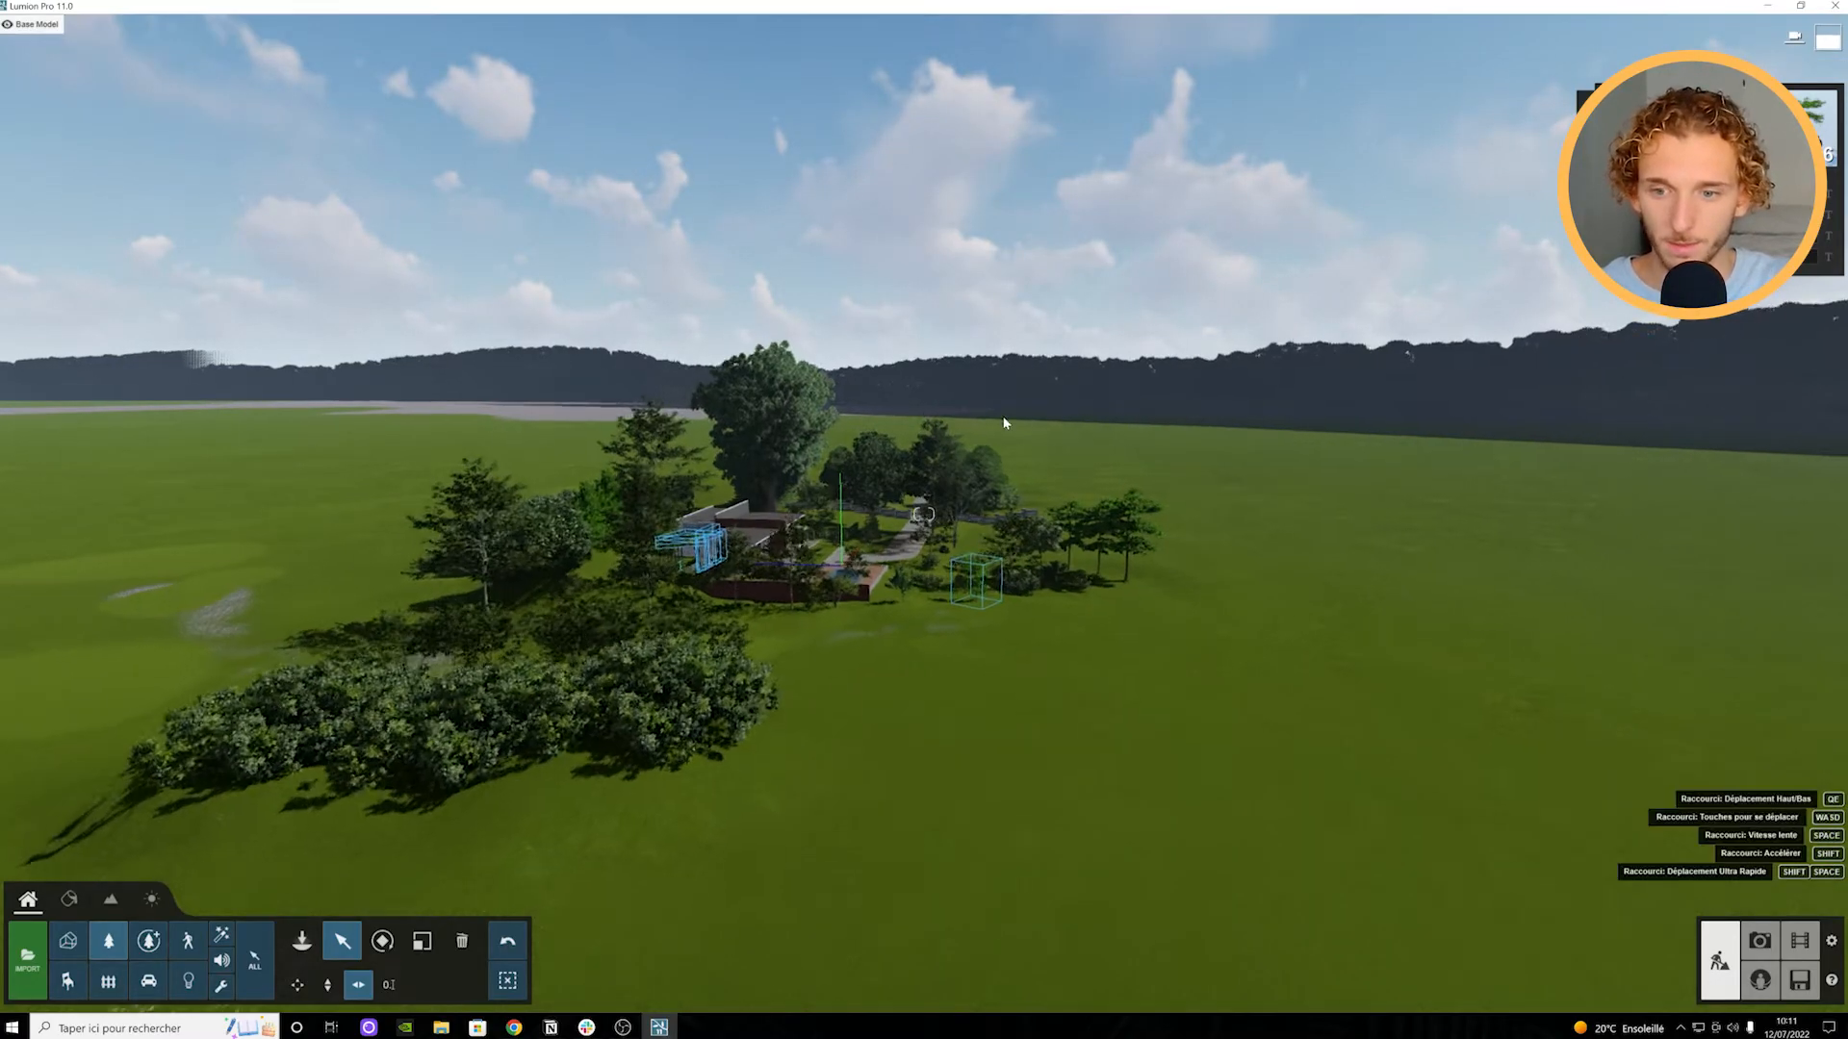
{"action": "left_click", "coordinate": [507, 981]}
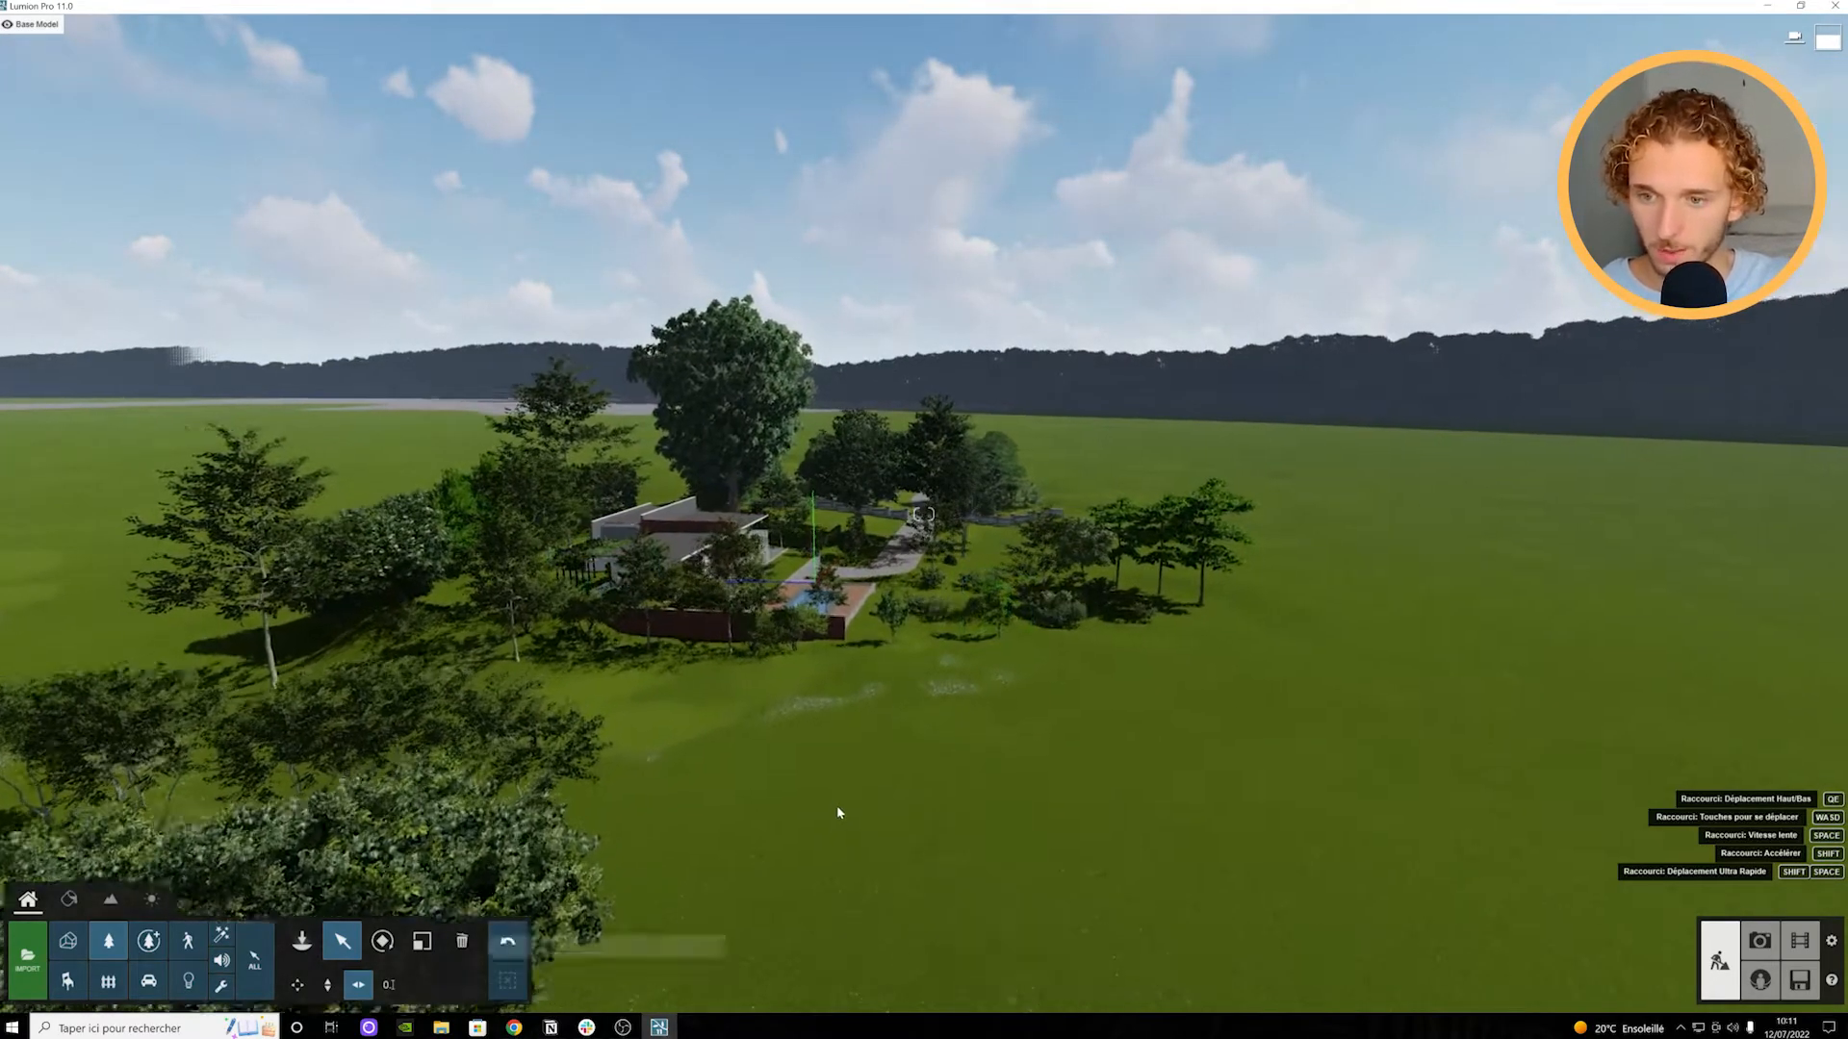
Step: Return to the house terrace and pool, and switch to the material editor
{"action": "key", "text": "w"}
{"action": "key", "text": "w"}
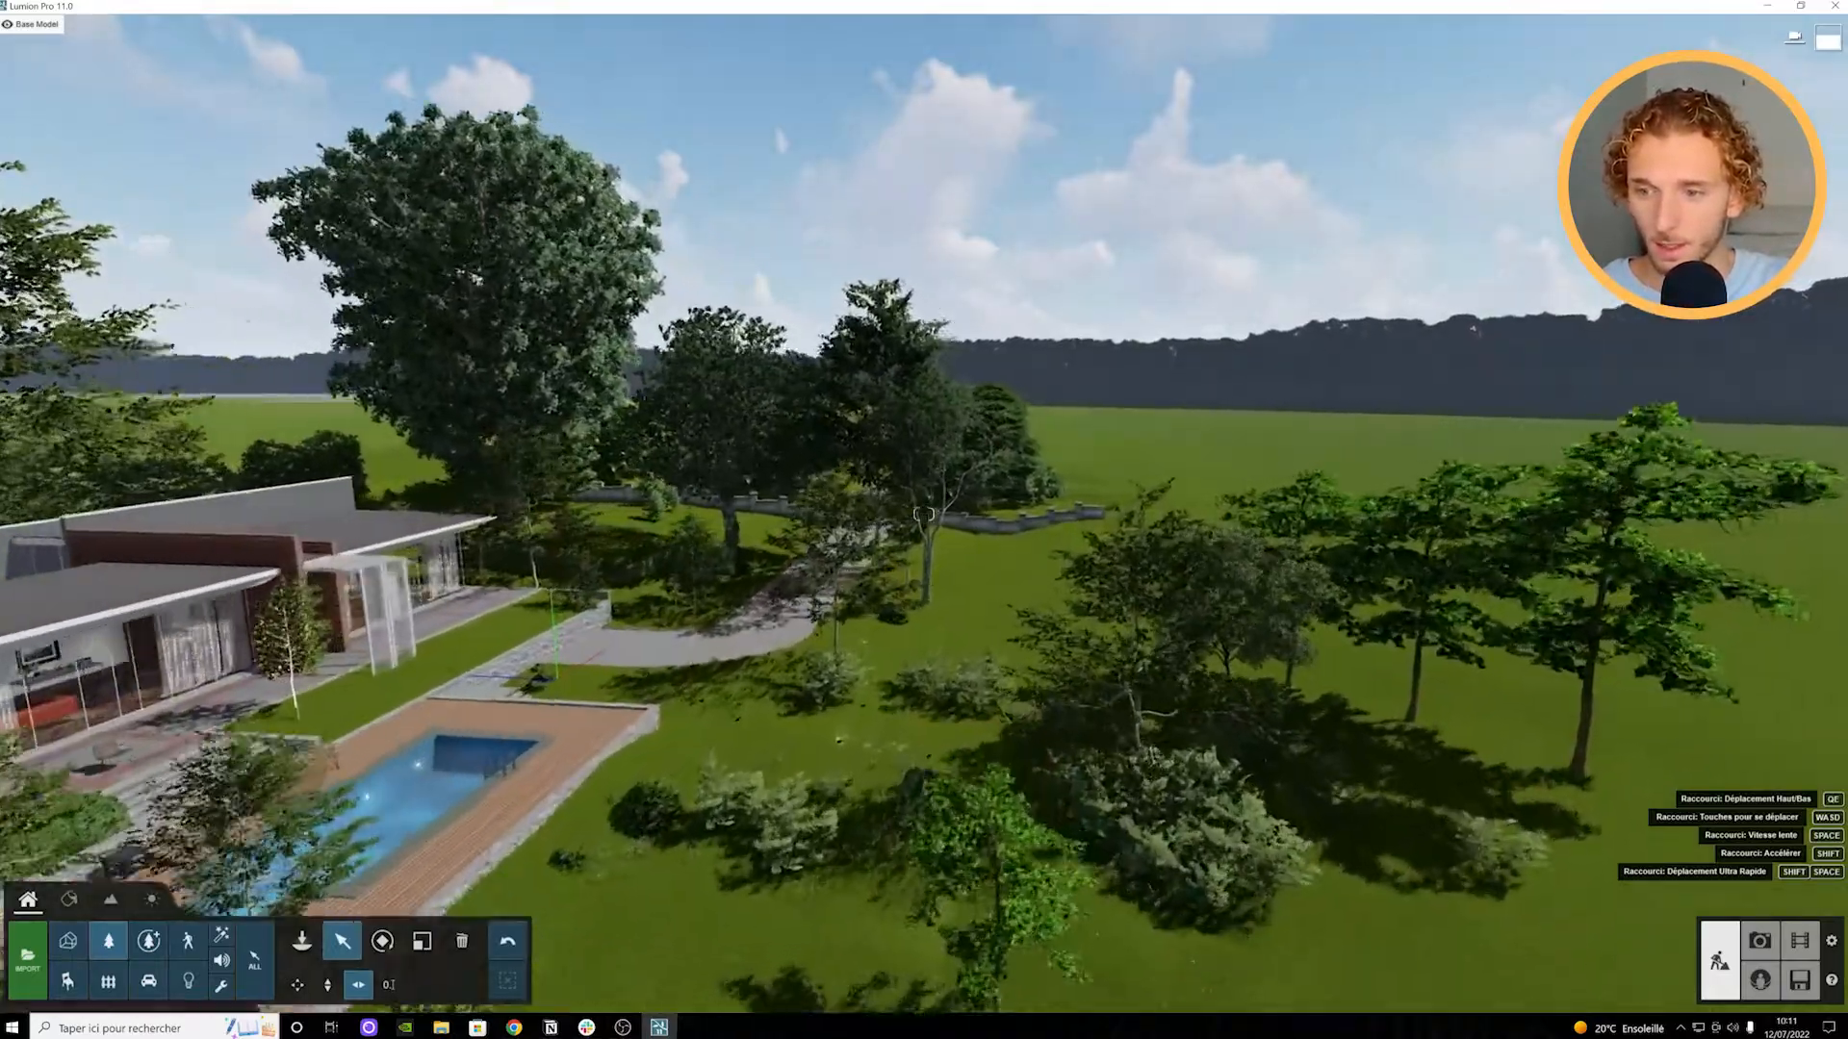
{"action": "right_click_drag", "start_coordinate": [924, 520], "coordinate": [674, 519]}
{"action": "key", "text": "w"}
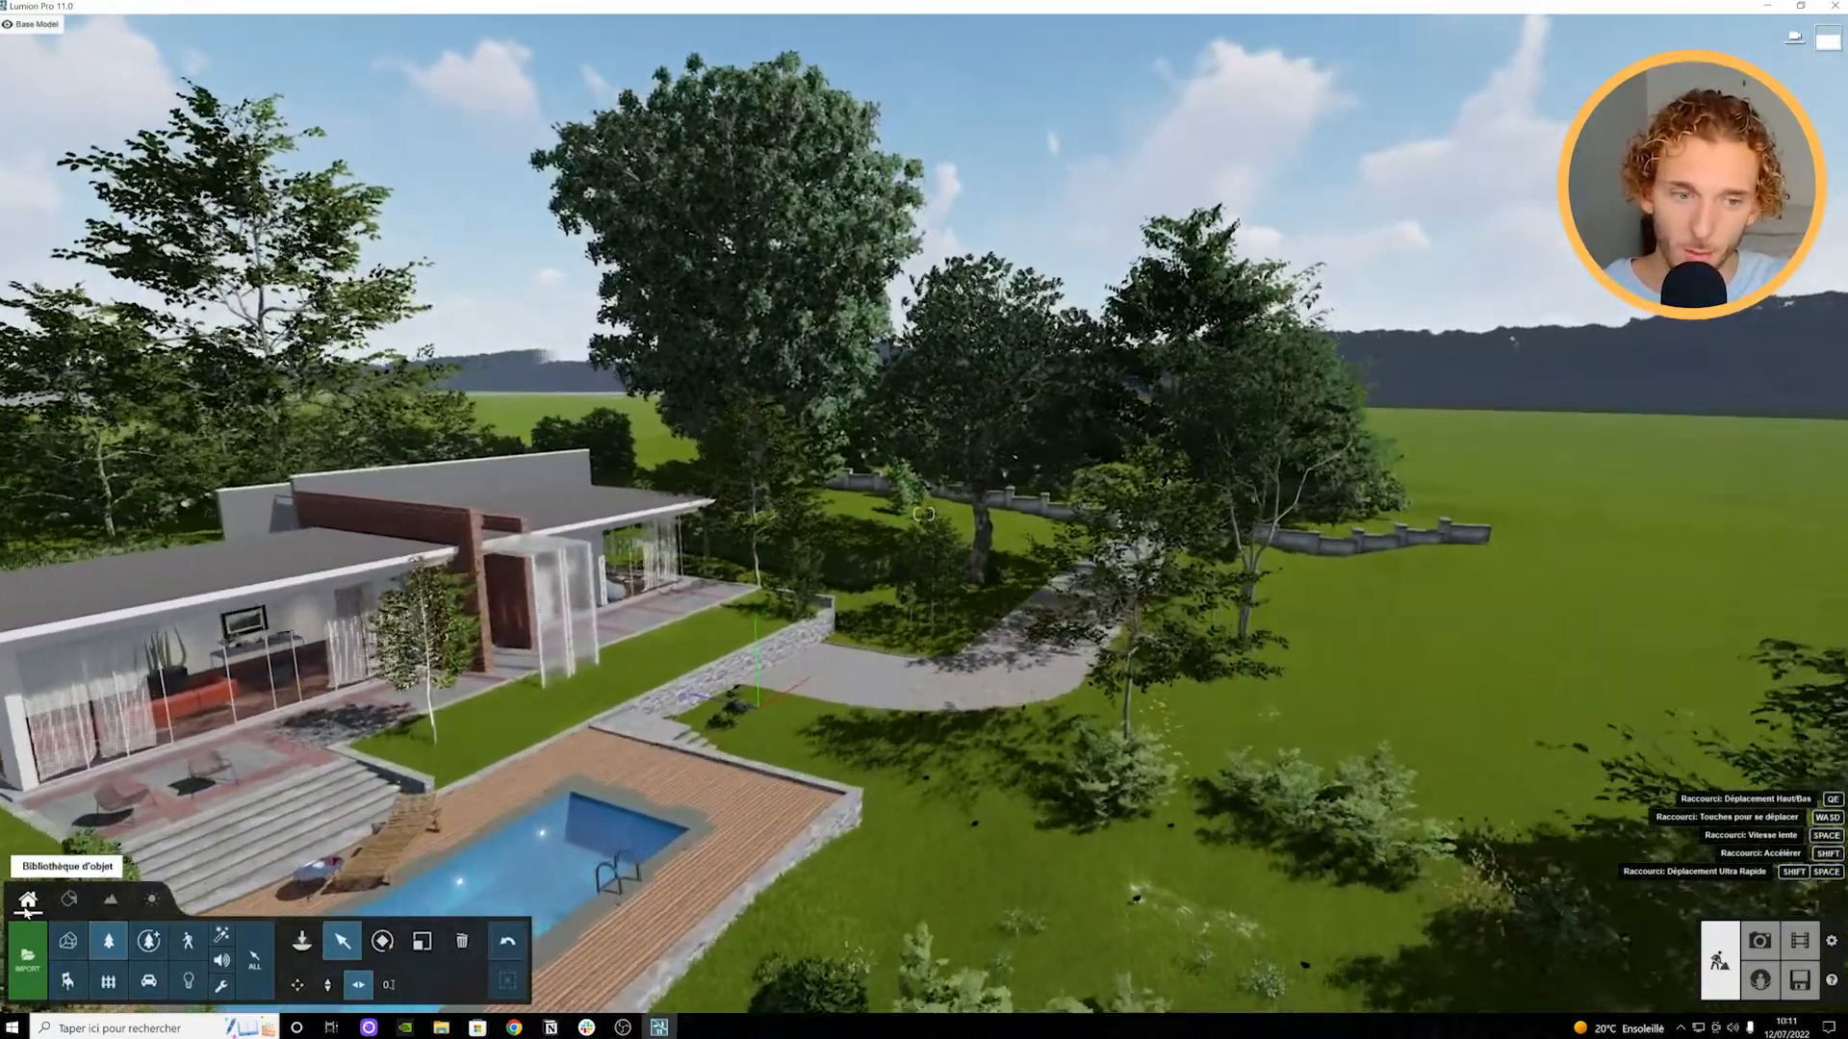
{"action": "key", "text": "w"}
{"action": "right_click_drag", "start_coordinate": [866, 785], "coordinate": [720, 771]}
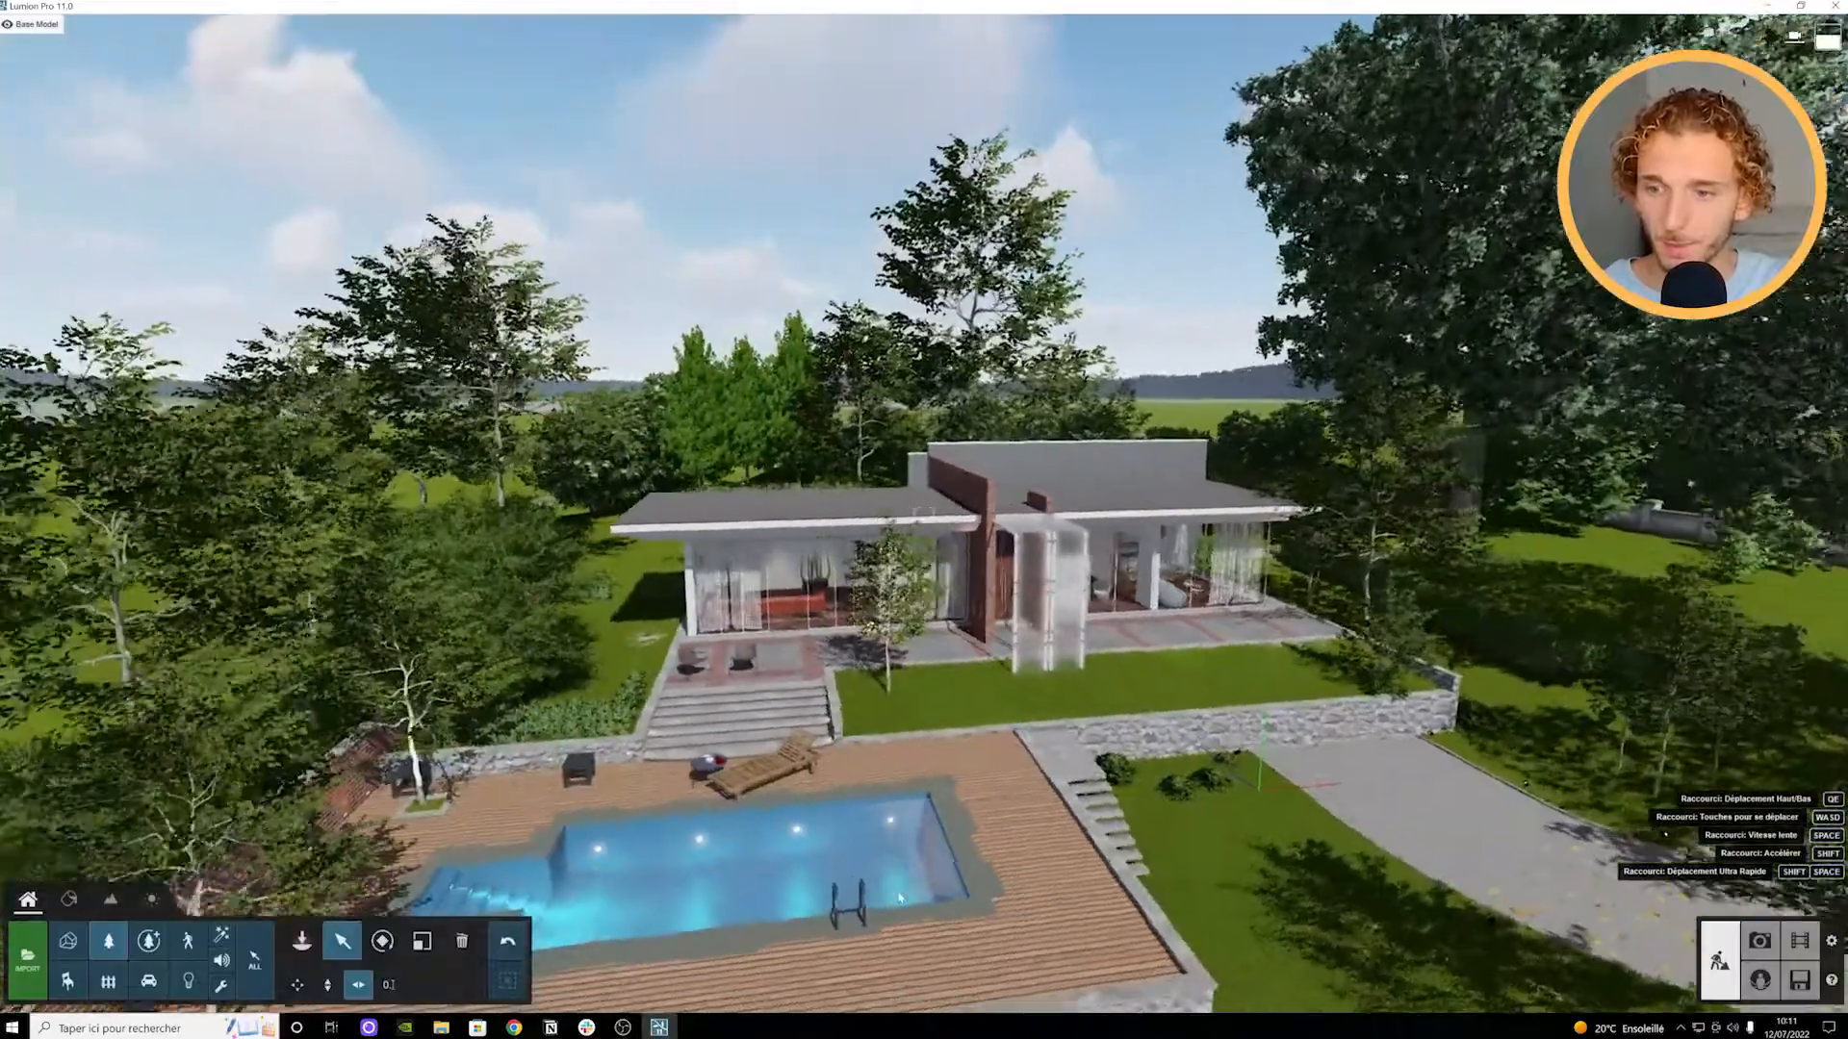
{"action": "key", "text": "w"}
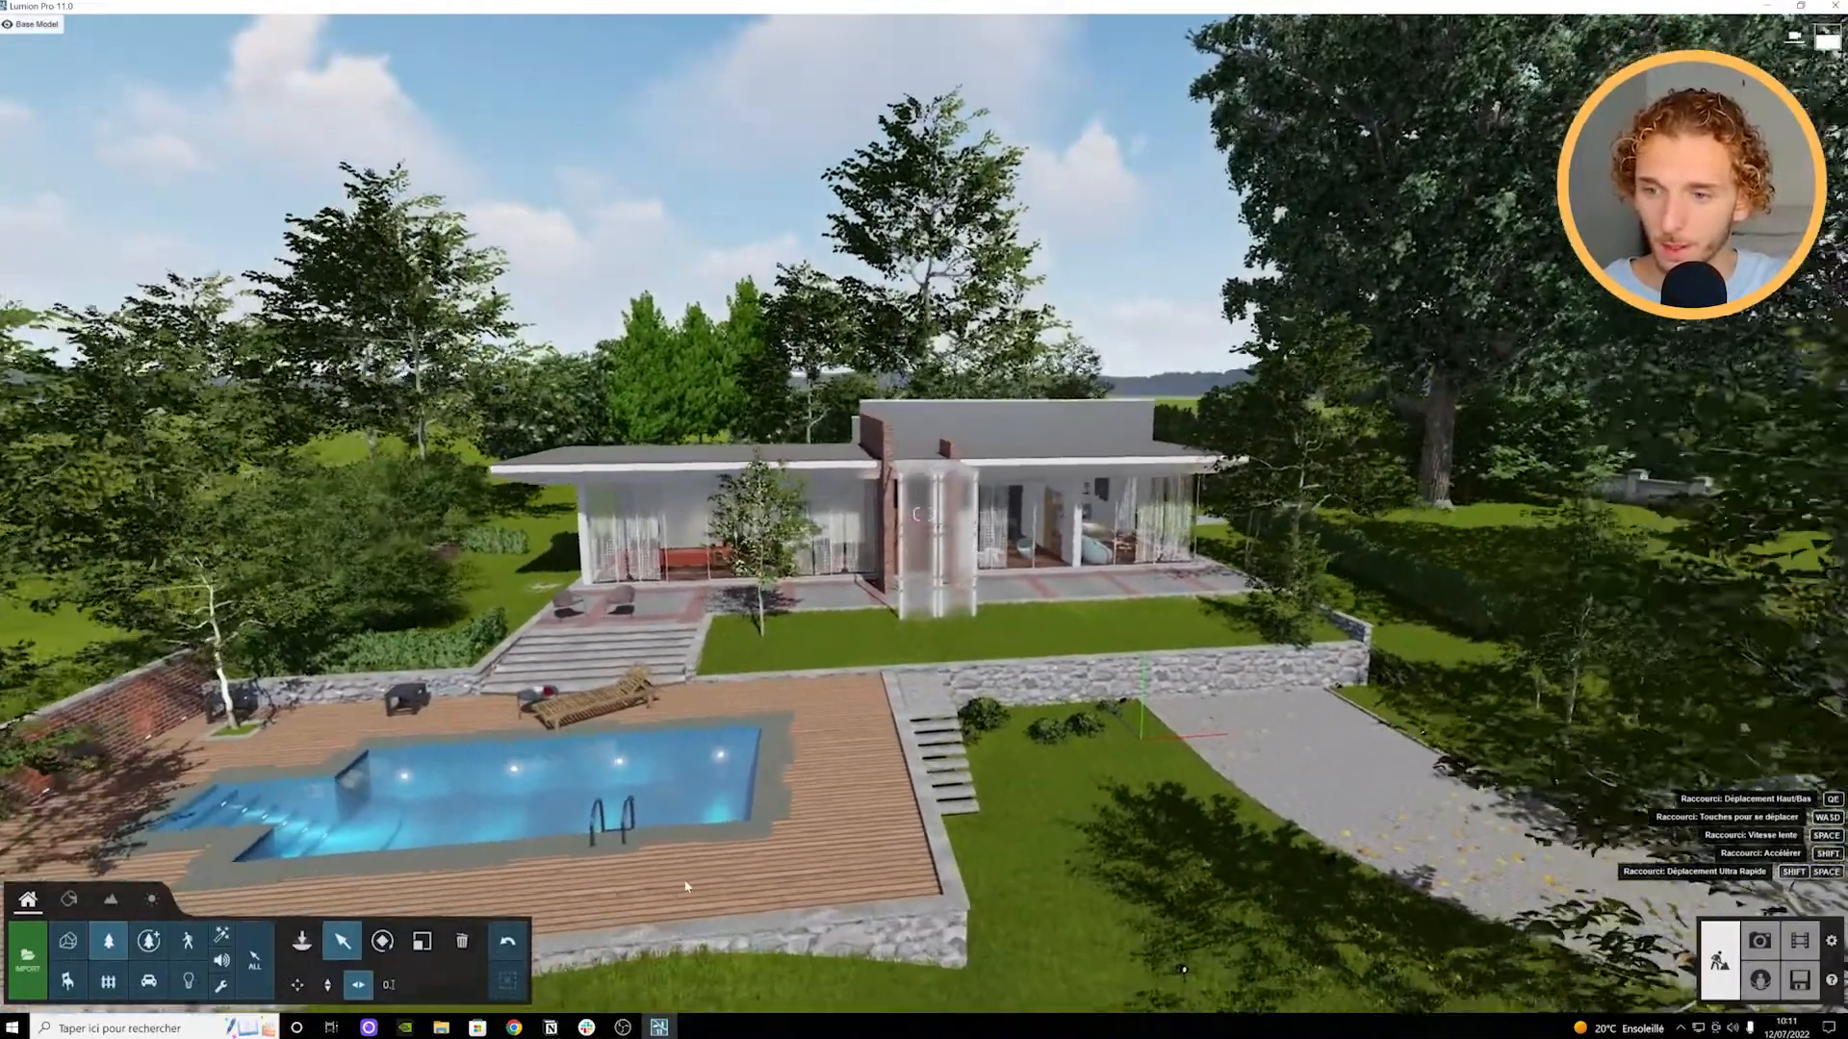
{"action": "key", "text": "w"}
{"action": "key", "text": "d"}
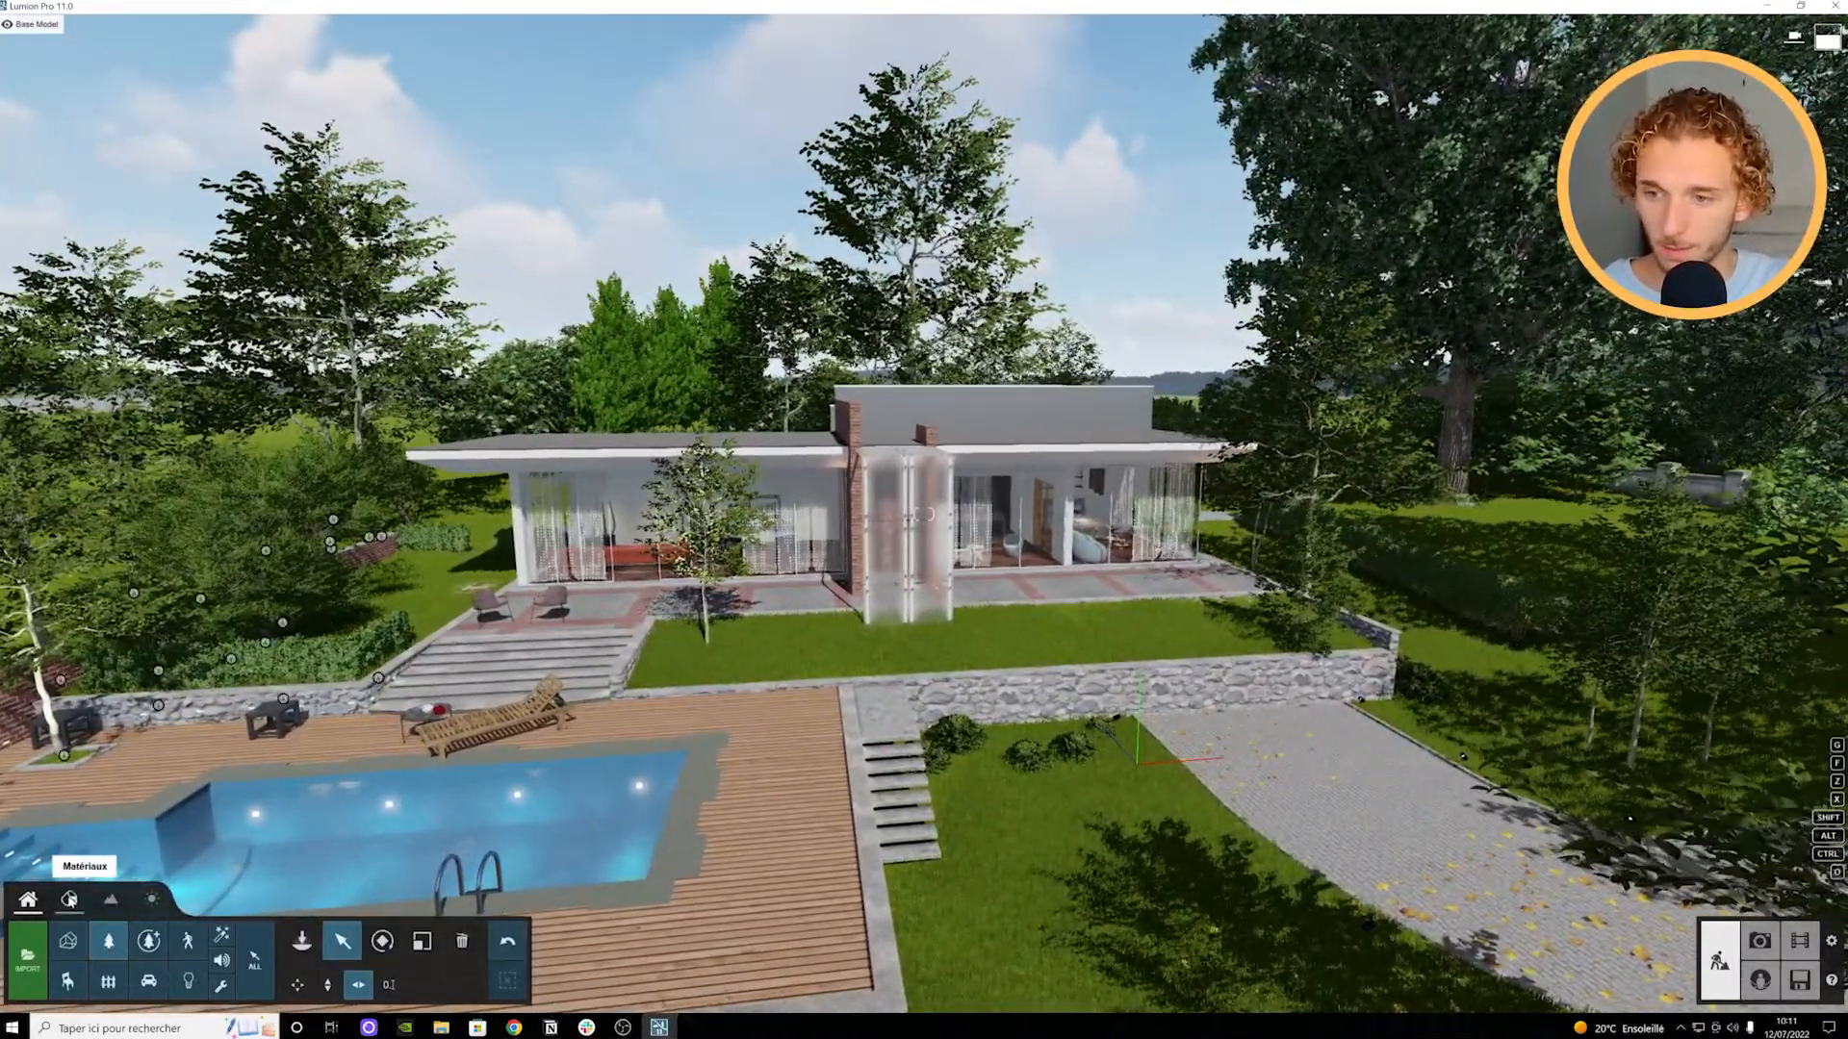
{"action": "right_click_drag", "start_coordinate": [833, 770], "coordinate": [724, 836]}
{"action": "key", "text": "w"}
{"action": "key", "text": "d"}
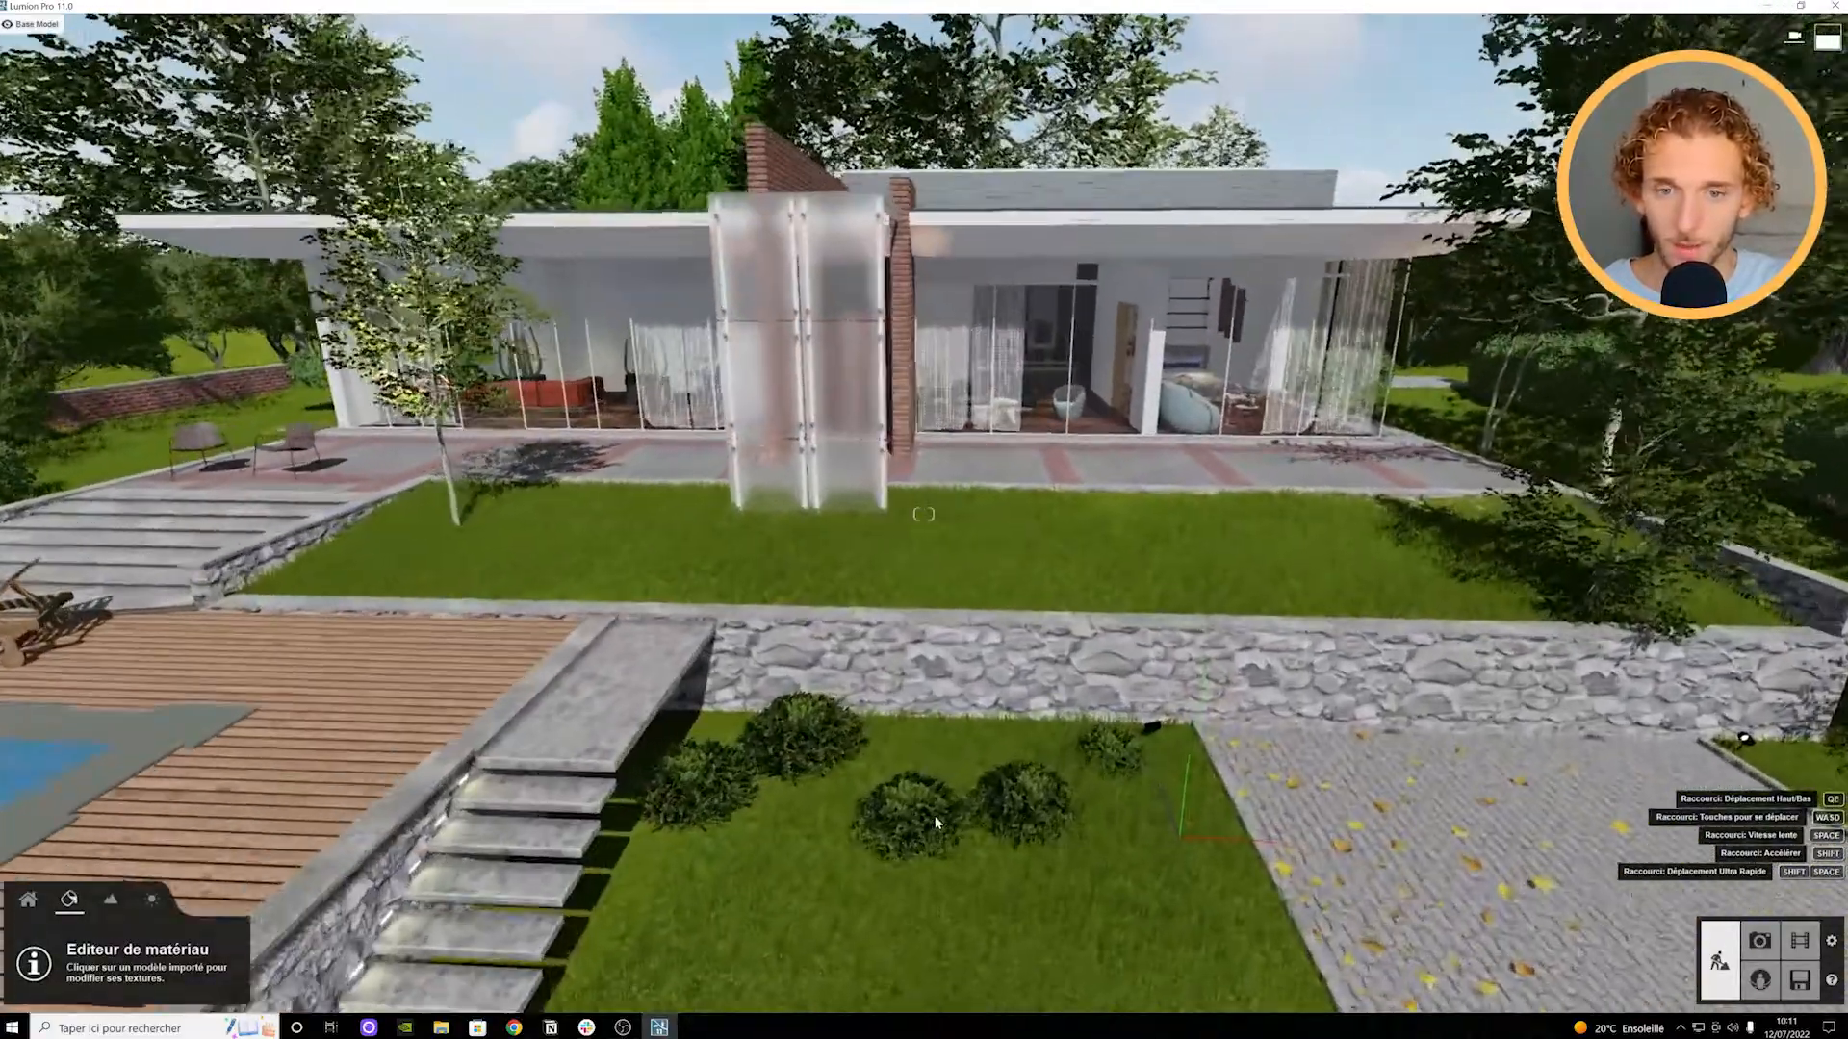
Step: Examine which surfaces share a material on the stone retaining wall, the floating steps and the pool deck's stone edging
{"action": "key", "text": "w"}
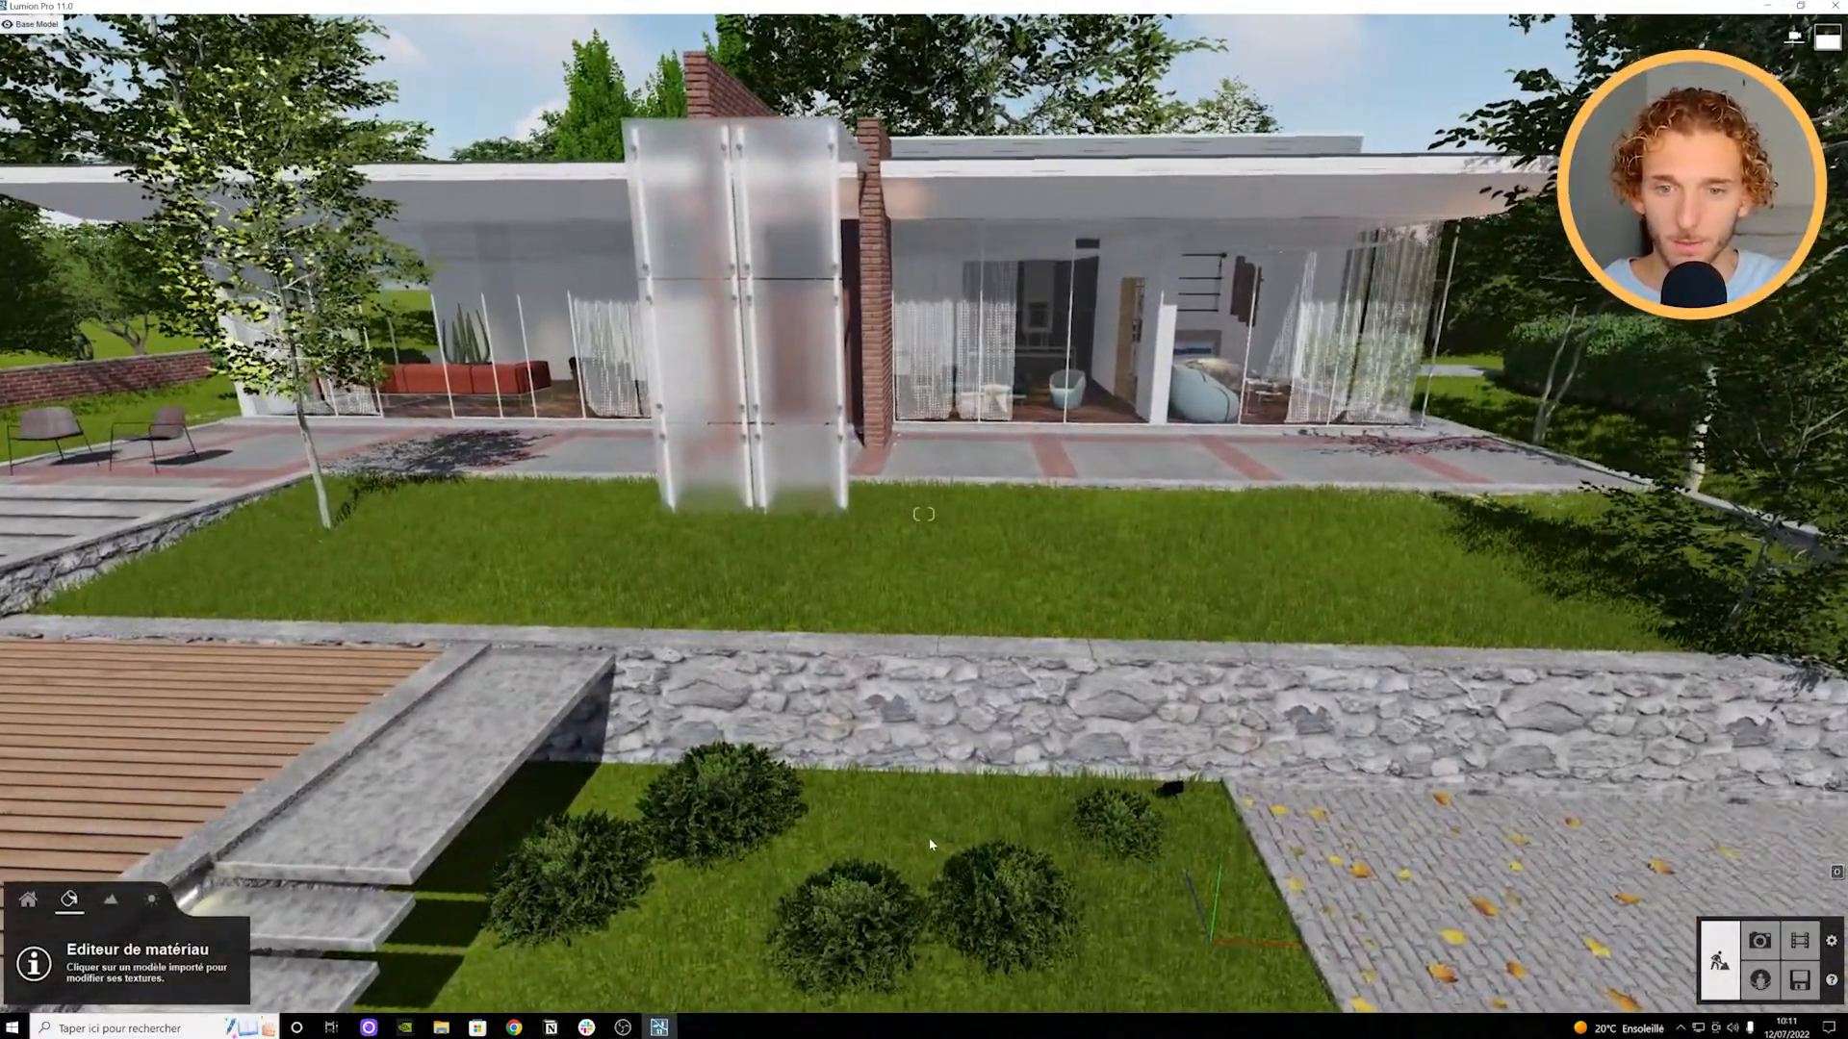
{"action": "key", "text": "w"}
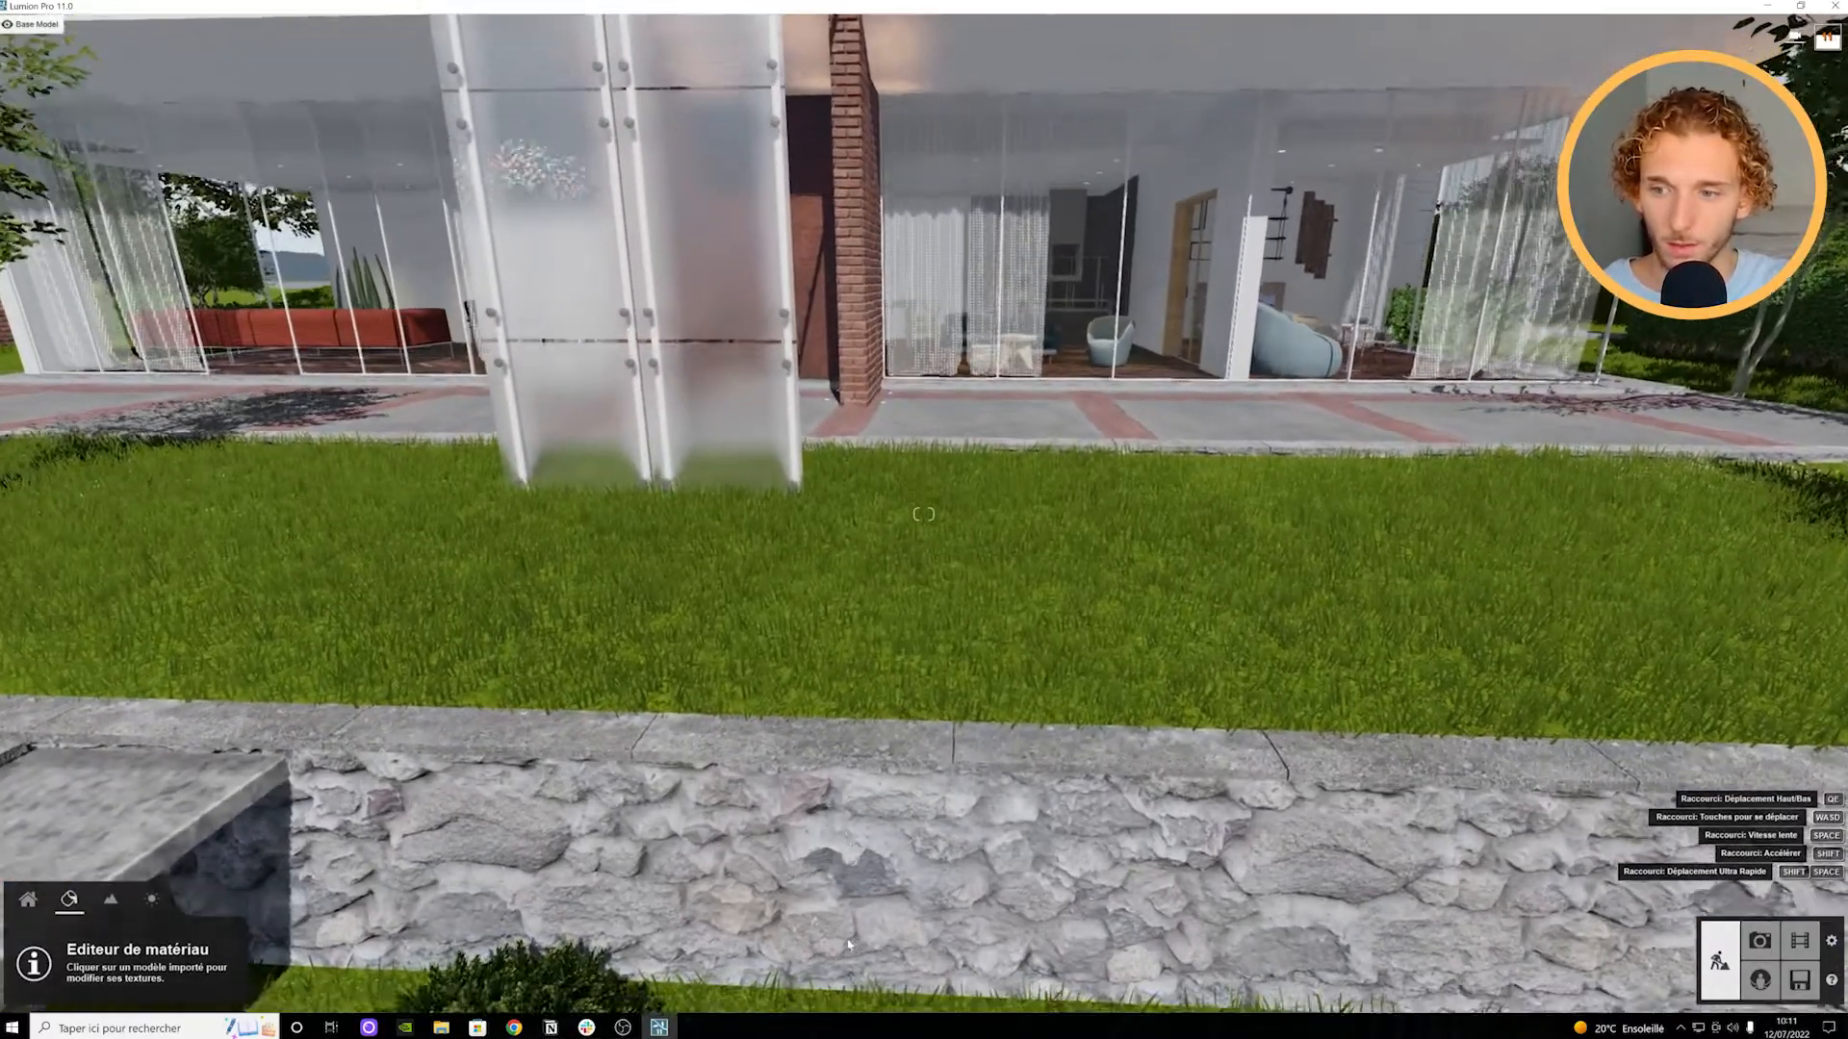
{"action": "key", "text": "e"}
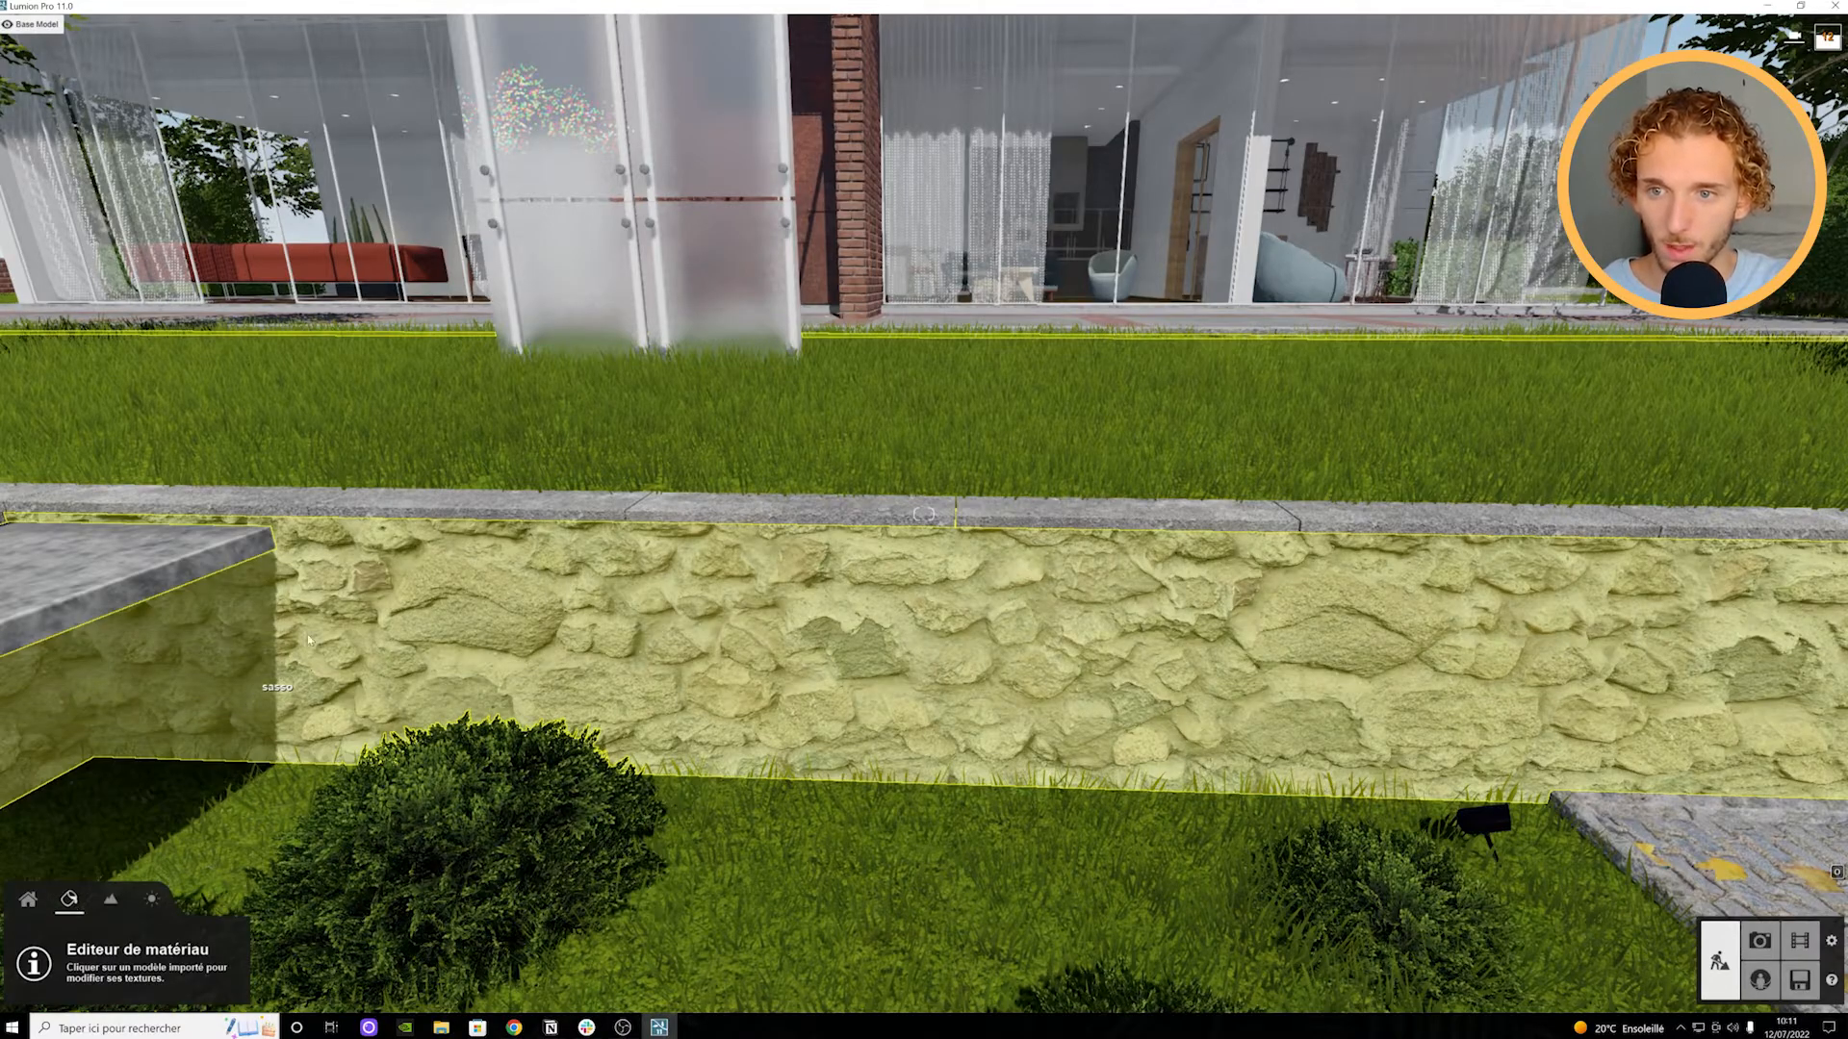
{"action": "right_click_drag", "start_coordinate": [383, 512], "coordinate": [444, 479]}
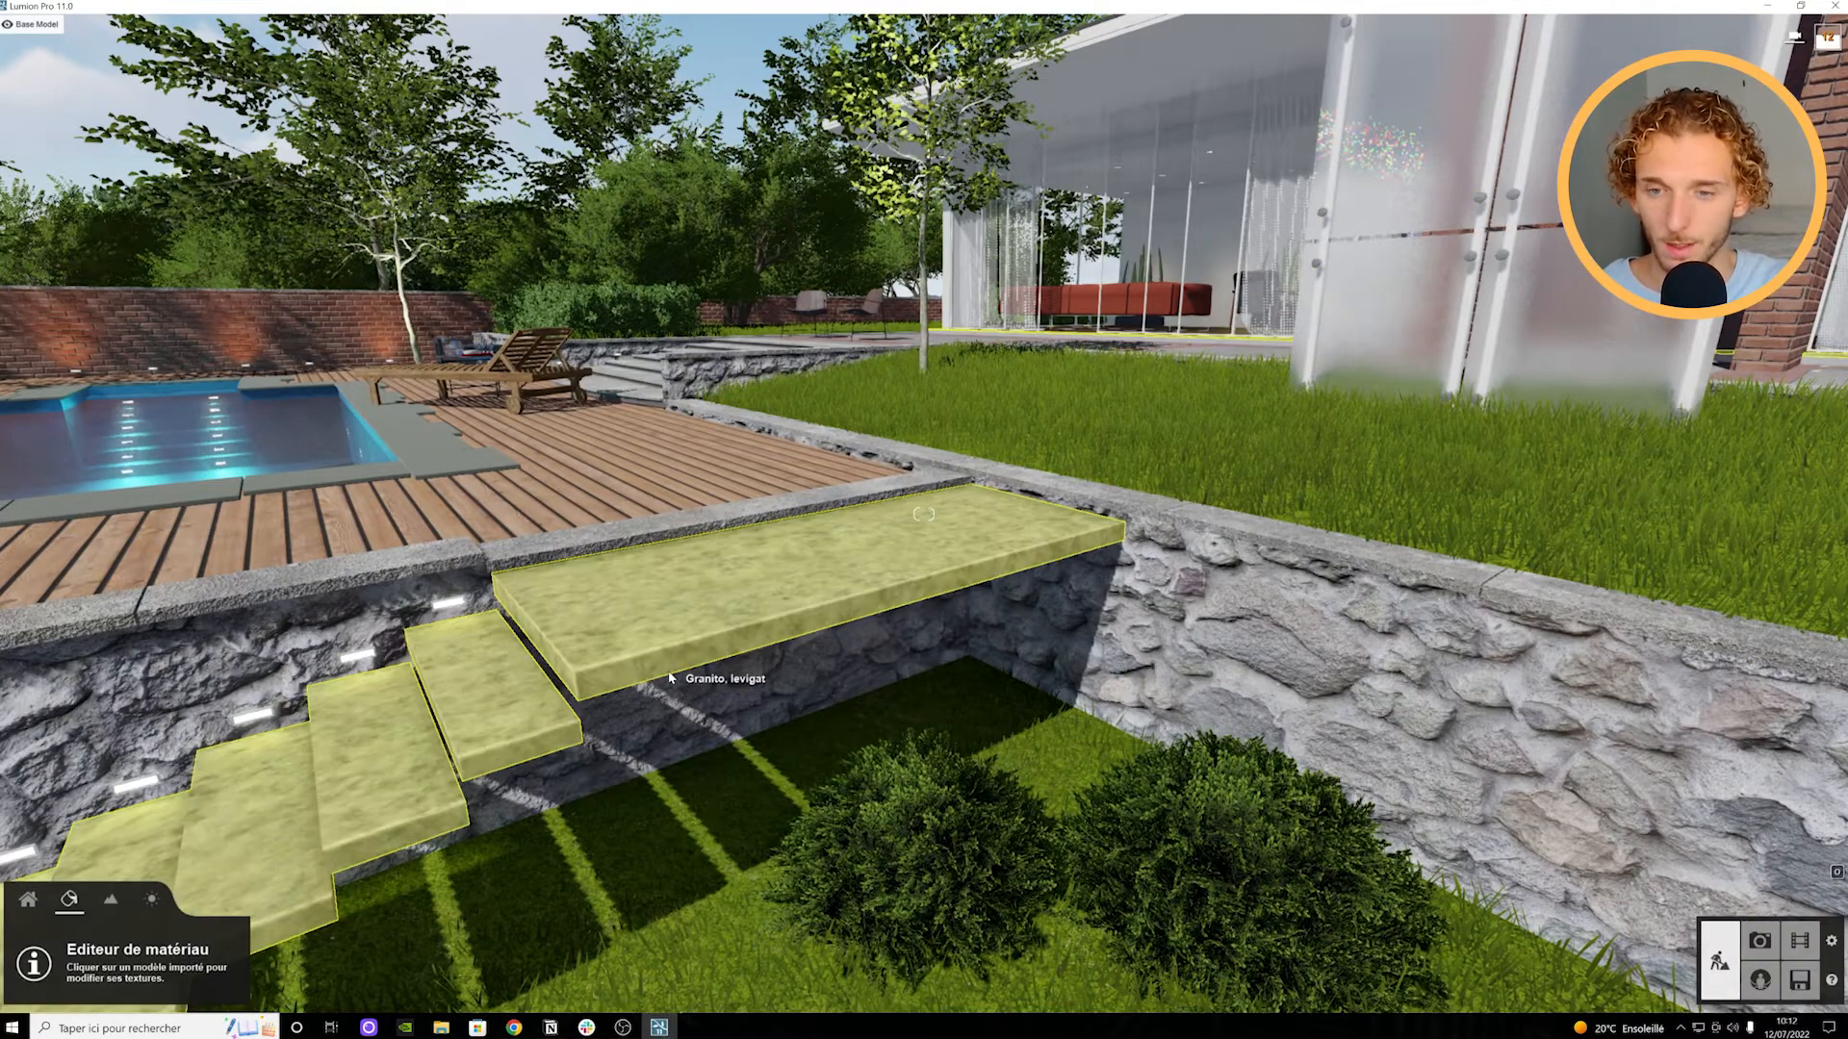
{"action": "key", "text": "a"}
{"action": "key", "text": "s"}
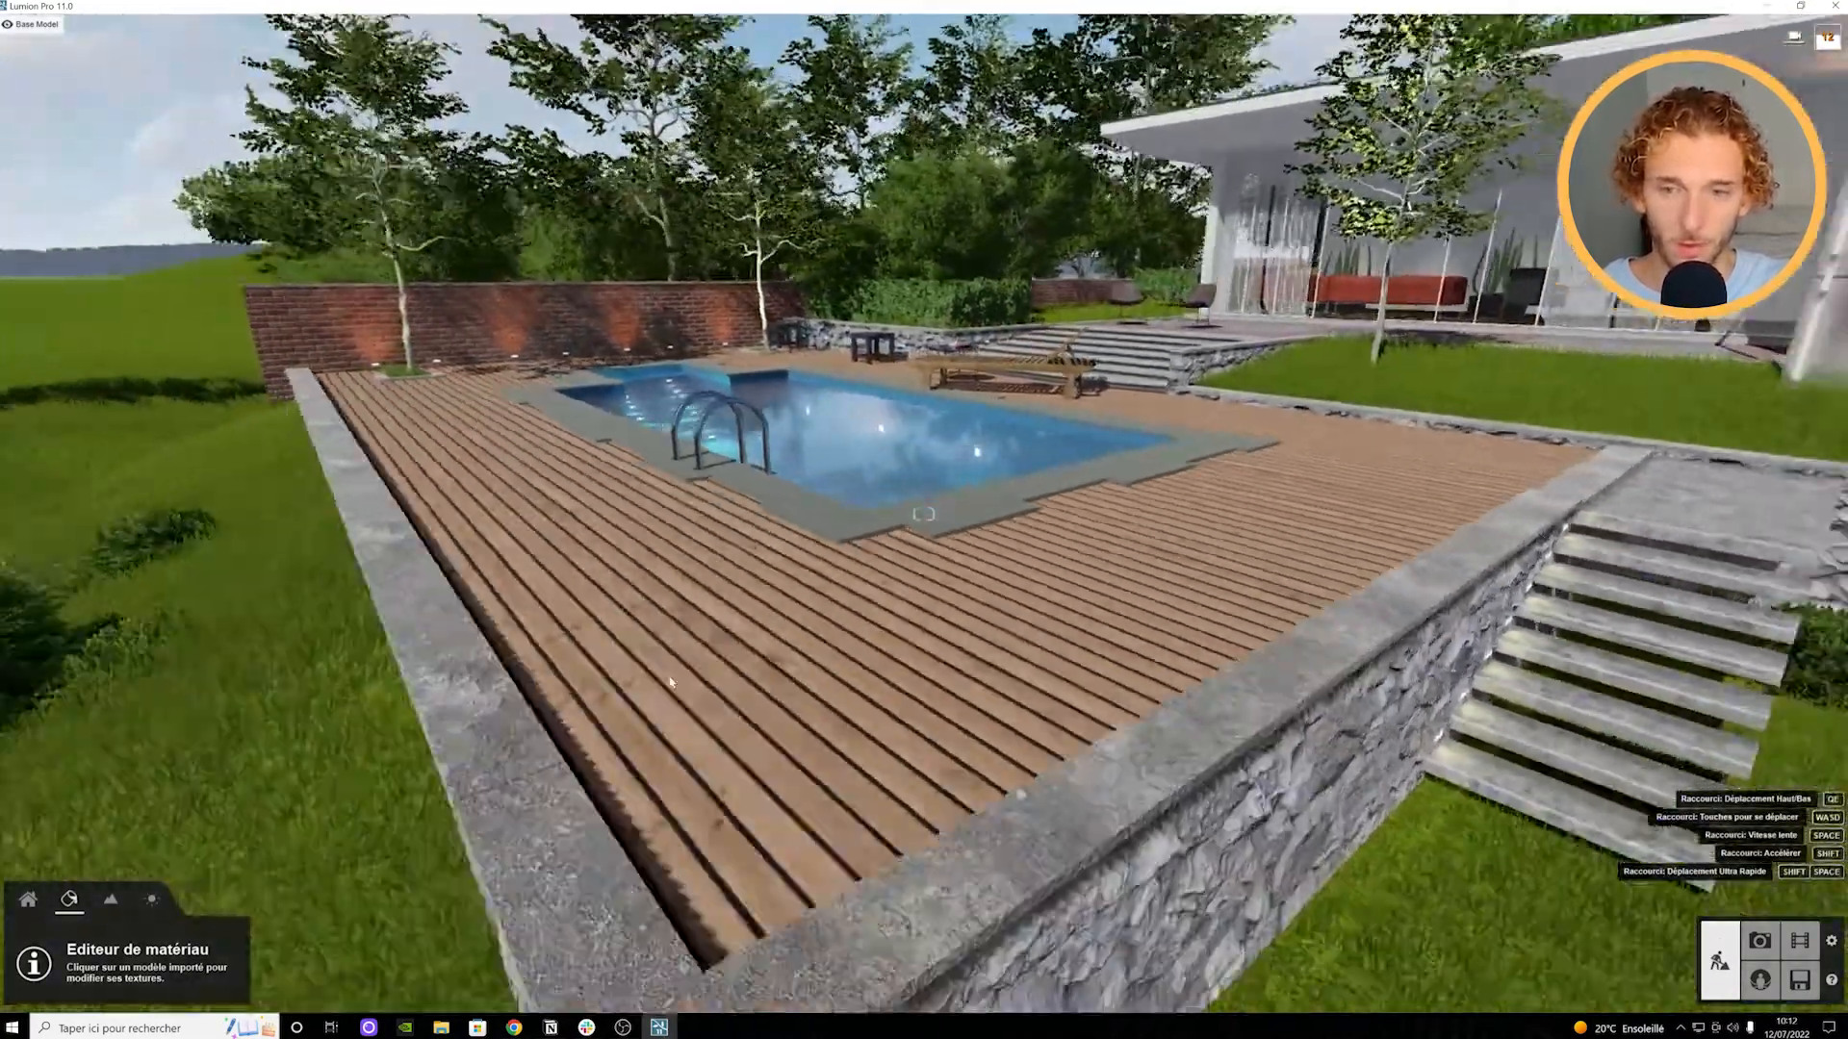
{"action": "key", "text": "a"}
{"action": "key", "text": "w"}
{"action": "right_click_drag", "start_coordinate": [787, 681], "coordinate": [808, 683]}
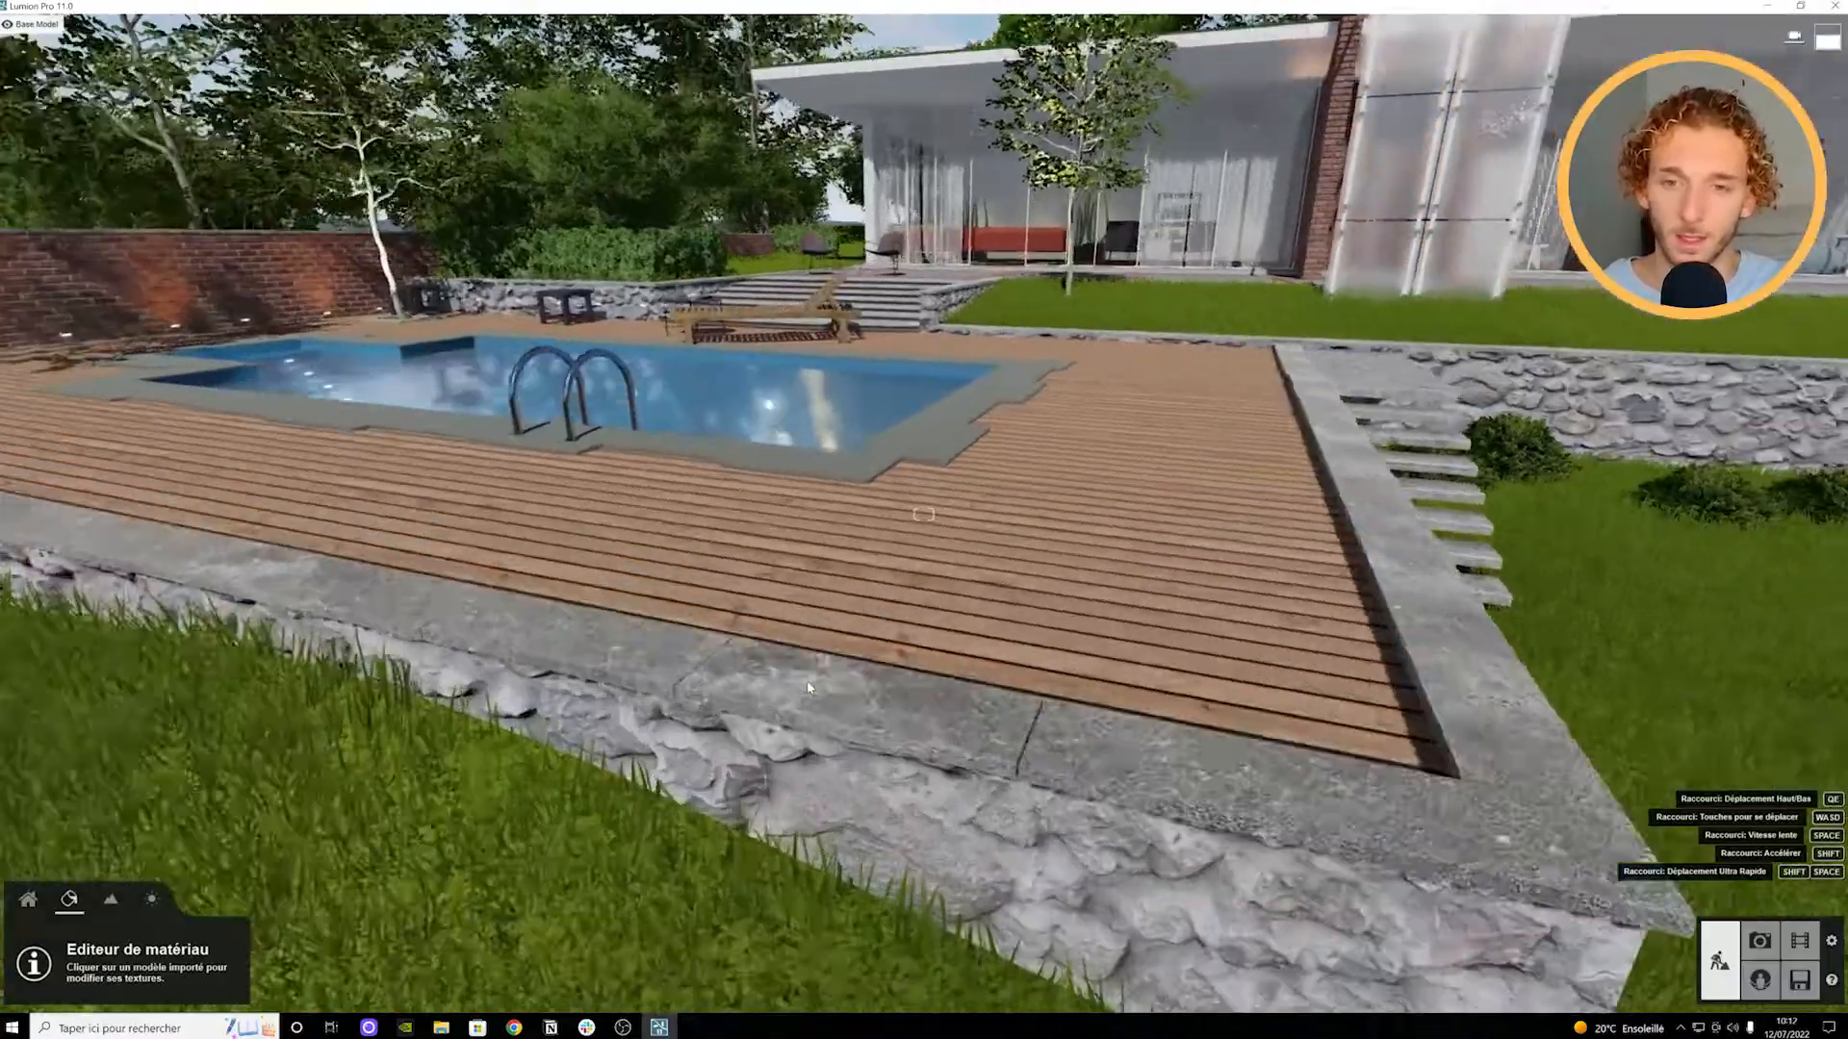
{"action": "key", "text": "s"}
{"action": "key", "text": "w"}
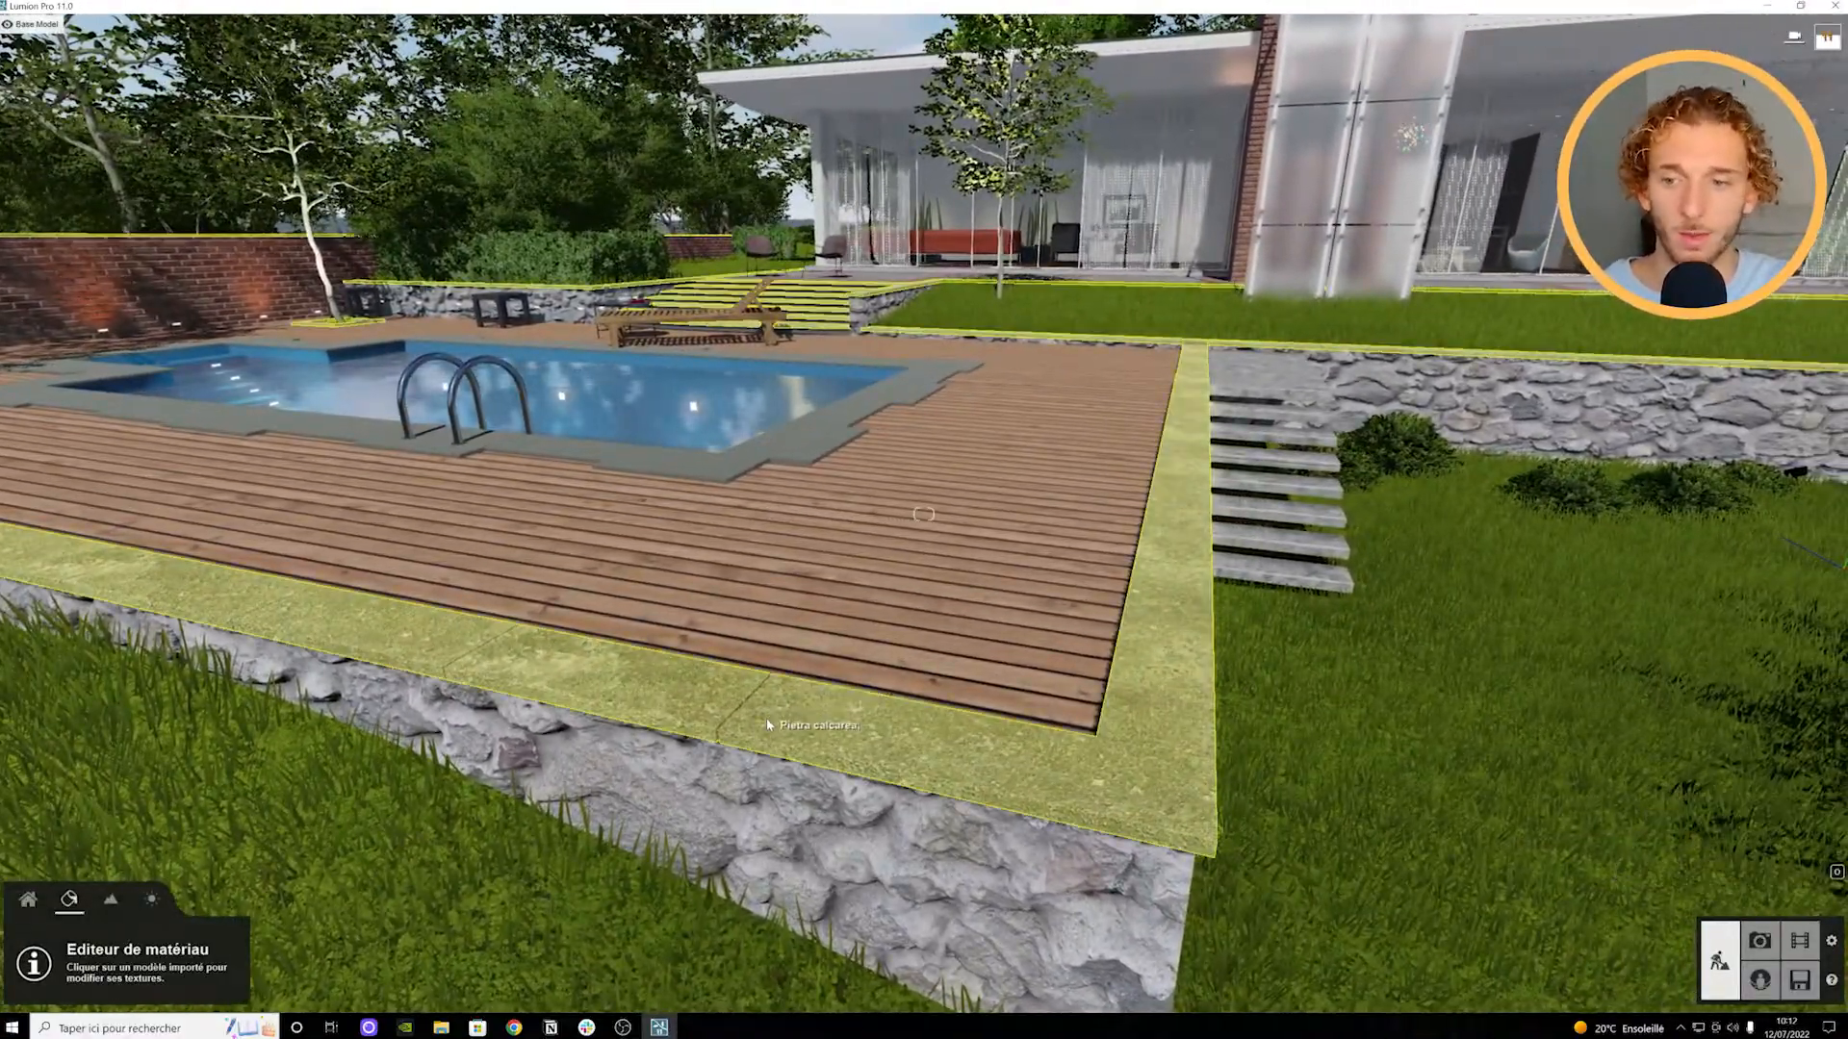
{"action": "key", "text": "s"}
{"action": "key", "text": "w"}
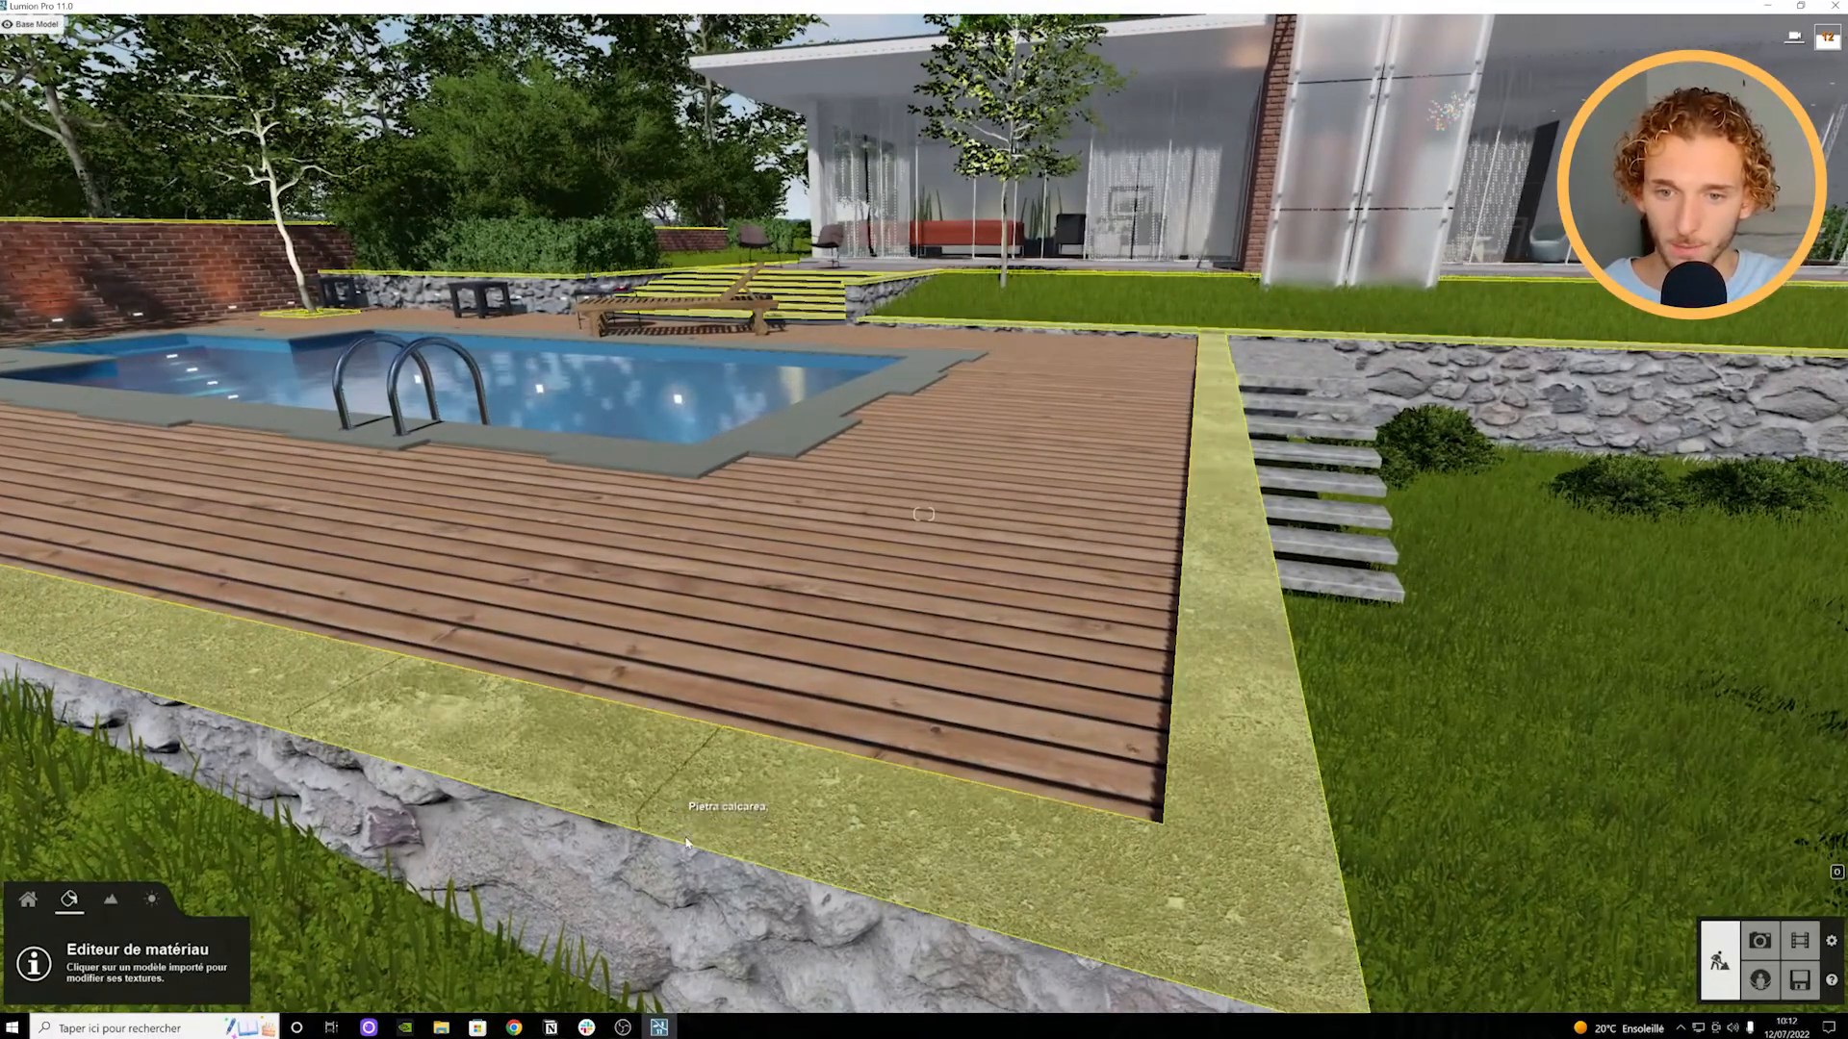
Step: Open the material of the pool deck's stone edging and show the exterior material library beside the deck
{"action": "left_click", "coordinate": [690, 825]}
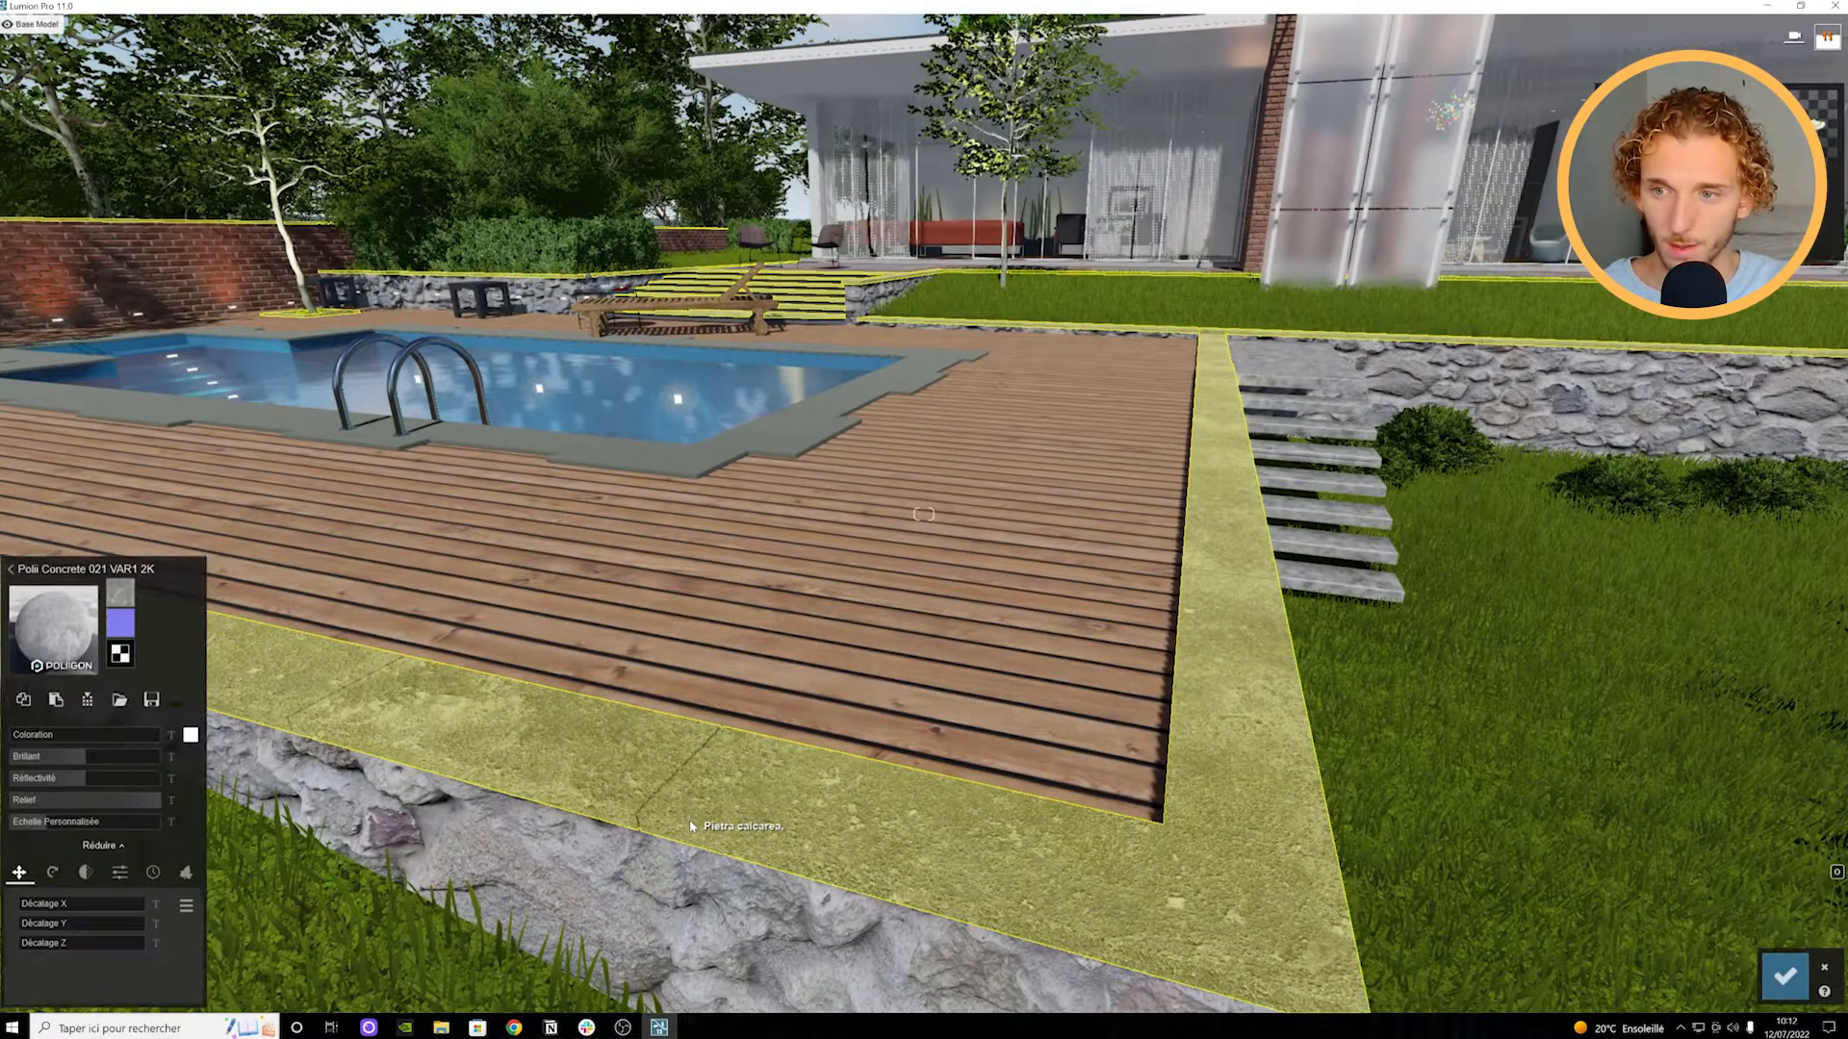
{"action": "left_click", "coordinate": [19, 570]}
{"action": "key", "text": "s"}
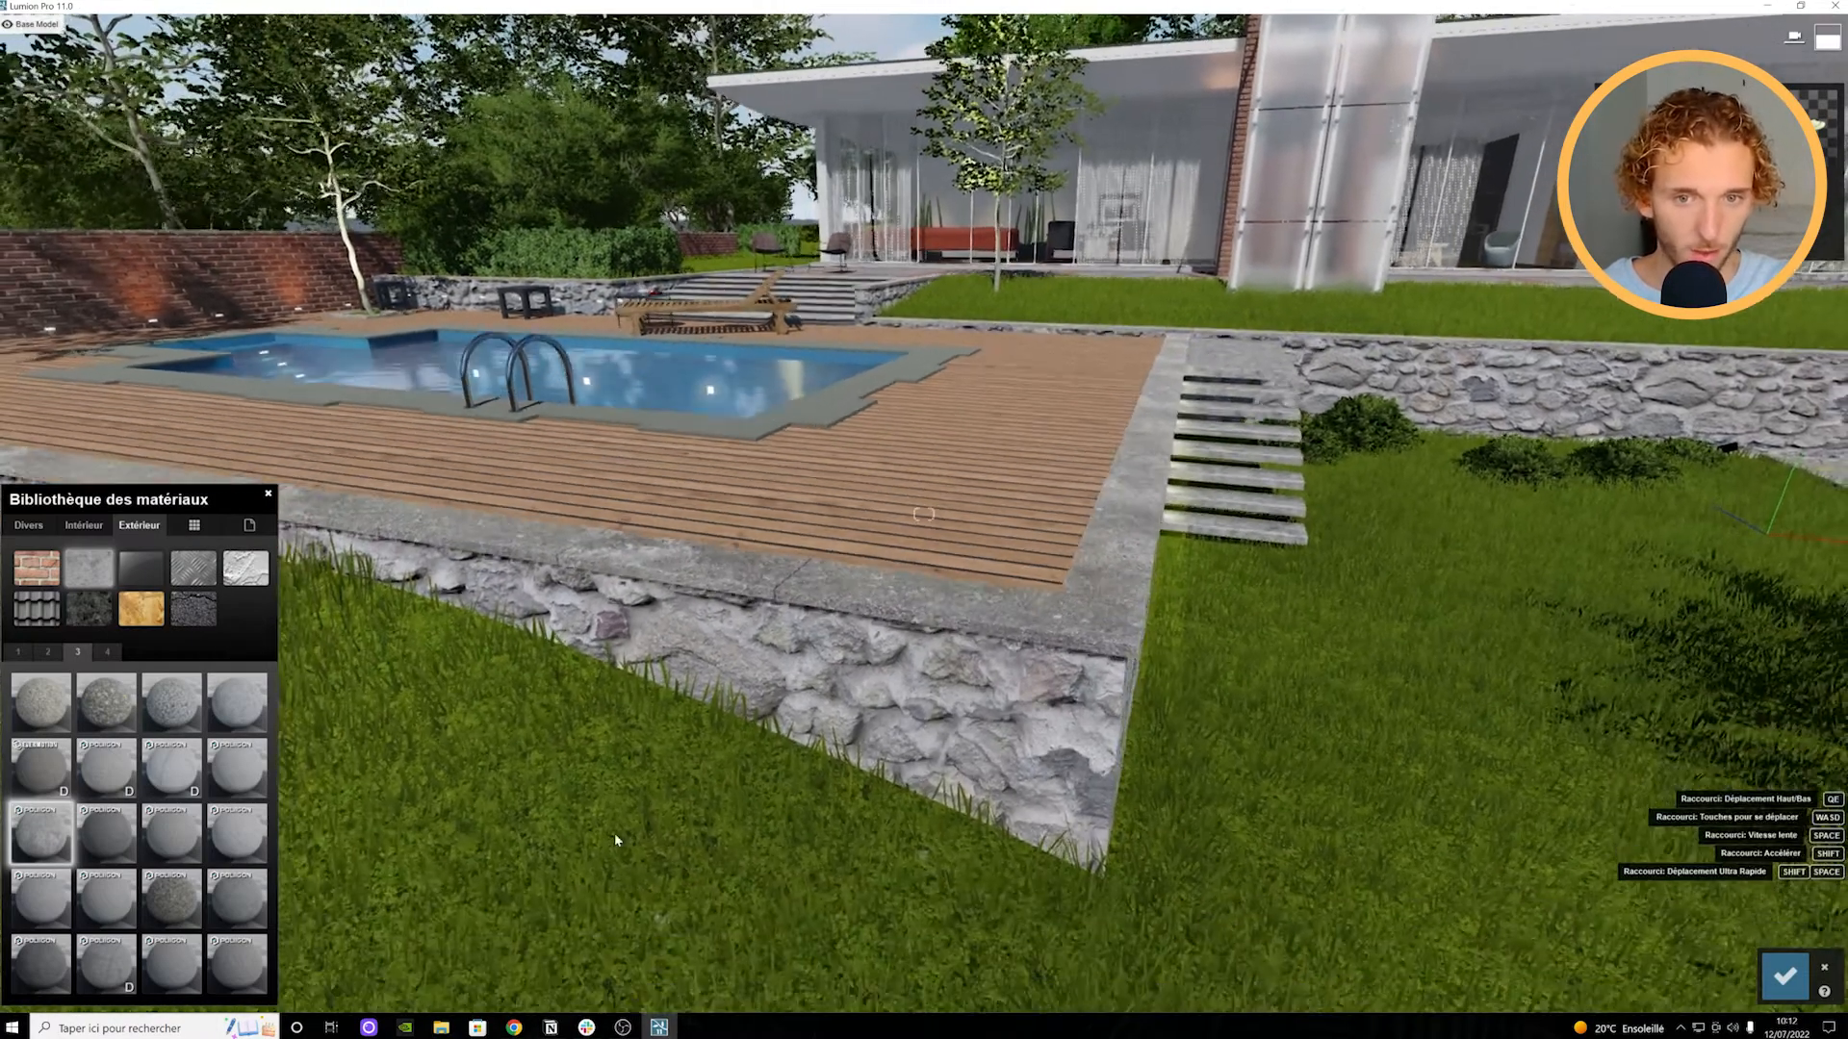
{"action": "key", "text": "w"}
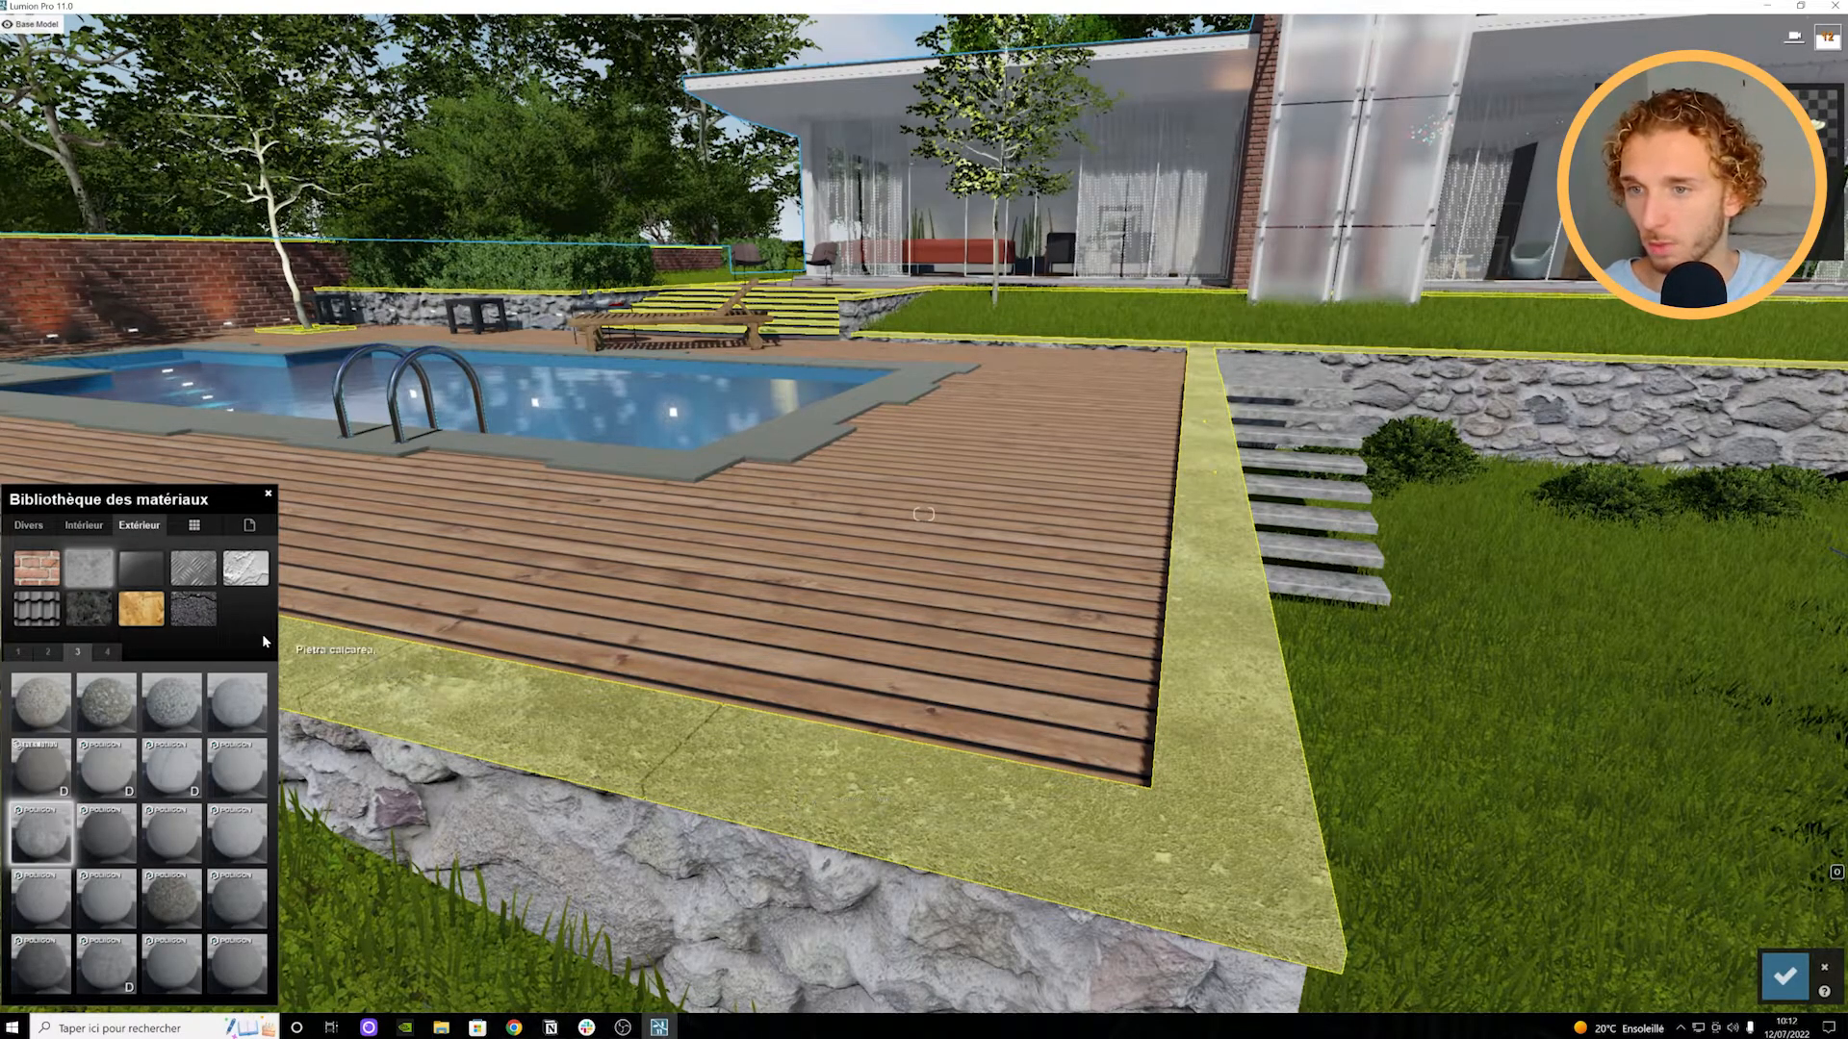
{"action": "right_click_drag", "start_coordinate": [510, 688], "coordinate": [541, 695]}
{"action": "key", "text": "a"}
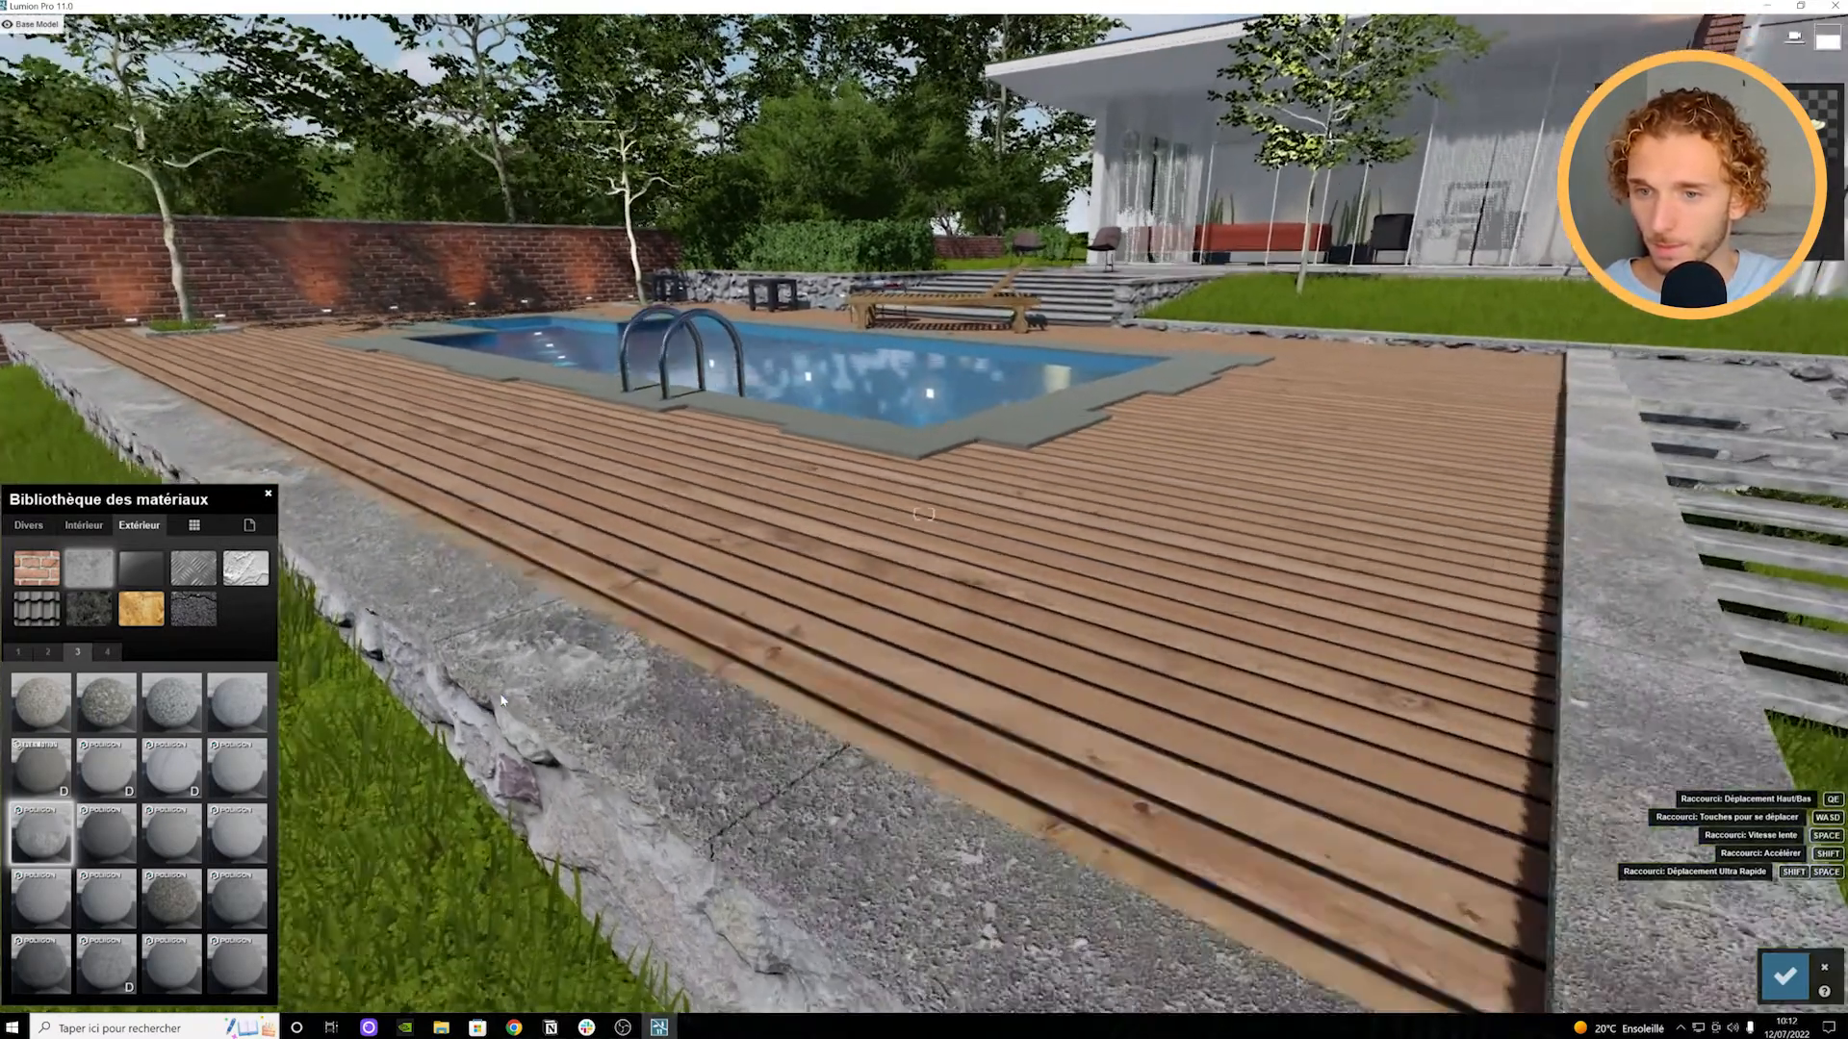
{"action": "key", "text": "s"}
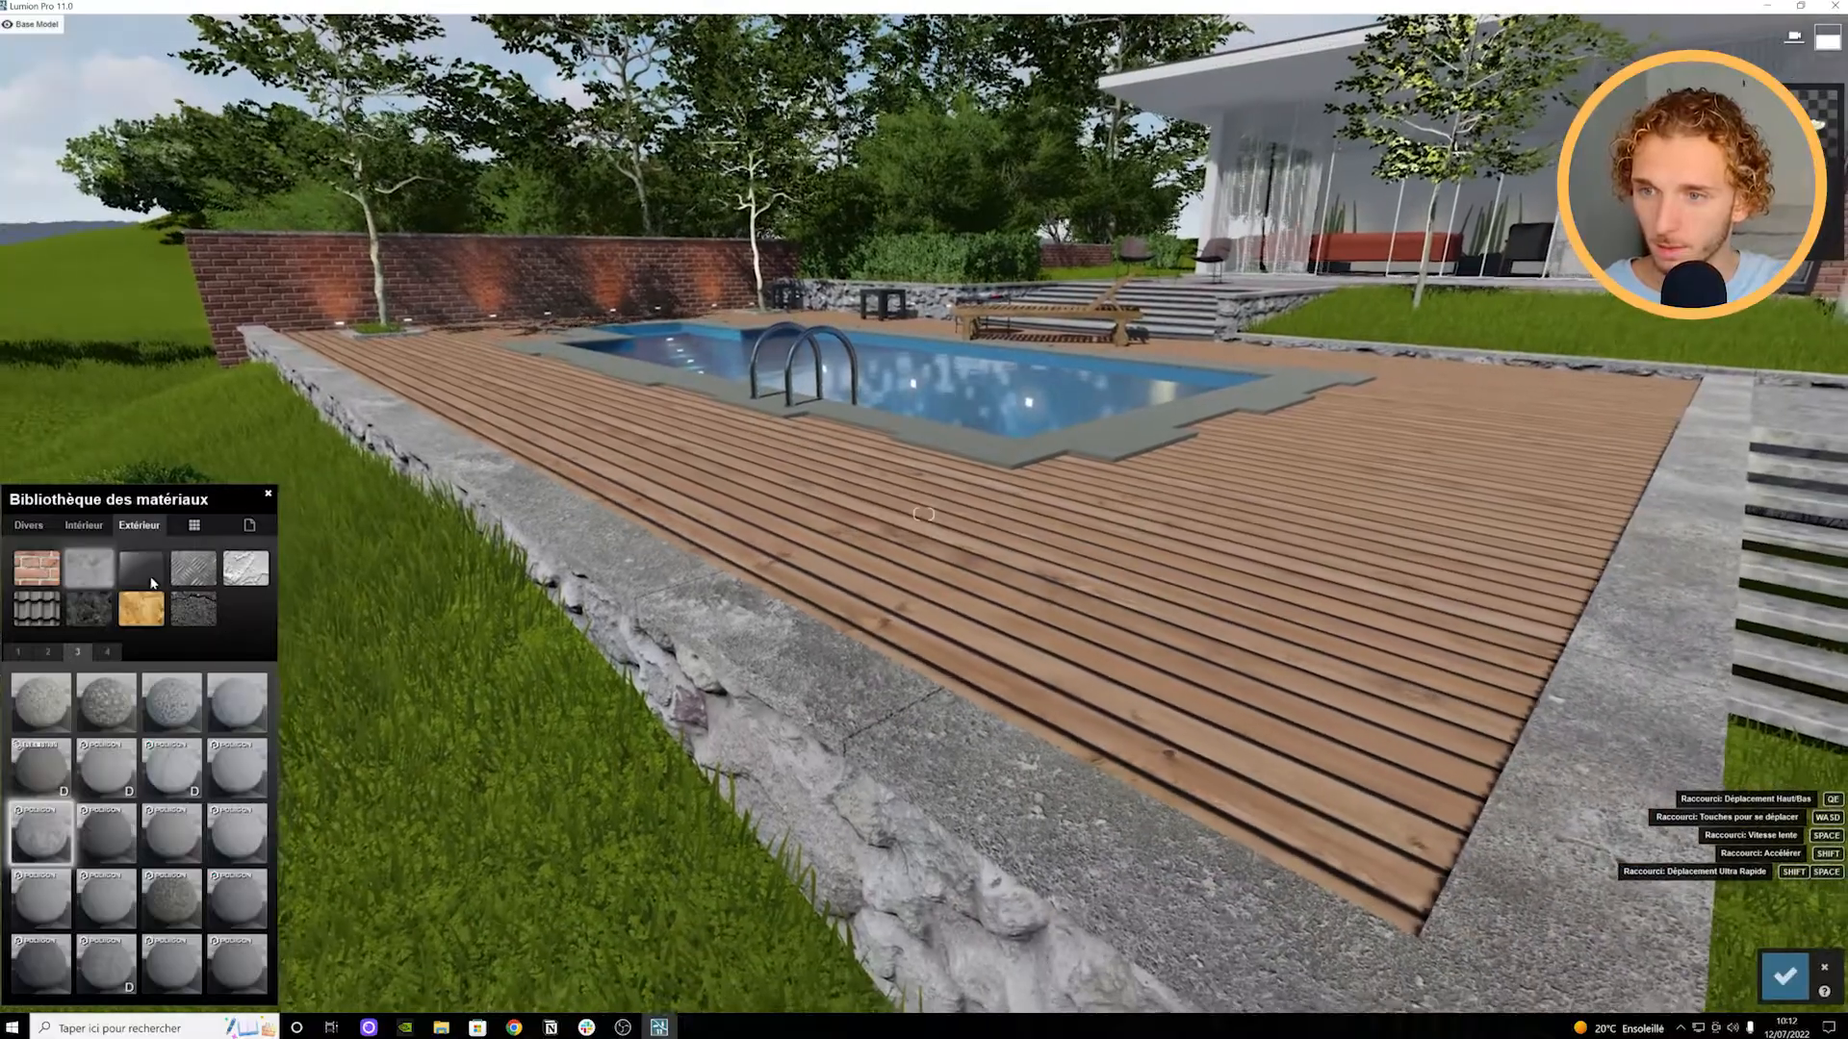
Step: Browse the exterior material categories, from bricks and concrete to stone and the other finishes
{"action": "left_click", "coordinate": [41, 575]}
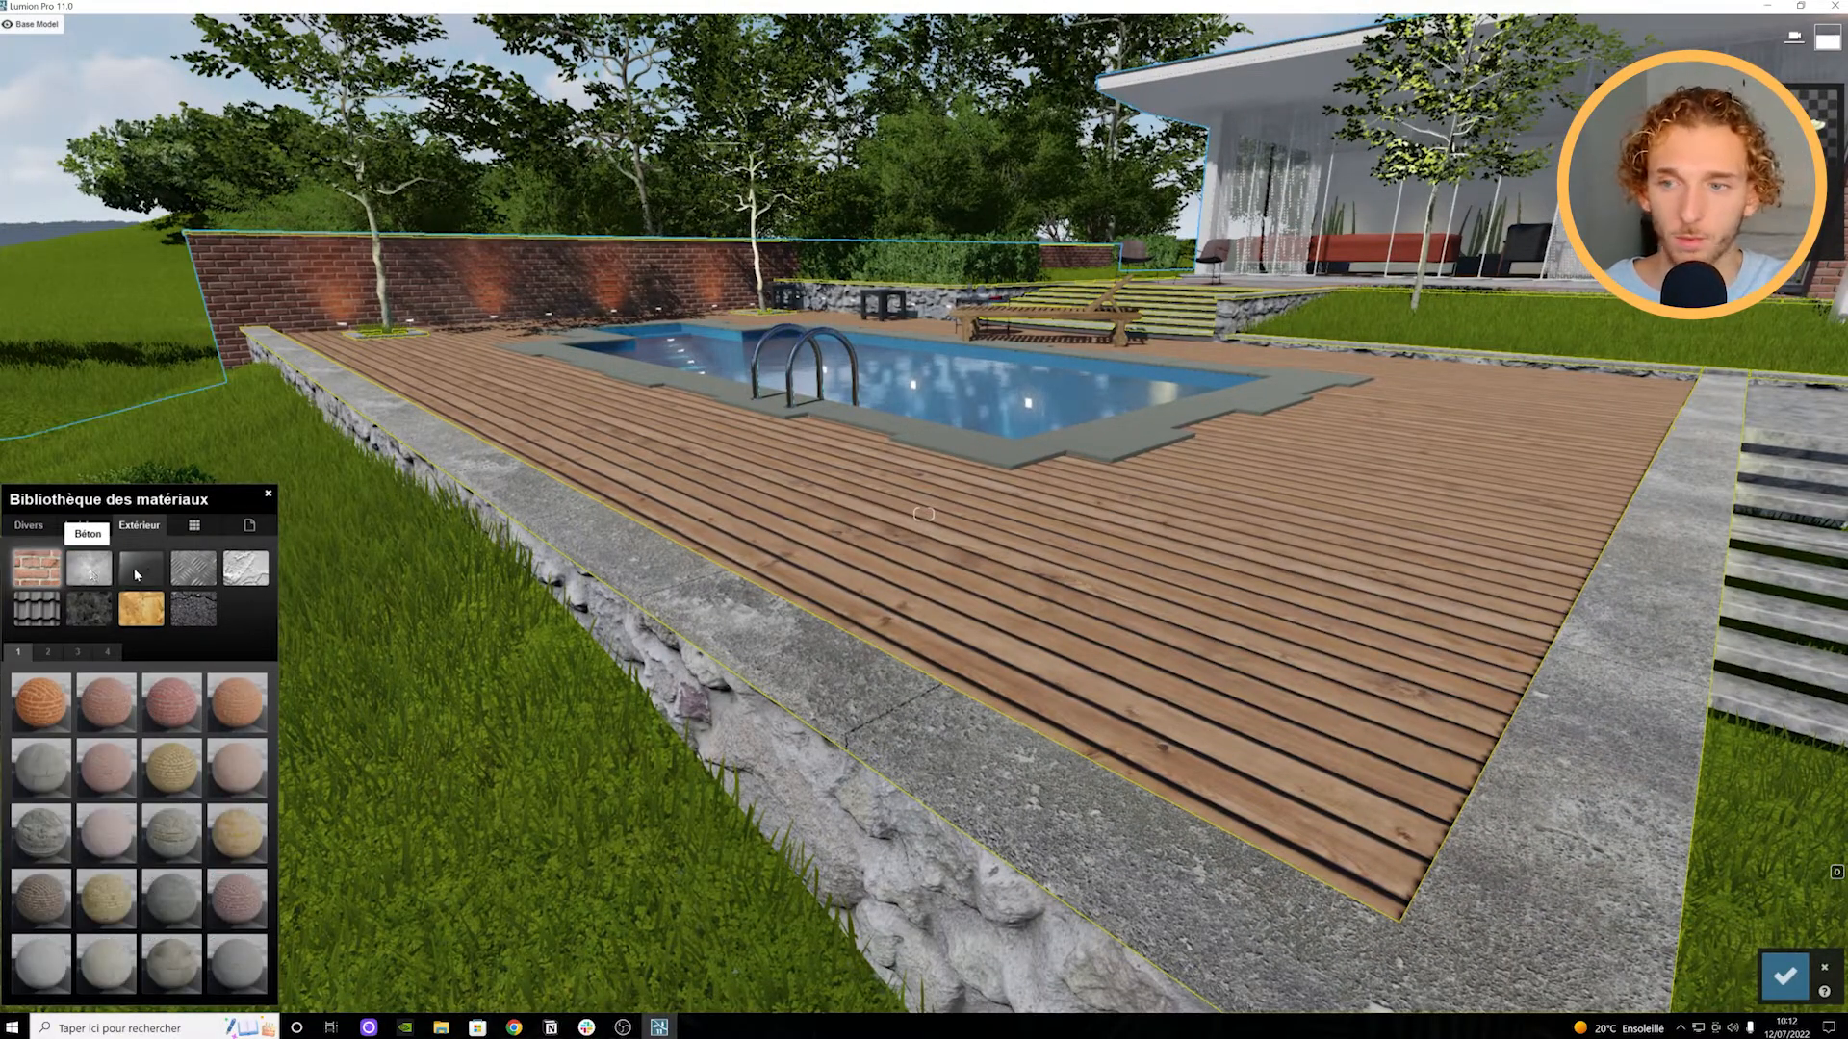
{"action": "left_click", "coordinate": [142, 569]}
{"action": "left_click", "coordinate": [192, 568]}
{"action": "left_click", "coordinate": [88, 568]}
{"action": "left_click", "coordinate": [89, 610]}
{"action": "left_click", "coordinate": [126, 616]}
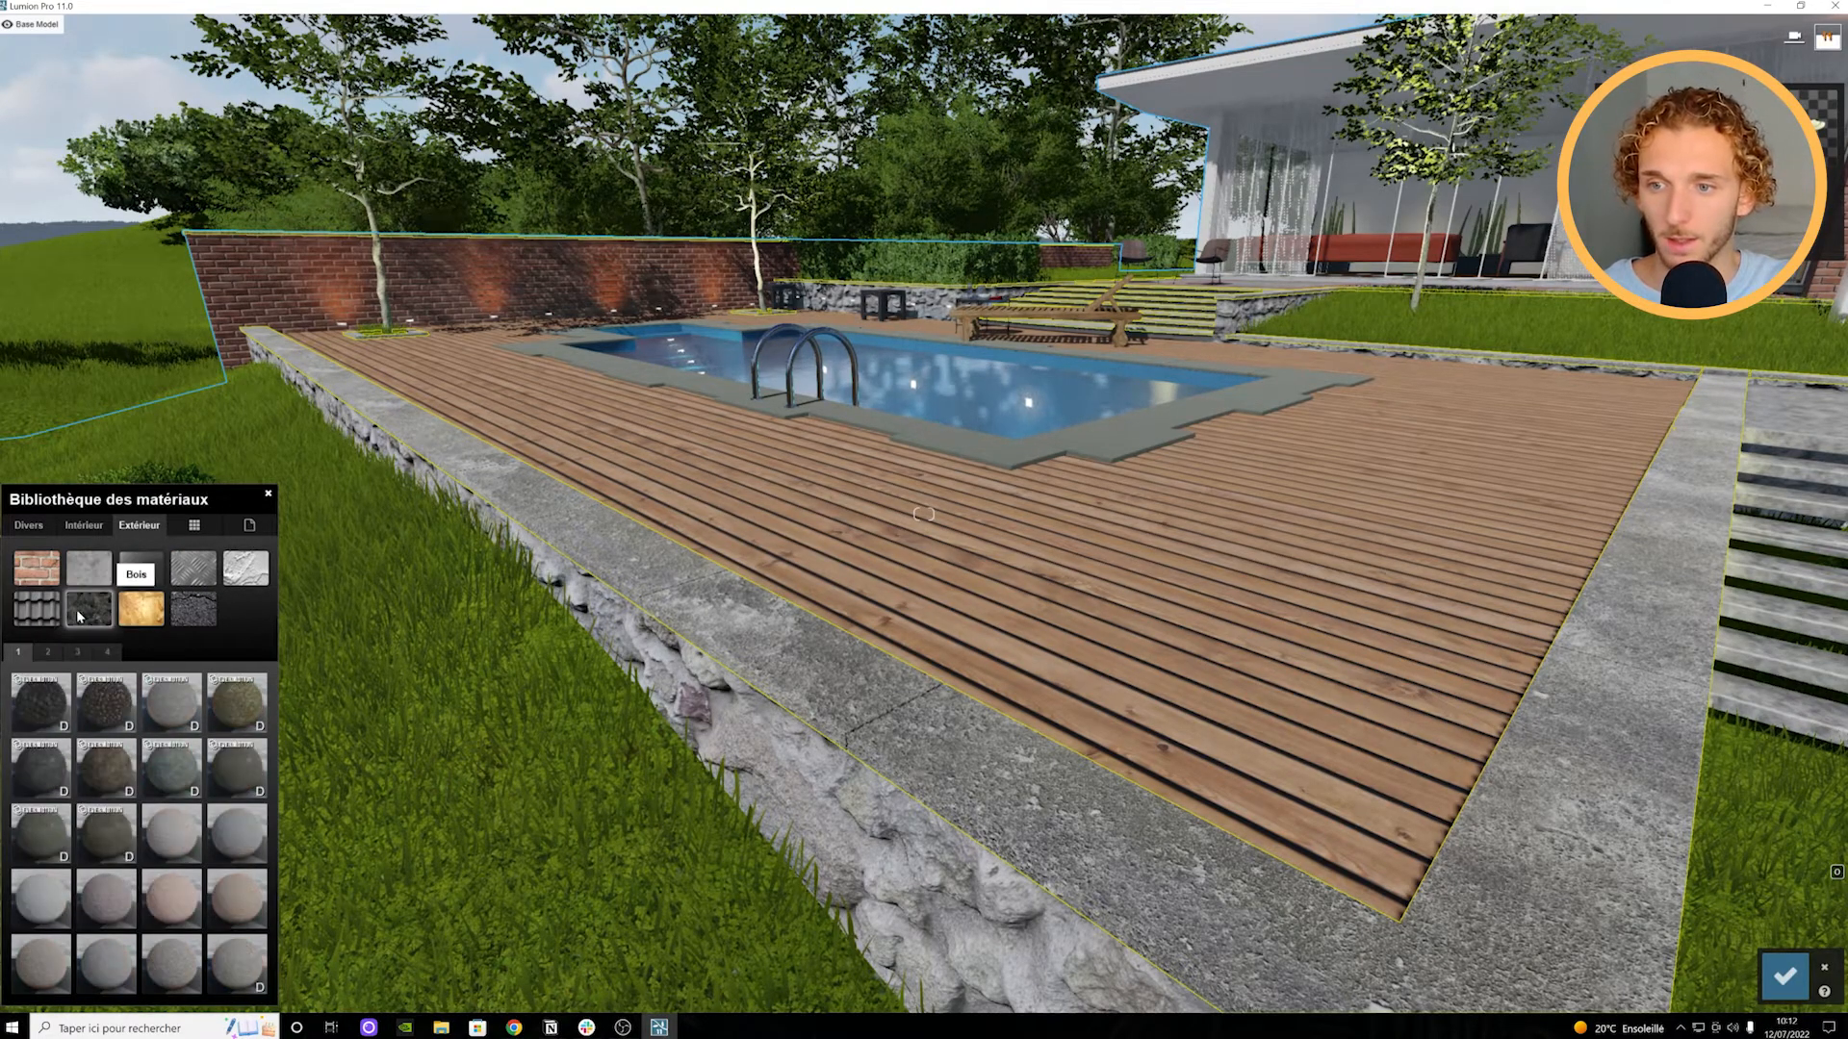
{"action": "left_click", "coordinate": [186, 615]}
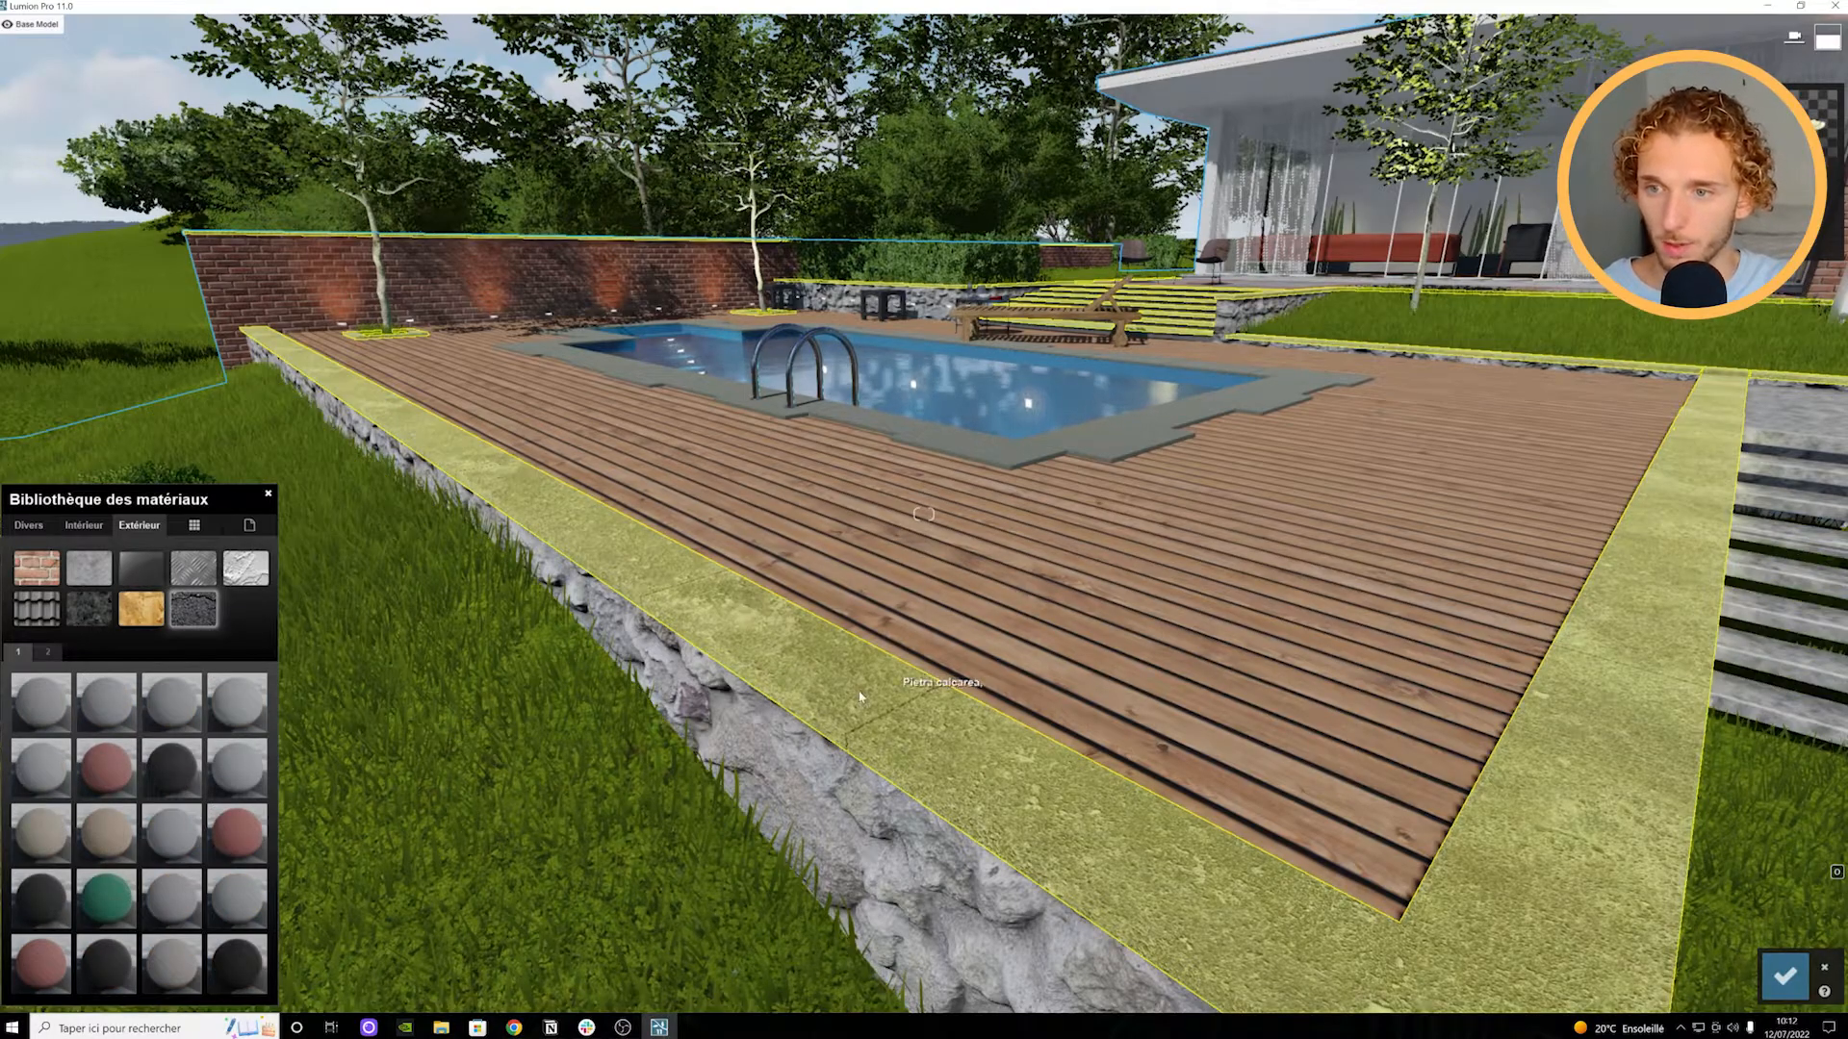
Step: Try a paved concrete and Concrete 012 1024 on the pool deck's stone edging
{"action": "left_click", "coordinate": [899, 674]}
{"action": "left_click", "coordinate": [82, 562]}
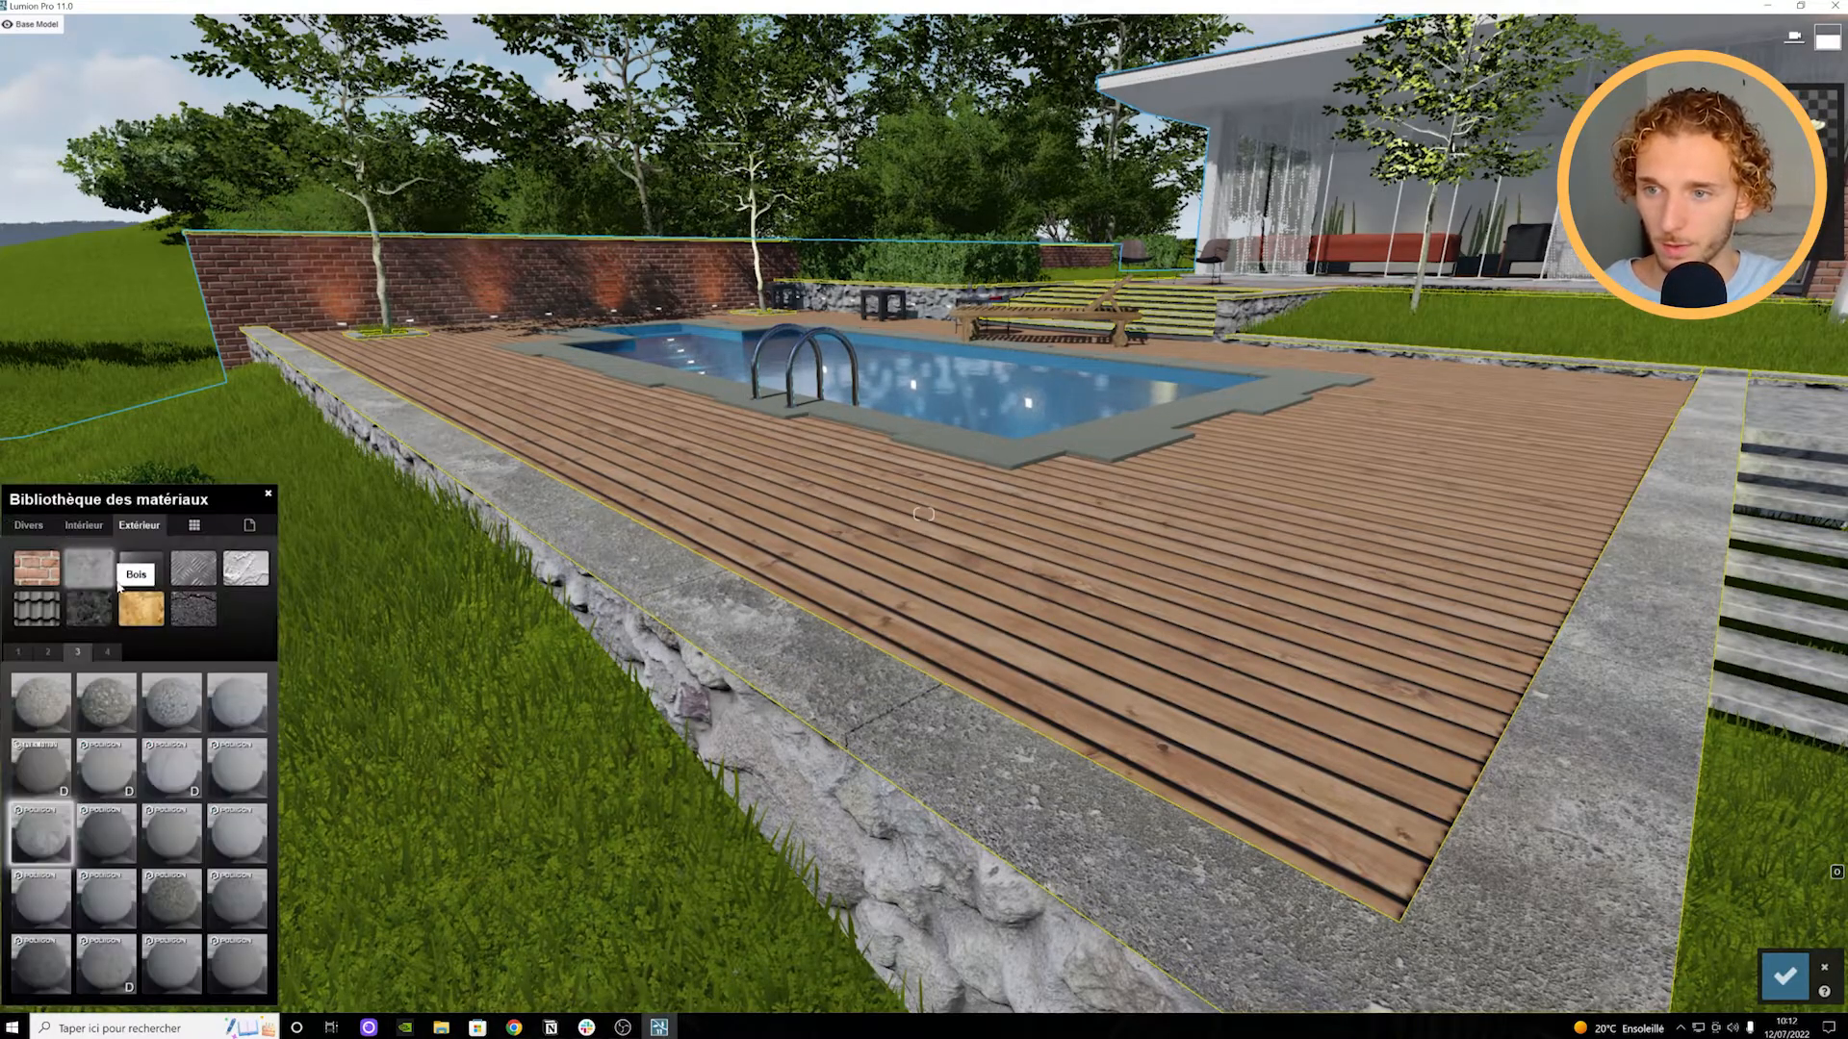
{"action": "right_click_drag", "start_coordinate": [101, 784], "coordinate": [221, 835]}
{"action": "left_click", "coordinate": [112, 777]}
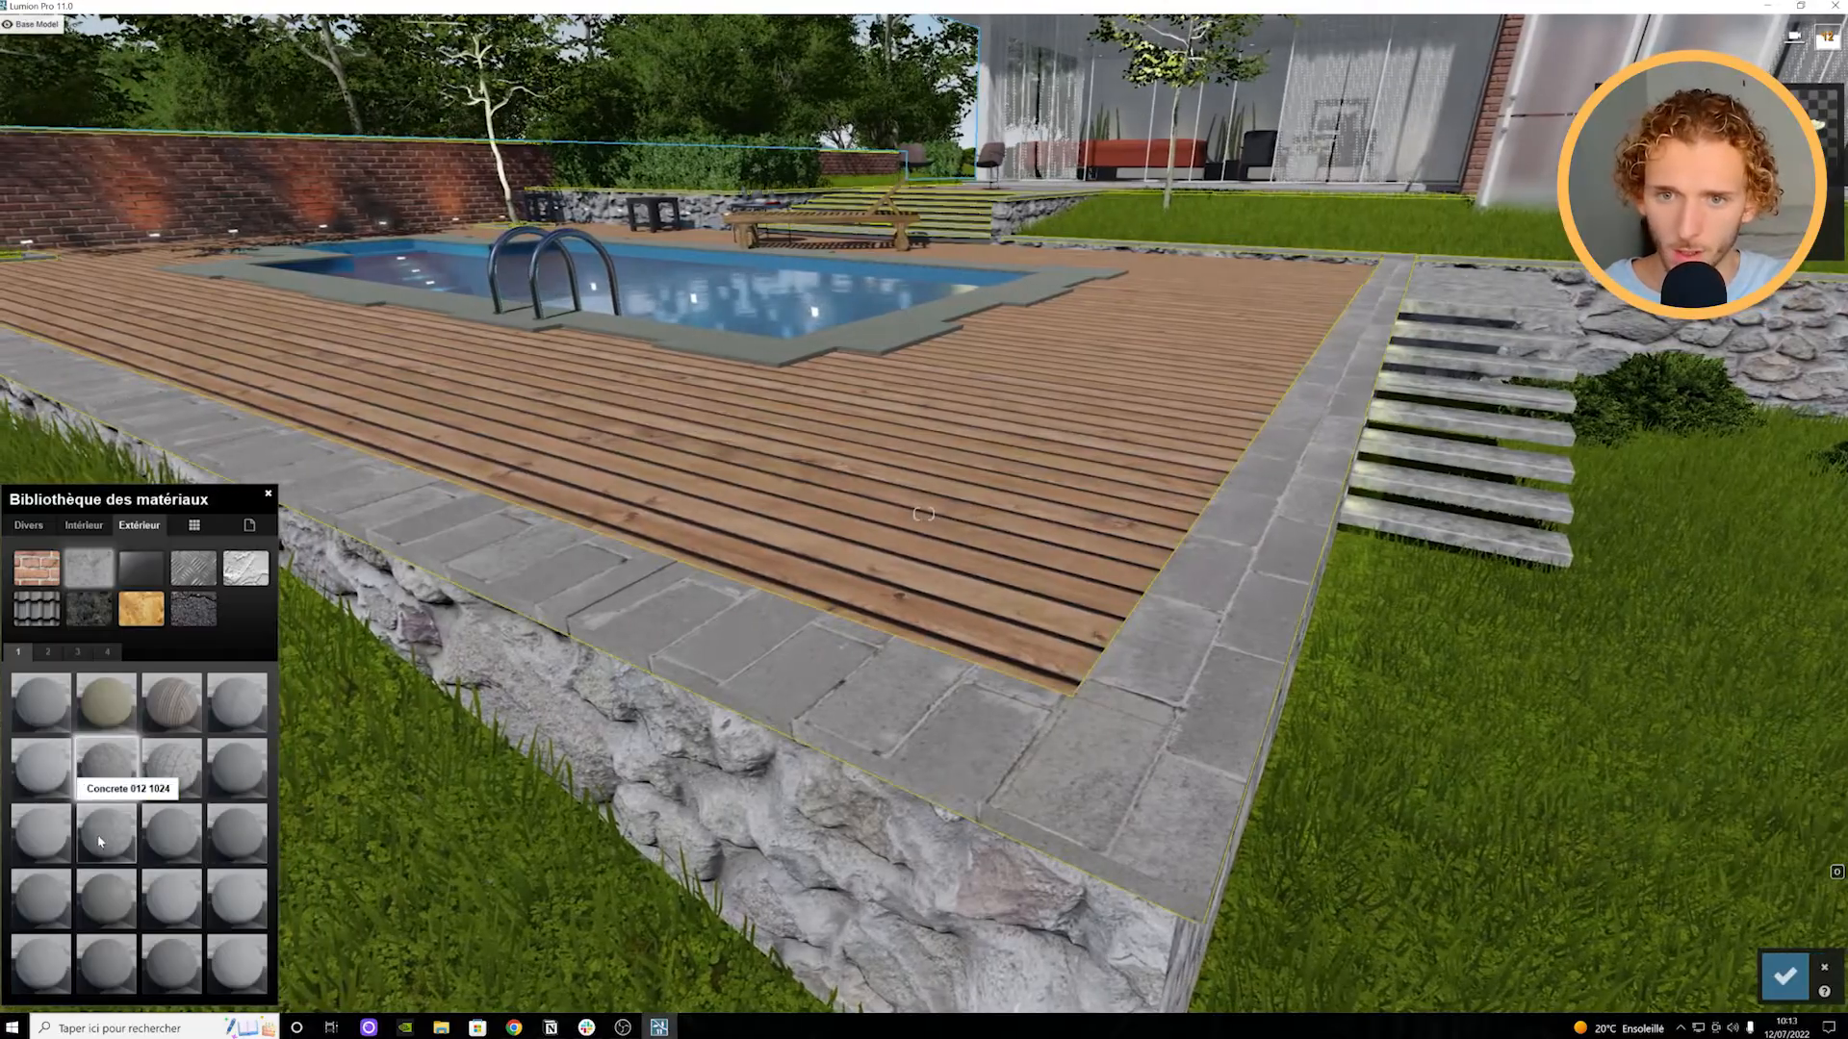
{"action": "left_click", "coordinate": [115, 847]}
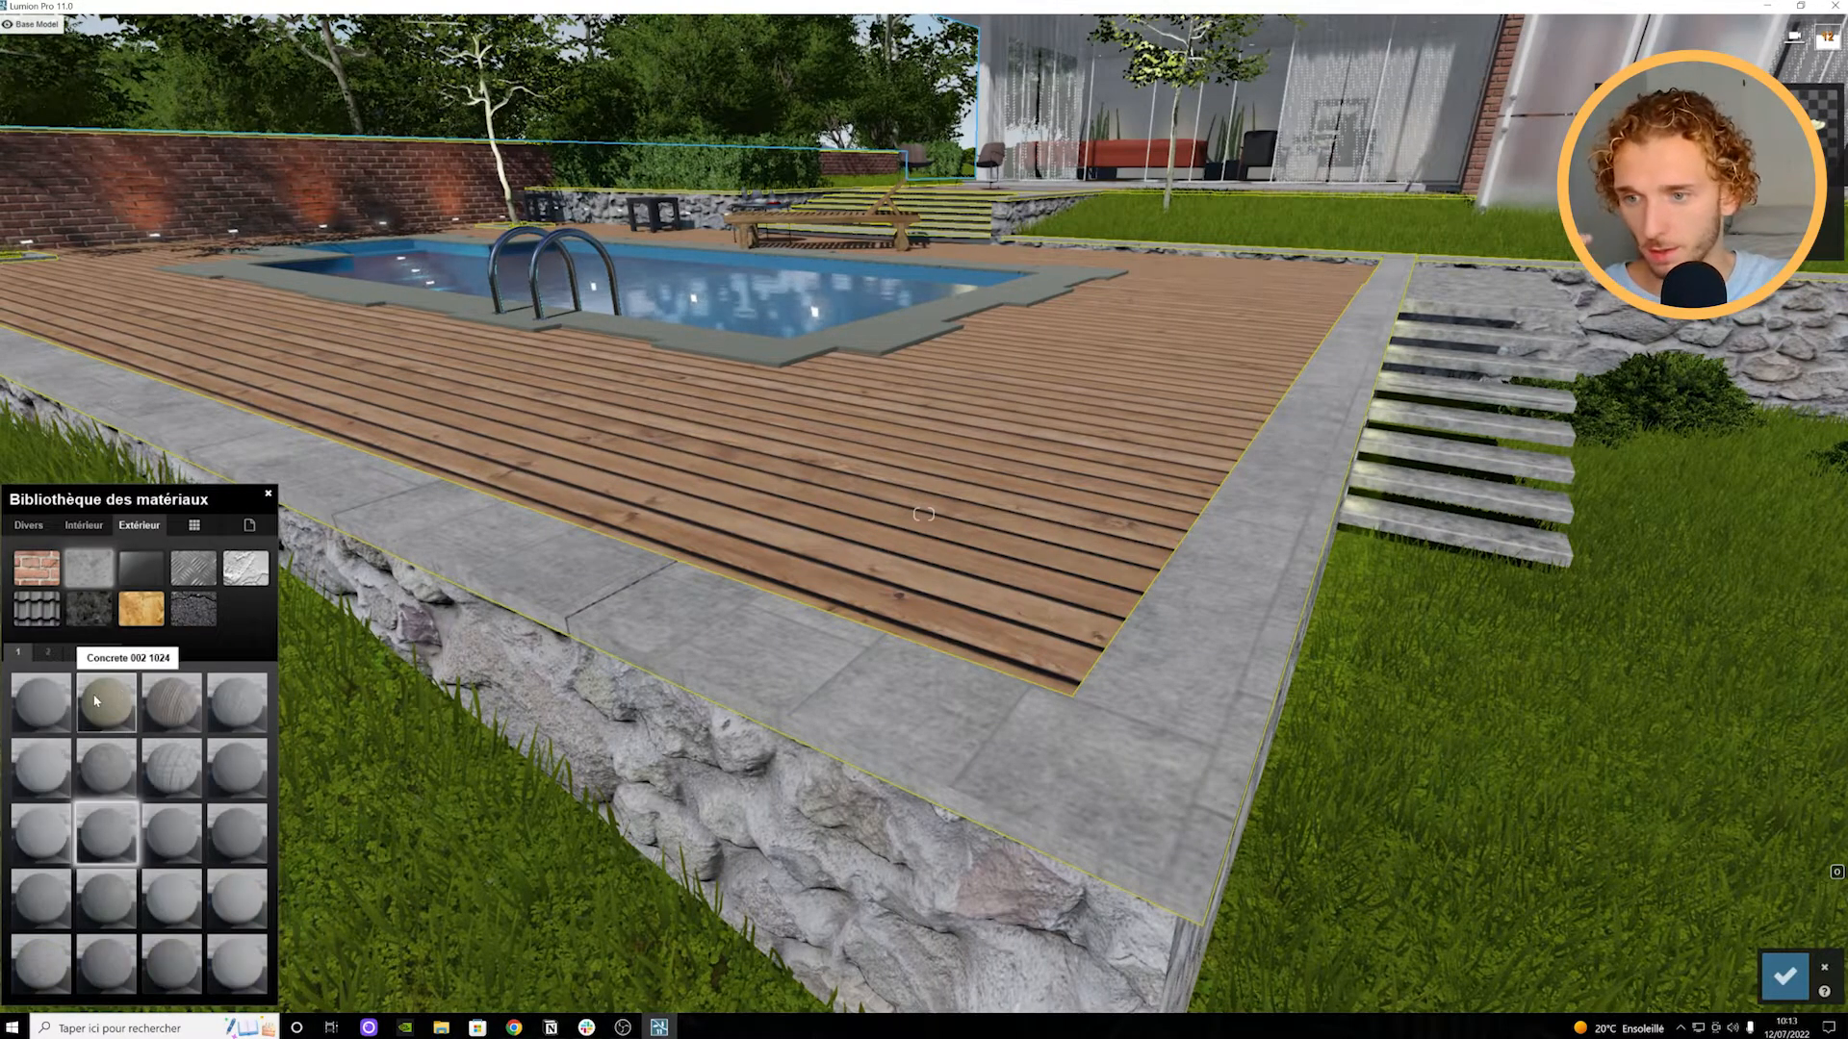
Step: Browse the concrete library pages, try a speckled grey concrete on the pool deck's edging and examine it up close
{"action": "left_click", "coordinate": [78, 652]}
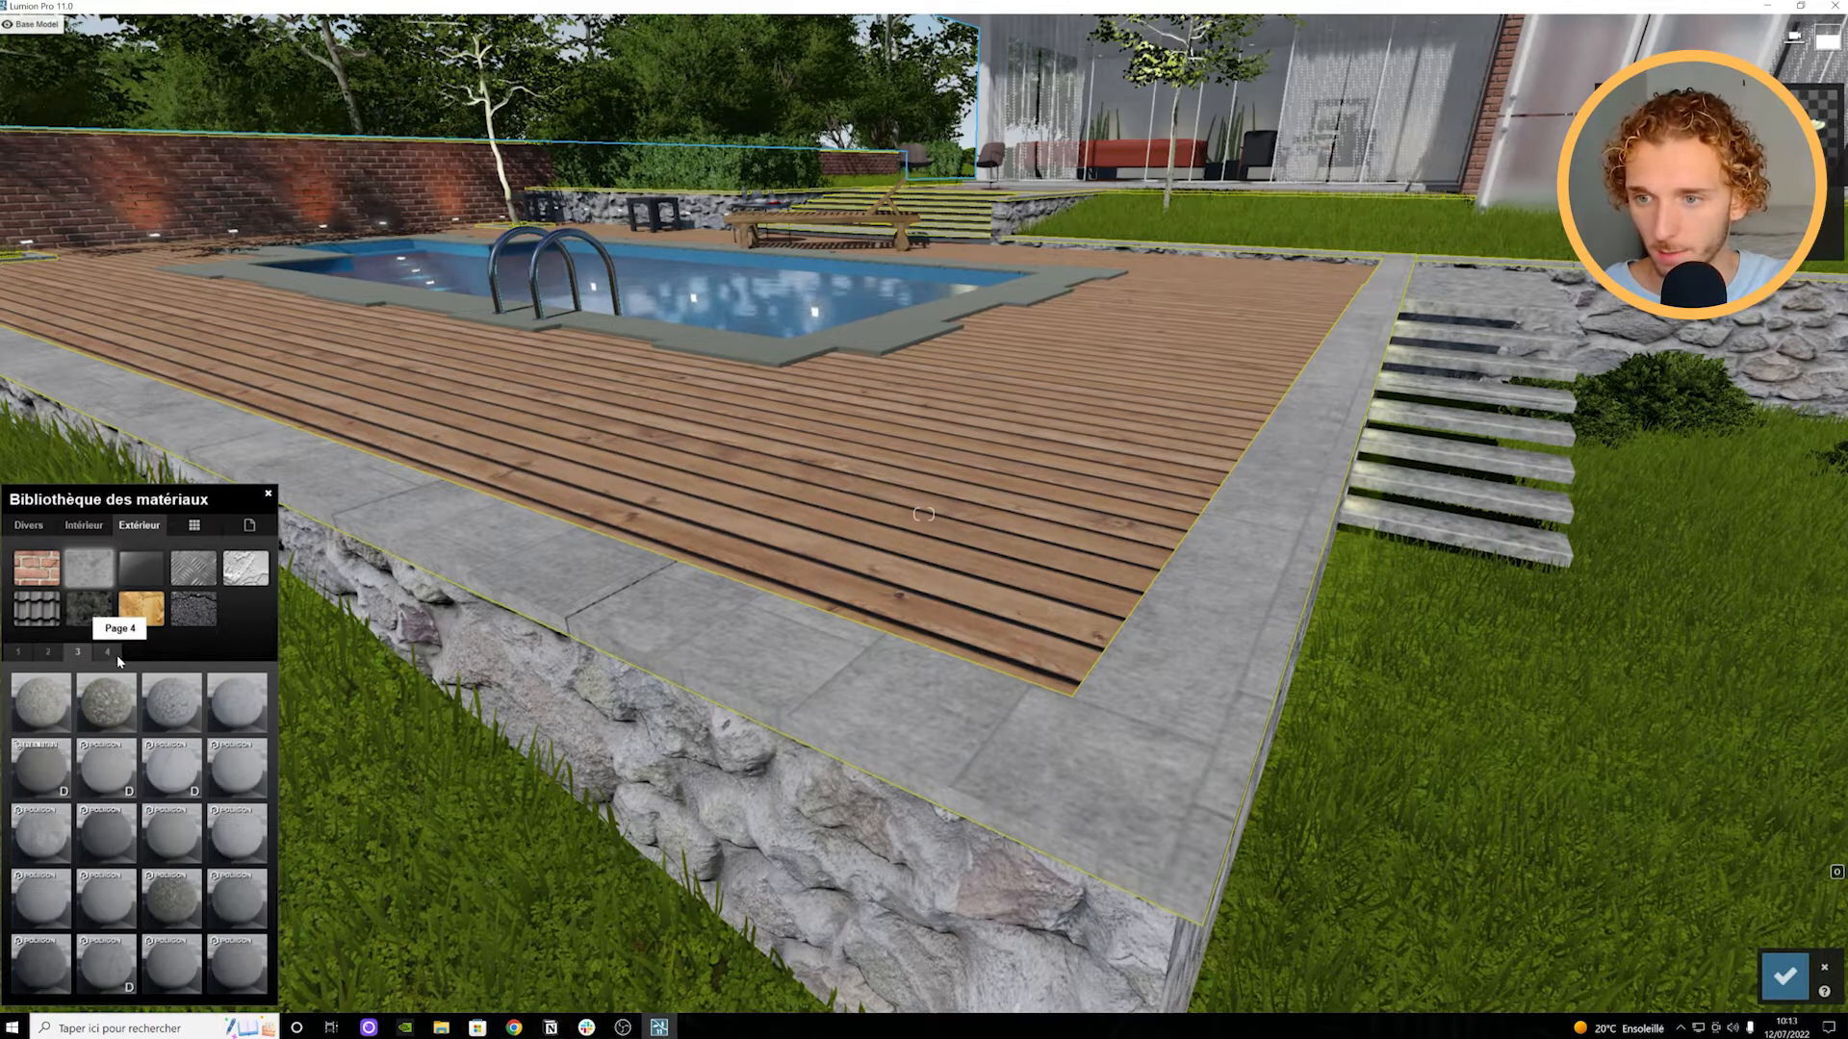
{"action": "left_click", "coordinate": [119, 658]}
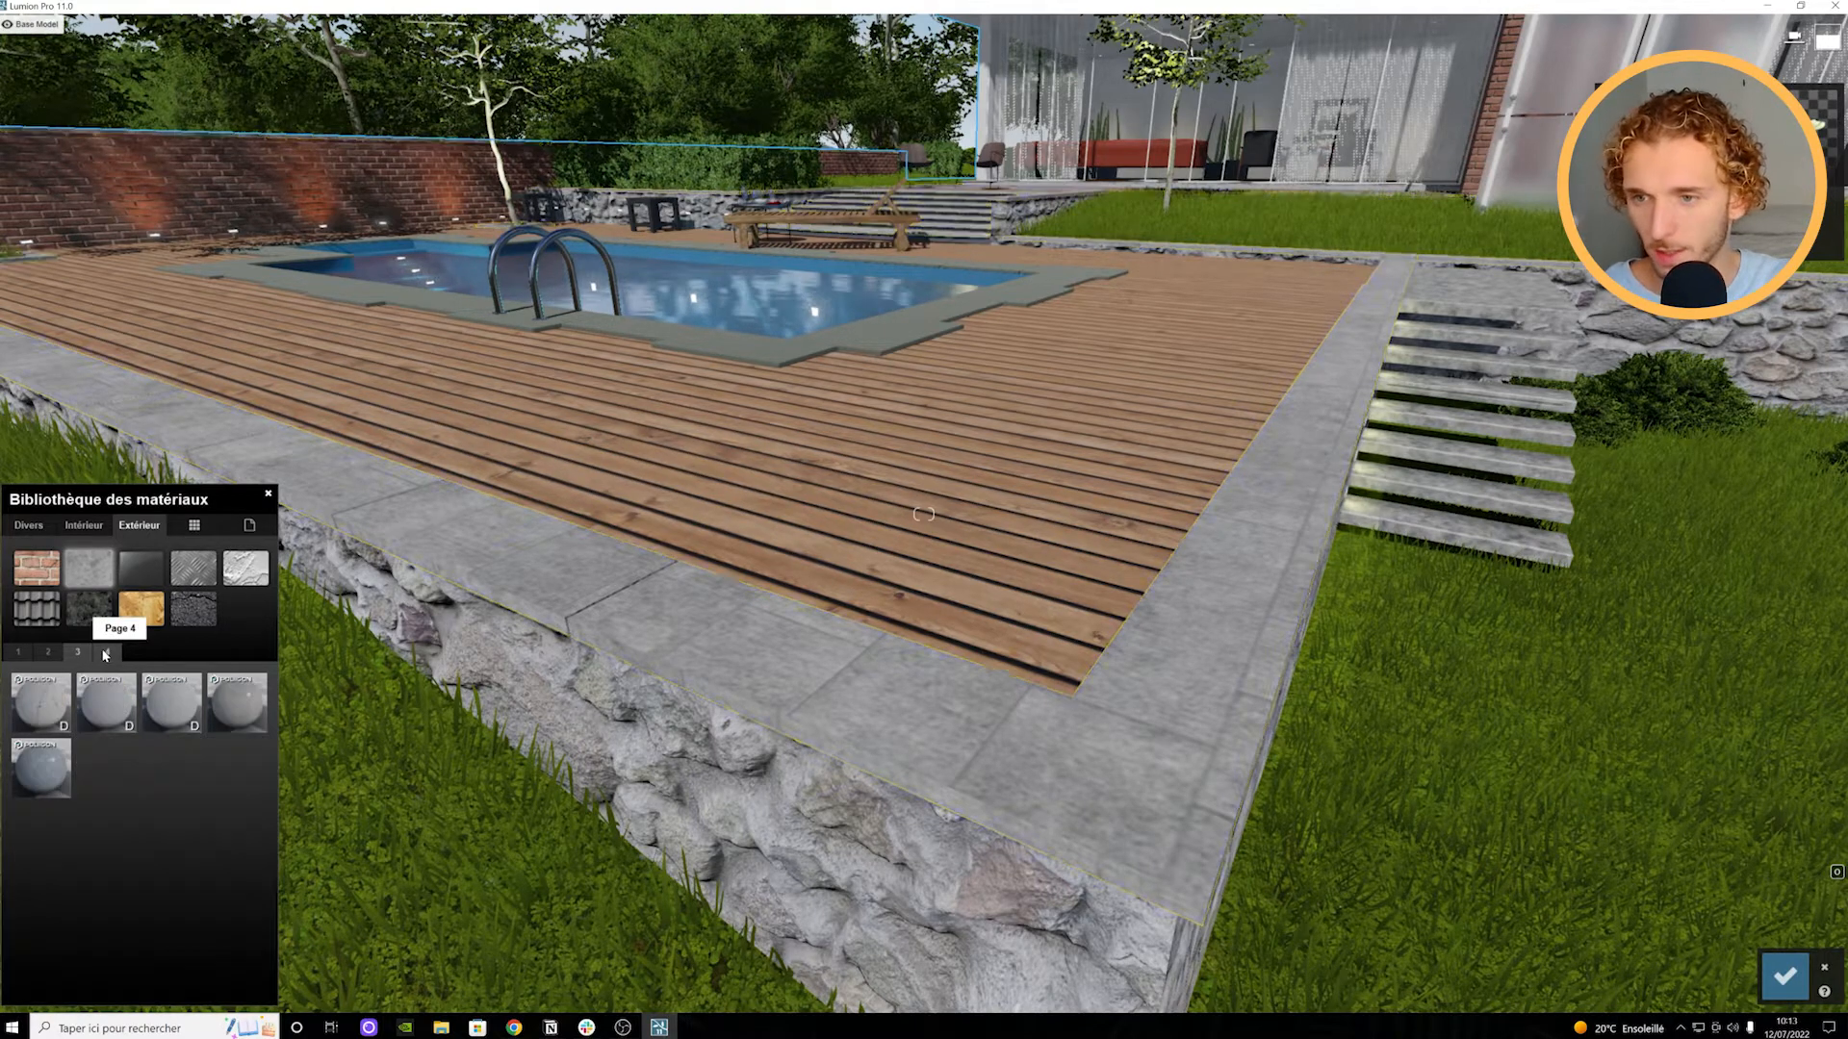
{"action": "left_click", "coordinate": [30, 660]}
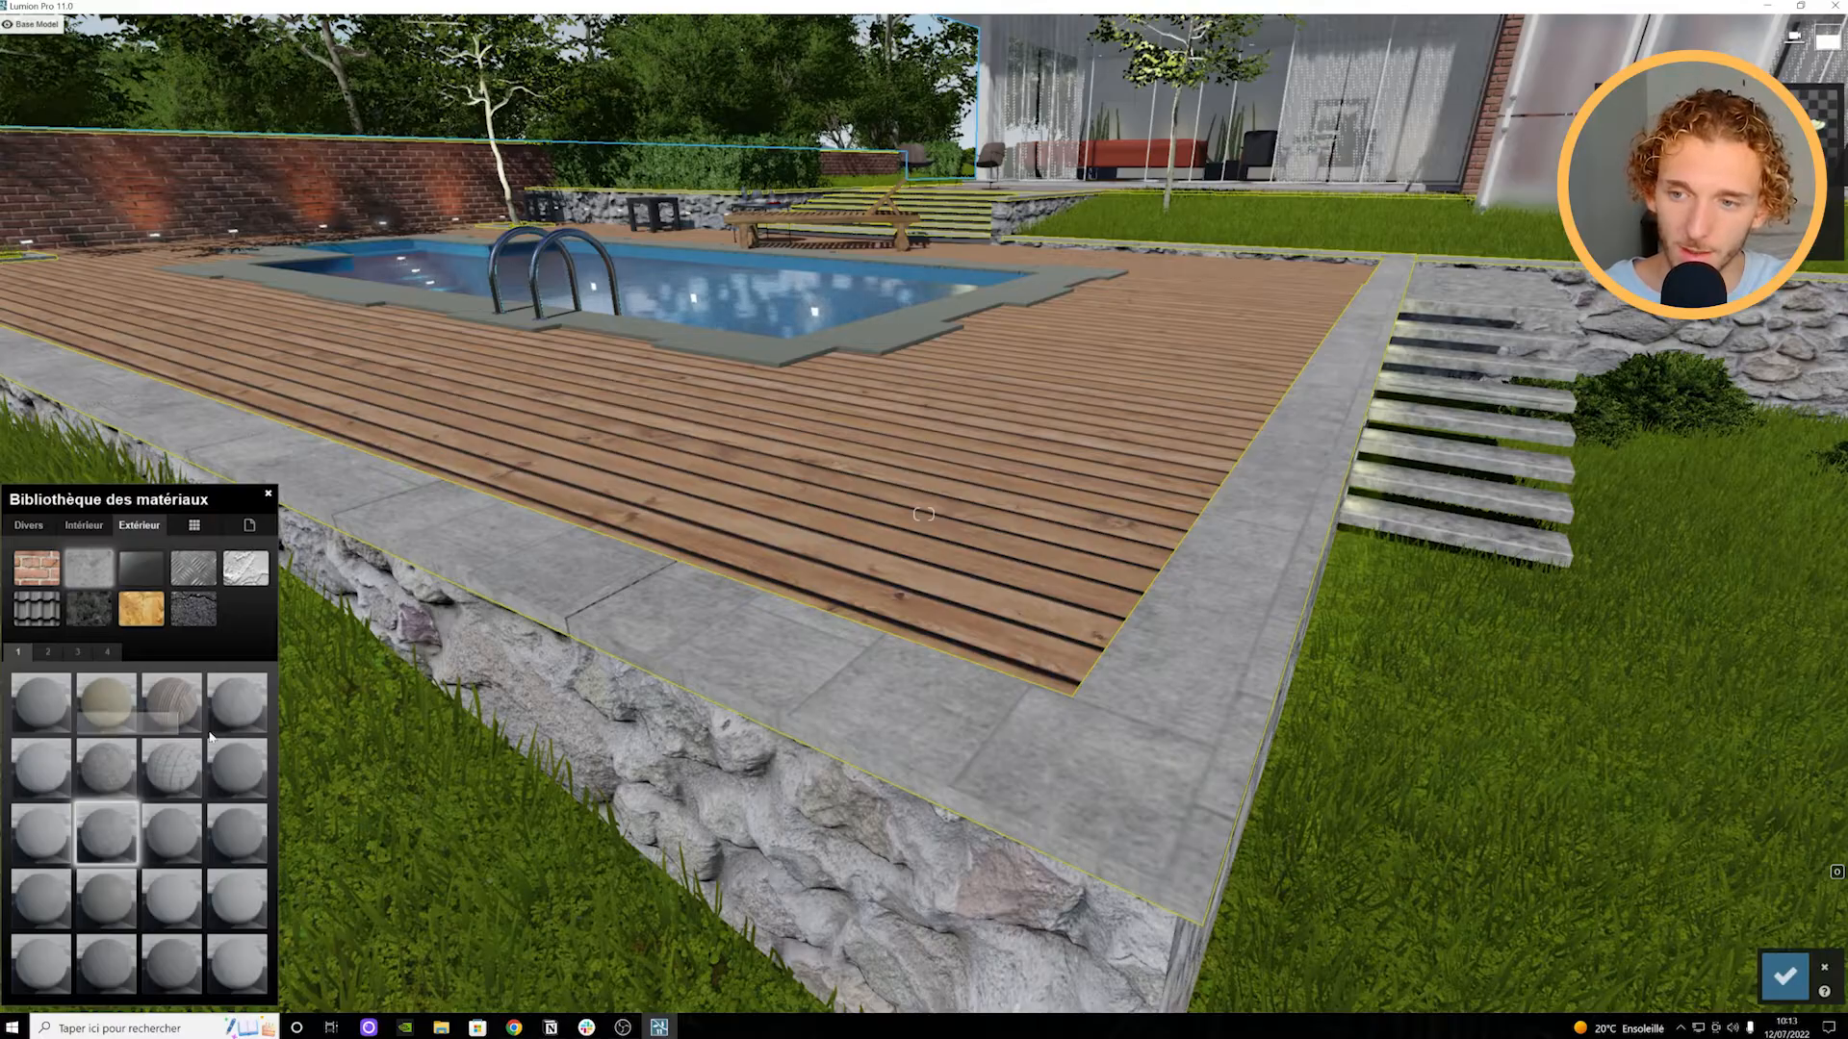
{"action": "left_click", "coordinate": [187, 953]}
{"action": "key", "text": "w"}
{"action": "right_click_drag", "start_coordinate": [854, 754], "coordinate": [813, 747]}
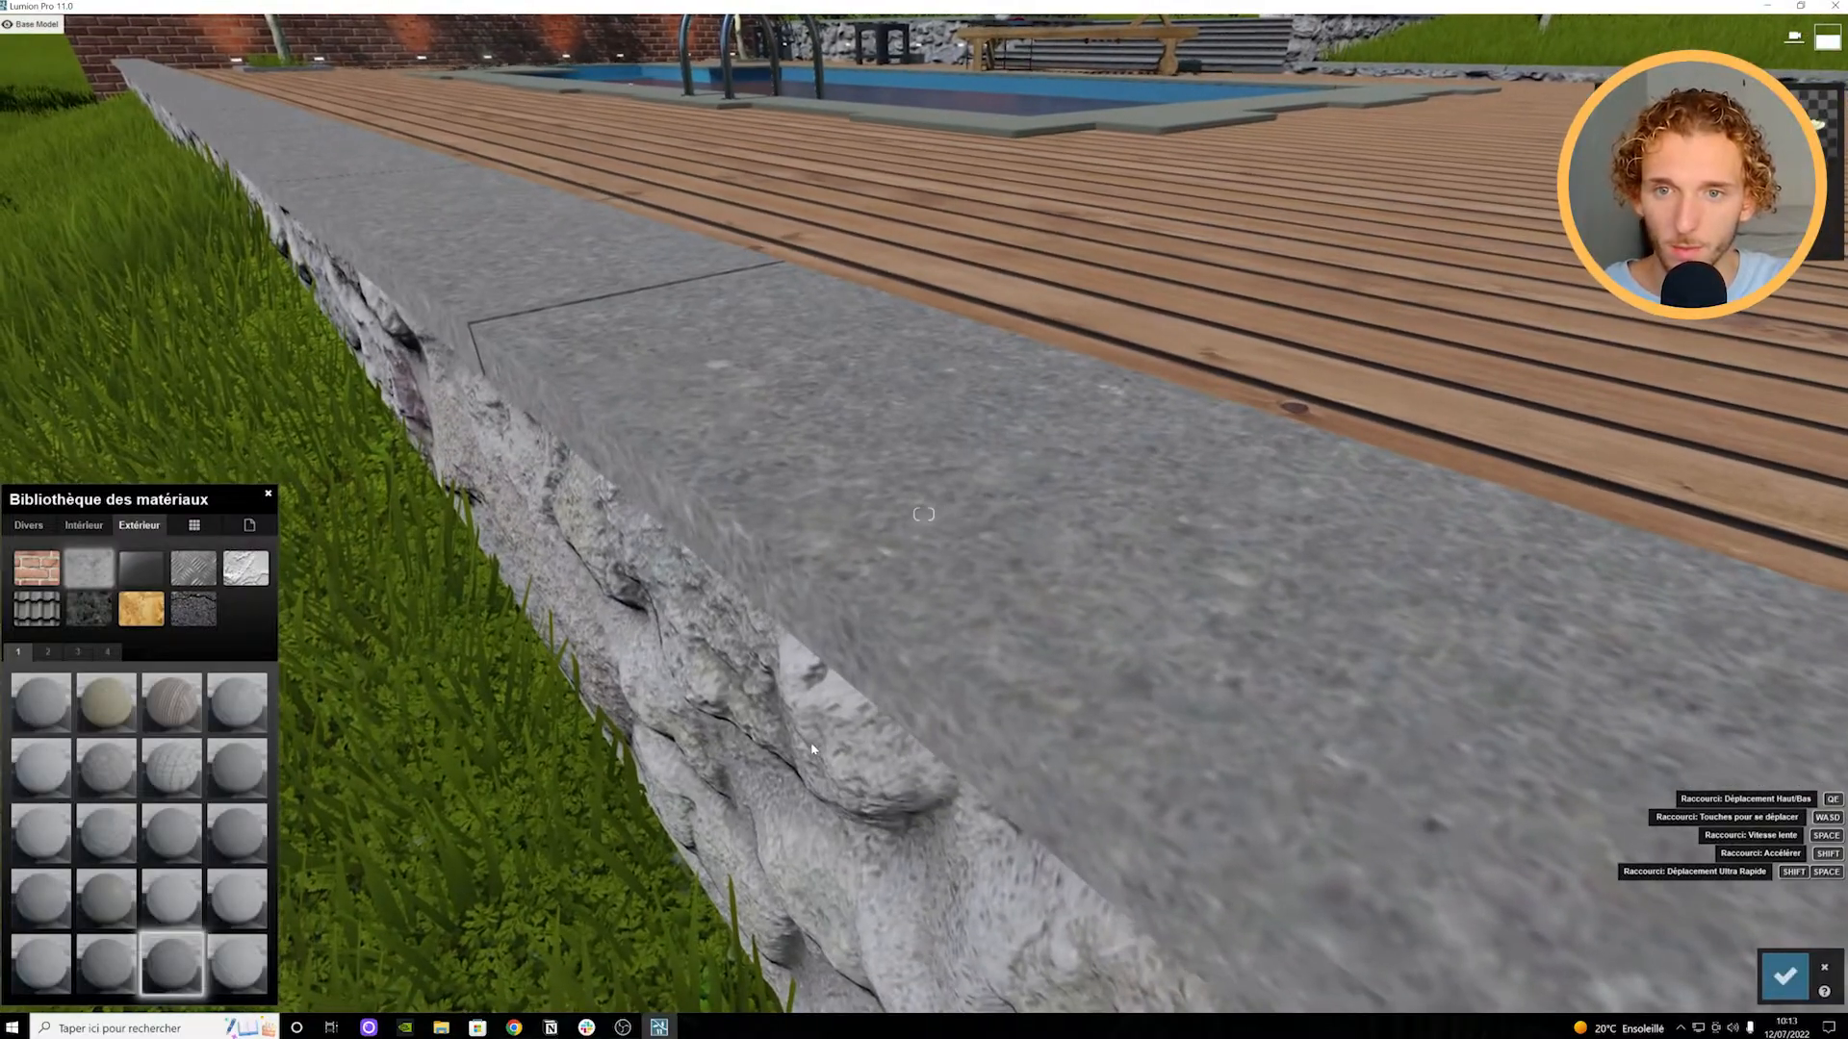
{"action": "key", "text": "w"}
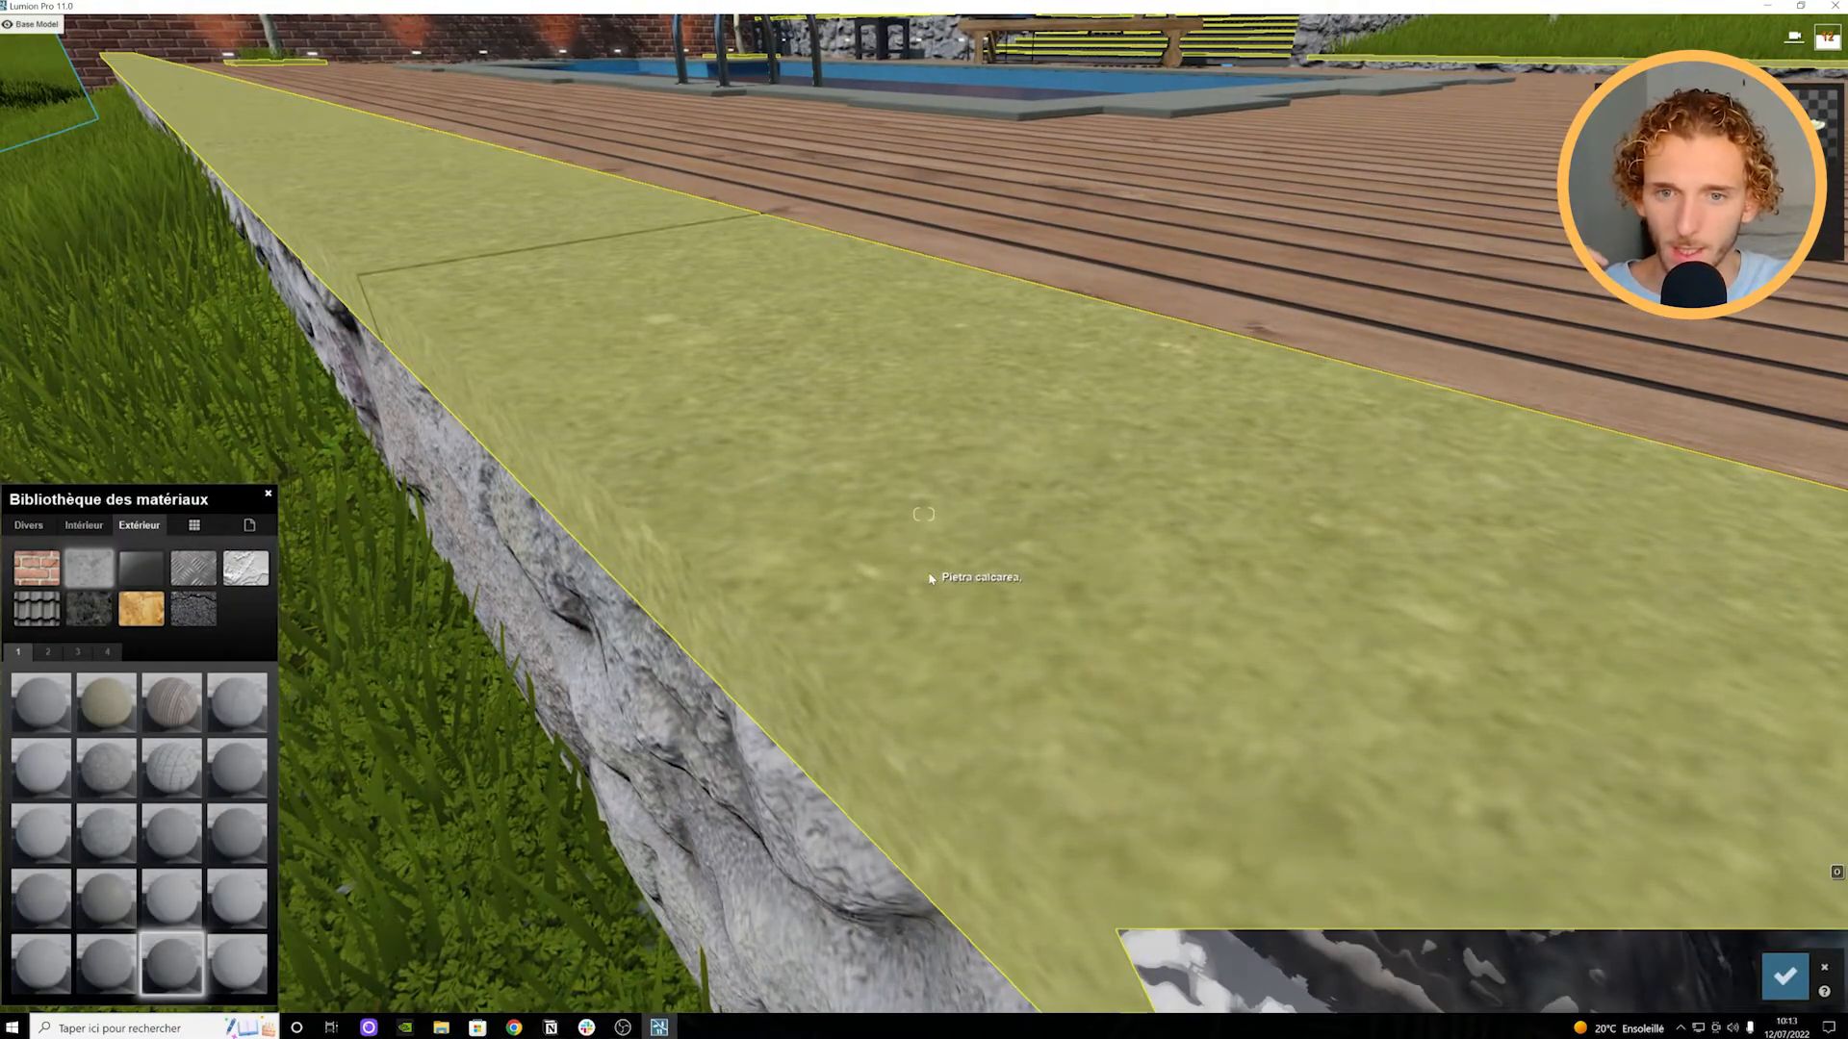
{"action": "key", "text": "w"}
{"action": "right_click_drag", "start_coordinate": [927, 584], "coordinate": [823, 589]}
{"action": "key", "text": "e"}
{"action": "key", "text": "q"}
{"action": "key", "text": "s"}
{"action": "key", "text": "a"}
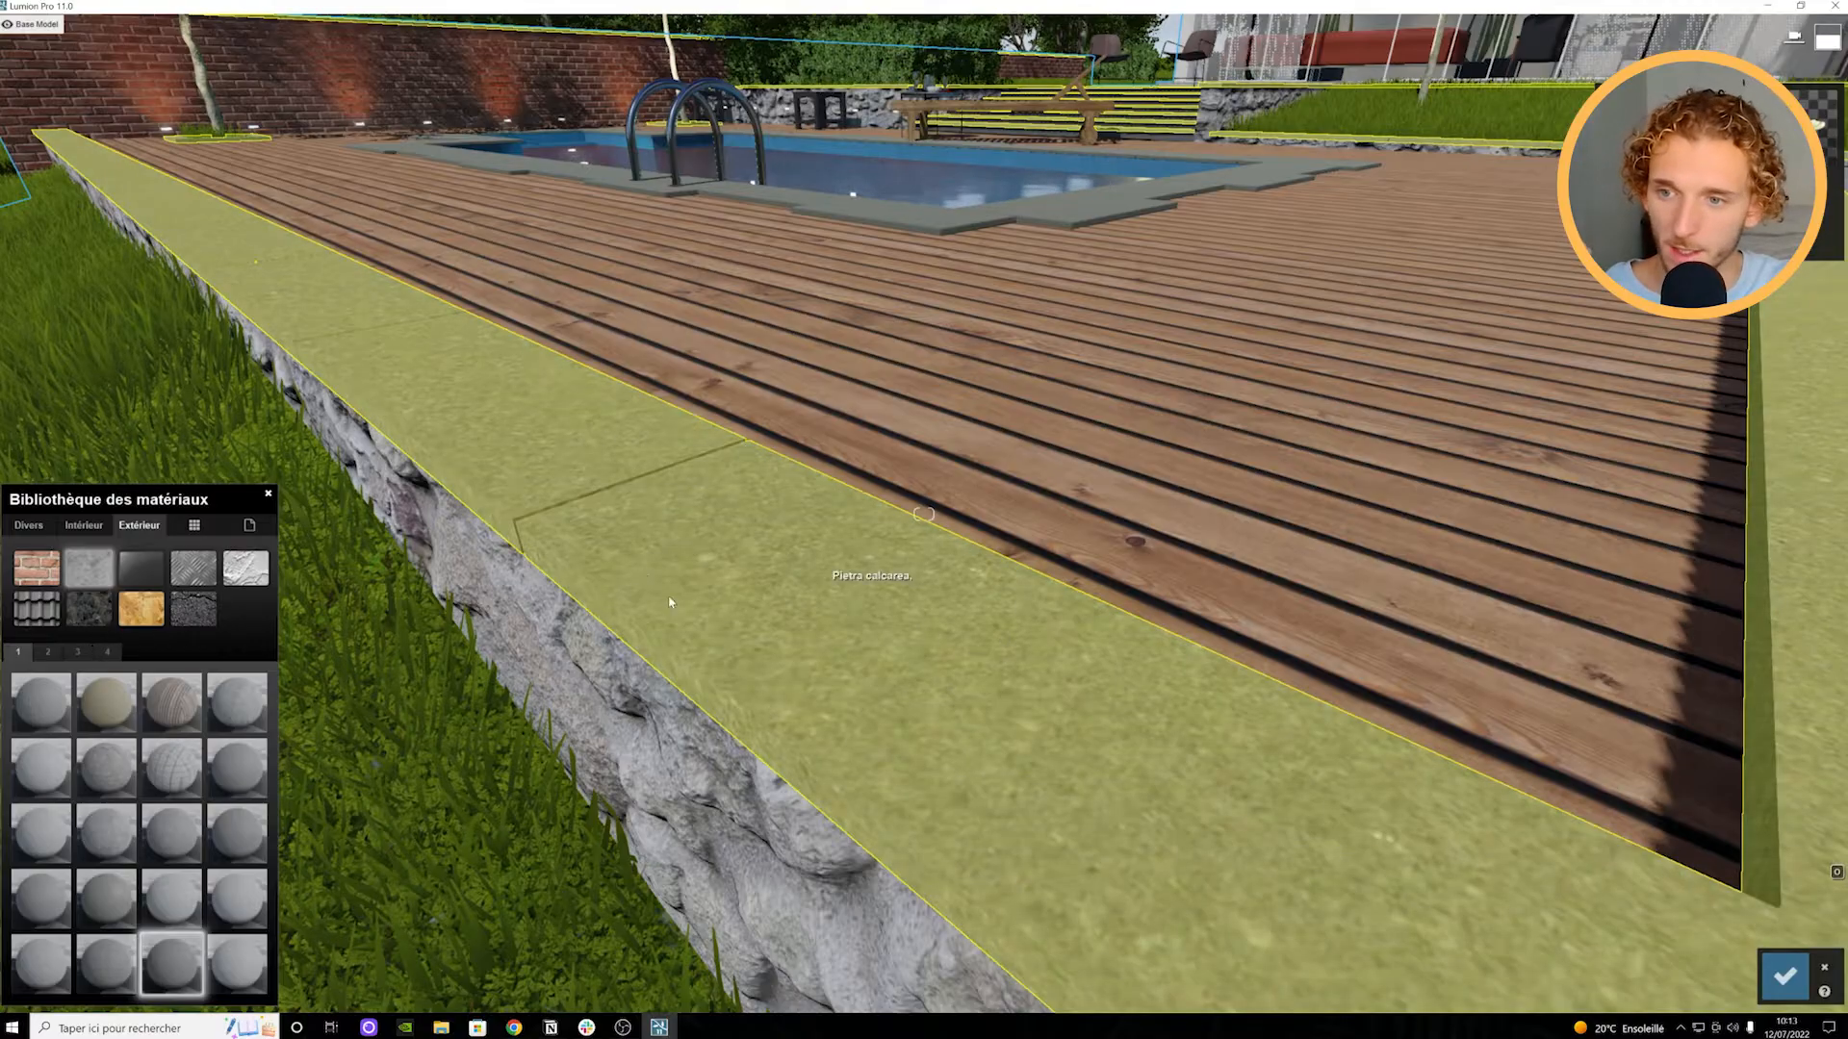
Step: Try Polii Concrete 32 2k on the pool deck's edging and examine its surface up close
{"action": "left_click", "coordinate": [722, 663]}
{"action": "left_click", "coordinate": [107, 651]}
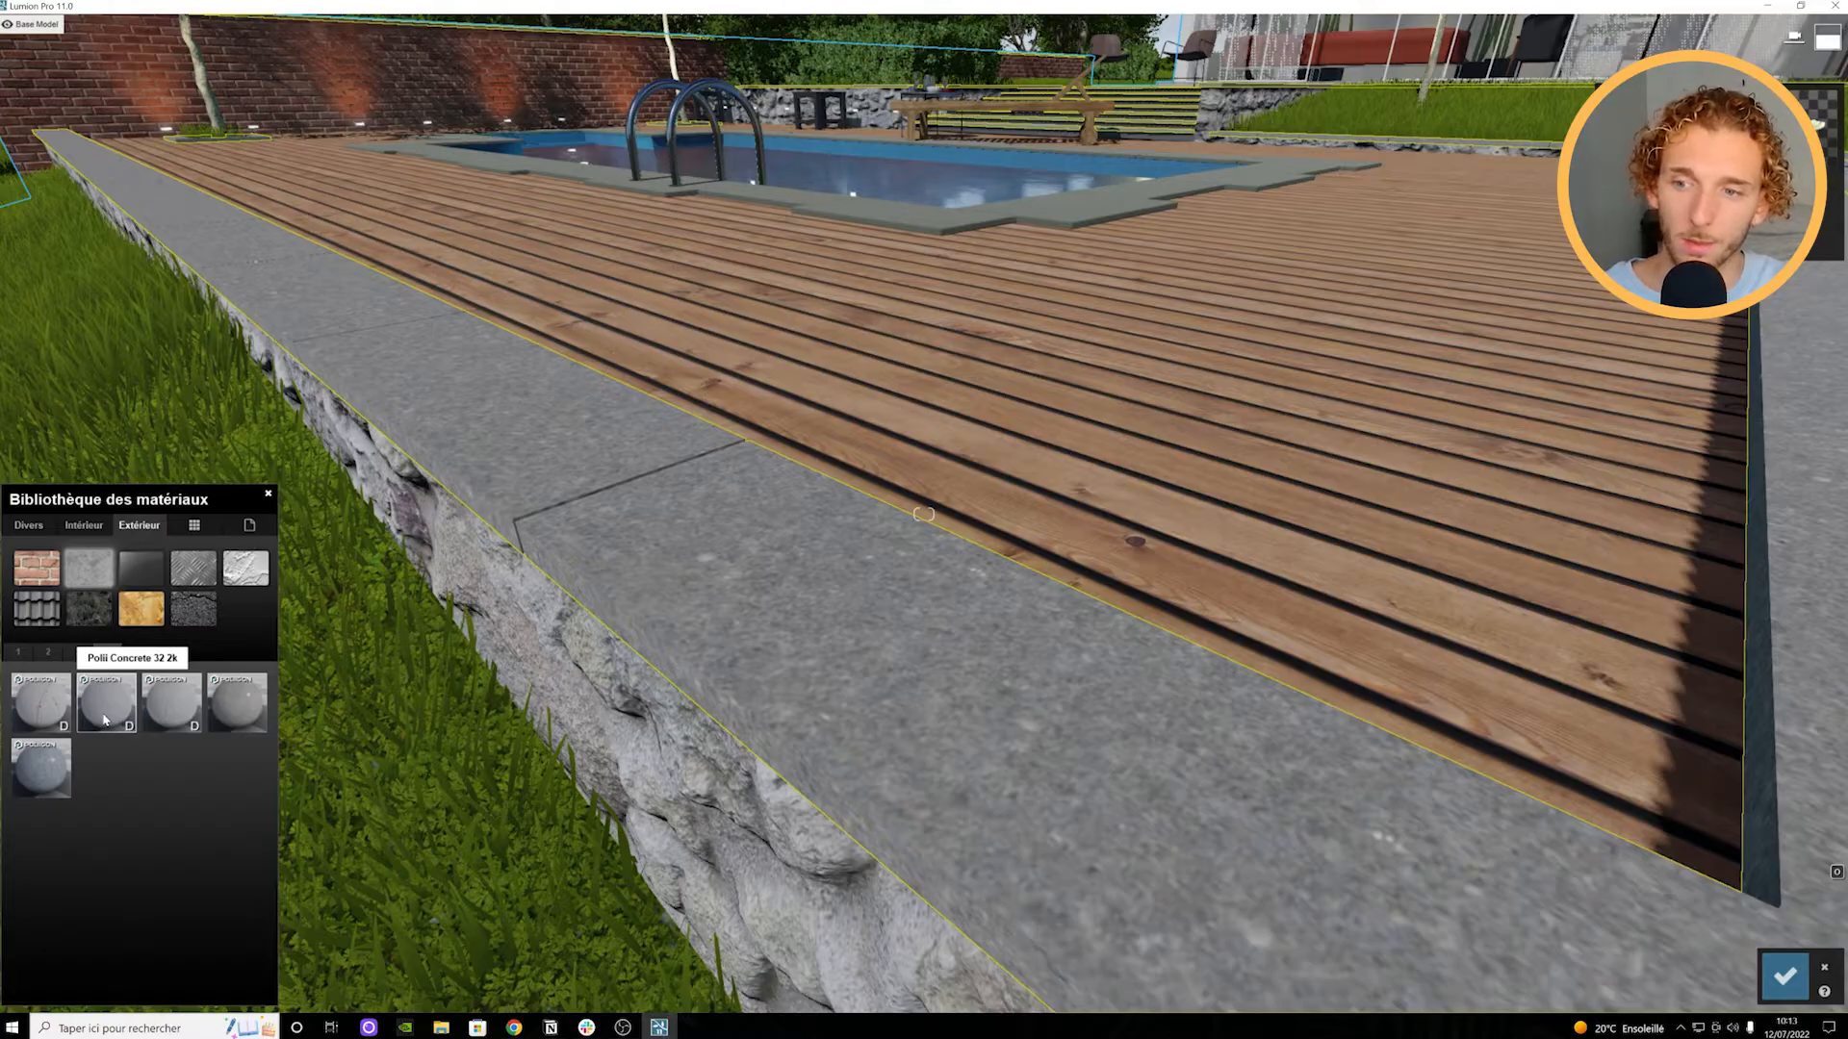
{"action": "left_click", "coordinate": [105, 719]}
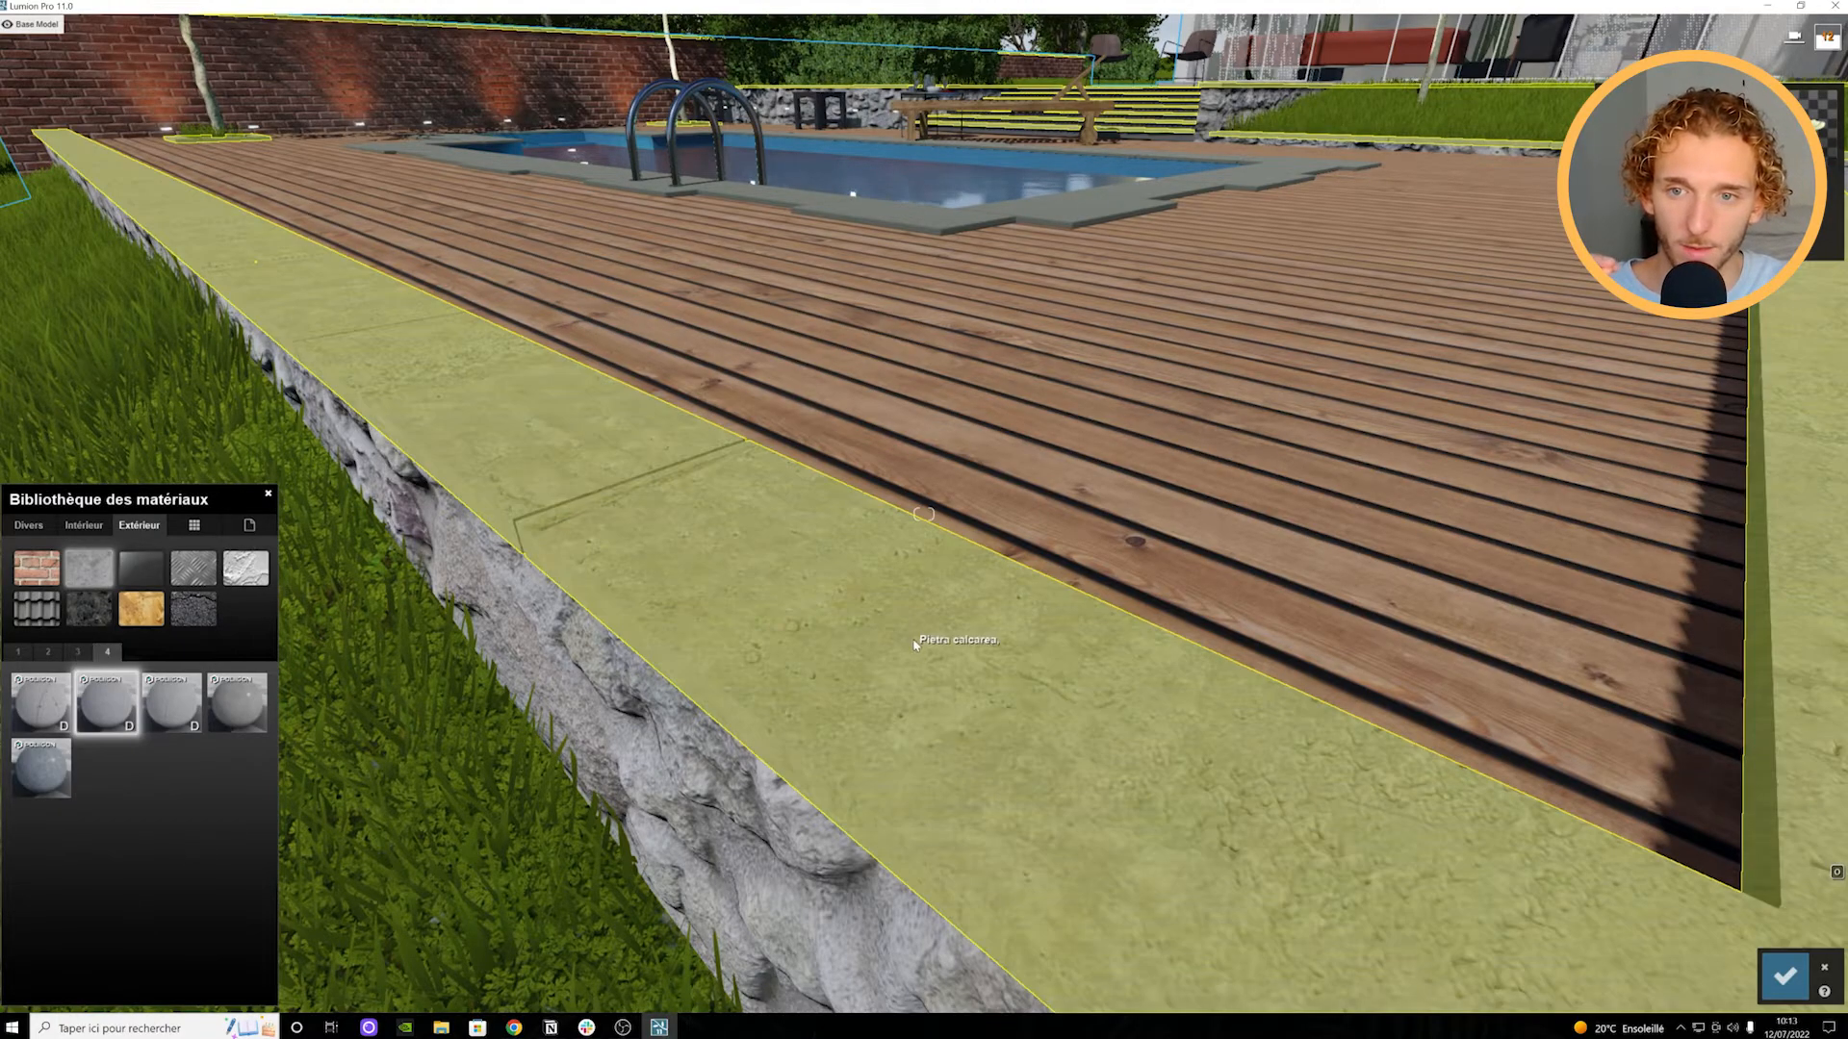
{"action": "right_click_drag", "start_coordinate": [625, 529], "coordinate": [616, 606]}
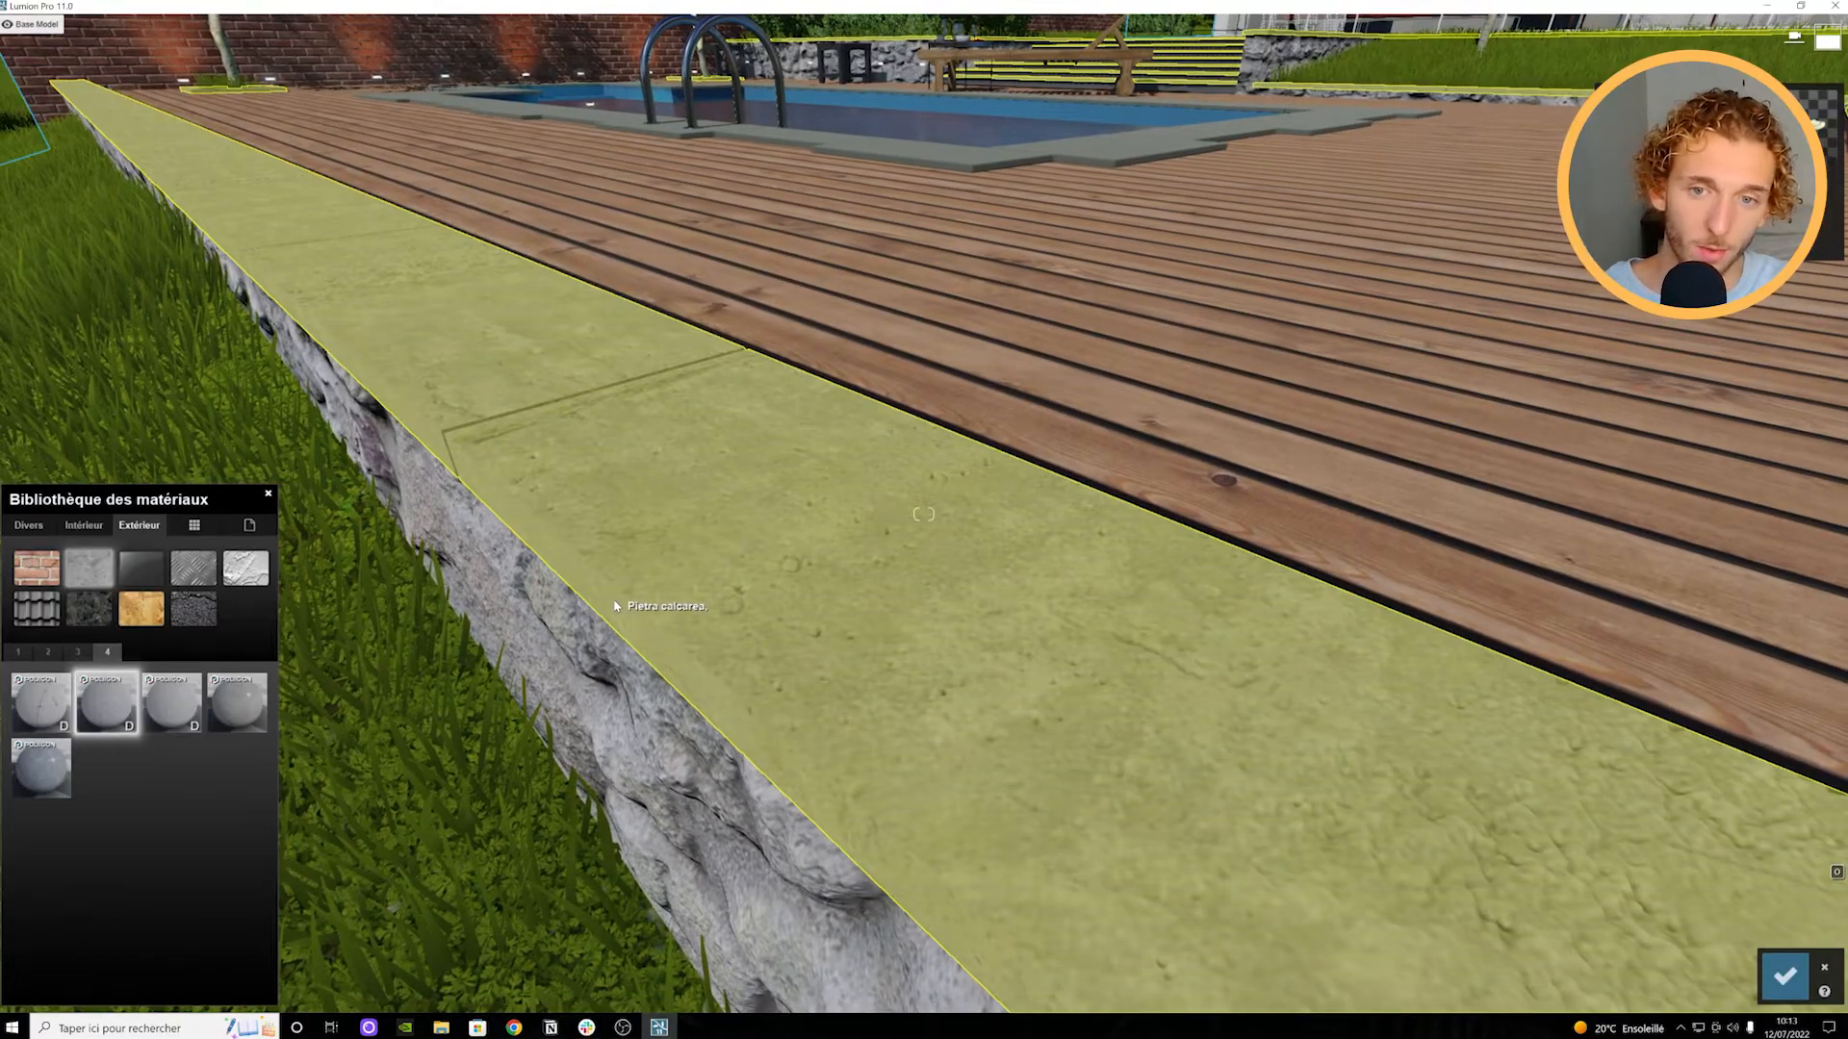
{"action": "key", "text": "s"}
{"action": "key", "text": "w"}
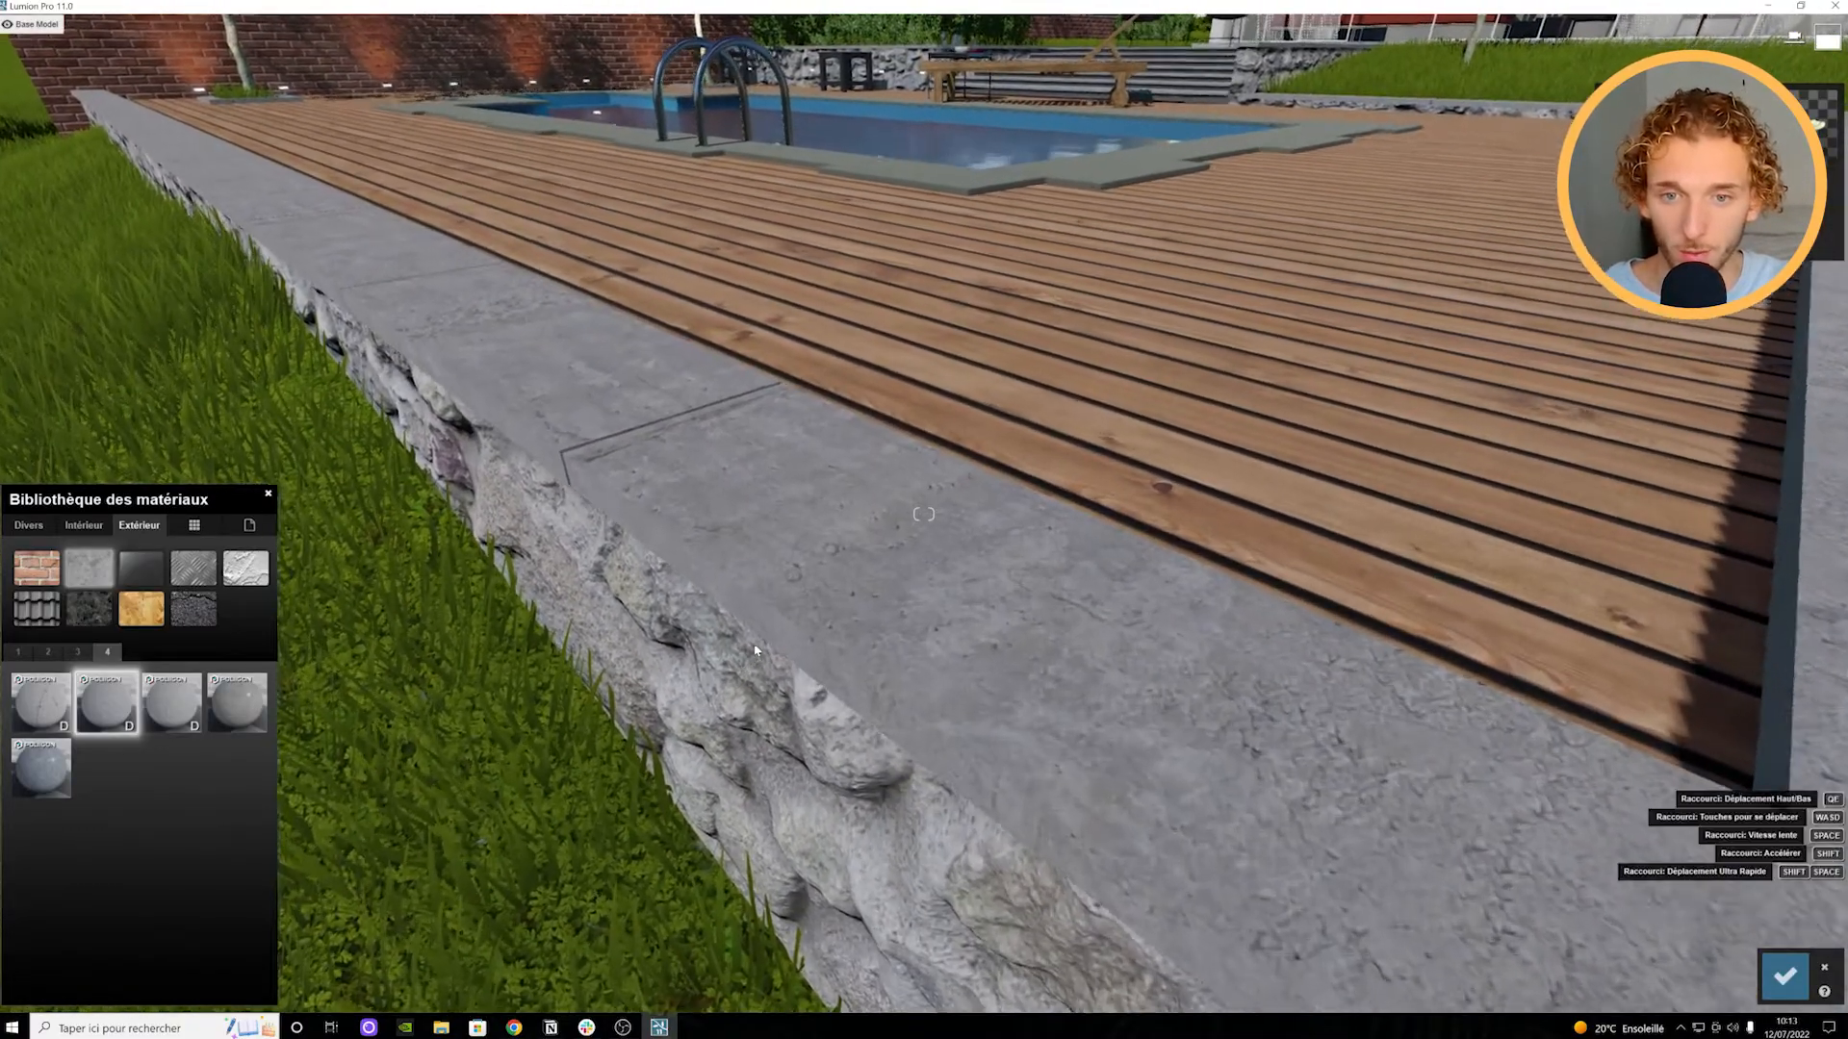
{"action": "left_click", "coordinate": [756, 650]}
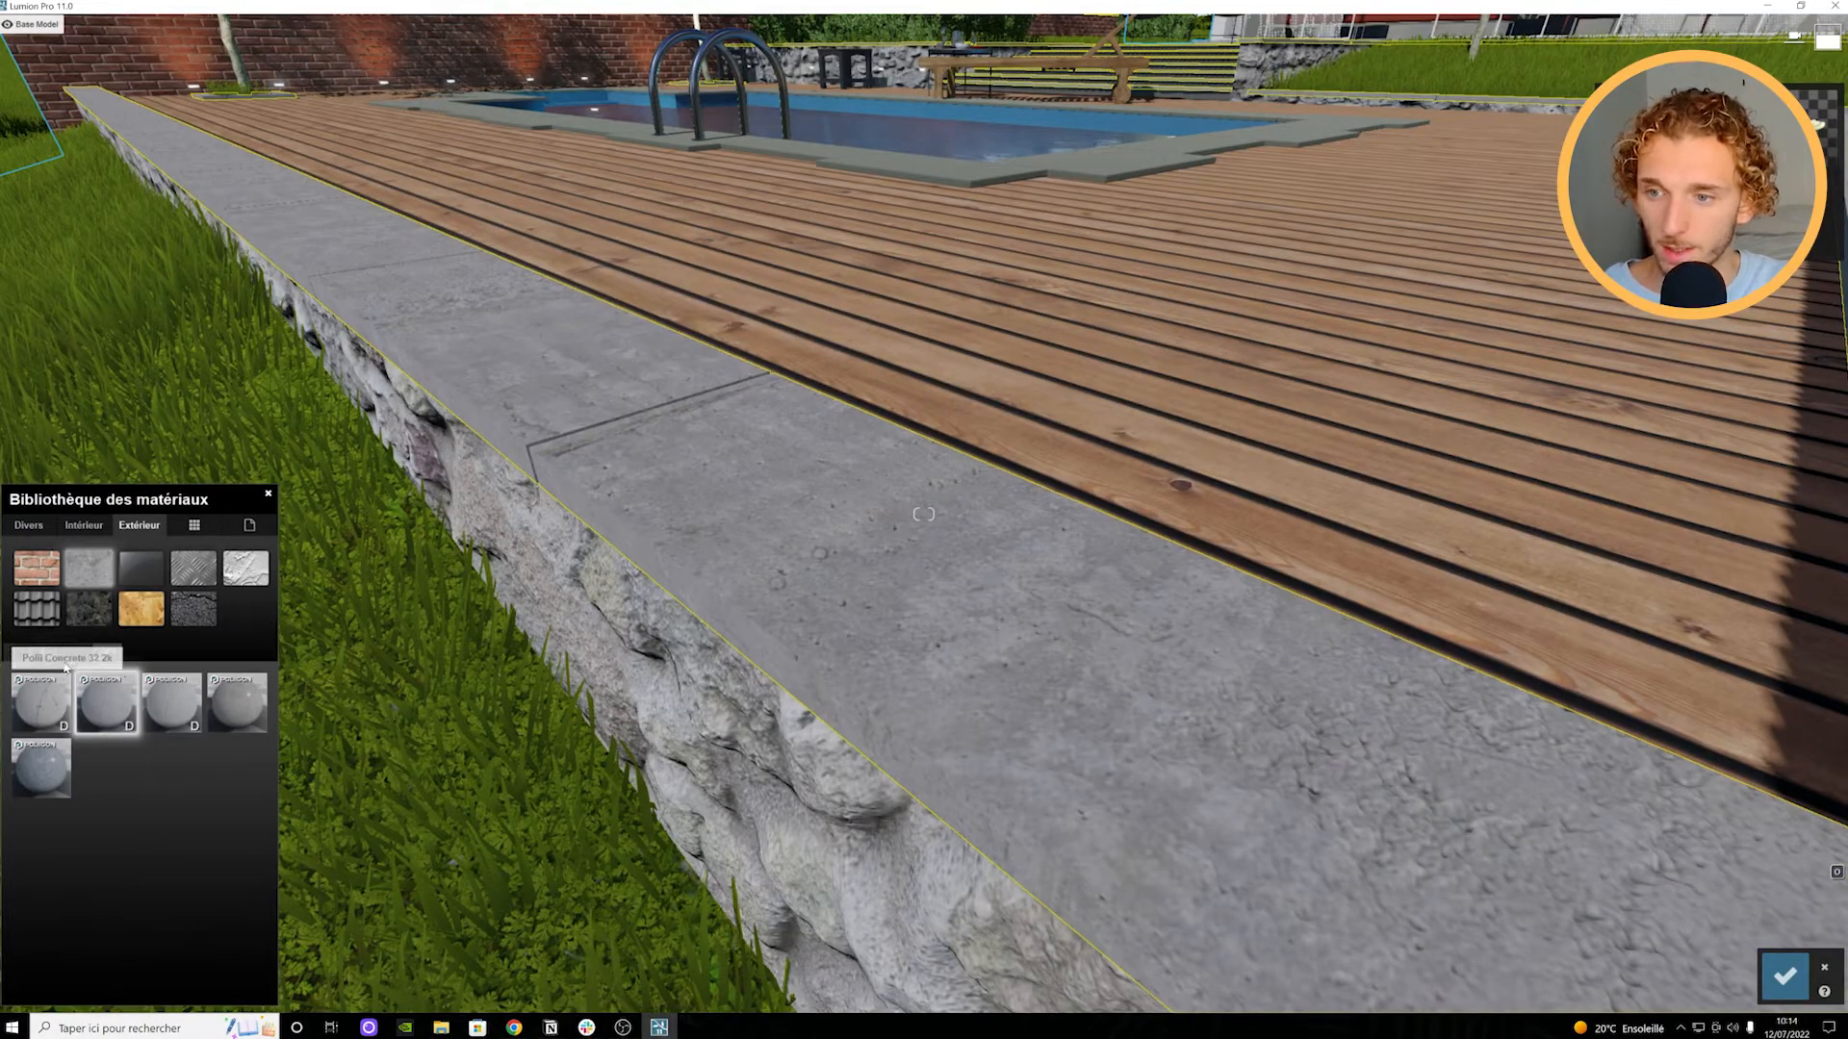
Step: Look through the higher-resolution concretes and try a light, pitted one on the pool deck's edging
{"action": "left_click", "coordinate": [78, 653]}
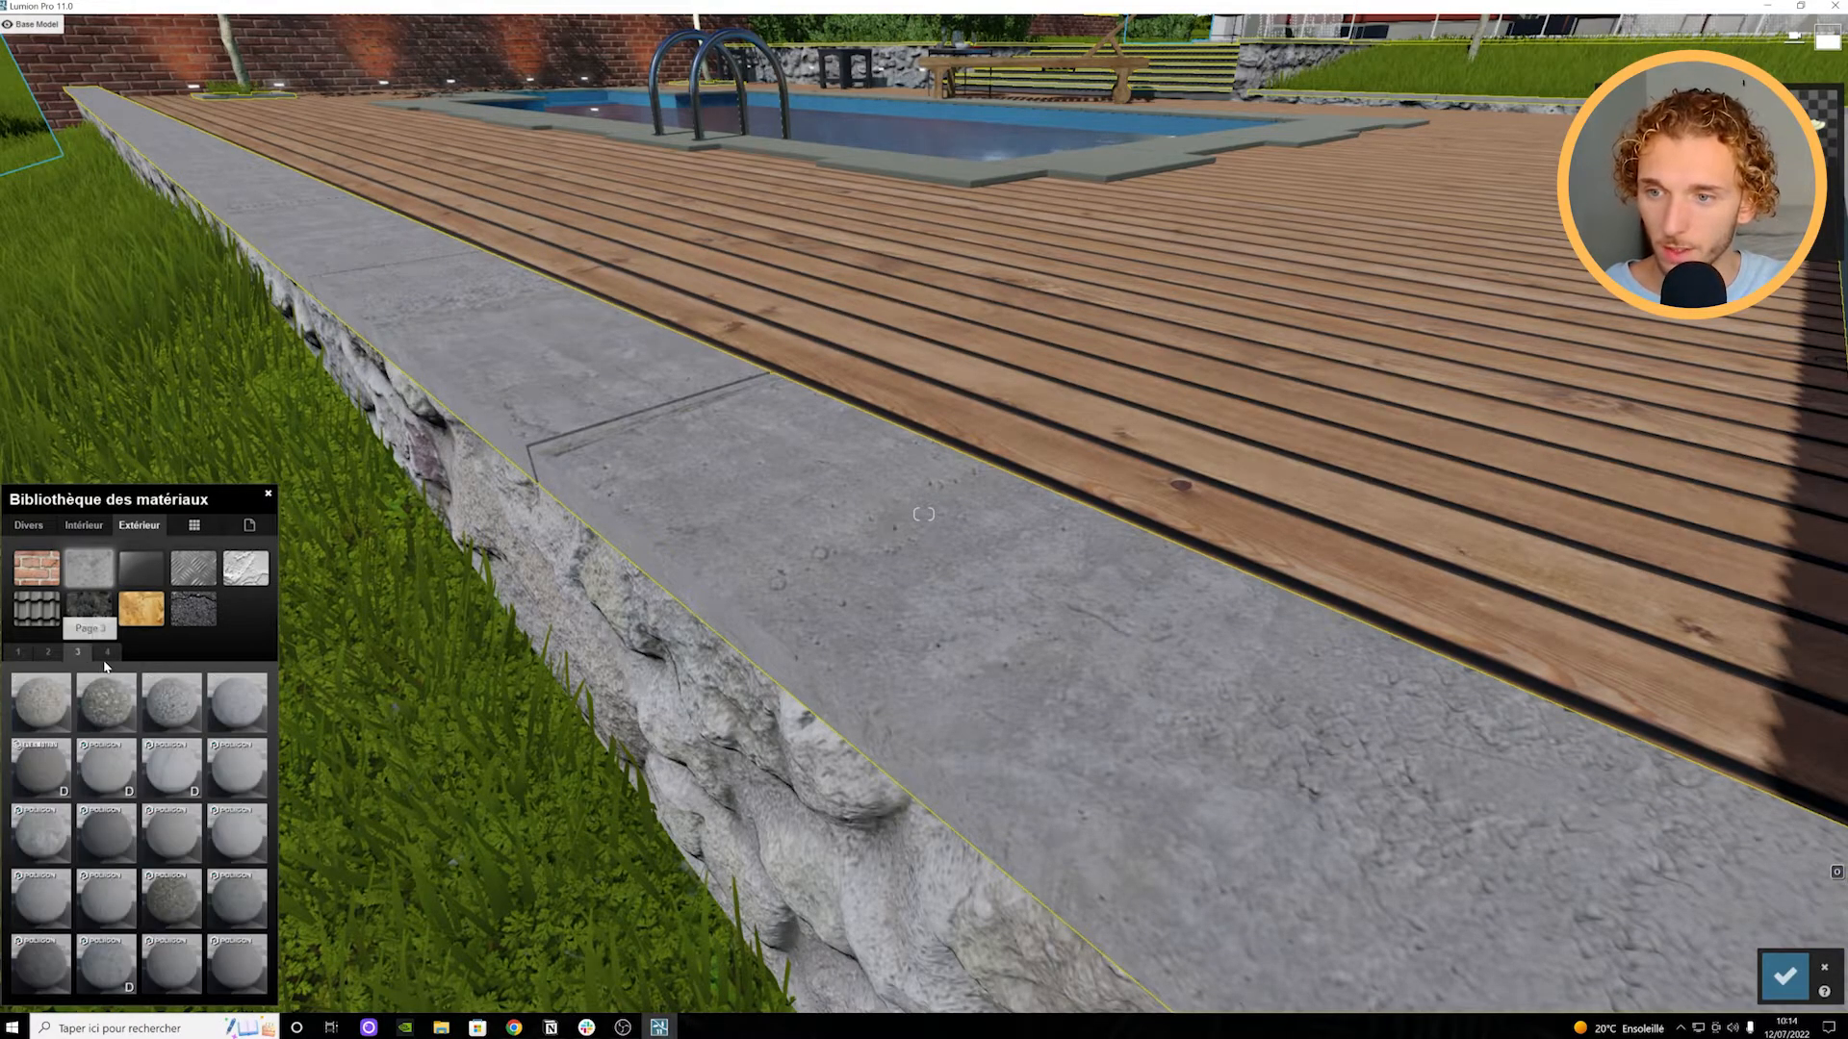
{"action": "left_click", "coordinate": [108, 654]}
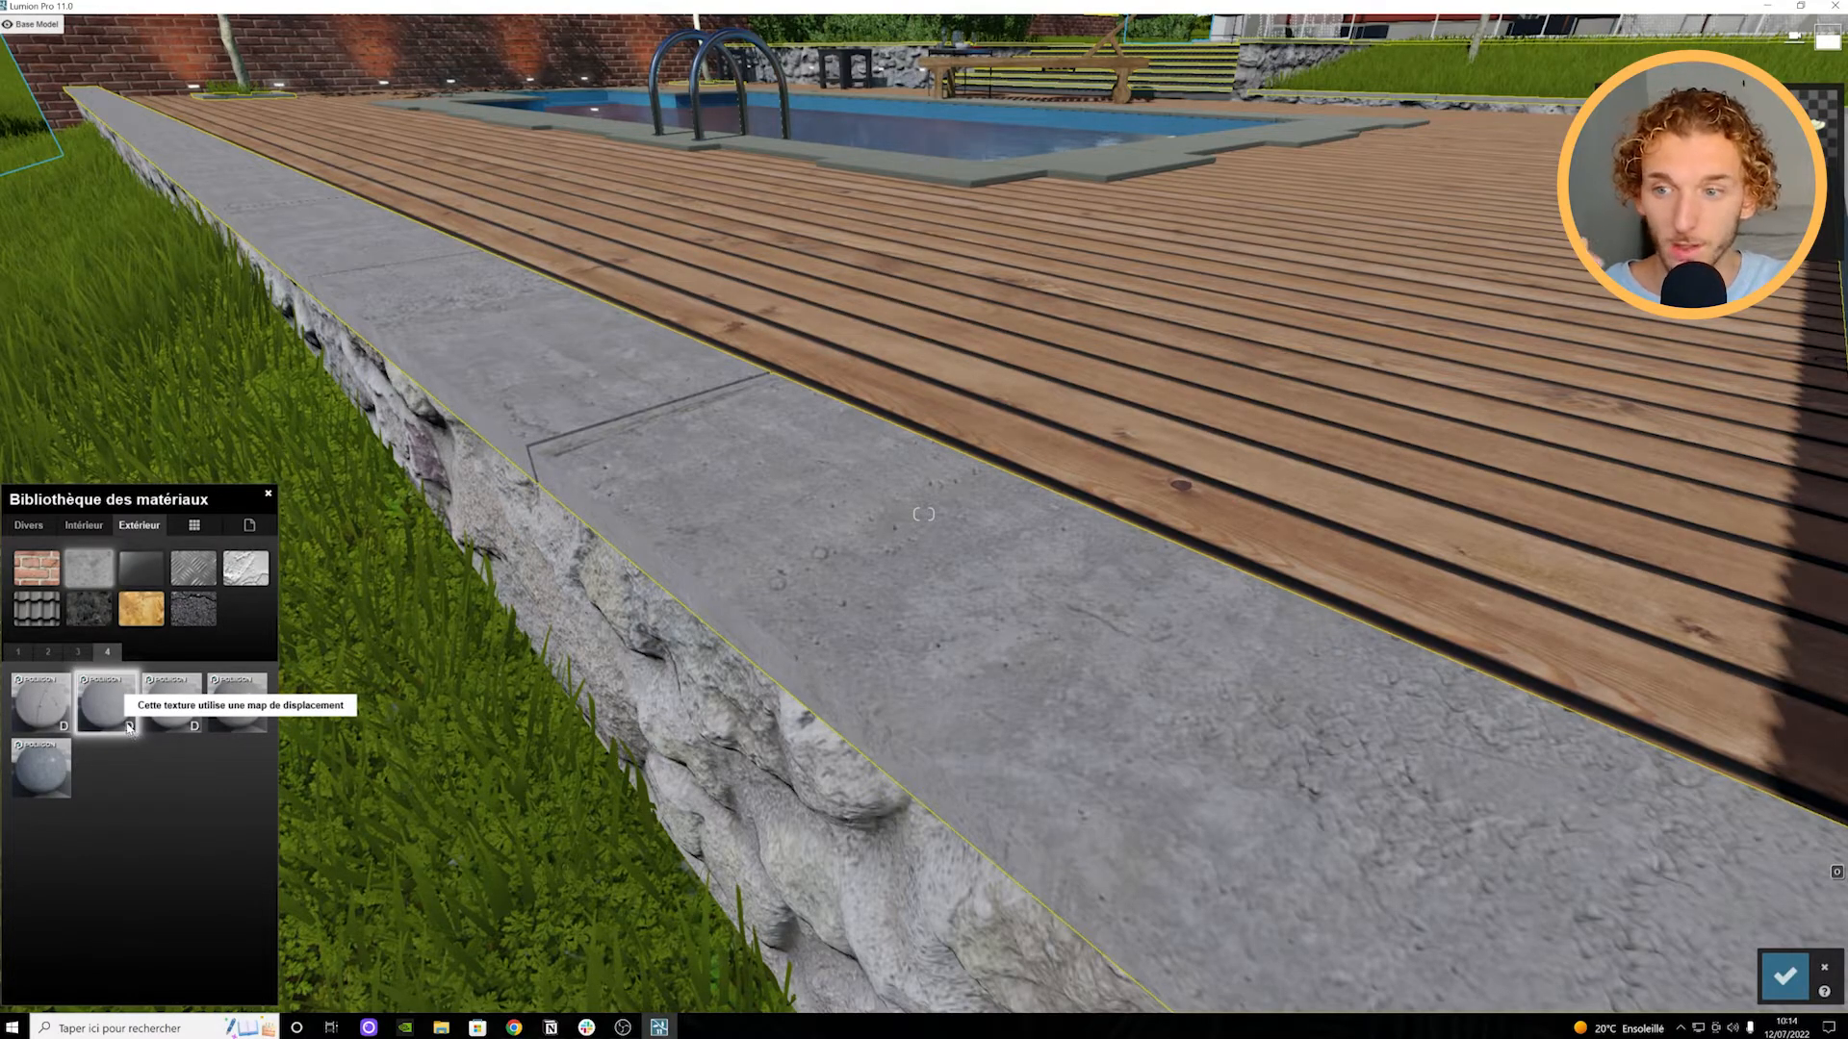
{"action": "left_click", "coordinate": [78, 652]}
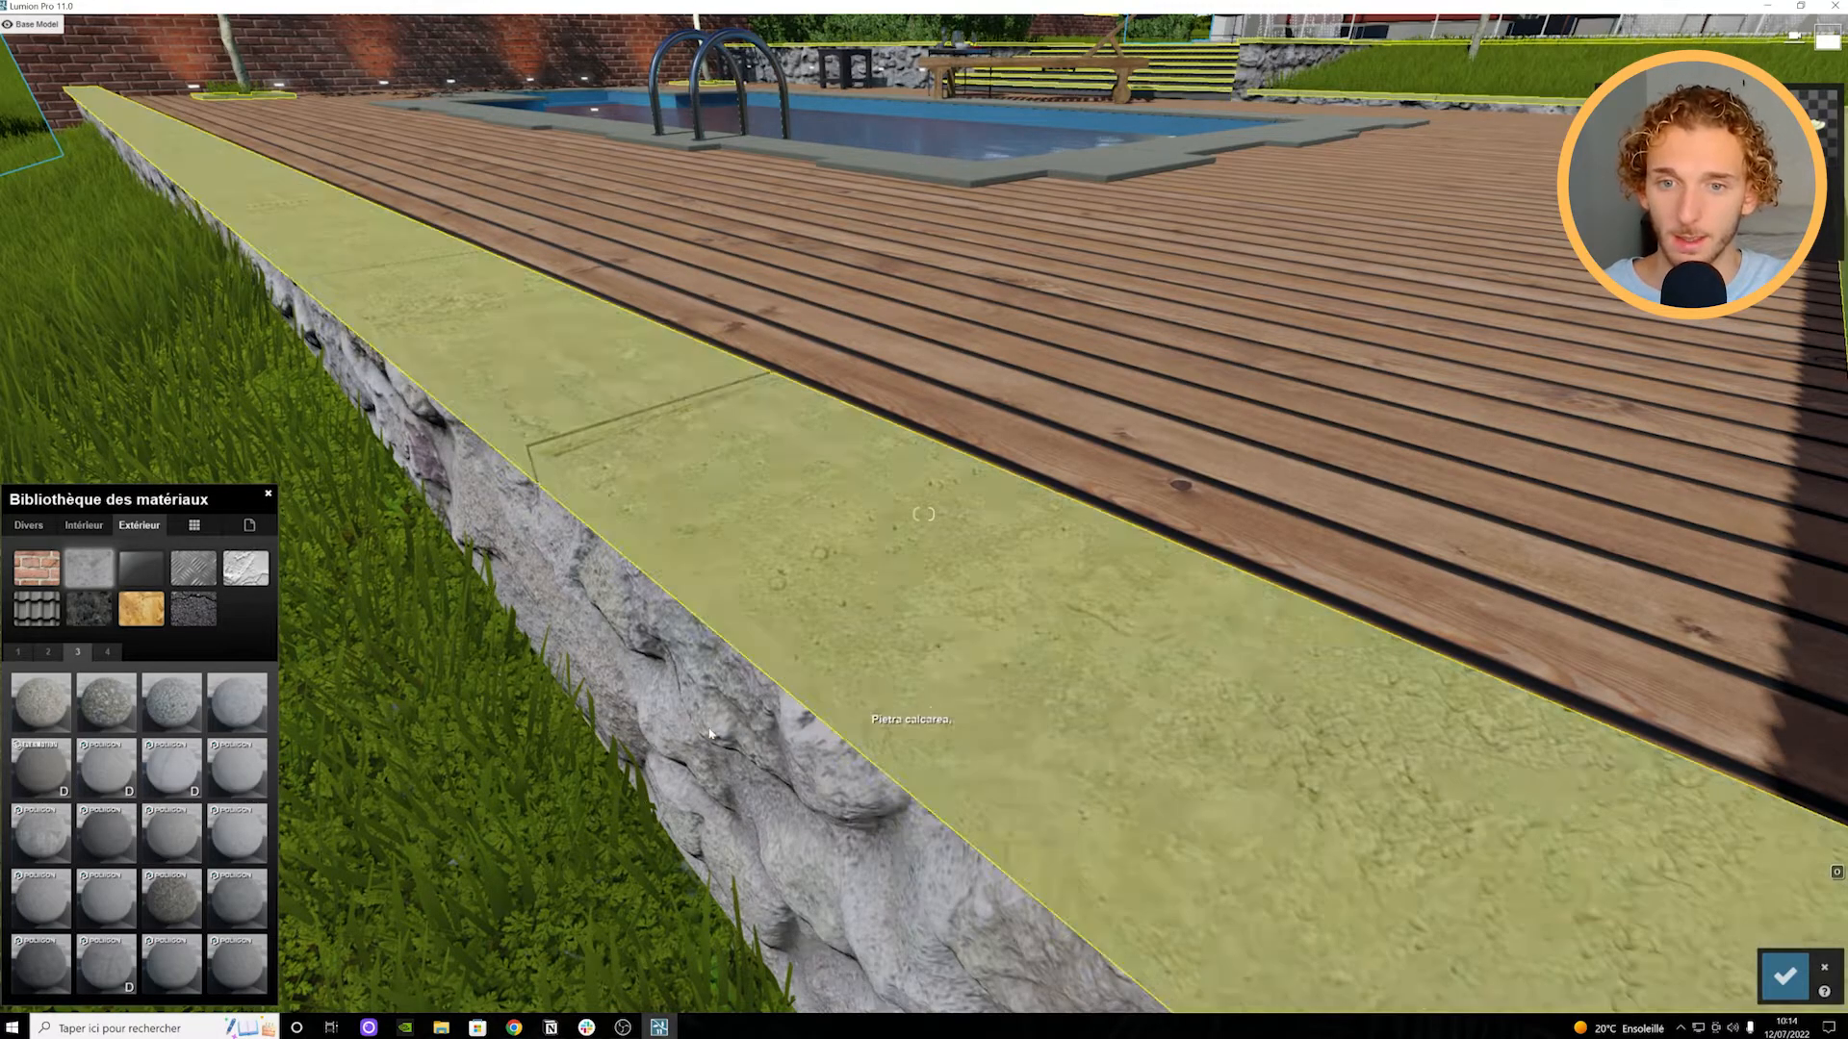
{"action": "key", "text": "s"}
{"action": "key", "text": "w"}
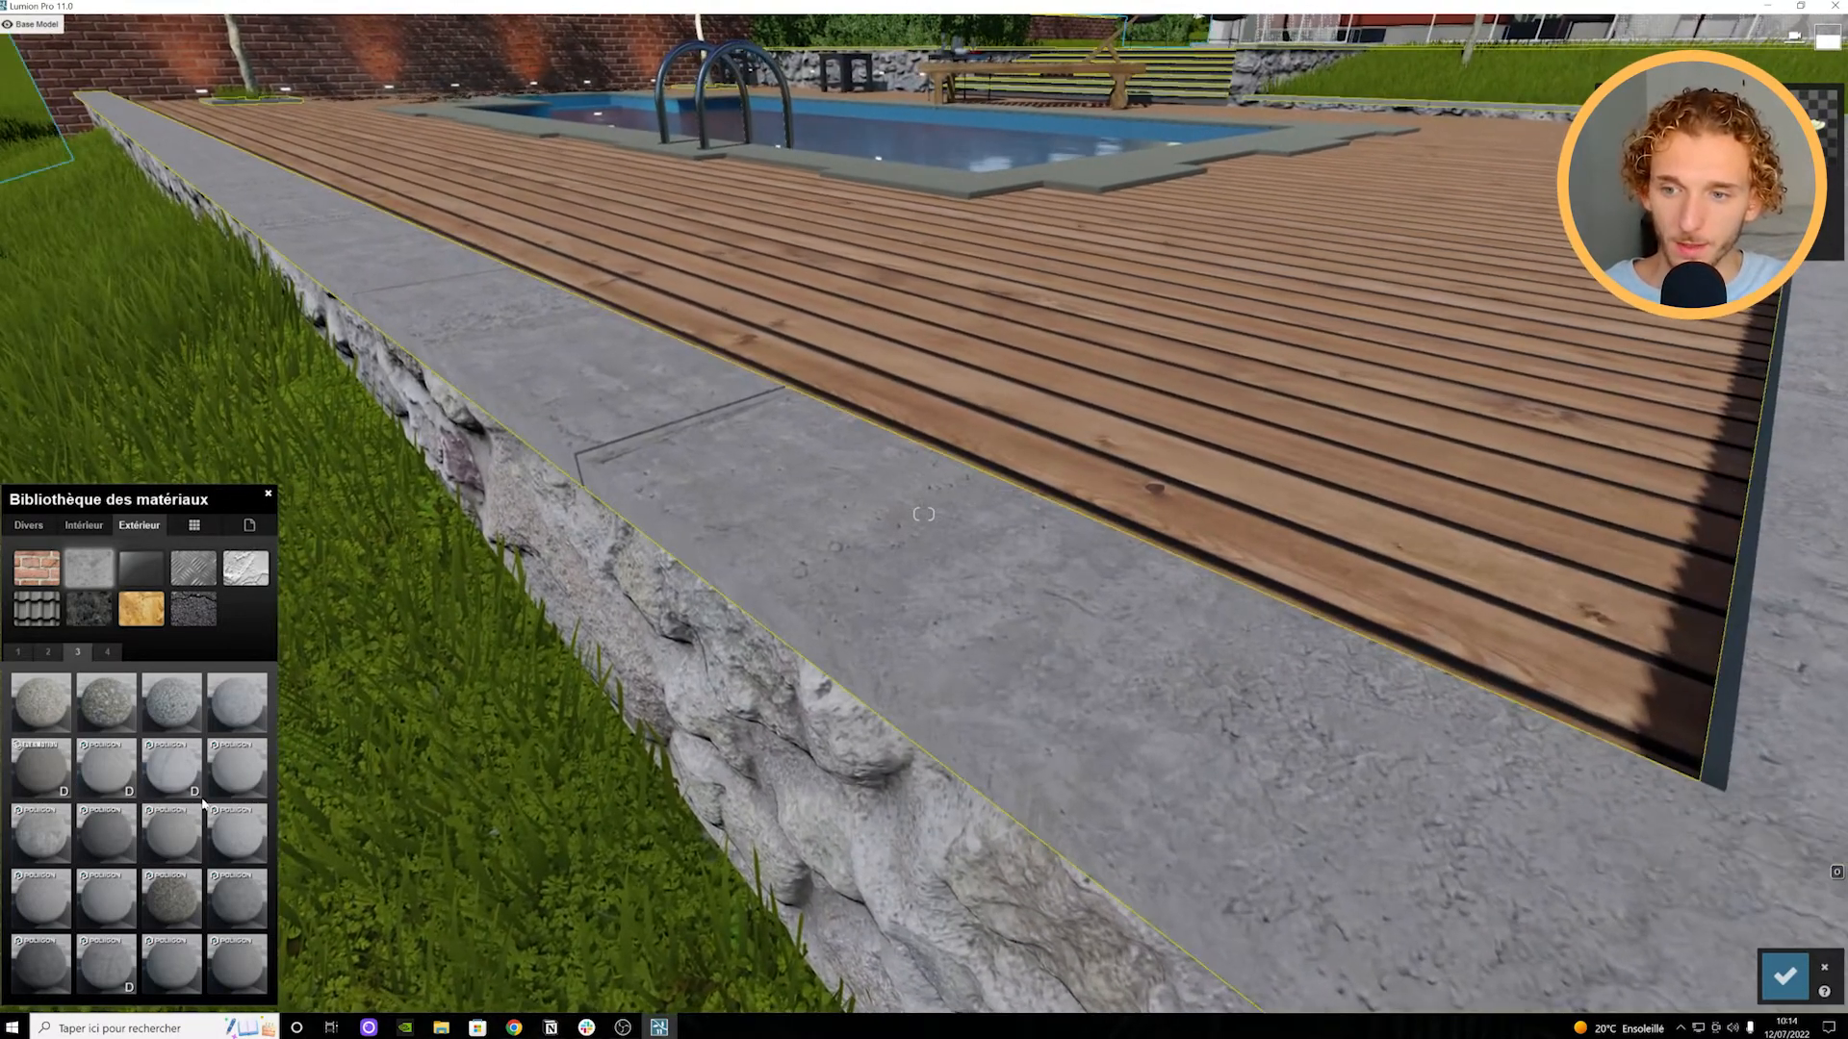
{"action": "key", "text": "s"}
{"action": "key", "text": "w"}
{"action": "key", "text": "w"}
{"action": "key", "text": "s"}
{"action": "left_click", "coordinate": [240, 839]}
{"action": "key", "text": "w"}
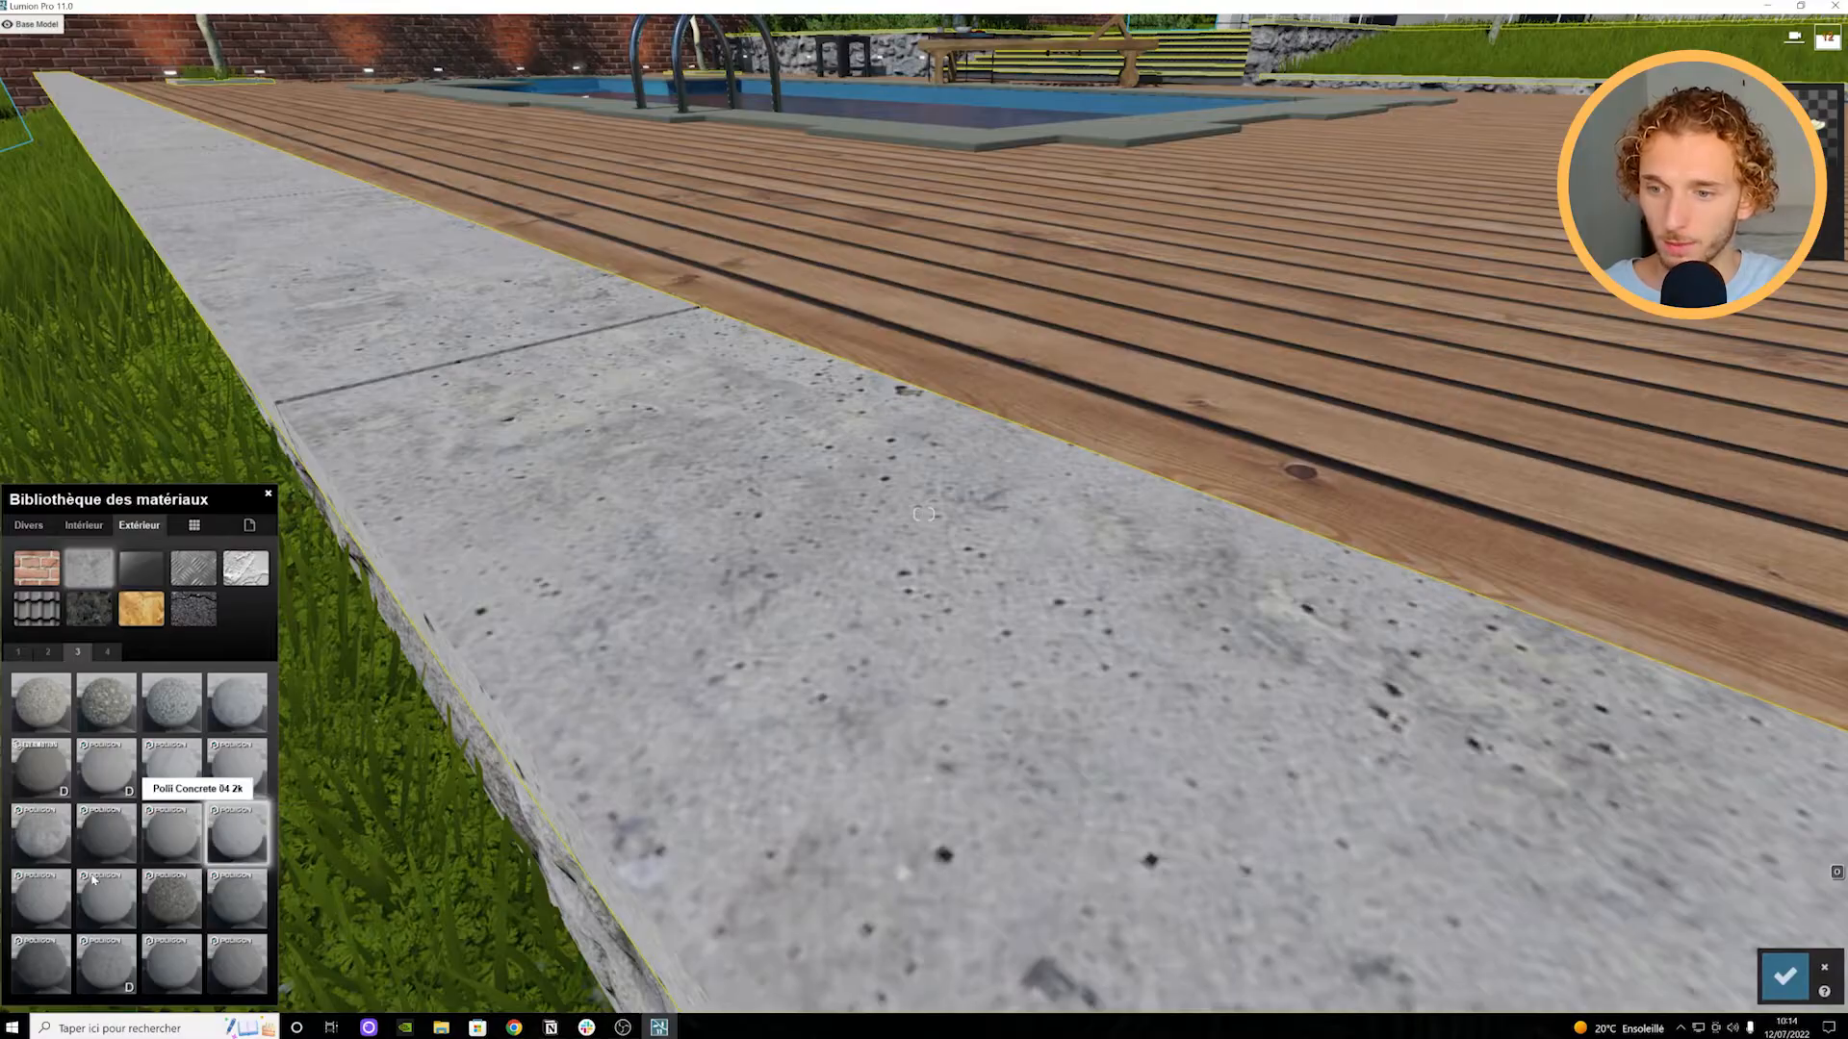
Step: Apply Polii Concrete 26 2k to the pool deck's edging and open its material settings
{"action": "left_click", "coordinate": [120, 982]}
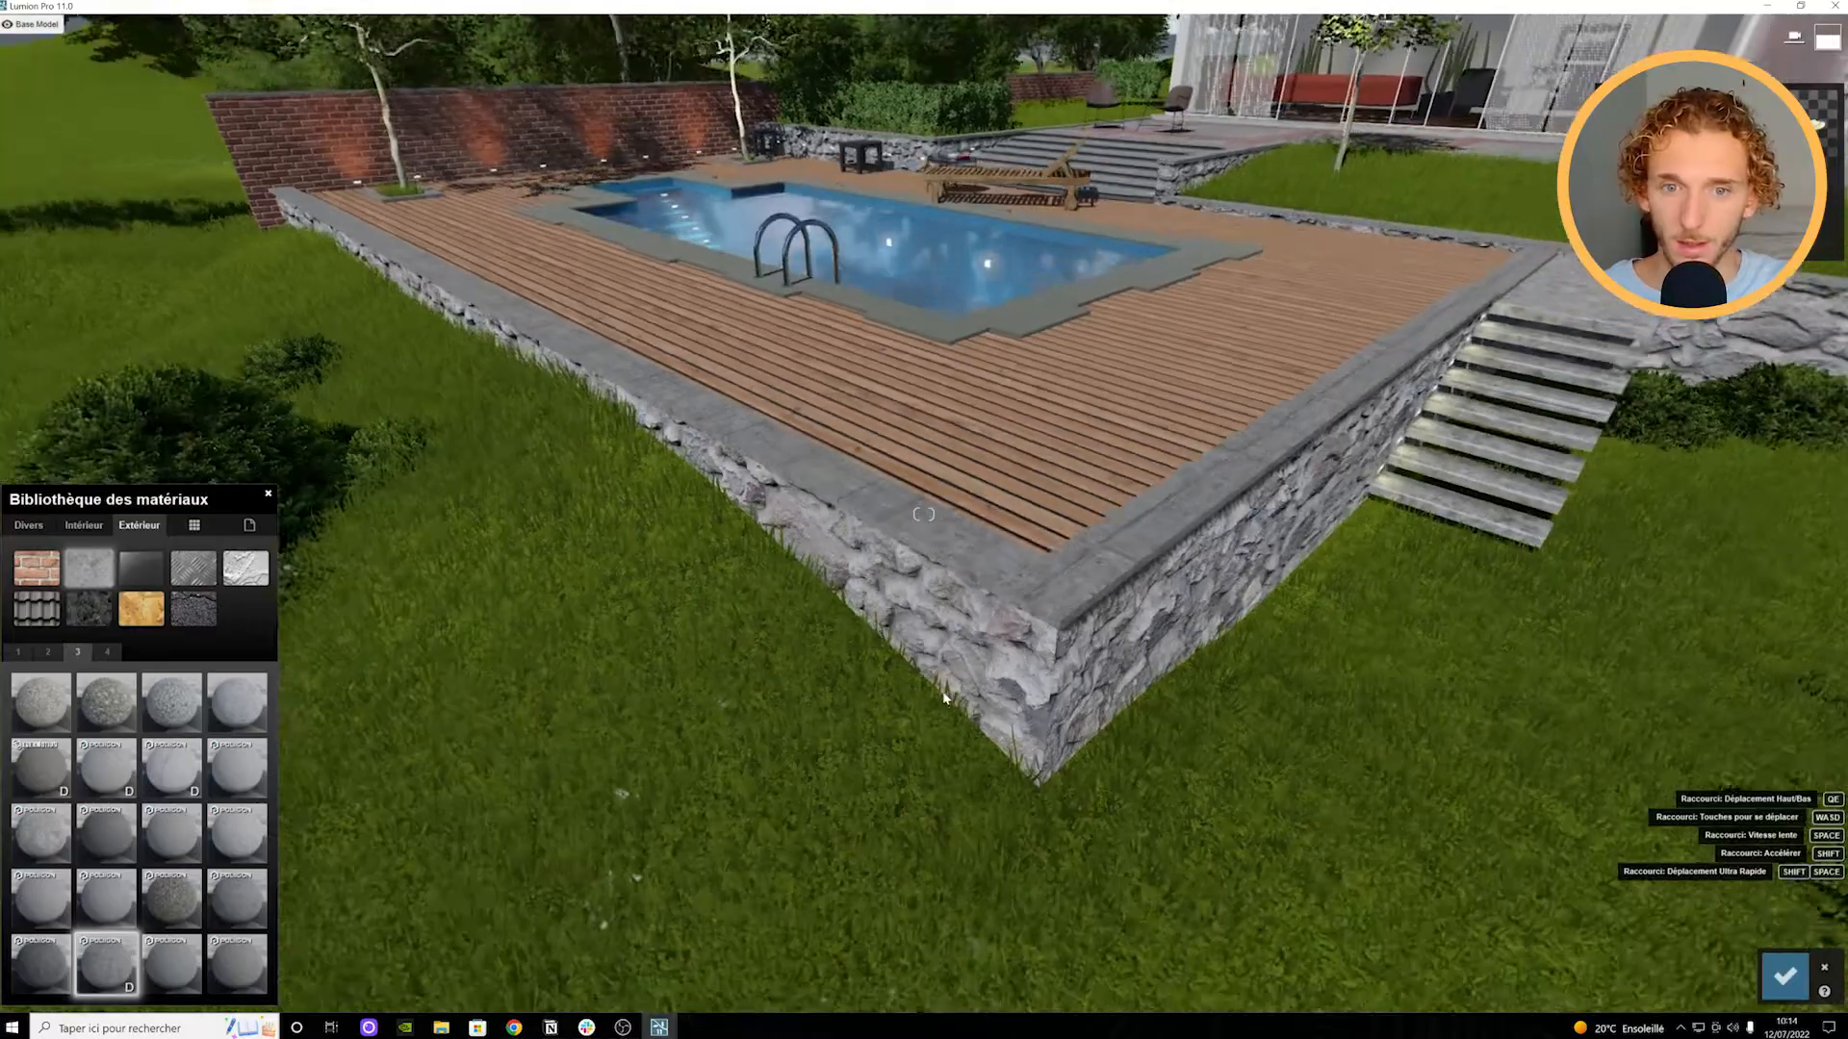
{"action": "key", "text": "w"}
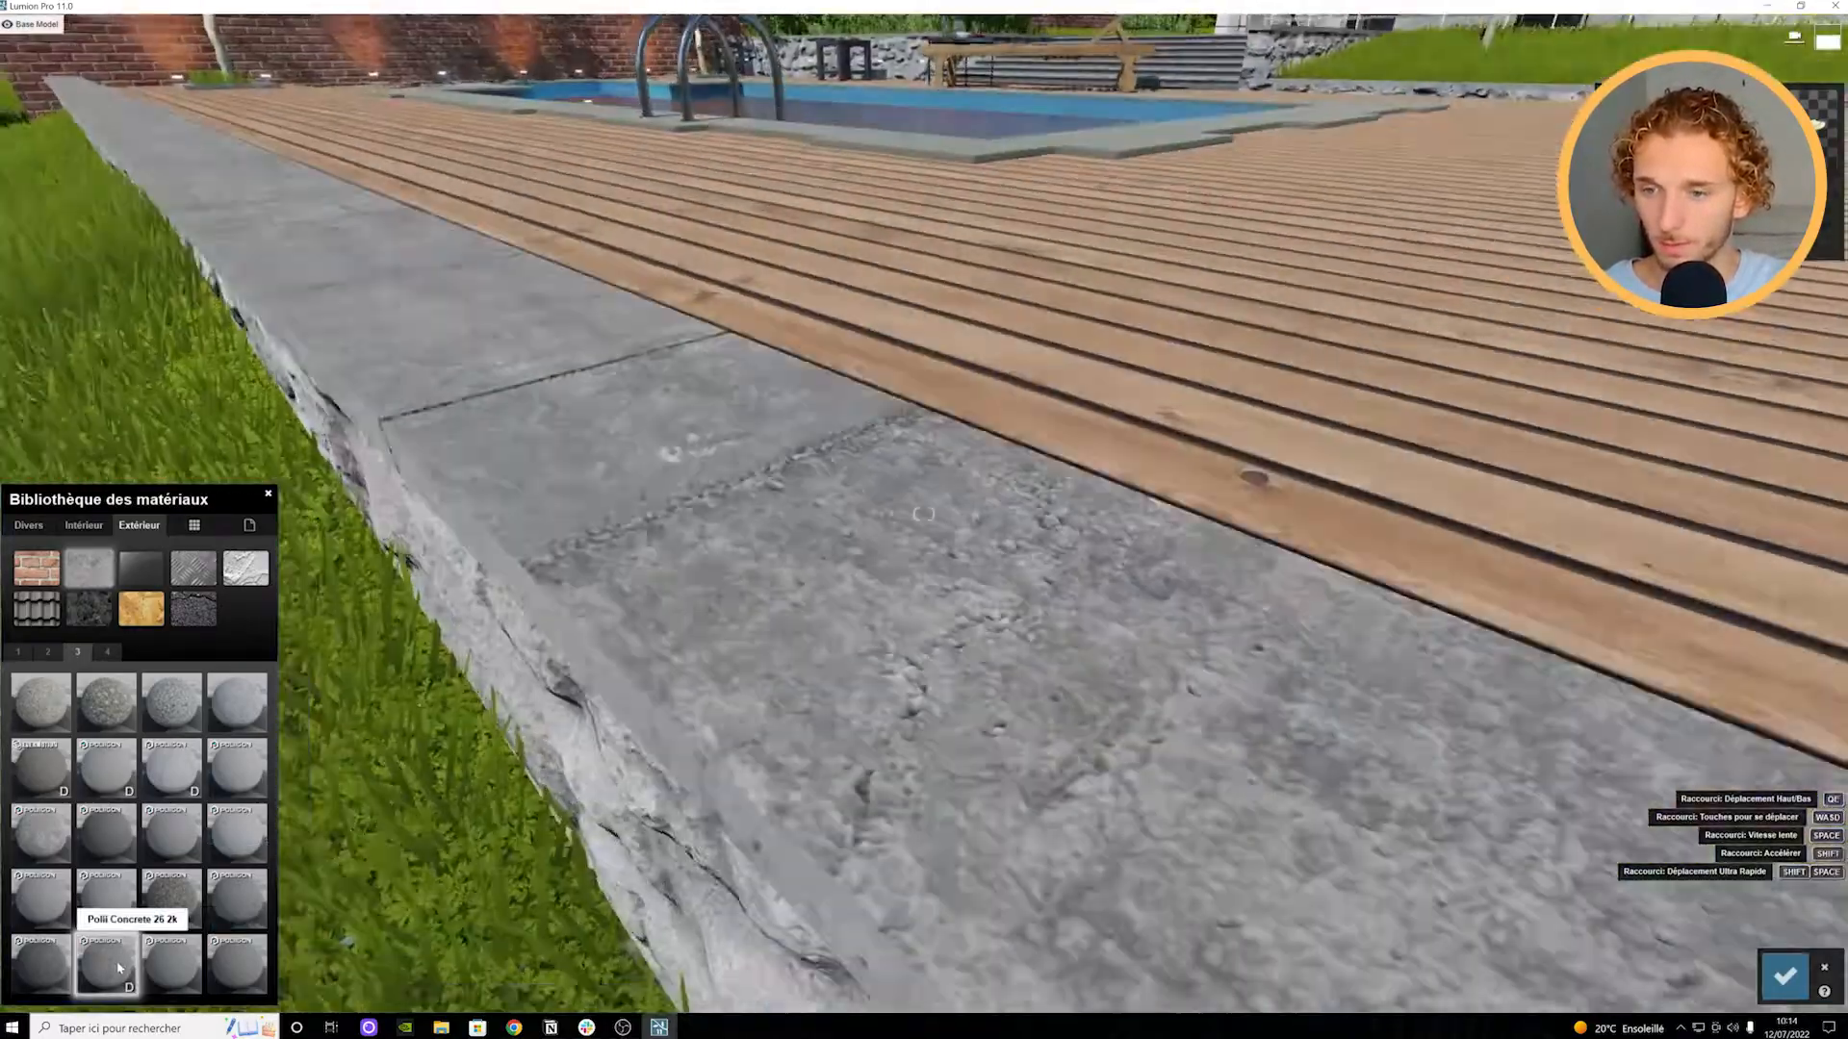
{"action": "key", "text": "w"}
{"action": "left_click", "coordinate": [115, 962]}
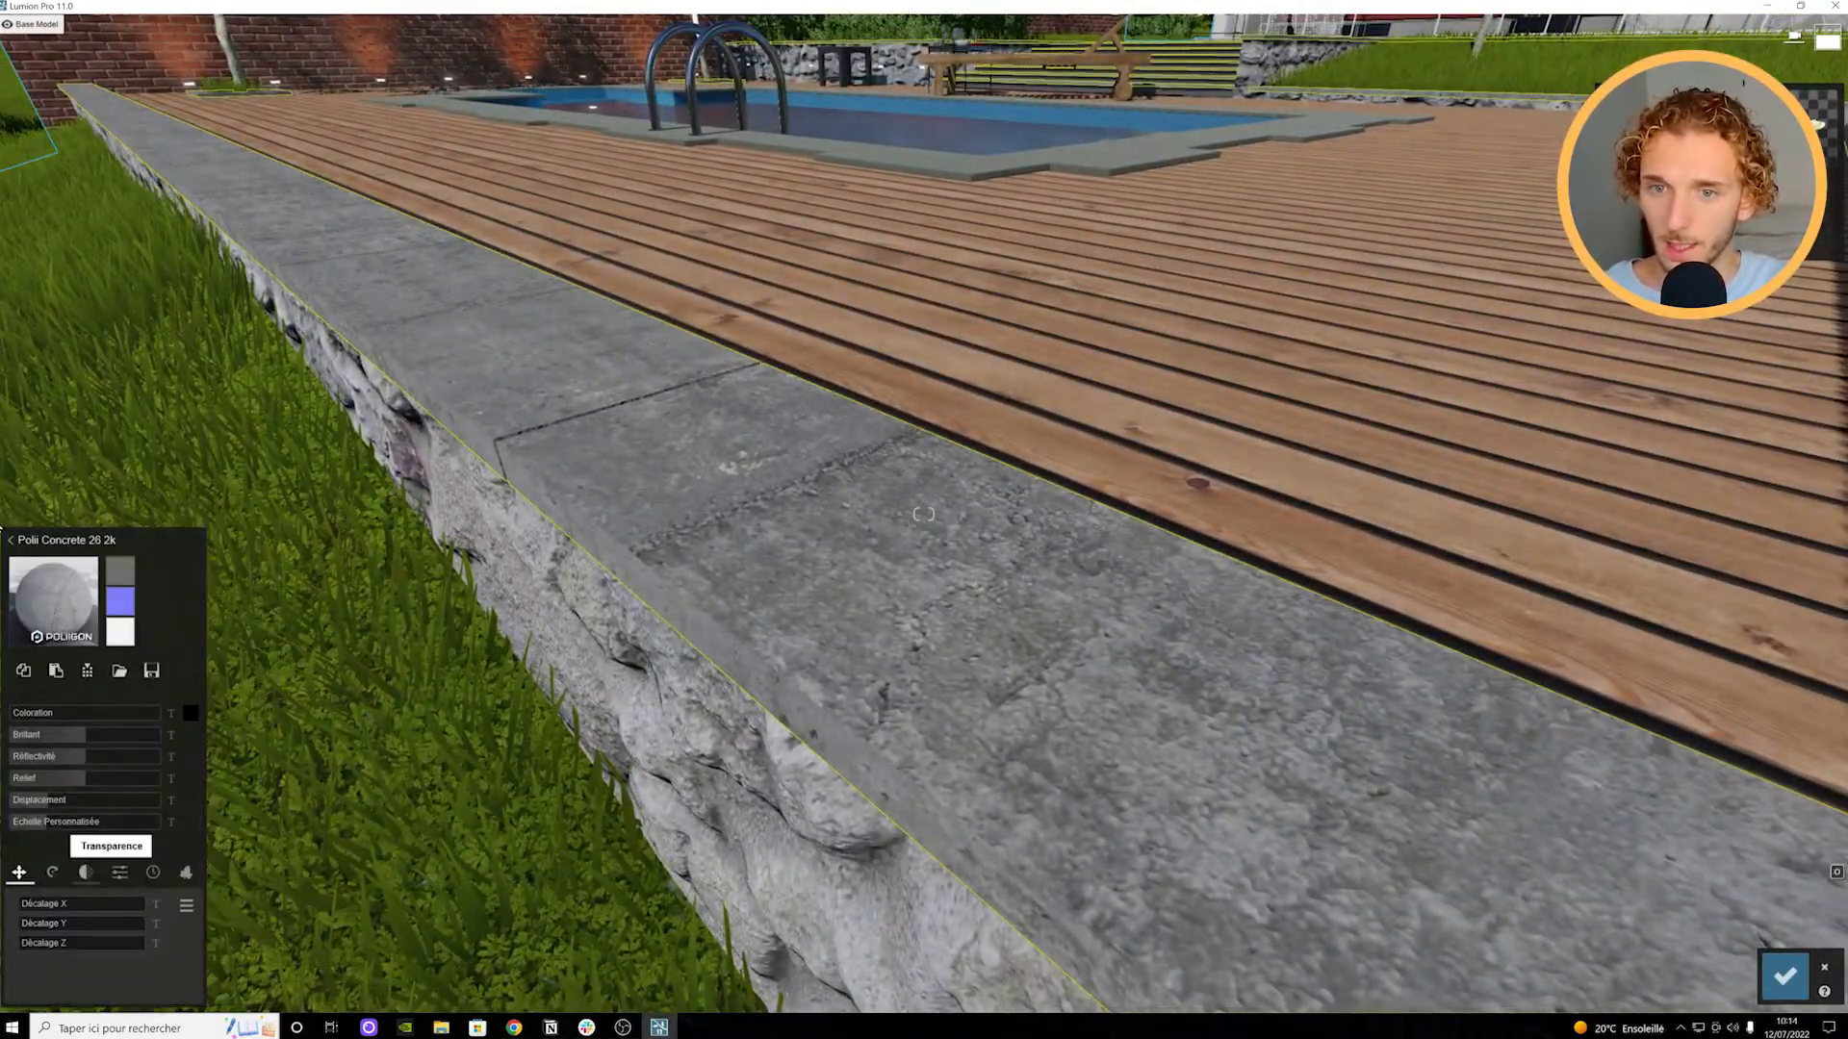
{"action": "key", "text": "w"}
{"action": "key", "text": "s"}
{"action": "key", "text": "w"}
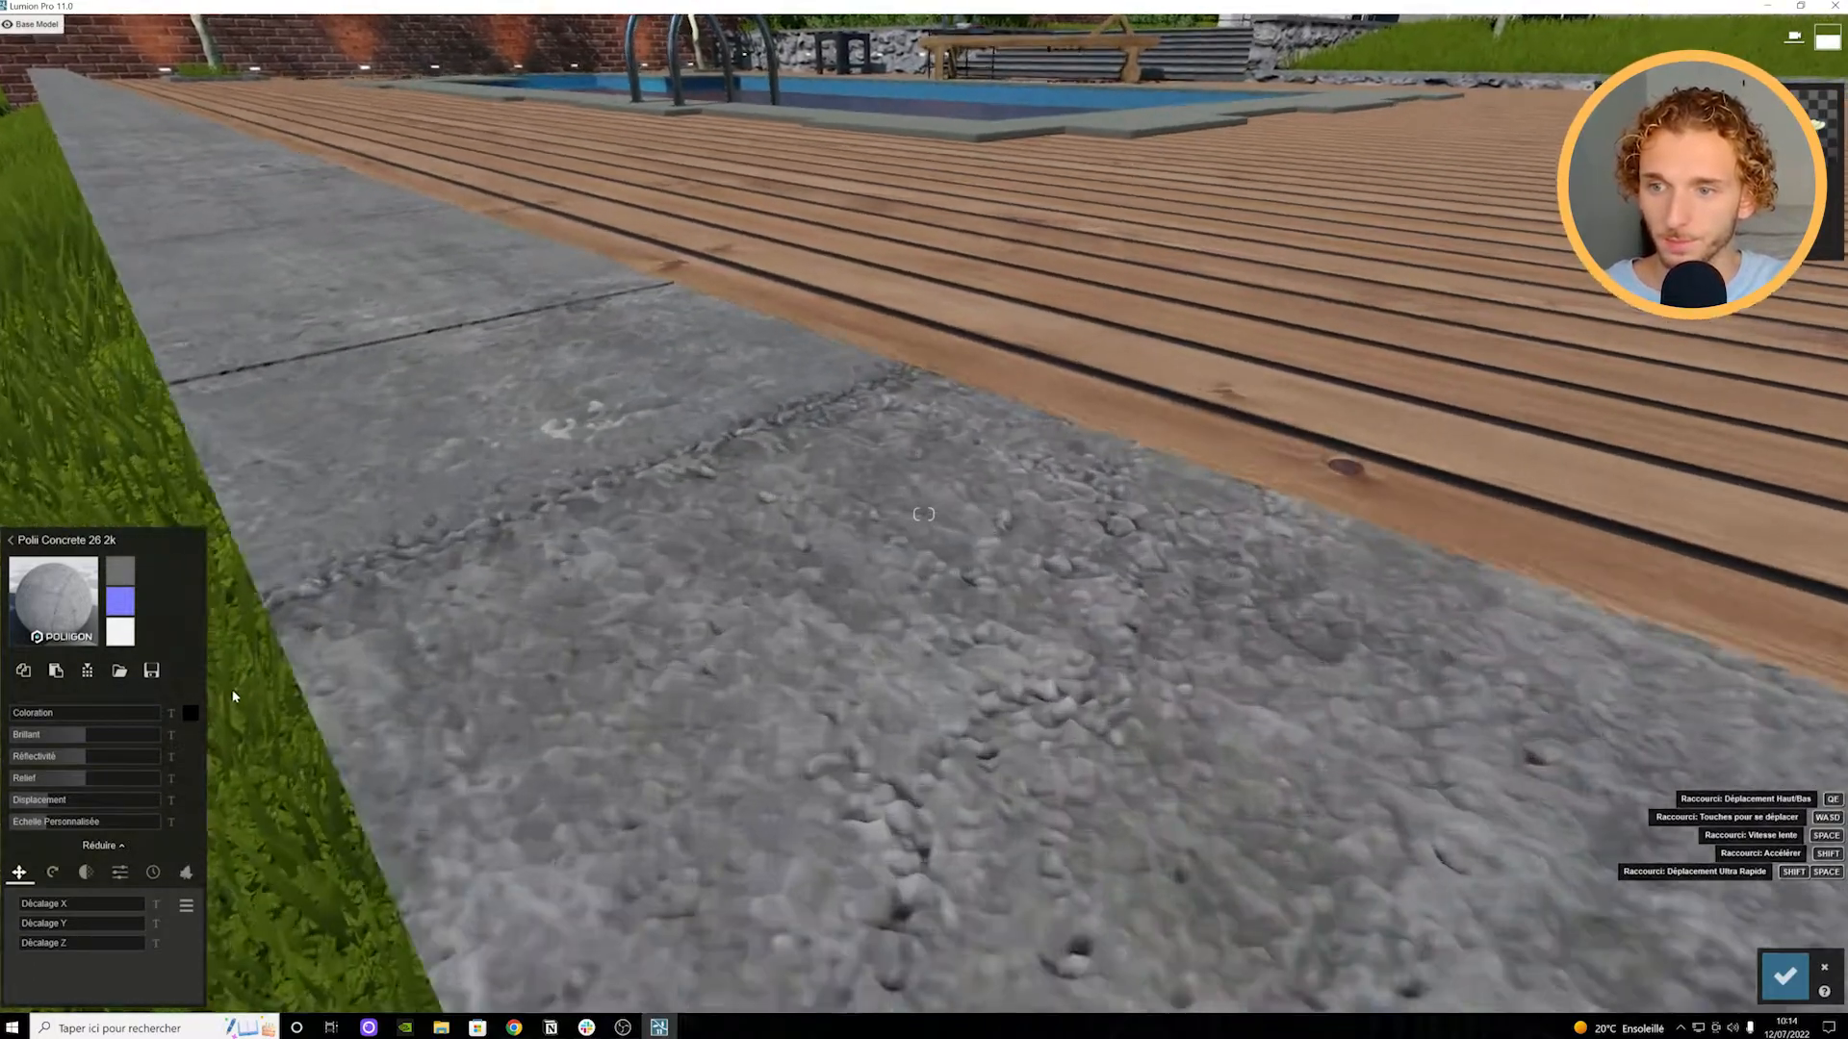
{"action": "key", "text": "s"}
{"action": "mouse_move", "coordinate": [116, 572]}
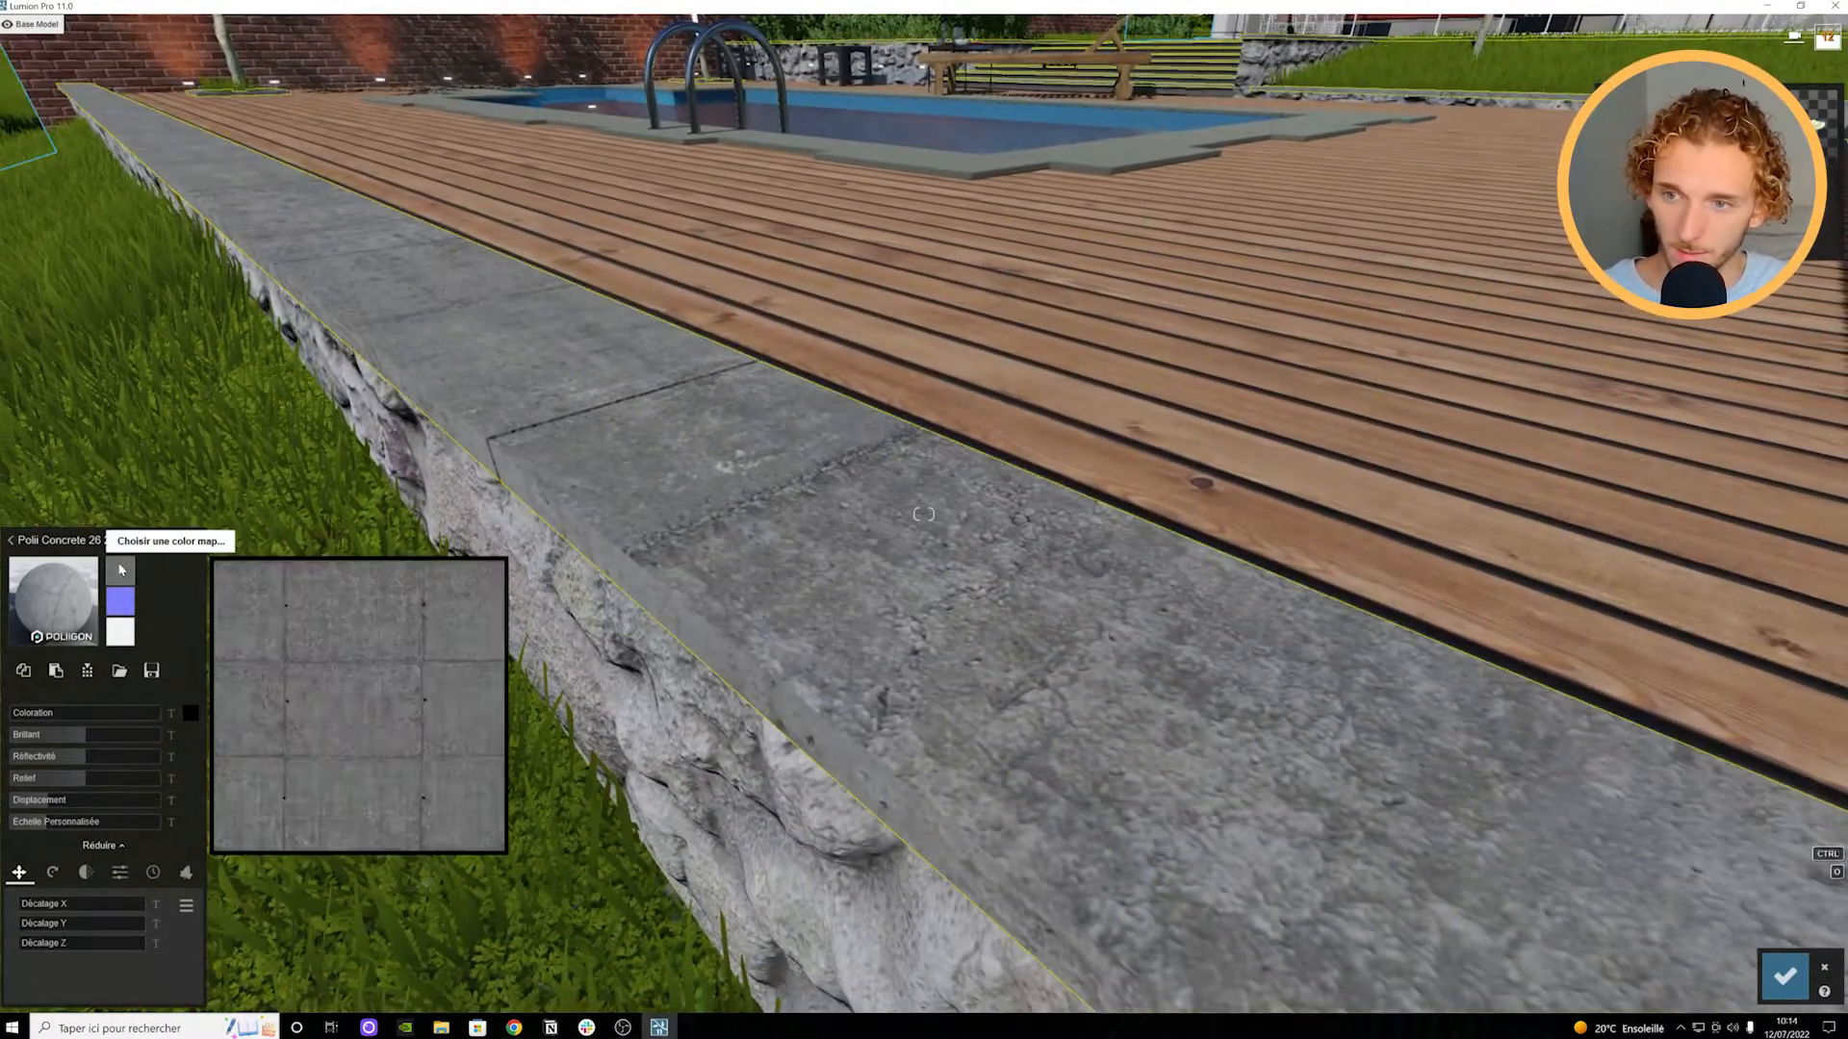
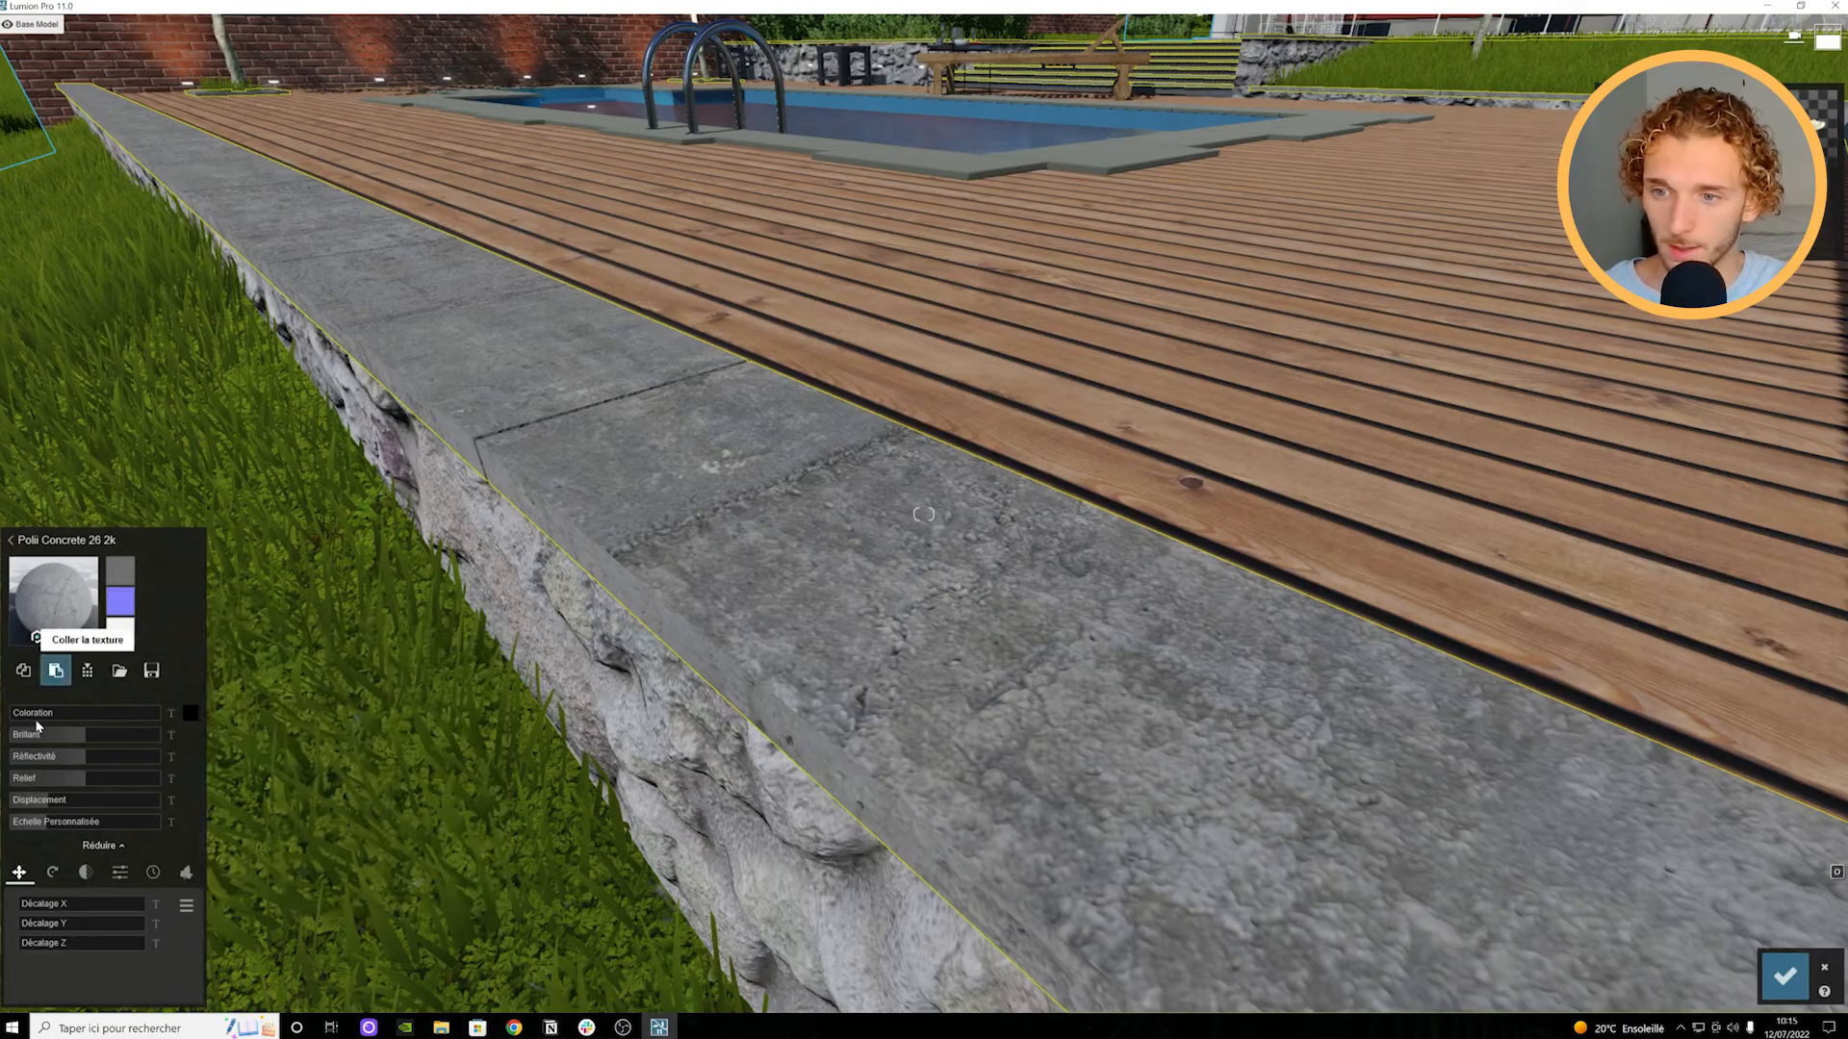
Step: Try the edging concrete's gloss at 0.0, raise it to the maximum and save the material changes
{"action": "left_click_drag", "start_coordinate": [74, 740], "coordinate": [28, 740]}
{"action": "left_click_drag", "start_coordinate": [505, 751], "coordinate": [1022, 729]}
{"action": "left_click_drag", "start_coordinate": [2, 712], "coordinate": [73, 744]}
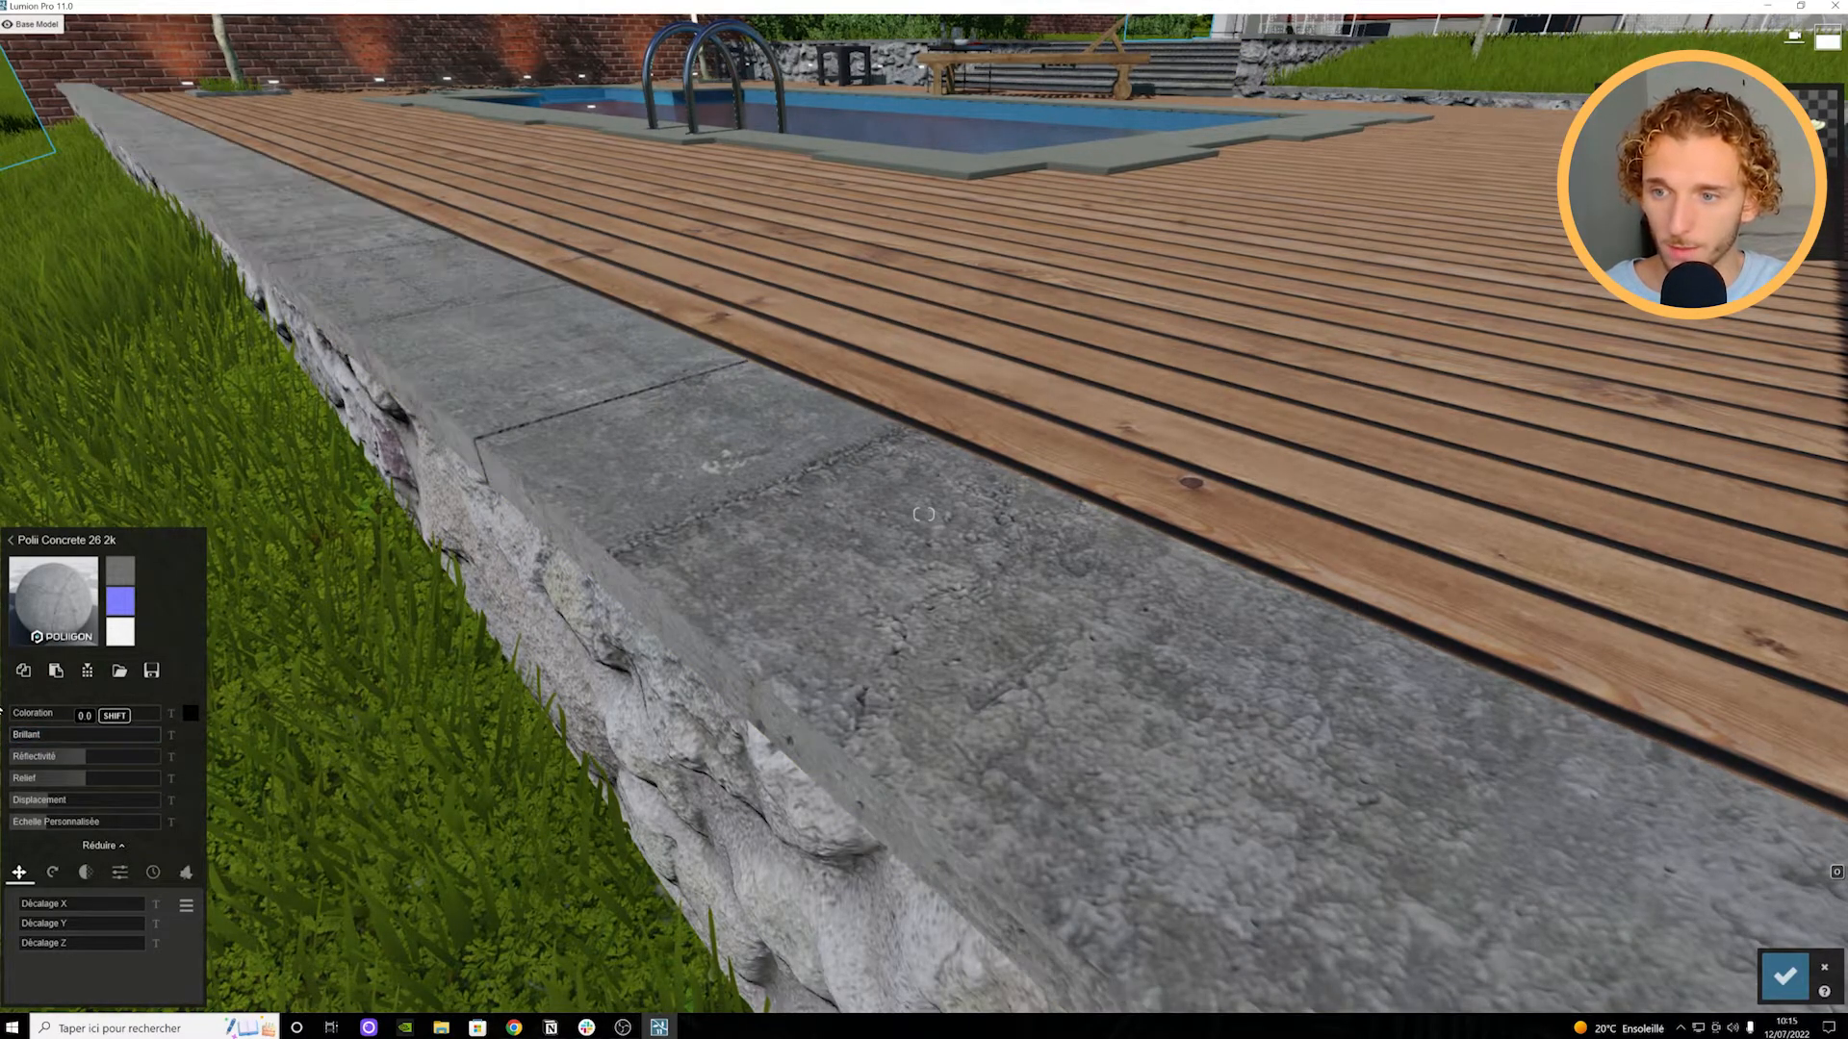
{"action": "right_click_drag", "start_coordinate": [780, 603], "coordinate": [741, 616]}
{"action": "left_click", "coordinate": [46, 739]}
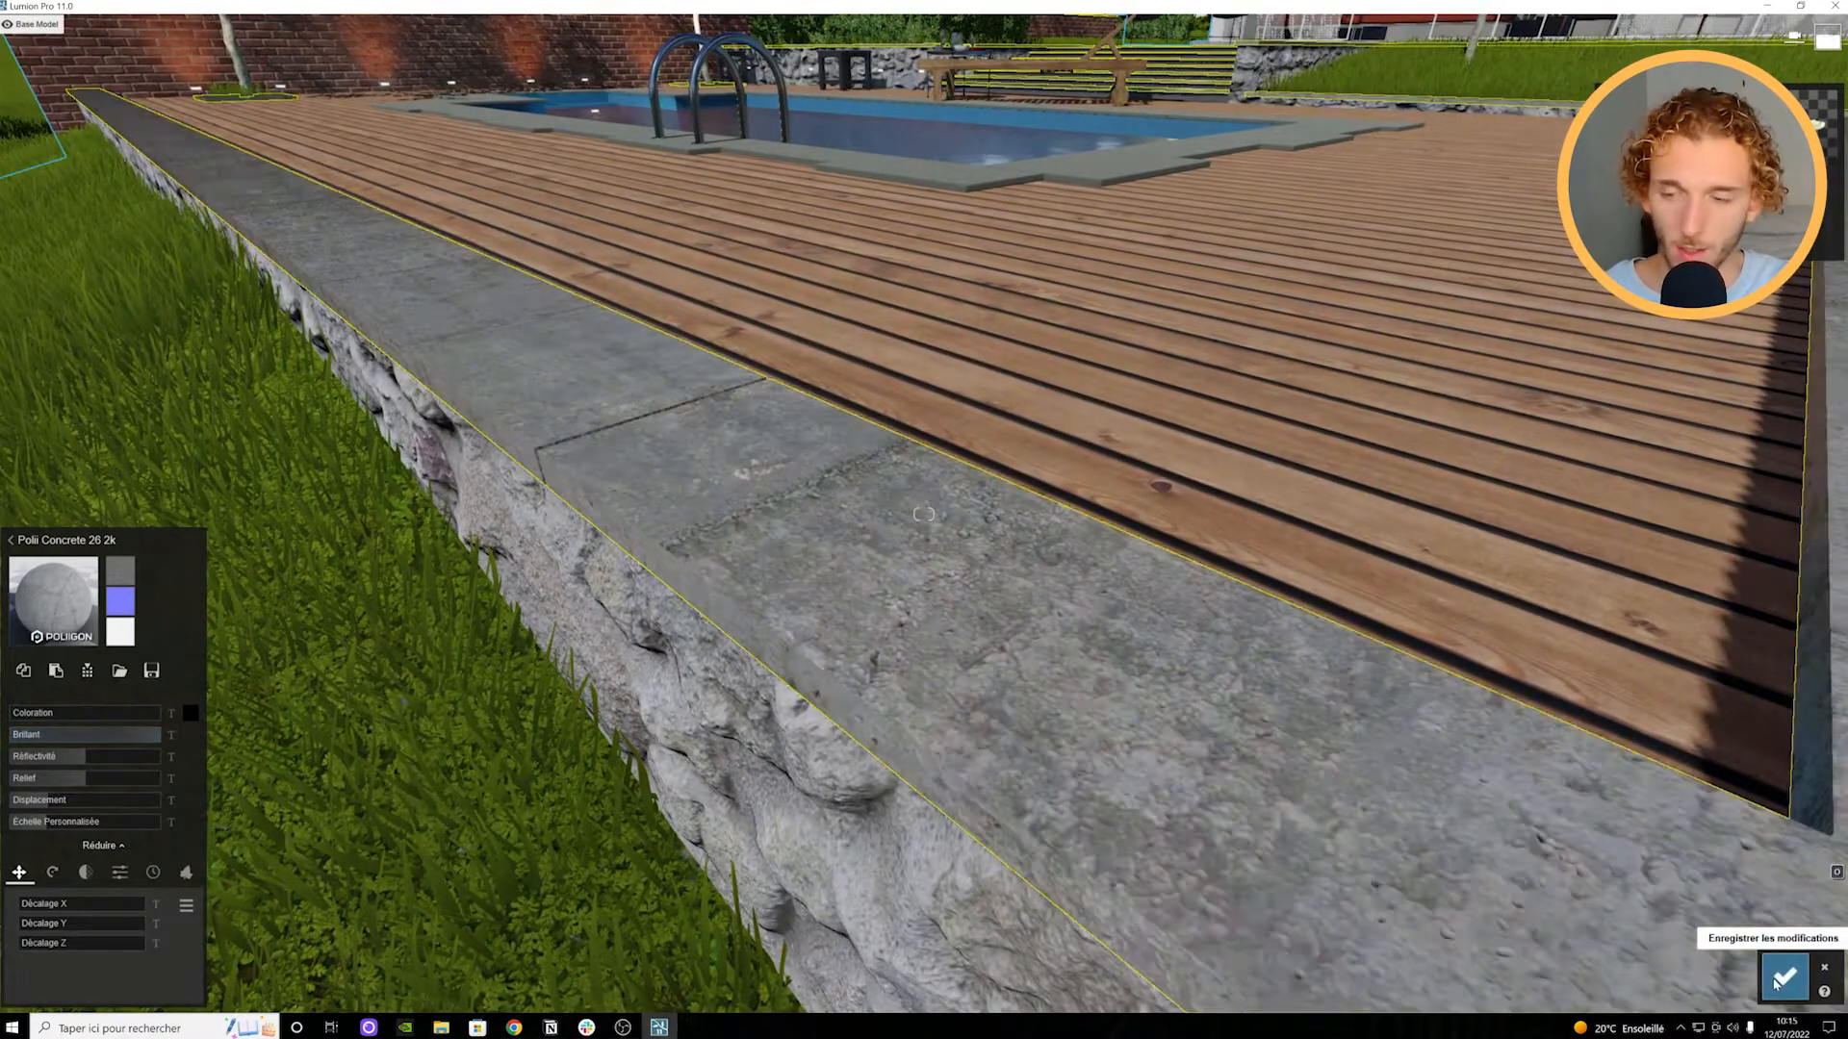
{"action": "left_click", "coordinate": [1783, 977]}
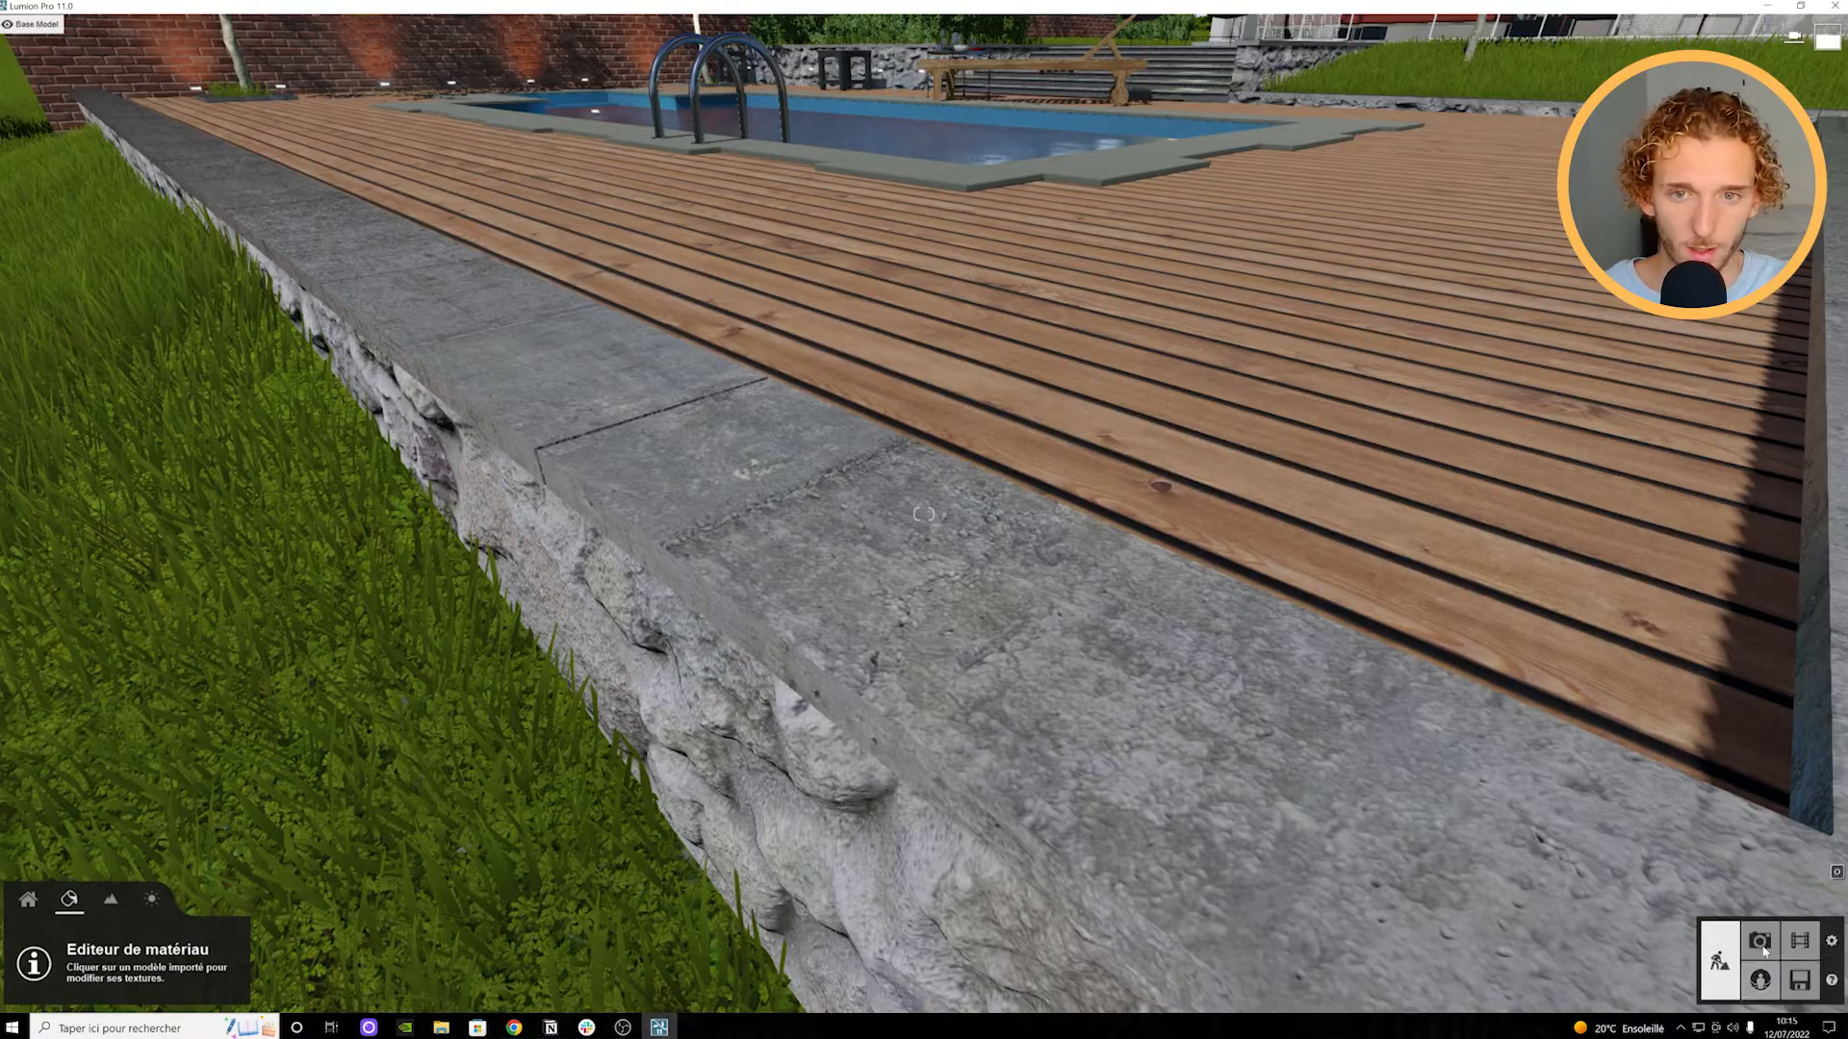
Step: Switch to photo mode, apply the Réaliste style to Photo 9 and refresh its preview
{"action": "key", "text": "F10"}
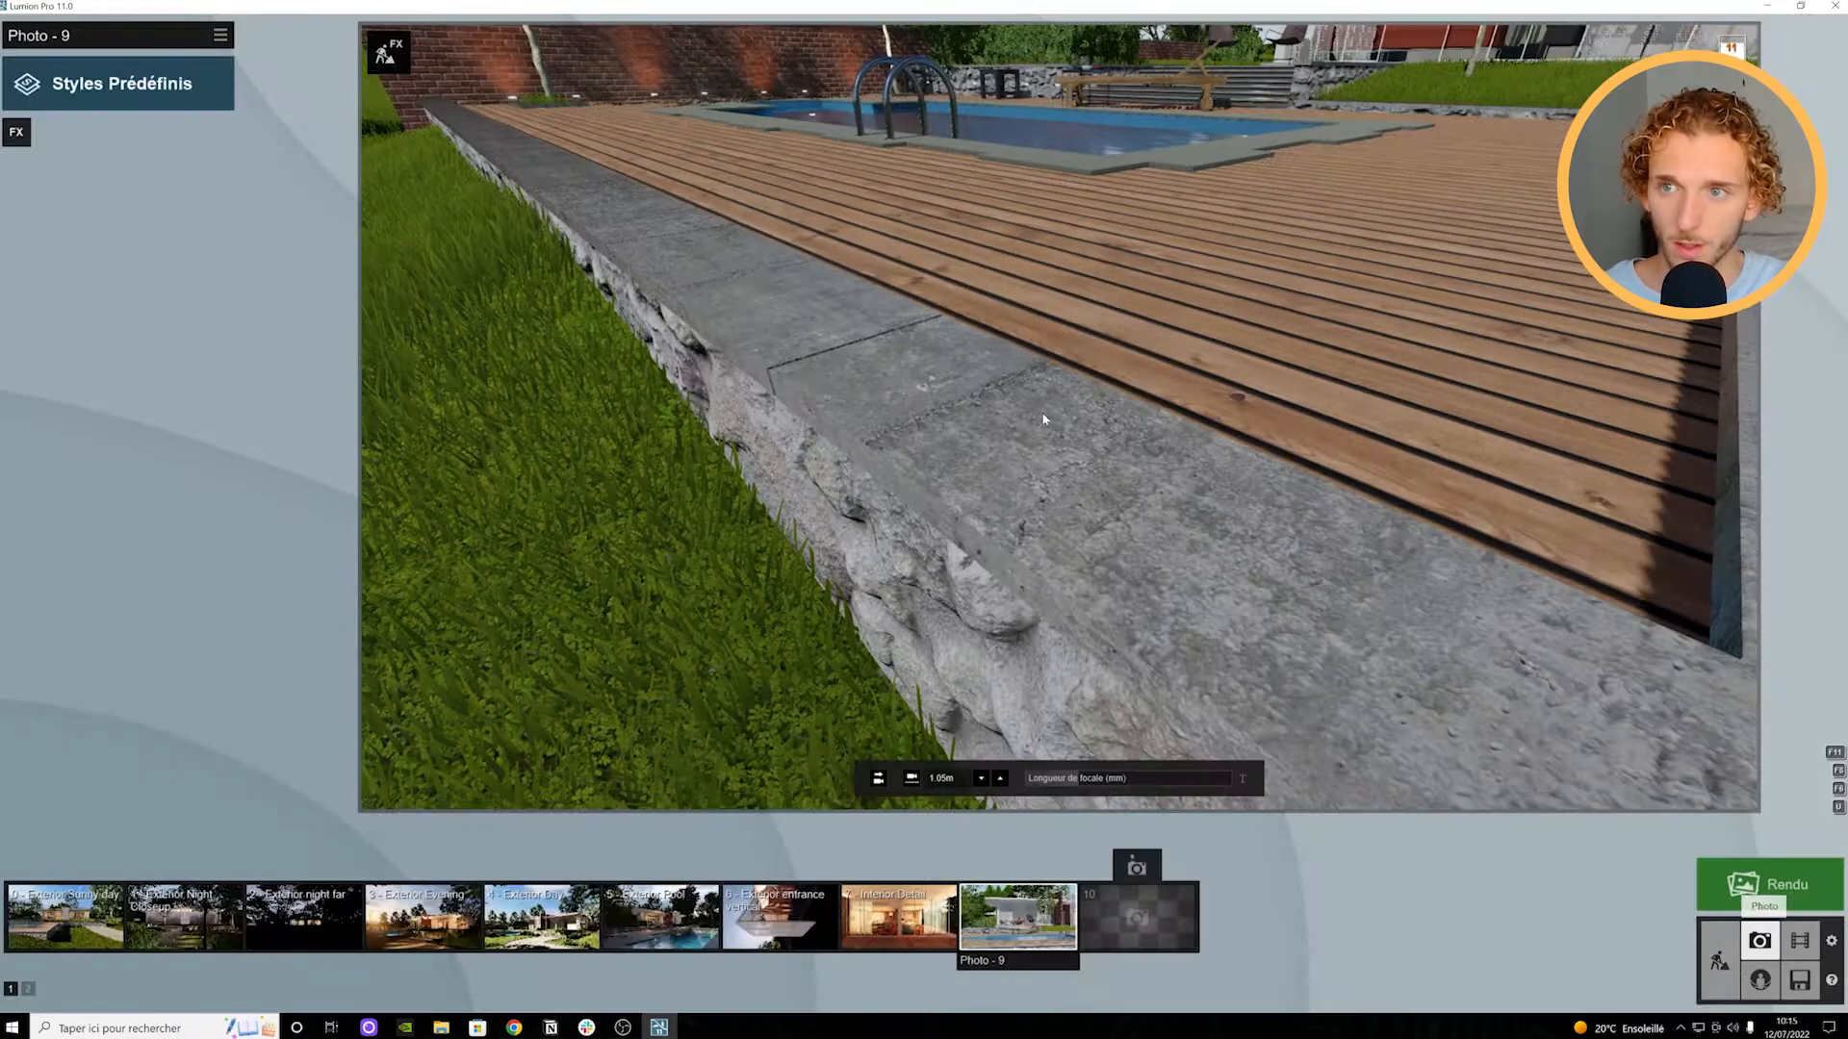
{"action": "left_click", "coordinate": [135, 100]}
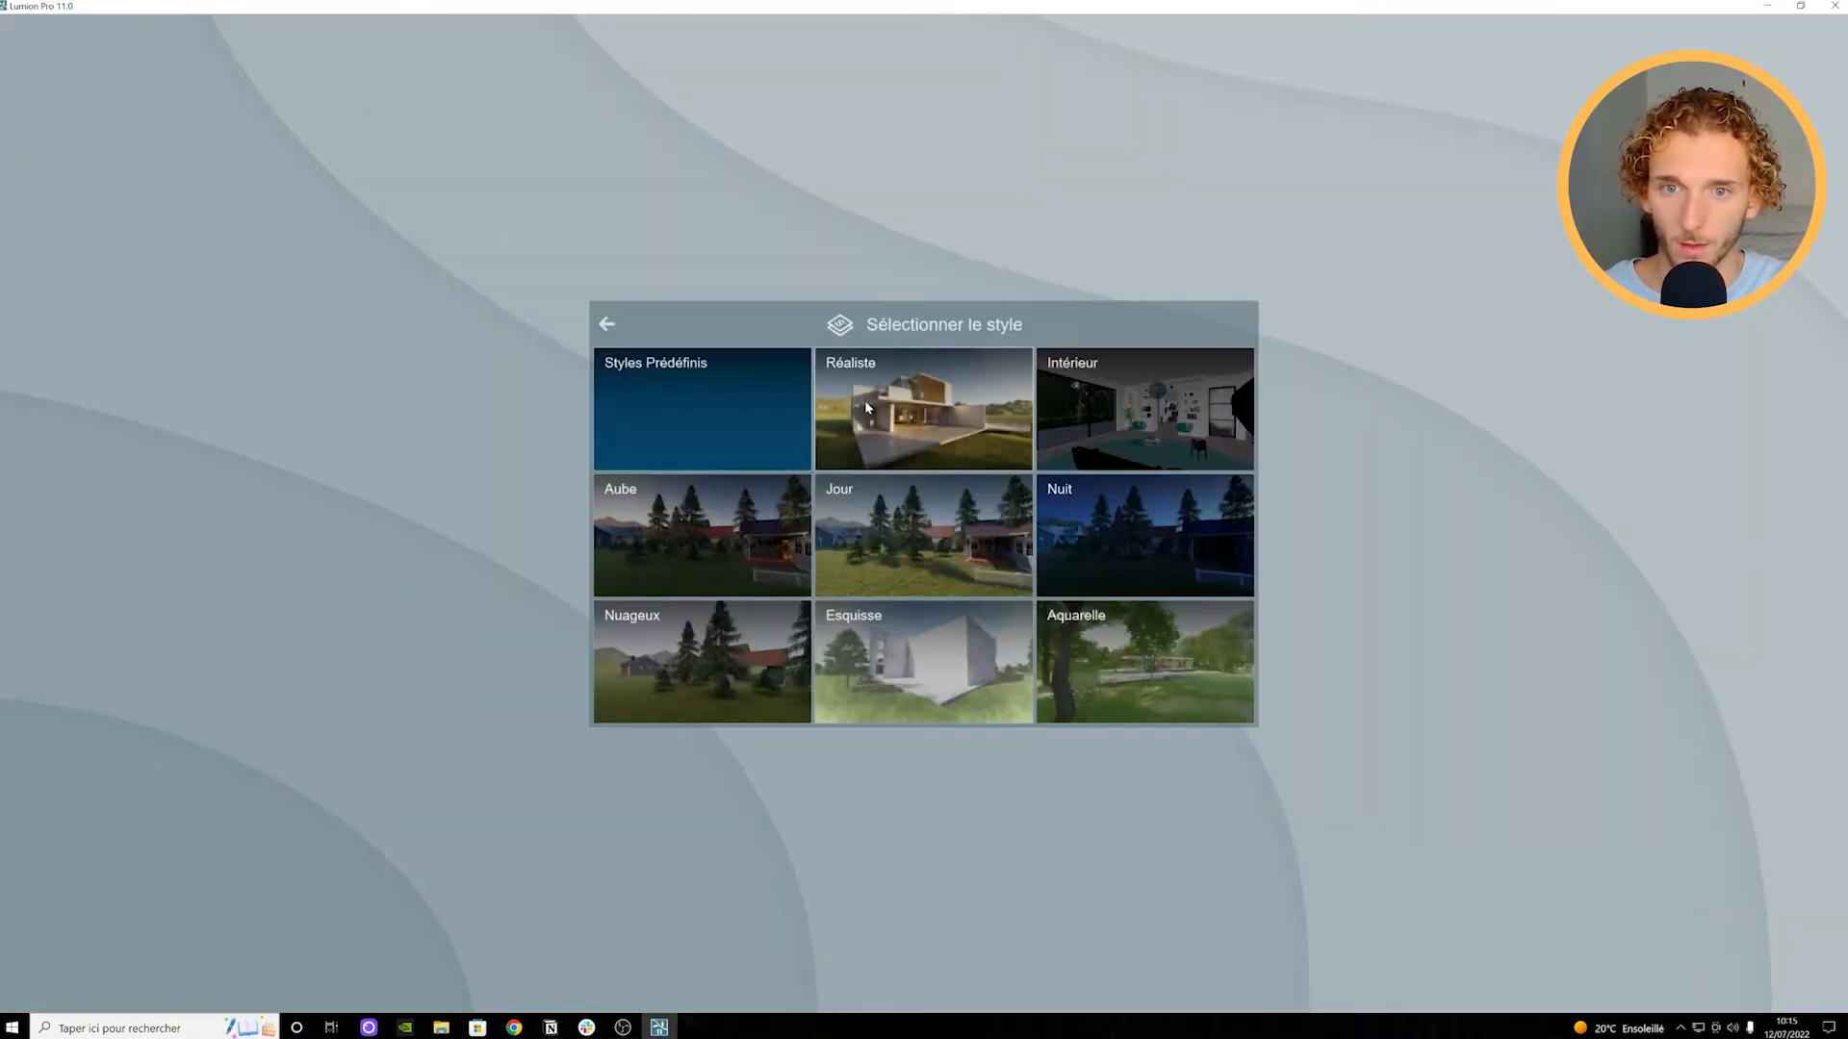
{"action": "left_click", "coordinate": [606, 318]}
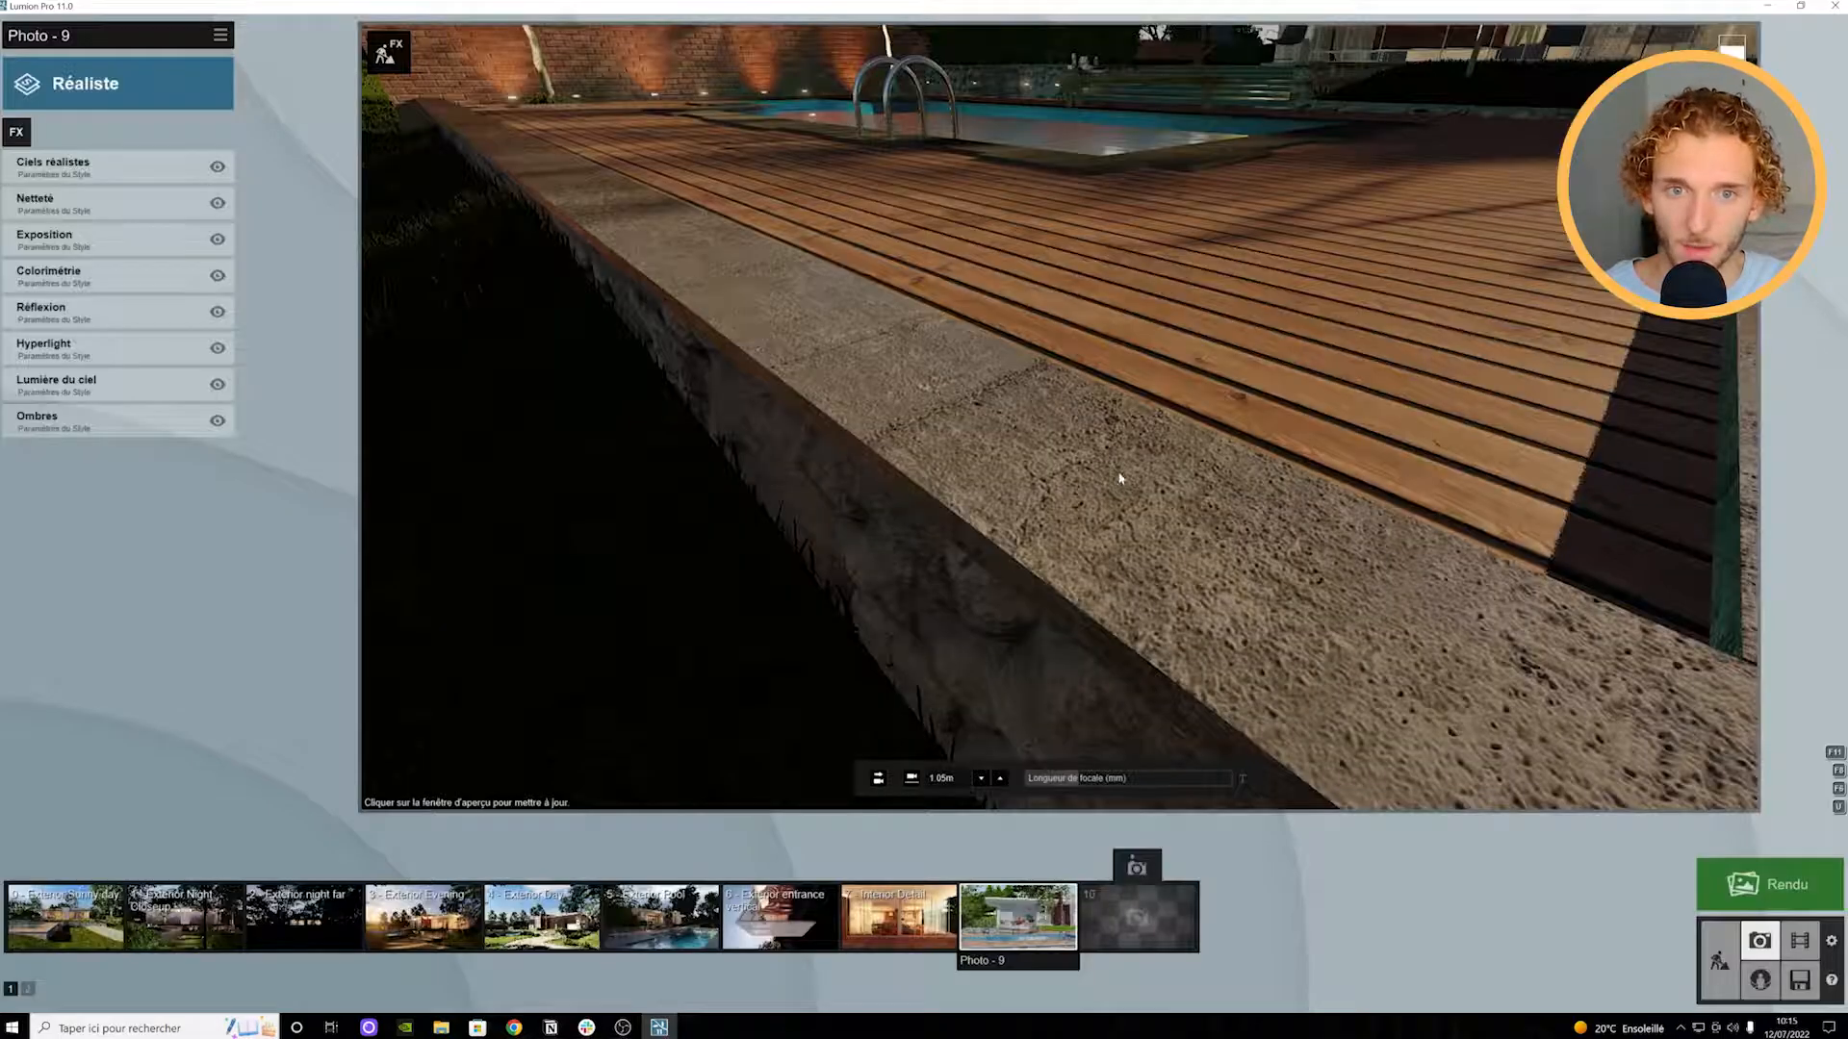
{"action": "left_click", "coordinate": [977, 407]}
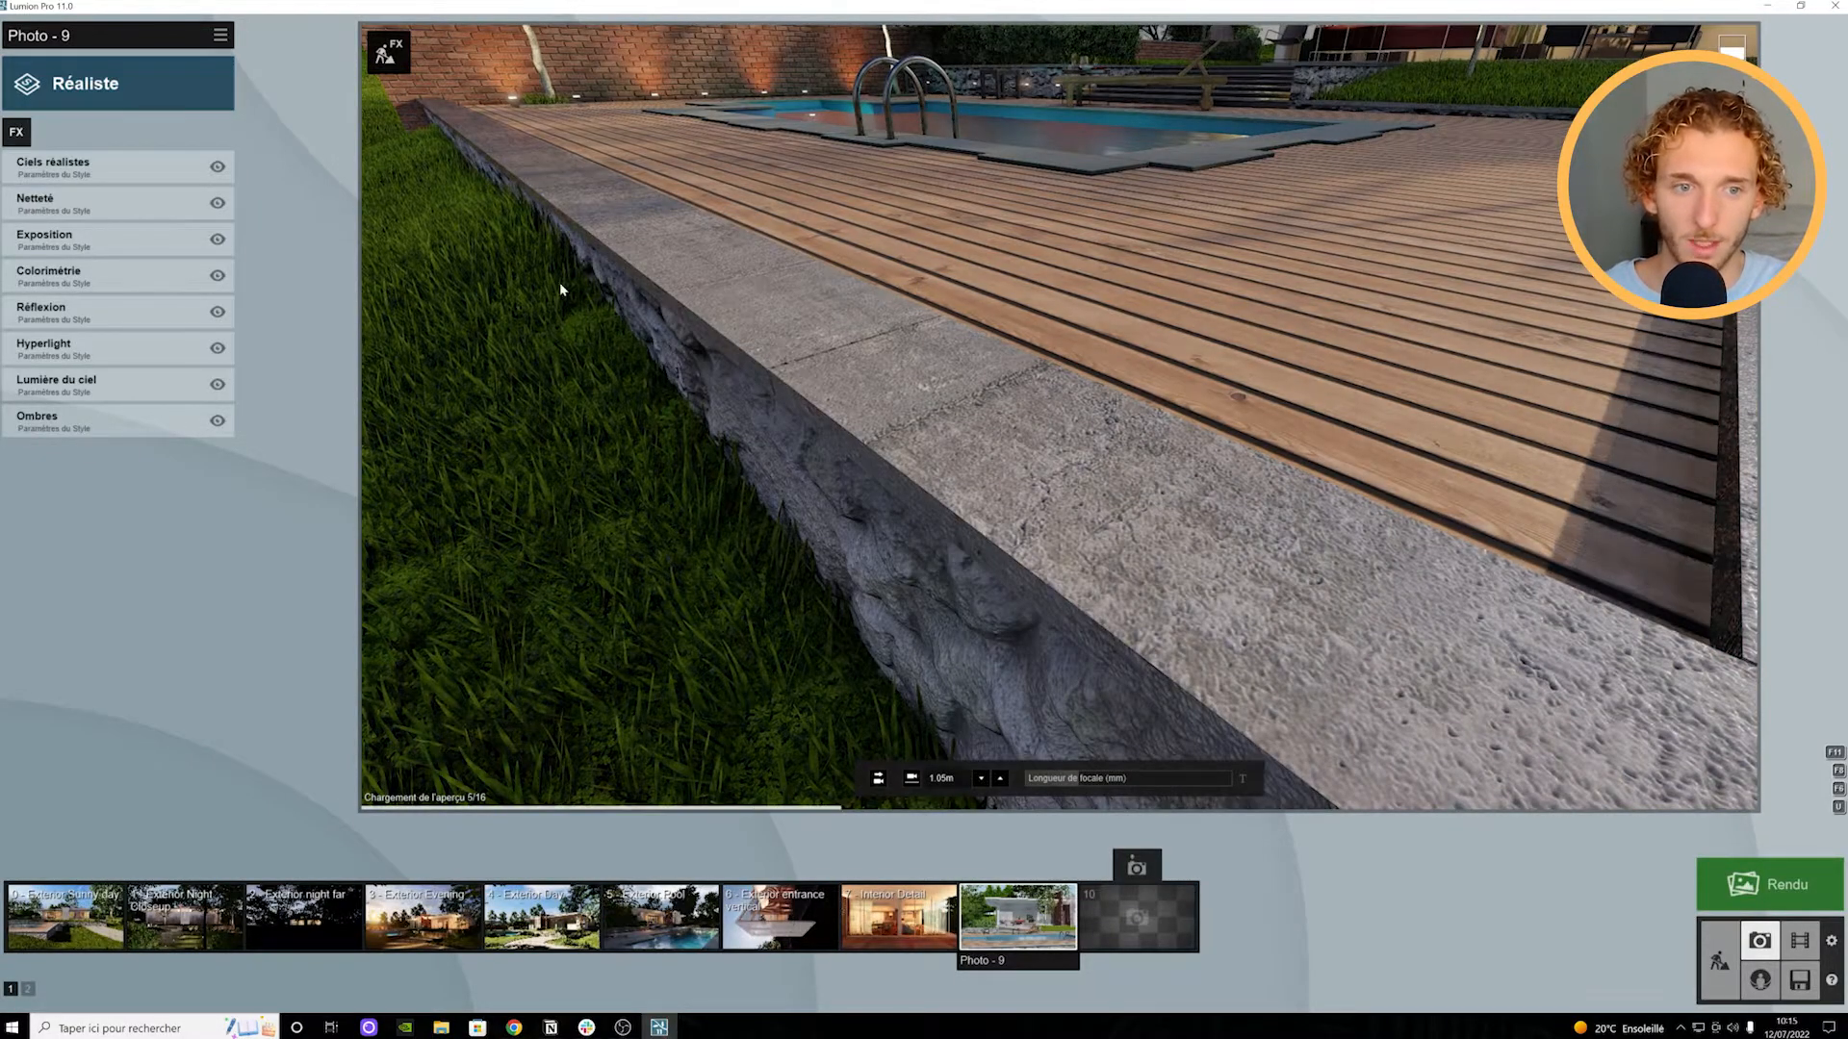
Step: Examine the concrete edging around the pool deck's corner up close in the Photo 9 preview
{"action": "right_click_drag", "start_coordinate": [767, 552], "coordinate": [1334, 508]}
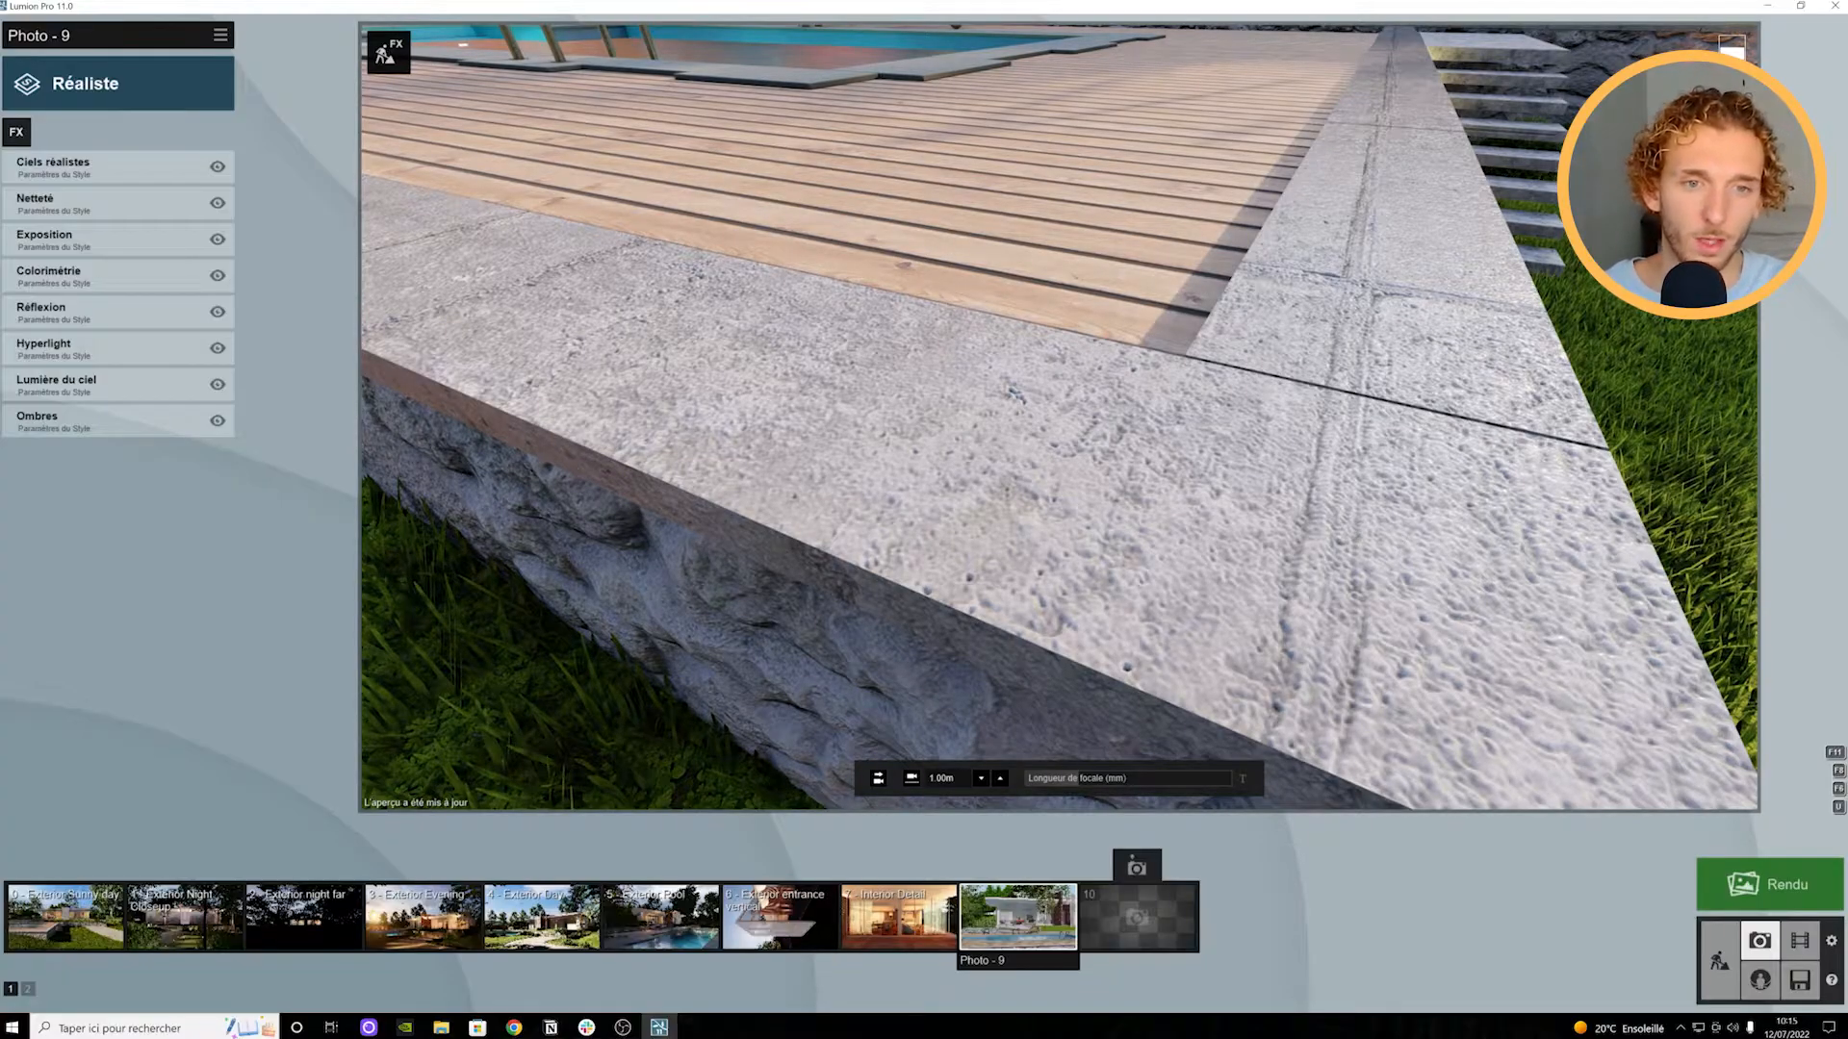
{"action": "key", "text": "w"}
{"action": "key", "text": "s"}
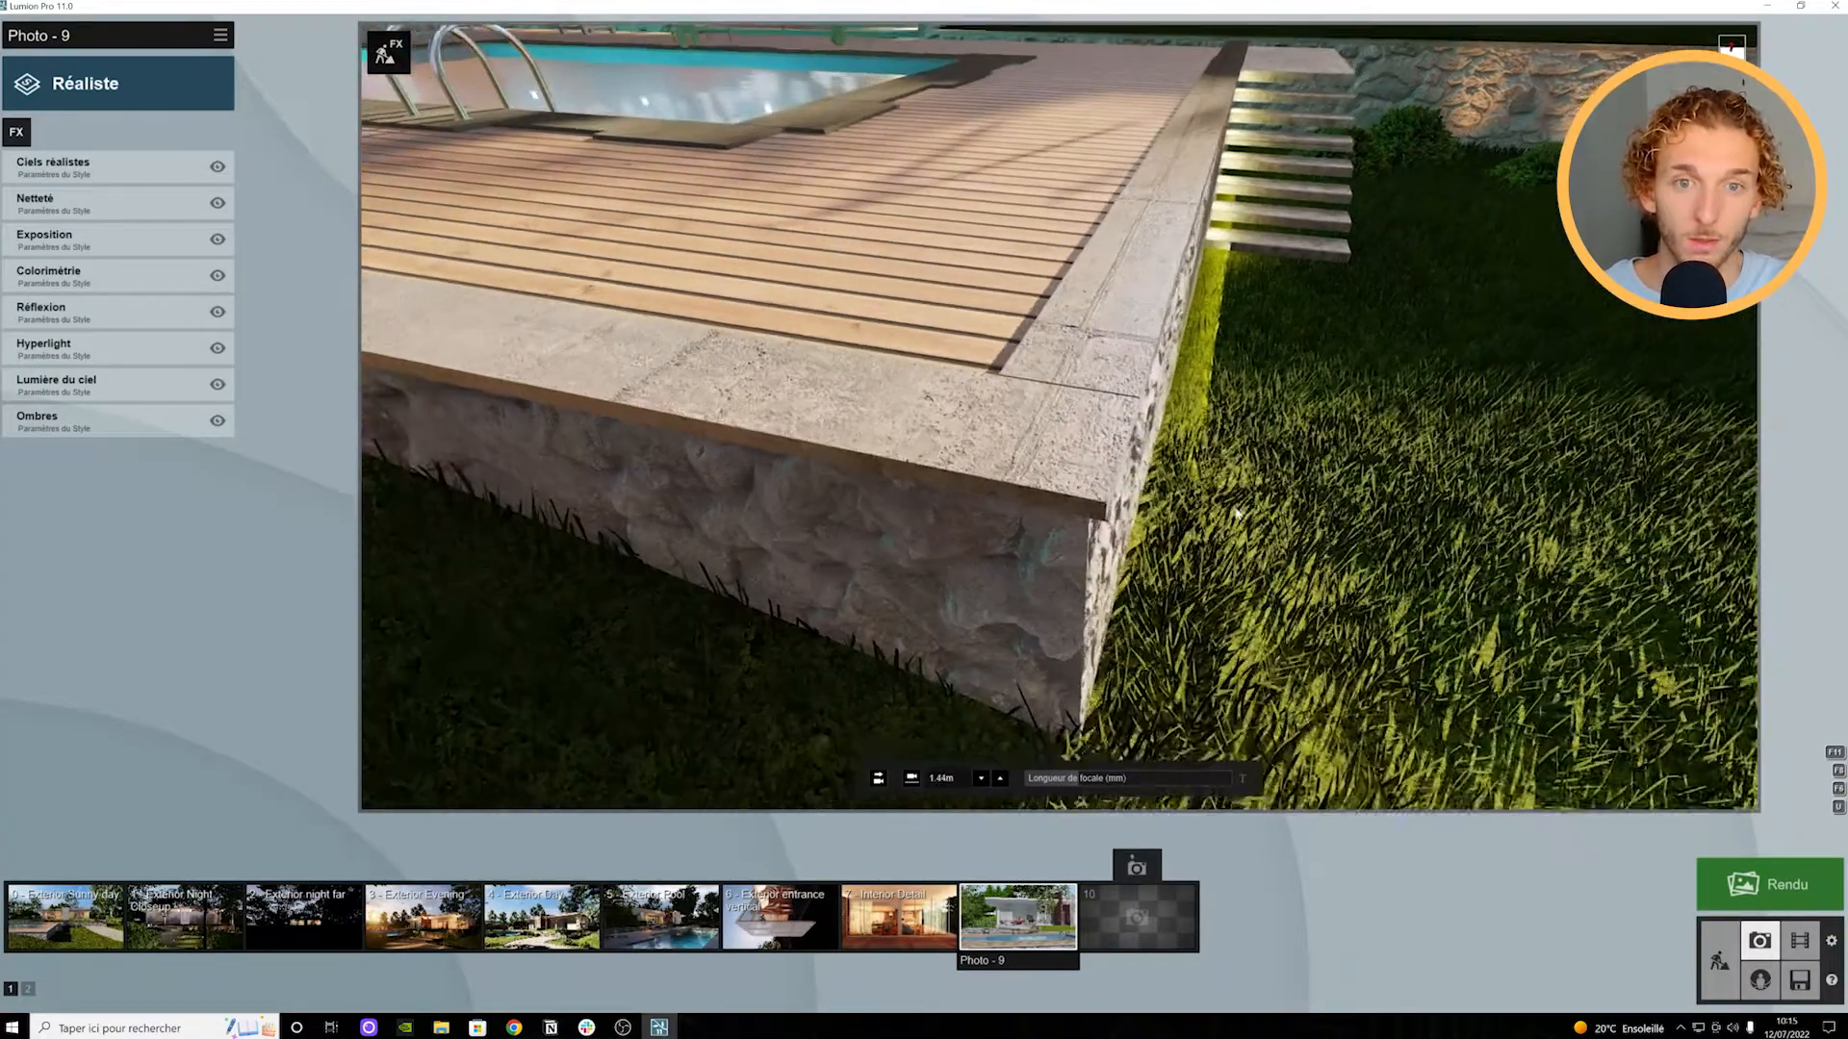
{"action": "key", "text": "w"}
{"action": "key", "text": "e"}
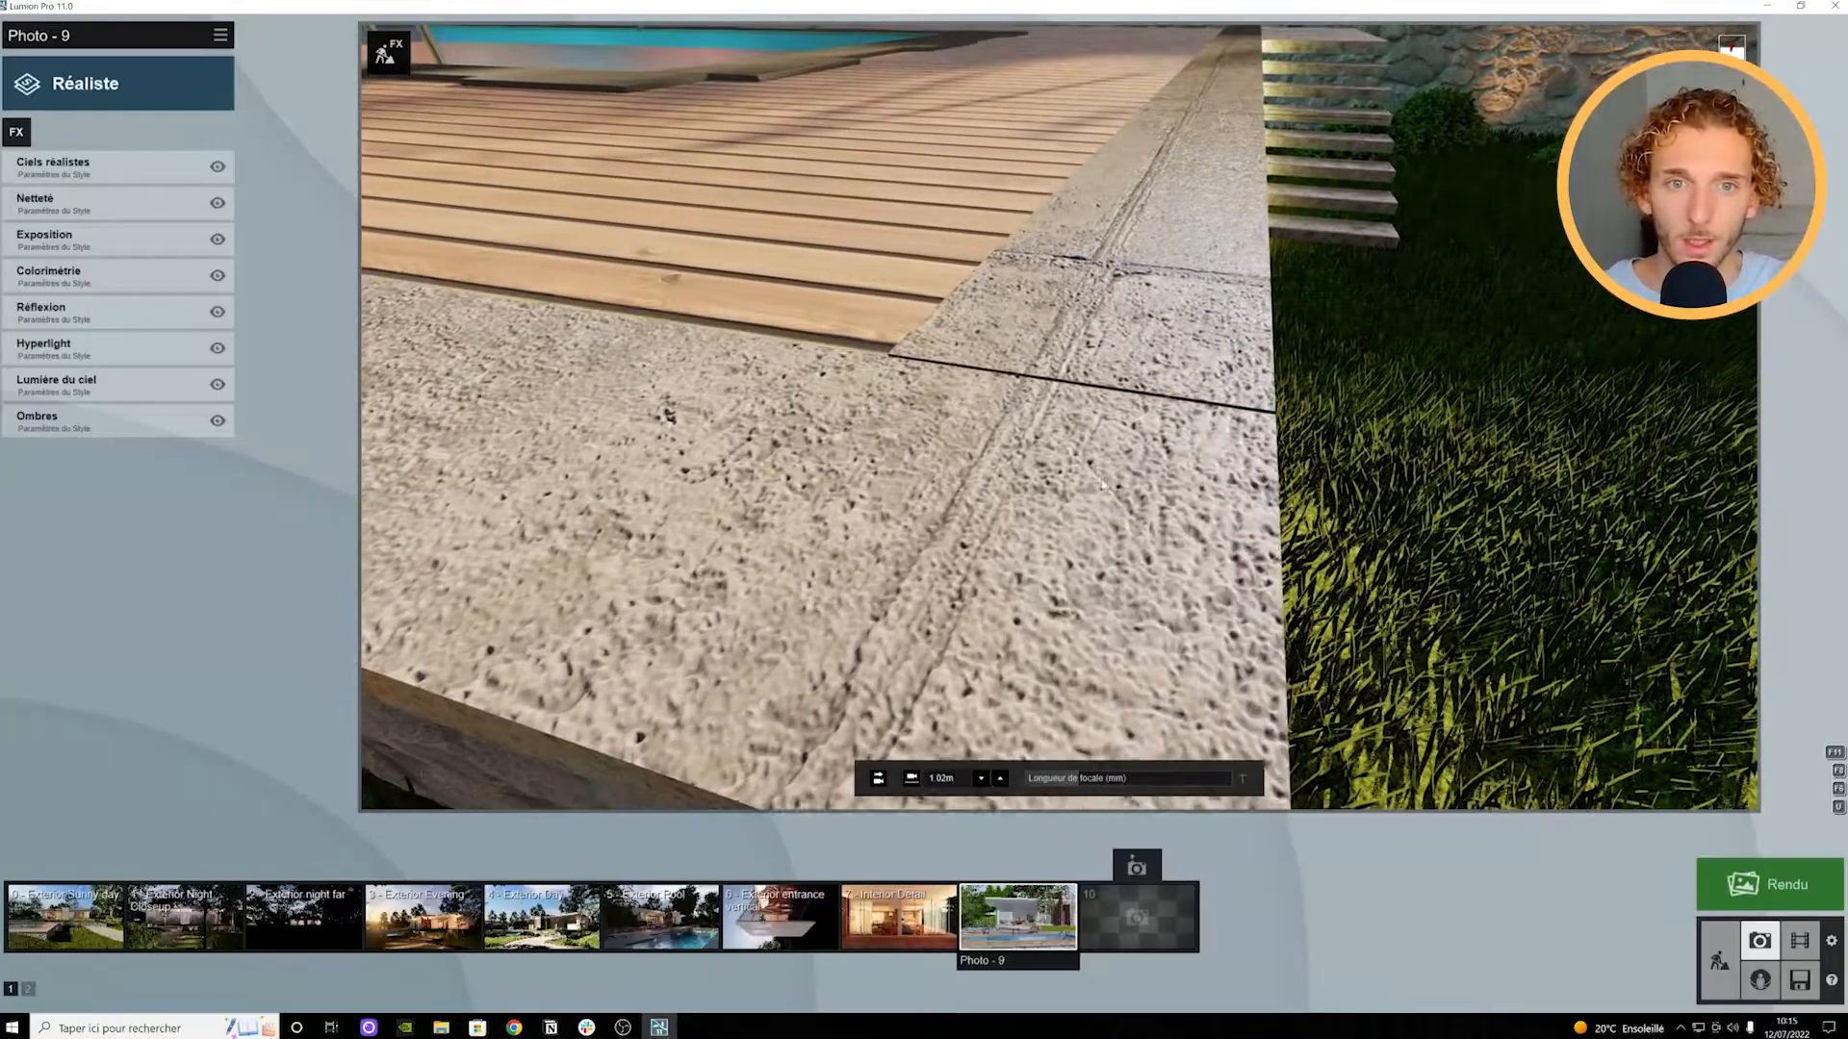
{"action": "key", "text": "s"}
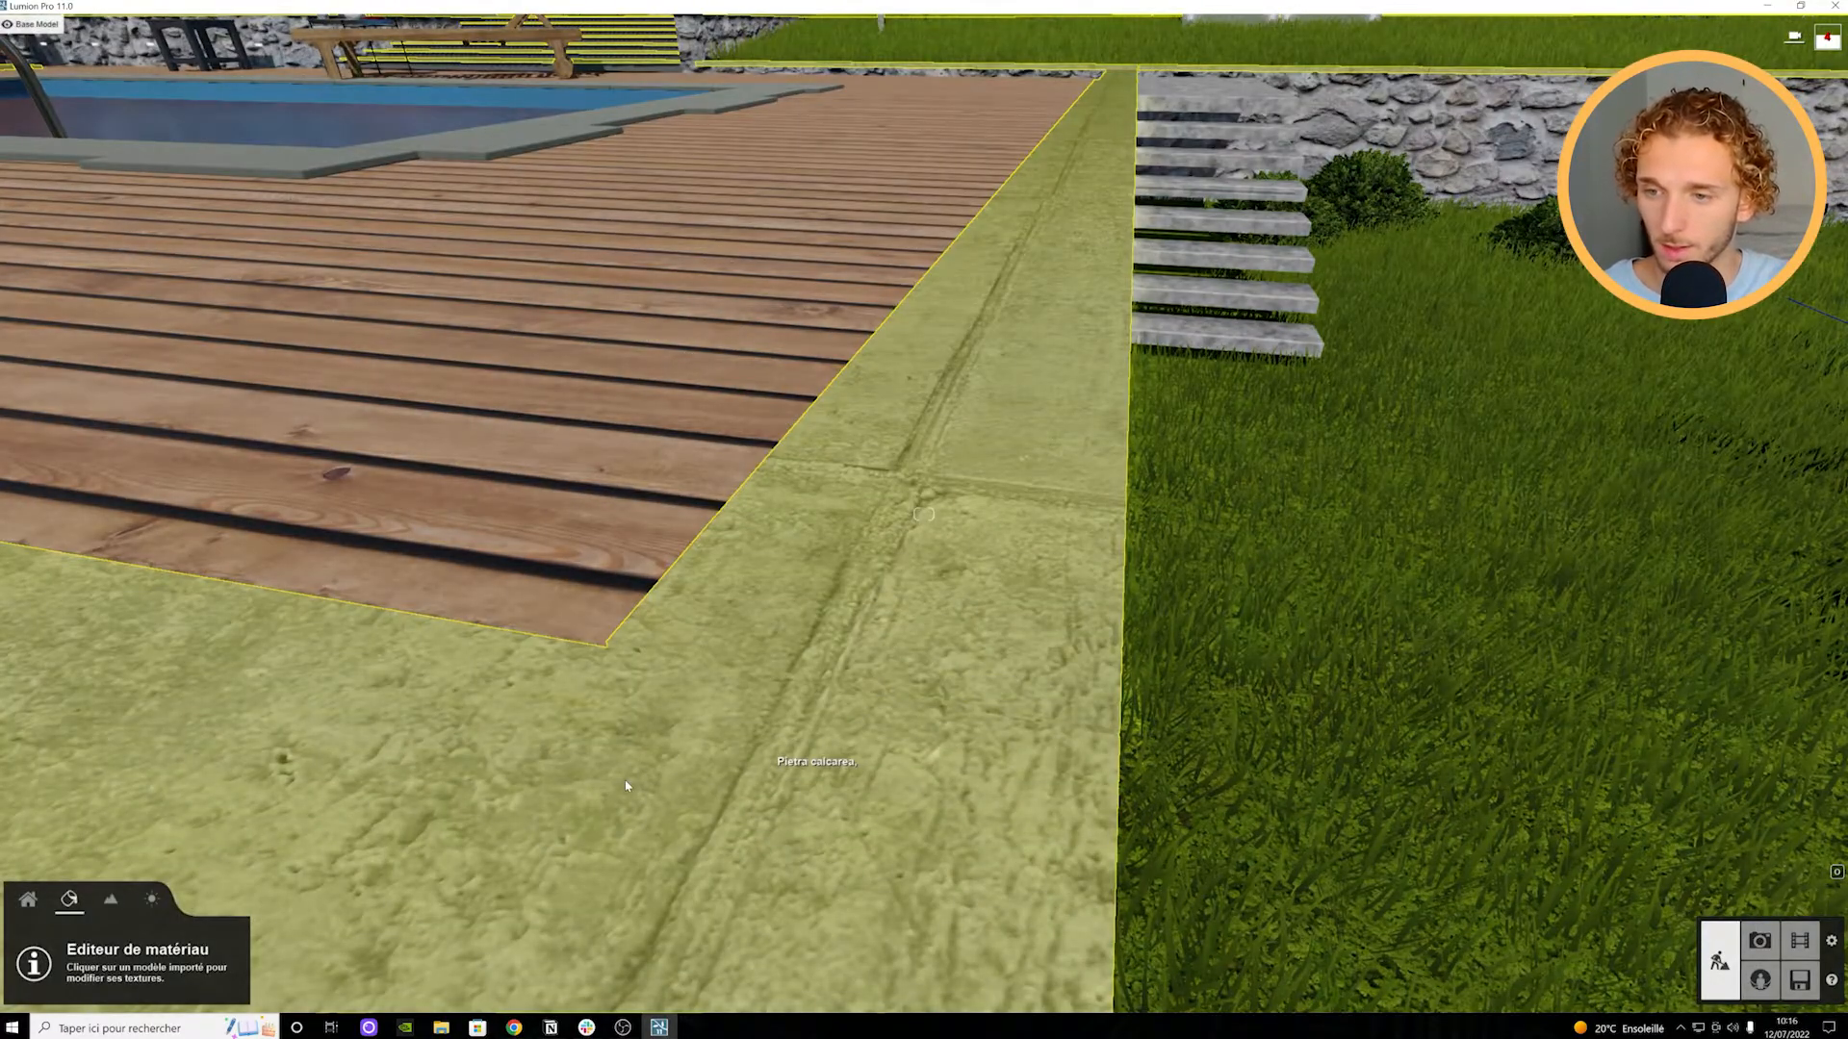
Step: Lower the edging concrete's gloss and reflectivity, try its relief at 2.0, settle on a moderately raised relief and save the changes
{"action": "left_click", "coordinate": [625, 786]}
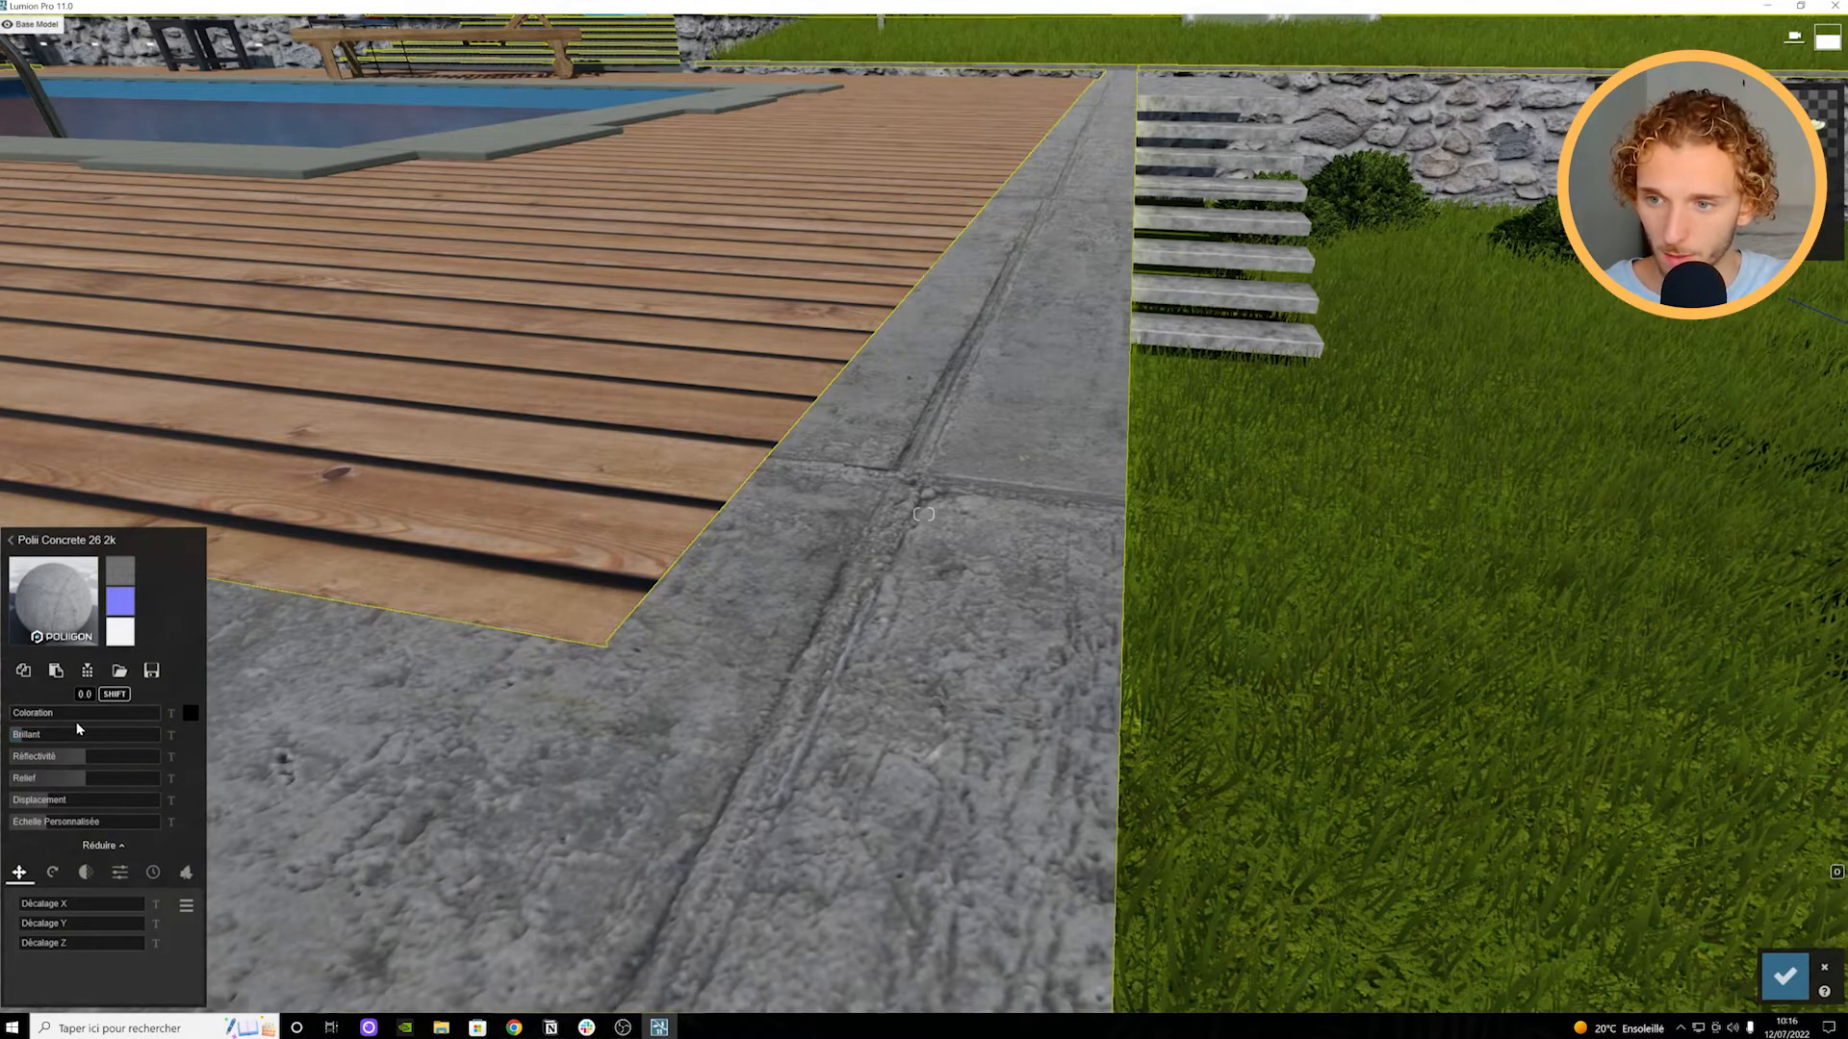
{"action": "left_click_drag", "start_coordinate": [79, 756], "coordinate": [262, 800]}
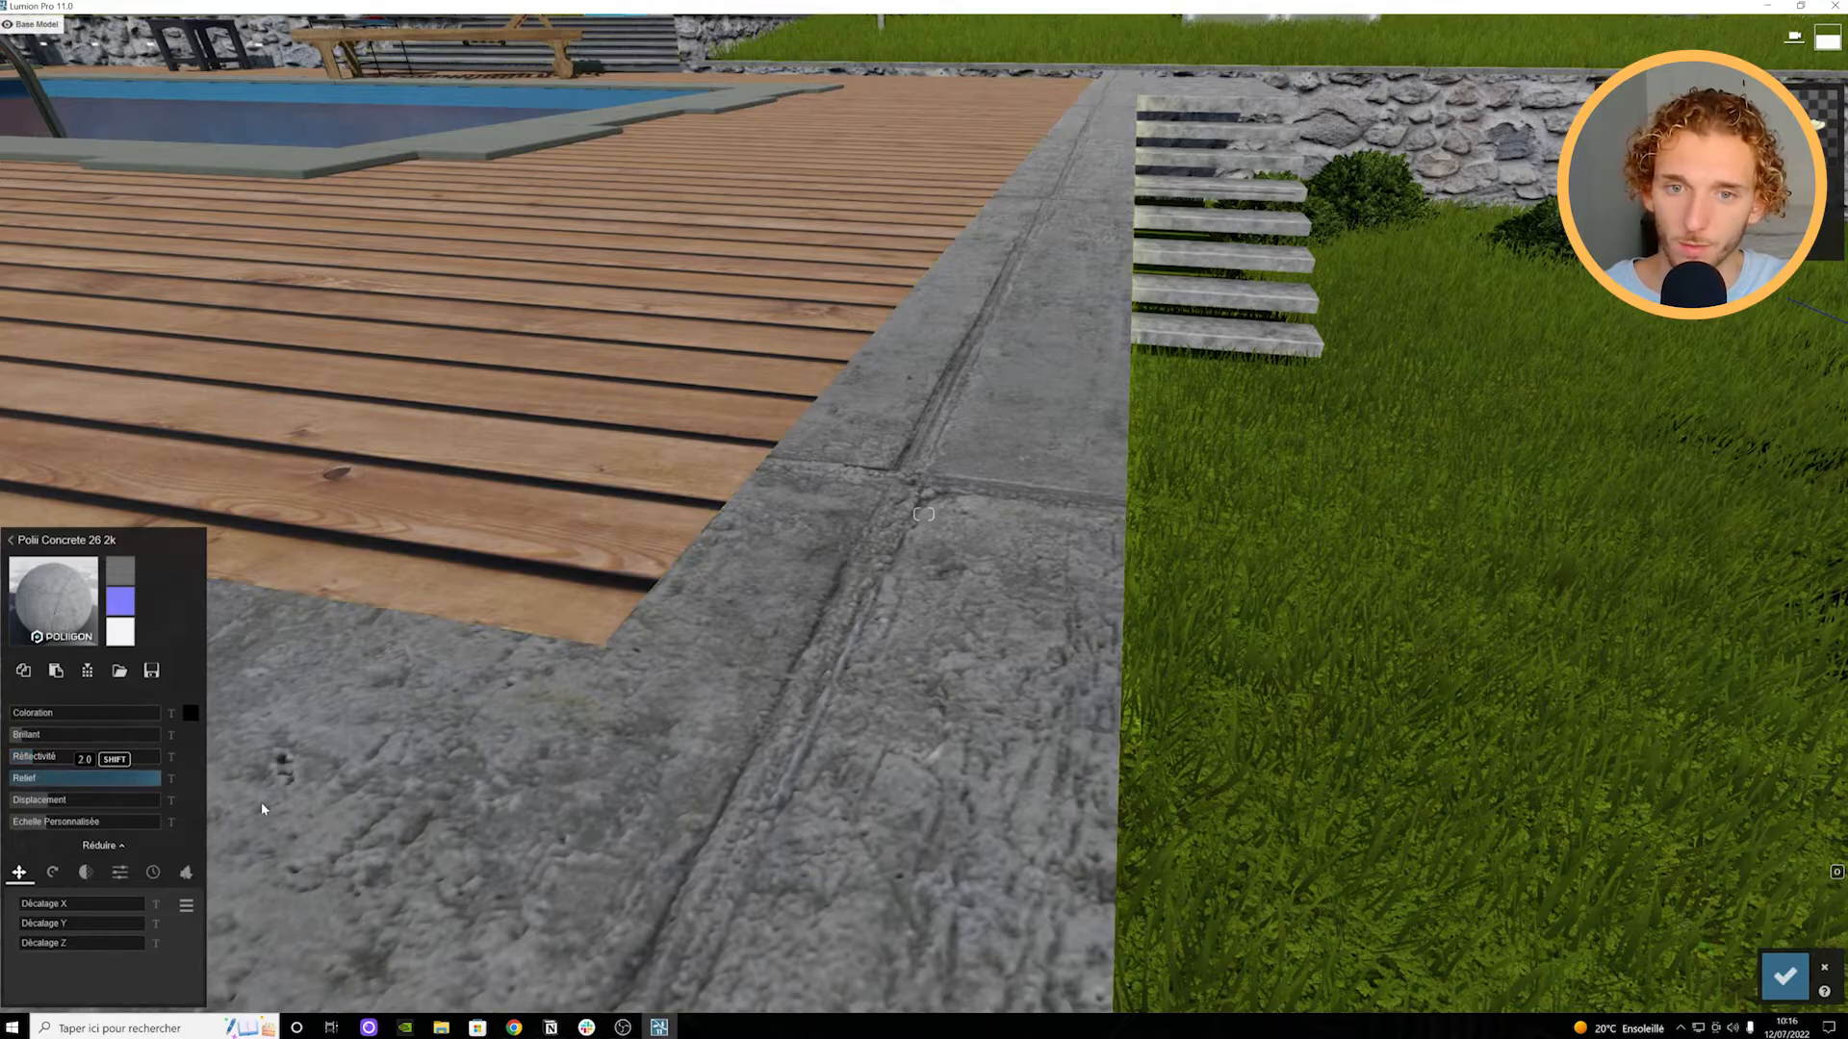
{"action": "left_click_drag", "start_coordinate": [133, 761], "coordinate": [68, 791]}
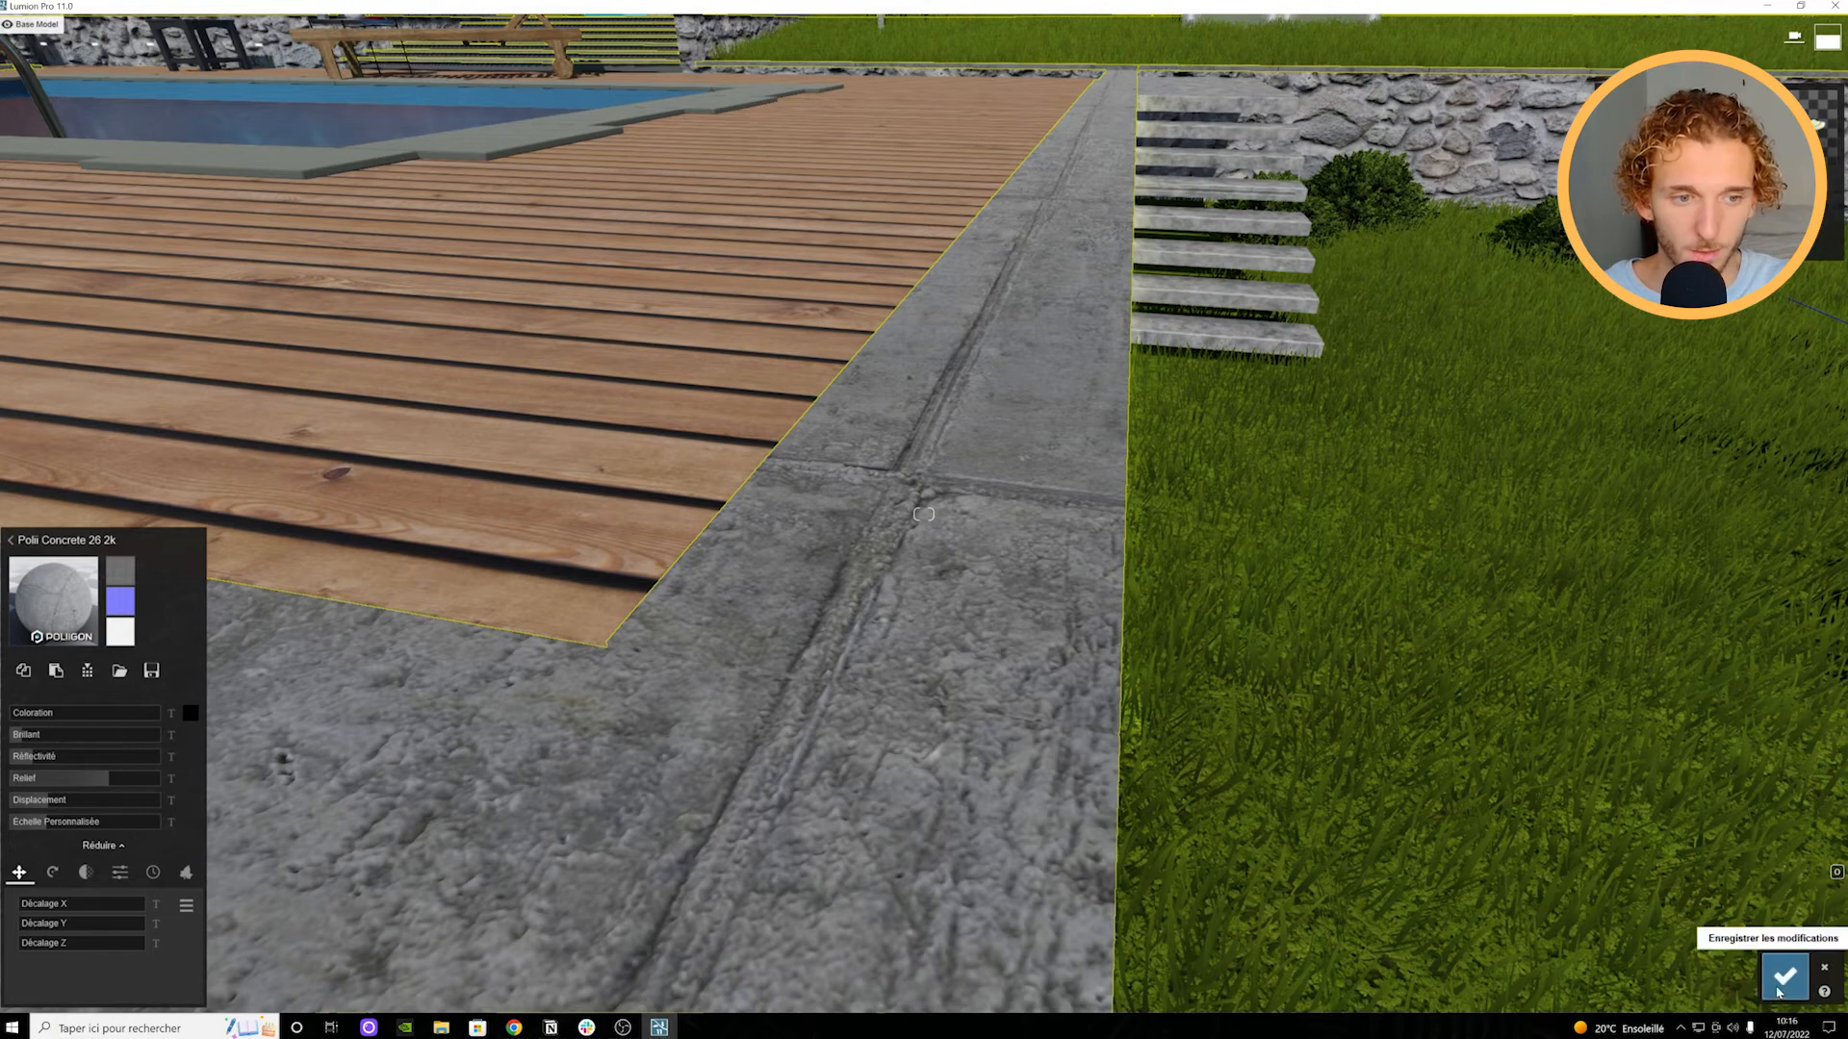
{"action": "left_click", "coordinate": [1786, 974]}
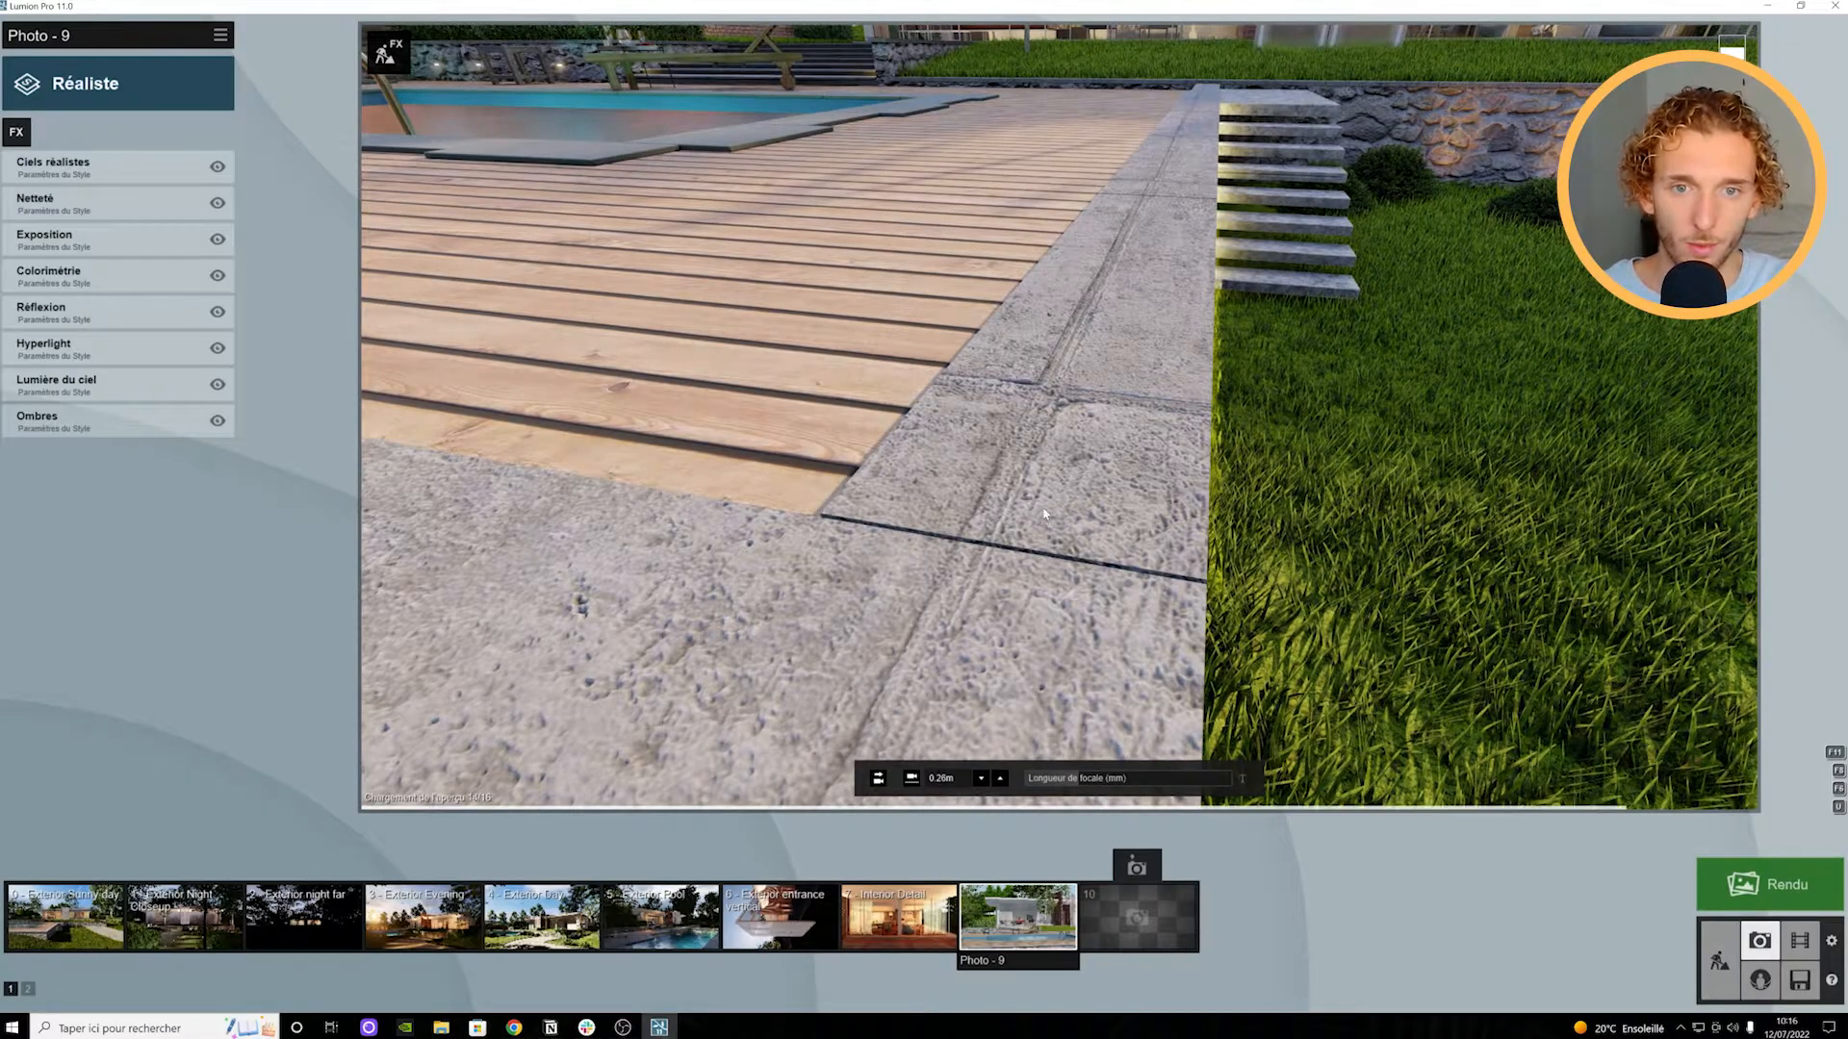
Step: Return to build mode, reopen the edging's concrete settings and try its displacement at 0.0 and at 1.0
{"action": "left_click", "coordinate": [1720, 961]}
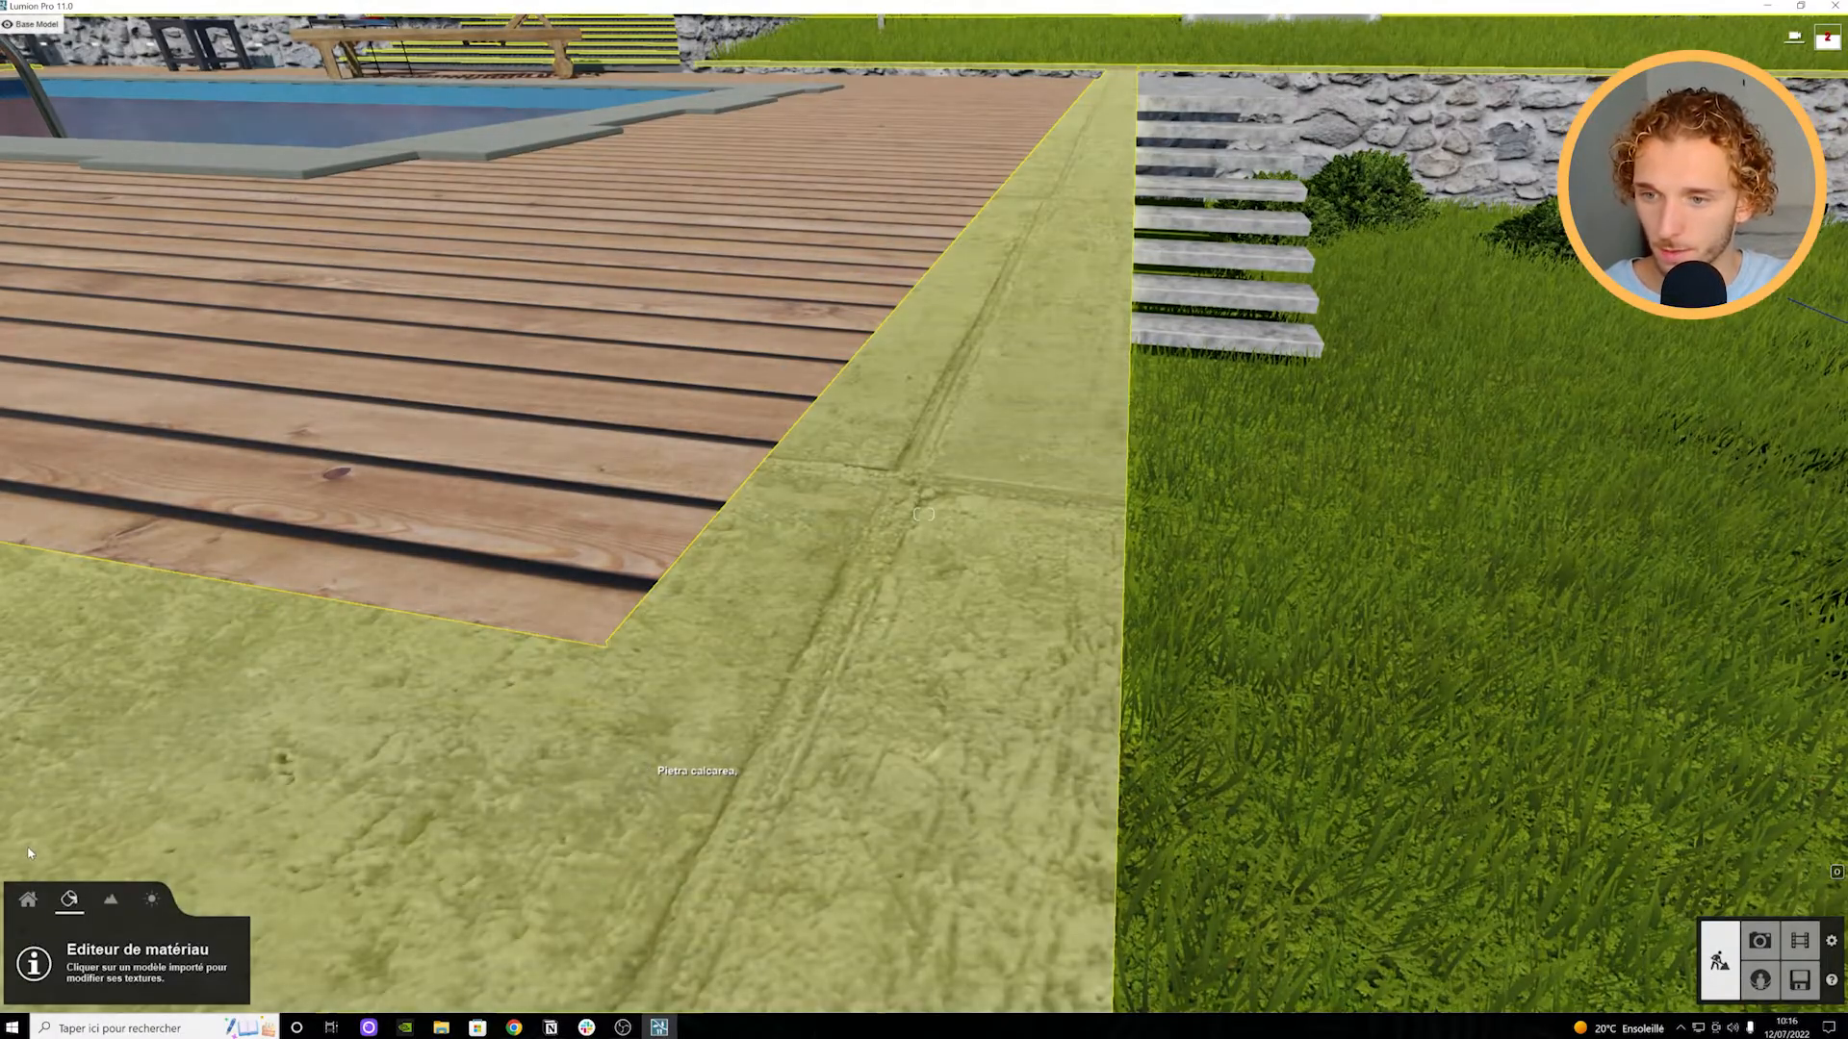
{"action": "left_click", "coordinate": [654, 767]}
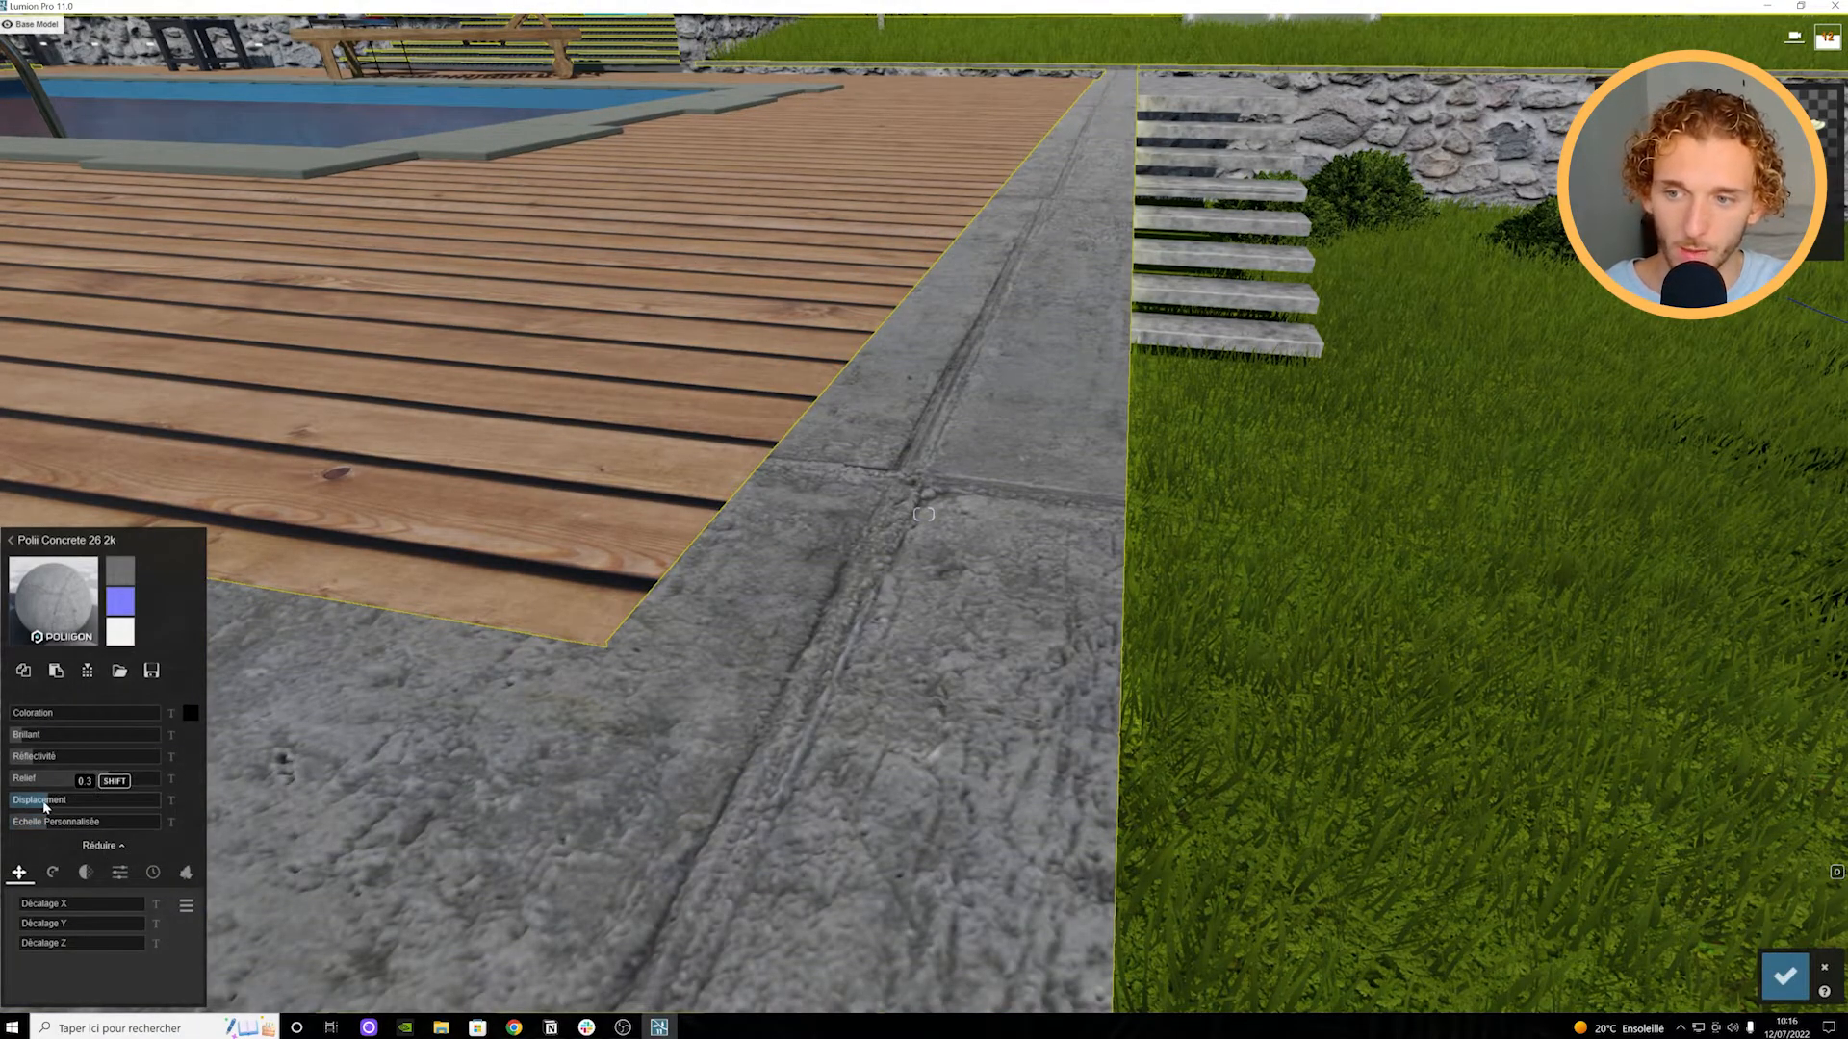
{"action": "key", "text": "w"}
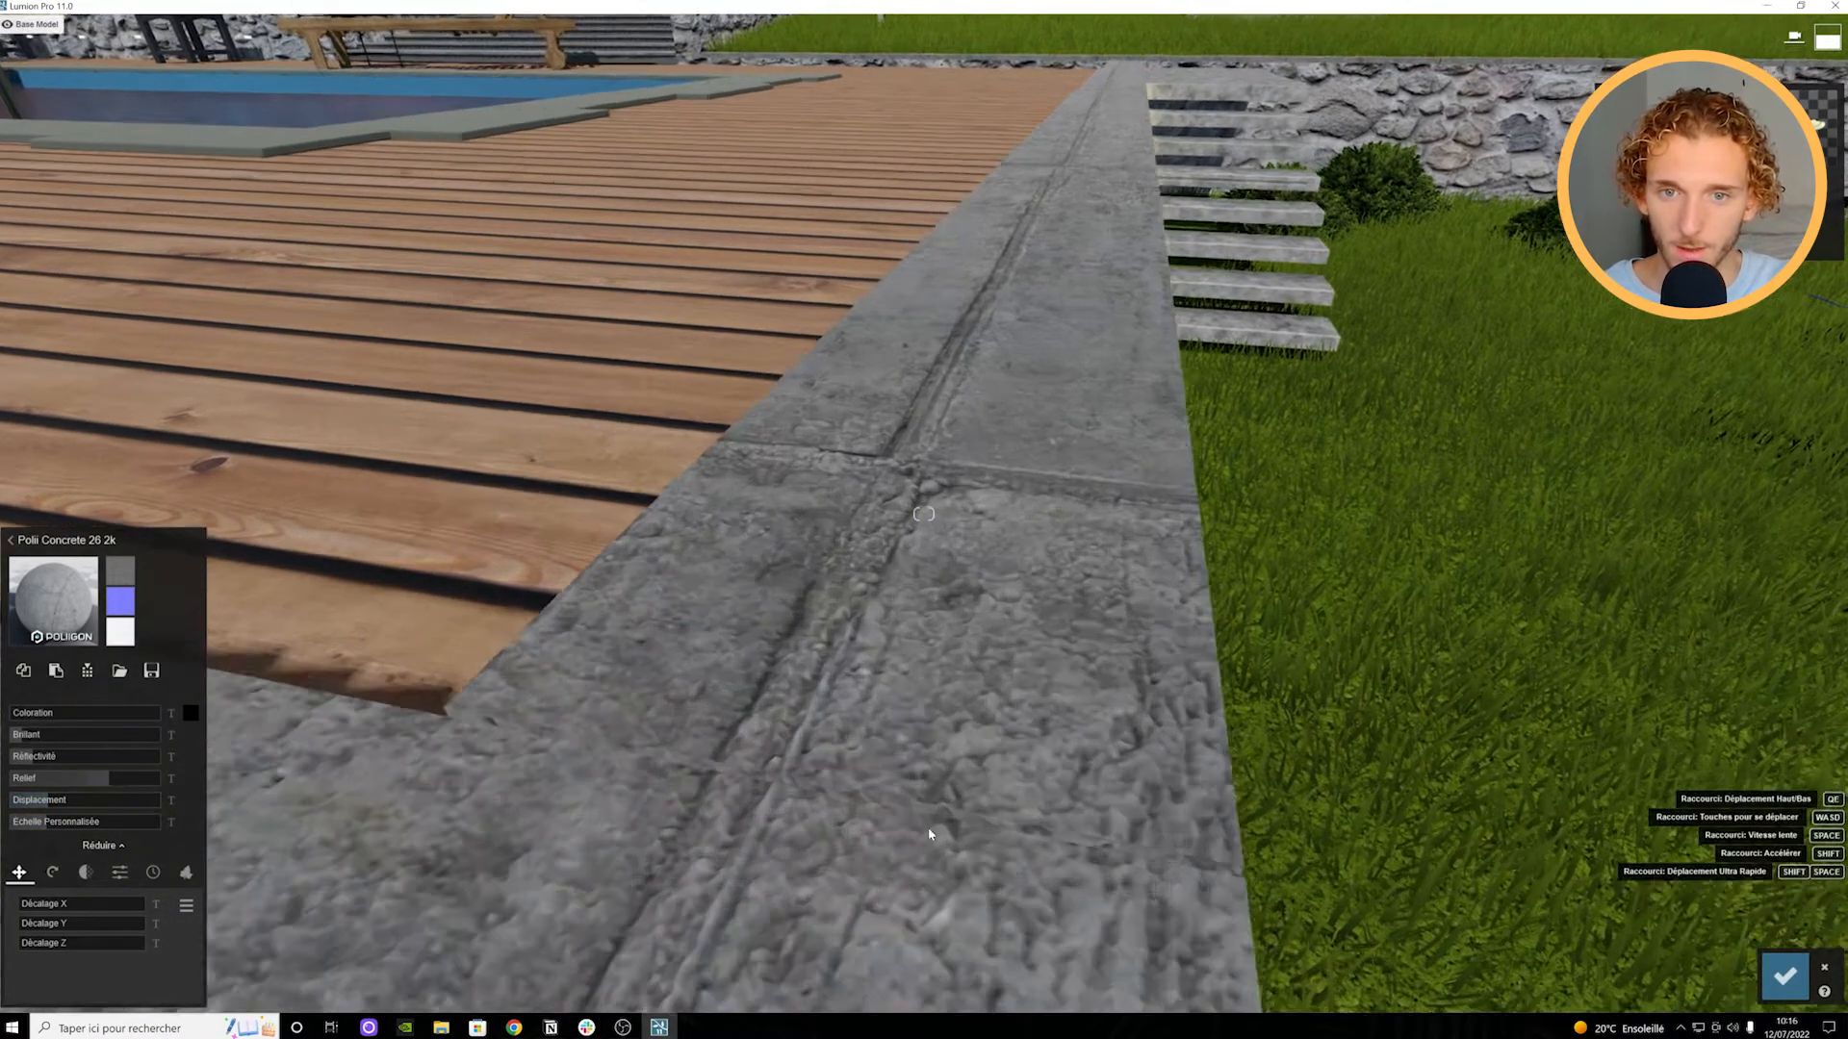
{"action": "key", "text": "q"}
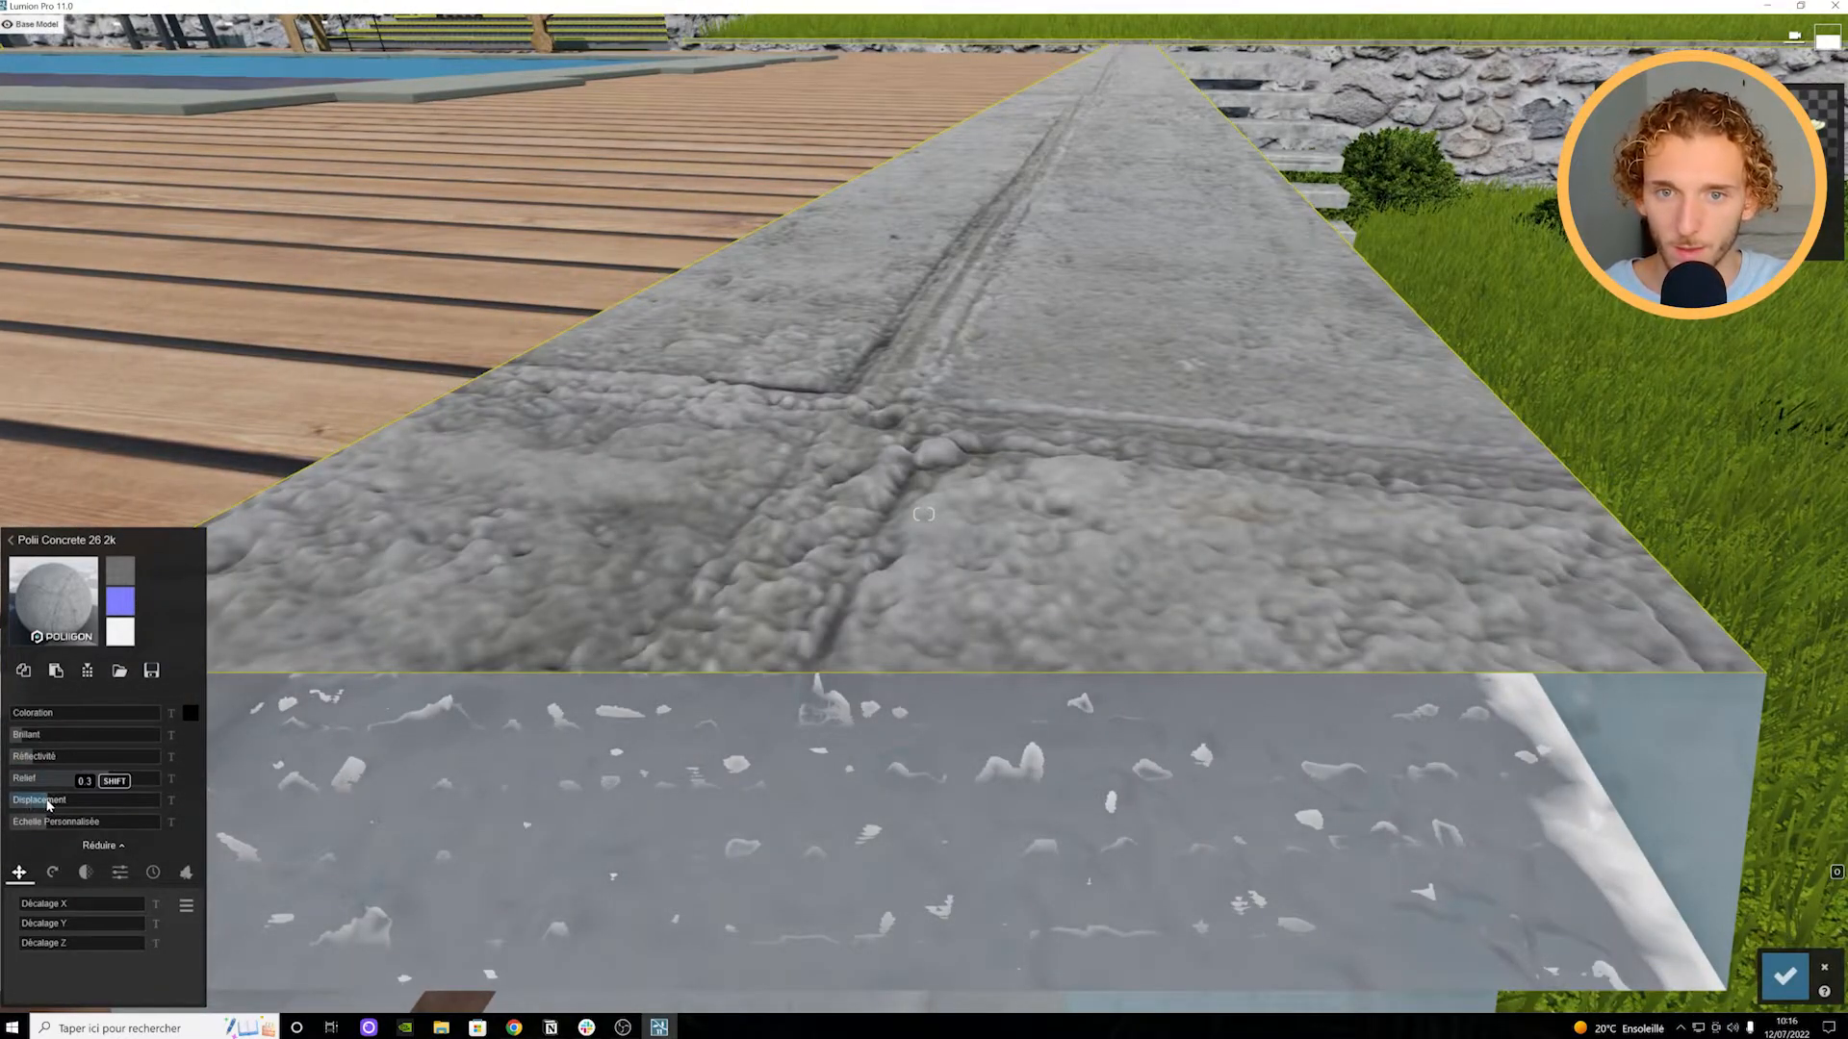
{"action": "left_click_drag", "start_coordinate": [47, 805], "coordinate": [2, 800]}
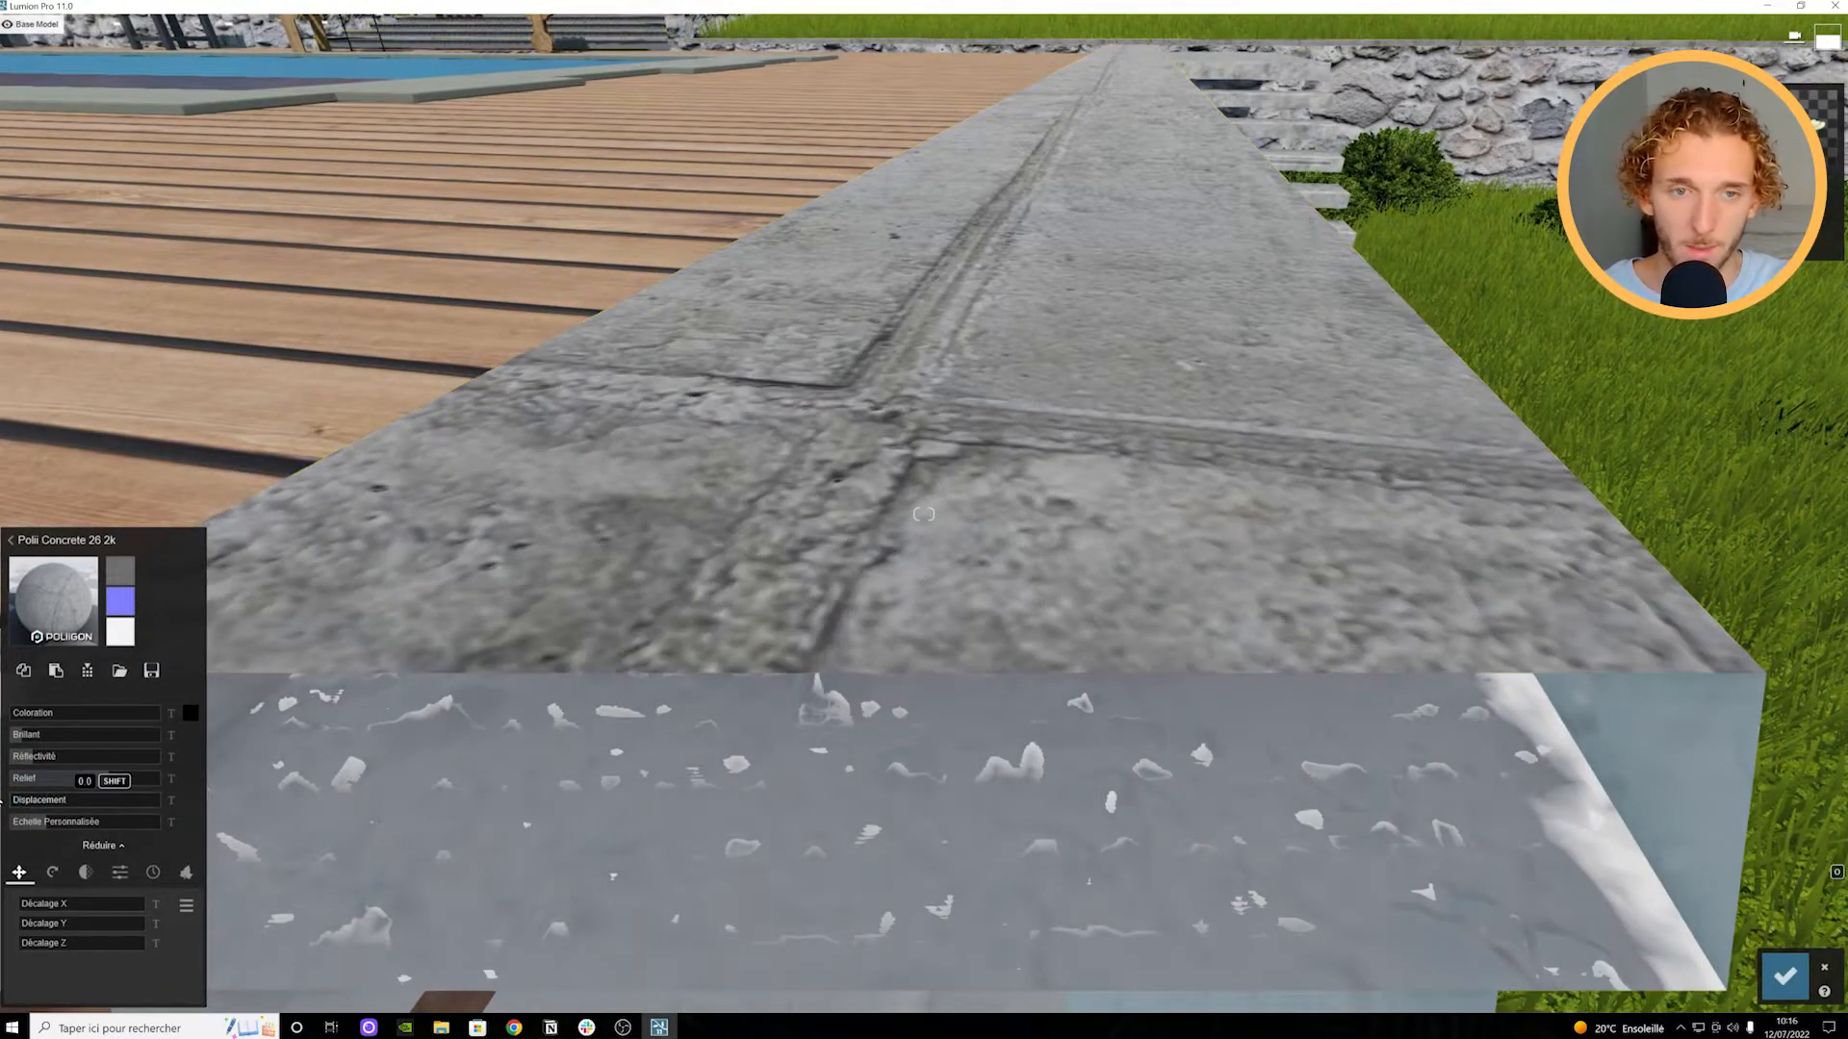
{"action": "left_click_drag", "start_coordinate": [429, 829], "coordinate": [1183, 859]}
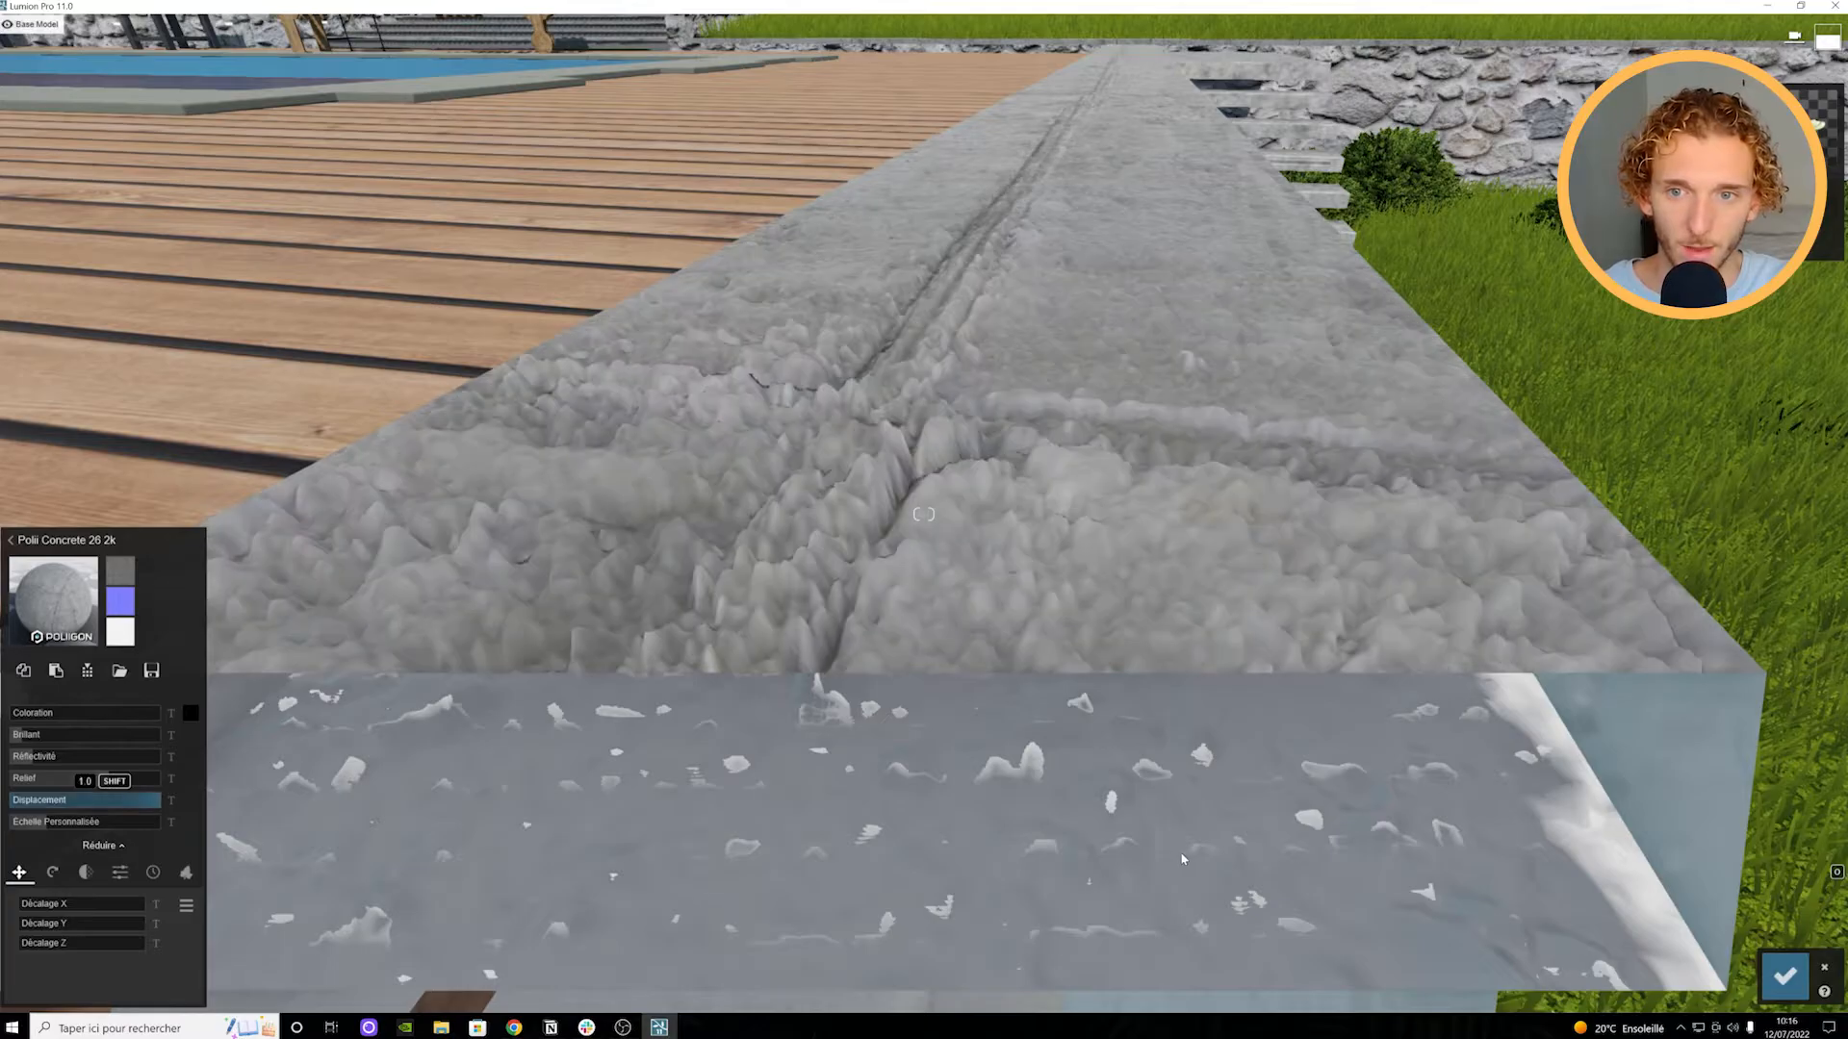
{"action": "left_click_drag", "start_coordinate": [0, 720], "coordinate": [1240, 809]}
{"action": "left_click_drag", "start_coordinate": [191, 795], "coordinate": [1347, 479]}
Step: Inspect the exaggerated displacement along the deck edge and reduce the edging concrete's displacement to a low value
{"action": "key", "text": "s"}
{"action": "right_click_drag", "start_coordinate": [1107, 492], "coordinate": [288, 365]}
{"action": "key", "text": "w"}
{"action": "key", "text": "w"}
{"action": "key", "text": "s"}
{"action": "key", "text": "w"}
{"action": "key", "text": "d"}
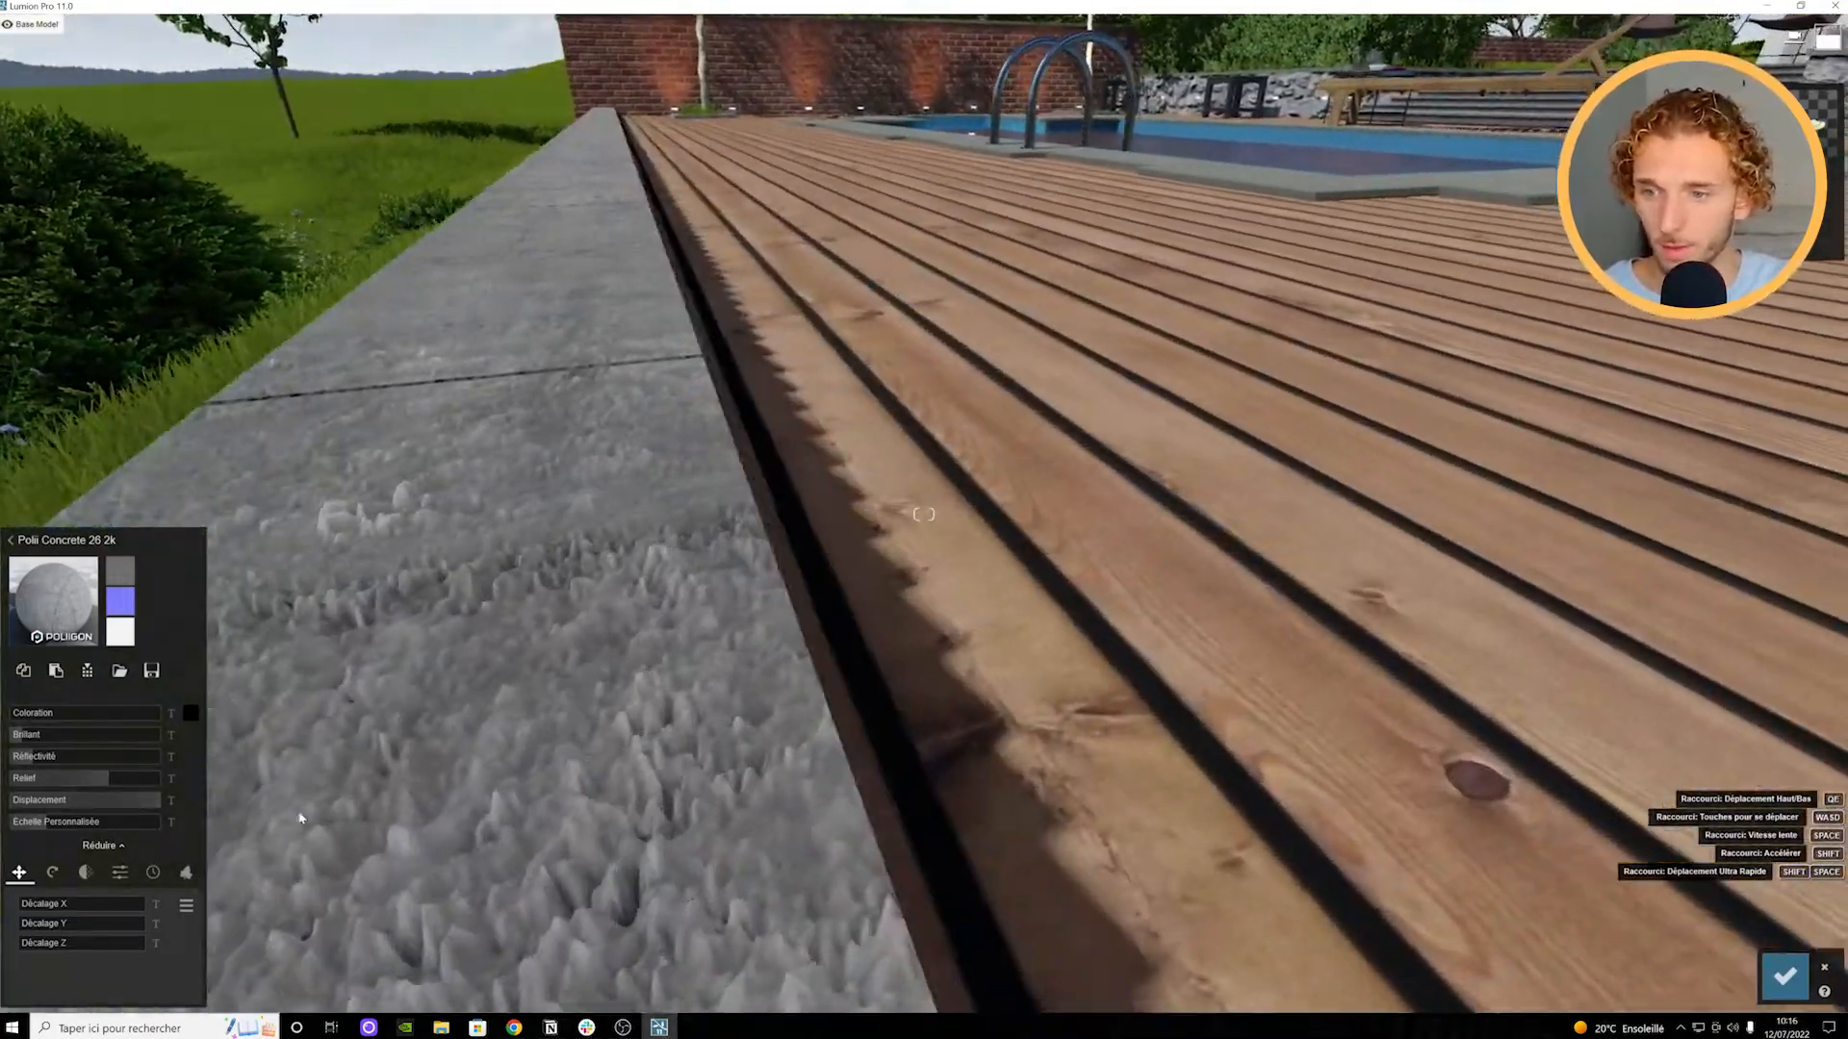
{"action": "left_click_drag", "start_coordinate": [149, 800], "coordinate": [32, 802]}
{"action": "key", "text": "s"}
{"action": "right_click_drag", "start_coordinate": [289, 837], "coordinate": [503, 910]}
{"action": "key", "text": "a"}
{"action": "key", "text": "w"}
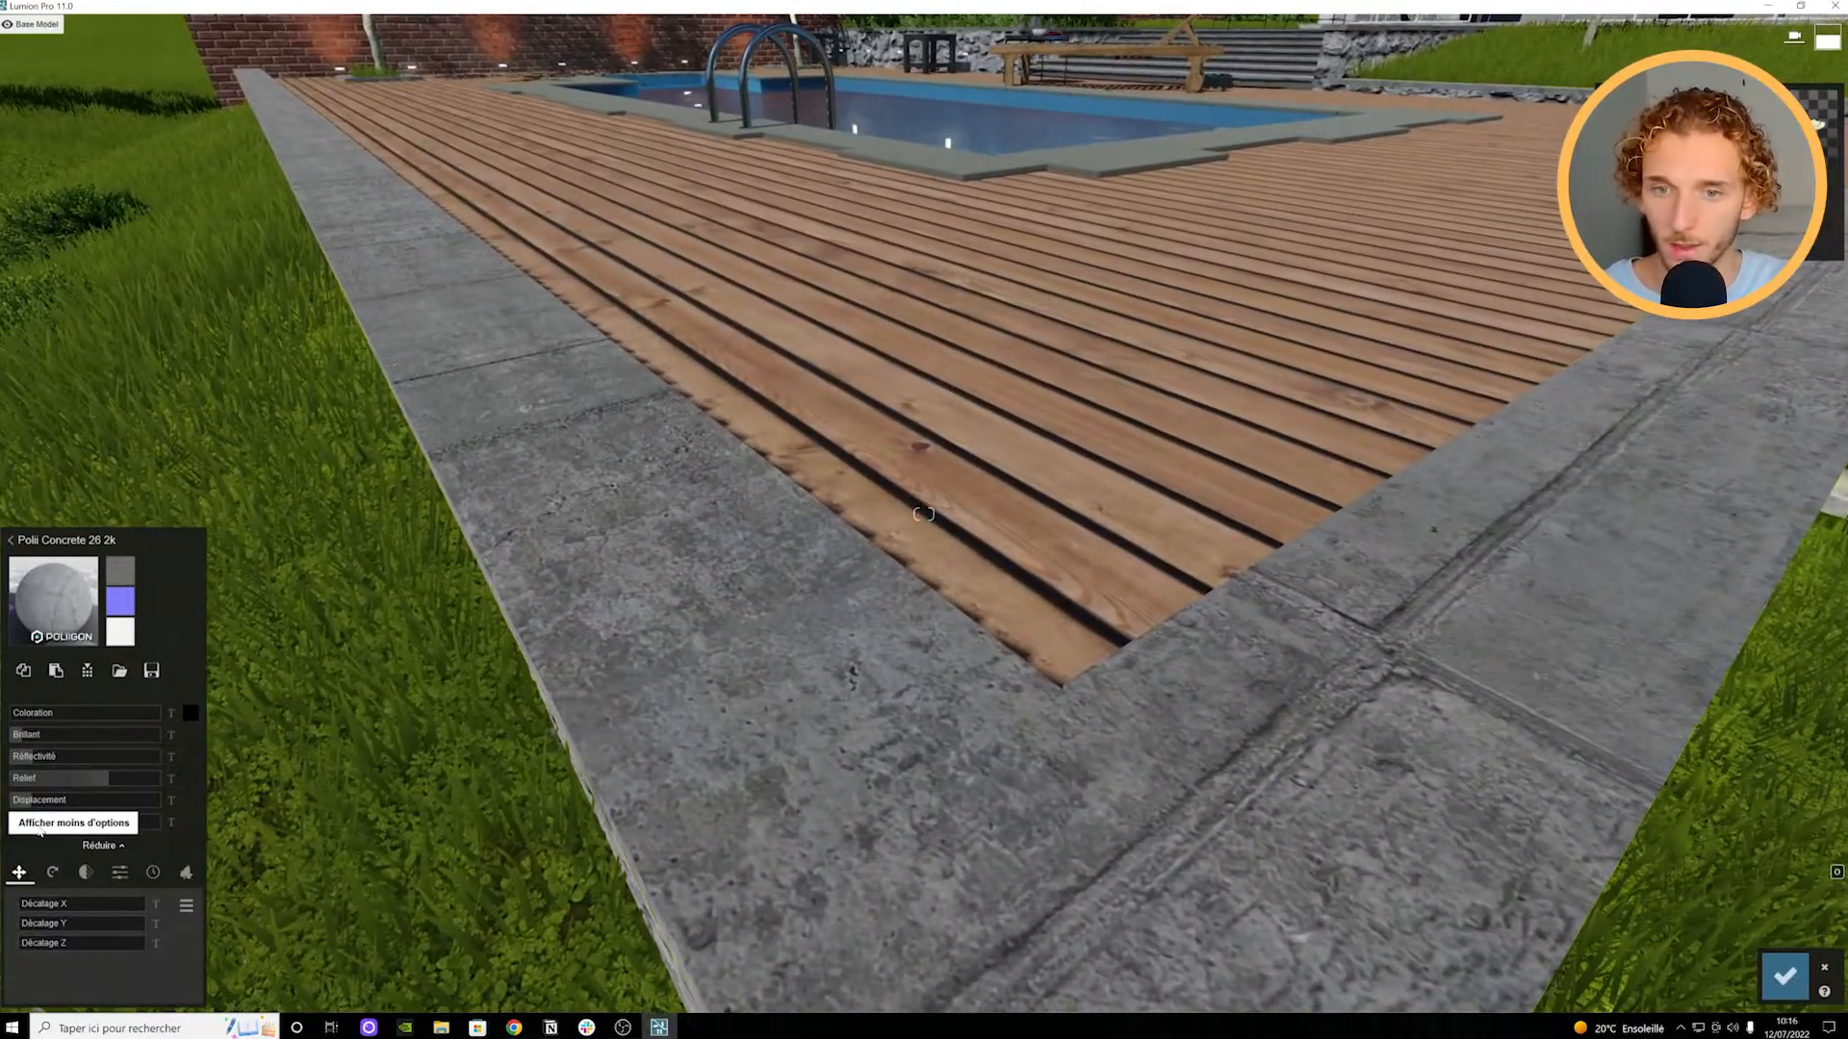
Step: Try different custom scales on the edging concrete, including 72.8, and bring the scale back to a small value
{"action": "key", "text": "s"}
{"action": "left_click_drag", "start_coordinate": [45, 824], "coordinate": [1, 721]}
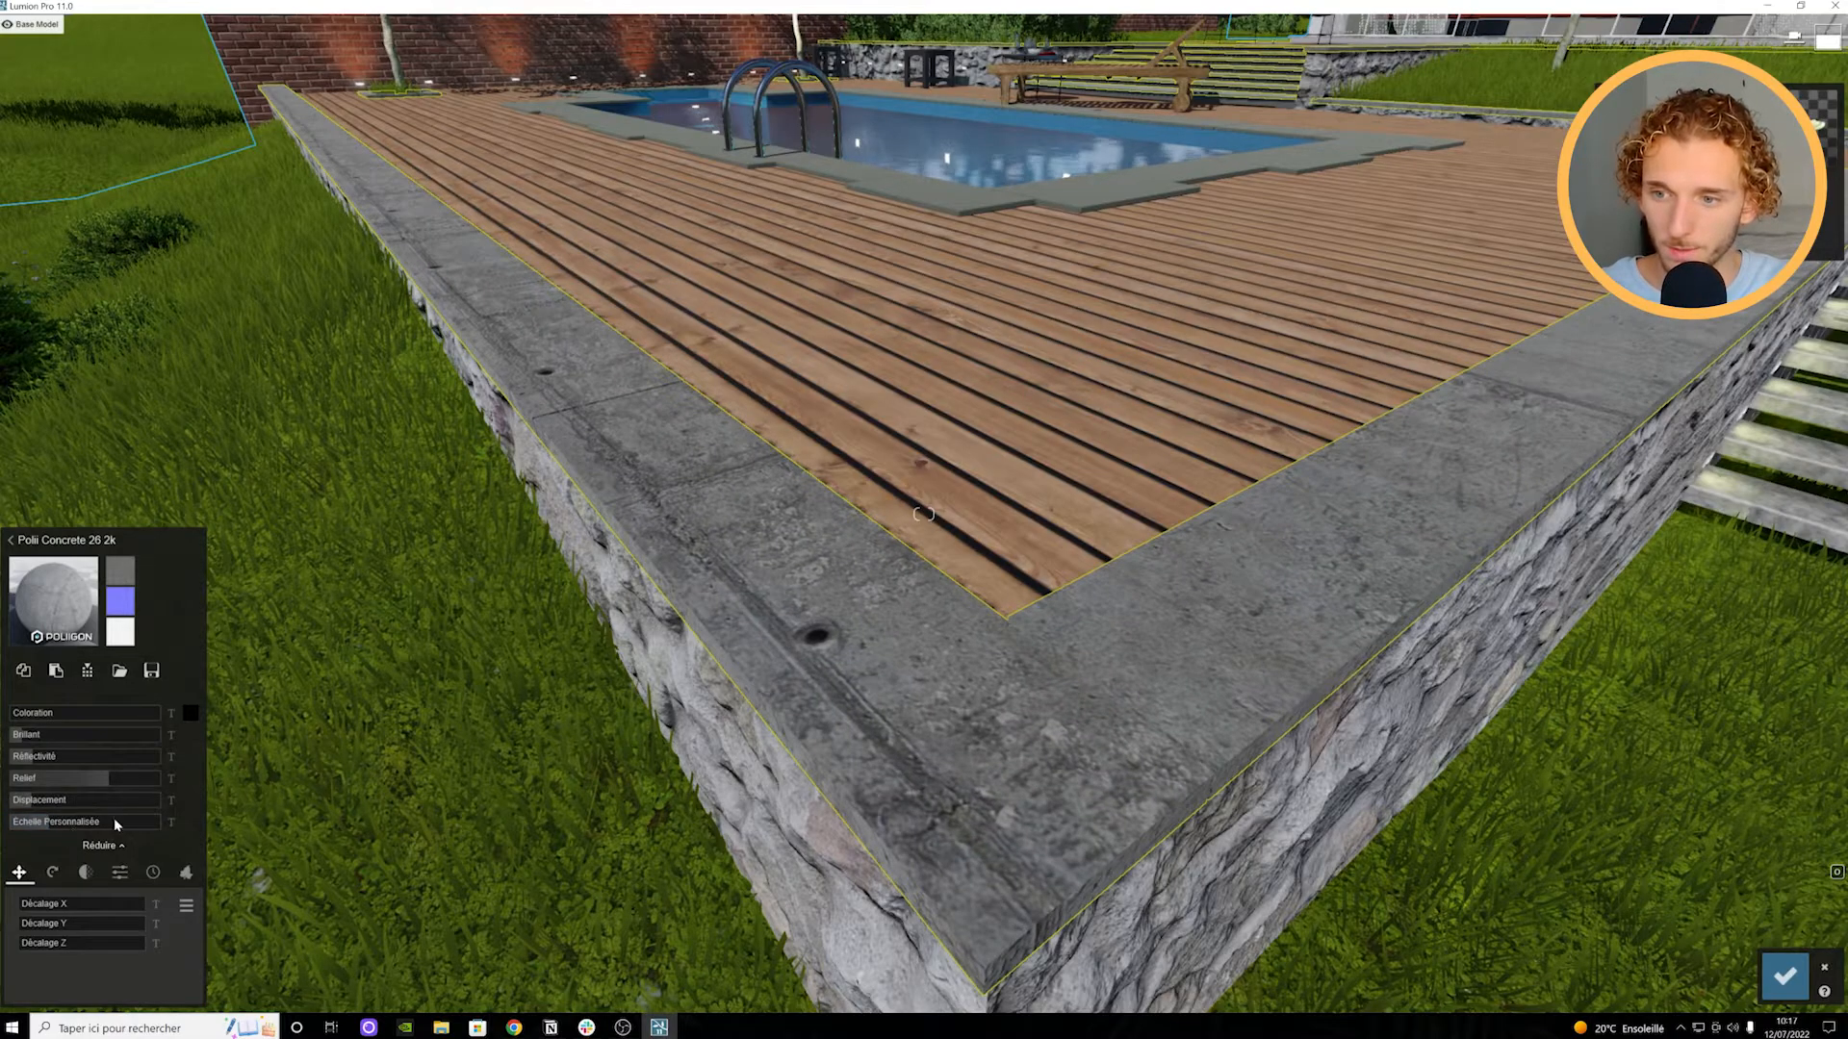
{"action": "mouse_move", "coordinate": [43, 825]}
{"action": "left_mouse_down"}
{"action": "mouse_move", "coordinate": [100, 828]}
{"action": "mouse_move", "coordinate": [79, 827]}
{"action": "left_mouse_up"}
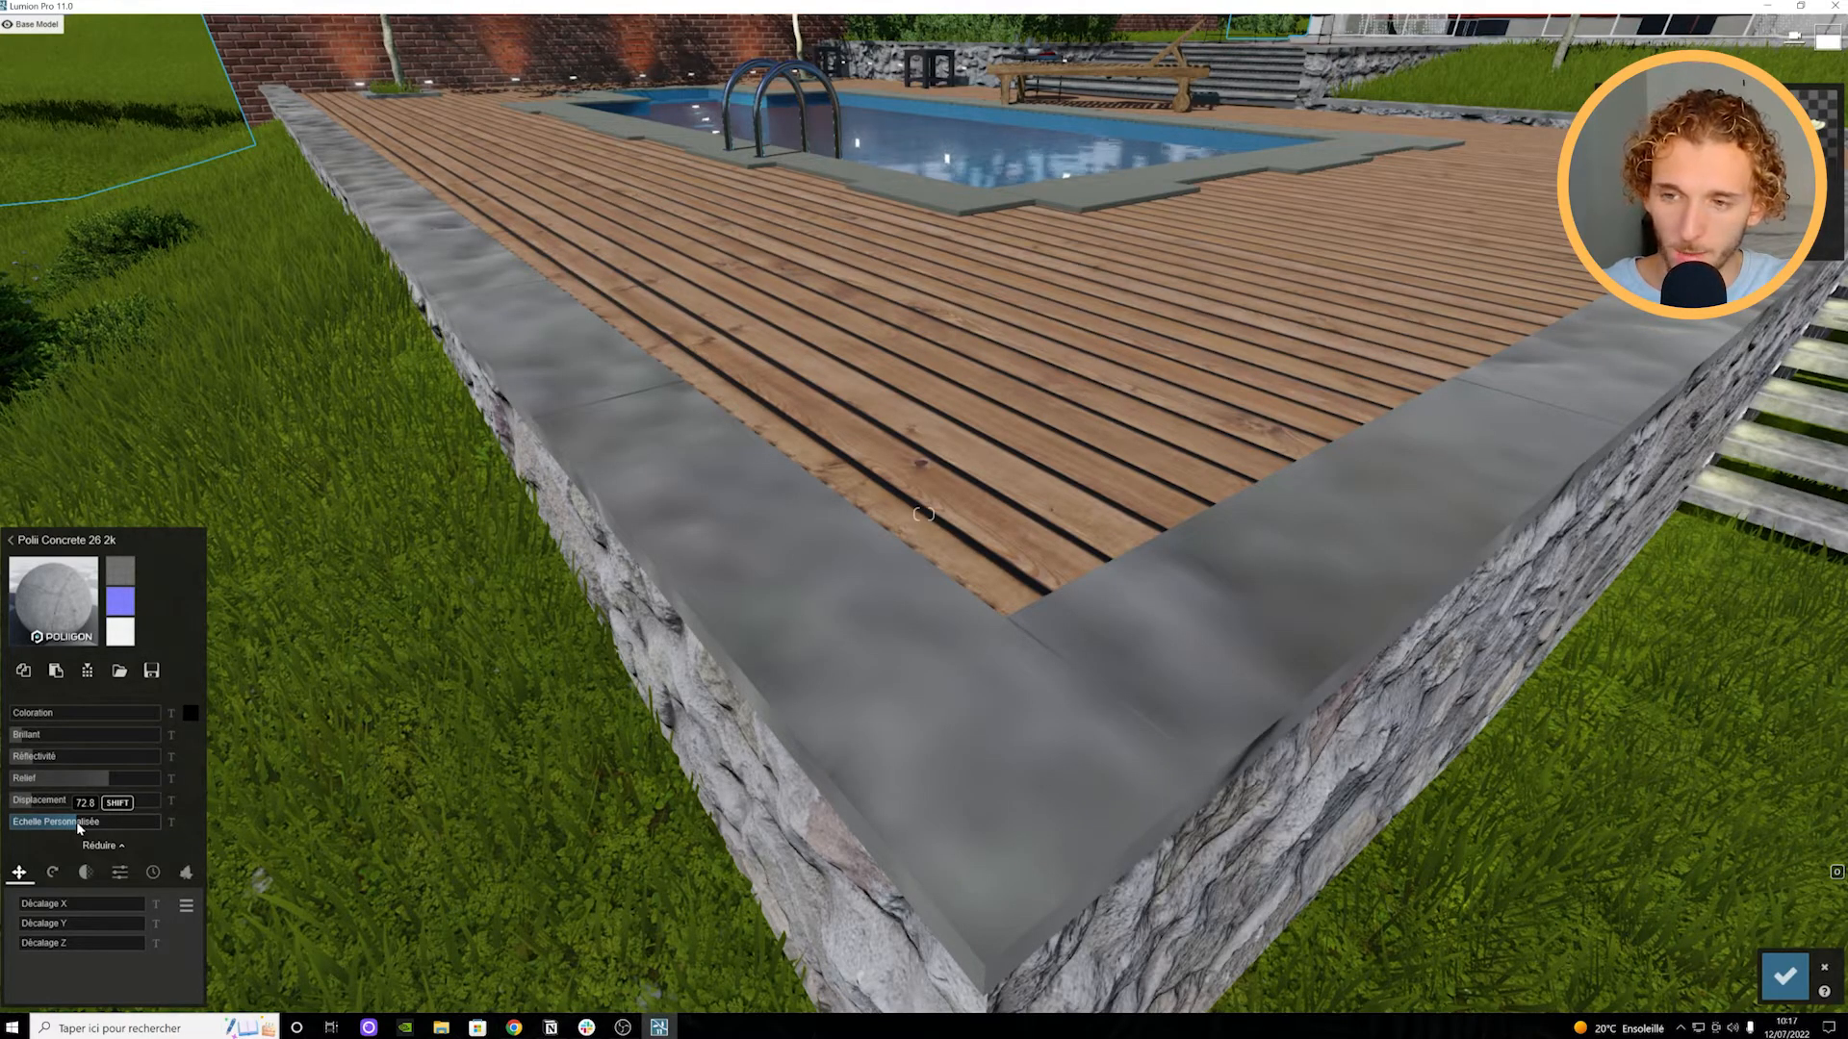
{"action": "left_click_drag", "start_coordinate": [129, 822], "coordinate": [276, 693], "text": "shift"}
{"action": "left_click_drag", "start_coordinate": [1, 613], "coordinate": [221, 625]}
{"action": "left_click_drag", "start_coordinate": [115, 826], "coordinate": [1, 701]}
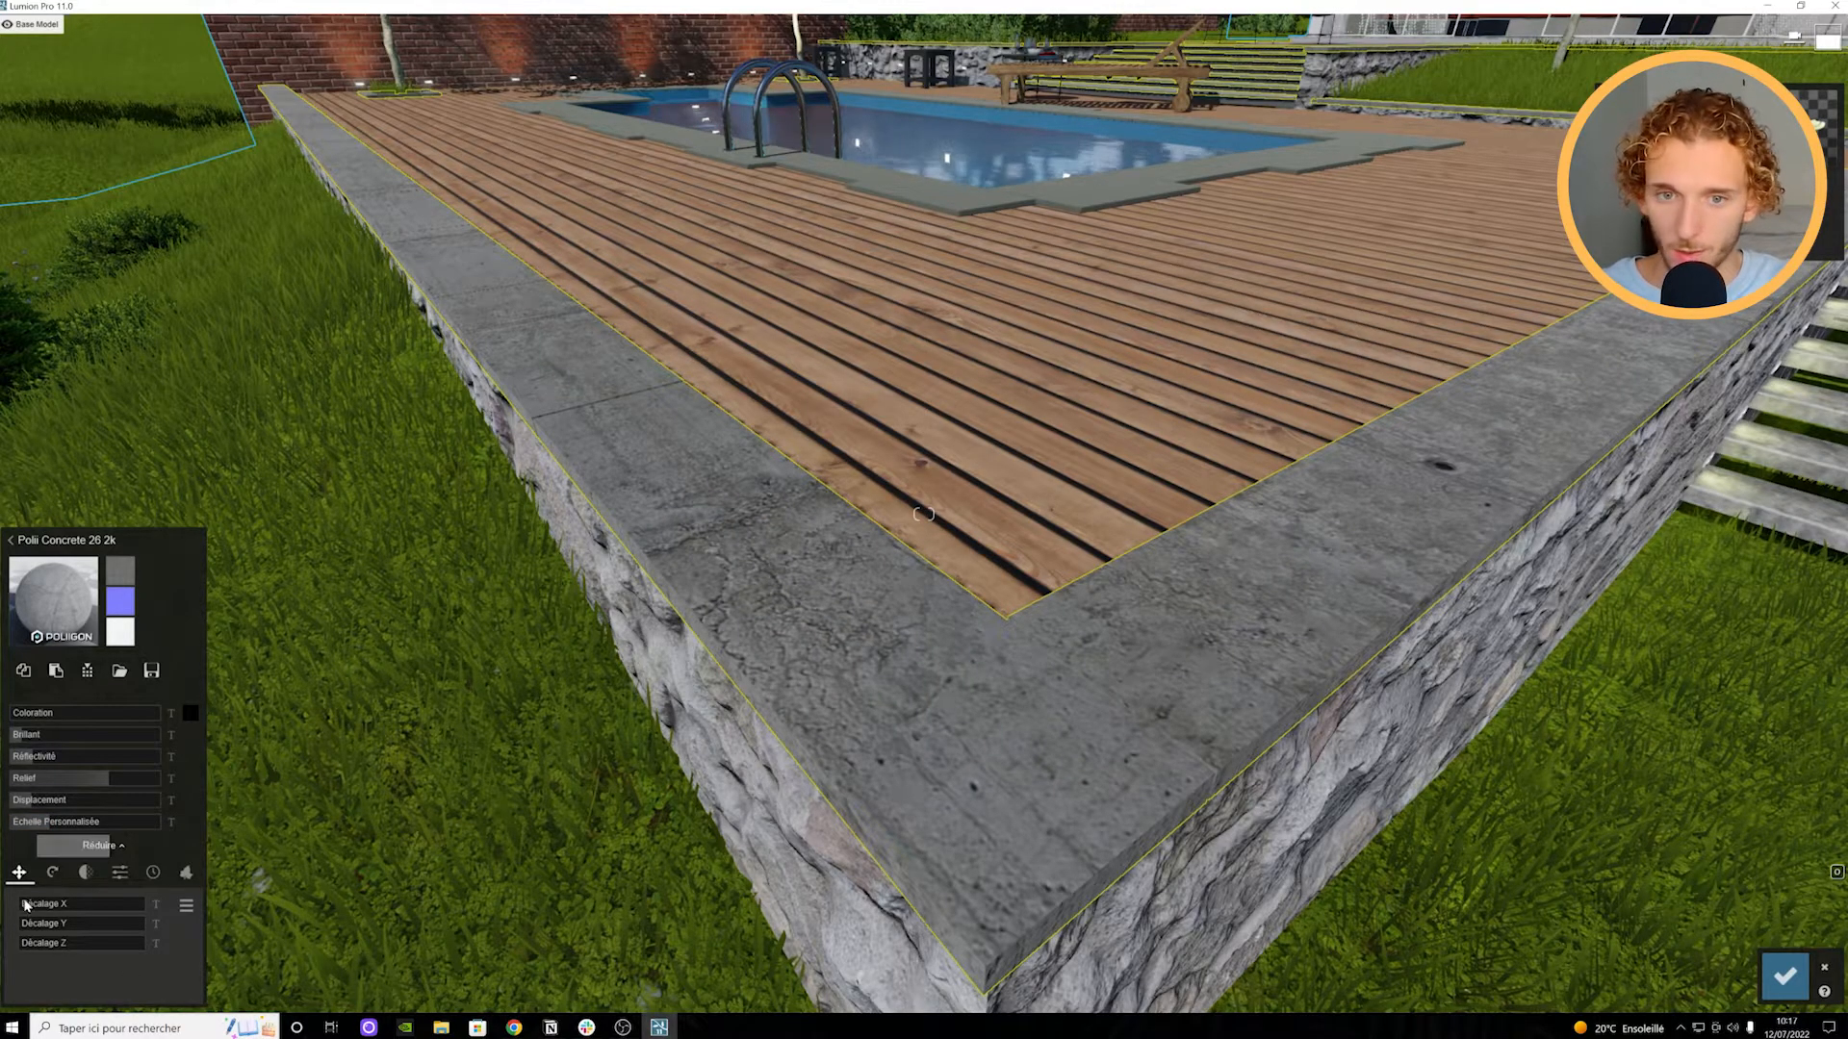
Step: Try shifting the edging concrete's texture with the position offsets, keeping them at 0.0, and try its Z rotation
{"action": "left_click_drag", "start_coordinate": [29, 906], "coordinate": [319, 929]}
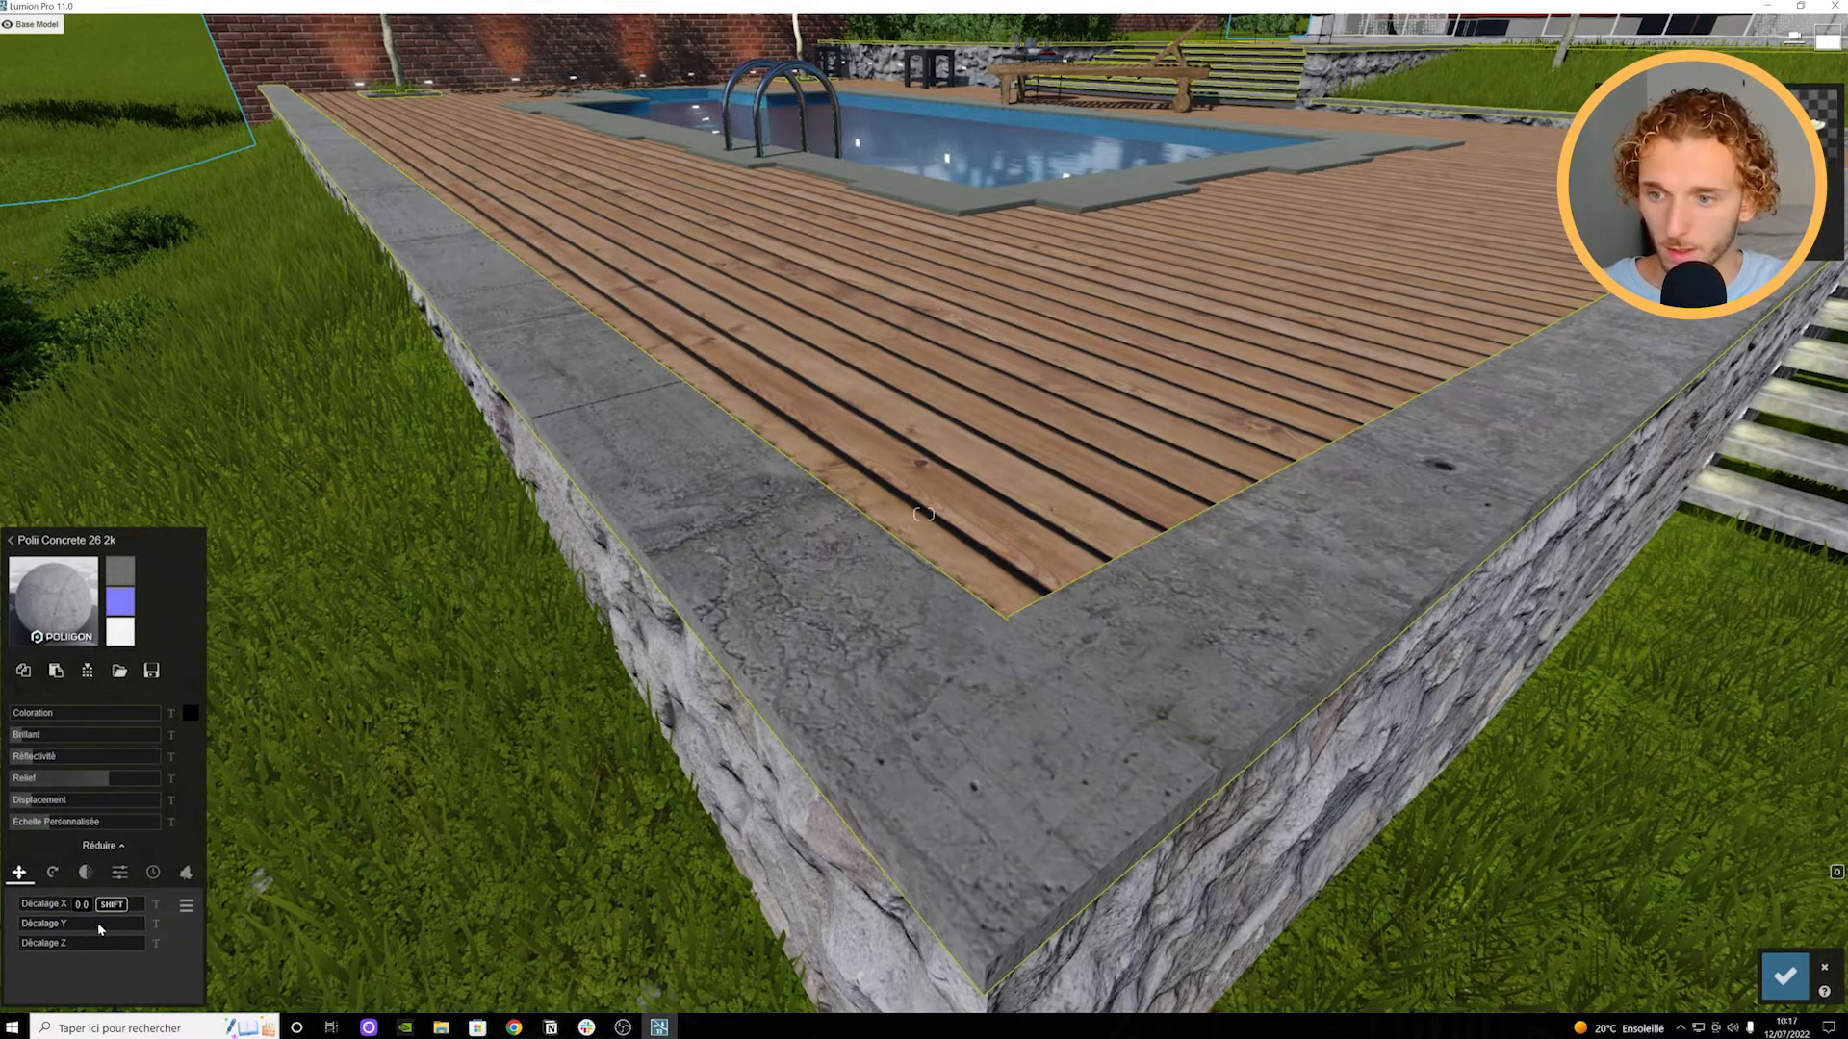
{"action": "left_click_drag", "start_coordinate": [41, 943], "coordinate": [96, 951]}
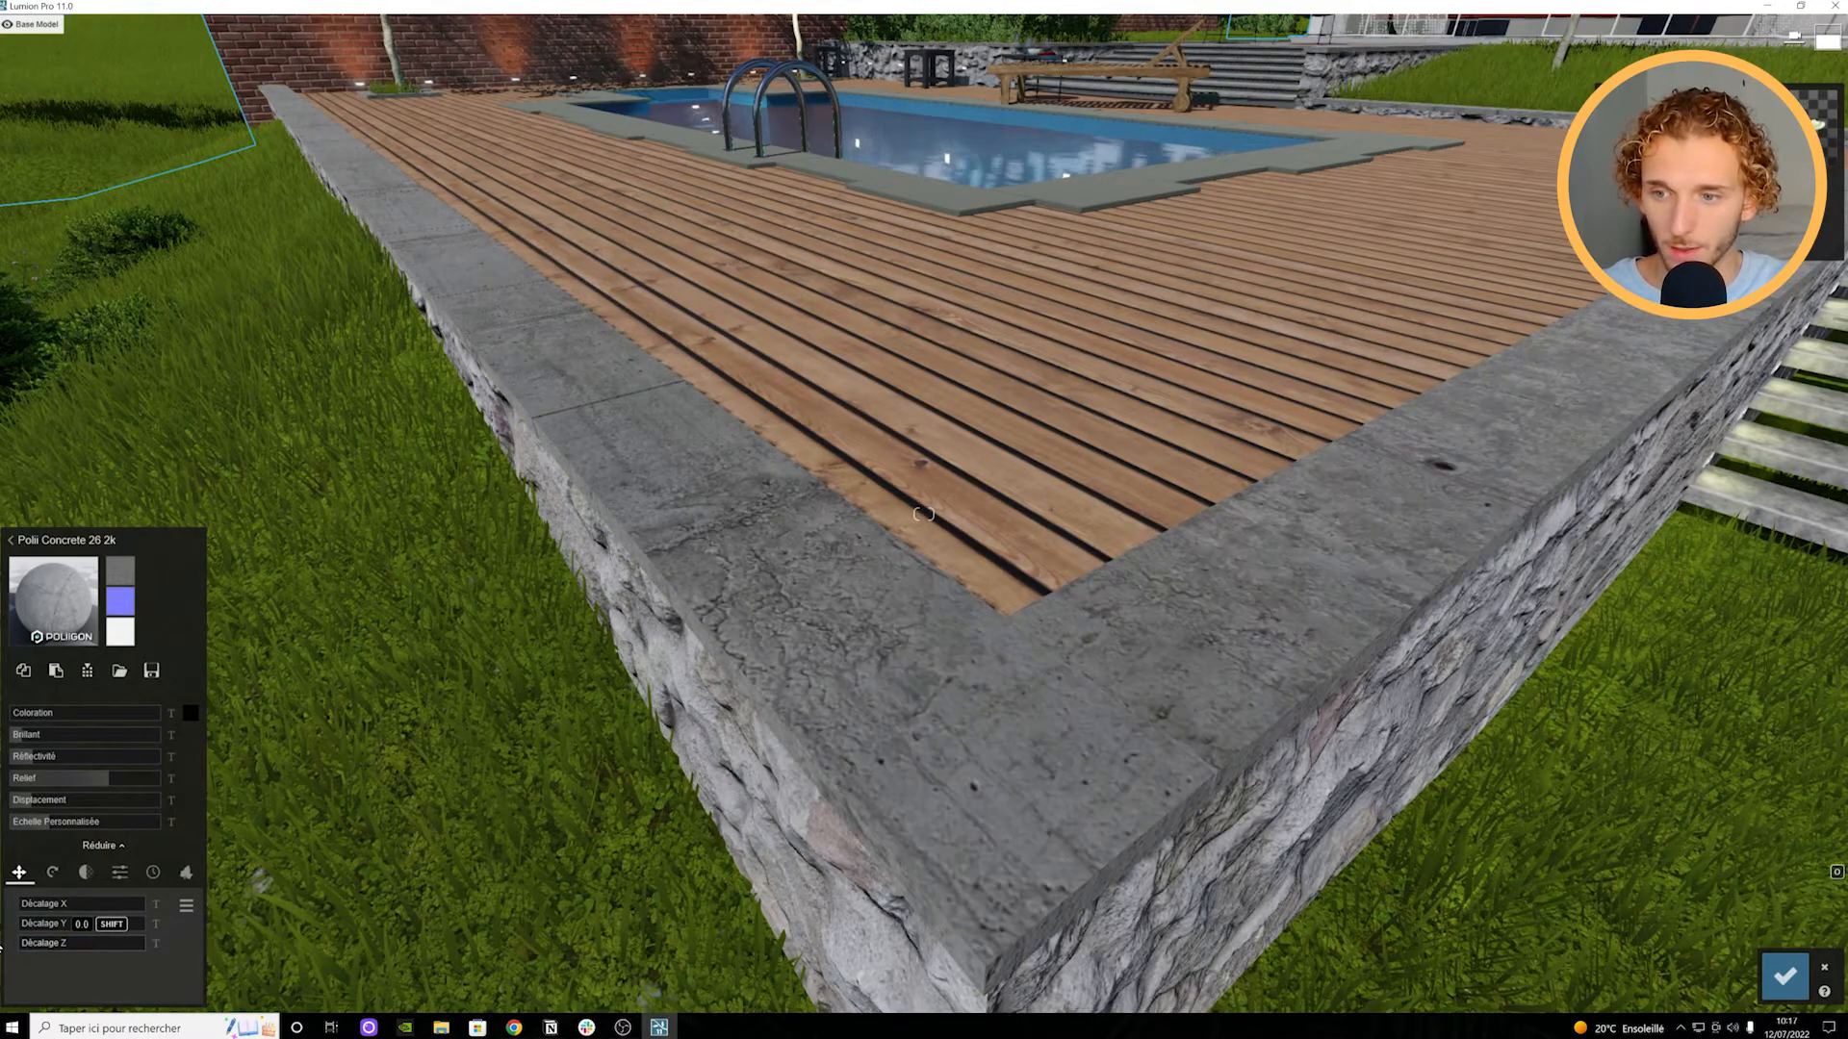
{"action": "left_click", "coordinate": [52, 874]}
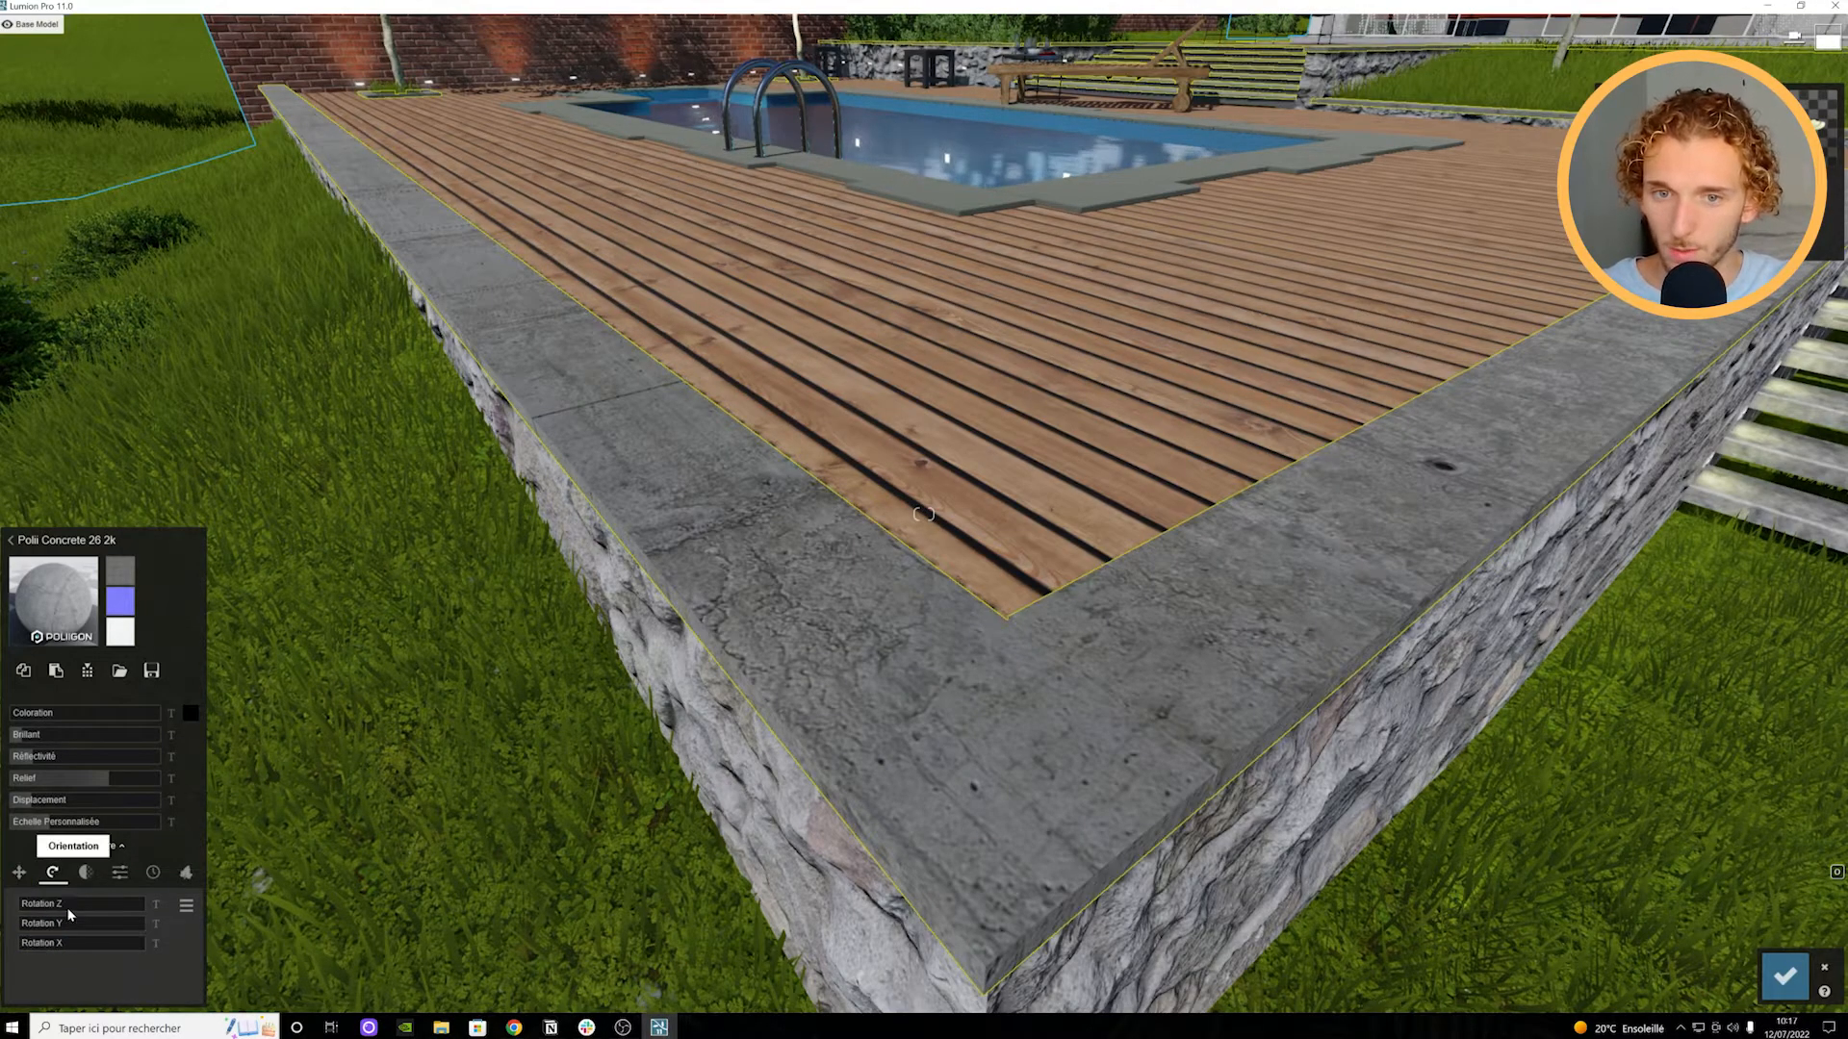
{"action": "left_click_drag", "start_coordinate": [46, 906], "coordinate": [2, 930]}
Step: Look at the edging concrete's translucency option and open its emissive, saturation and specular settings
{"action": "left_click", "coordinate": [88, 879]}
{"action": "left_click_drag", "start_coordinate": [229, 911], "coordinate": [2, 910]}
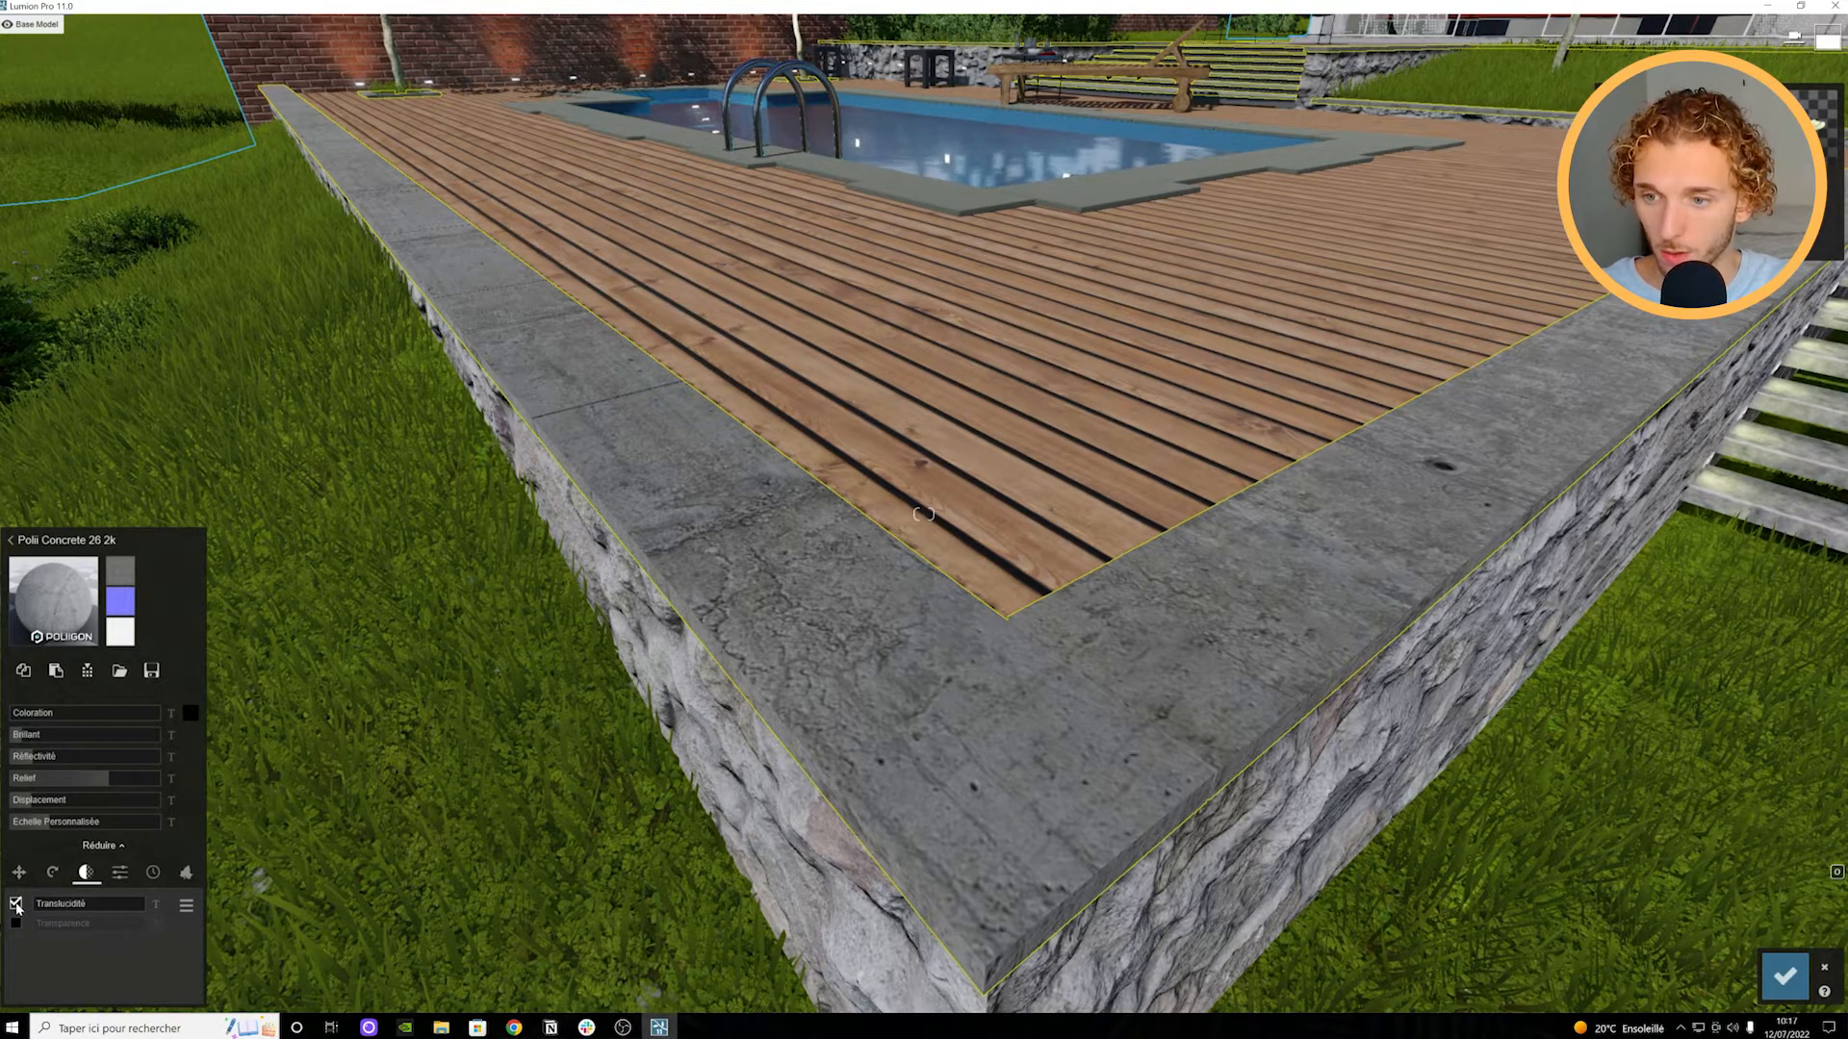
{"action": "left_click", "coordinate": [119, 872]}
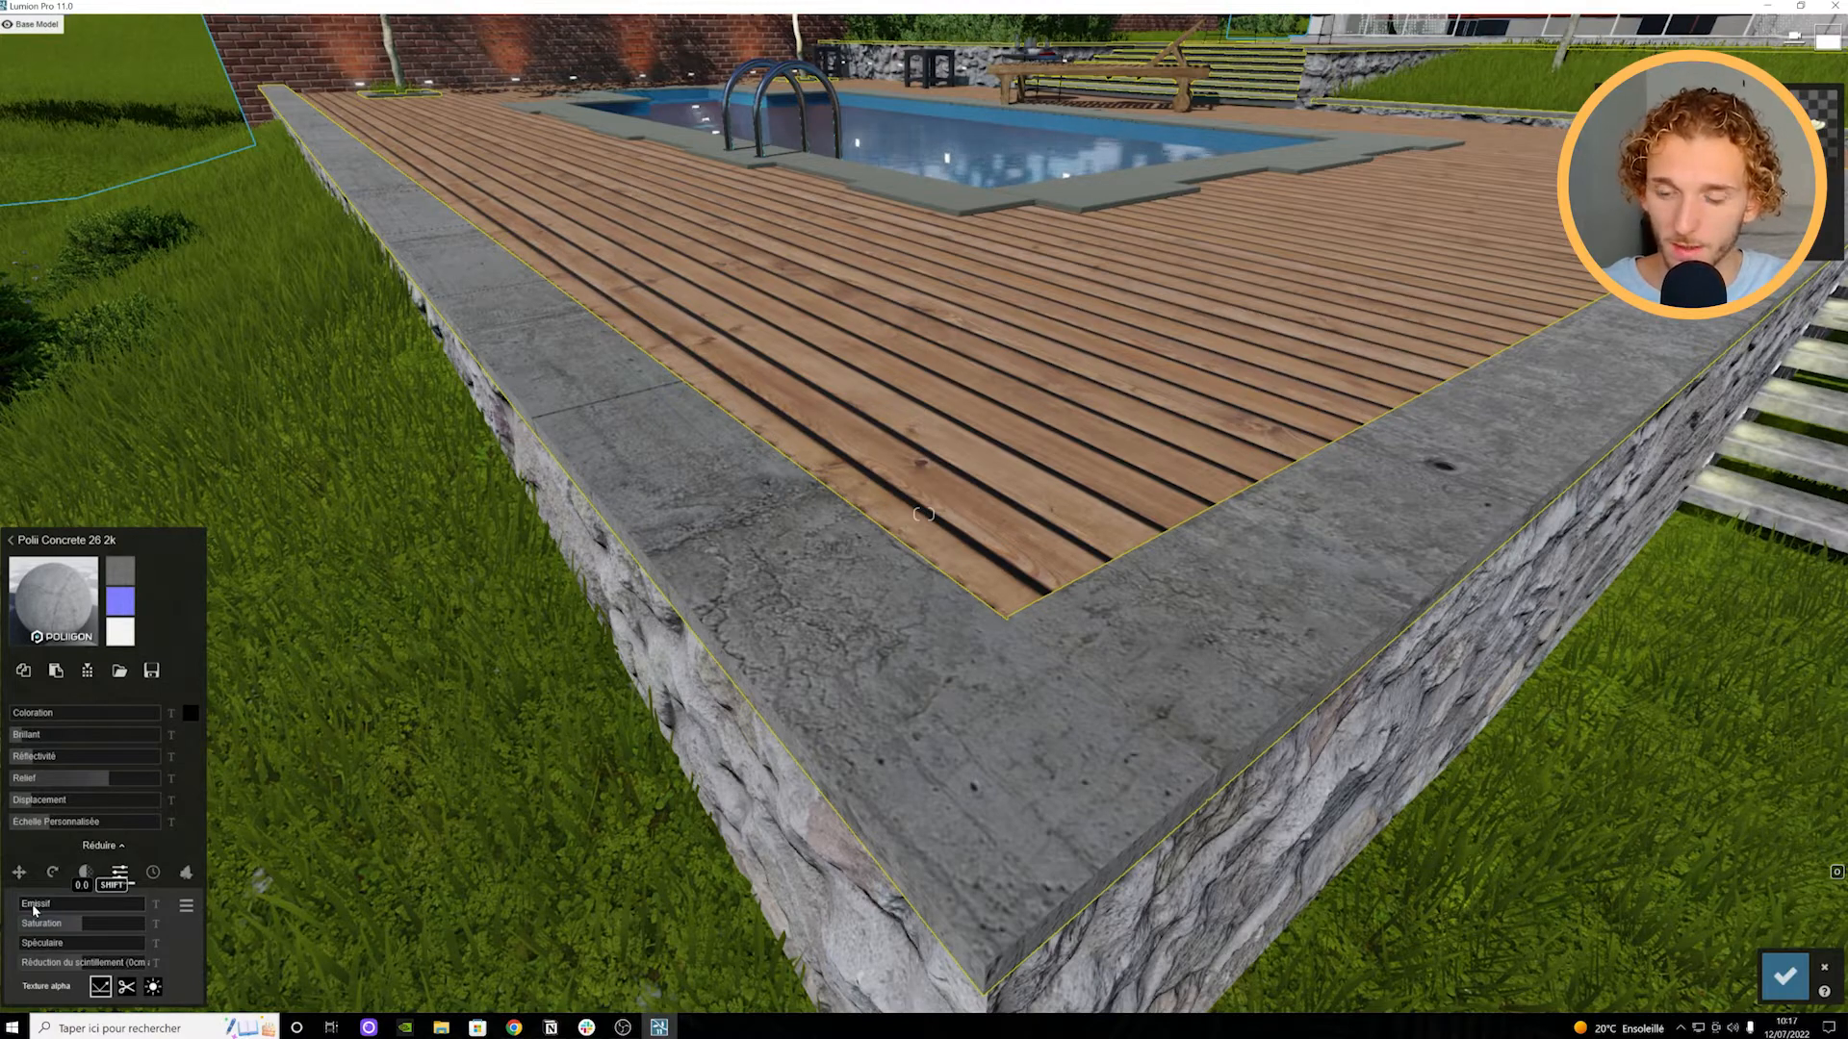
Step: Test the concrete coping's emissive amount at 1000, reset it to 0, and set the material's saturation to 0.7
{"action": "left_click_drag", "start_coordinate": [53, 909], "coordinate": [469, 927]}
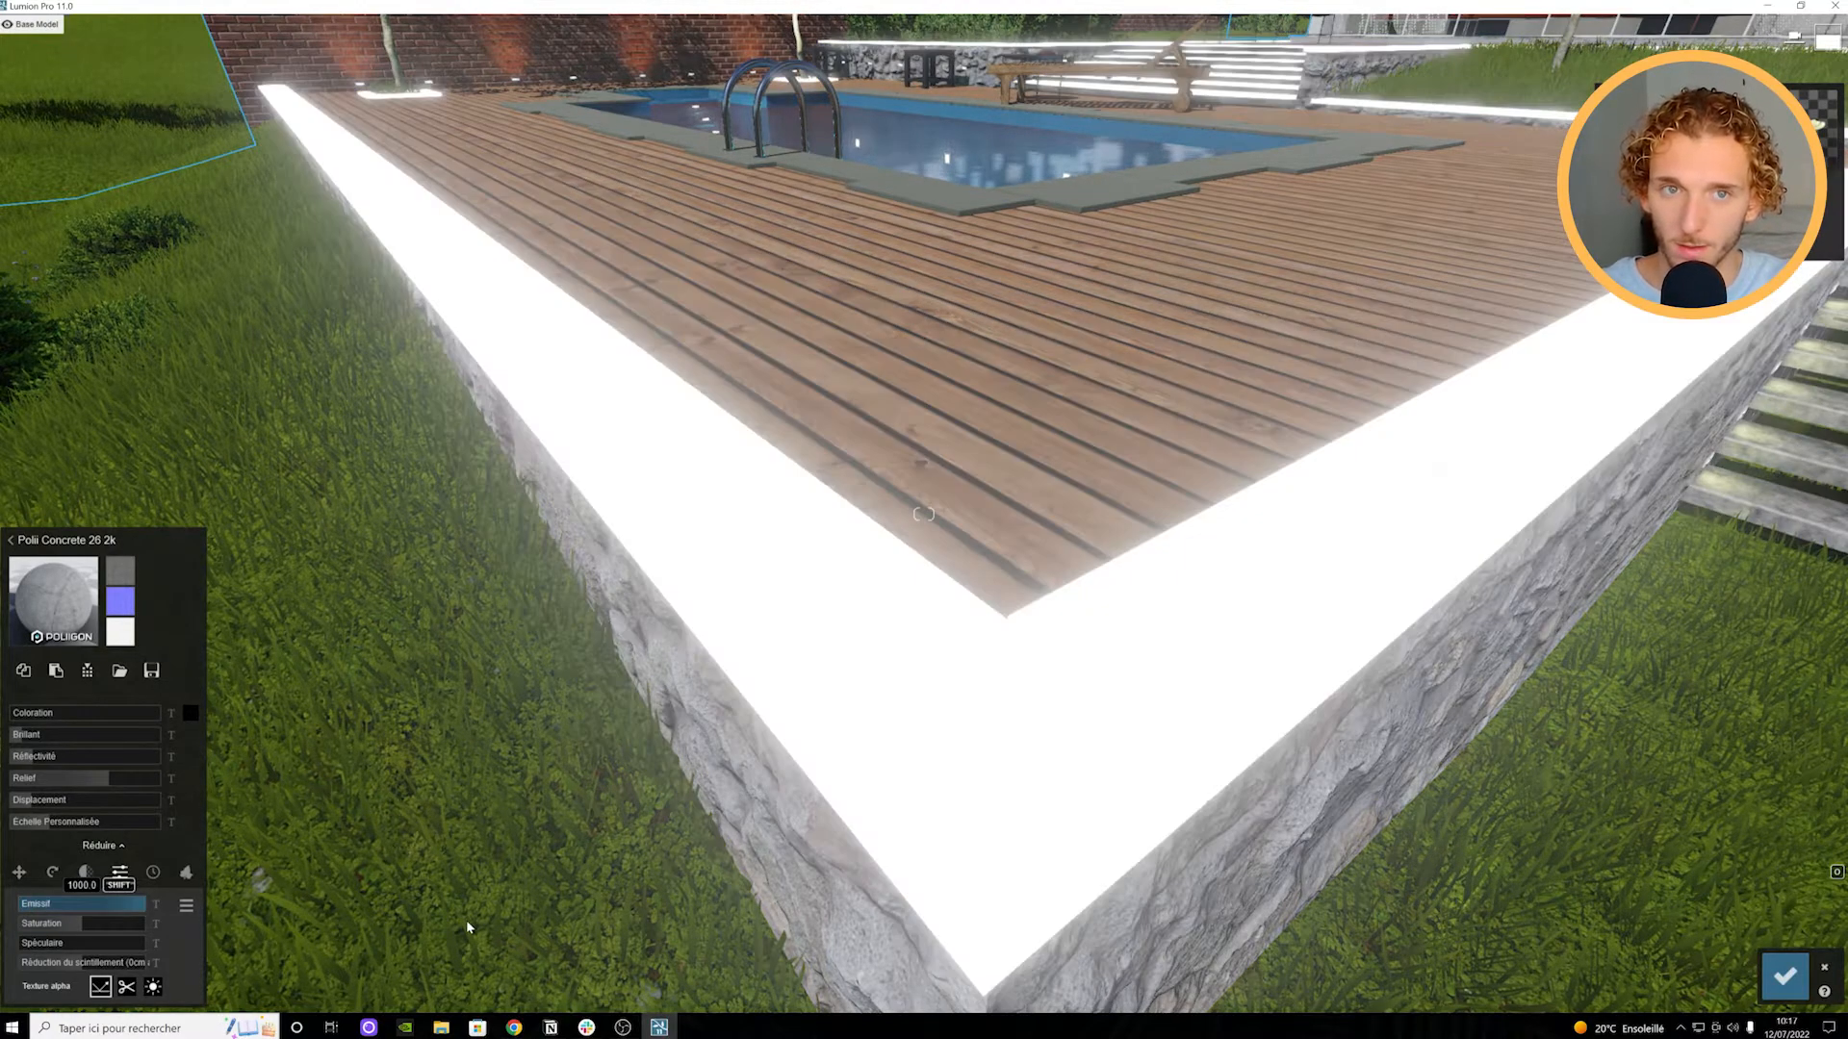
{"action": "left_click_drag", "start_coordinate": [277, 917], "coordinate": [1, 895]}
{"action": "left_click_drag", "start_coordinate": [716, 896], "coordinate": [29, 902]}
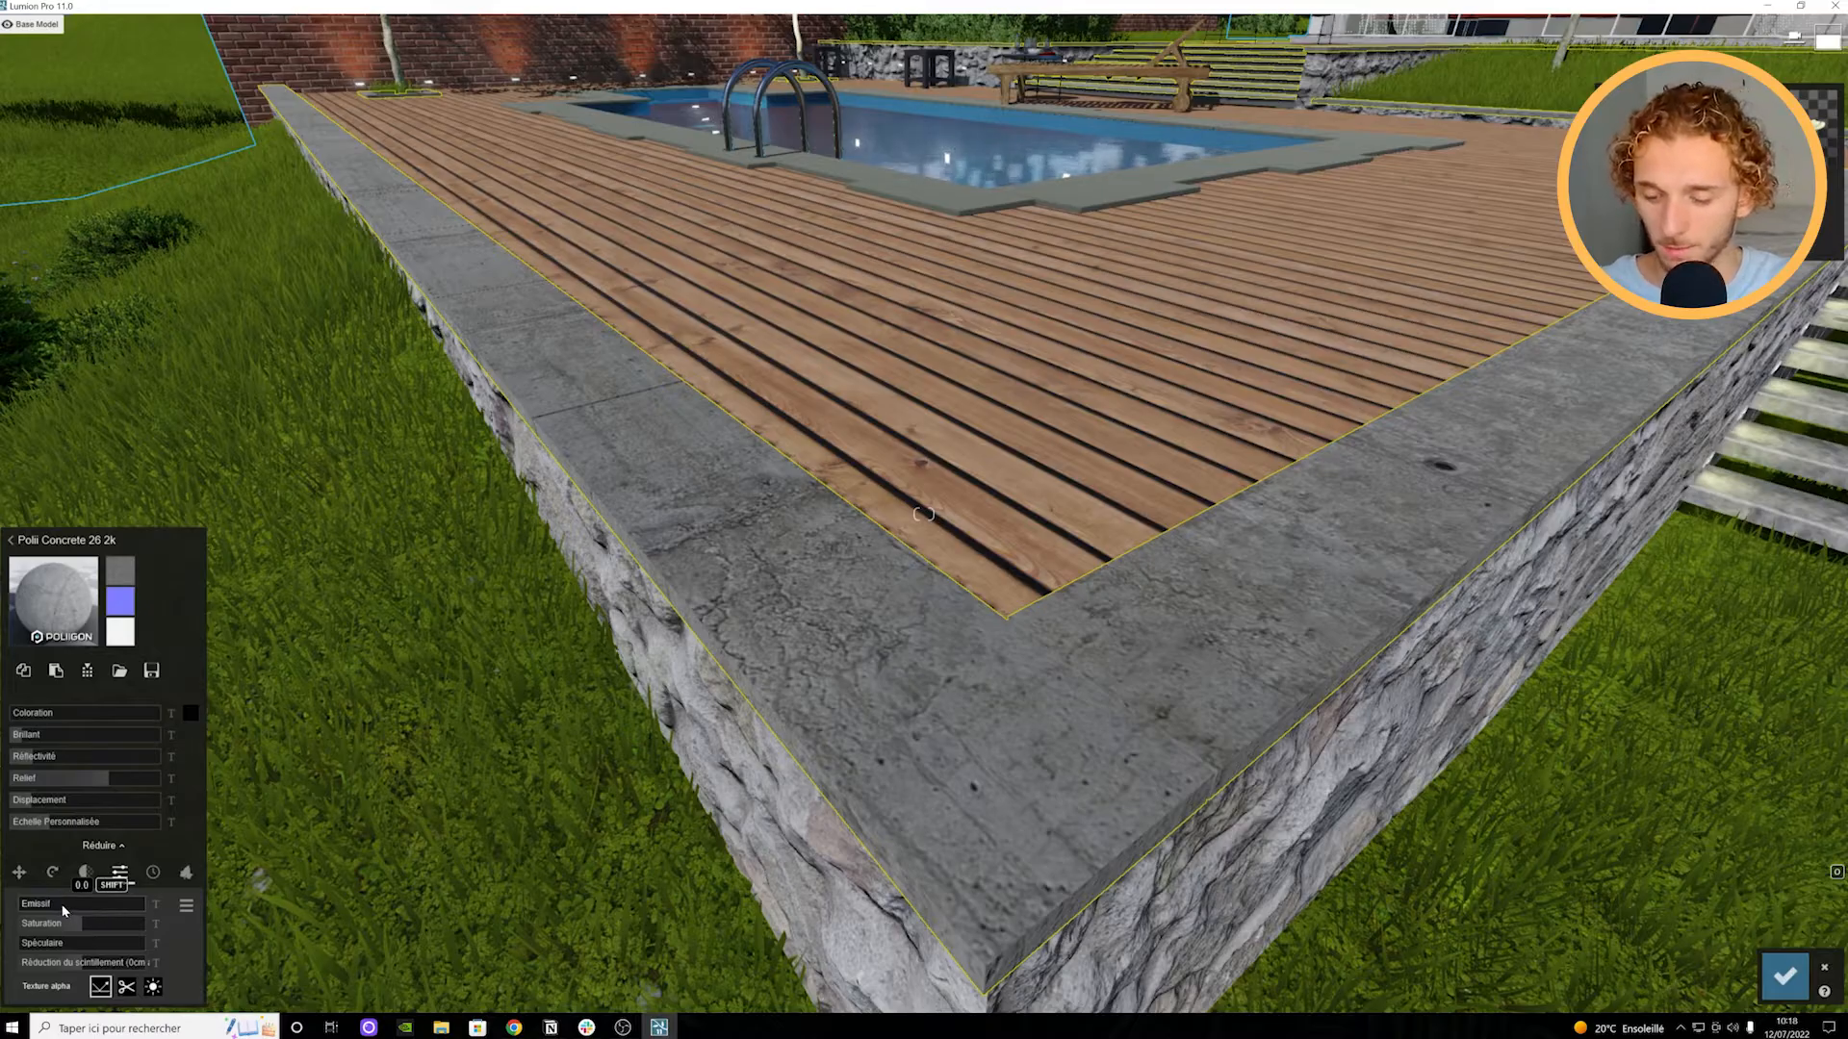
{"action": "left_click_drag", "start_coordinate": [36, 903], "coordinate": [1133, 908]}
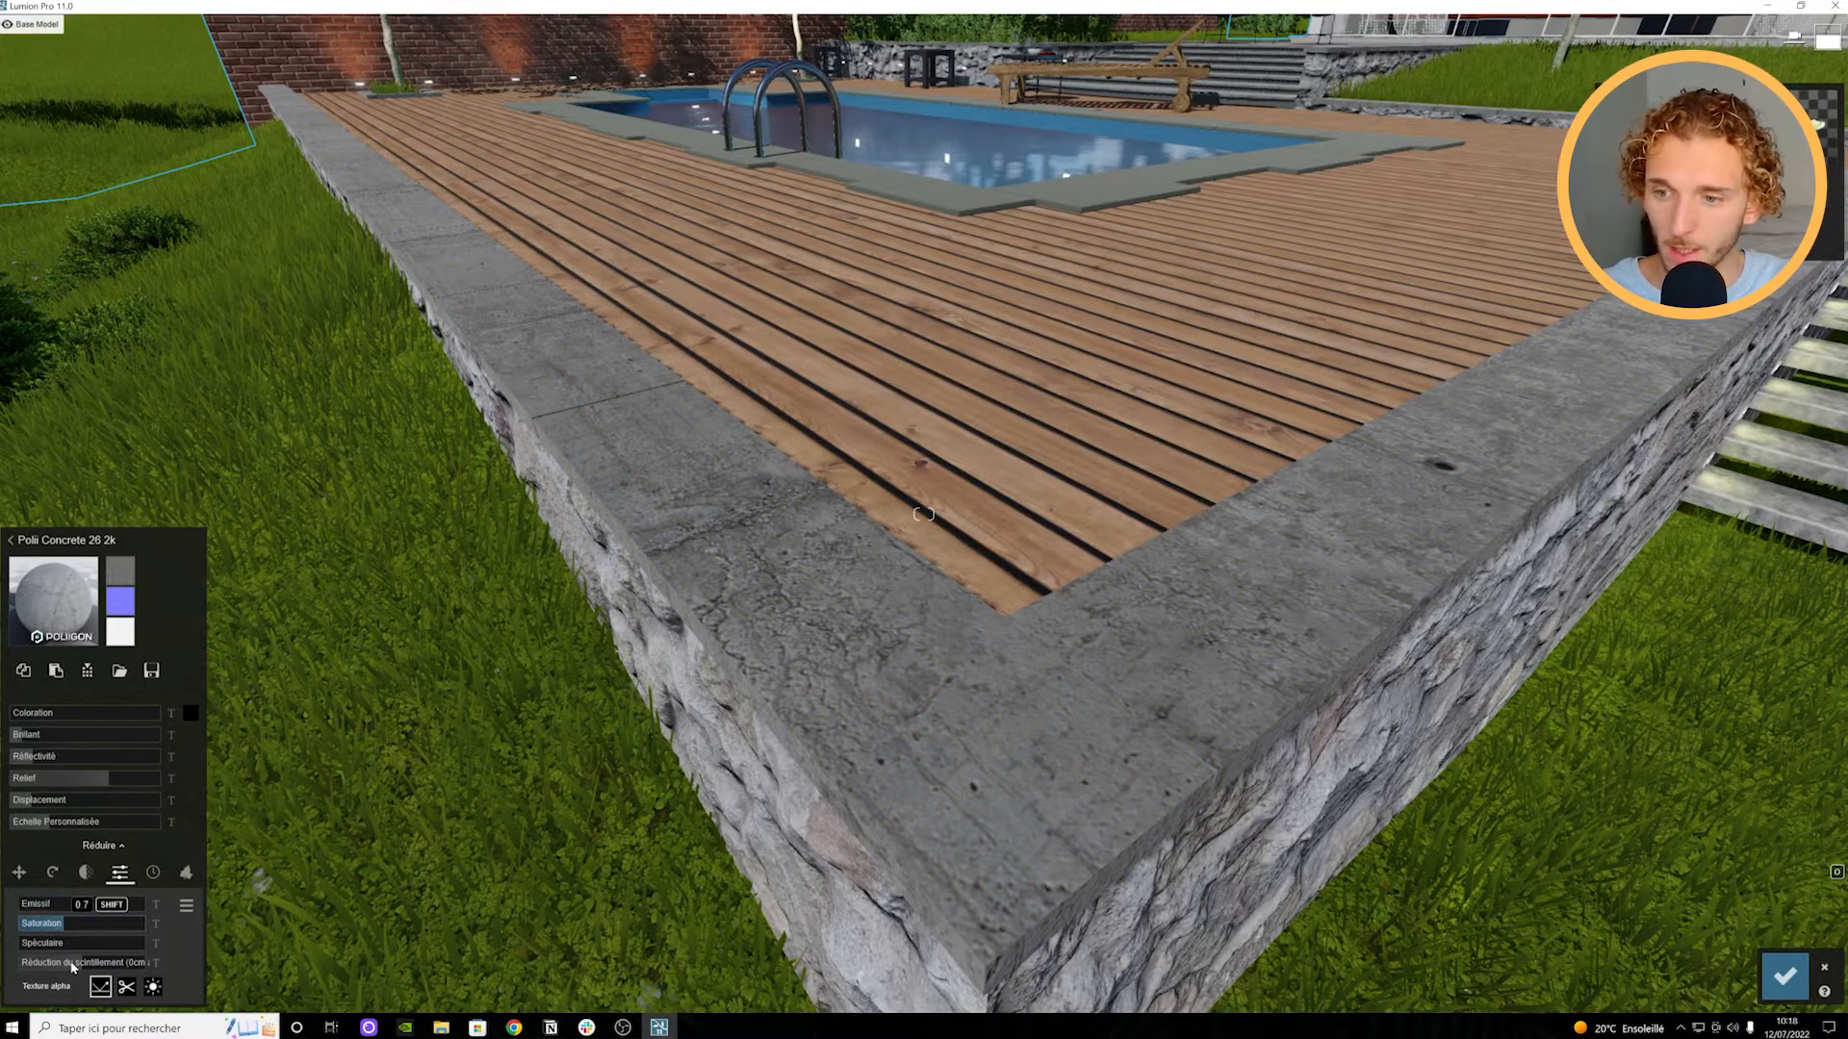
{"action": "left_click_drag", "start_coordinate": [89, 951], "coordinate": [186, 949]}
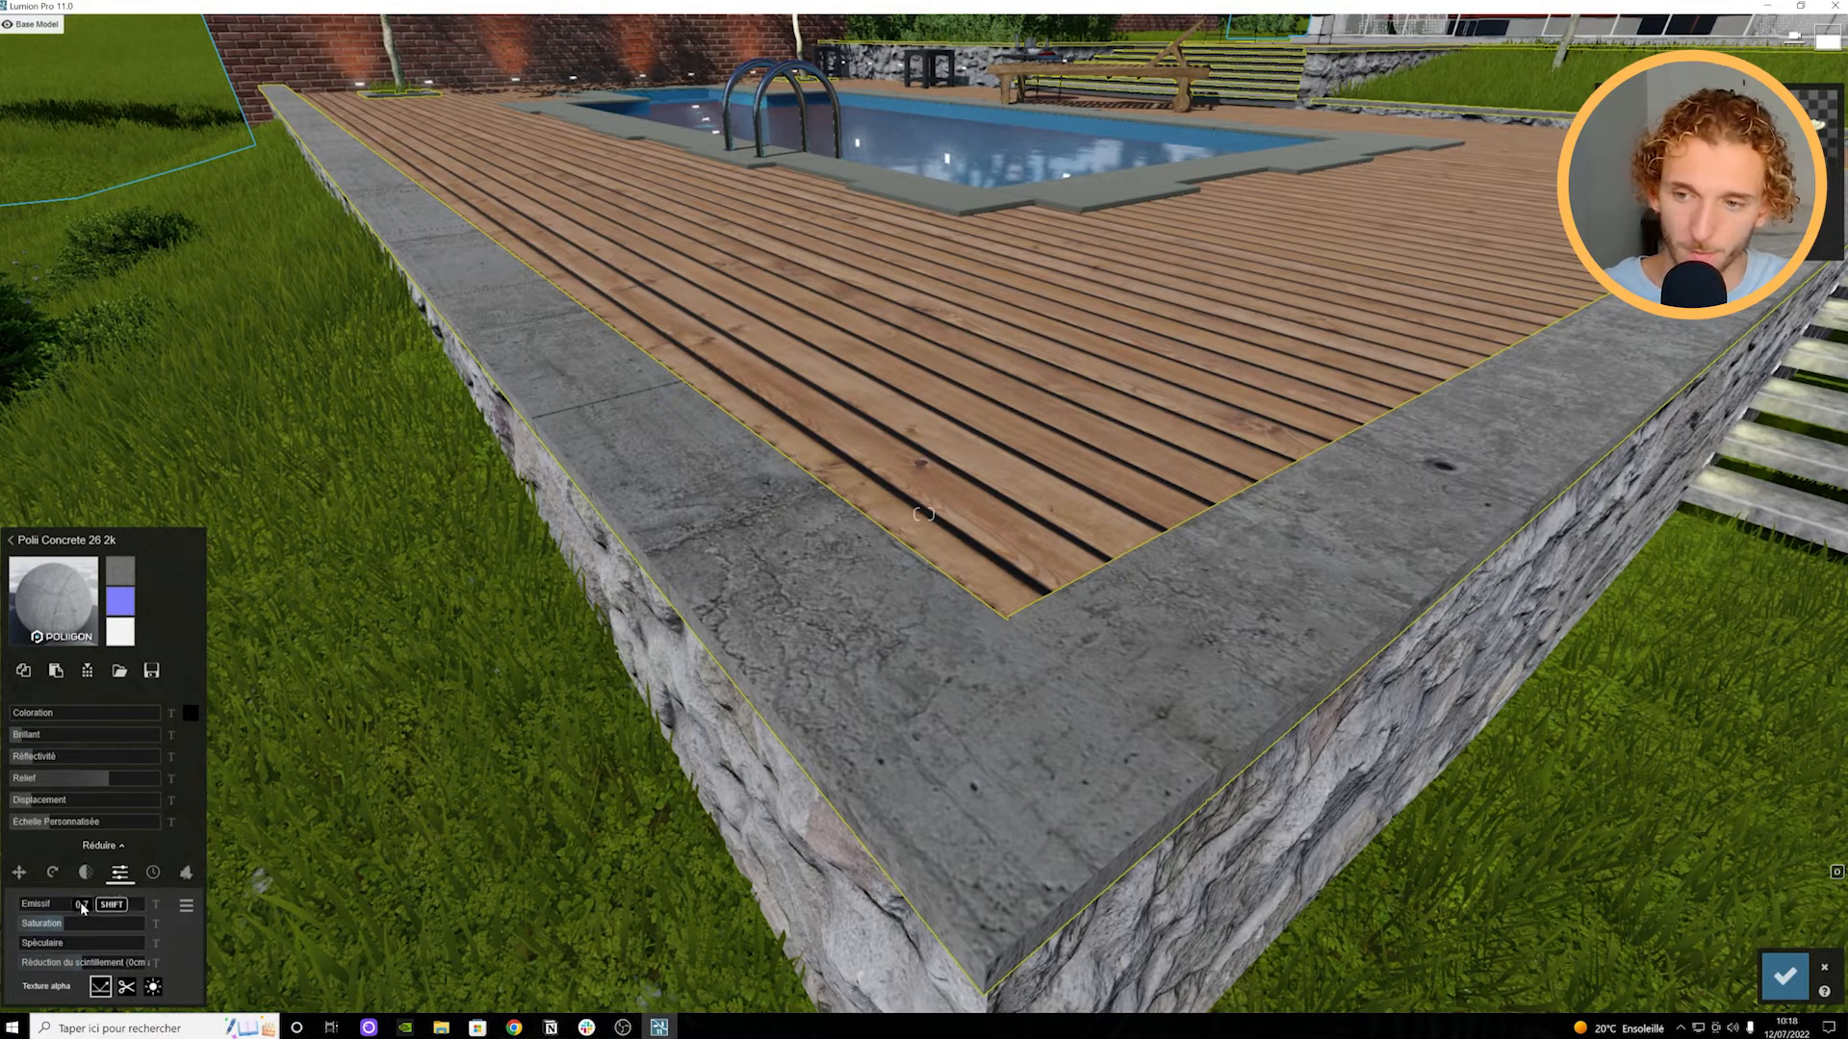
Step: Try the full weathering amount of 1.0 on the concrete coping, inspect it up close, and reset the weathering
{"action": "left_click", "coordinate": [154, 874]}
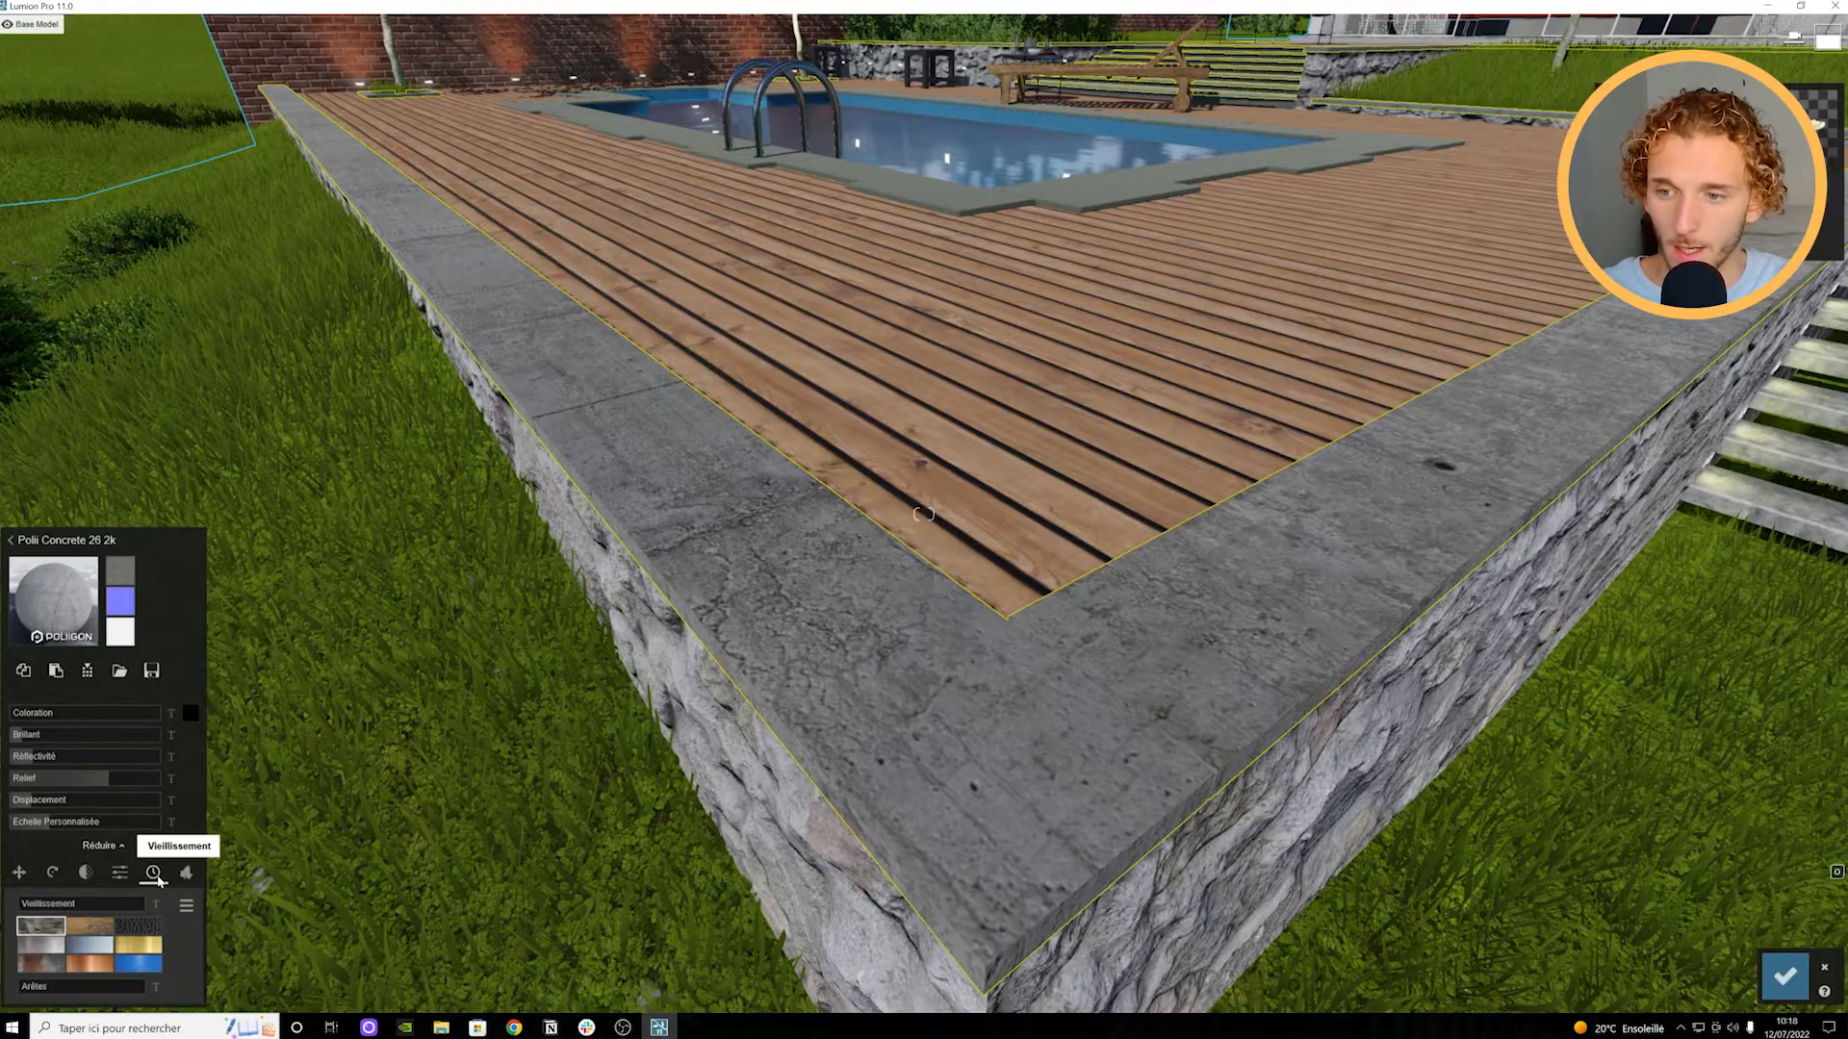
{"action": "left_click_drag", "start_coordinate": [33, 909], "coordinate": [238, 921]}
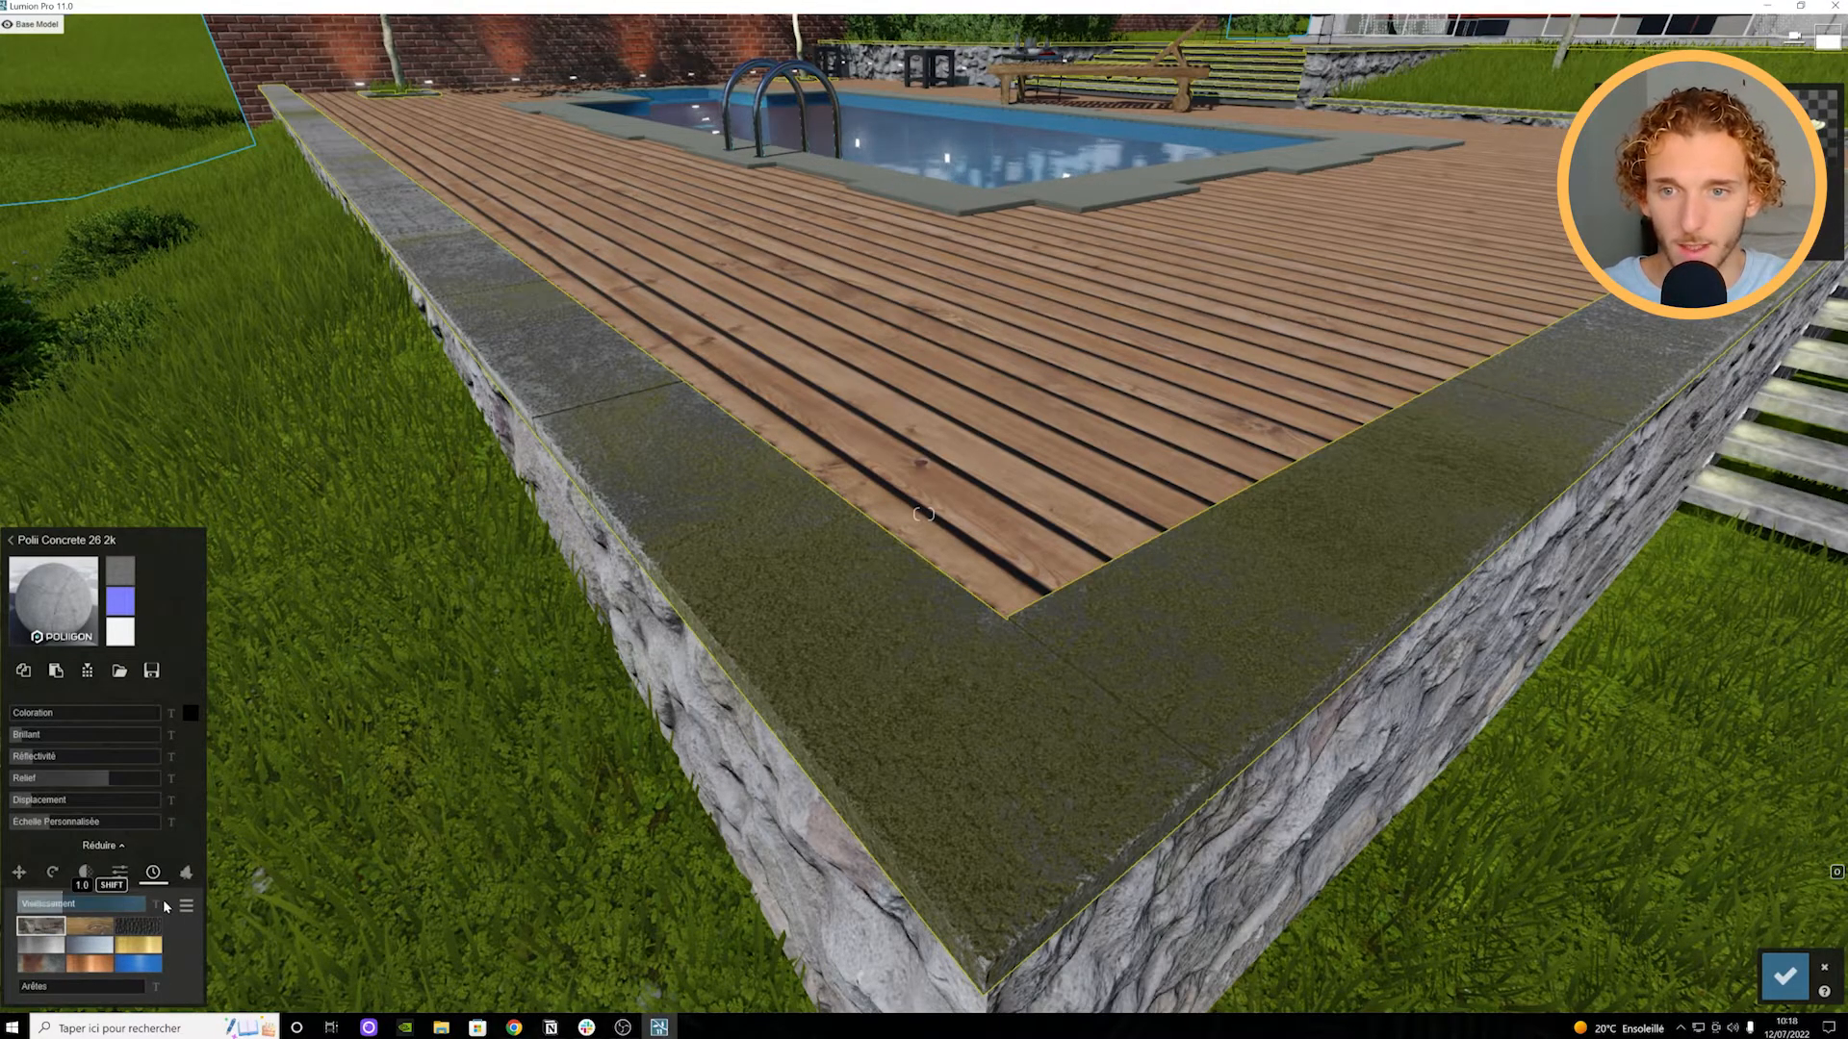
{"action": "key", "text": "w"}
{"action": "right_click_drag", "start_coordinate": [914, 875], "coordinate": [816, 864]}
{"action": "left_click_drag", "start_coordinate": [121, 907], "coordinate": [13, 912]}
Step: Try a strong edge-rounding amount (Arêtes) on the concrete coping and bring it back down
{"action": "key", "text": "s"}
{"action": "key", "text": "a"}
{"action": "right_click_drag", "start_coordinate": [734, 862], "coordinate": [689, 855]}
{"action": "left_click_drag", "start_coordinate": [26, 991], "coordinate": [551, 988]}
{"action": "left_click_drag", "start_coordinate": [1, 952], "coordinate": [697, 731]}
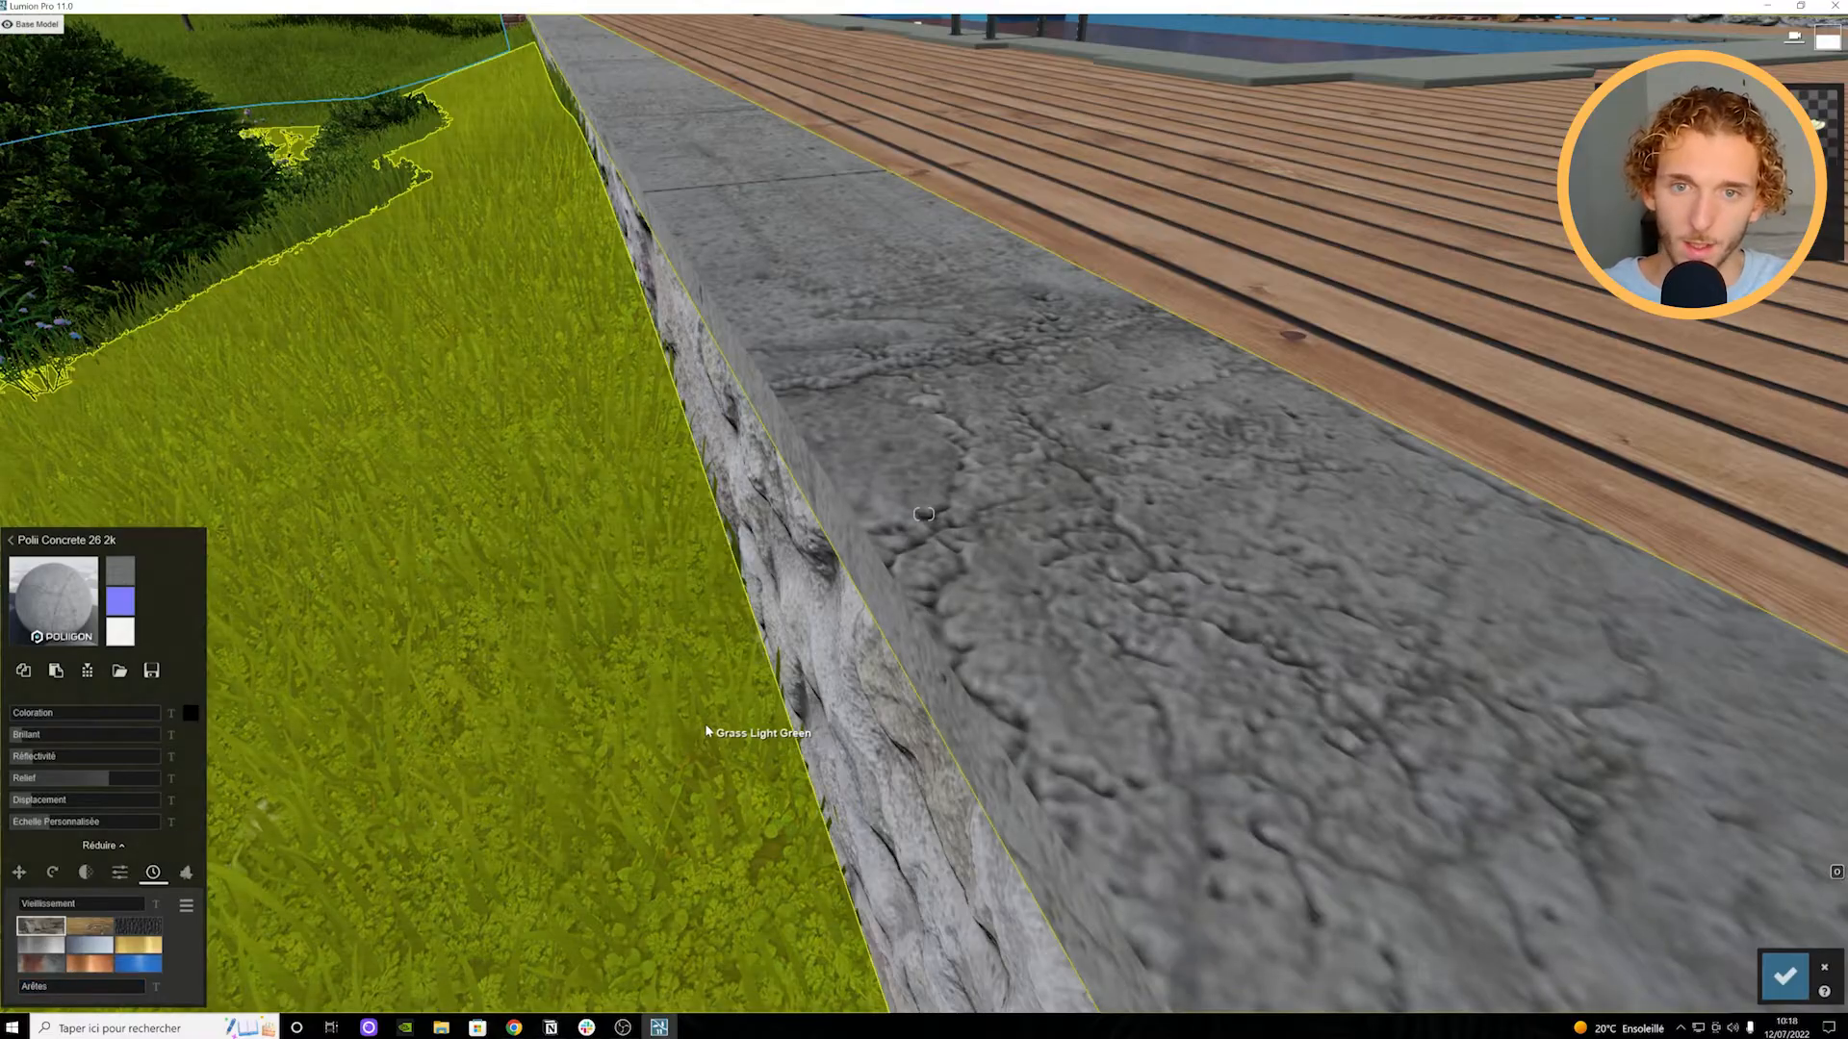
Step: Examine the coping's edge beside the deck while testing a slight edge rounding, and reset the amount to 0
{"action": "key", "text": "d"}
{"action": "key", "text": "s"}
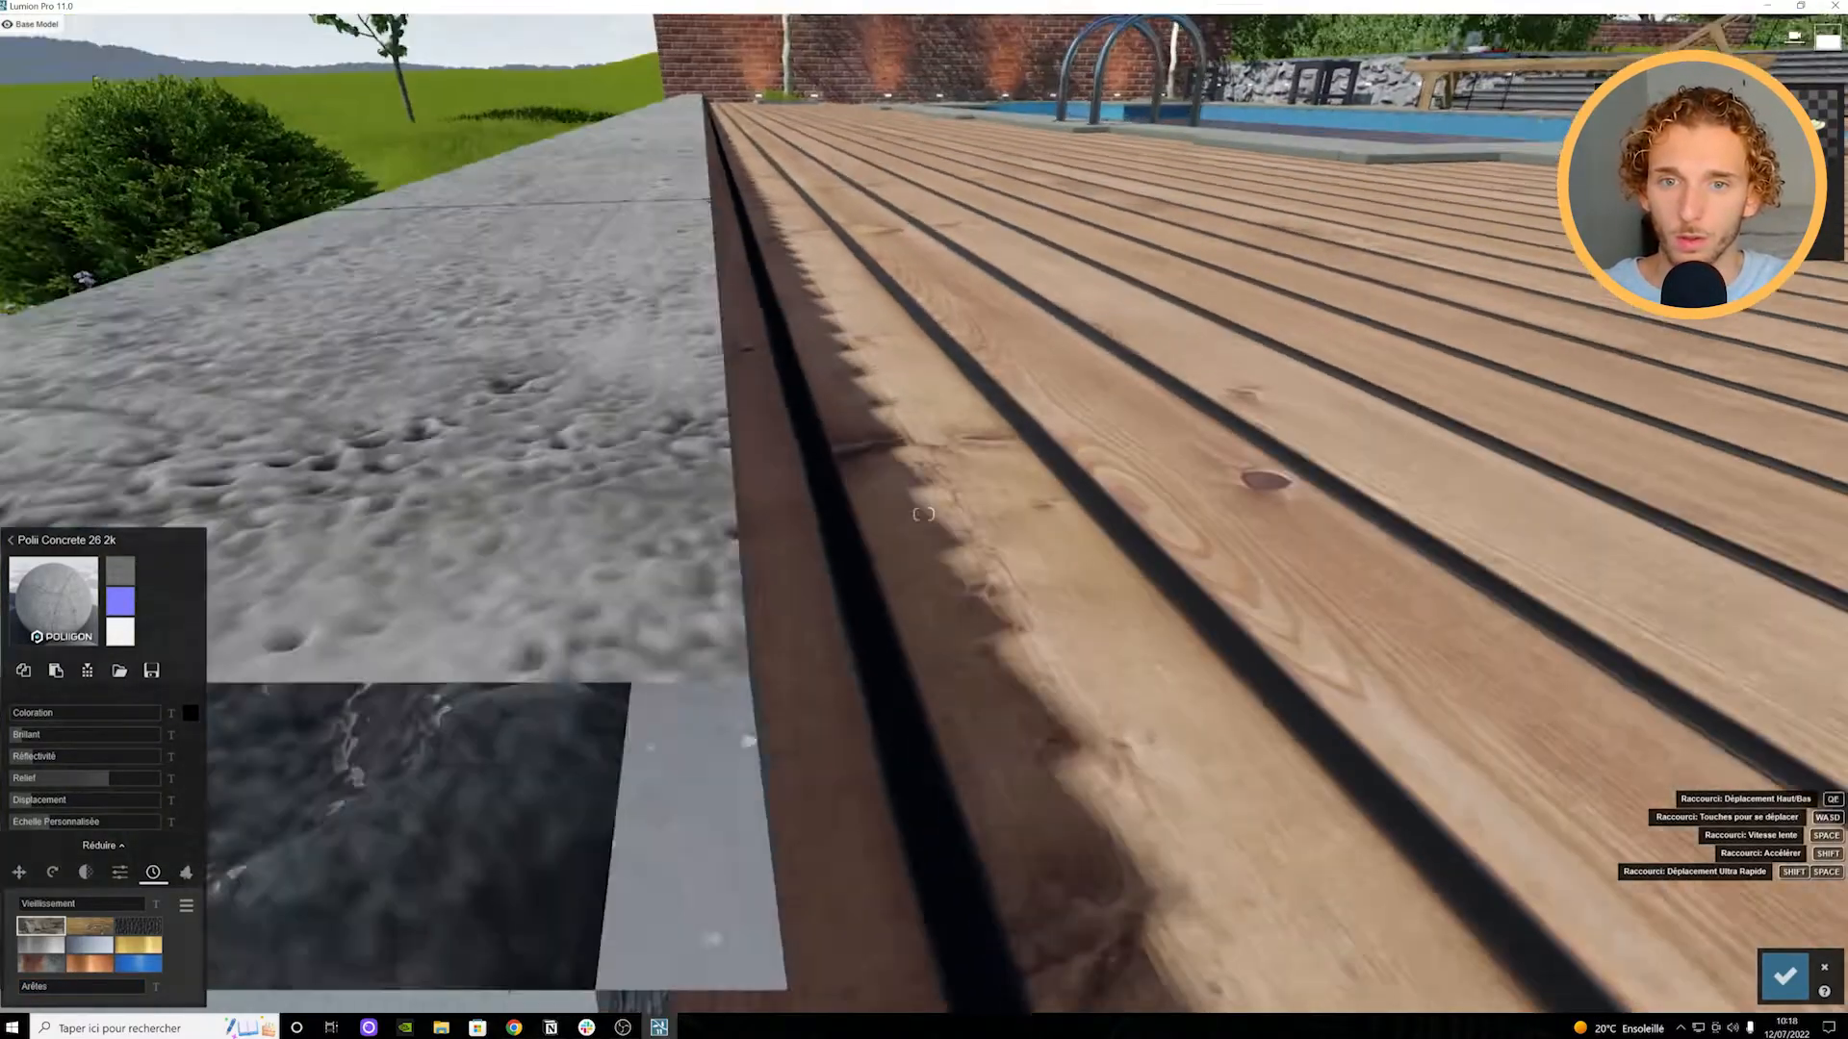
{"action": "key", "text": "d"}
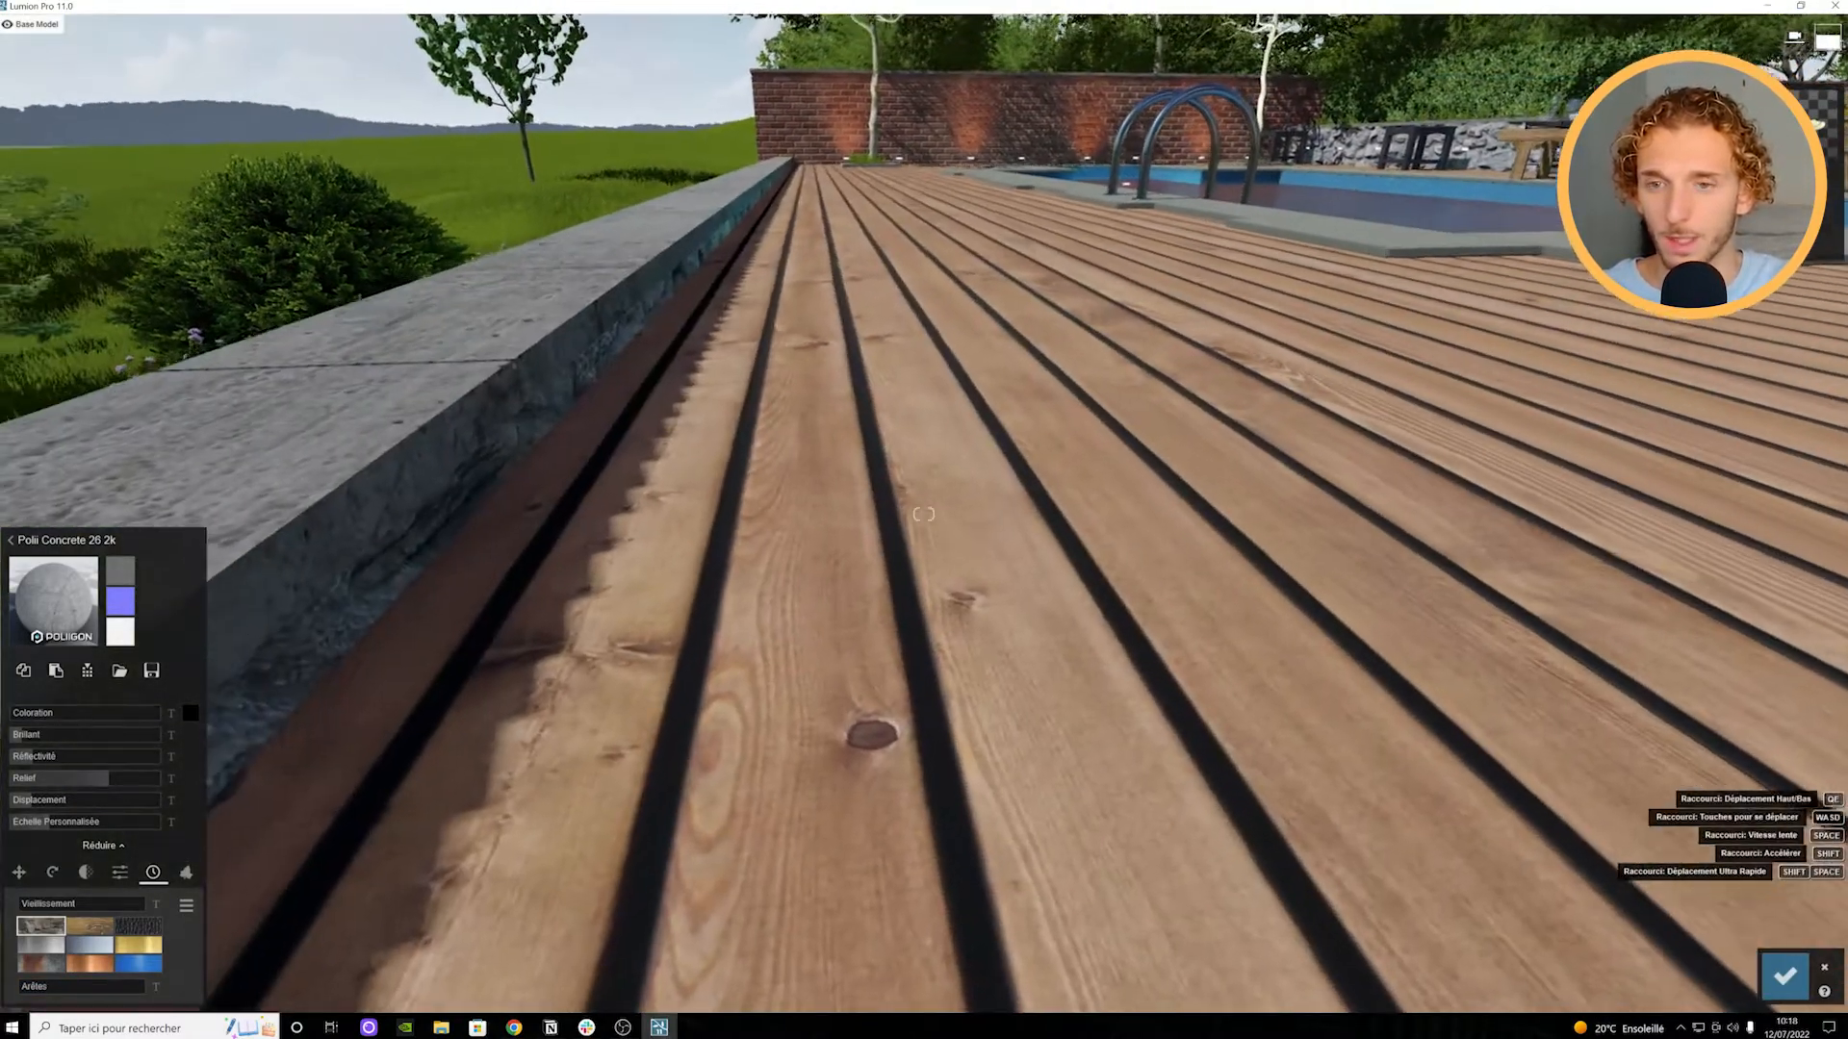
{"action": "key", "text": "a"}
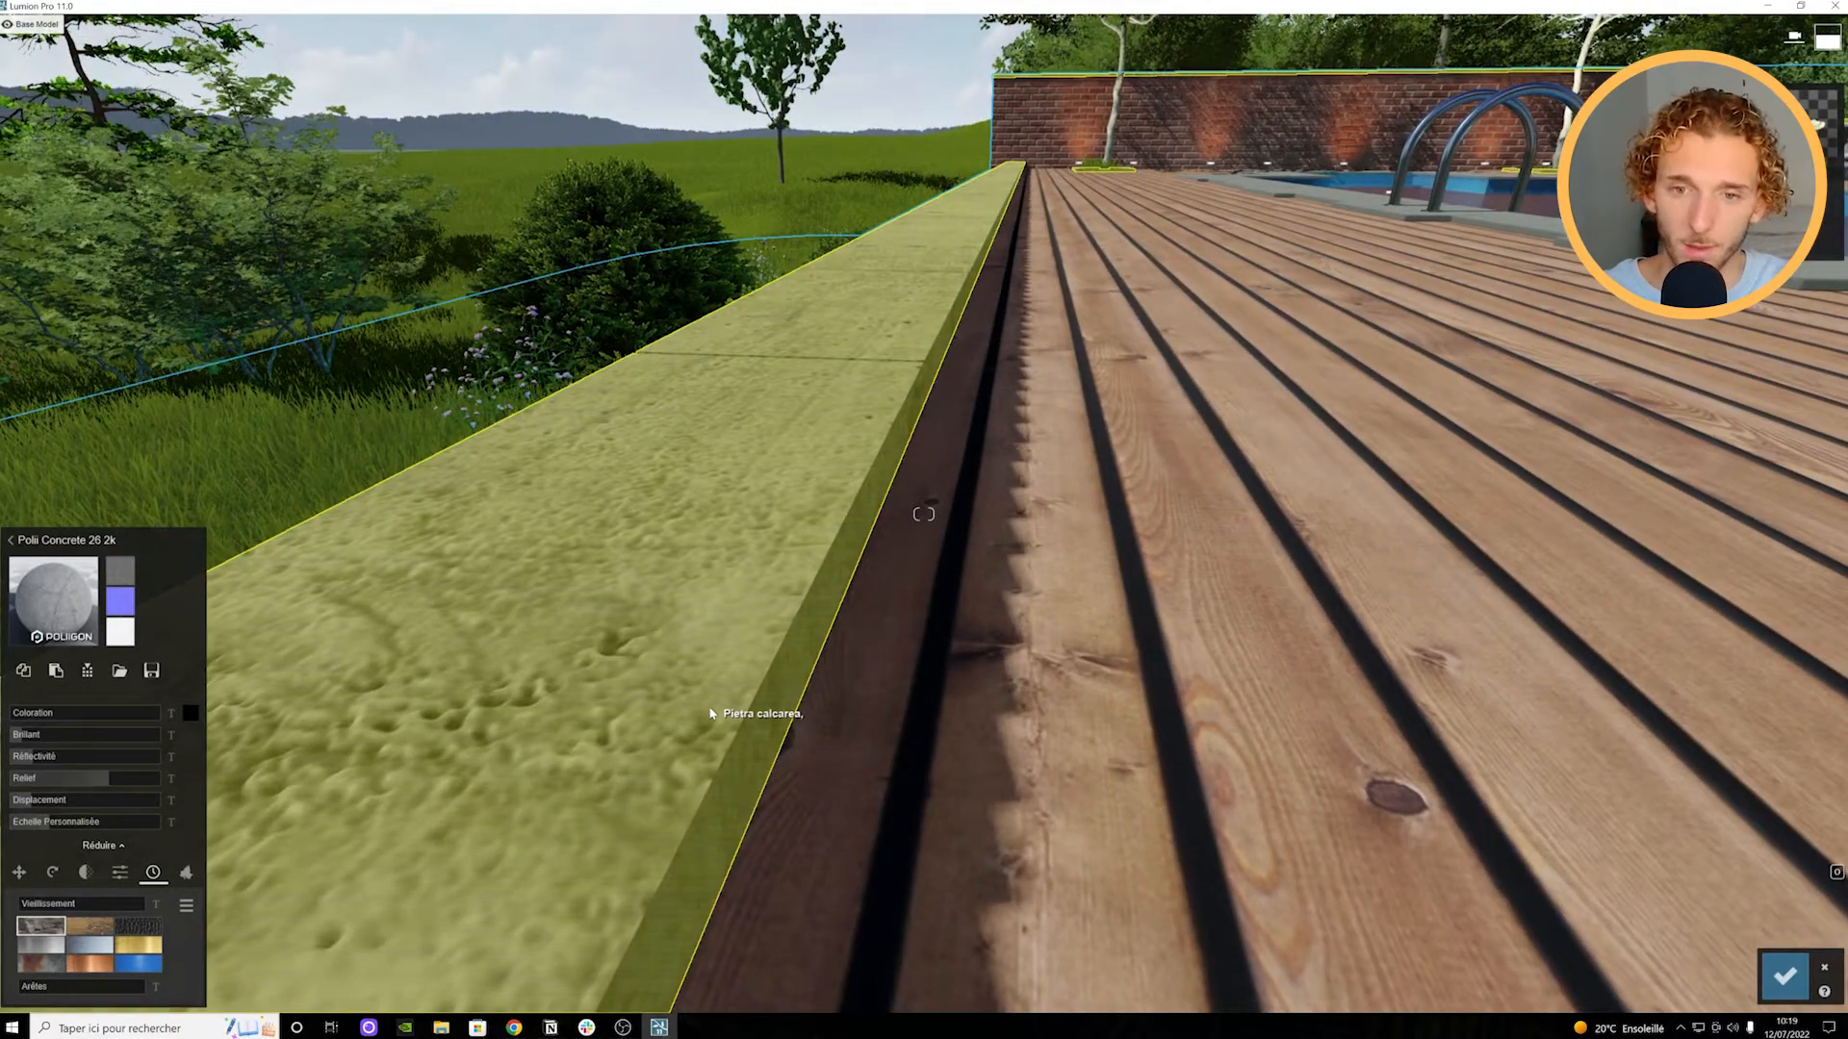
{"action": "left_click", "coordinate": [724, 713]}
{"action": "key", "text": "a"}
{"action": "key", "text": "d"}
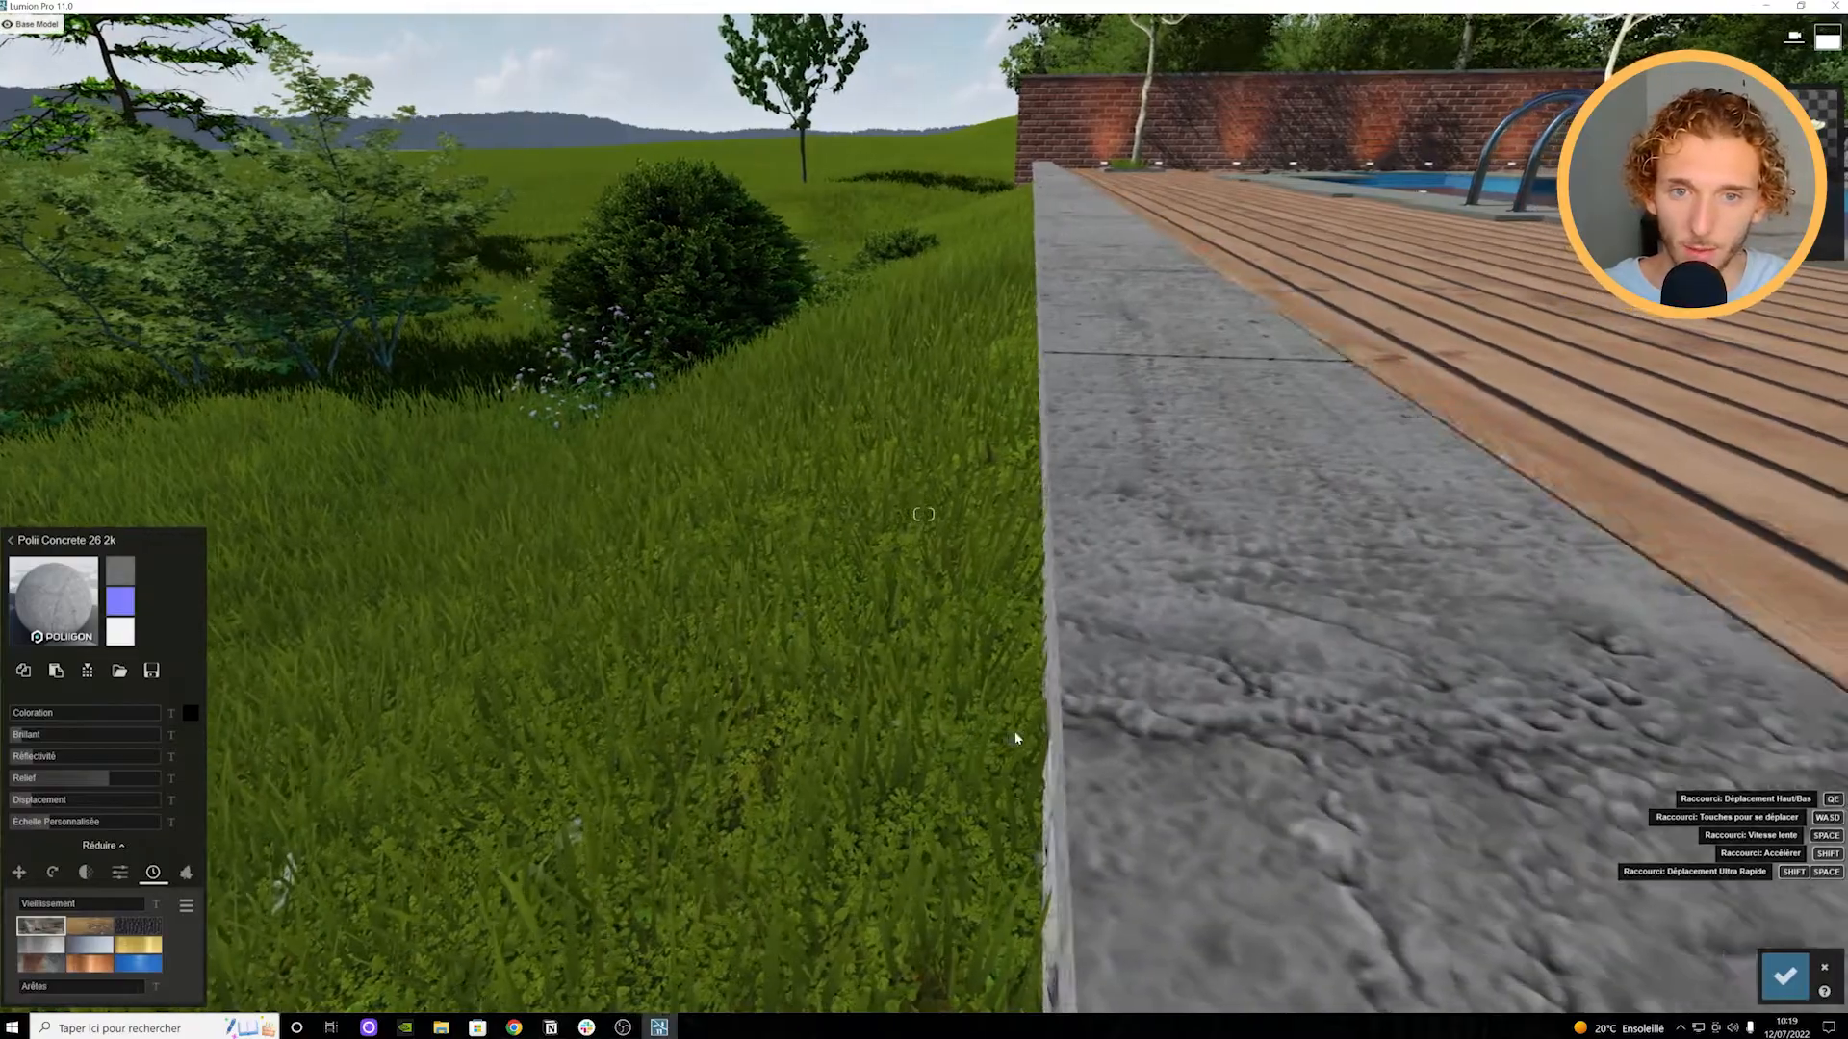
{"action": "right_click_drag", "start_coordinate": [1015, 738], "coordinate": [959, 662]}
{"action": "key", "text": "e"}
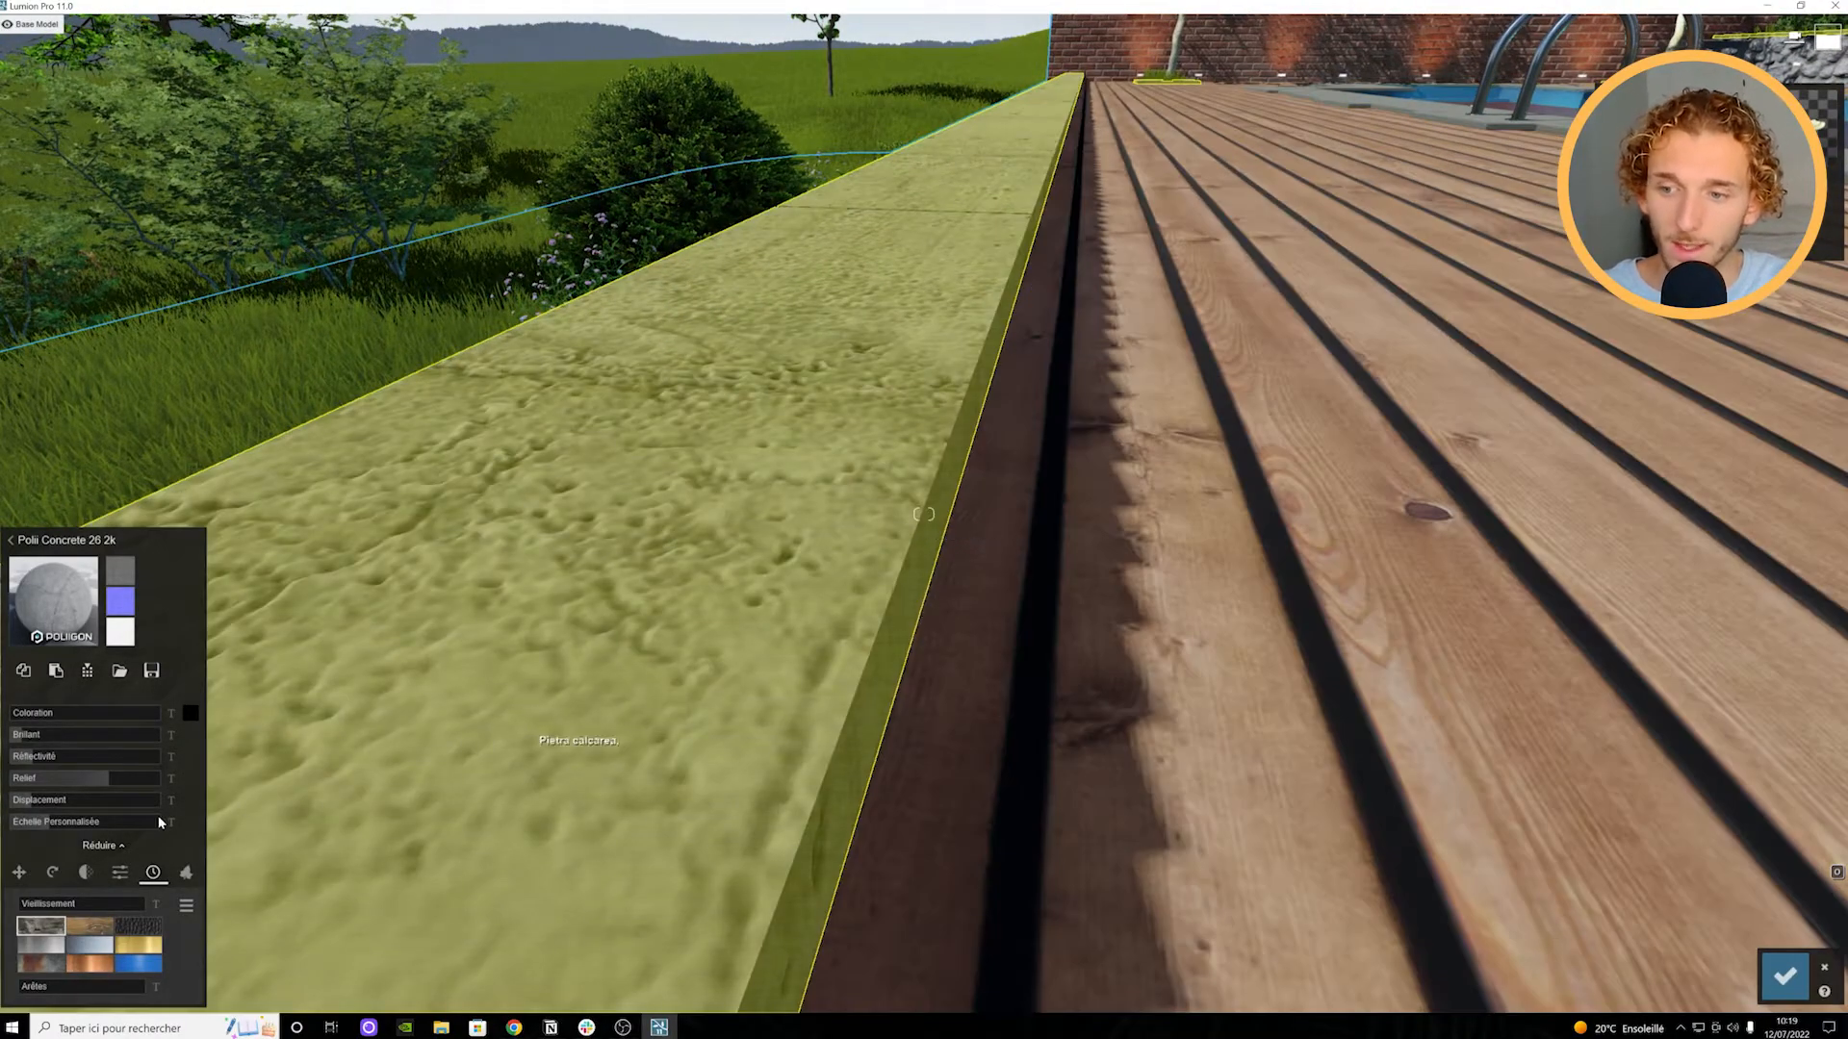
{"action": "left_click_drag", "start_coordinate": [28, 993], "coordinate": [33, 993]}
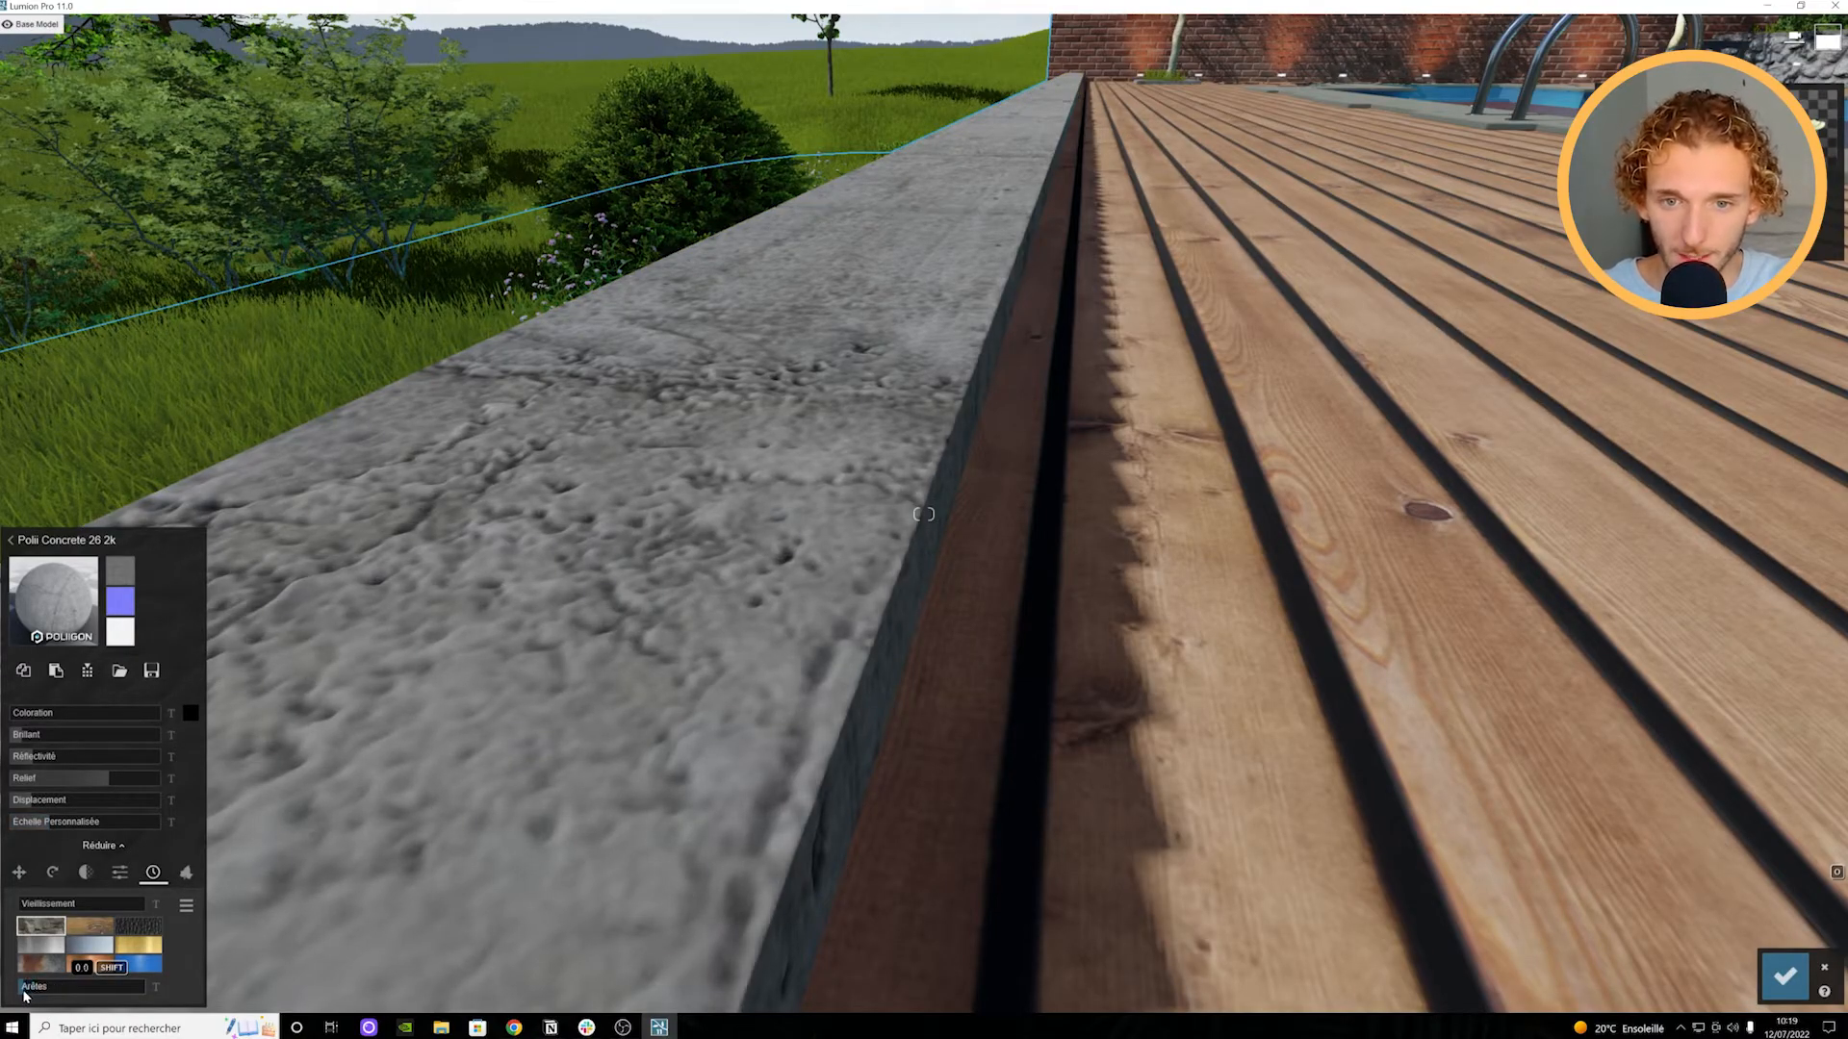
{"action": "left_click_drag", "start_coordinate": [54, 993], "coordinate": [2, 991]}
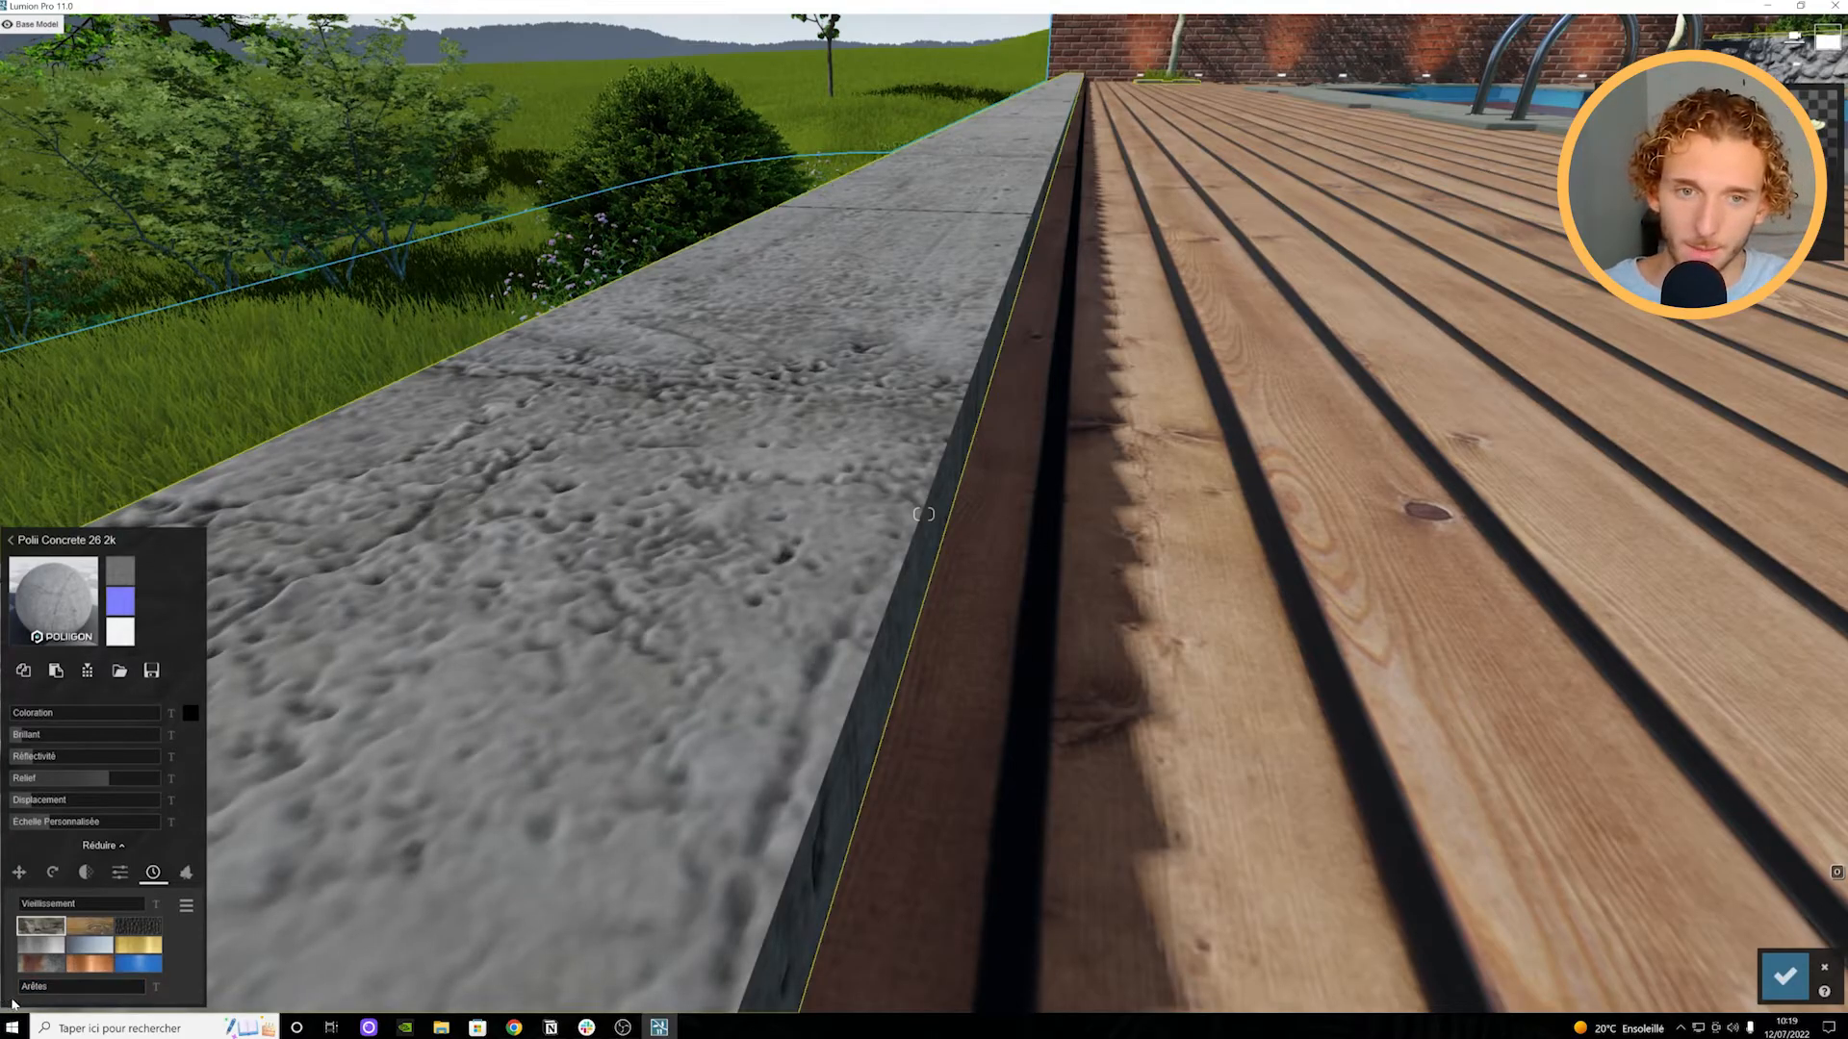
Step: Set the edge rounding (Arêtes) of the concrete coping beside the lawn to 0.3 and save the material changes
{"action": "key", "text": "s"}
{"action": "right_click_drag", "start_coordinate": [543, 897], "coordinate": [1217, 739]}
{"action": "key", "text": "w"}
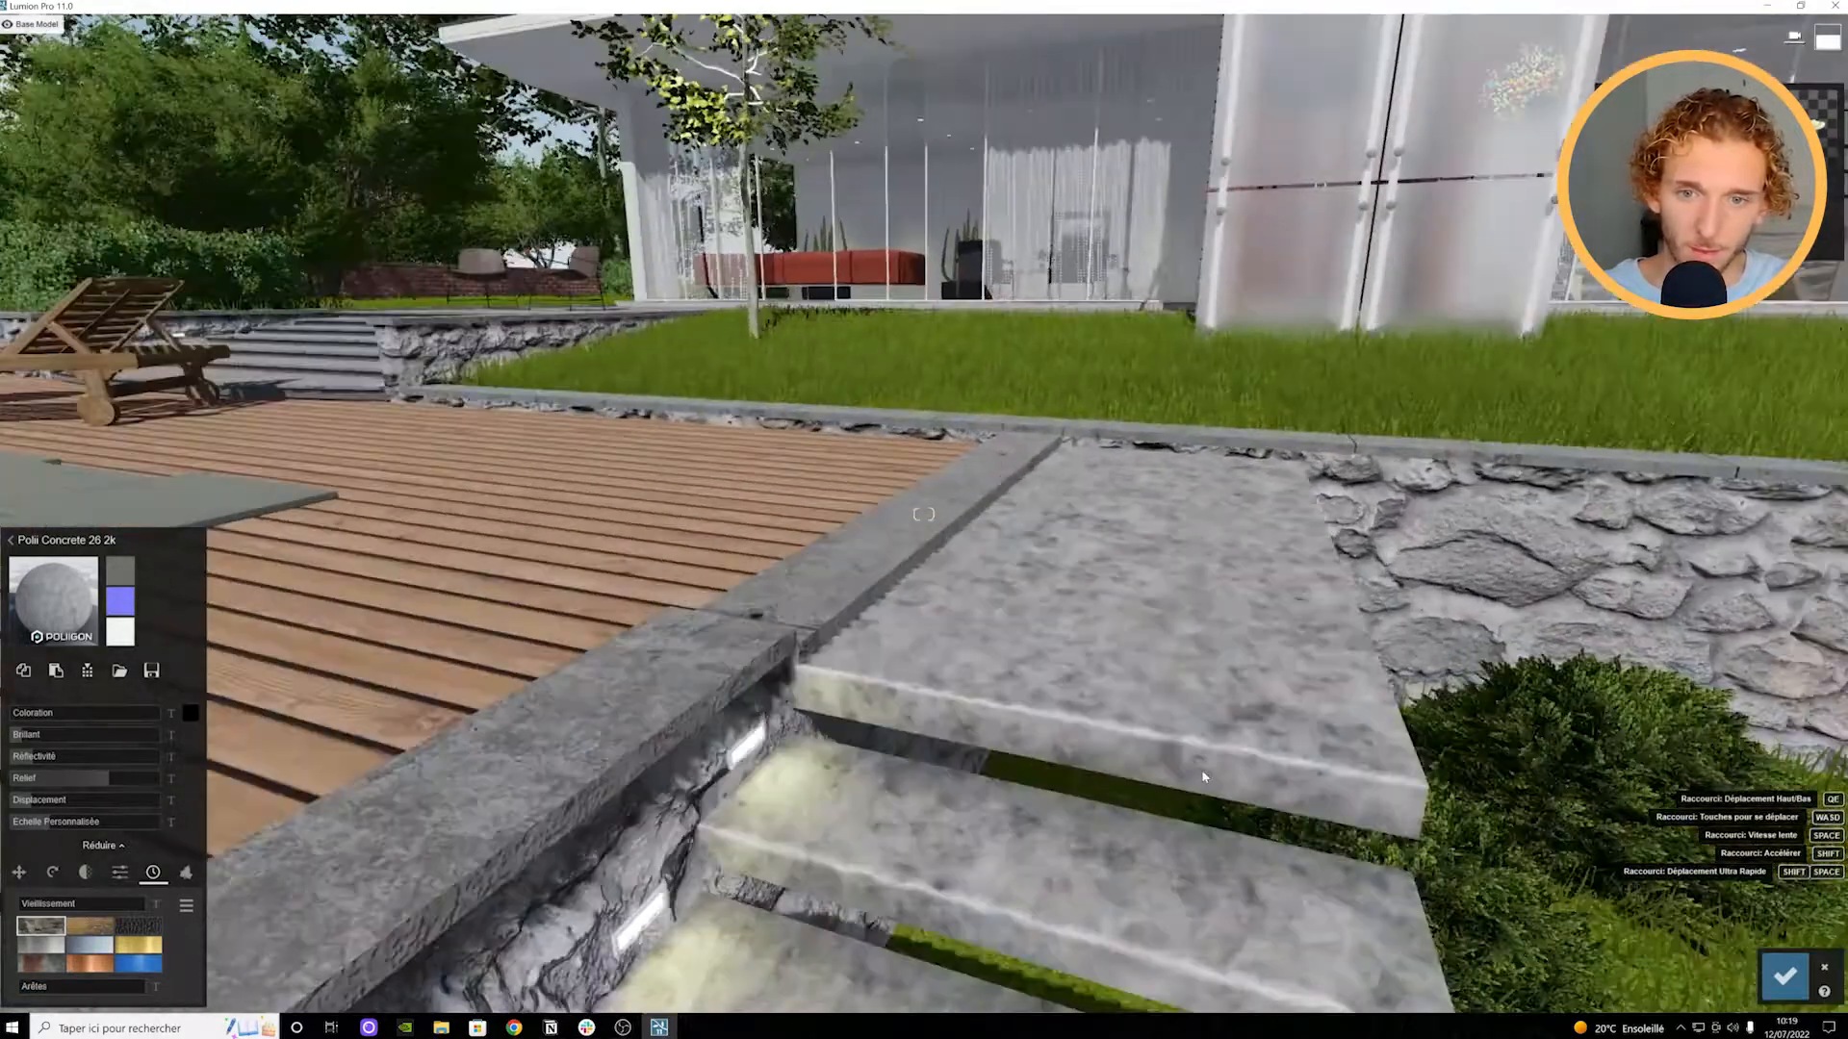
{"action": "key", "text": "w"}
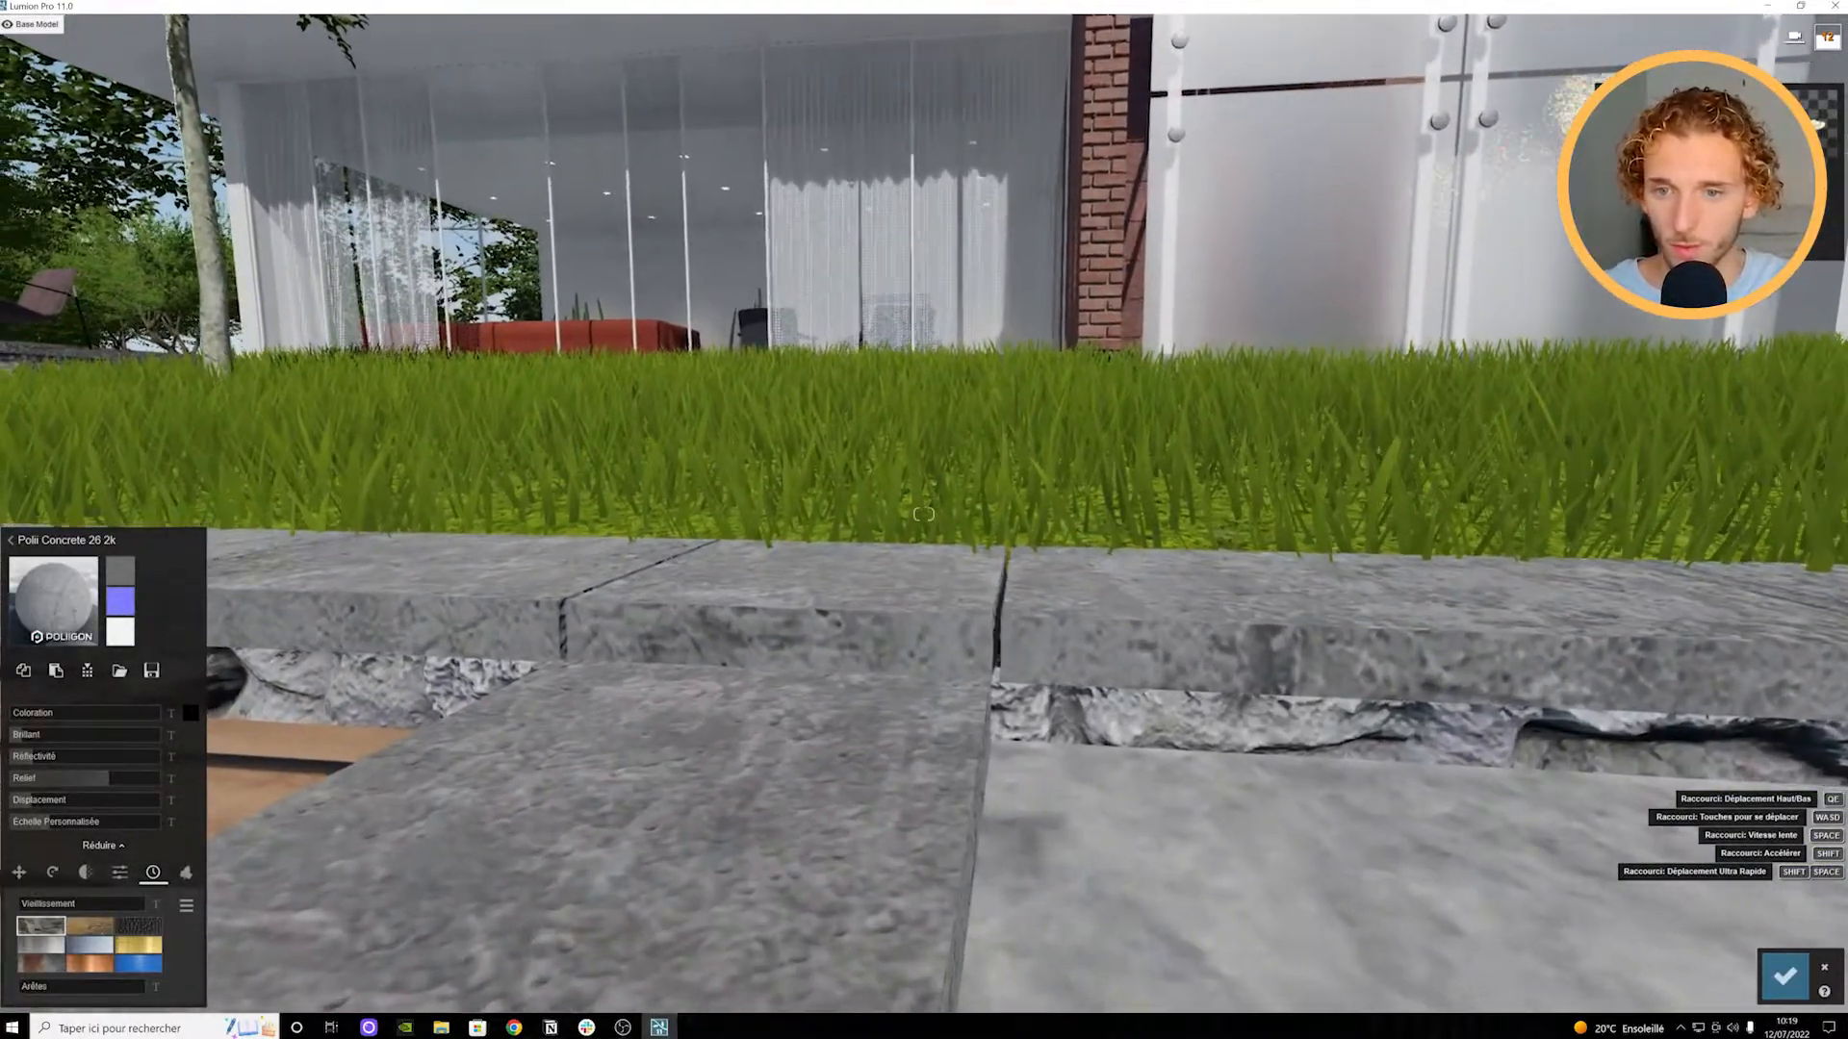
{"action": "right_click_drag", "start_coordinate": [927, 684], "coordinate": [915, 666]}
{"action": "key", "text": "q"}
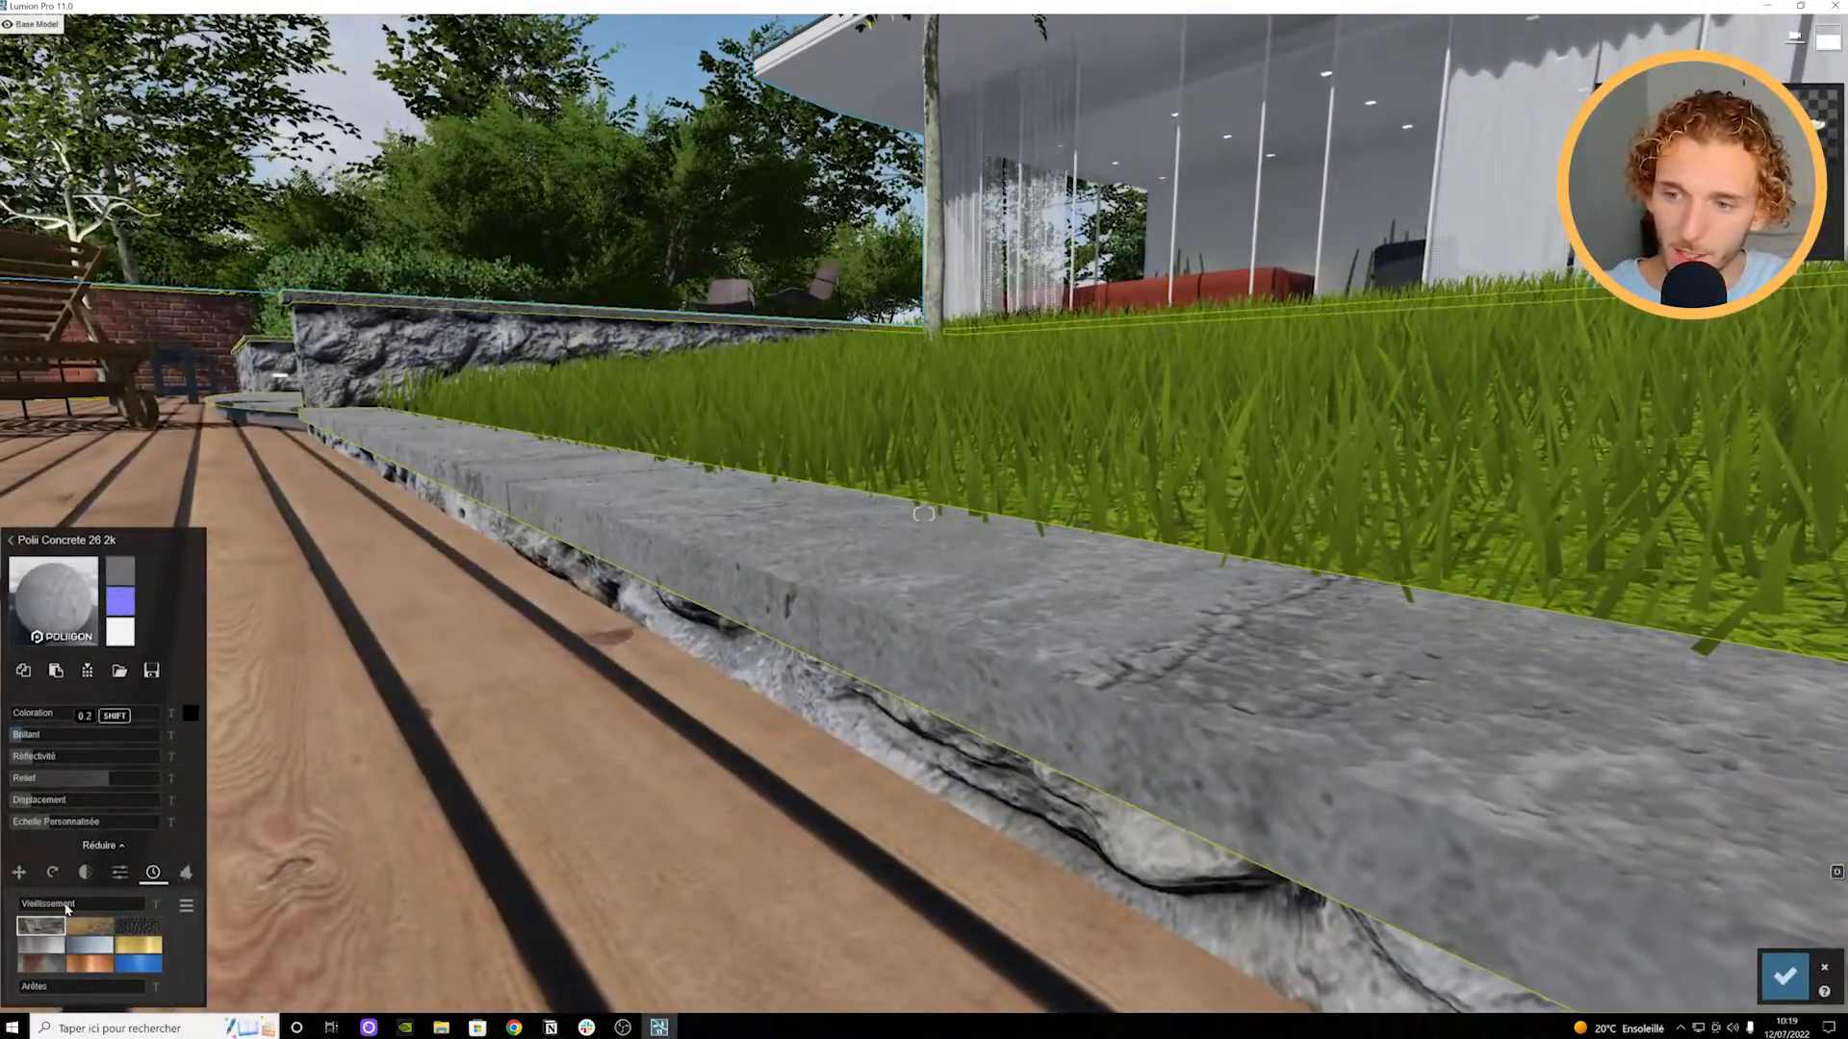
{"action": "left_click_drag", "start_coordinate": [30, 991], "coordinate": [12, 989]}
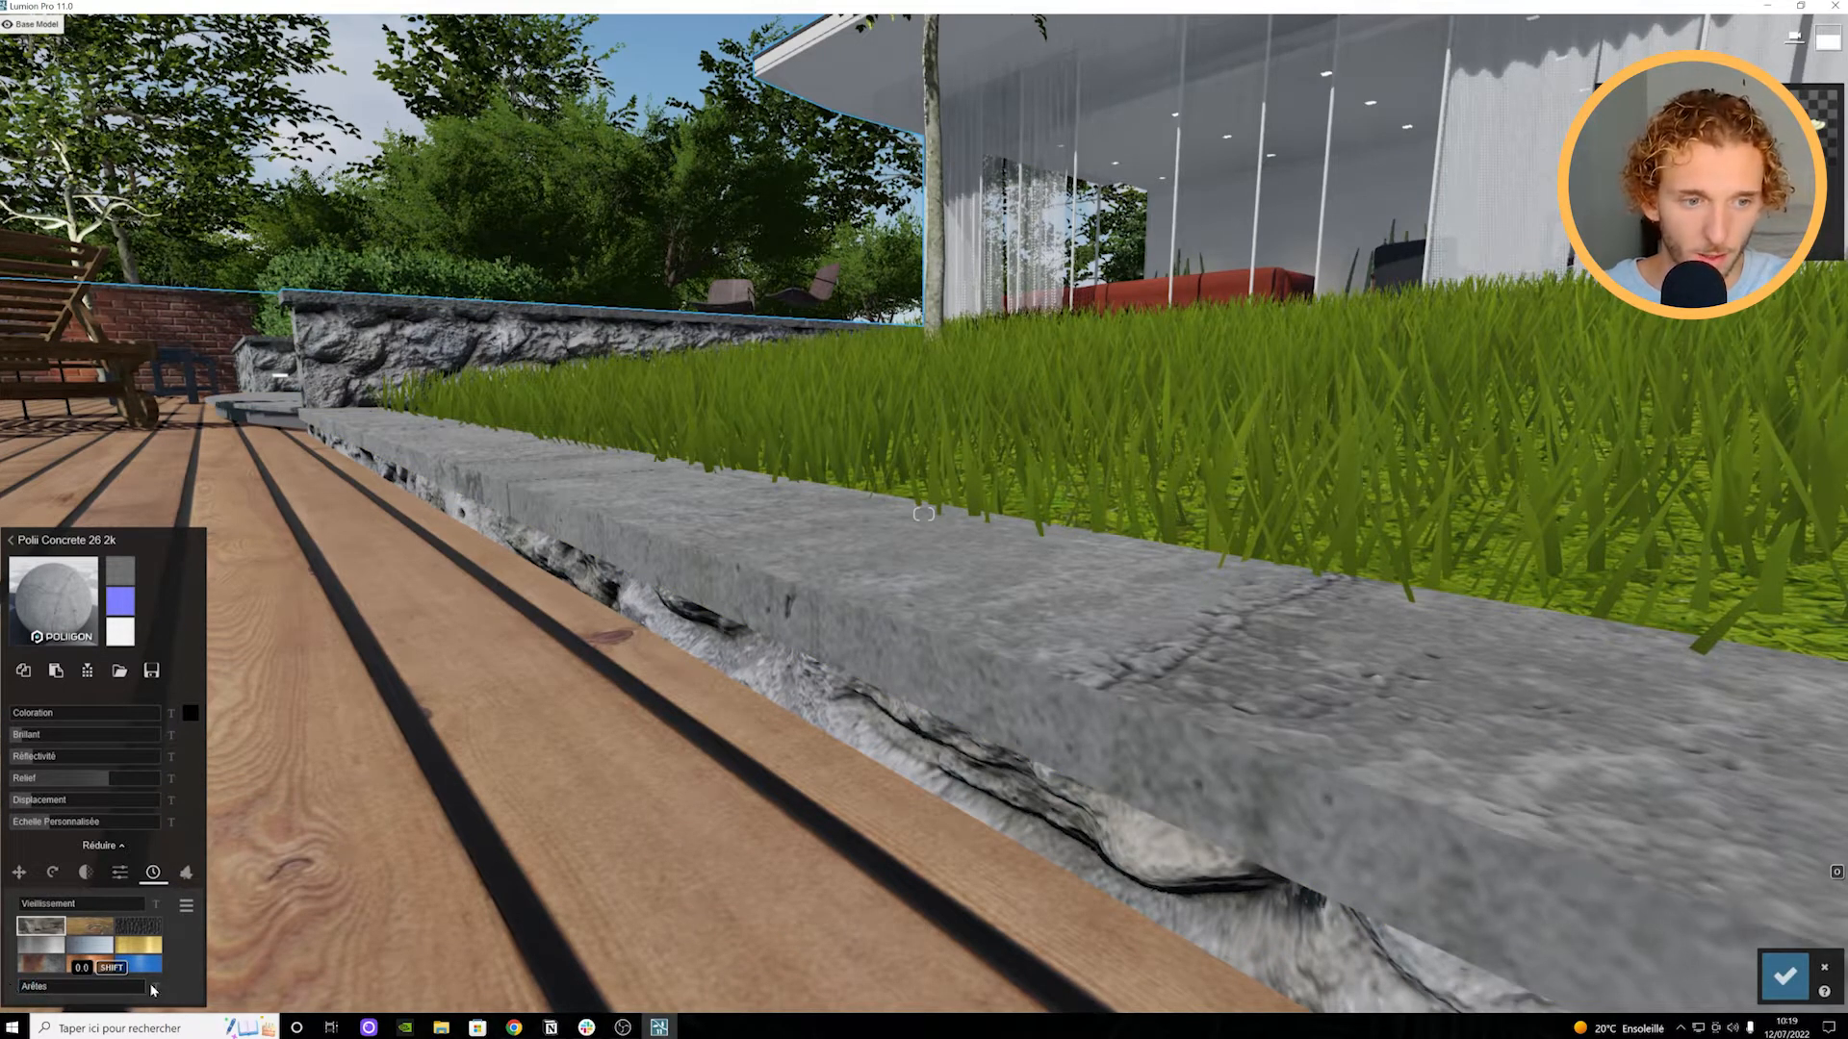
{"action": "left_click", "coordinate": [1770, 971]}
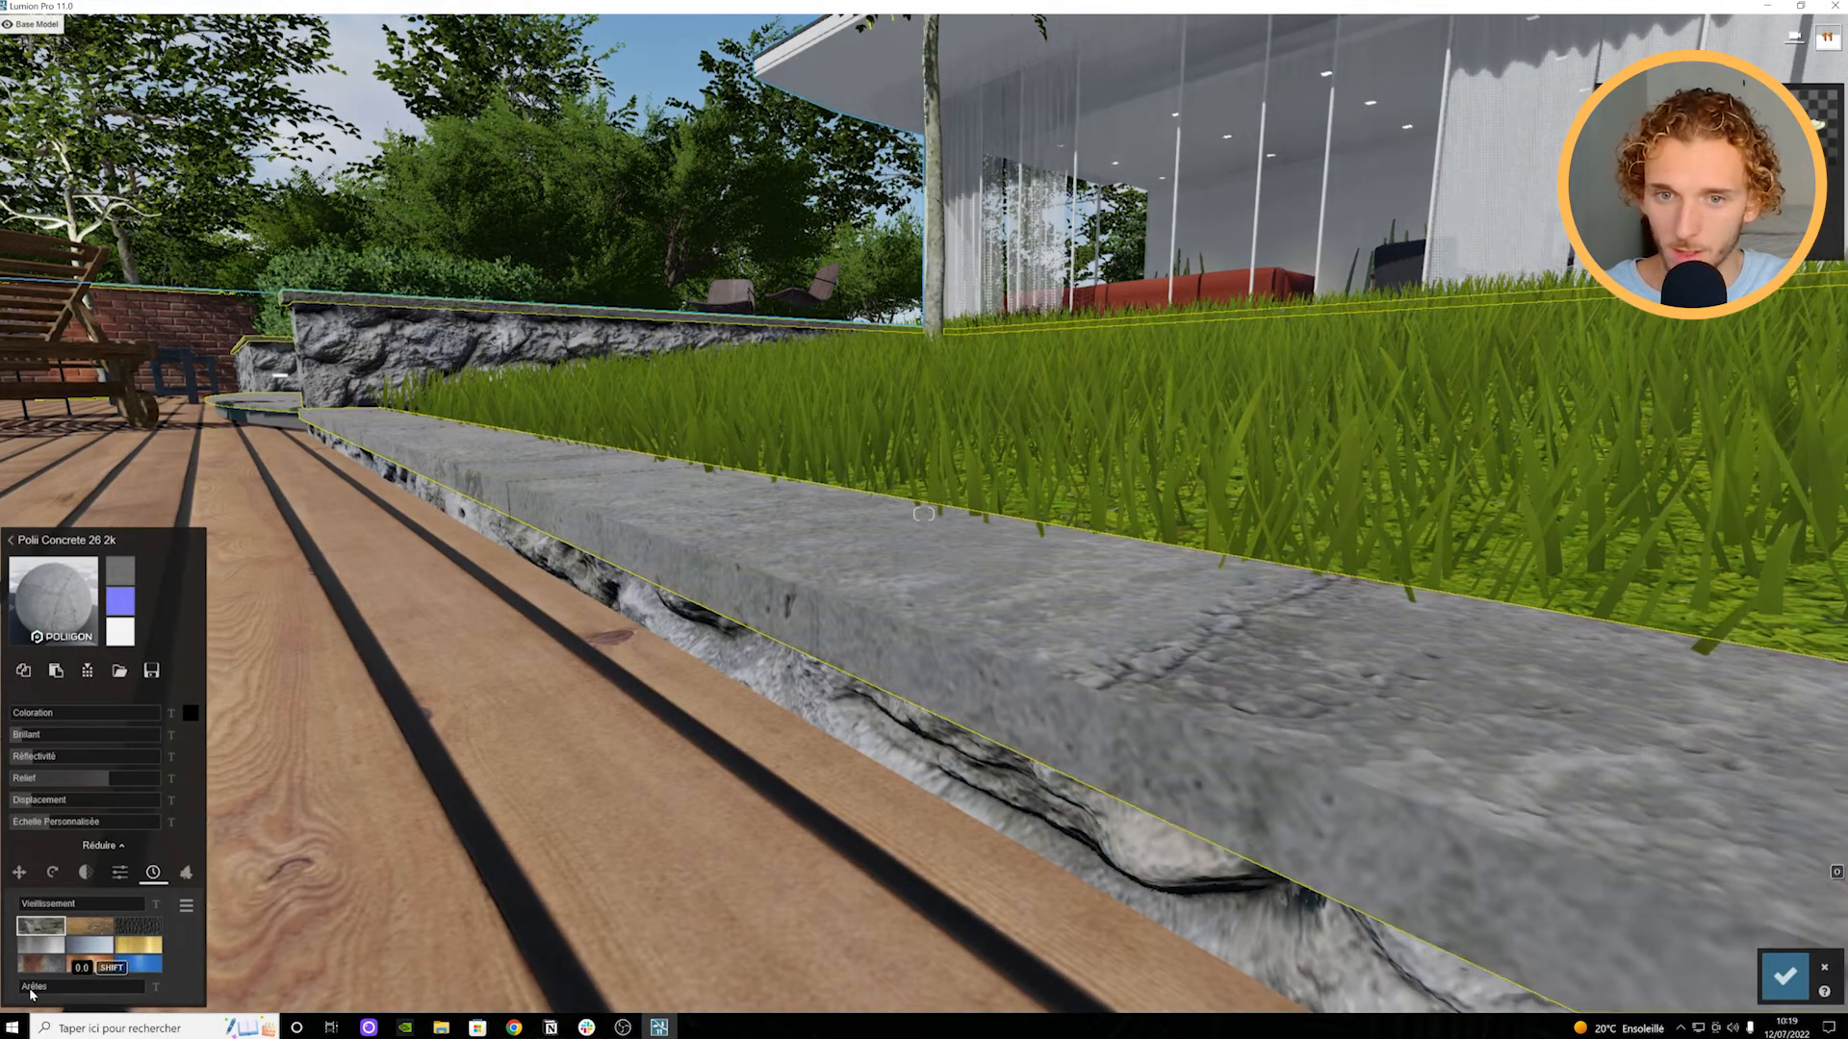
{"action": "left_click_drag", "start_coordinate": [31, 992], "coordinate": [84, 986]}
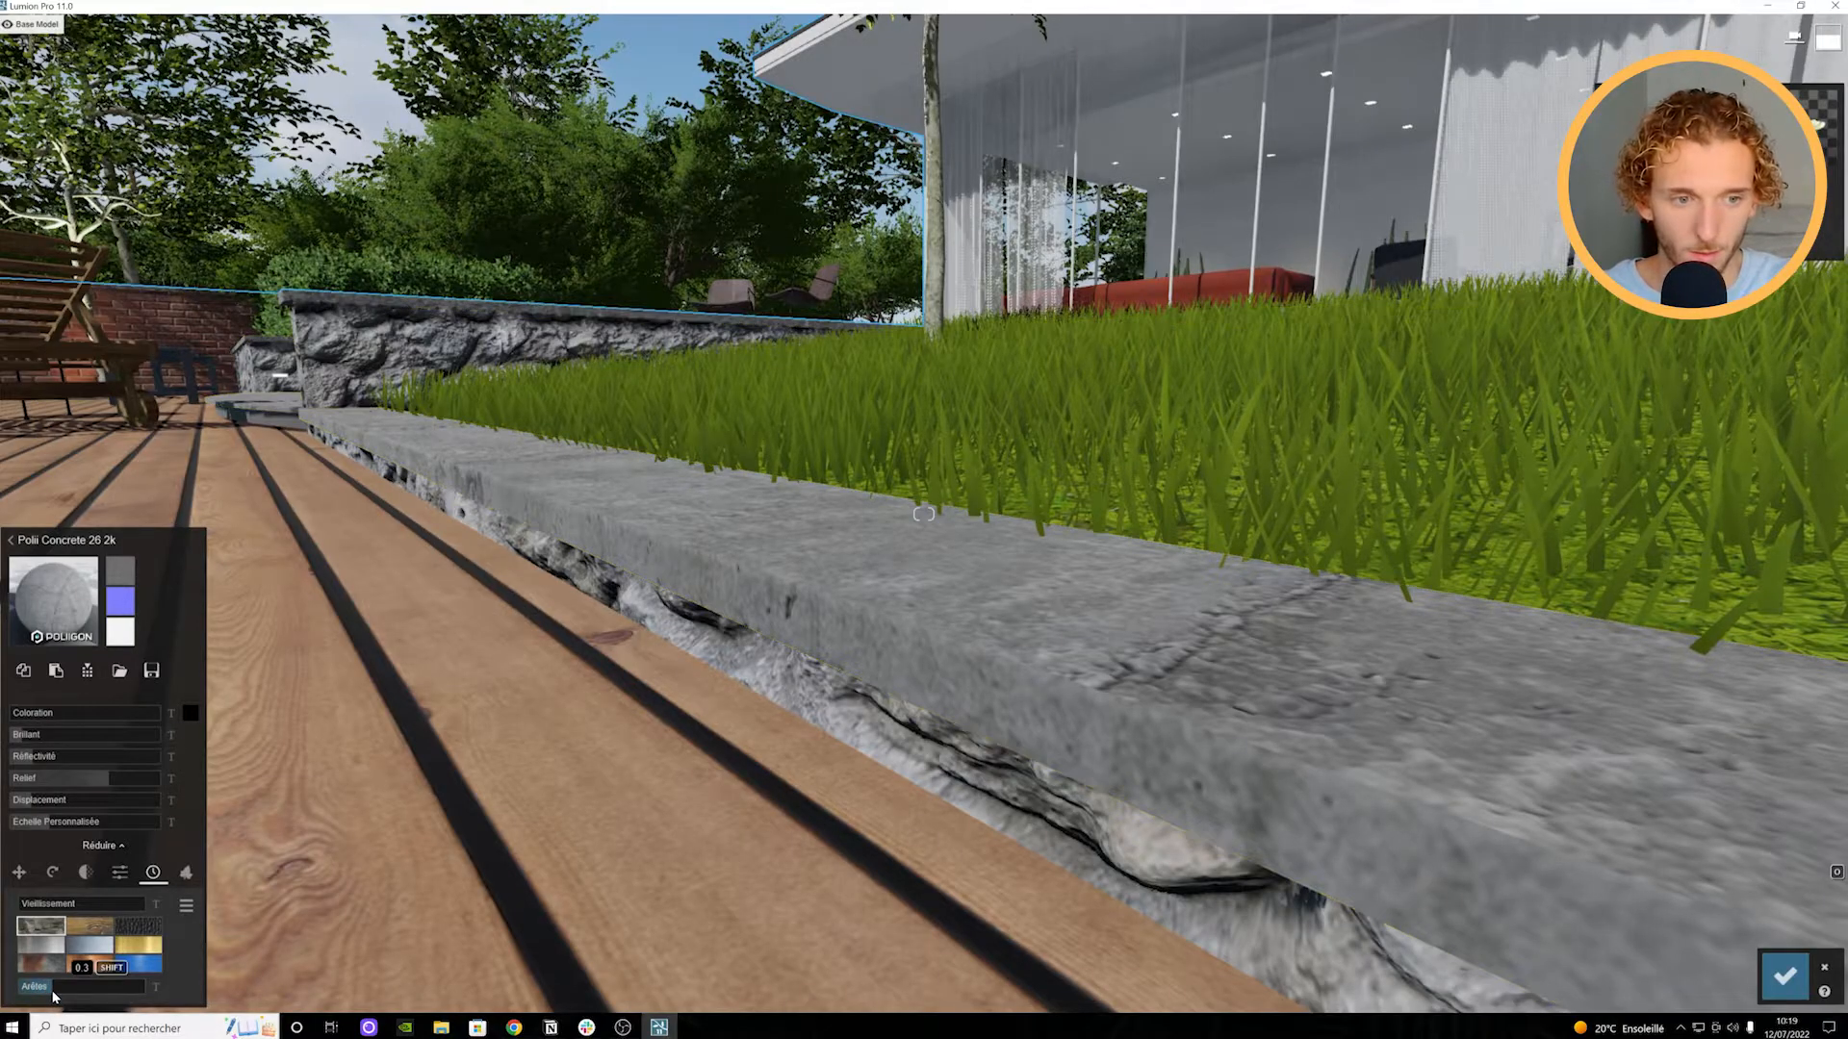
{"action": "left_click", "coordinate": [1785, 976]}
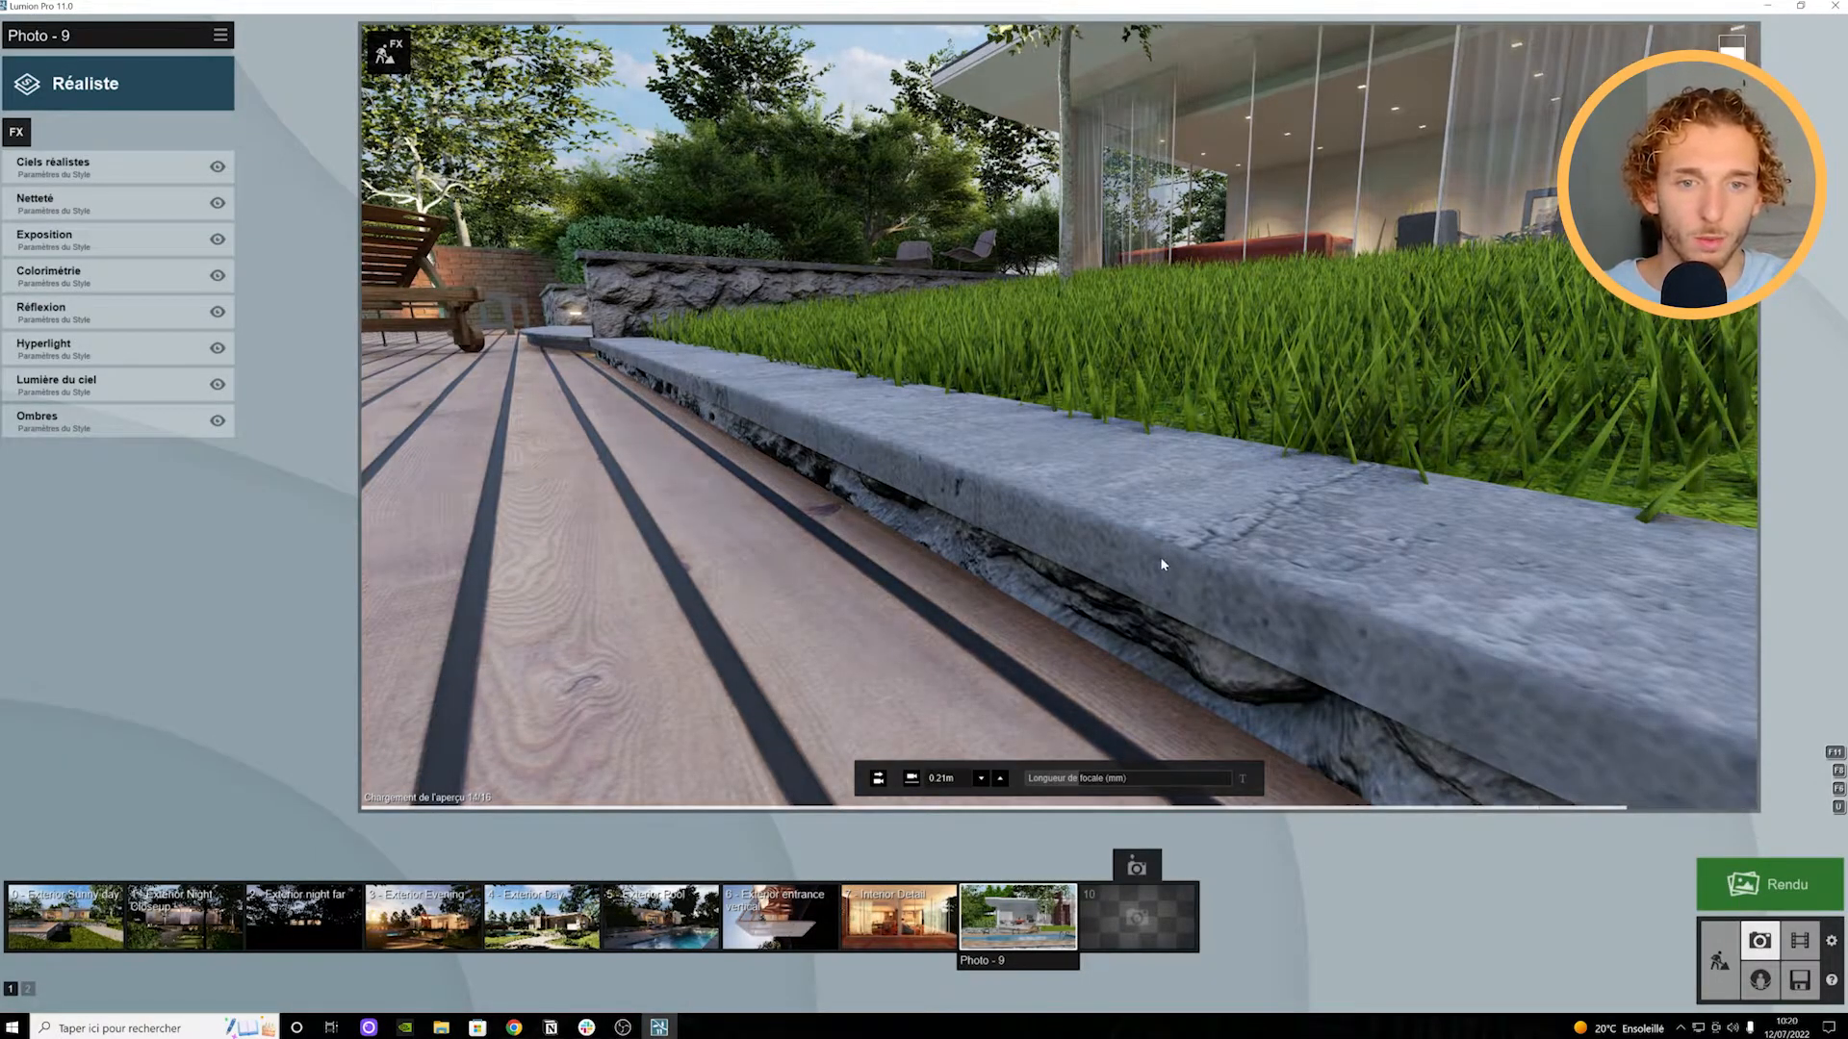
Step: Inspect the concrete coping in the Photo - 9 preview with the realistic style, and return to the build view
{"action": "key", "text": "s"}
{"action": "right_click_drag", "start_coordinate": [1029, 492], "coordinate": [997, 613]}
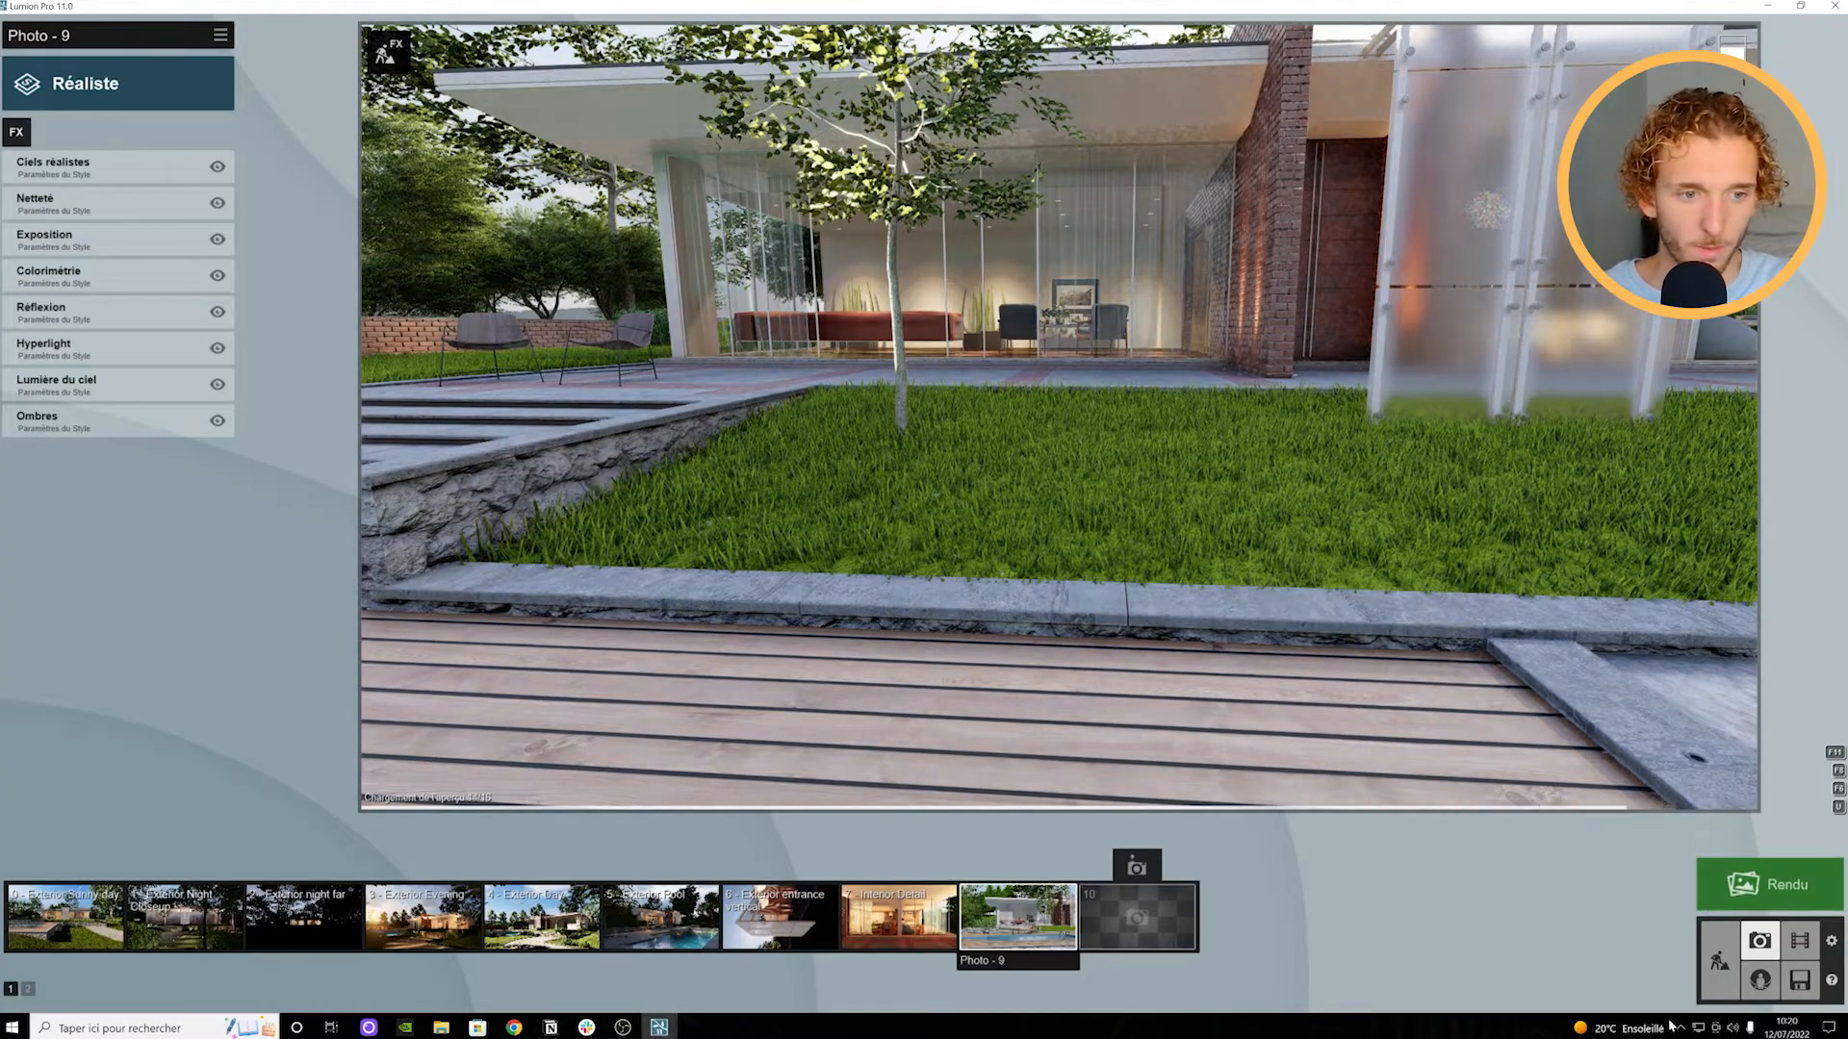
{"action": "left_click", "coordinate": [1711, 963]}
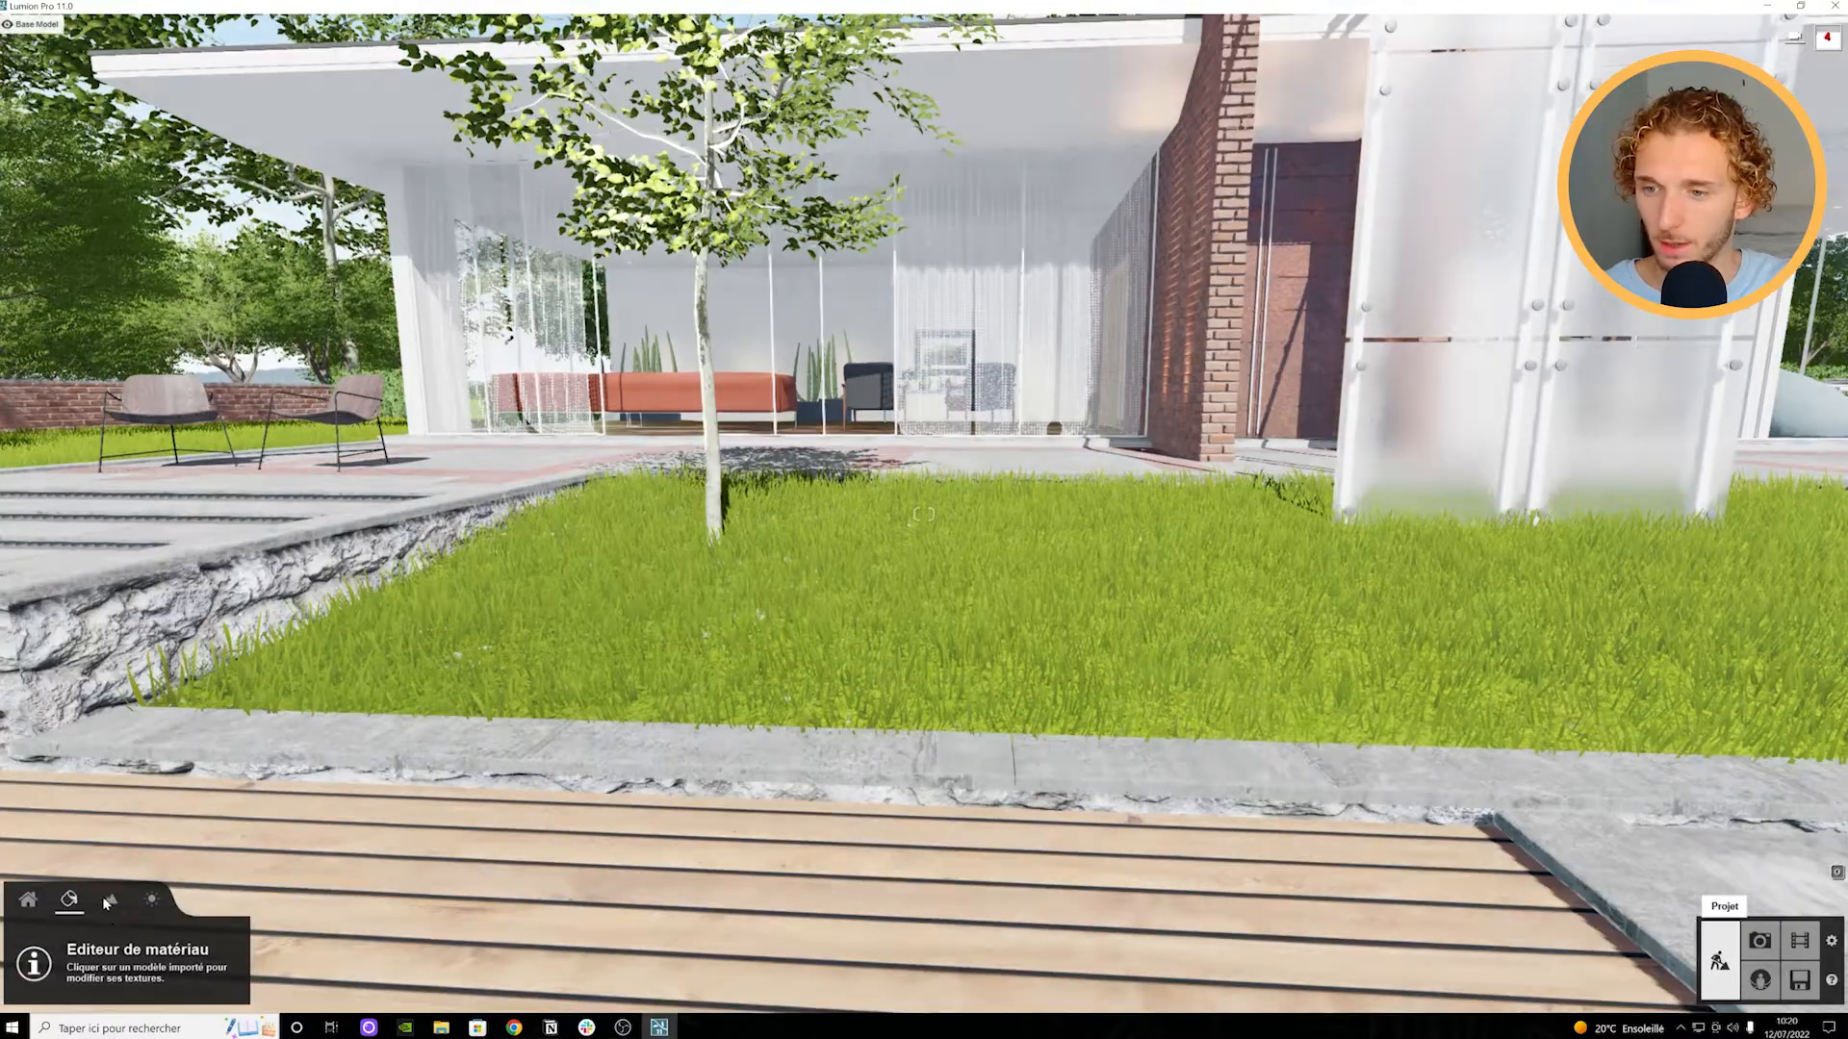
Step: Open the wood decking's material settings and examine the coping and lawn next to the deck
{"action": "key", "text": "d"}
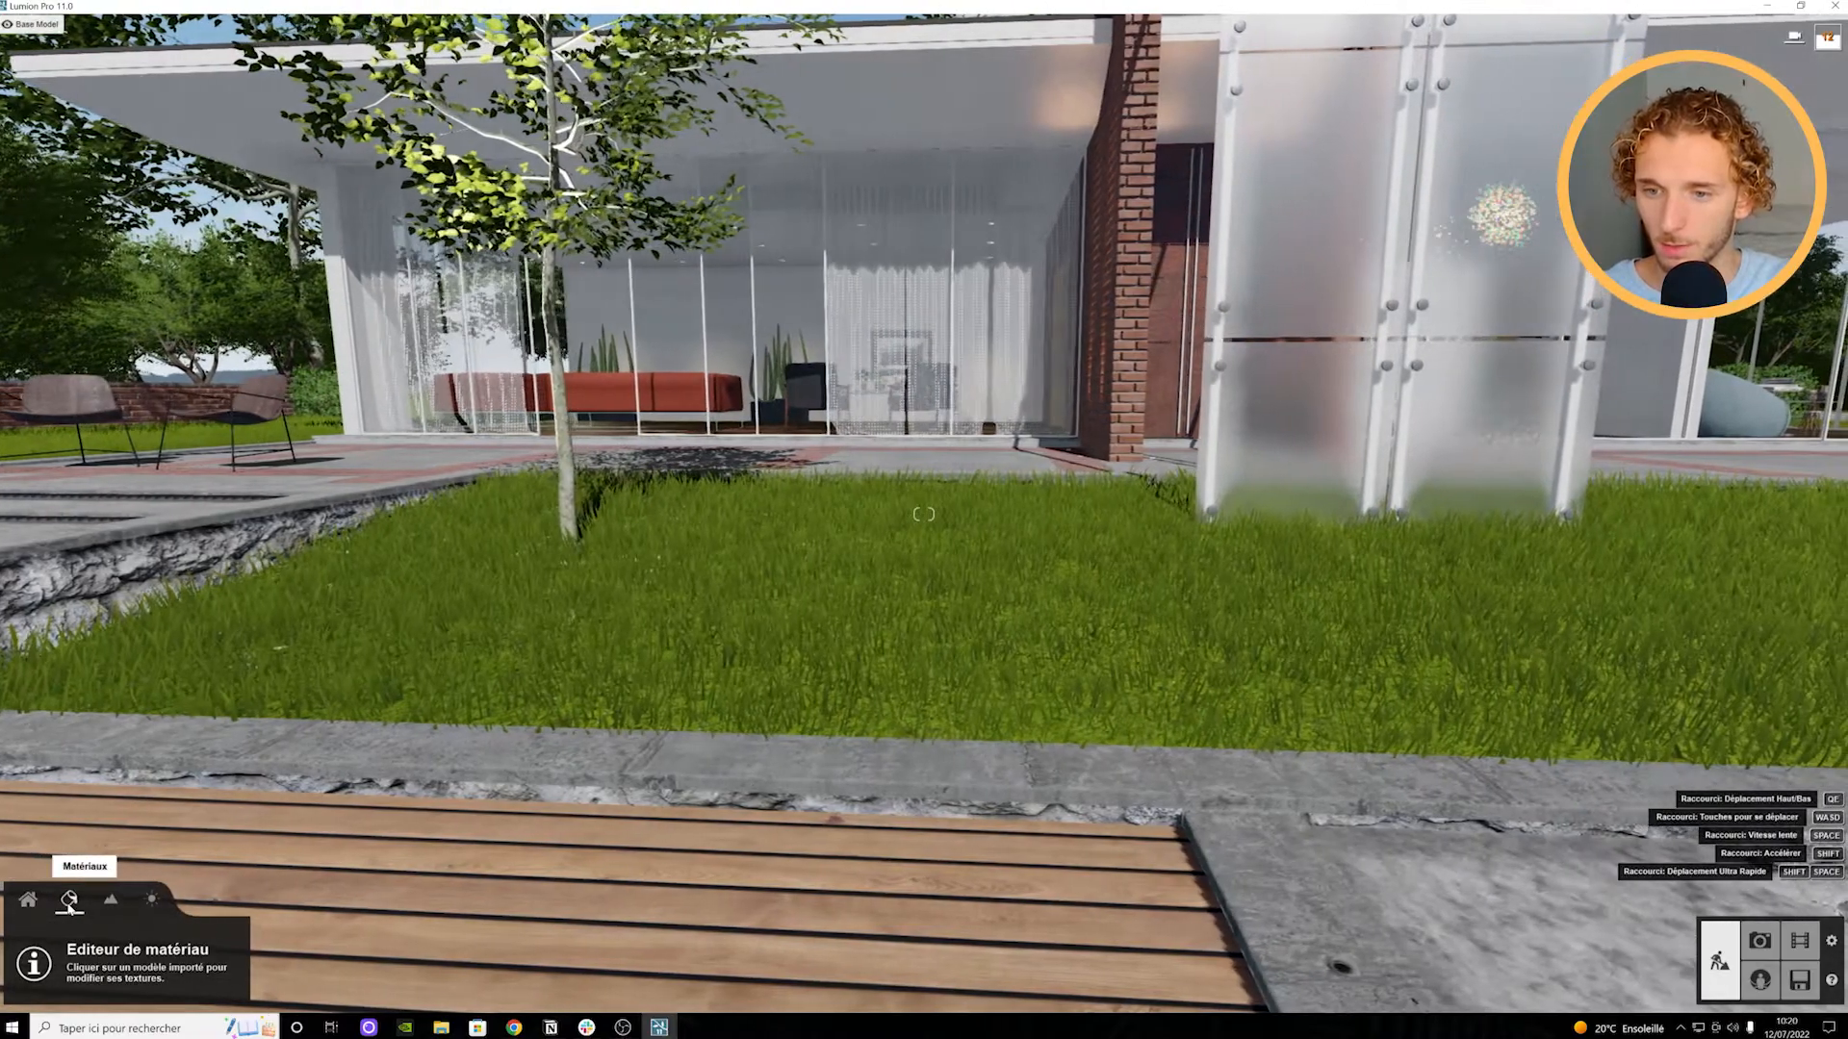
{"action": "left_click", "coordinate": [471, 806]}
{"action": "key", "text": "s"}
{"action": "right_click_drag", "start_coordinate": [597, 673], "coordinate": [422, 662]}
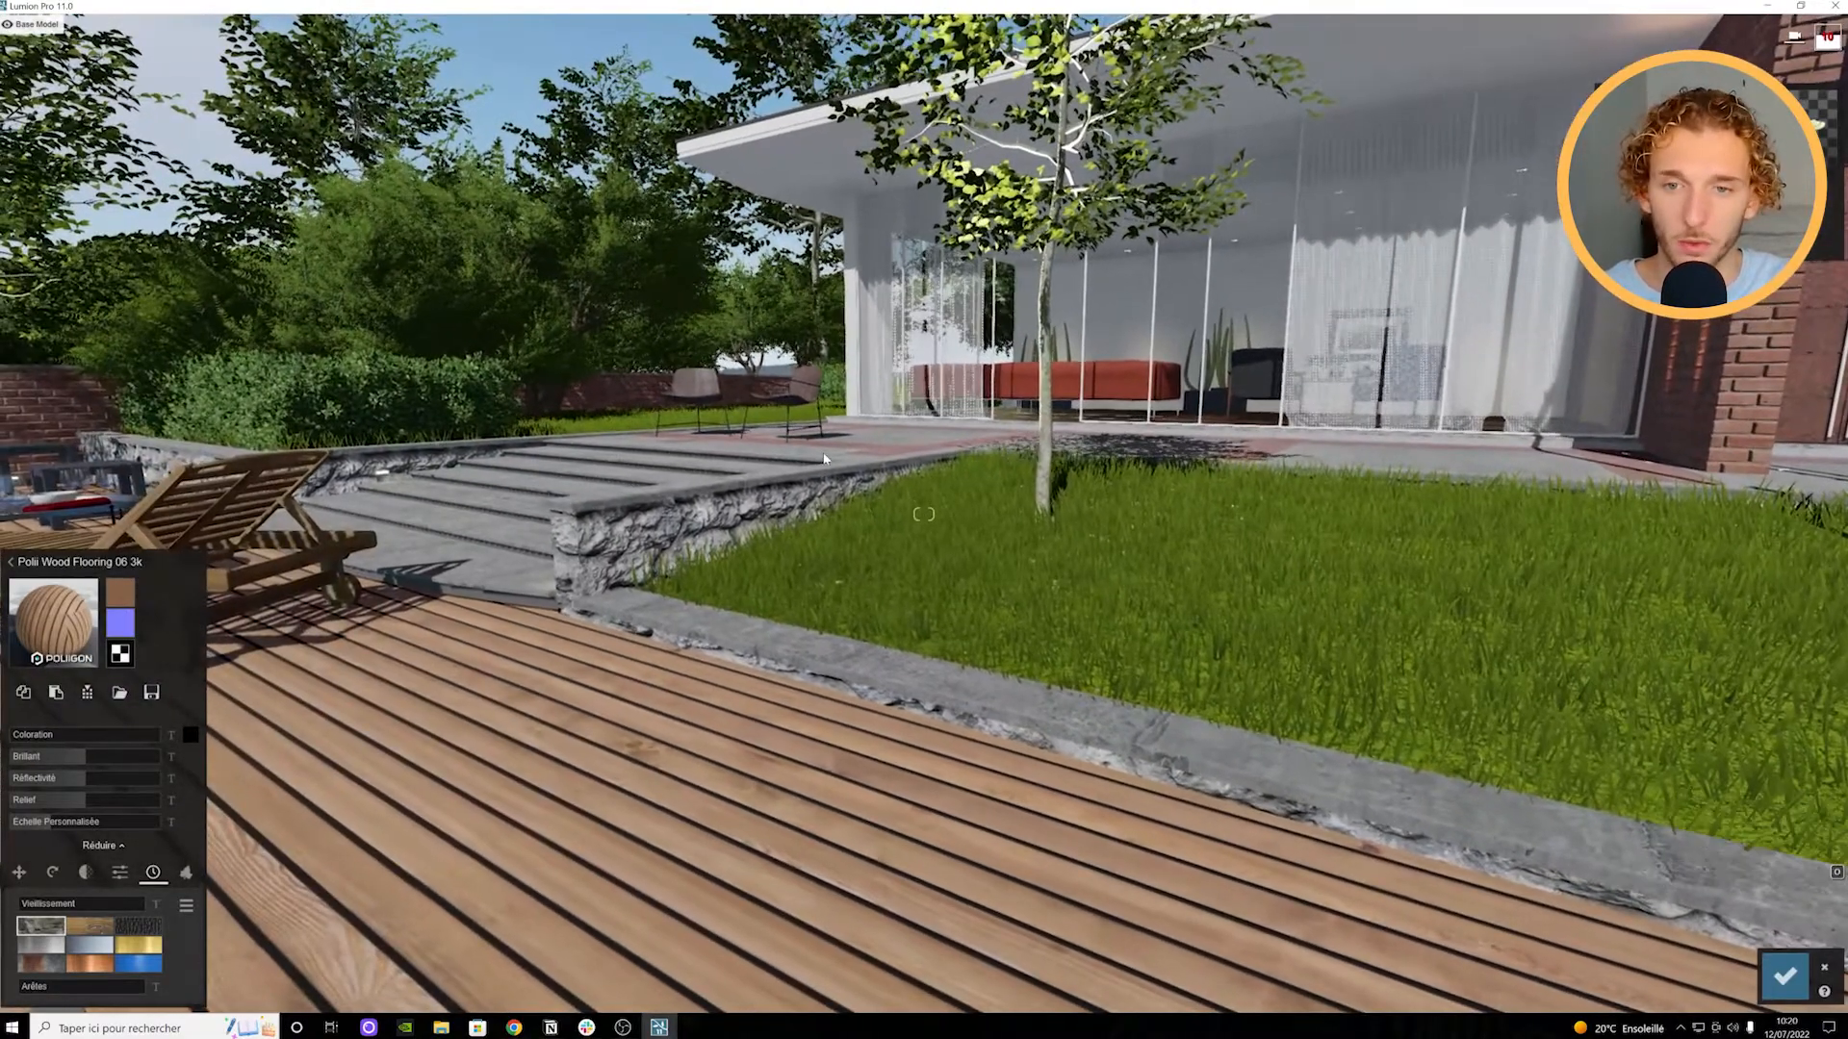
{"action": "right_click_drag", "start_coordinate": [279, 624], "coordinate": [448, 629]}
{"action": "key", "text": "w"}
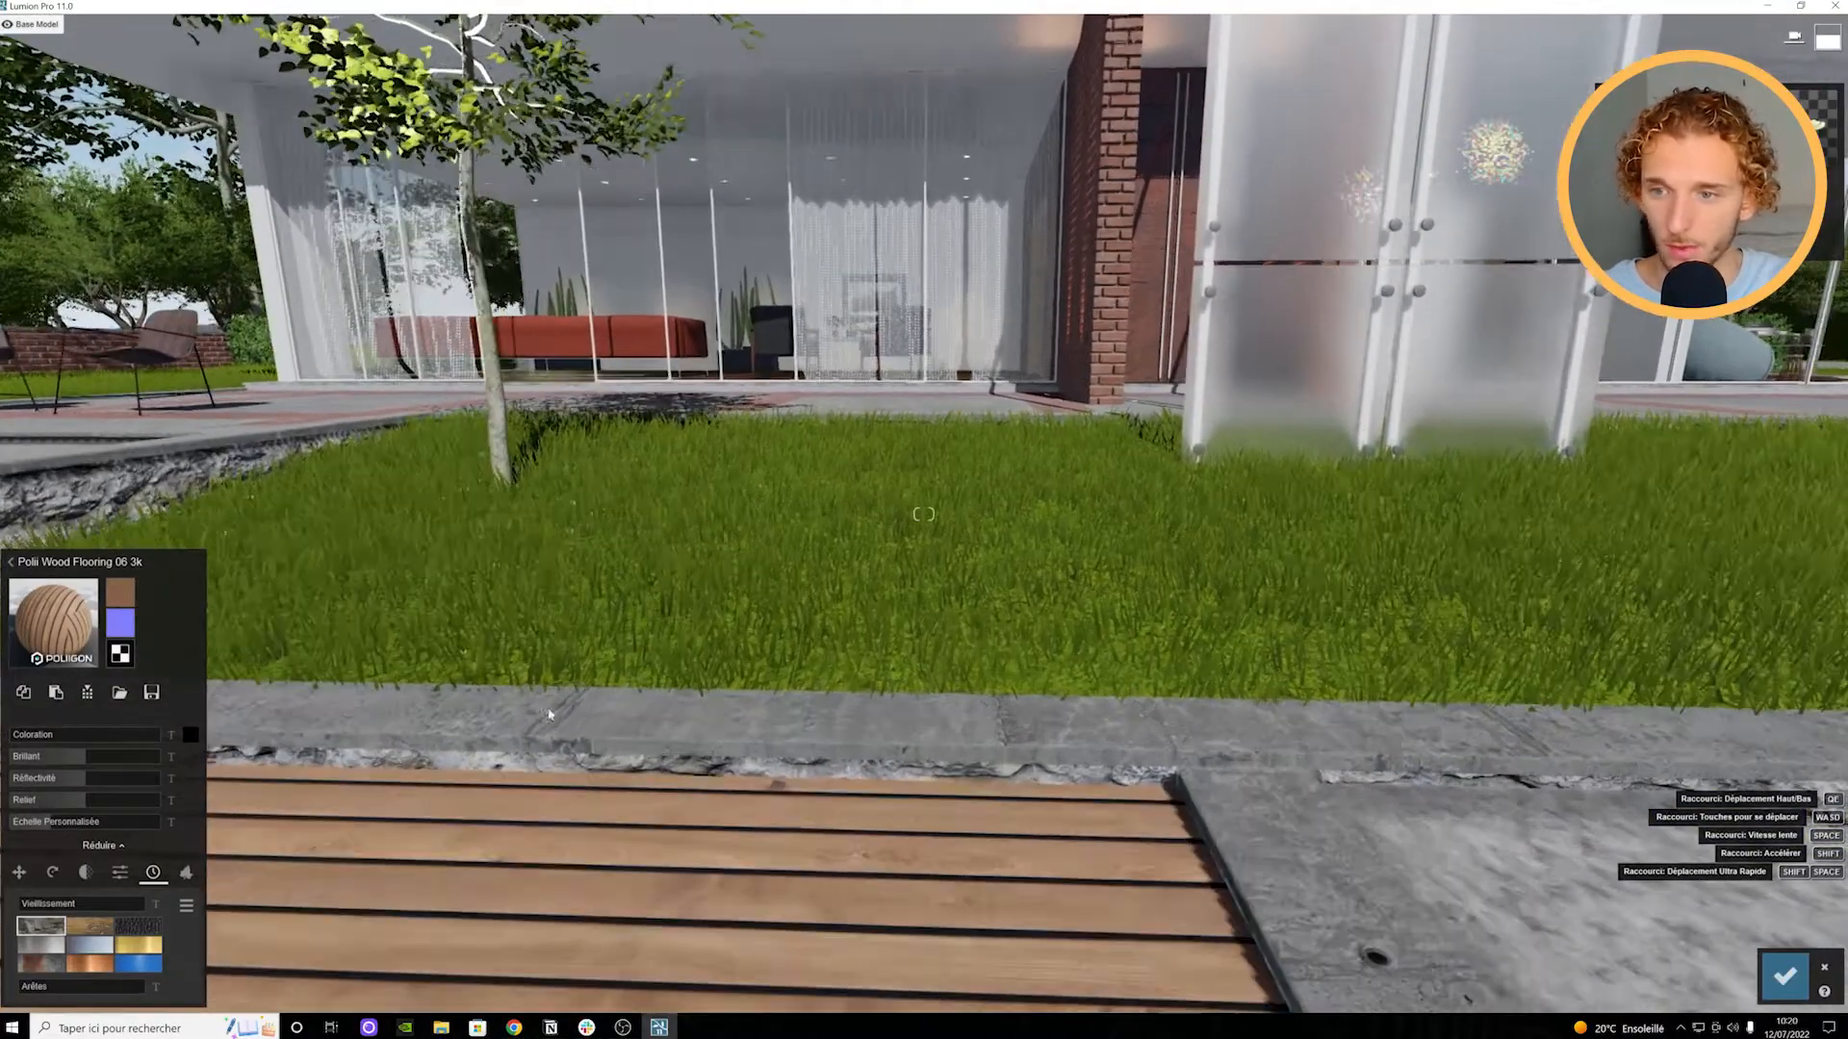
{"action": "key", "text": "w"}
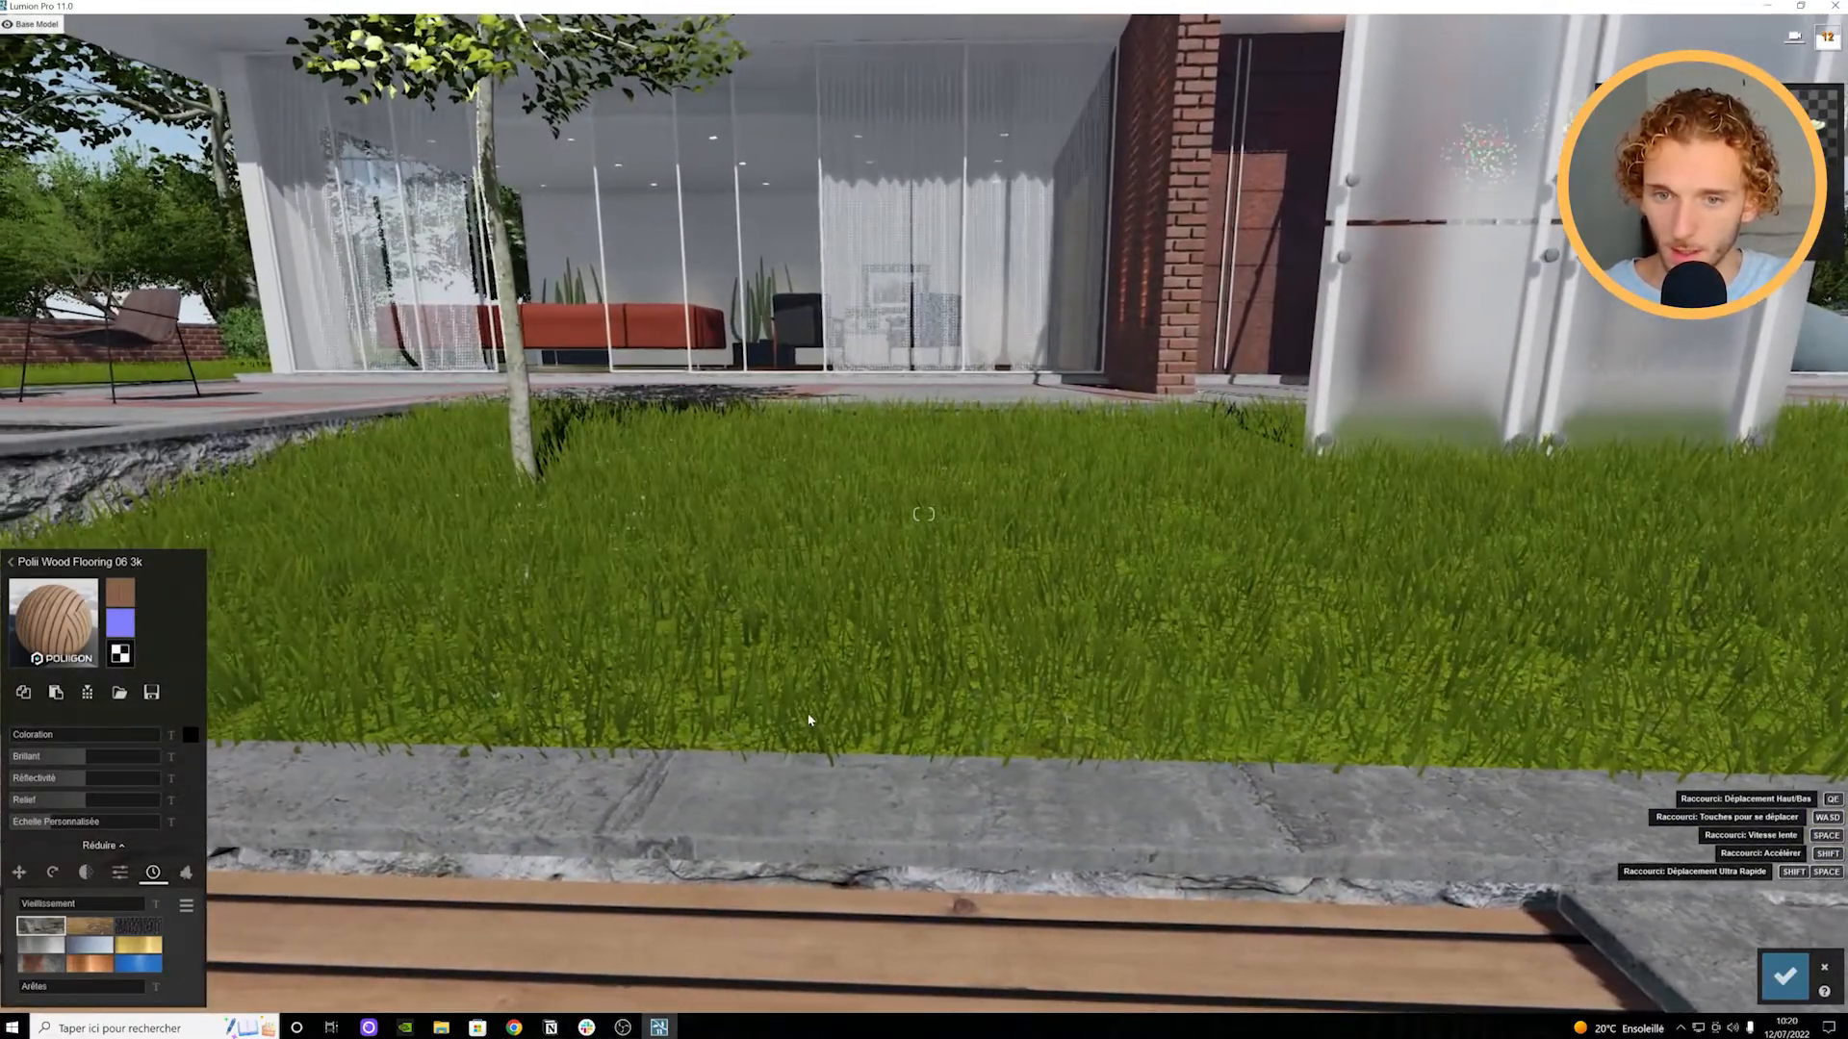
{"action": "key", "text": "w"}
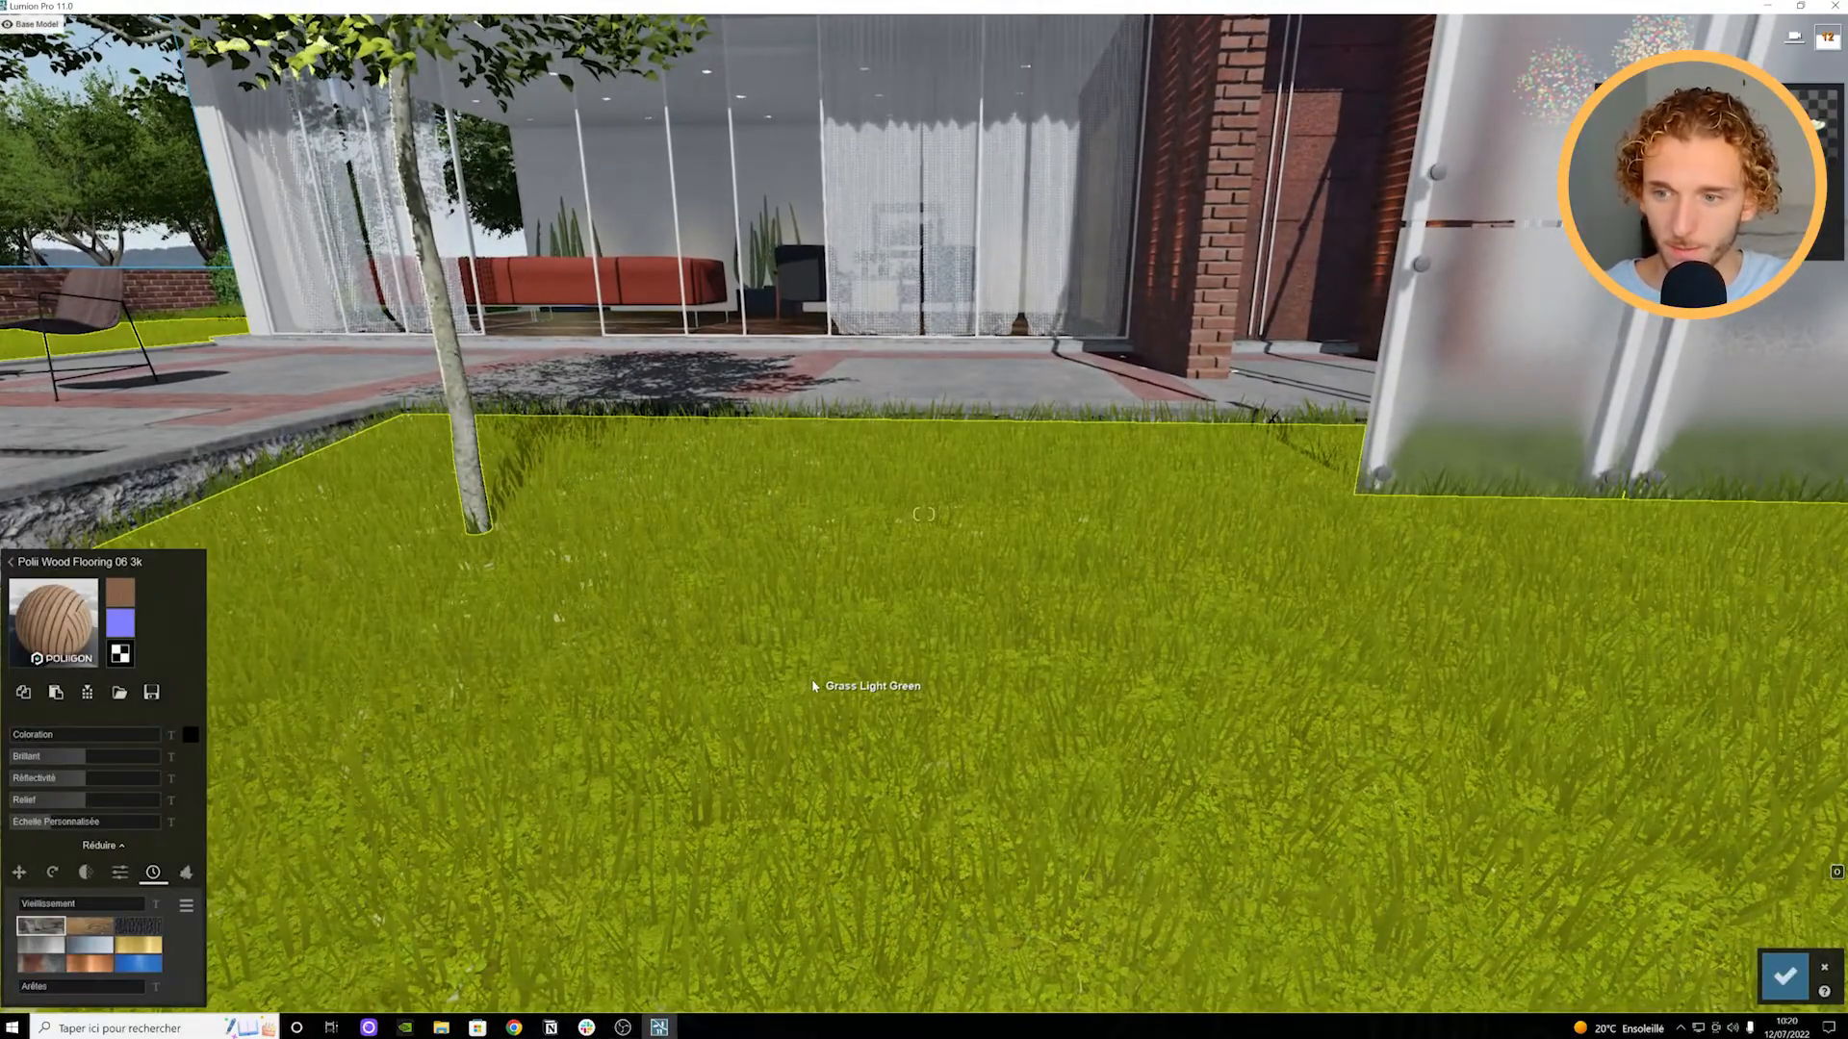
Step: Check the lawn's Landscape material and the material library, keep the material as it is, and leave the material settings
{"action": "left_click", "coordinate": [811, 683]}
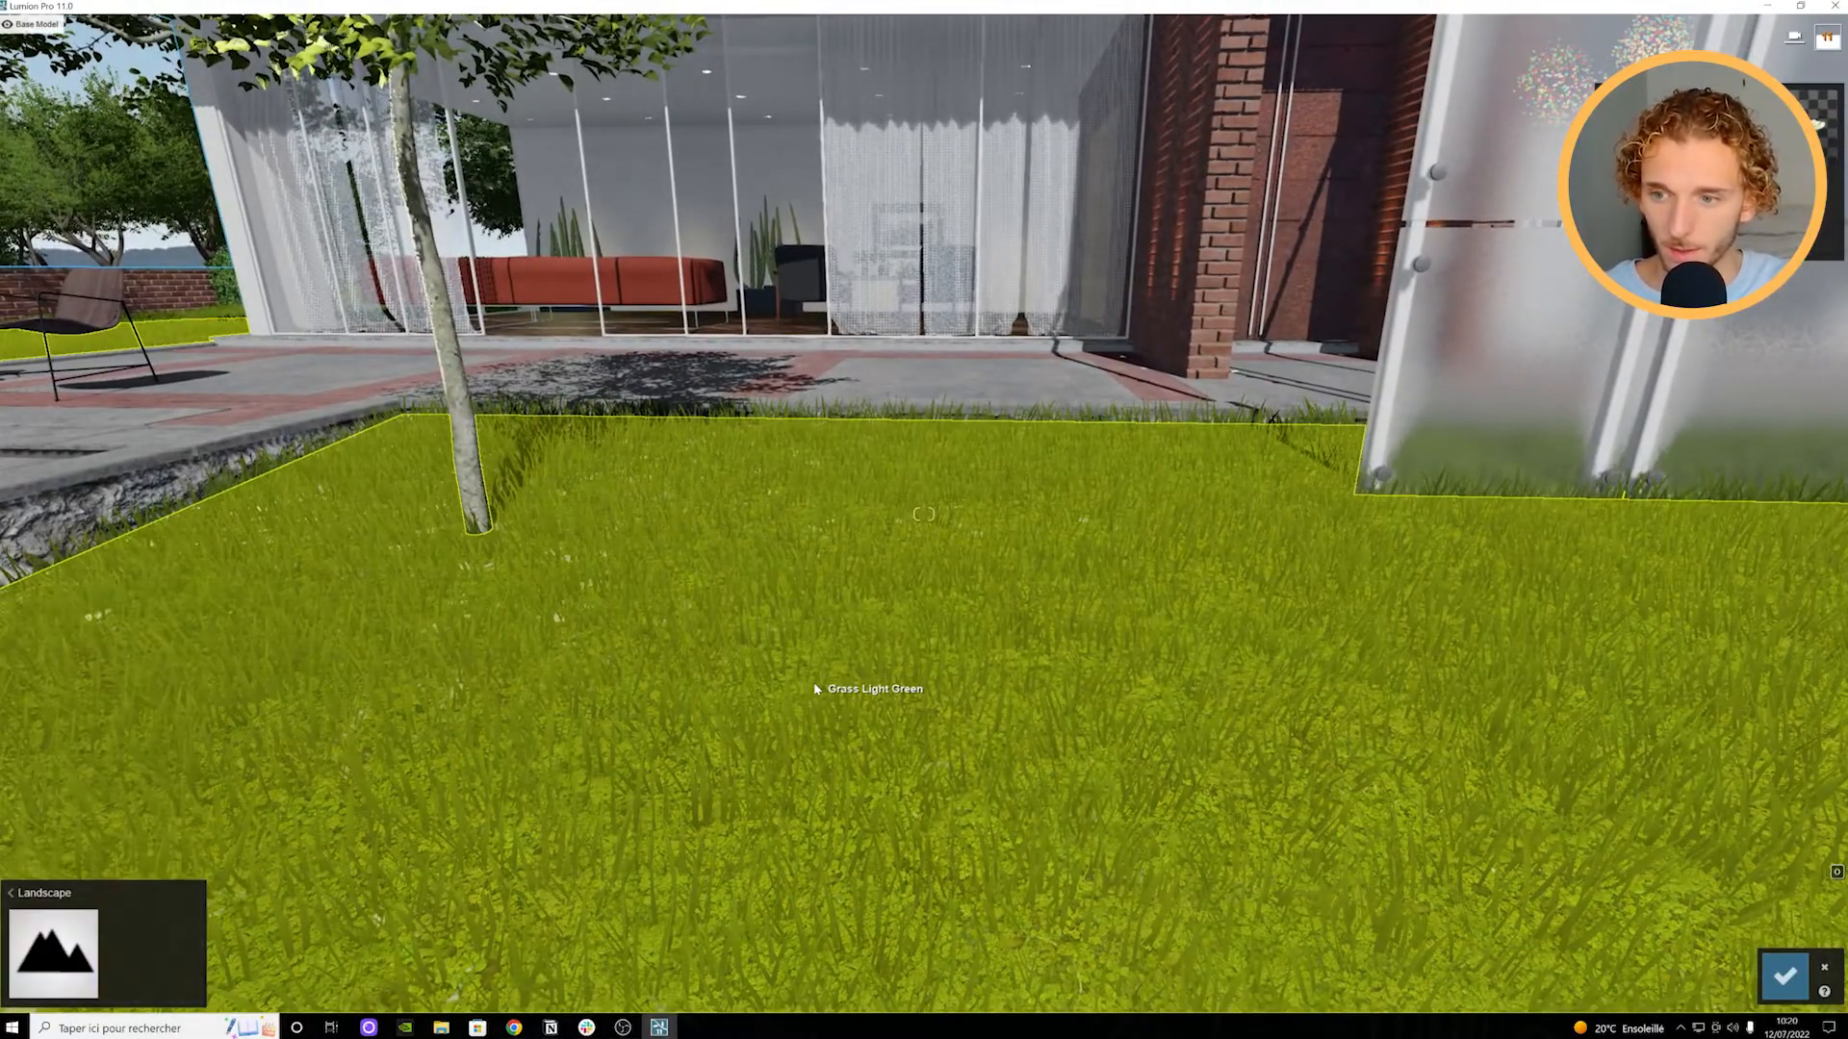
{"action": "key", "text": "s"}
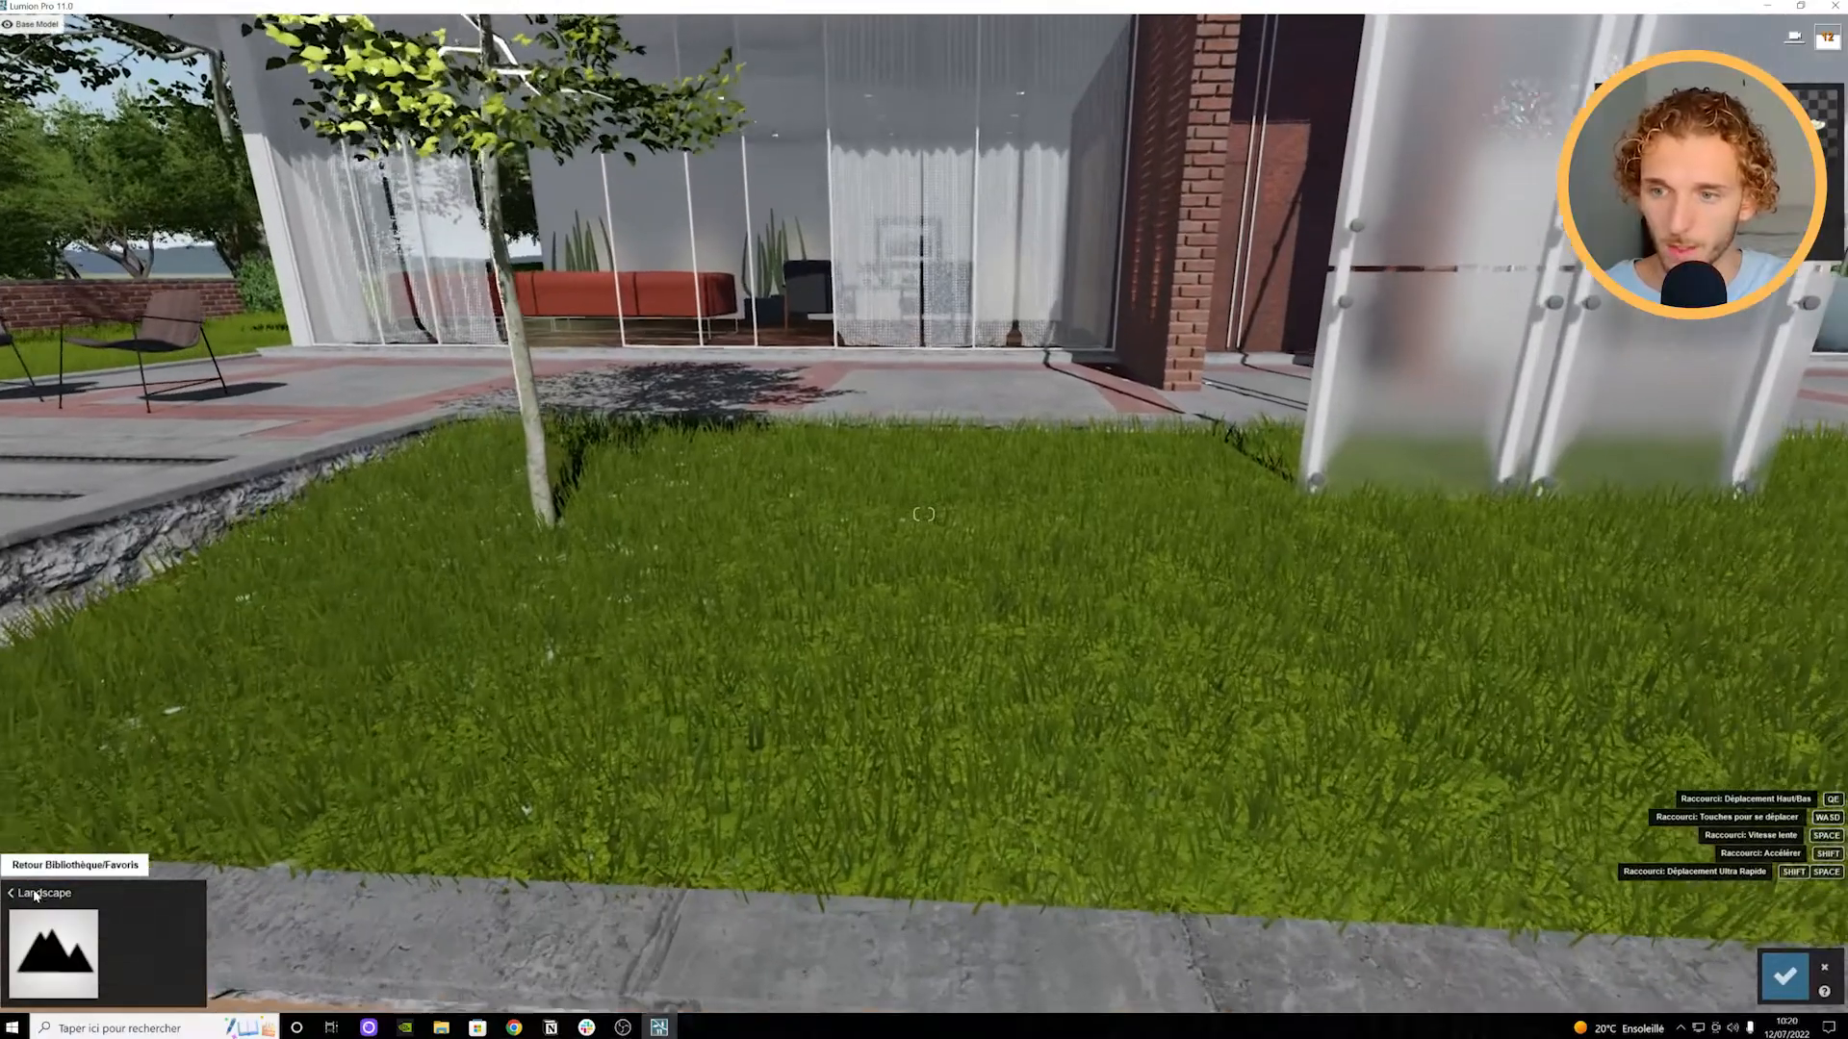
{"action": "left_click", "coordinate": [35, 894]}
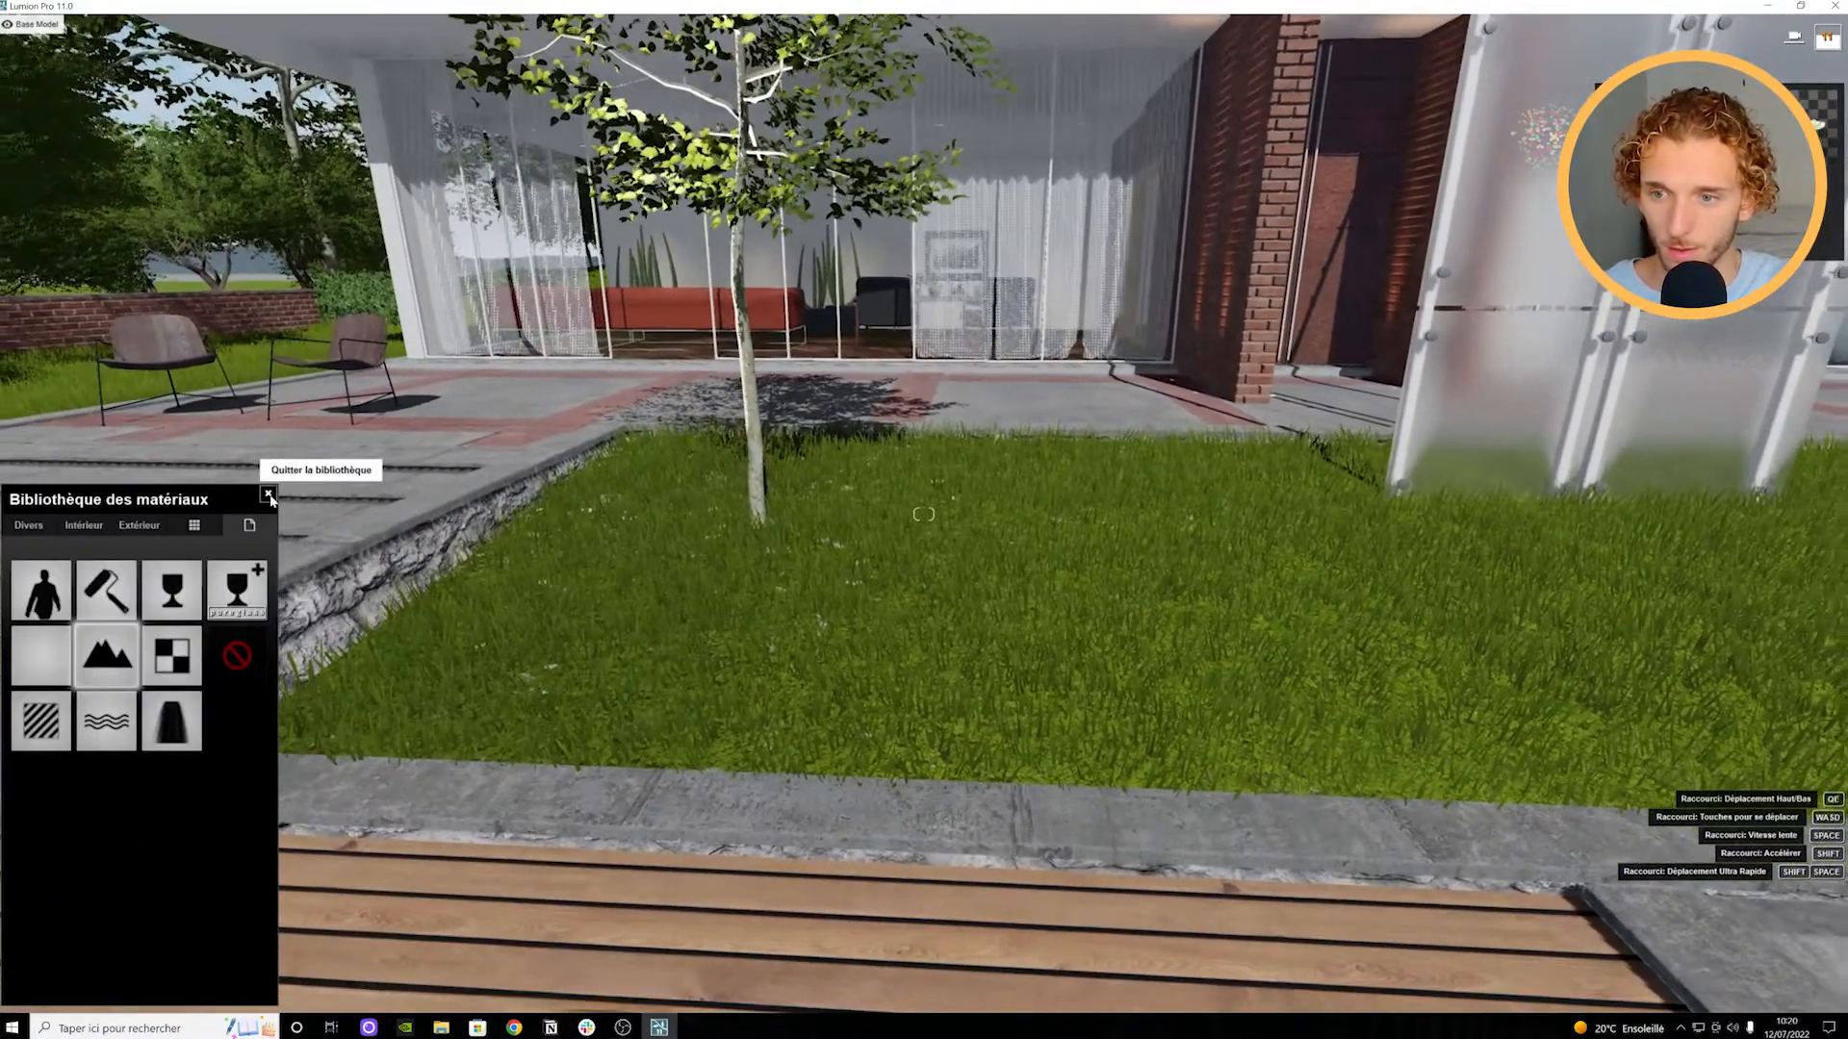
{"action": "left_click", "coordinate": [268, 496]}
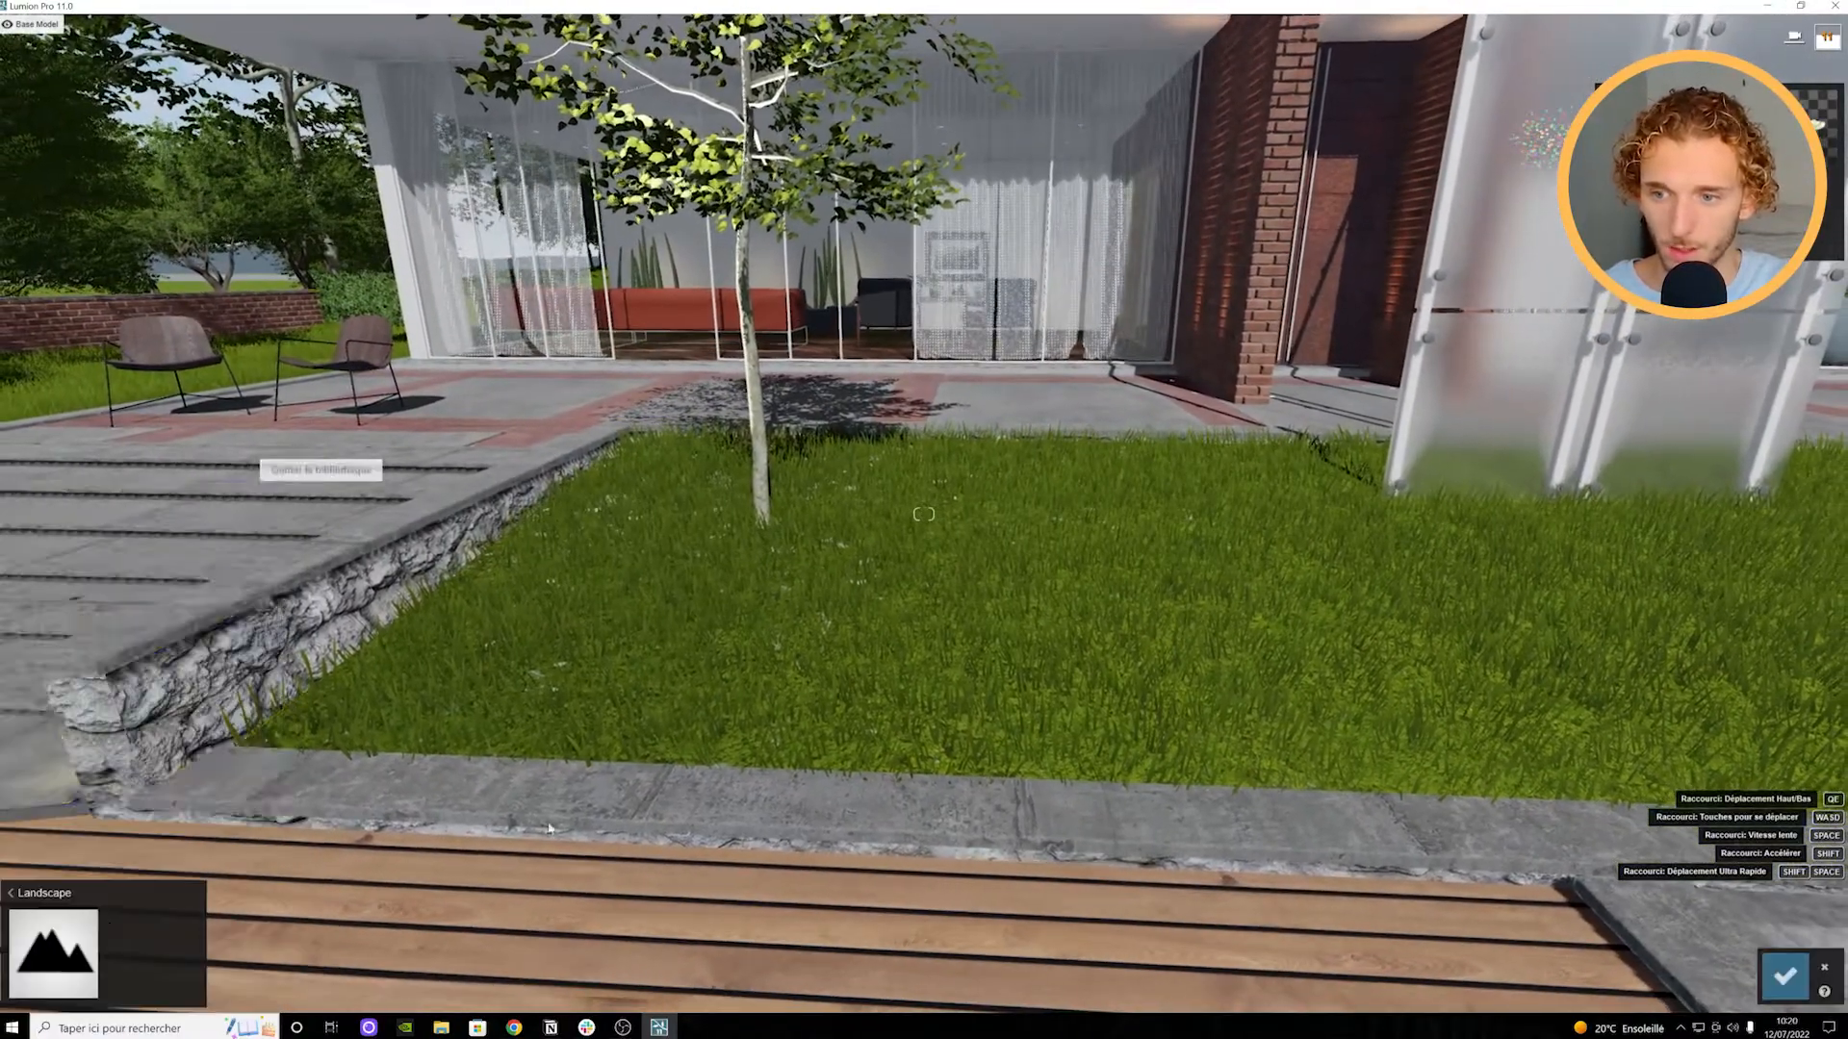
{"action": "left_click", "coordinate": [1785, 976]}
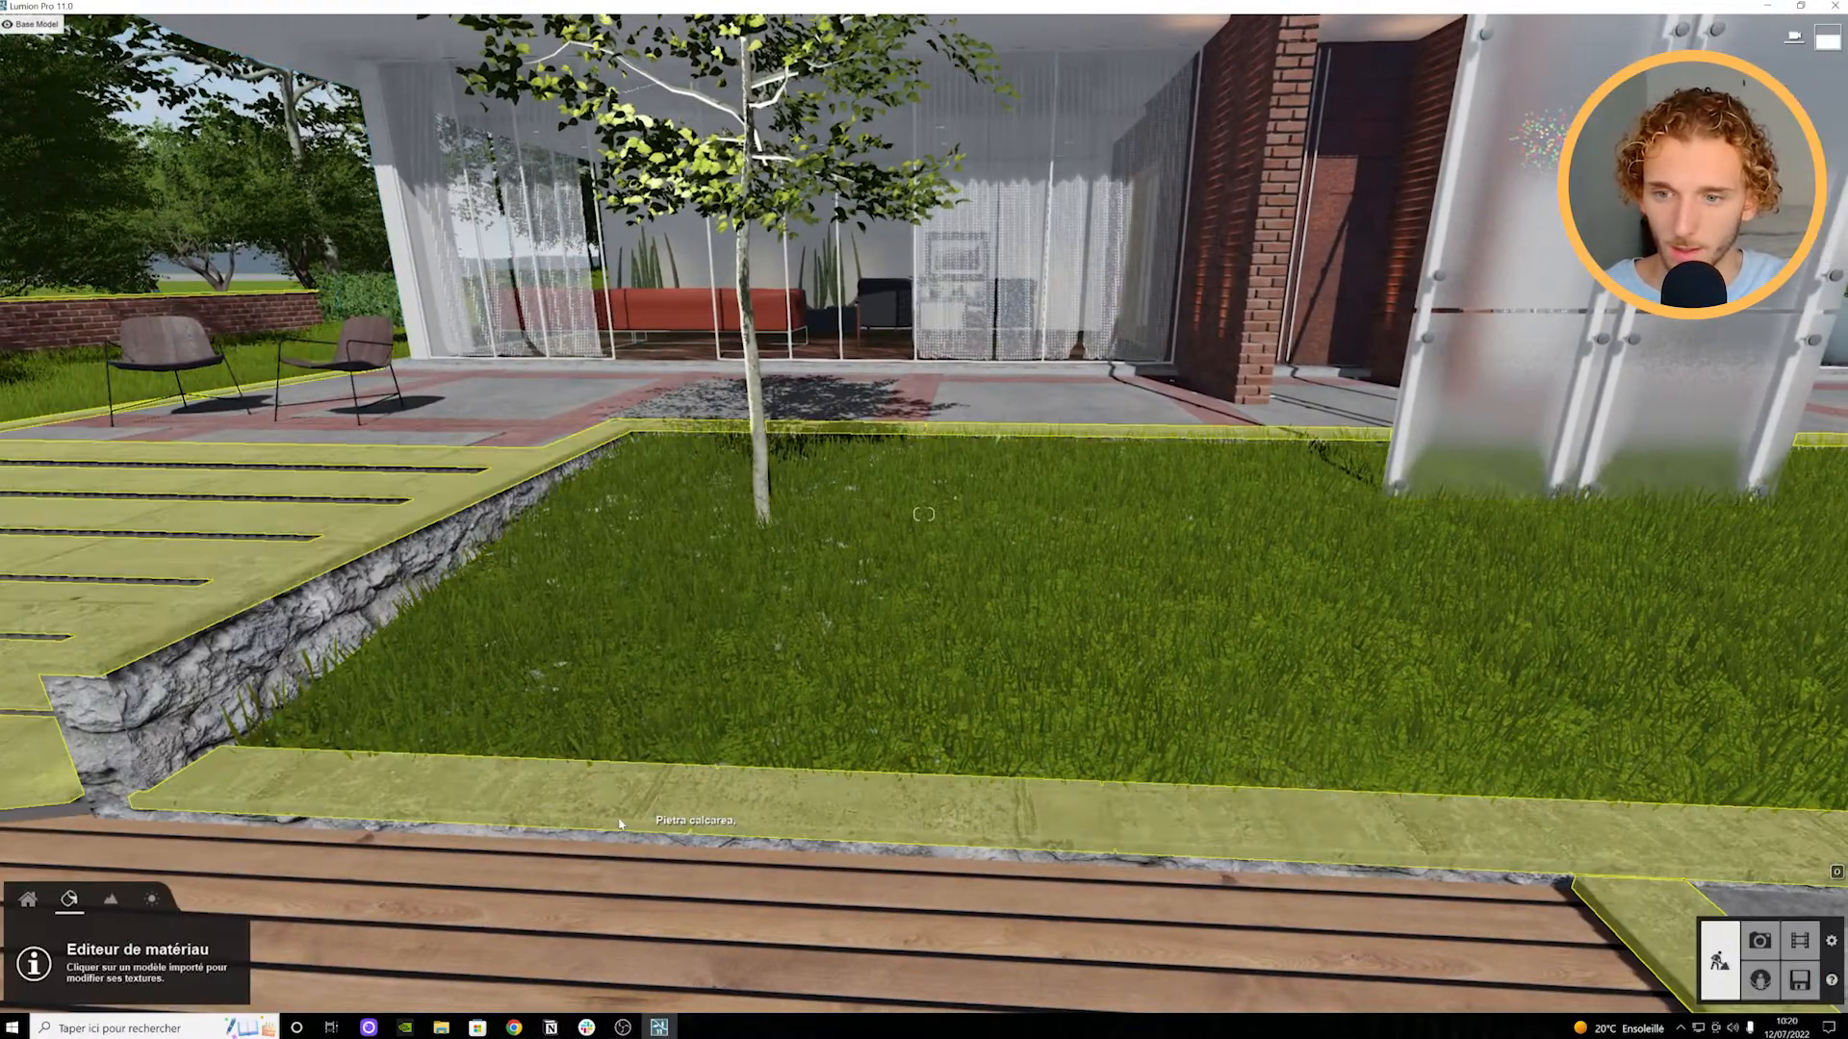
Step: Open the terrain editing tools for the lawn beside the deck
{"action": "key", "text": "w"}
{"action": "key", "text": "d"}
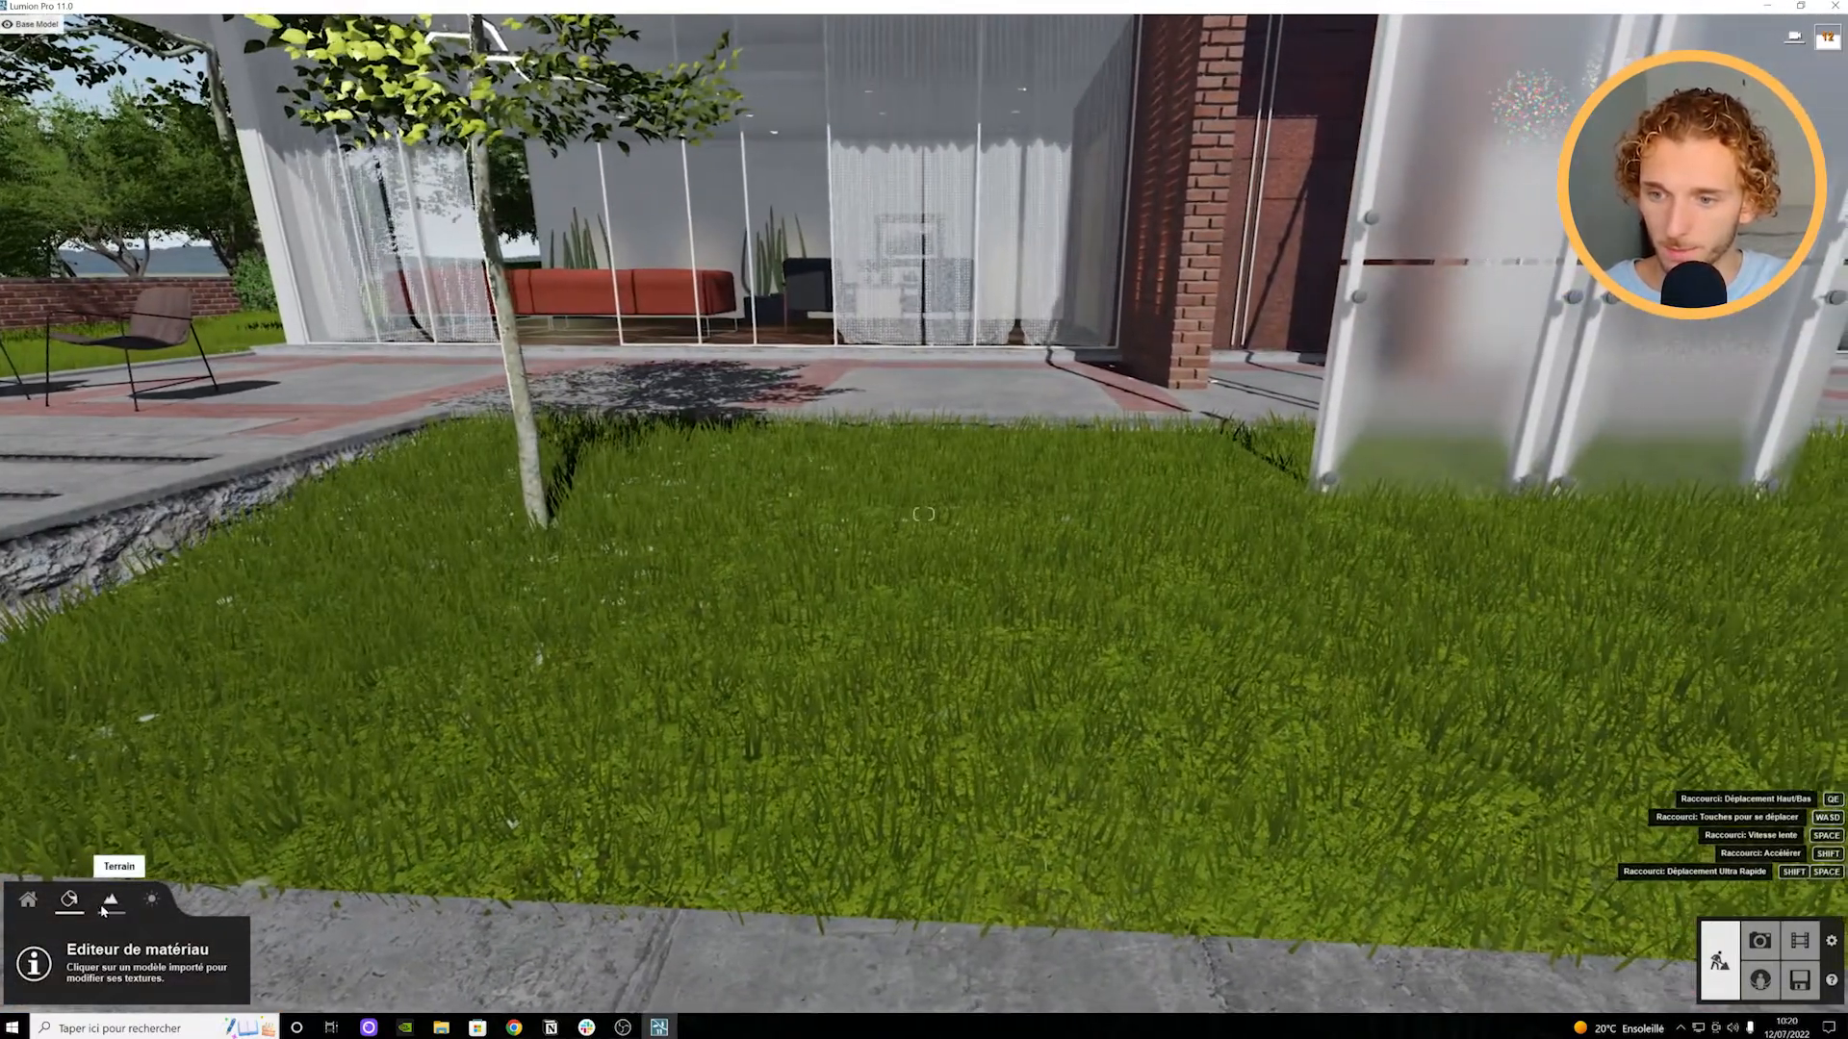
{"action": "left_click", "coordinate": [114, 900]}
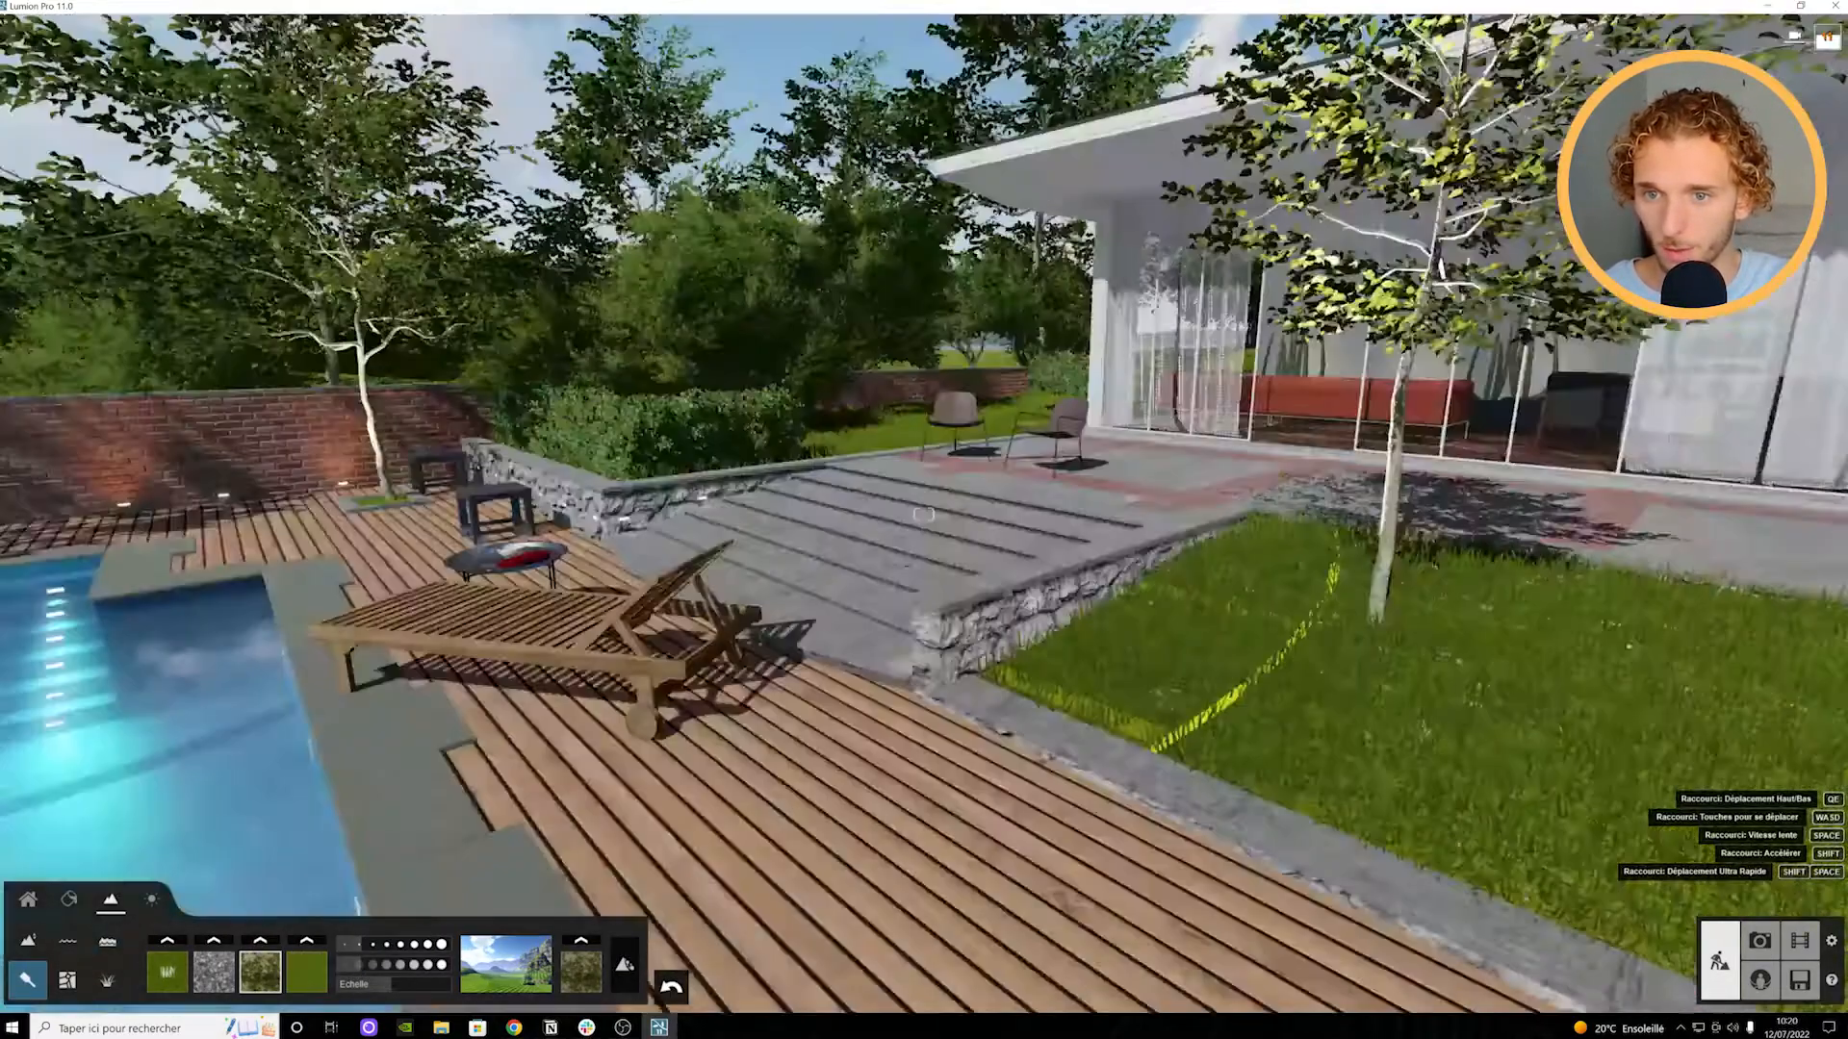
Step: Paint a patch of the mossy rock texture on the open grass field beyond the house, adjusting the brush size and strength
{"action": "right_click_drag", "start_coordinate": [1039, 620], "coordinate": [749, 680]}
{"action": "key", "text": "w"}
{"action": "key", "text": "w"}
{"action": "key", "text": "s"}
{"action": "key", "text": "q"}
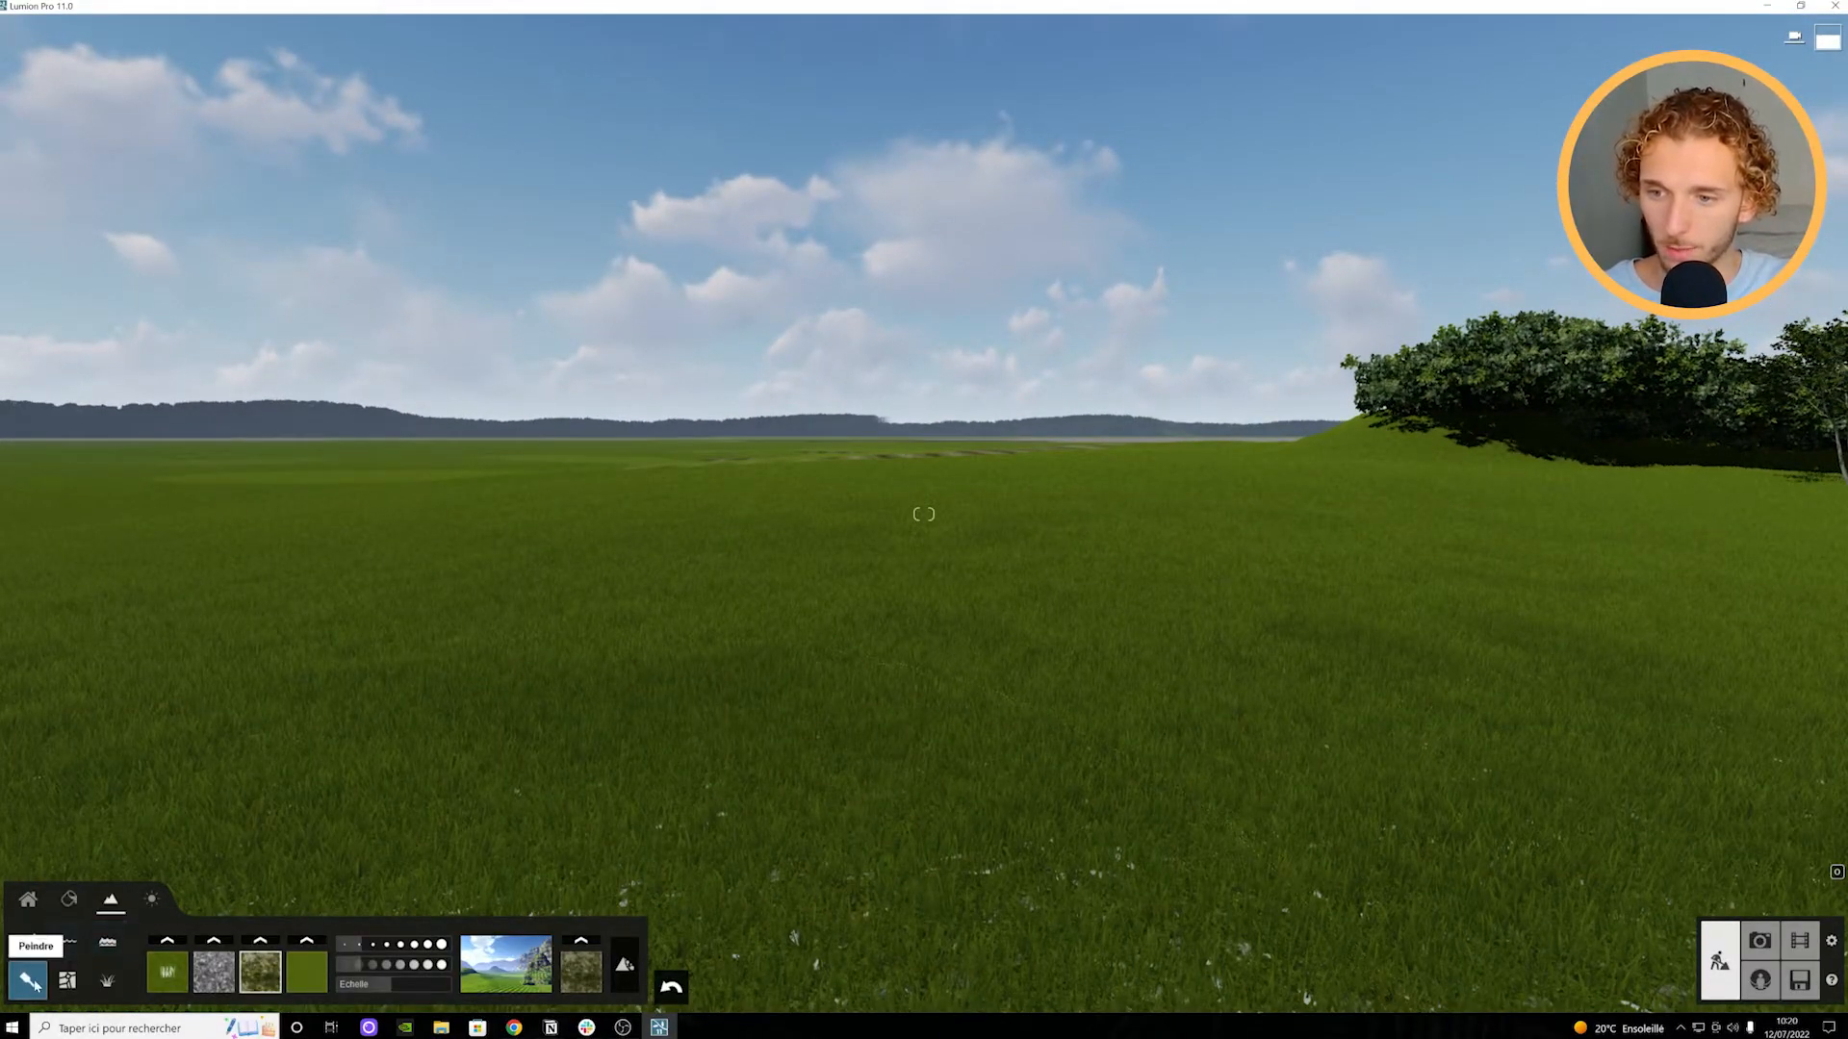
{"action": "right_click_drag", "start_coordinate": [563, 774], "coordinate": [486, 766]}
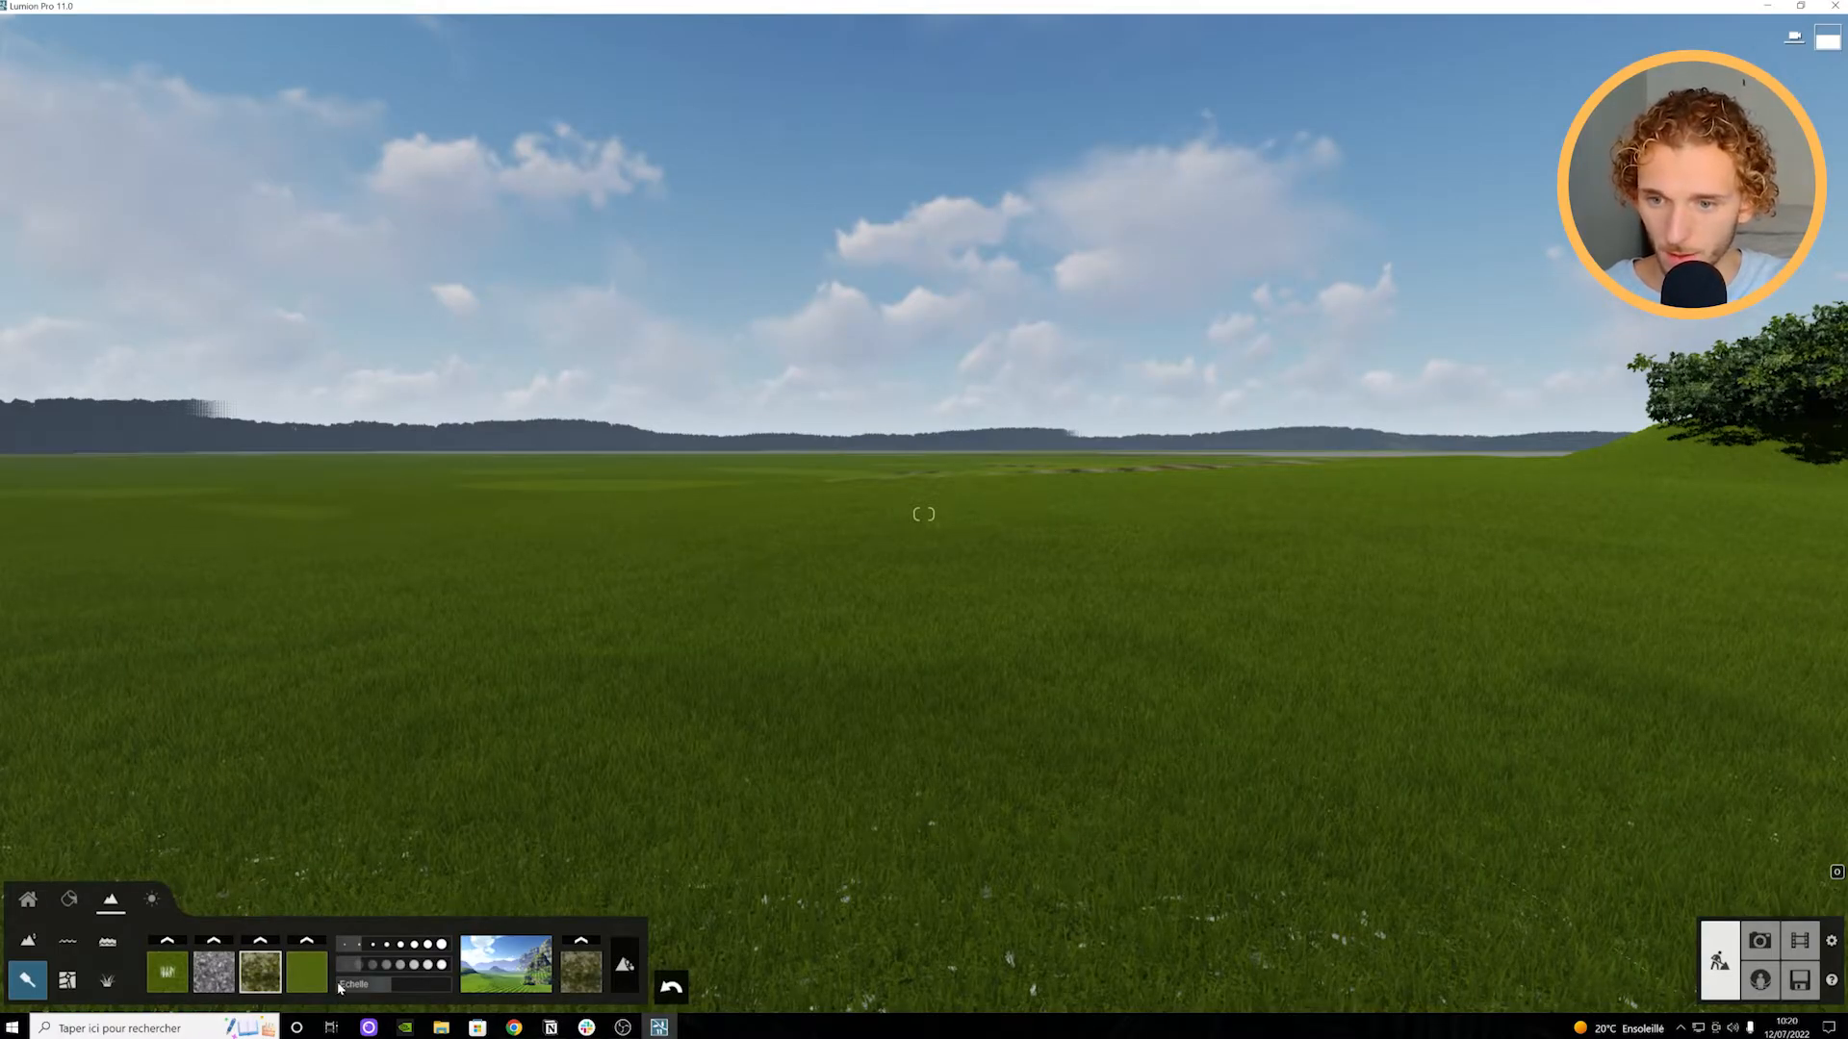
{"action": "left_click", "coordinate": [356, 951]}
{"action": "left_click", "coordinate": [388, 967]}
{"action": "mouse_move", "coordinate": [770, 734]}
{"action": "left_mouse_down"}
{"action": "mouse_move", "coordinate": [597, 731]}
{"action": "mouse_move", "coordinate": [962, 703]}
{"action": "mouse_move", "coordinate": [577, 712]}
{"action": "mouse_move", "coordinate": [1055, 713]}
{"action": "mouse_move", "coordinate": [1038, 545]}
{"action": "mouse_move", "coordinate": [693, 525]}
{"action": "mouse_move", "coordinate": [789, 524]}
{"action": "left_mouse_up"}
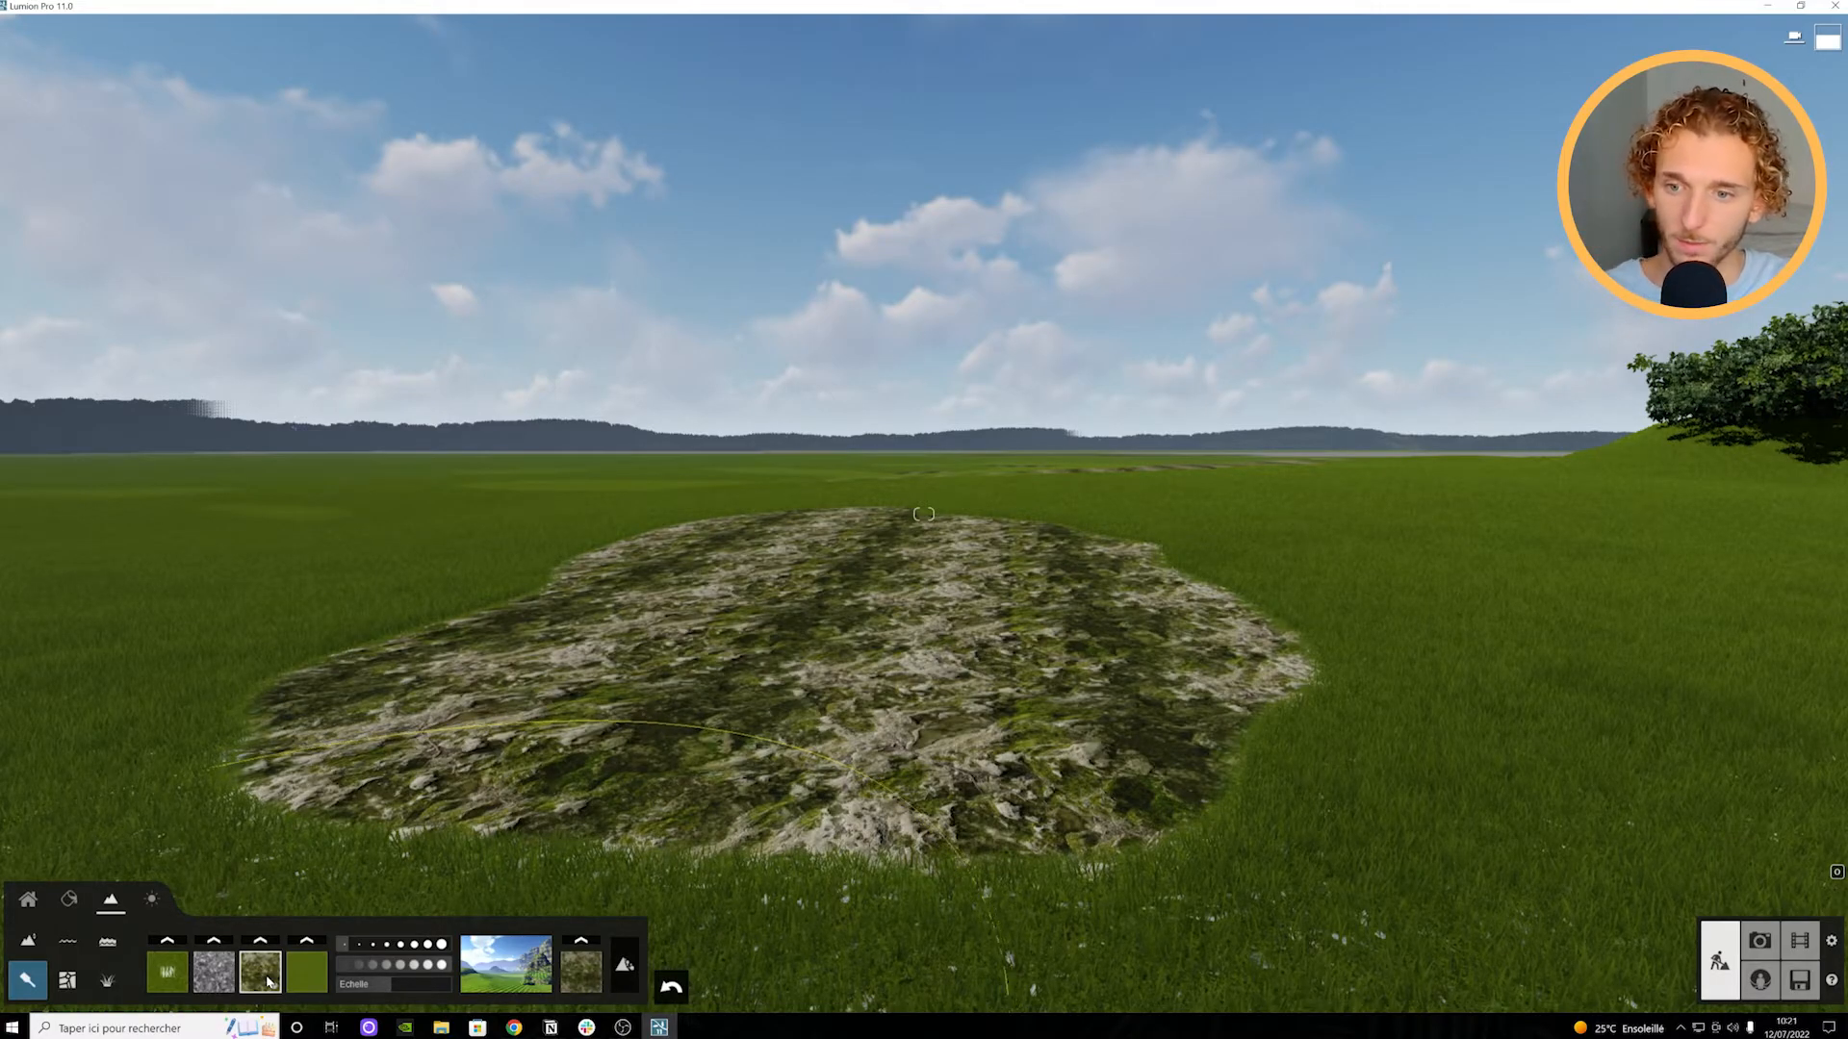
Step: Replace the painted rock texture with Cailloux herbe_NE and widen the patch to both sides
{"action": "left_click", "coordinate": [262, 972]}
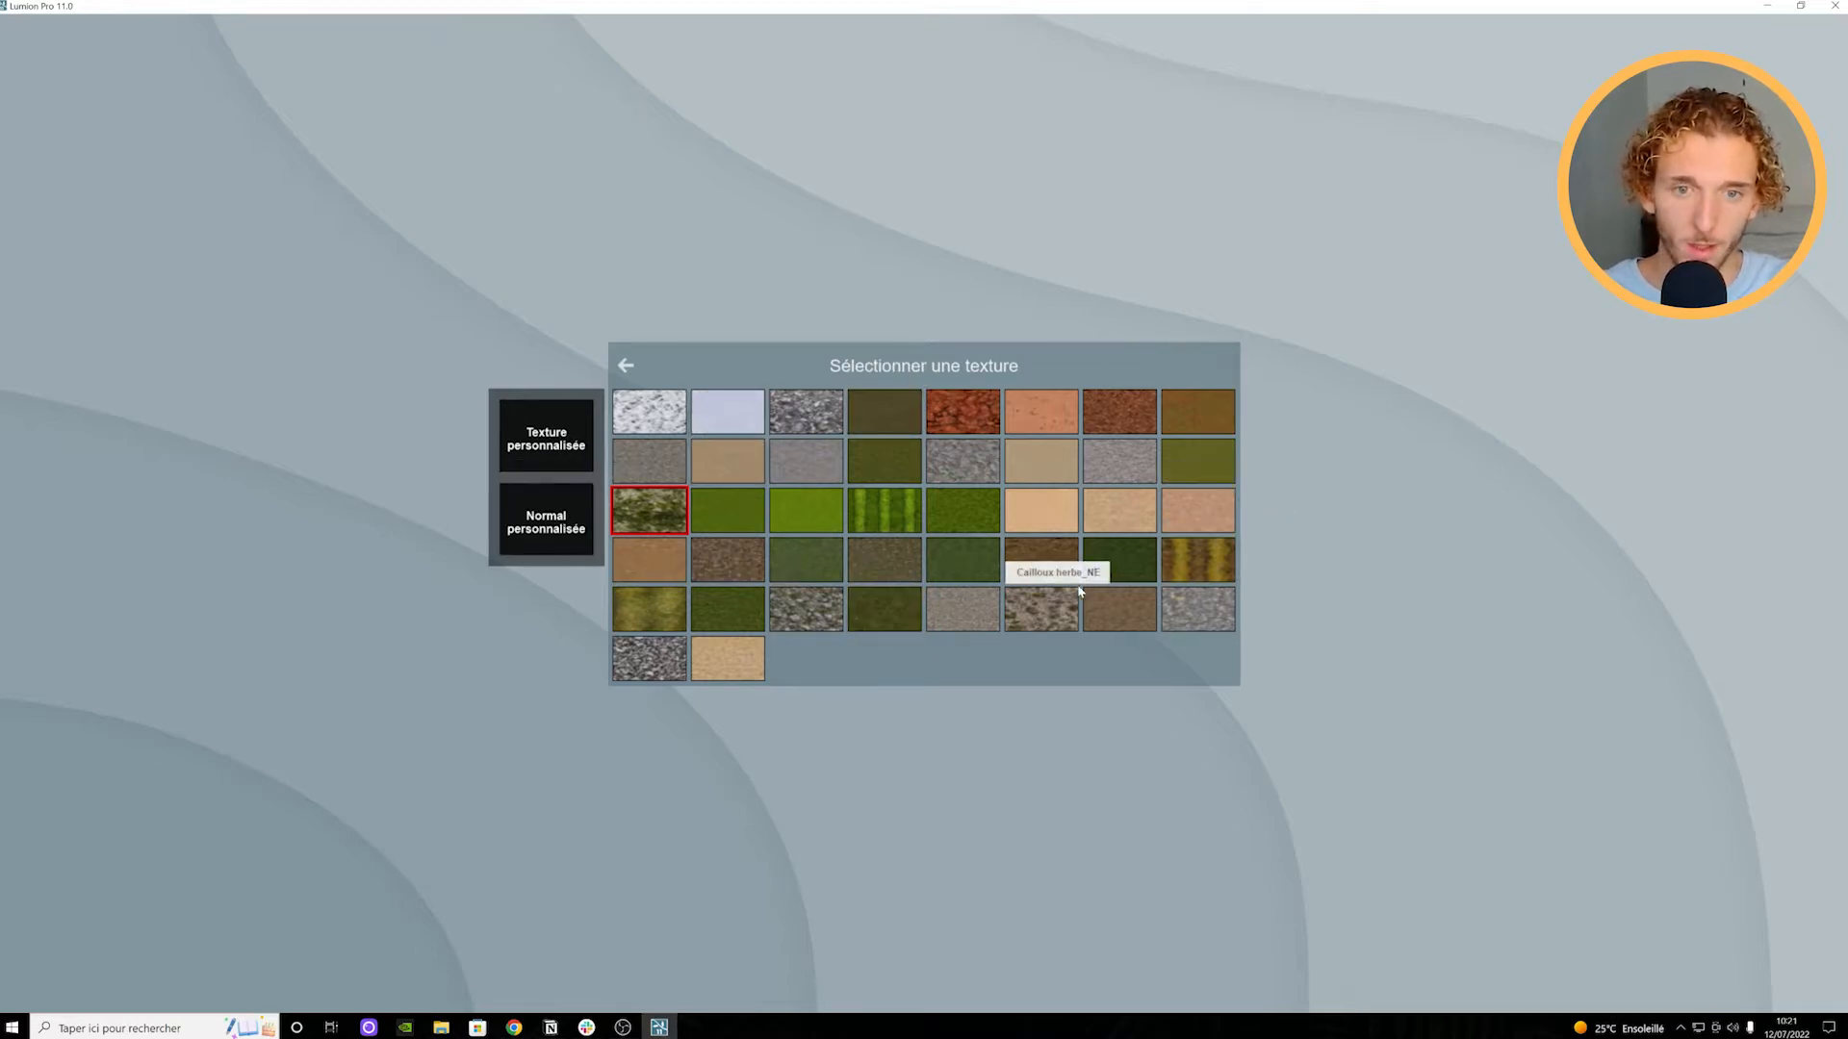
{"action": "left_click", "coordinate": [638, 742]}
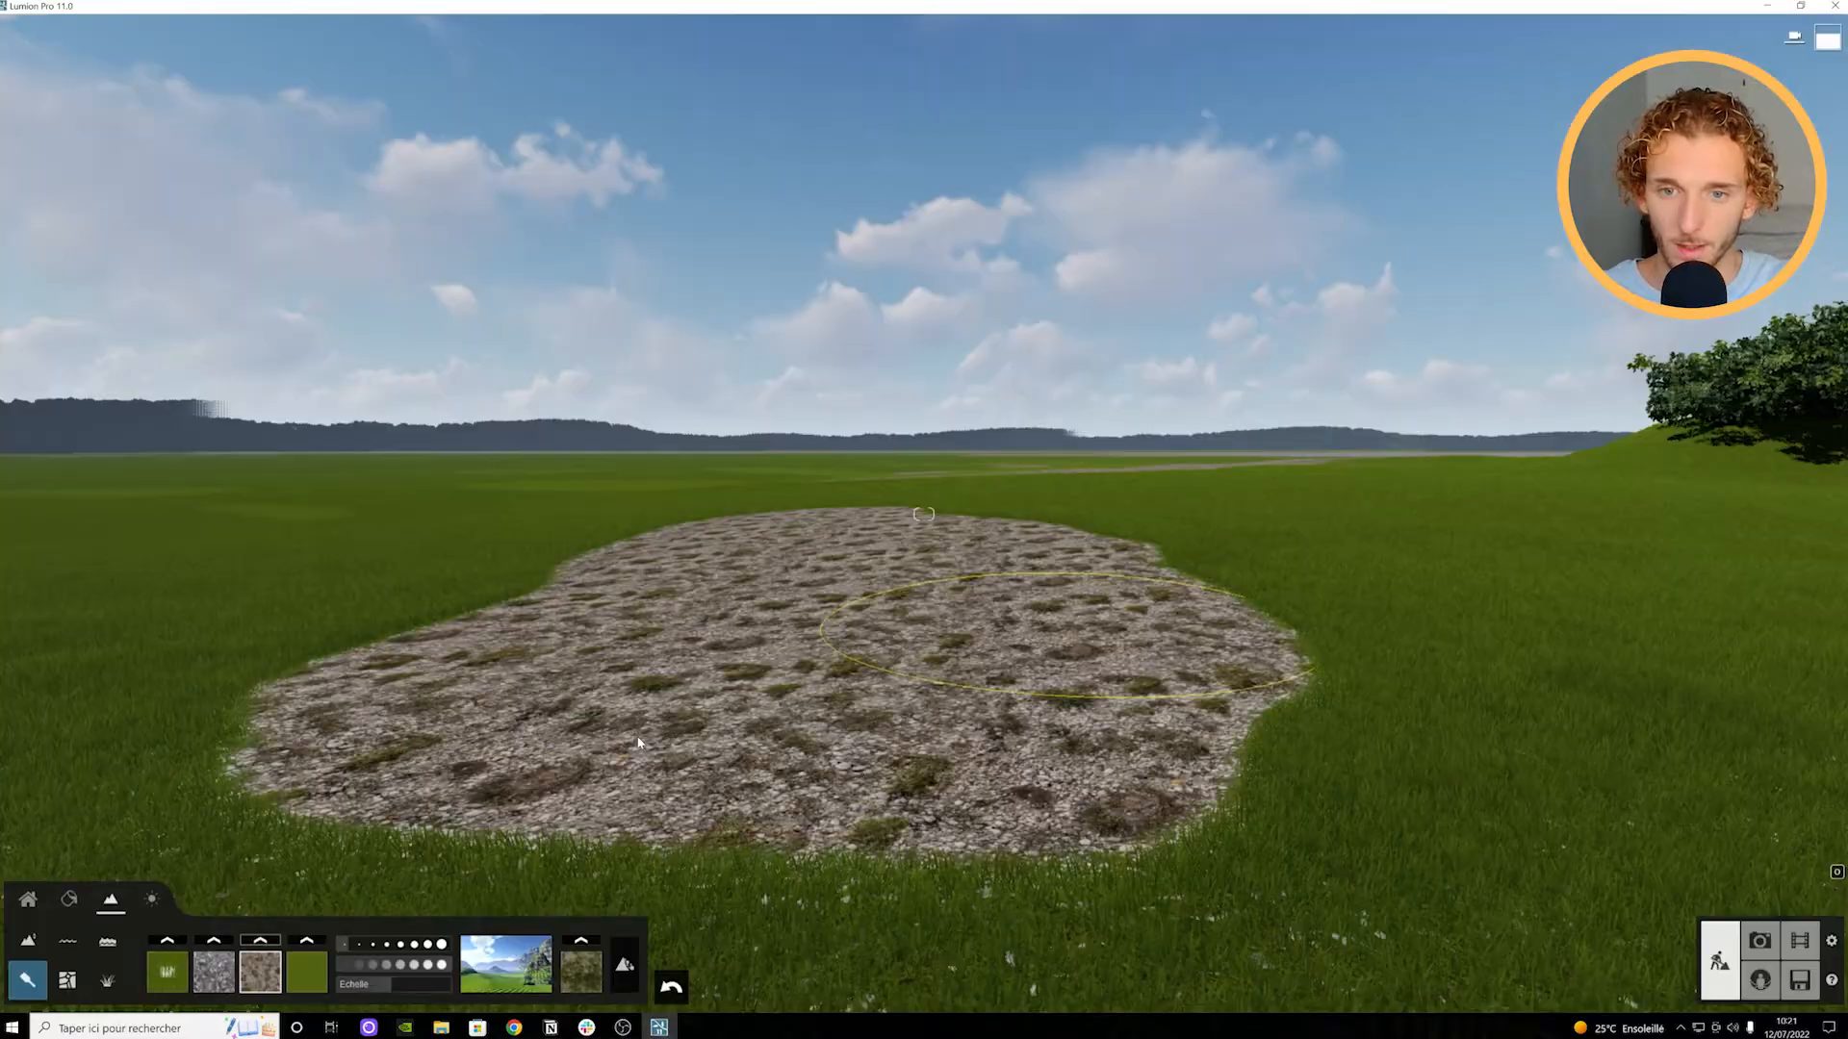
{"action": "mouse_move", "coordinate": [354, 636]}
{"action": "left_mouse_down"}
{"action": "mouse_move", "coordinate": [462, 578]}
{"action": "mouse_move", "coordinate": [1251, 597]}
{"action": "mouse_move", "coordinate": [1588, 770]}
{"action": "mouse_move", "coordinate": [701, 655]}
{"action": "left_mouse_up"}
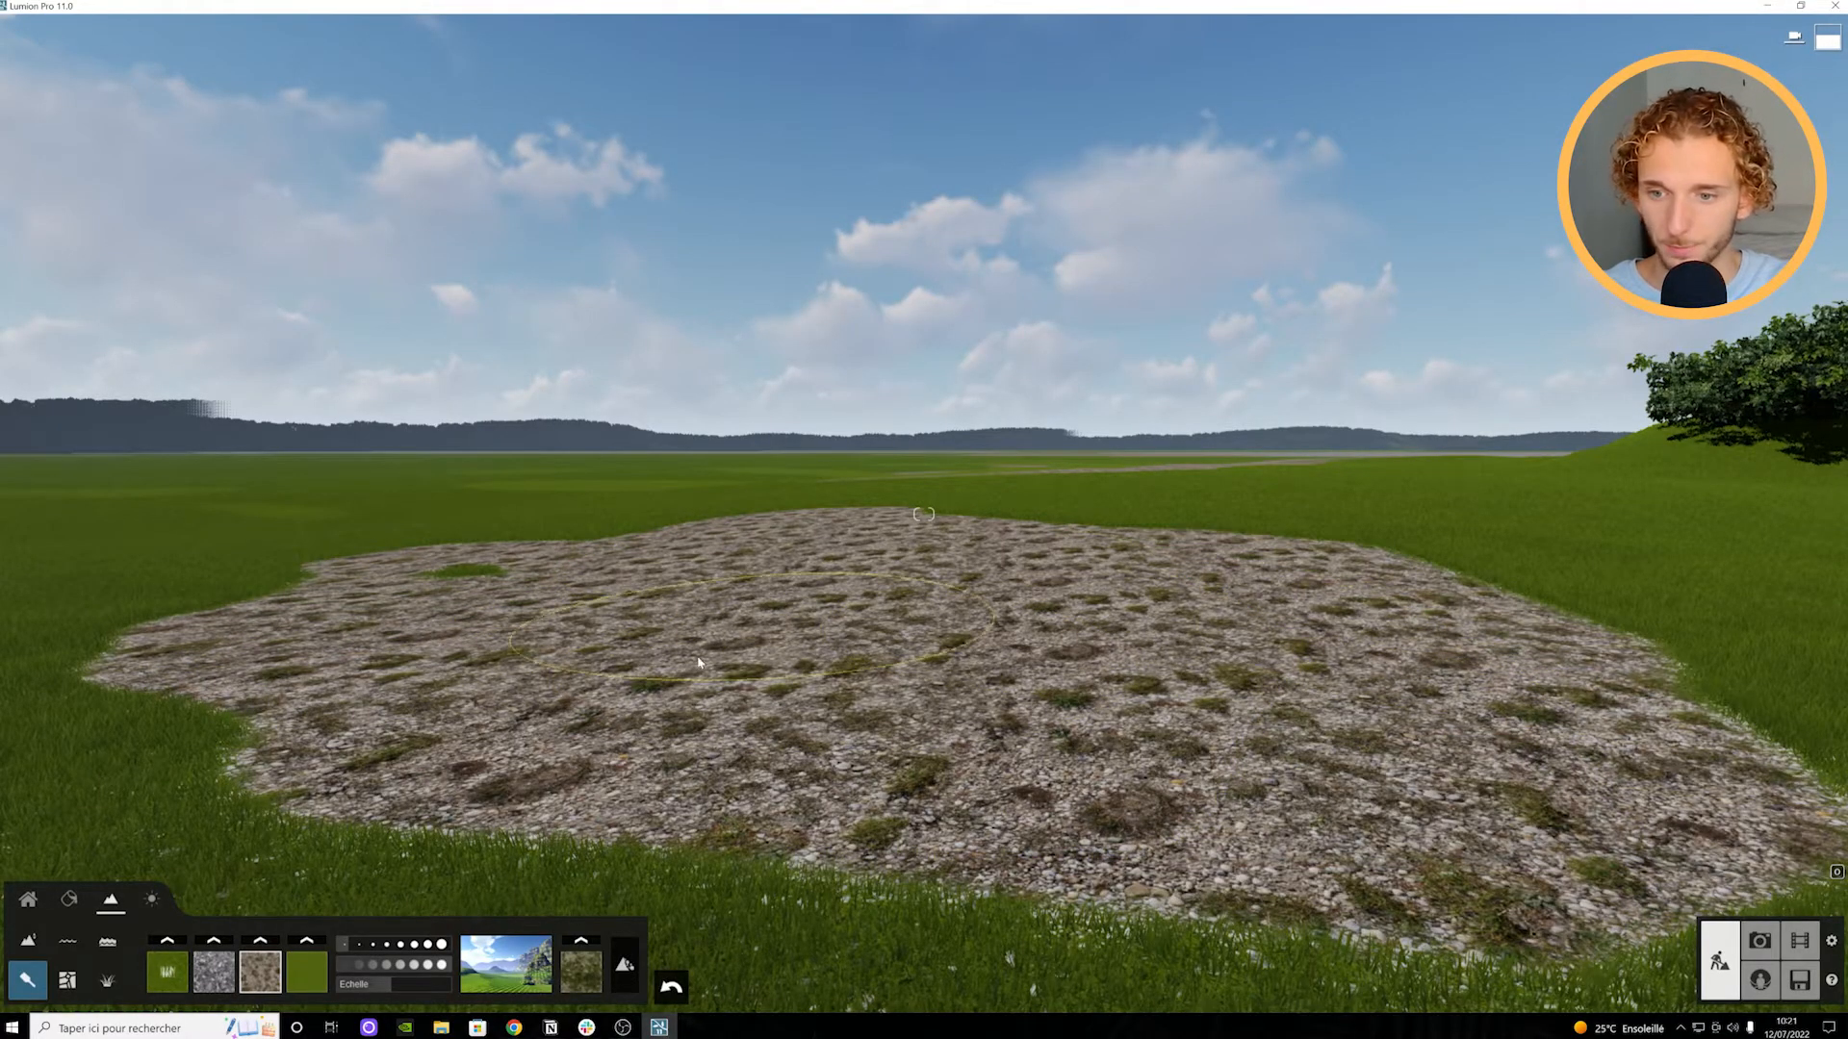
Step: Adjust the brush size, extend the gravel patch across the field and paint a separate gravel patch in front of it
{"action": "scroll", "coordinate": [587, 770], "scroll_direction": "down", "scroll_amount": 5}
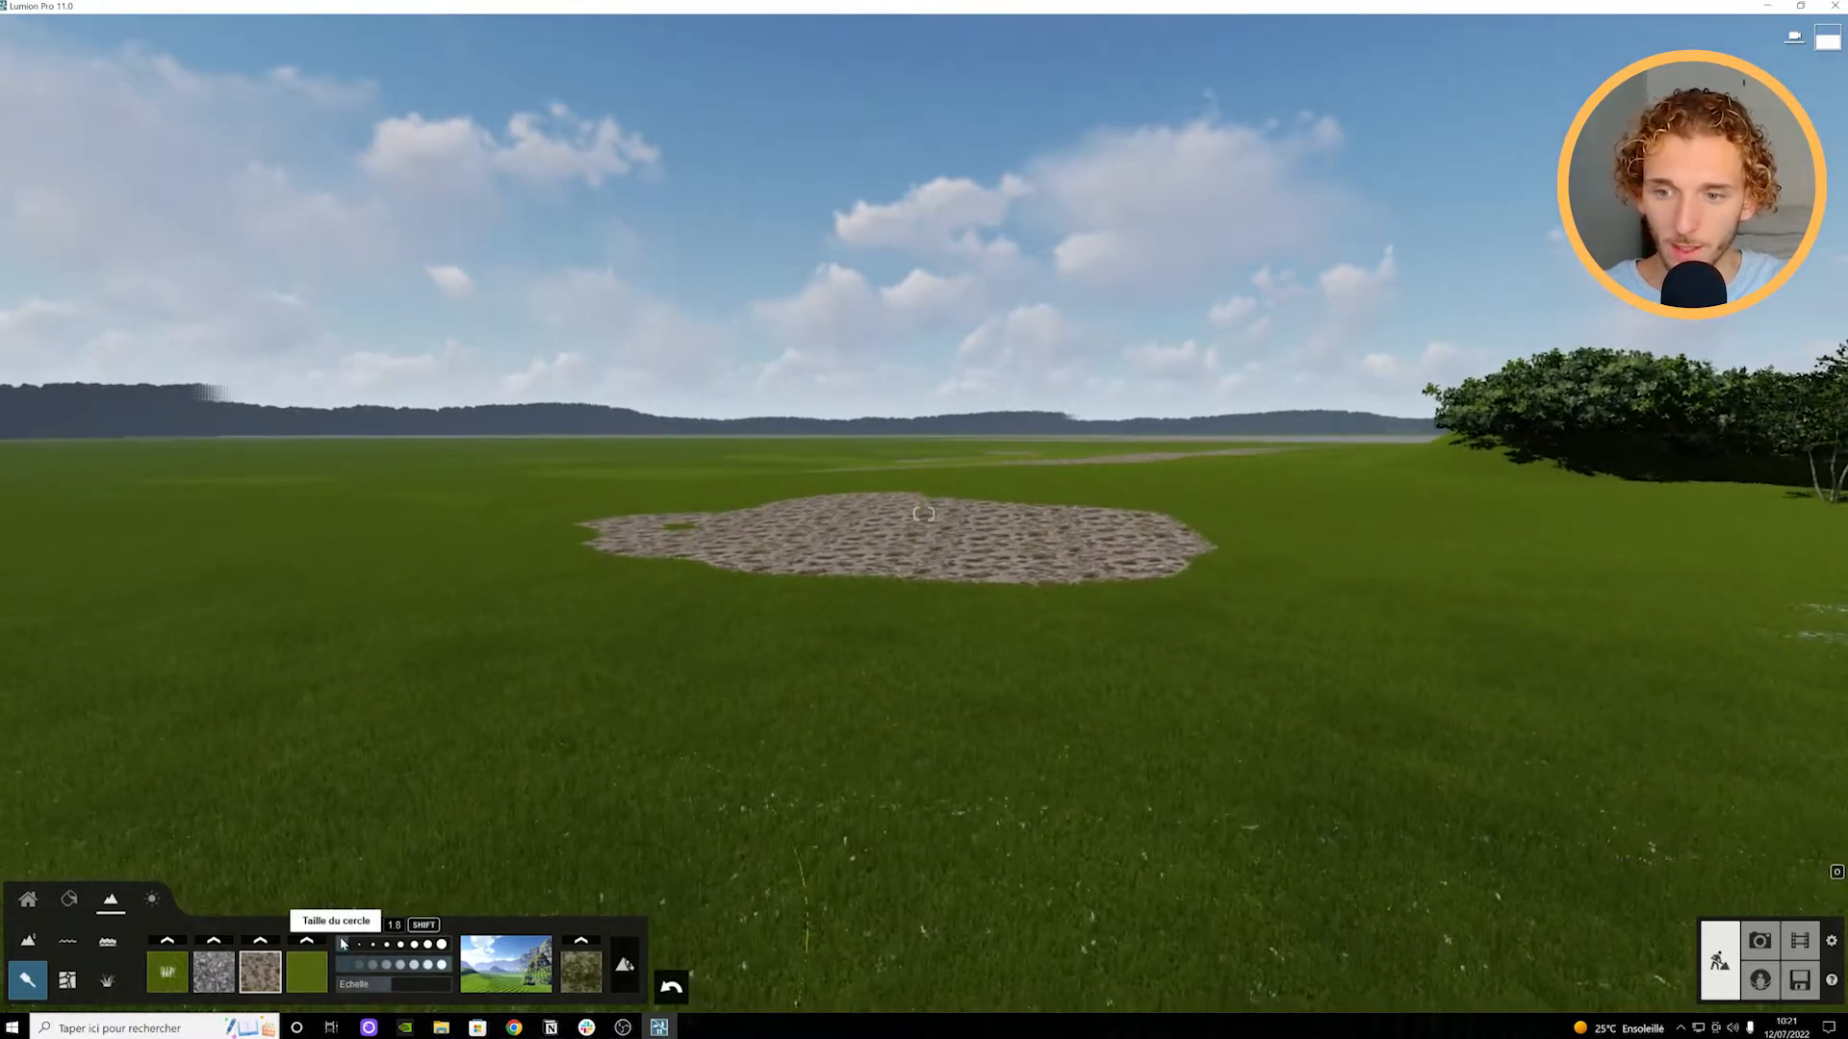
{"action": "left_click_drag", "start_coordinate": [550, 506], "coordinate": [590, 491]}
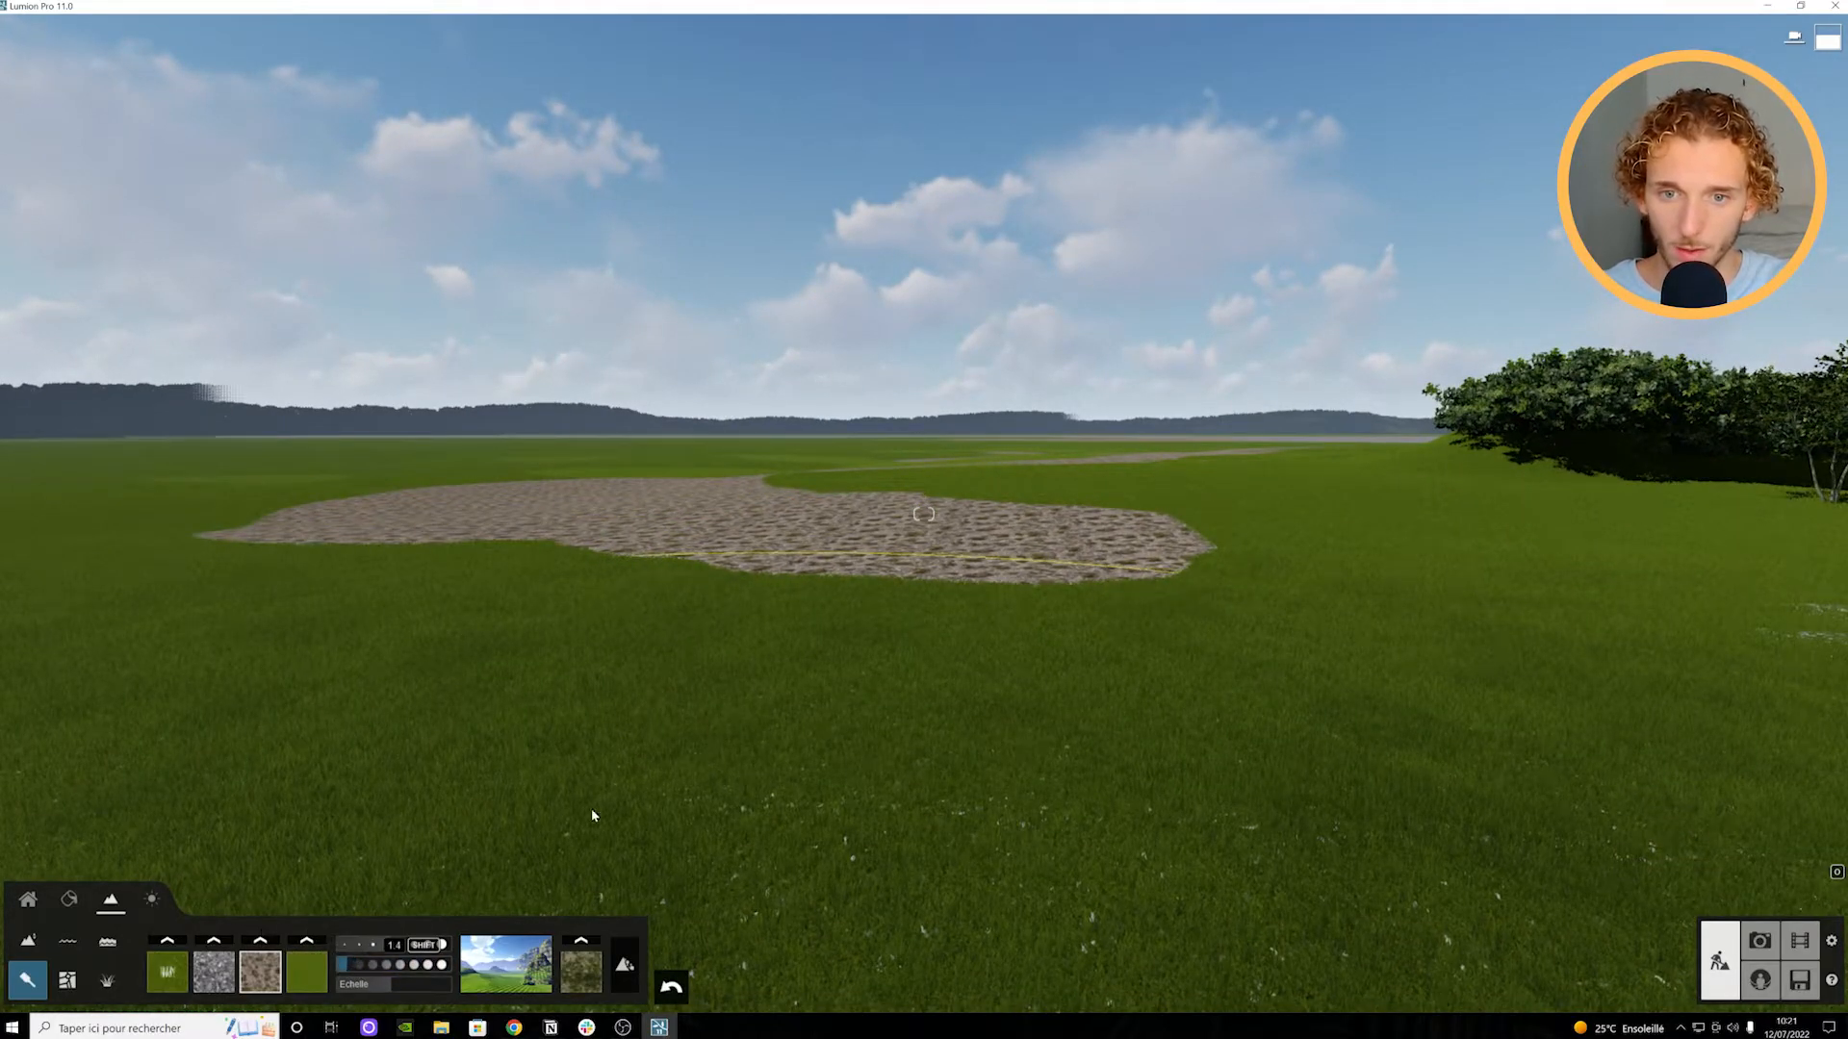
{"action": "left_click_drag", "start_coordinate": [383, 946], "coordinate": [351, 946]}
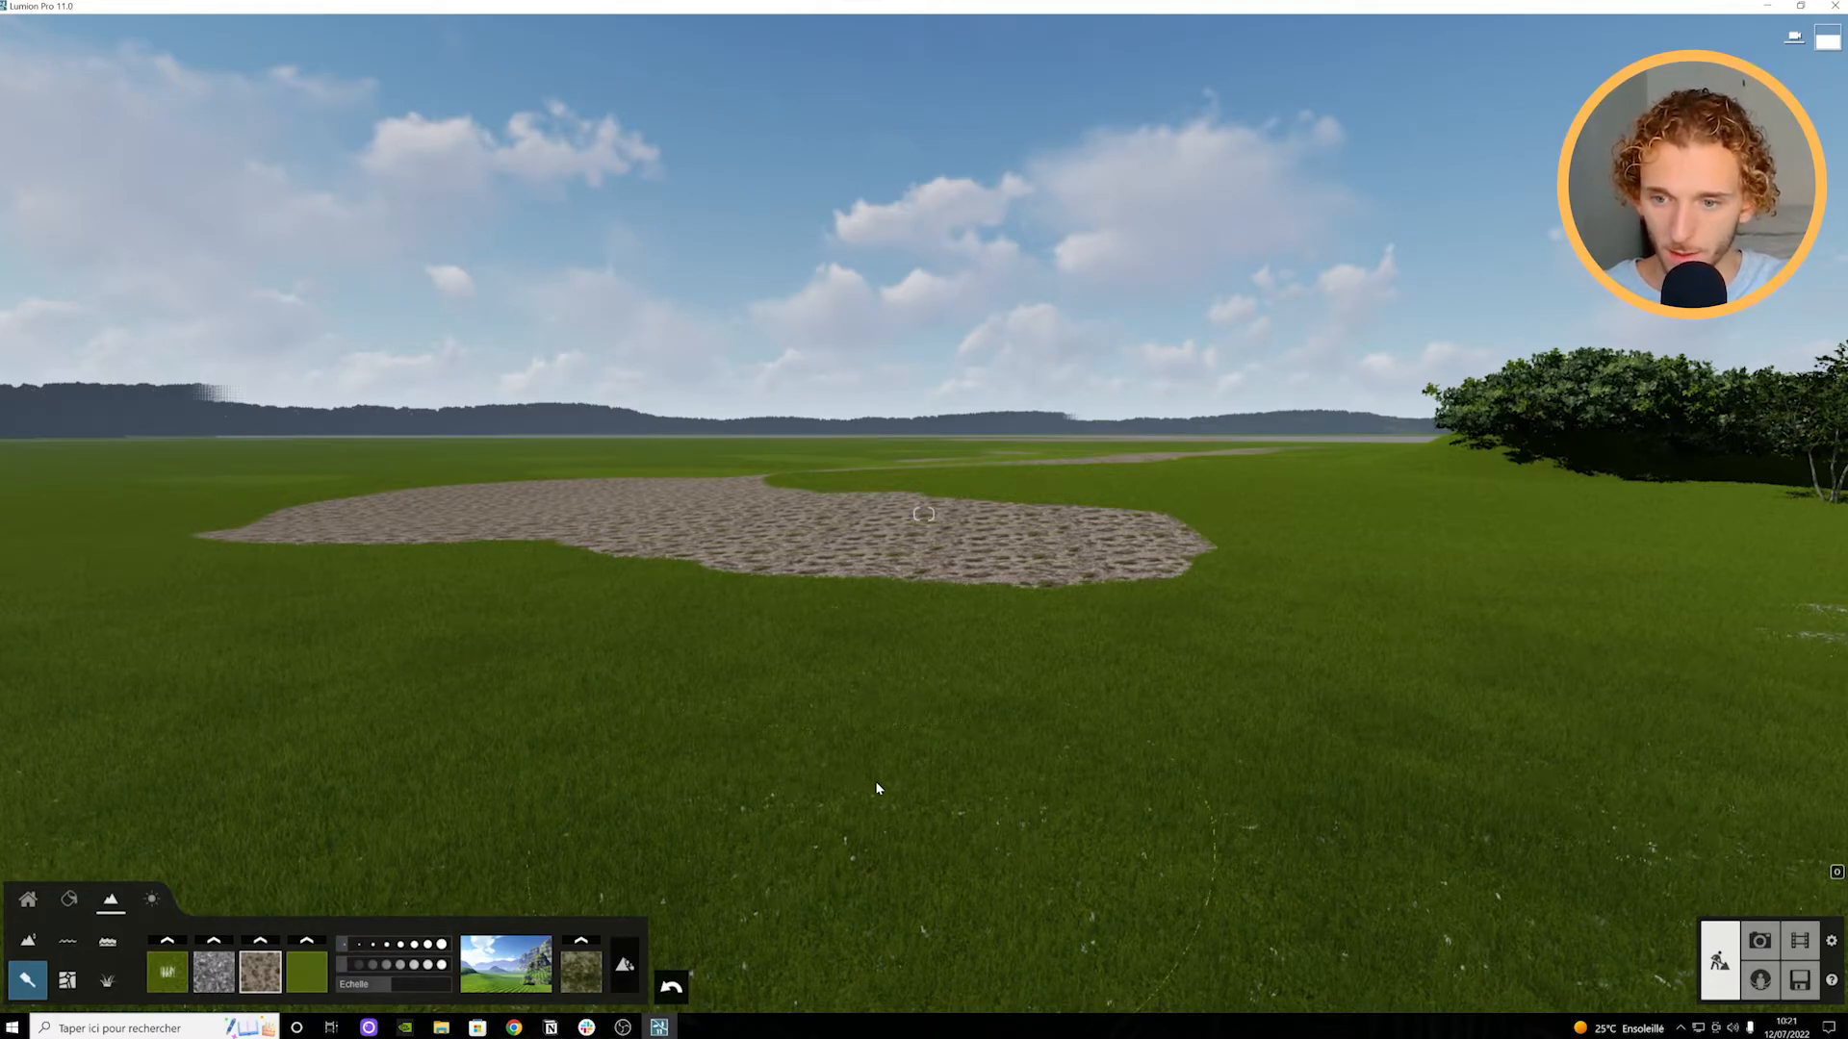
{"action": "mouse_move", "coordinate": [846, 674]}
{"action": "left_mouse_down"}
{"action": "mouse_move", "coordinate": [1158, 718]}
{"action": "mouse_move", "coordinate": [1251, 750]}
{"action": "left_mouse_up"}
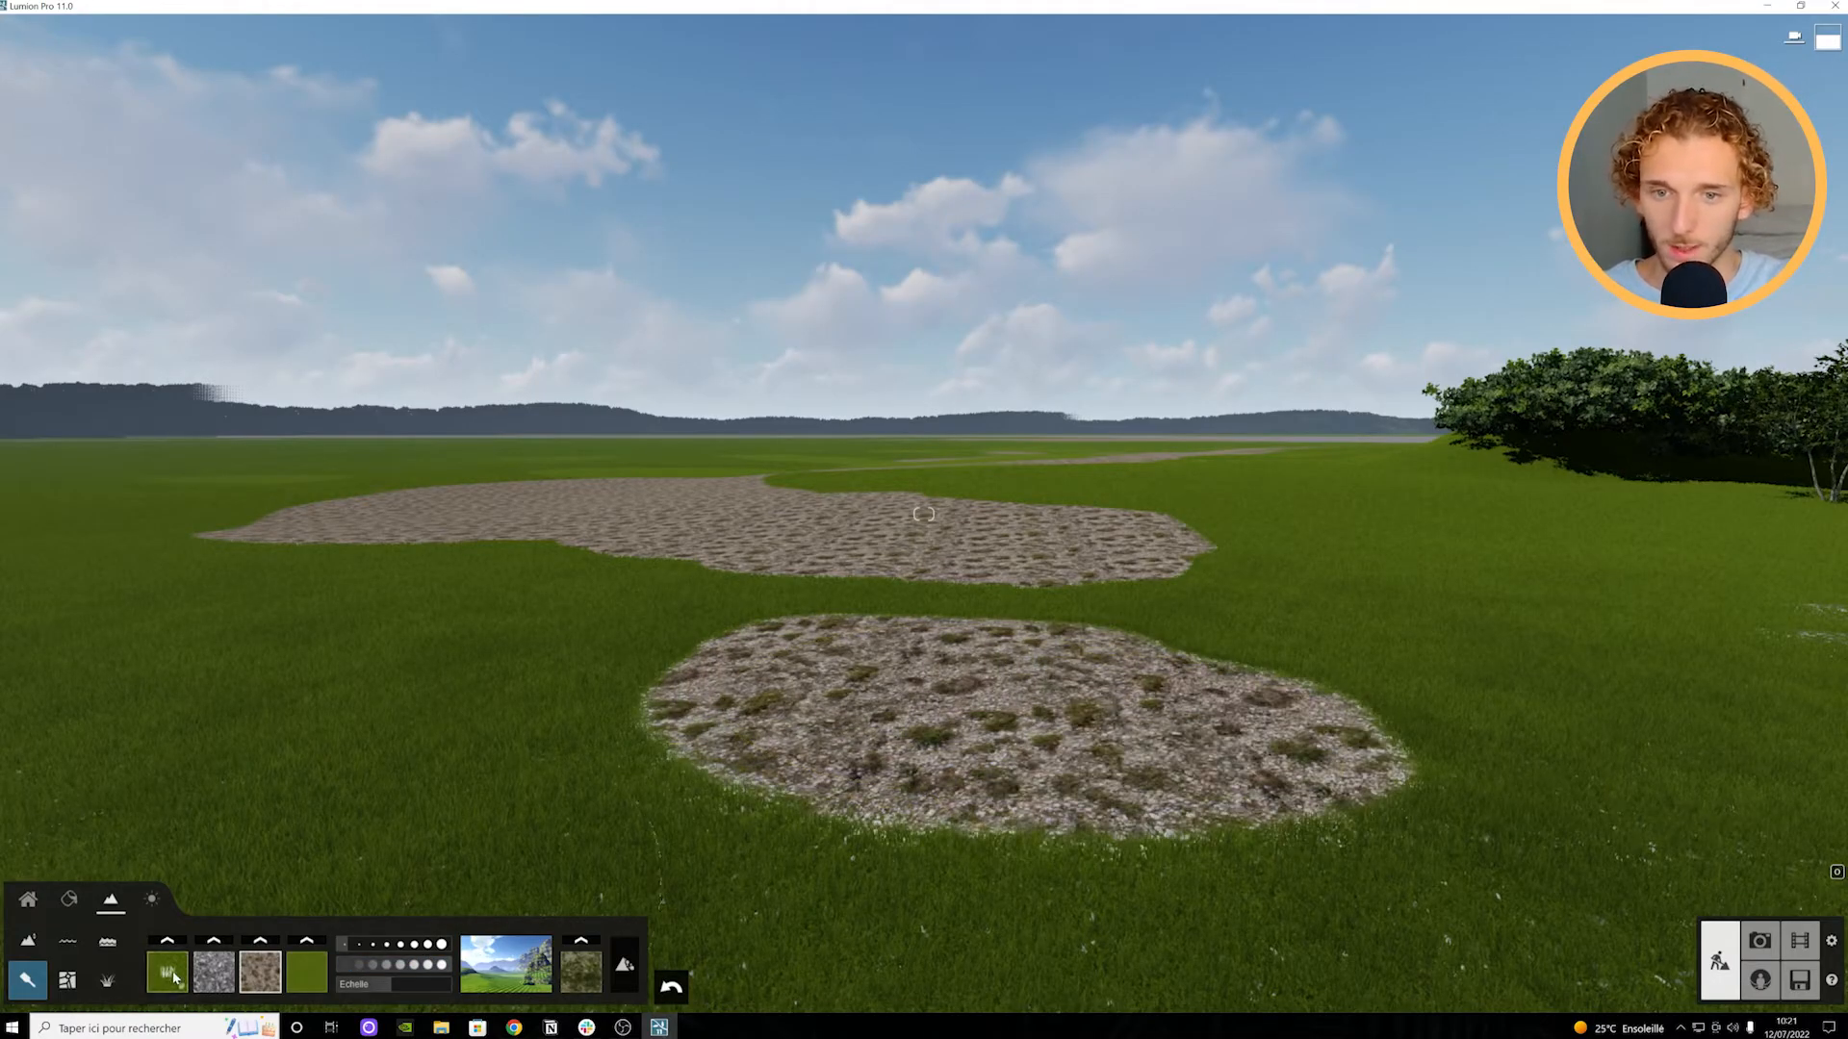
Step: Paint the landscape grass texture back over the gravel patches on the field
{"action": "mouse_move", "coordinate": [866, 714]}
{"action": "left_mouse_down"}
{"action": "mouse_move", "coordinate": [1193, 737]}
{"action": "mouse_move", "coordinate": [1328, 769]}
{"action": "left_mouse_up"}
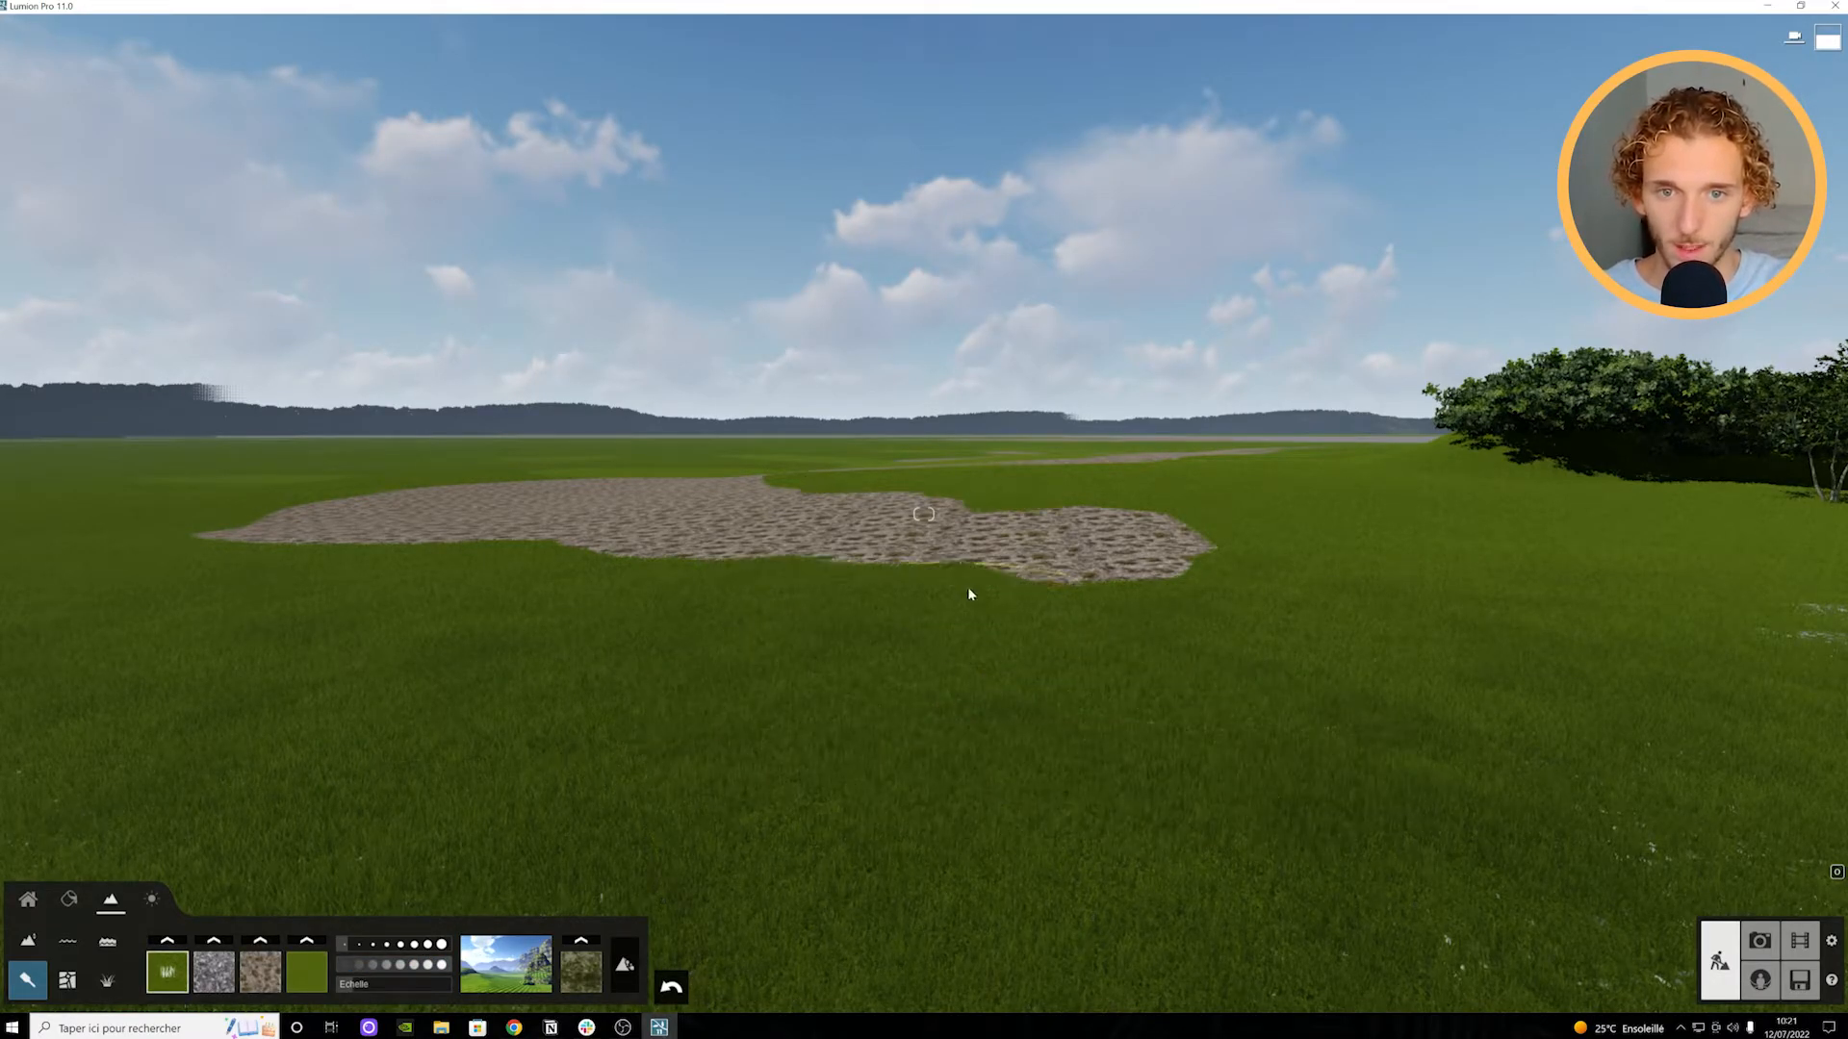
{"action": "left_click_drag", "start_coordinate": [773, 553], "coordinate": [355, 554]}
Step: Return to the pool terrace and open the wood decking's material settings in the material editor
{"action": "key", "text": "w"}
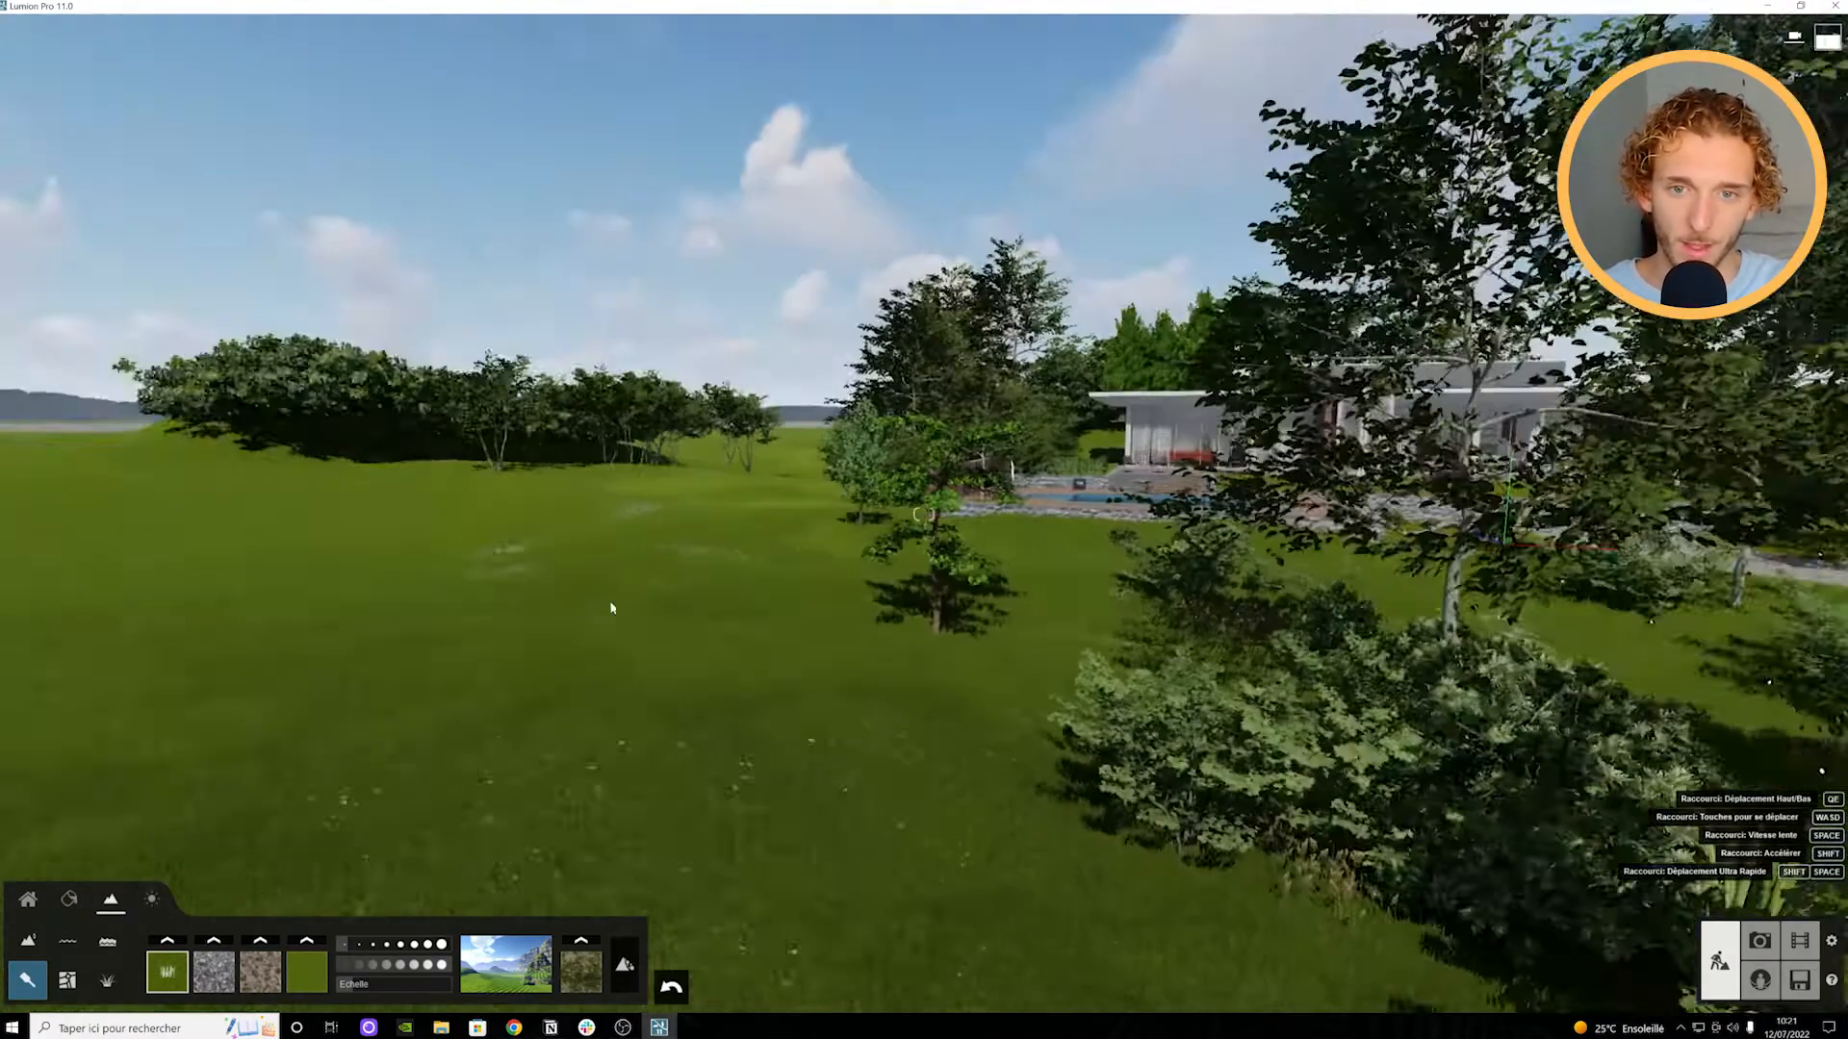
{"action": "key", "text": "w"}
{"action": "key", "text": "w"}
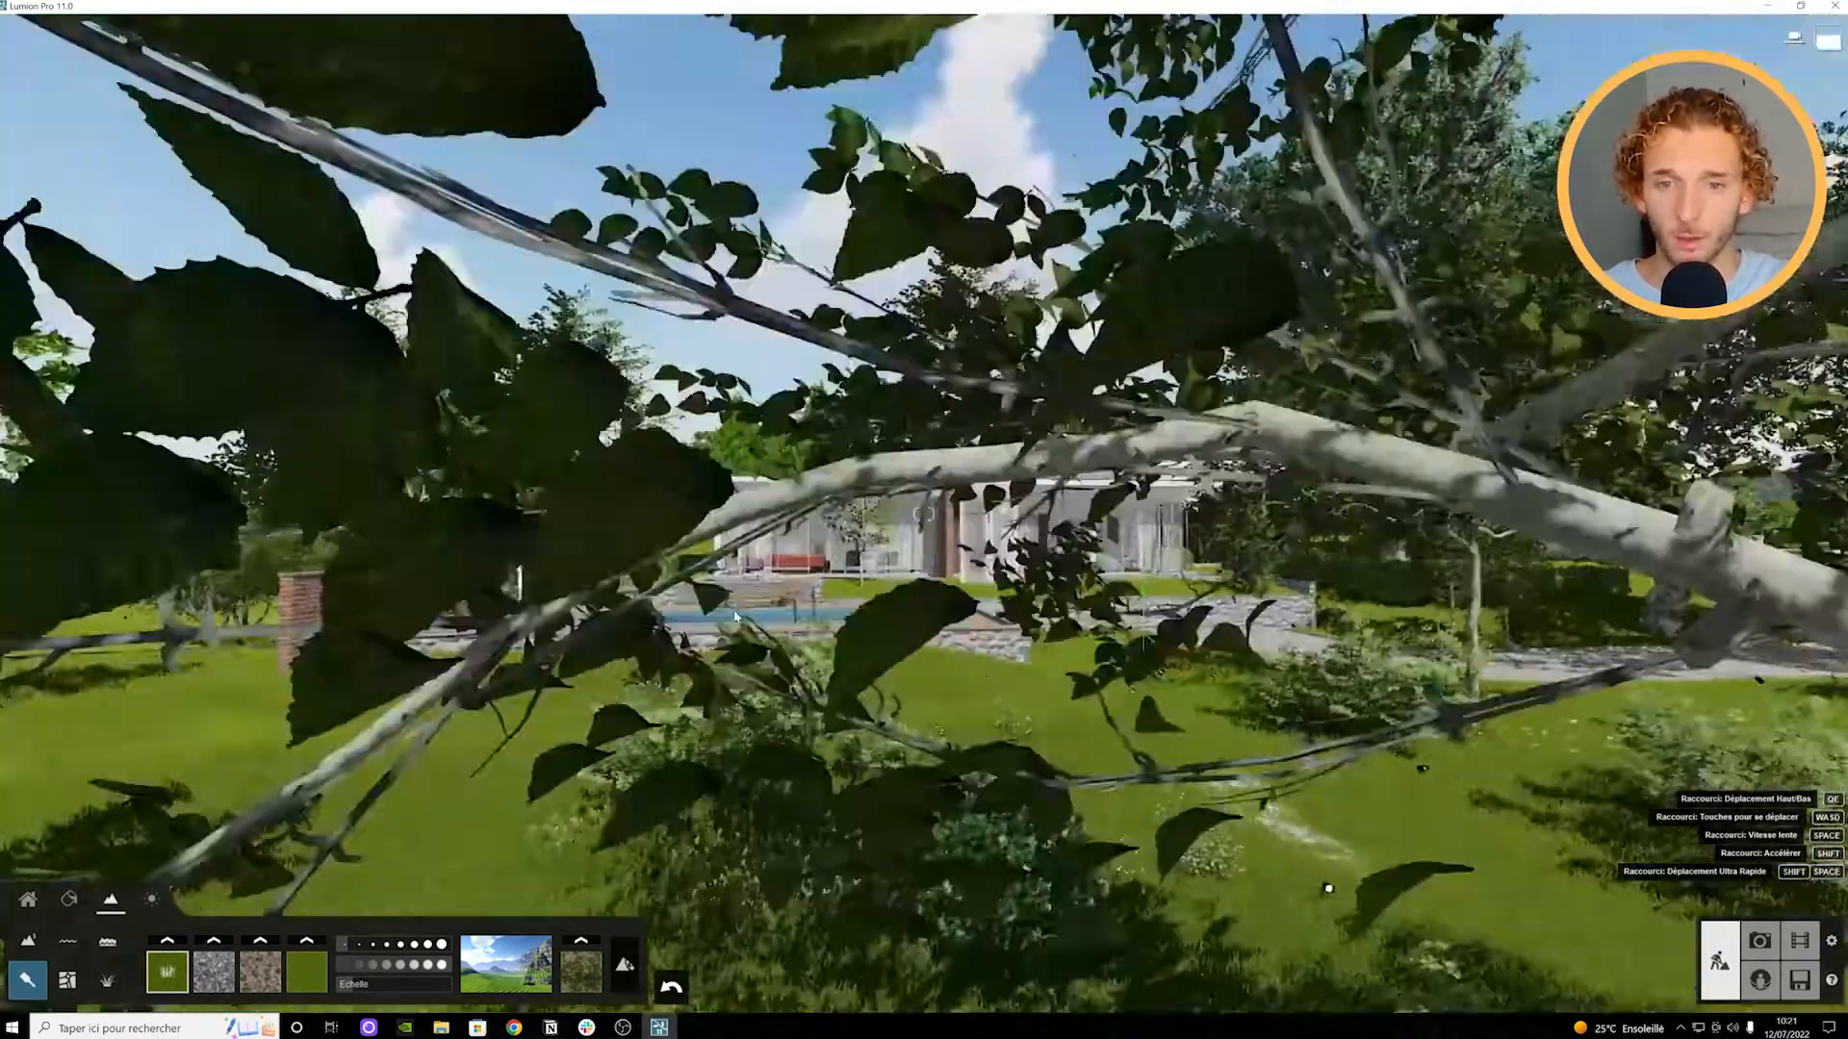
{"action": "key", "text": "w"}
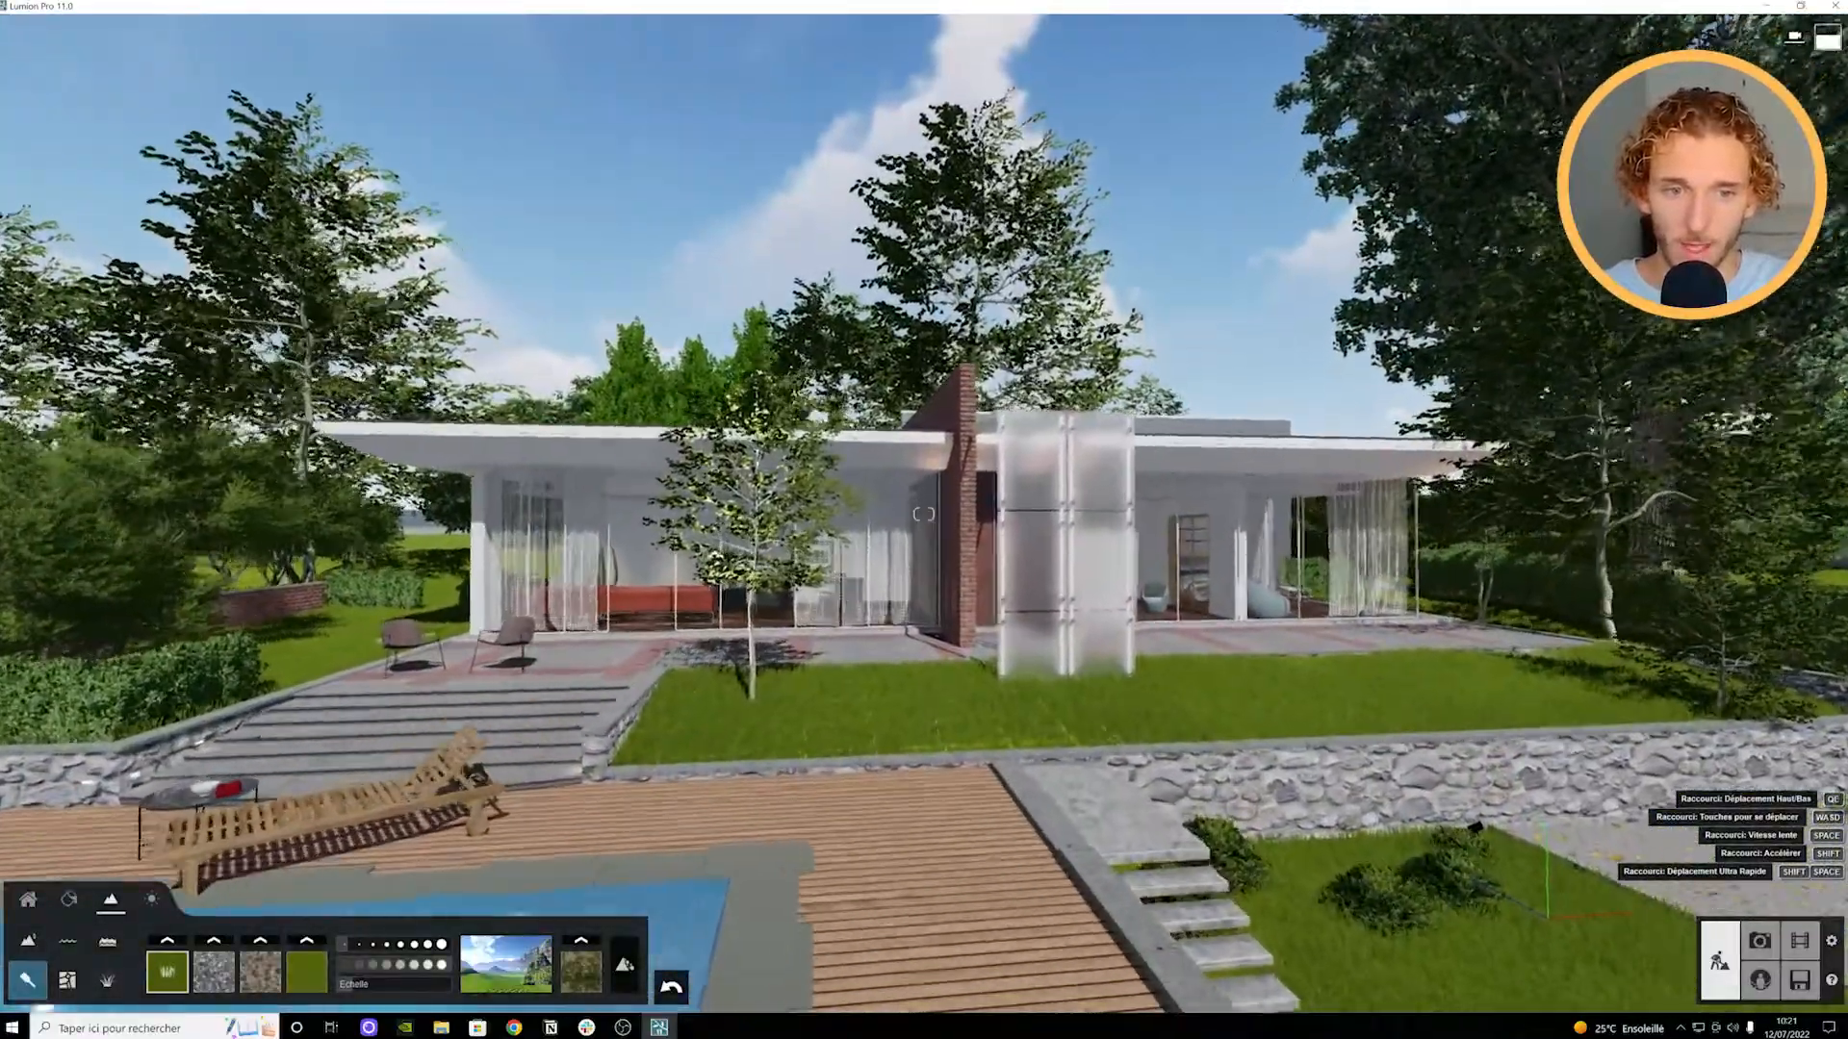
{"action": "key", "text": "w"}
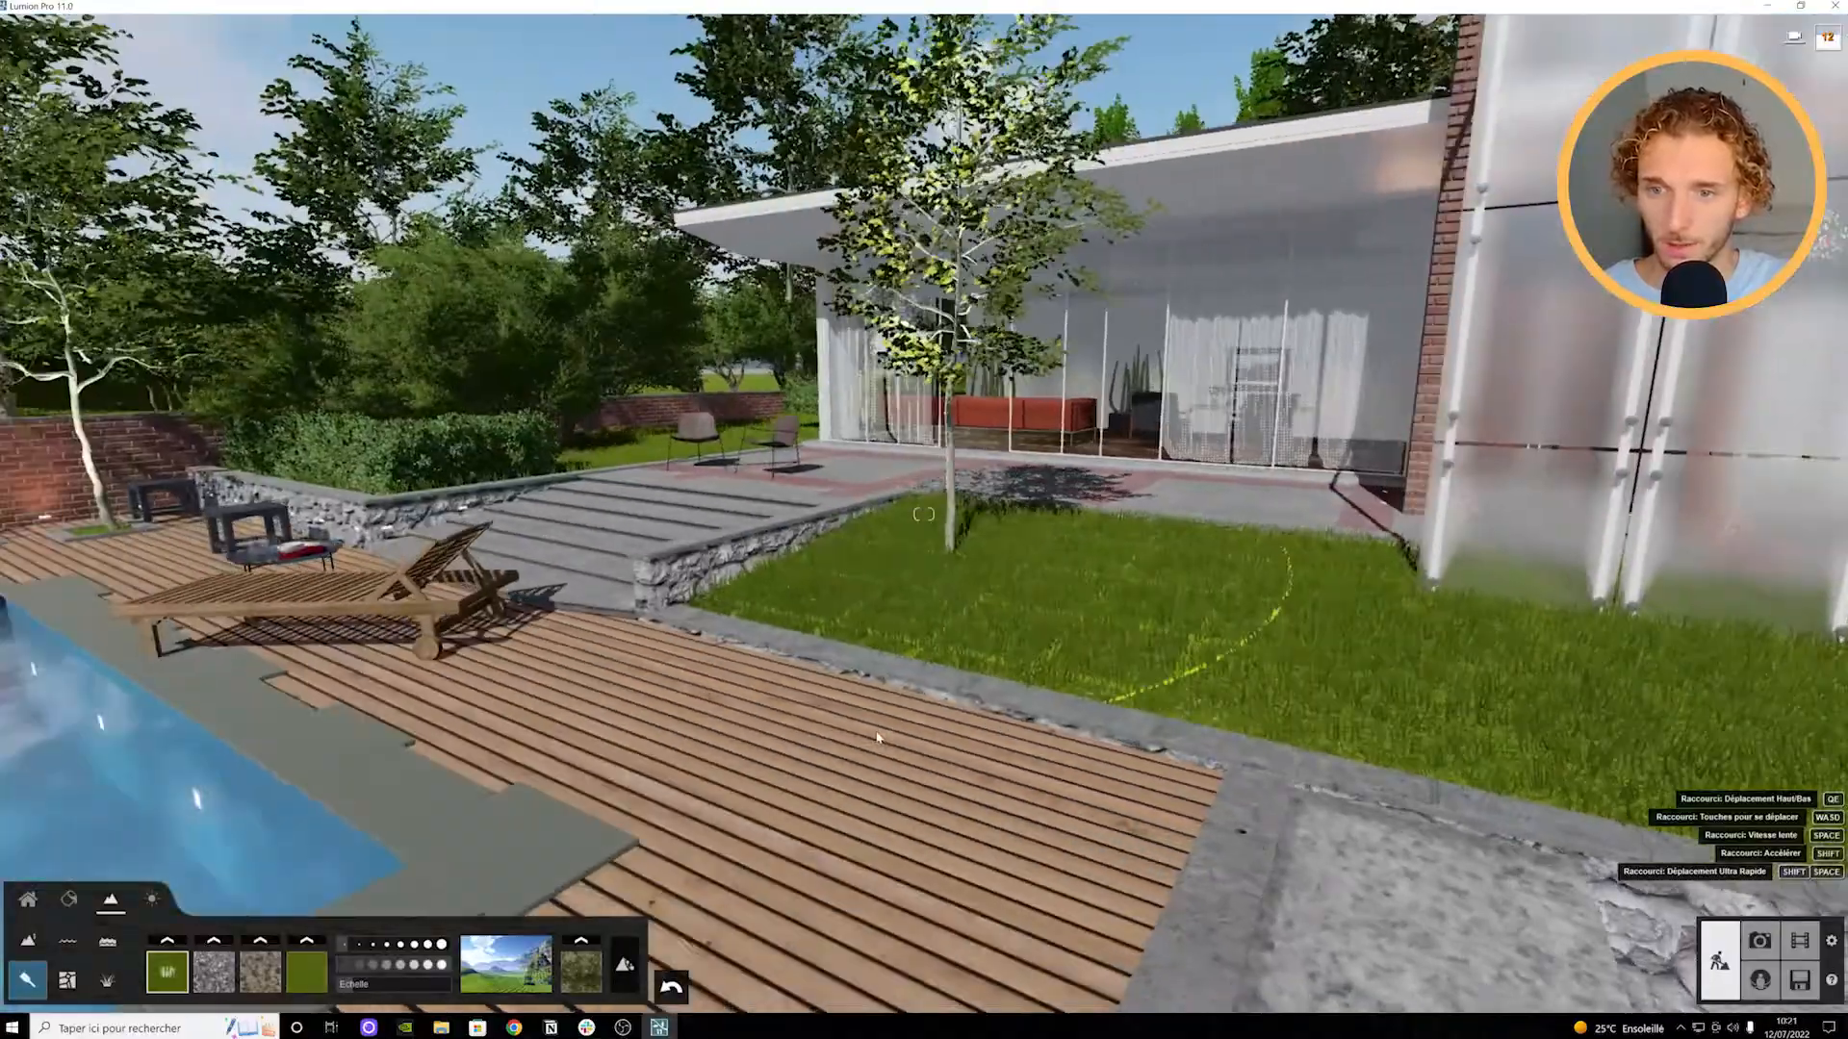
{"action": "key", "text": "w"}
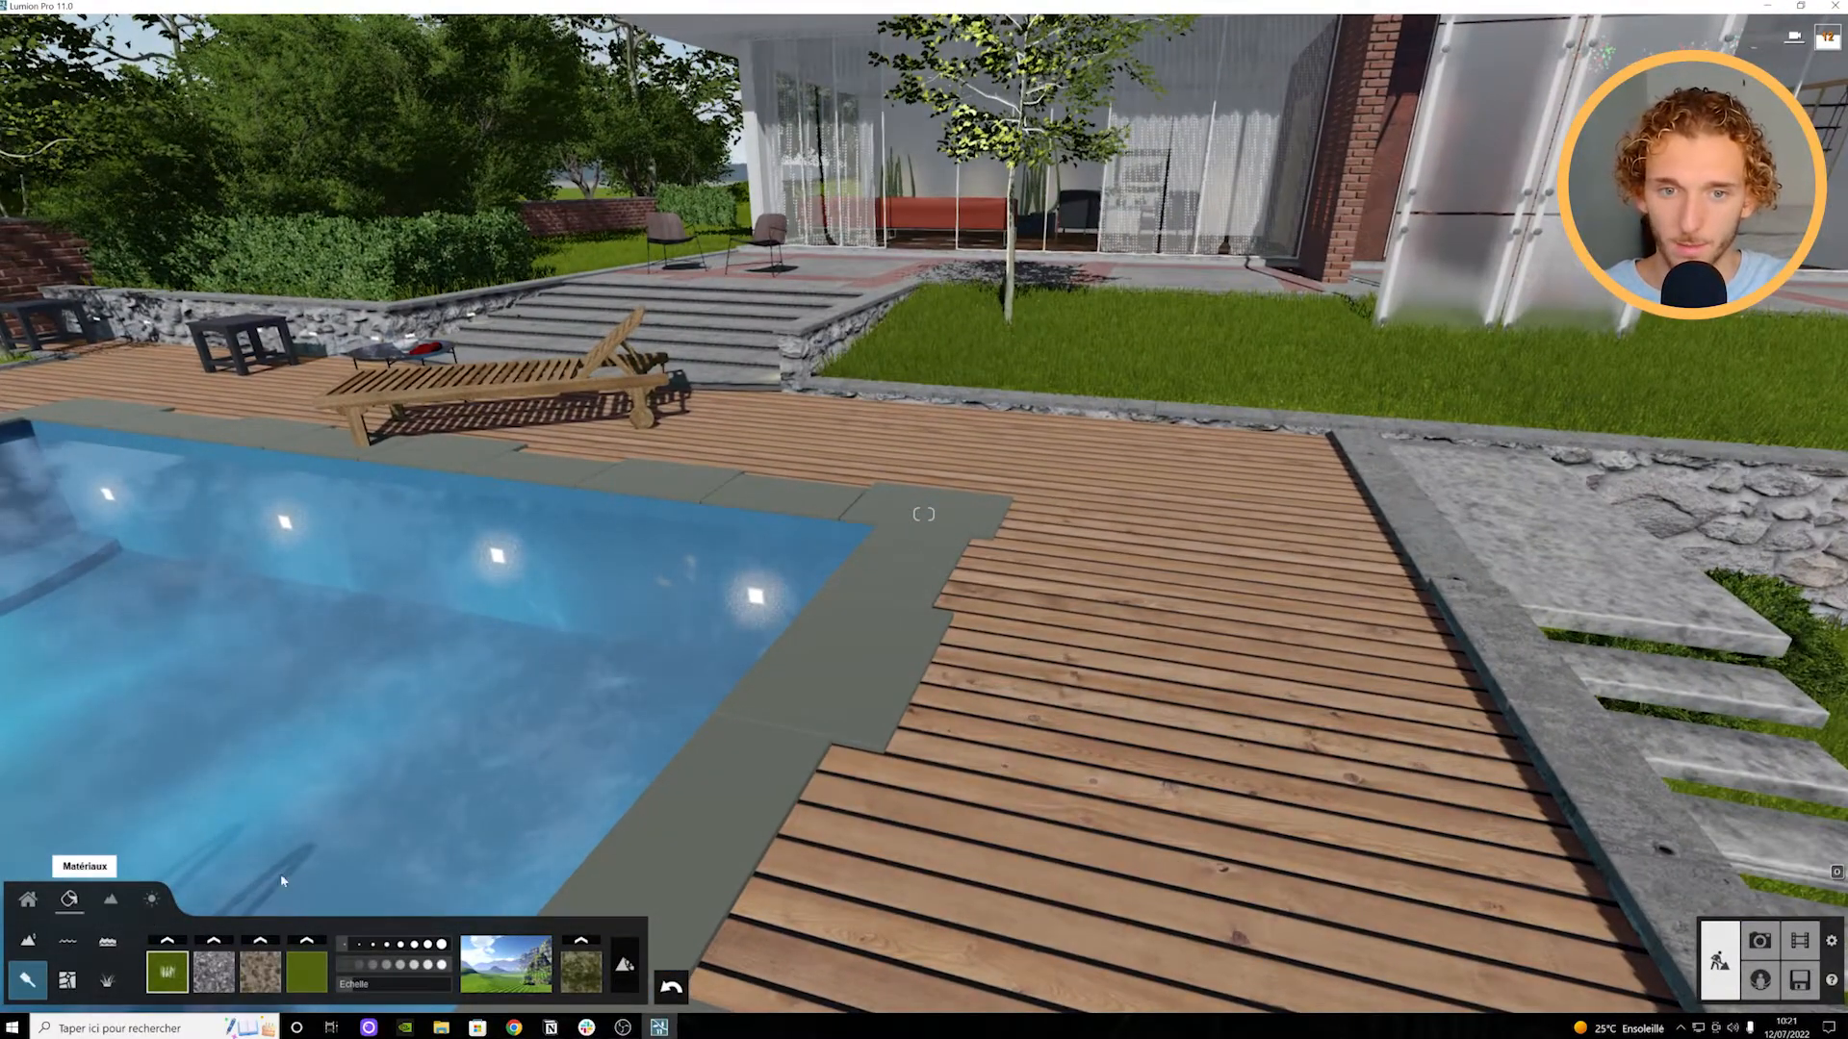
{"action": "left_click", "coordinate": [69, 898]}
{"action": "key", "text": "d"}
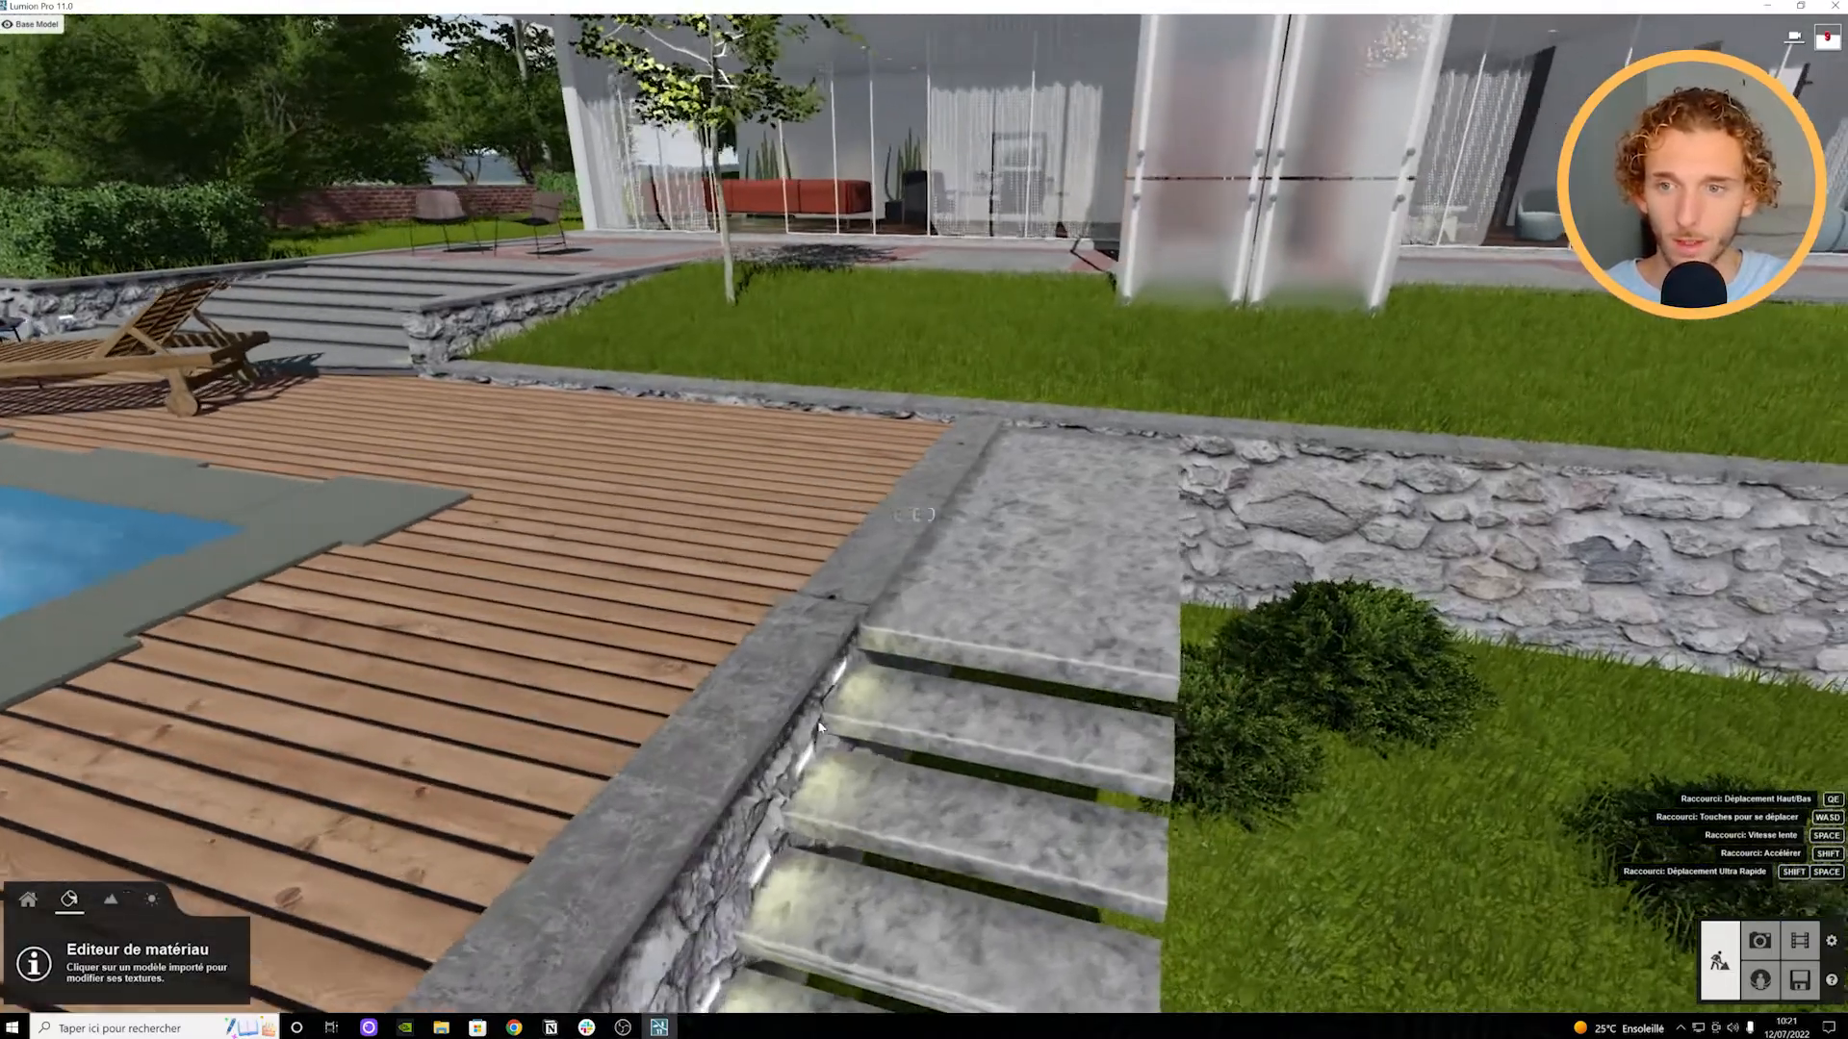
{"action": "key", "text": "w"}
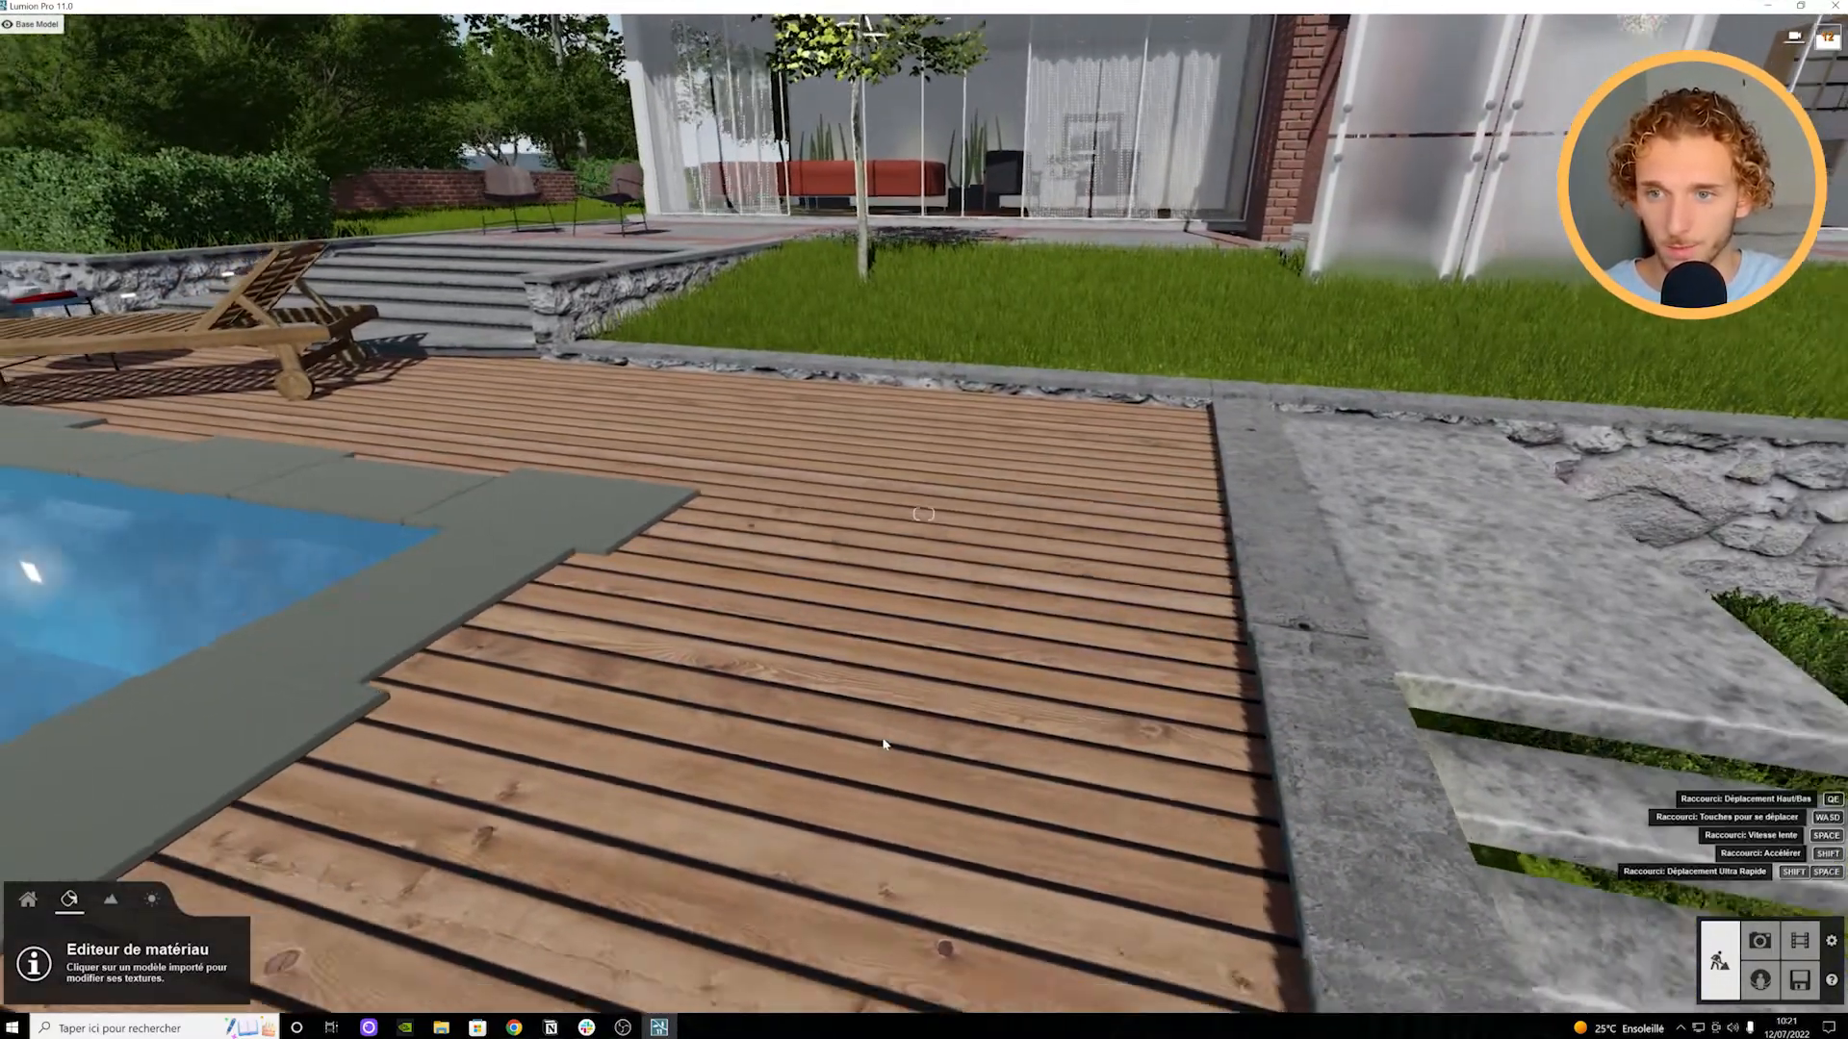
{"action": "key", "text": "s"}
{"action": "right_click_drag", "start_coordinate": [1078, 688], "coordinate": [879, 695]}
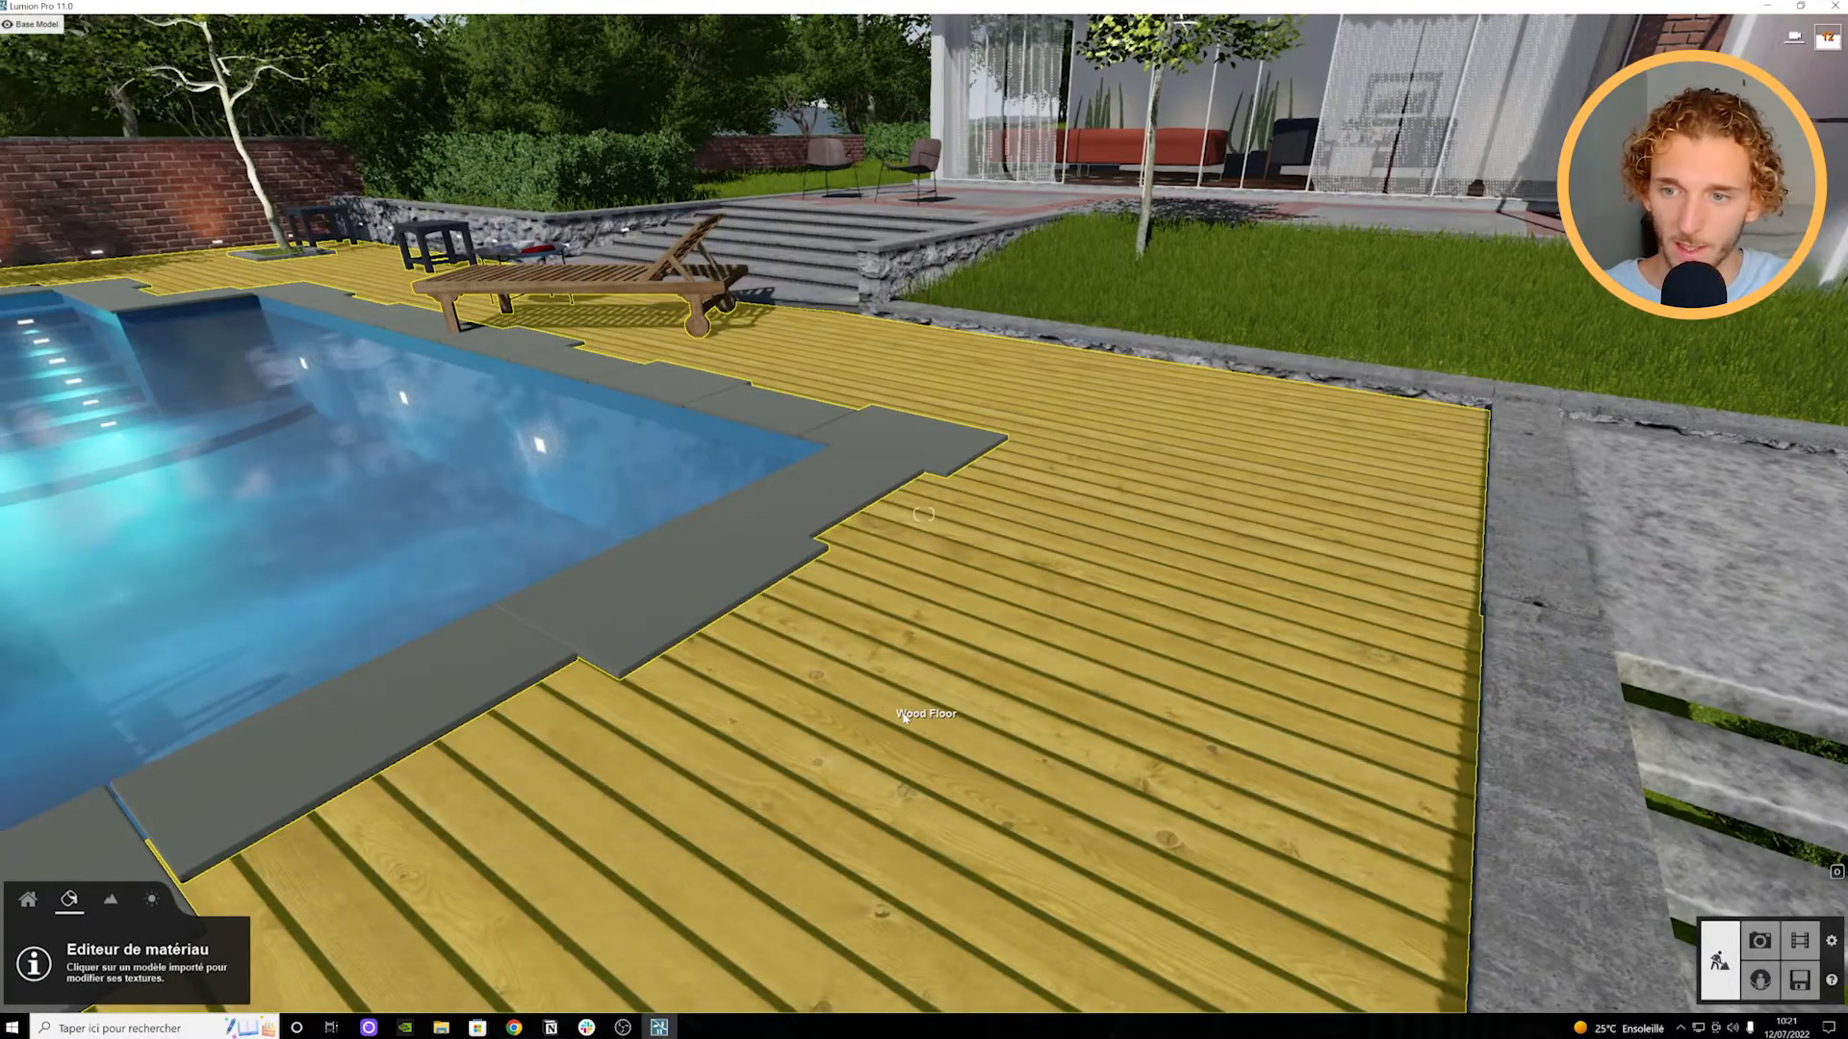
{"action": "left_click", "coordinate": [882, 711]}
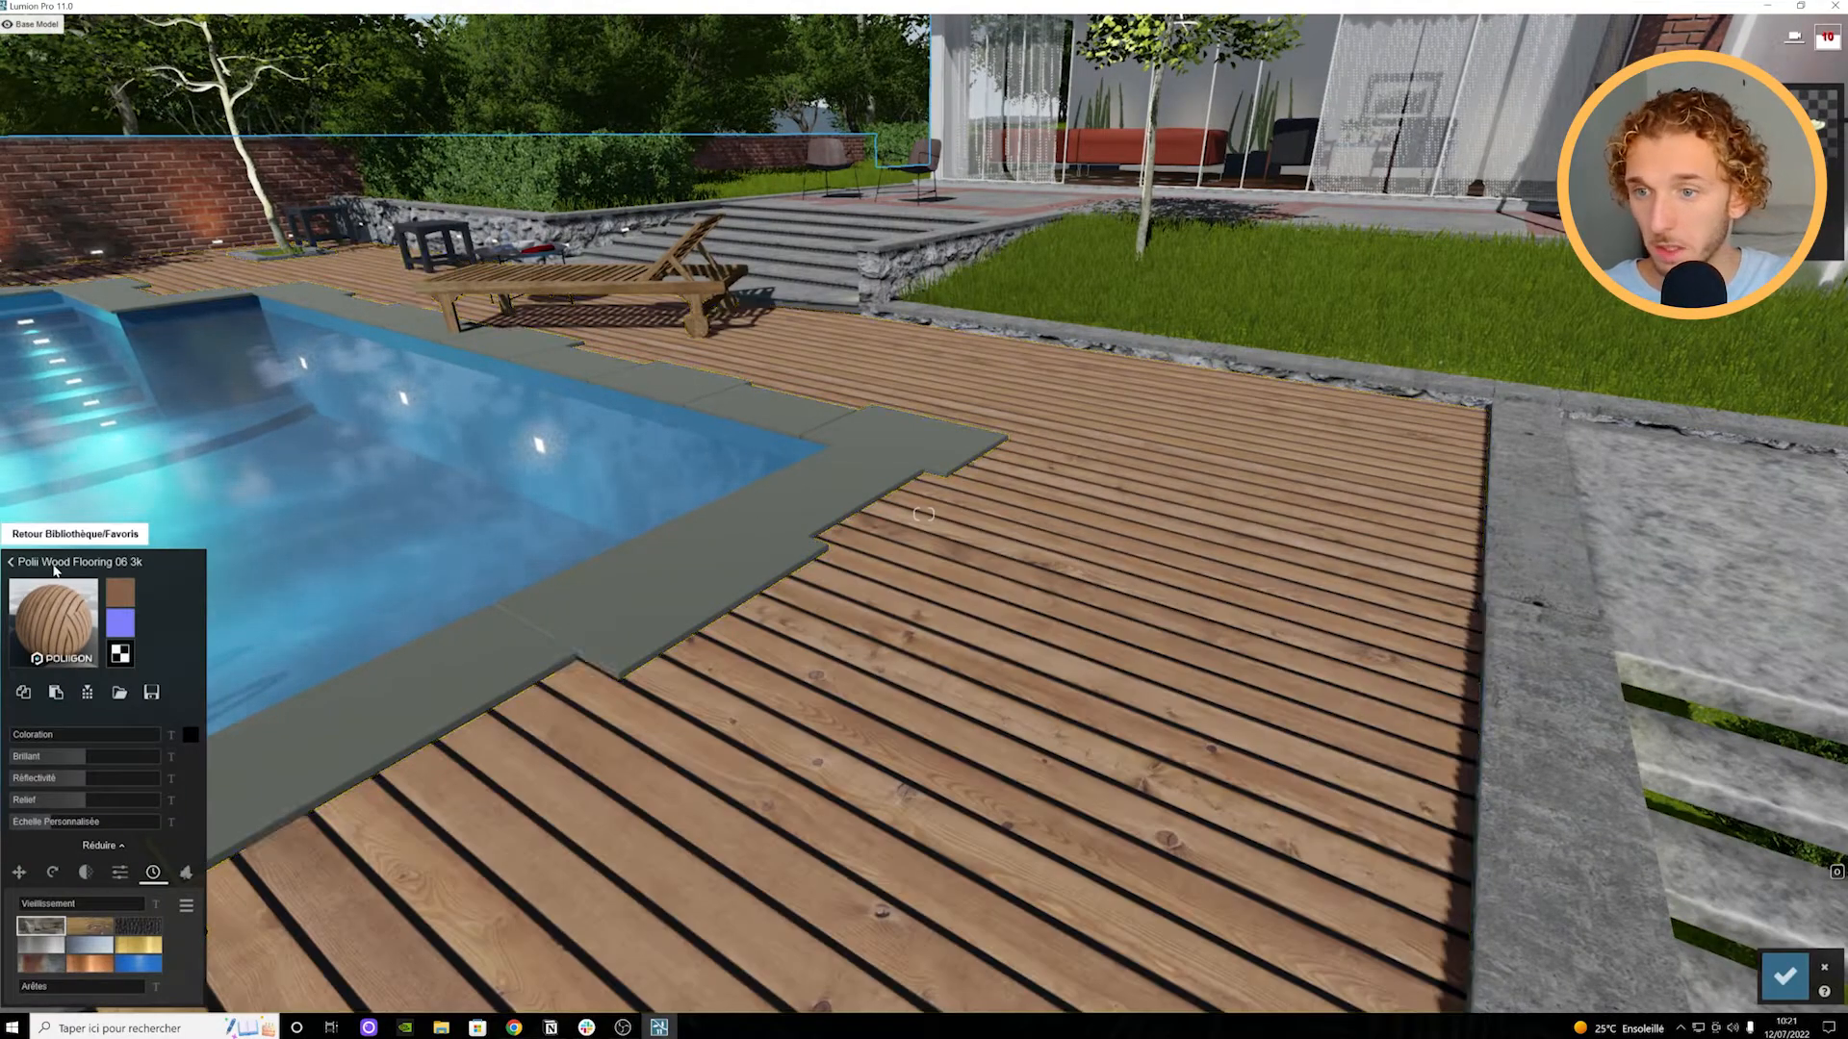
Step: Apply a bright green clover-like Landscape material from the library's Herbe 2D category to the pool deck
{"action": "left_click", "coordinate": [55, 569]}
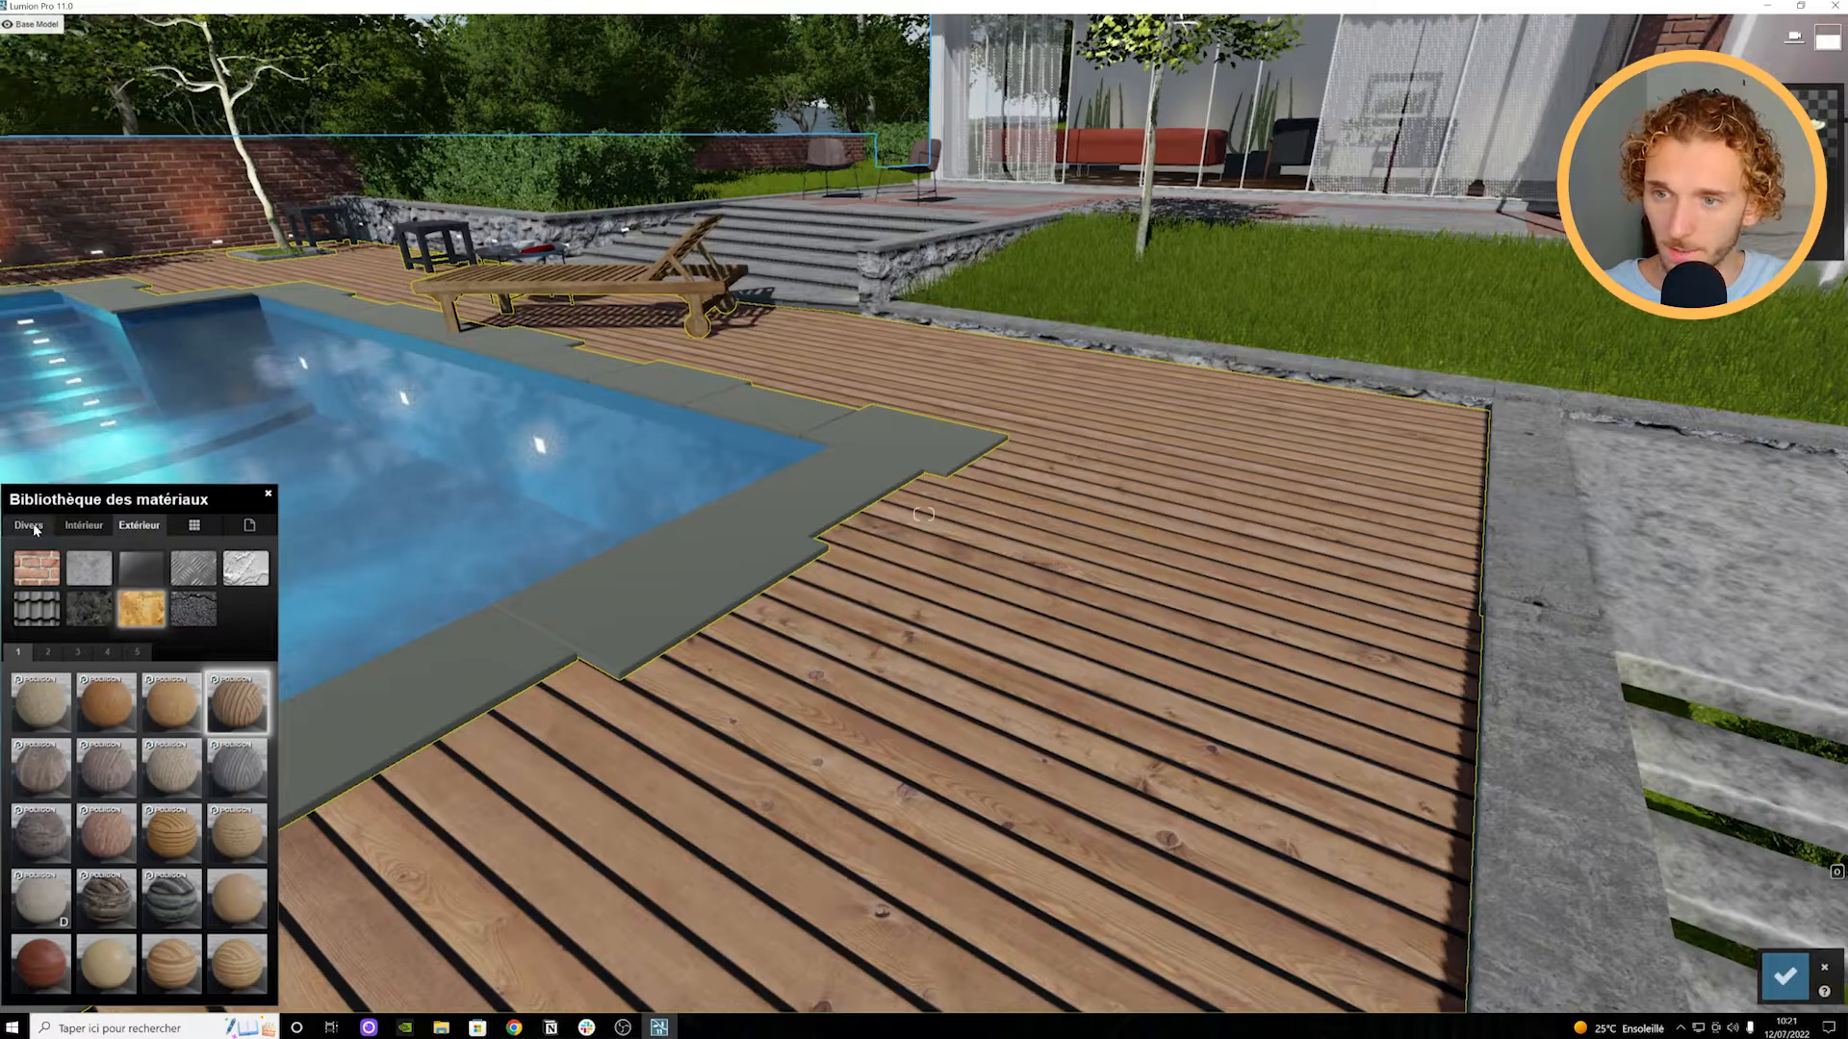
{"action": "left_click", "coordinate": [28, 526]}
{"action": "left_click", "coordinate": [140, 528]}
{"action": "left_click", "coordinate": [24, 527]}
{"action": "key", "text": "d"}
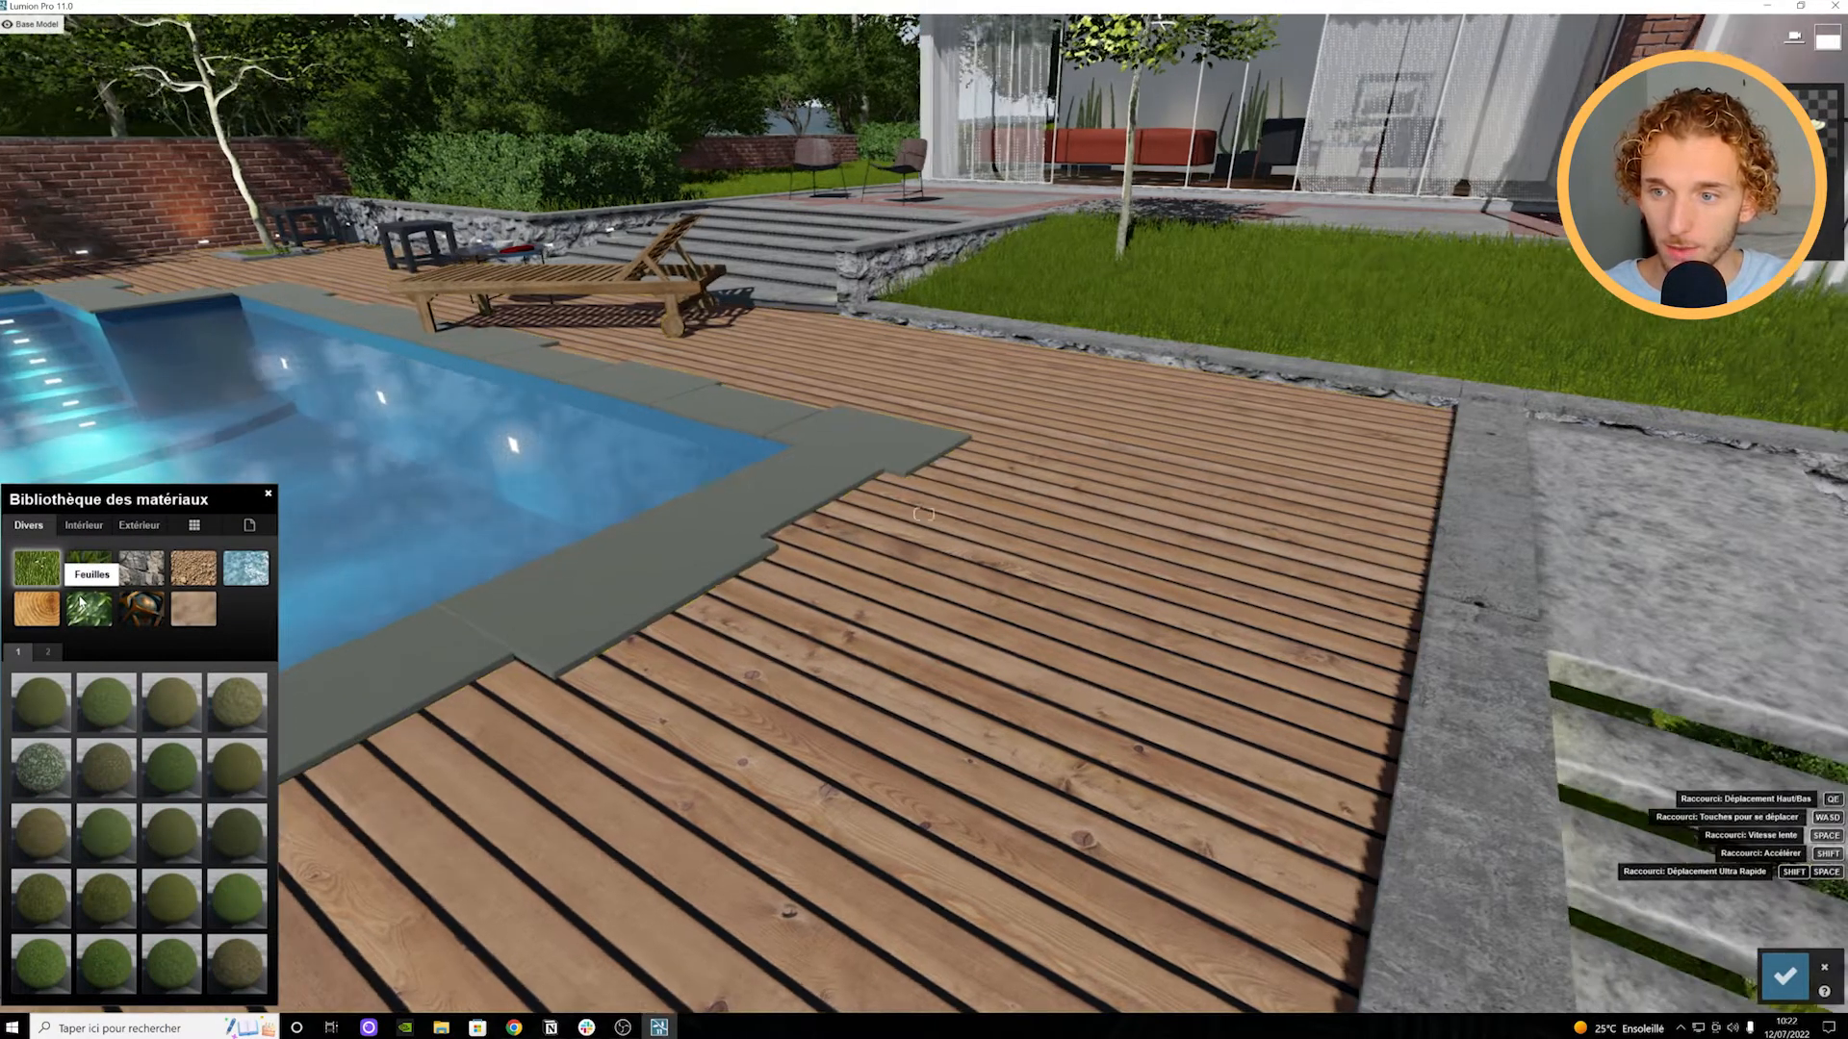
{"action": "key", "text": "d"}
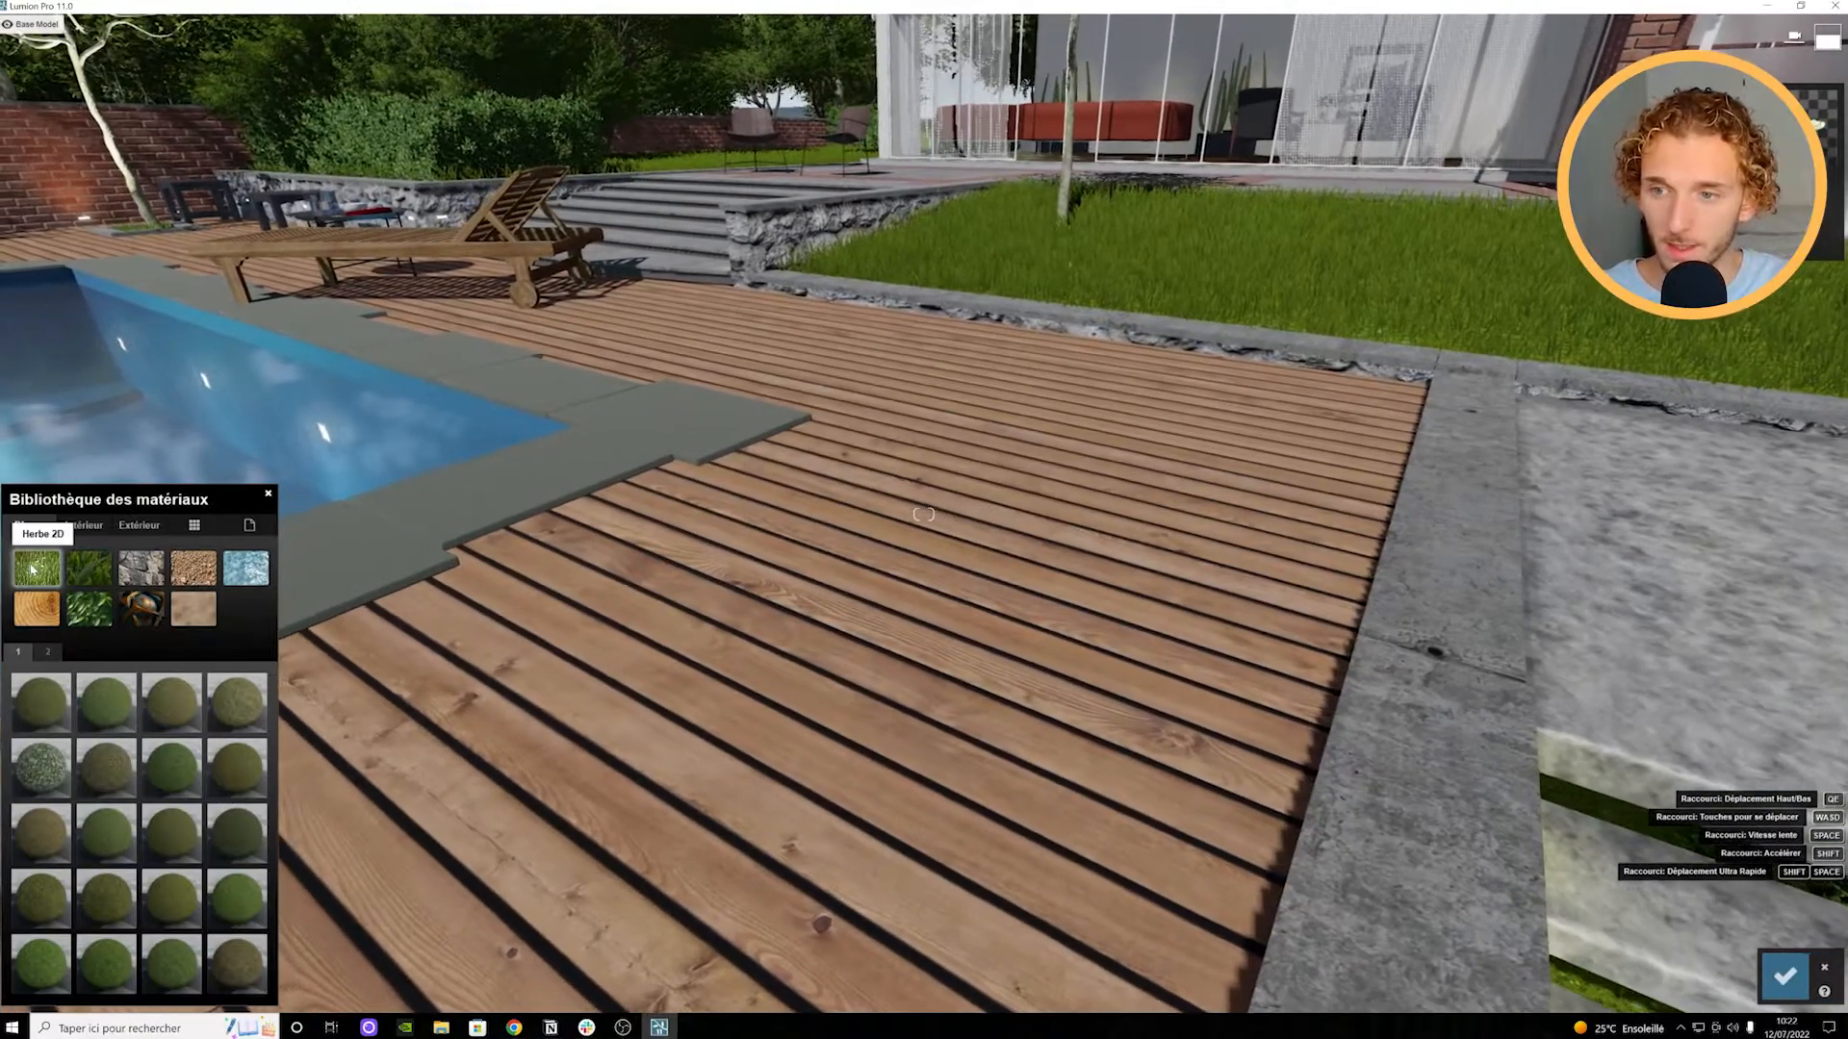
{"action": "left_click", "coordinate": [48, 652]}
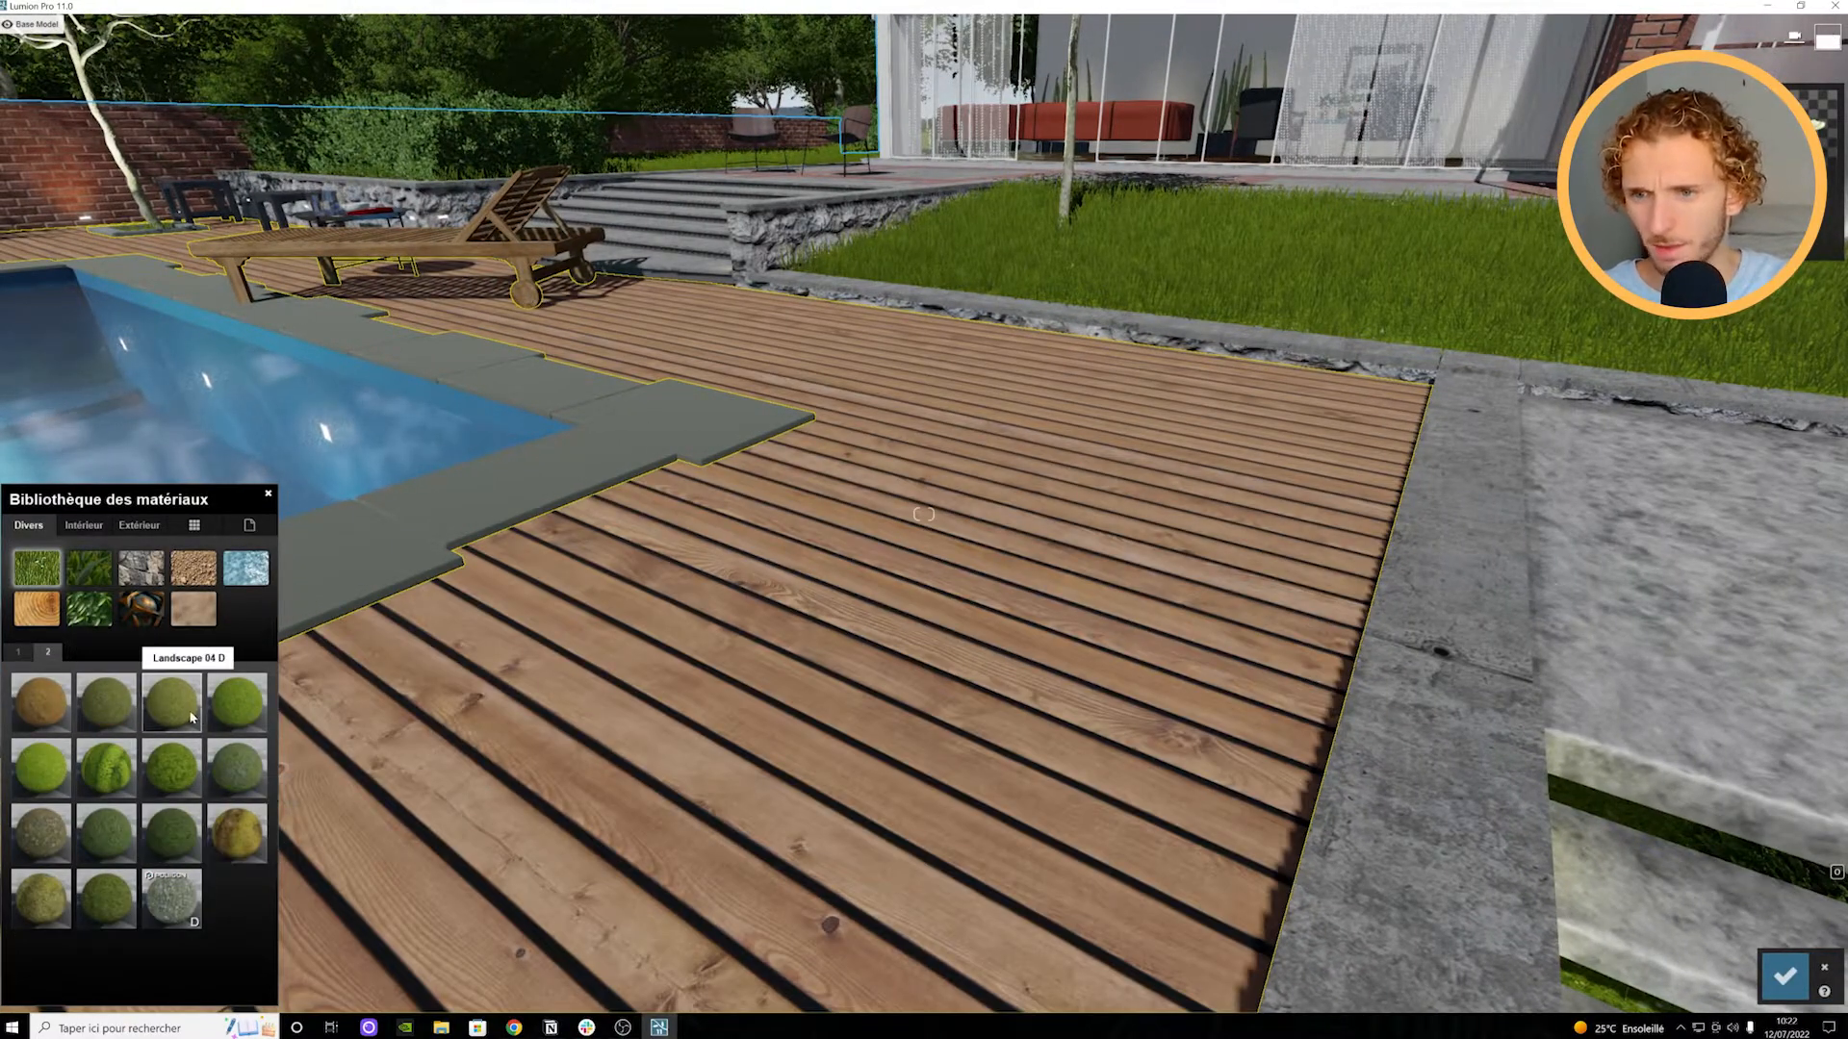
{"action": "left_click", "coordinate": [241, 715]}
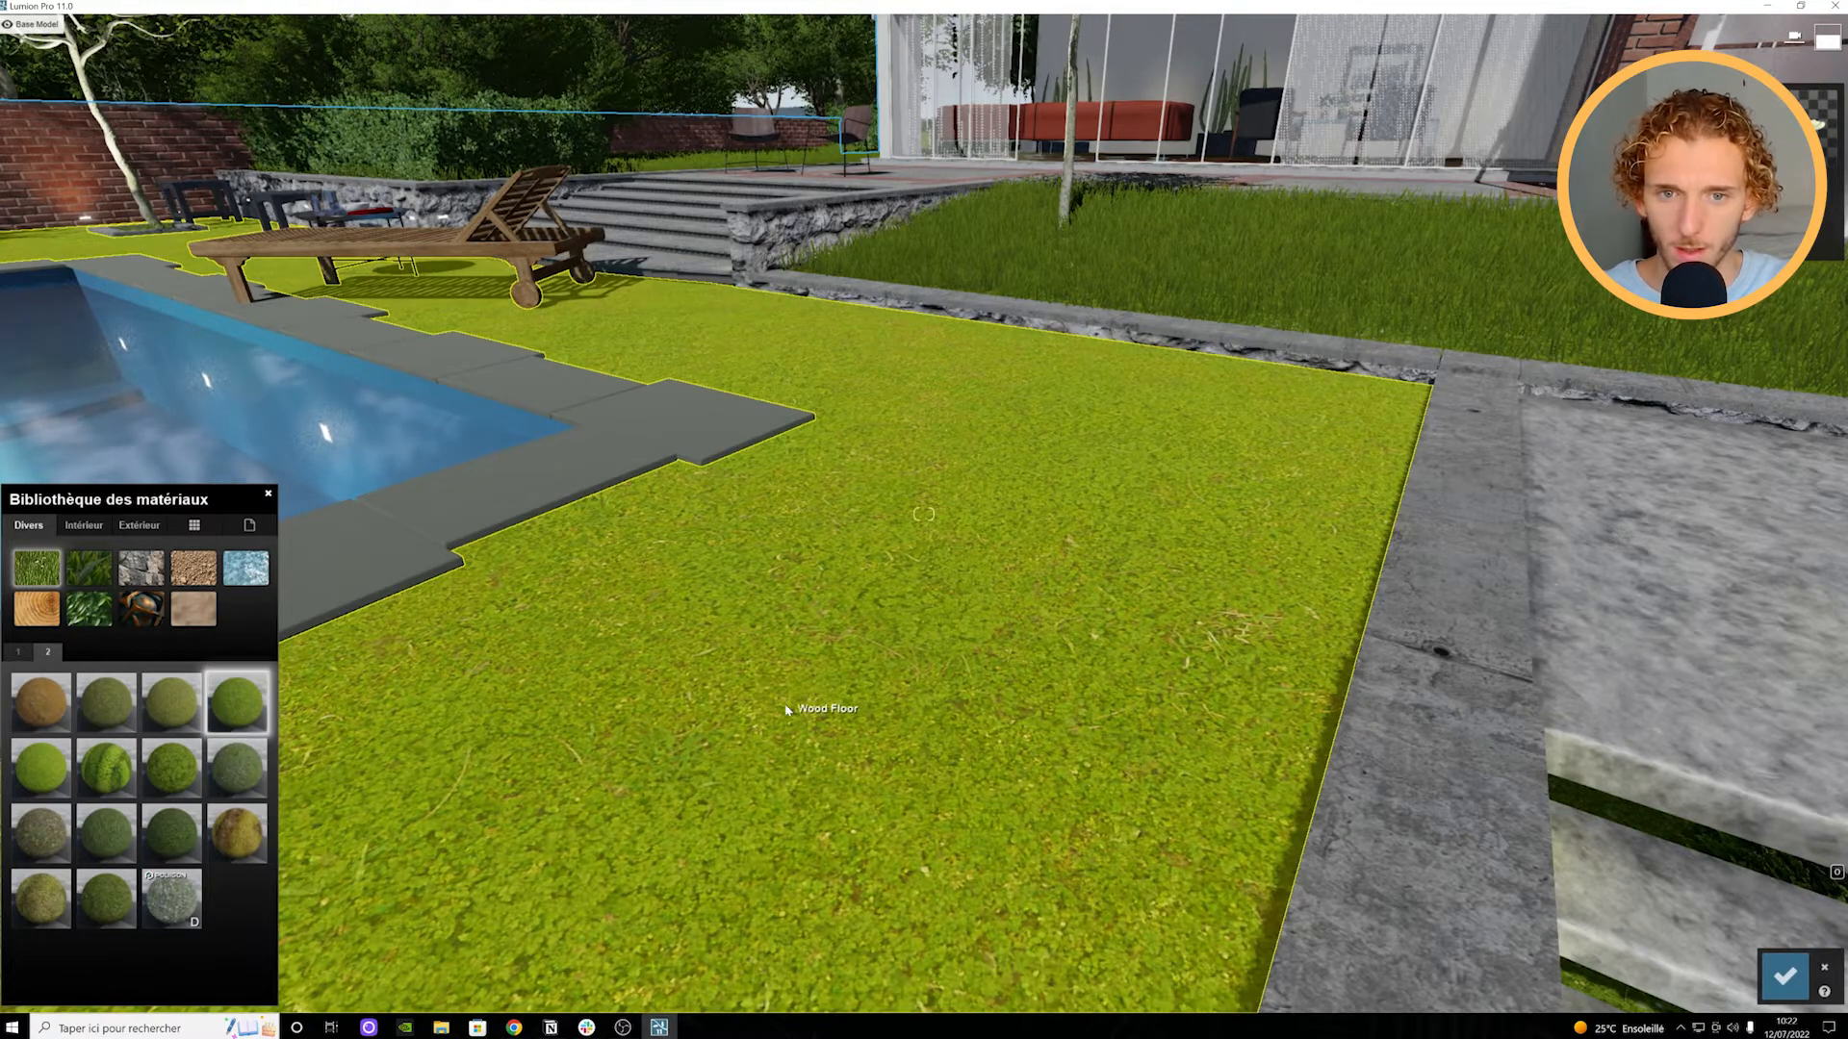
Step: Examine the flat grass up close and replace it with the first 3D grass material in the library
{"action": "key", "text": "w"}
{"action": "key", "text": "e"}
{"action": "key", "text": "w"}
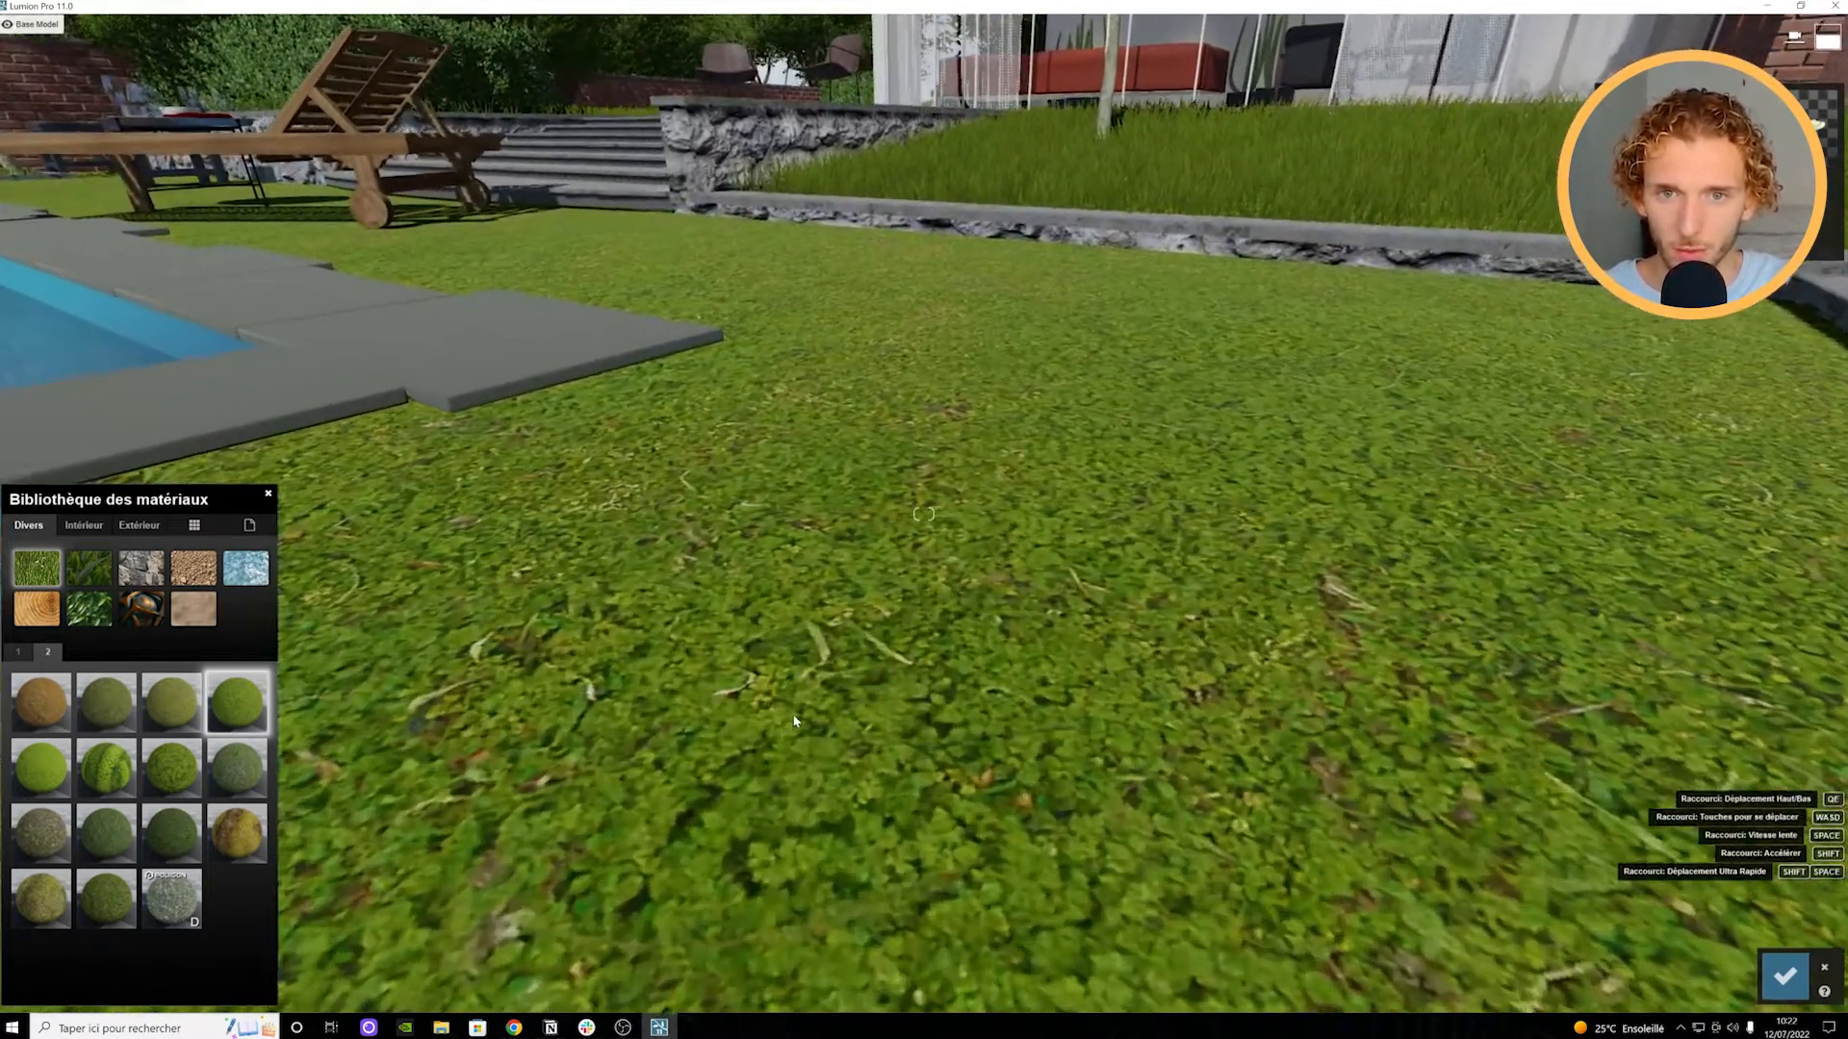
{"action": "right_click_drag", "start_coordinate": [787, 708], "coordinate": [818, 645]}
{"action": "key", "text": "s"}
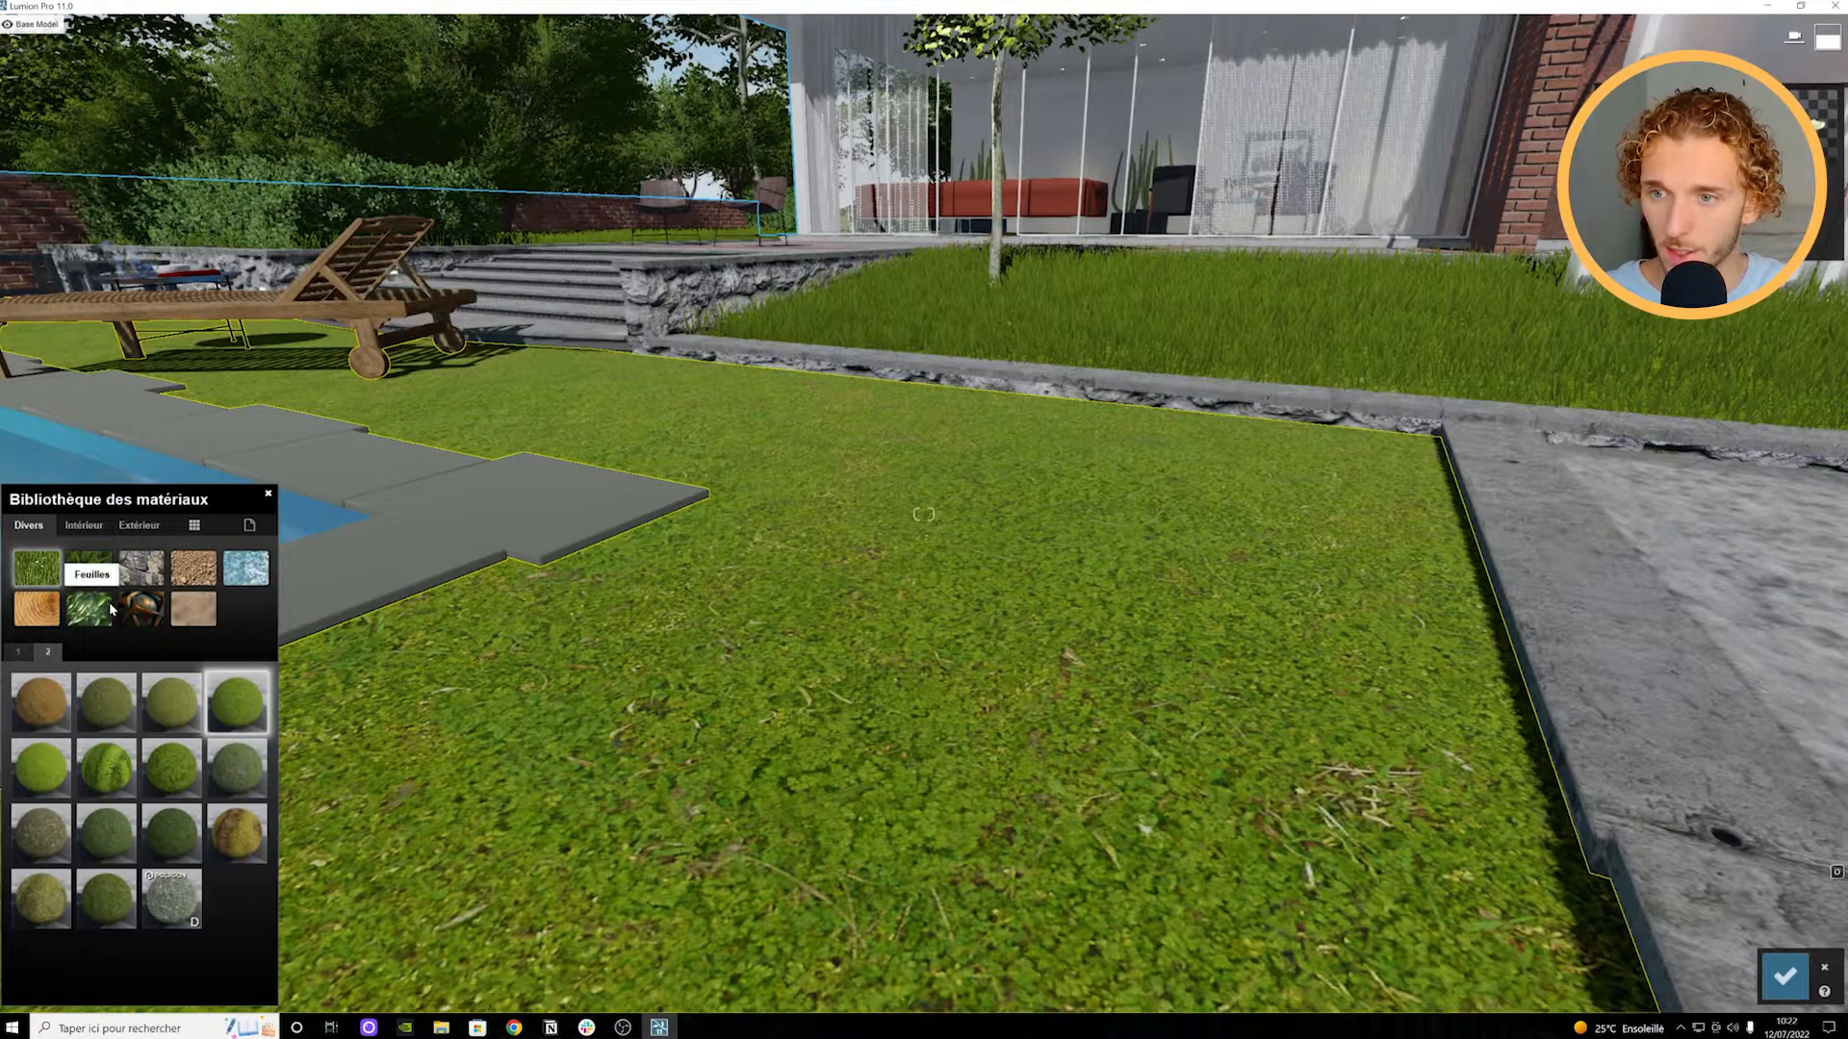
{"action": "left_click", "coordinate": [89, 568]}
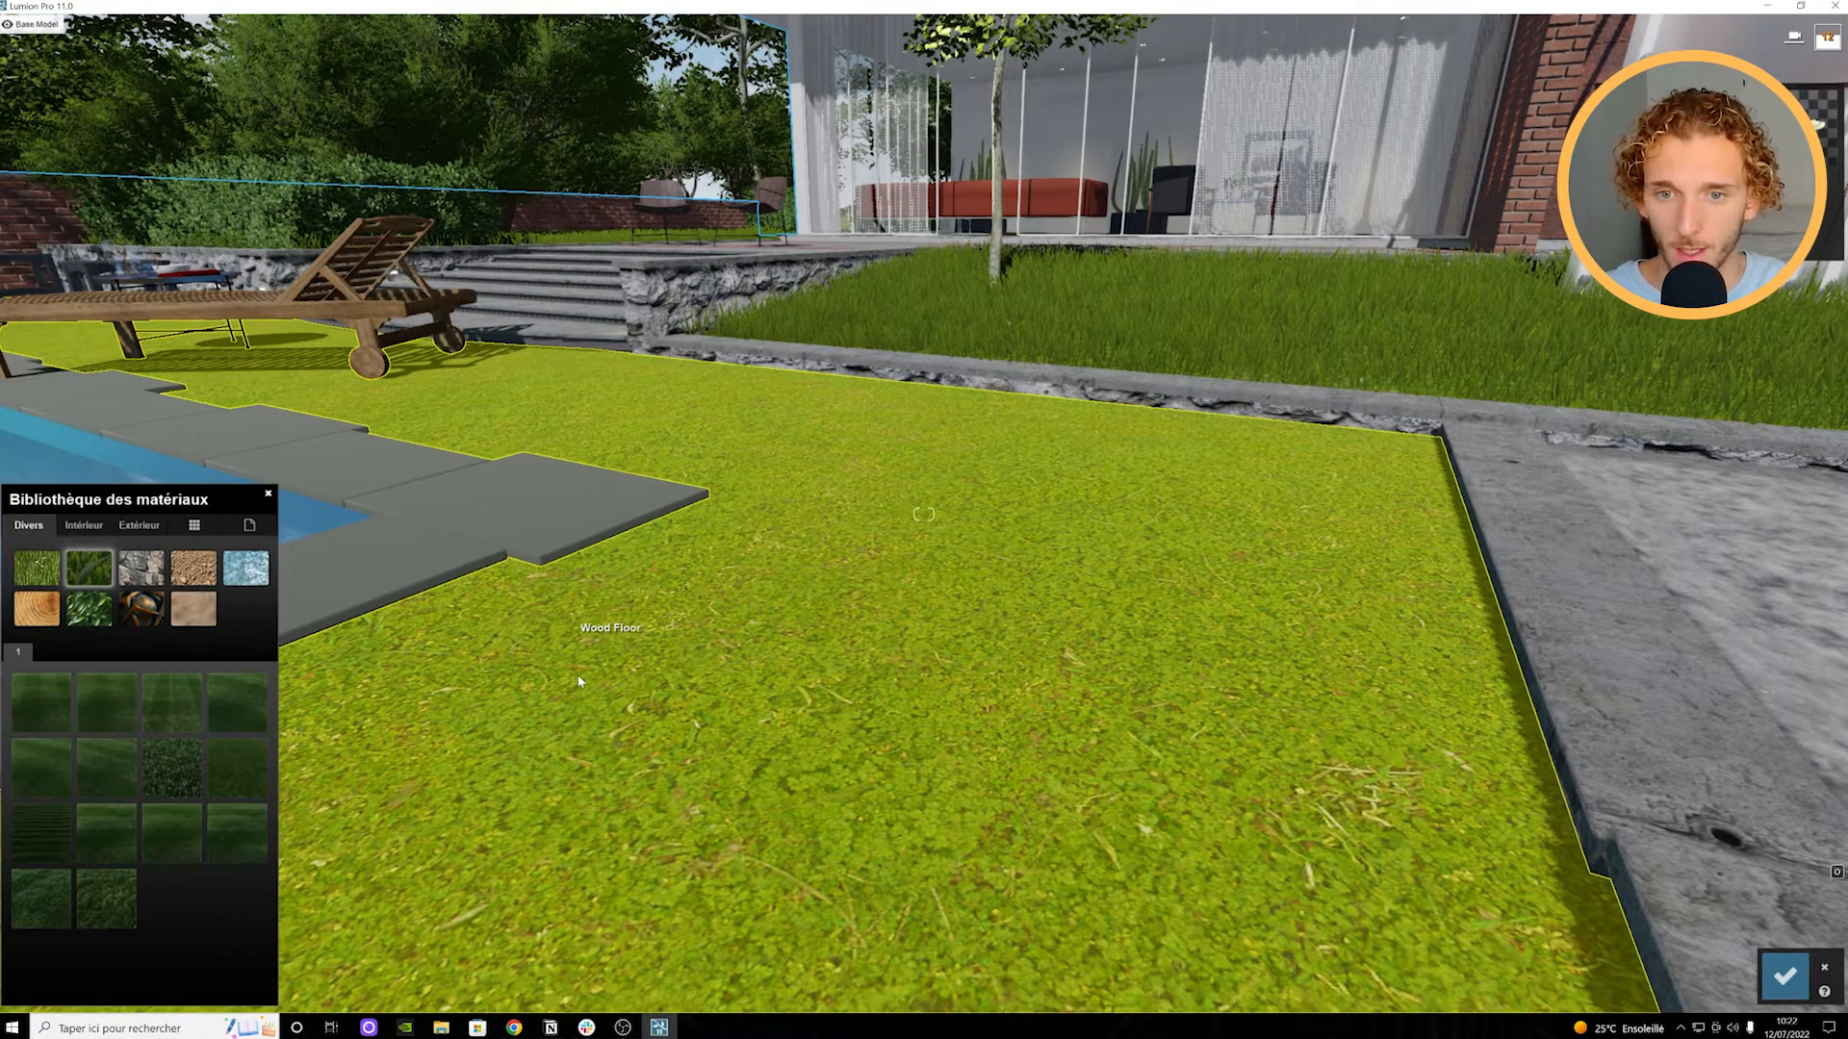
{"action": "key", "text": "w"}
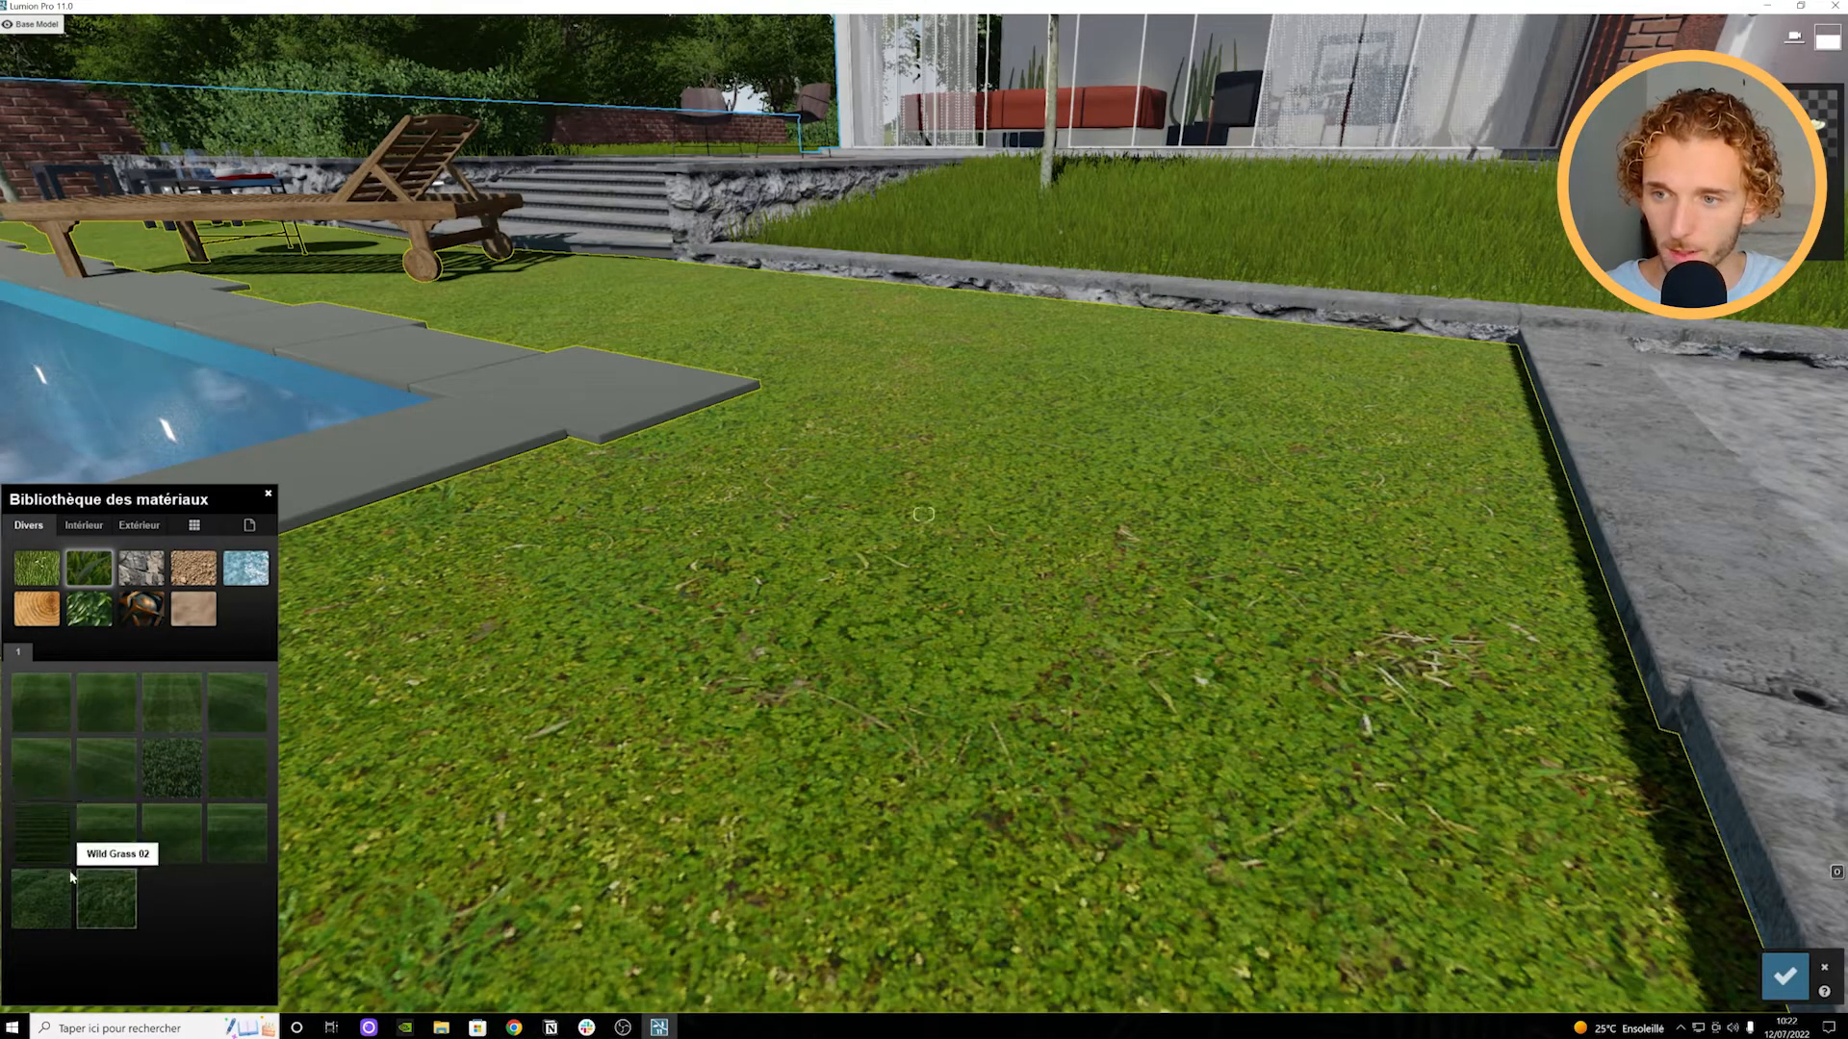
{"action": "left_click", "coordinate": [34, 699]}
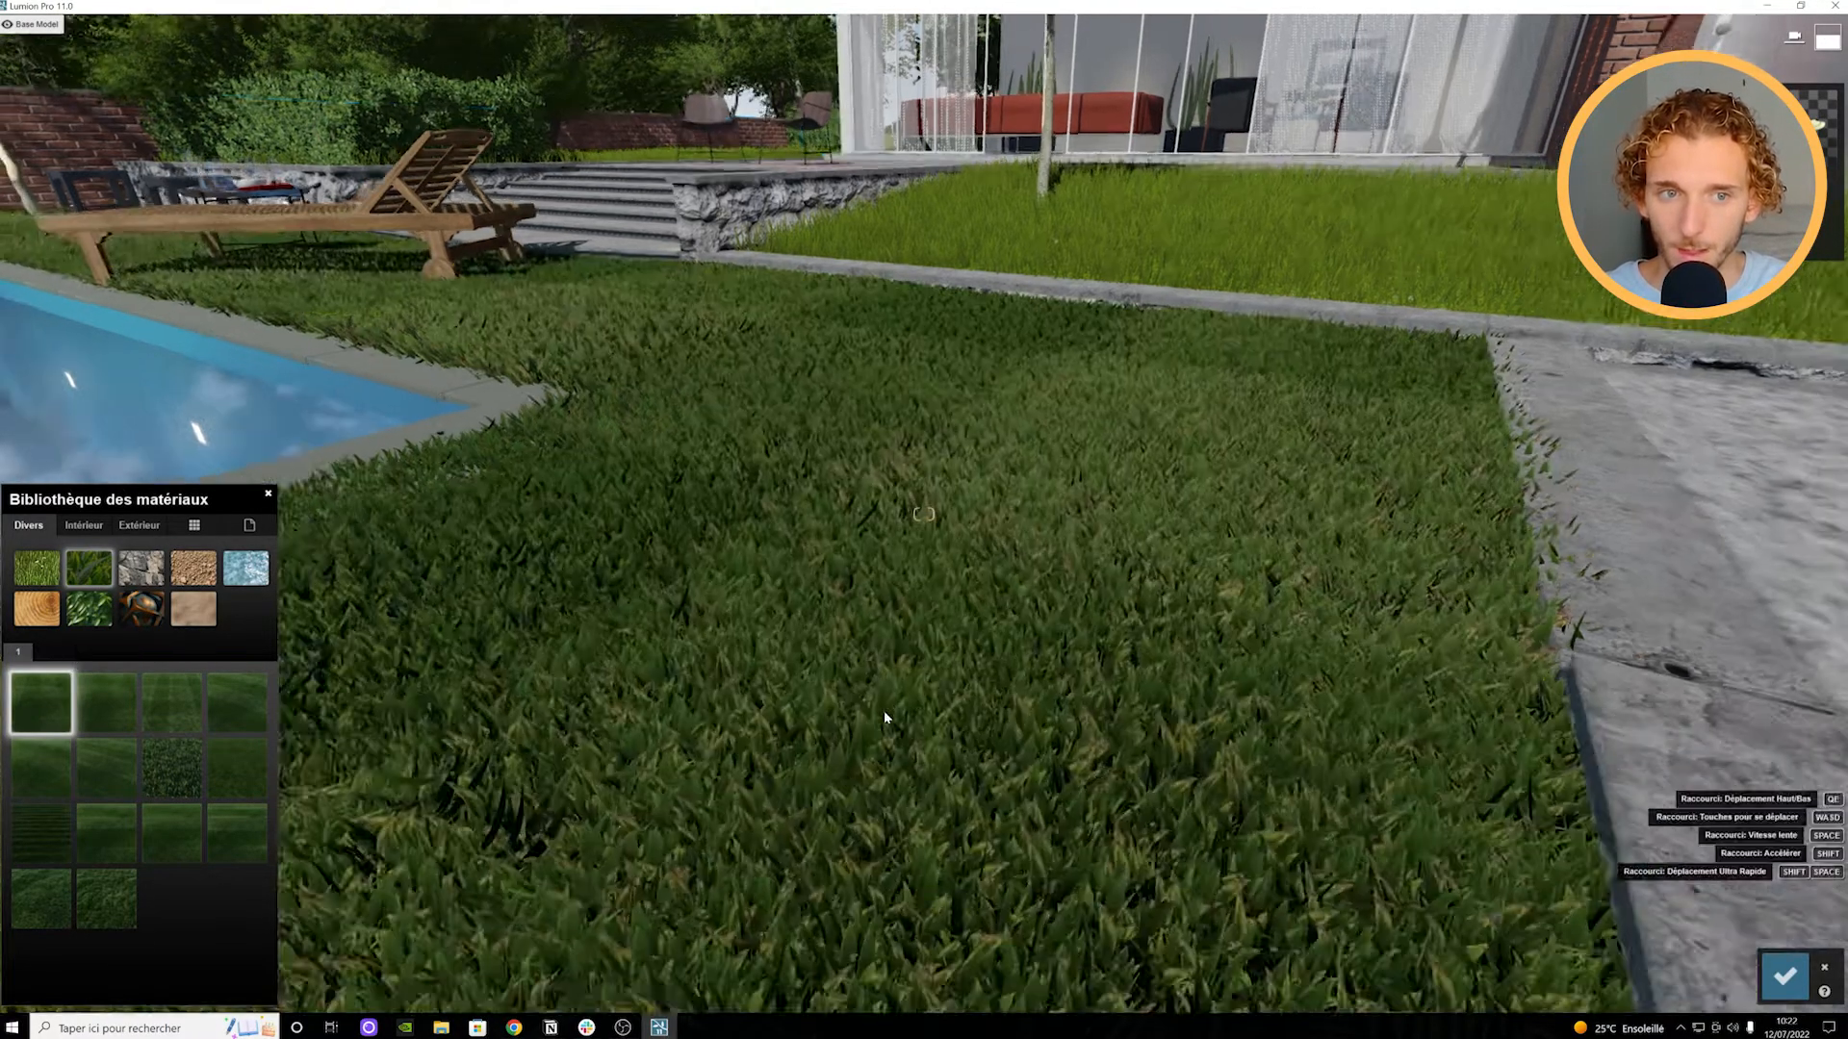
{"action": "key", "text": "s"}
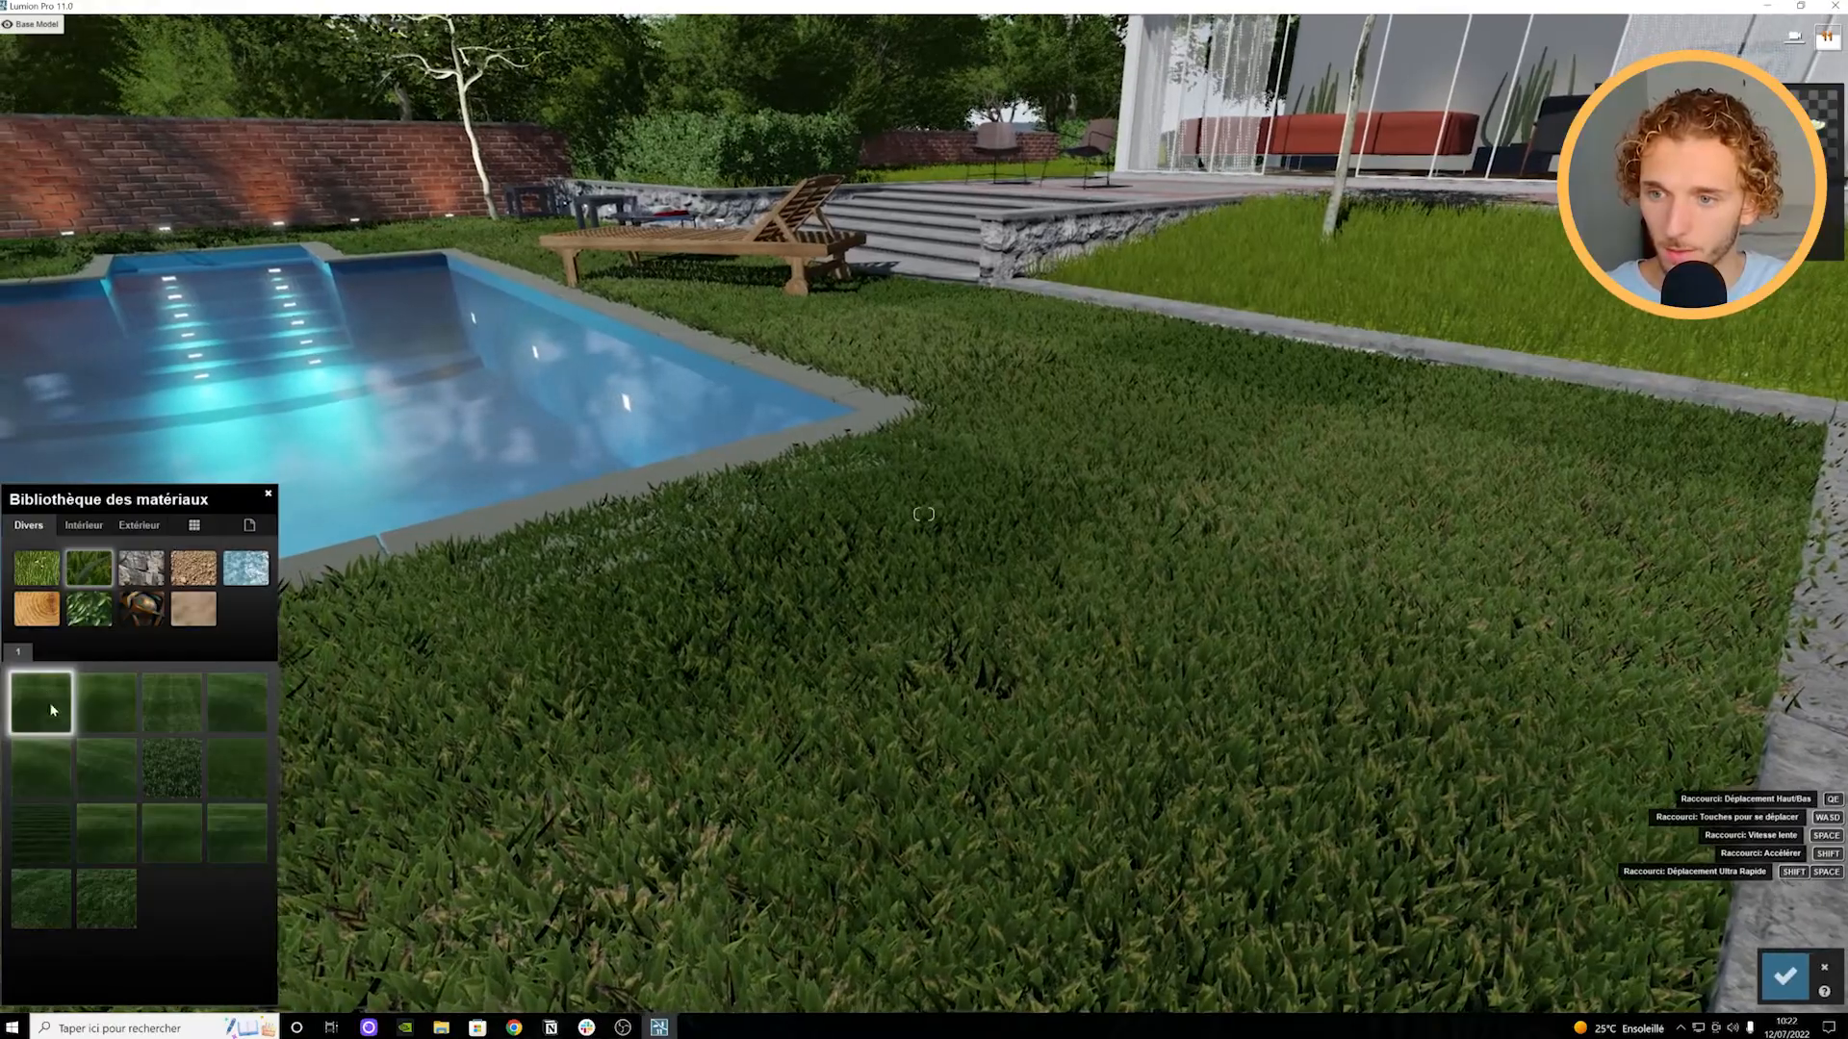
Step: Try a shorter, finer 3D grass on the deck and inspect it around the pool
{"action": "left_click", "coordinate": [252, 772]}
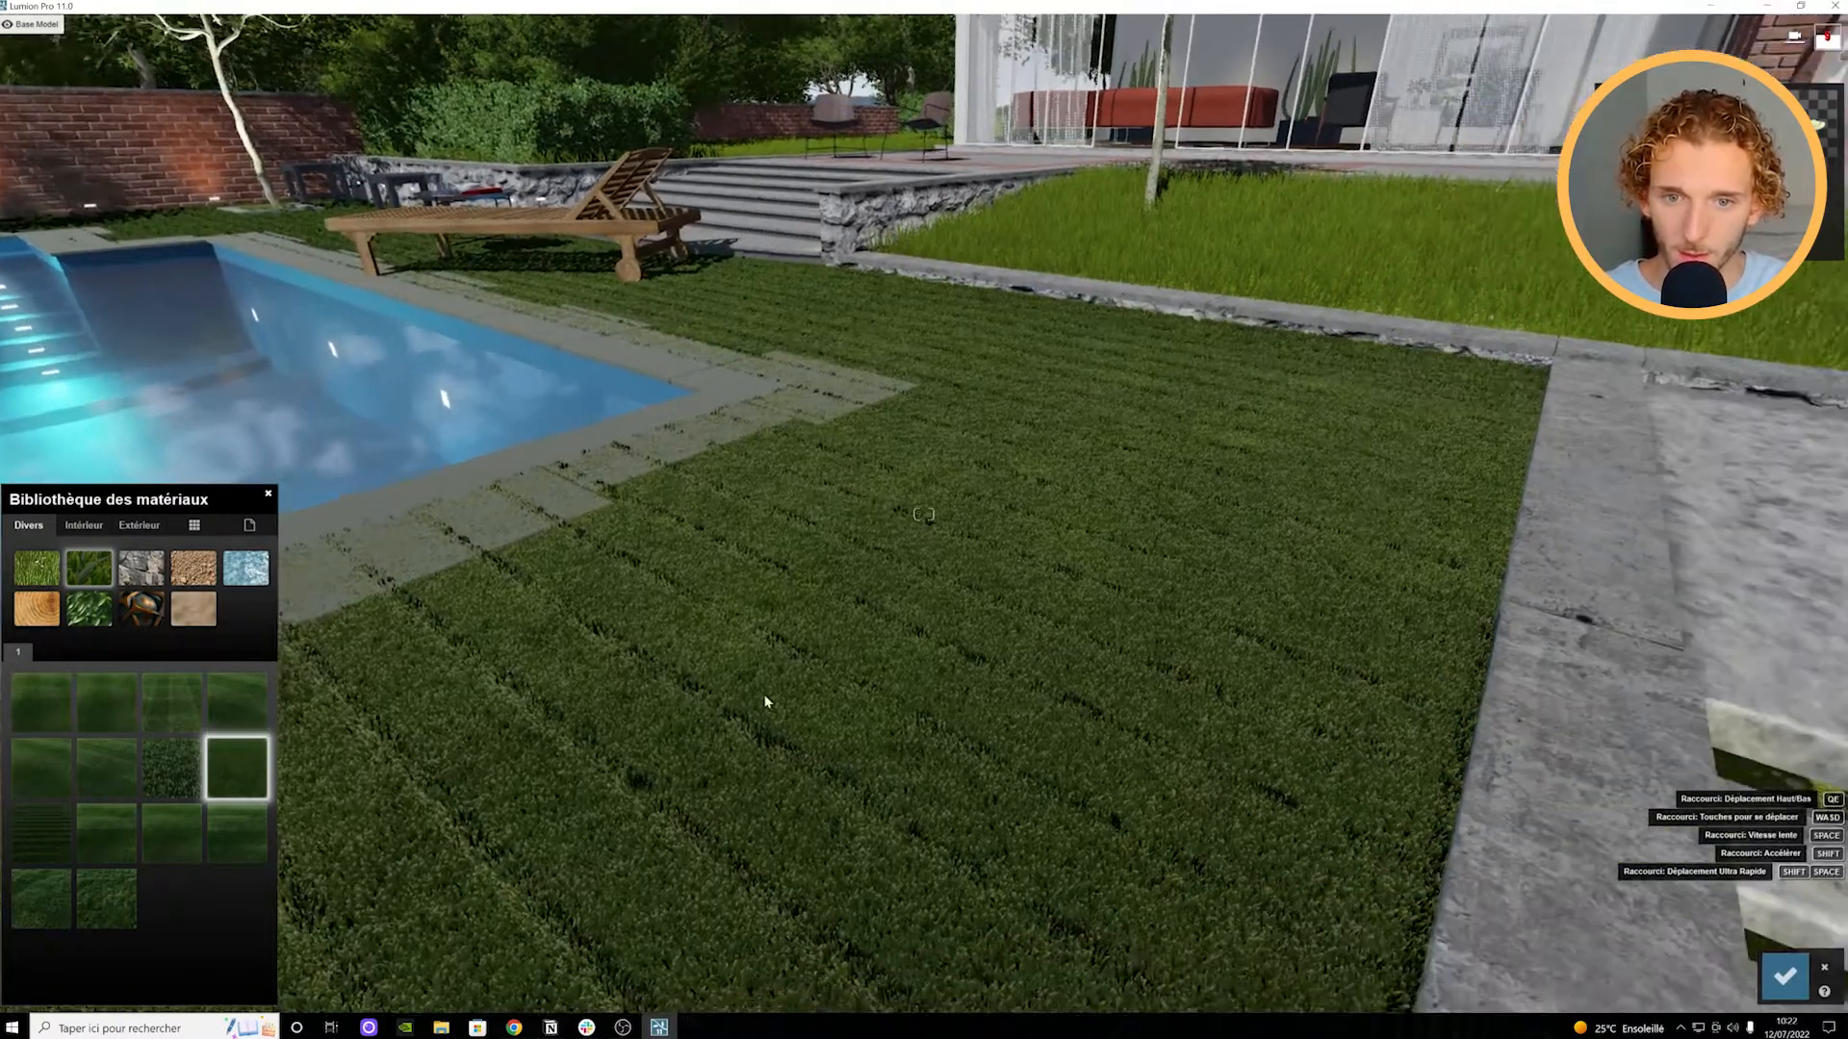
{"action": "key", "text": "s"}
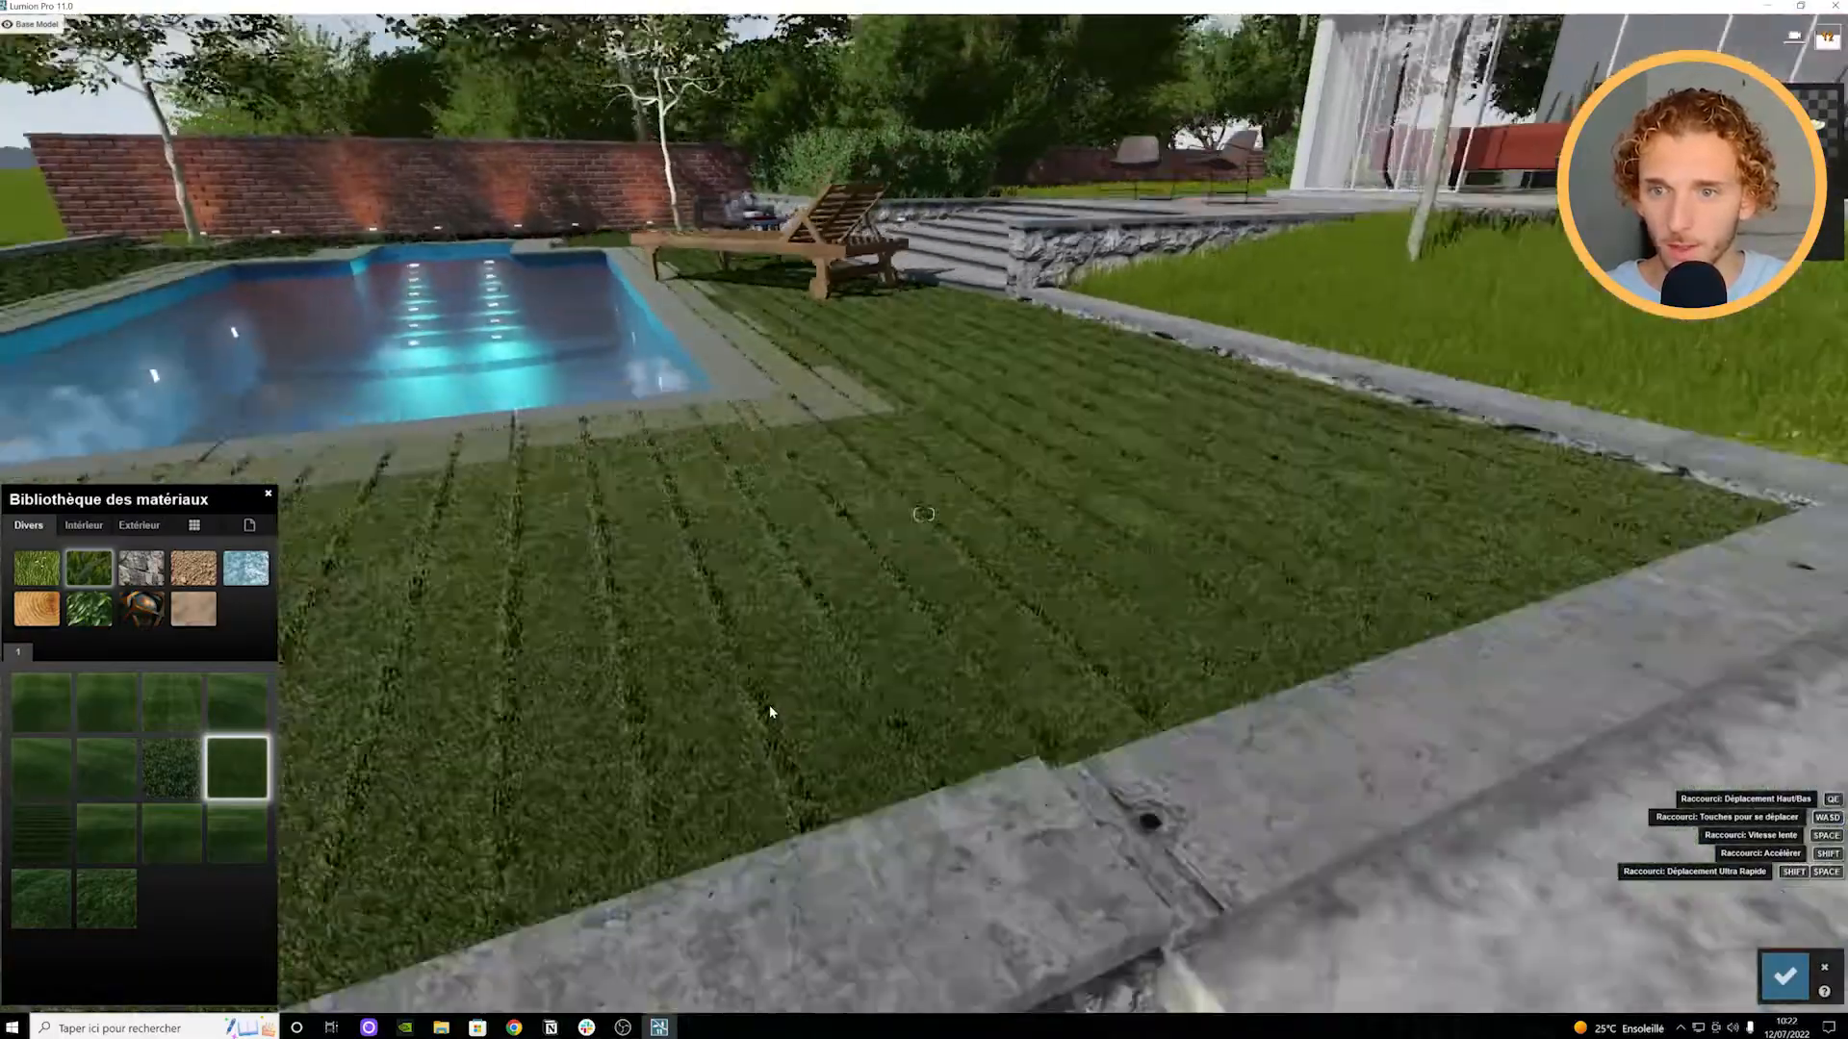
{"action": "key", "text": "s"}
{"action": "right_click_drag", "start_coordinate": [769, 712], "coordinate": [749, 724]}
{"action": "key", "text": "w"}
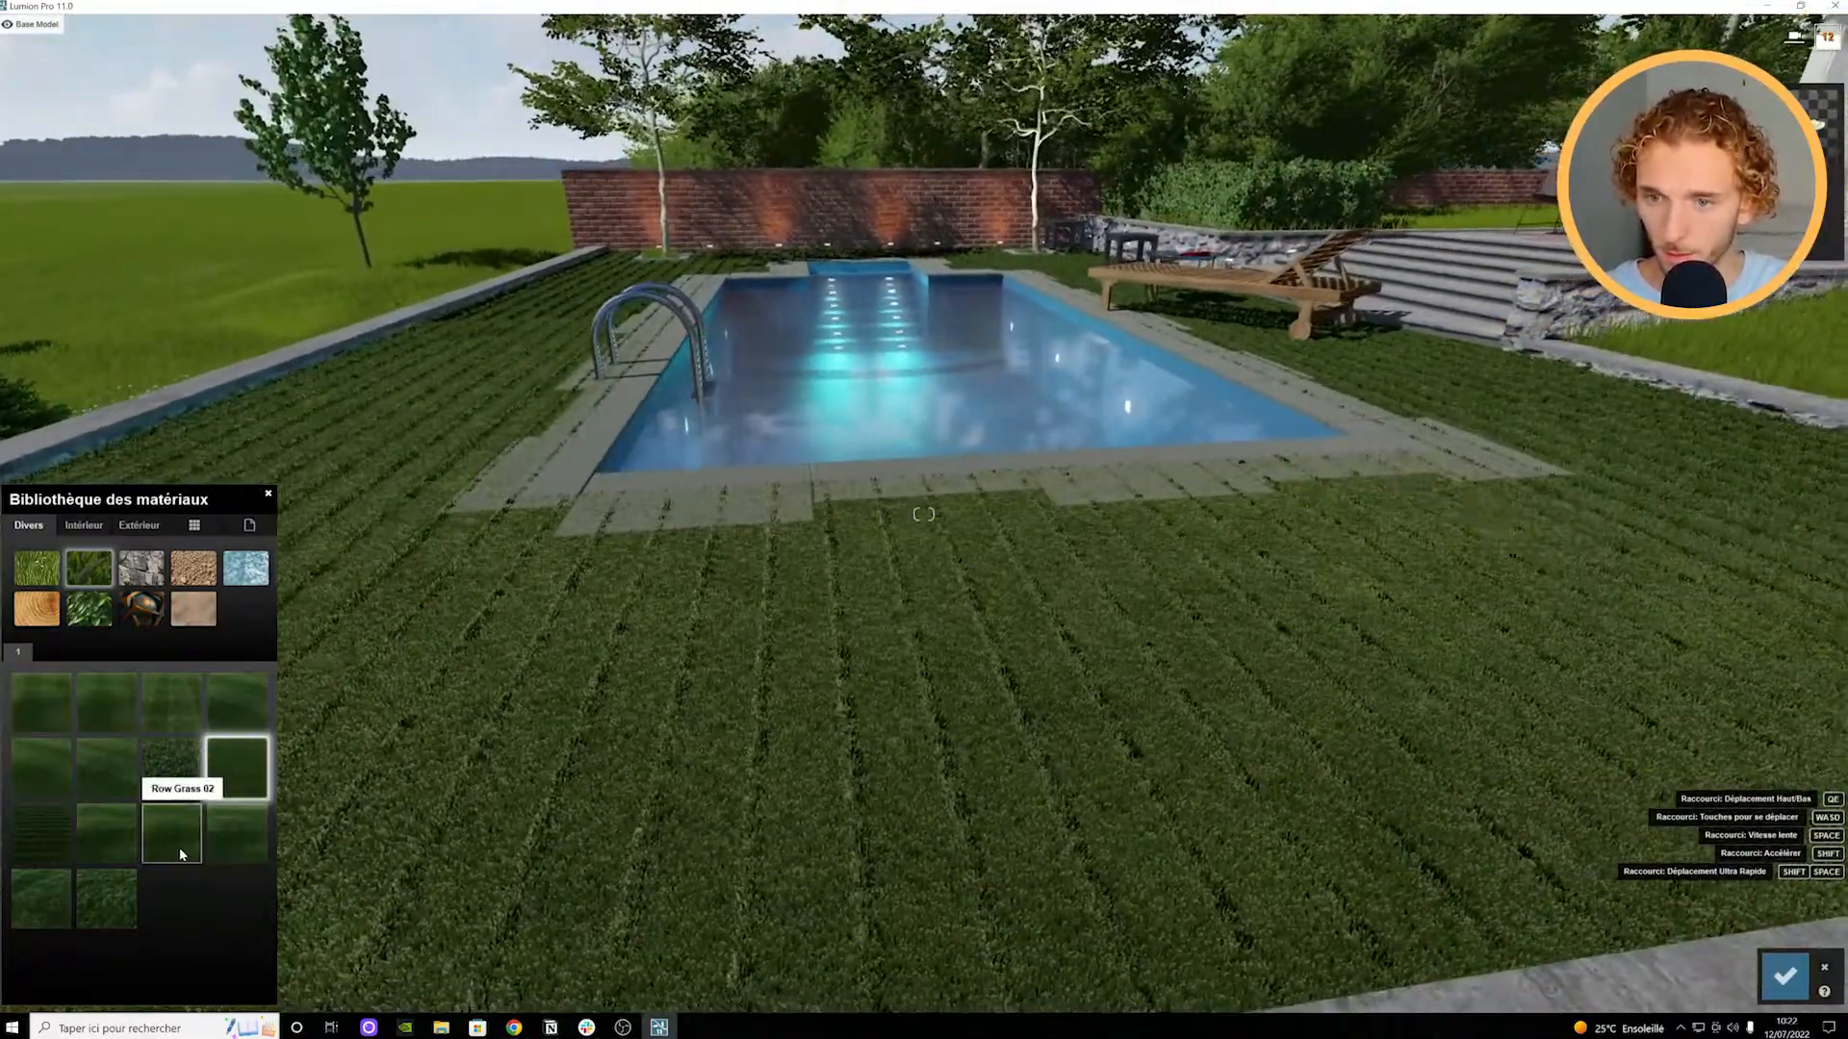
Step: Compare Row Grass 02 with Row Grass 03 on the deck, leaving Row Grass 03 applied
{"action": "left_click", "coordinate": [183, 846]}
{"action": "left_click", "coordinate": [245, 851]}
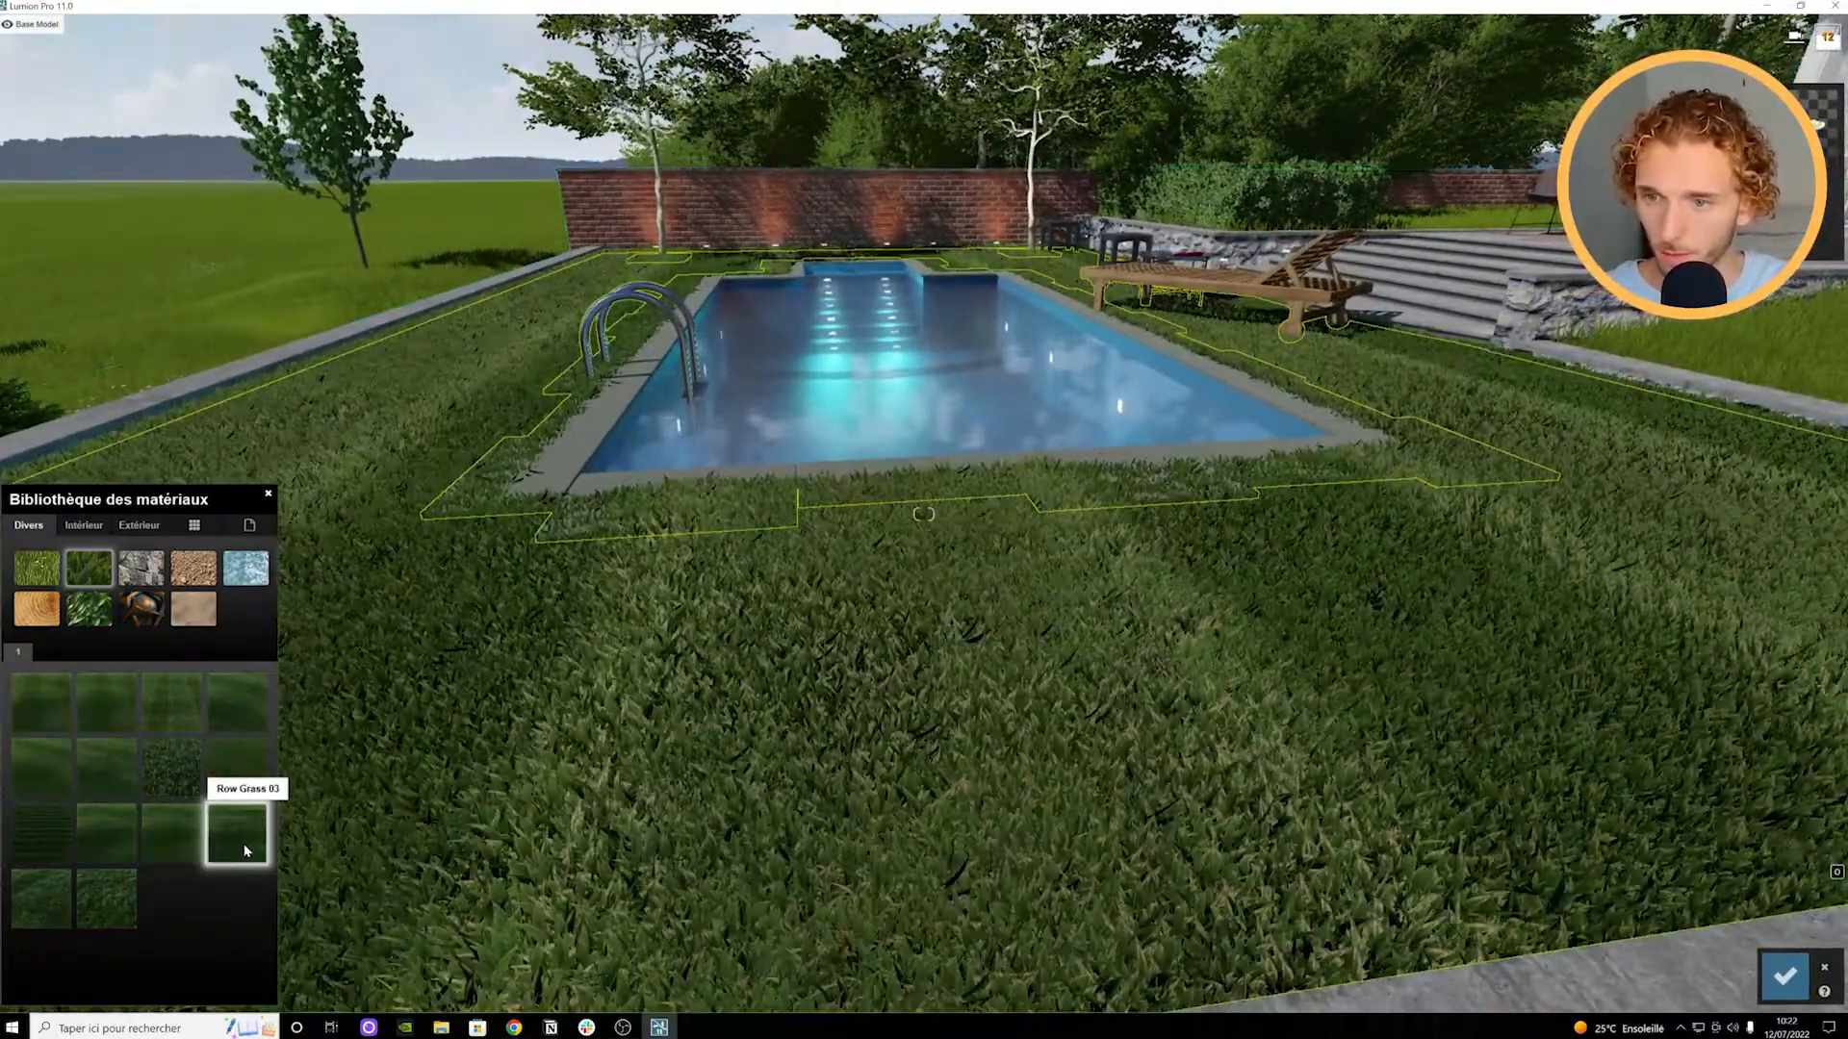
Step: Apply Checkerboard Grass 02 to the pool deck and reduce its bending force and grass size to 0.0
{"action": "left_click", "coordinate": [108, 710]}
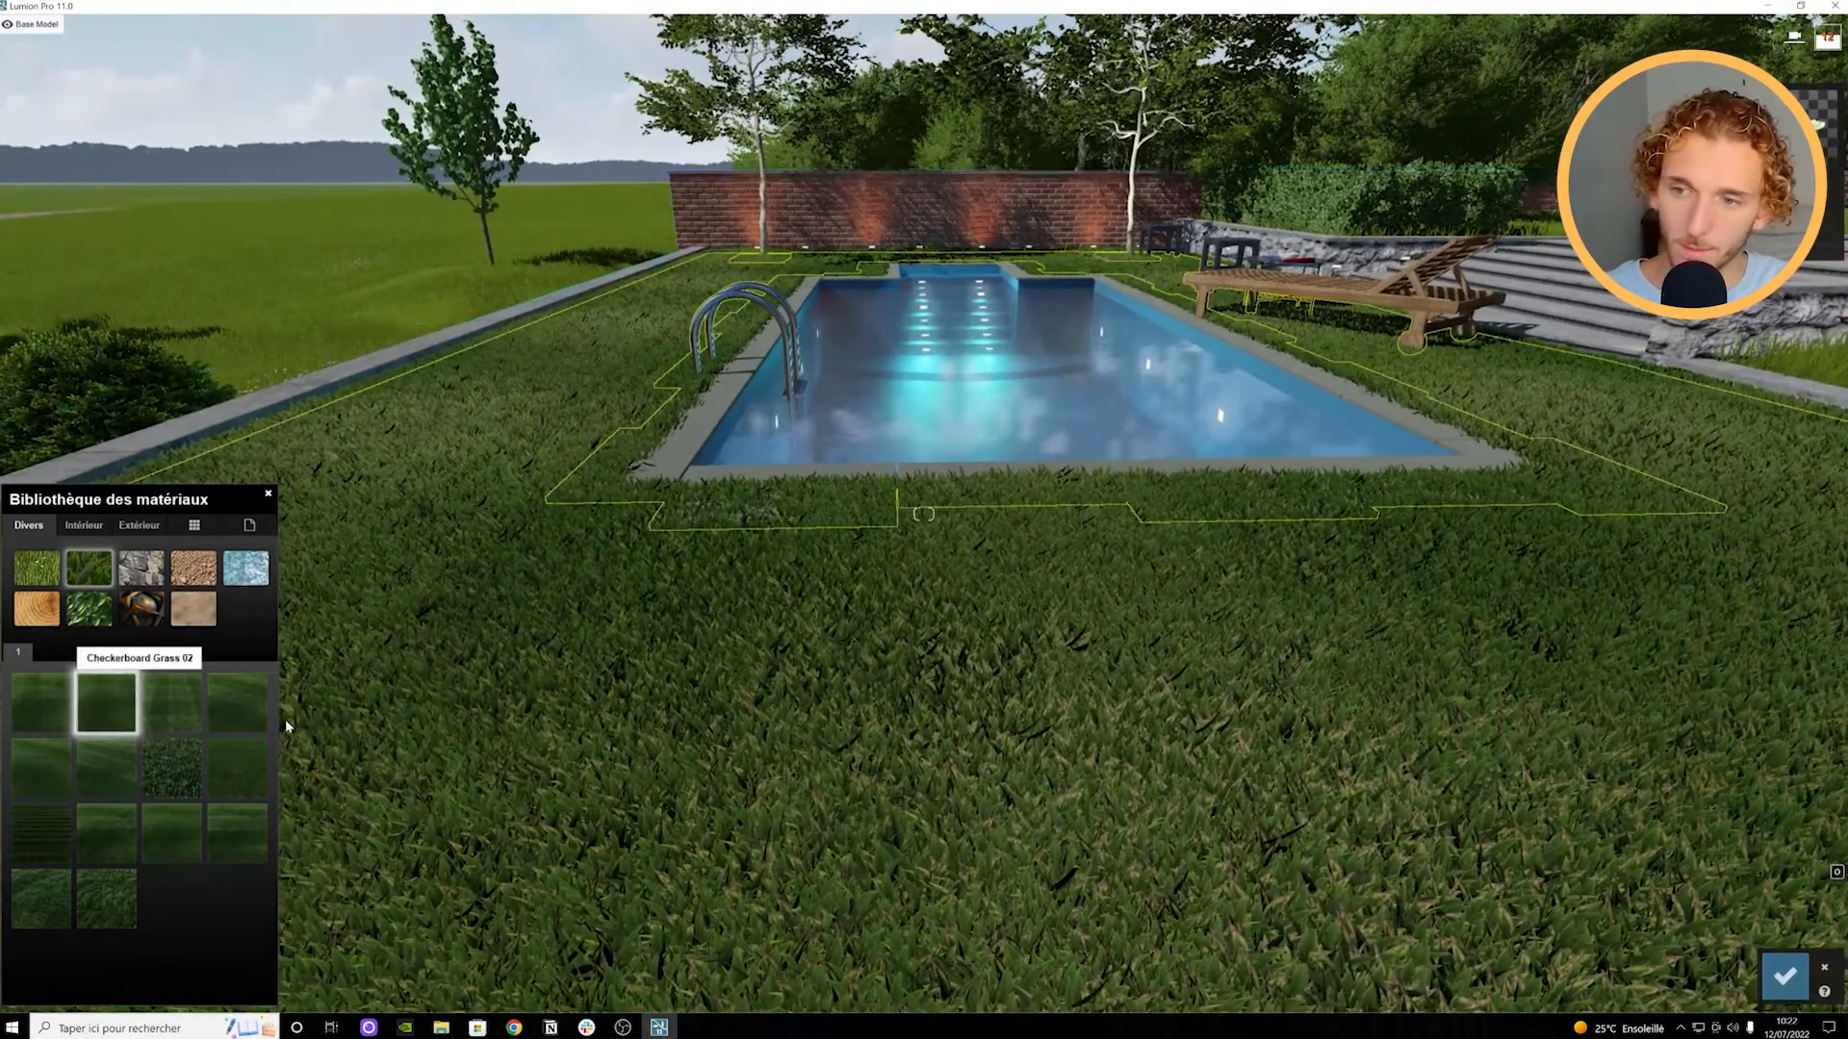
{"action": "left_click", "coordinate": [89, 693]}
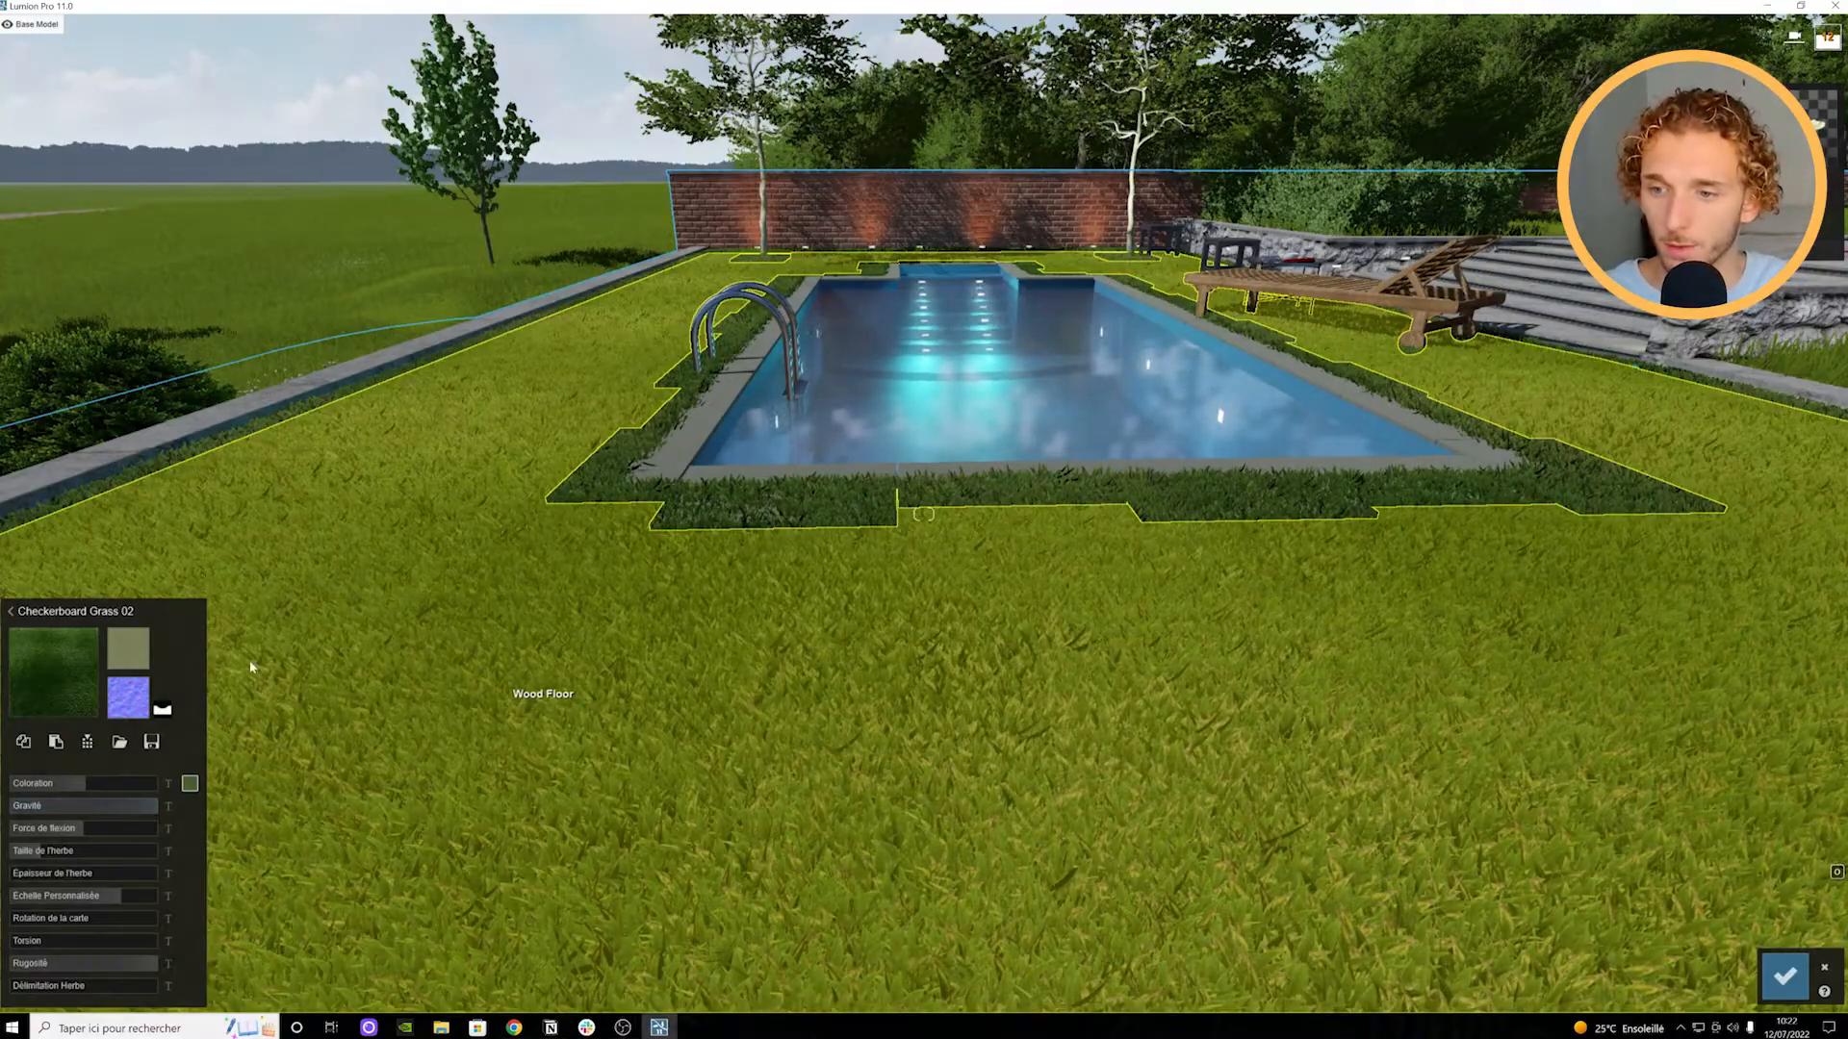
{"action": "mouse_move", "coordinate": [66, 853]}
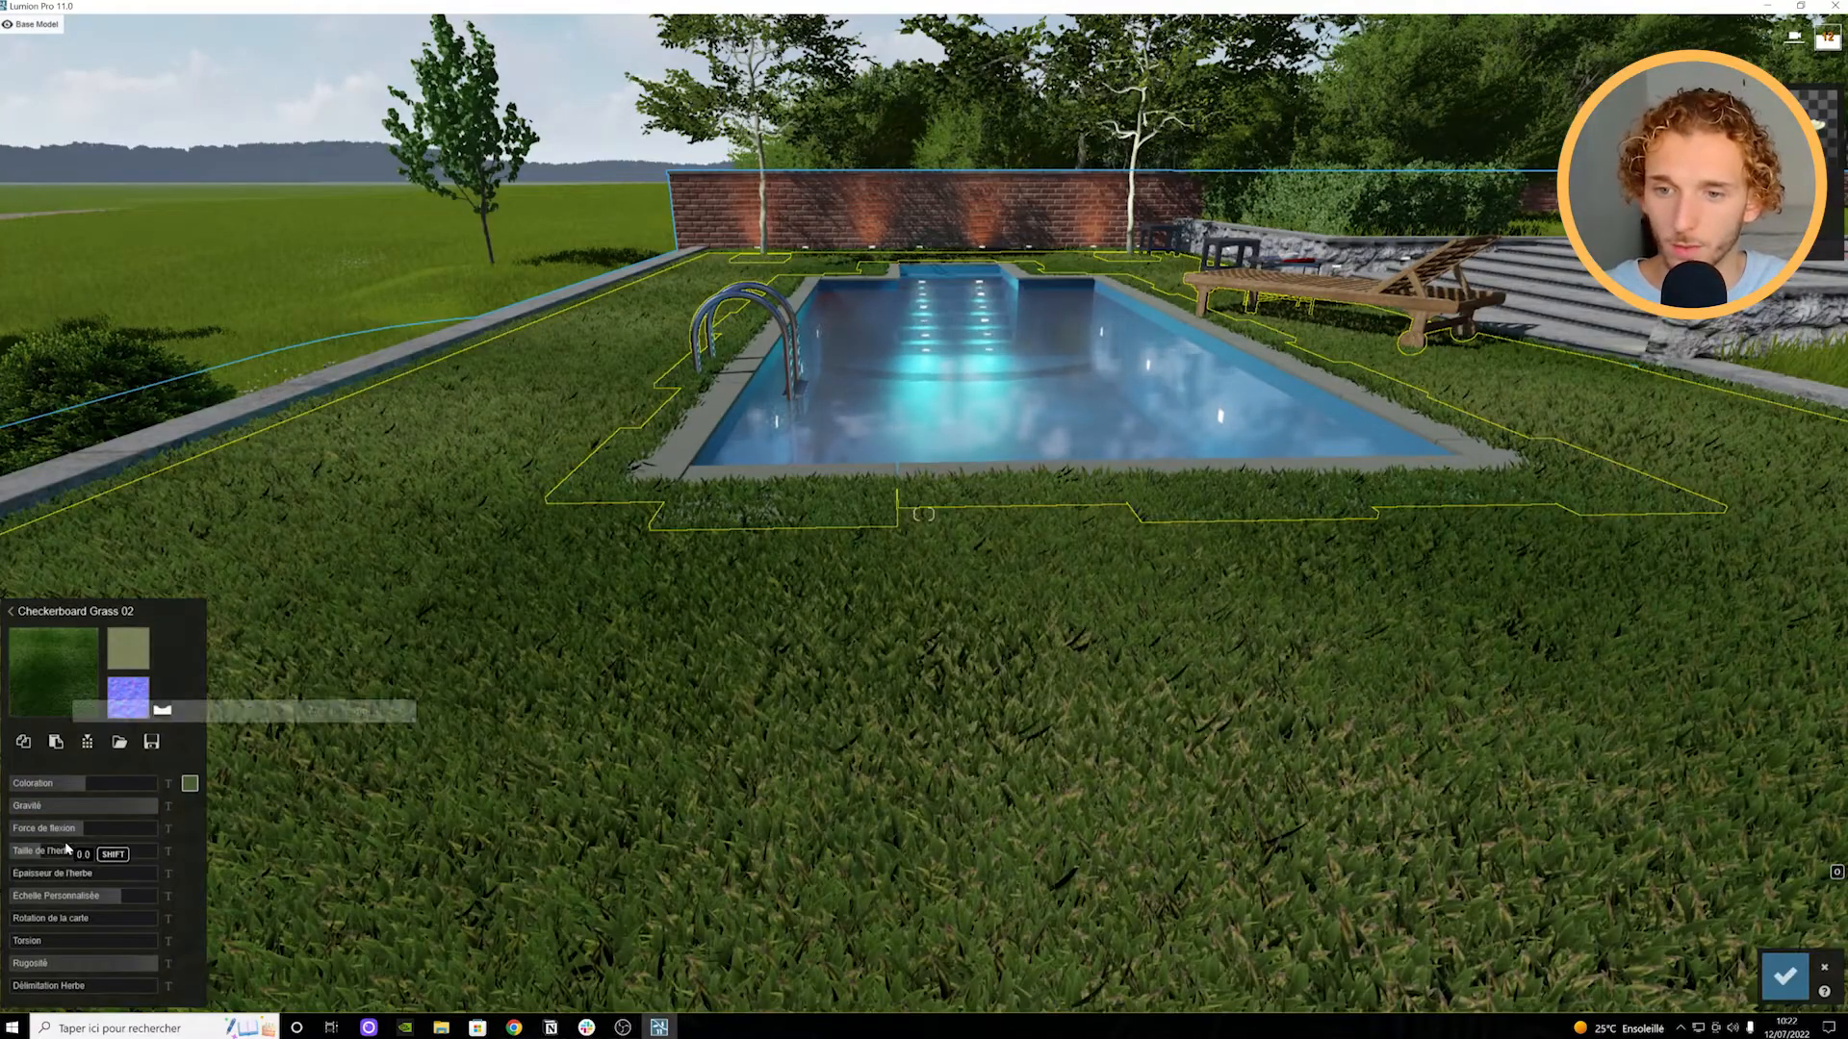
{"action": "left_click_drag", "start_coordinate": [76, 839], "coordinate": [0, 842]}
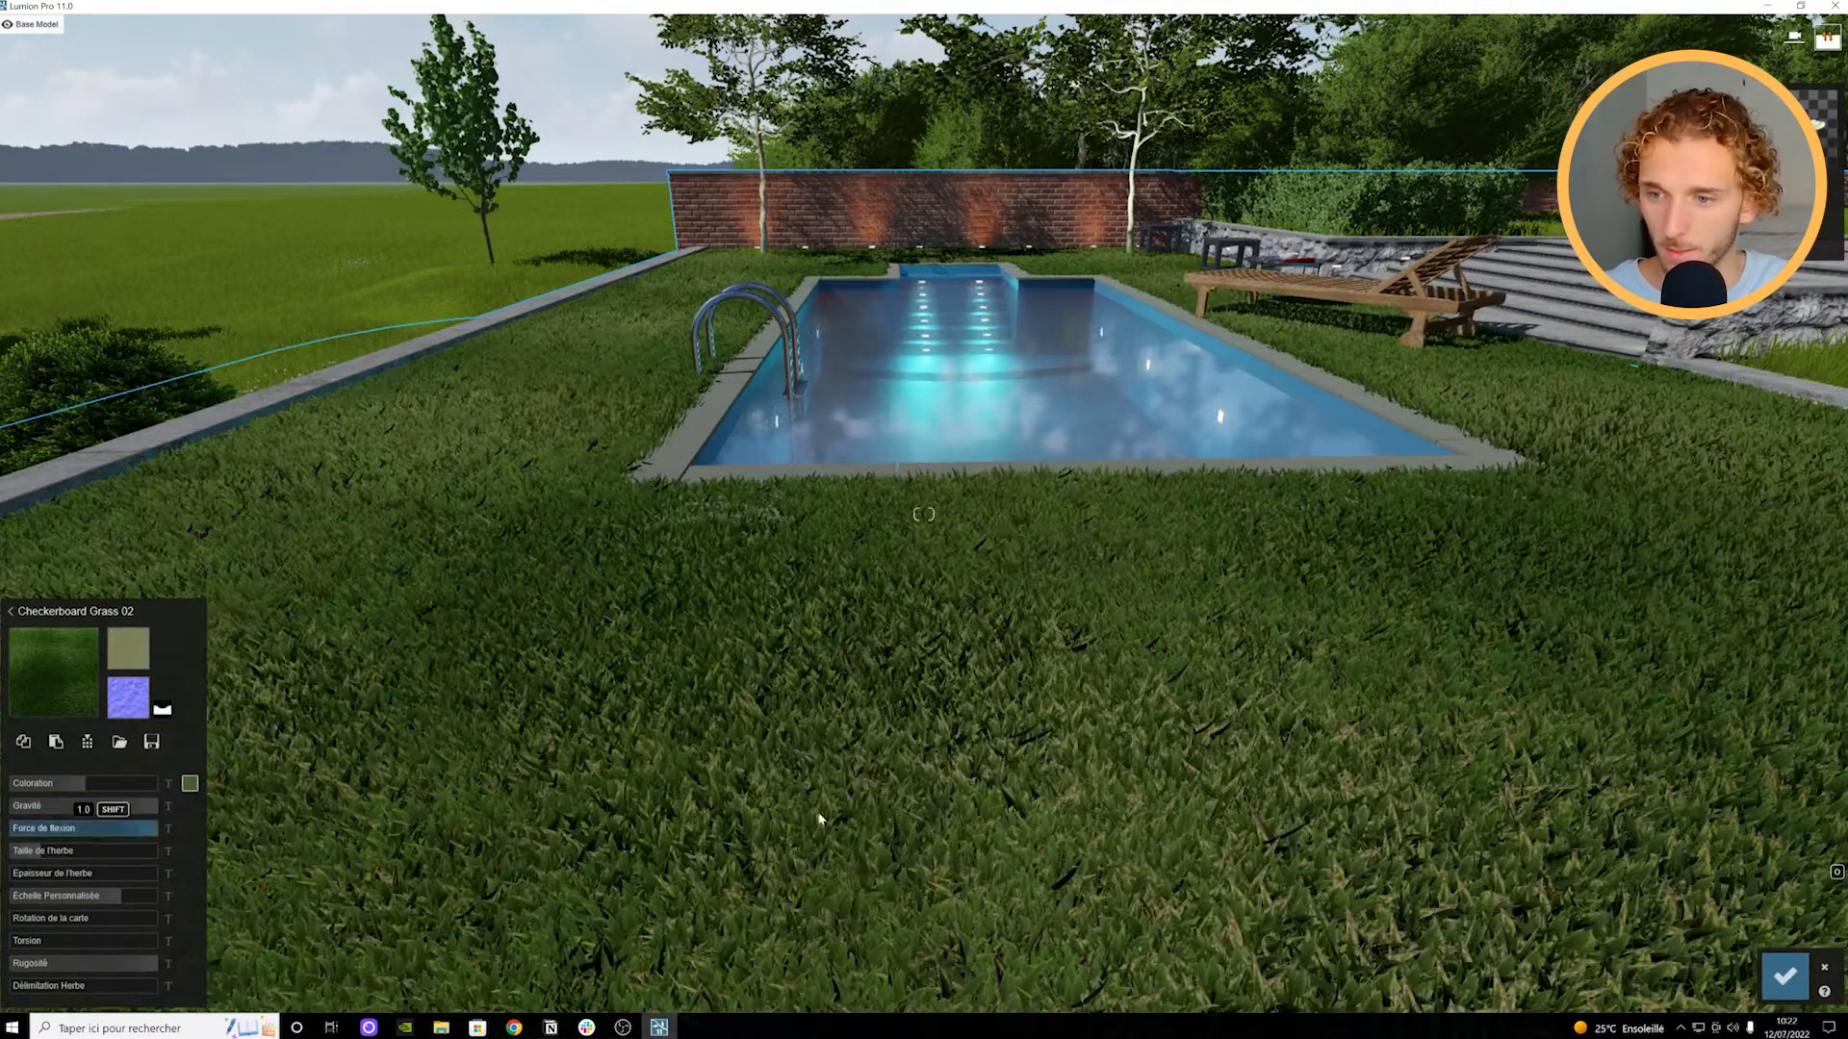
{"action": "left_click_drag", "start_coordinate": [38, 852], "coordinate": [5, 856]}
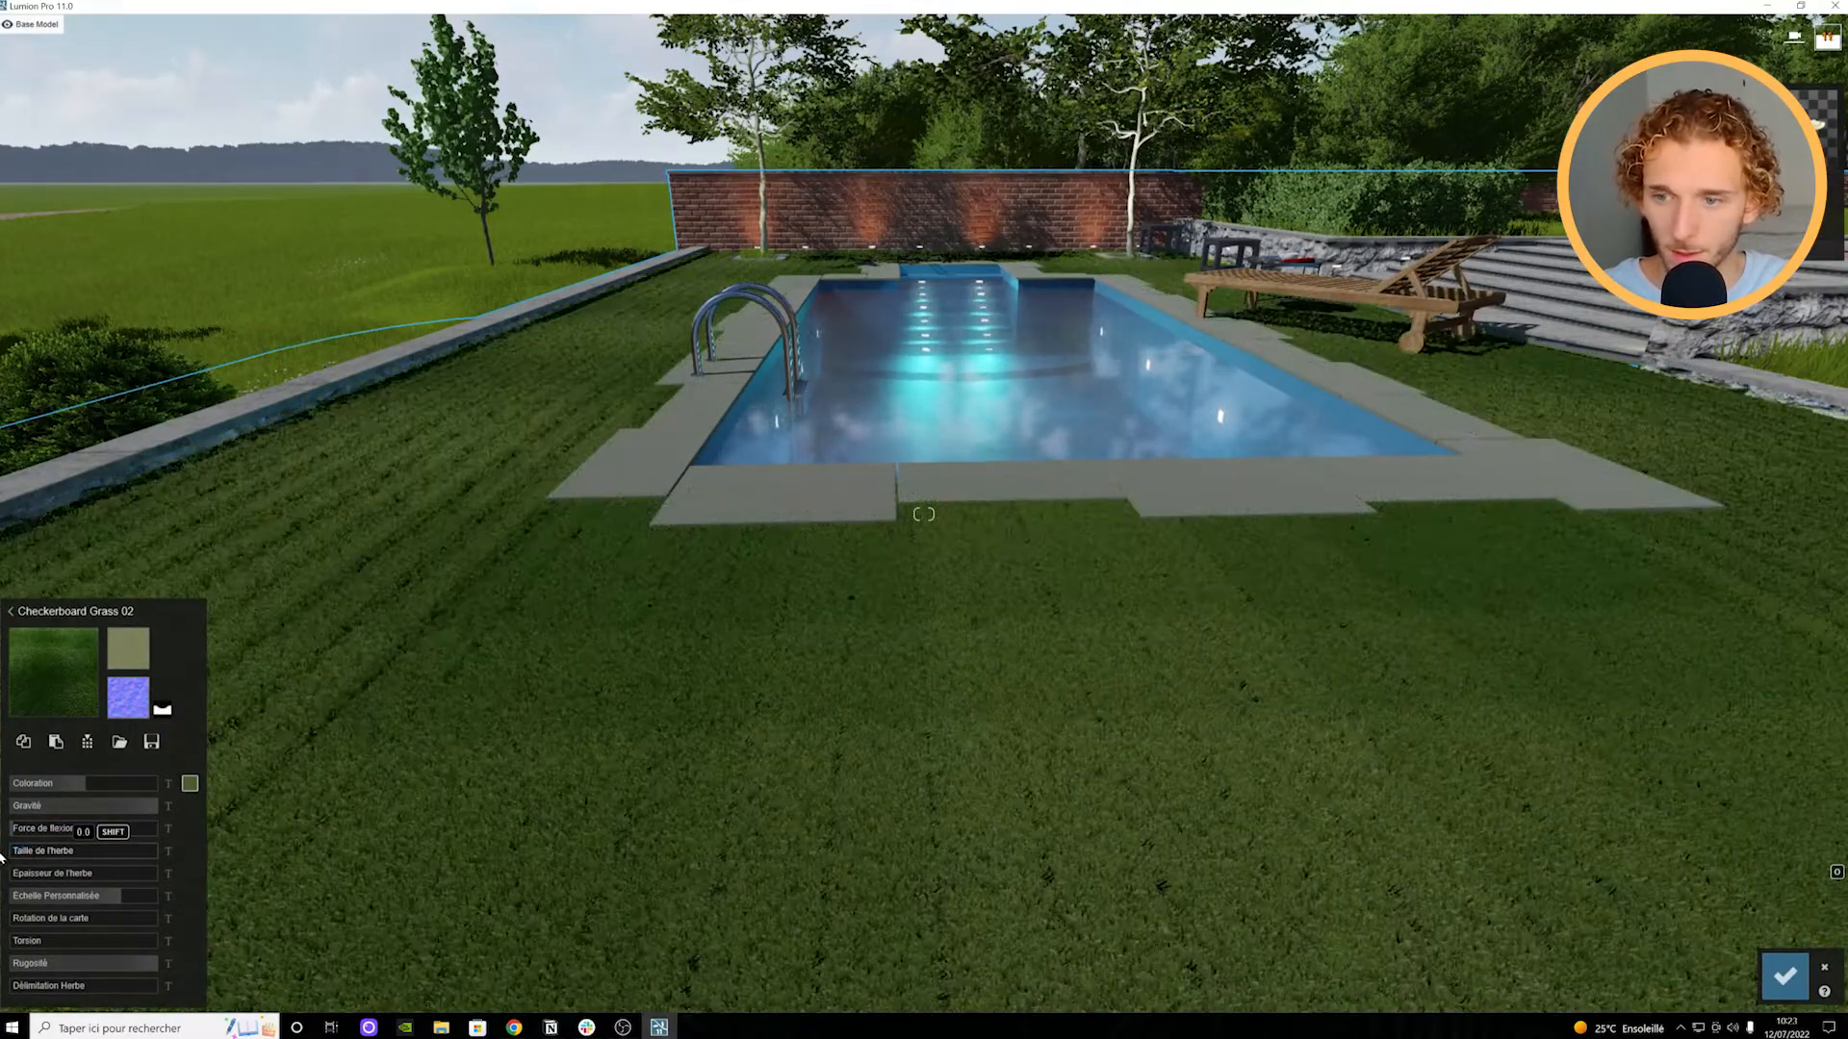
Step: Raise the grass thickness to just under half, try the boundary and map settings, and discard the deck's grass material
{"action": "left_click_drag", "start_coordinate": [670, 896], "coordinate": [19, 891]}
{"action": "left_click_drag", "start_coordinate": [253, 880], "coordinate": [689, 881]}
{"action": "left_click_drag", "start_coordinate": [0, 872], "coordinate": [67, 873]}
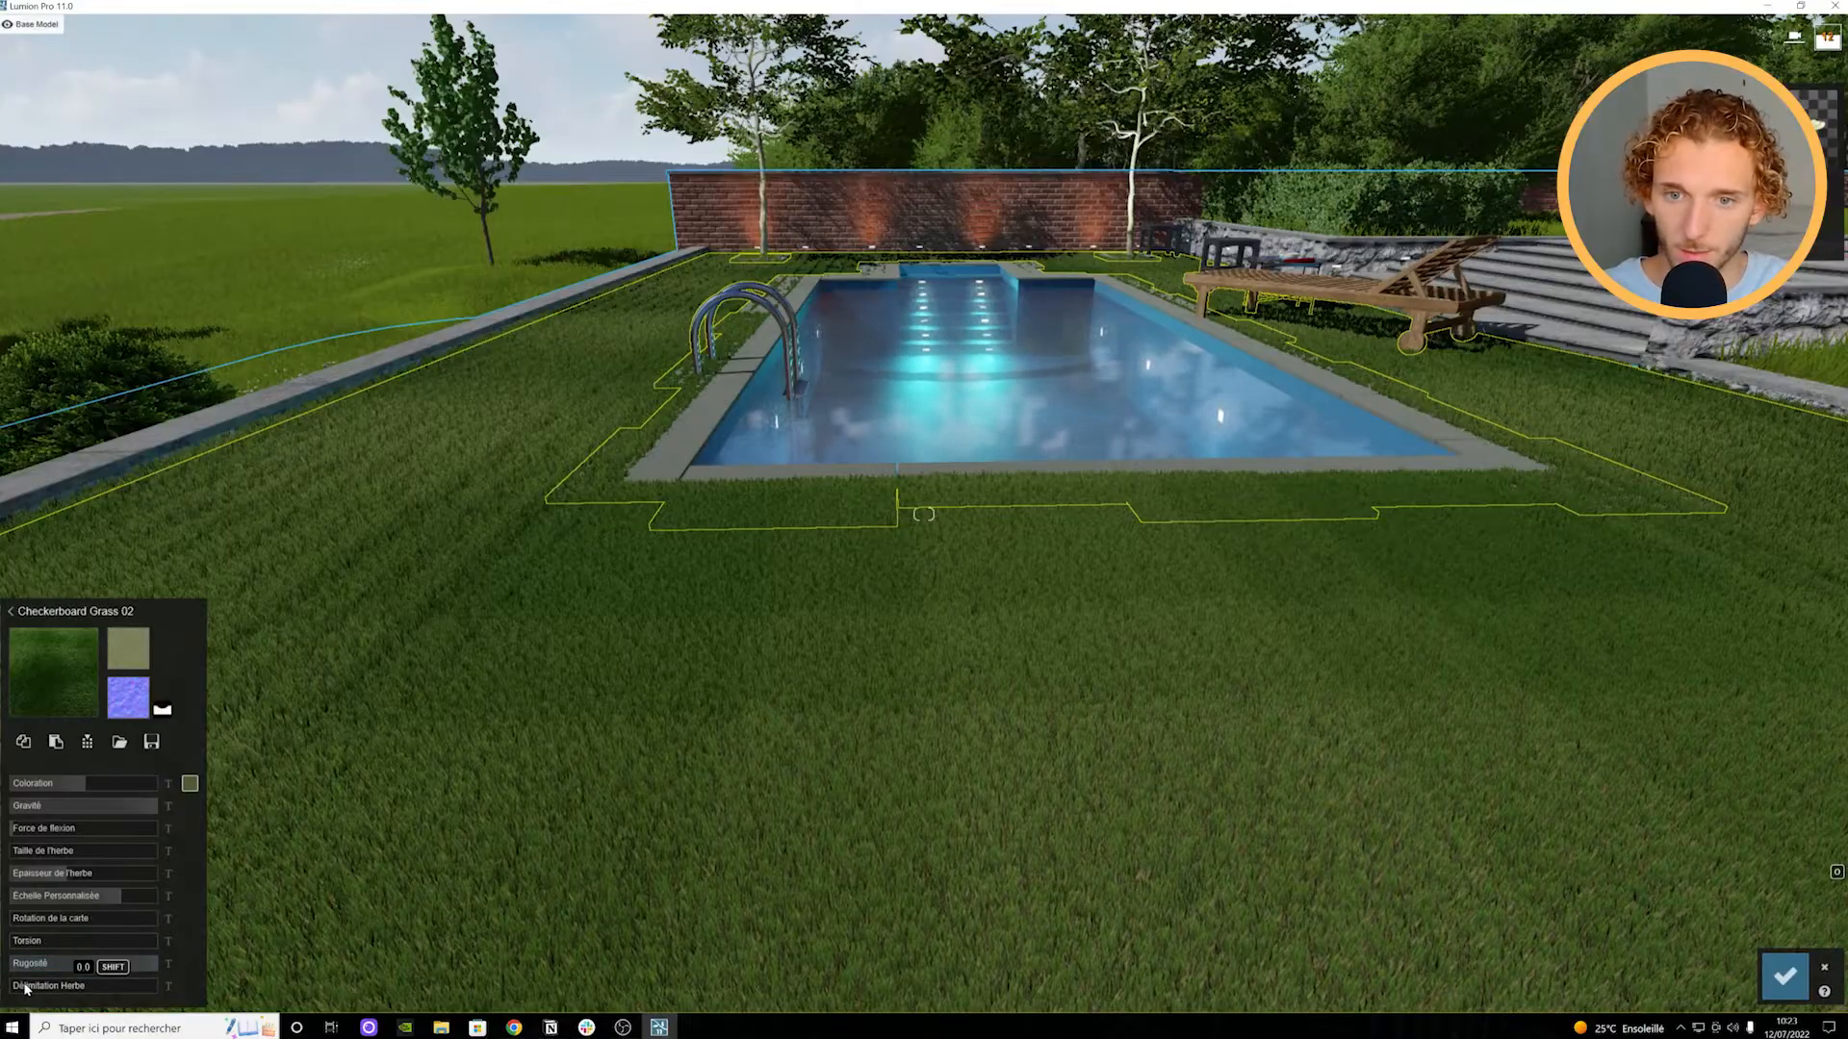
{"action": "left_click_drag", "start_coordinate": [143, 989], "coordinate": [511, 976]}
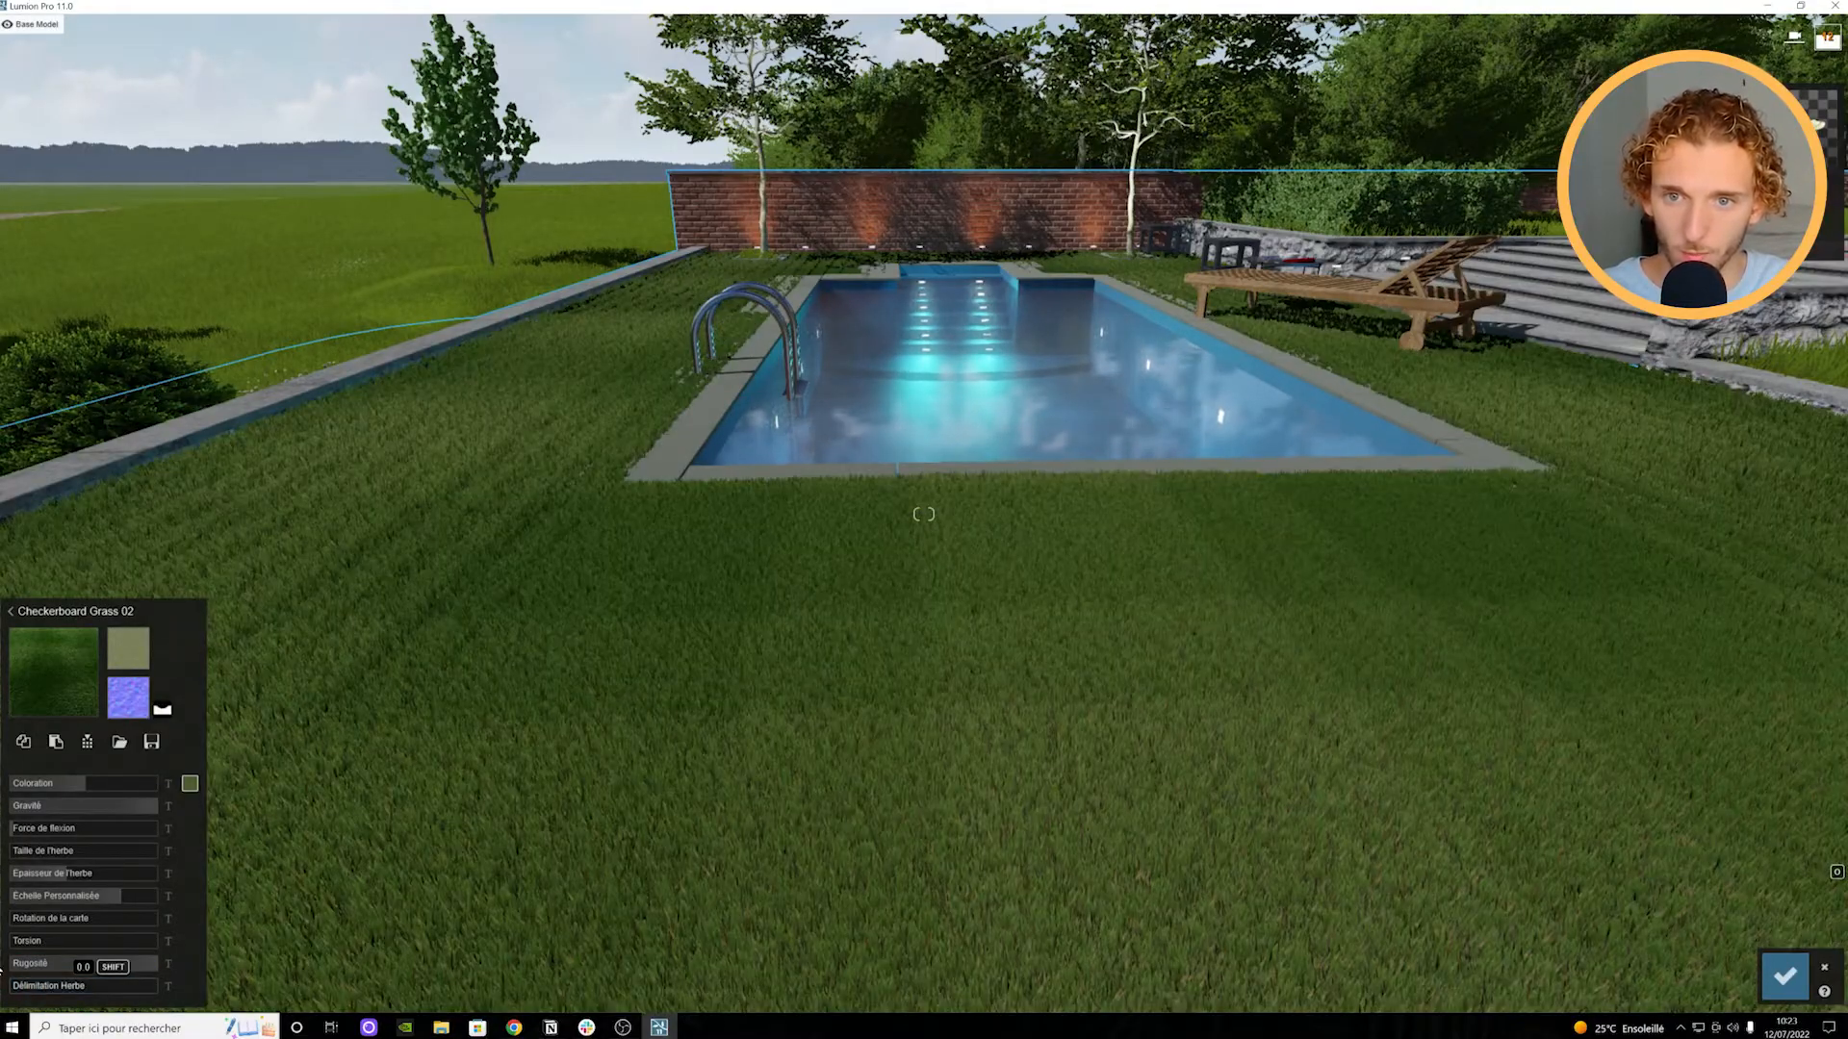
{"action": "left_click_drag", "start_coordinate": [136, 896], "coordinate": [94, 919]}
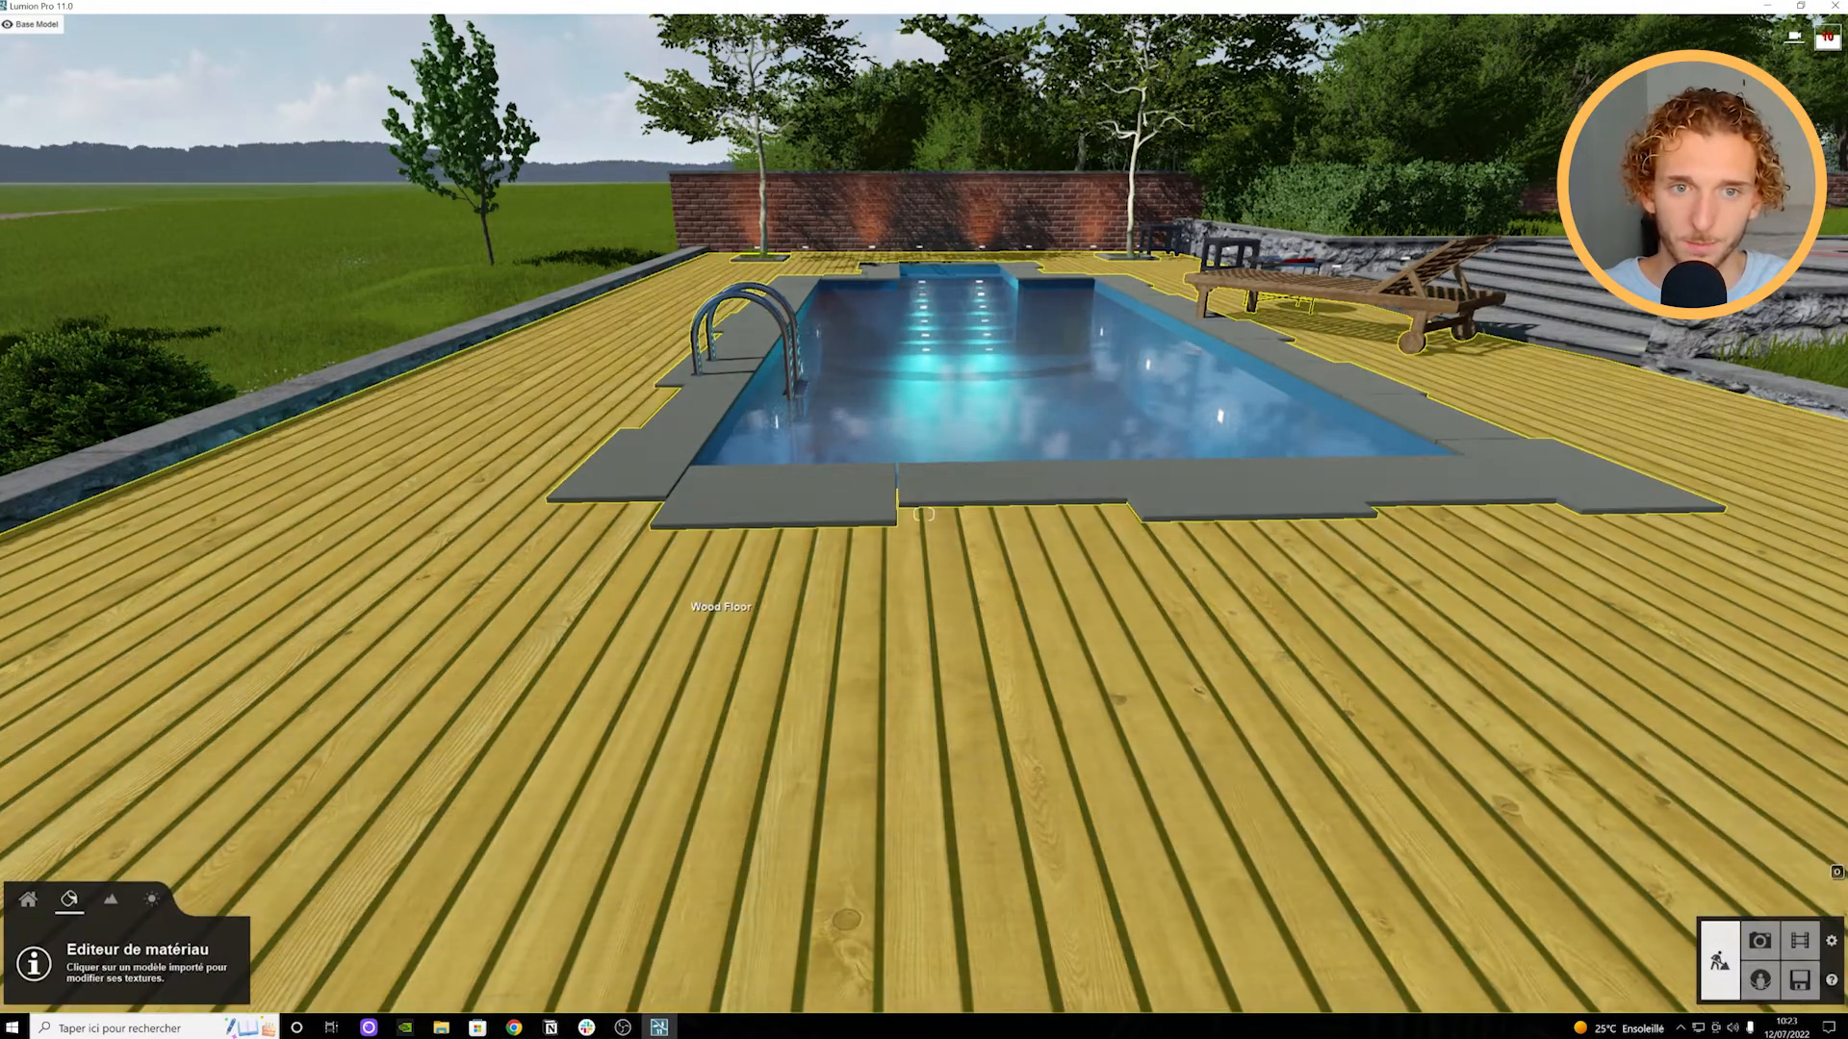
Step: Switch from material editing to object placement and open the effects library with the house front in view
{"action": "right_click_drag", "start_coordinate": [721, 585], "coordinate": [847, 530]}
{"action": "key", "text": "s"}
{"action": "key", "text": "d"}
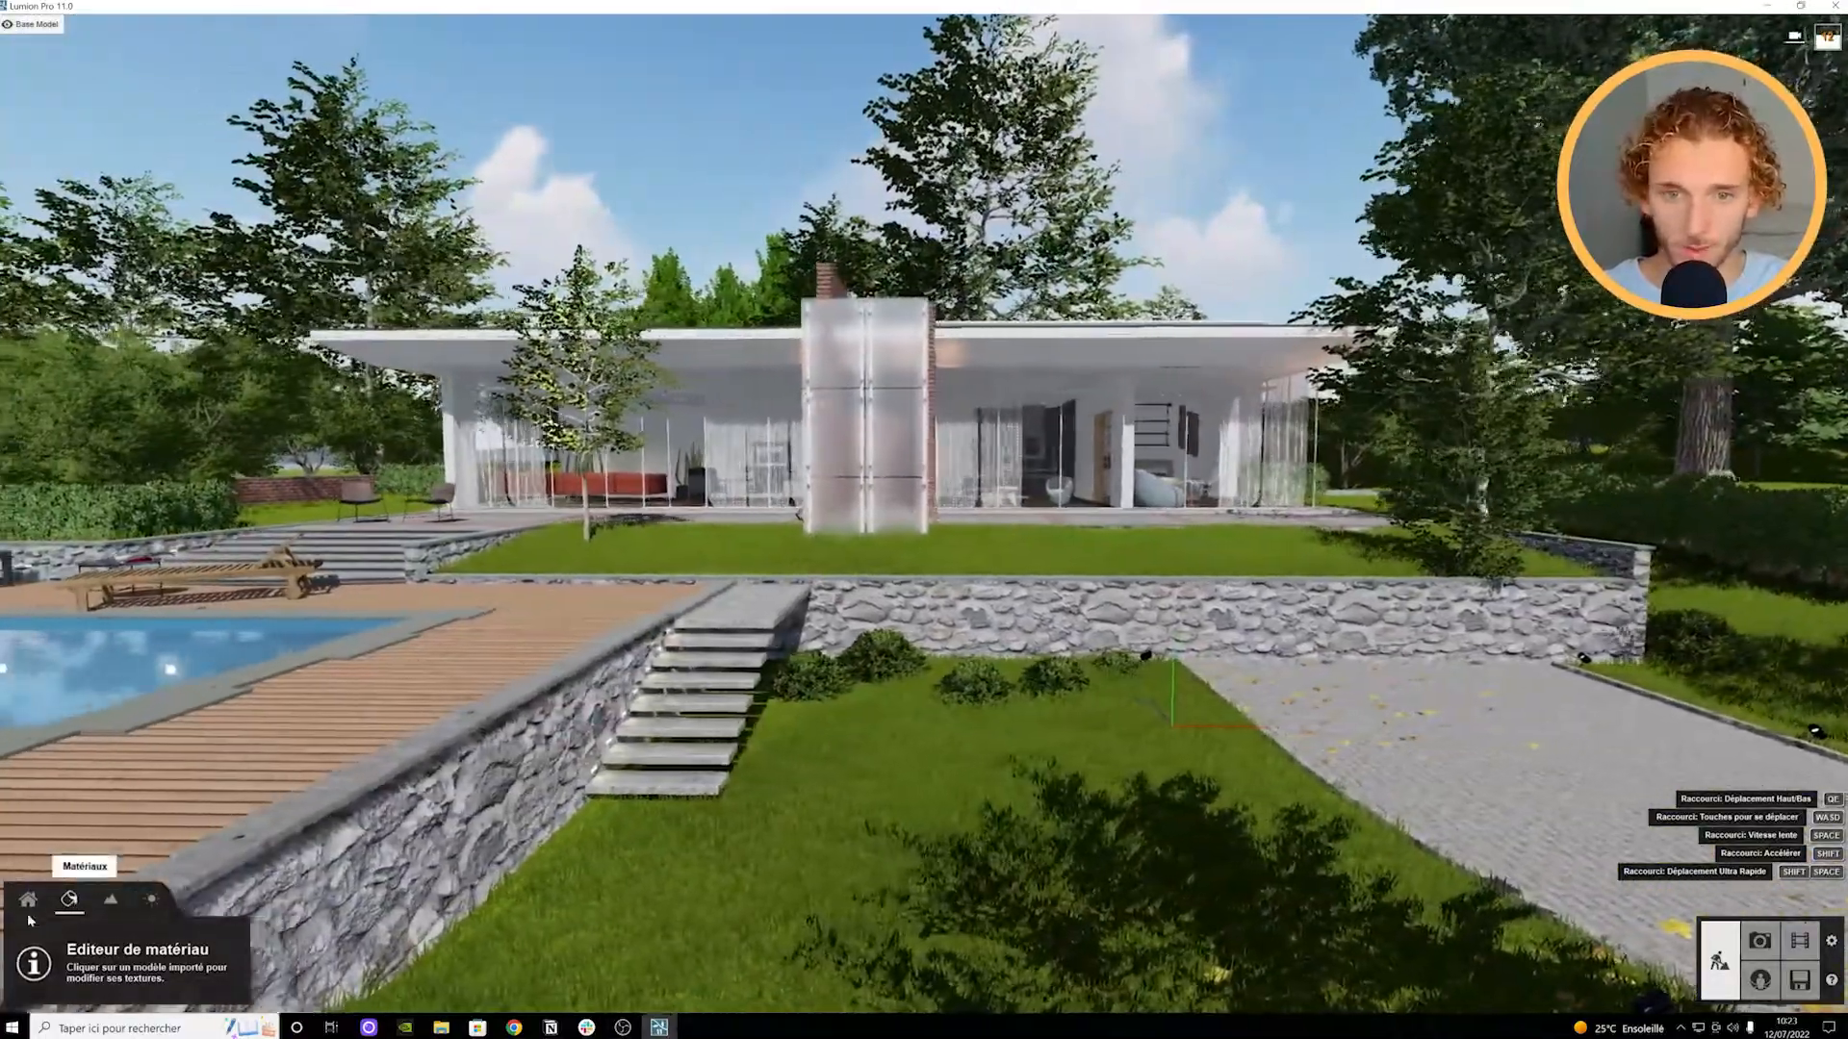
{"action": "left_click", "coordinate": [29, 900]}
{"action": "key", "text": "s"}
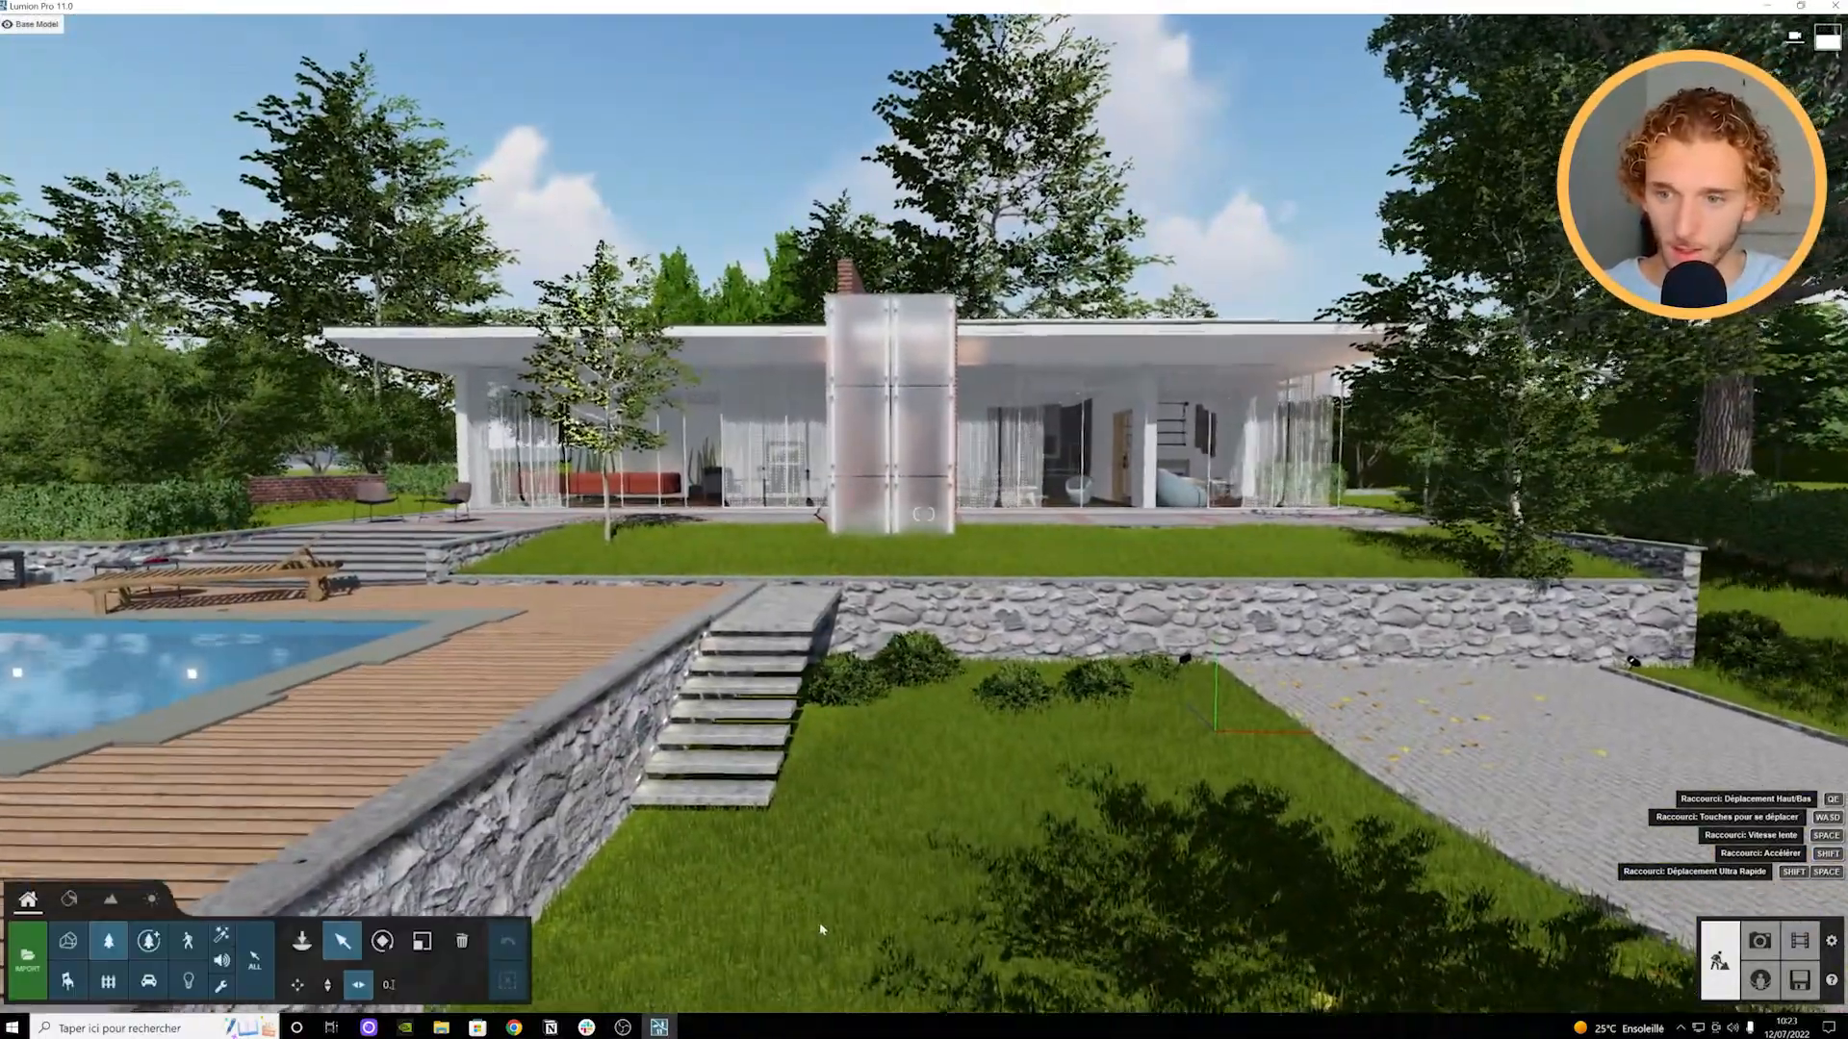
{"action": "key", "text": "d"}
{"action": "key", "text": "w"}
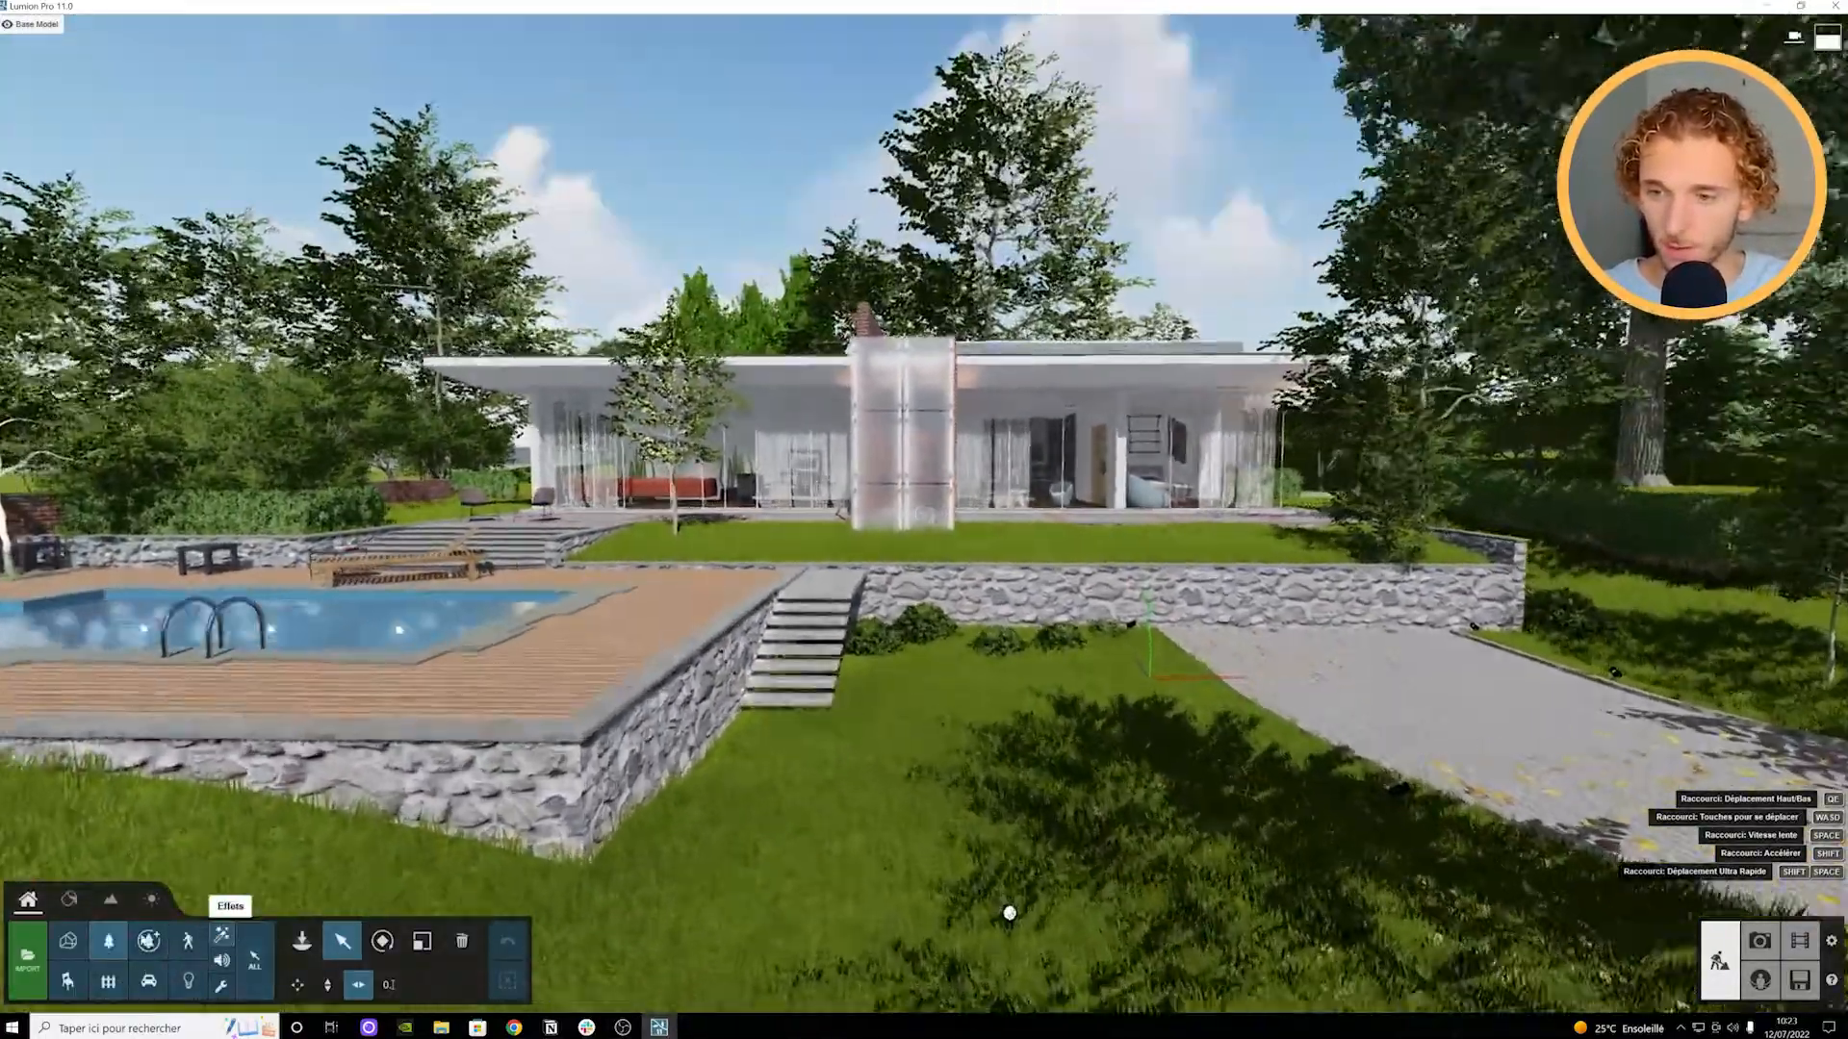
{"action": "key", "text": "d"}
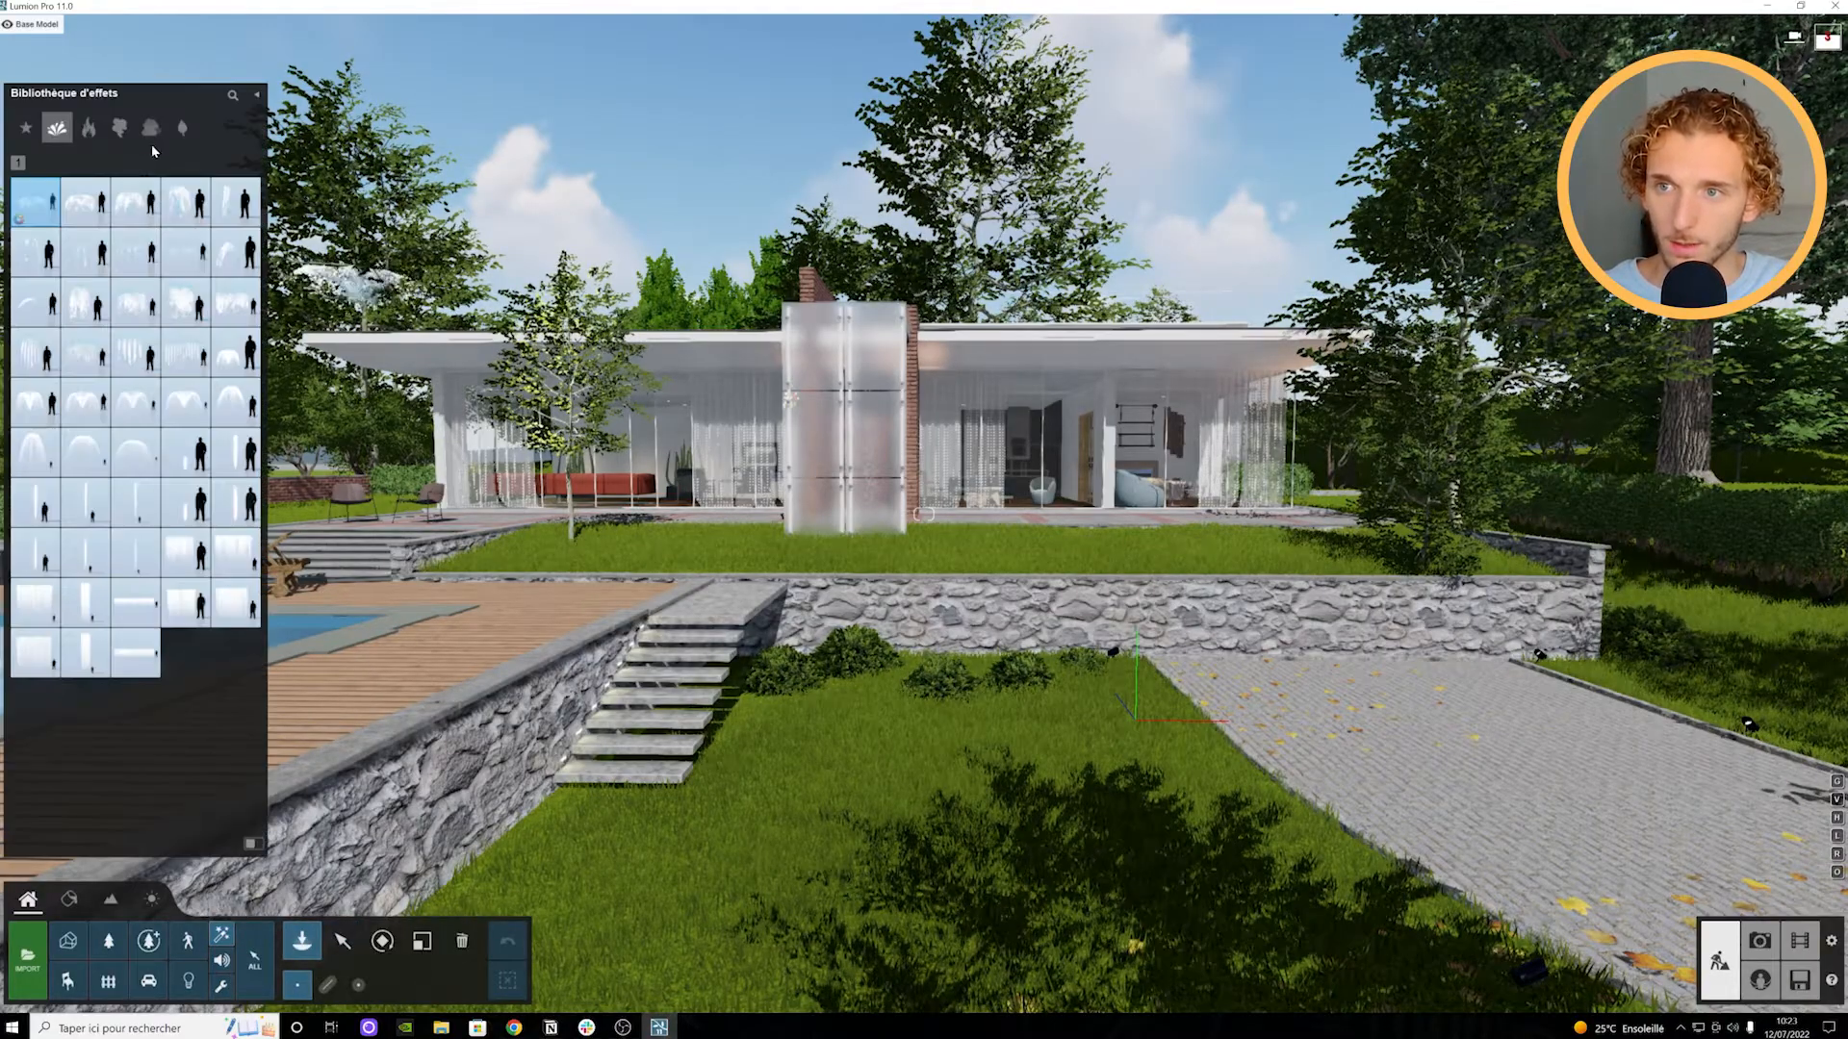
Step: Browse the effects library's smoke, fog and leaves categories and preview Steam 02 over the scene
{"action": "key", "text": "a"}
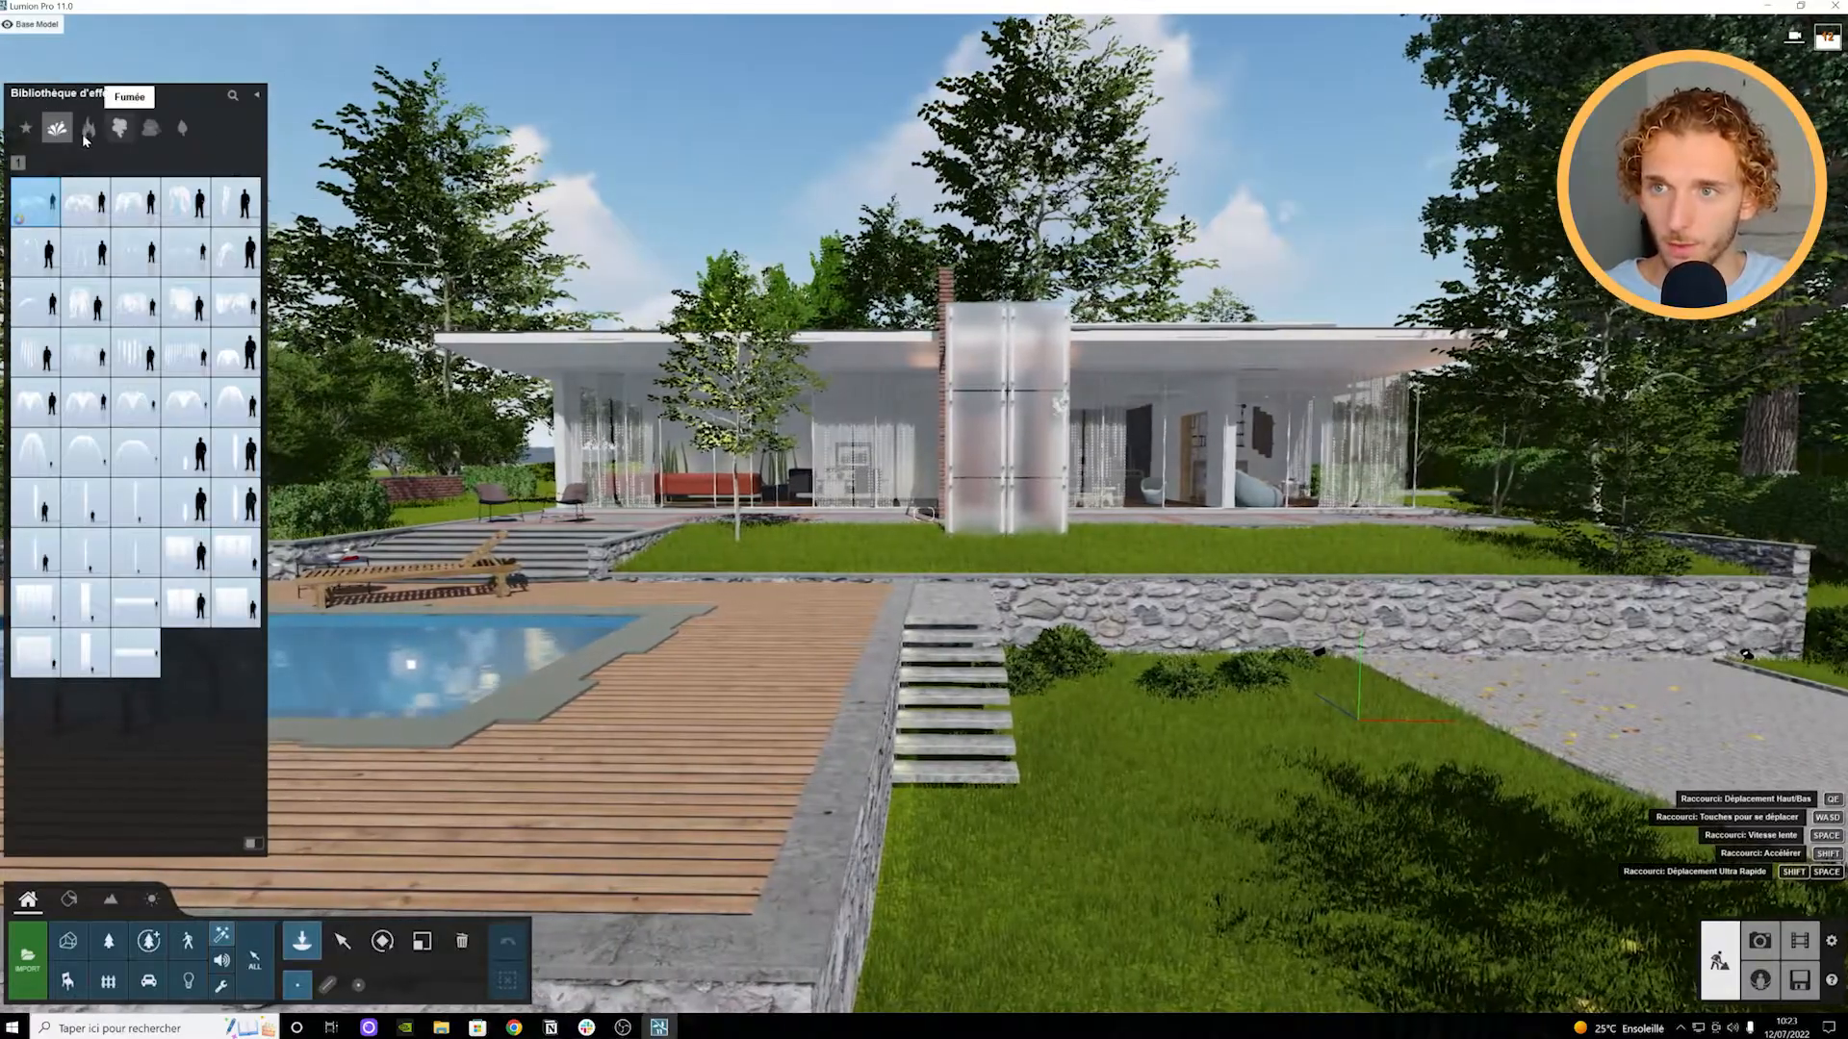
{"action": "left_click", "coordinate": [120, 133]}
{"action": "left_click", "coordinate": [152, 133]}
{"action": "left_click", "coordinate": [185, 133]}
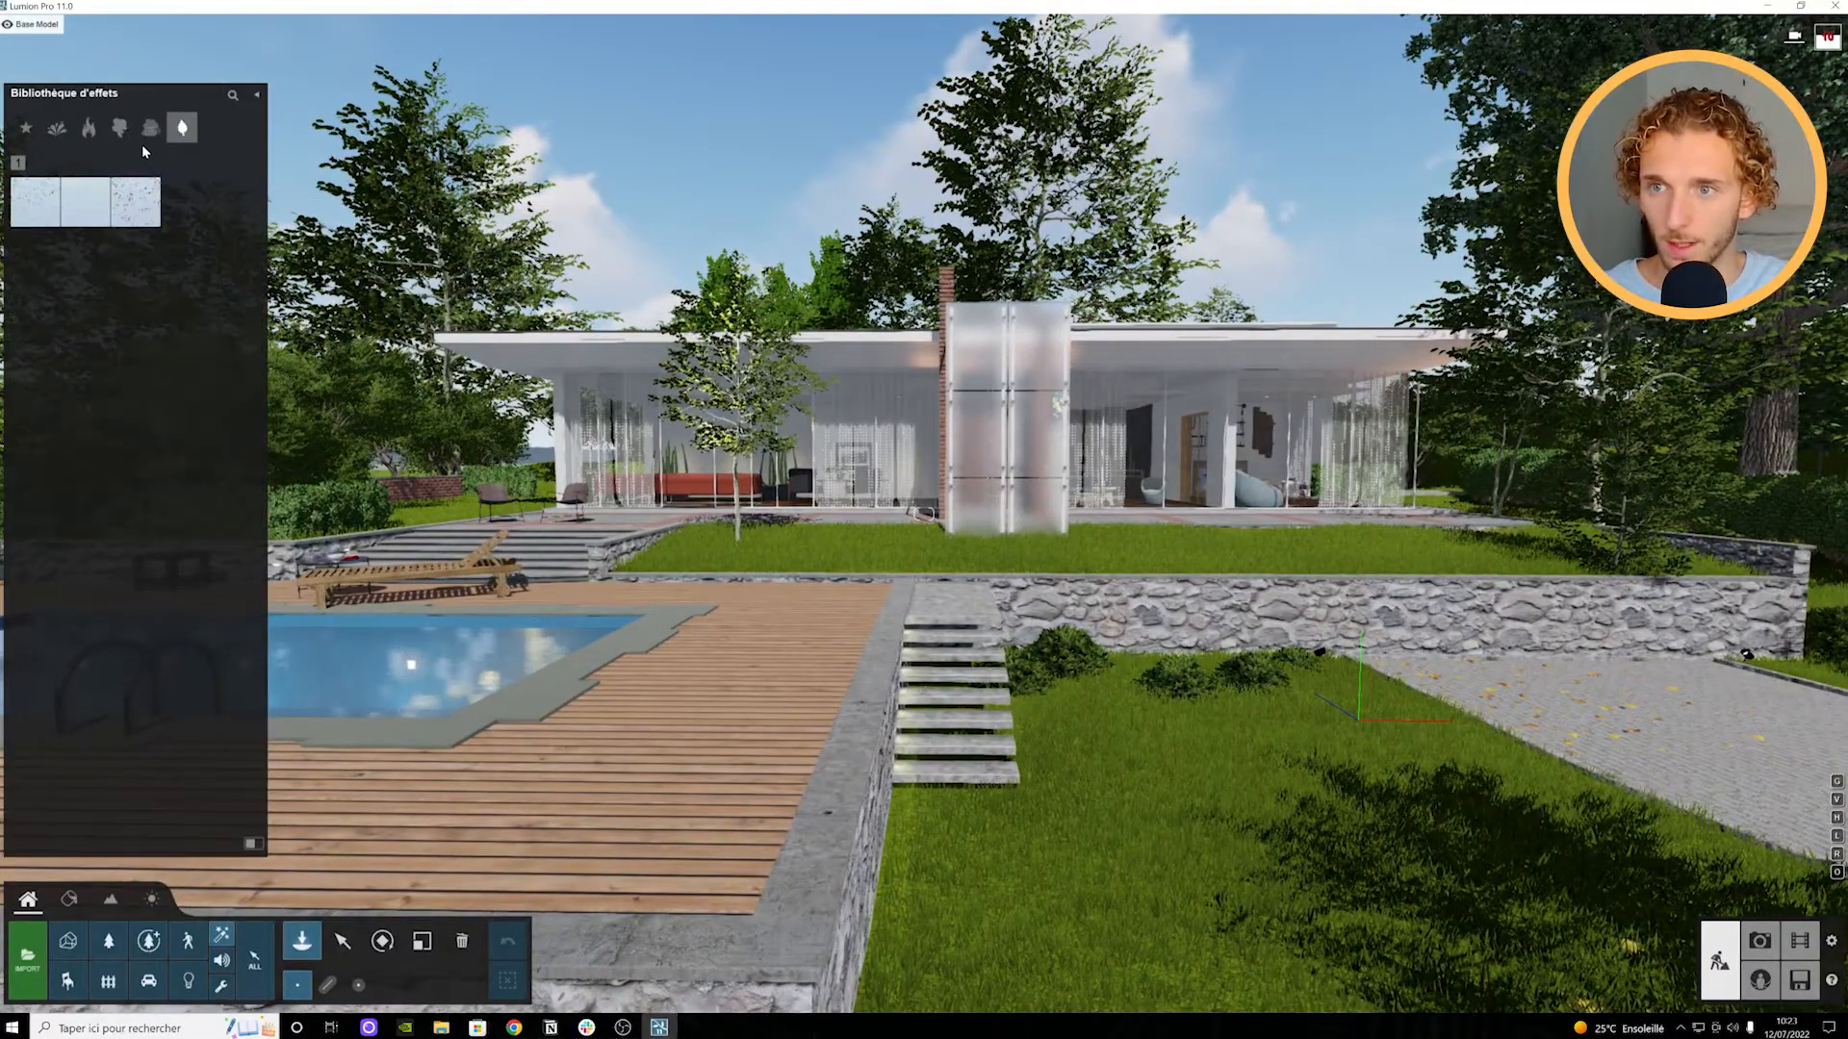
{"action": "left_click", "coordinate": [145, 273]}
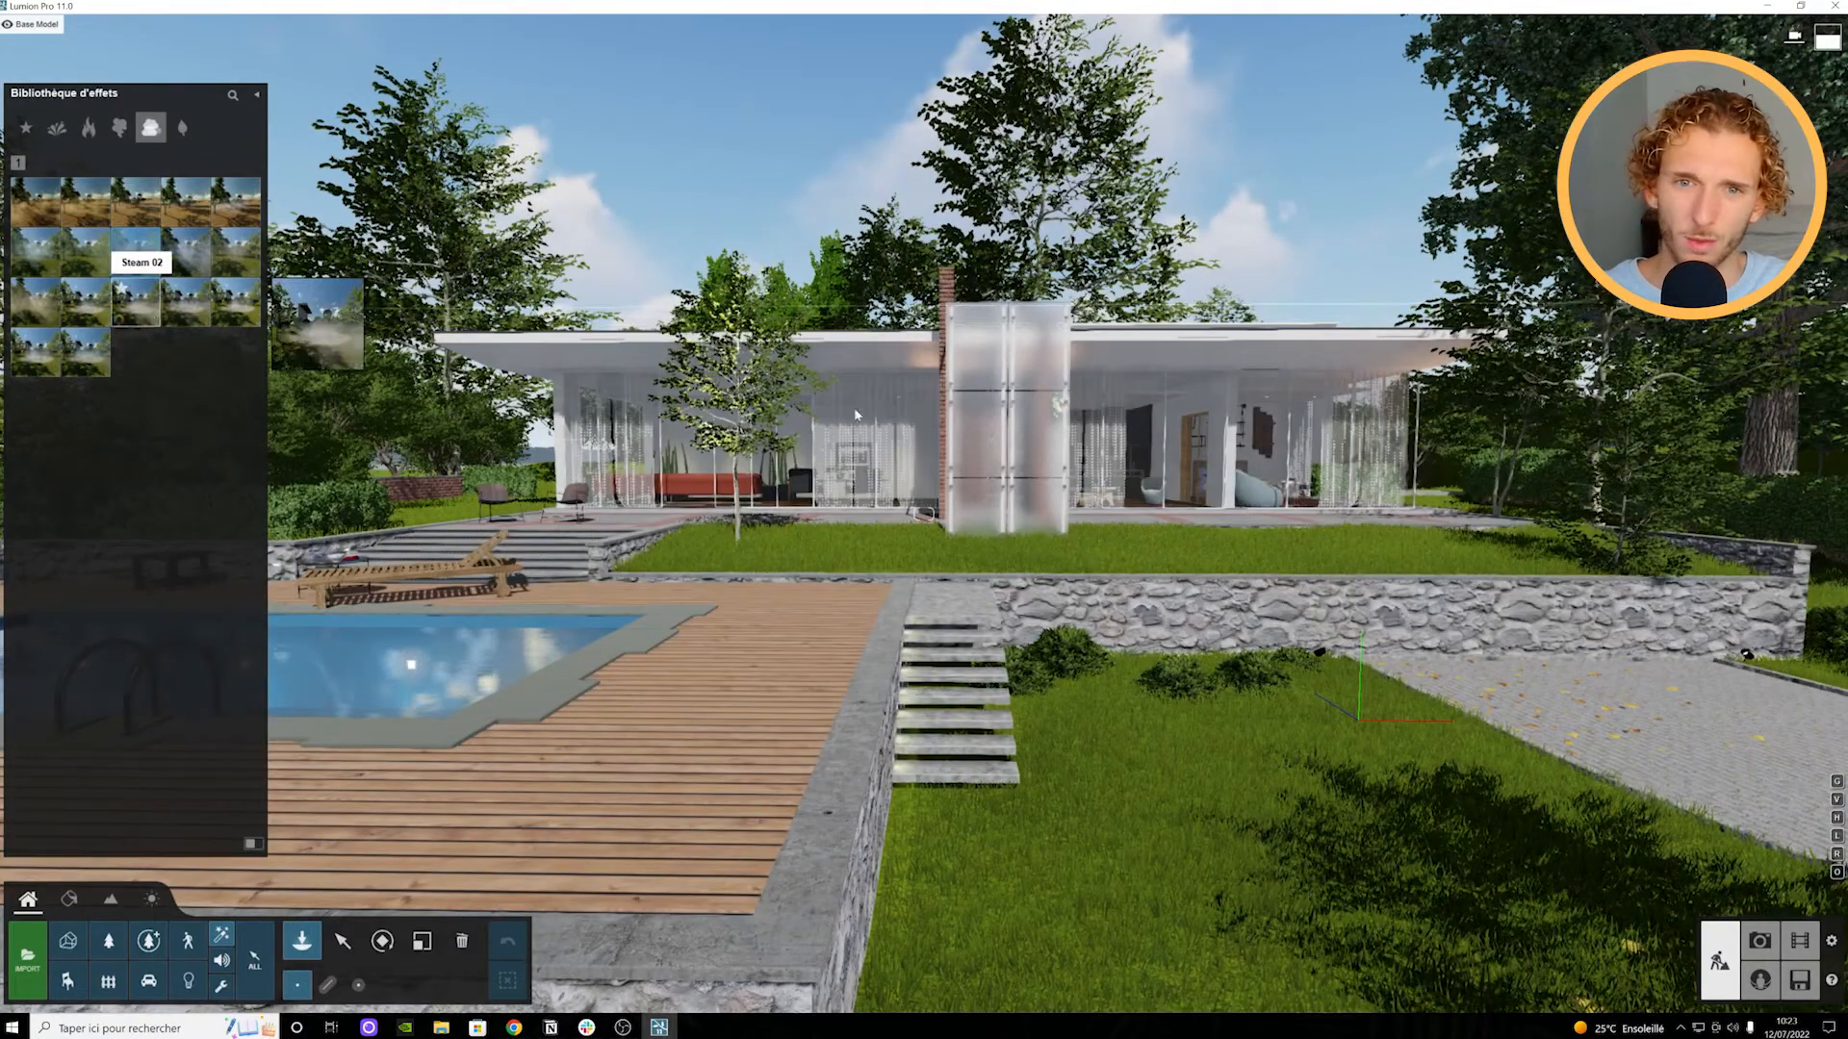
{"action": "left_click", "coordinate": [968, 412]}
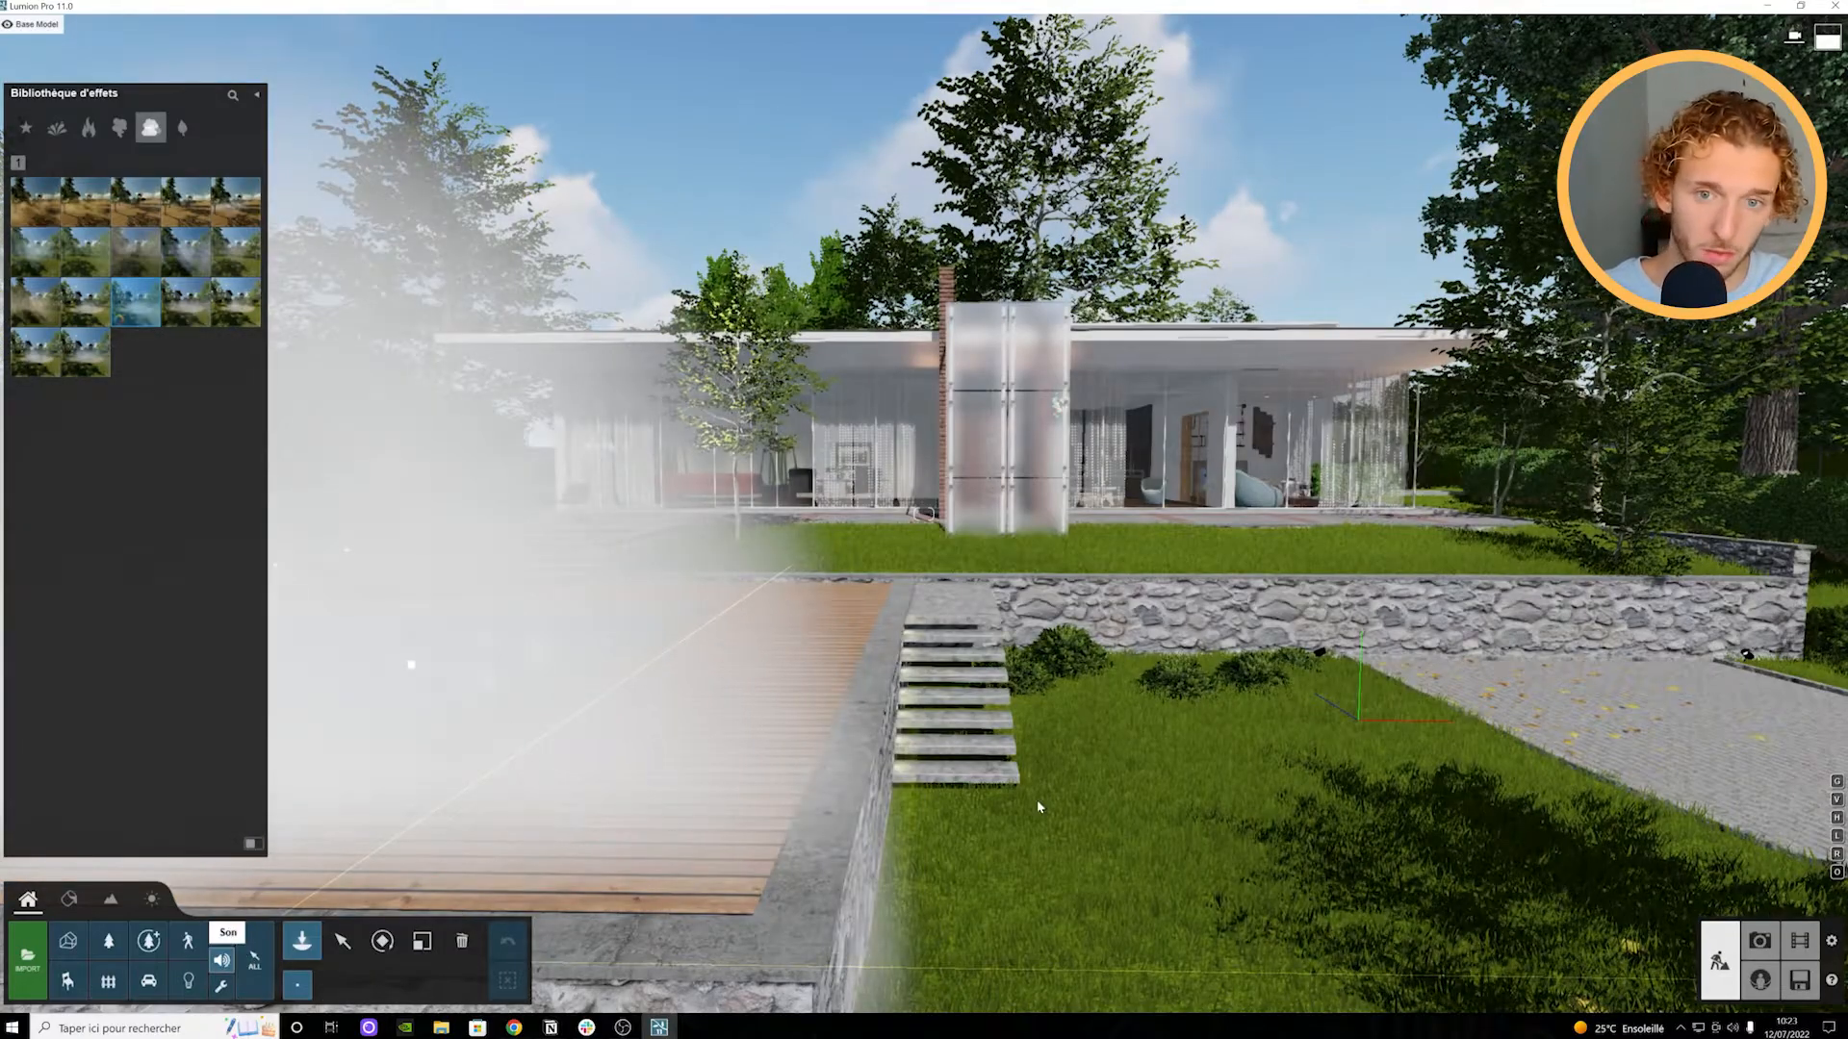
Step: Look into the sound library, open the miscellaneous utilities library and preview its first object over the site from above
{"action": "left_click", "coordinate": [221, 960]}
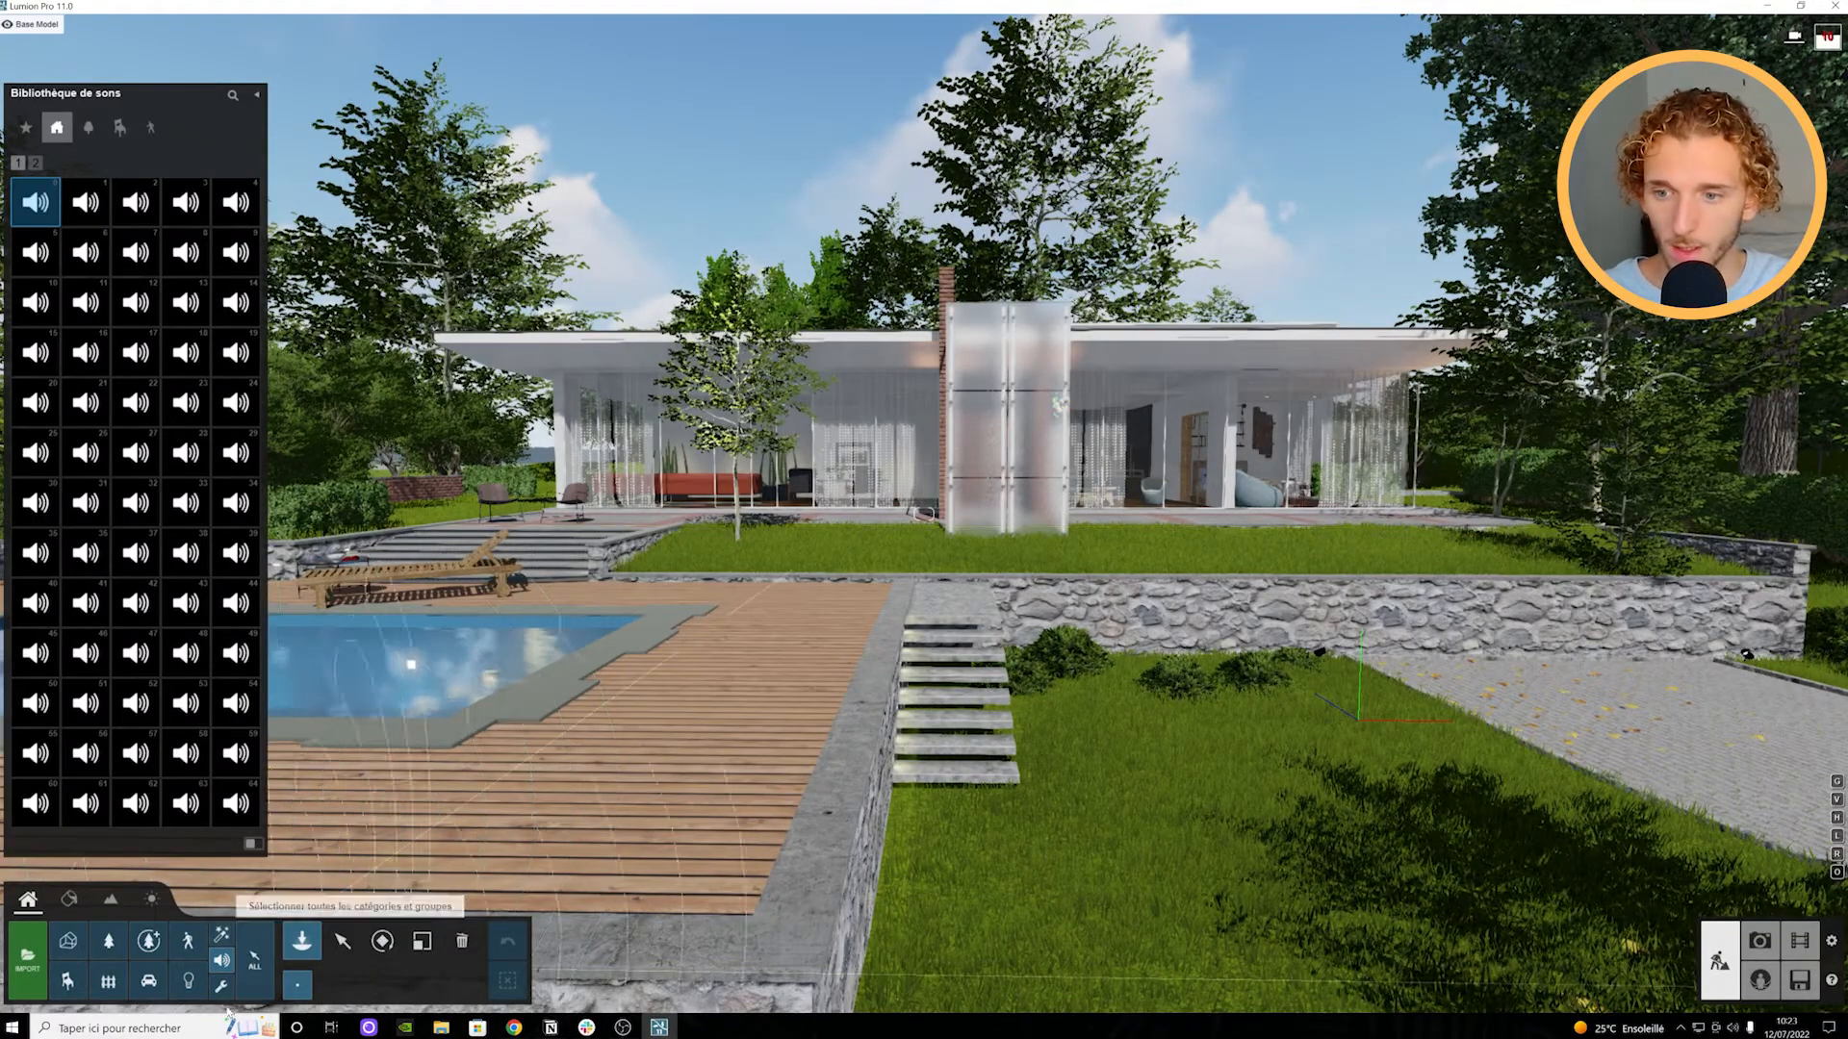
{"action": "left_click", "coordinate": [220, 986]}
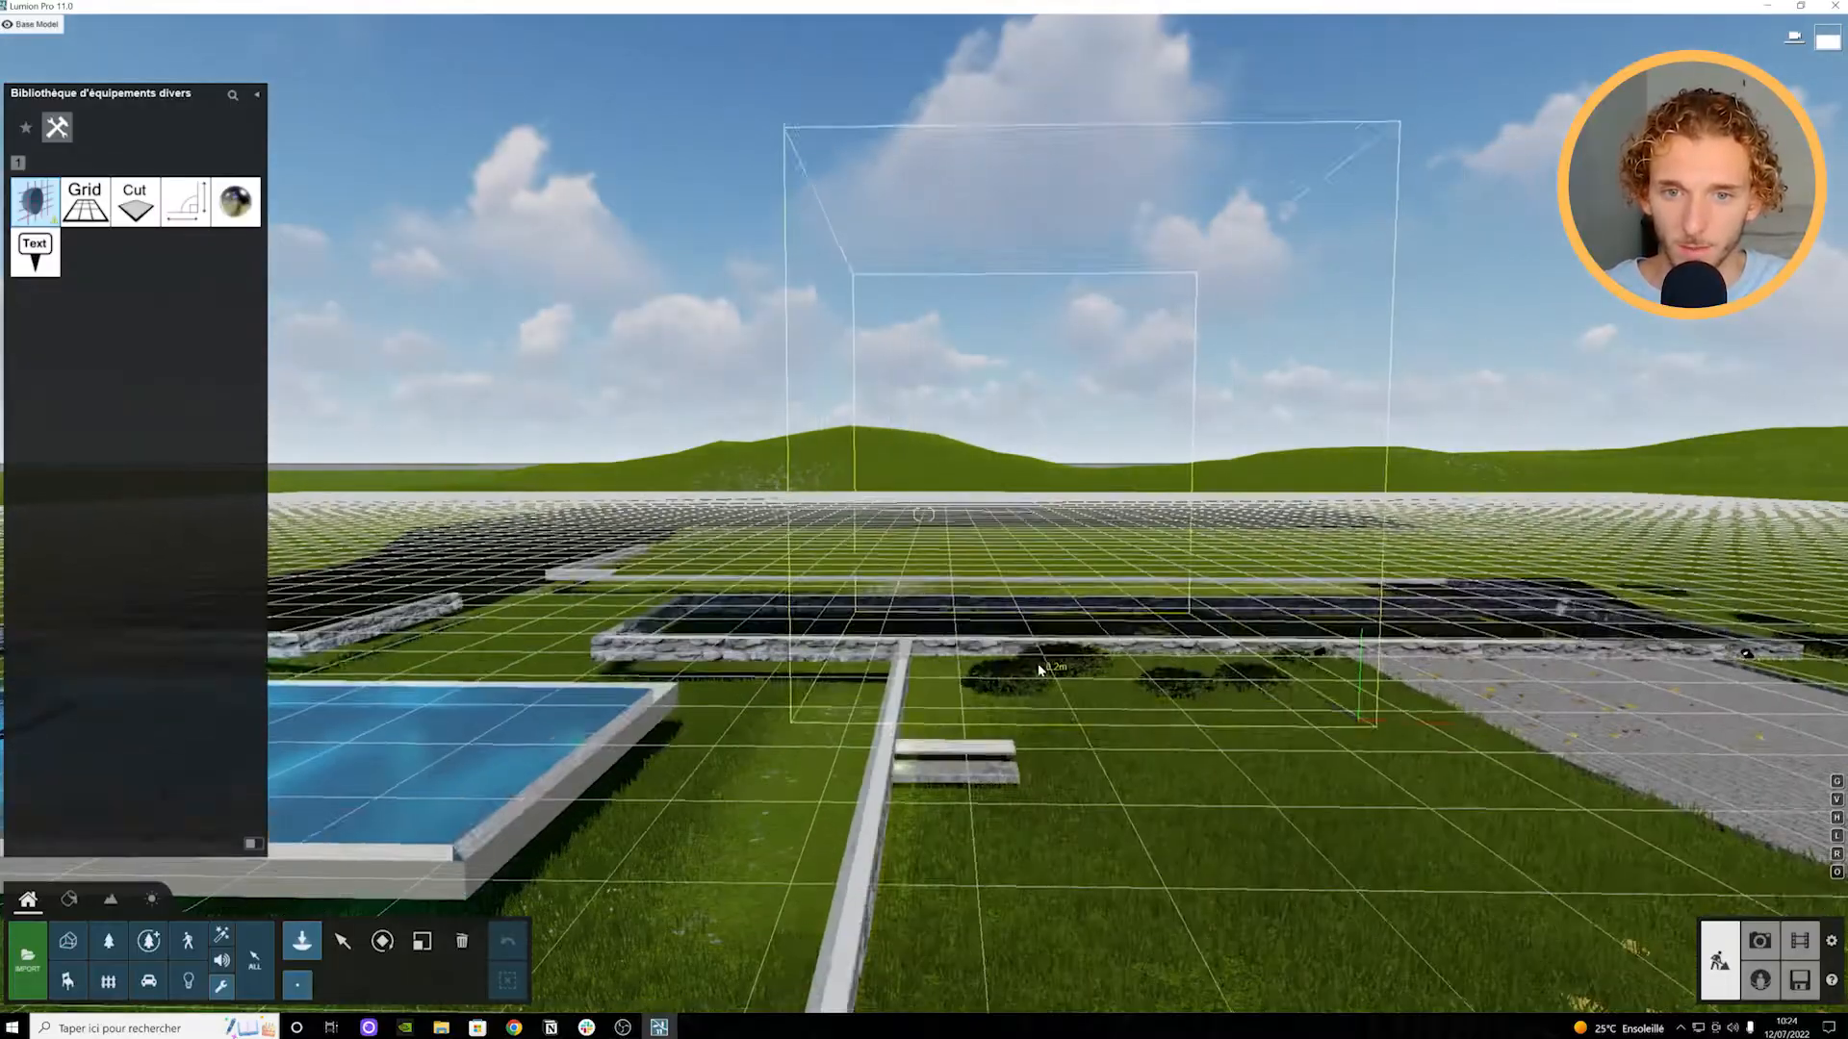
{"action": "left_click", "coordinate": [1032, 712]}
{"action": "right_click_drag", "start_coordinate": [1032, 712], "coordinate": [957, 359]}
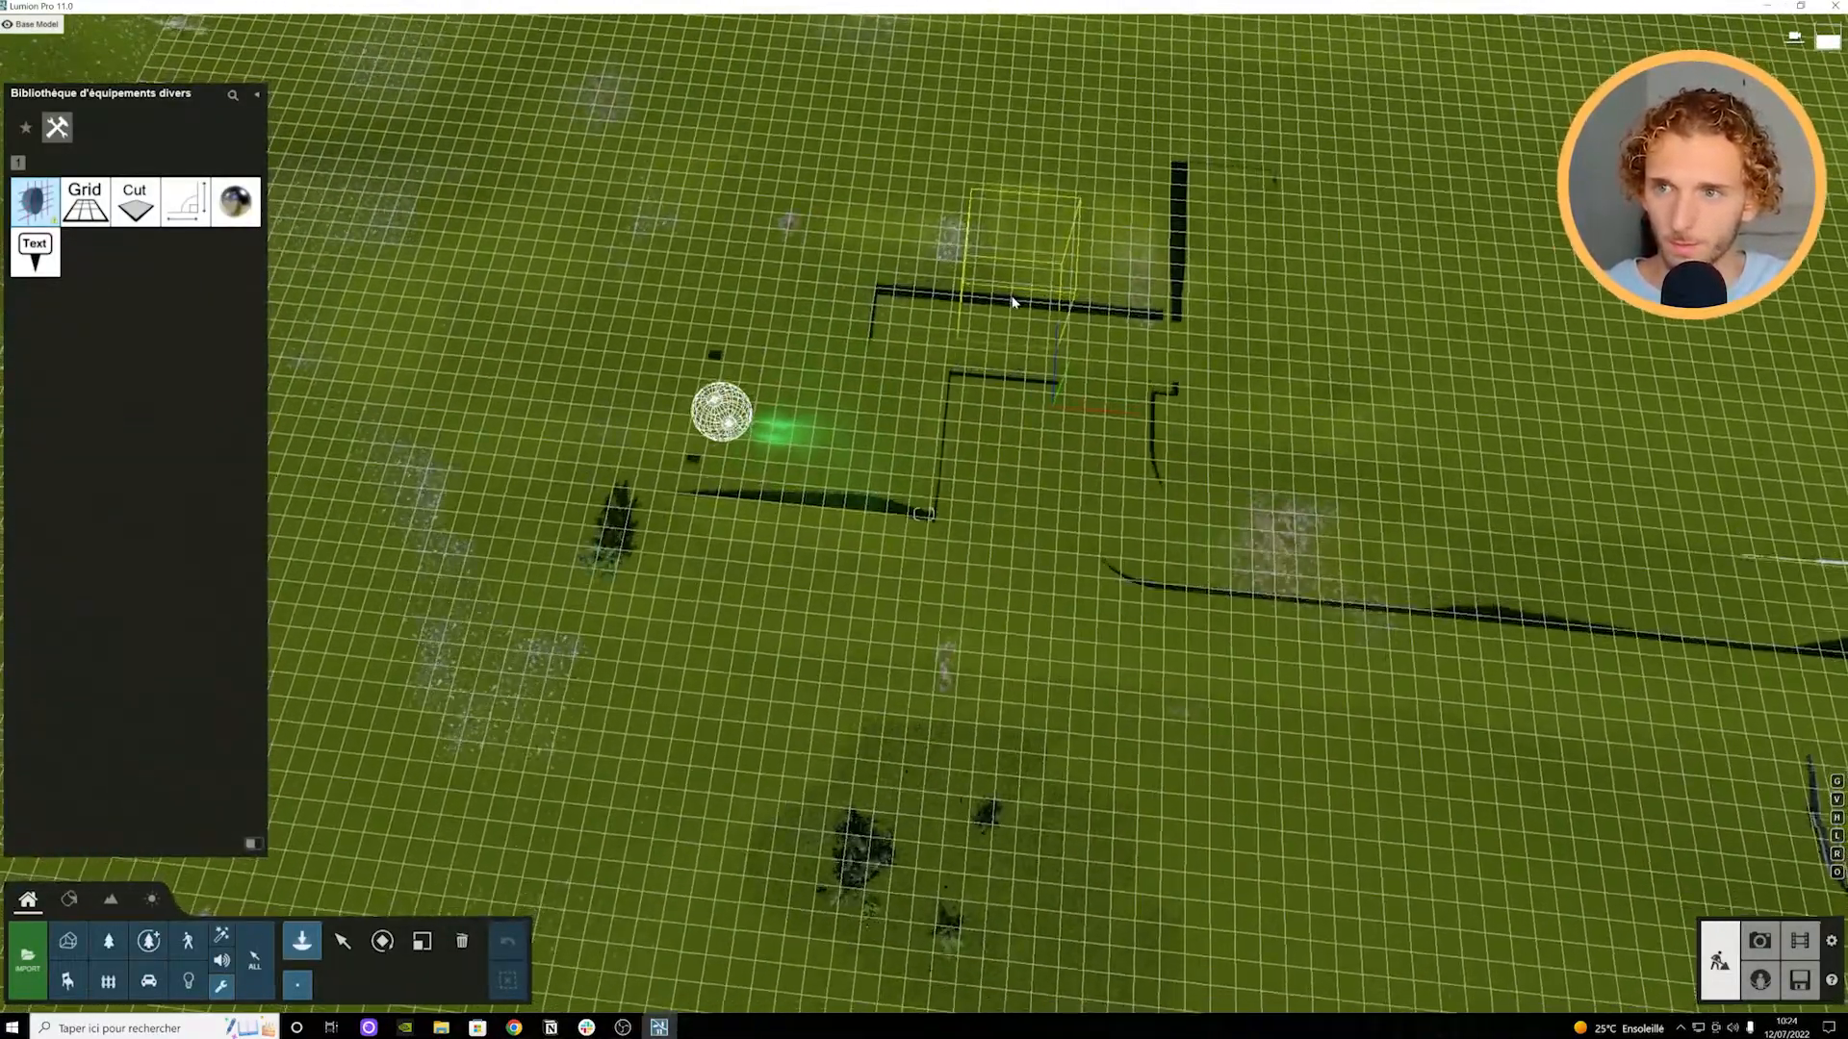
{"action": "left_click", "coordinate": [1006, 339]}
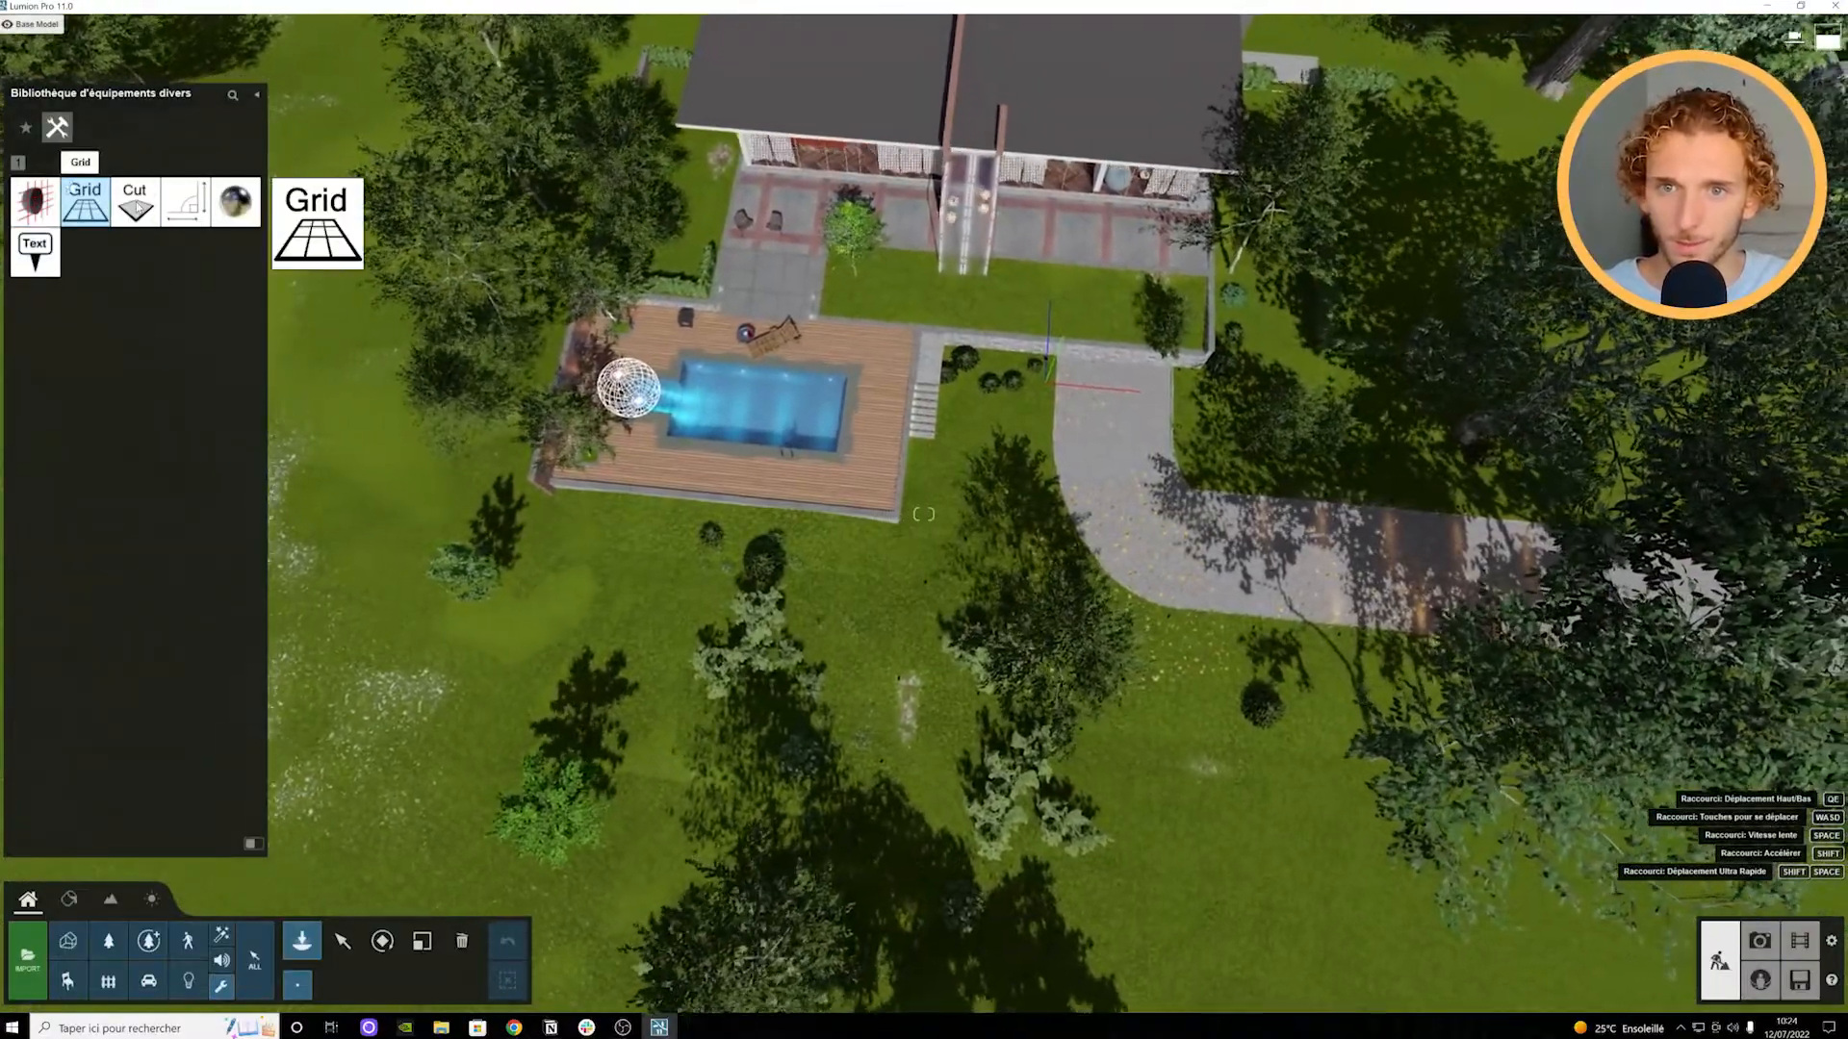
Step: Look through the Cut, Reflection control and Text utility objects above the pool and garden
{"action": "left_click", "coordinate": [137, 207]}
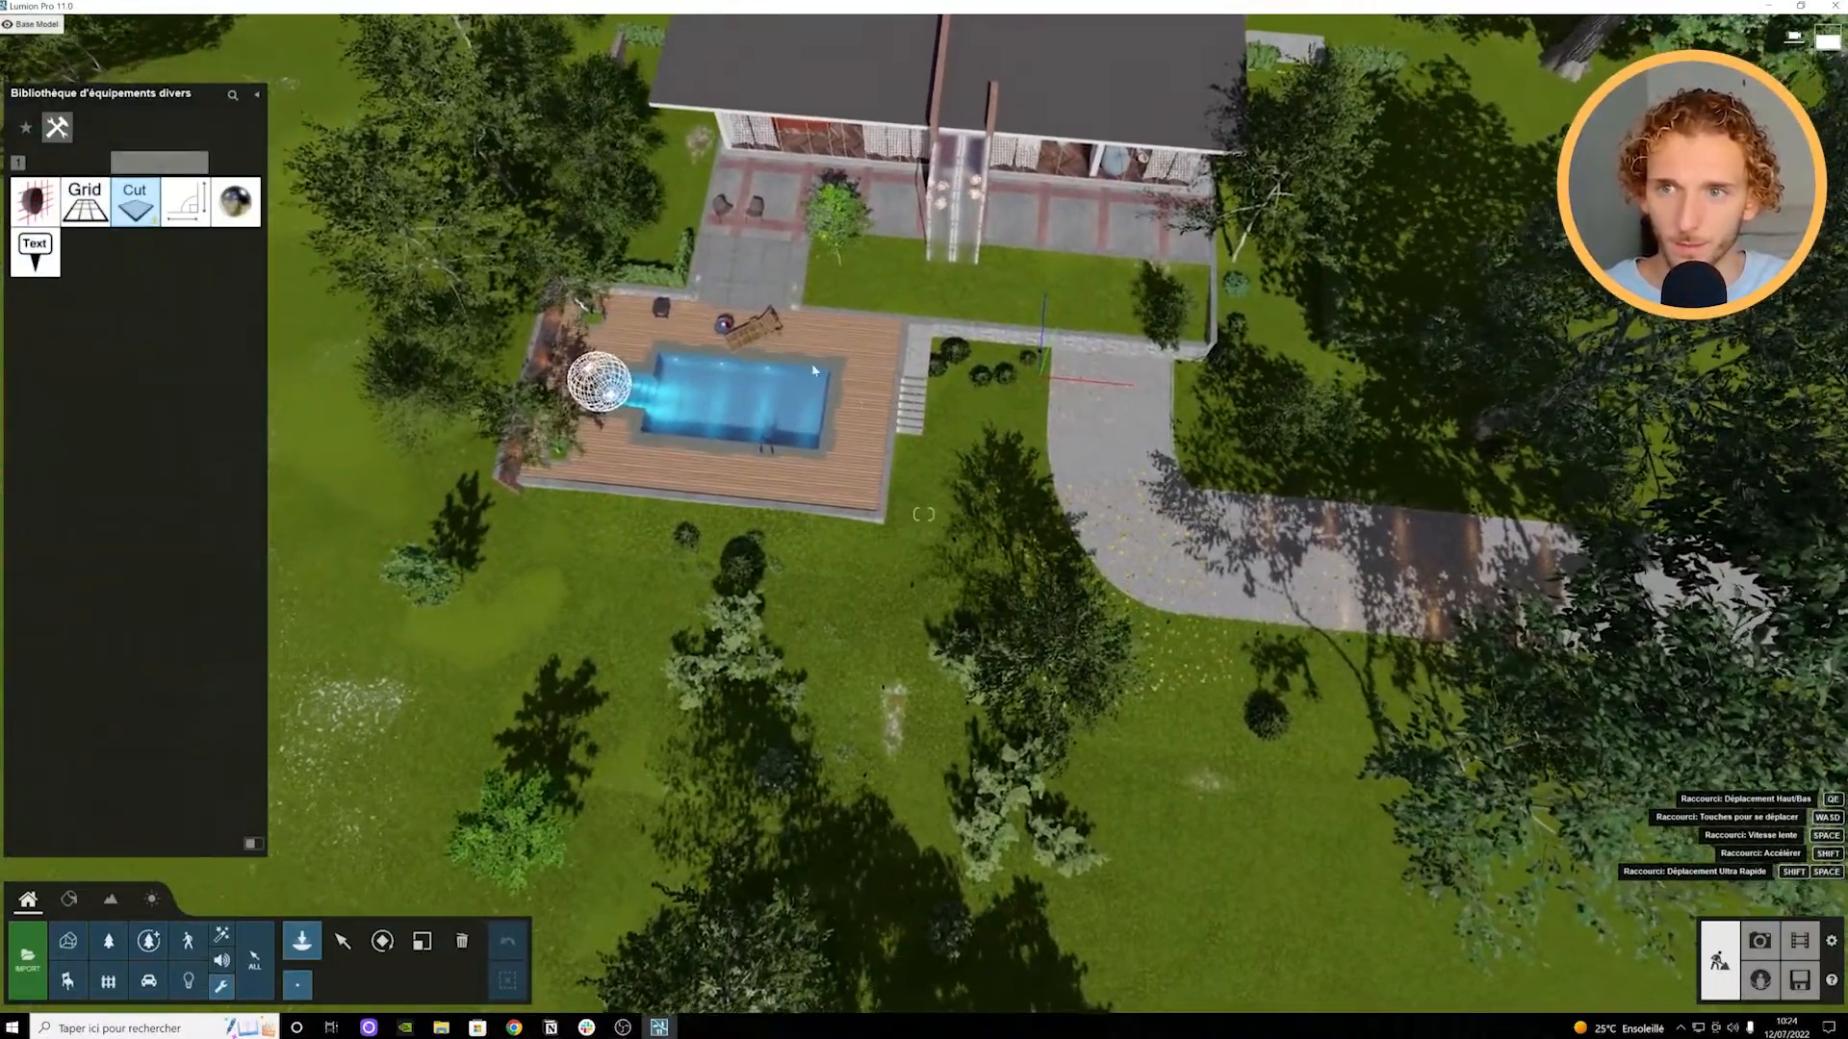
{"action": "key", "text": "w"}
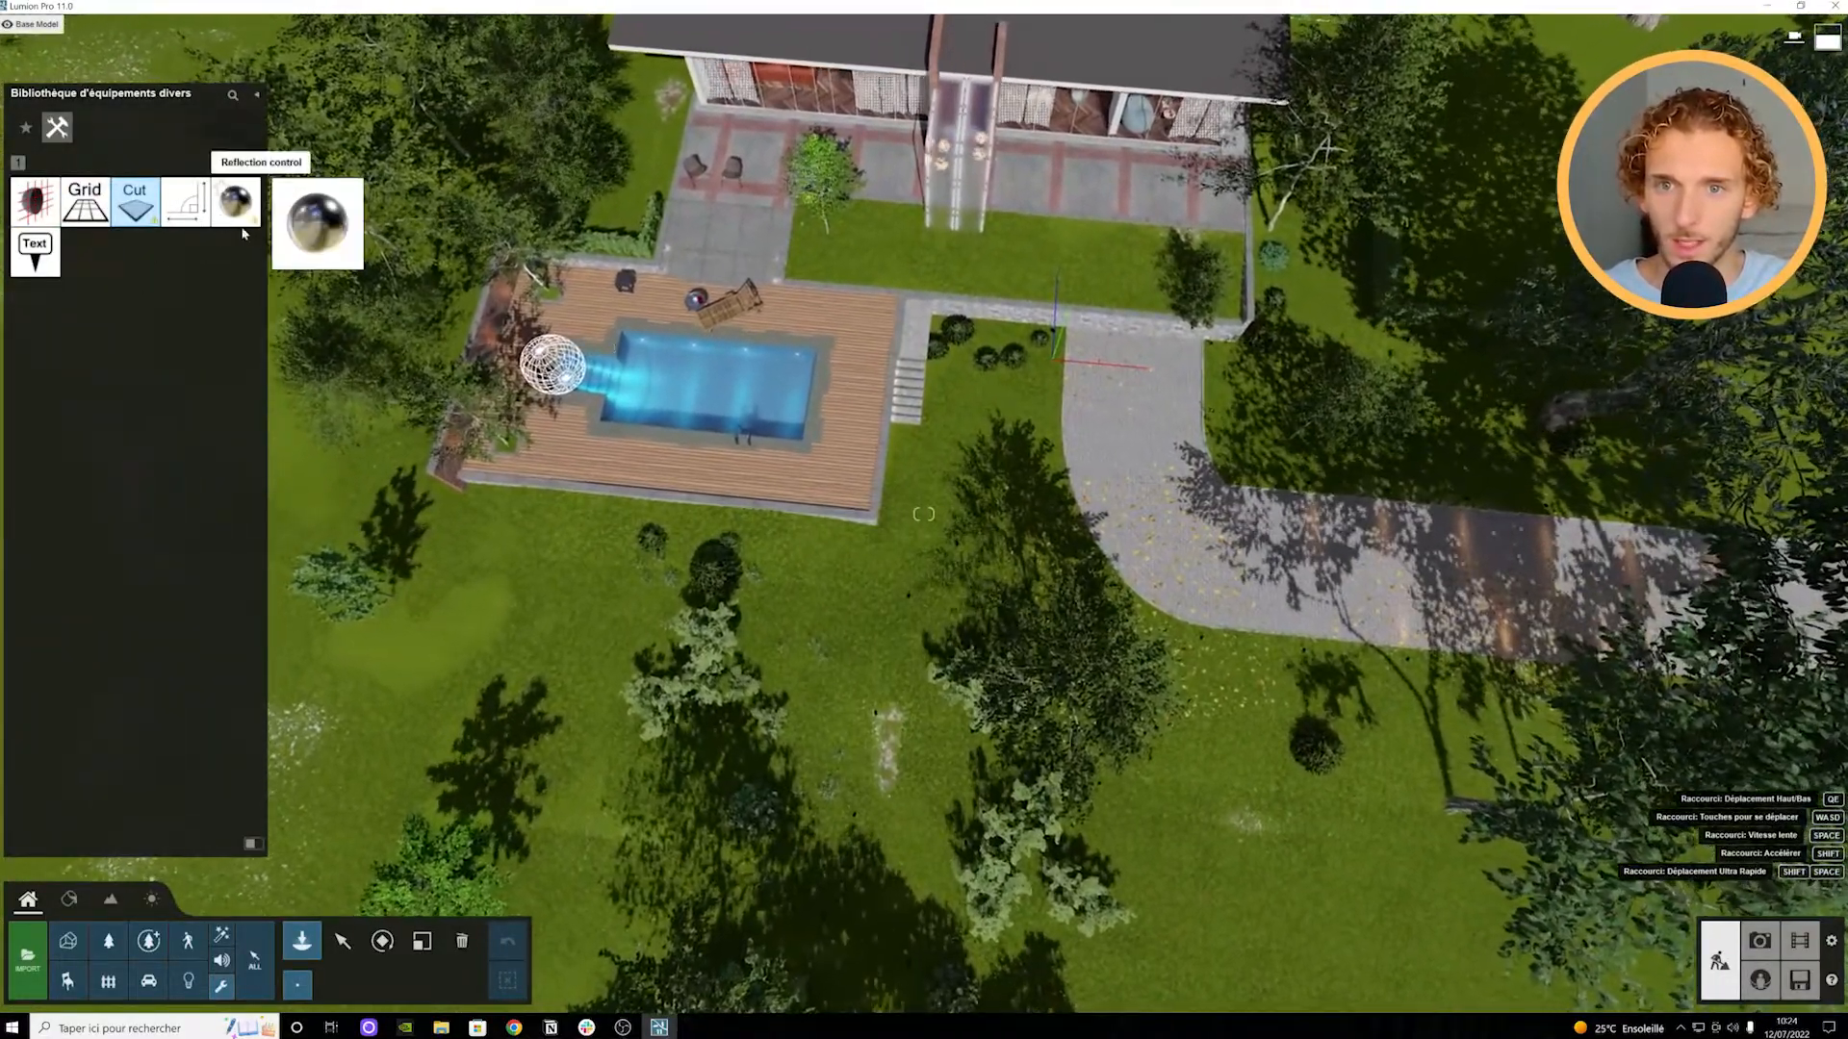
{"action": "key", "text": "w"}
{"action": "right_click_drag", "start_coordinate": [862, 370], "coordinate": [875, 223]}
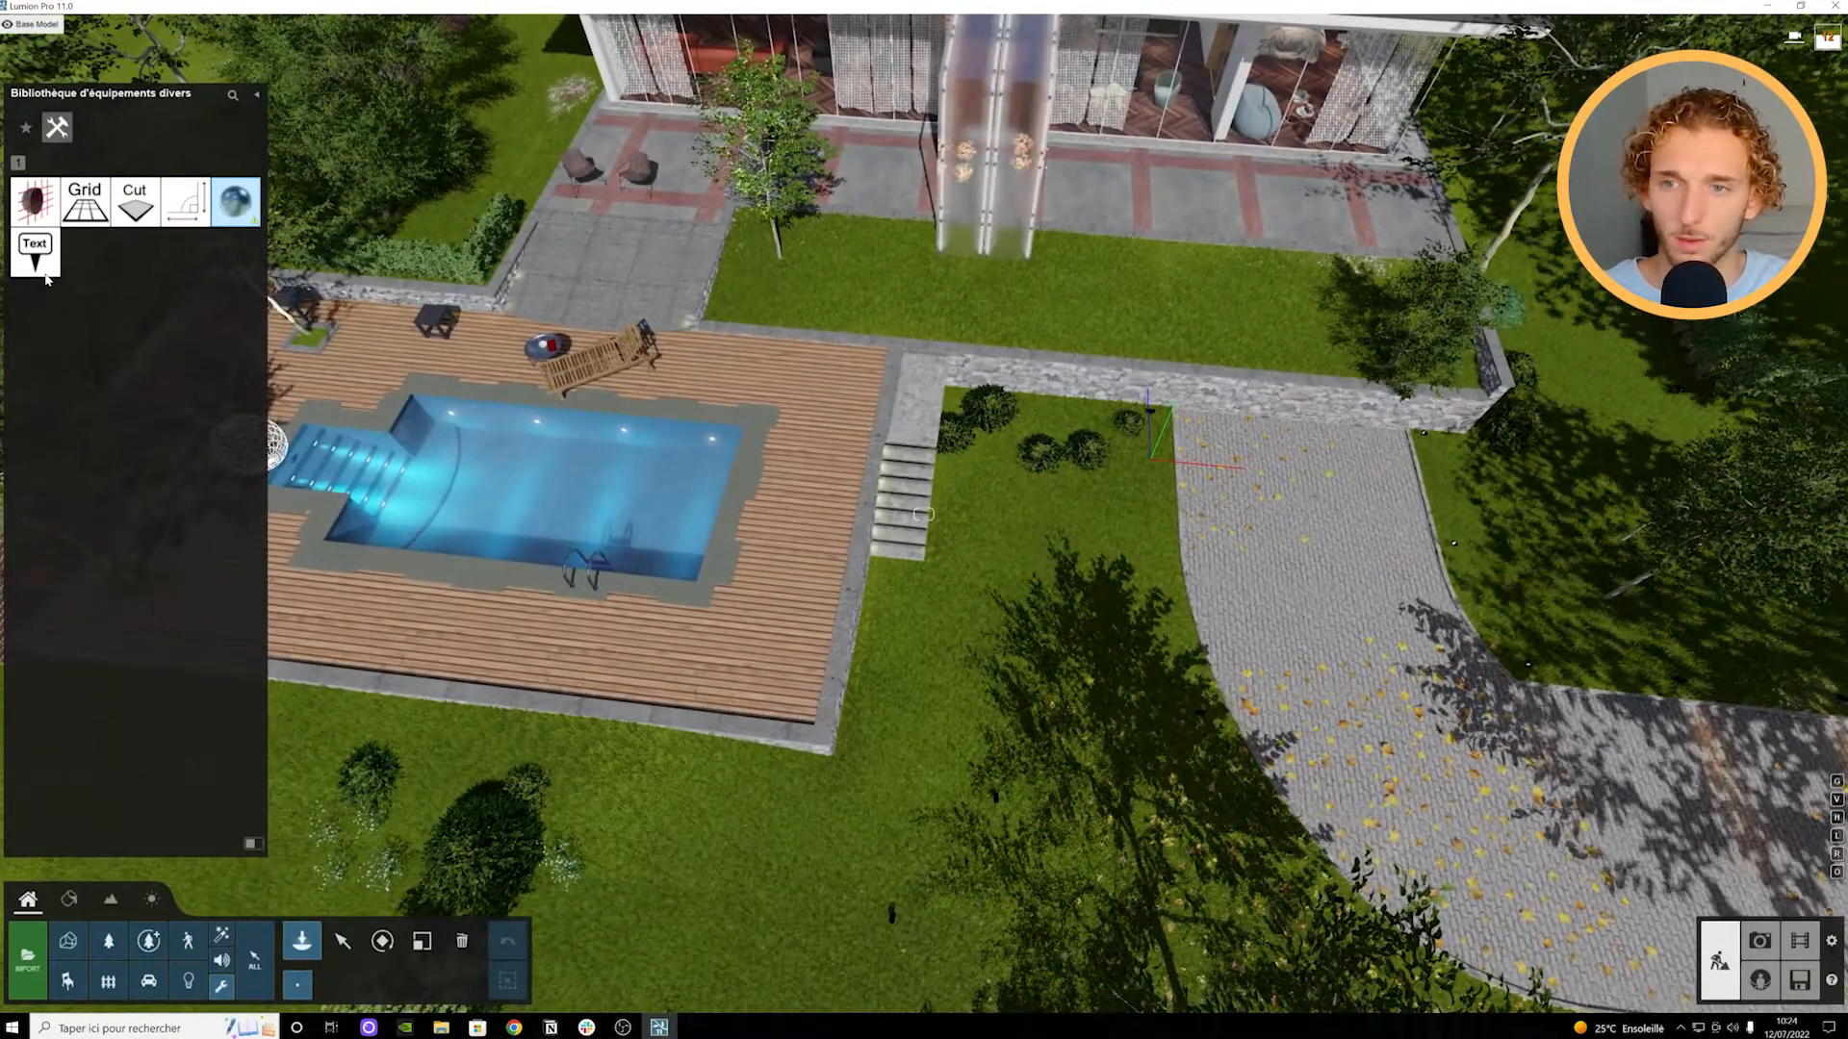
{"action": "key", "text": "w"}
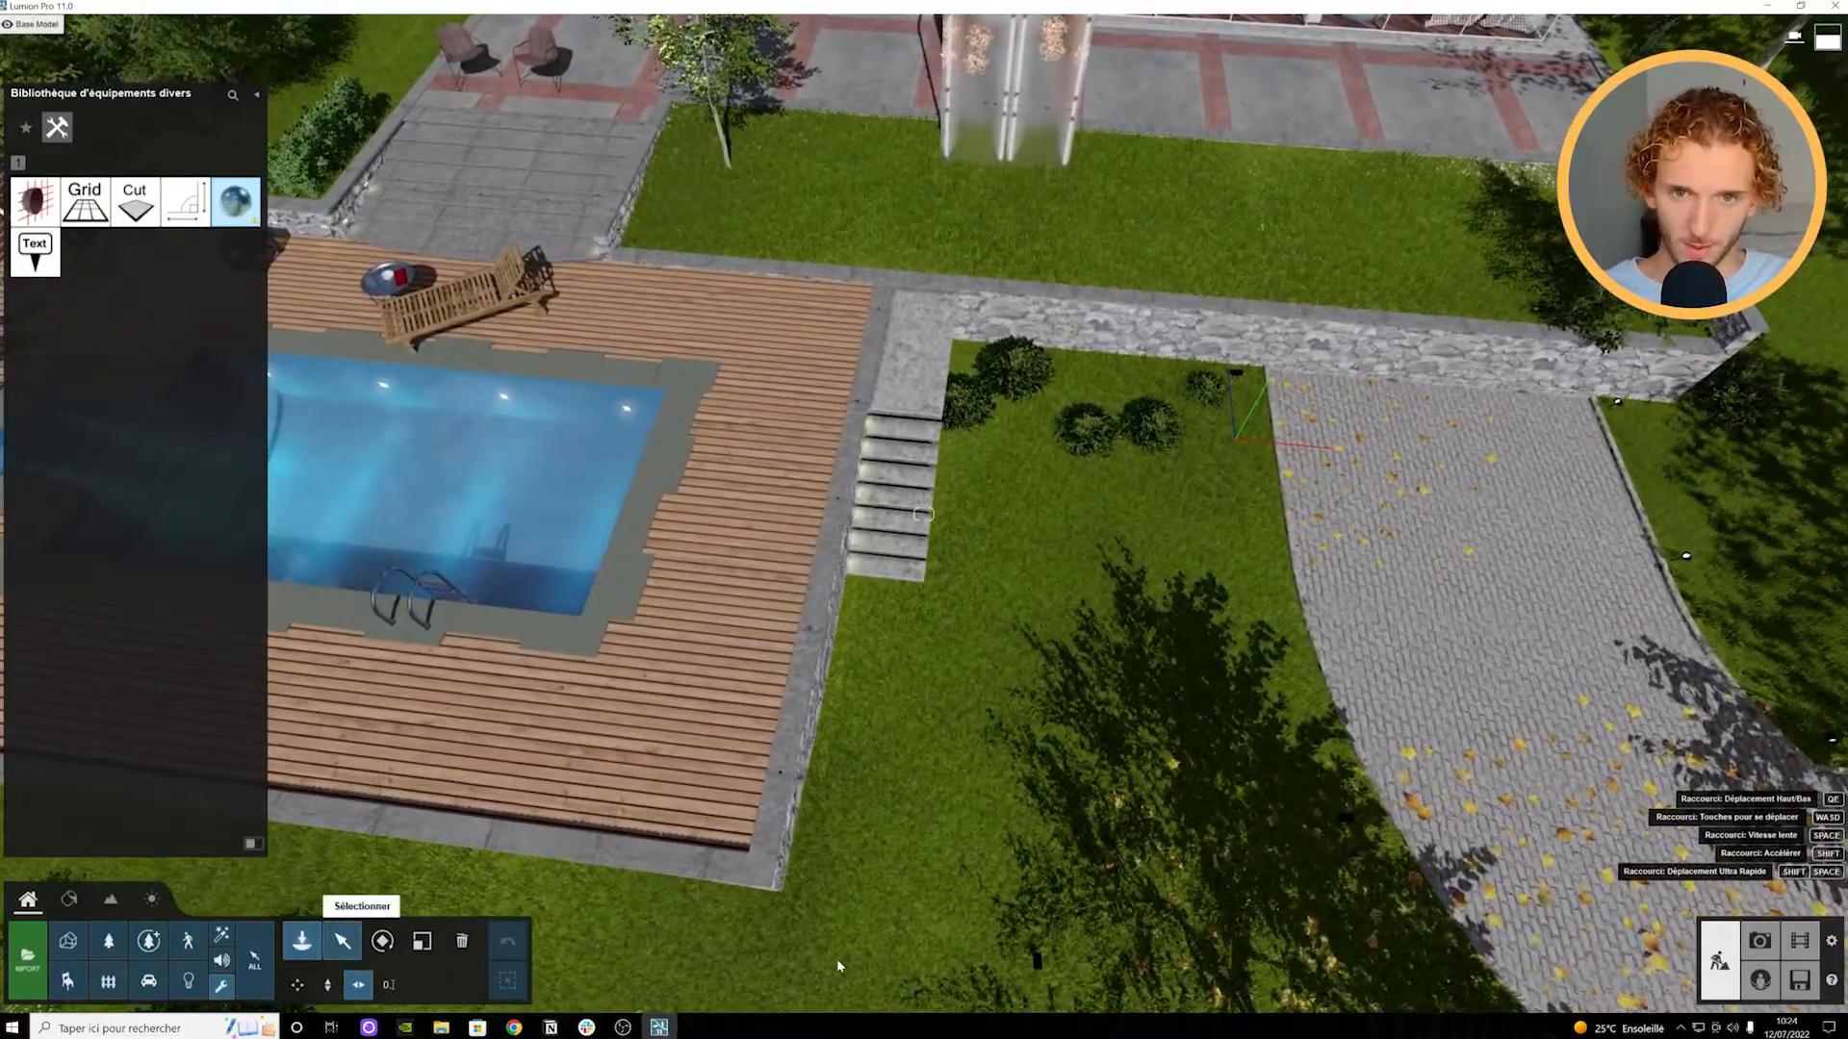
Step: Switch to the Select tool and look over the pool deck, garden and house front from several viewpoints
{"action": "key", "text": "w"}
{"action": "right_click_drag", "start_coordinate": [853, 857], "coordinate": [881, 597]}
{"action": "key", "text": "w"}
{"action": "right_click_drag", "start_coordinate": [841, 427], "coordinate": [841, 337]}
{"action": "right_click_drag", "start_coordinate": [857, 887], "coordinate": [1338, 829]}
{"action": "key", "text": "w"}
{"action": "key", "text": "w"}
{"action": "key", "text": "a"}
{"action": "key", "text": "s"}
{"action": "key", "text": "s"}
{"action": "key", "text": "s"}
{"action": "key", "text": "d"}
{"action": "key", "text": "s"}
{"action": "right_click_drag", "start_coordinate": [1578, 834], "coordinate": [866, 817]}
{"action": "key", "text": "w"}
{"action": "key", "text": "a"}
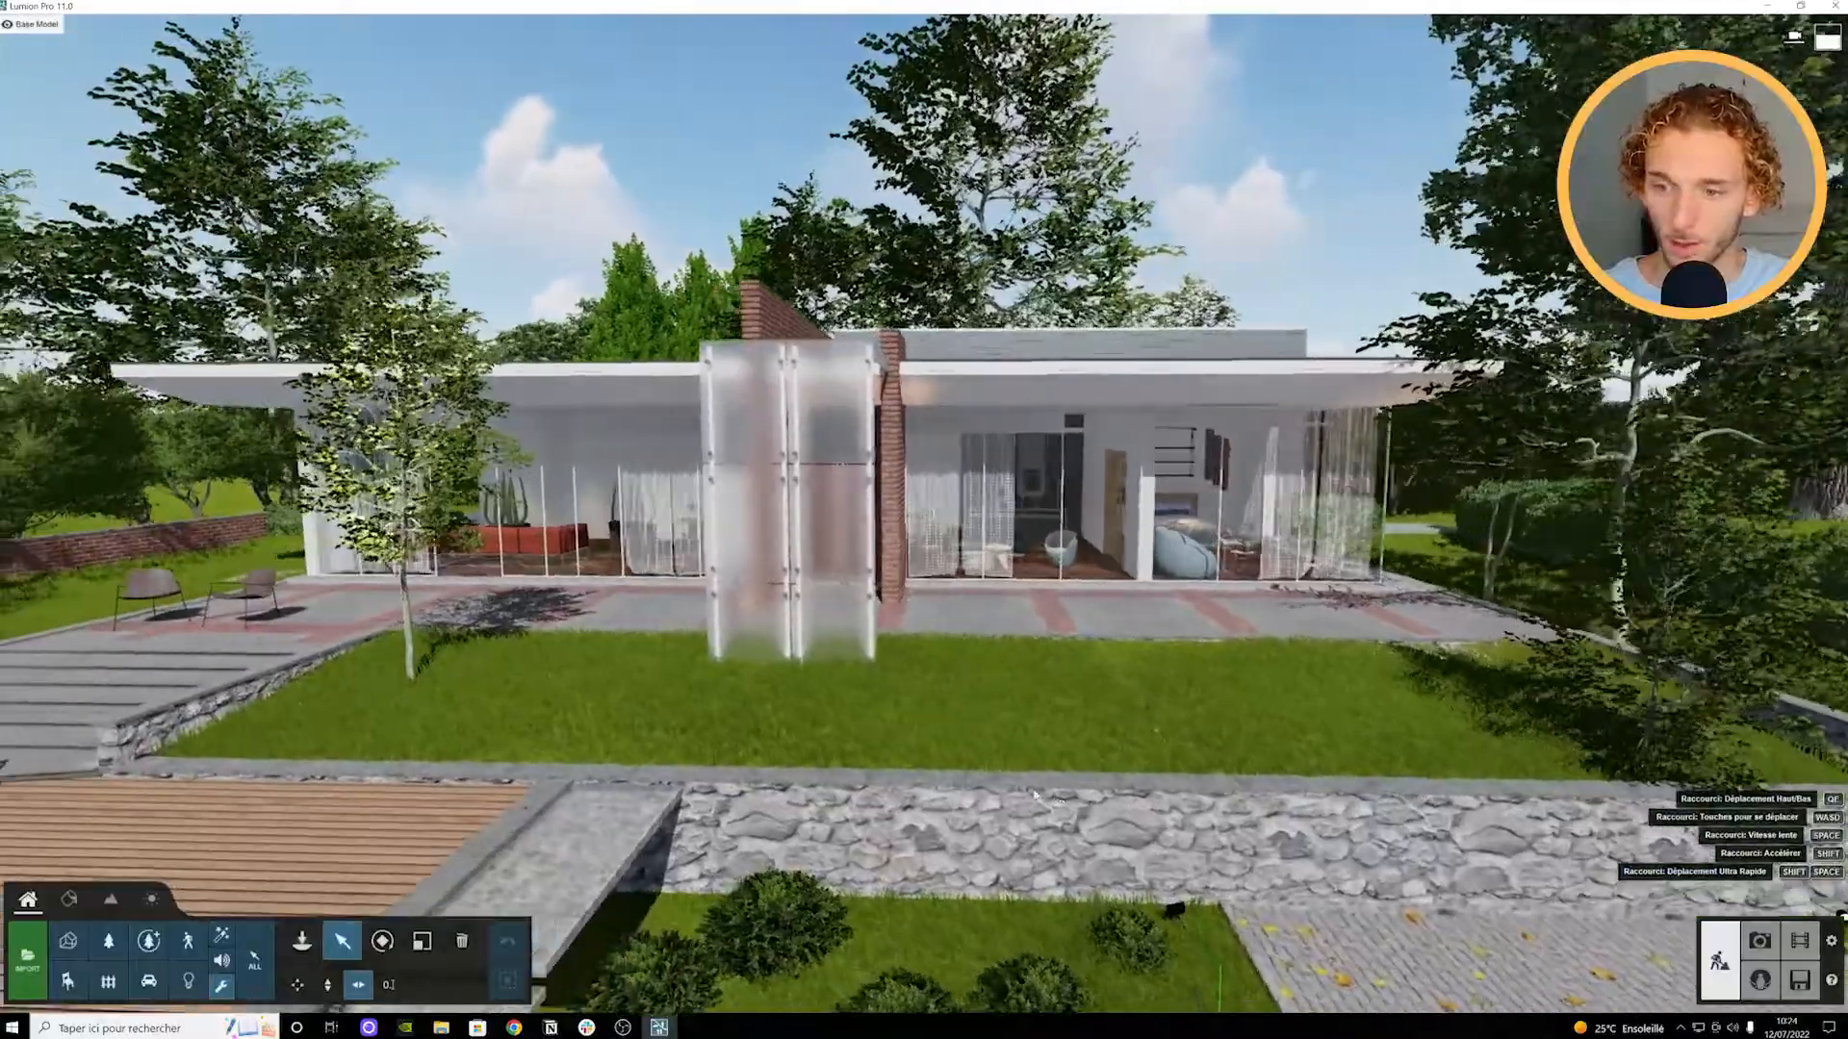
Step: Examine the terrace and glazed living-room front up close from the pool deck
{"action": "key", "text": "a"}
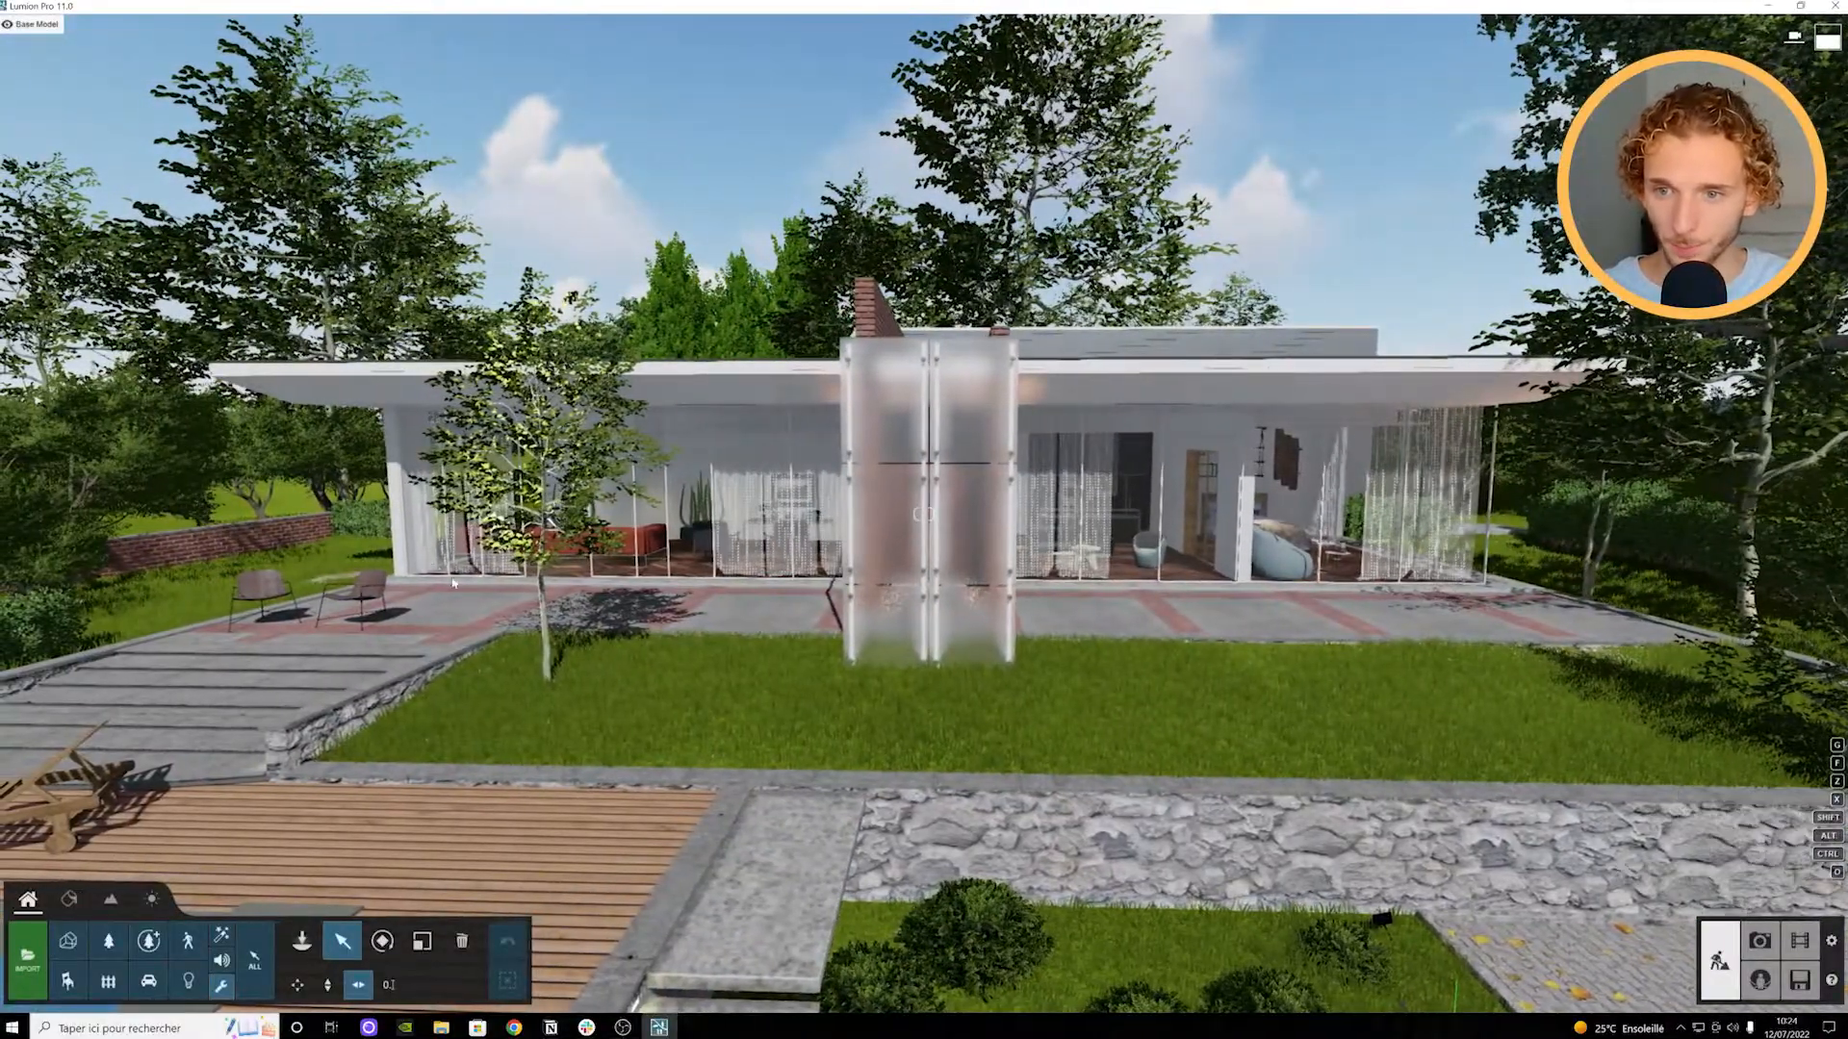
{"action": "key", "text": "a"}
{"action": "right_click_drag", "start_coordinate": [462, 583], "coordinate": [138, 945]}
{"action": "key", "text": "a"}
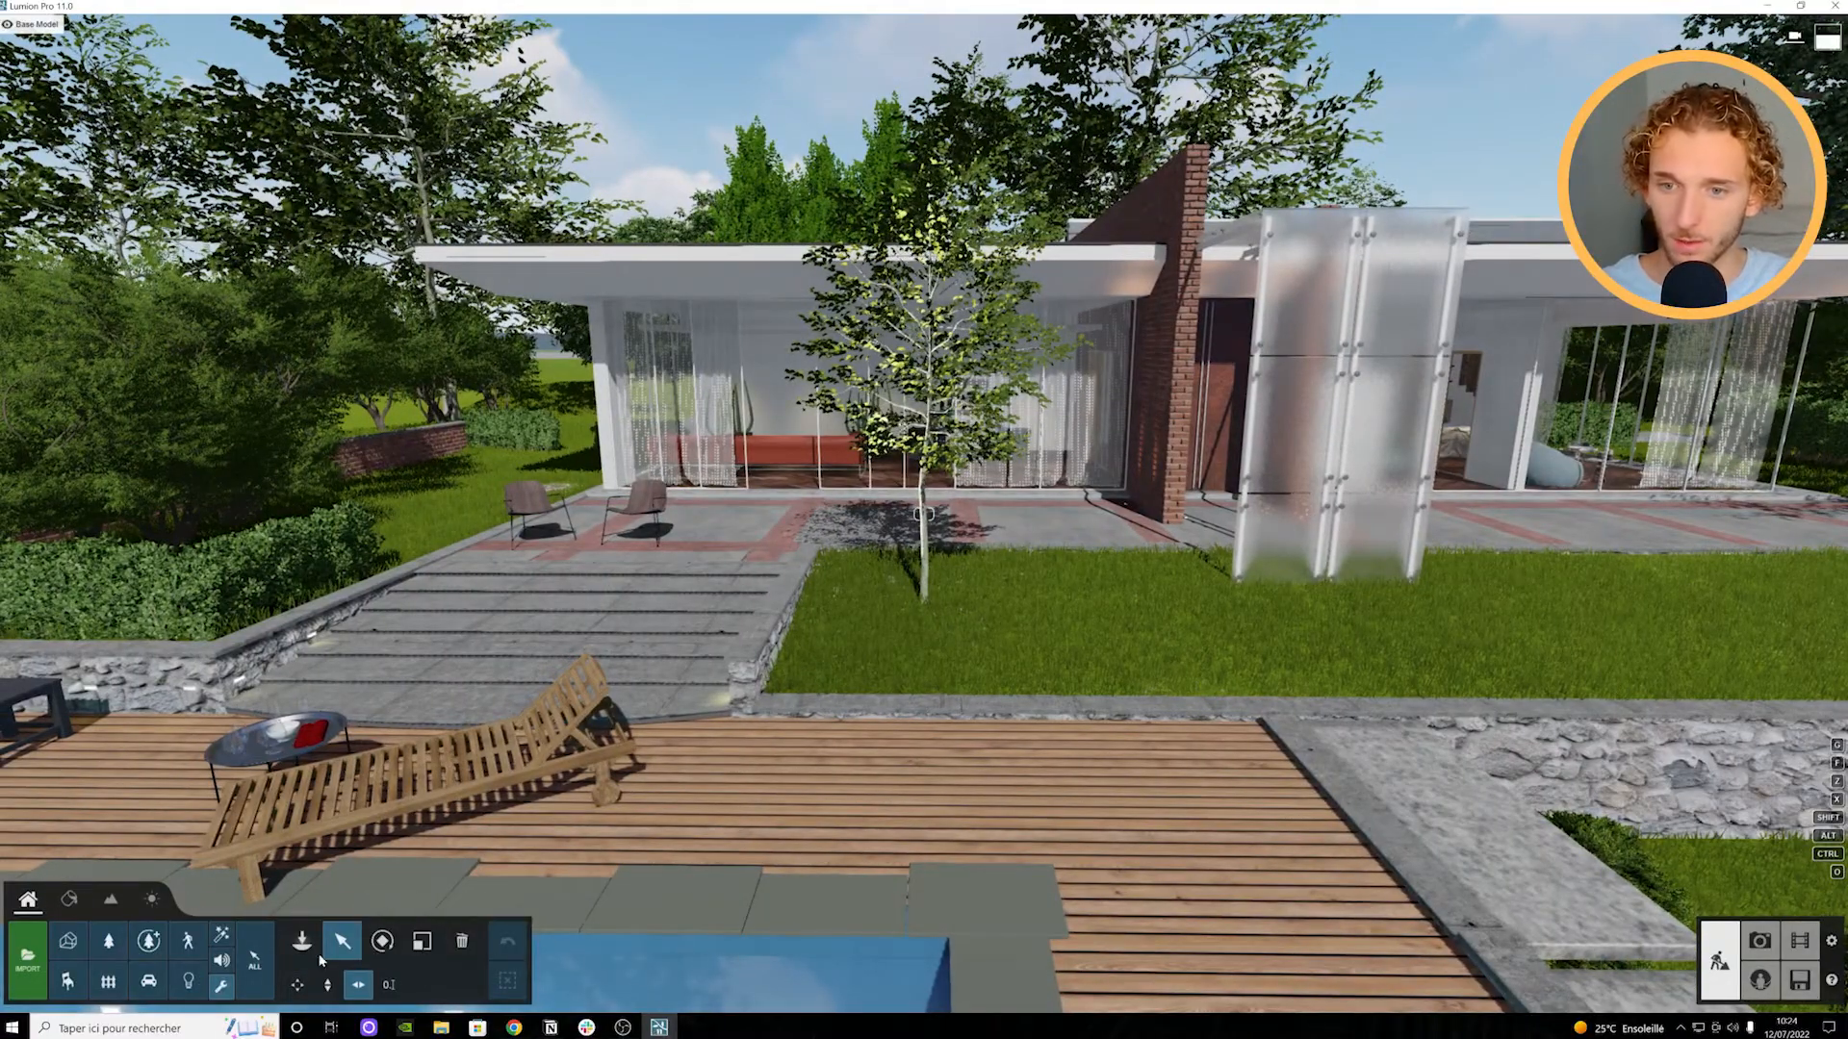
{"action": "key", "text": "w"}
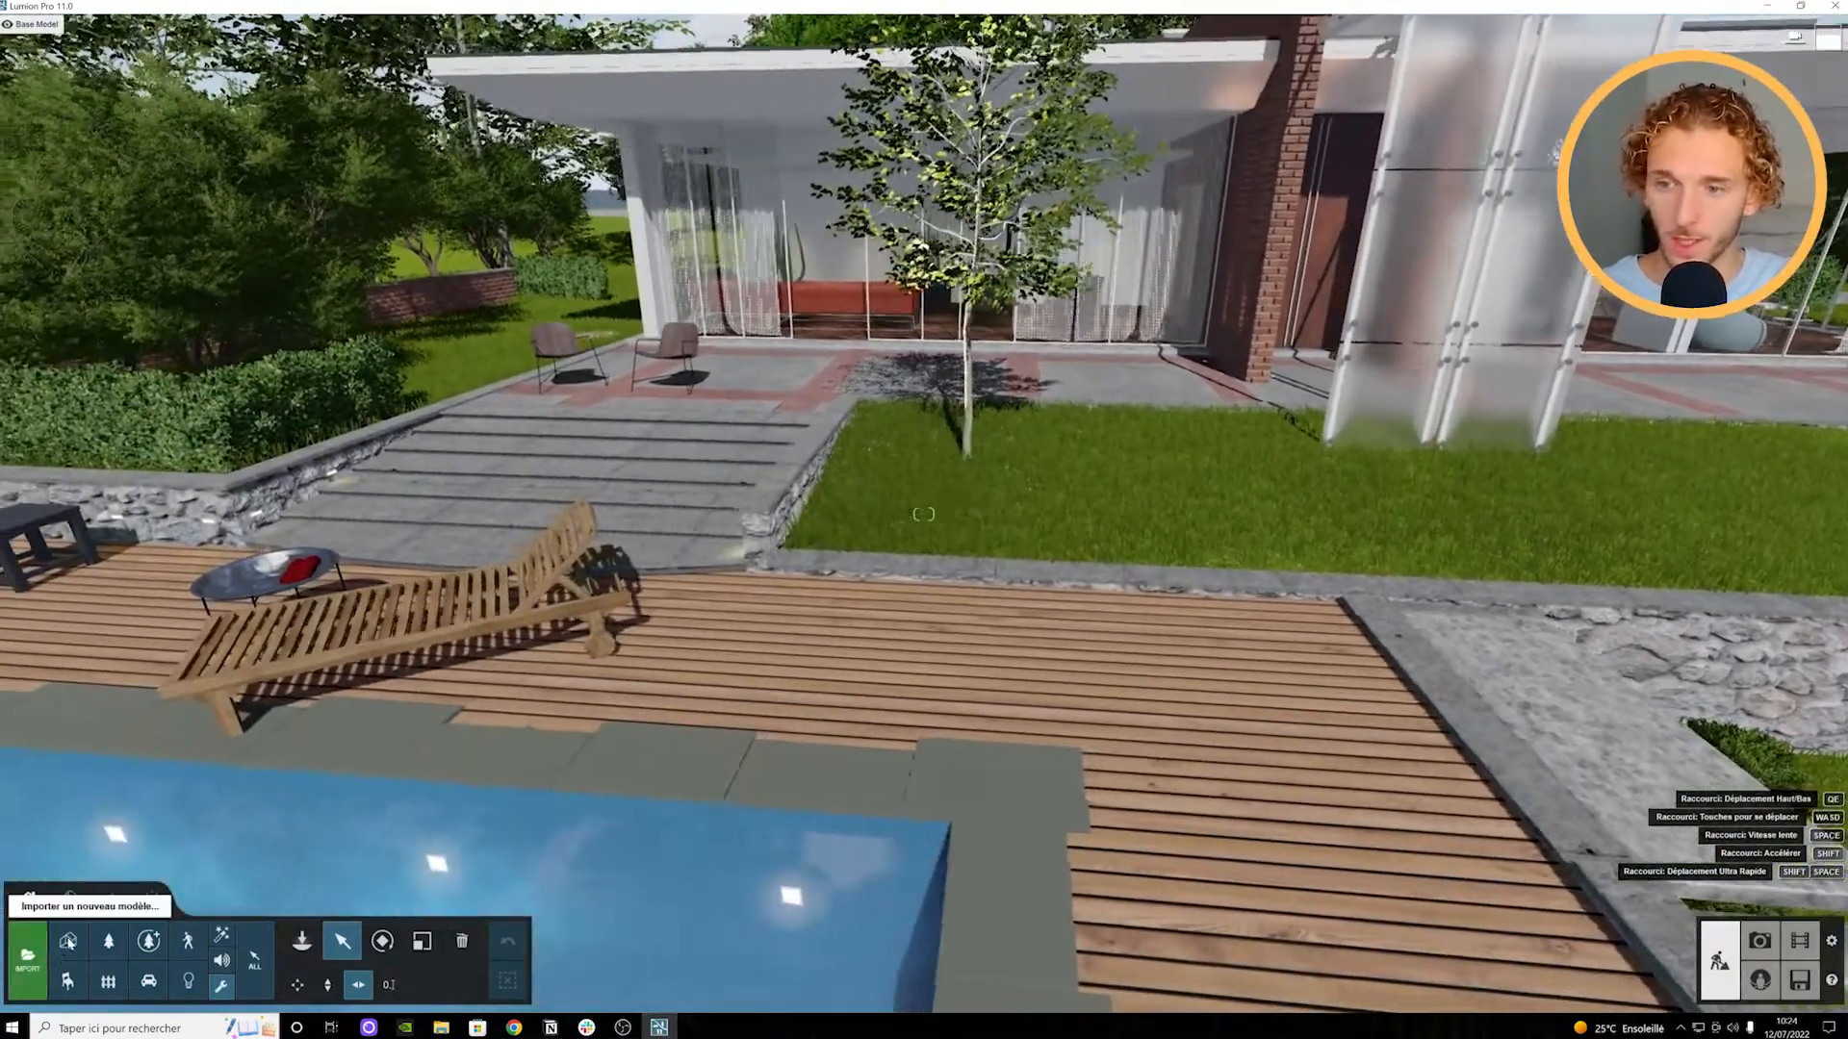
{"action": "key", "text": "a"}
{"action": "key", "text": "w"}
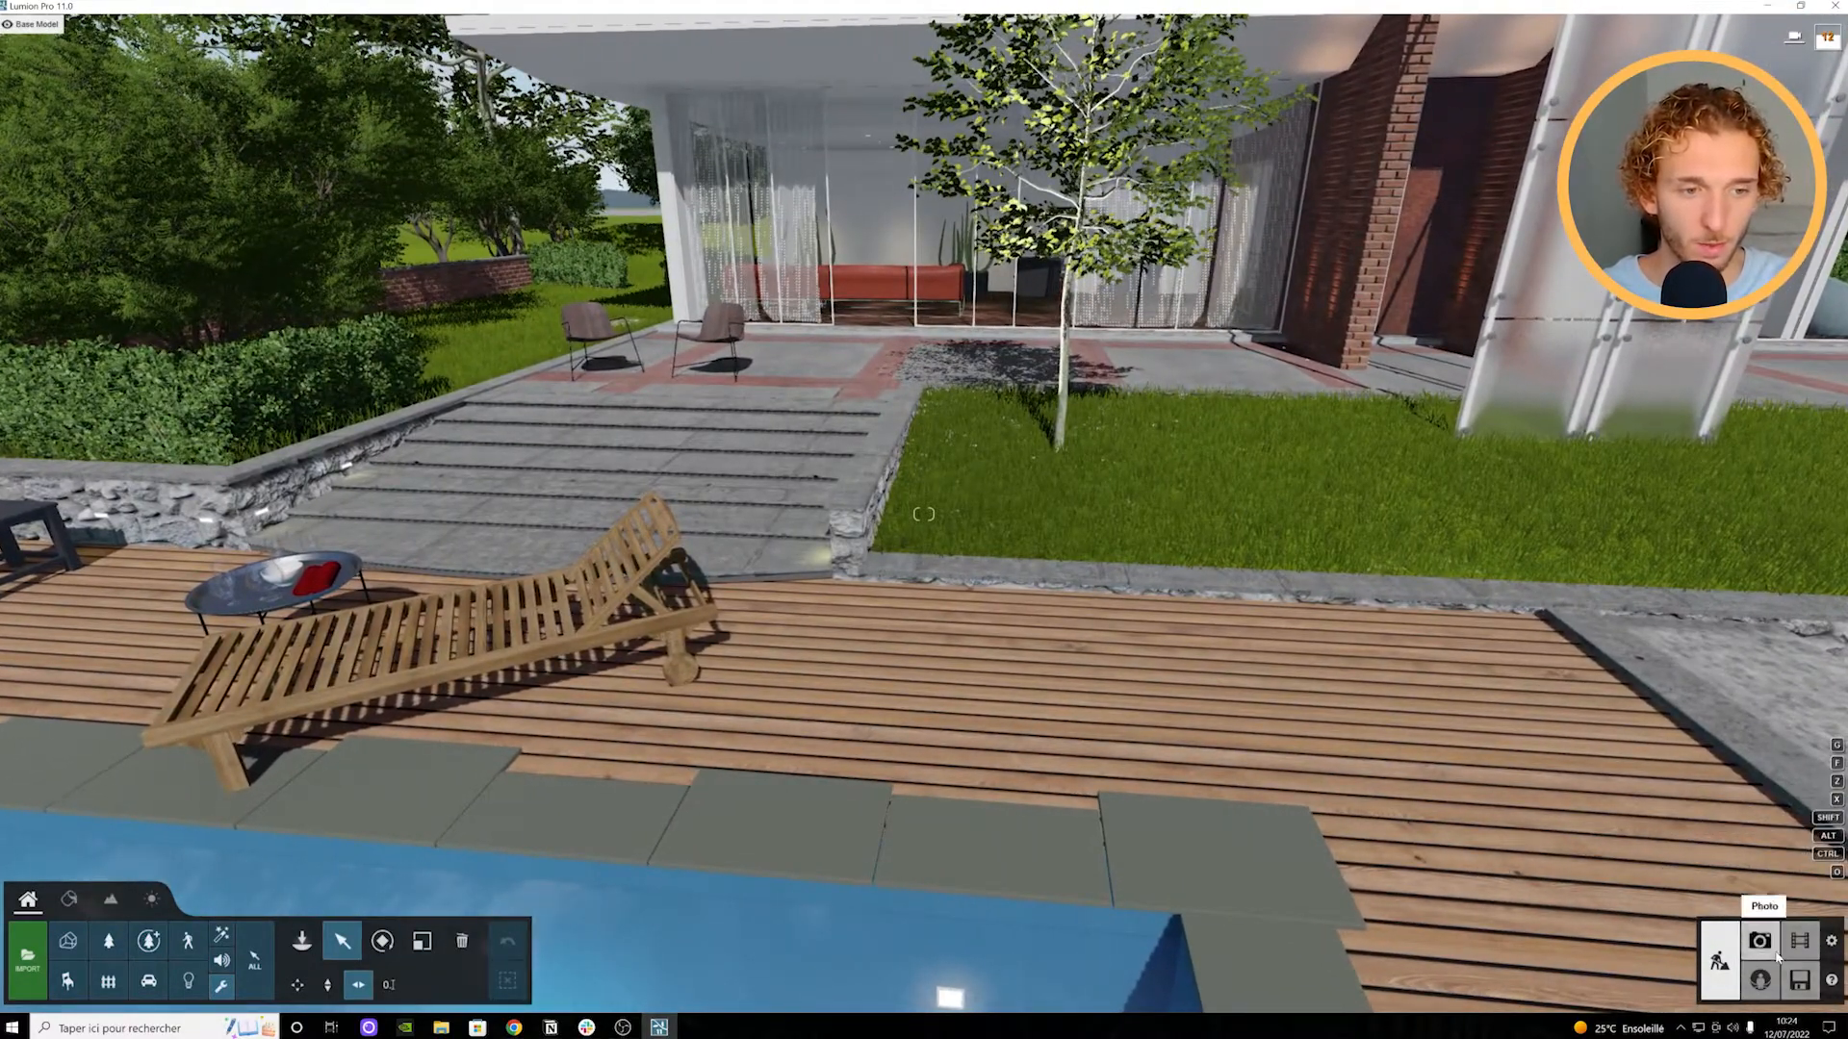
{"action": "key", "text": "w"}
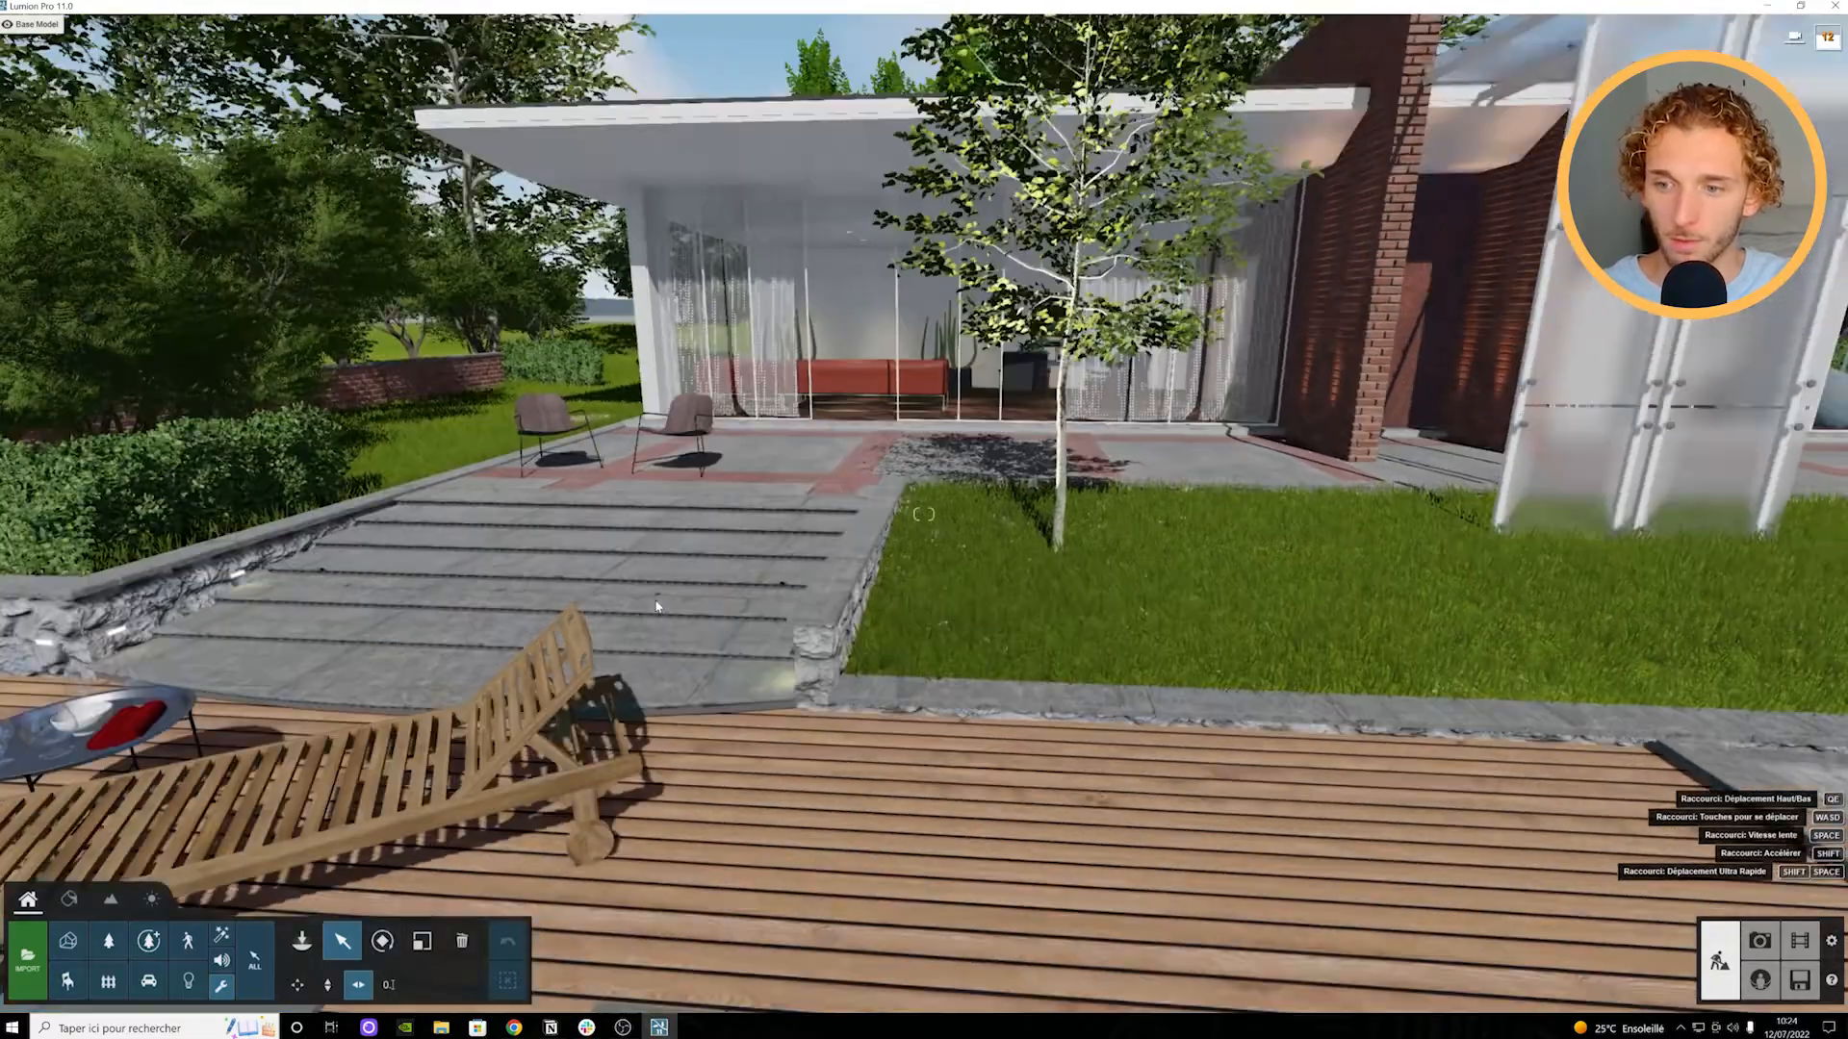
Step: Switch to Photo mode, load the saved 0 - Exterior Sunny day photo, and select empty photo slot 10
{"action": "key", "text": "w"}
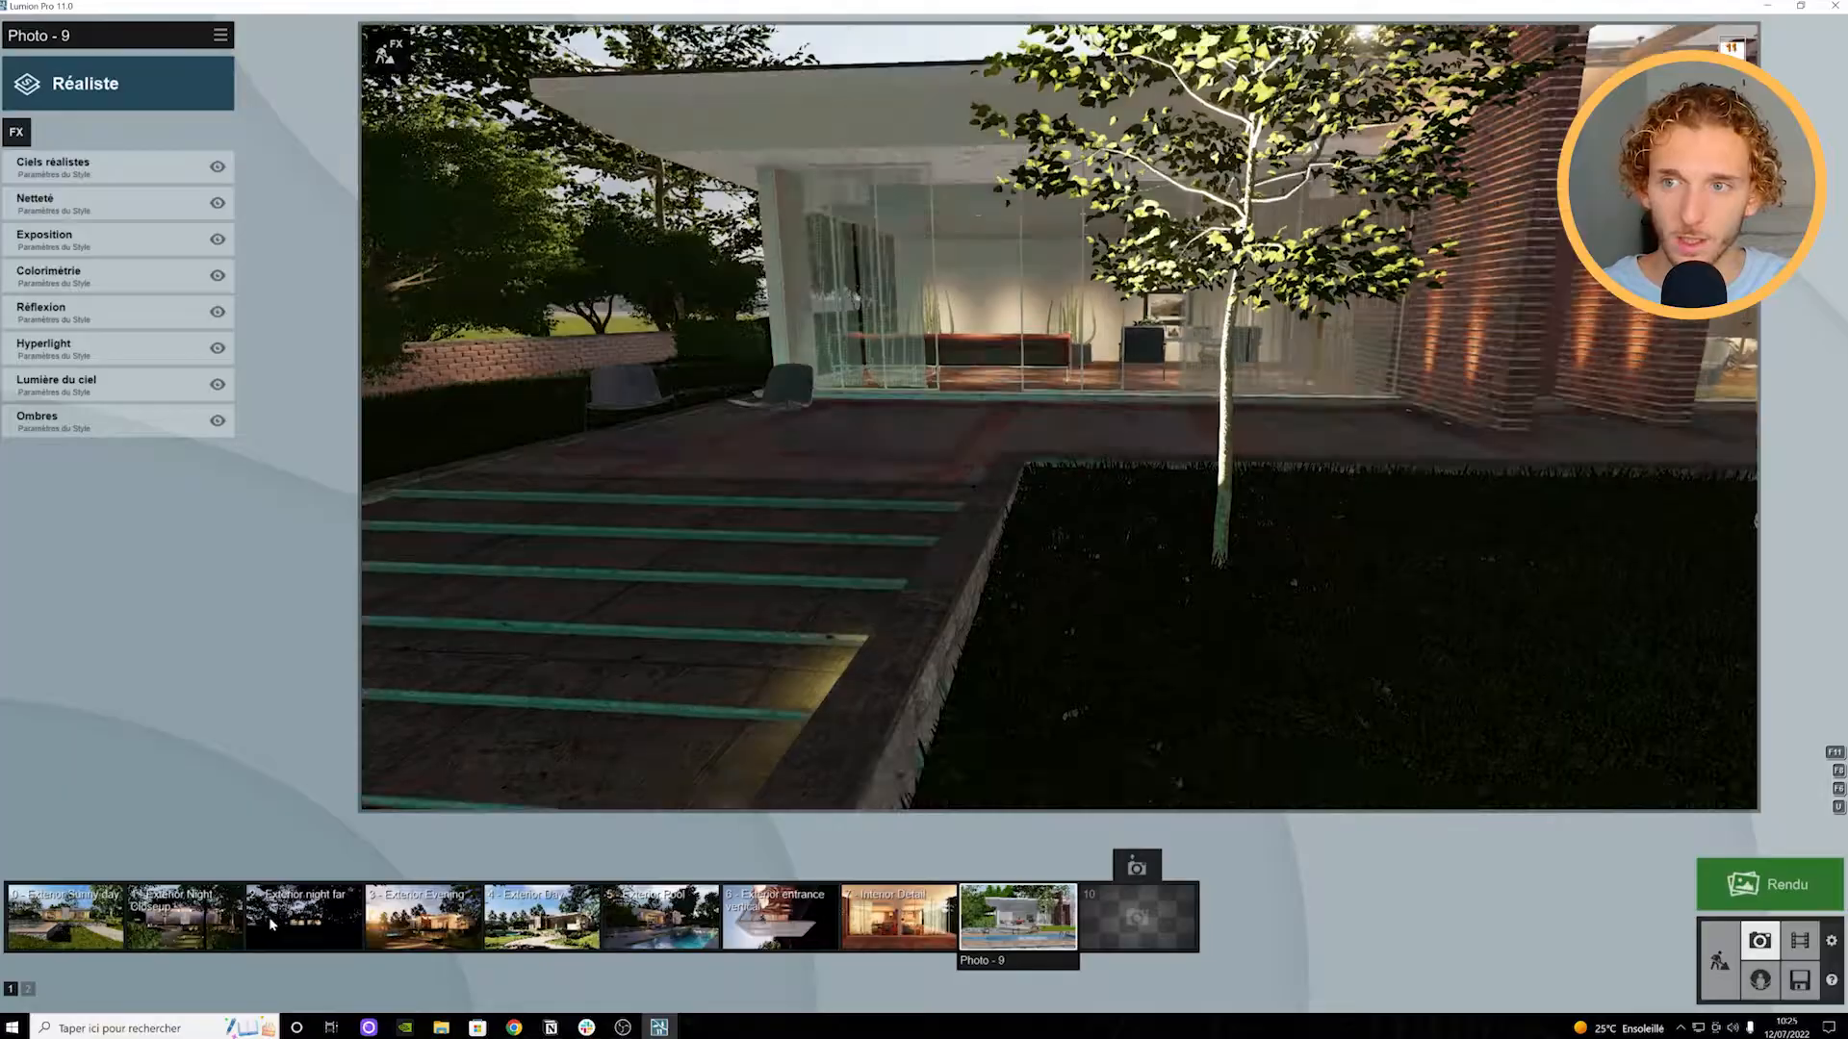
{"action": "left_click", "coordinate": [66, 916]}
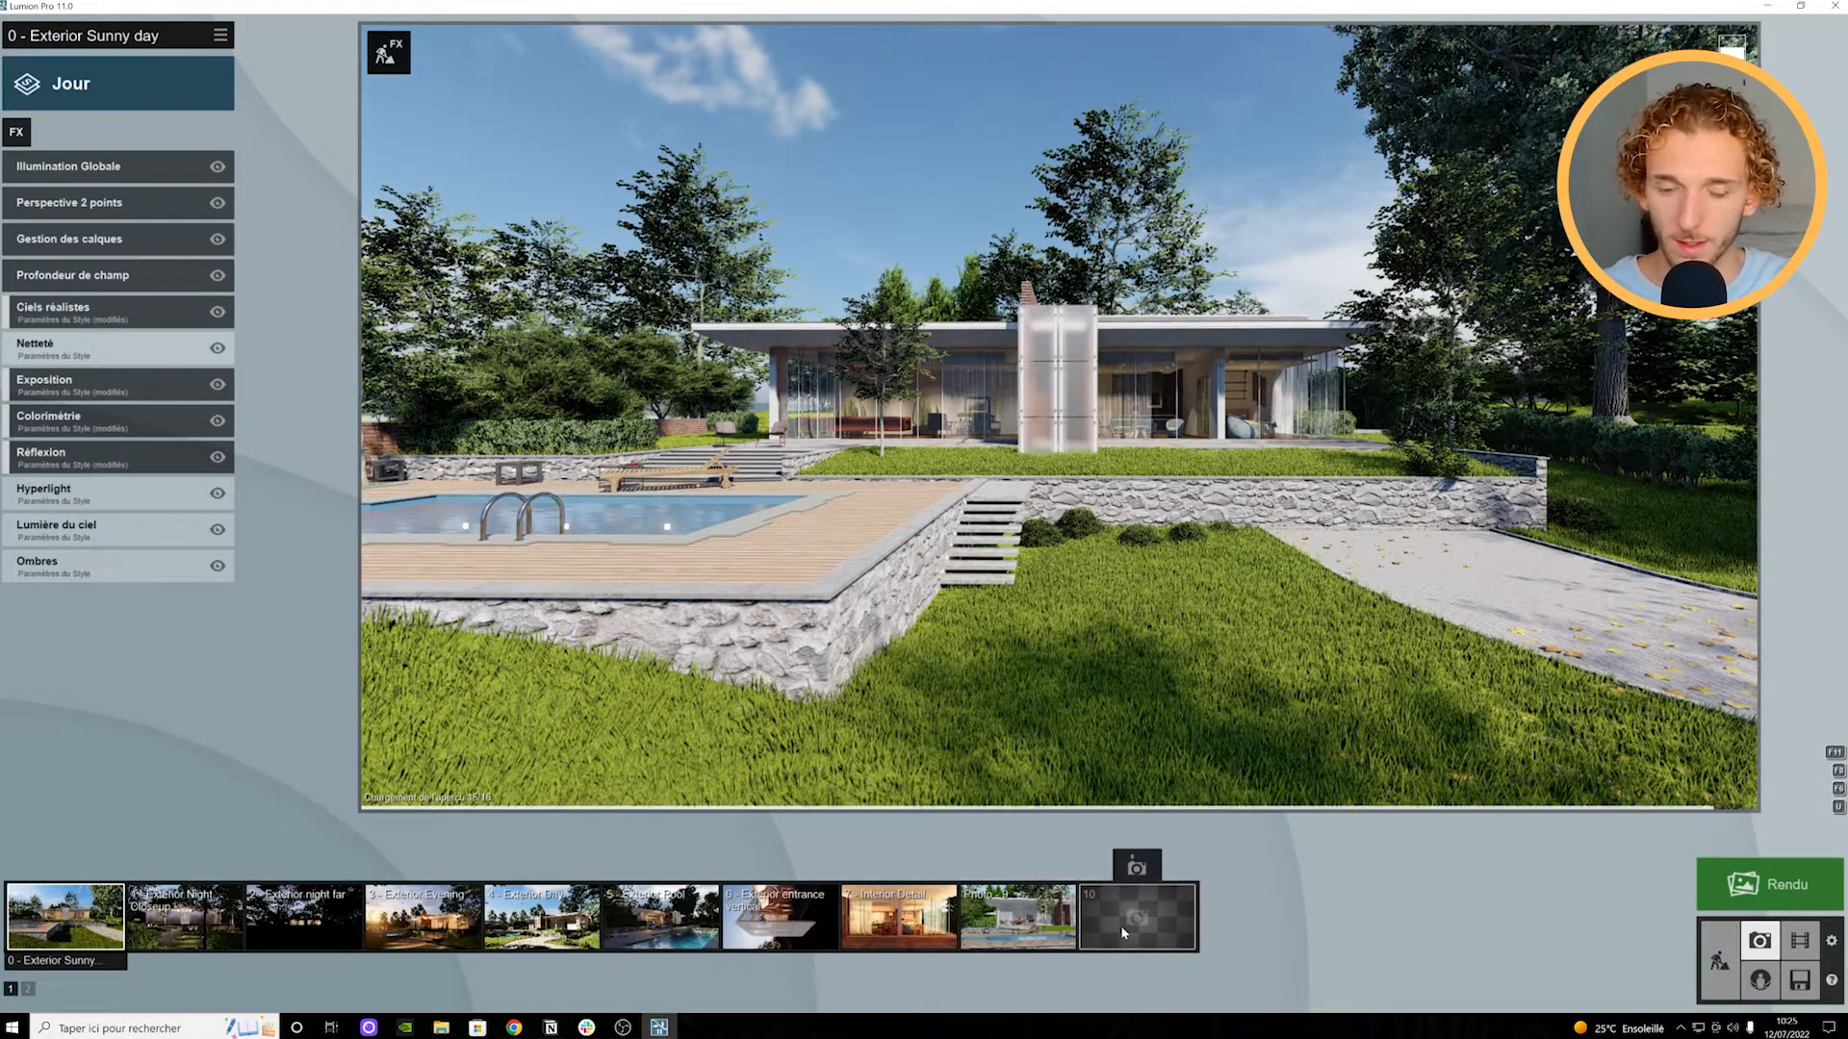
{"action": "key", "text": "w"}
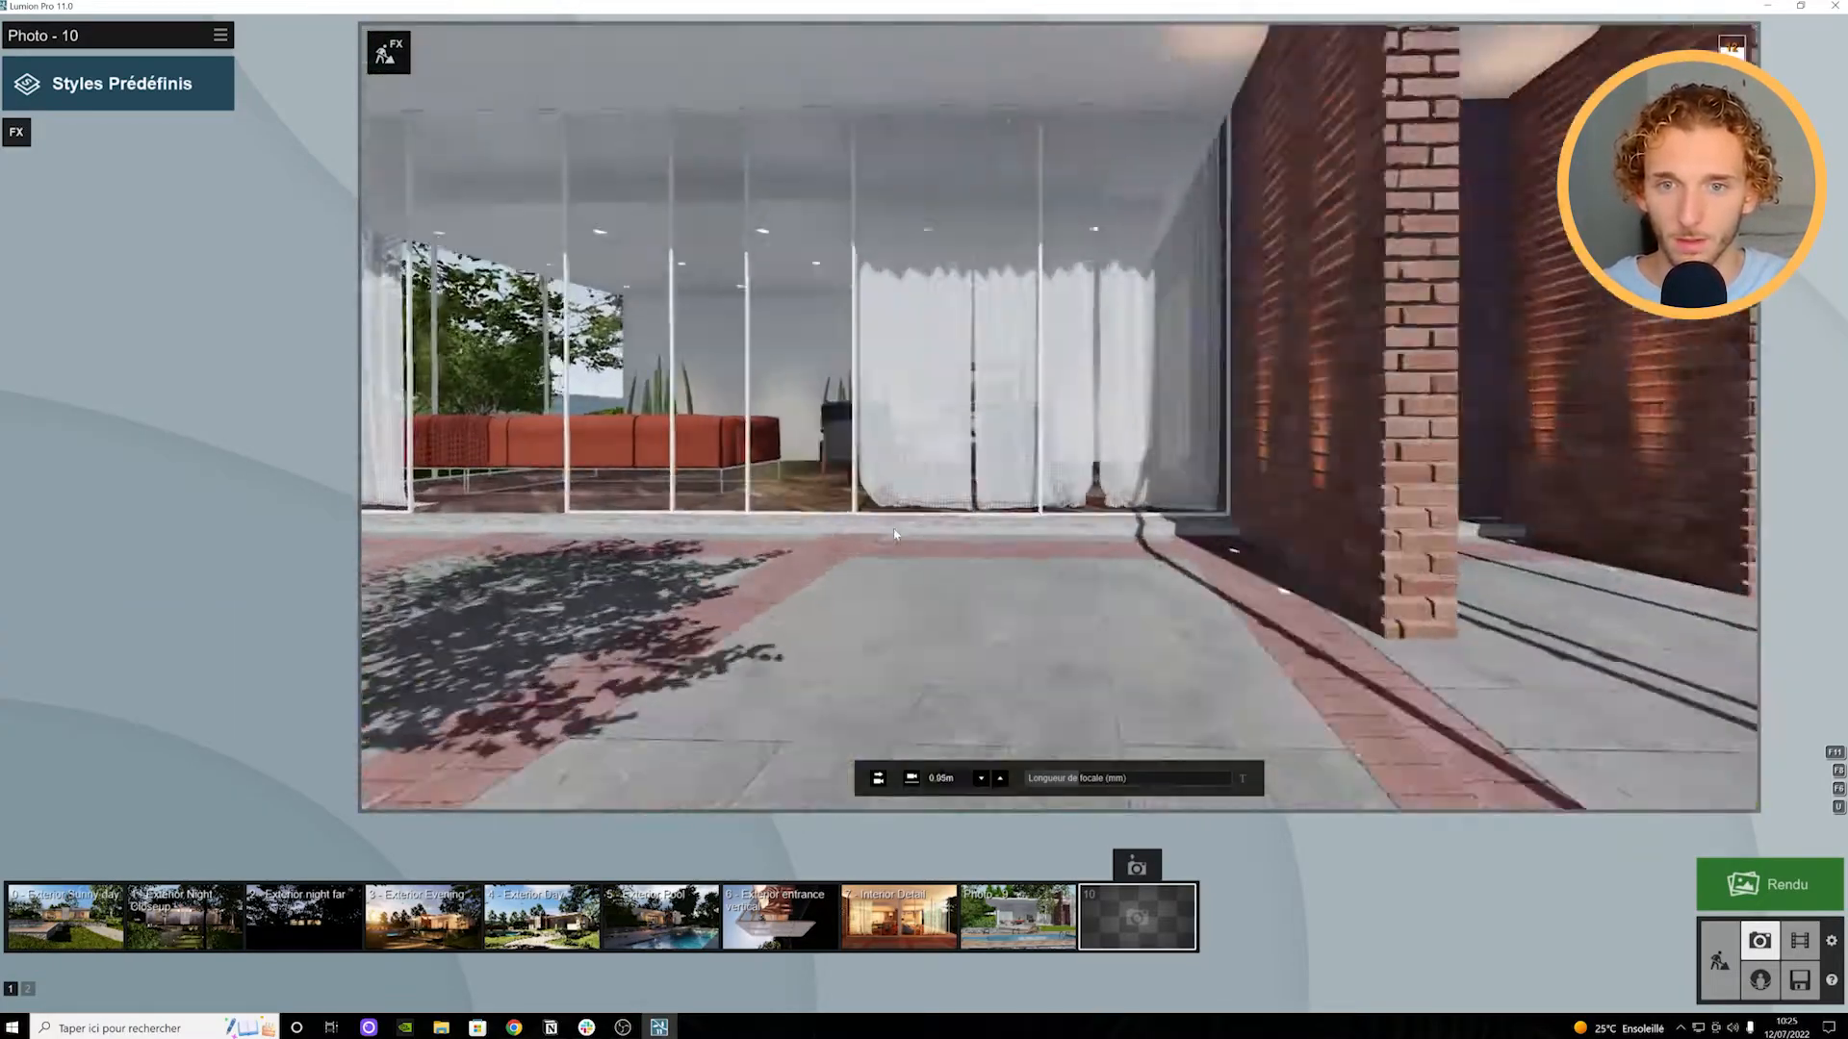
Step: Frame the house's glazed end facade with the red sofa head-on from beyond the low brick garden wall
{"action": "key", "text": "a"}
{"action": "key", "text": "w"}
{"action": "key", "text": "s"}
{"action": "key", "text": "w"}
{"action": "right_click_drag", "start_coordinate": [963, 482], "coordinate": [984, 539]}
{"action": "key", "text": "w"}
{"action": "key", "text": "a"}
{"action": "key", "text": "d"}
{"action": "key", "text": "a"}
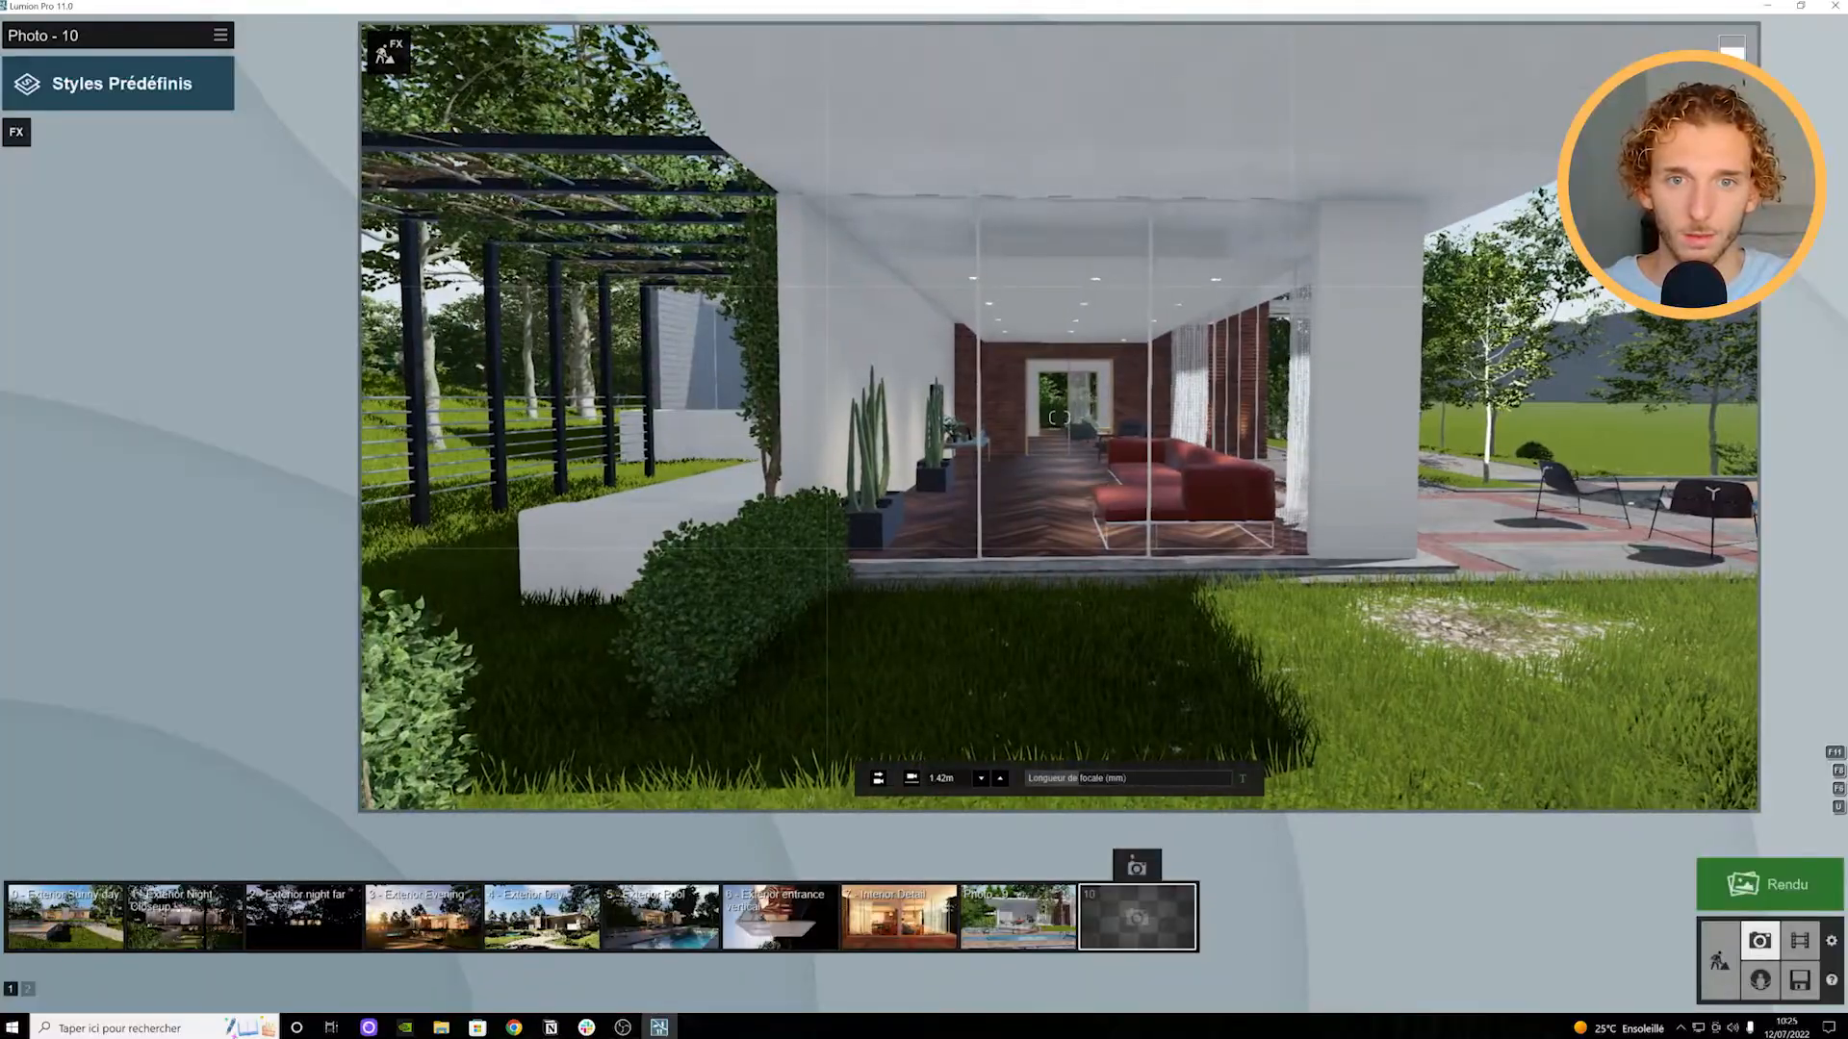
{"action": "key", "text": "s"}
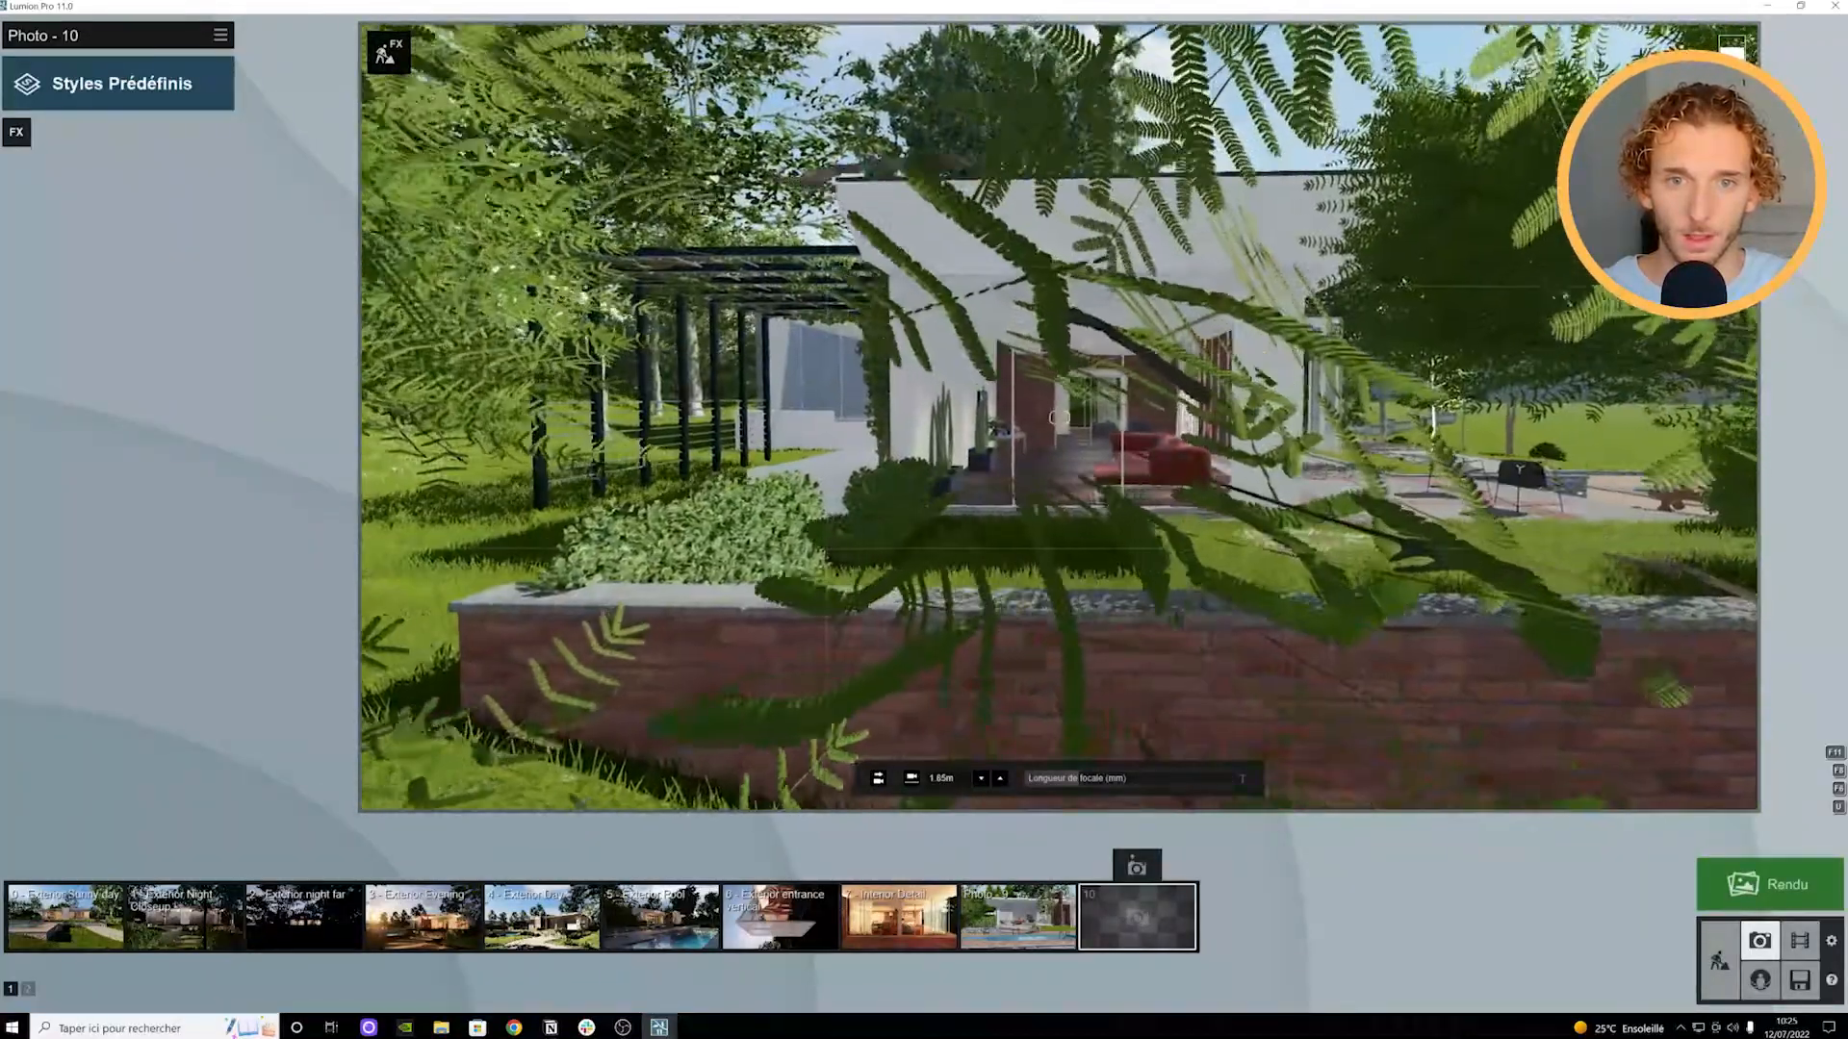
{"action": "key", "text": "q"}
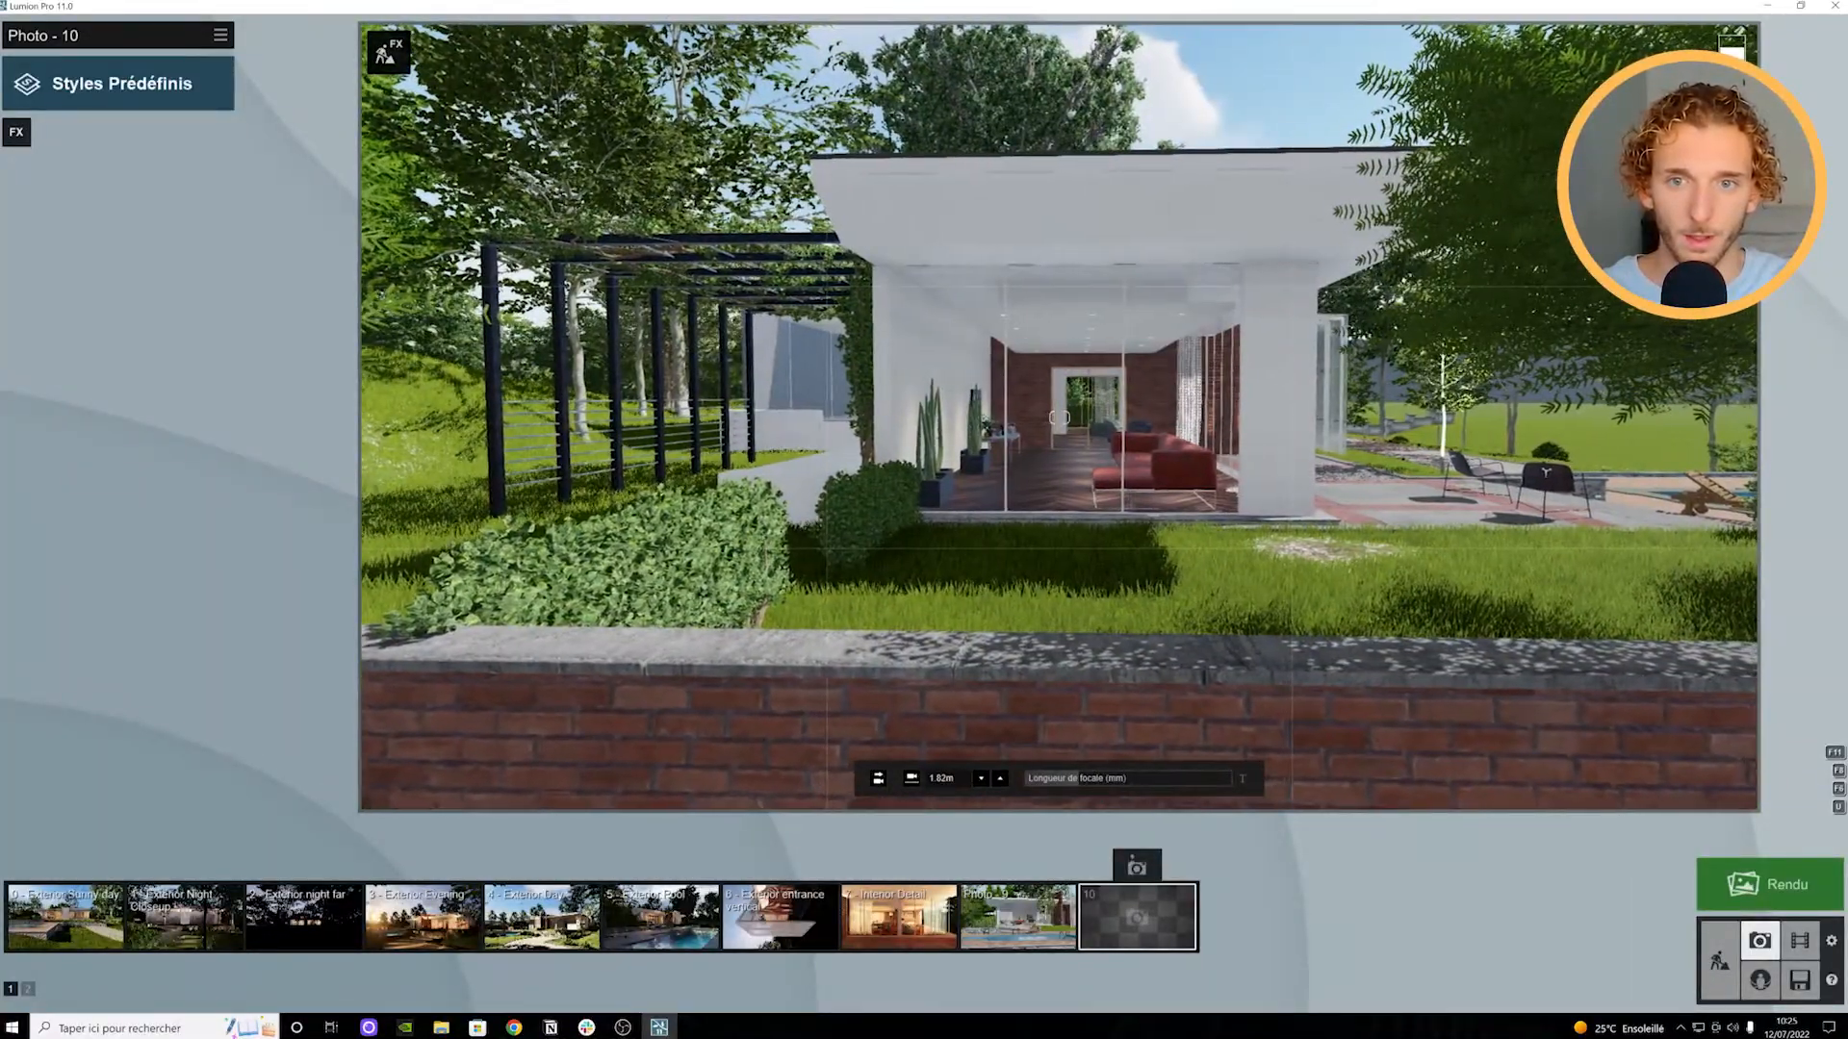
{"action": "key", "text": "e"}
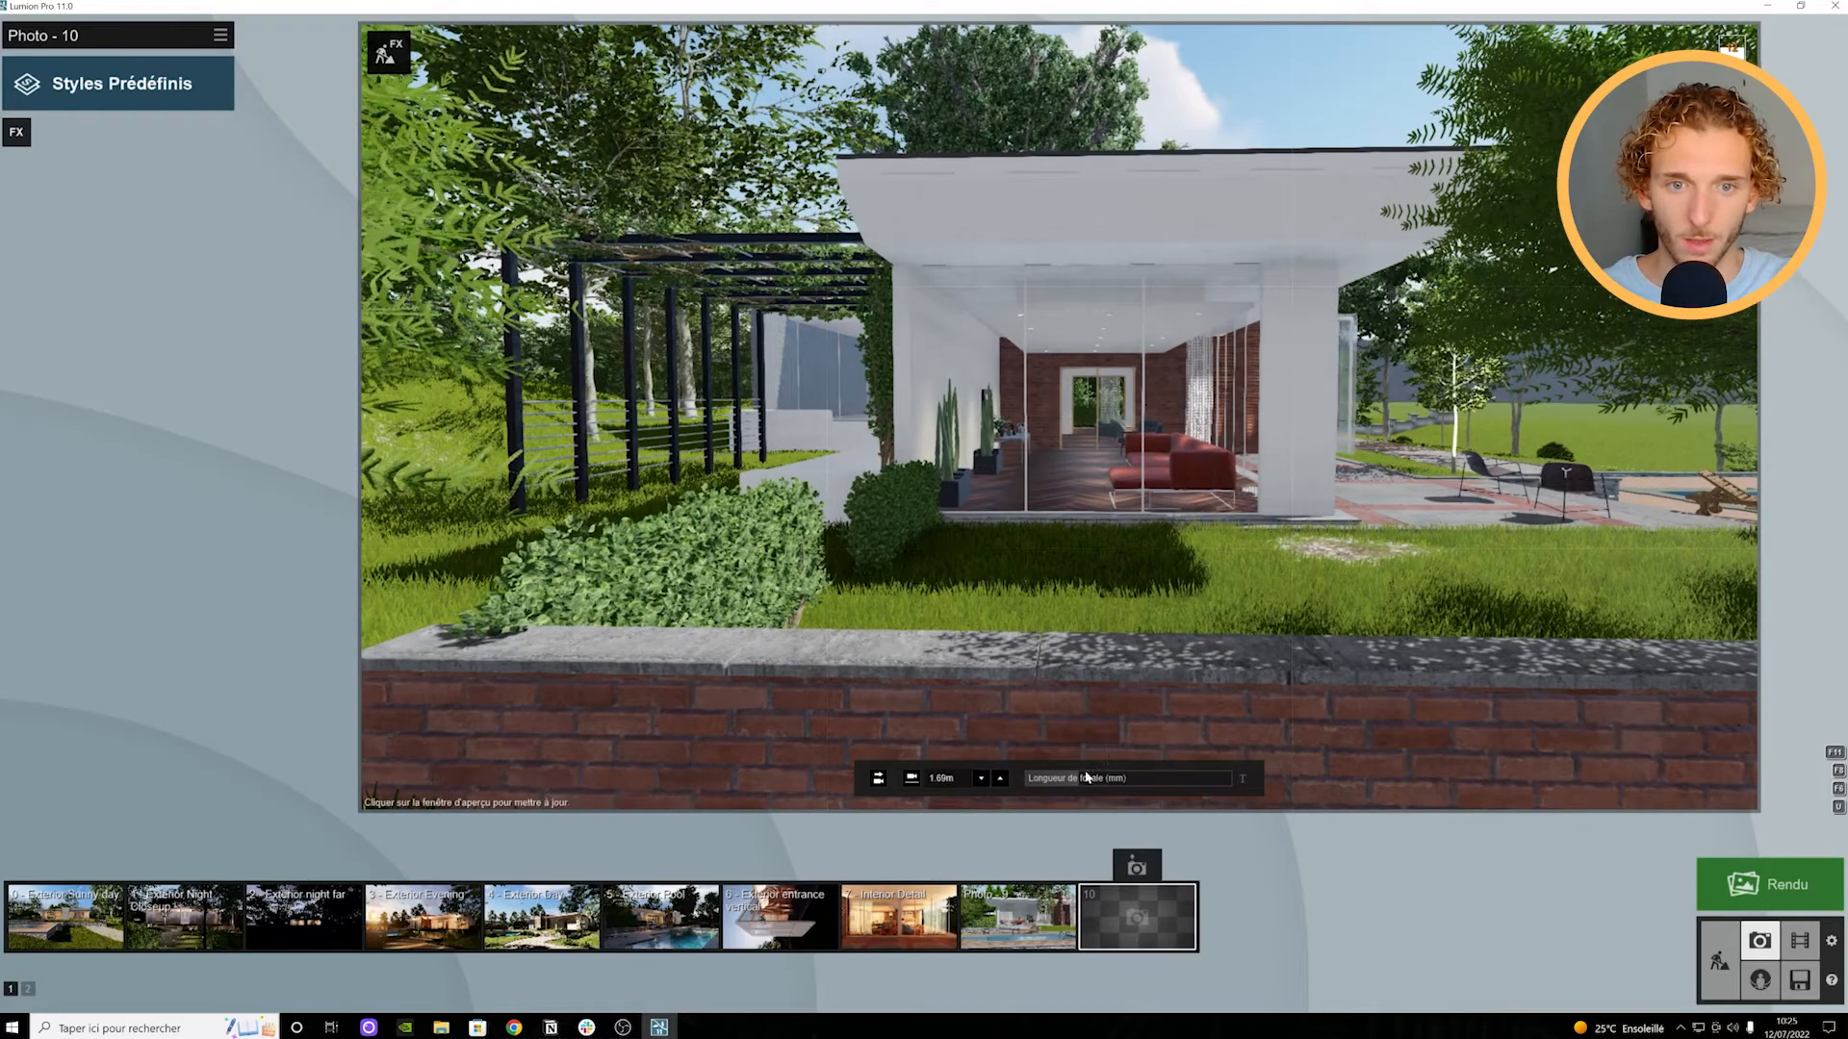
Step: Adjust the focal length and camera distance on the glazed facade, and capture the viewpoint in photo slot 10
{"action": "left_click_drag", "start_coordinate": [1090, 783], "coordinate": [1097, 785]}
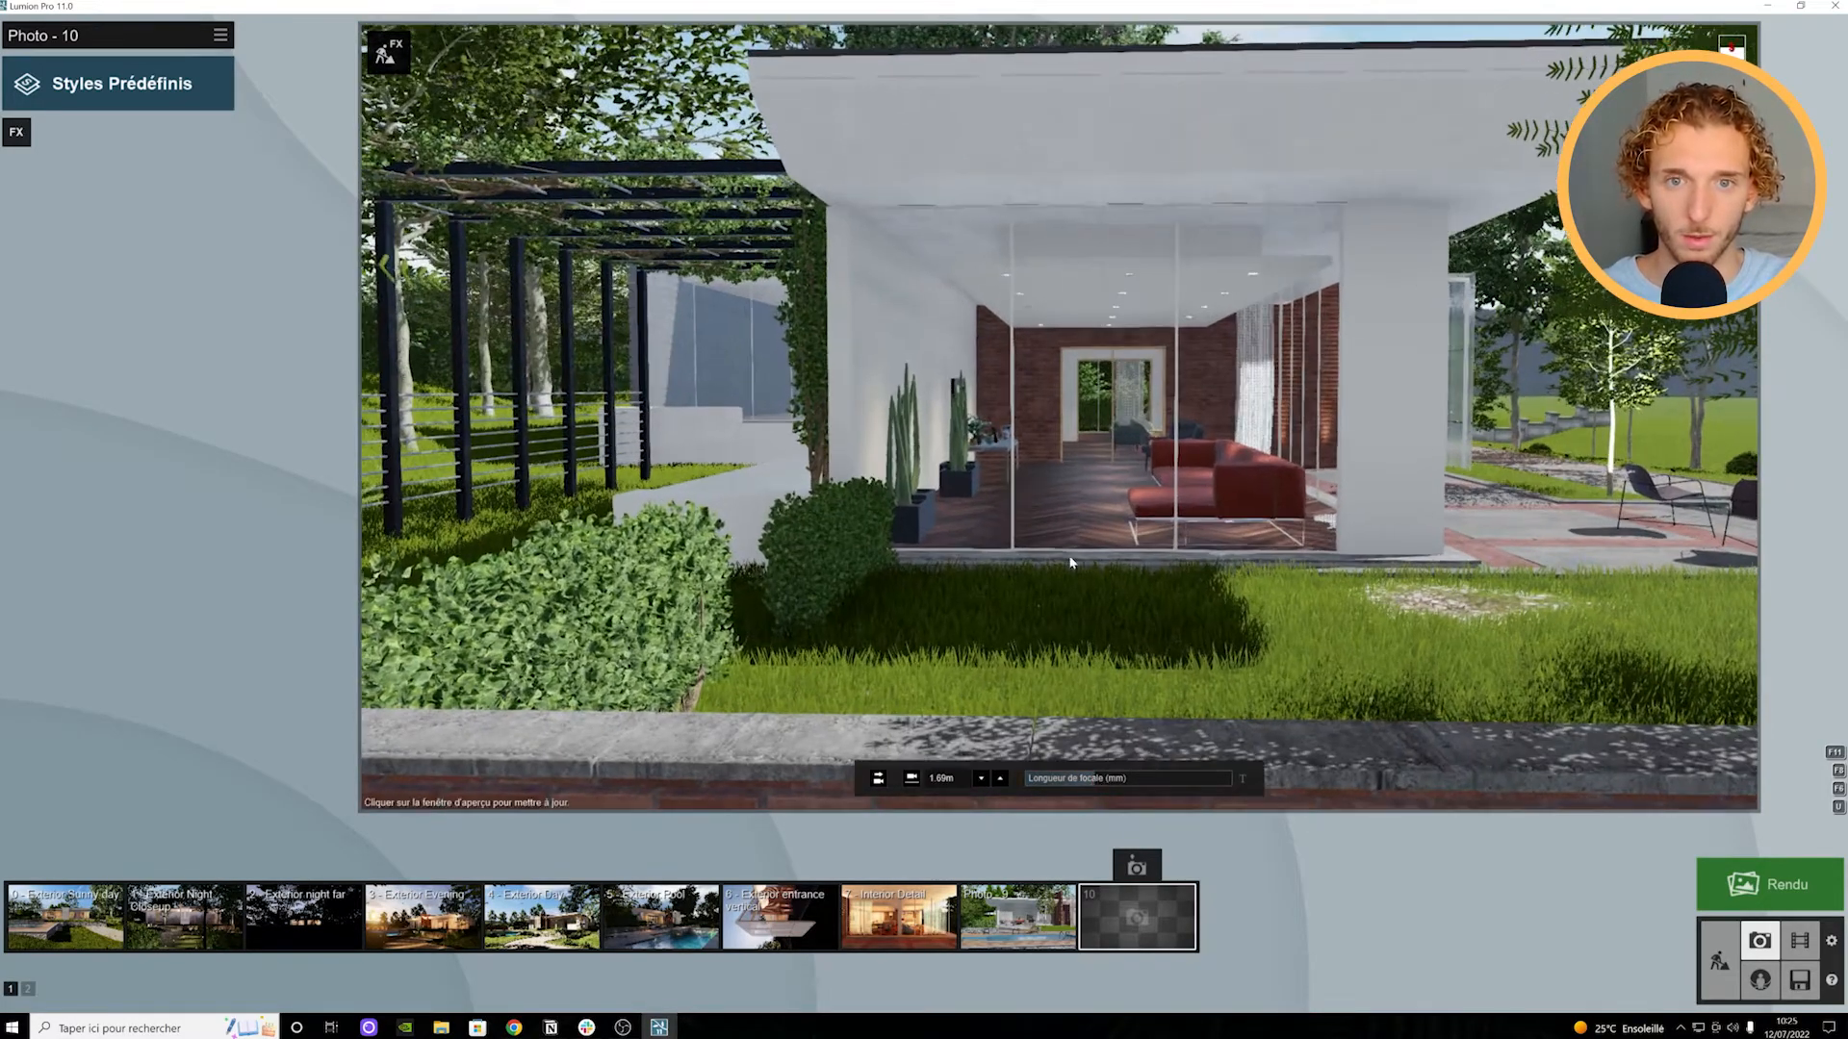
{"action": "key", "text": "q"}
{"action": "key", "text": "e"}
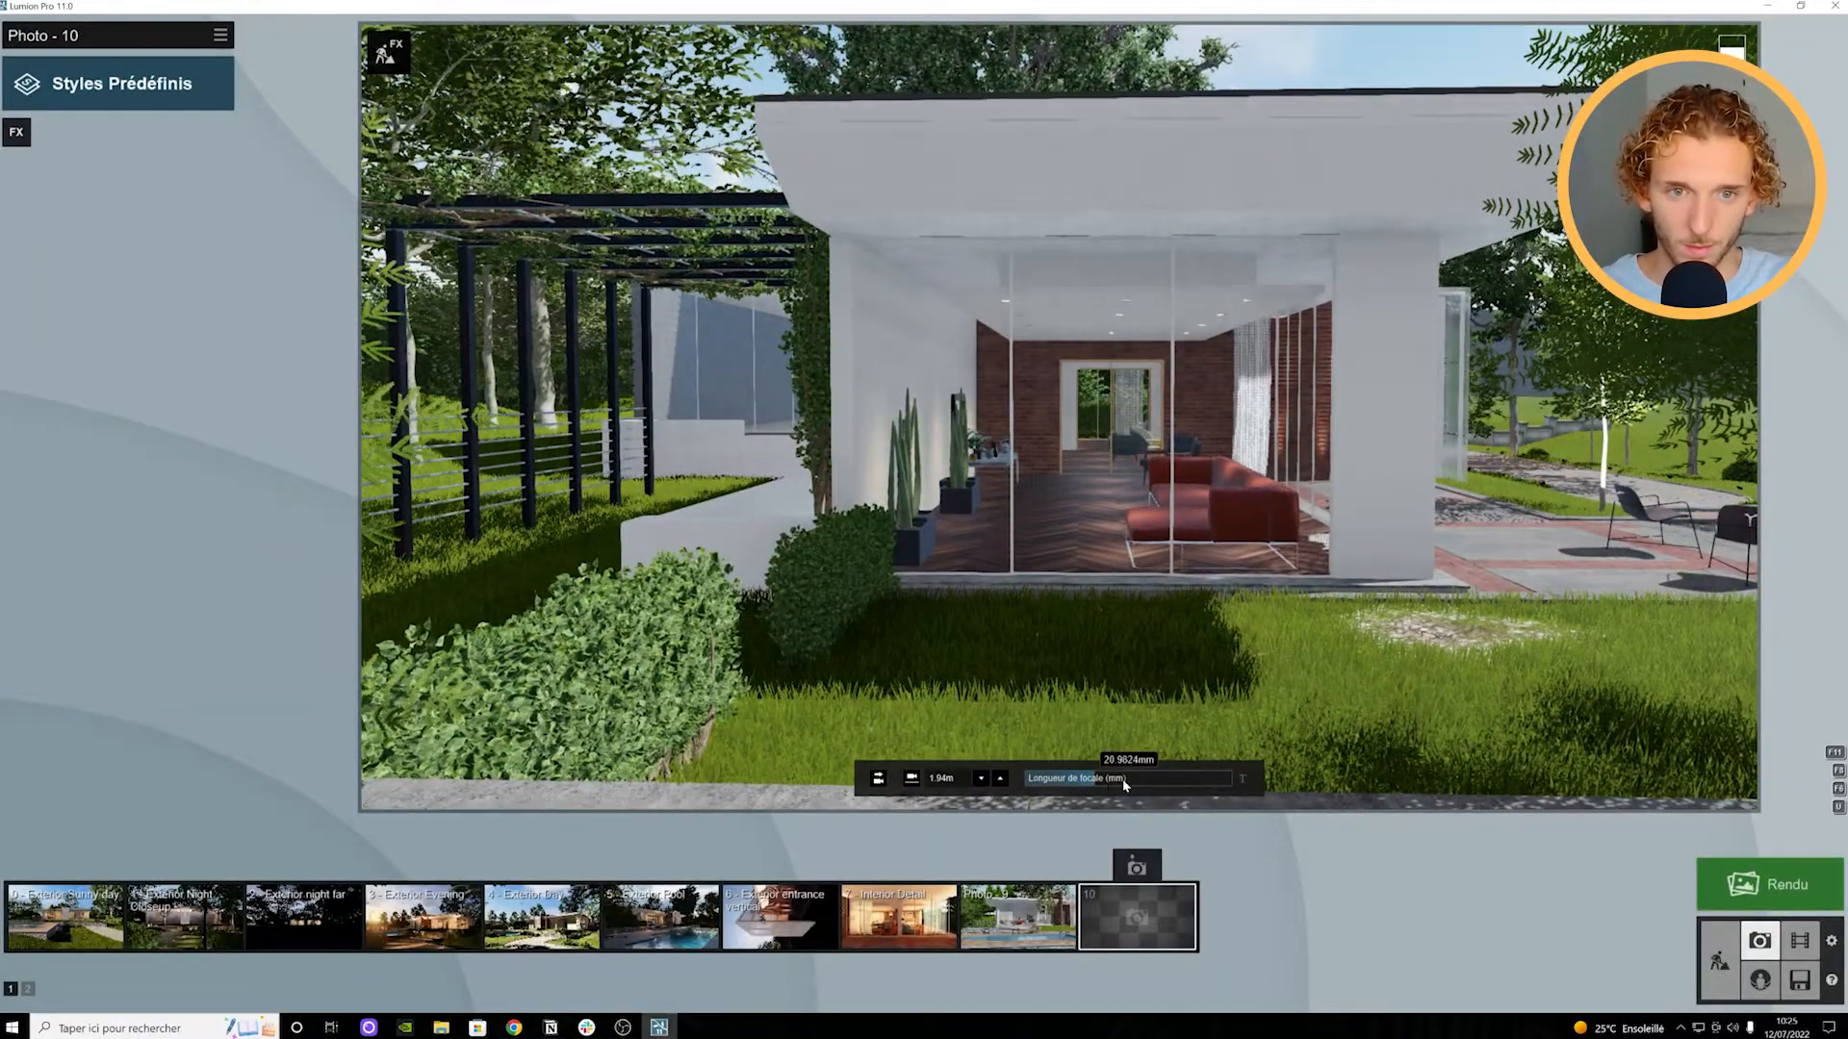
{"action": "key", "text": "w"}
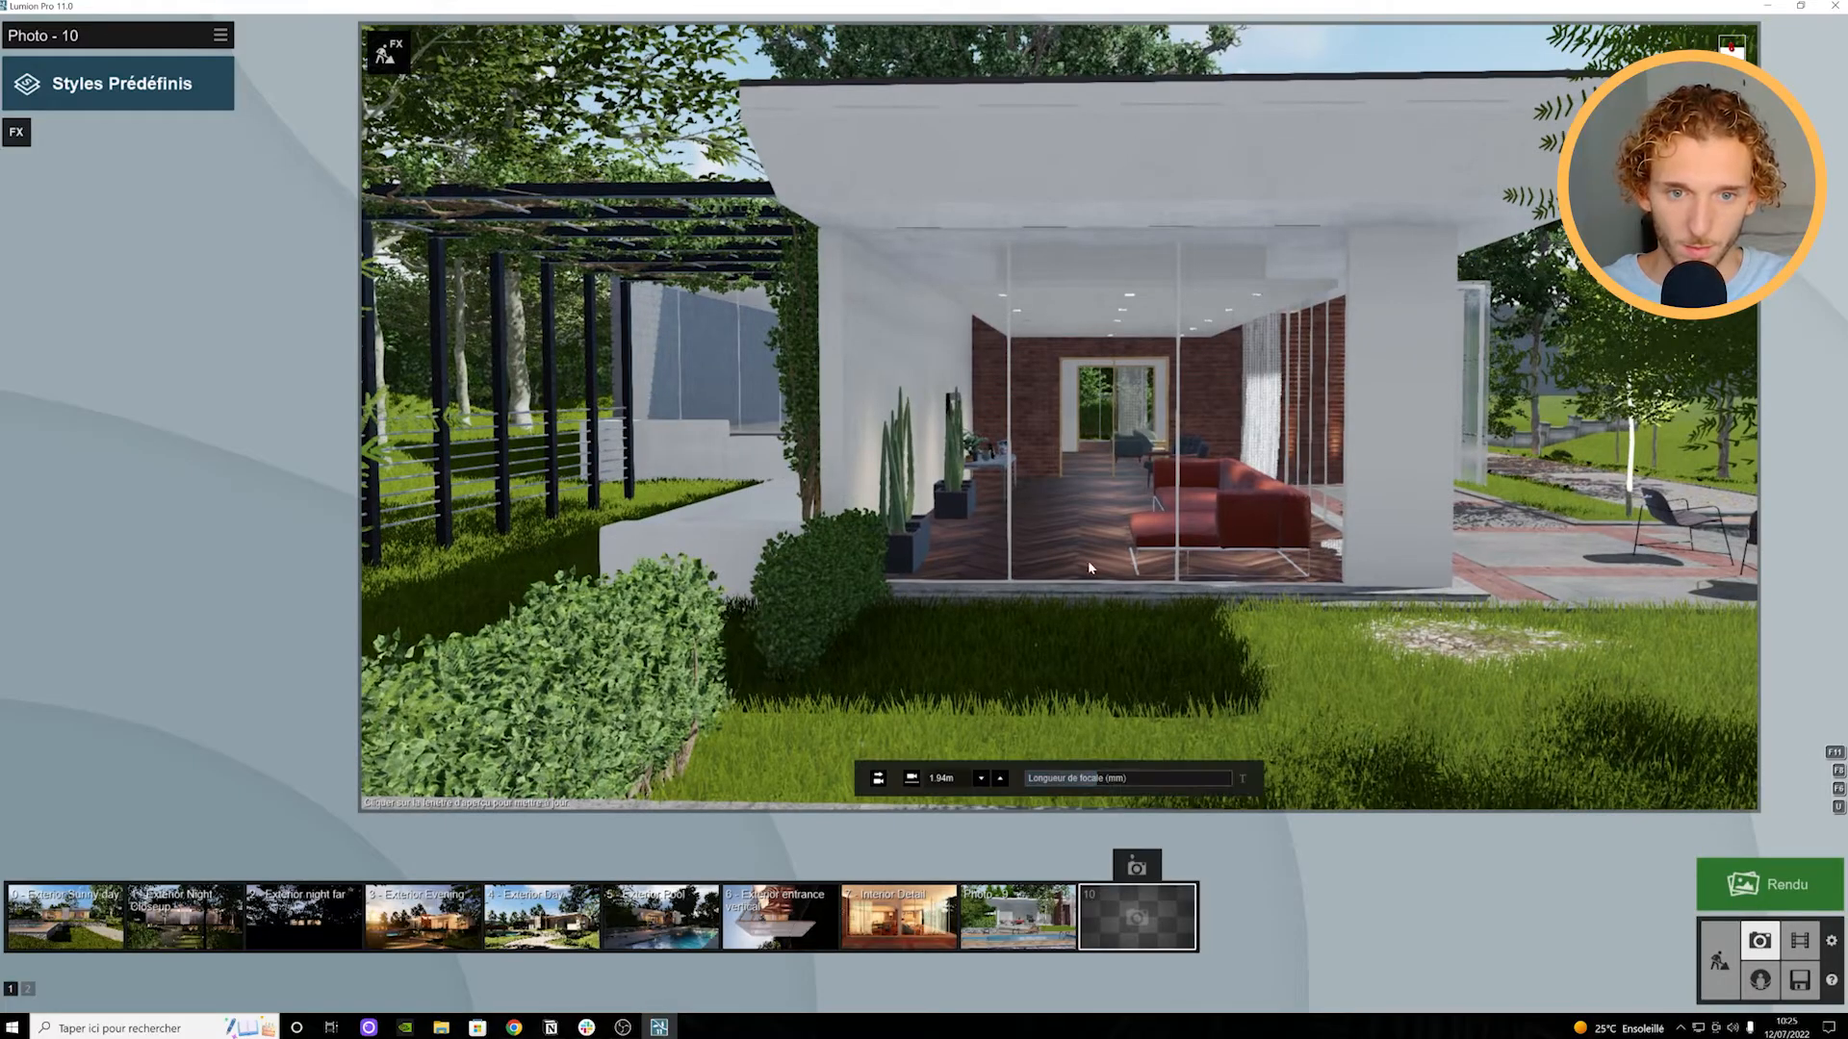
{"action": "left_click_drag", "start_coordinate": [1100, 781], "coordinate": [1113, 781]}
{"action": "key", "text": "s"}
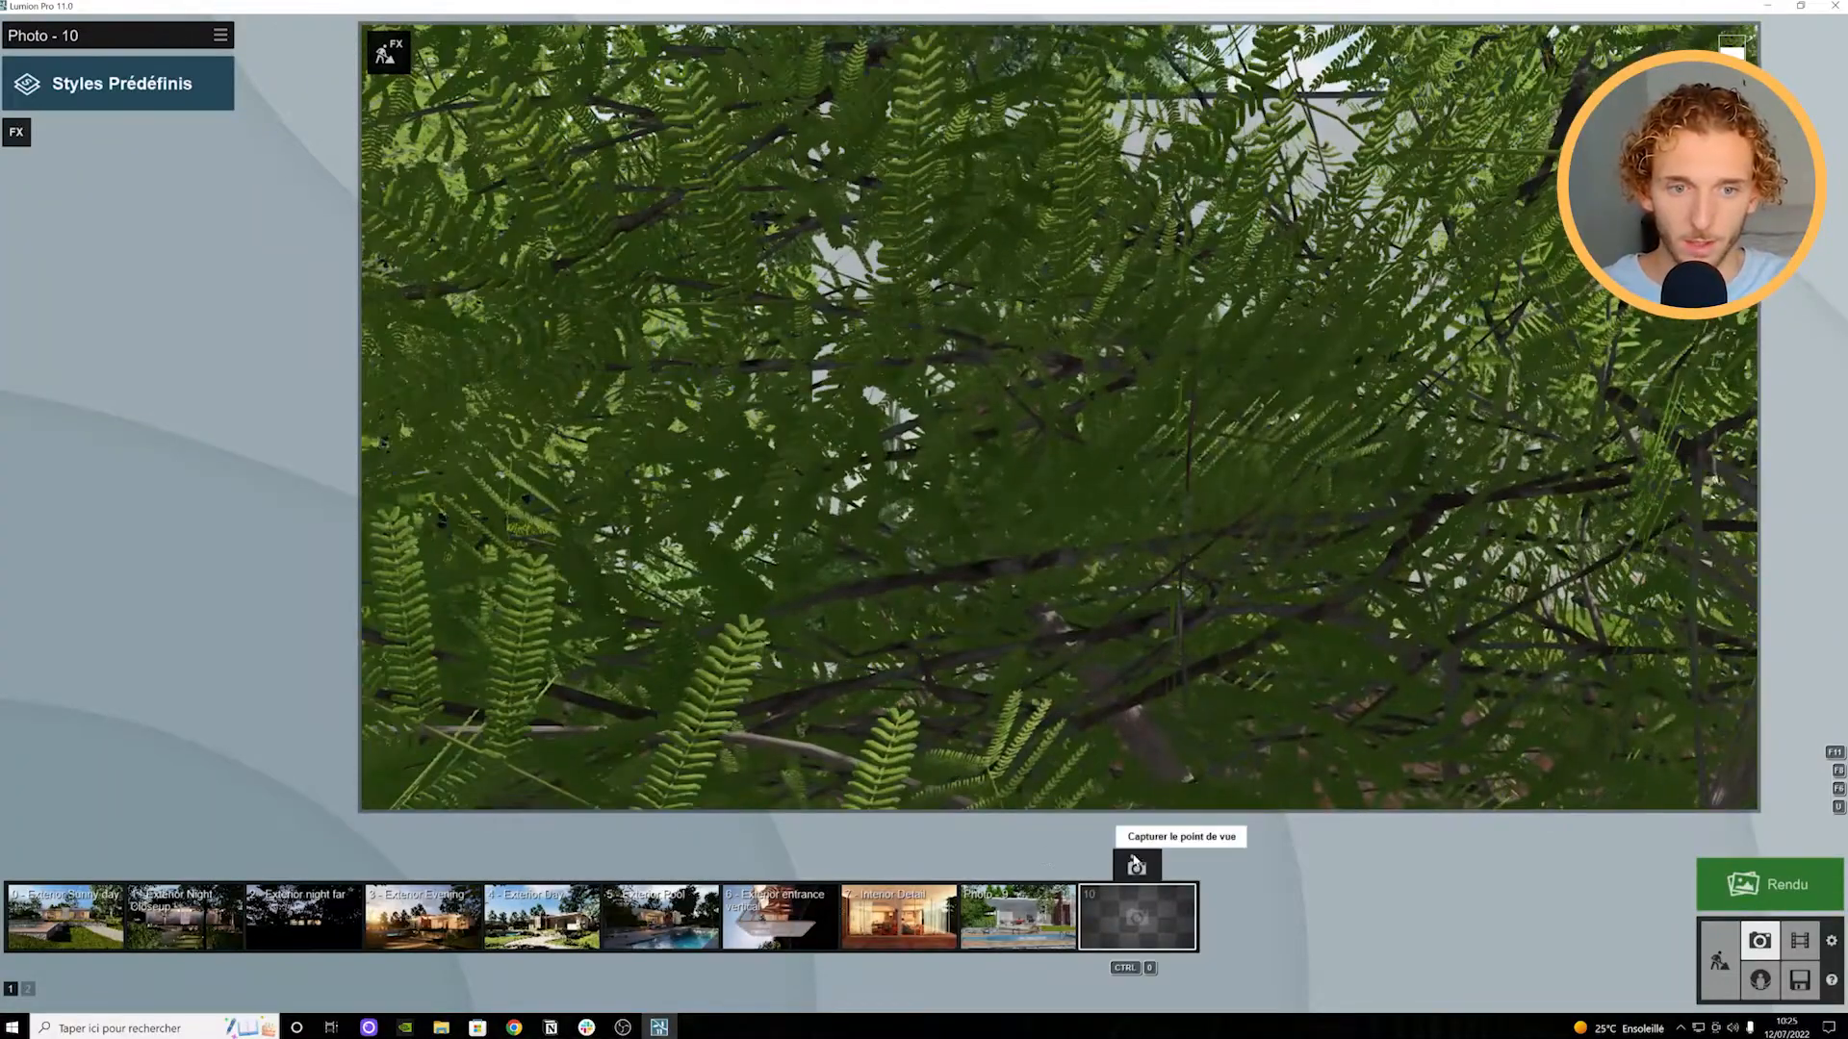
{"action": "left_click", "coordinate": [1136, 867]}
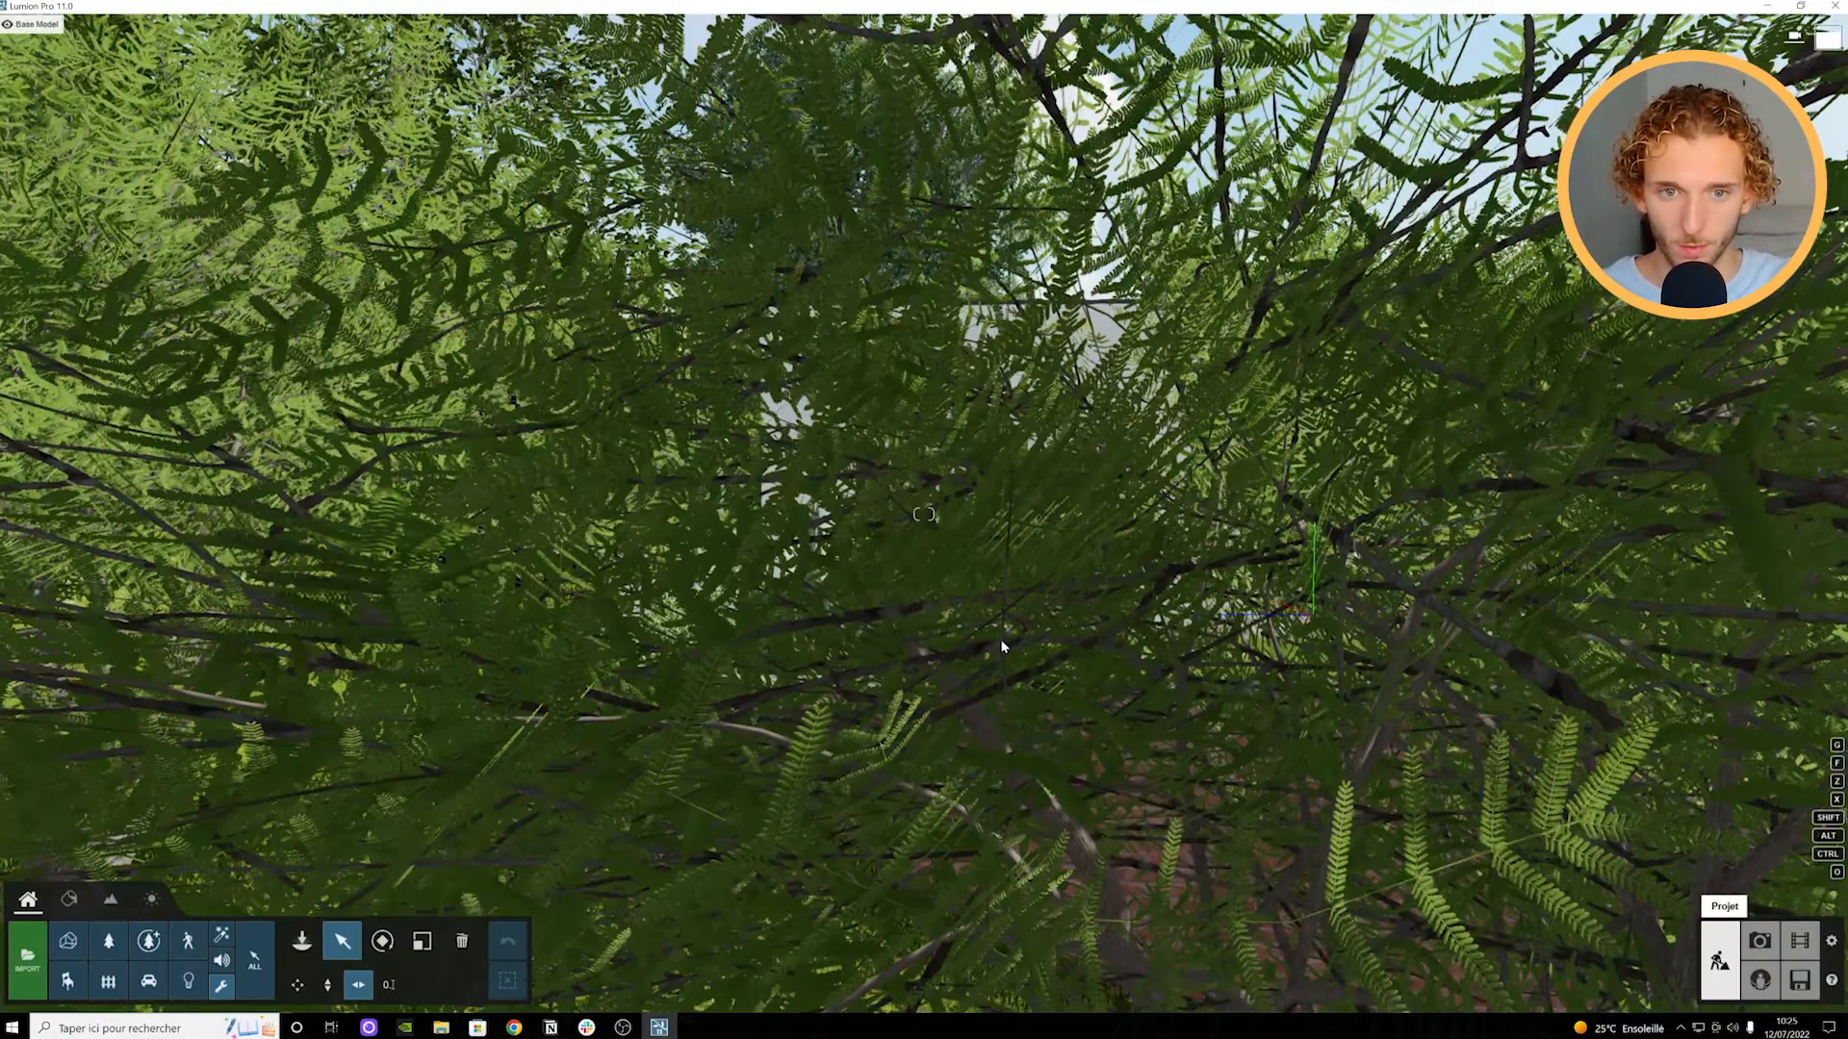
Step: In Build mode, delete the five Nature trees on the lawn that block the line of sight to the glazed facade
{"action": "key", "text": "s"}
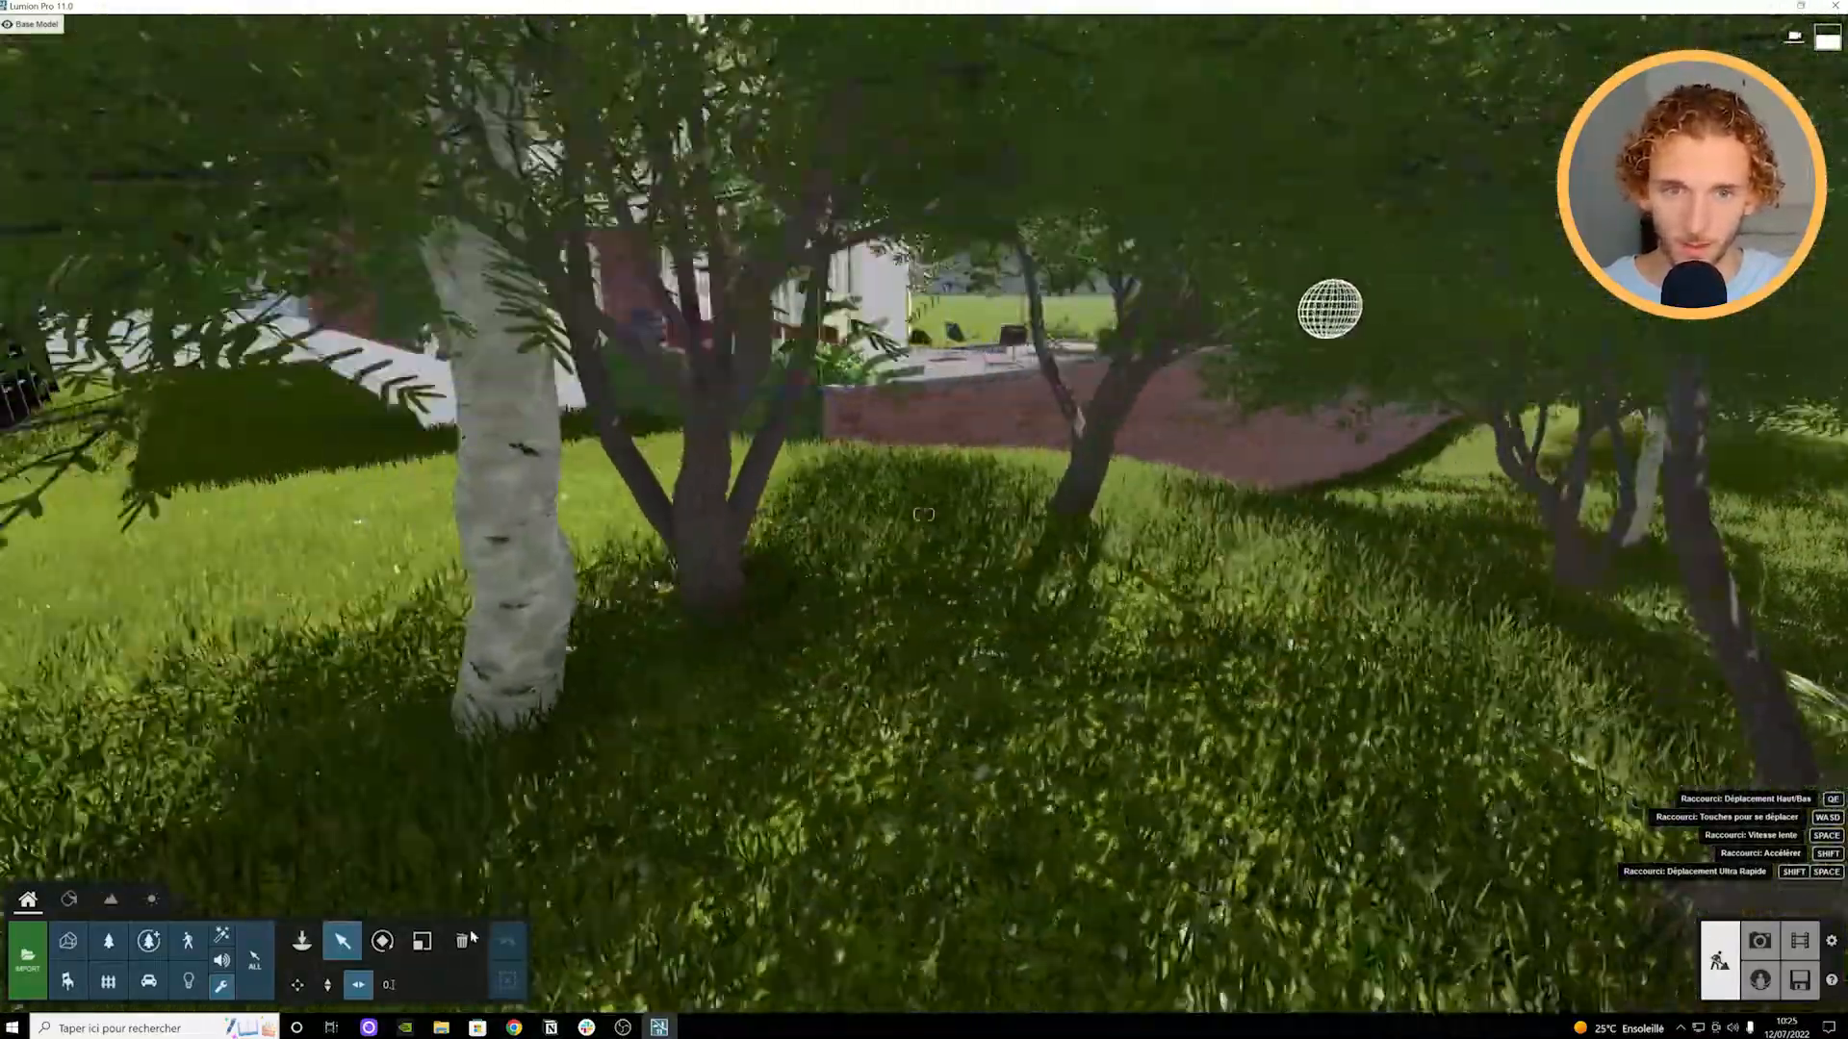
{"action": "left_click", "coordinate": [462, 940]}
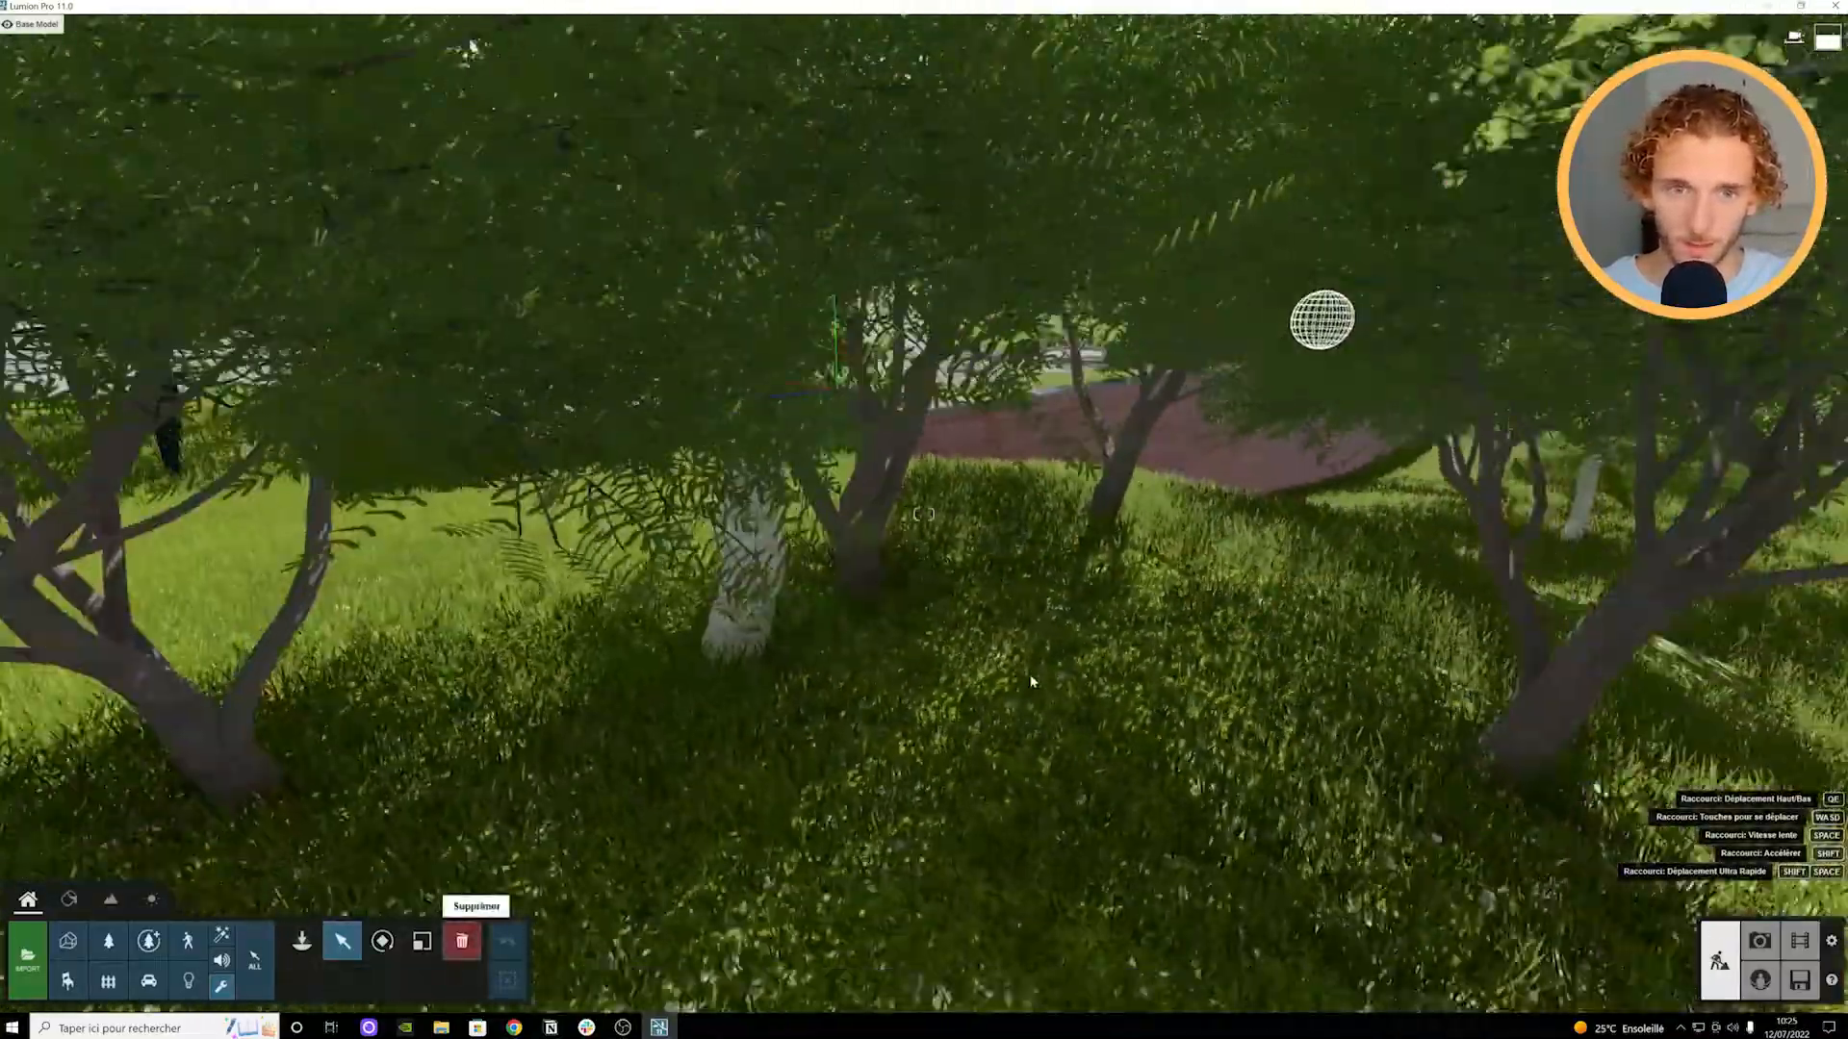
{"action": "key", "text": "s"}
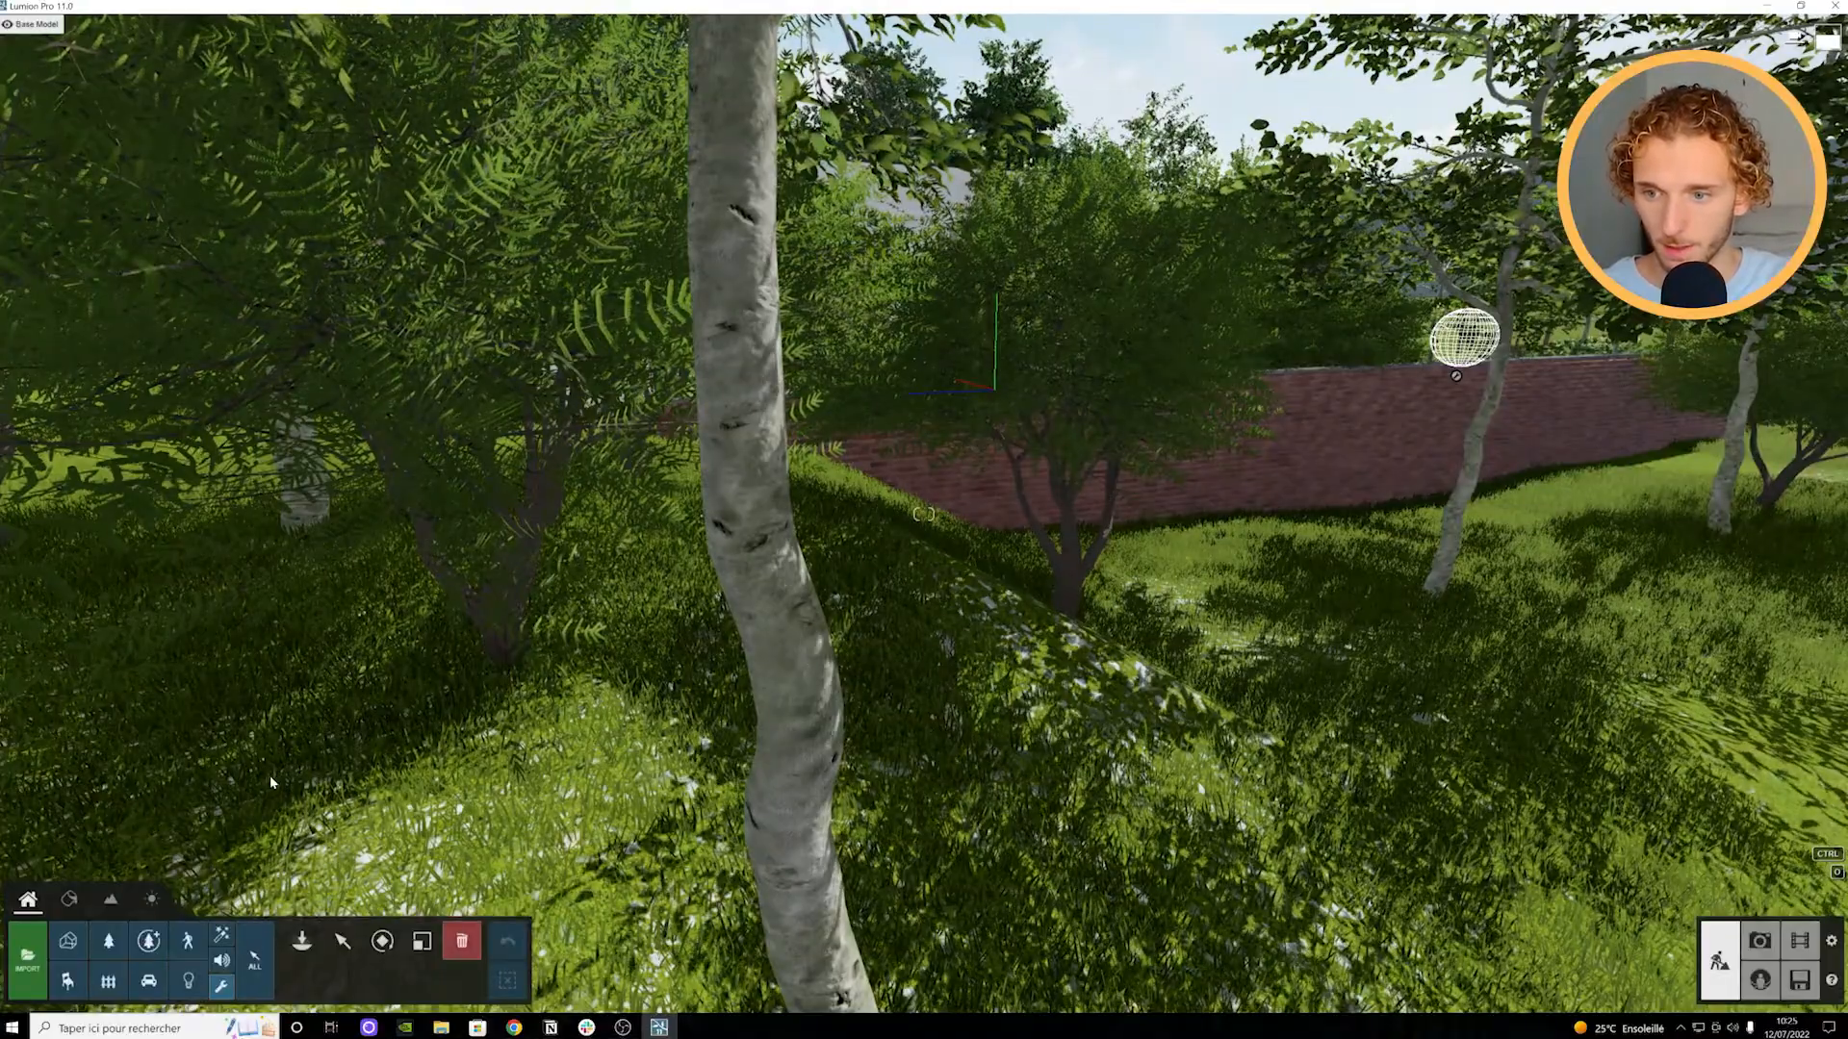
{"action": "right_click_drag", "start_coordinate": [524, 643], "coordinate": [418, 611]}
{"action": "left_click", "coordinate": [109, 942]}
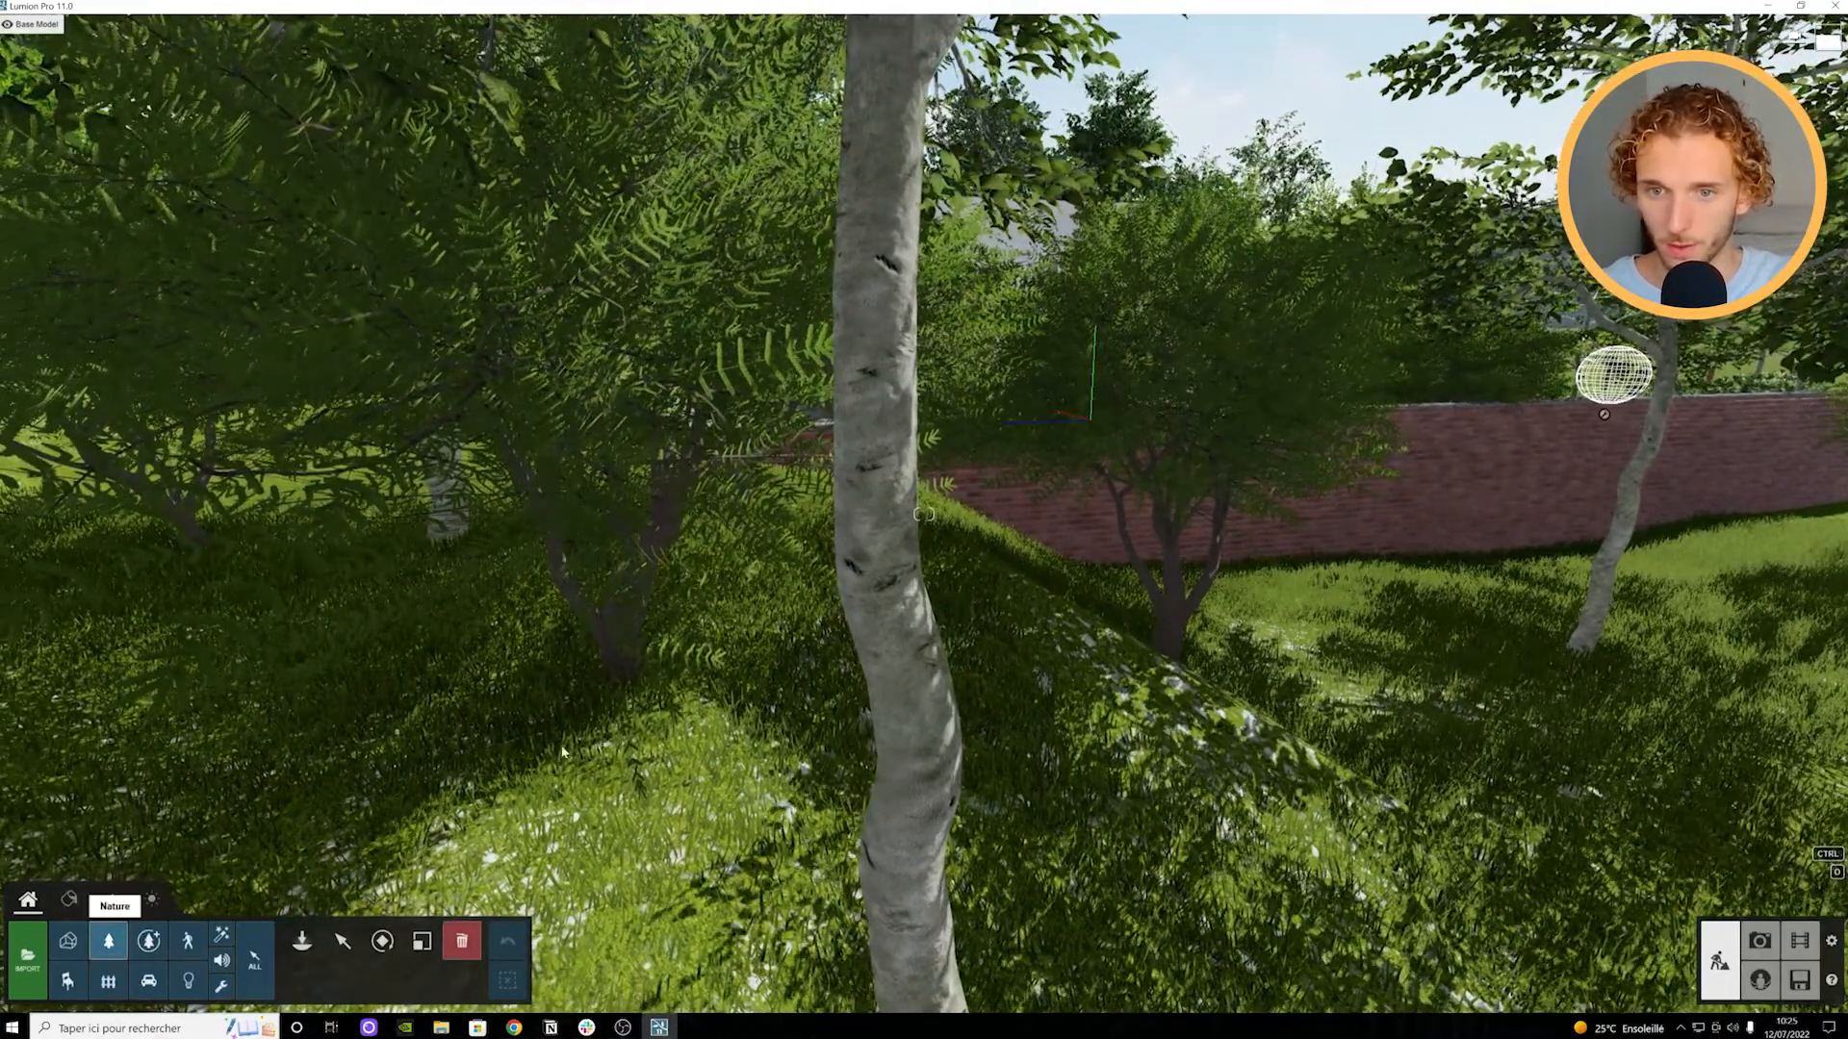
{"action": "left_click", "coordinate": [620, 661]}
{"action": "left_click", "coordinate": [446, 542]}
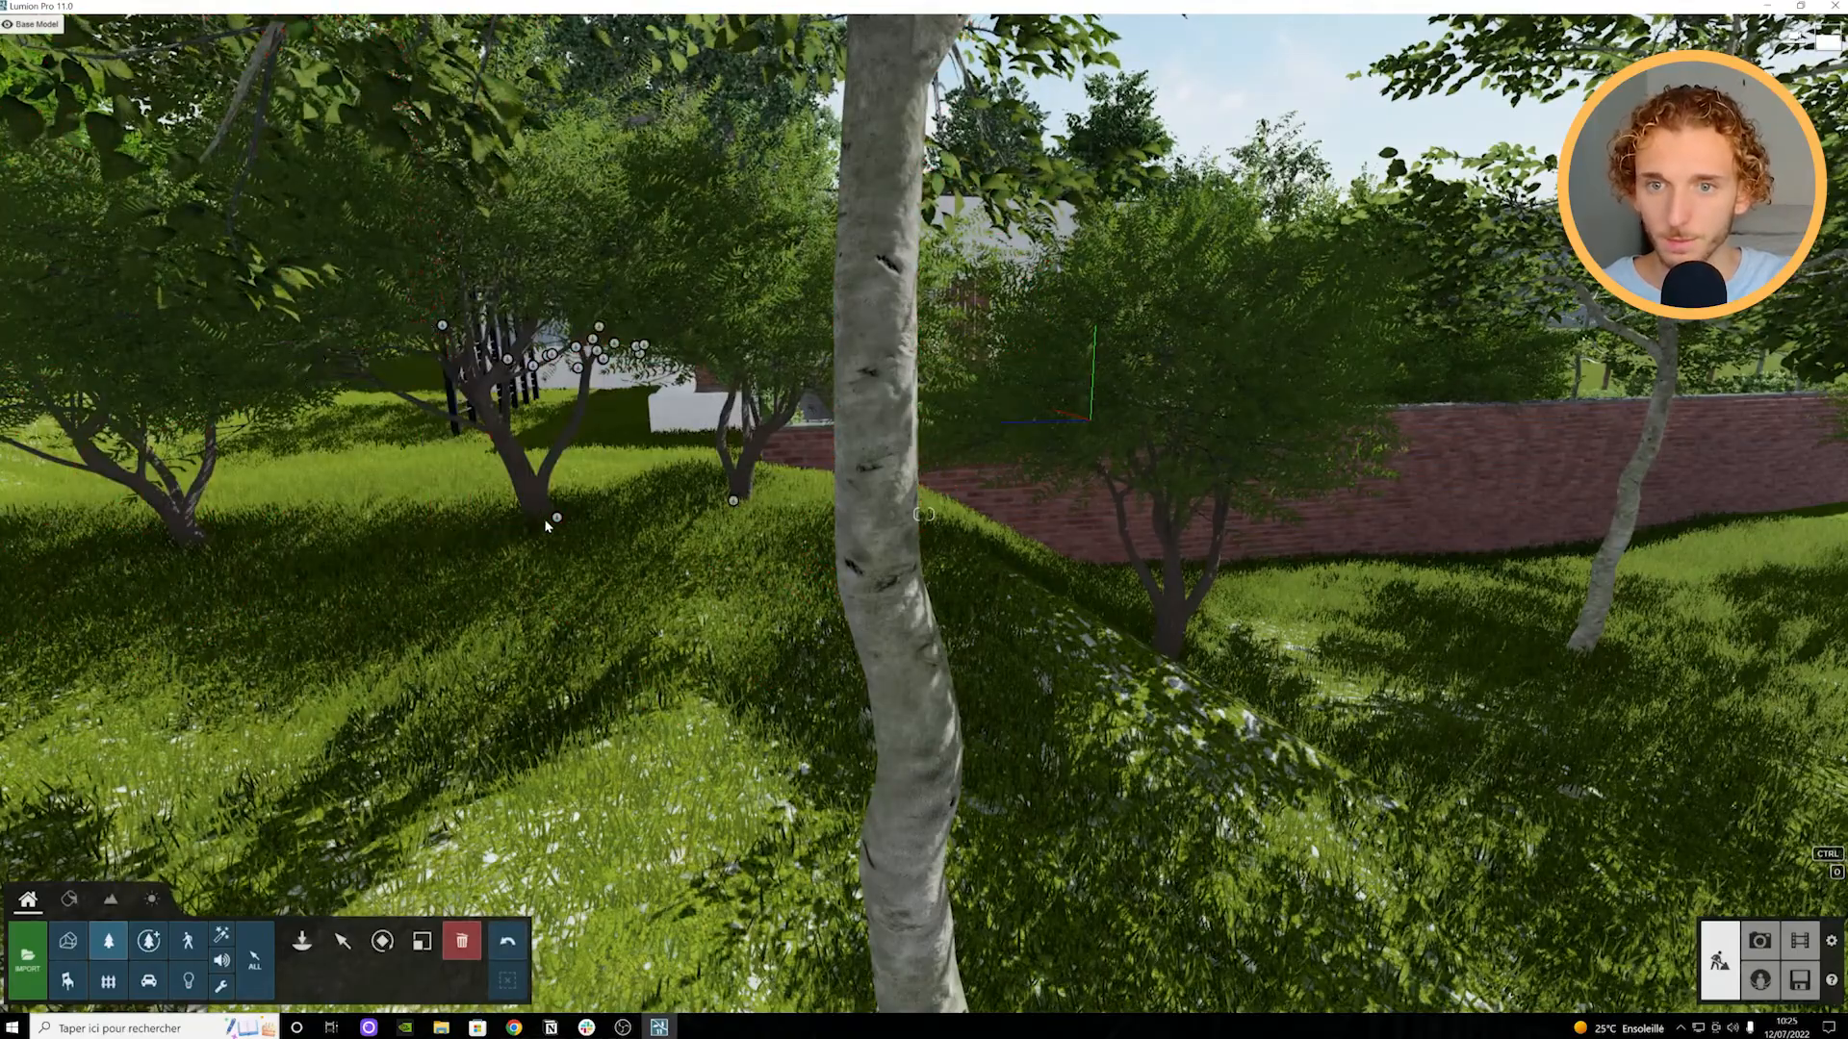
{"action": "left_click", "coordinate": [525, 462]}
{"action": "left_click", "coordinate": [733, 496]}
{"action": "key", "text": "d"}
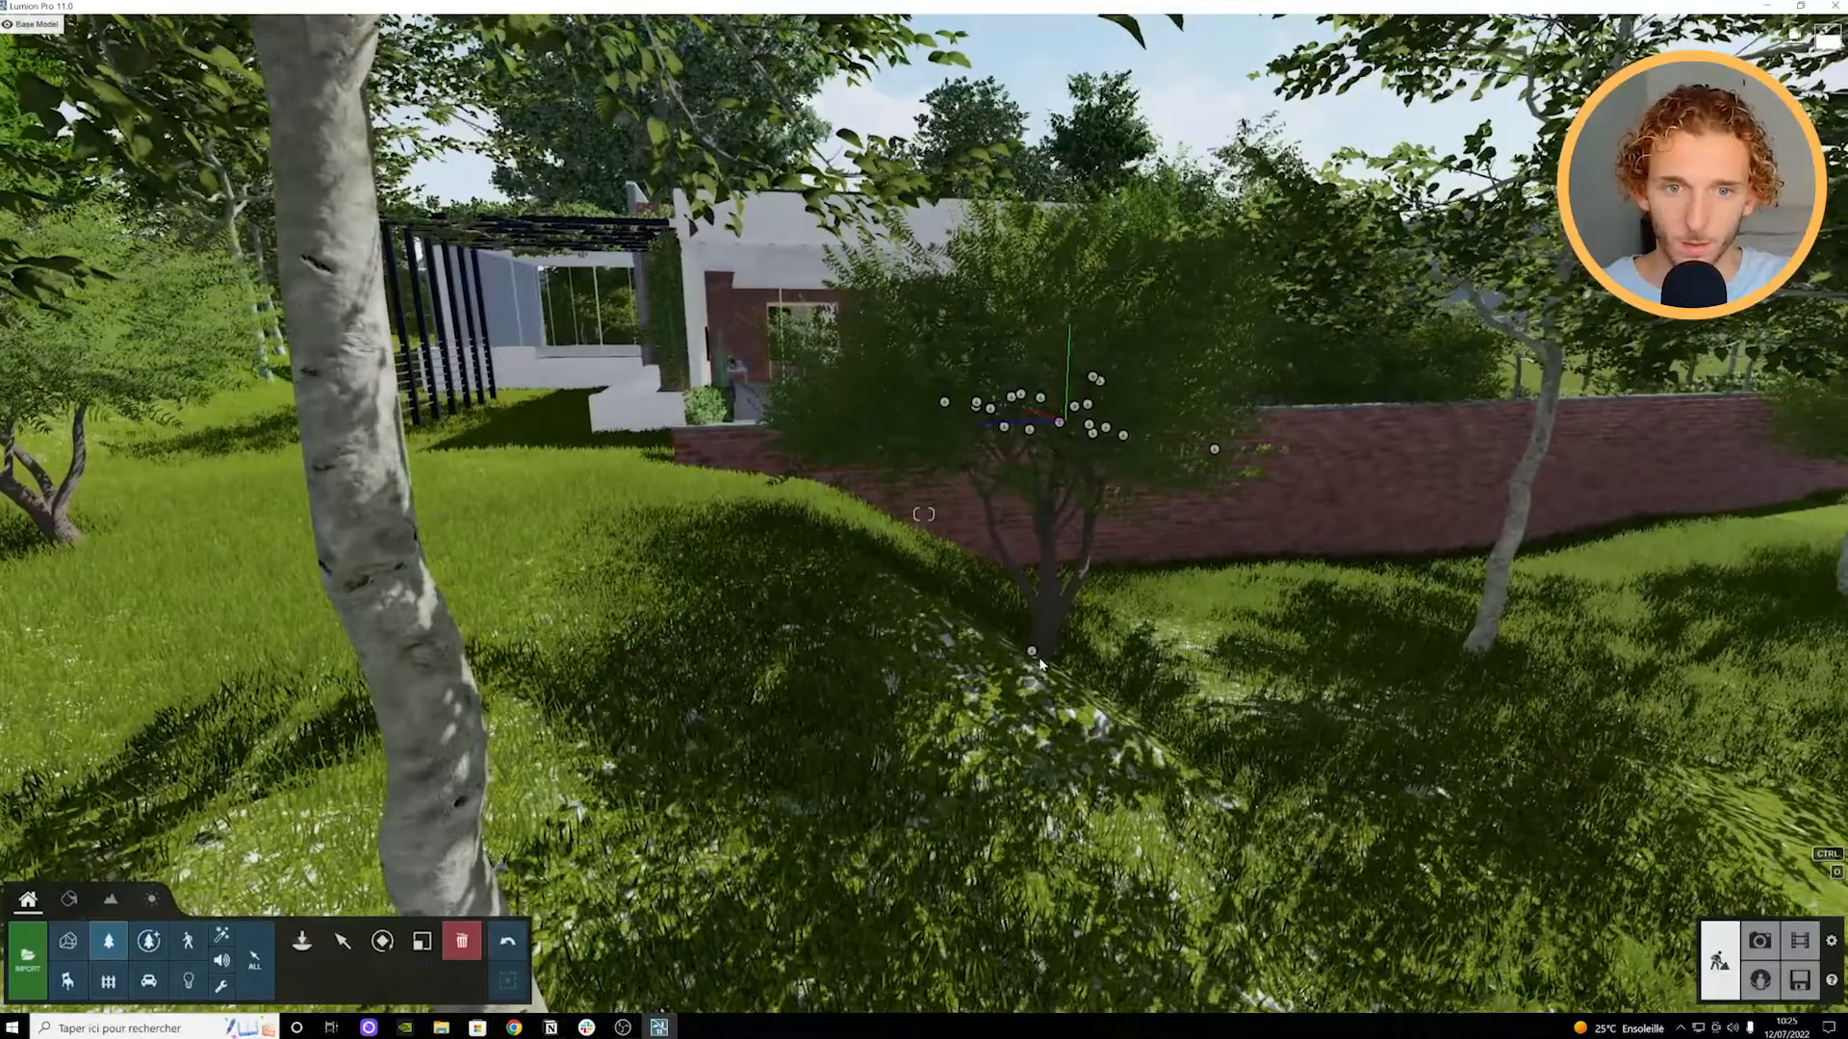
{"action": "left_click", "coordinate": [1035, 651]}
{"action": "key", "text": "d"}
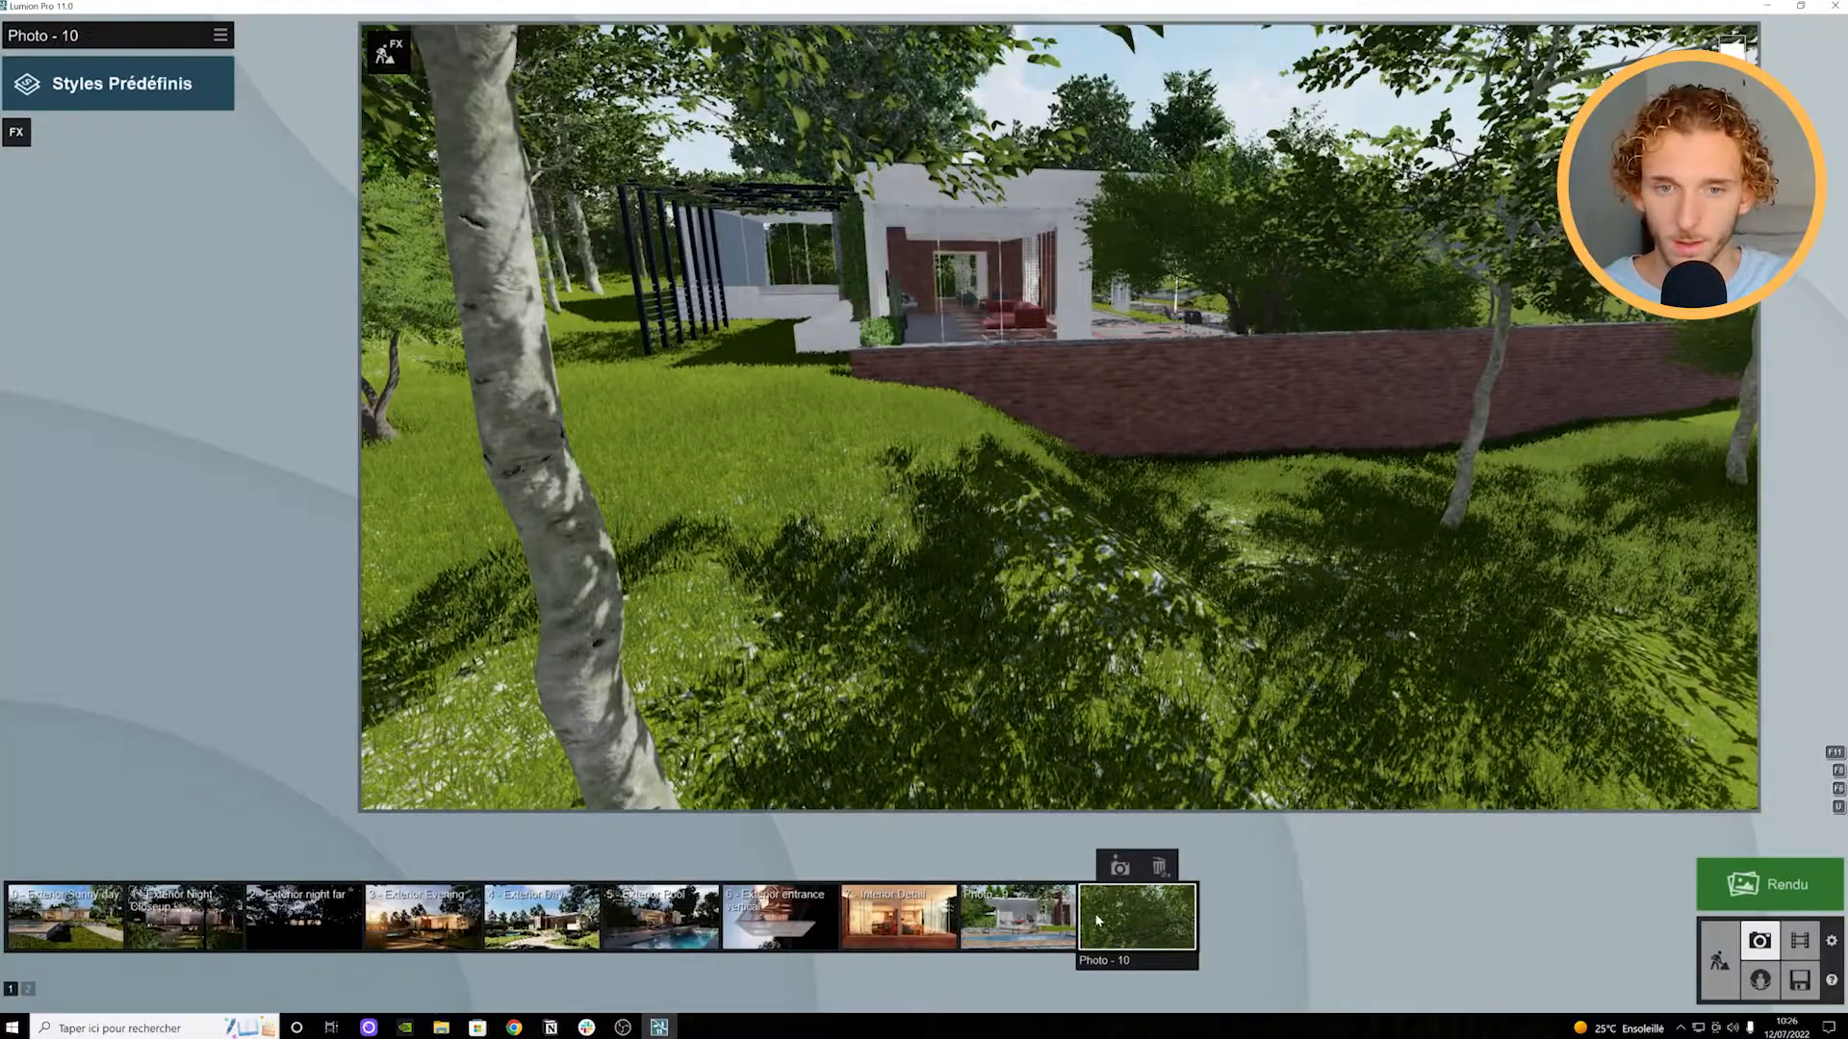
Step: Return to the Photo 10 view and place a leafy Nature HD+ tree on the lawn near the brick wall's end, beside the pergola
{"action": "left_click", "coordinate": [1043, 437]}
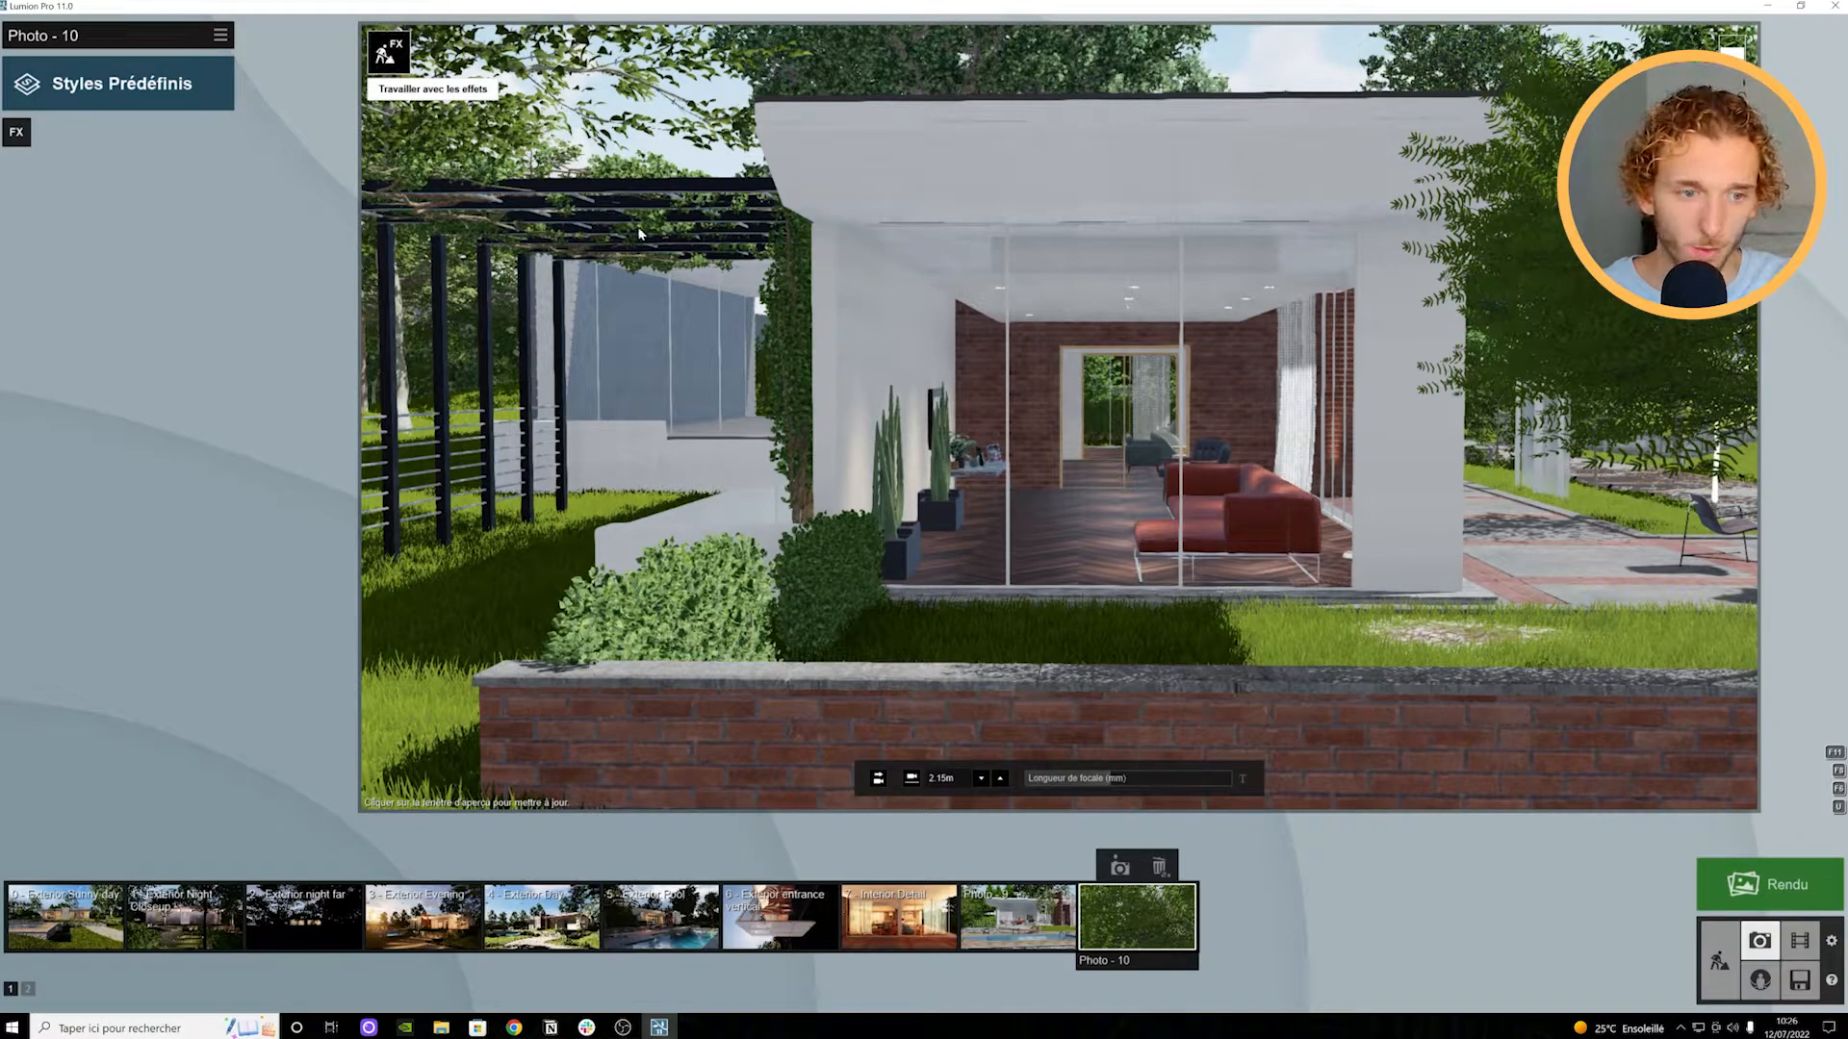
{"action": "left_click", "coordinate": [405, 73]}
{"action": "left_click", "coordinate": [967, 562]}
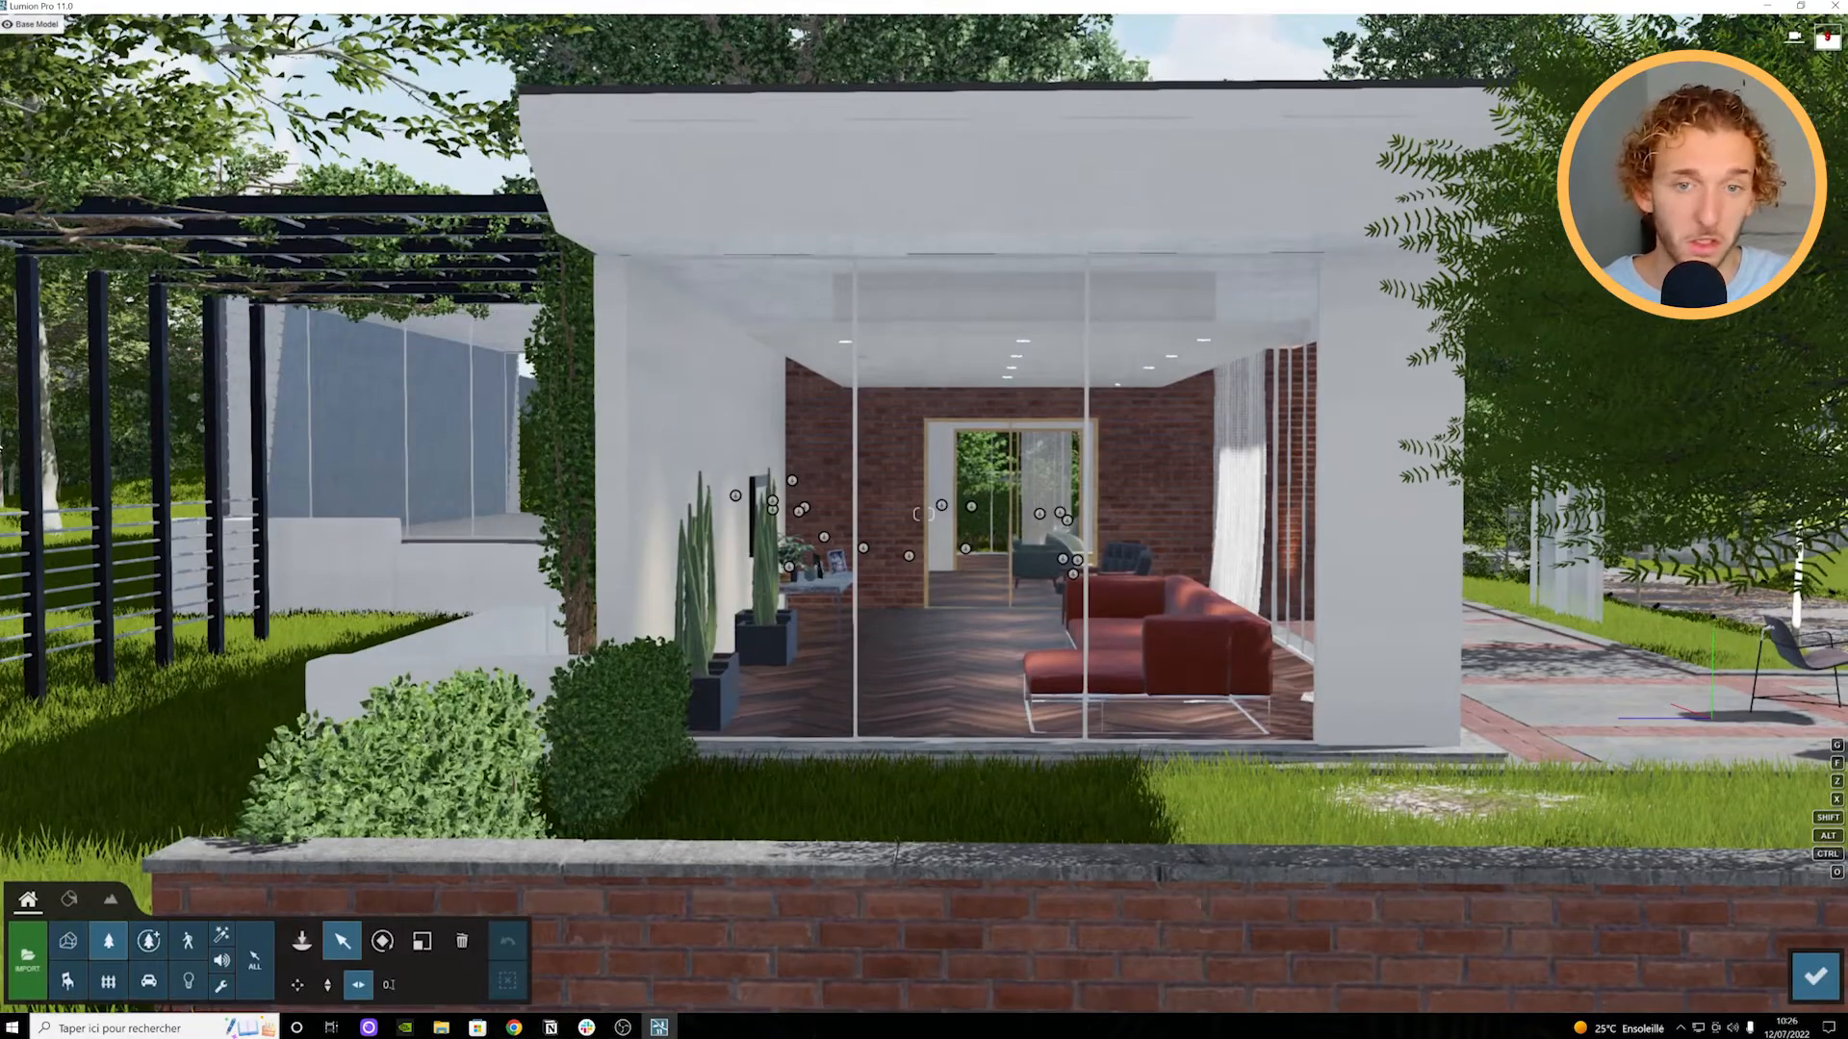
{"action": "key", "text": "s"}
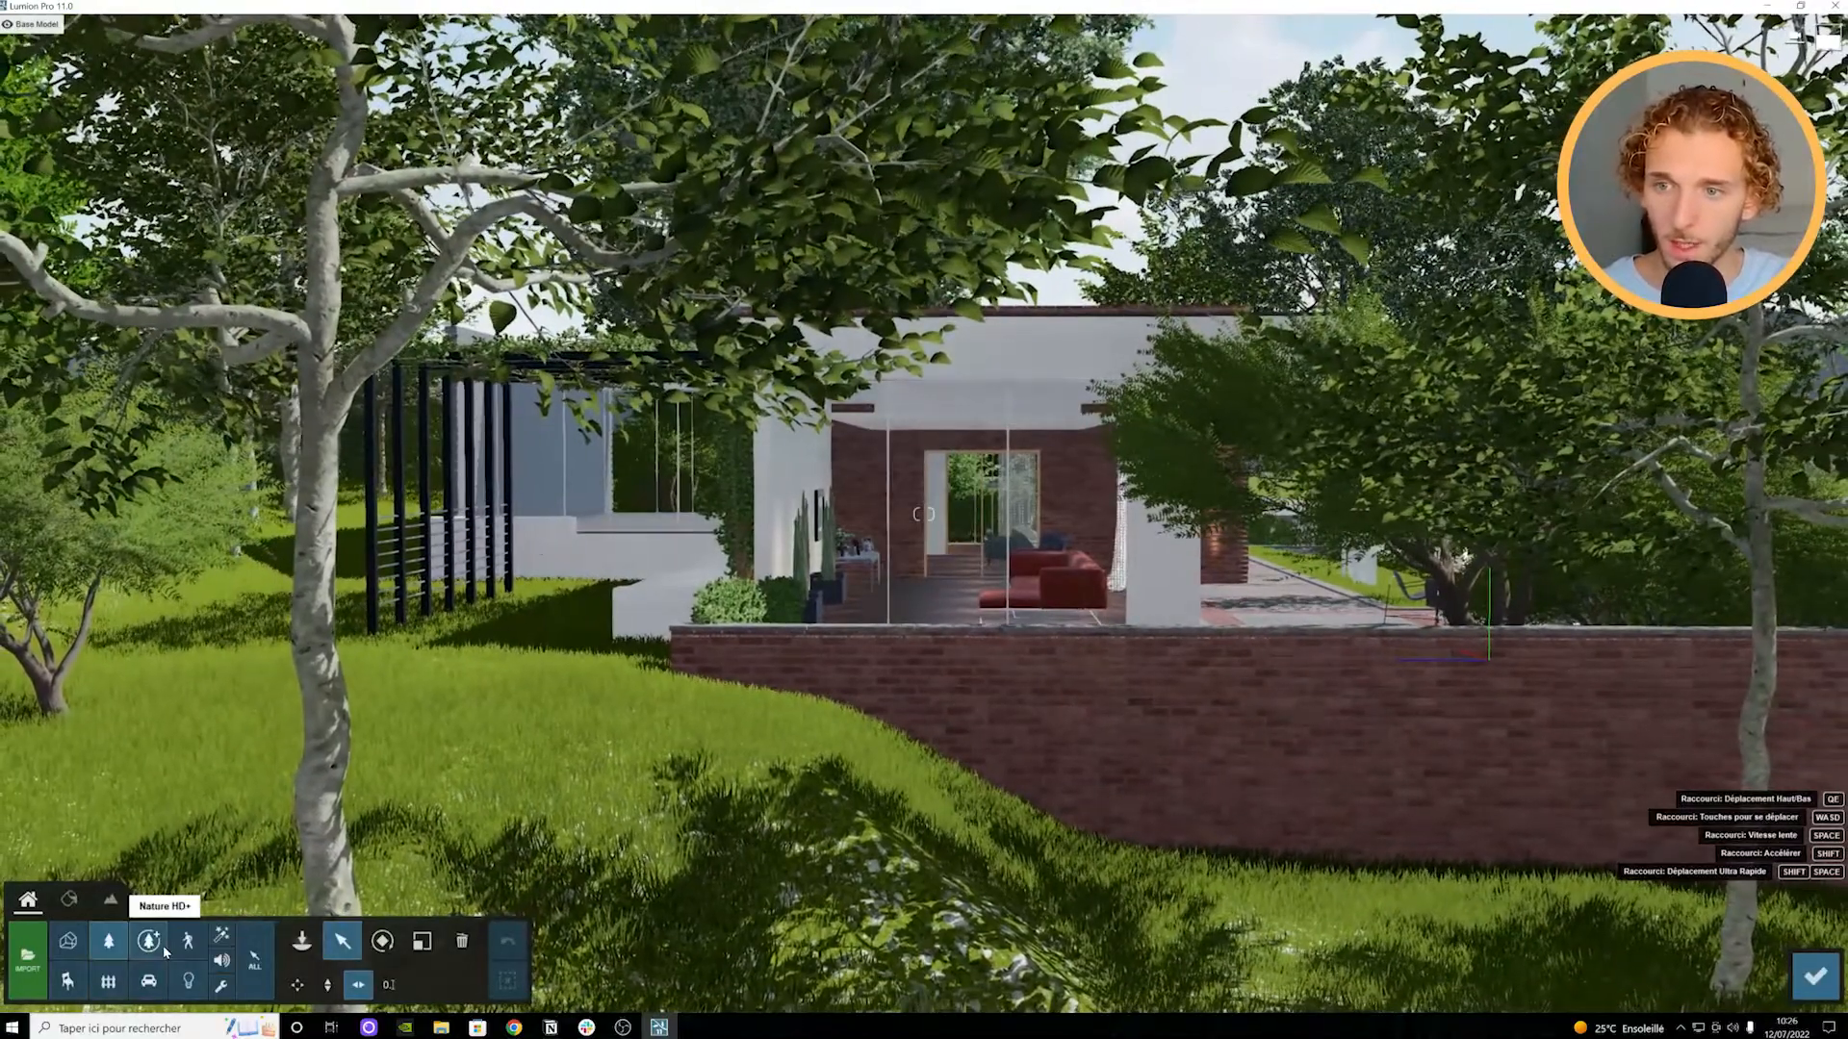
{"action": "left_click", "coordinate": [148, 941]}
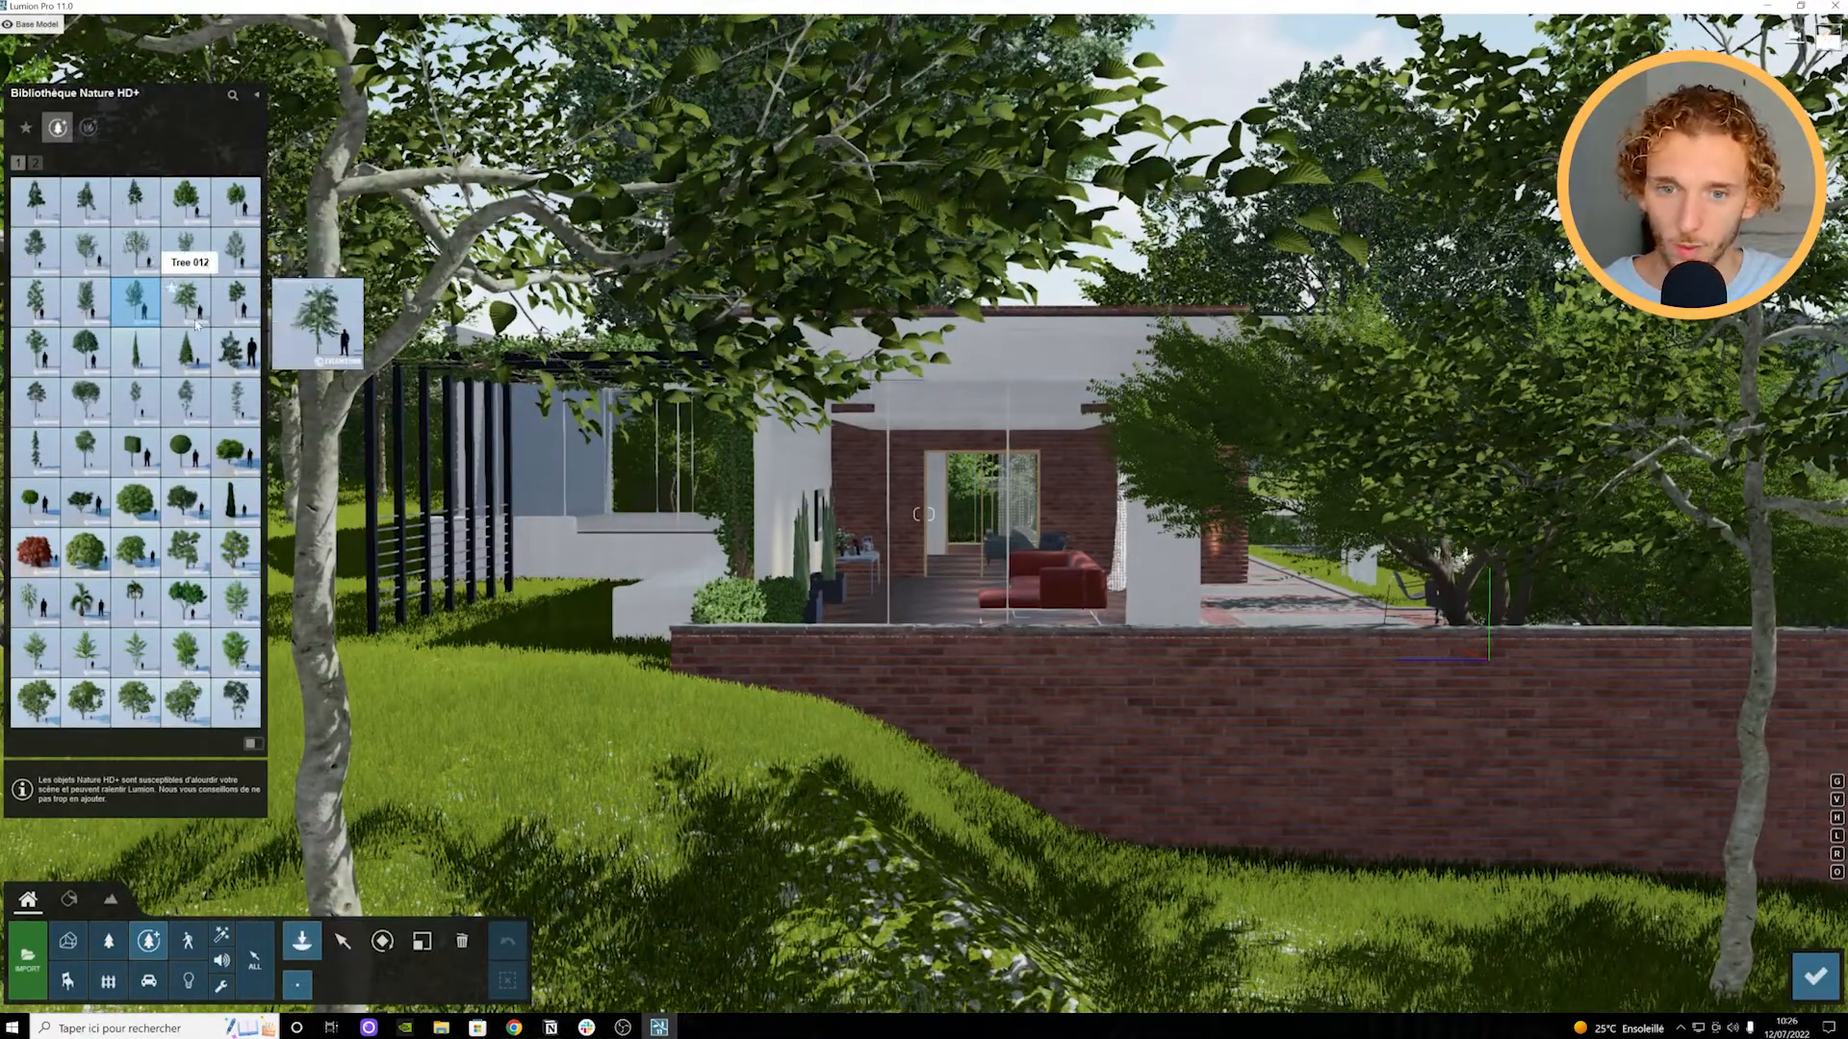
{"action": "left_click", "coordinate": [185, 300]}
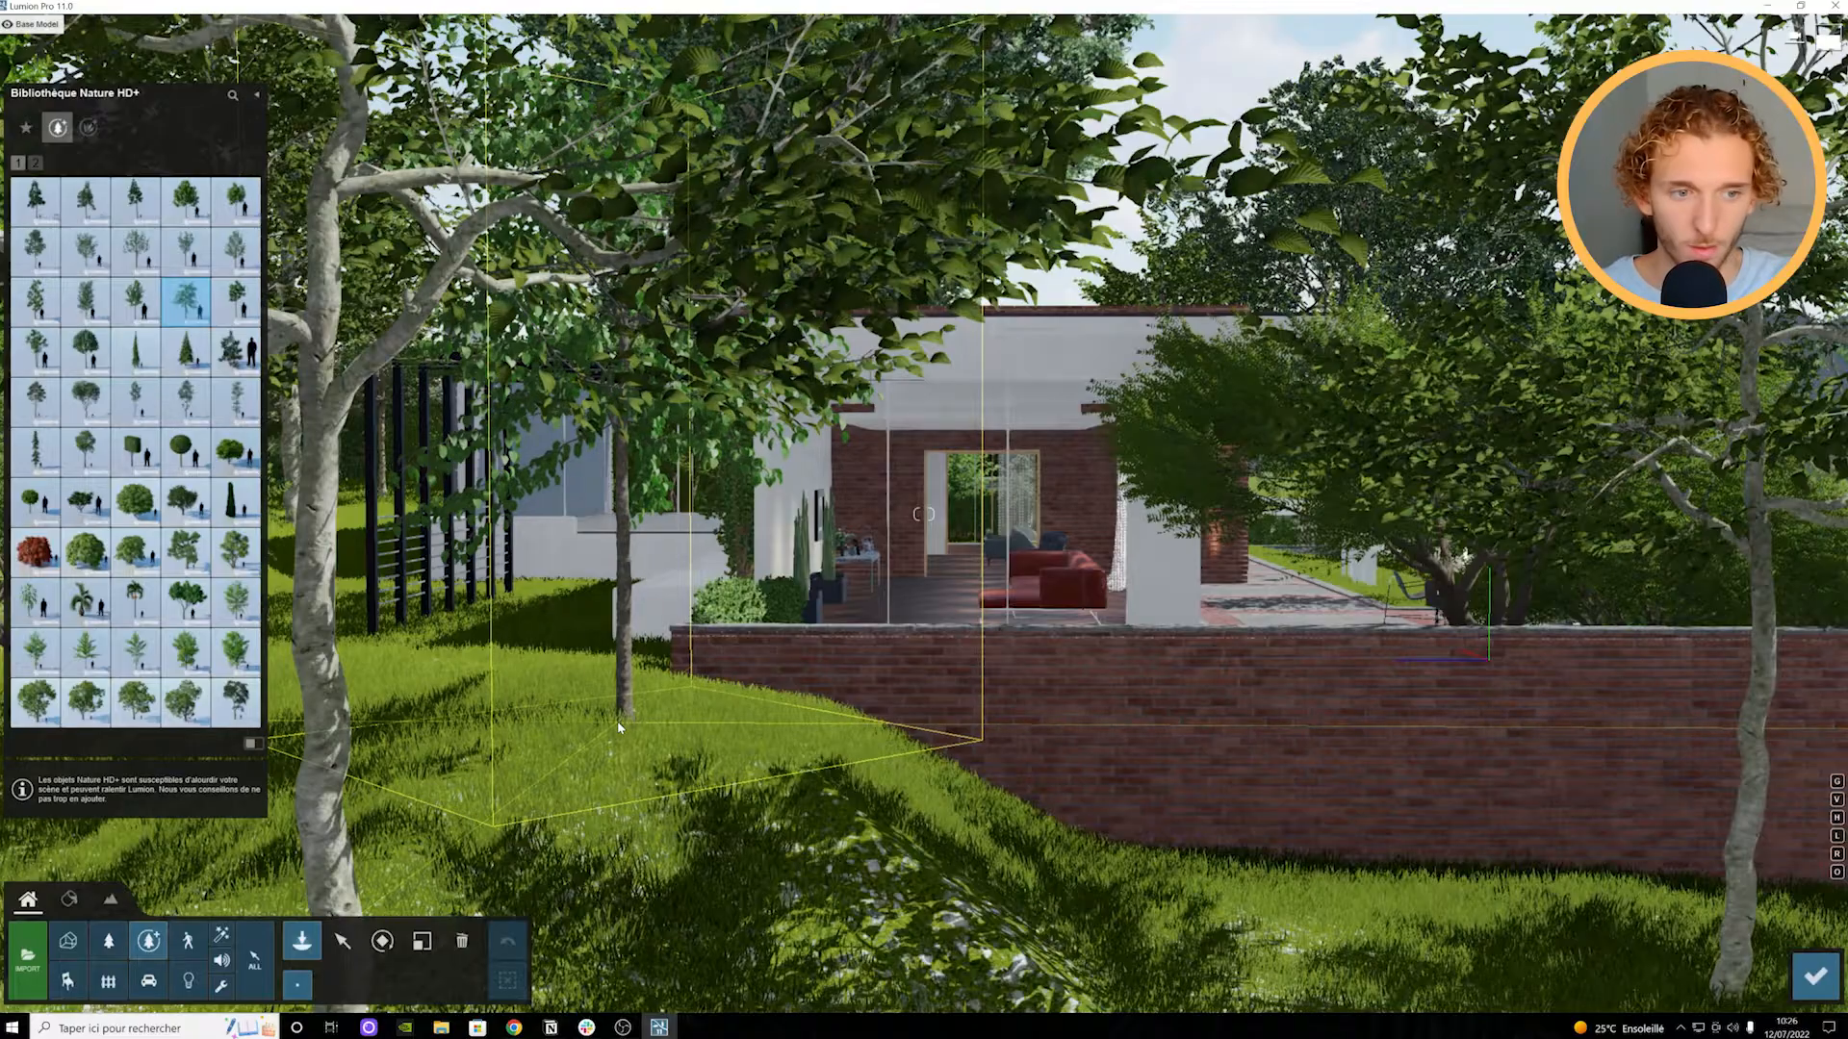
{"action": "left_click", "coordinate": [791, 772]}
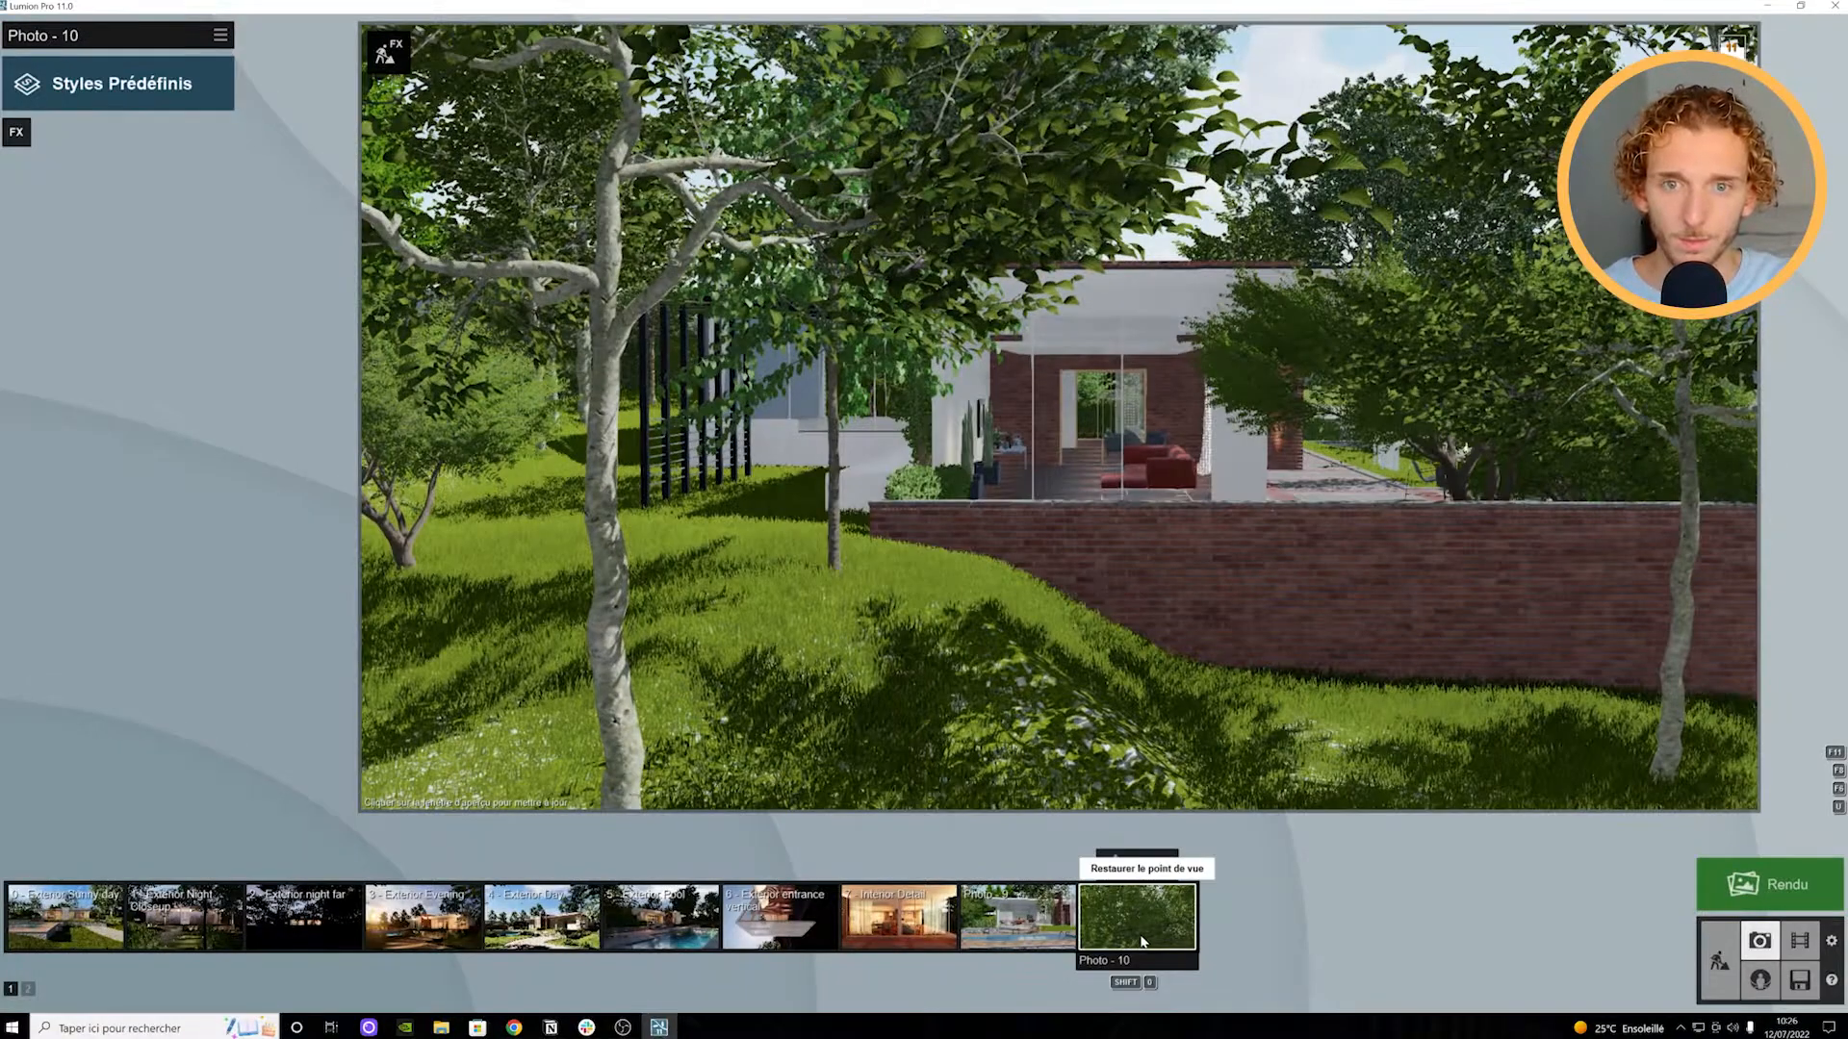
Step: Check the new tree from the Photo 10 viewpoint and scale it down slightly
{"action": "left_click", "coordinate": [1143, 940]}
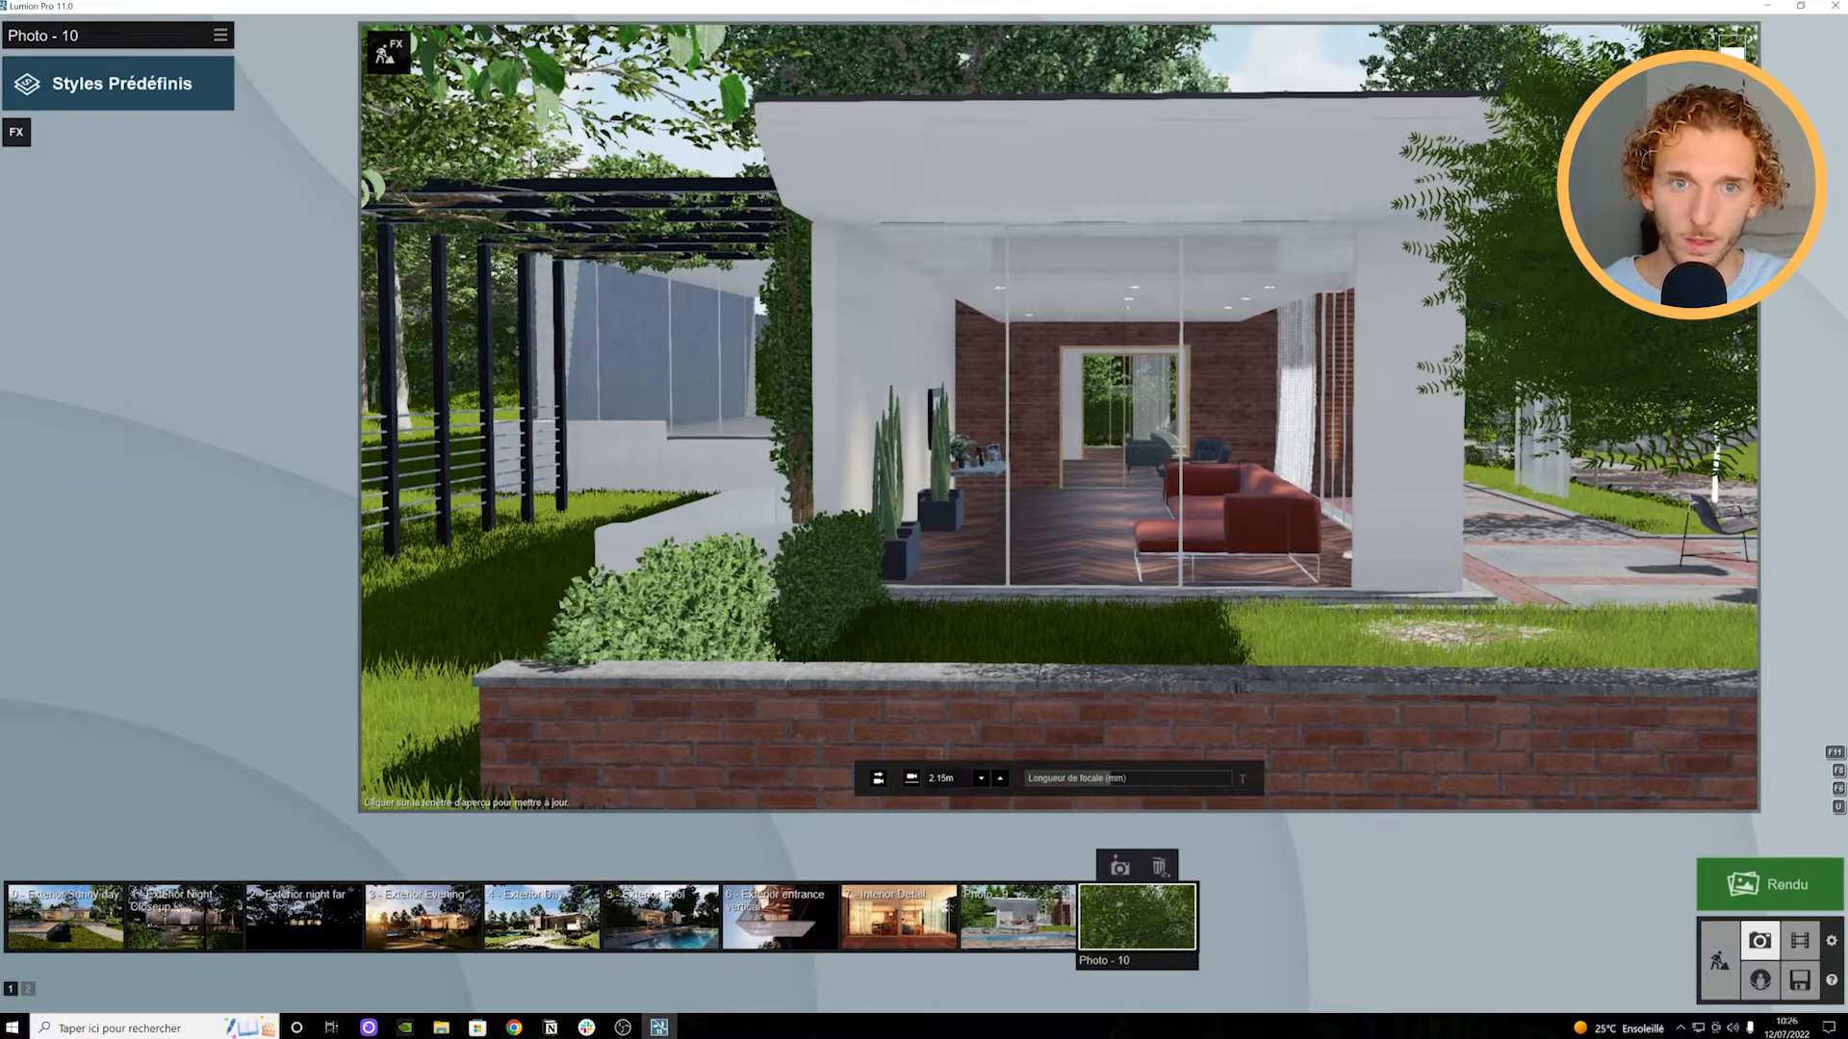
{"action": "left_click", "coordinate": [386, 53]}
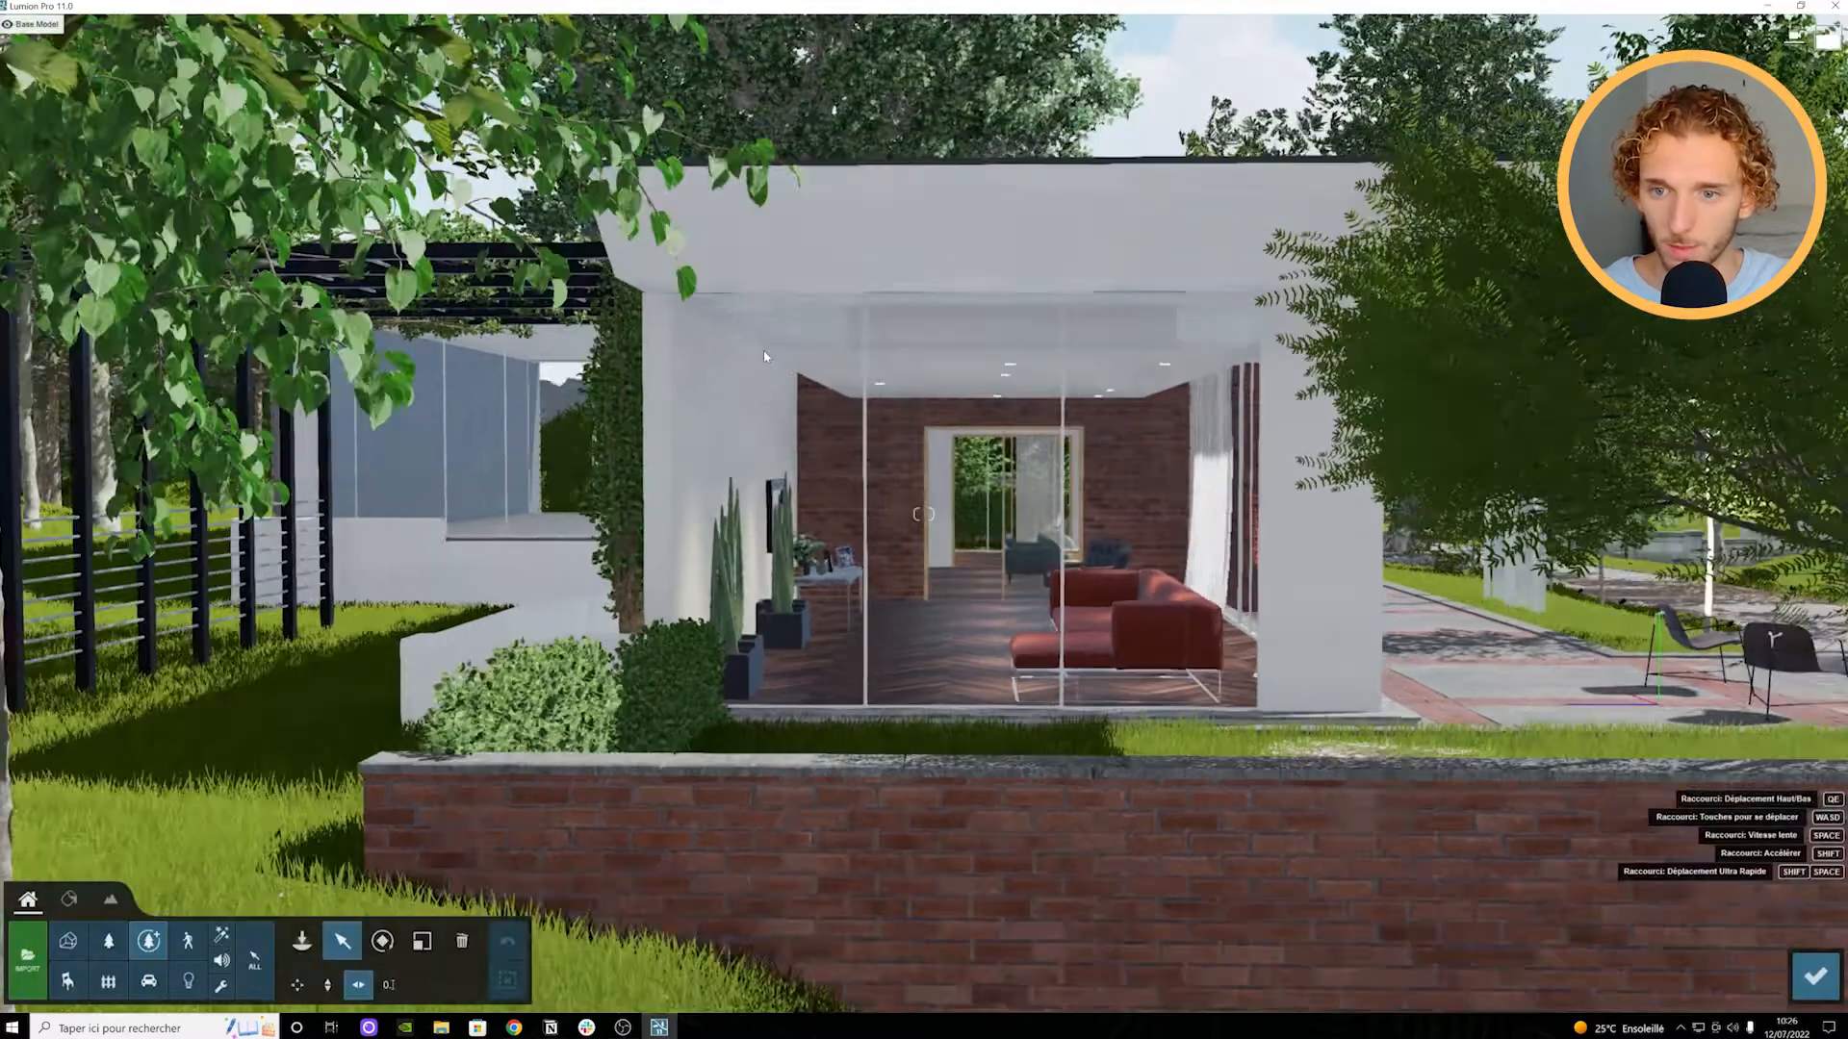
{"action": "scroll", "coordinate": [629, 664], "scroll_direction": "down", "scroll_amount": 3}
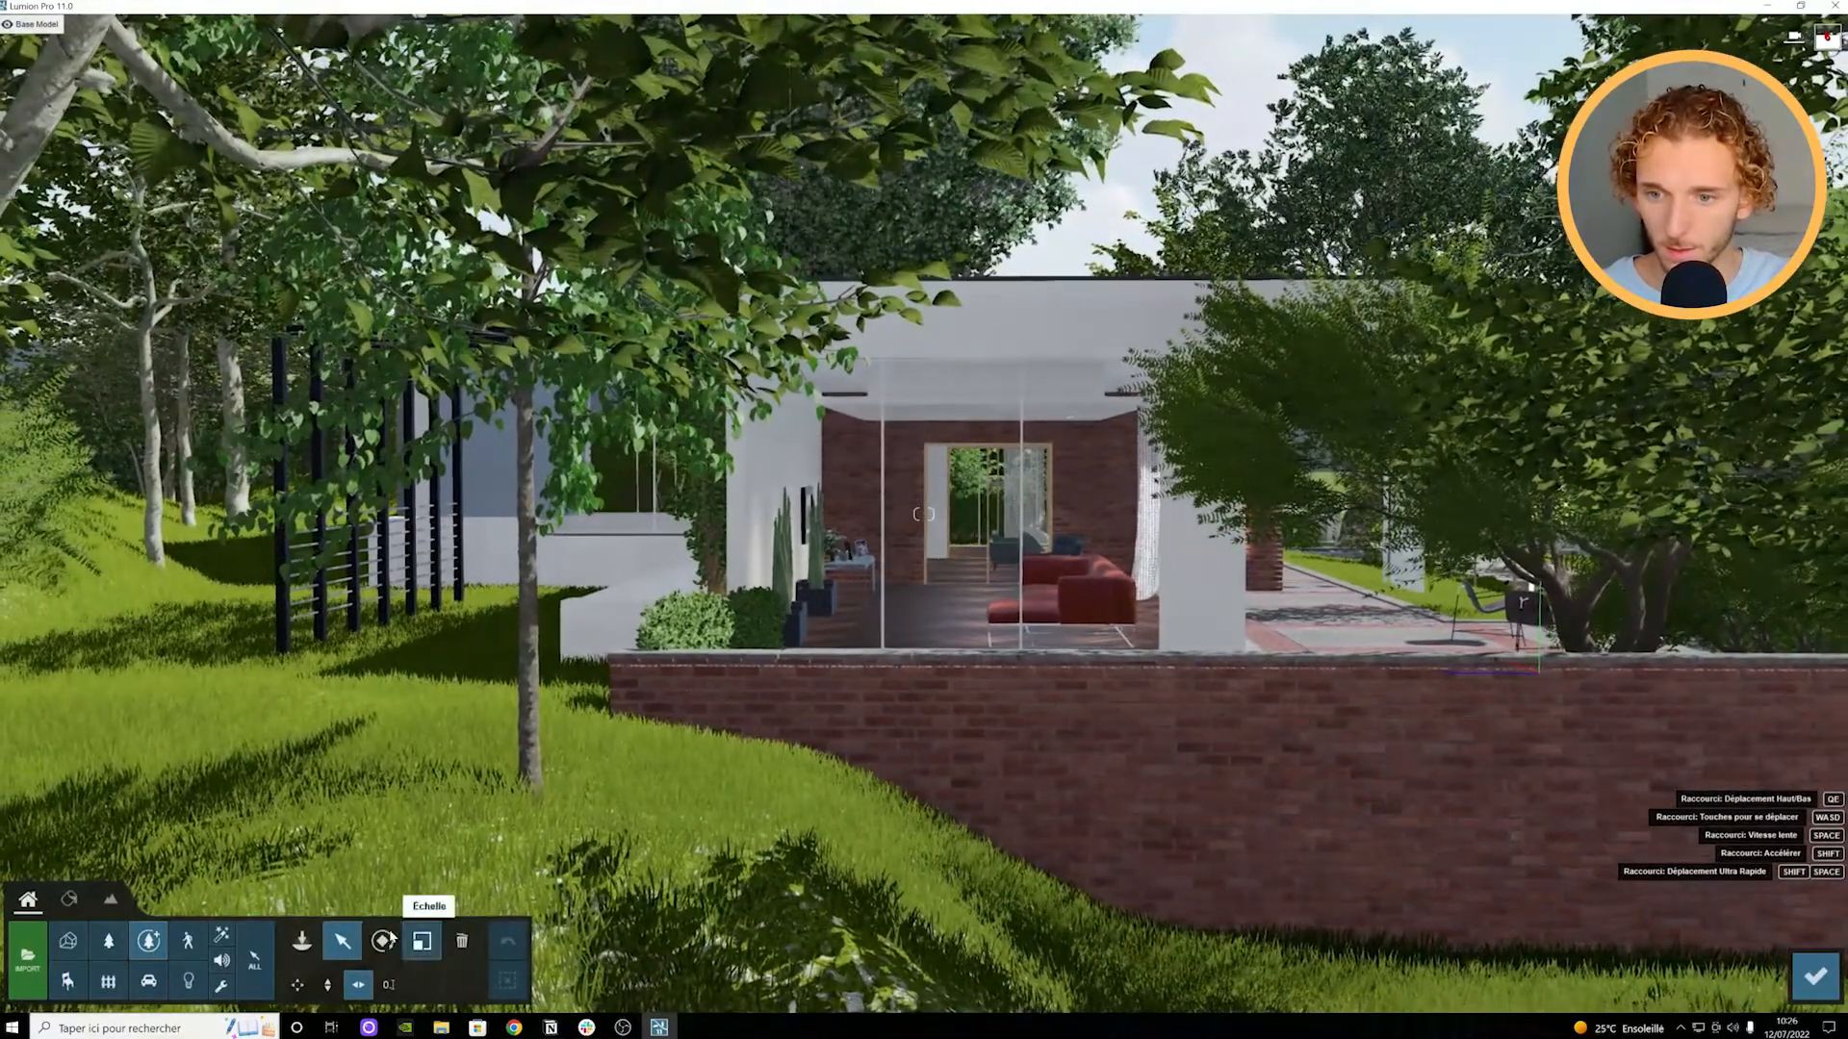
{"action": "left_click", "coordinate": [384, 940]}
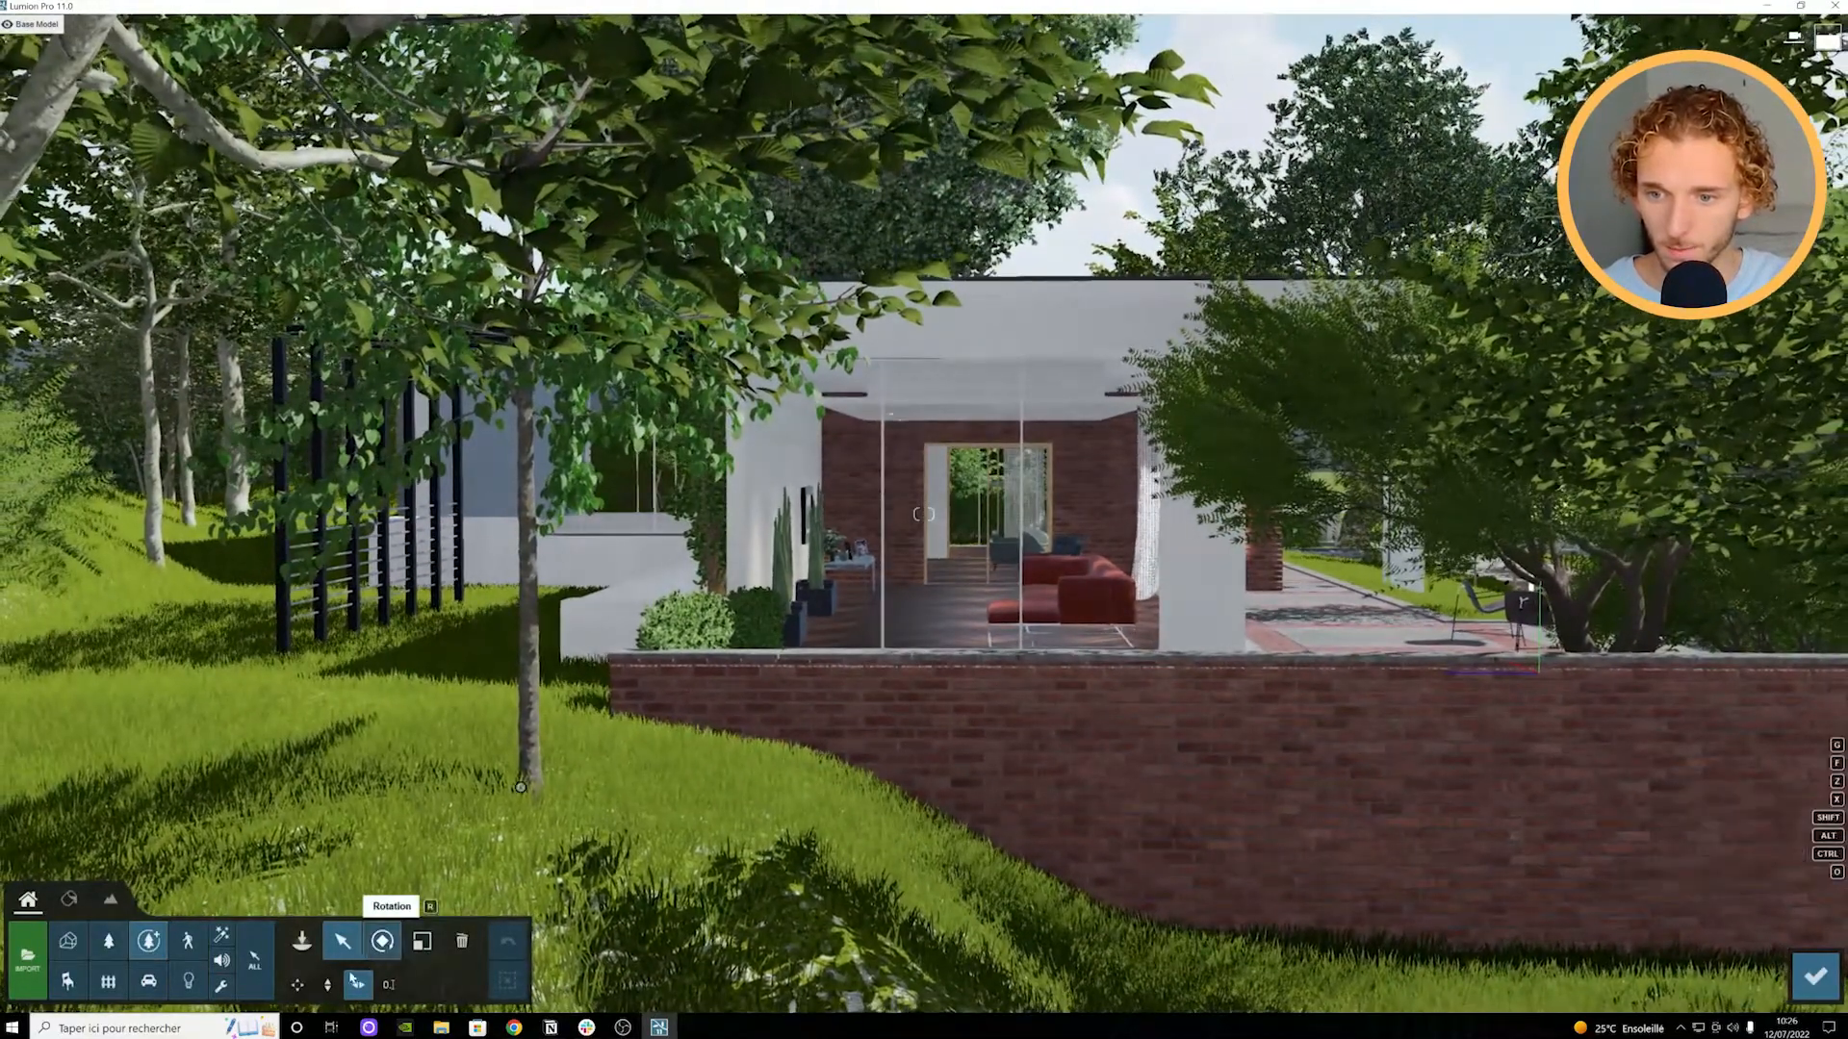
{"action": "left_click", "coordinate": [421, 941]}
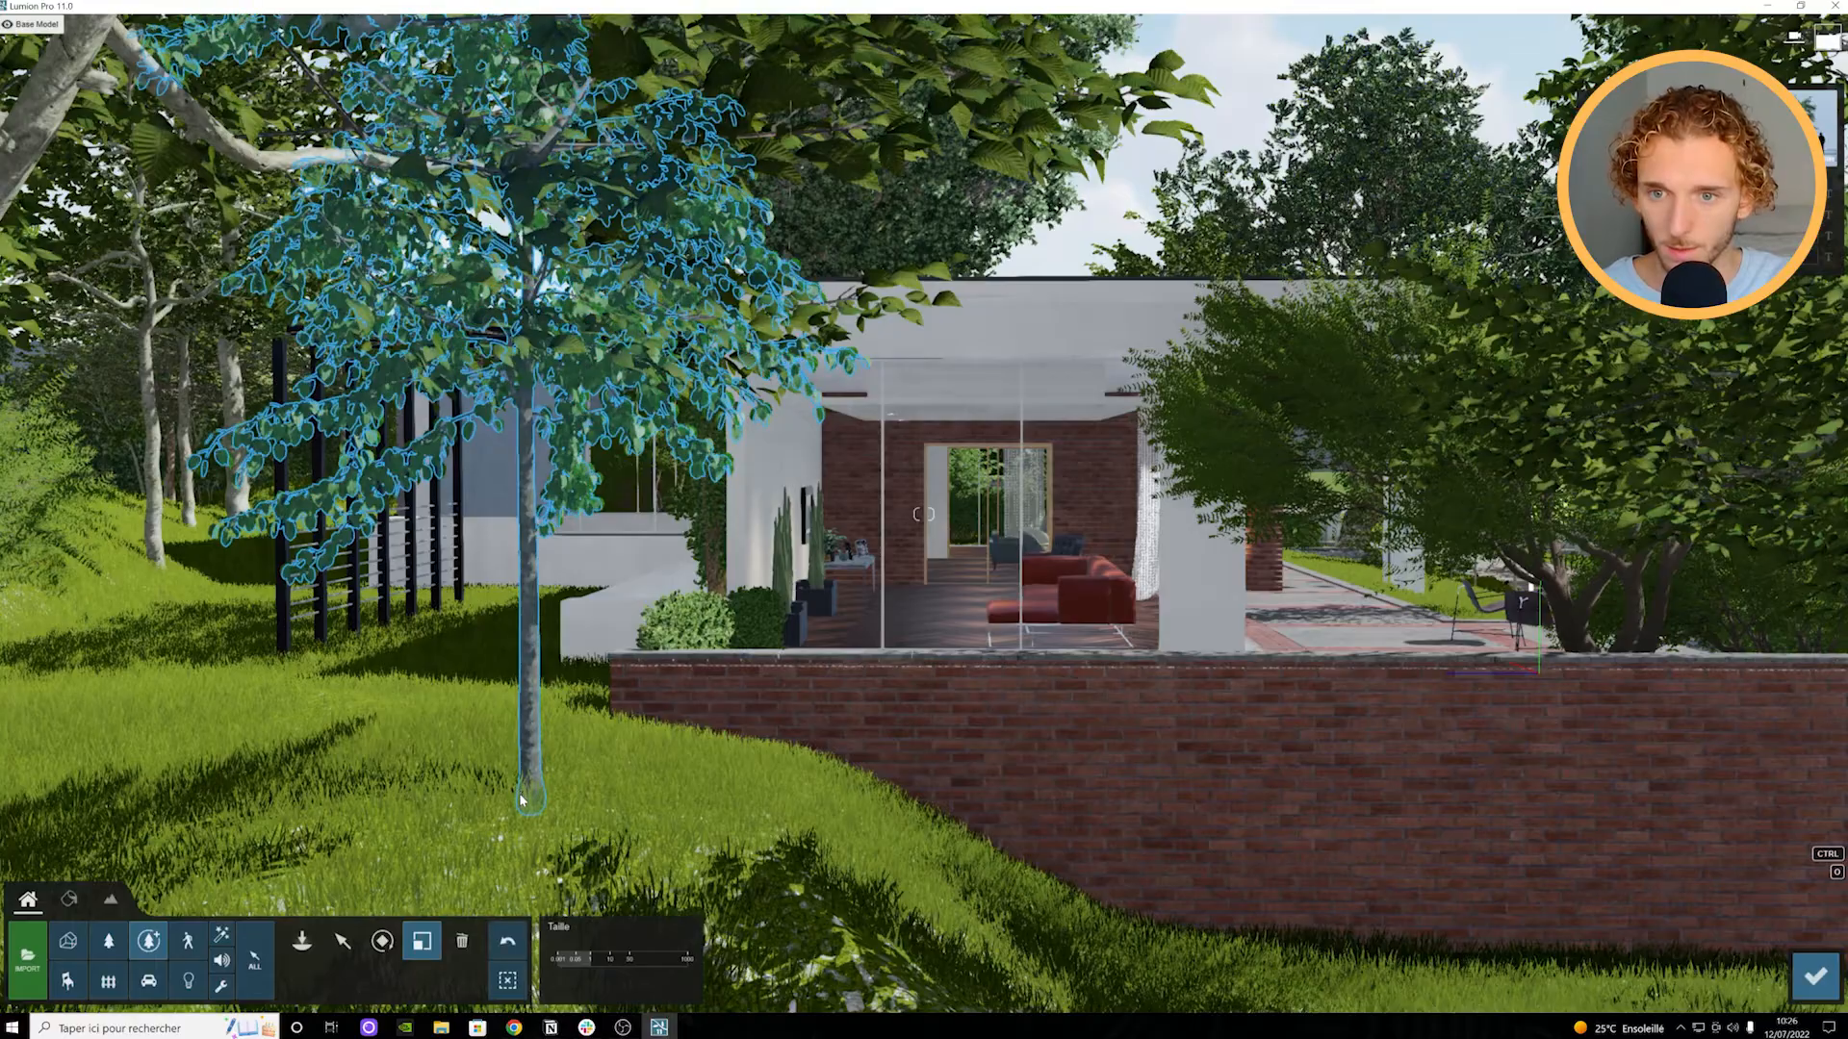
{"action": "mouse_move", "coordinate": [591, 958]}
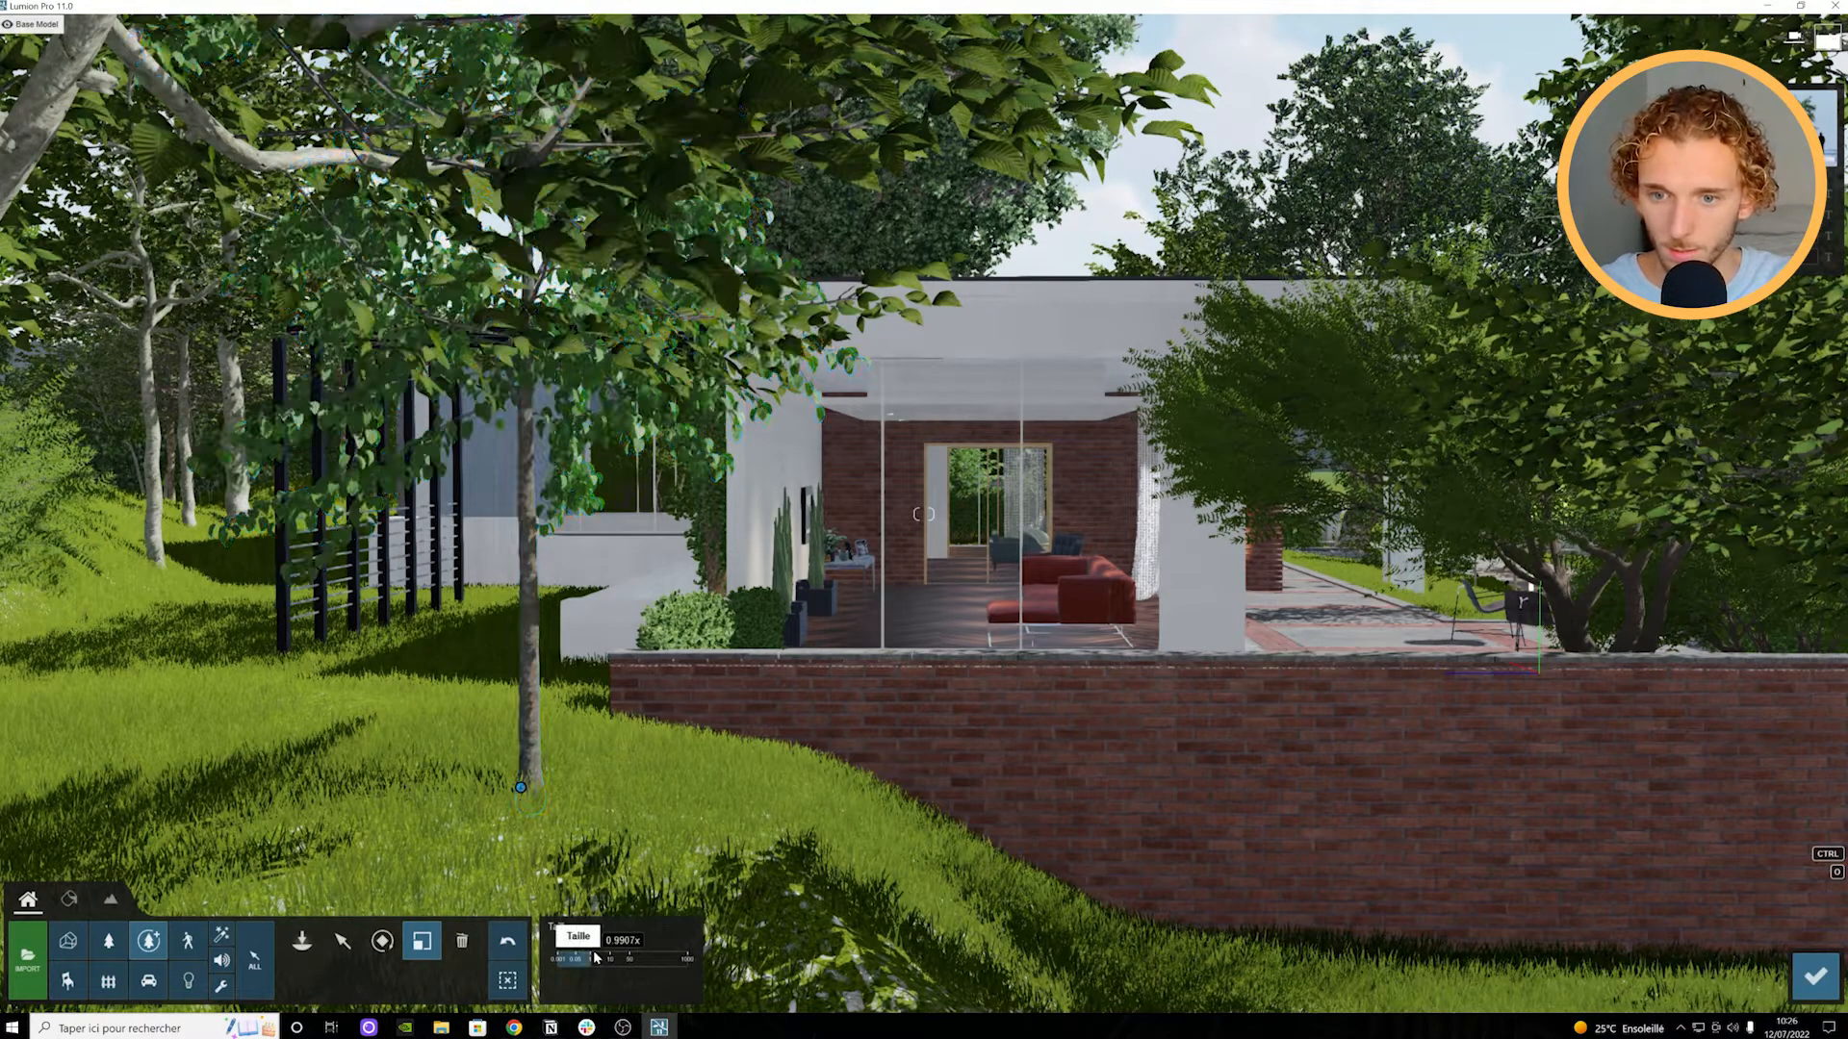
{"action": "left_click_drag", "start_coordinate": [587, 957], "coordinate": [582, 958]}
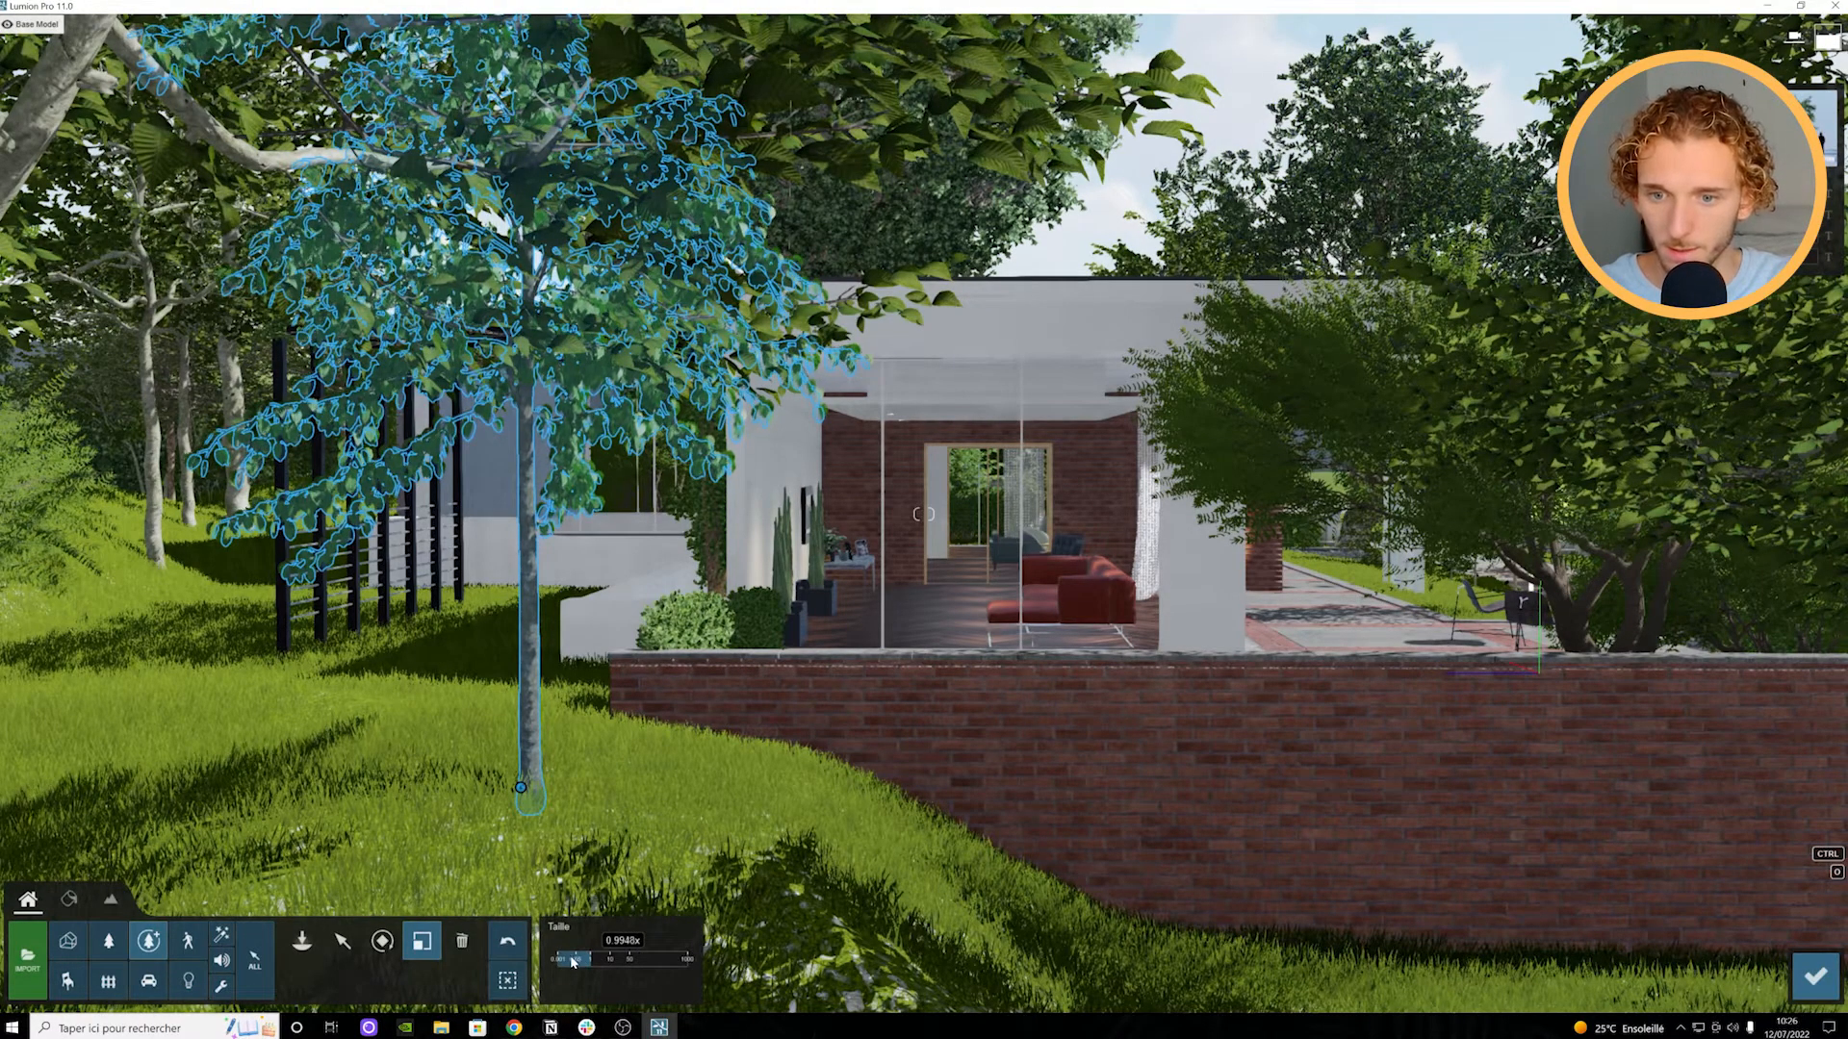
Step: Move the new tree across the lawn to the near end of the brick wall and return to Photo mode
{"action": "left_click", "coordinate": [342, 941]}
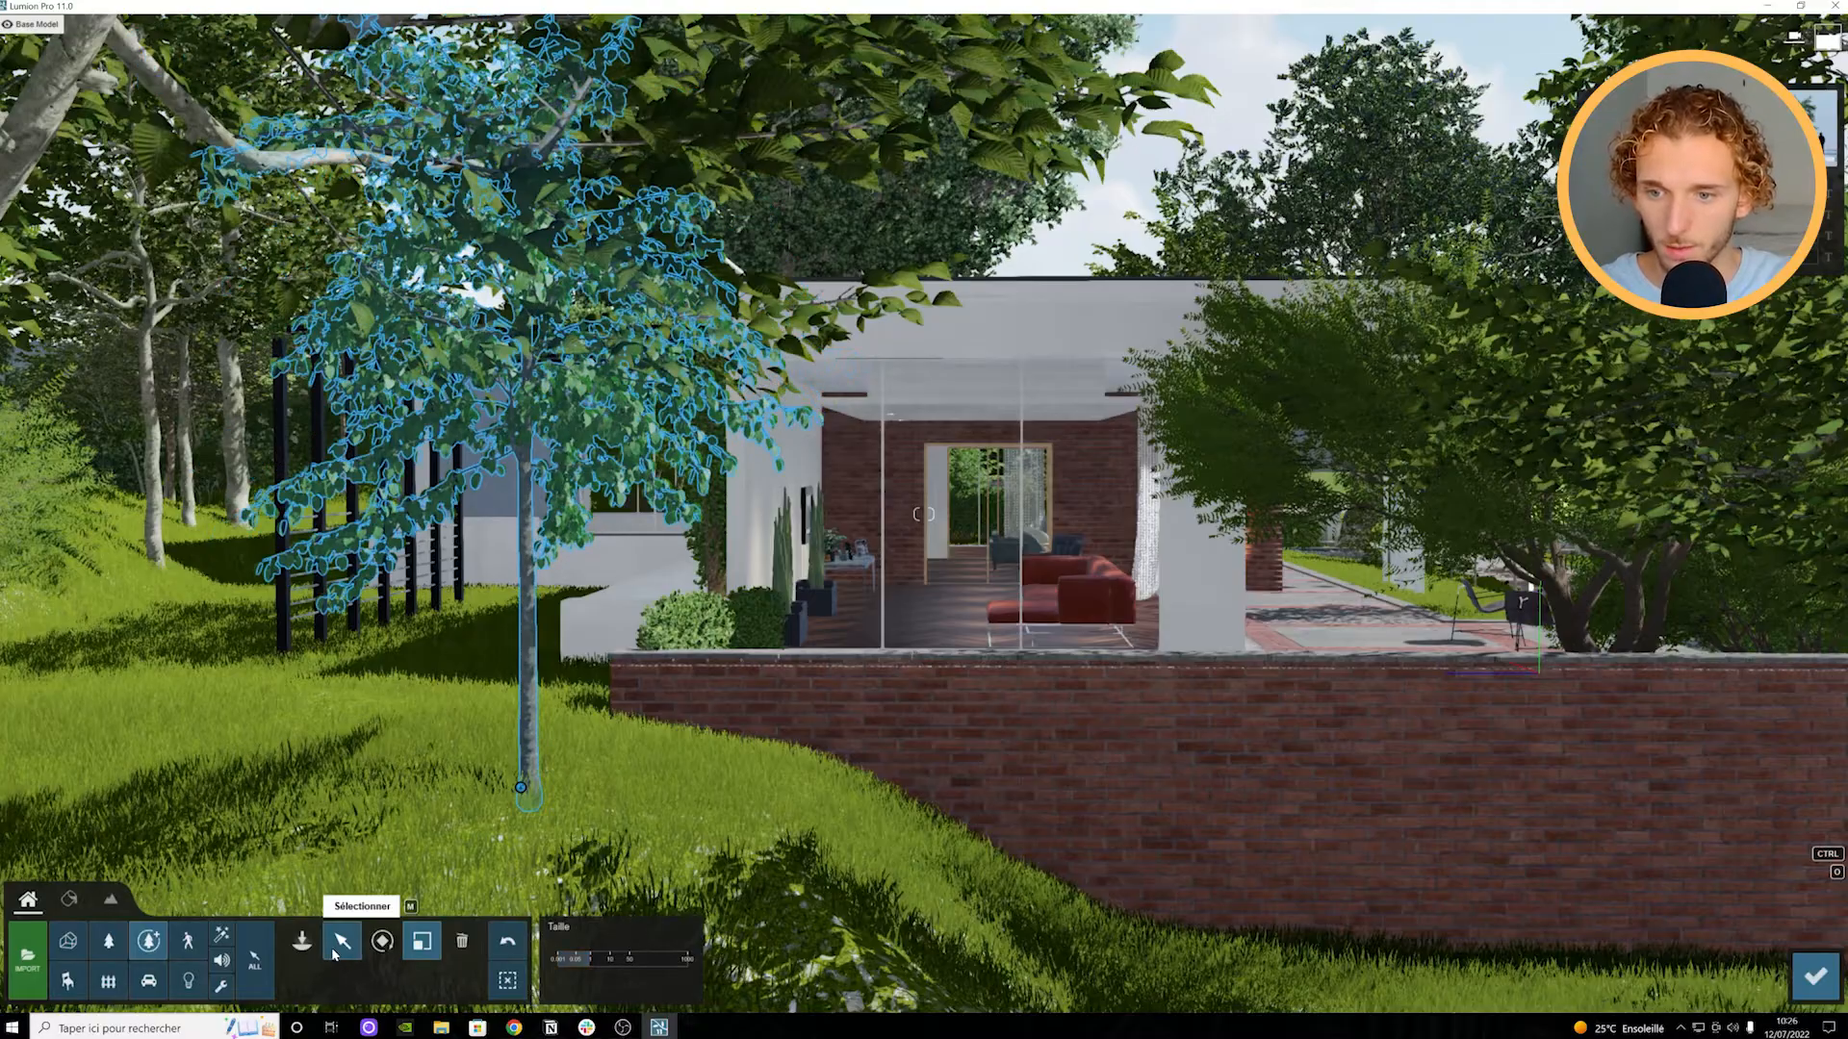
{"action": "left_click_drag", "start_coordinate": [522, 786], "coordinate": [597, 787]}
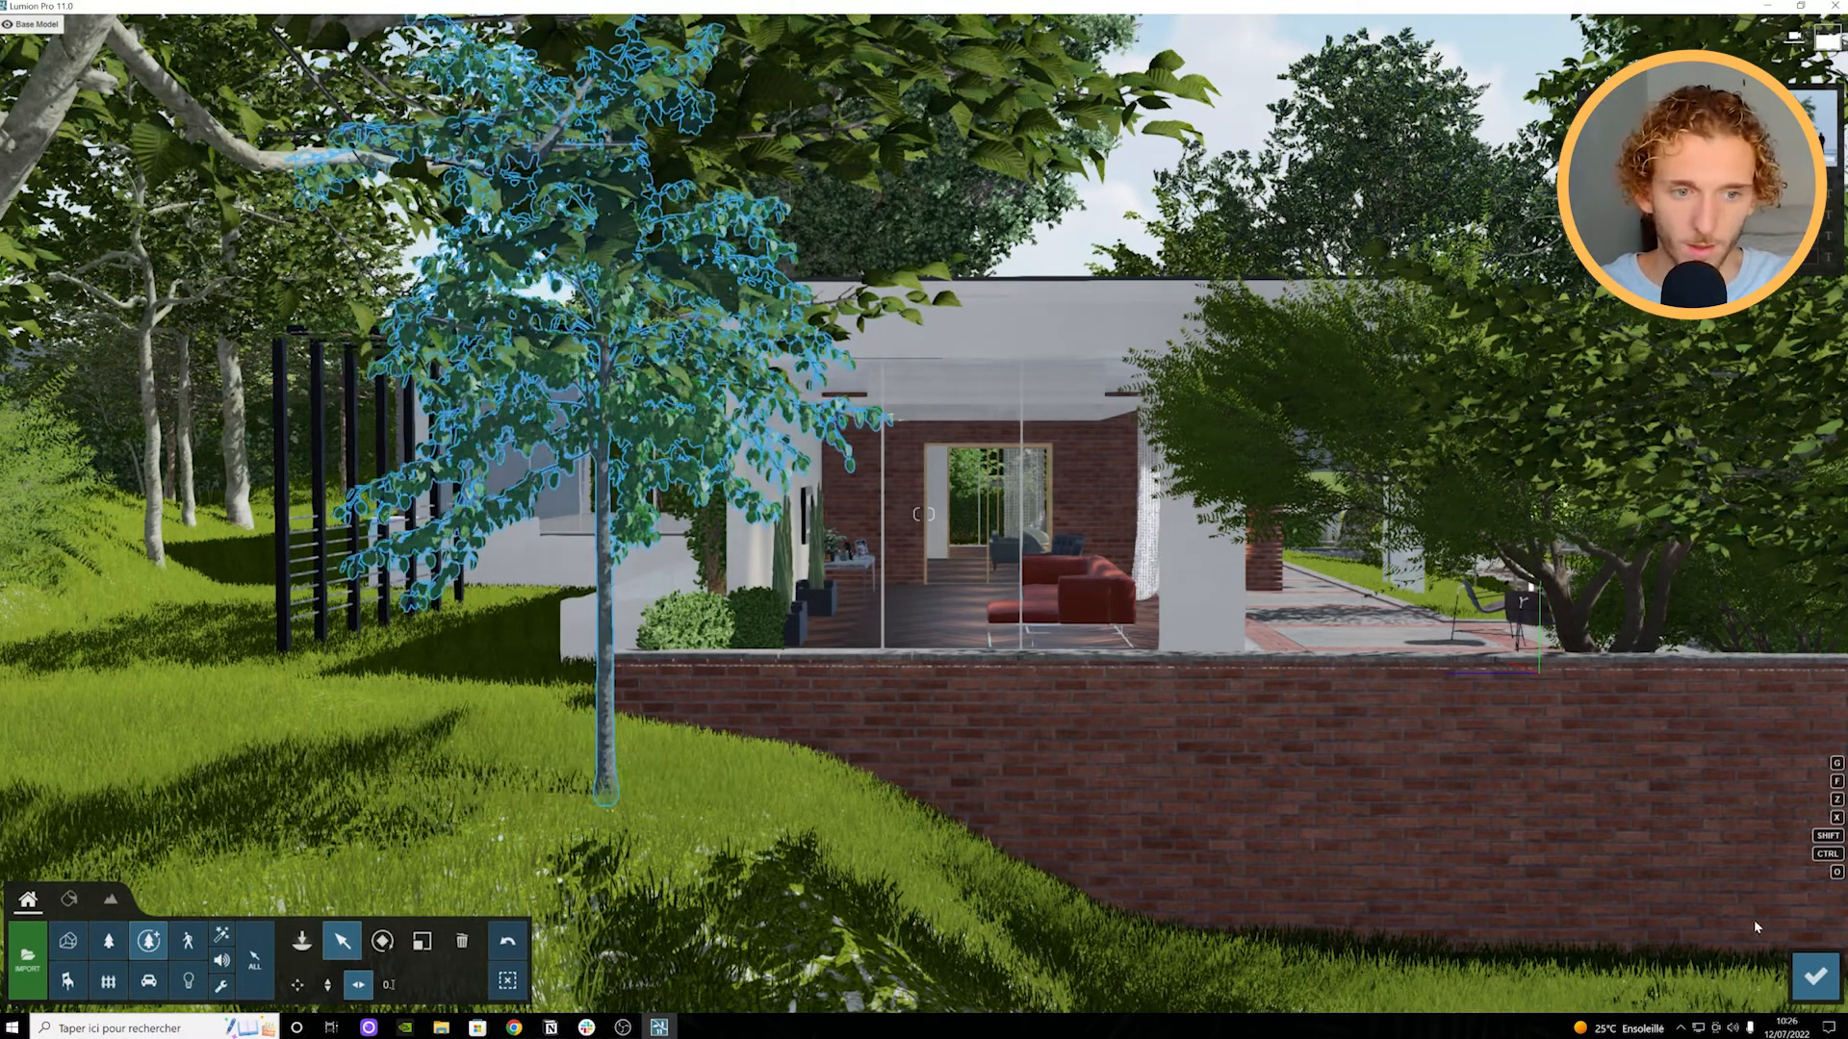
{"action": "key", "text": "Escape"}
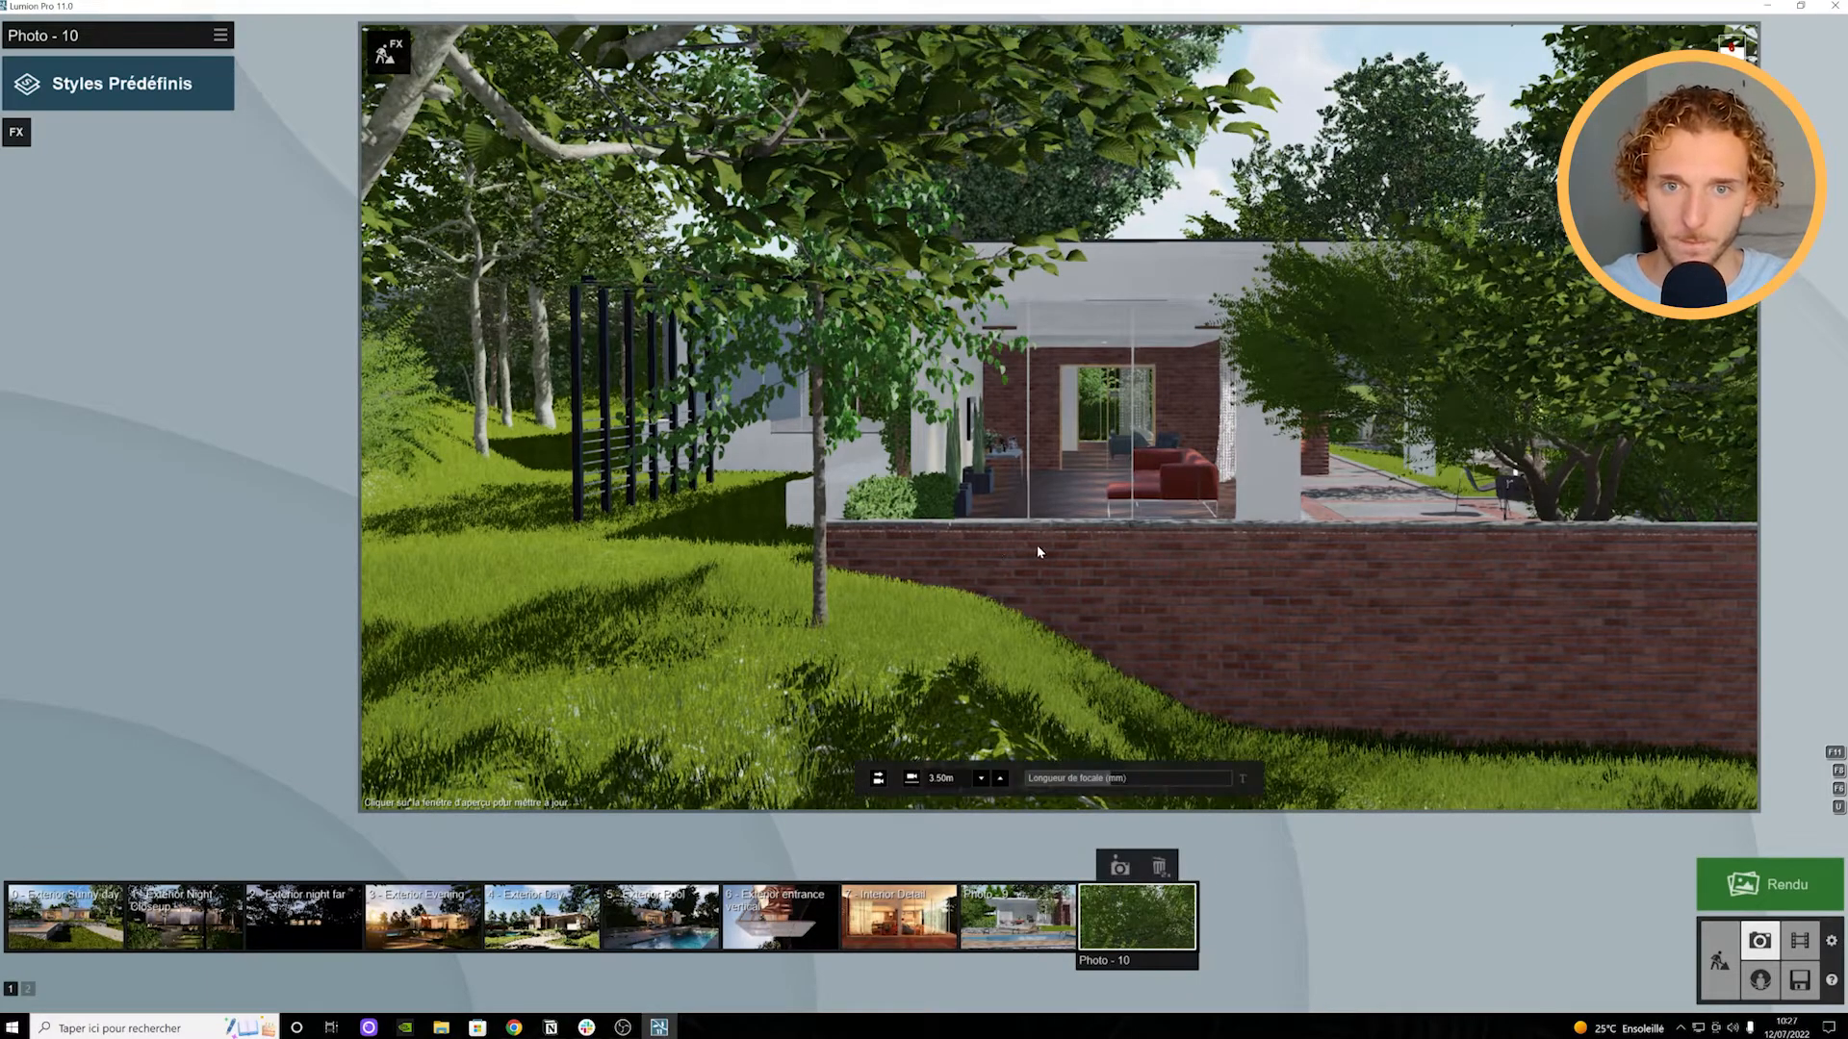
Step: Recall the Photo 10 viewpoint, refresh its preview, and try the Nuageux style on it
{"action": "left_click", "coordinate": [1151, 920]}
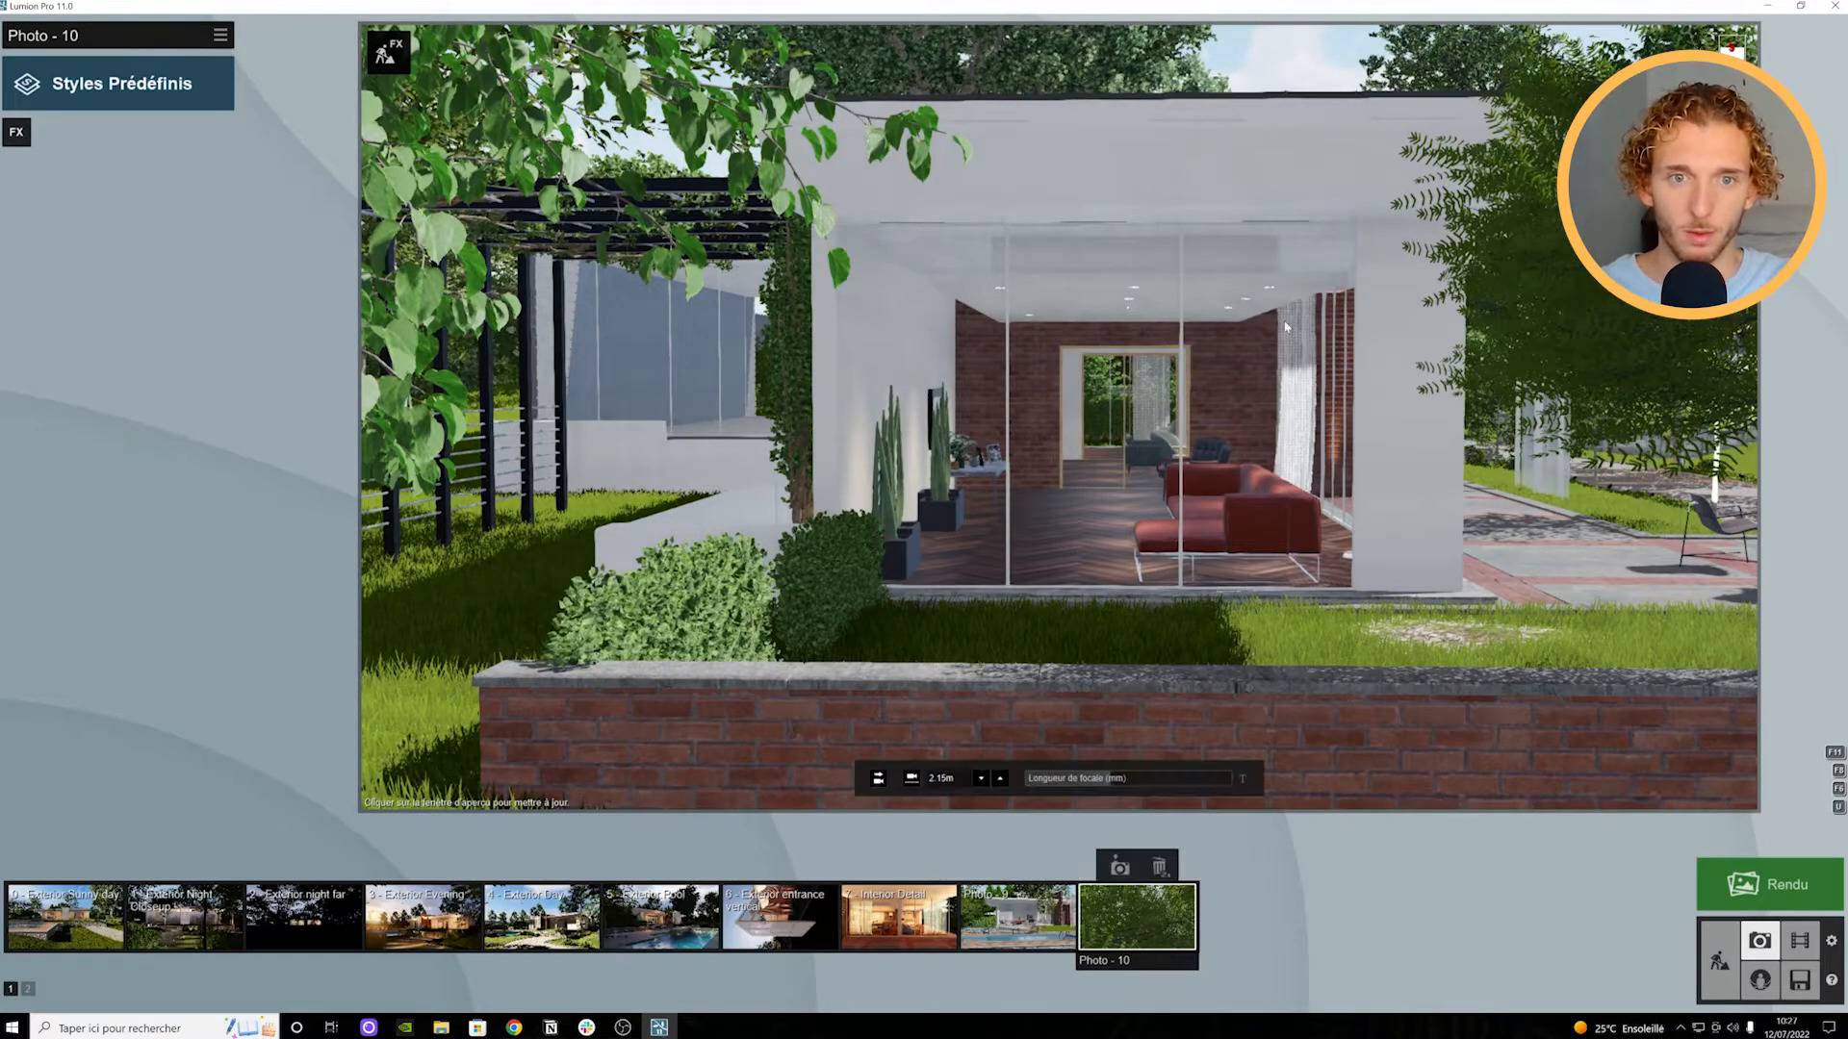
{"action": "left_click", "coordinate": [1360, 347]}
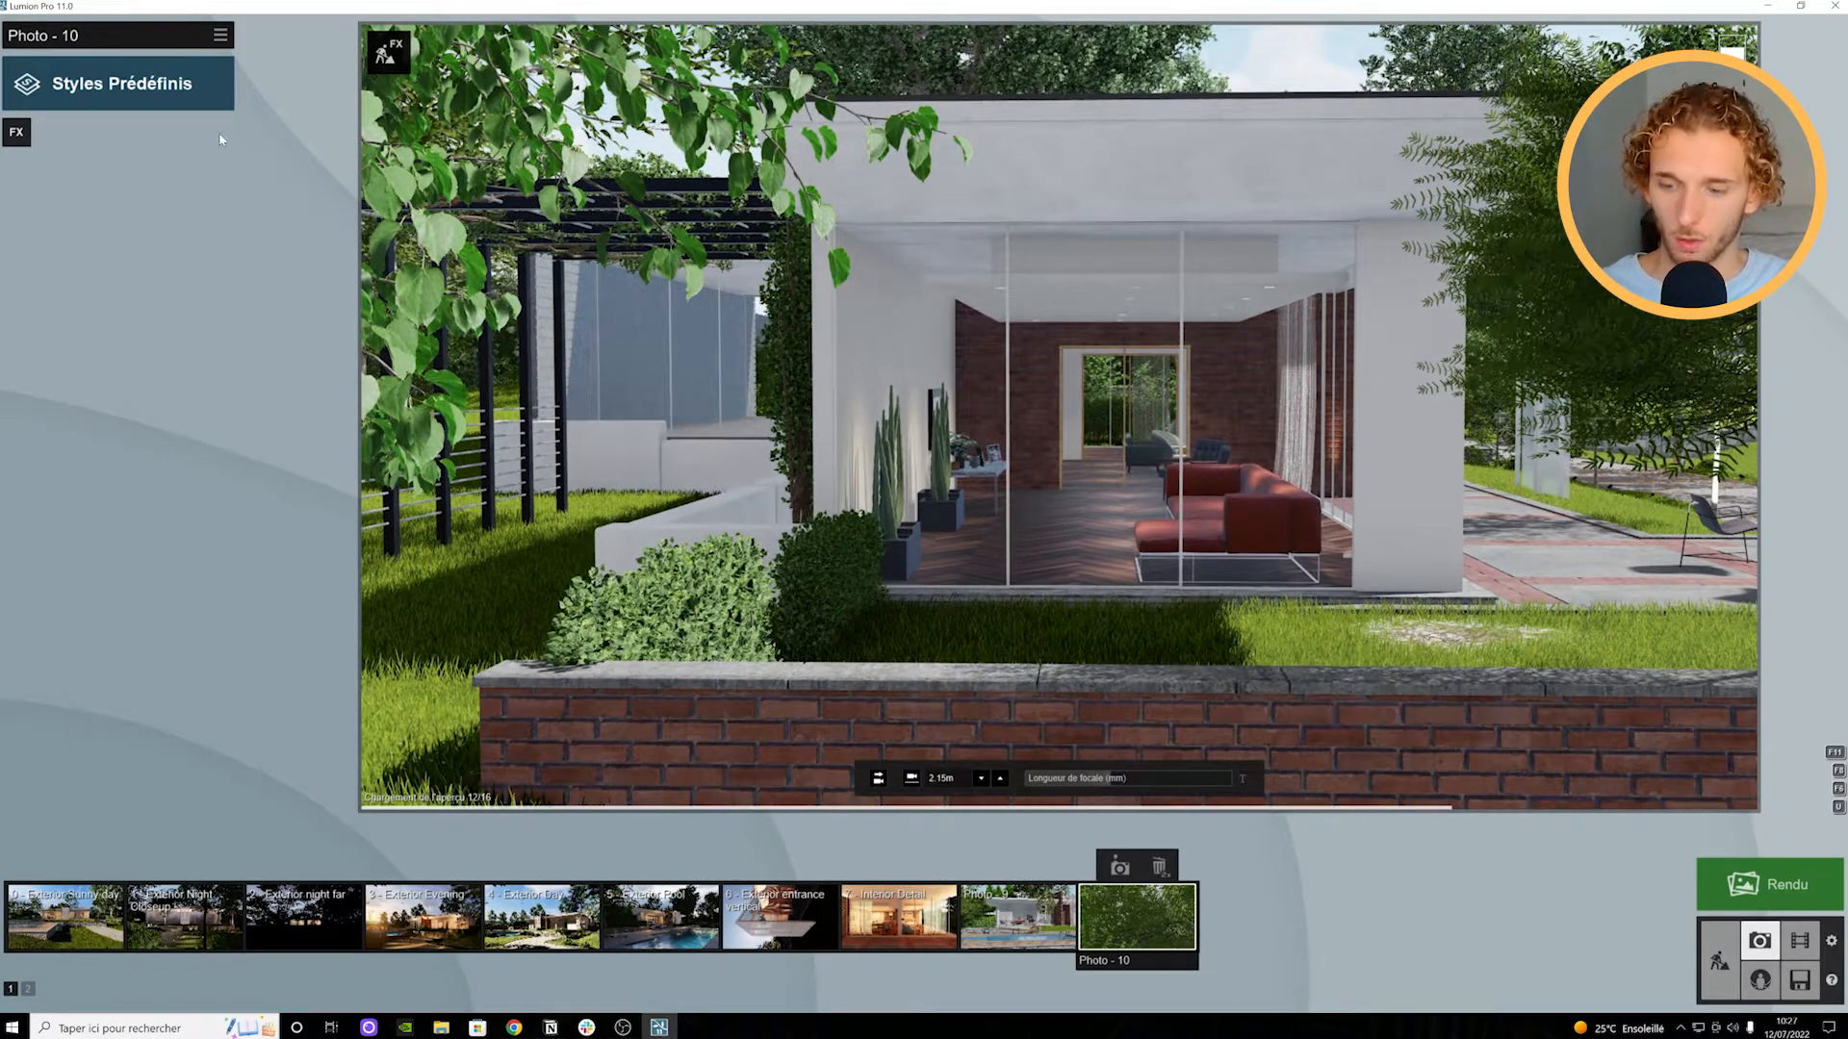
{"action": "left_click", "coordinate": [171, 81]}
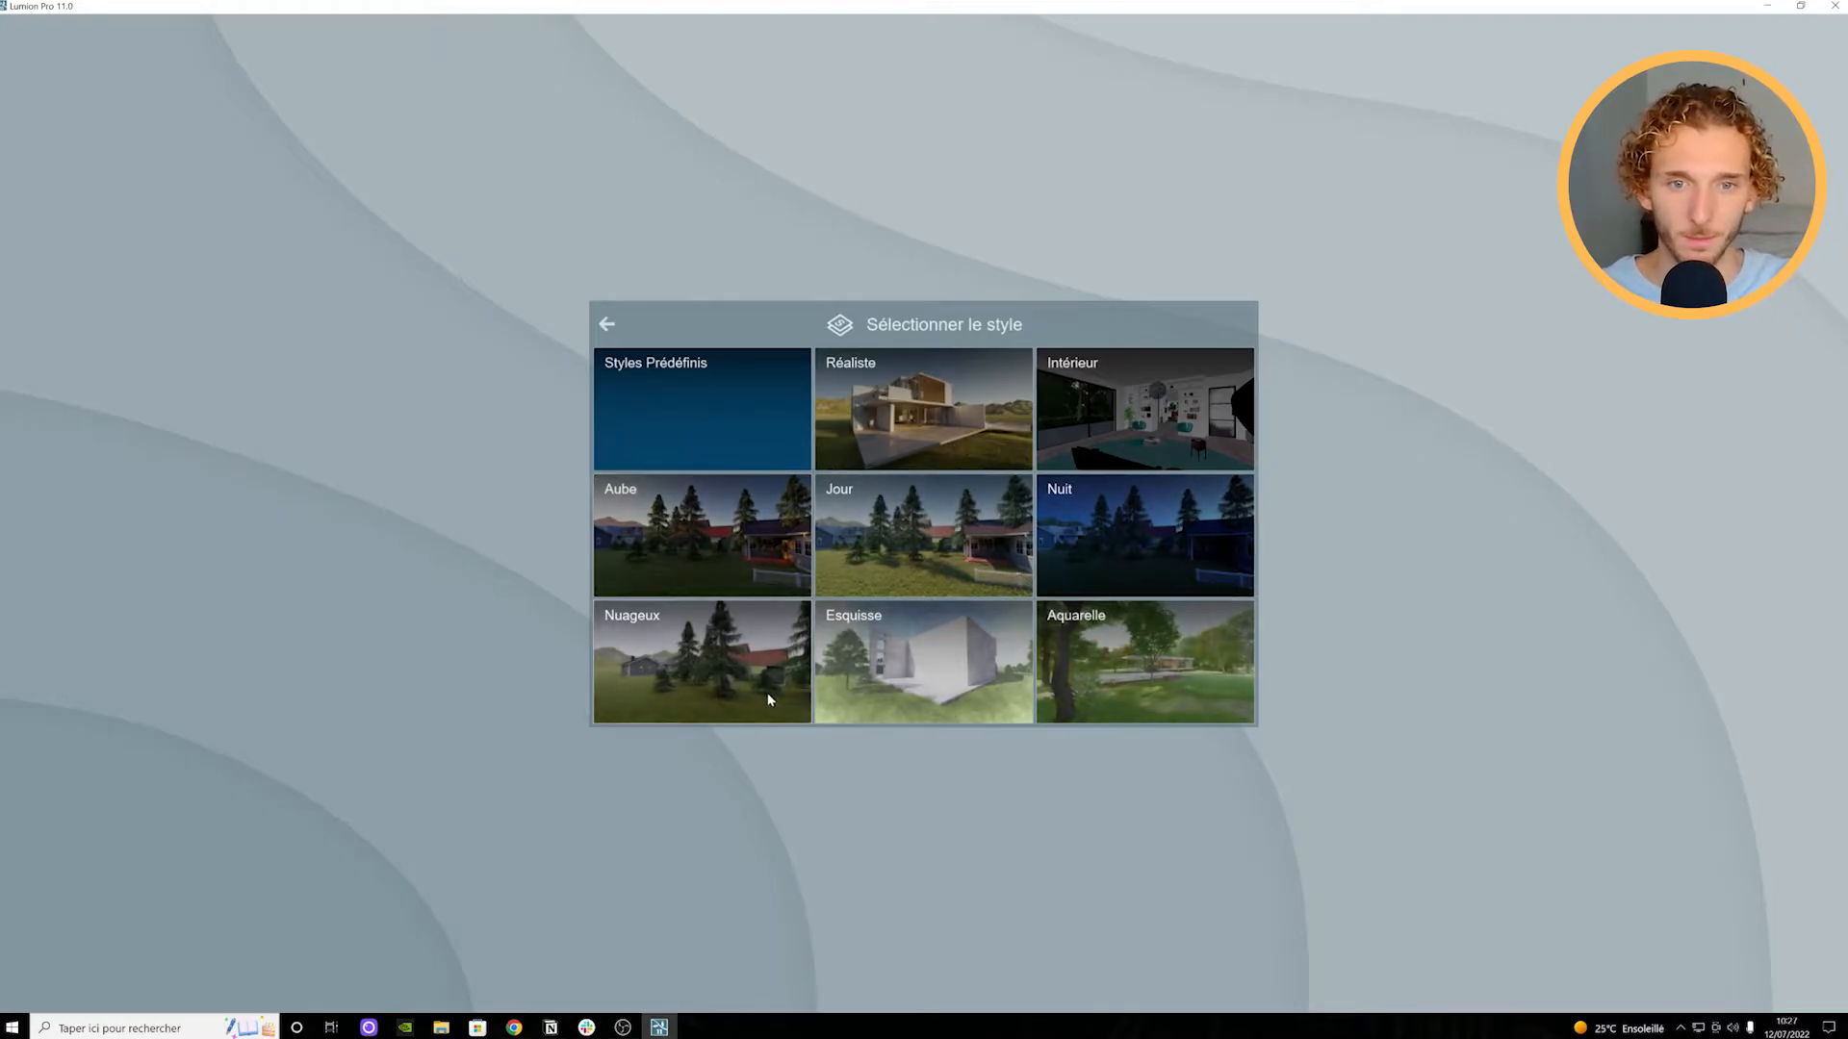
{"action": "left_click", "coordinate": [716, 695]}
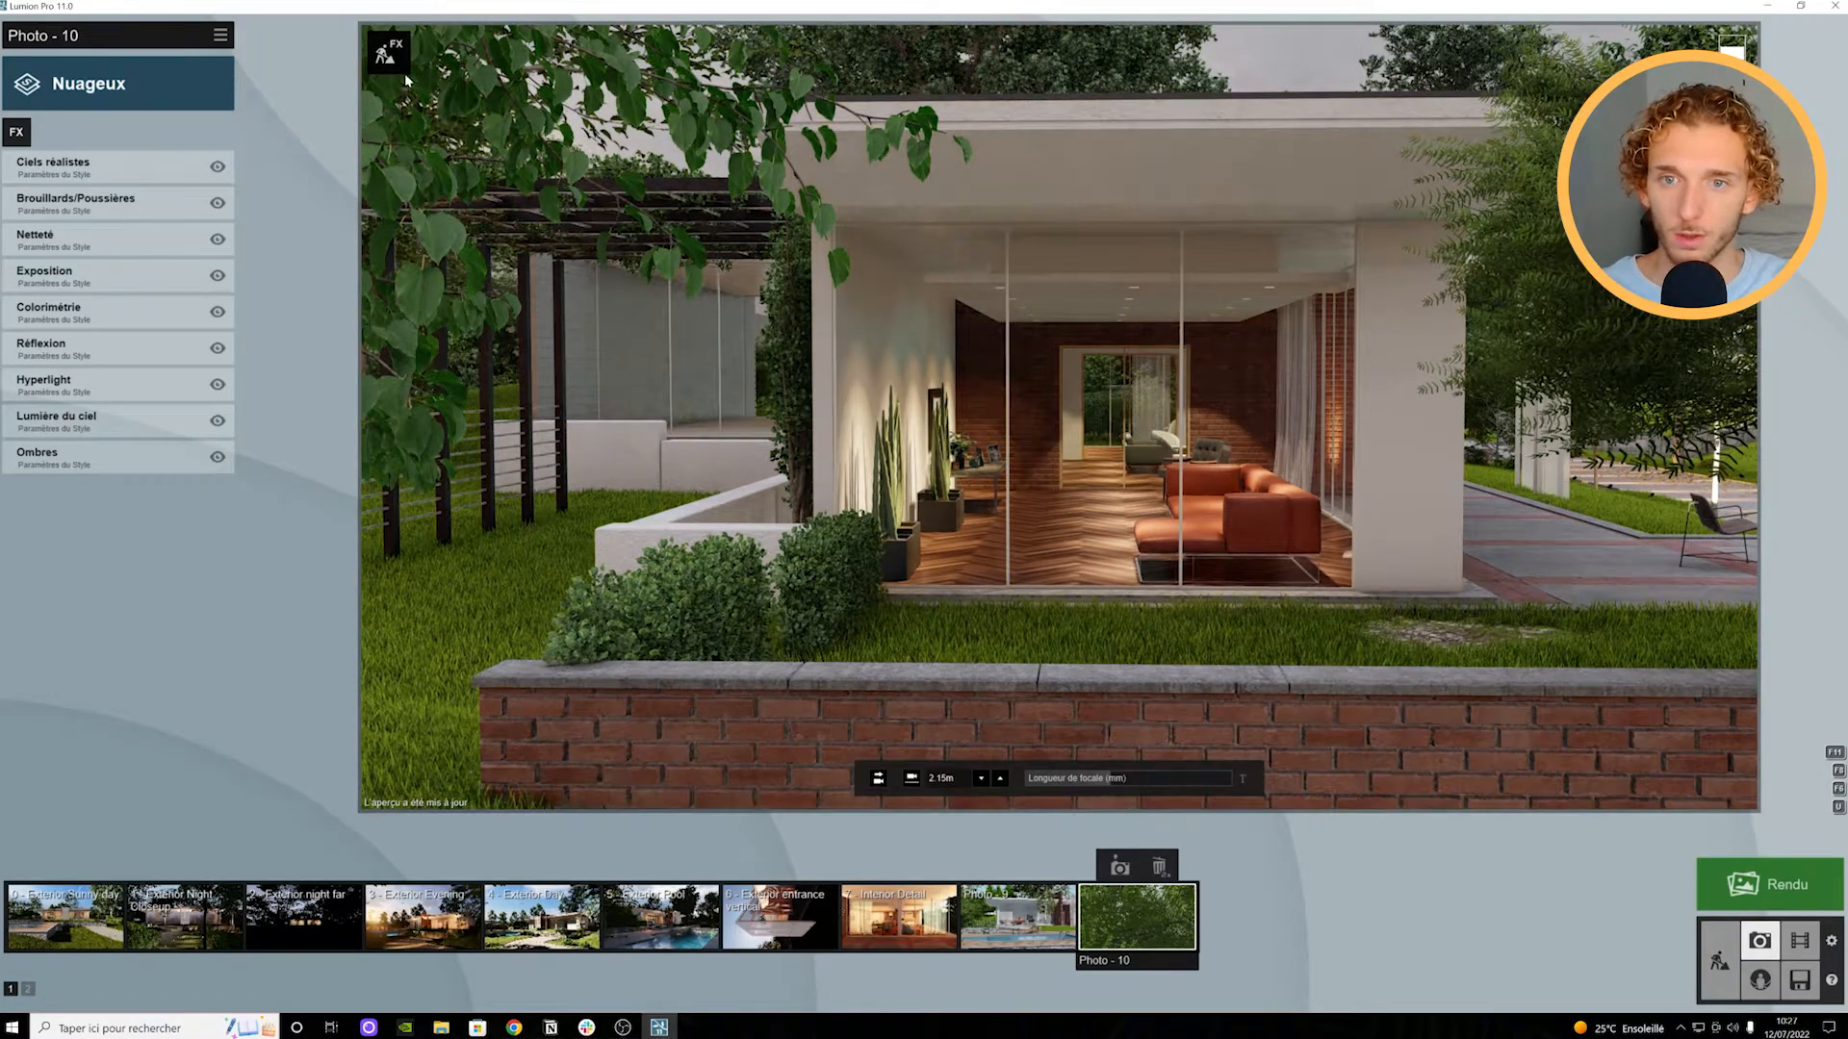
Step: Switch the photo's style to Réaliste and update the preview
{"action": "left_click", "coordinate": [118, 82]}
{"action": "left_click", "coordinate": [895, 427]}
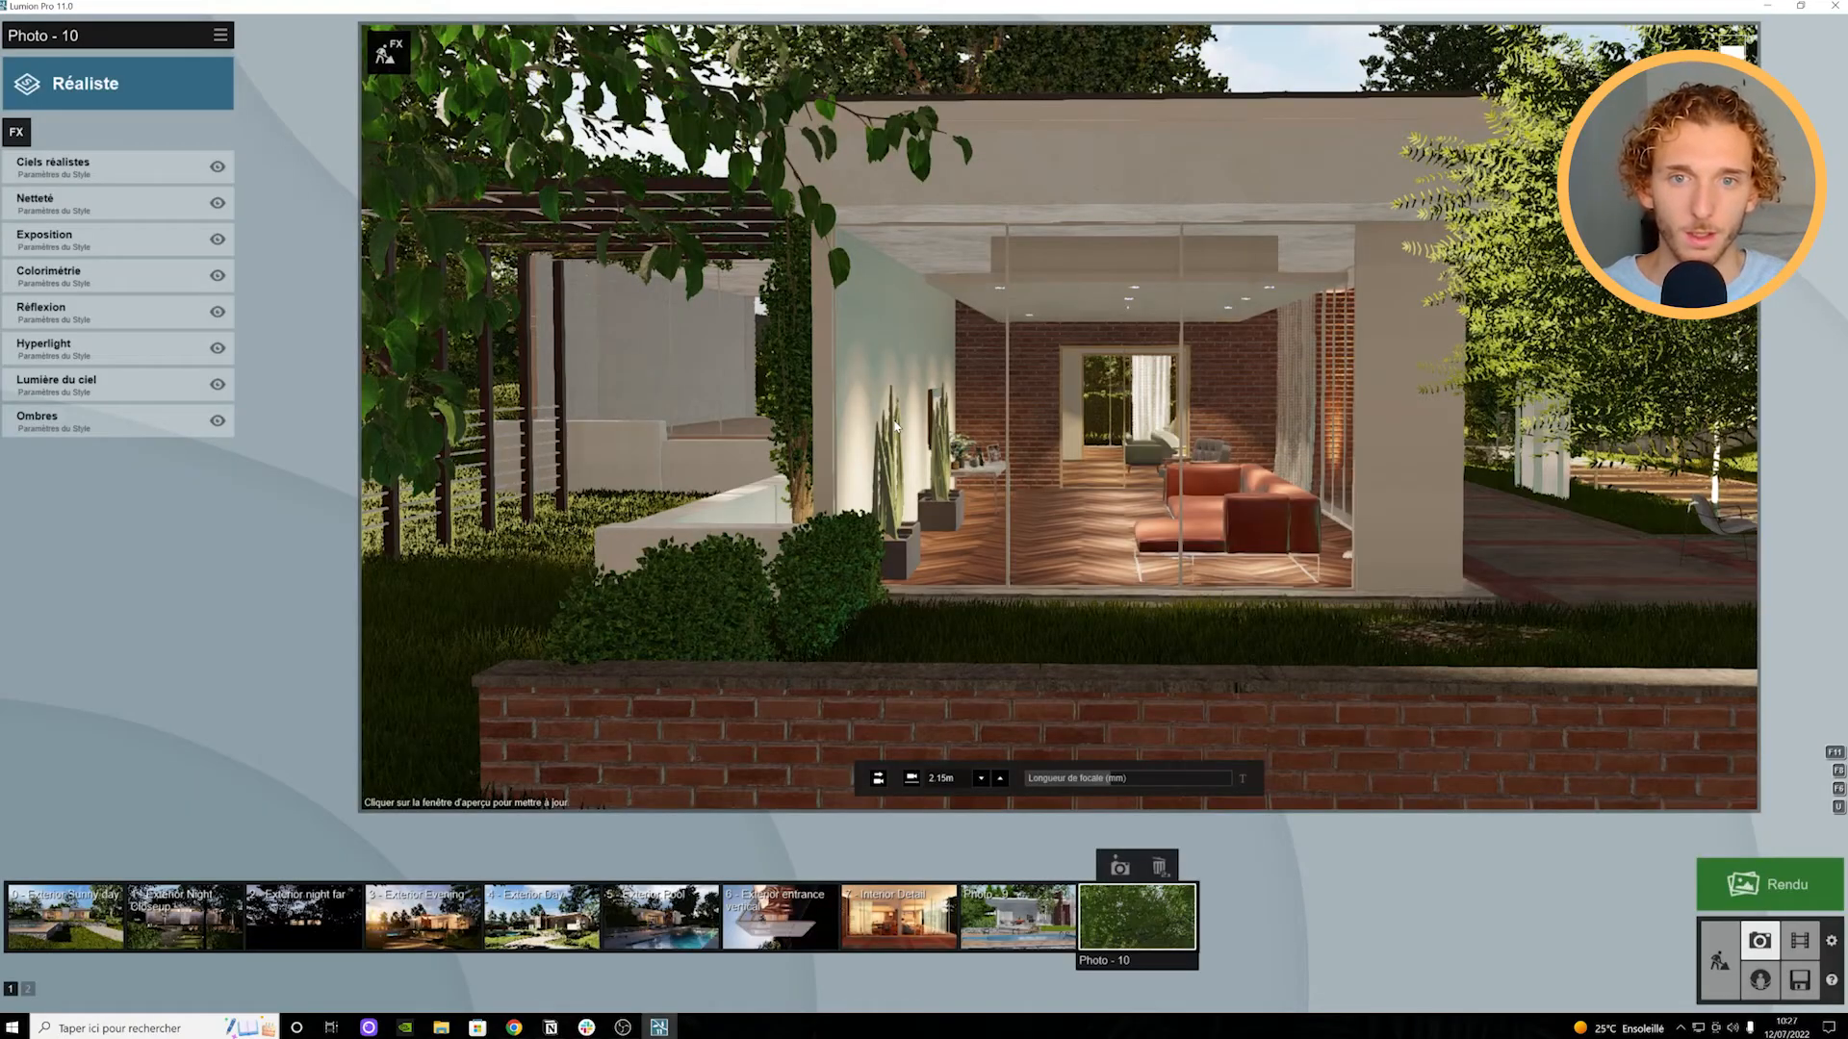
{"action": "left_click", "coordinate": [1120, 383]}
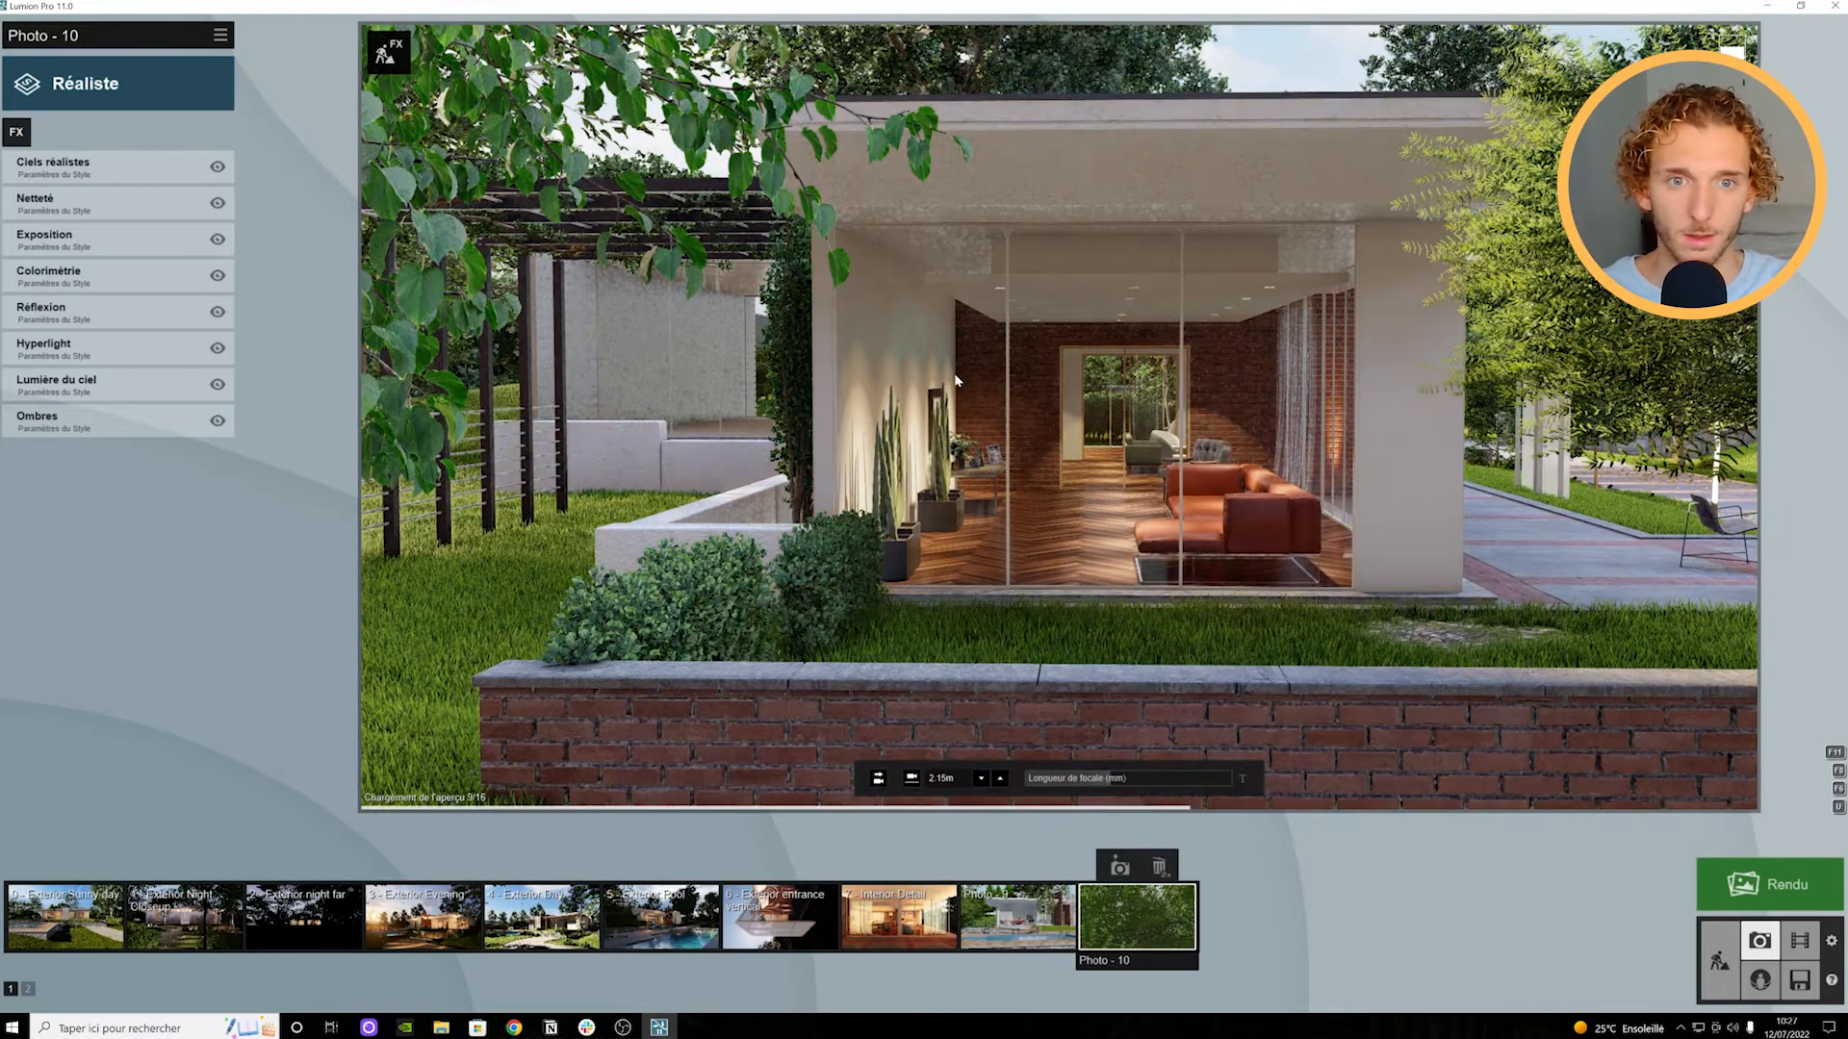
Step: Shift the camera slightly to the right, store the framing as the Photo 10 viewpoint, and refresh the preview
{"action": "mouse_move", "coordinate": [1059, 417]}
{"action": "right_mouse_down"}
{"action": "mouse_move", "coordinate": [1131, 418]}
{"action": "mouse_move", "coordinate": [1031, 417]}
{"action": "right_mouse_up"}
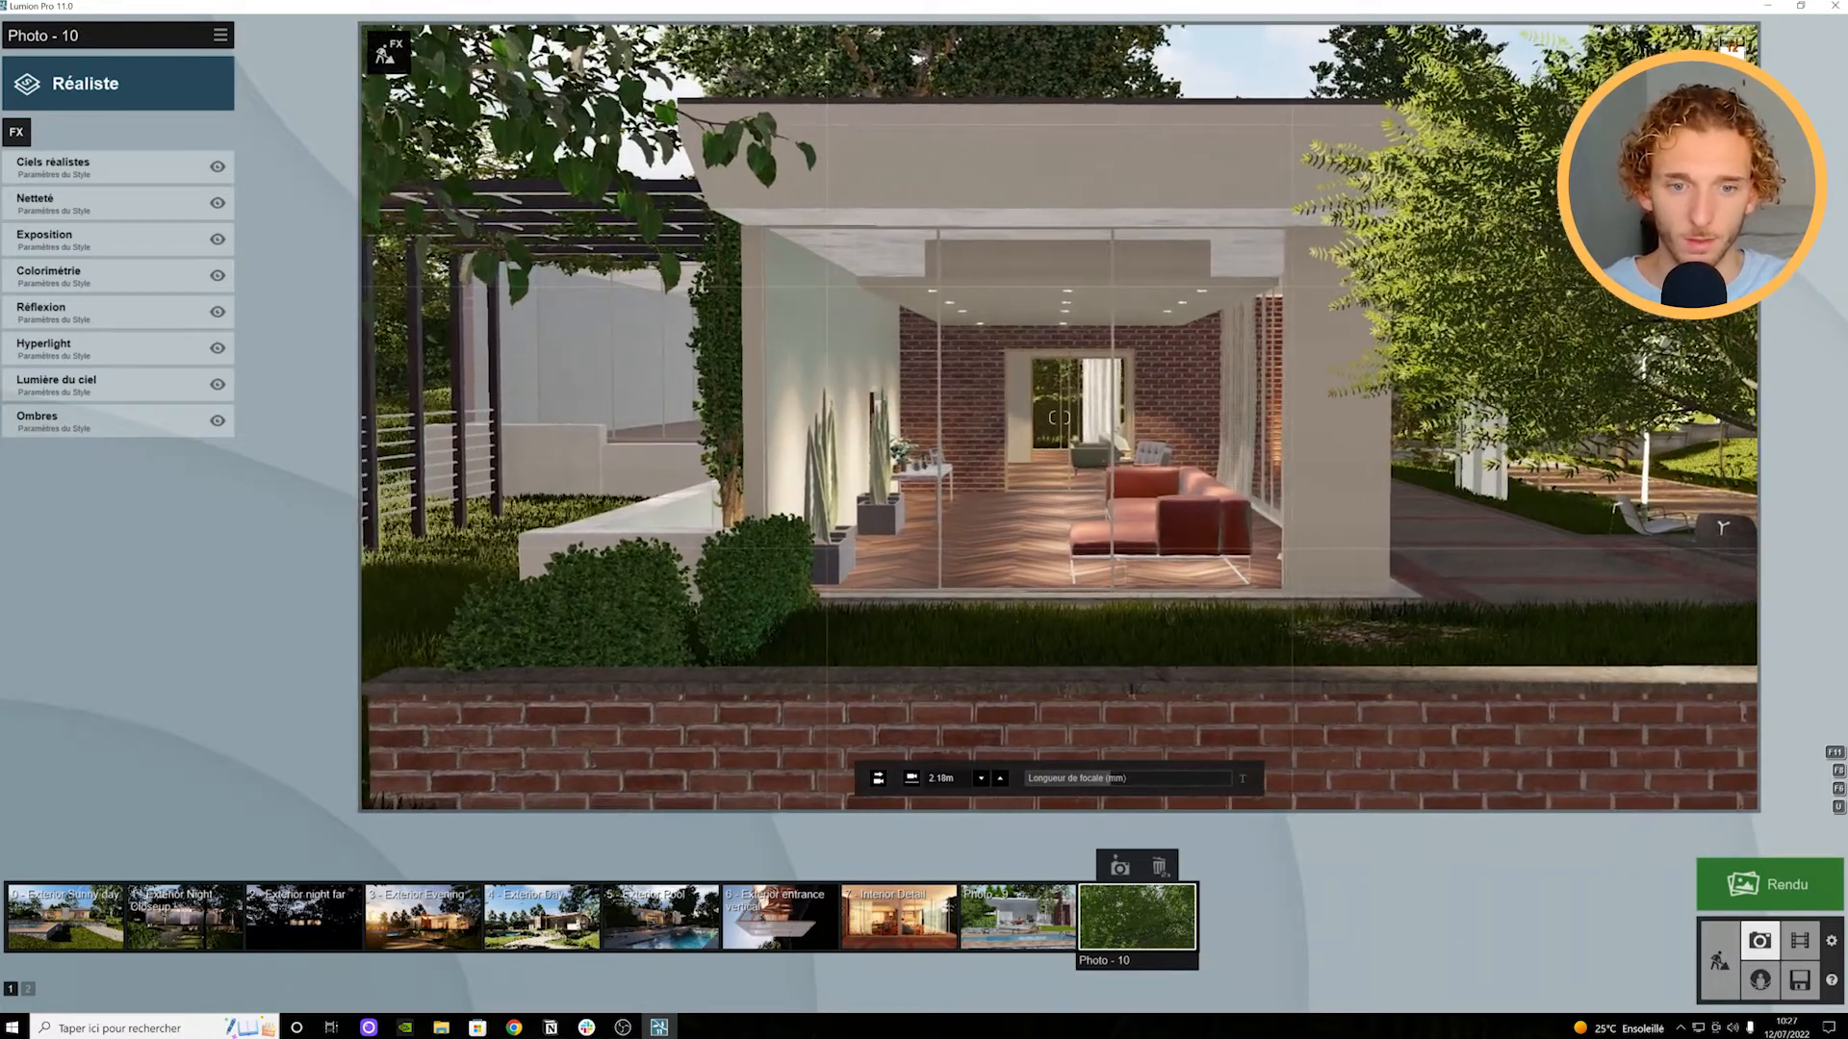
{"action": "left_click", "coordinate": [1120, 869]}
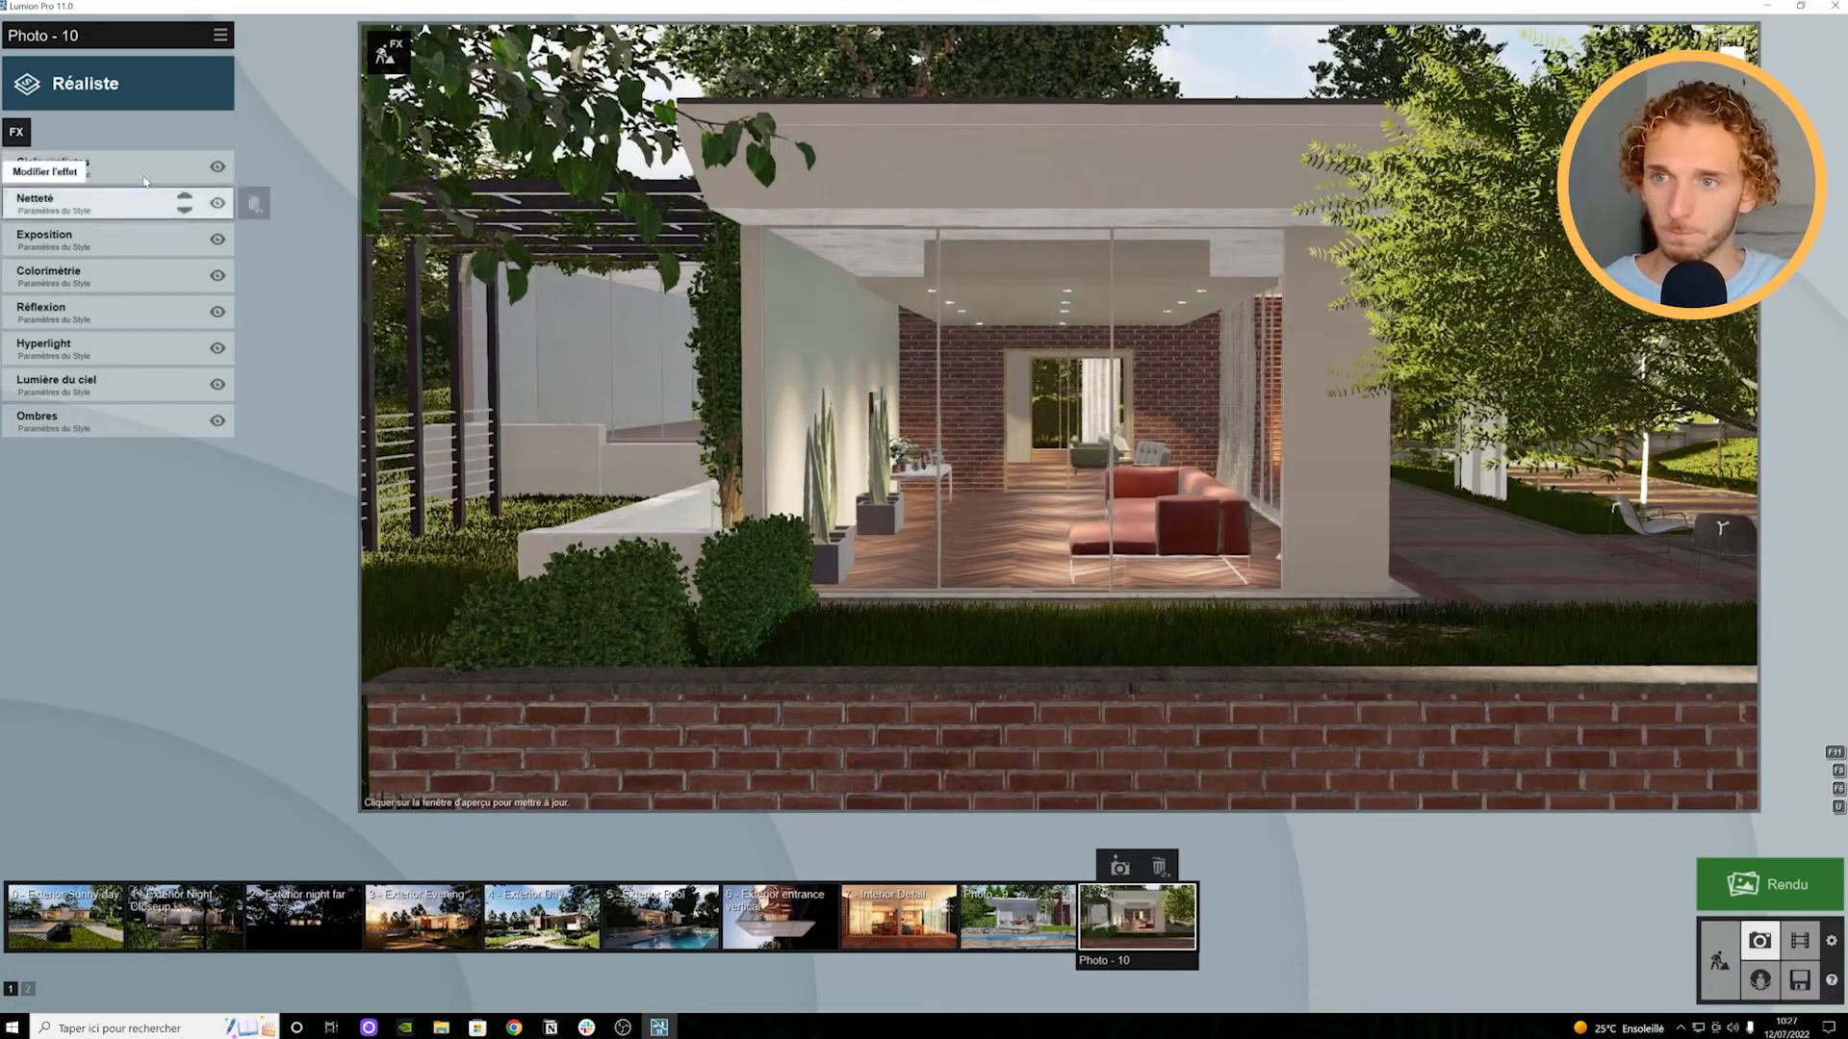
{"action": "left_click", "coordinate": [961, 269]}
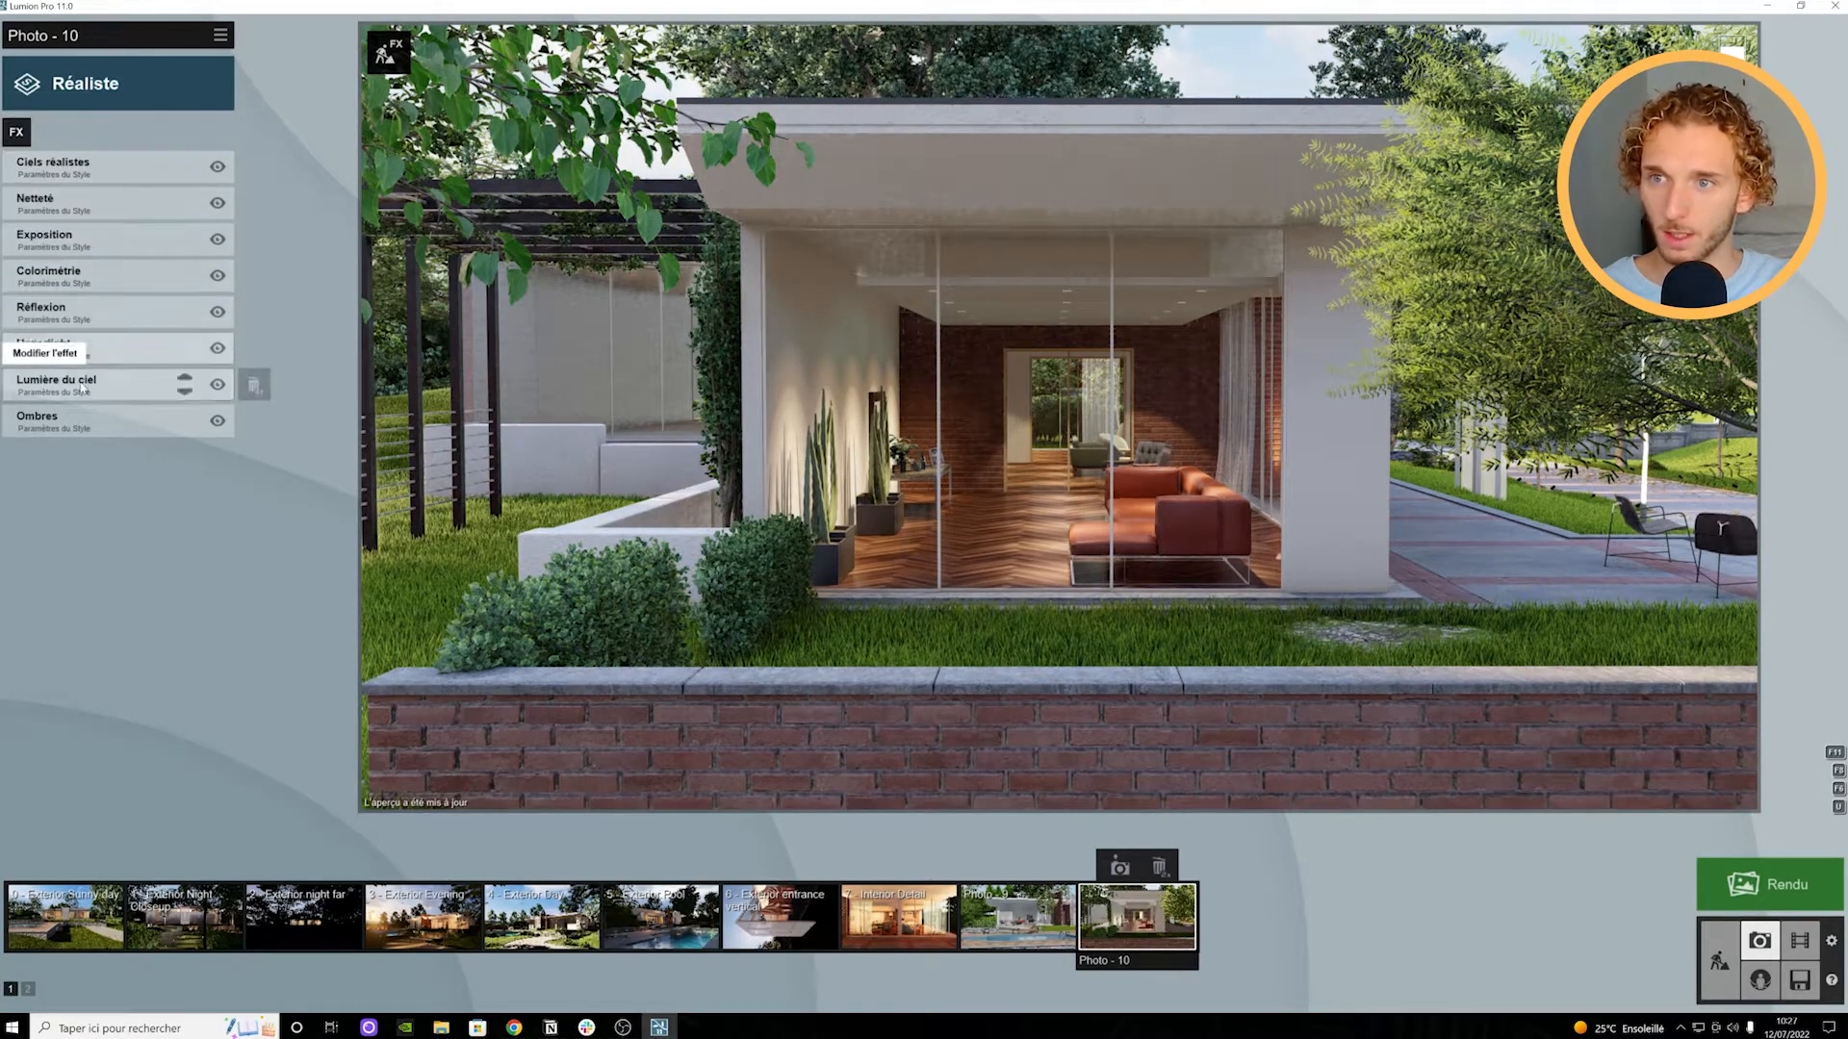
Step: Add the Perspective 2 points effect from the Caméra category to the photo
{"action": "left_click", "coordinate": [17, 135]}
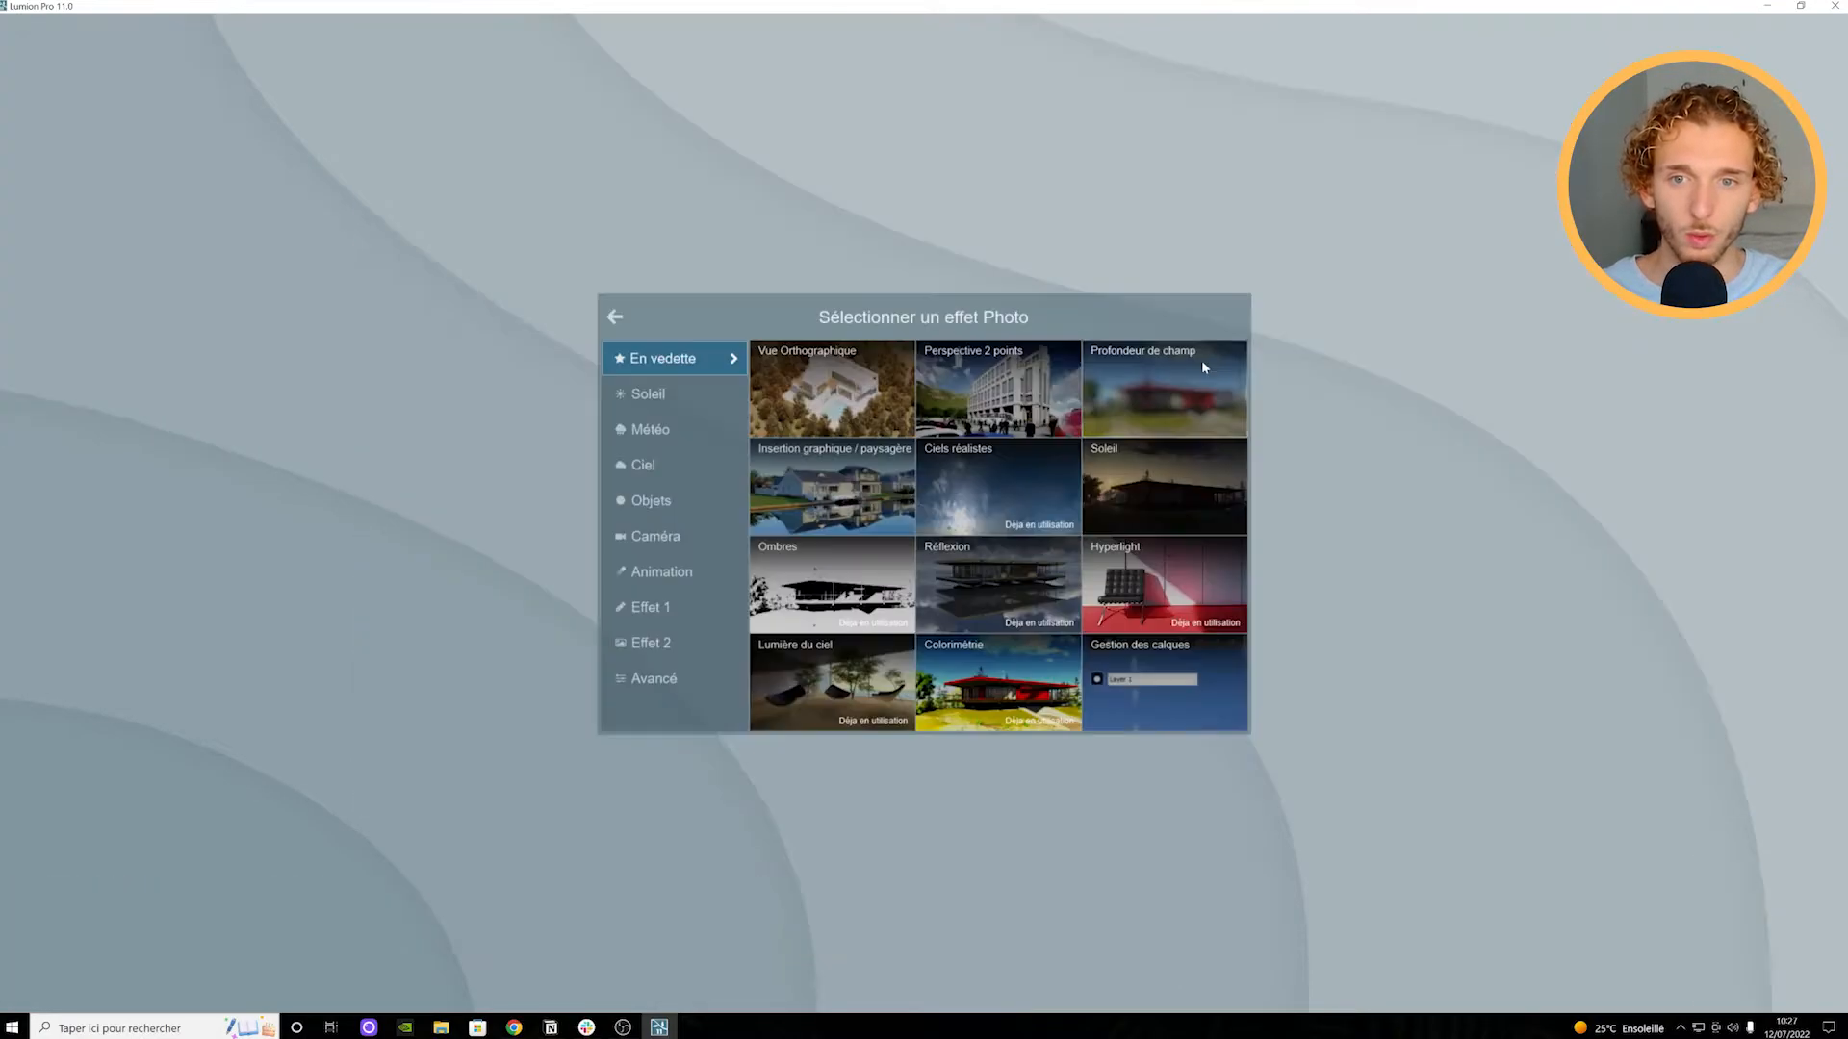
{"action": "left_click", "coordinate": [699, 401]}
{"action": "left_click", "coordinate": [689, 500]}
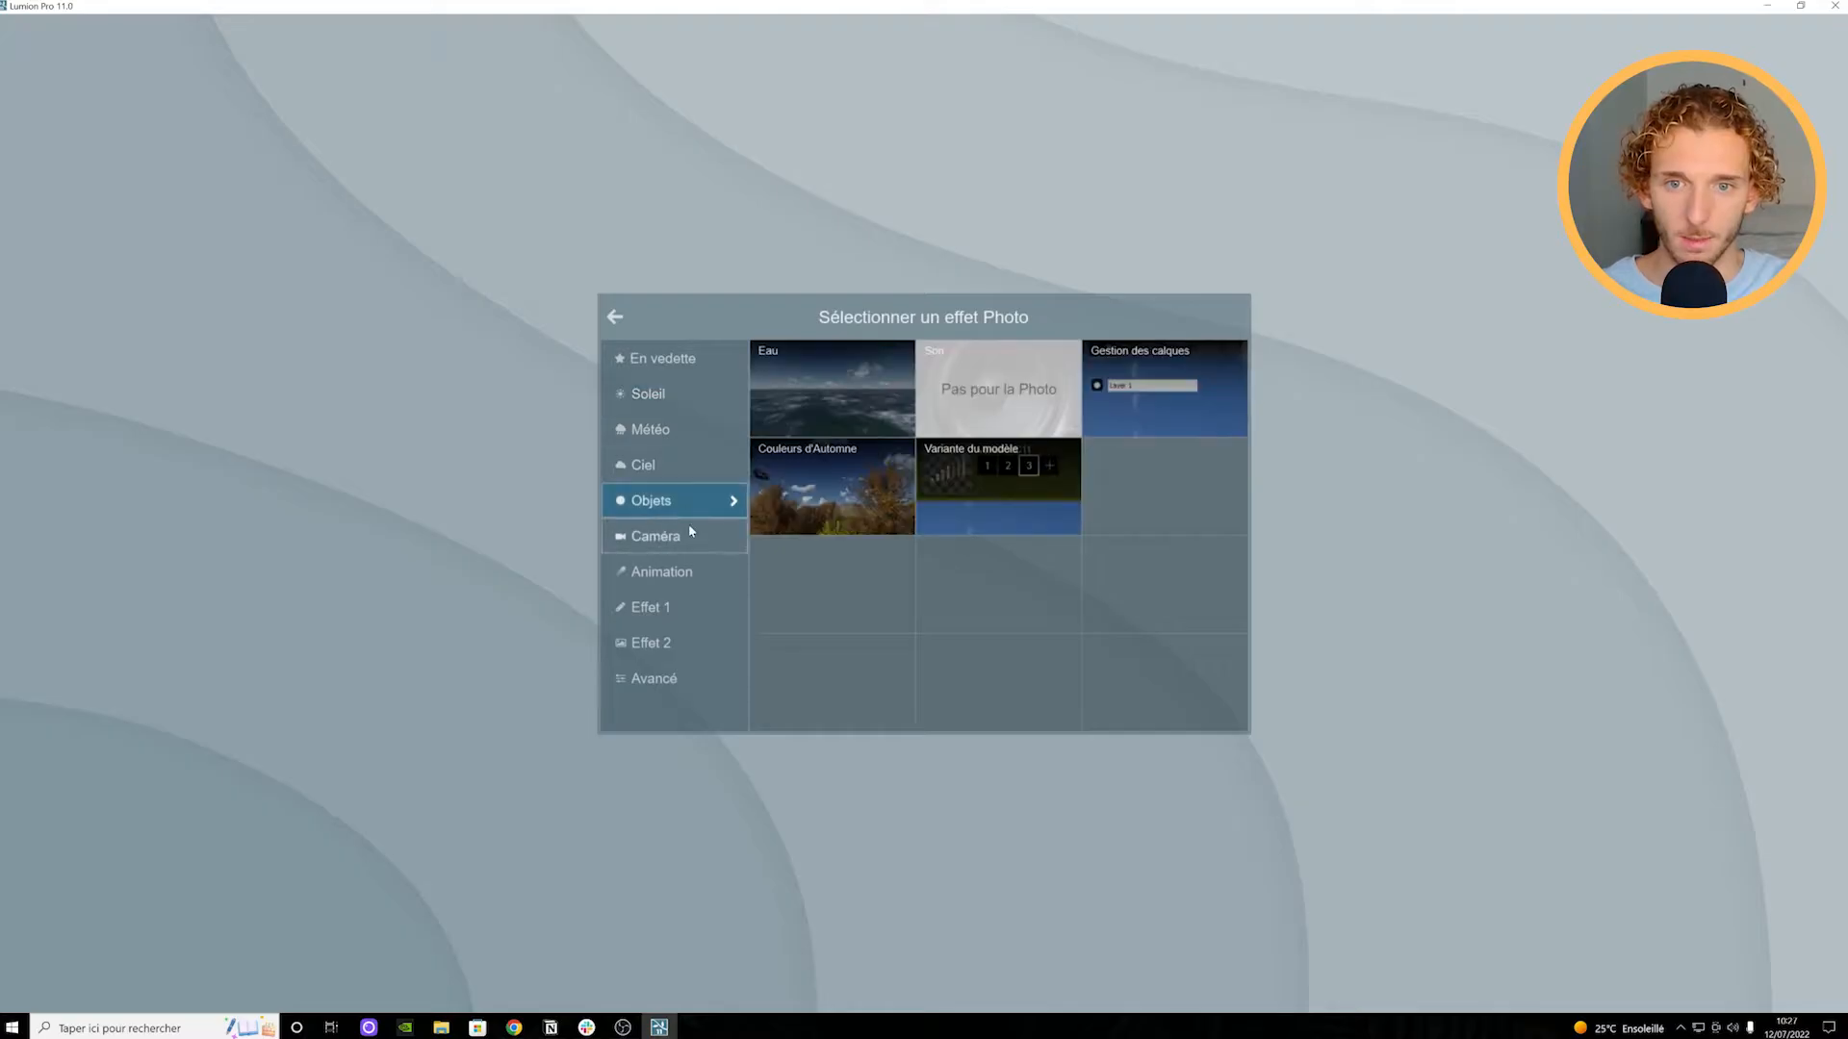
{"action": "left_click", "coordinate": [674, 536]}
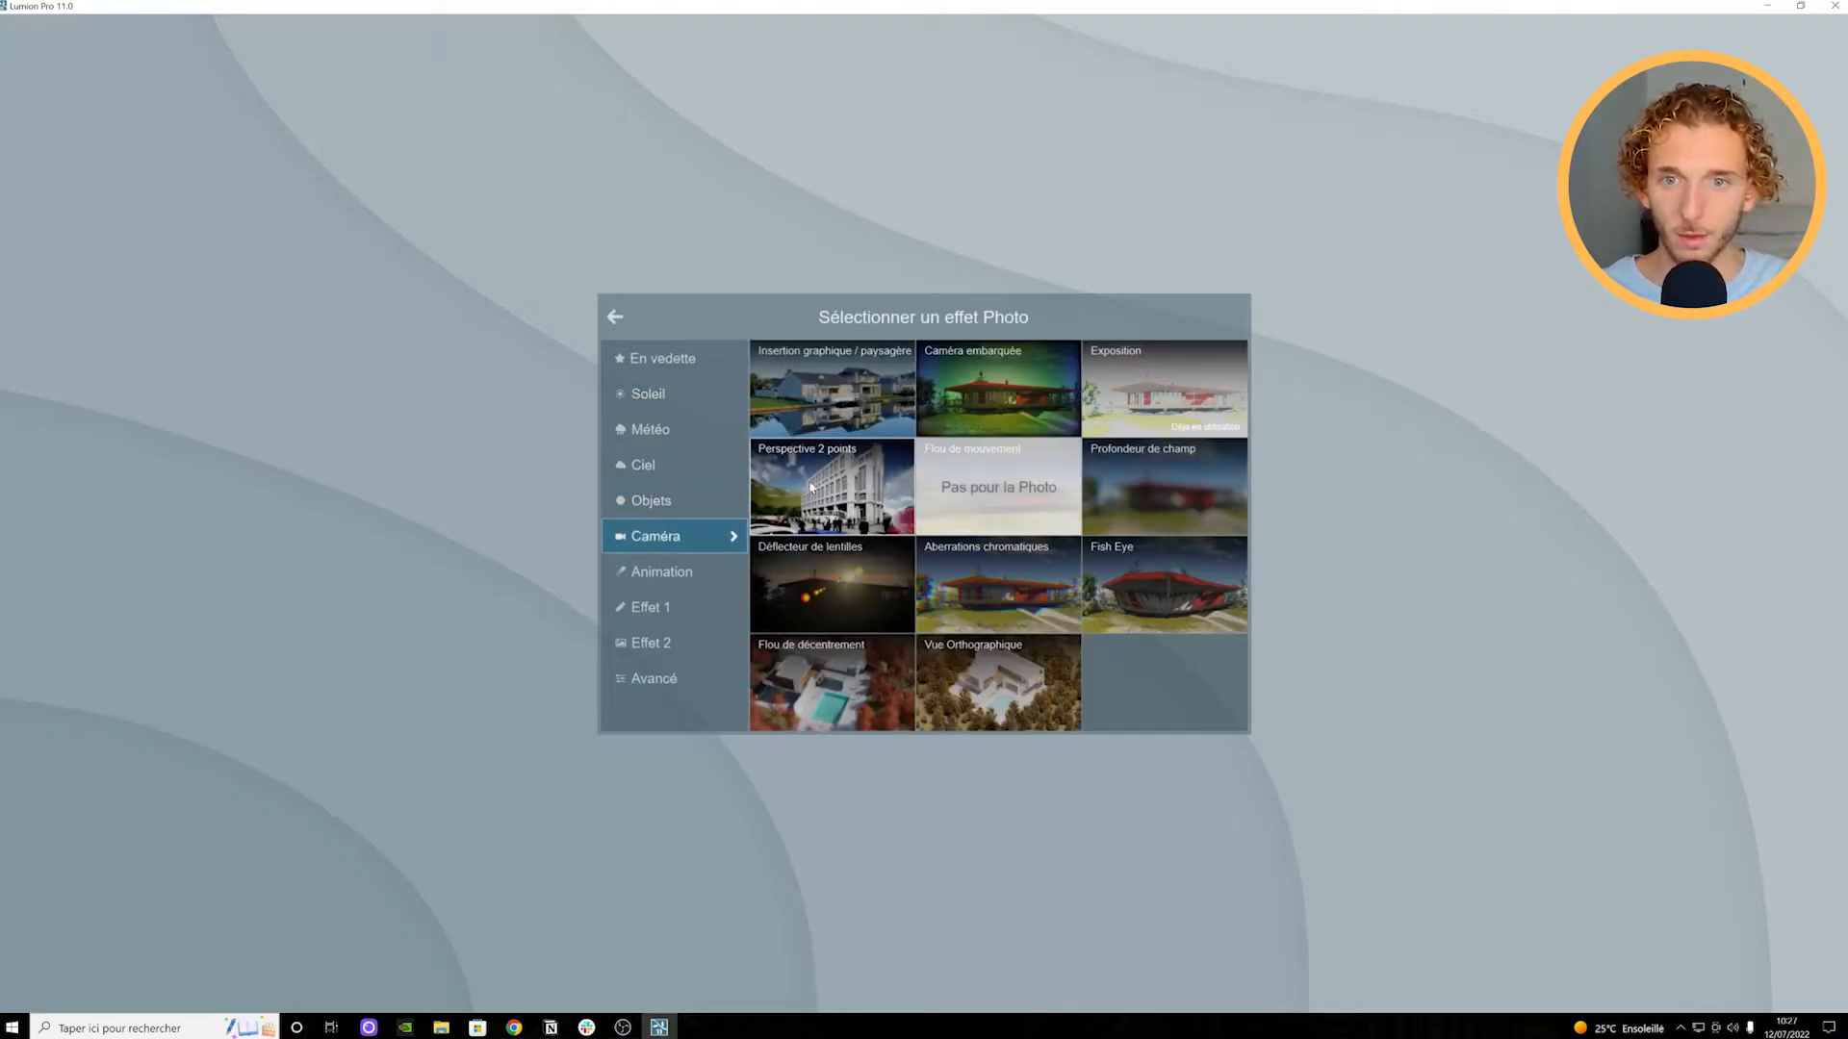
{"action": "left_click", "coordinate": [828, 485]}
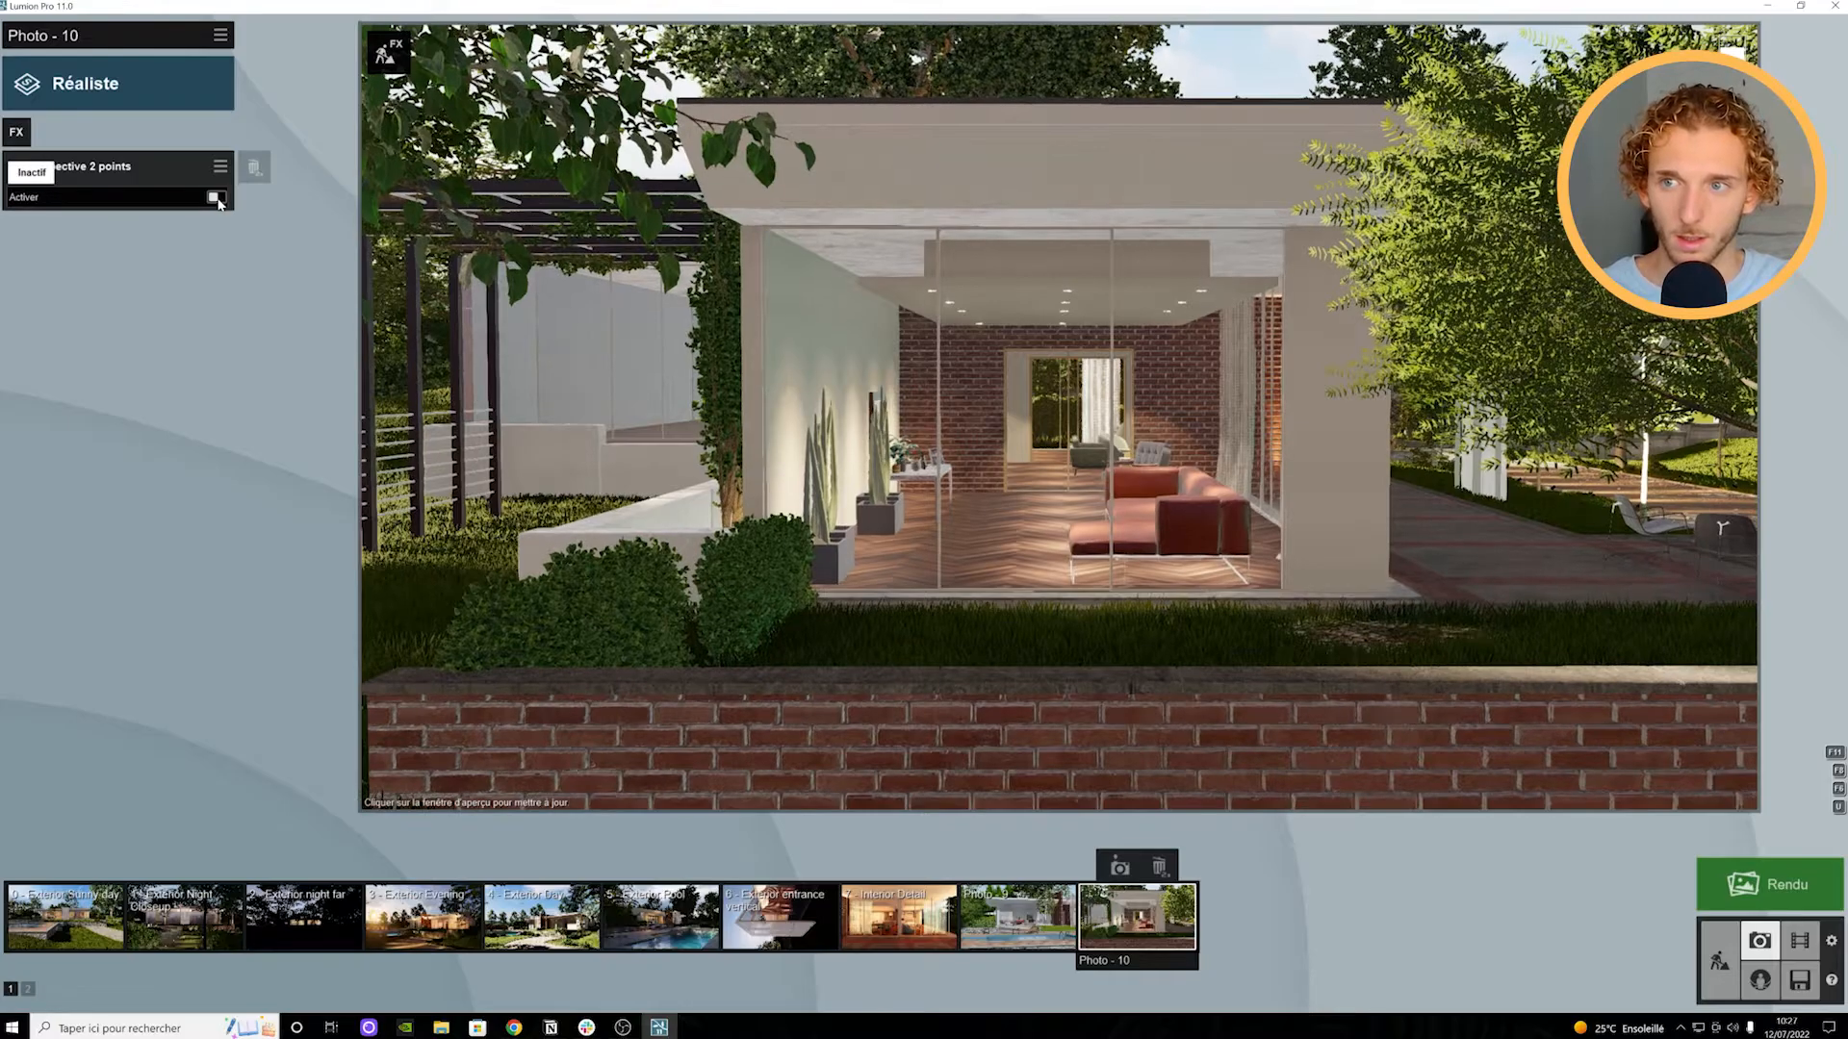
{"action": "left_click", "coordinate": [41, 169]}
Step: Add the Aberrations chromatiques effect, with the affected area at 0.0 and the dispersion reduced to almost nothing
{"action": "left_click", "coordinate": [17, 132]}
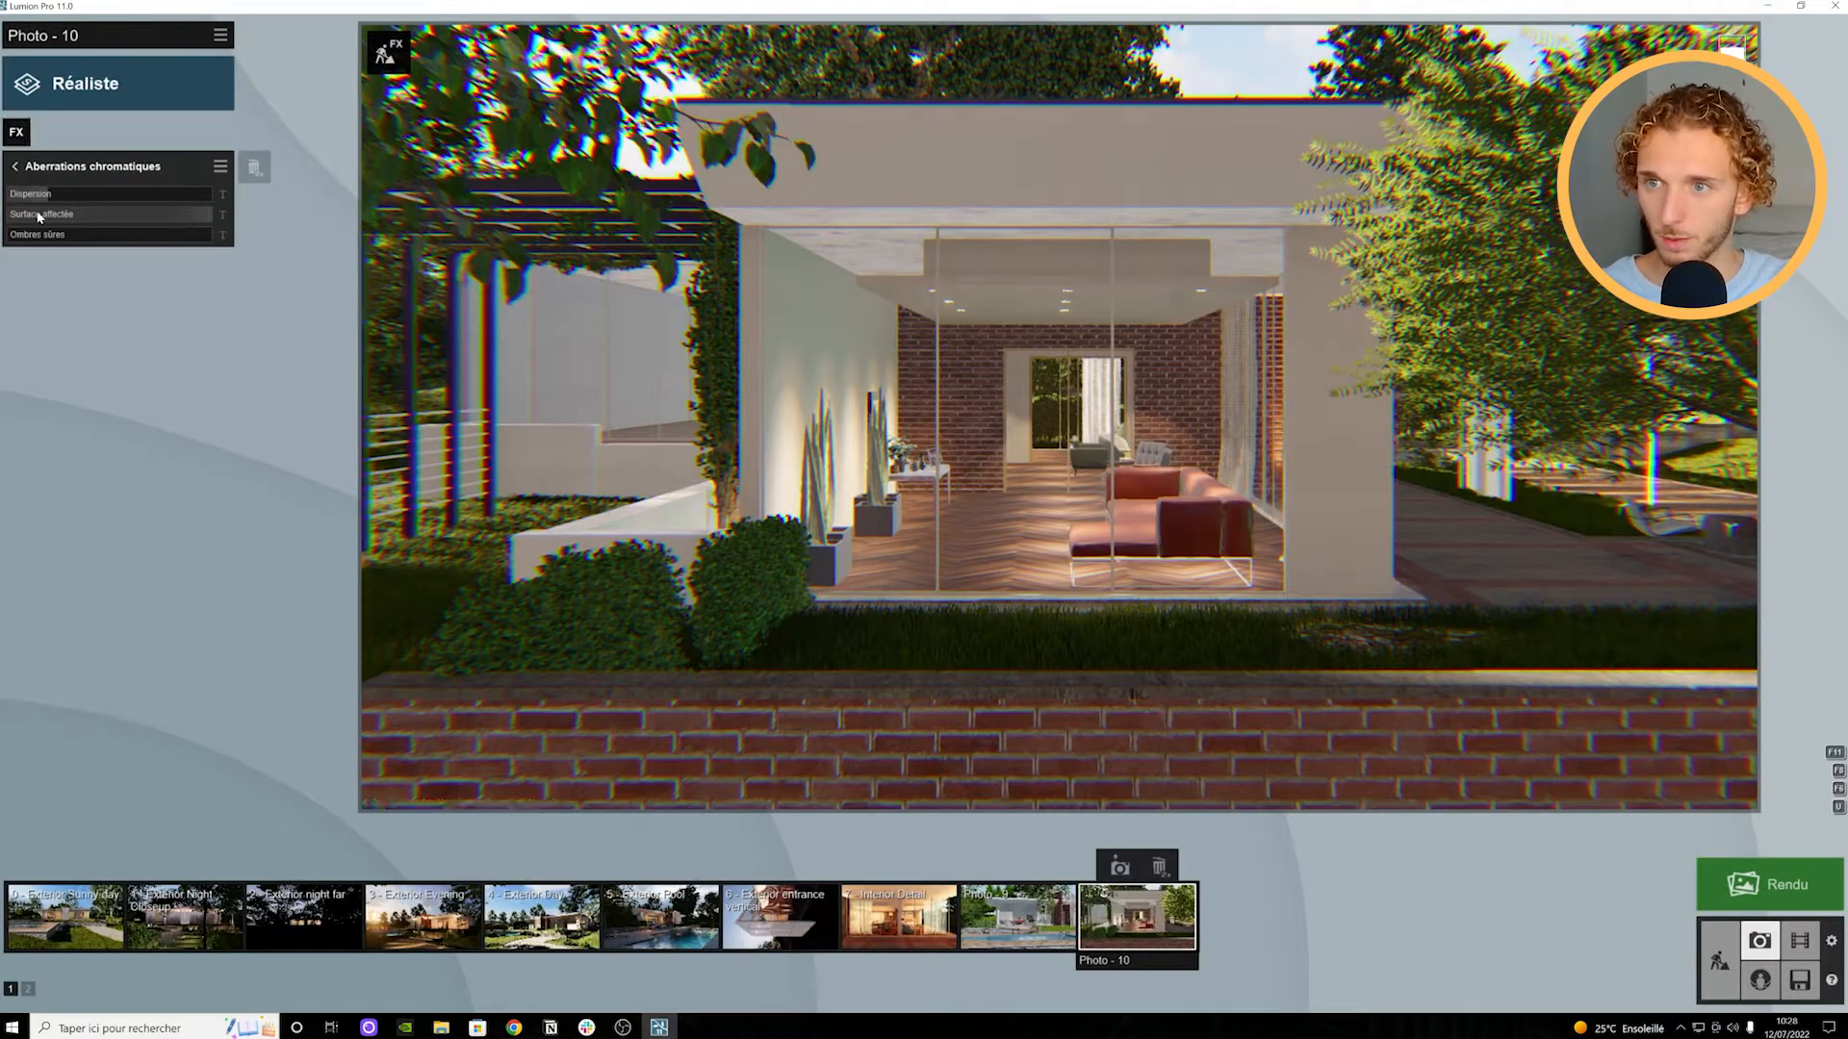
{"action": "left_click_drag", "start_coordinate": [123, 213], "coordinate": [23, 221]}
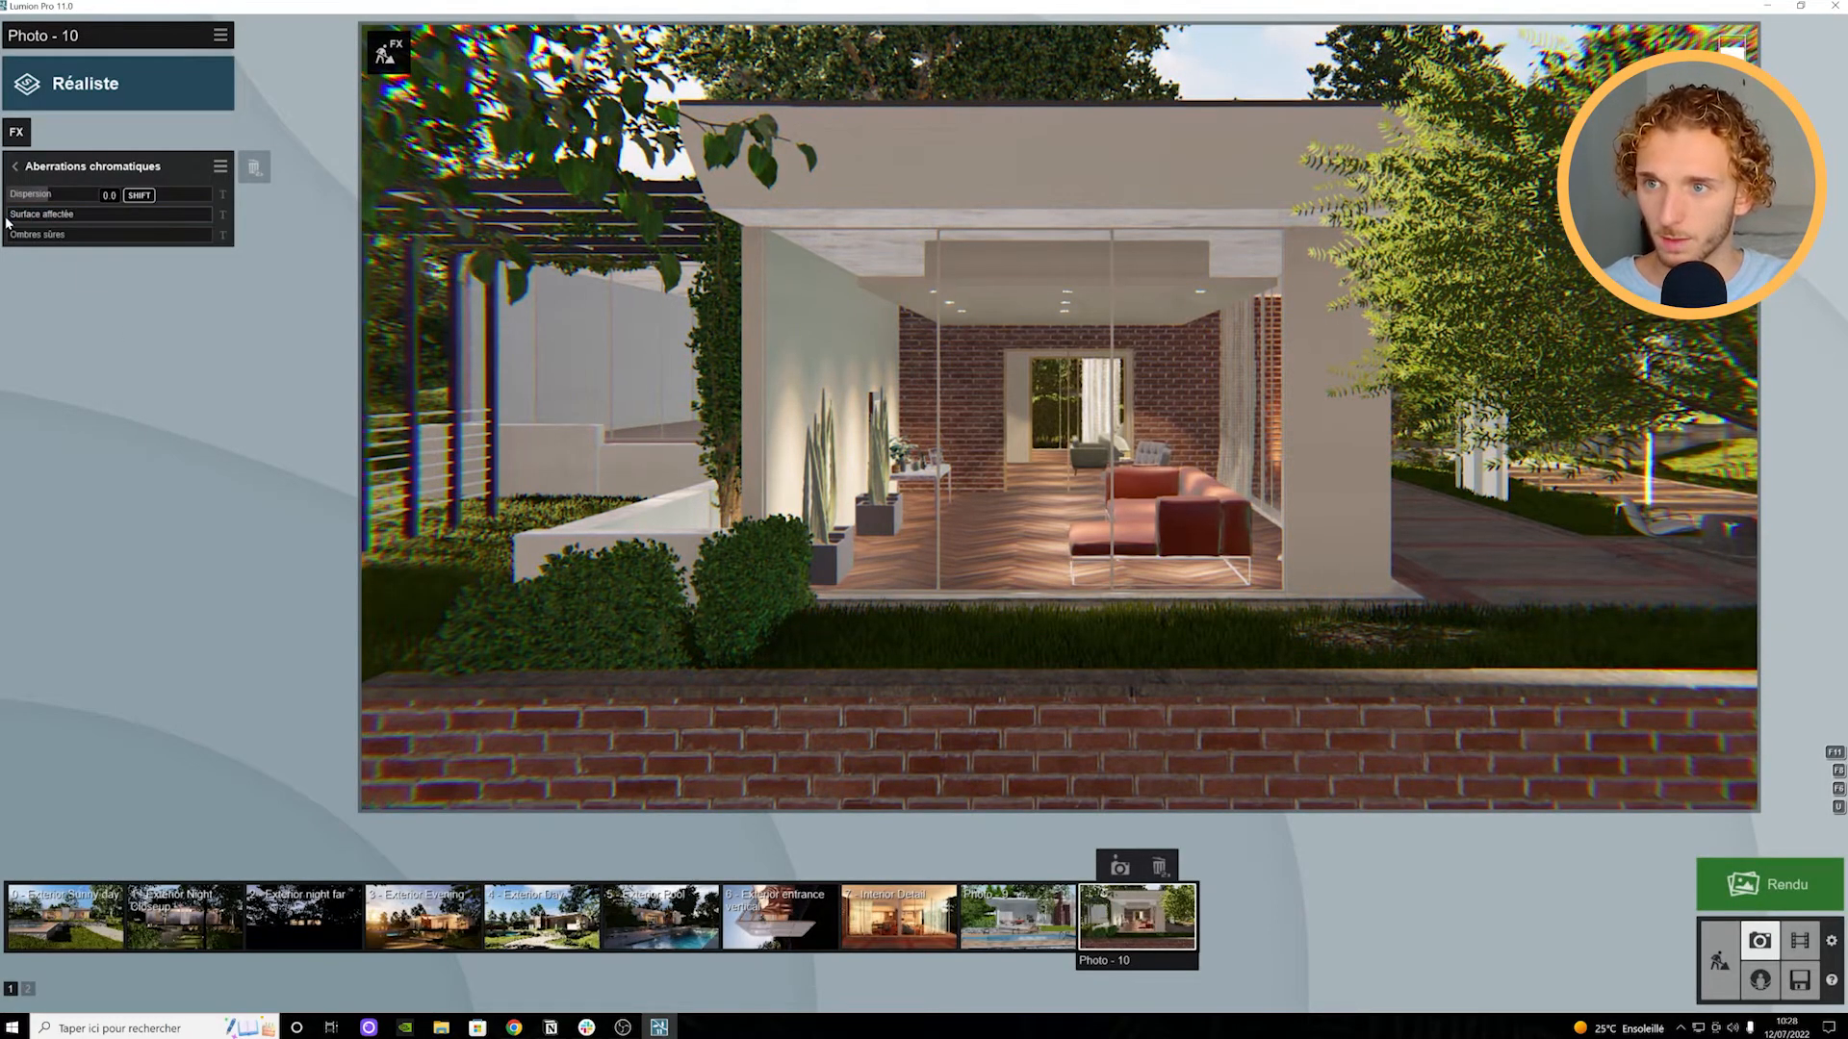
{"action": "left_click_drag", "start_coordinate": [32, 200], "coordinate": [13, 200]}
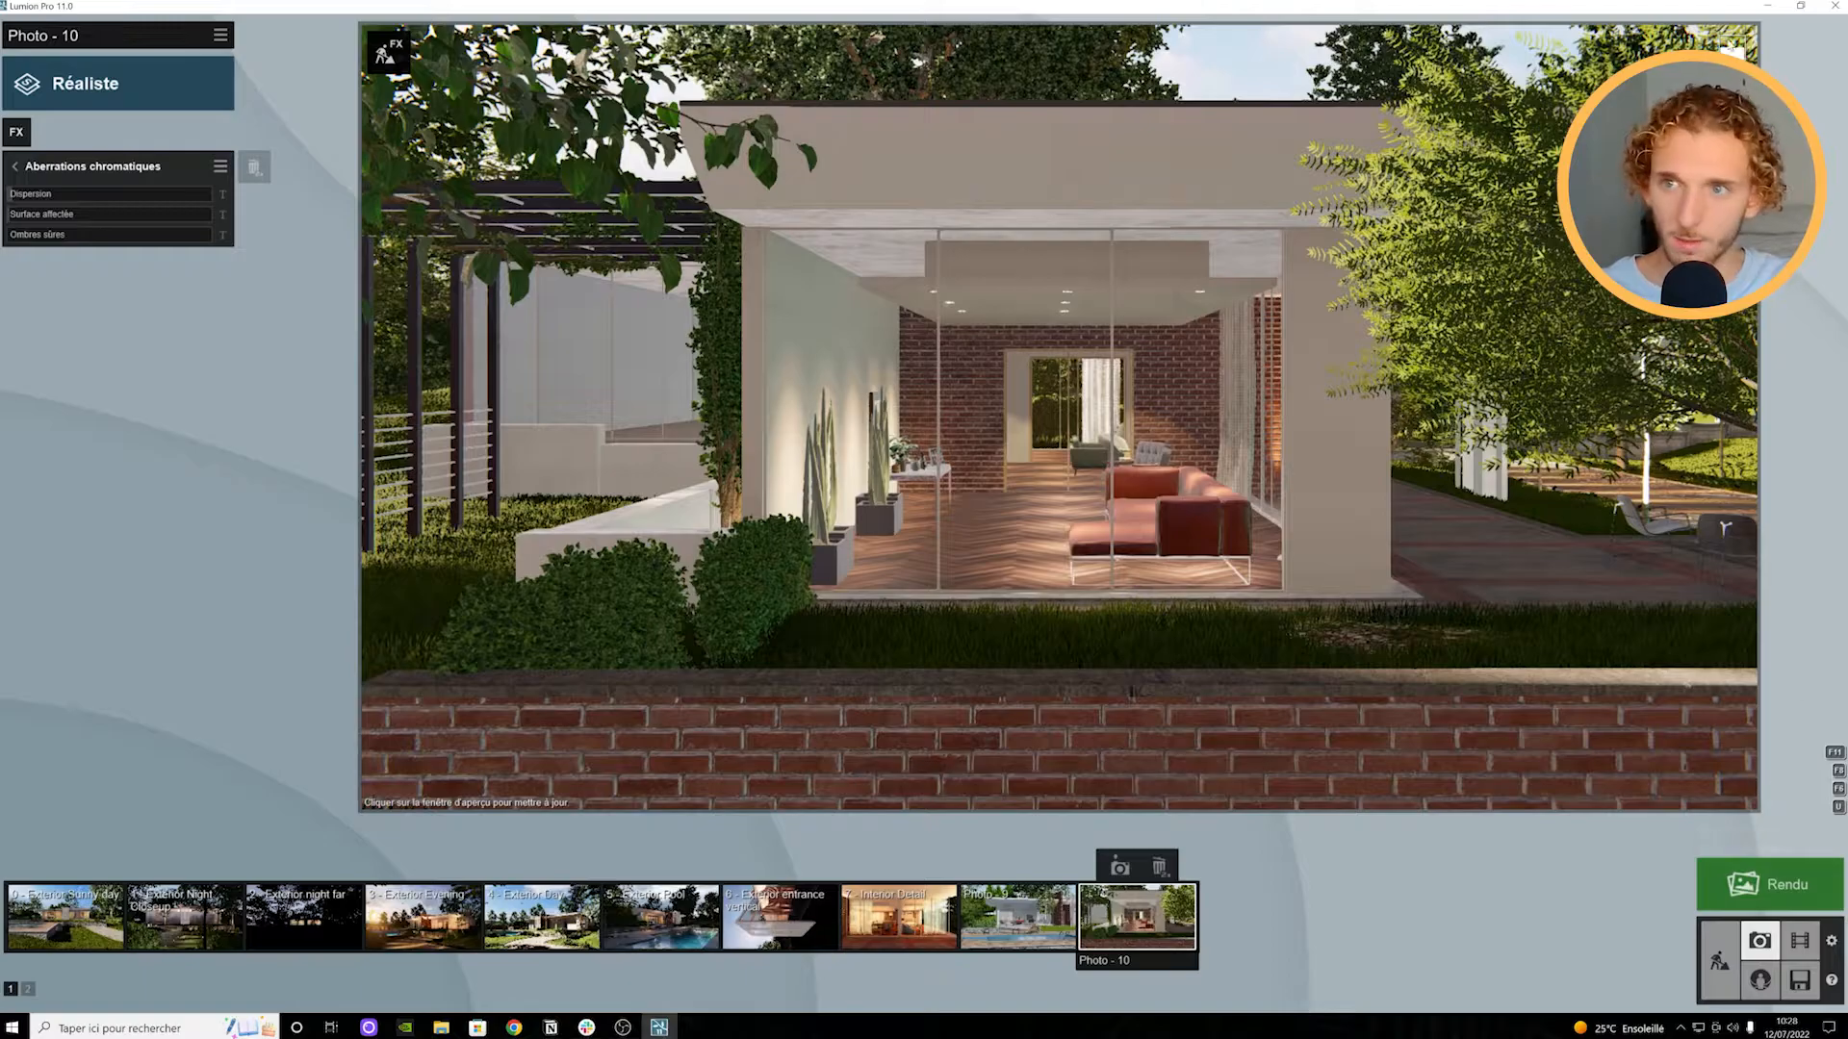
{"action": "left_click", "coordinate": [14, 167]}
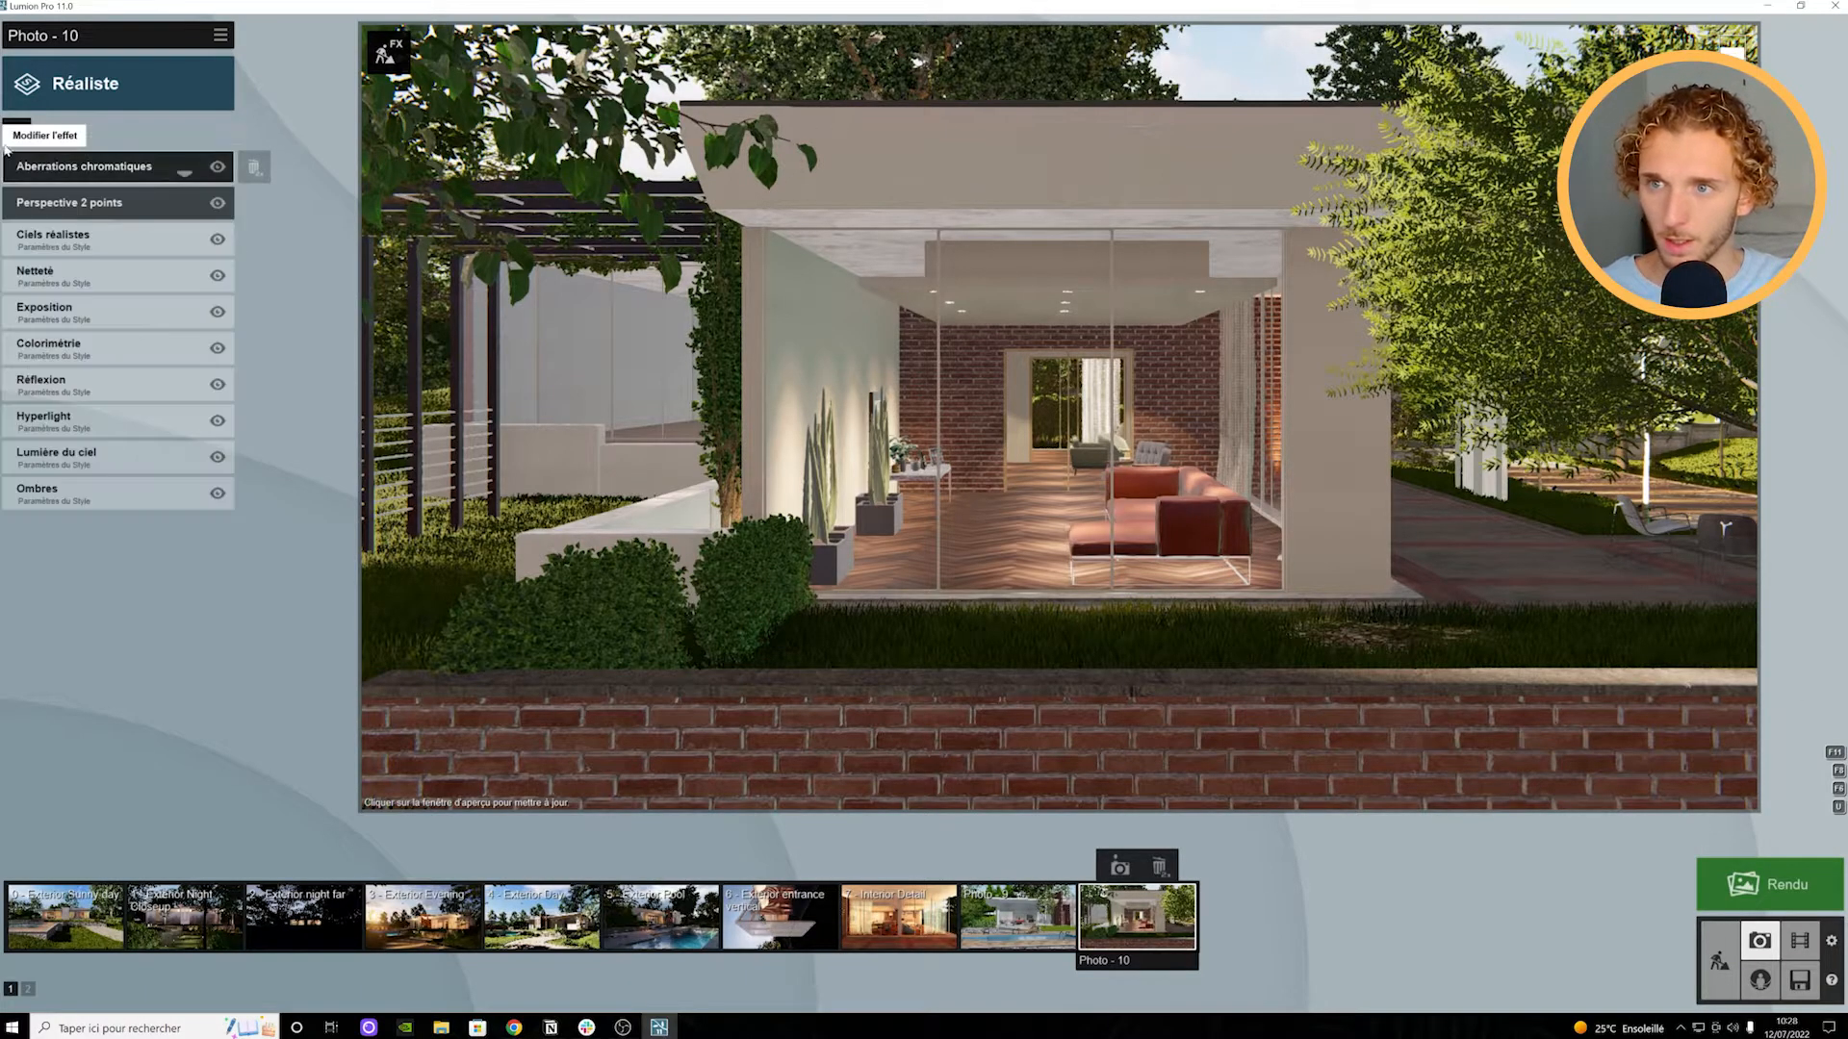
Step: Turn the Ciels réalistes effect off and back on to compare its influence on the photo's lighting
{"action": "left_click", "coordinate": [43, 133]}
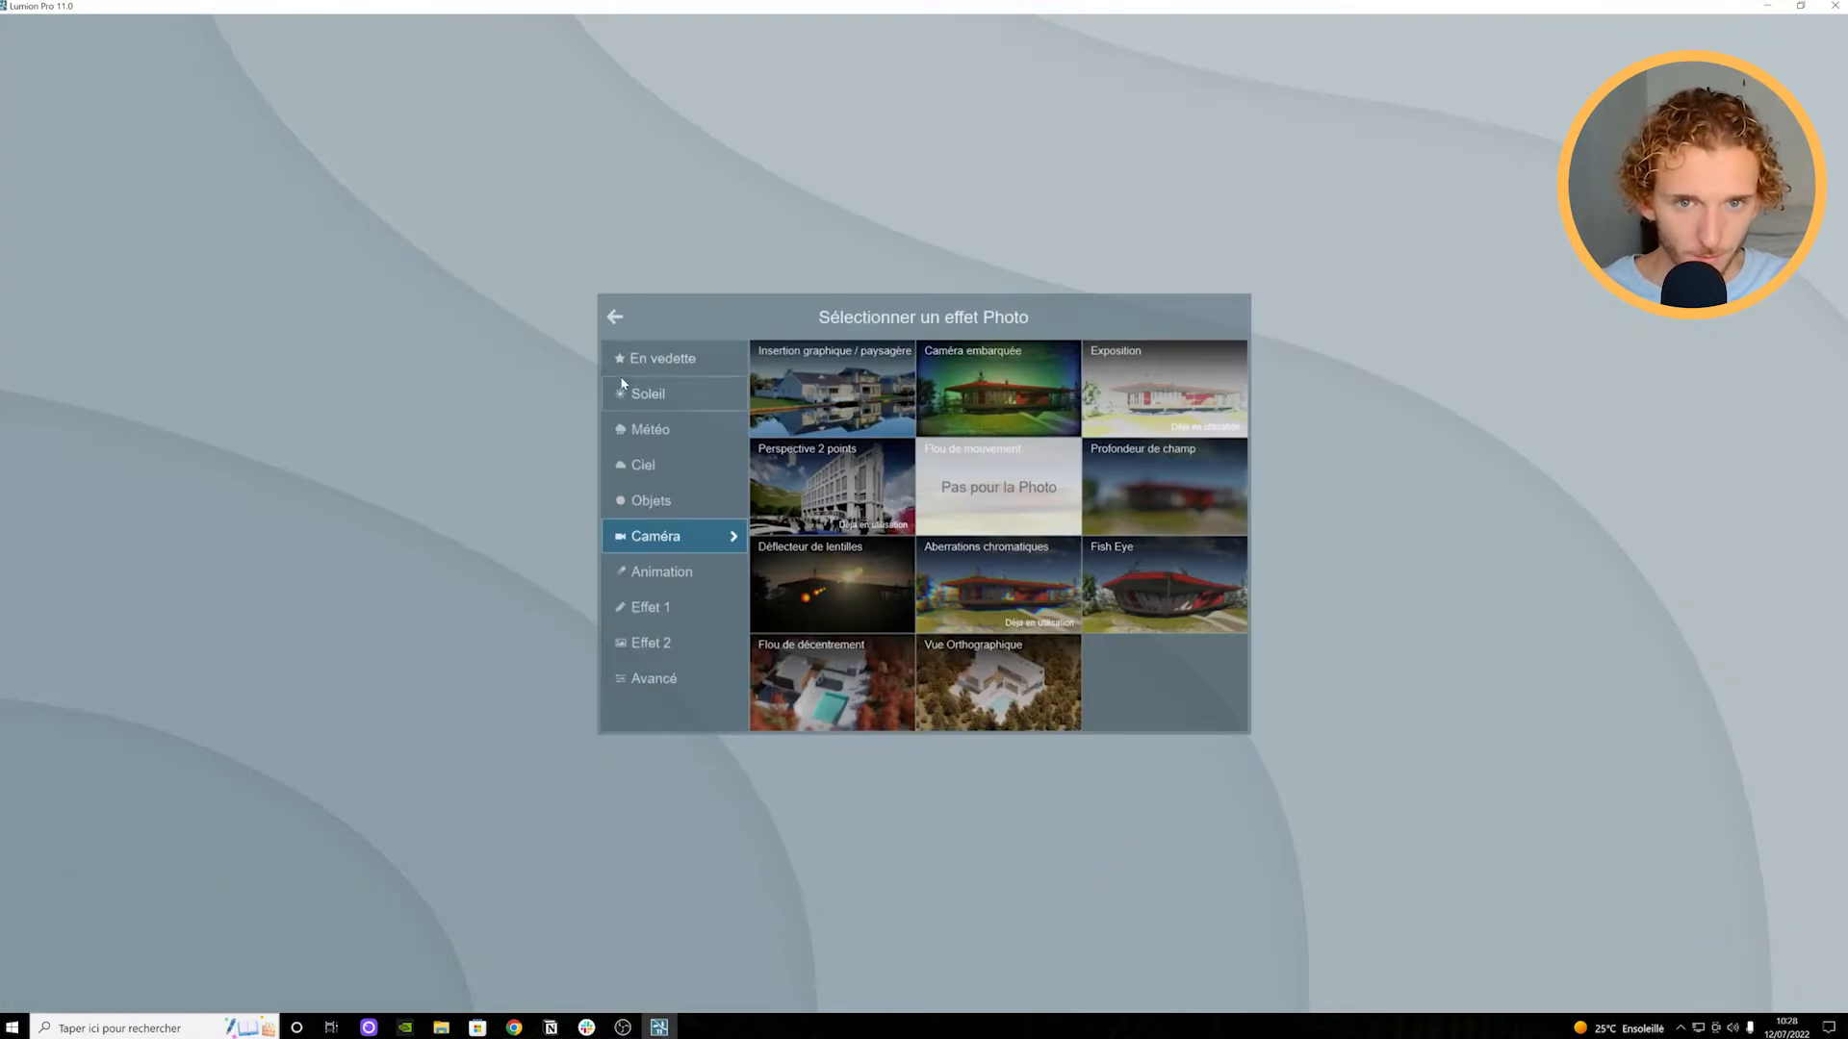
{"action": "left_click", "coordinate": [729, 396]}
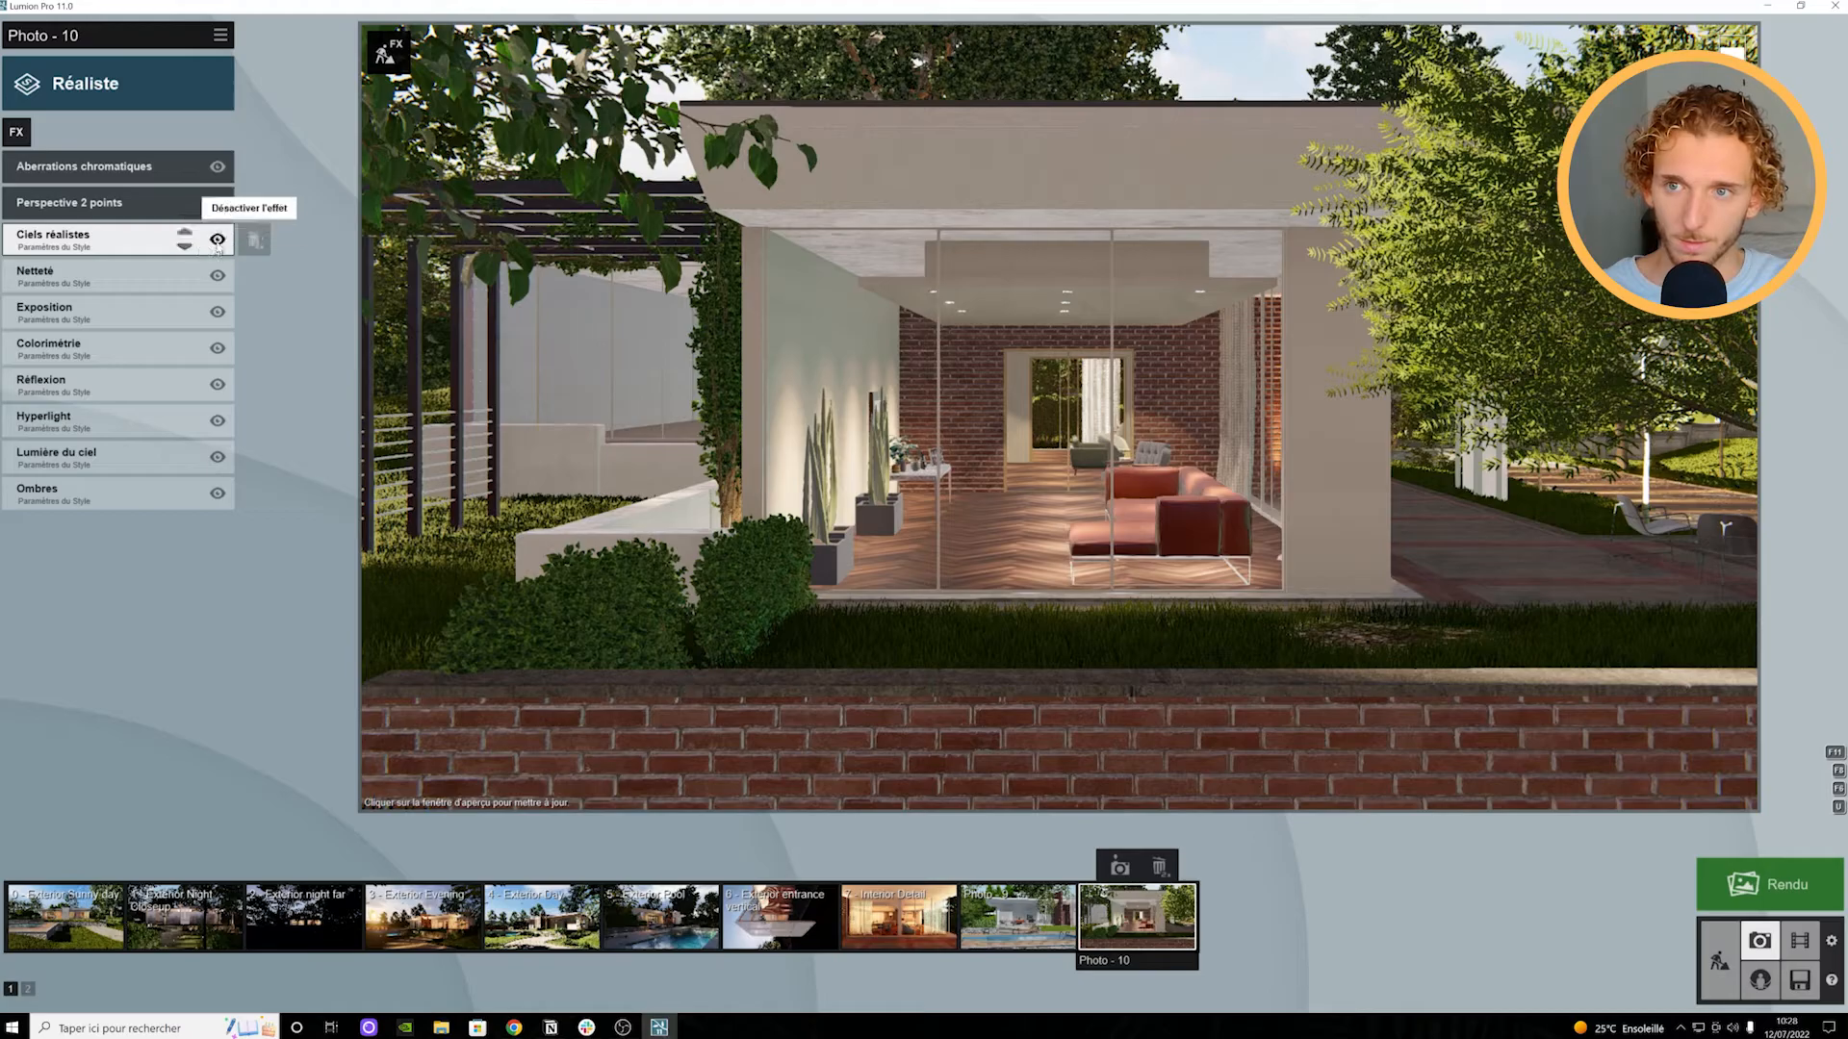
{"action": "left_click", "coordinate": [218, 241]}
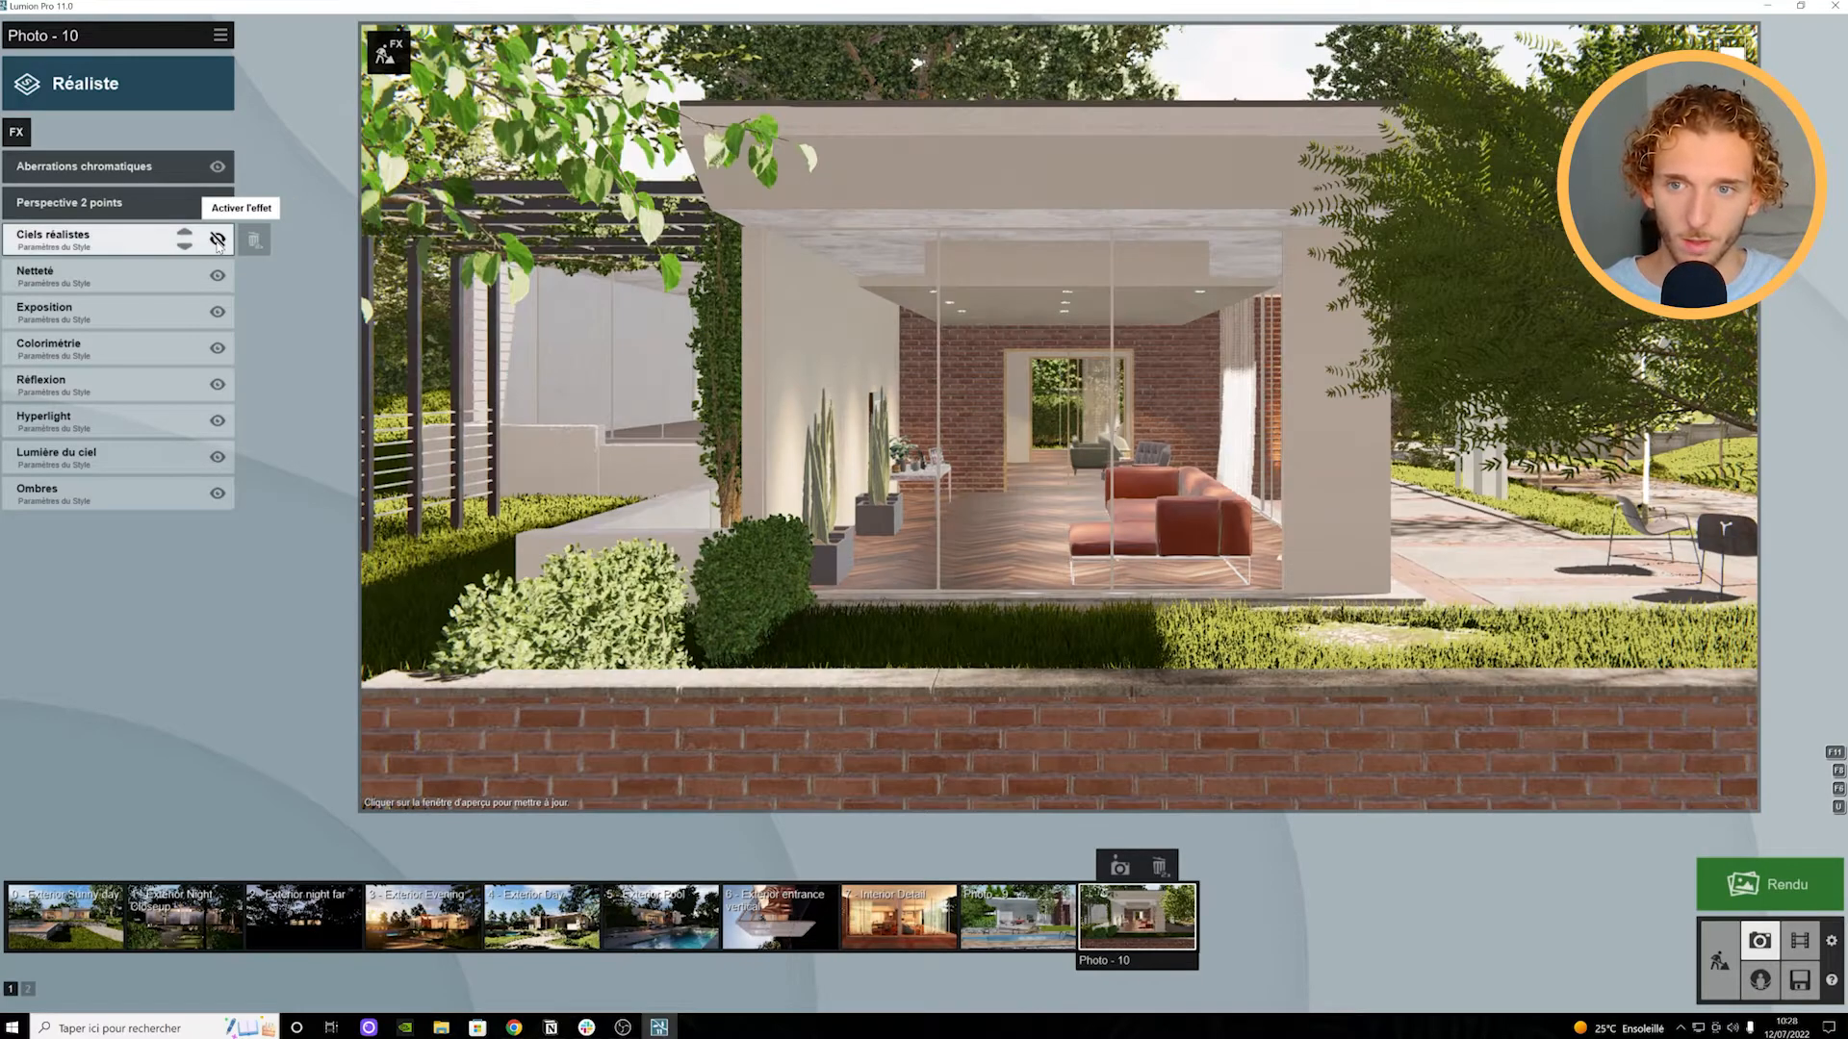
{"action": "left_click", "coordinate": [218, 240]}
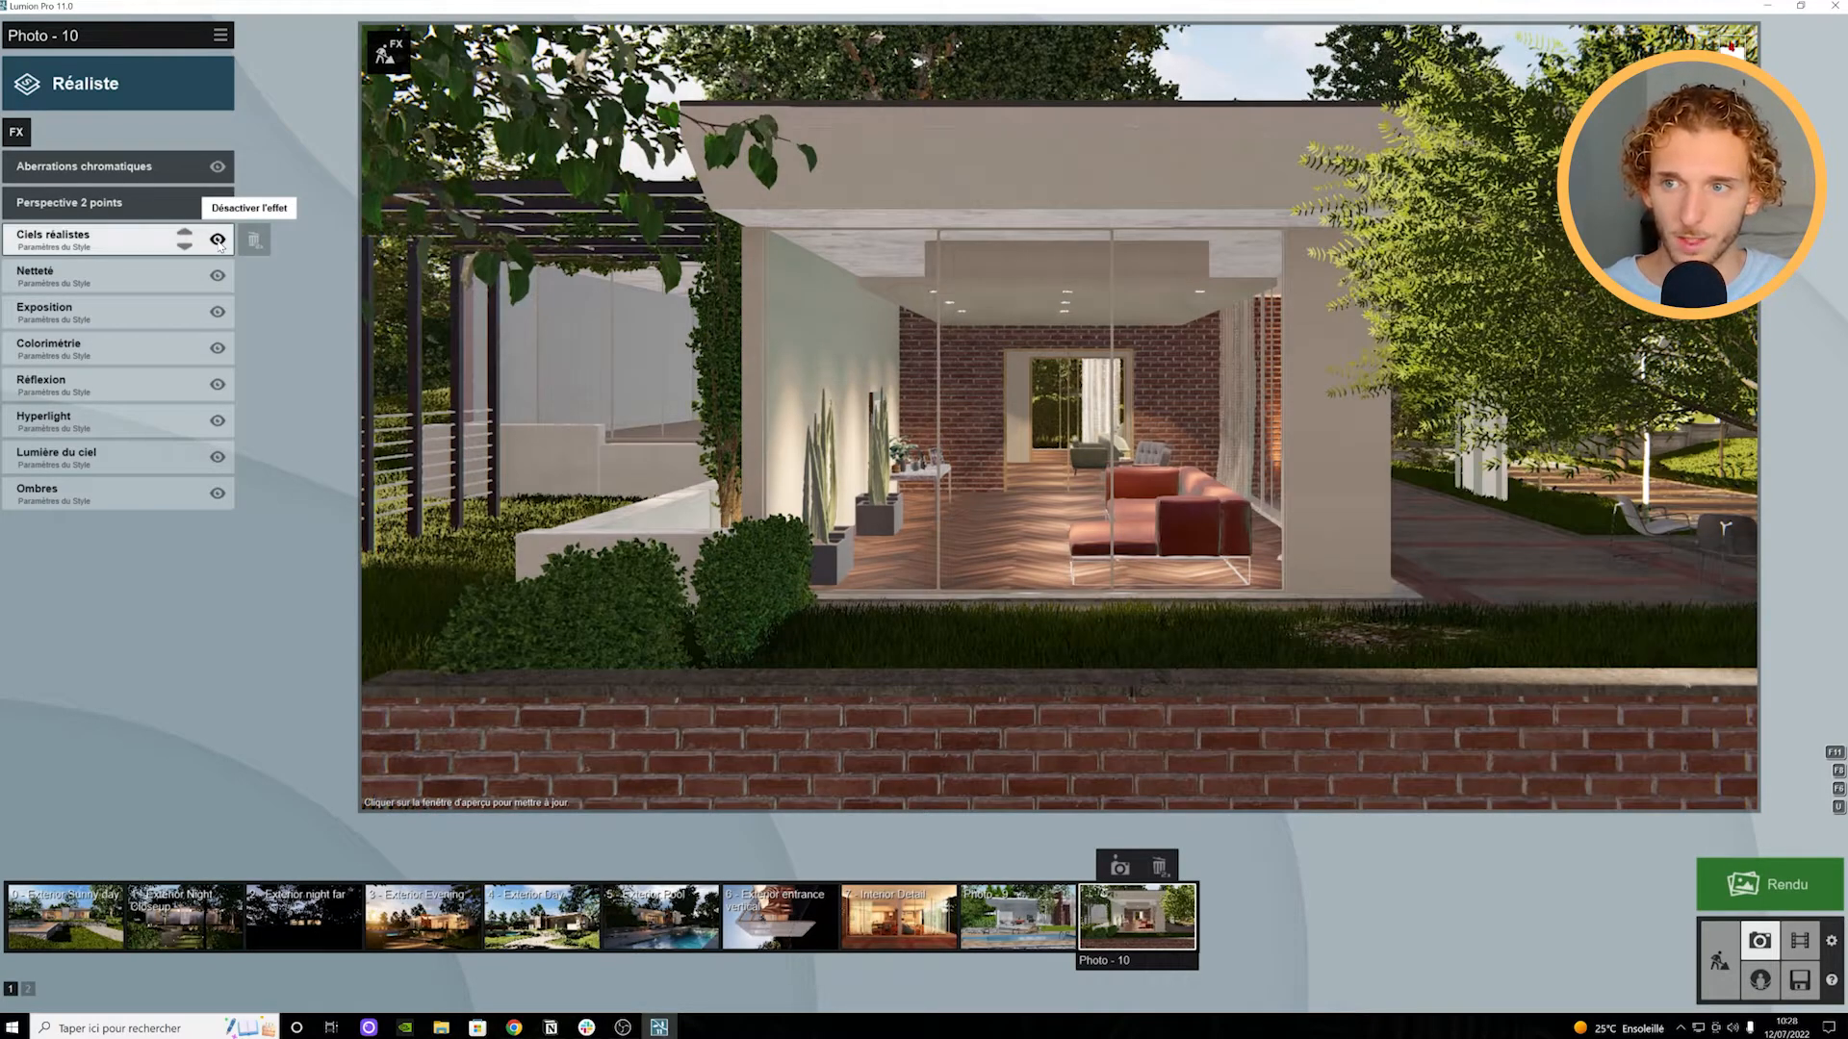
Step: Try a cloudy Sunset sky in Ciels réalistes, reduce its Z rotation so sunlight hits the facade, and update the preview
{"action": "left_click", "coordinate": [85, 243]}
{"action": "left_click", "coordinate": [66, 213]}
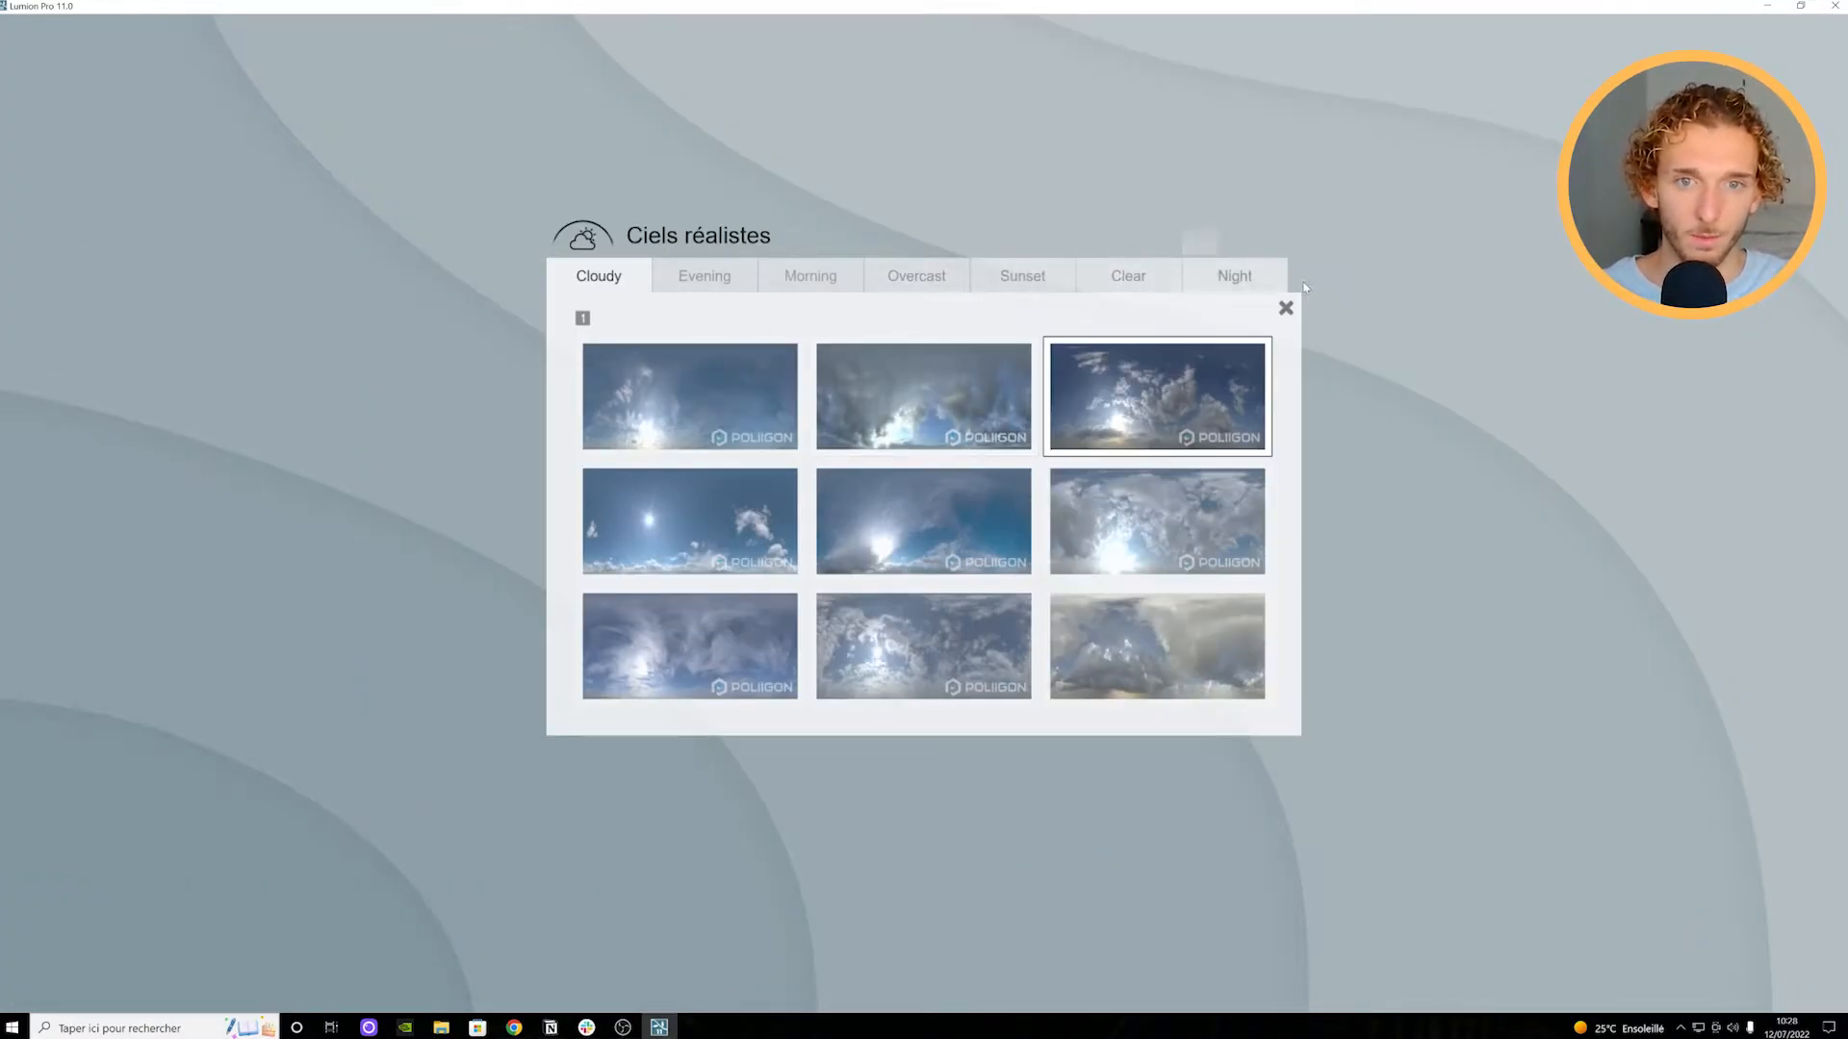
{"action": "left_click", "coordinate": [1036, 282]}
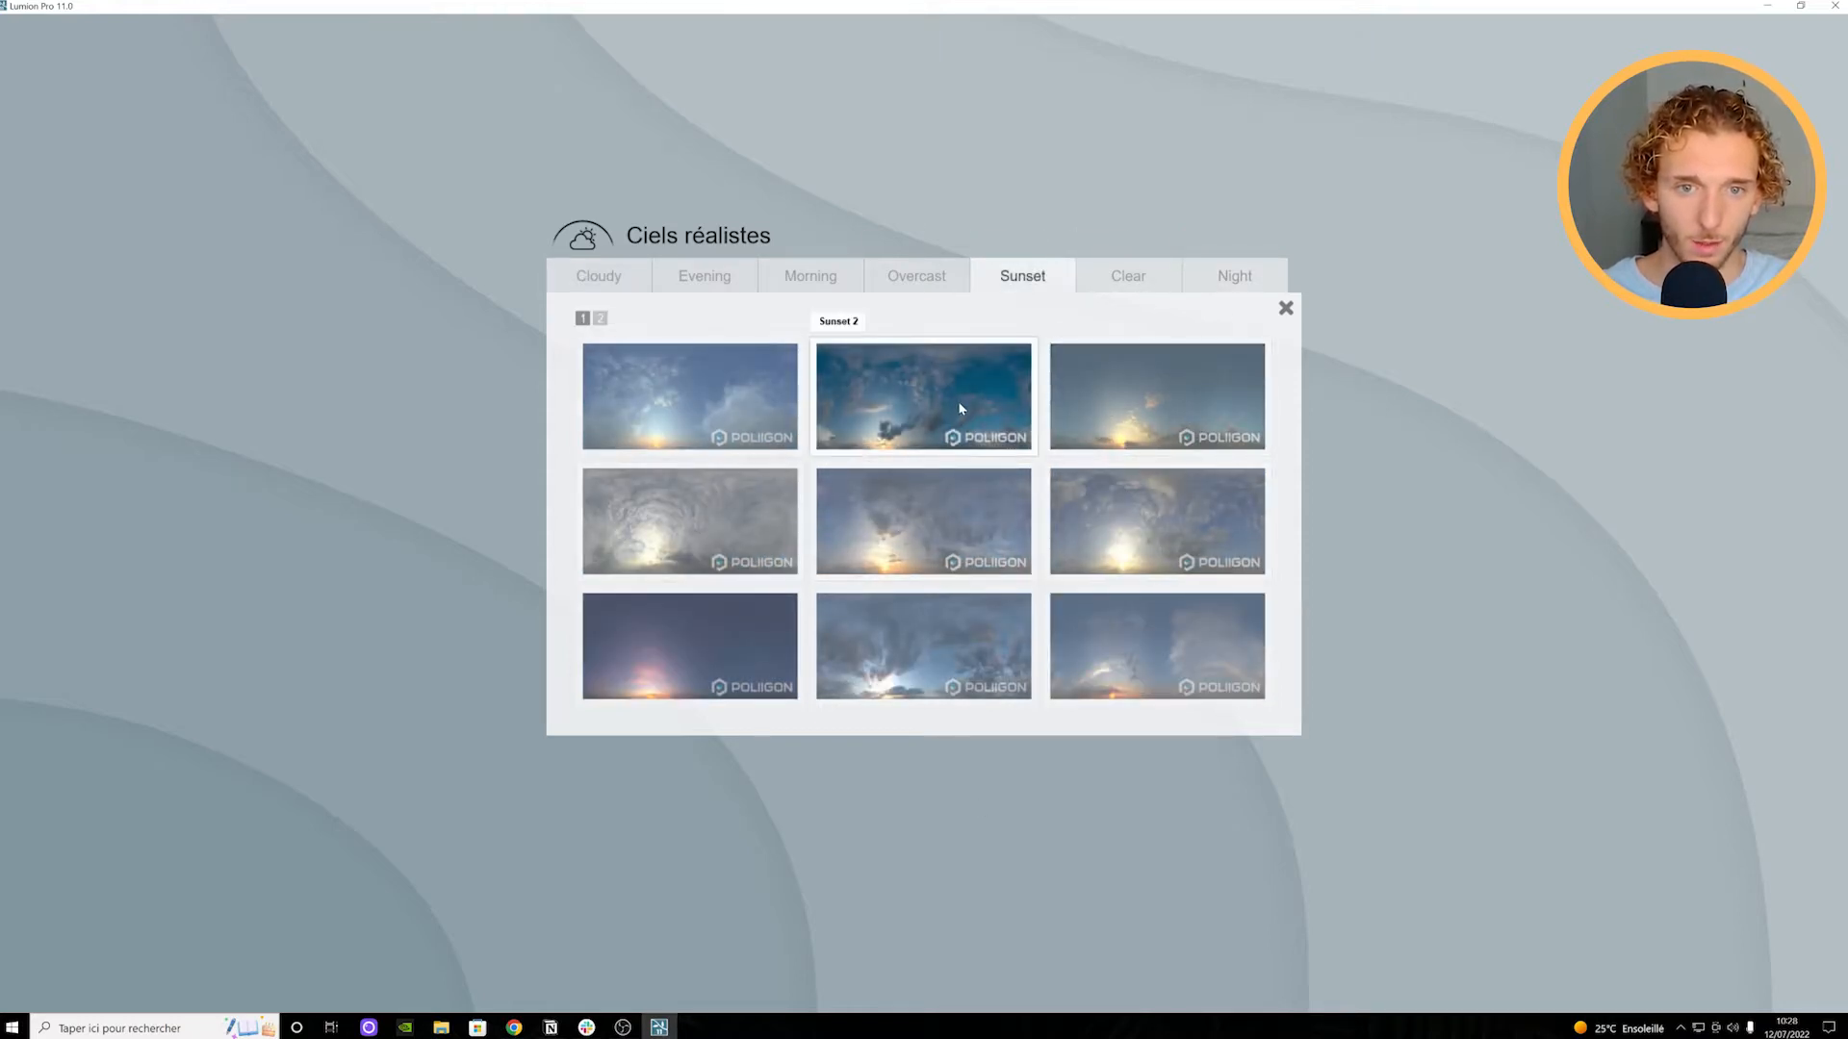
{"action": "left_click", "coordinate": [955, 662]}
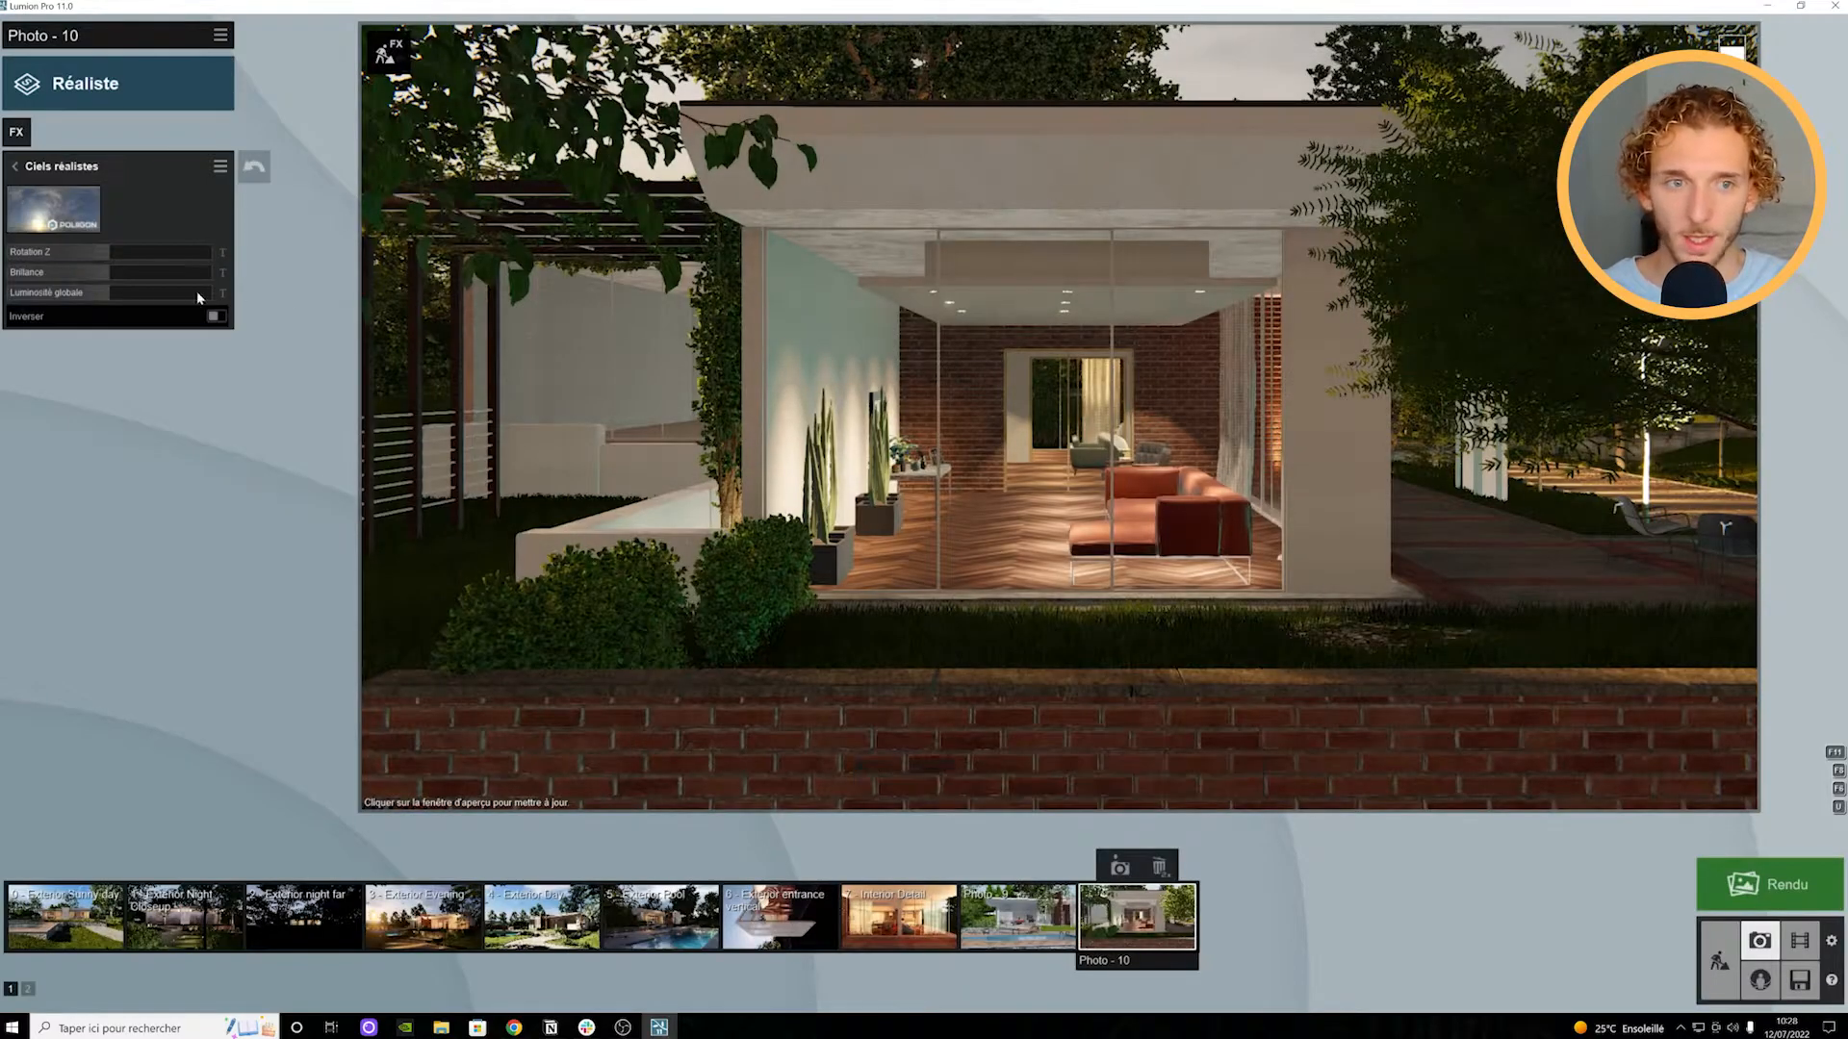
{"action": "left_click_drag", "start_coordinate": [112, 252], "coordinate": [36, 253]}
{"action": "left_click", "coordinate": [874, 370]}
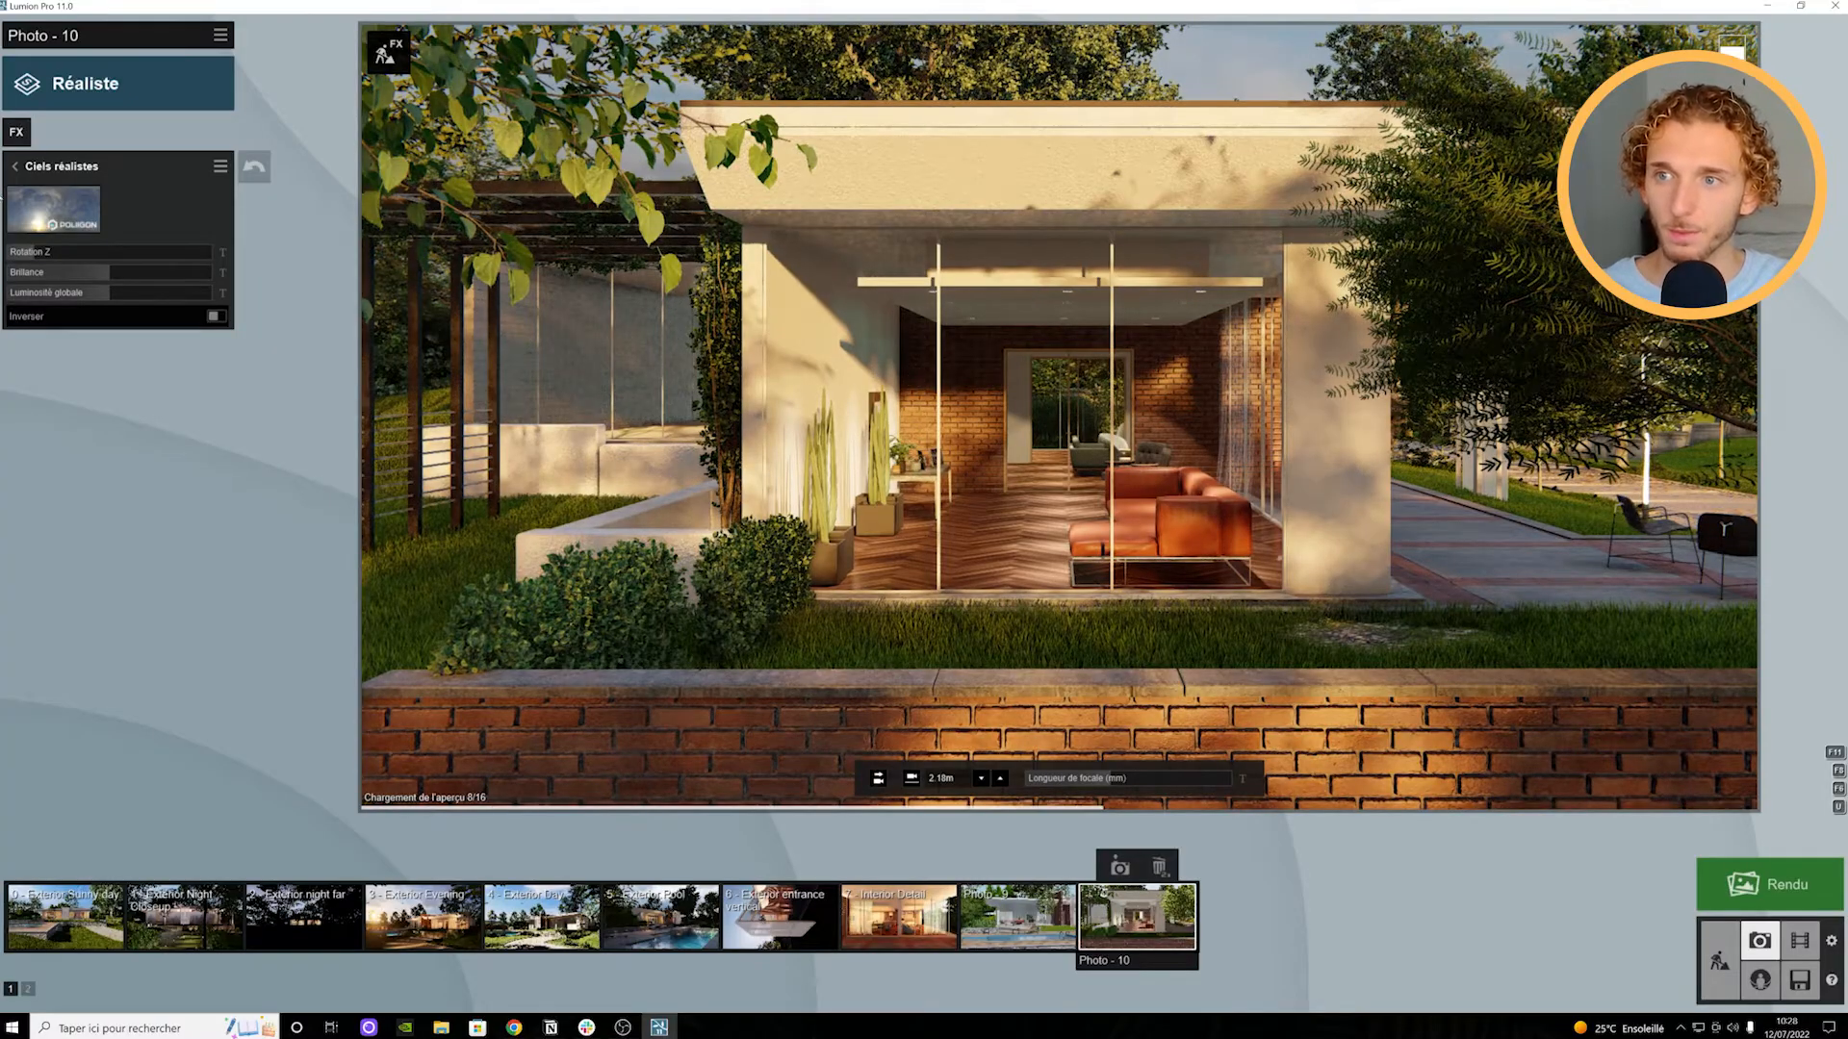
Step: Review the Ciels réalistes settings and disable that effect on the photo
{"action": "left_click", "coordinate": [14, 167]}
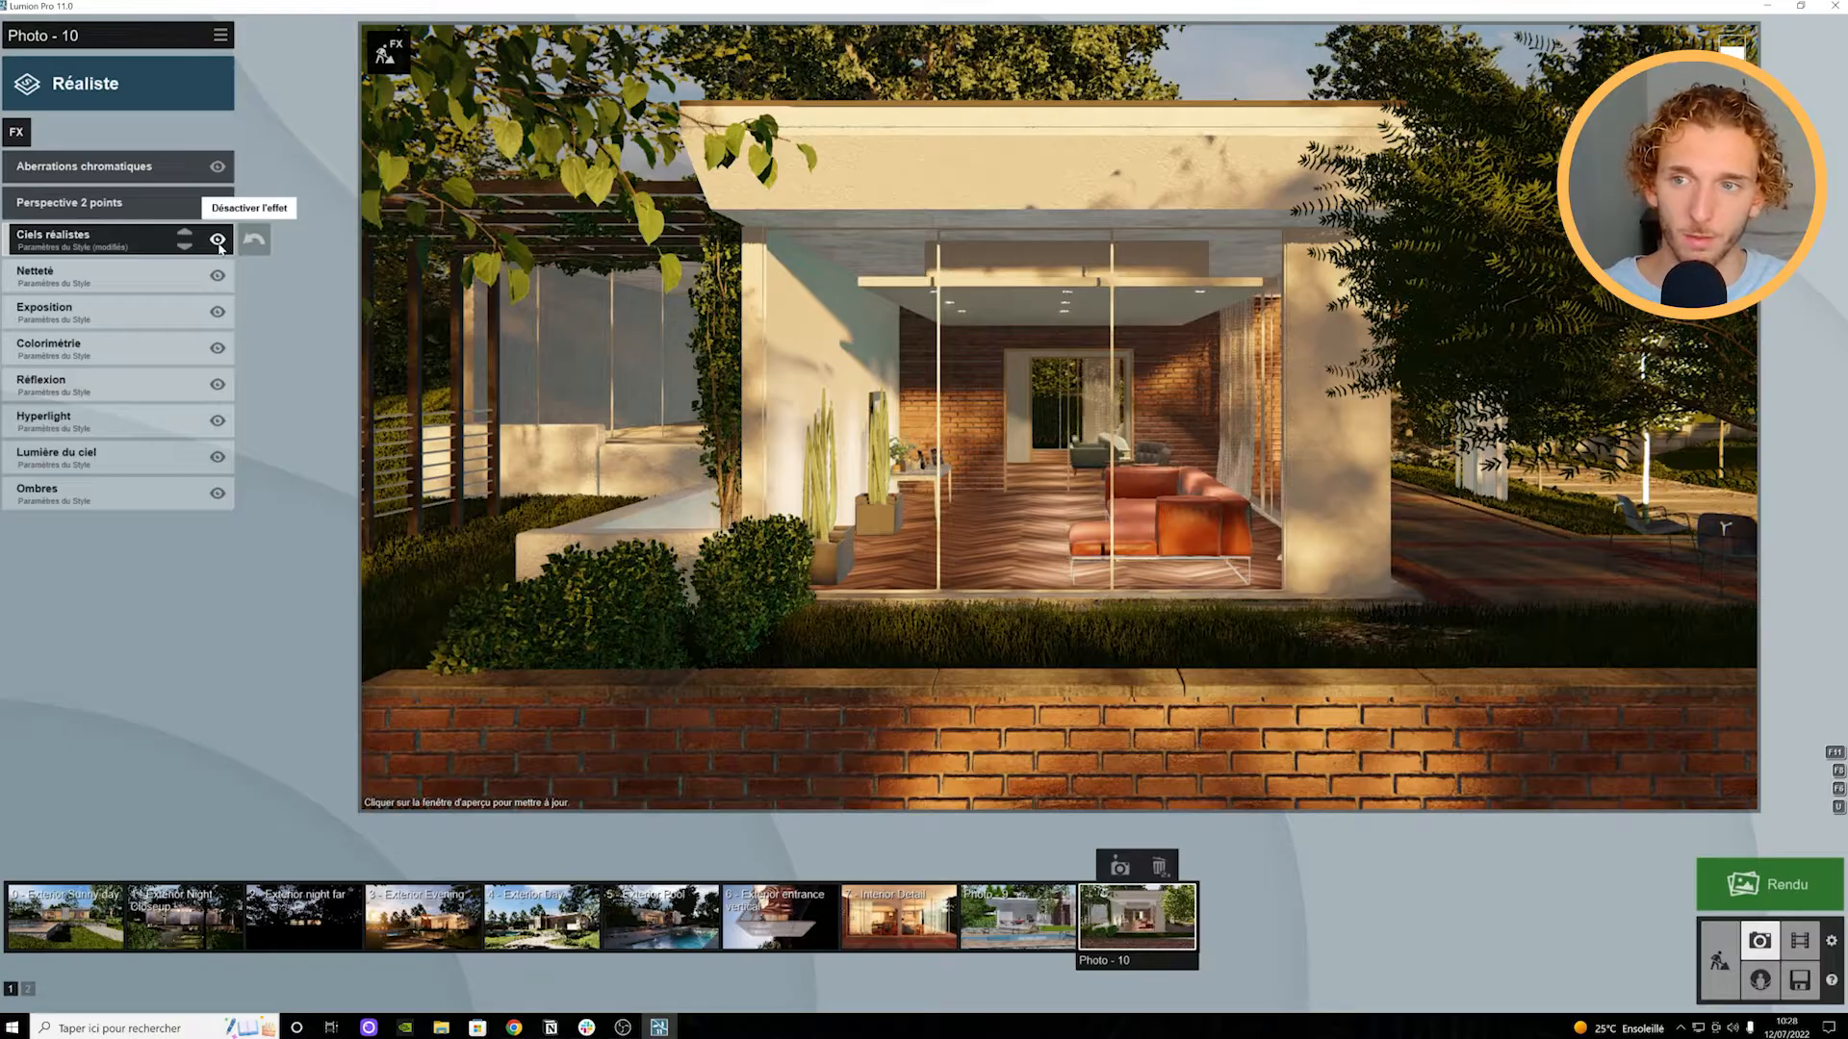
{"action": "left_click", "coordinate": [116, 241]}
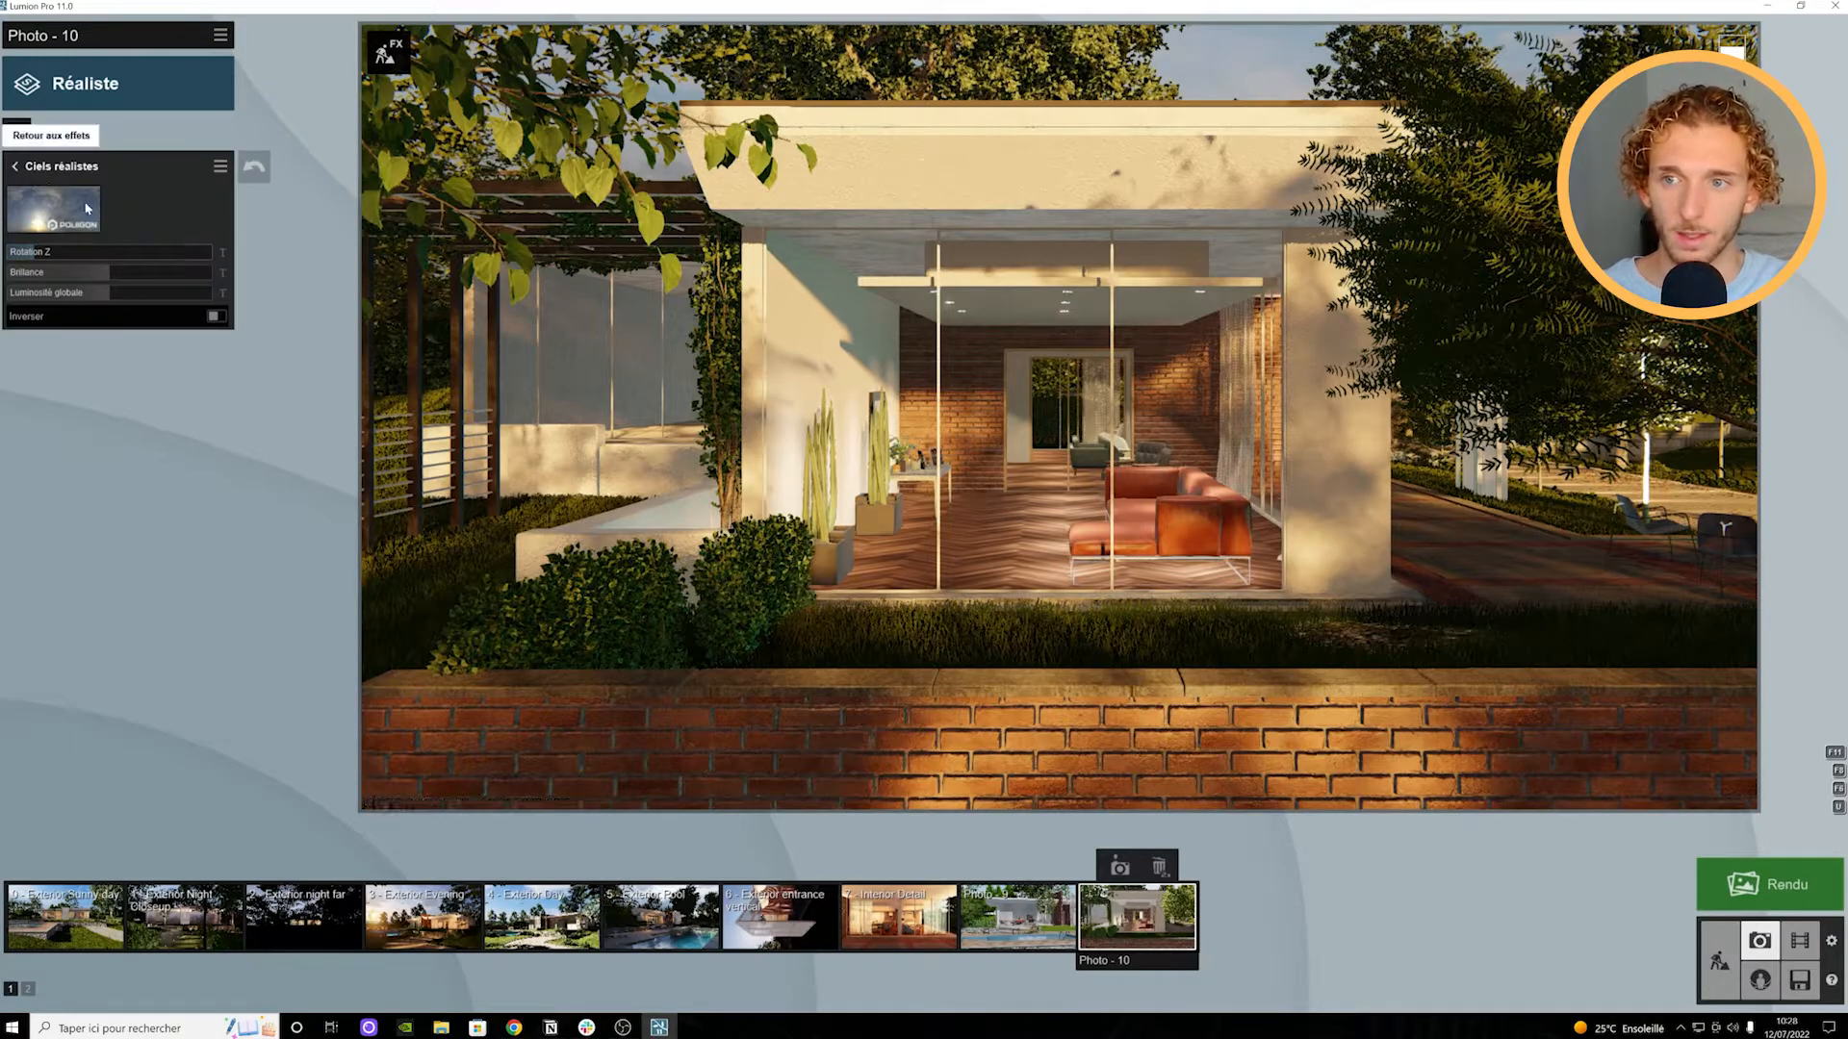
{"action": "left_click", "coordinate": [15, 167]}
{"action": "left_click", "coordinate": [218, 241]}
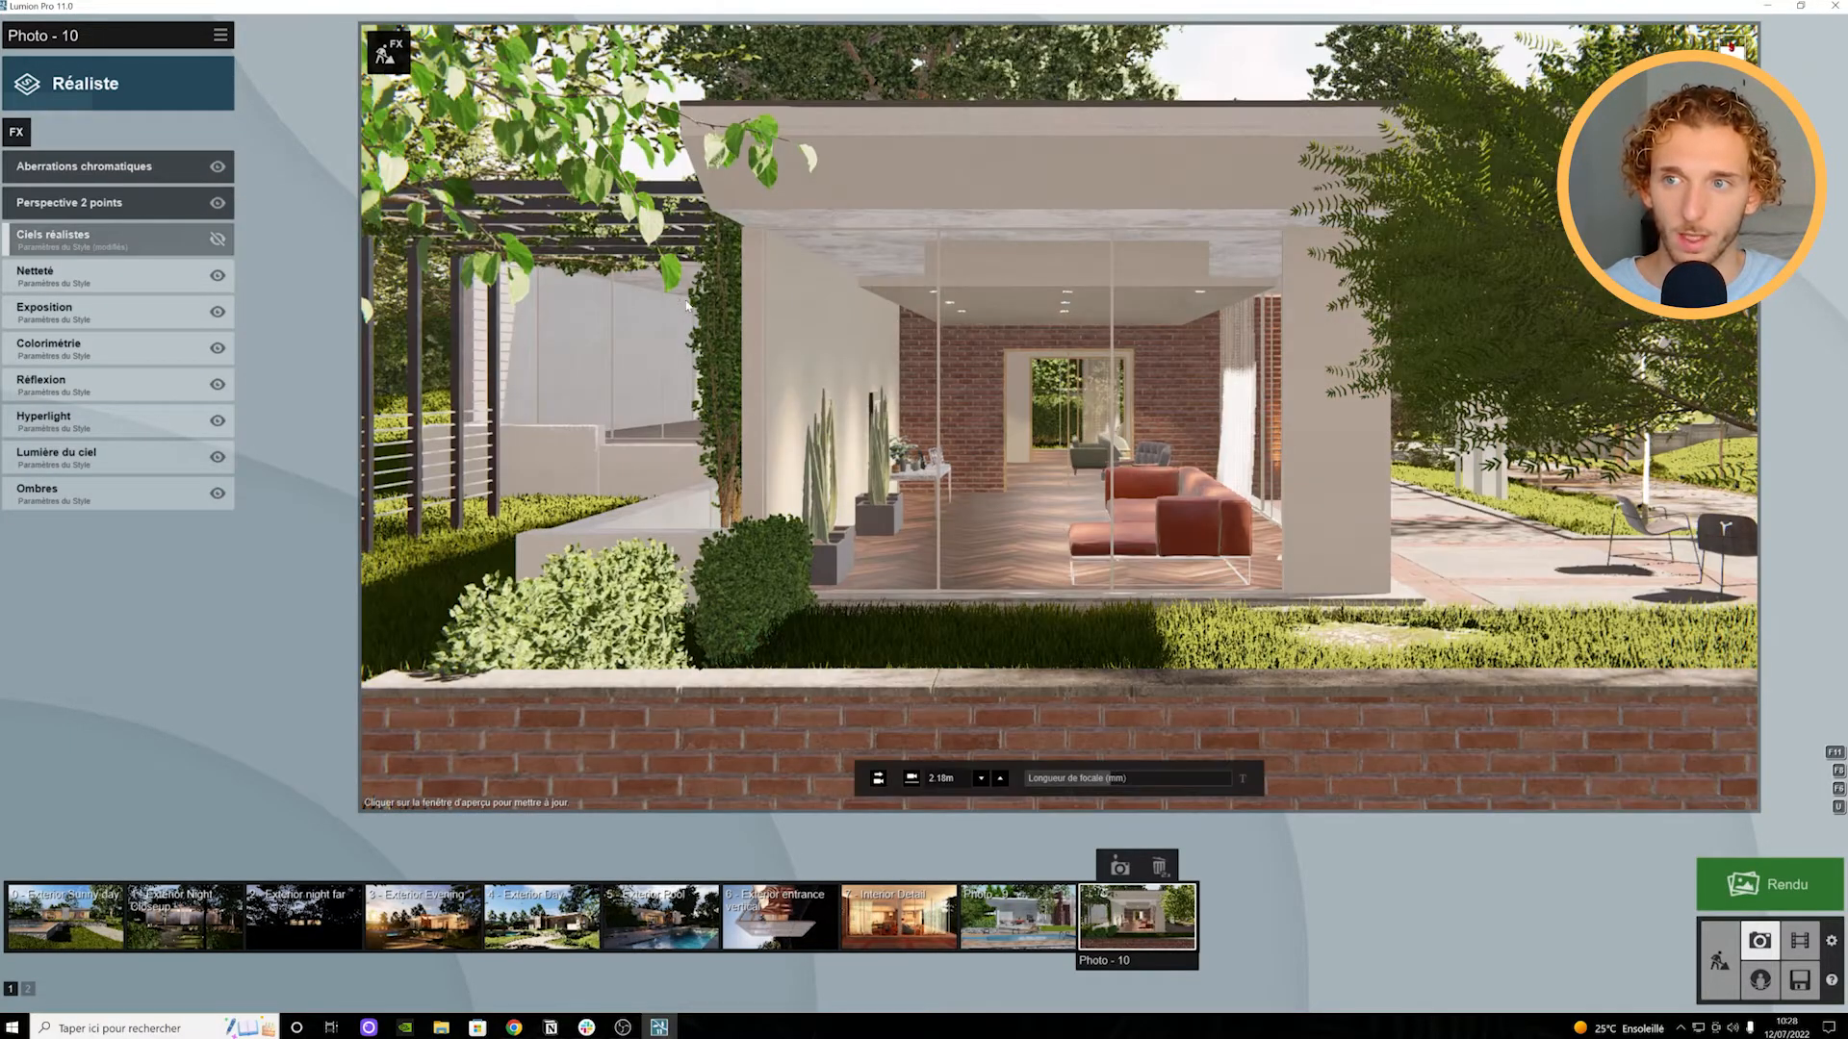
Step: Add the Soleil effect, change the sun's position to light the facade, and set its height to about 9.26°
{"action": "left_click", "coordinate": [16, 132]}
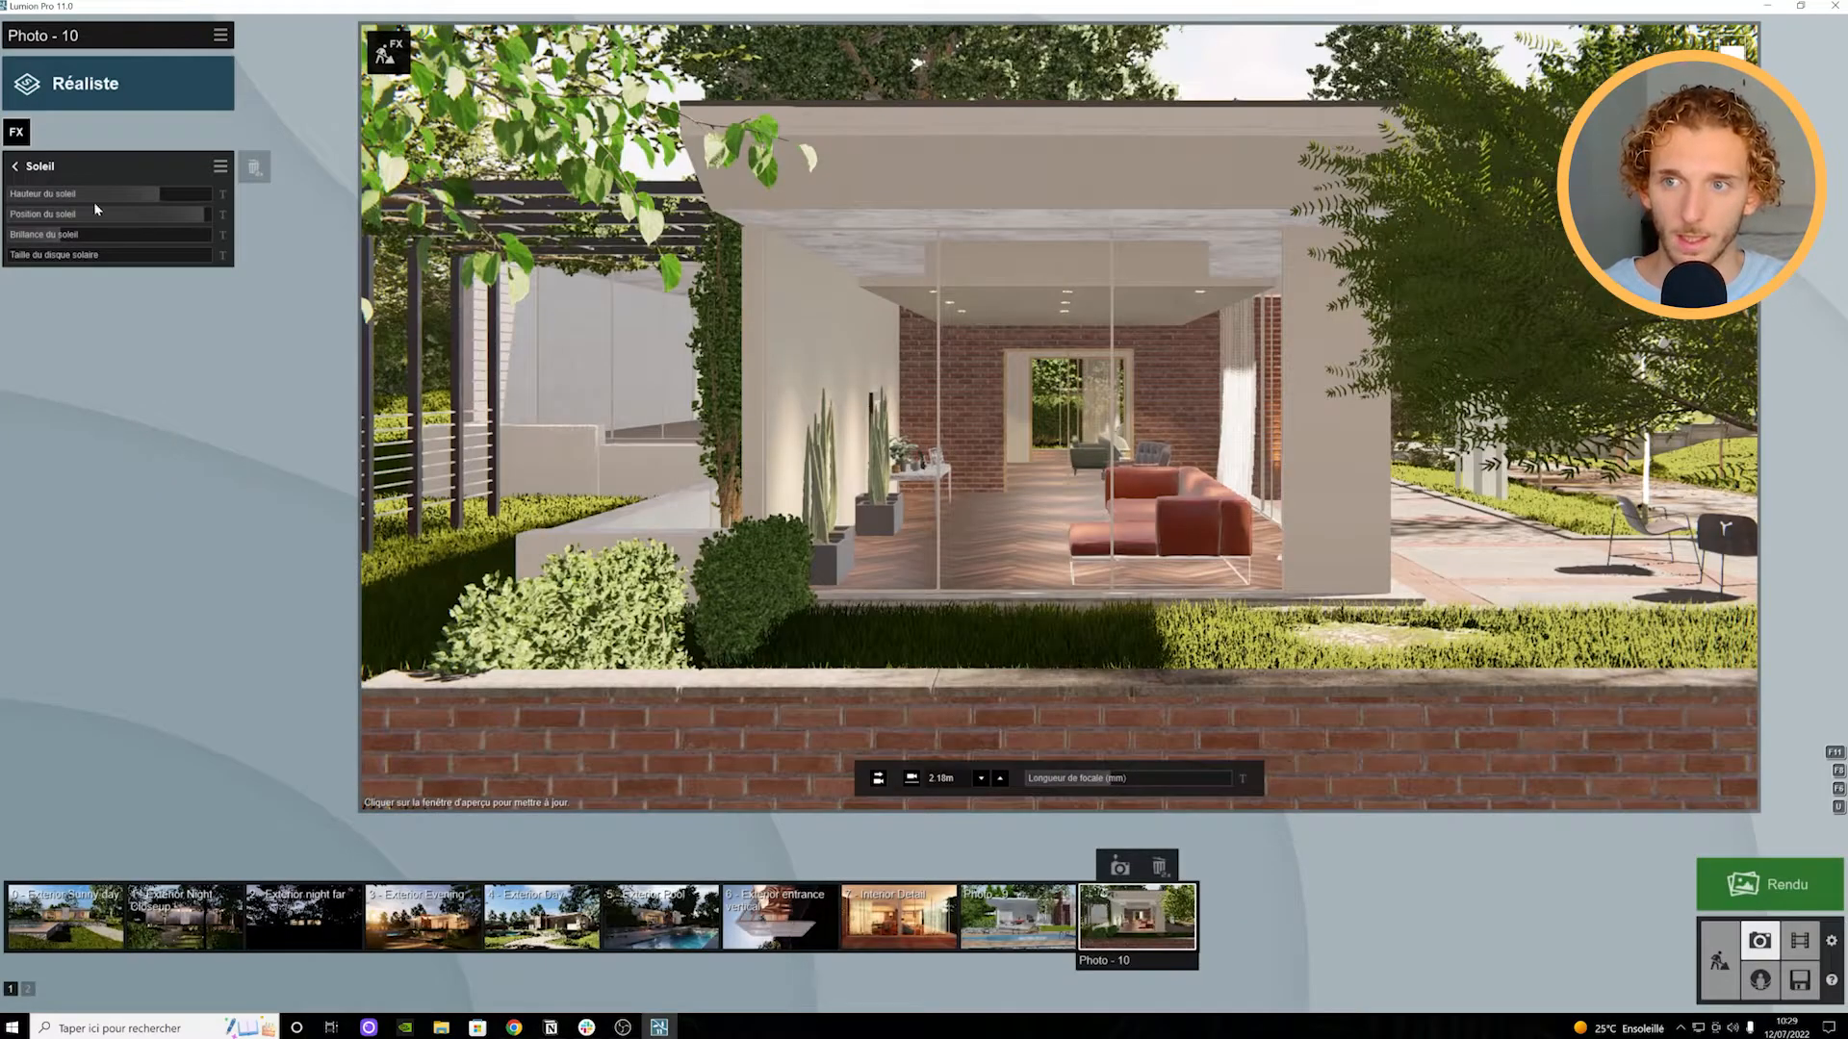
{"action": "mouse_move", "coordinate": [154, 190]}
{"action": "left_mouse_down"}
{"action": "mouse_move", "coordinate": [189, 216]}
{"action": "mouse_move", "coordinate": [119, 196]}
{"action": "left_mouse_up"}
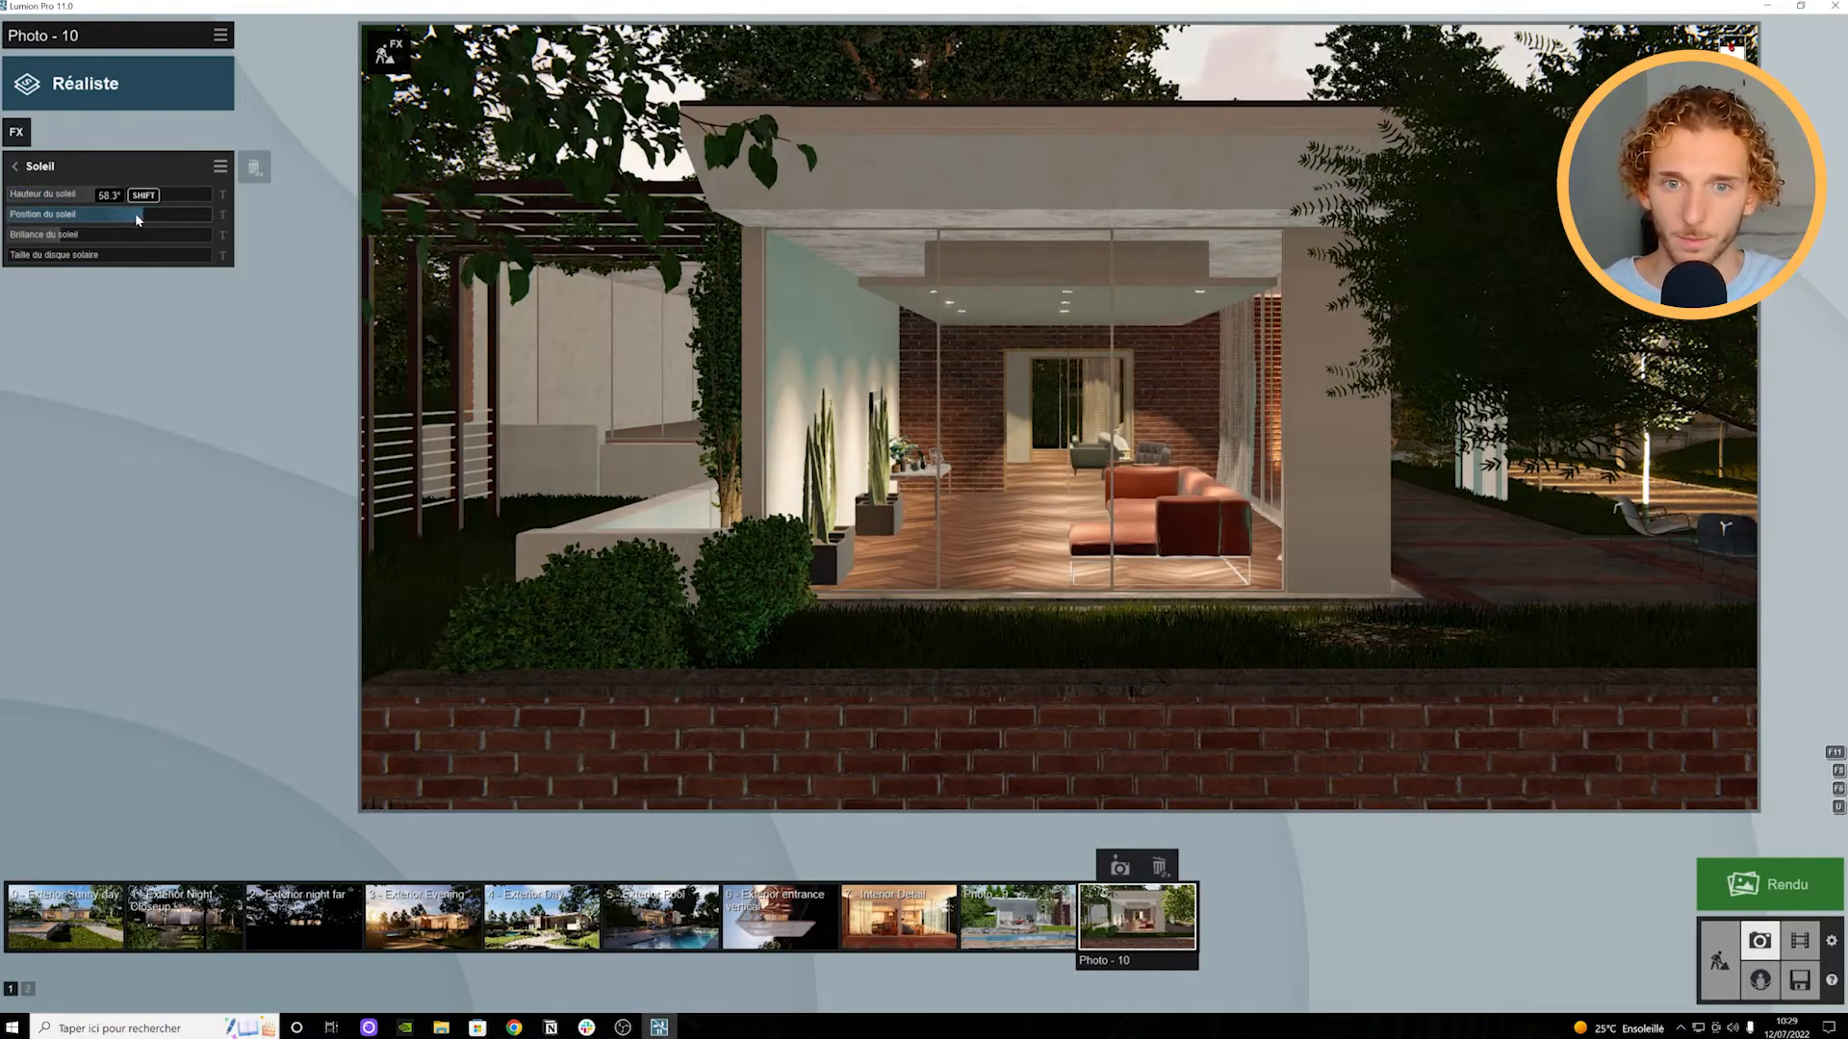
{"action": "mouse_move", "coordinate": [110, 219]}
{"action": "left_mouse_down"}
{"action": "mouse_move", "coordinate": [62, 221]}
{"action": "mouse_move", "coordinate": [108, 198]}
{"action": "left_mouse_up"}
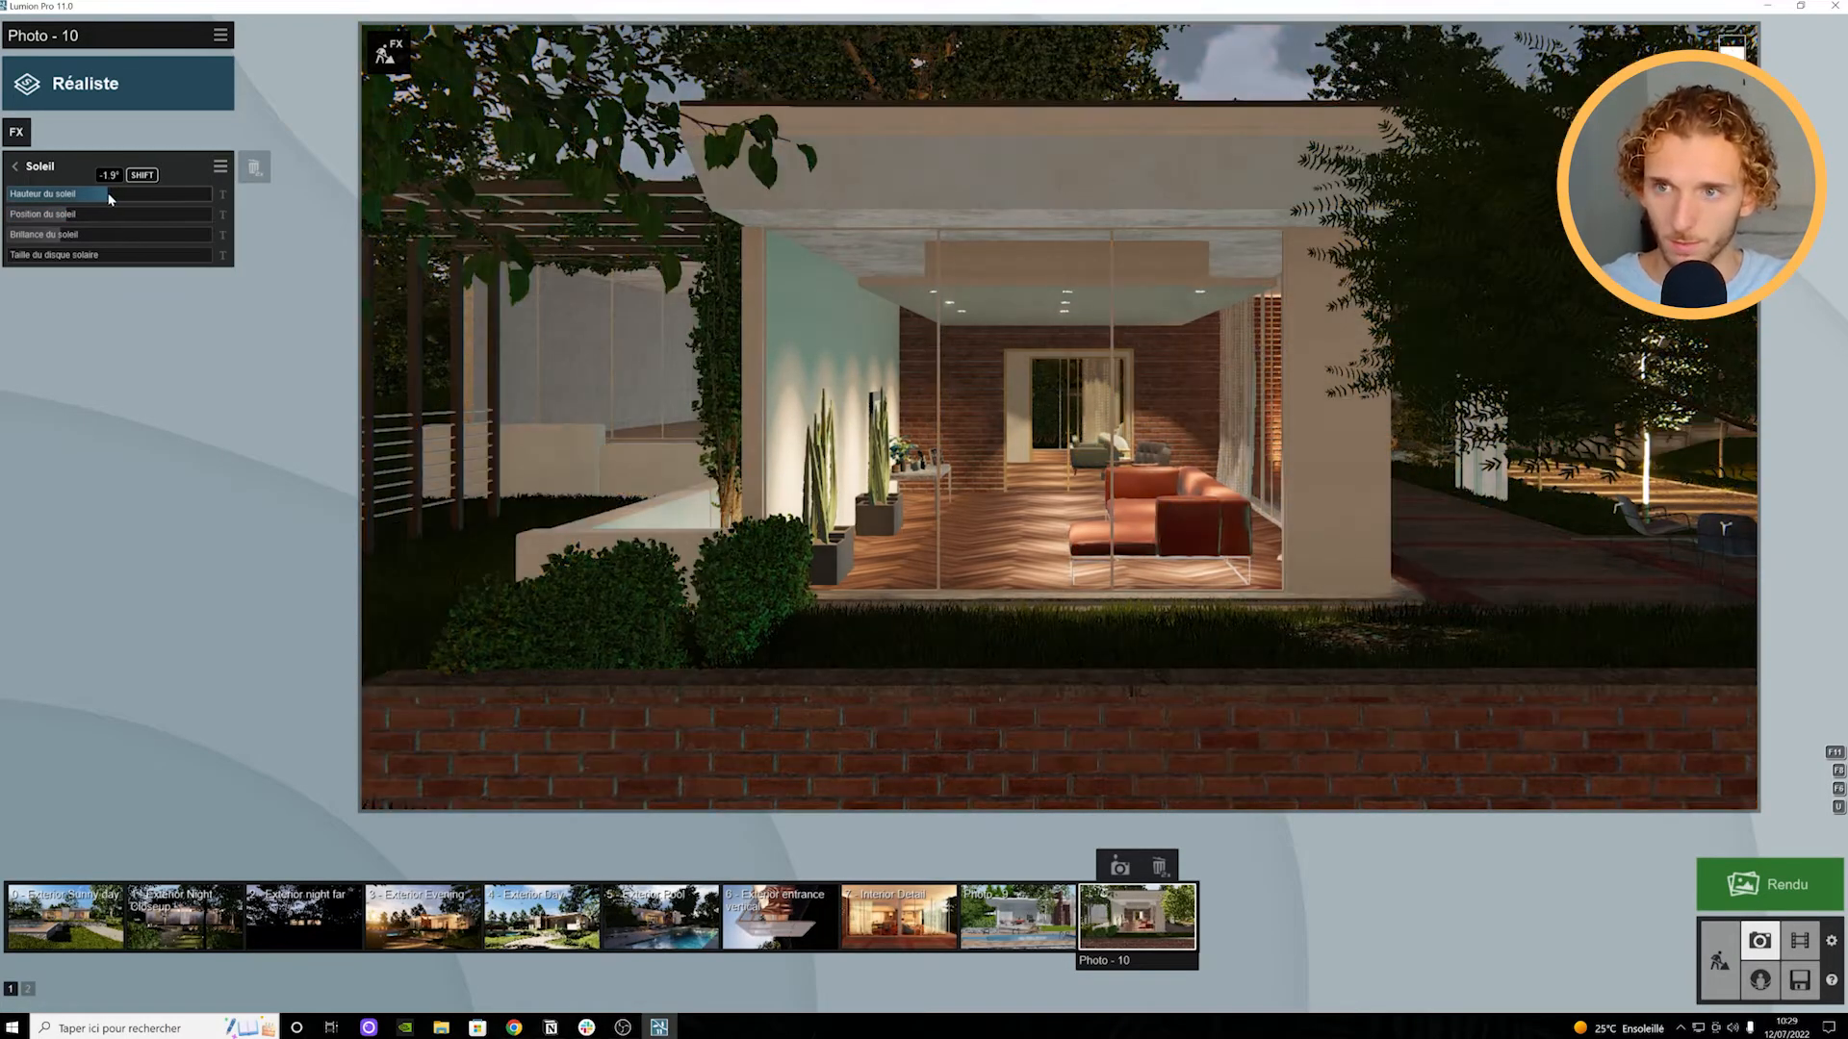
{"action": "left_click_drag", "start_coordinate": [579, 246], "coordinate": [1193, 270]}
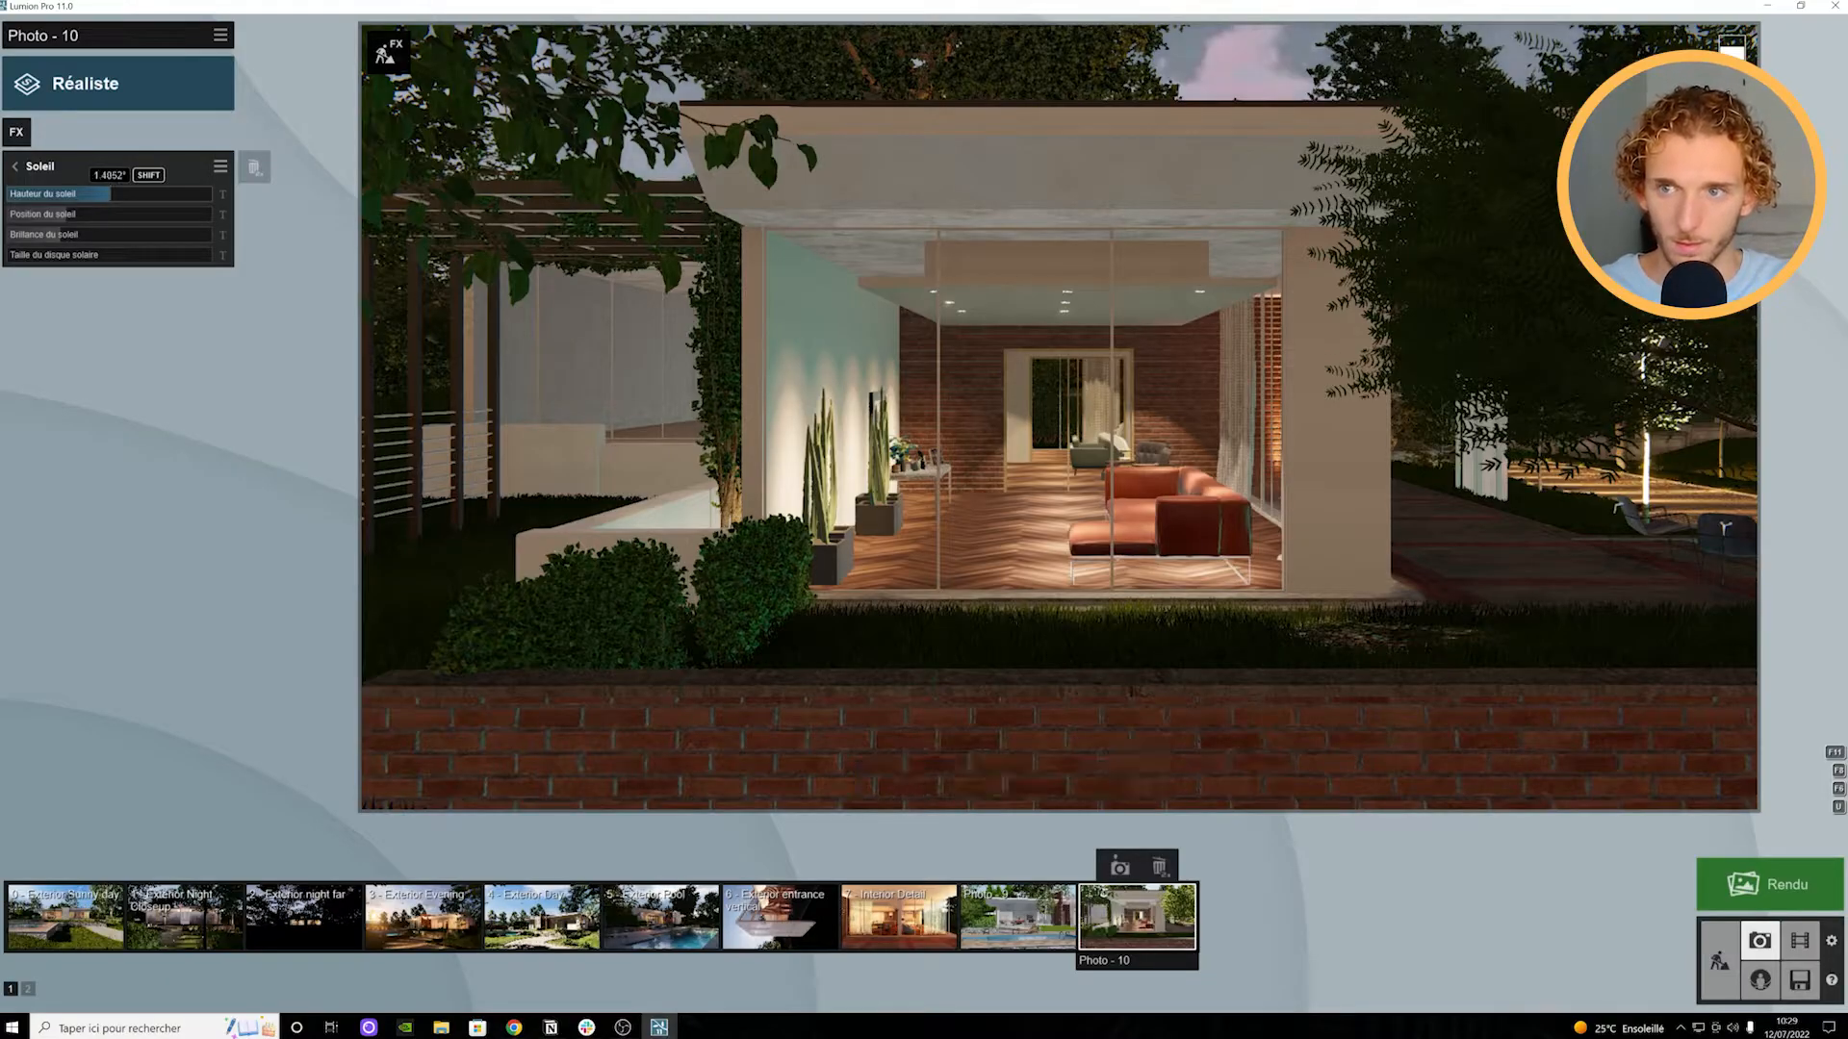
{"action": "left_click_drag", "start_coordinate": [1845, 448], "coordinate": [1819, 443], "text": "shift"}
{"action": "left_click_drag", "start_coordinate": [111, 194], "coordinate": [1846, 447], "text": "shift"}
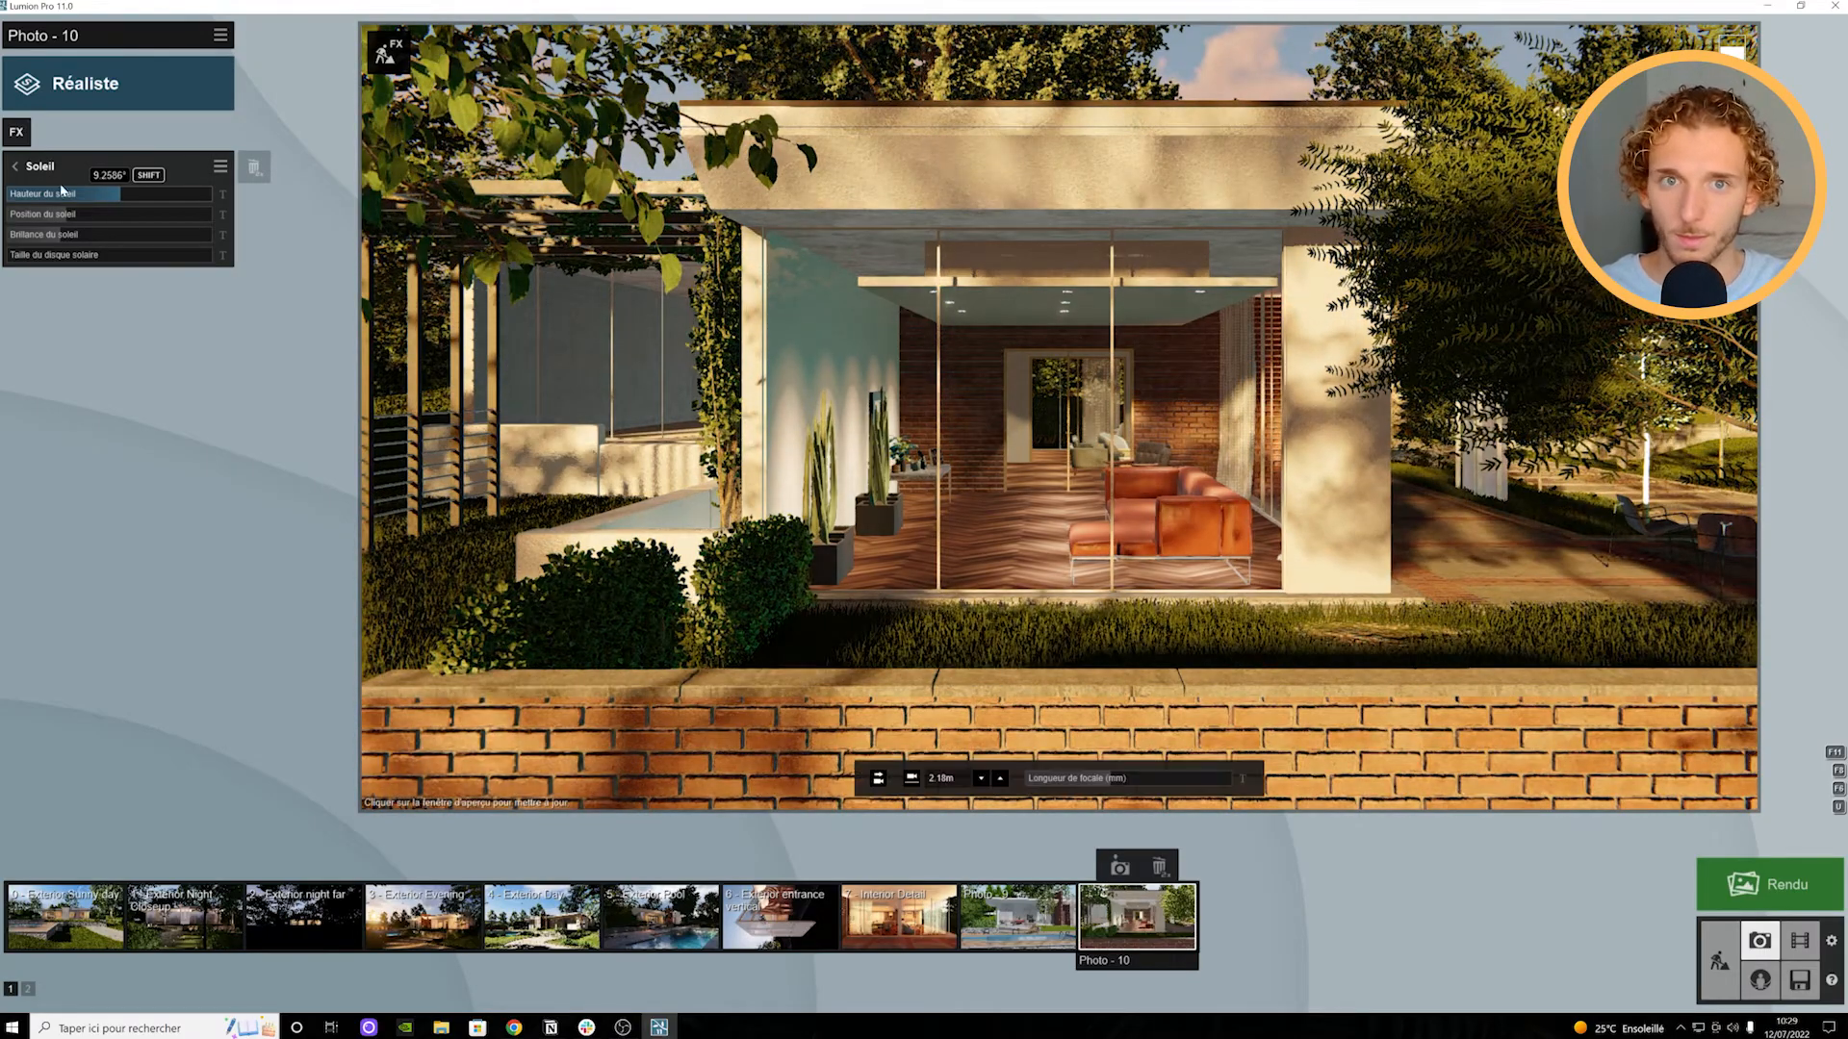
{"action": "left_click", "coordinate": [11, 165]}
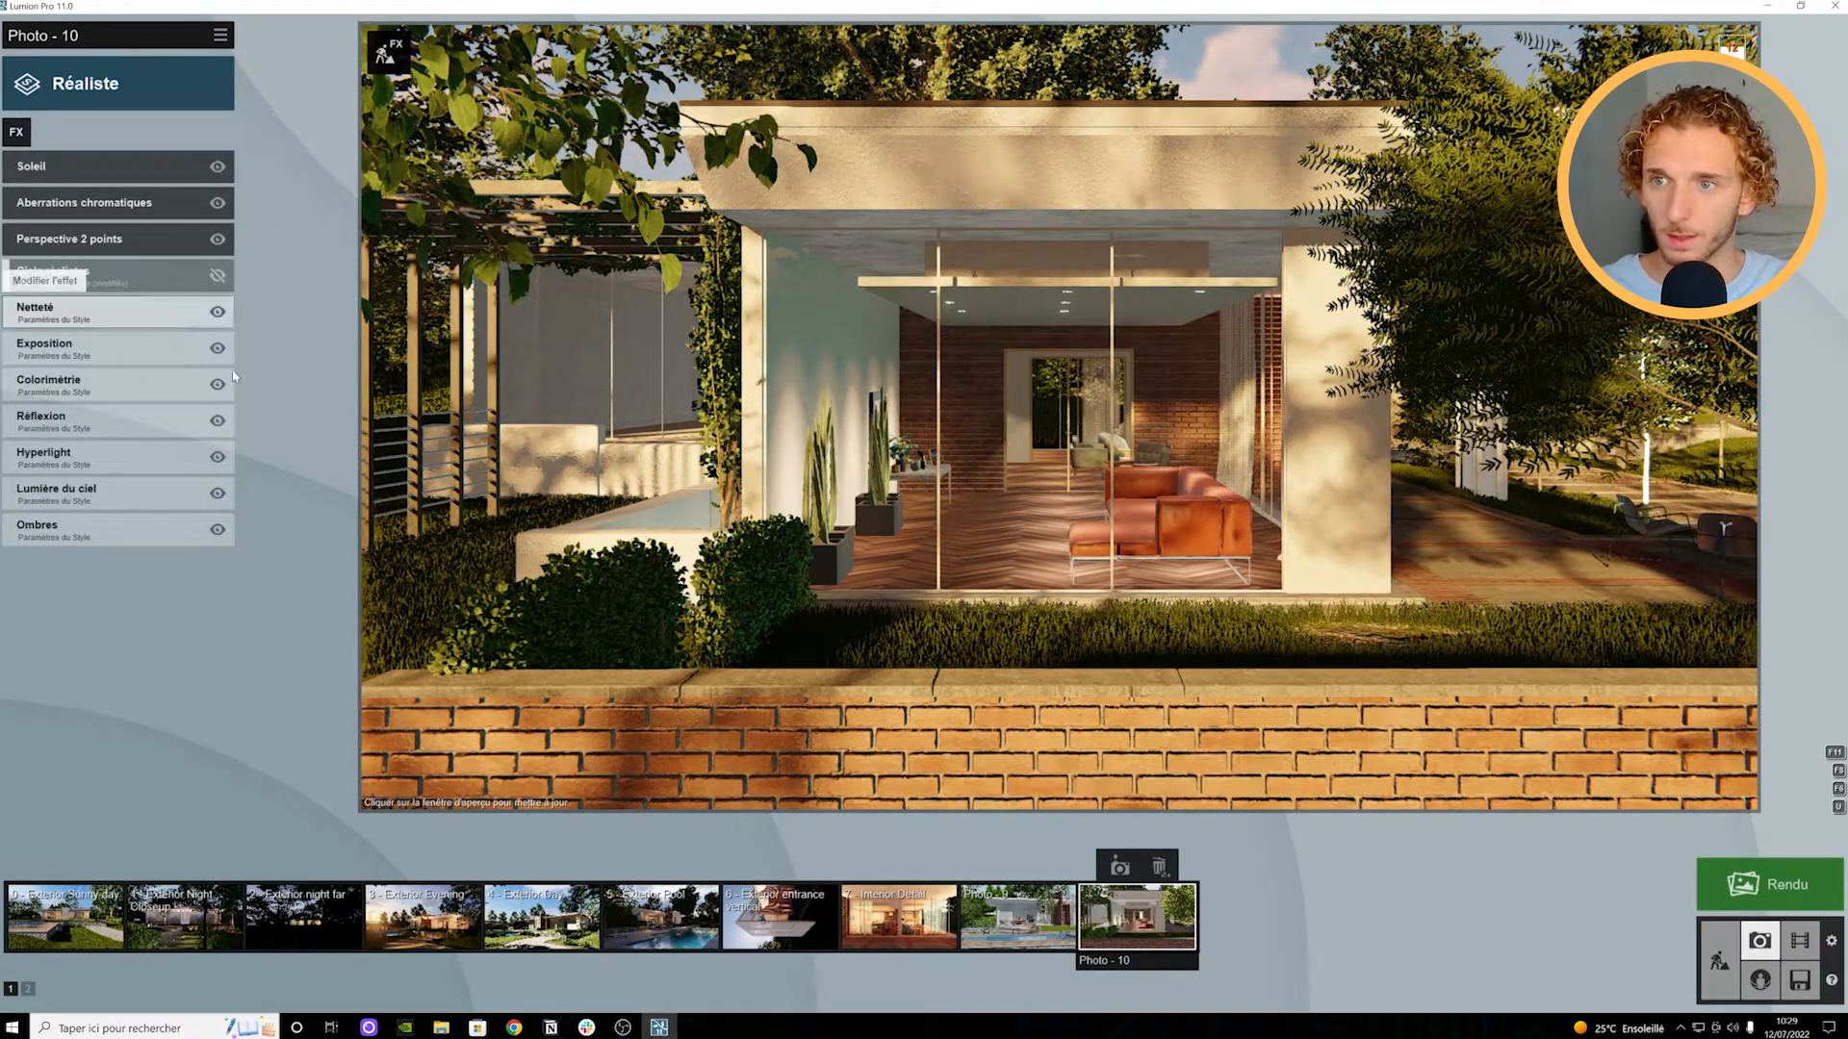
Step: Look through the weather and sky effect categories and add the Ciel et nuages effect to the photo
{"action": "left_click", "coordinate": [16, 132]}
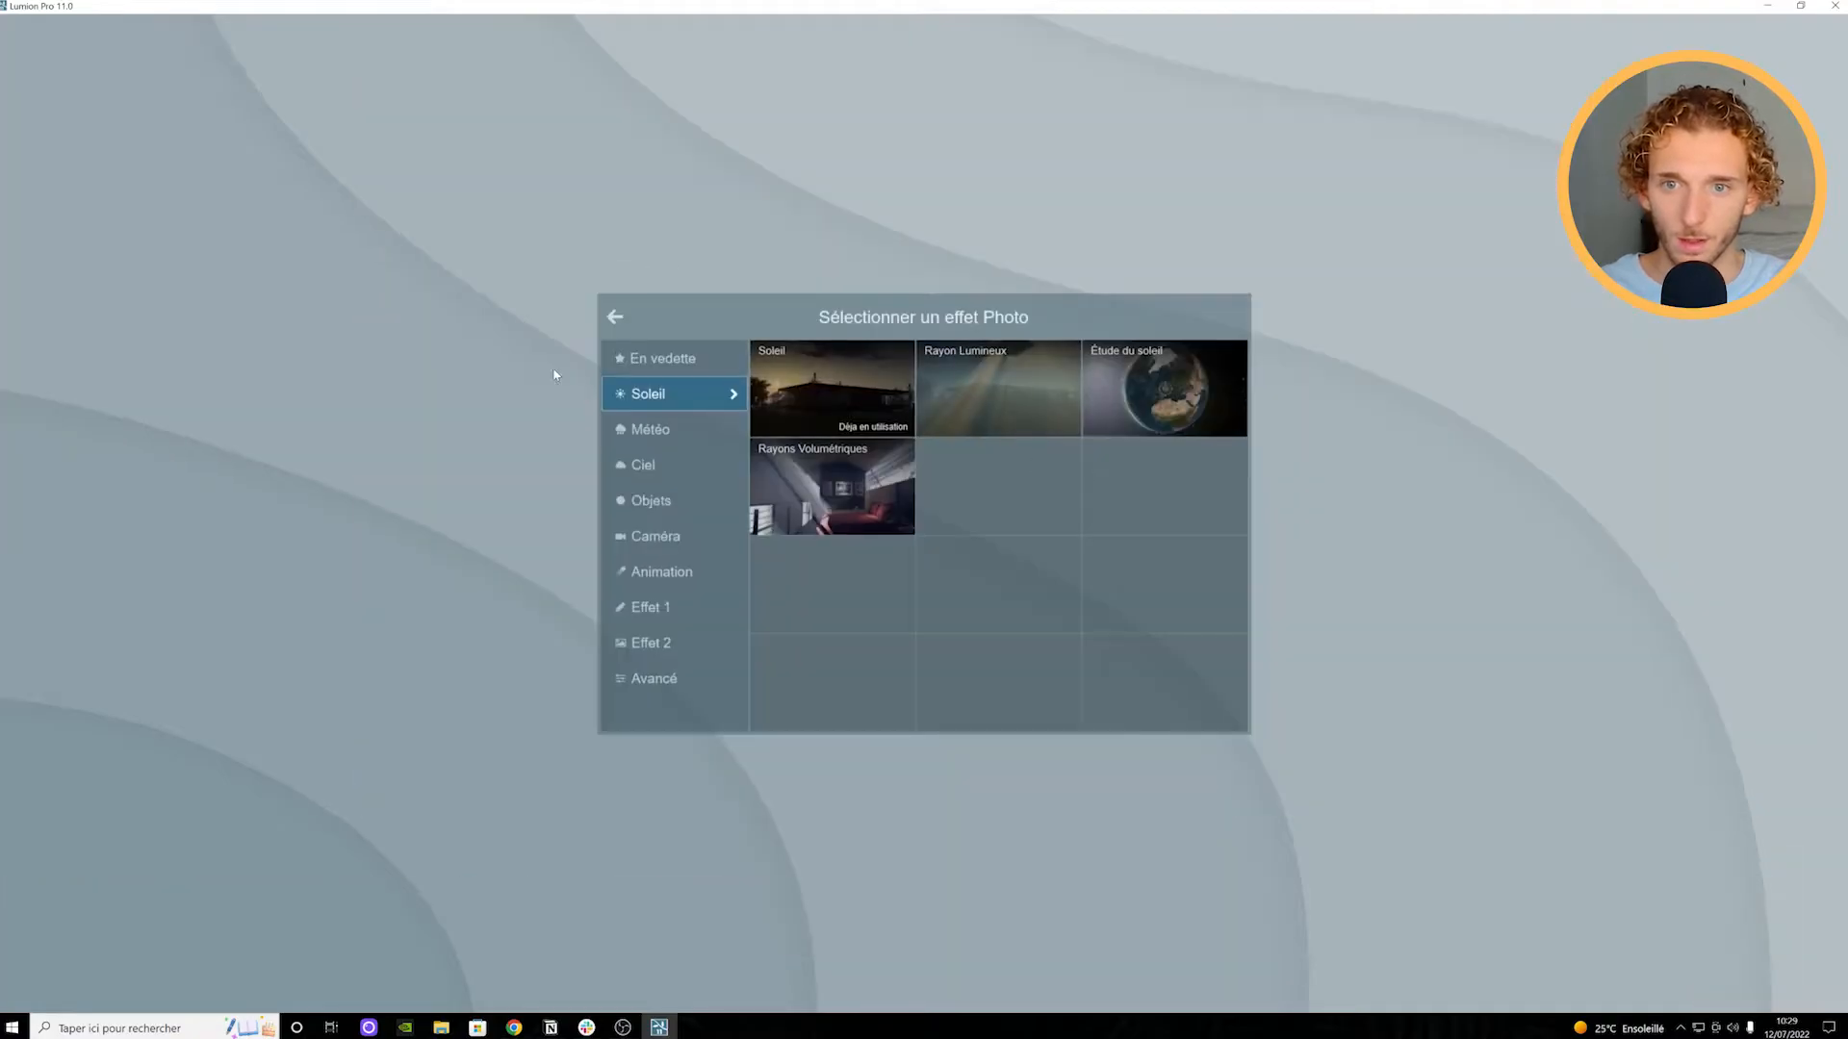
{"action": "left_click", "coordinate": [673, 433]}
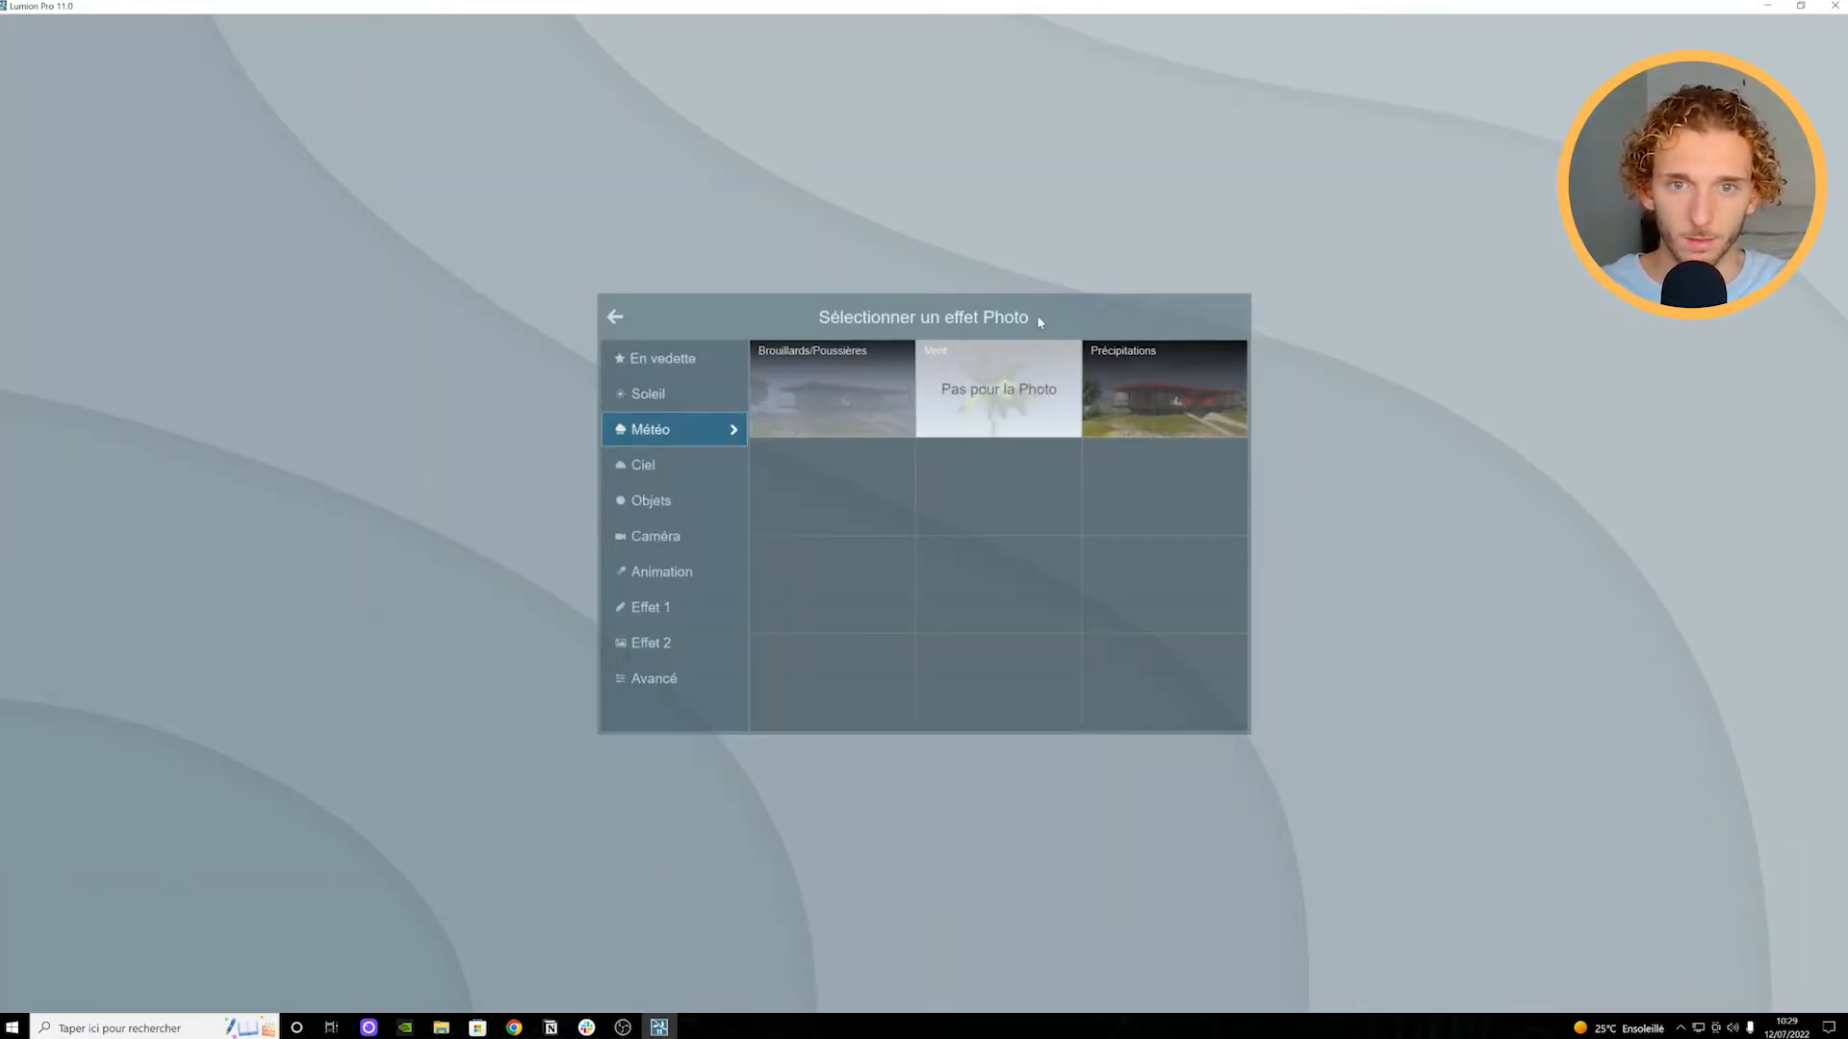
{"action": "left_click", "coordinate": [635, 467]}
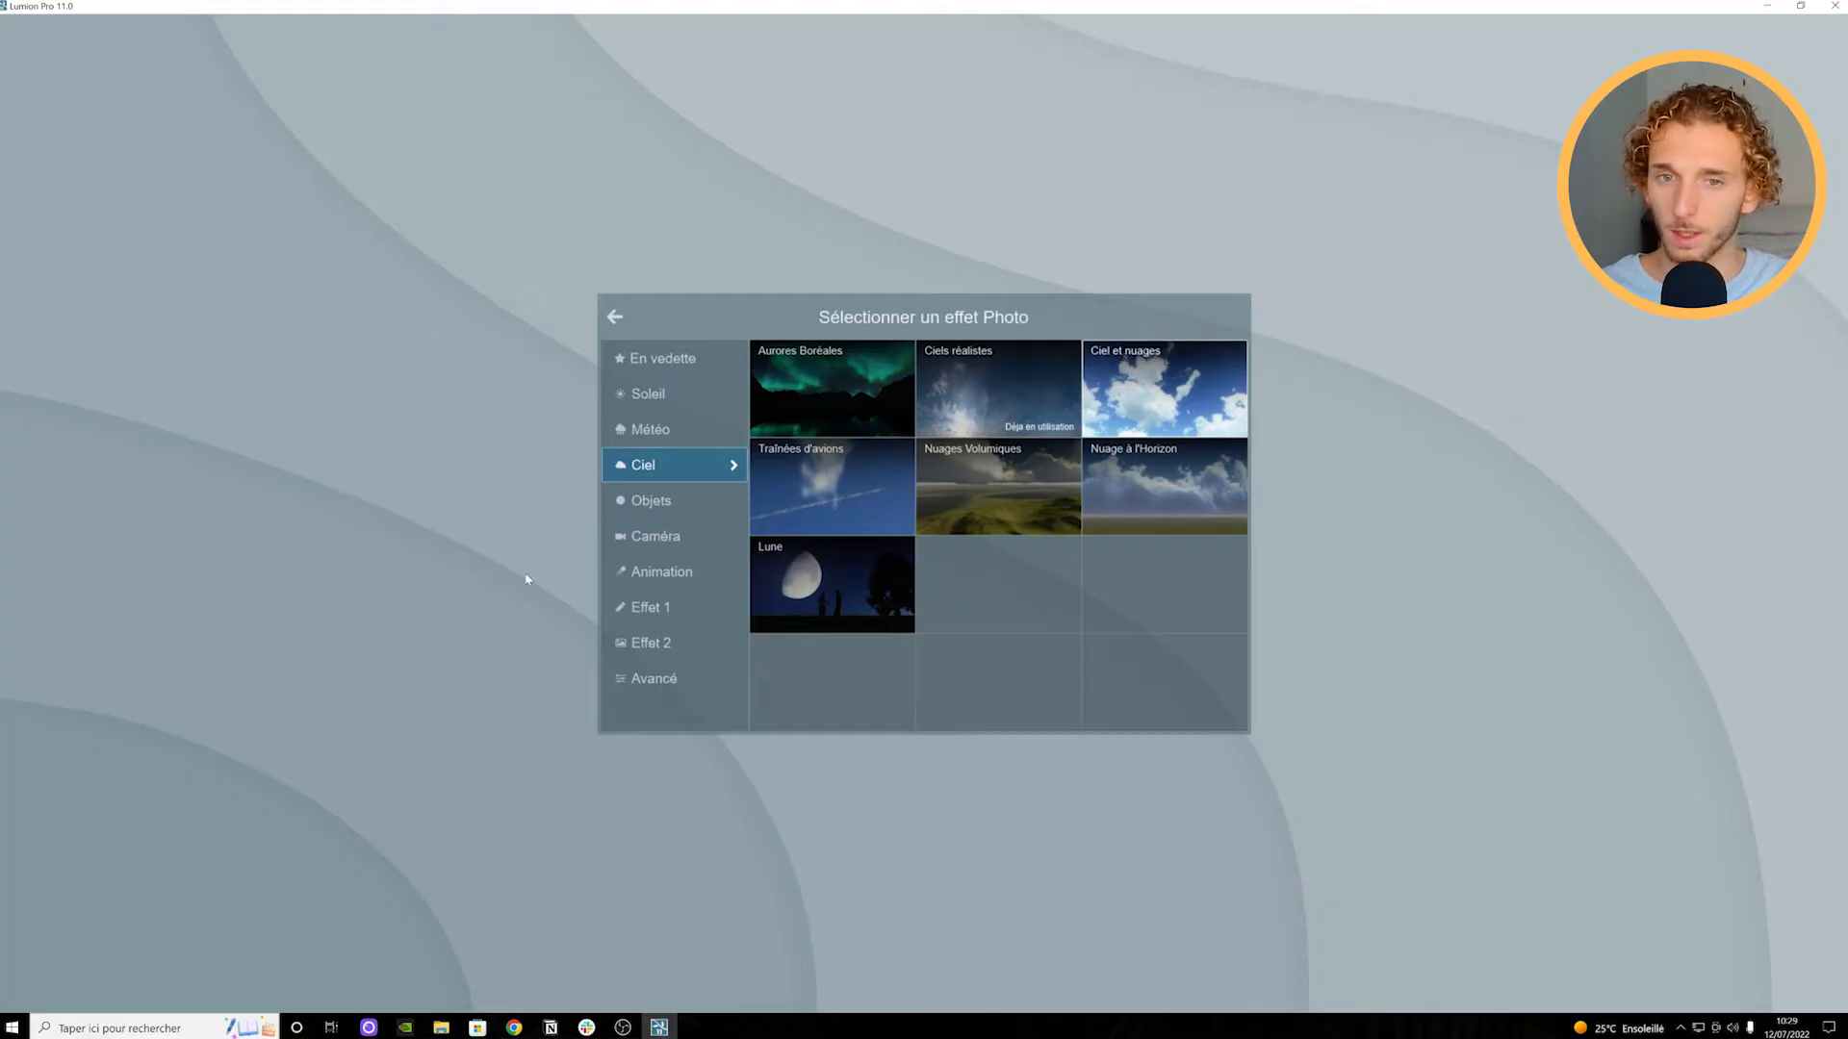
{"action": "left_click", "coordinate": [1115, 392]}
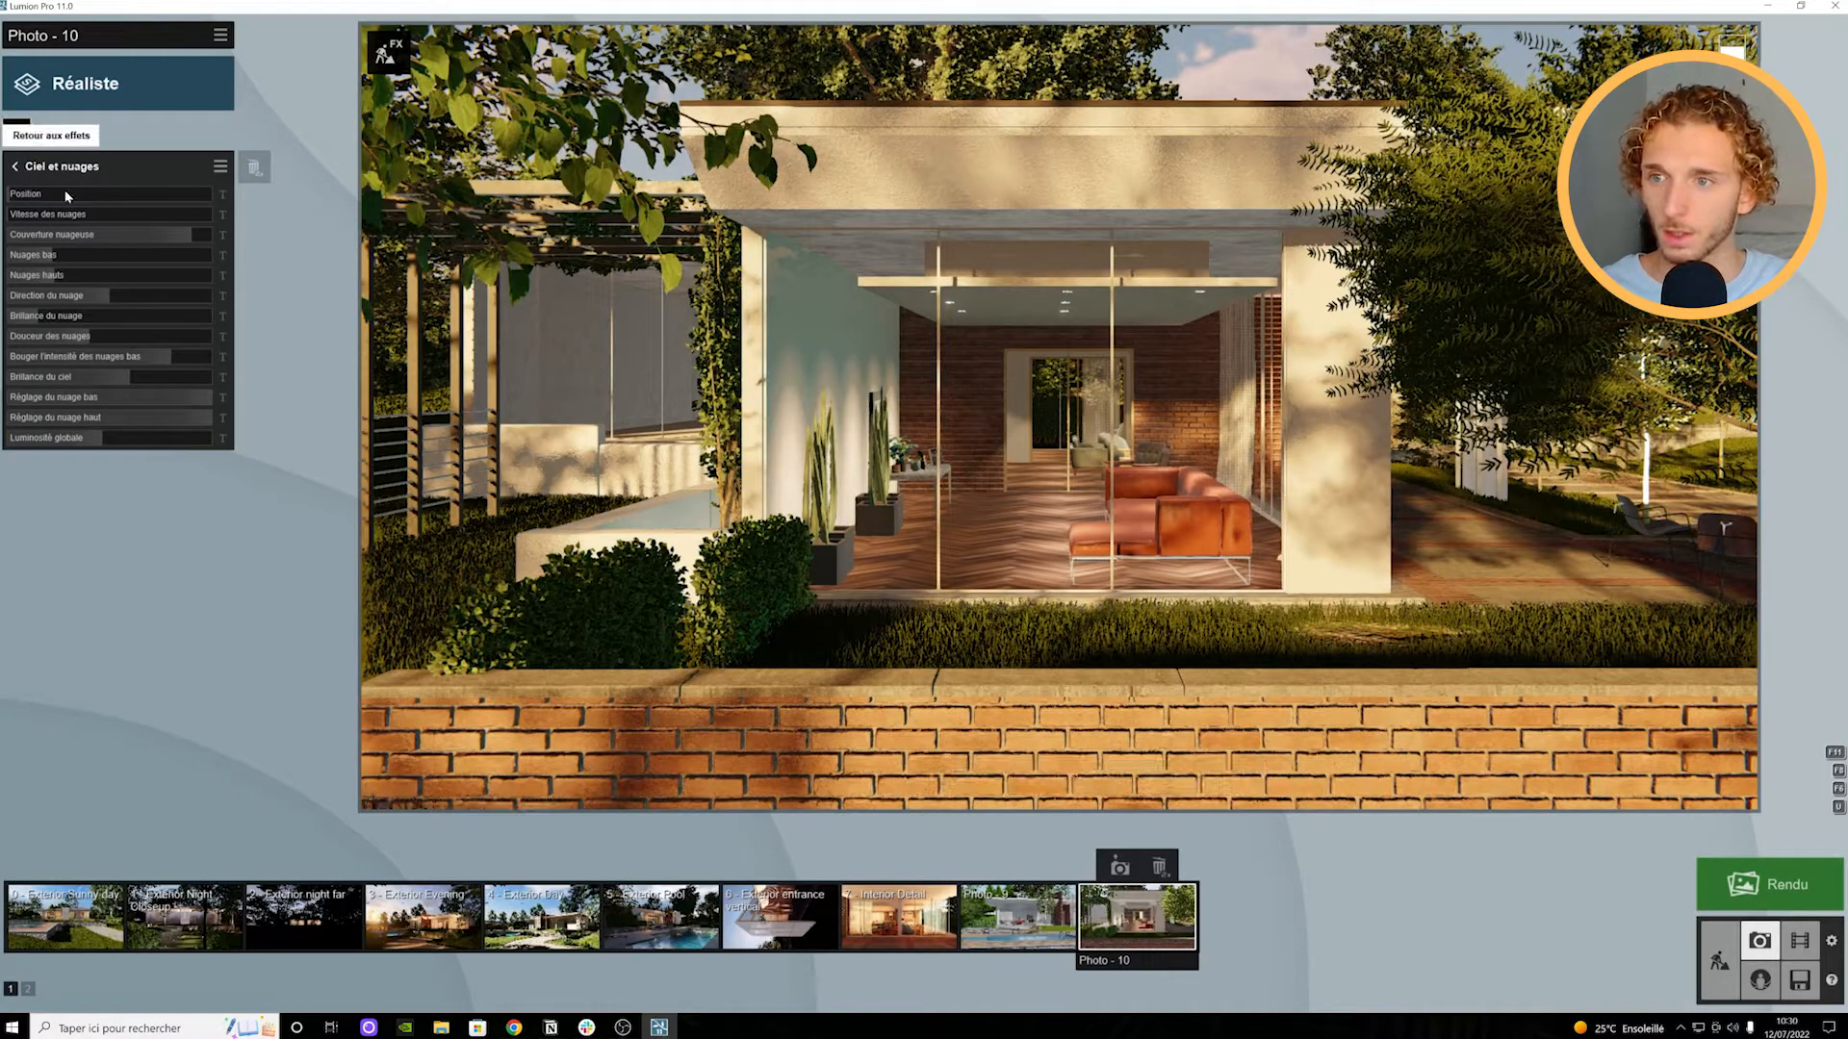
{"action": "left_click", "coordinate": [41, 170]}
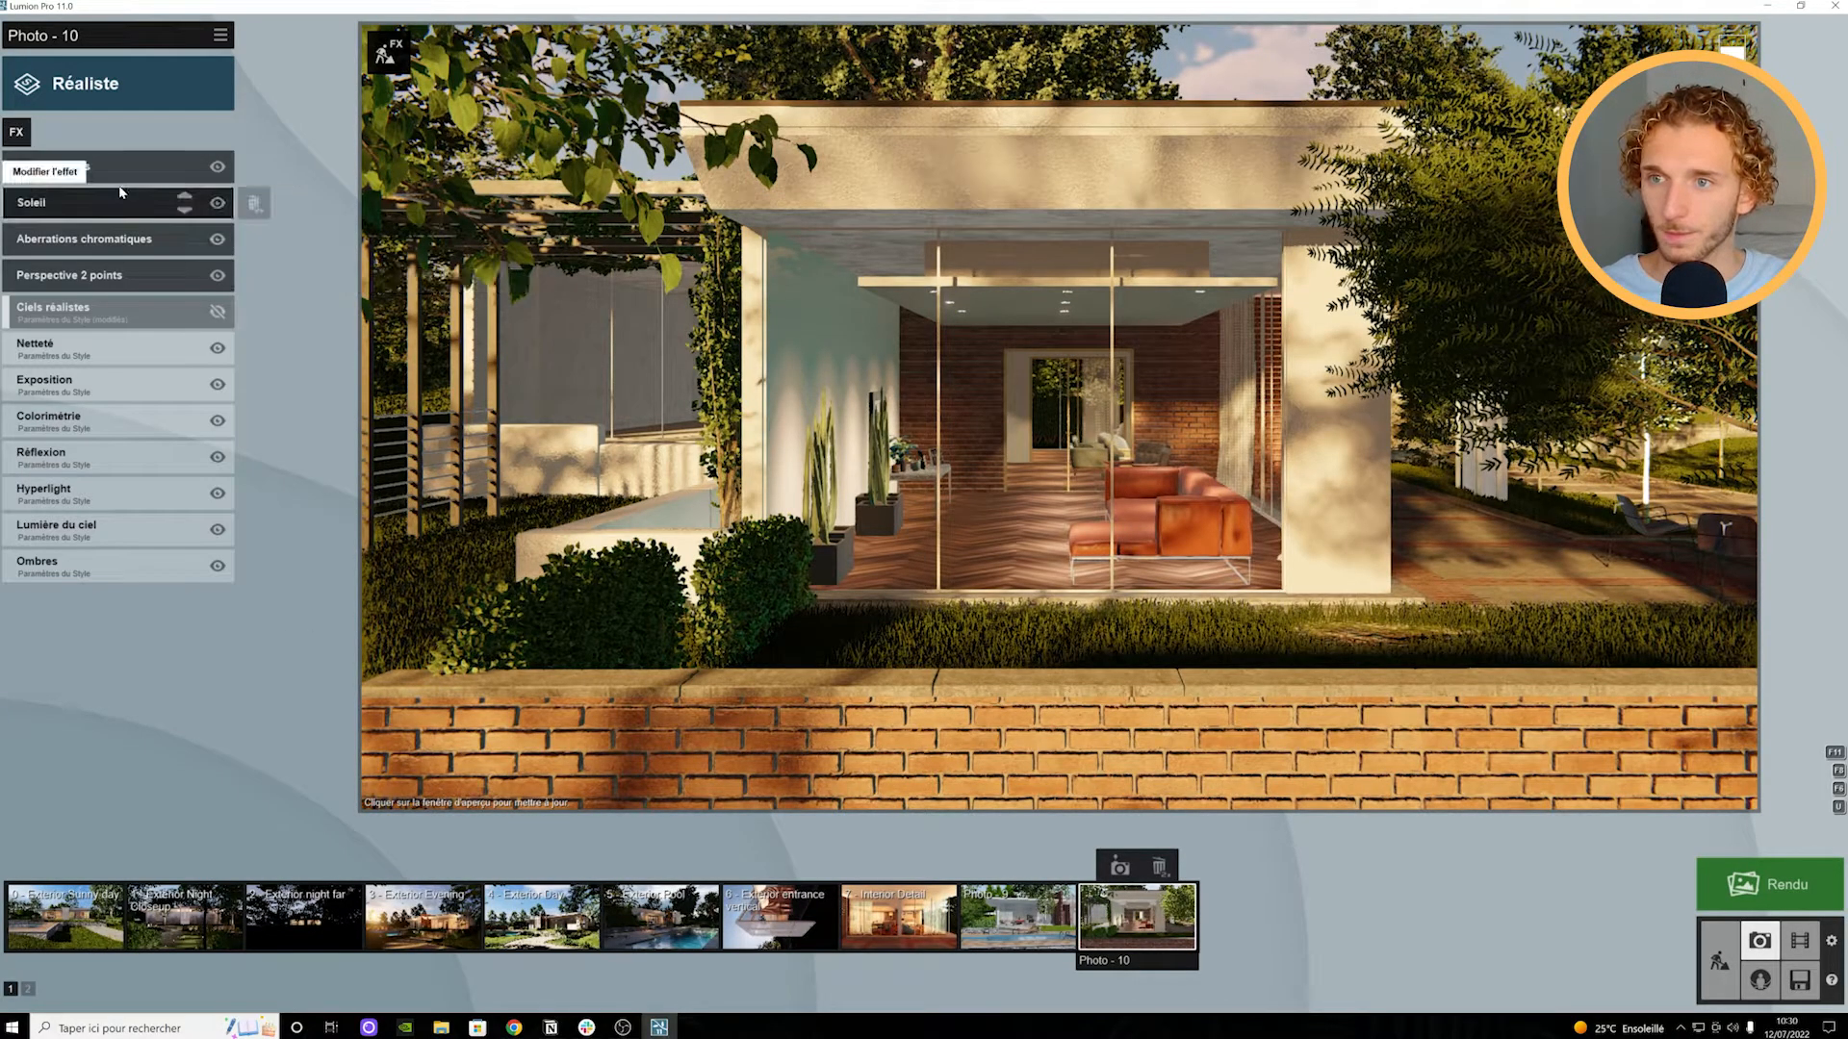
Step: Adjust the cloud Position in Ciel et nuages, set Couverture nuageuse to 1.0, and update the preview
{"action": "left_click", "coordinate": [54, 167]}
{"action": "mouse_move", "coordinate": [60, 194]}
{"action": "left_mouse_down"}
{"action": "mouse_move", "coordinate": [269, 205]}
{"action": "mouse_move", "coordinate": [90, 193]}
{"action": "left_mouse_up"}
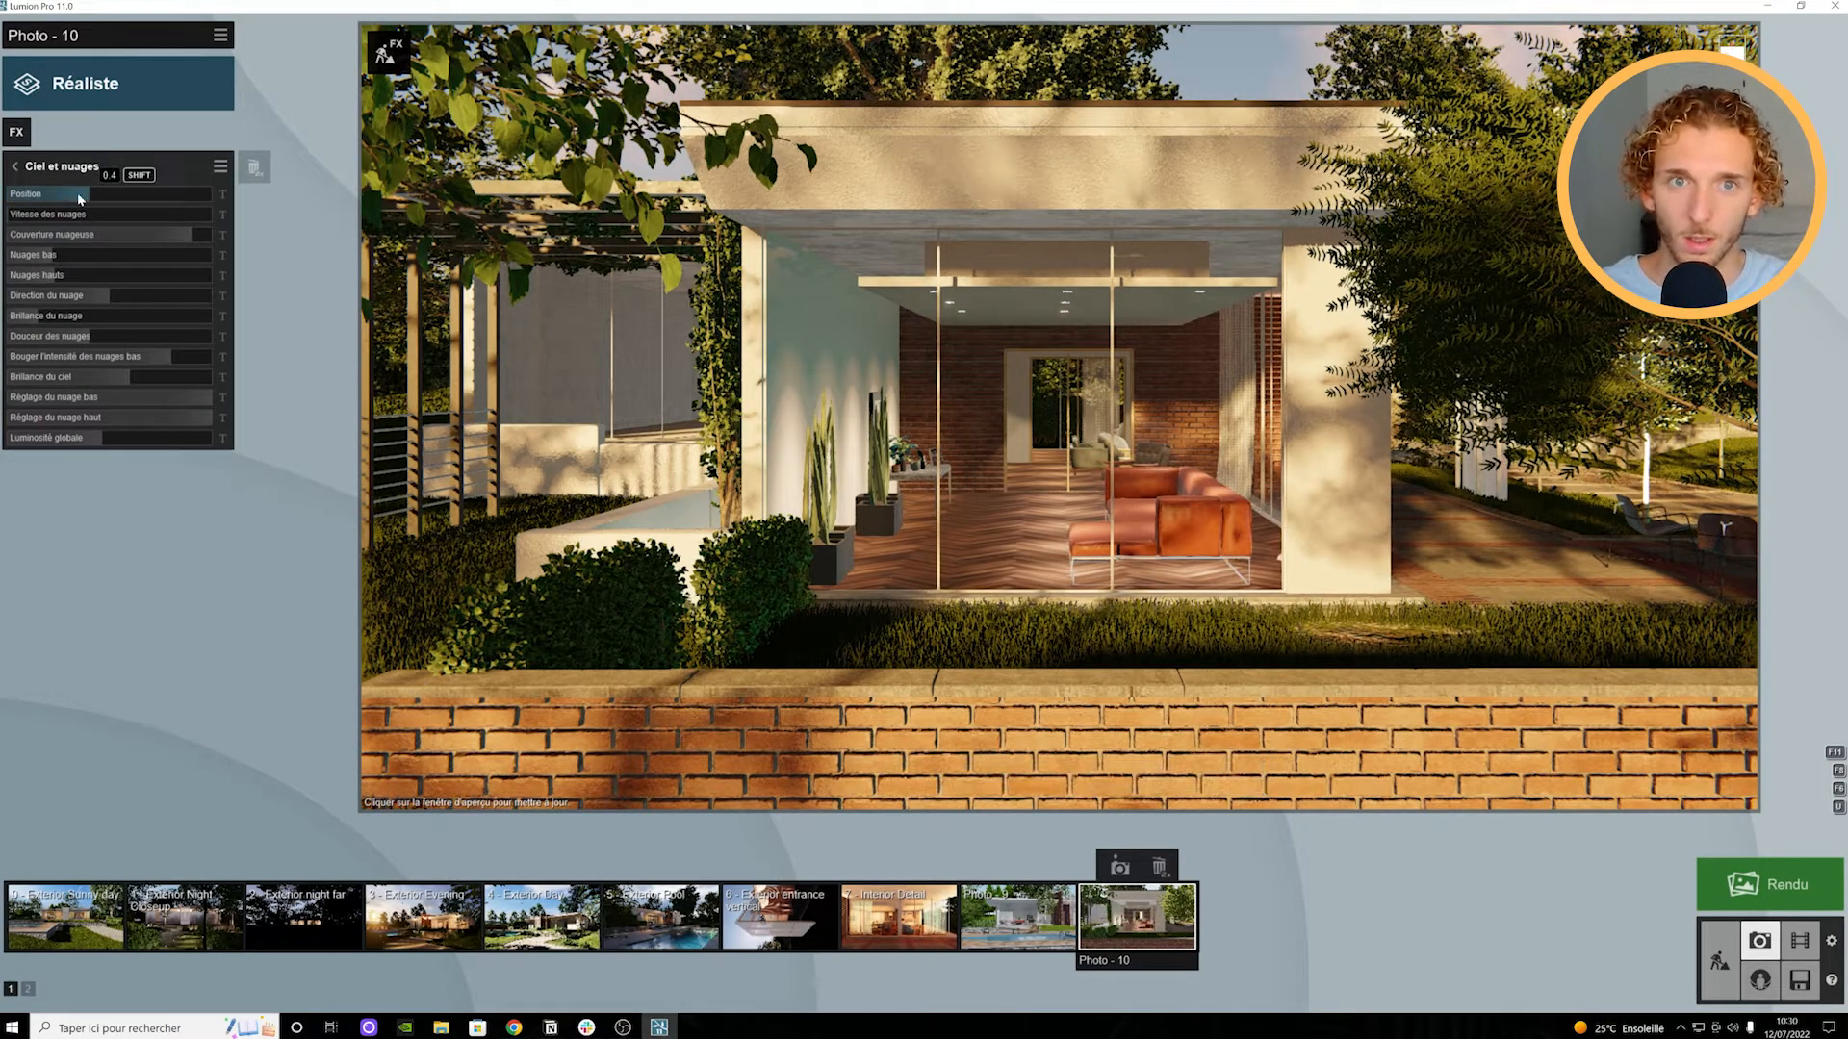
{"action": "left_click_drag", "start_coordinate": [98, 194], "coordinate": [60, 199]}
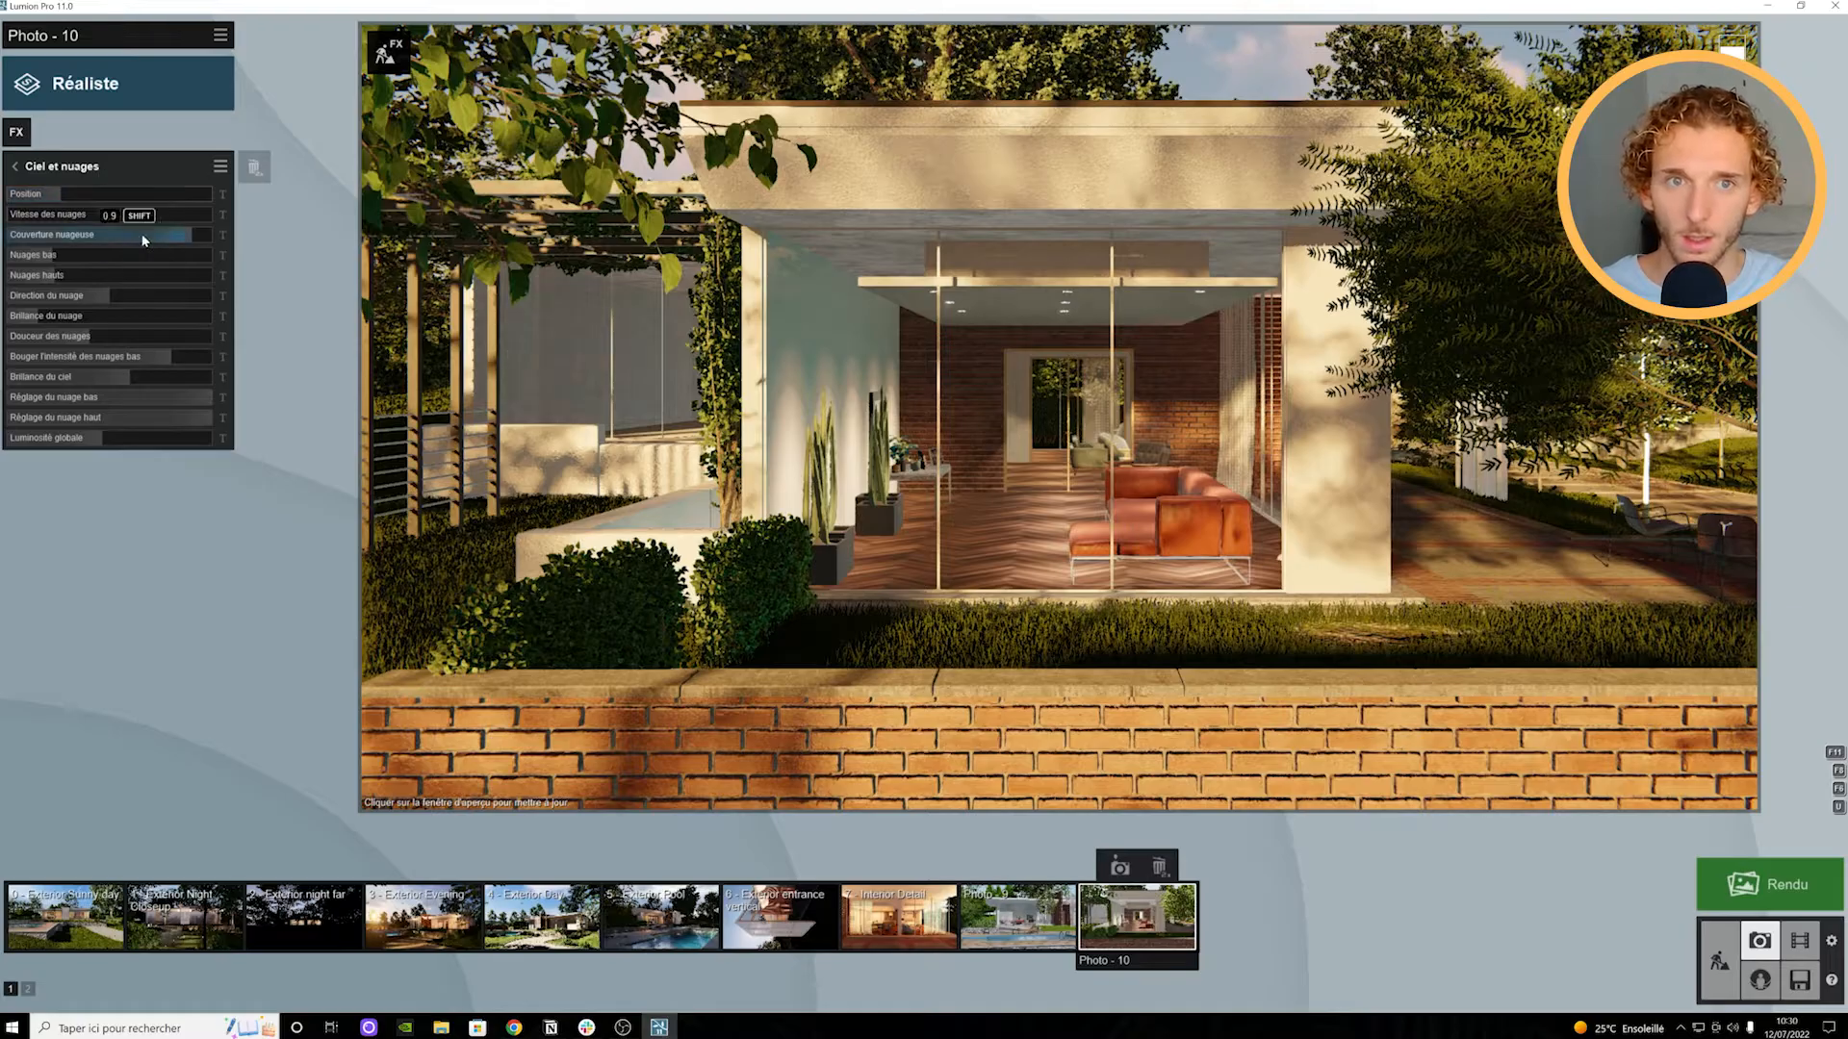
{"action": "left_click_drag", "start_coordinate": [154, 240], "coordinate": [41, 239]}
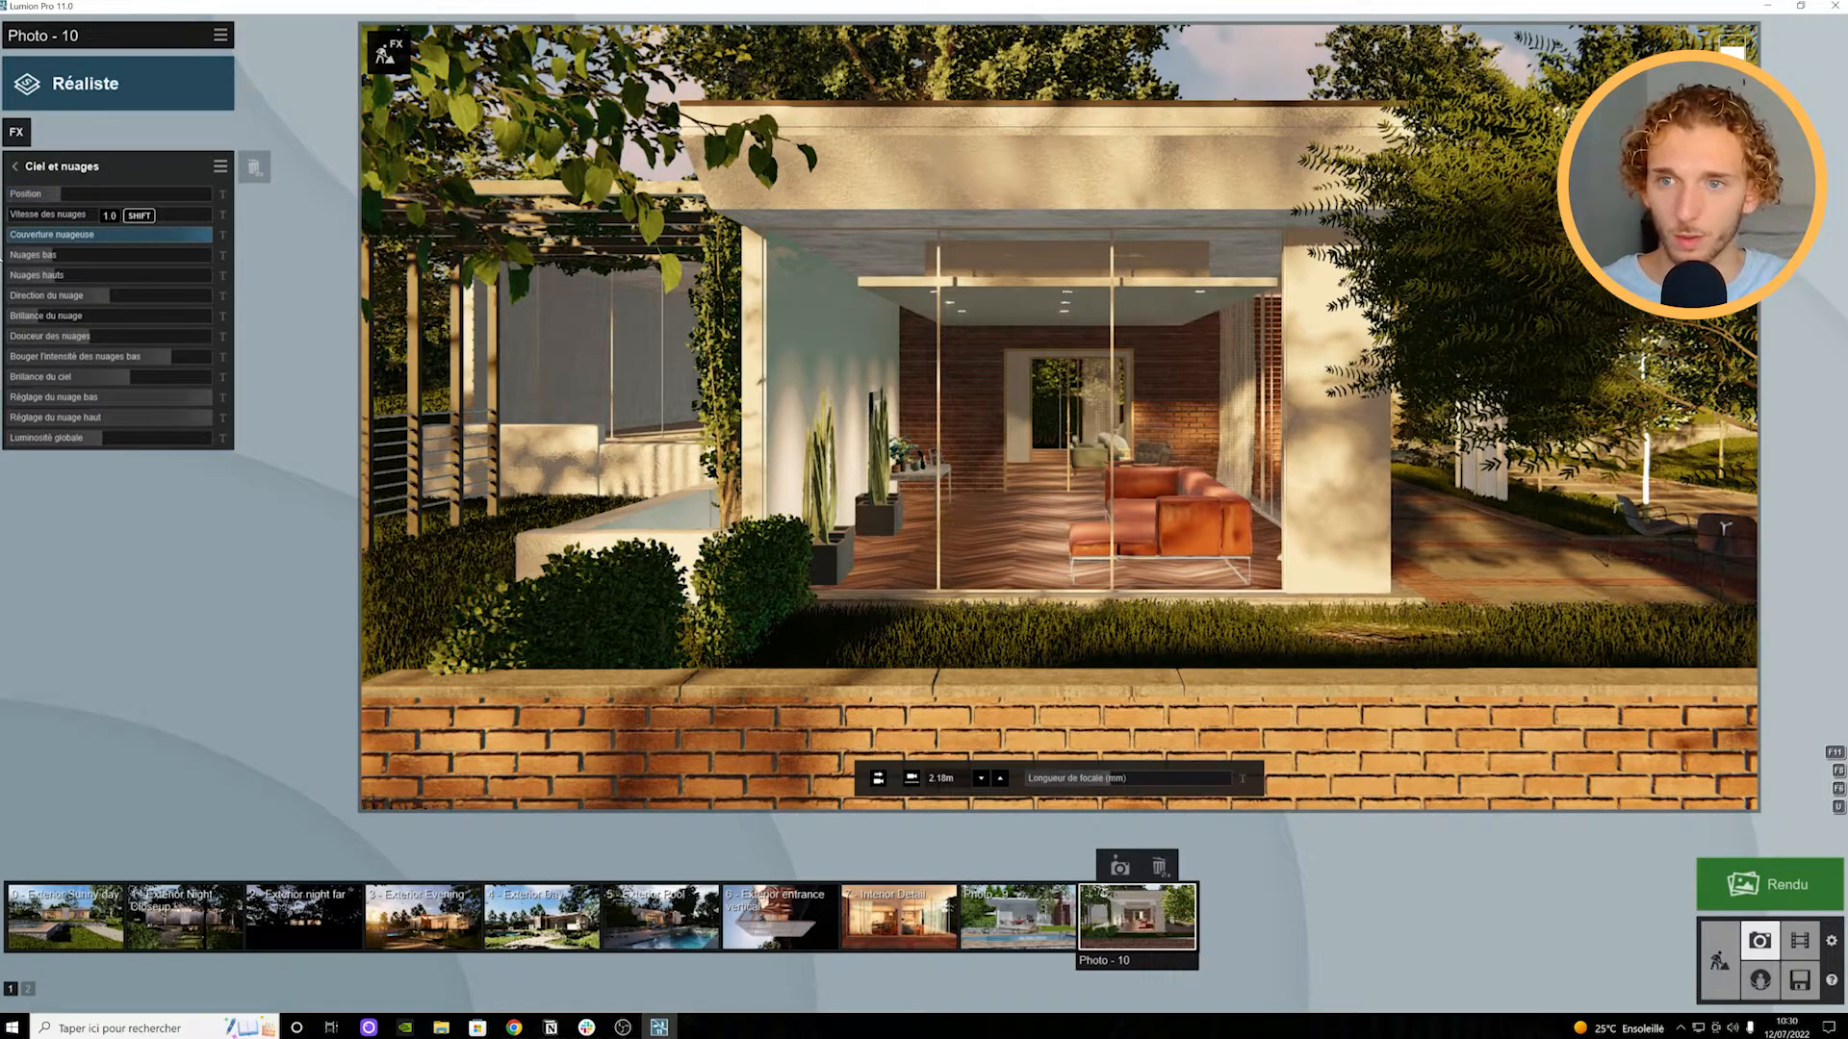
{"action": "left_click", "coordinate": [14, 166]}
{"action": "left_click", "coordinate": [1078, 408]}
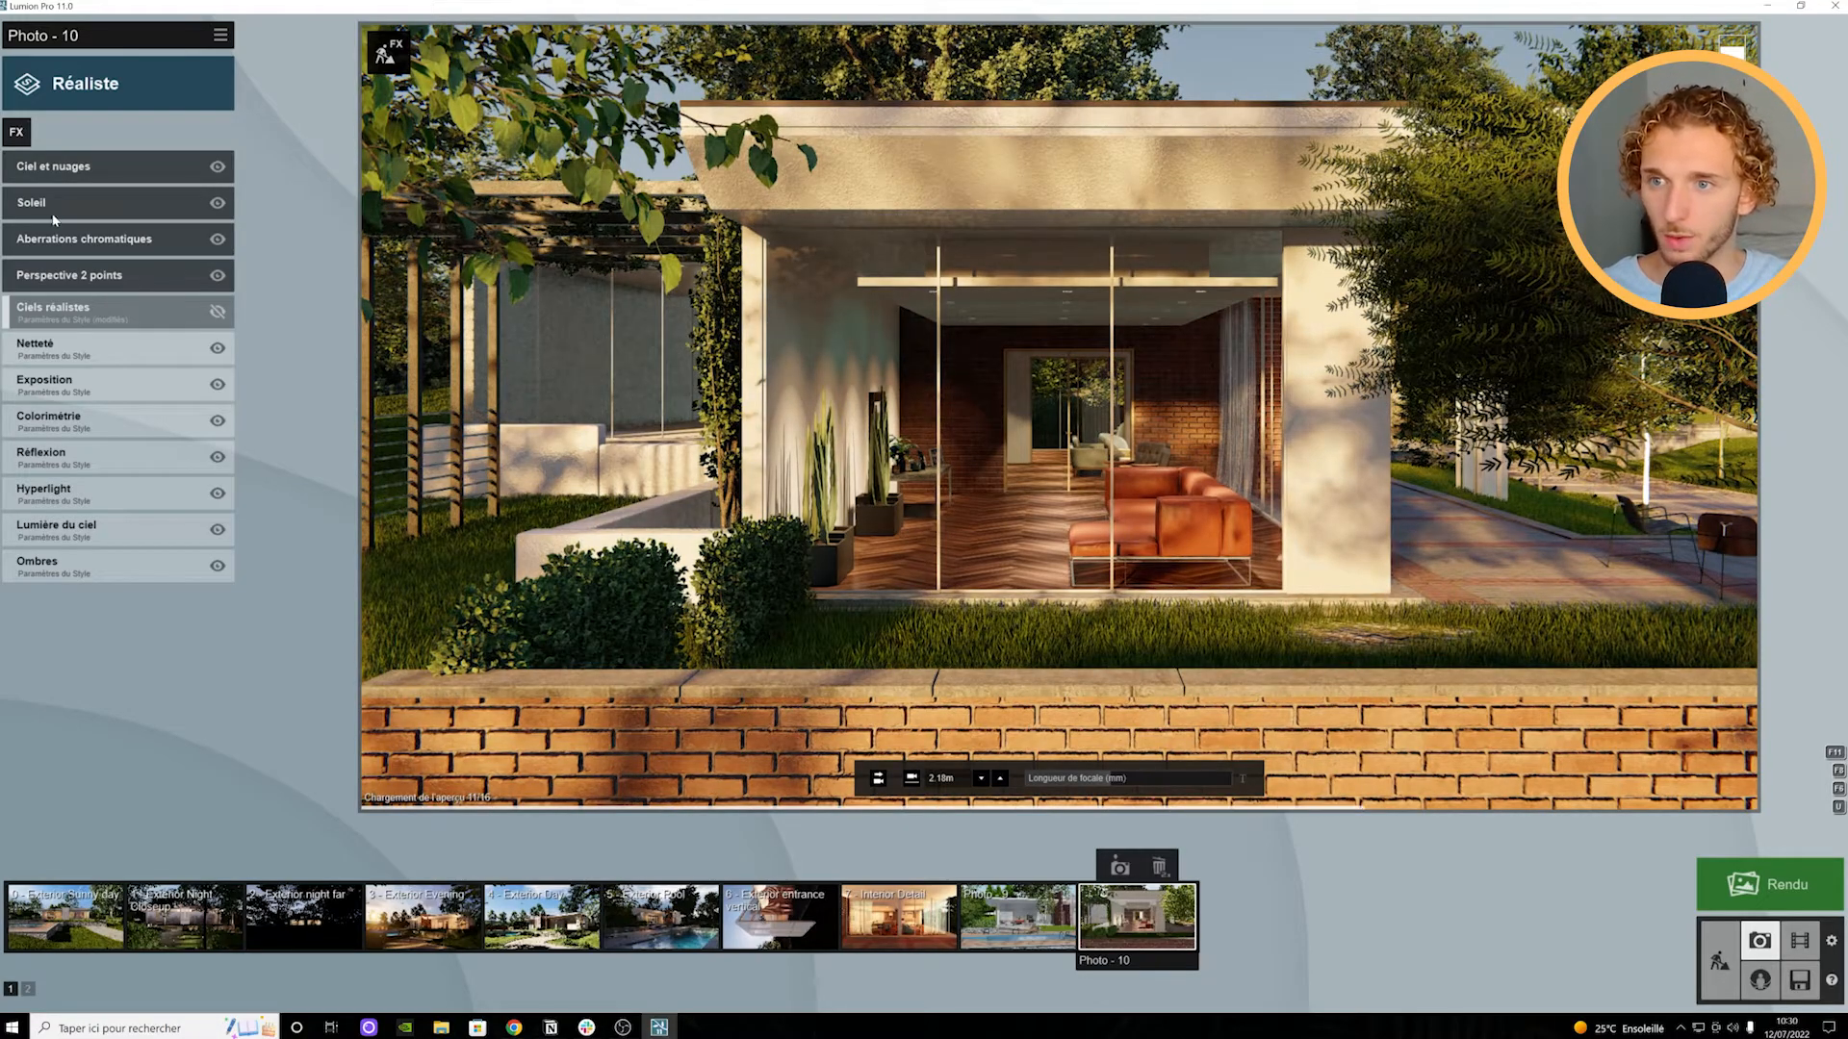
Step: Fine-tune the Soleil effect's sun height to about 7.9° and update the preview
{"action": "left_click", "coordinate": [38, 216]}
{"action": "left_click_drag", "start_coordinate": [119, 194], "coordinate": [193, 194], "text": "shift"}
{"action": "left_click_drag", "start_coordinate": [316, 193], "coordinate": [937, 285], "text": "shift"}
{"action": "left_click", "coordinate": [1040, 392]}
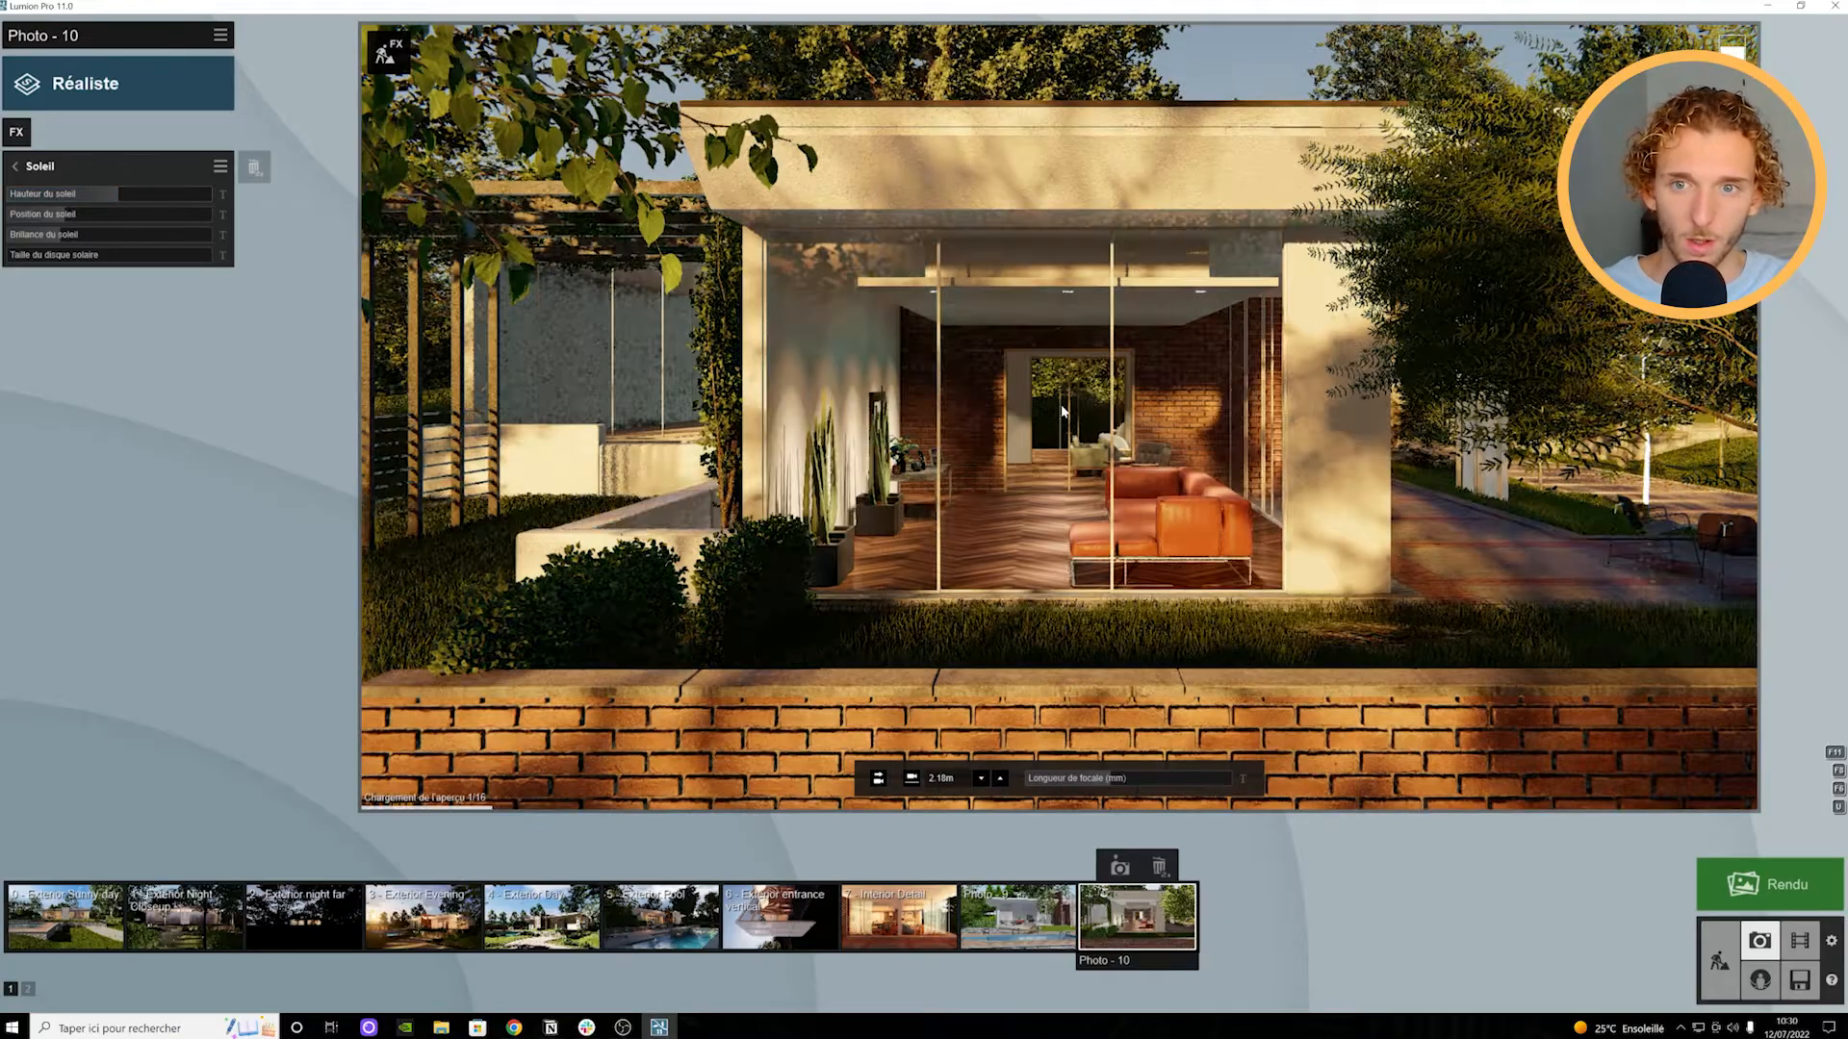
Step: Set the Soleil effect's sun height to about 8.2° and slightly reduce the sun position to shift the facade shadows
{"action": "mouse_move", "coordinate": [121, 195]}
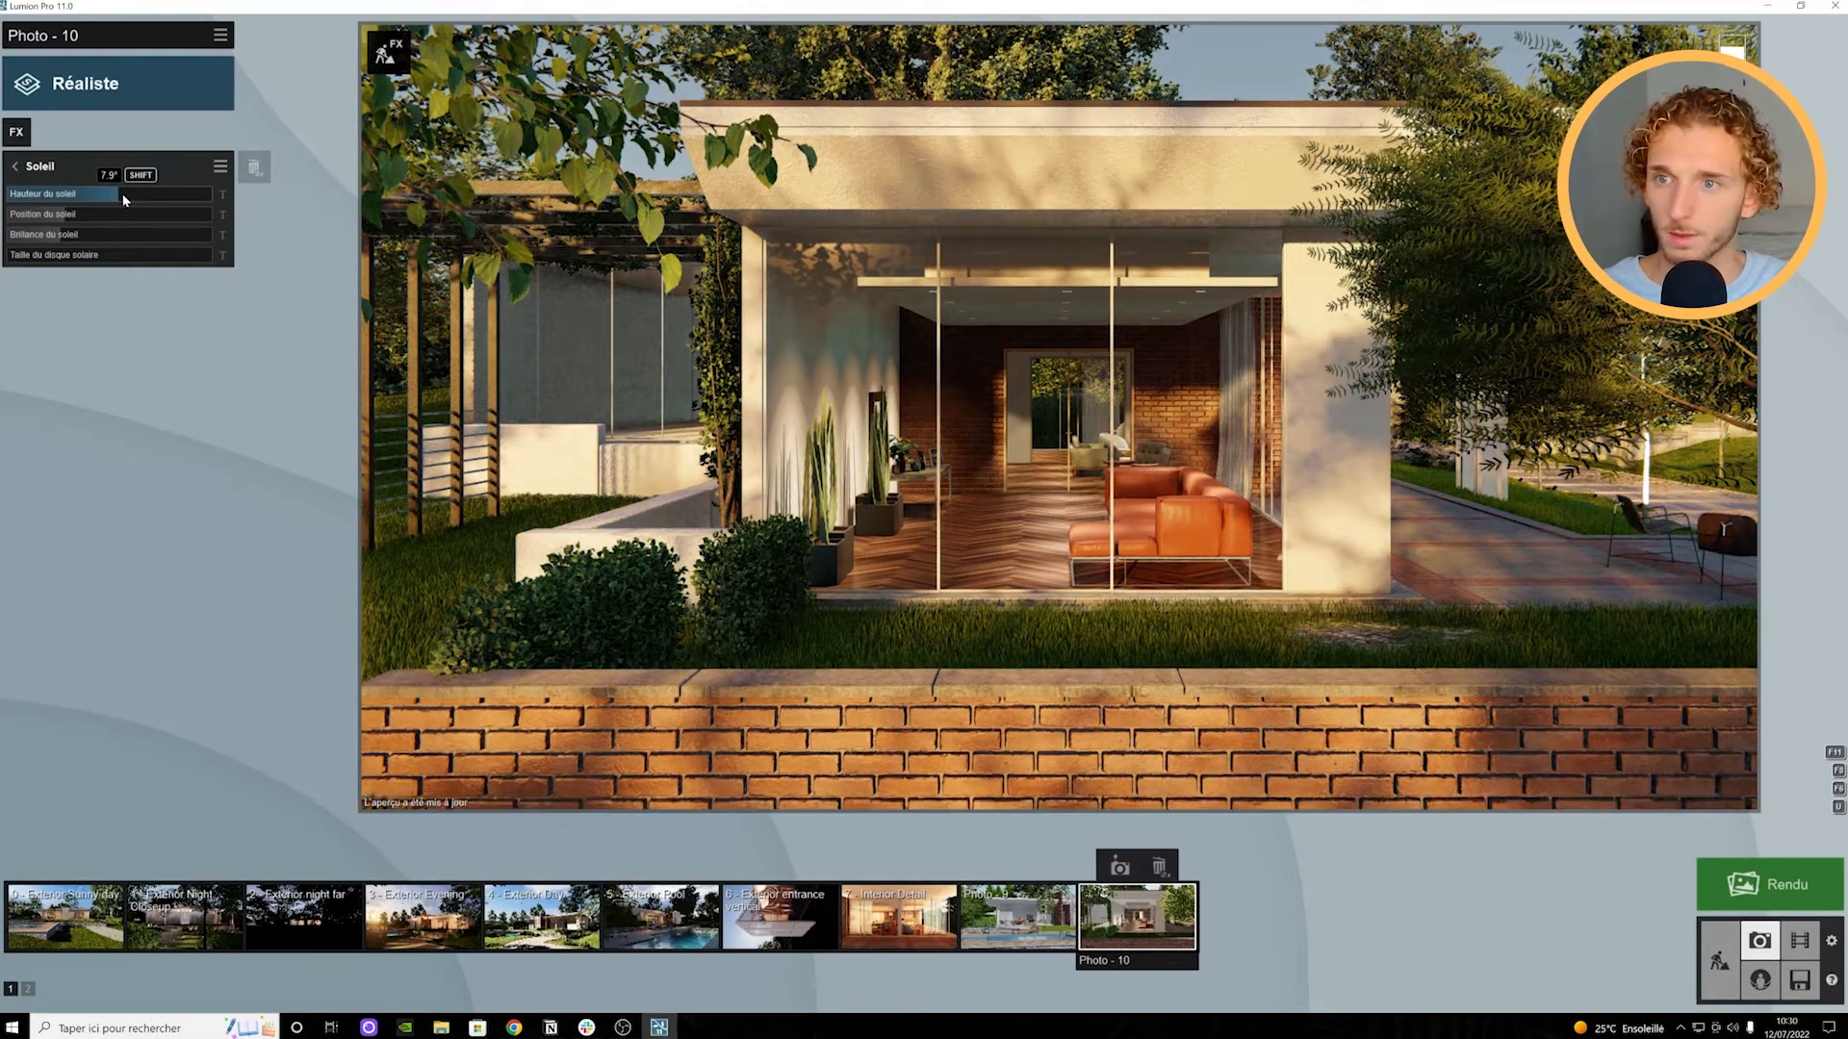
{"action": "left_click", "coordinate": [123, 196]}
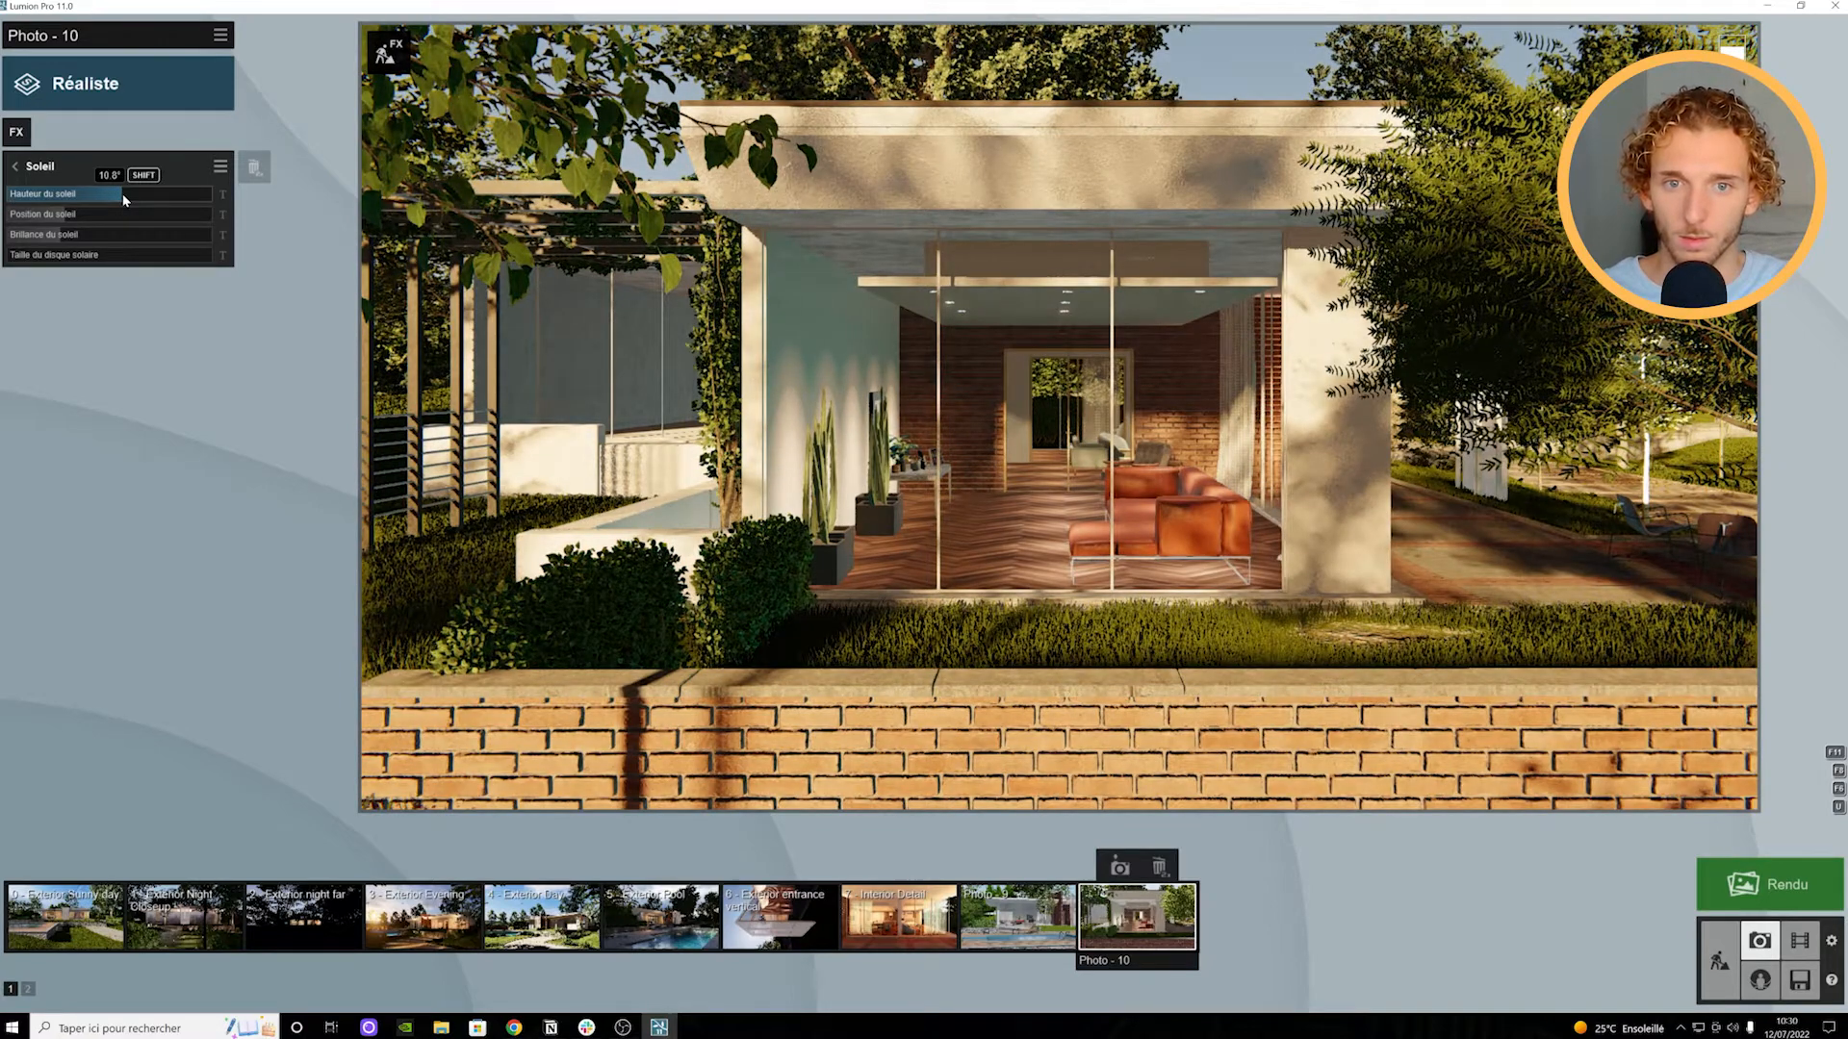
{"action": "left_click", "coordinate": [120, 193]}
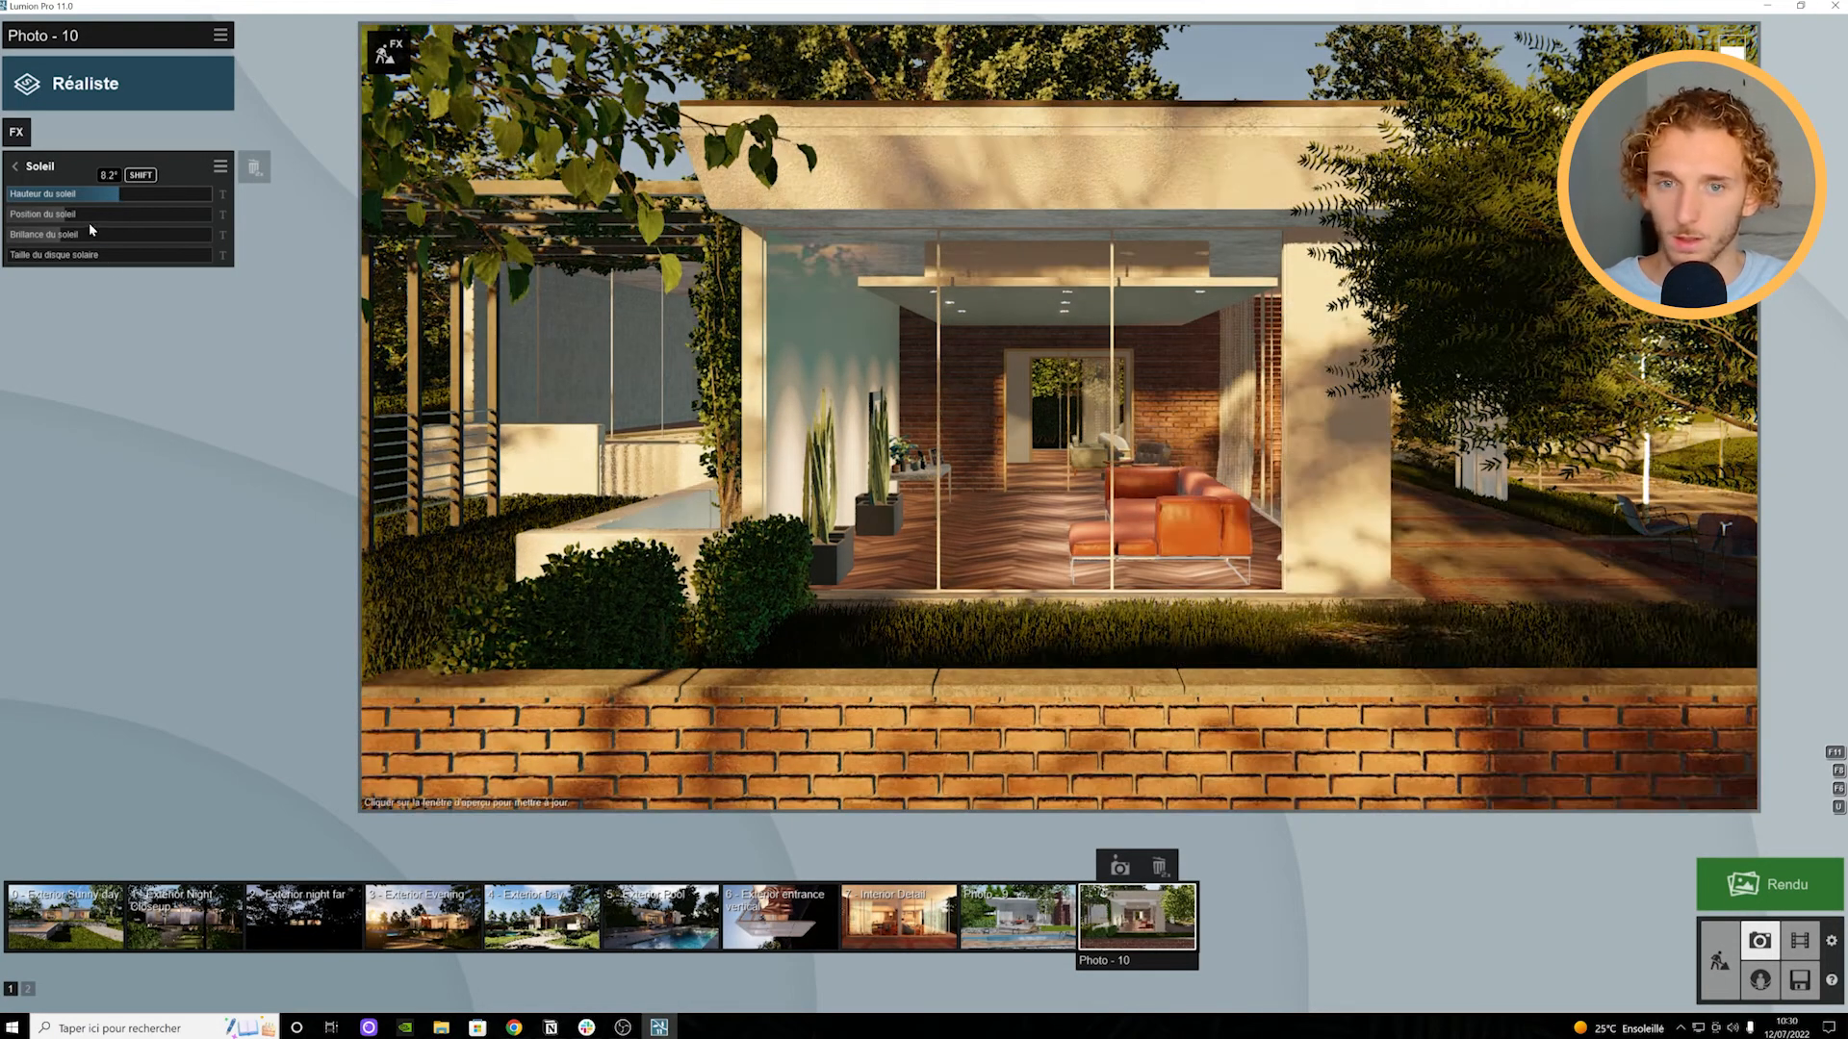
{"action": "left_click_drag", "start_coordinate": [65, 214], "coordinate": [62, 216]}
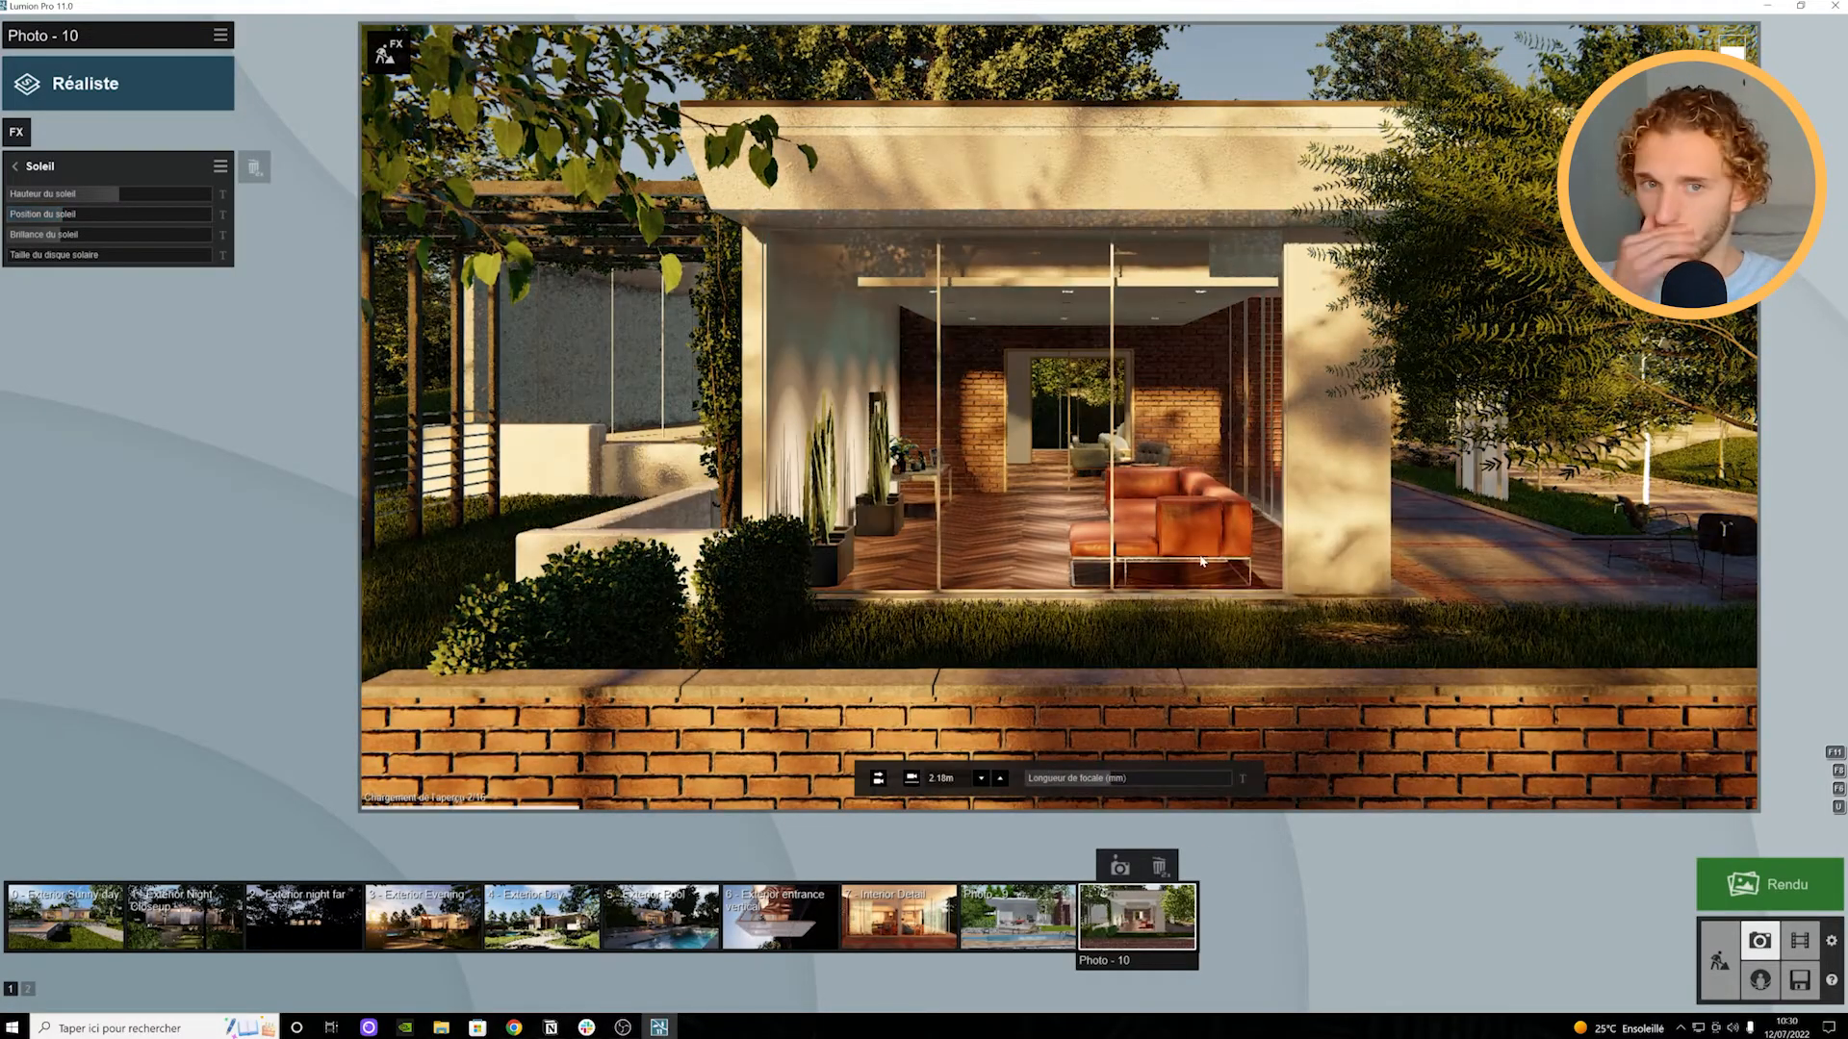
{"action": "left_click", "coordinate": [16, 166]}
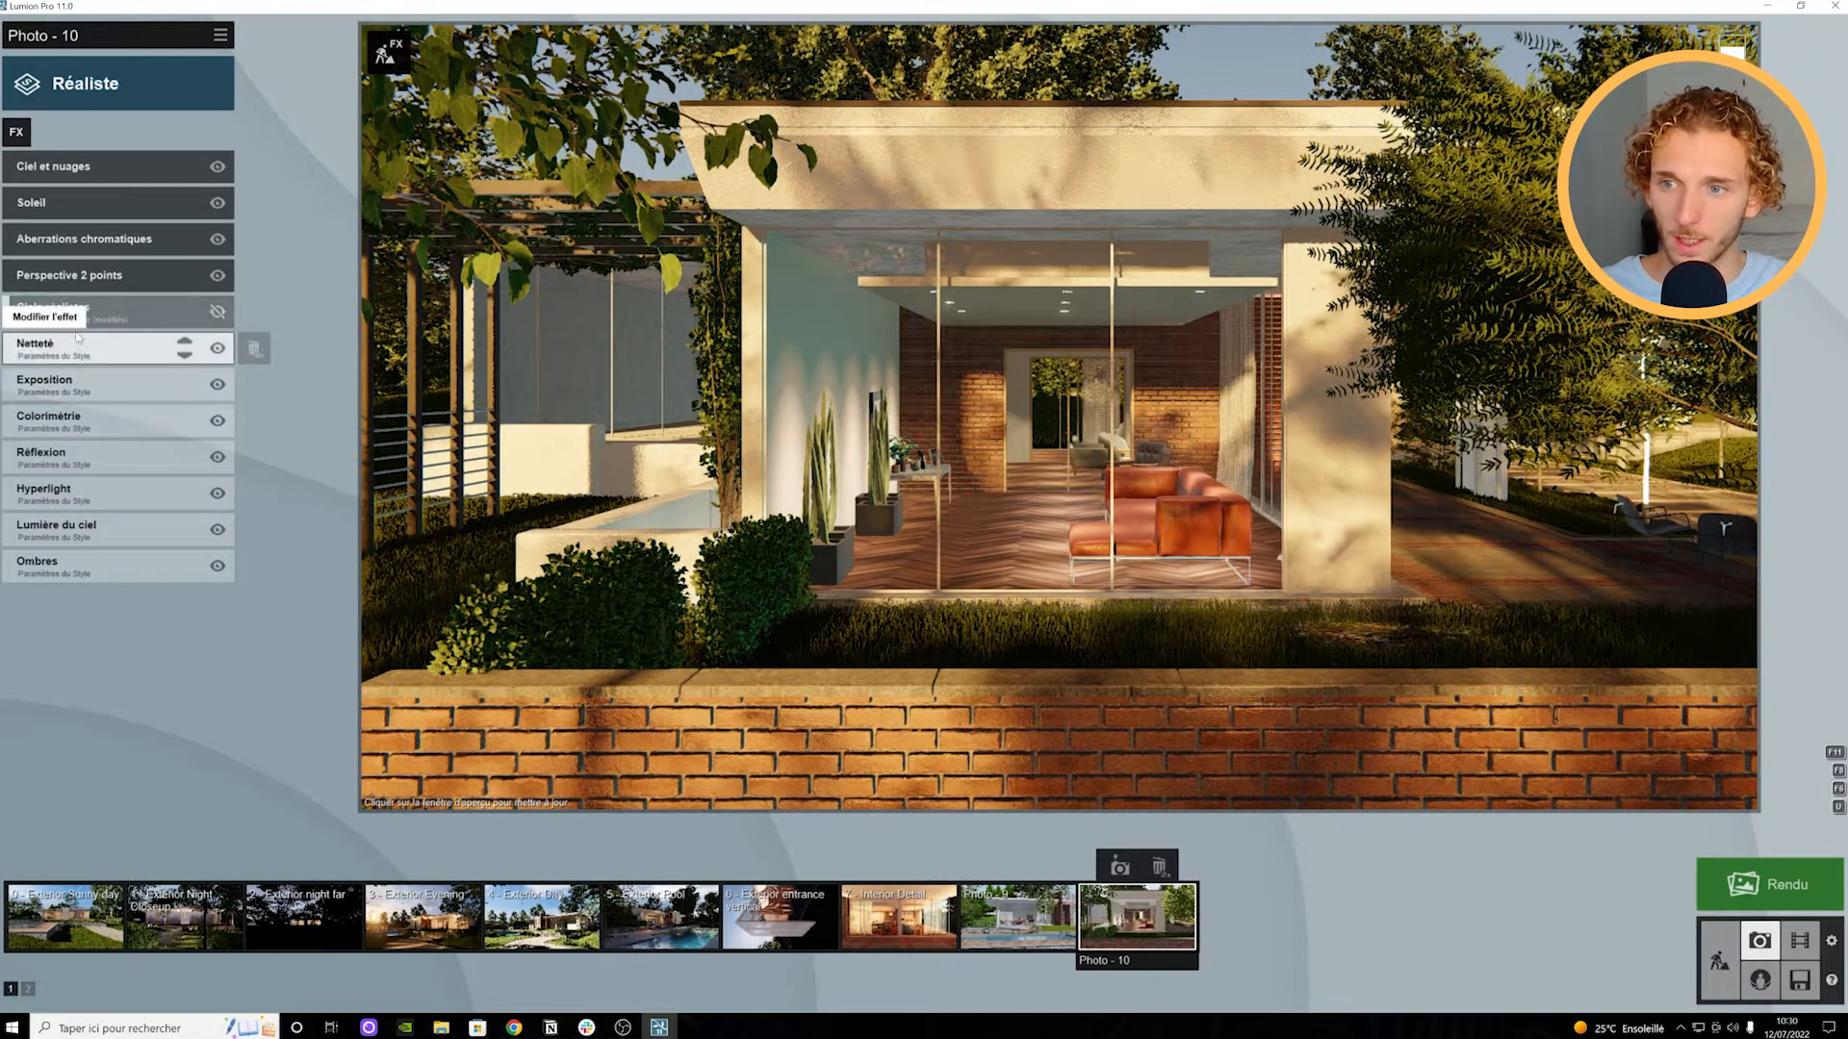
Step: Browse the object and camera effect categories and add the Déflecteur de lentilles effect to the photo
{"action": "left_click", "coordinate": [16, 132]}
{"action": "left_click", "coordinate": [712, 515]}
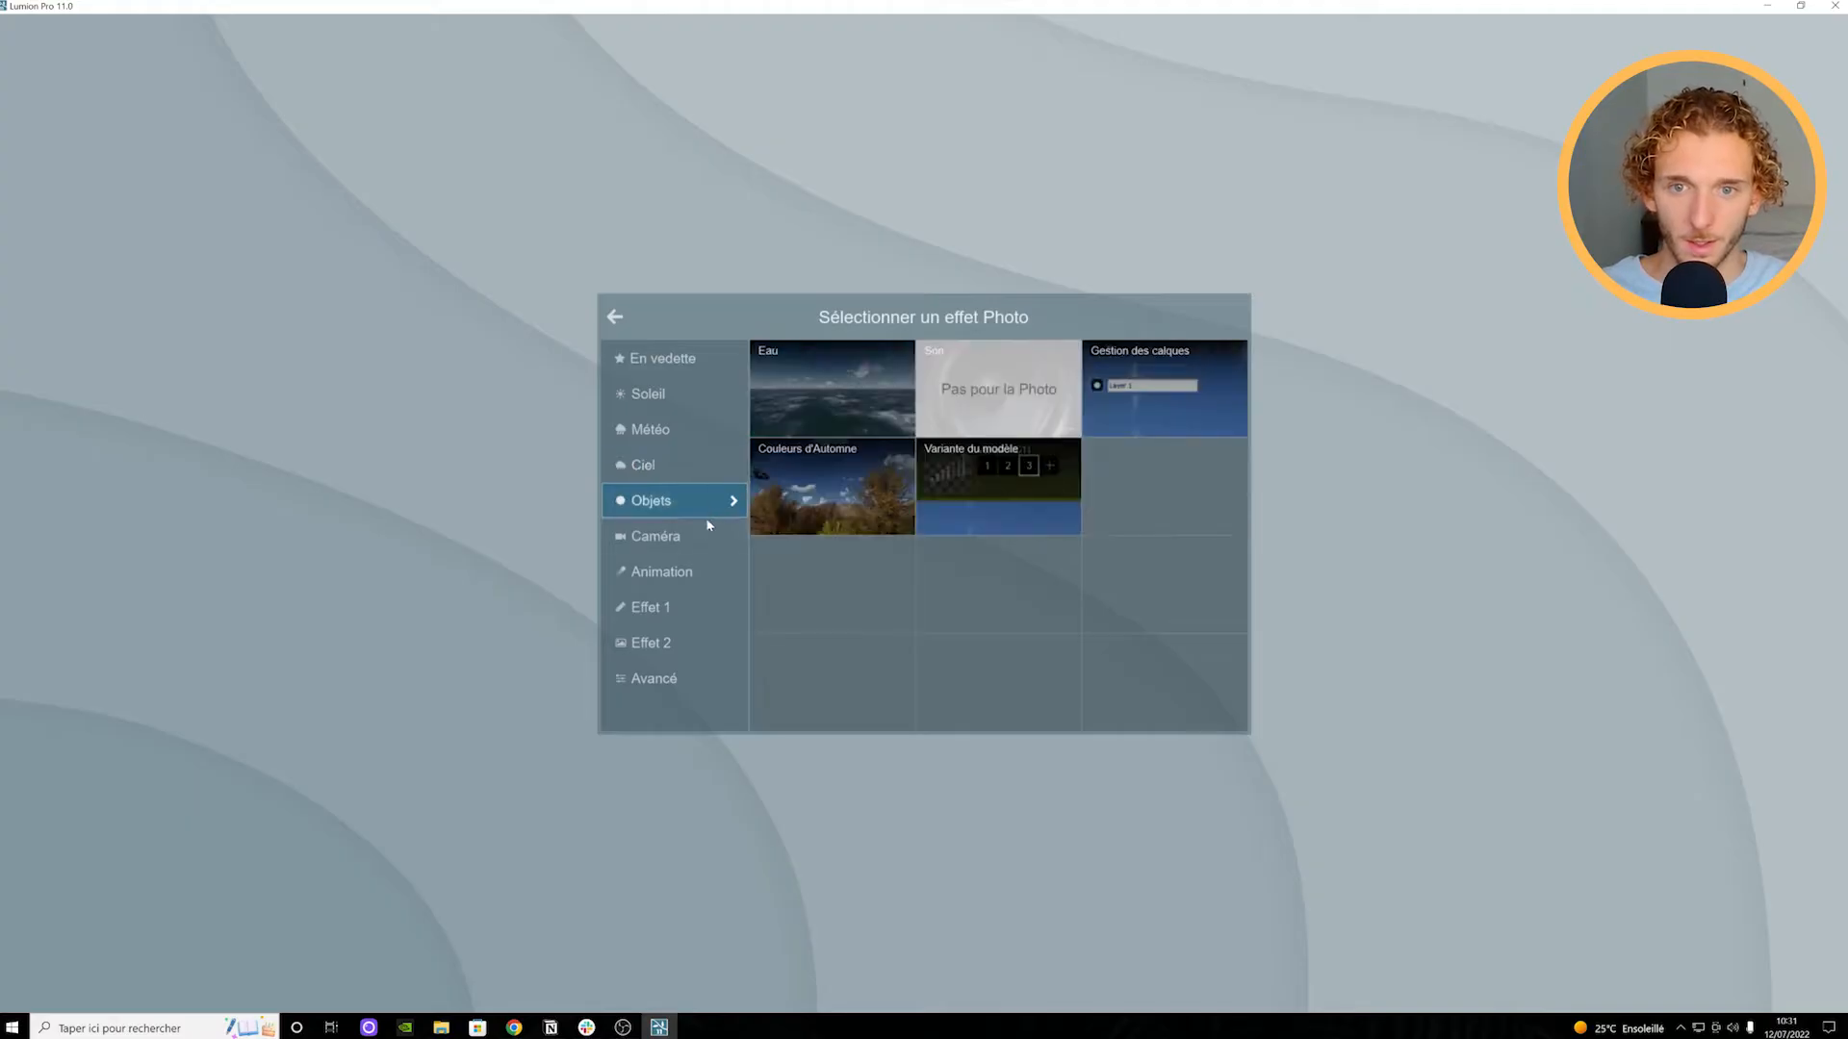
{"action": "left_click", "coordinate": [702, 534]}
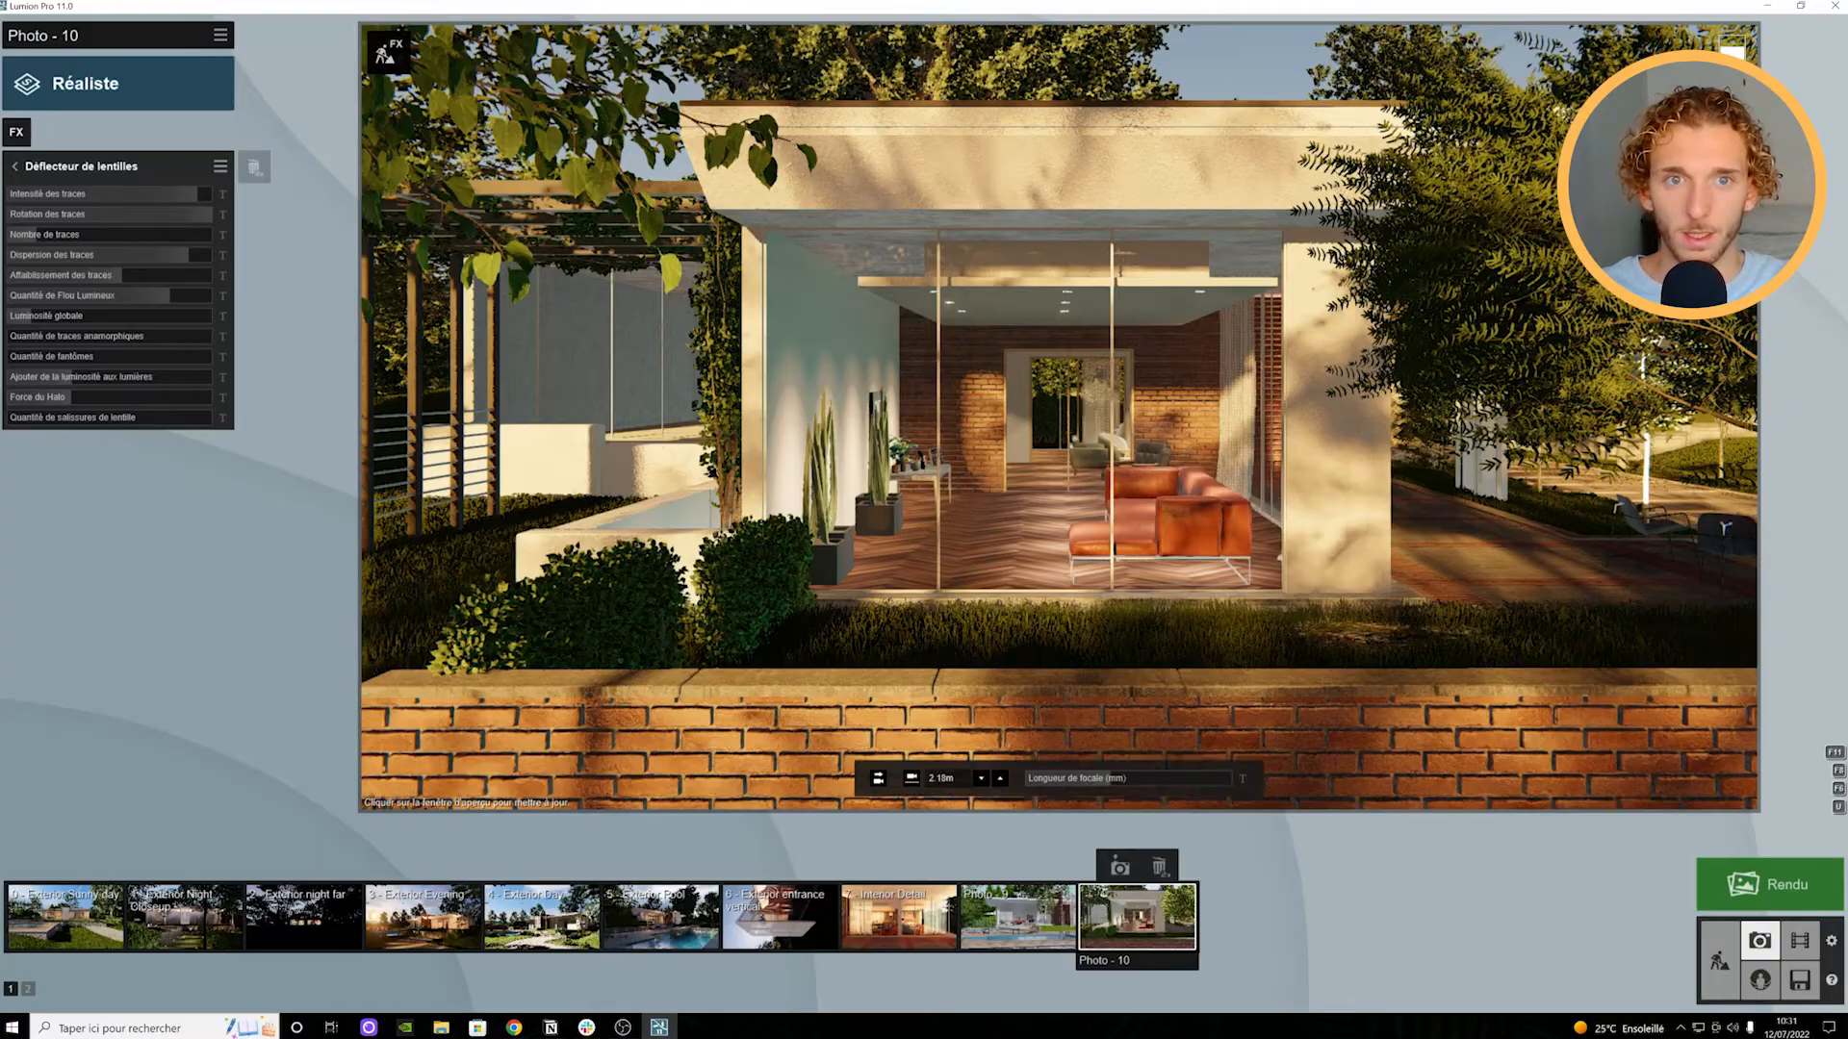
Step: Aim the camera at the sky above the roof and bring the sun into frame at a height of about 17.1°
{"action": "right_click_drag", "start_coordinate": [1059, 462], "coordinate": [1251, 154]}
{"action": "left_click", "coordinate": [63, 179]}
{"action": "left_click", "coordinate": [151, 241]}
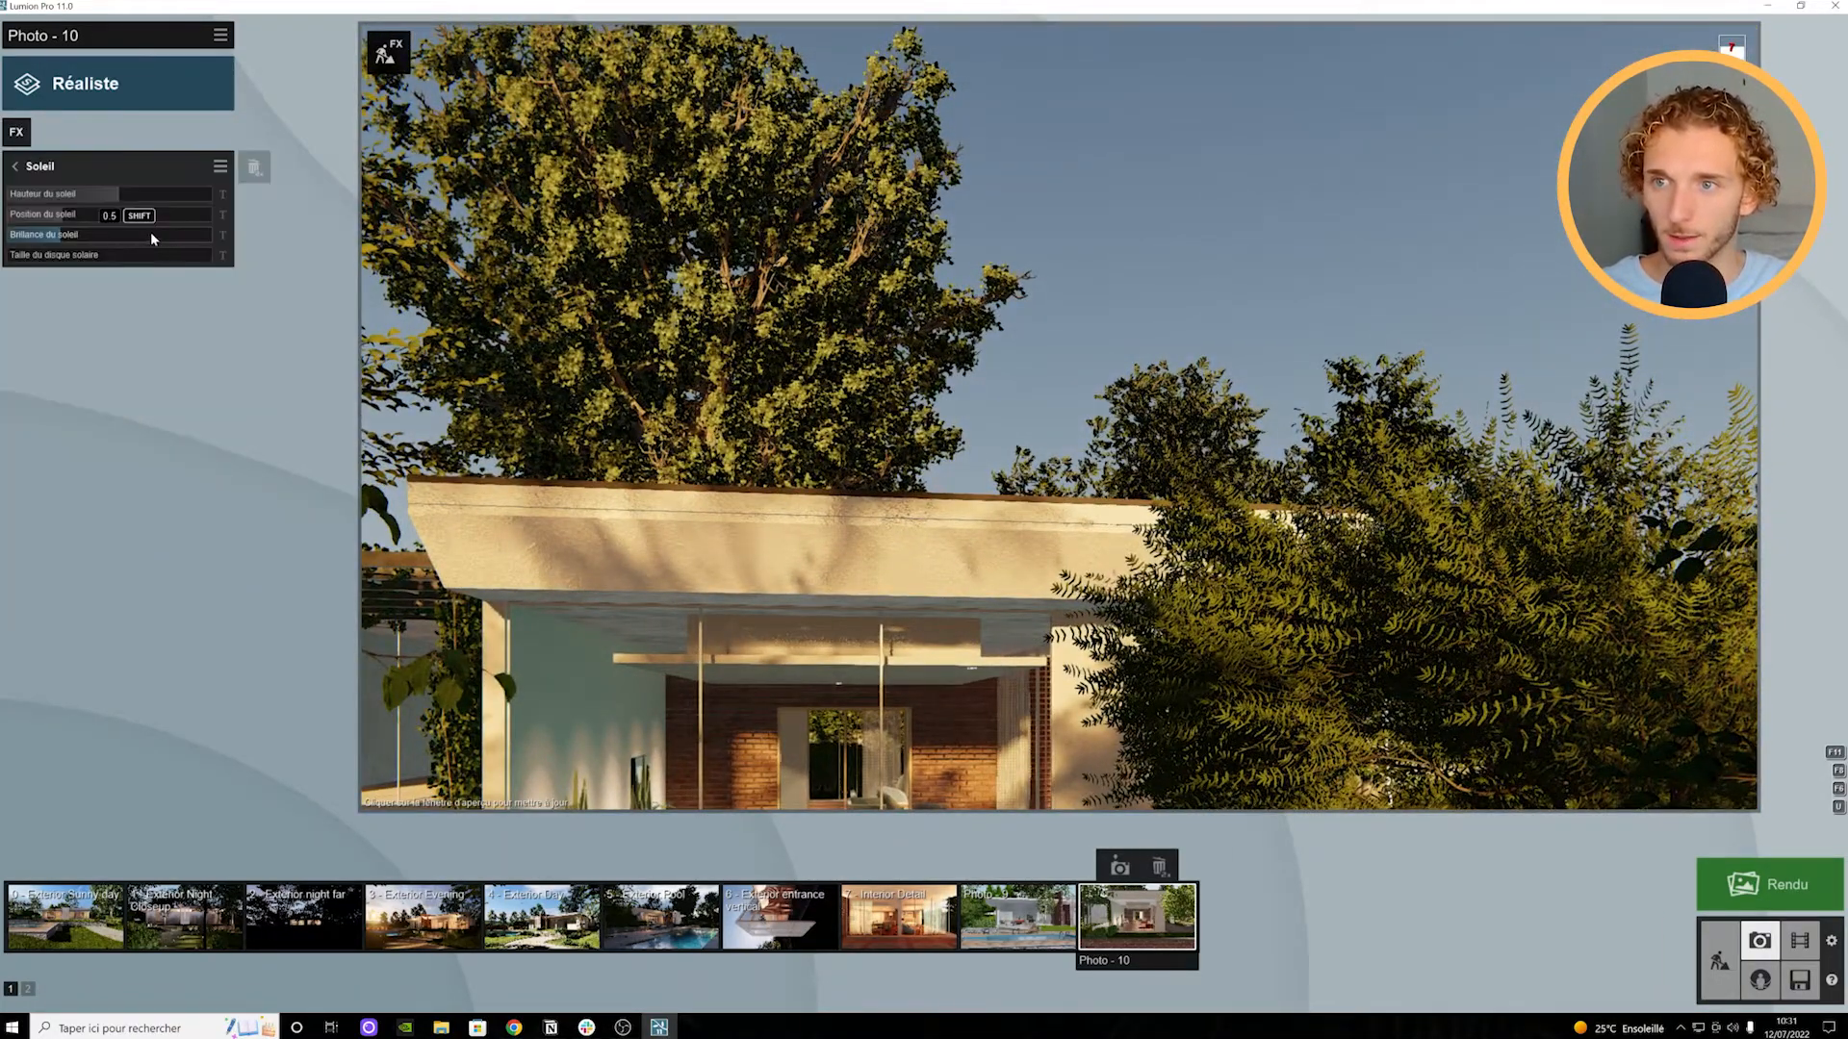
{"action": "mouse_move", "coordinate": [112, 192]}
{"action": "left_mouse_down"}
{"action": "mouse_move", "coordinate": [133, 191]}
{"action": "mouse_move", "coordinate": [106, 210]}
{"action": "mouse_move", "coordinate": [128, 201]}
{"action": "left_mouse_up"}
{"action": "left_click", "coordinate": [159, 195]}
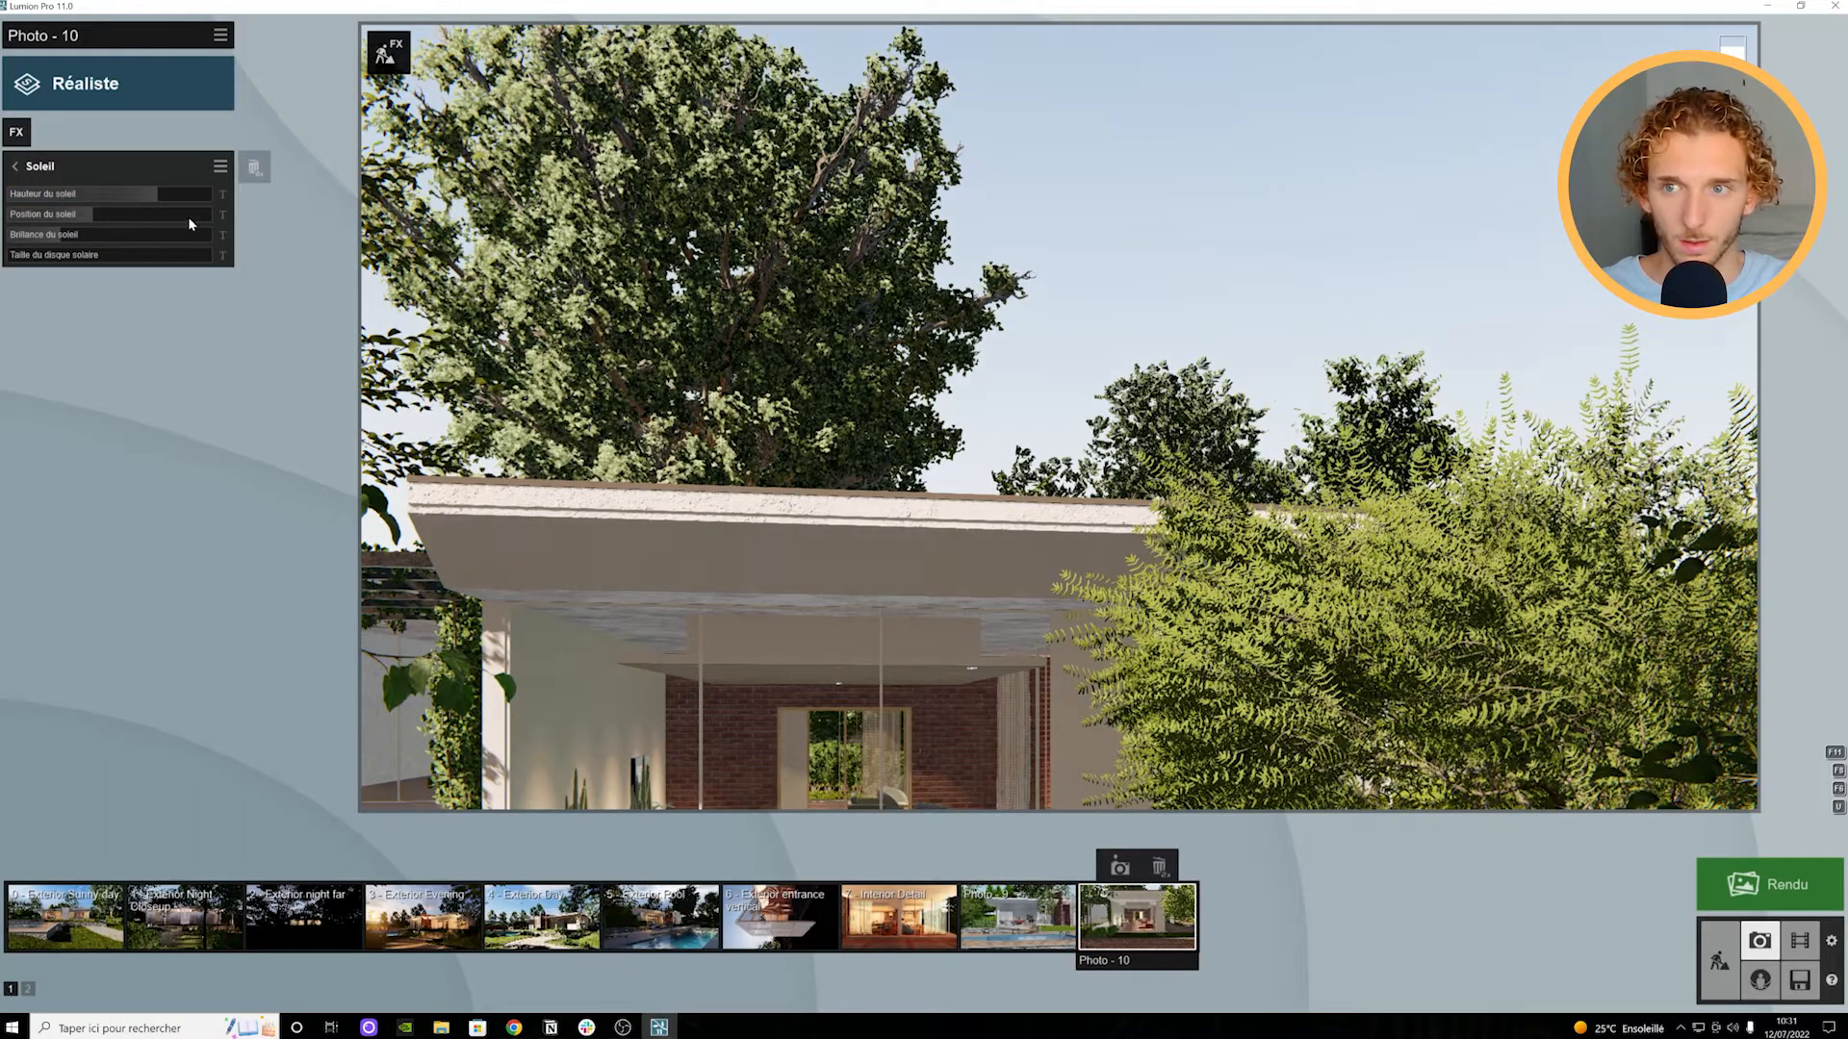
{"action": "left_click_drag", "start_coordinate": [92, 217], "coordinate": [129, 193]}
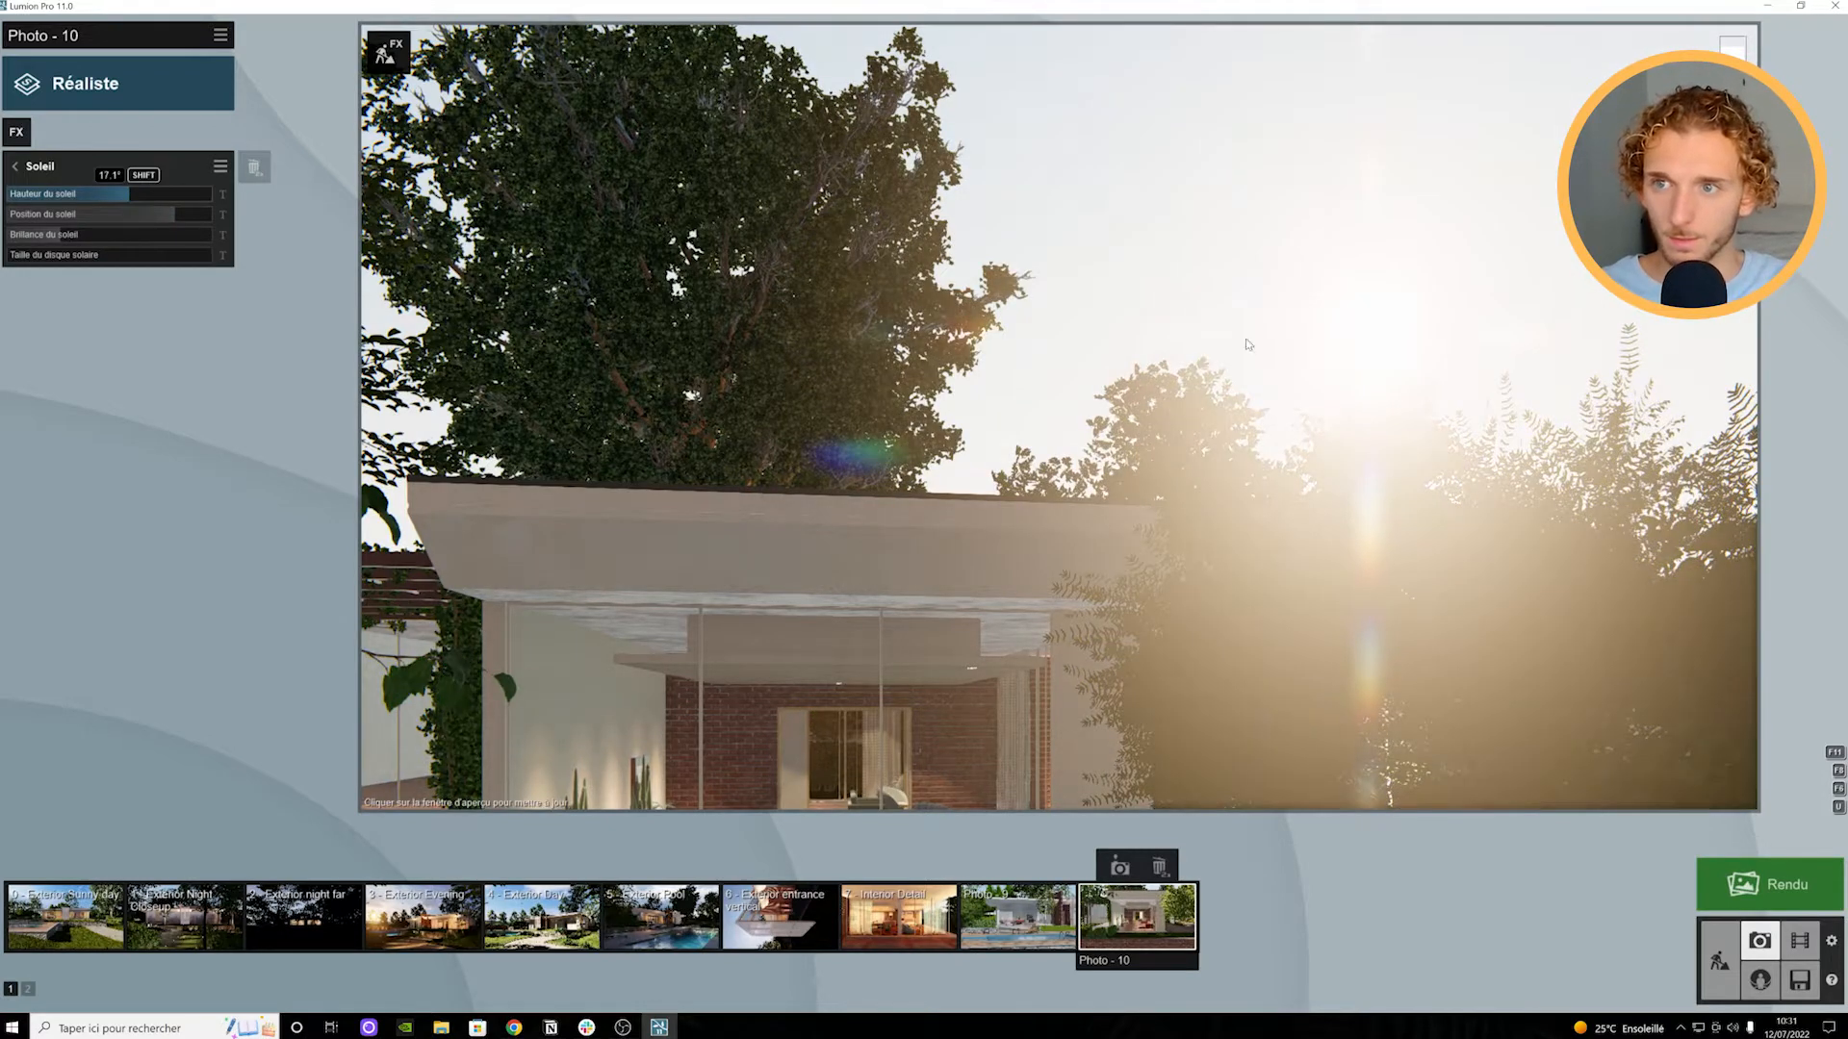
Step: Turn the Déflecteur de lentilles effect off and back on to compare its influence on the sun glare
{"action": "left_click", "coordinate": [15, 166]}
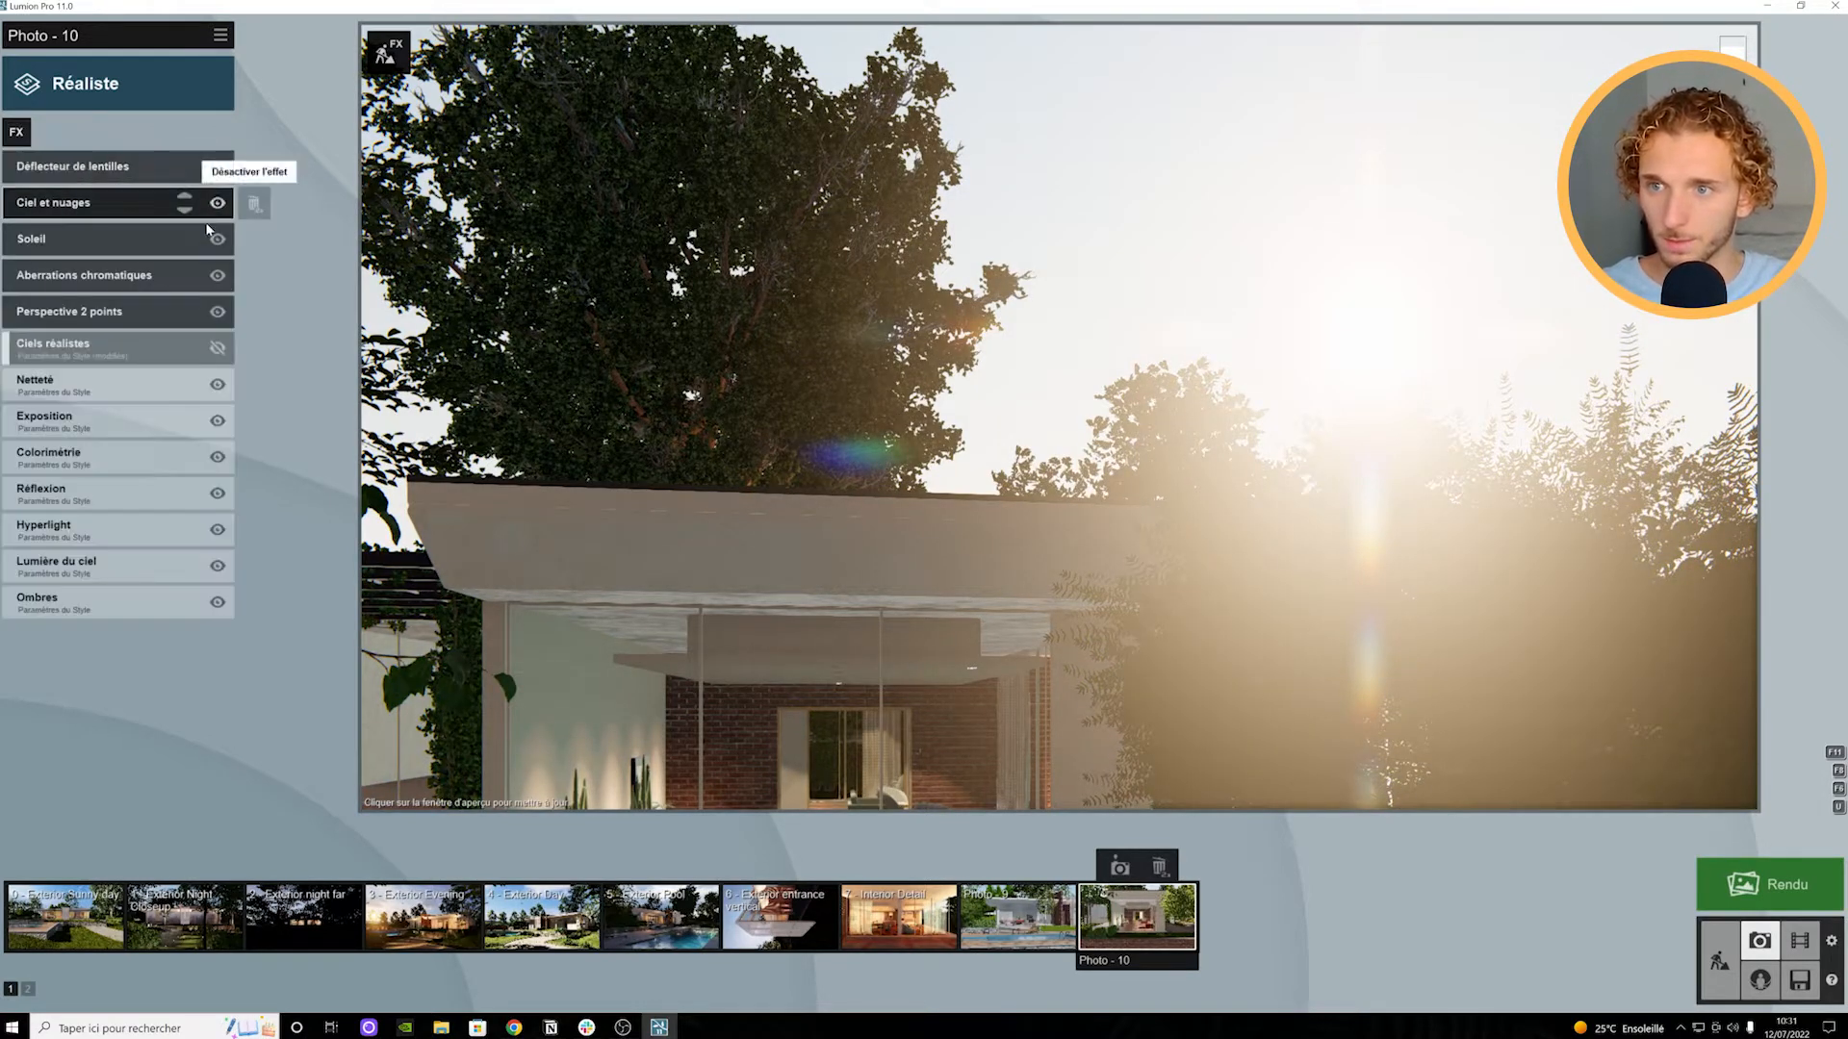
{"action": "left_click", "coordinate": [219, 167]}
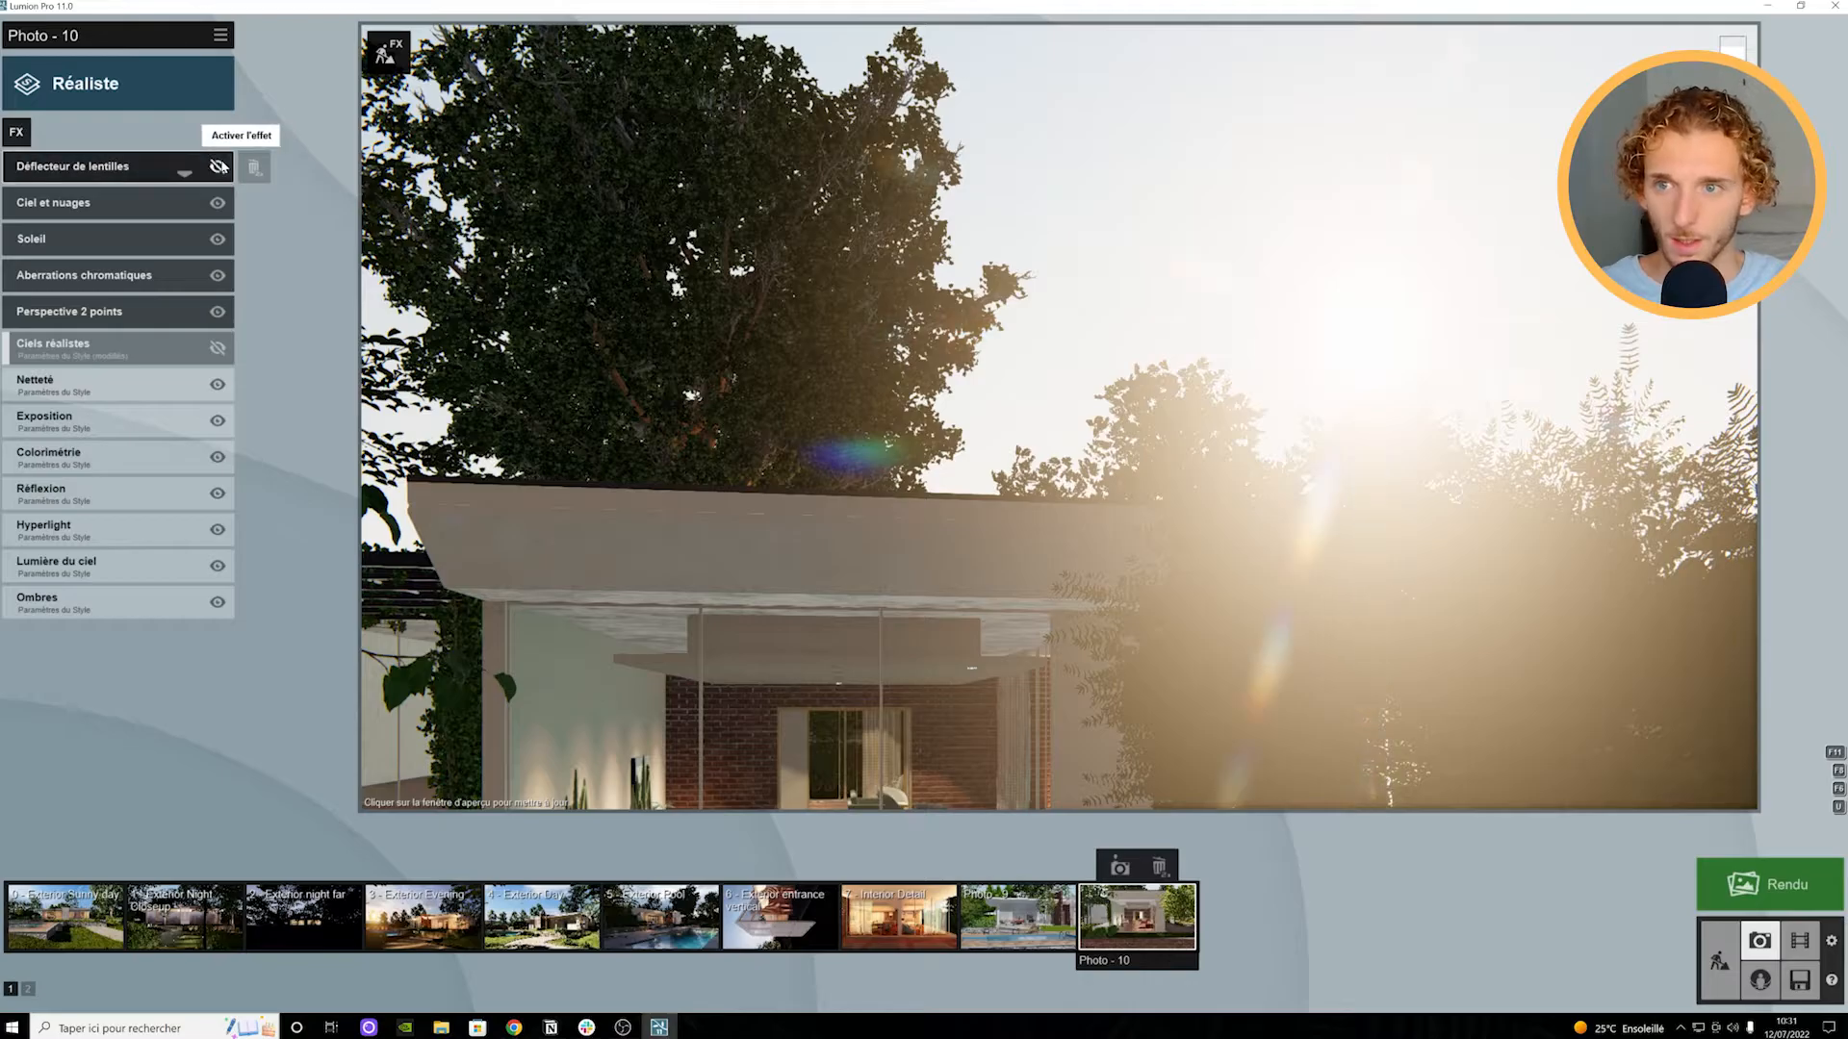
{"action": "left_click", "coordinate": [220, 169]}
Step: Try different streak intensity, dispersion, global brightness and anamorphic streak amounts in Déflecteur de lentilles, and delete that effect
{"action": "left_click", "coordinate": [96, 167]}
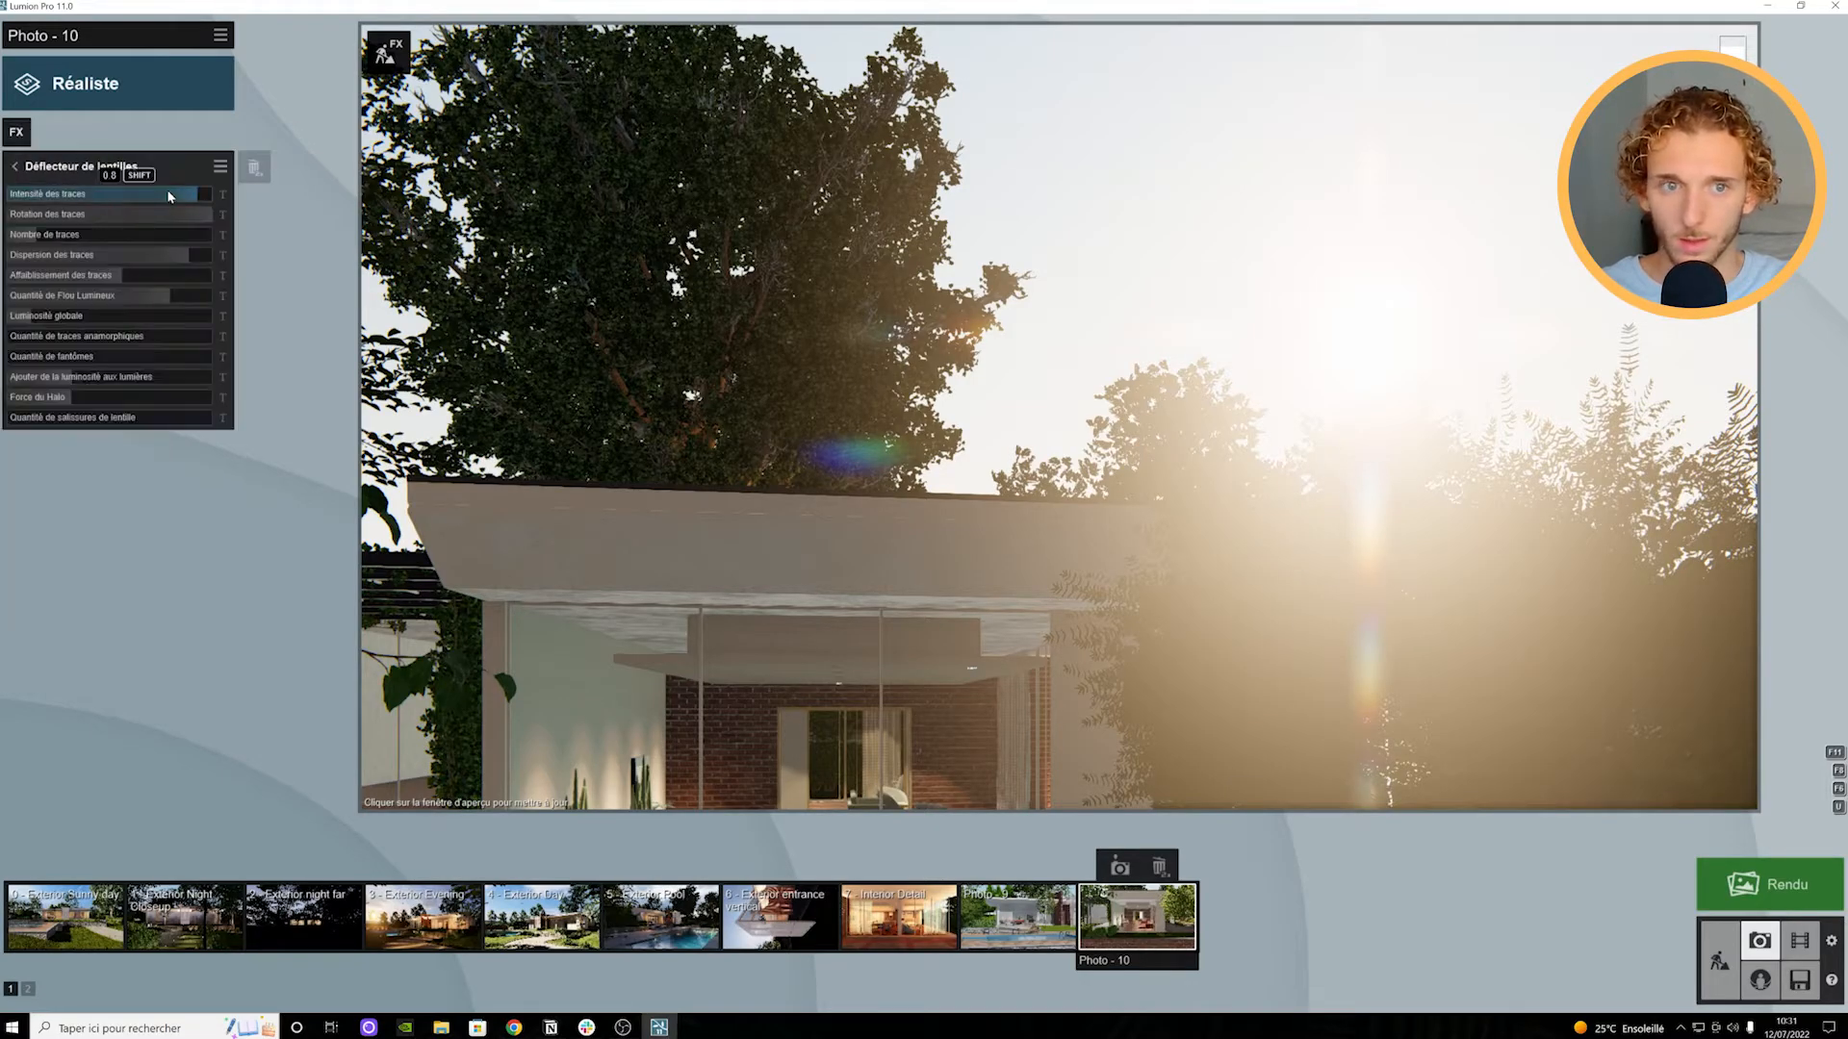
{"action": "mouse_move", "coordinate": [104, 194]}
{"action": "left_mouse_down"}
{"action": "mouse_move", "coordinate": [246, 223]}
{"action": "mouse_move", "coordinate": [538, 233]}
{"action": "mouse_move", "coordinate": [6, 252]}
{"action": "left_mouse_up"}
{"action": "left_click_drag", "start_coordinate": [122, 257], "coordinate": [384, 275]}
{"action": "mouse_move", "coordinate": [50, 318]}
{"action": "left_mouse_down"}
{"action": "mouse_move", "coordinate": [563, 332]}
{"action": "mouse_move", "coordinate": [4, 326]}
{"action": "mouse_move", "coordinate": [26, 323]}
{"action": "left_mouse_up"}
{"action": "left_click_drag", "start_coordinate": [29, 337], "coordinate": [154, 338]}
{"action": "left_click", "coordinate": [16, 166]}
{"action": "double_click", "coordinate": [242, 171]}
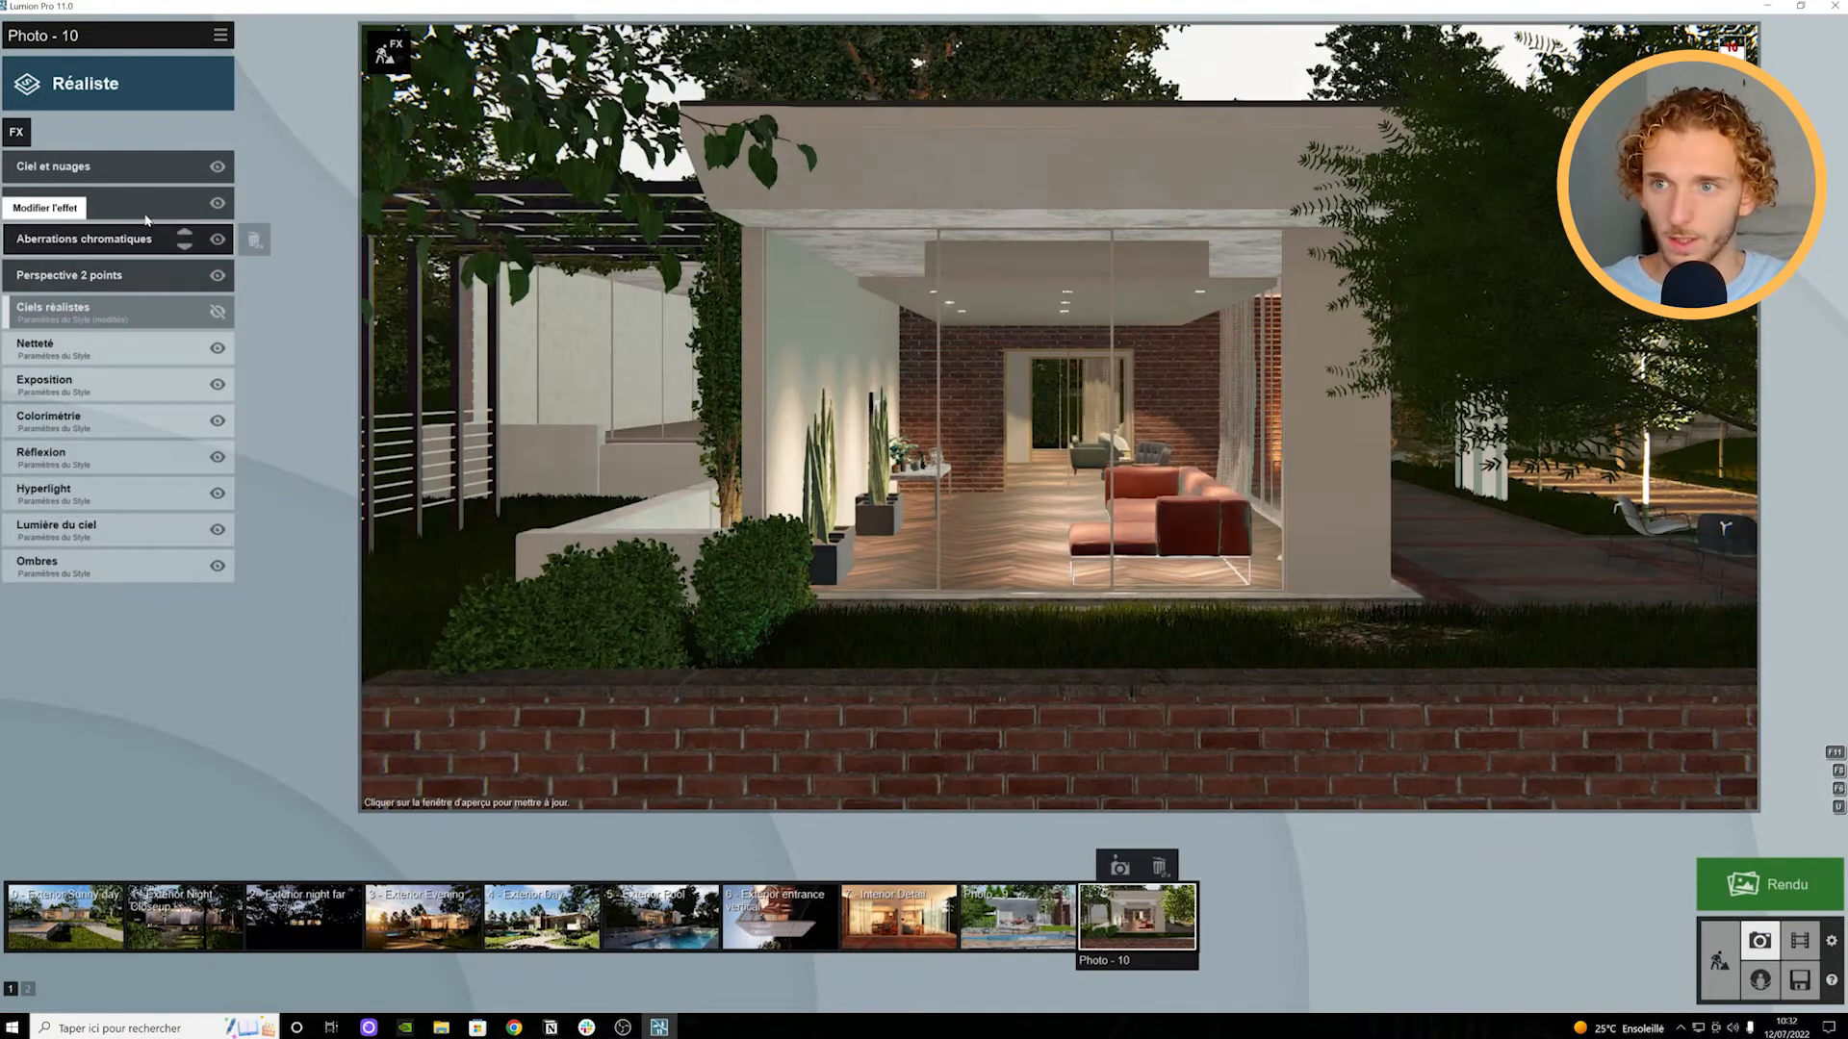
Step: Reduce the Soleil effect's sun position to light the facade again and set the sun height to about 10.8°
{"action": "left_click", "coordinate": [165, 204]}
{"action": "mouse_move", "coordinate": [117, 197]}
{"action": "left_mouse_down"}
{"action": "mouse_move", "coordinate": [56, 201]}
{"action": "mouse_move", "coordinate": [179, 227]}
{"action": "mouse_move", "coordinate": [146, 198]}
{"action": "left_mouse_up"}
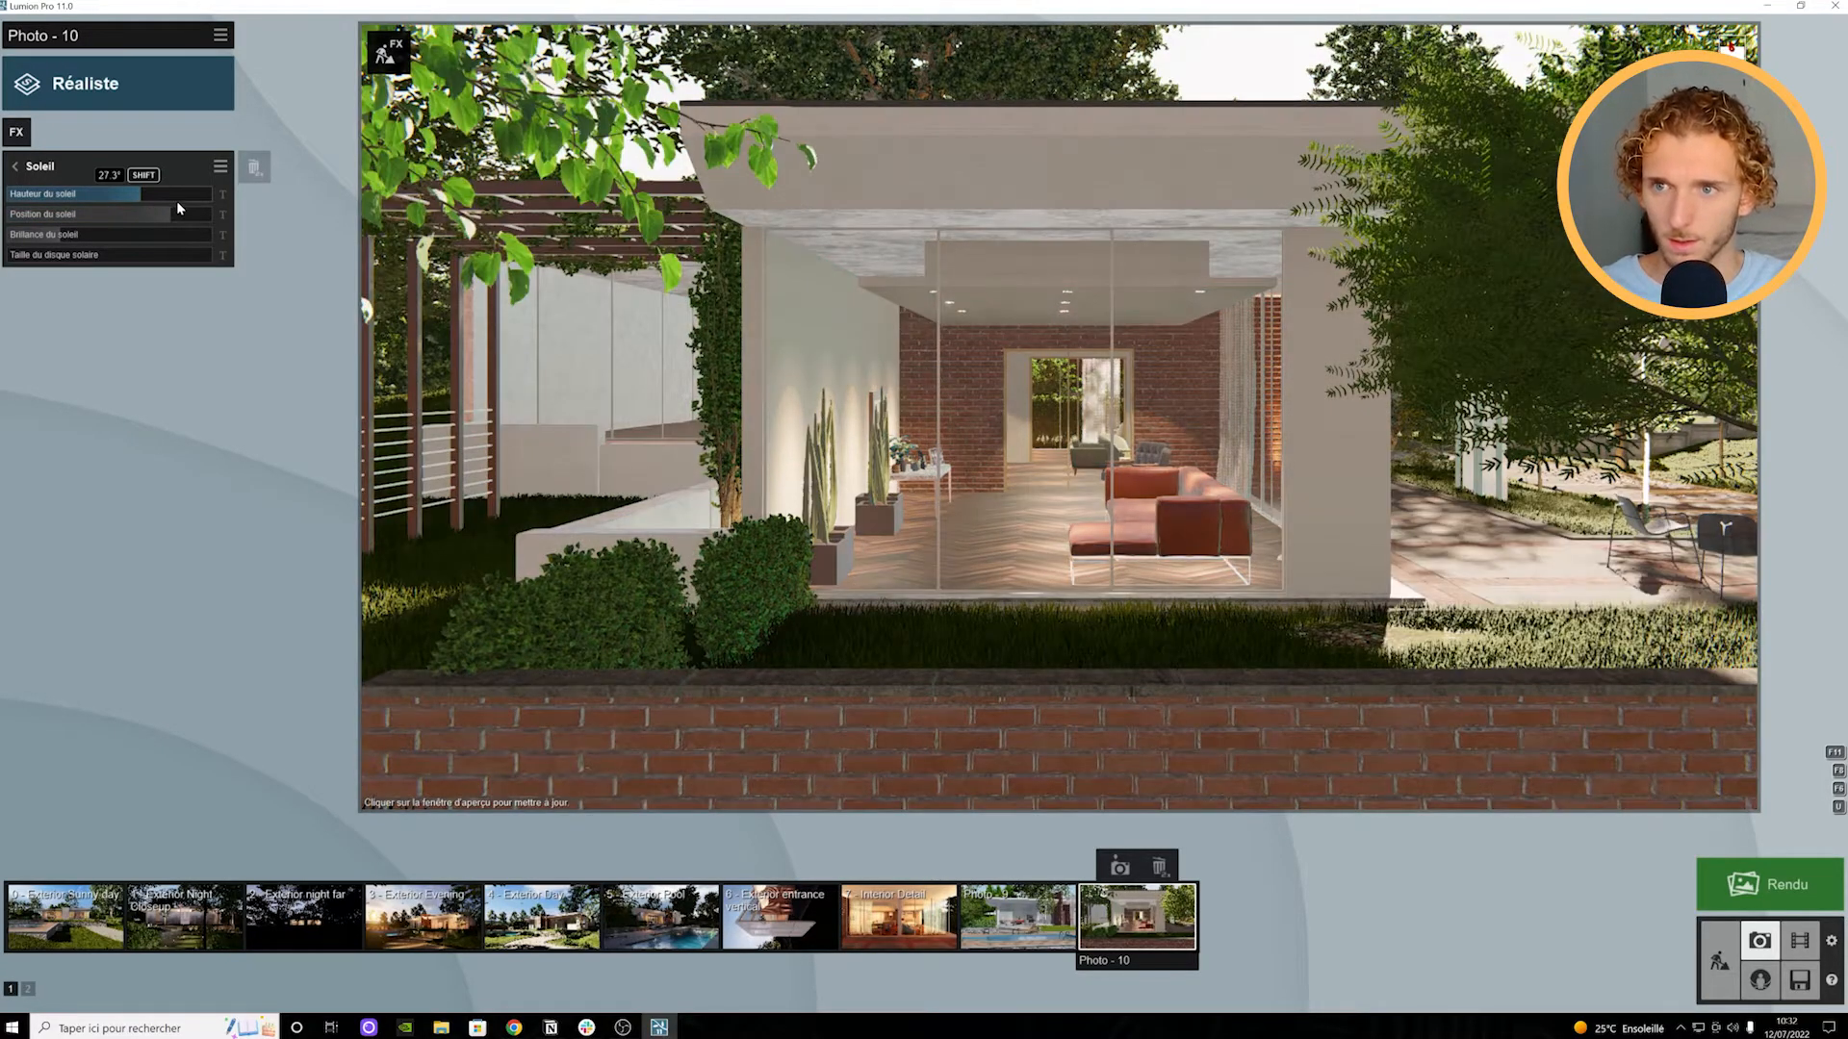
{"action": "left_click_drag", "start_coordinate": [164, 216], "coordinate": [119, 199]}
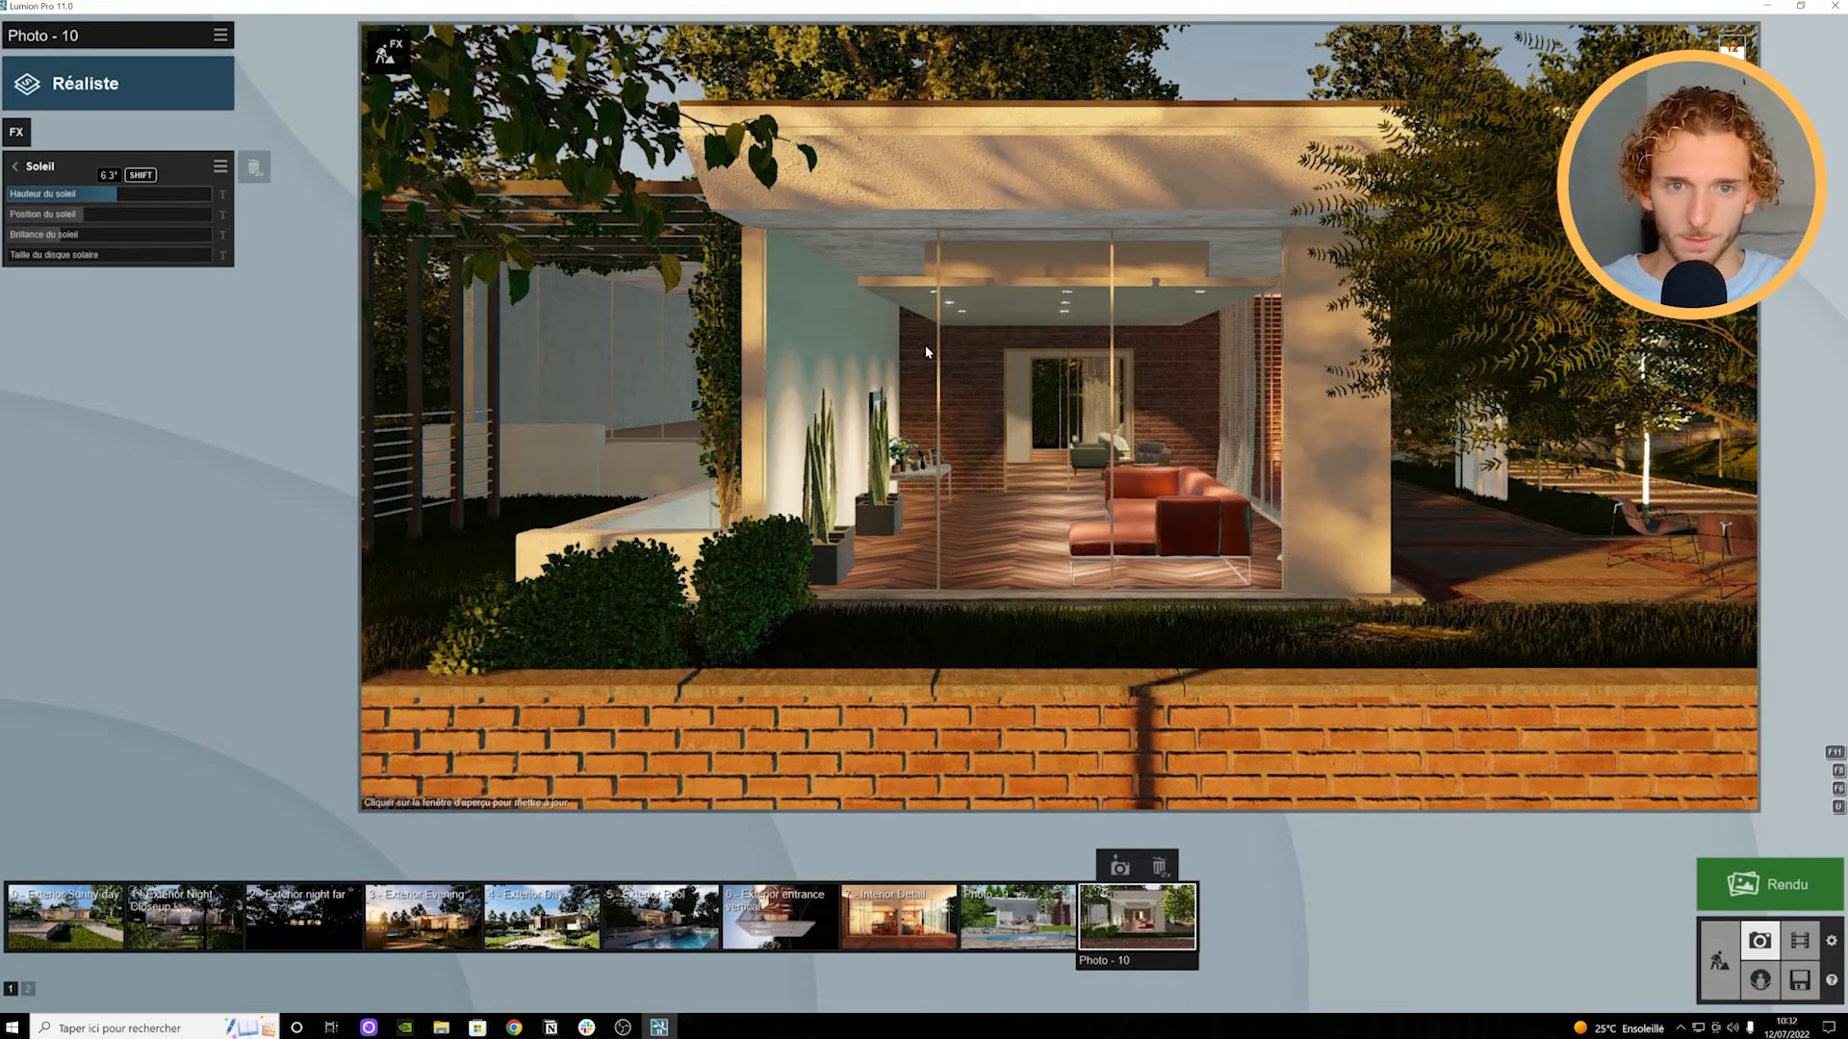
{"action": "left_click", "coordinate": [927, 346]}
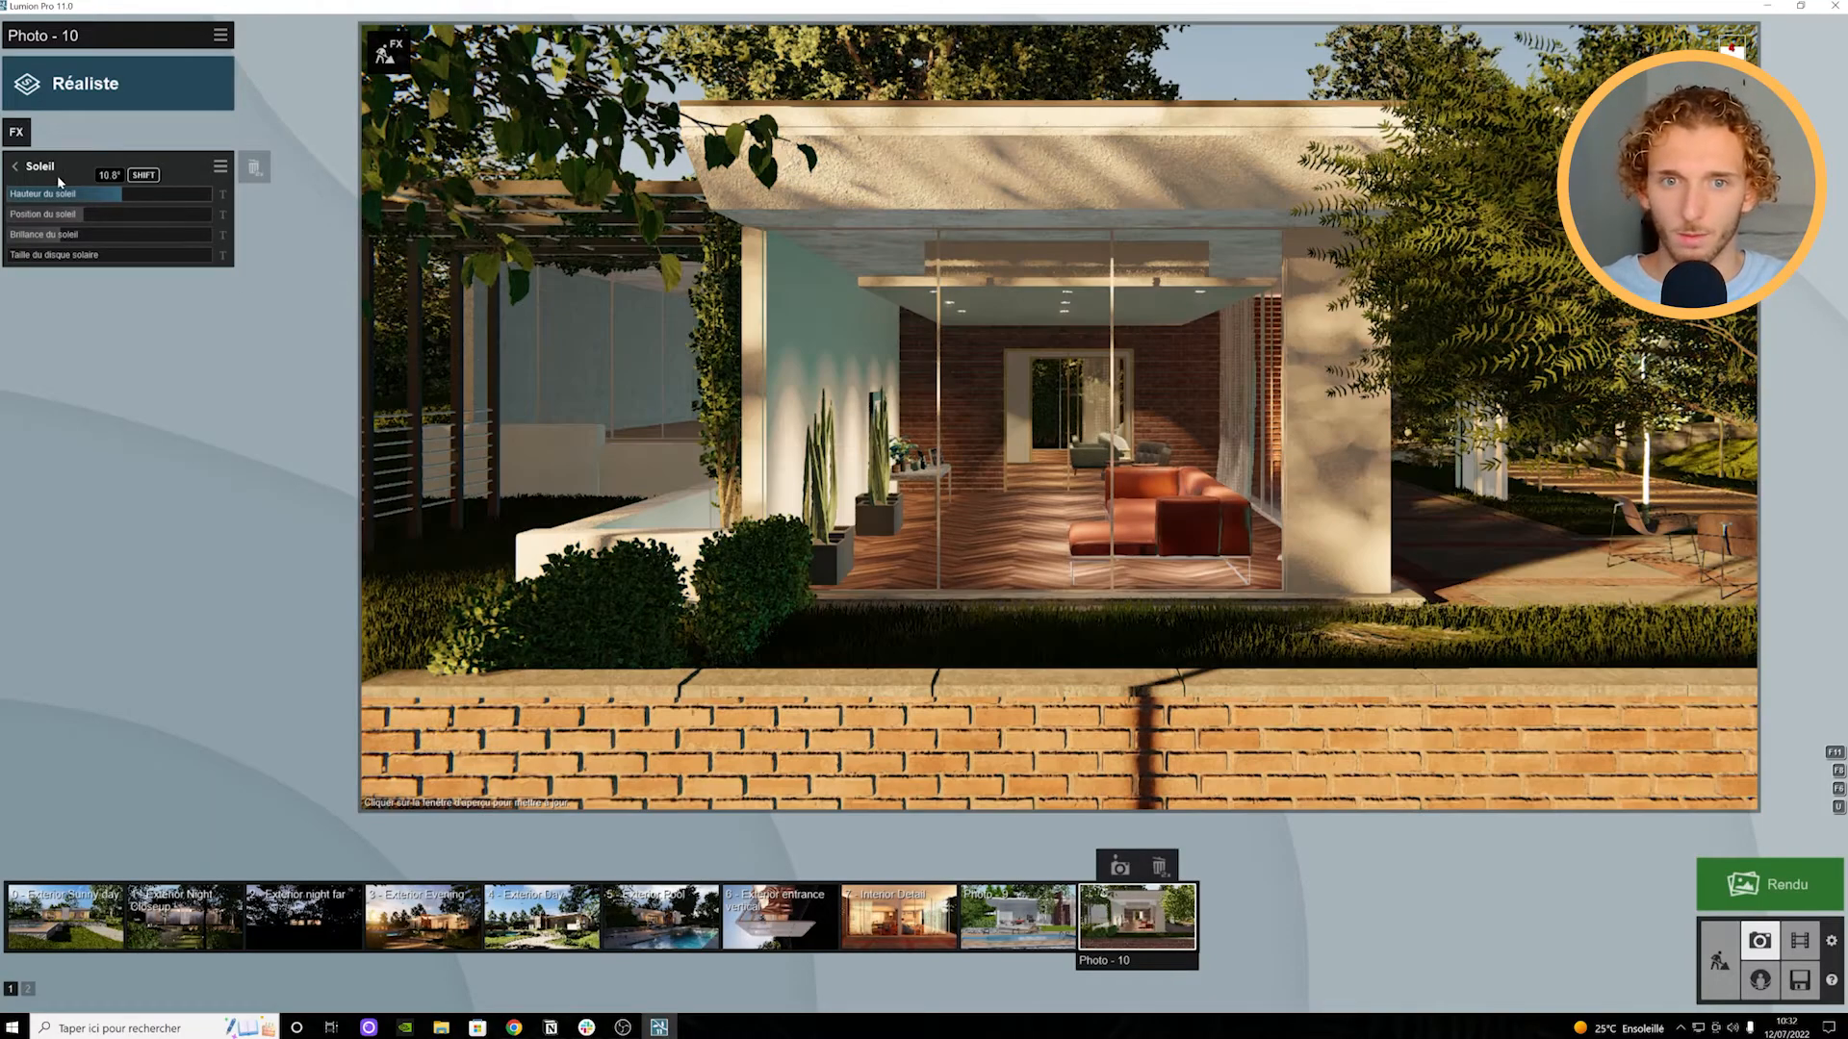
{"action": "left_click", "coordinate": [14, 166]}
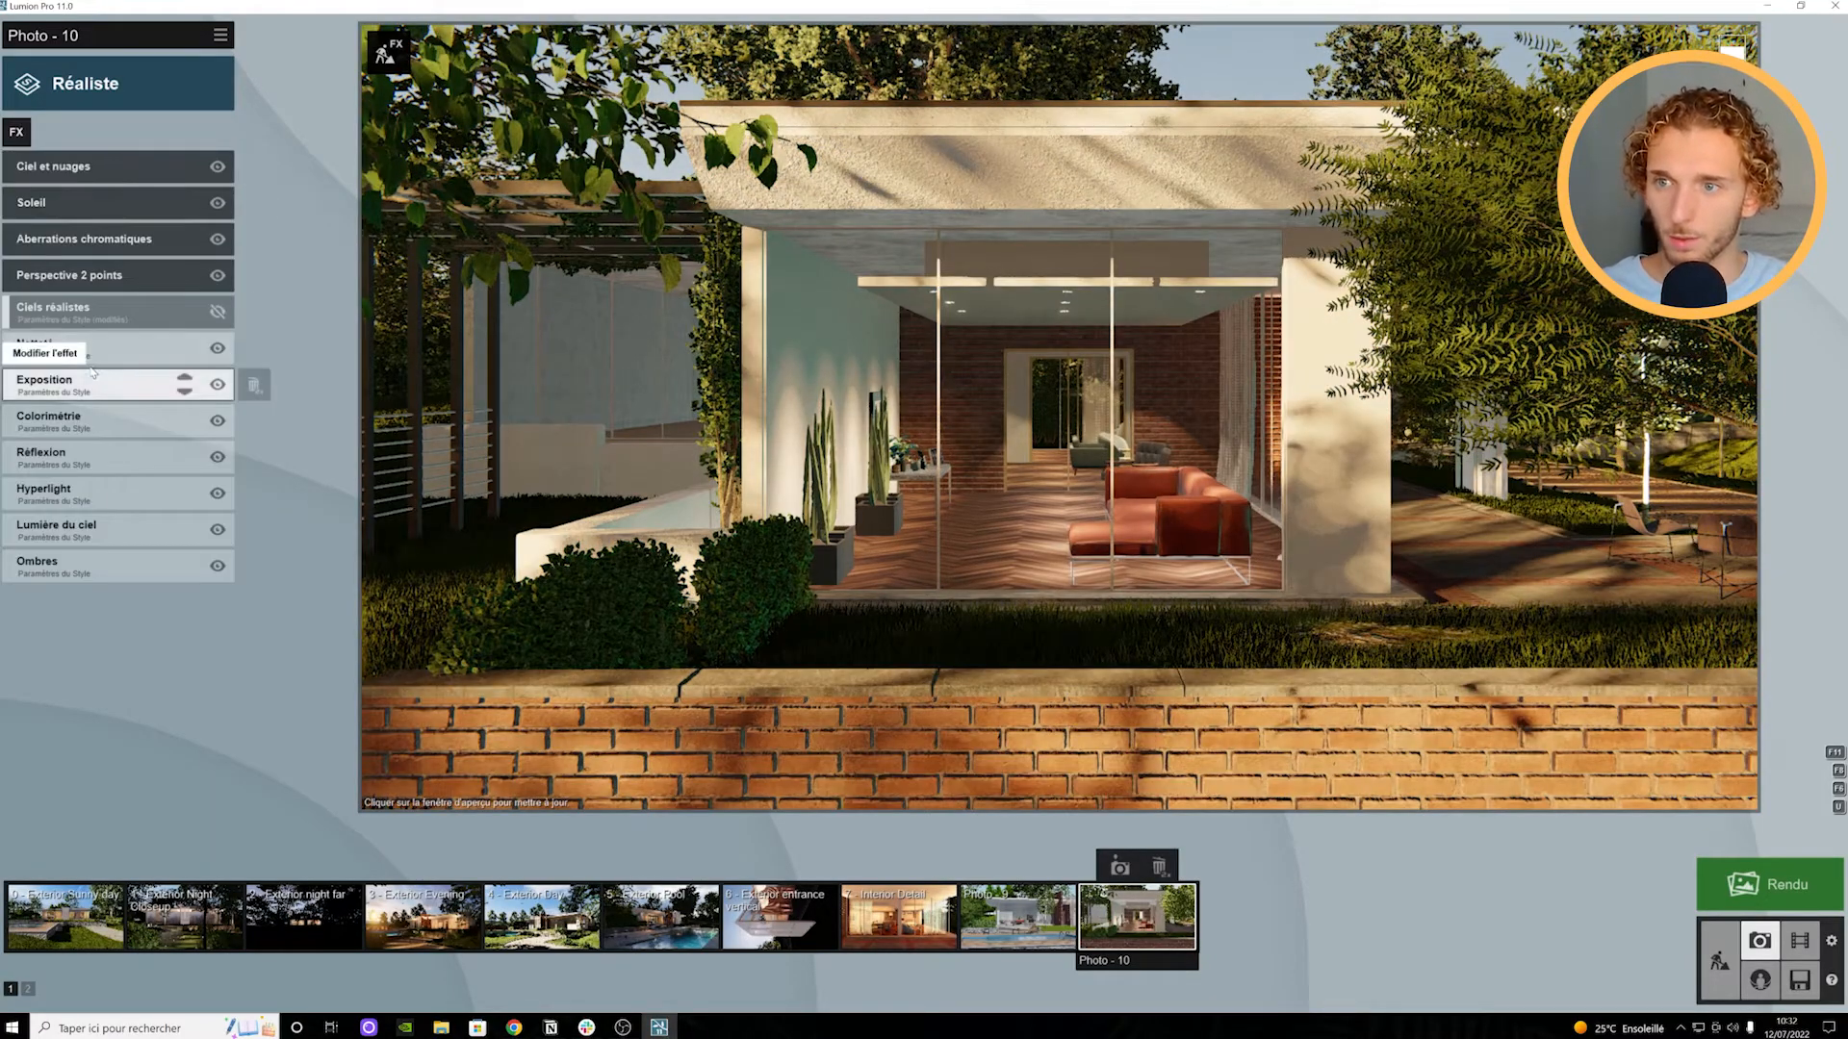
Step: Adjust the intensity of the Netteté effect and set the Exposition effect to about 0.4
{"action": "left_click", "coordinate": [58, 348]}
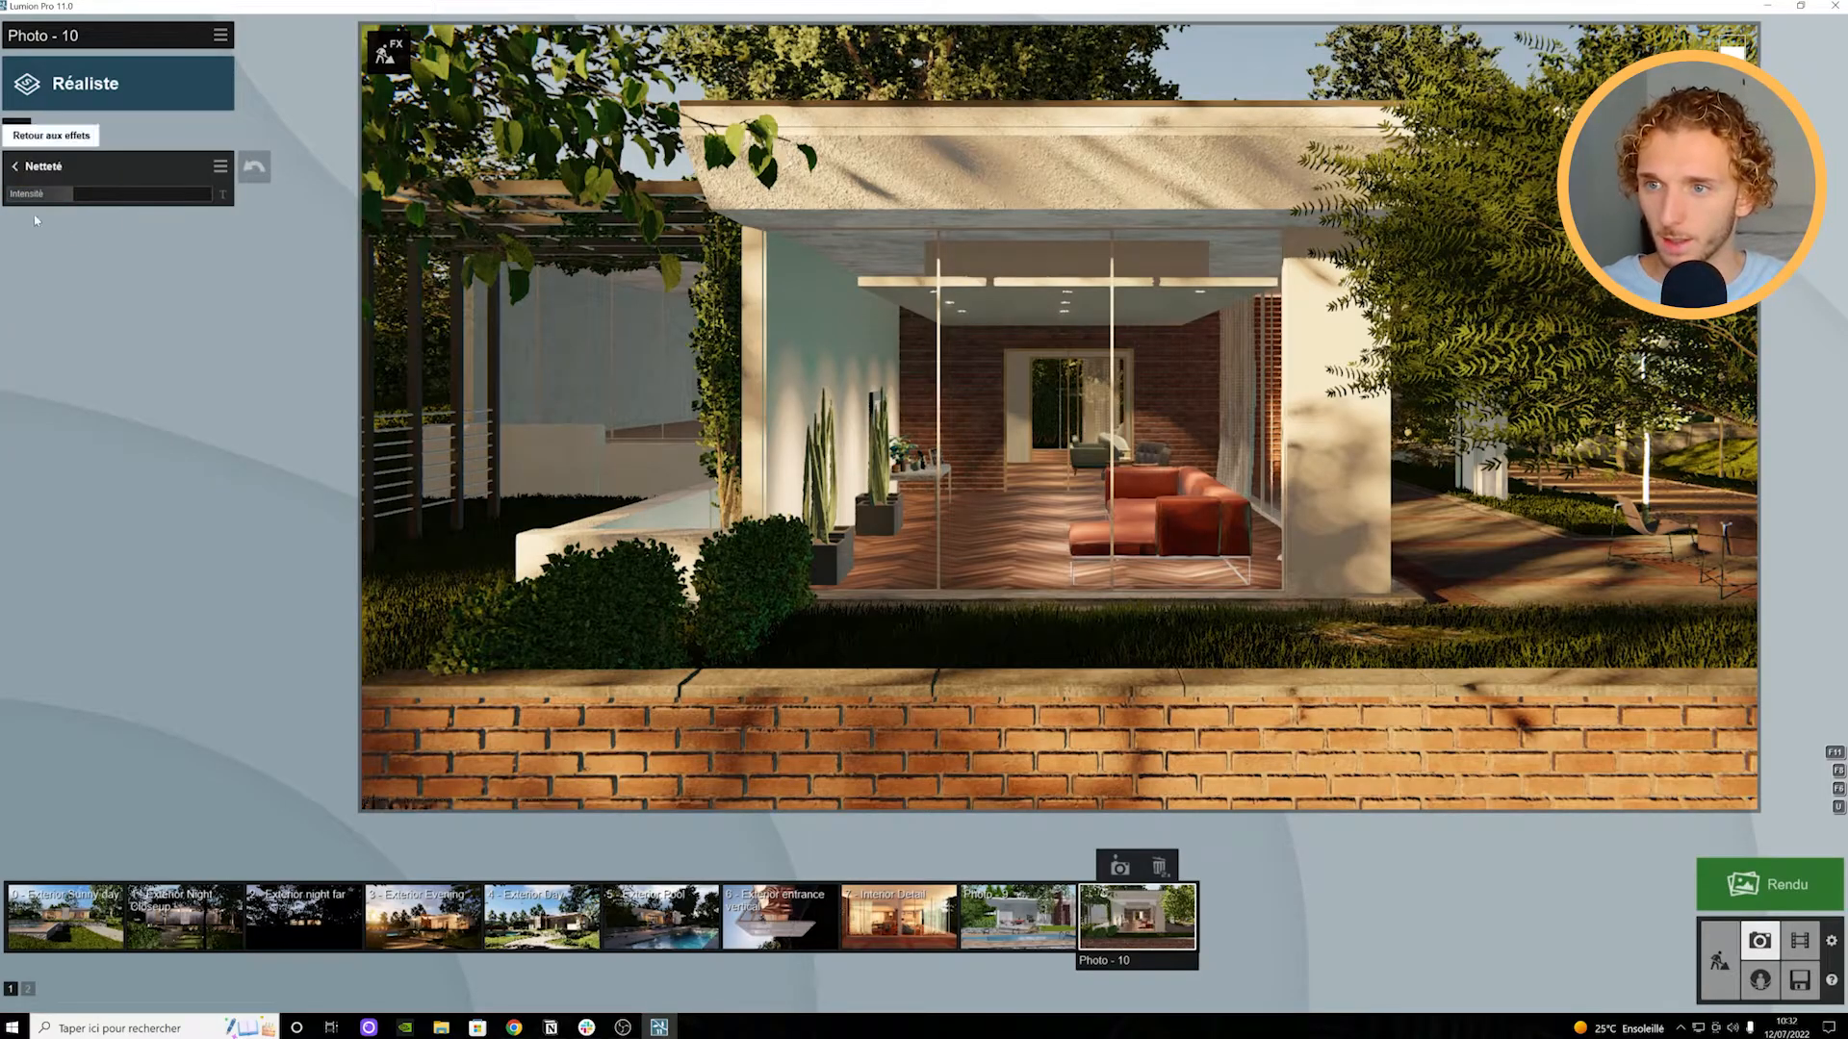
{"action": "left_click", "coordinate": [15, 166]}
{"action": "left_click", "coordinate": [57, 379]}
{"action": "mouse_move", "coordinate": [70, 186]}
{"action": "left_mouse_down"}
{"action": "mouse_move", "coordinate": [212, 189]}
{"action": "mouse_move", "coordinate": [101, 199]}
{"action": "left_mouse_up"}
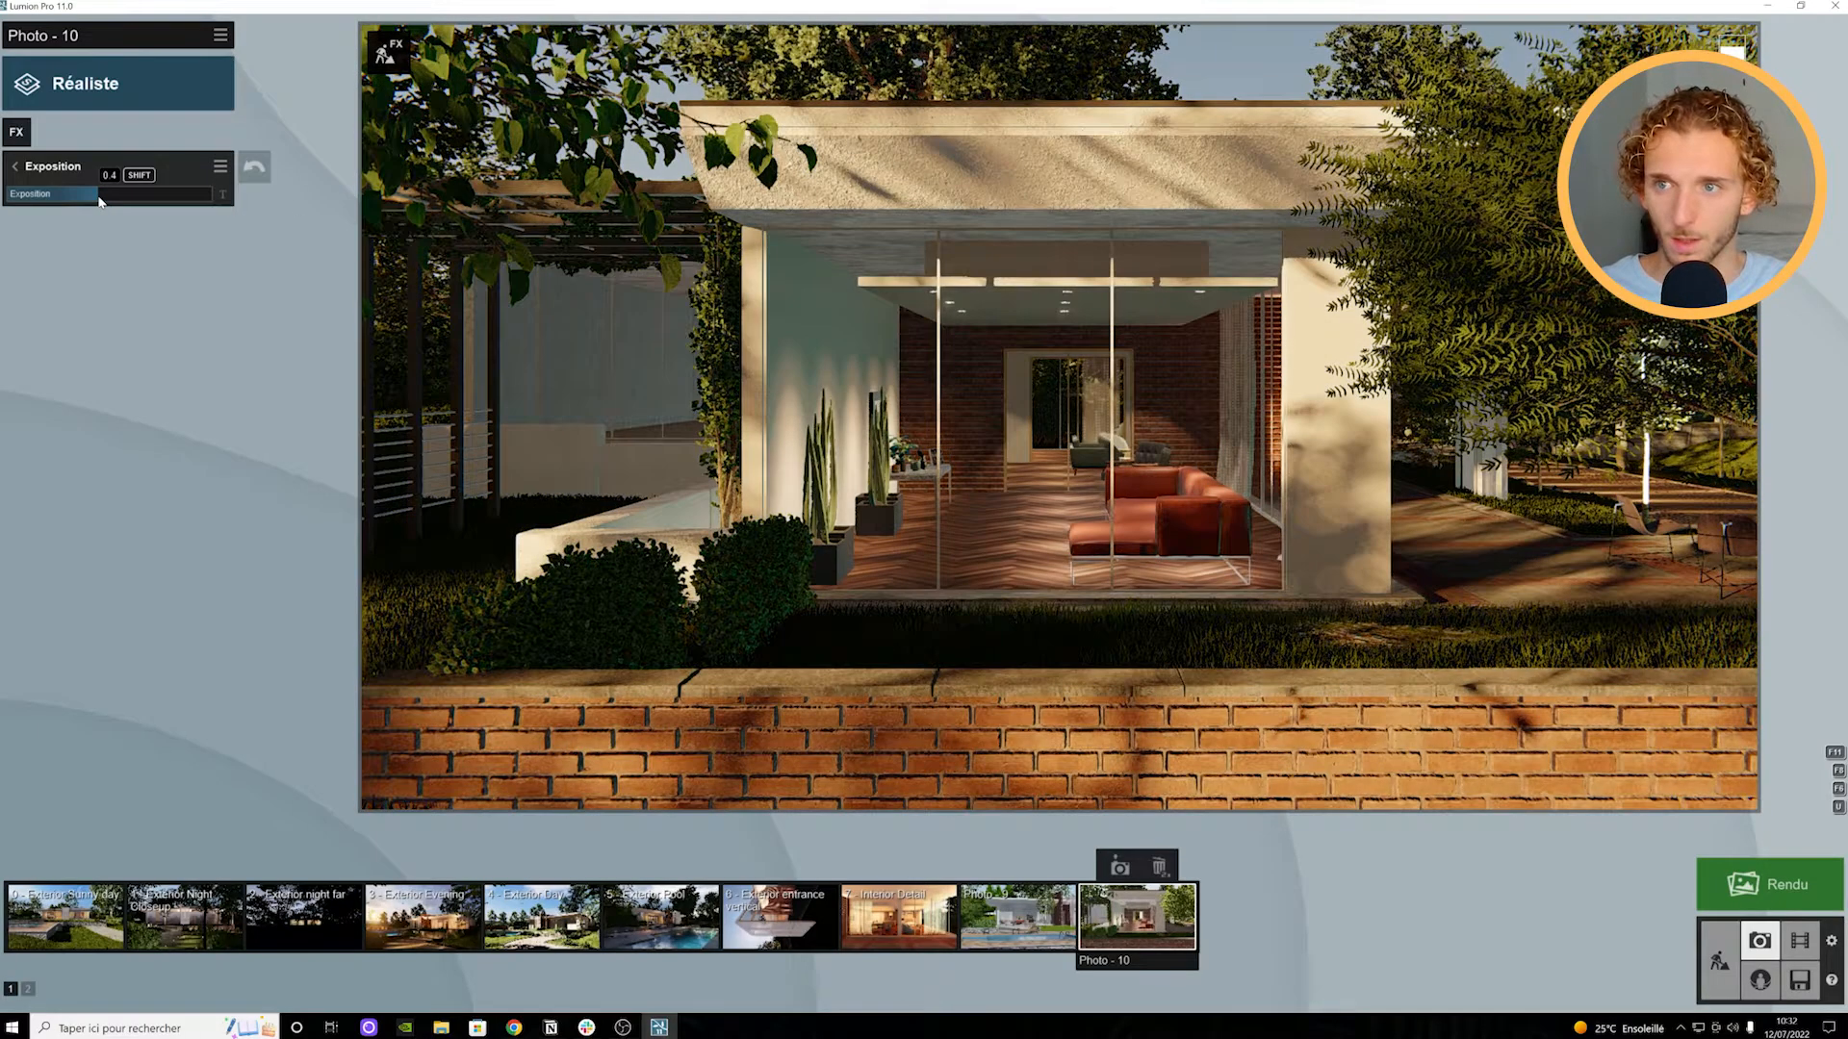
{"action": "left_click", "coordinate": [14, 165]}
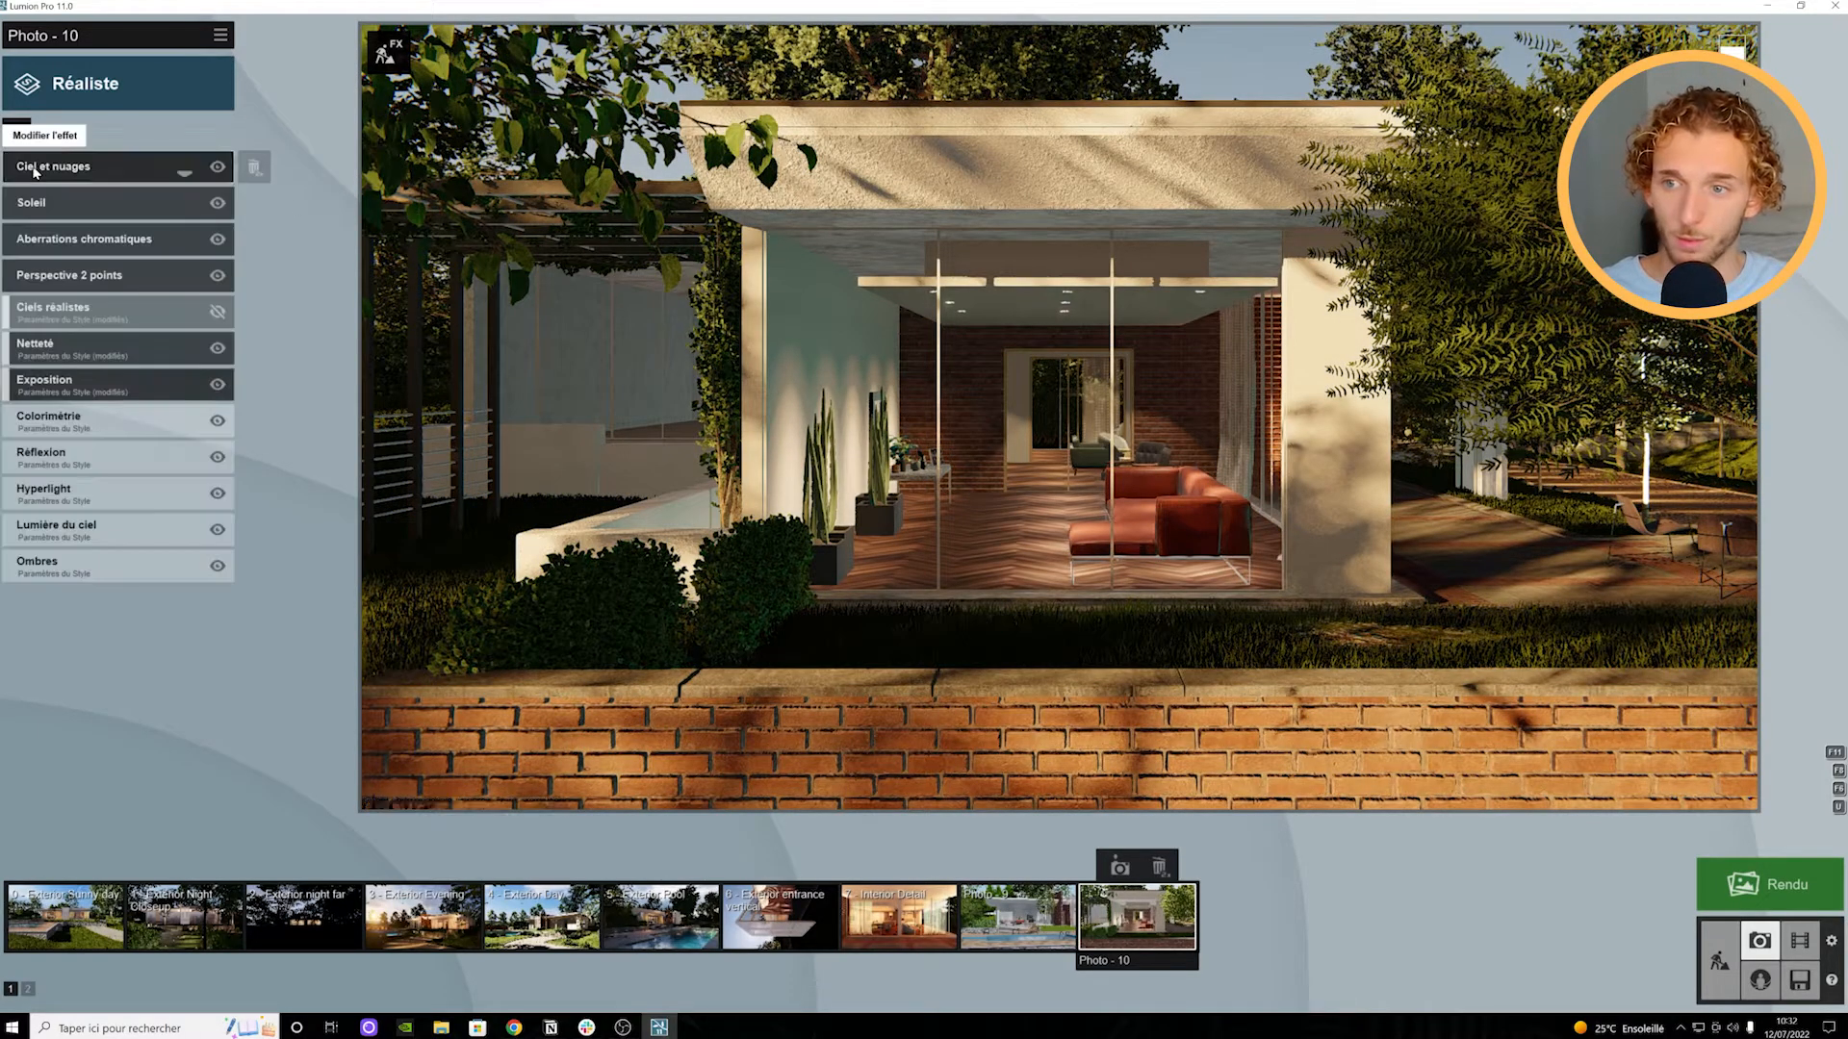
Step: Edit the Réflexion effect's reflection planes and add a plane on the glass of the front facade
{"action": "left_click", "coordinate": [112, 453]}
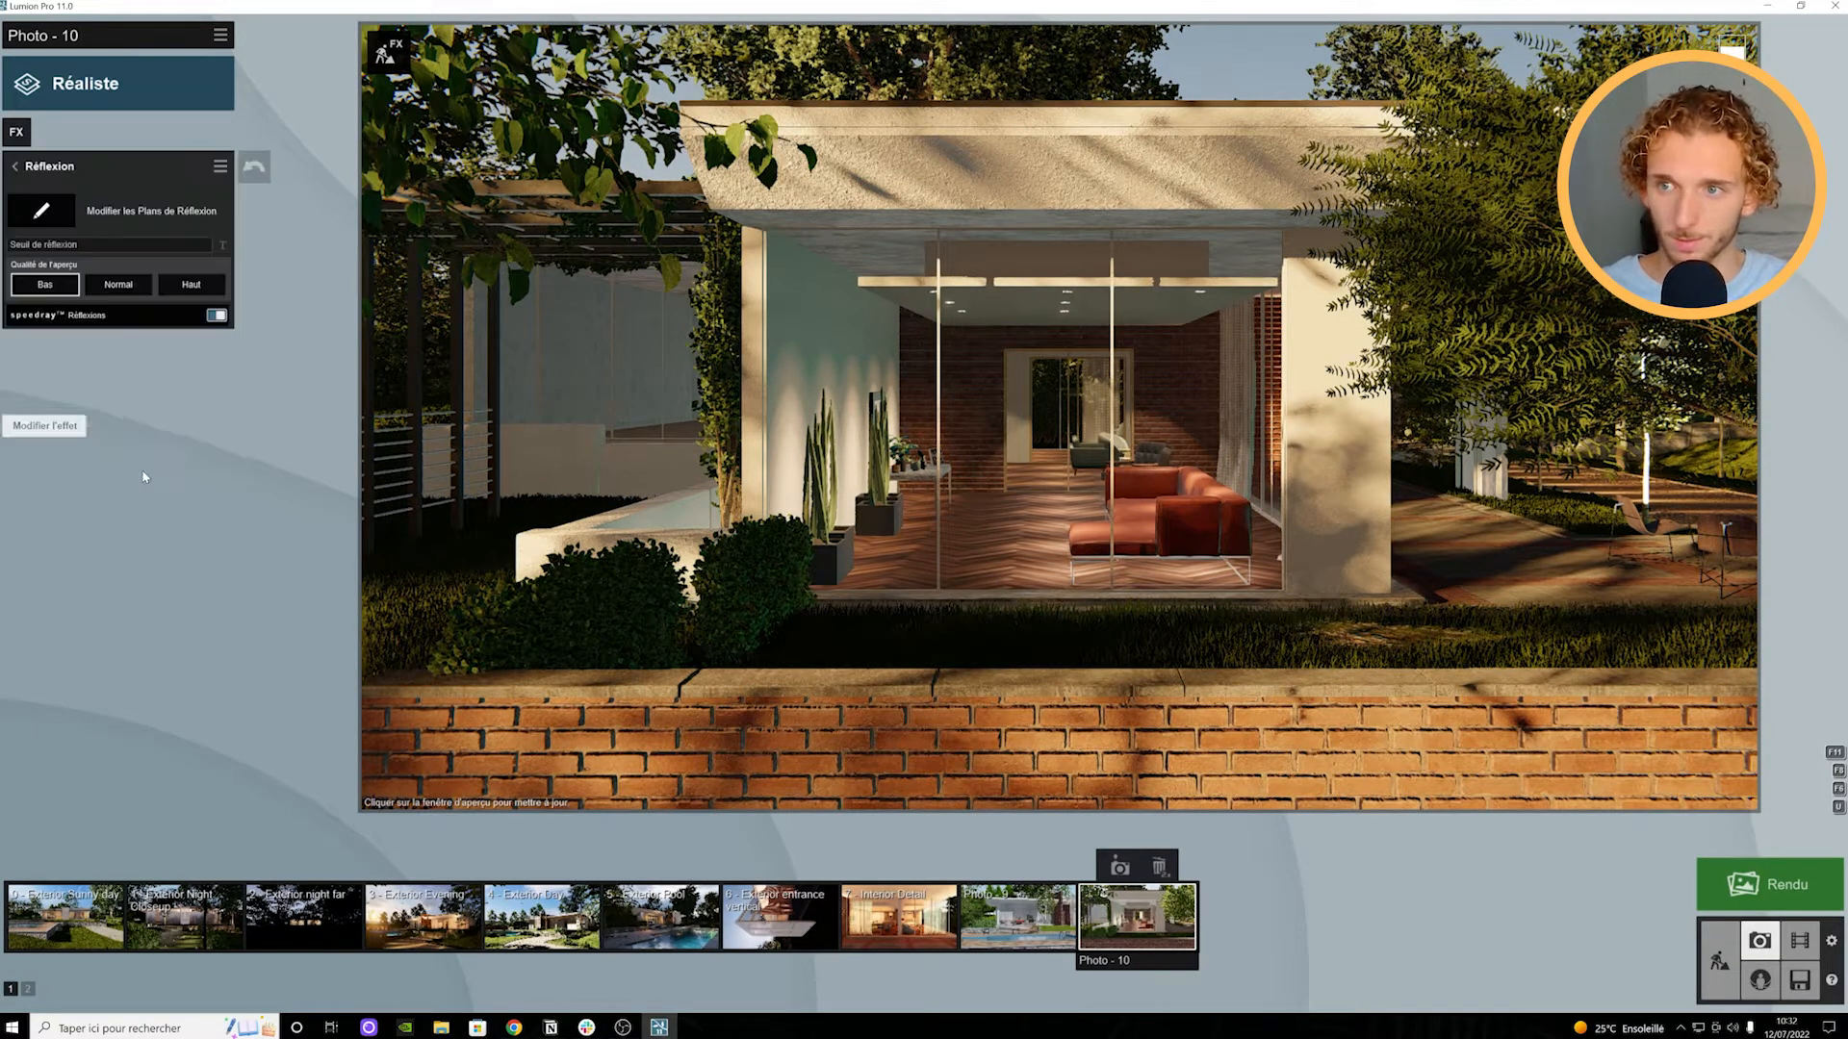
{"action": "left_click", "coordinate": [44, 221]}
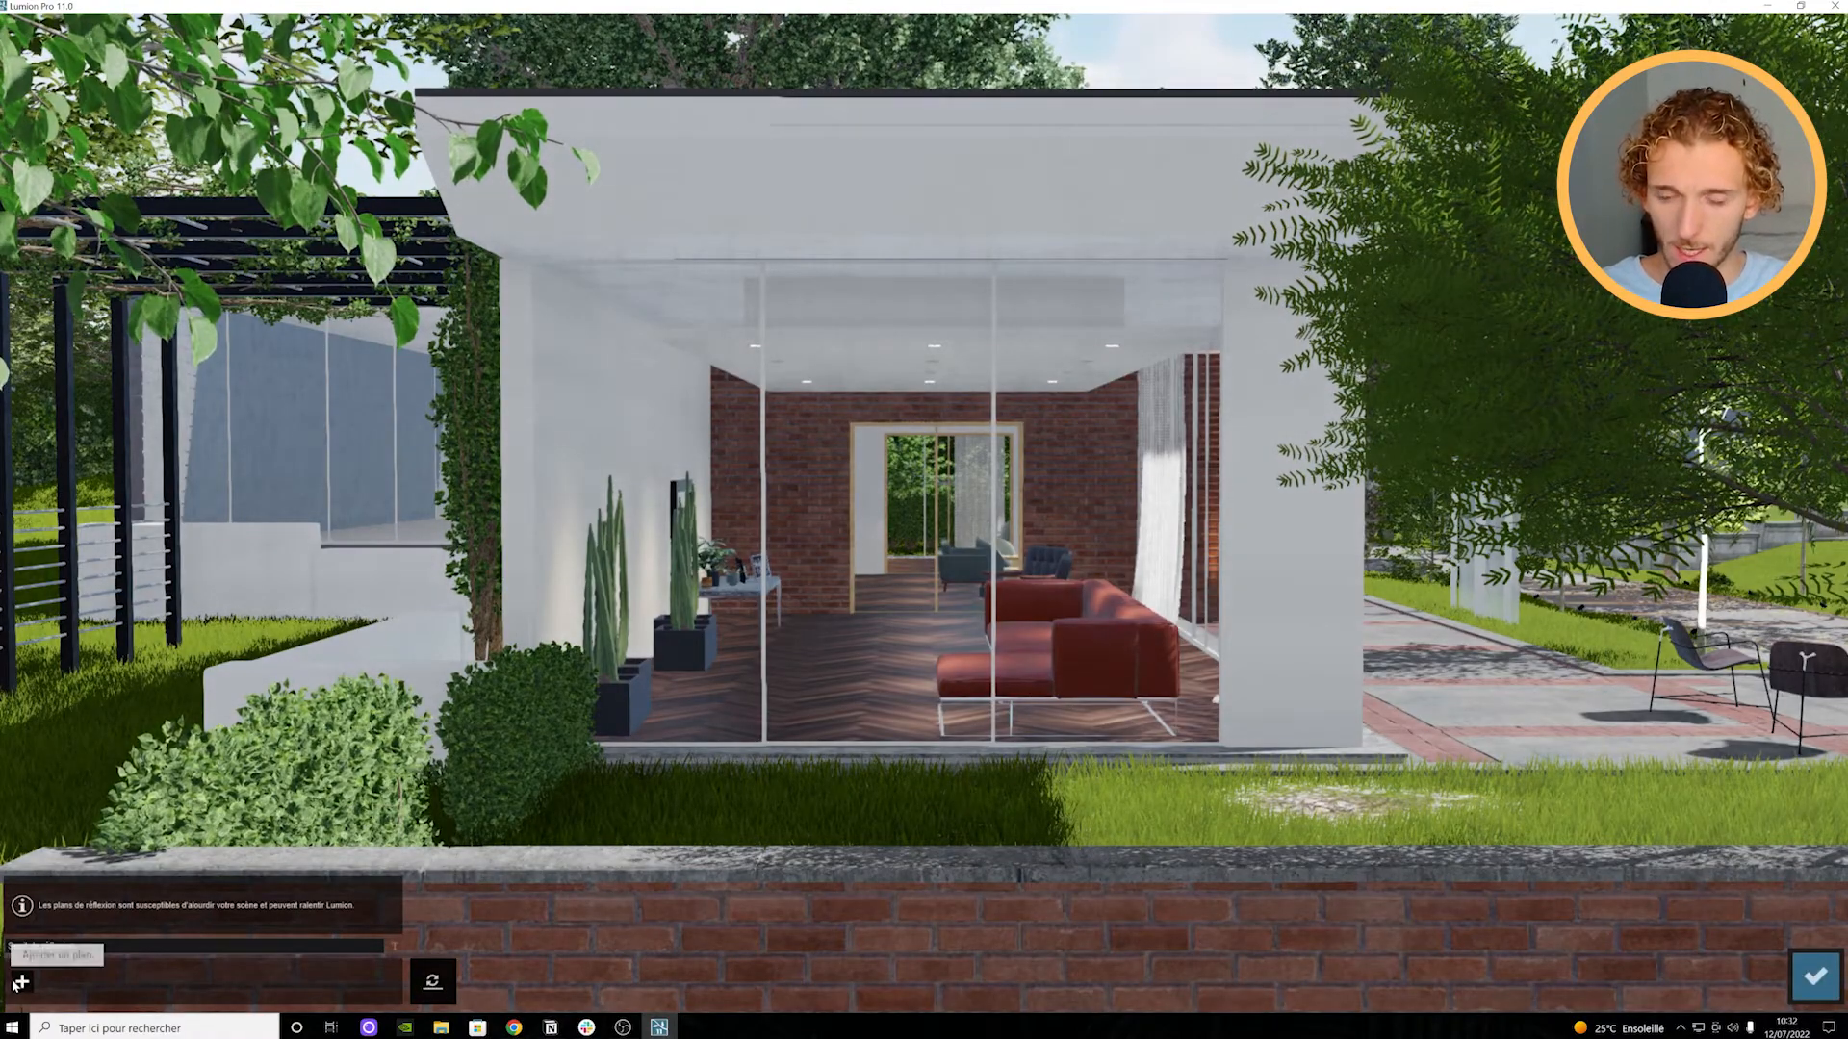
{"action": "left_click", "coordinate": [21, 982]}
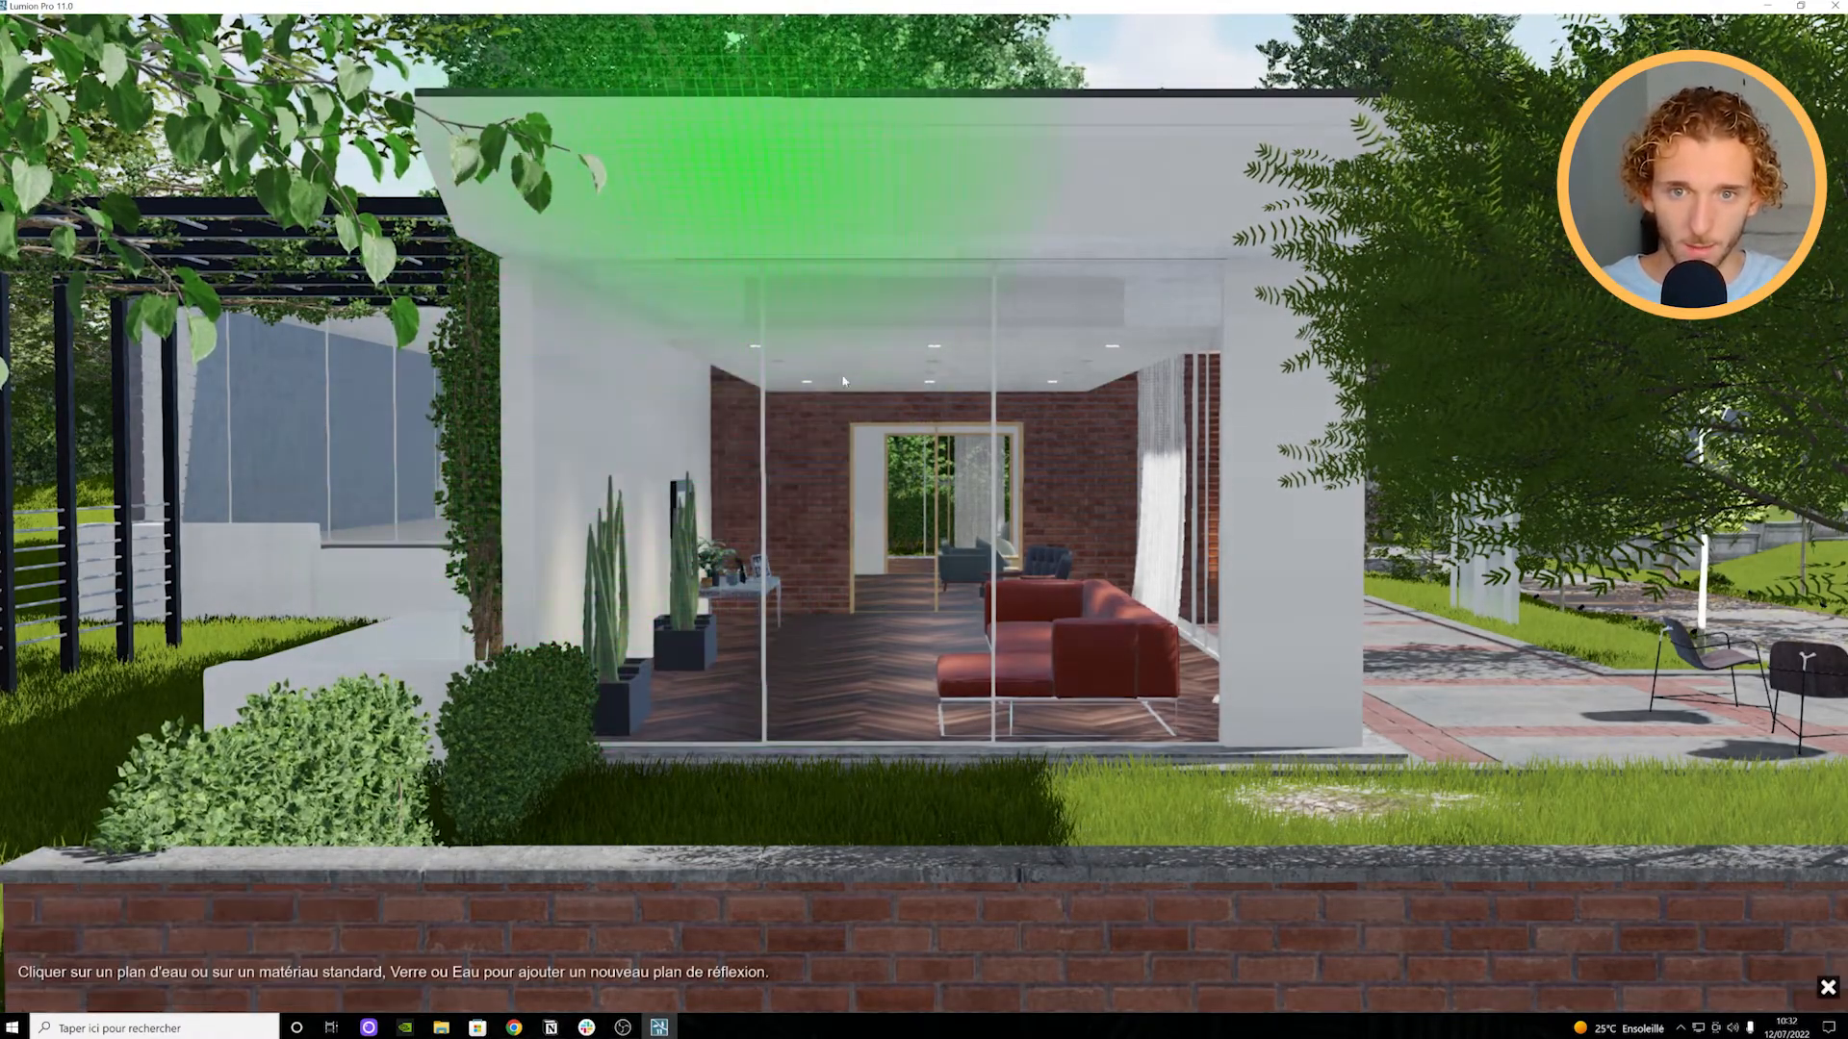
{"action": "left_click", "coordinate": [907, 536]}
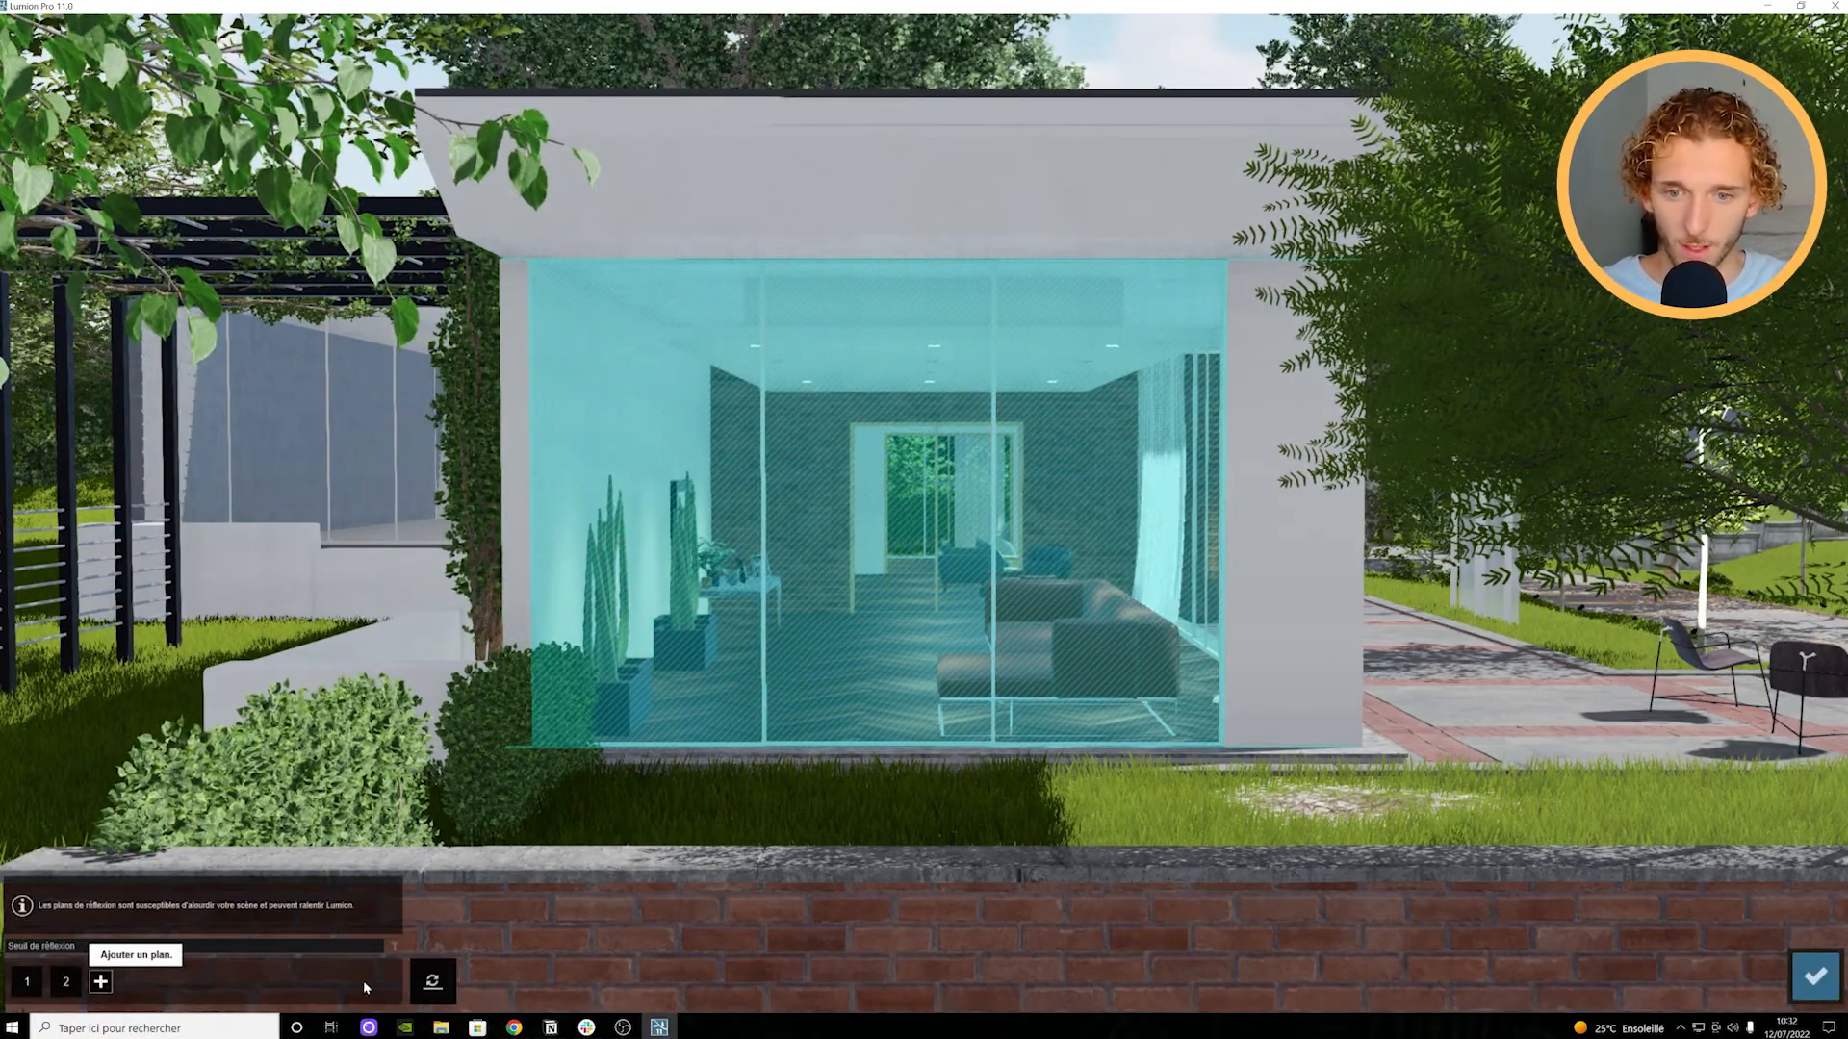
Step: Add reflection planes on the foreground brick wall, the facade wall beside the glazing, the roof fascia and the fascia's upper edge
{"action": "left_click", "coordinate": [100, 981]}
{"action": "left_click", "coordinate": [962, 924]}
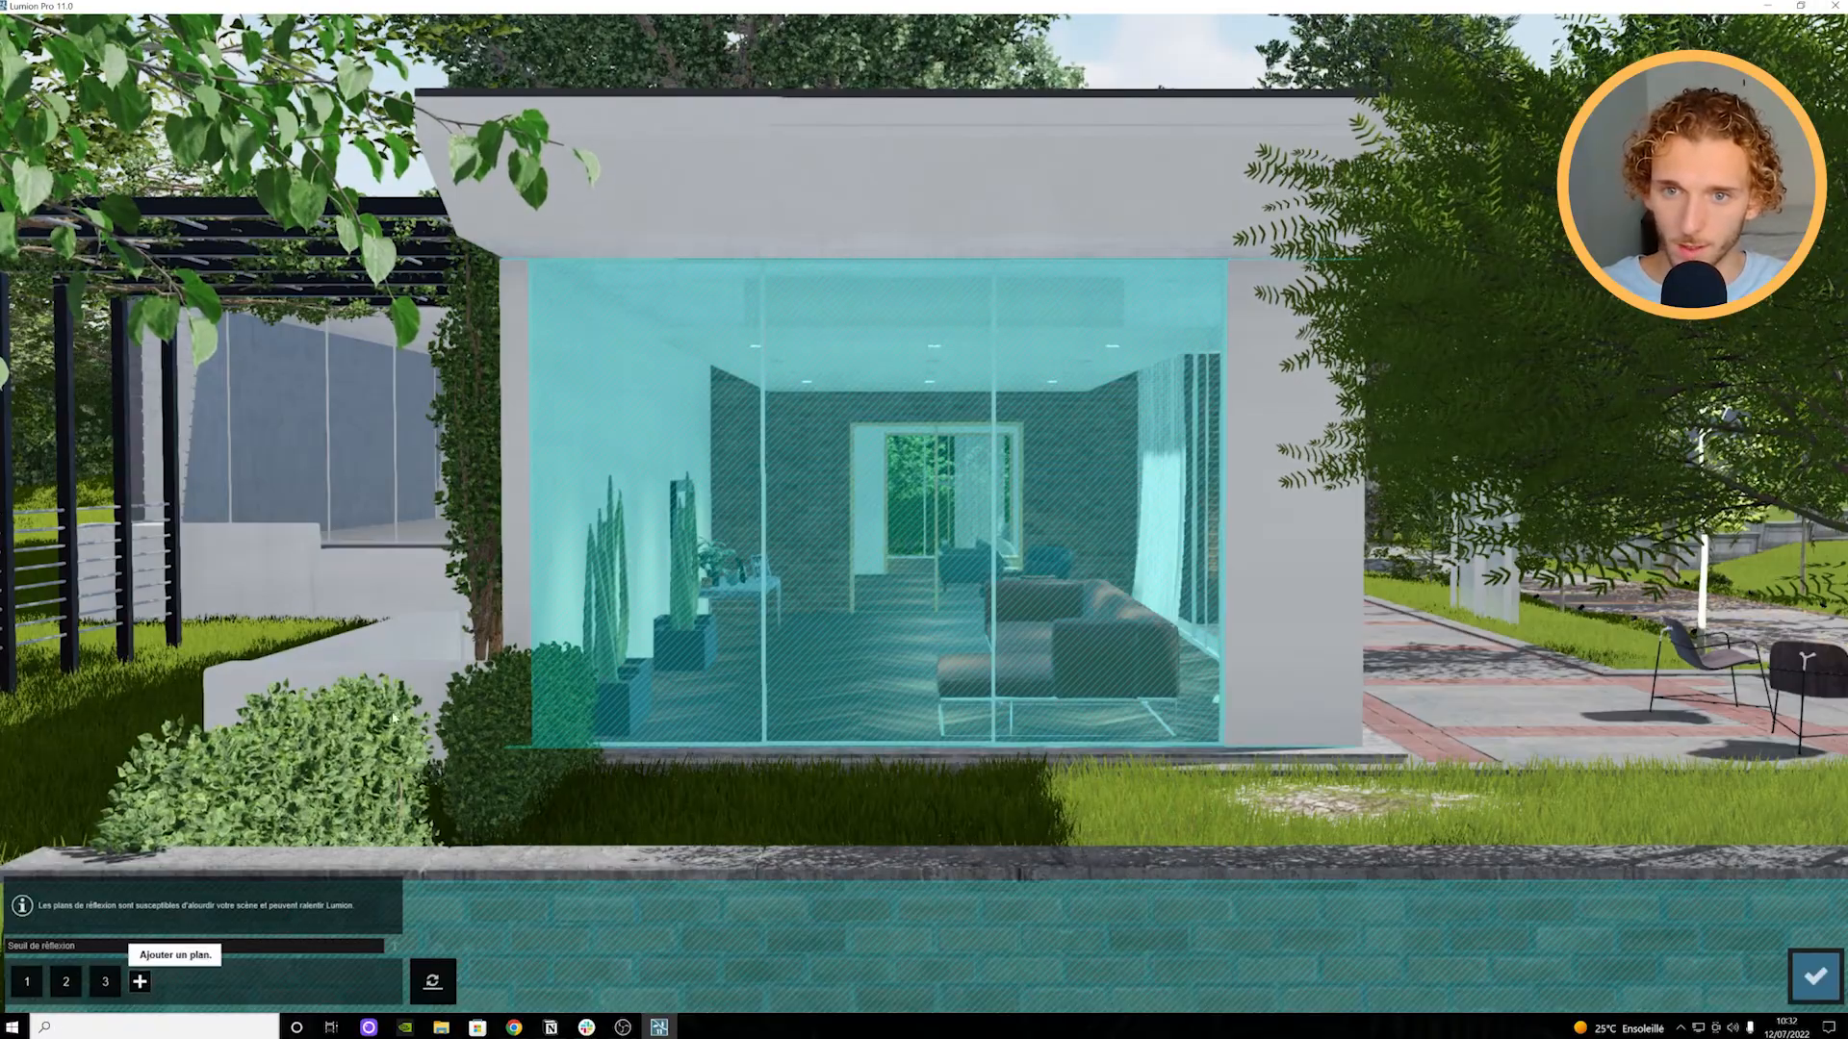
{"action": "left_click", "coordinate": [142, 982]}
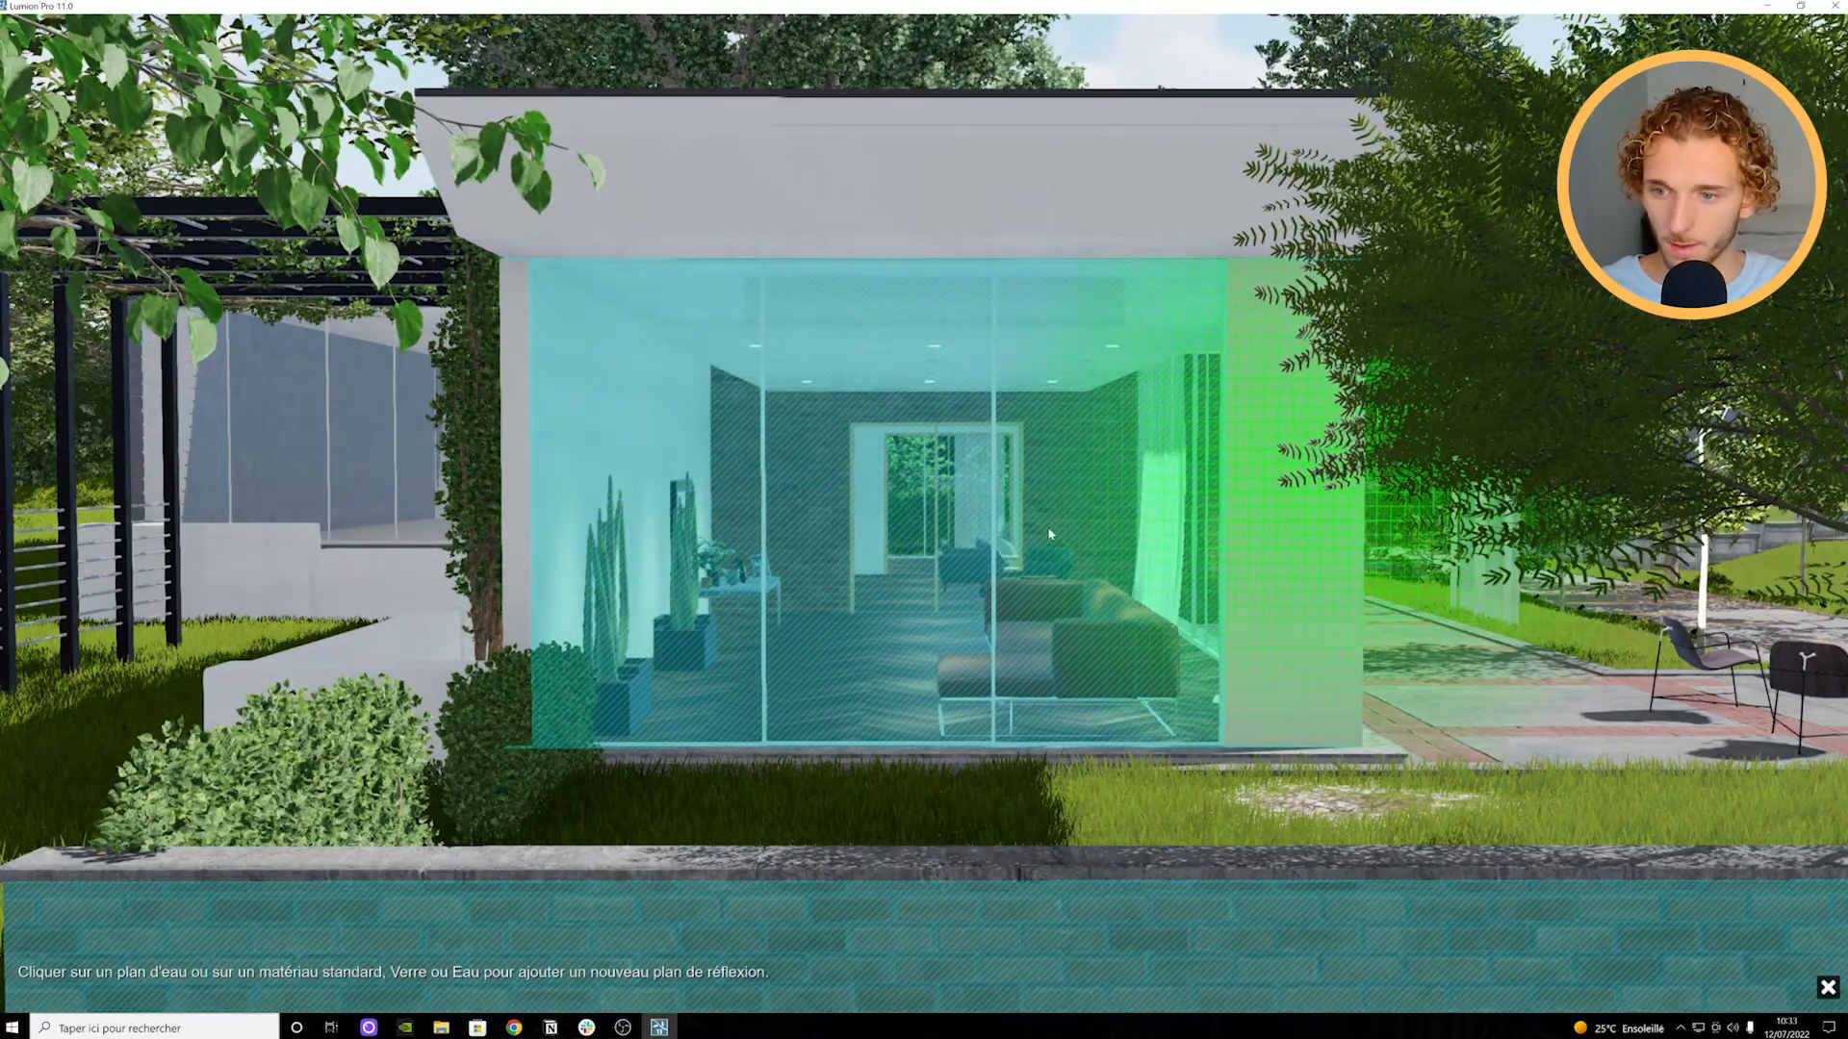
{"action": "left_click", "coordinate": [1323, 474]}
{"action": "left_click", "coordinate": [179, 982]}
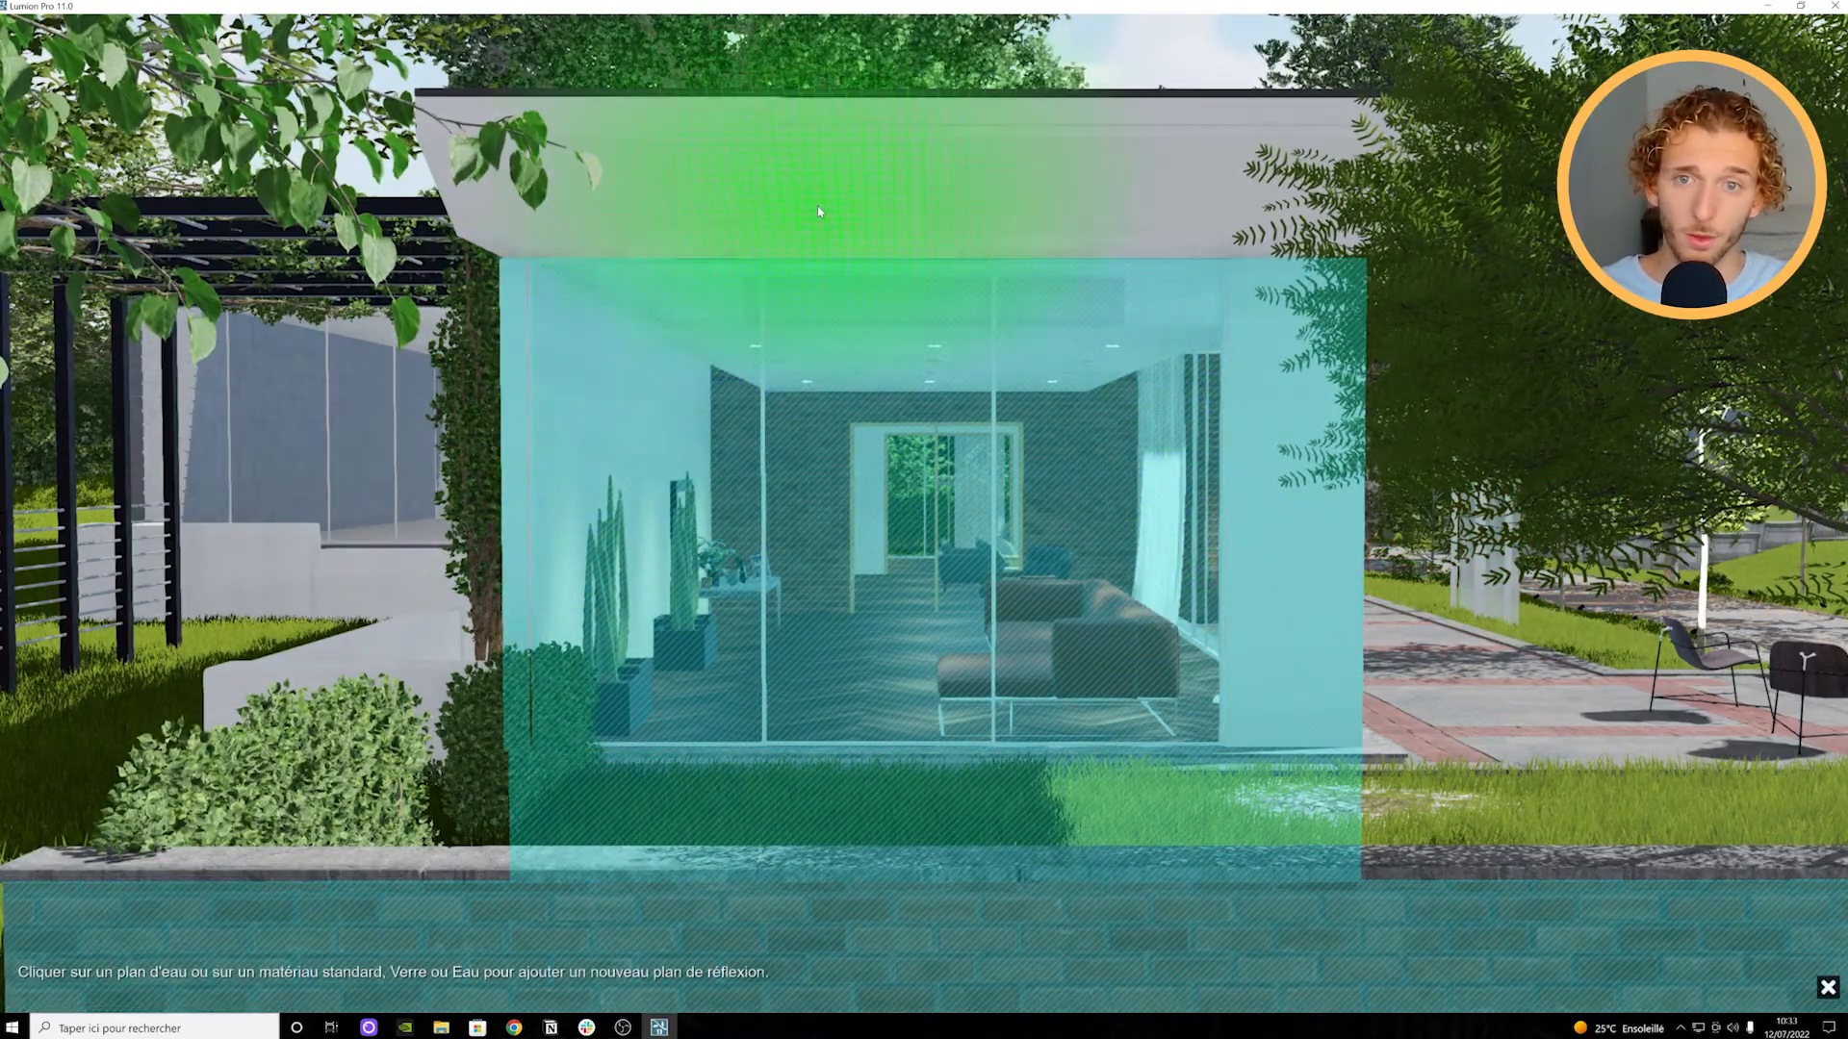
{"action": "left_click", "coordinate": [770, 193]}
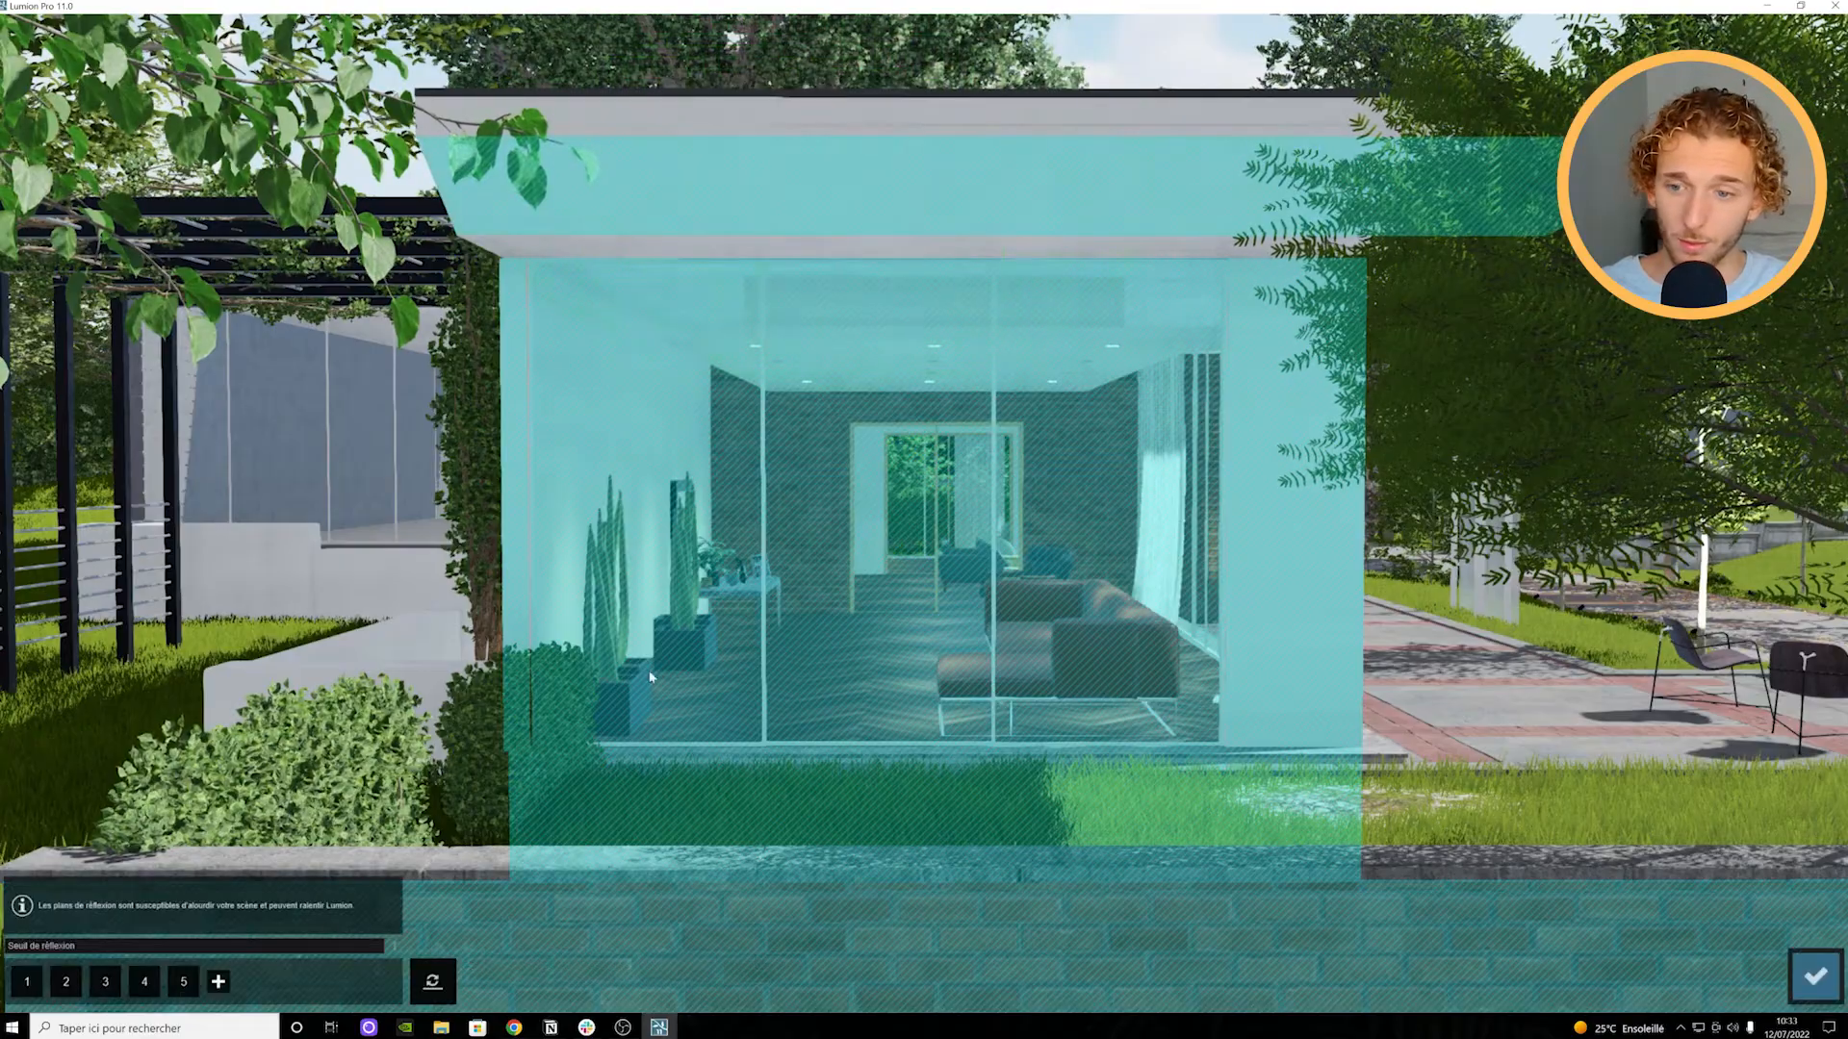
{"action": "left_click", "coordinate": [219, 982]}
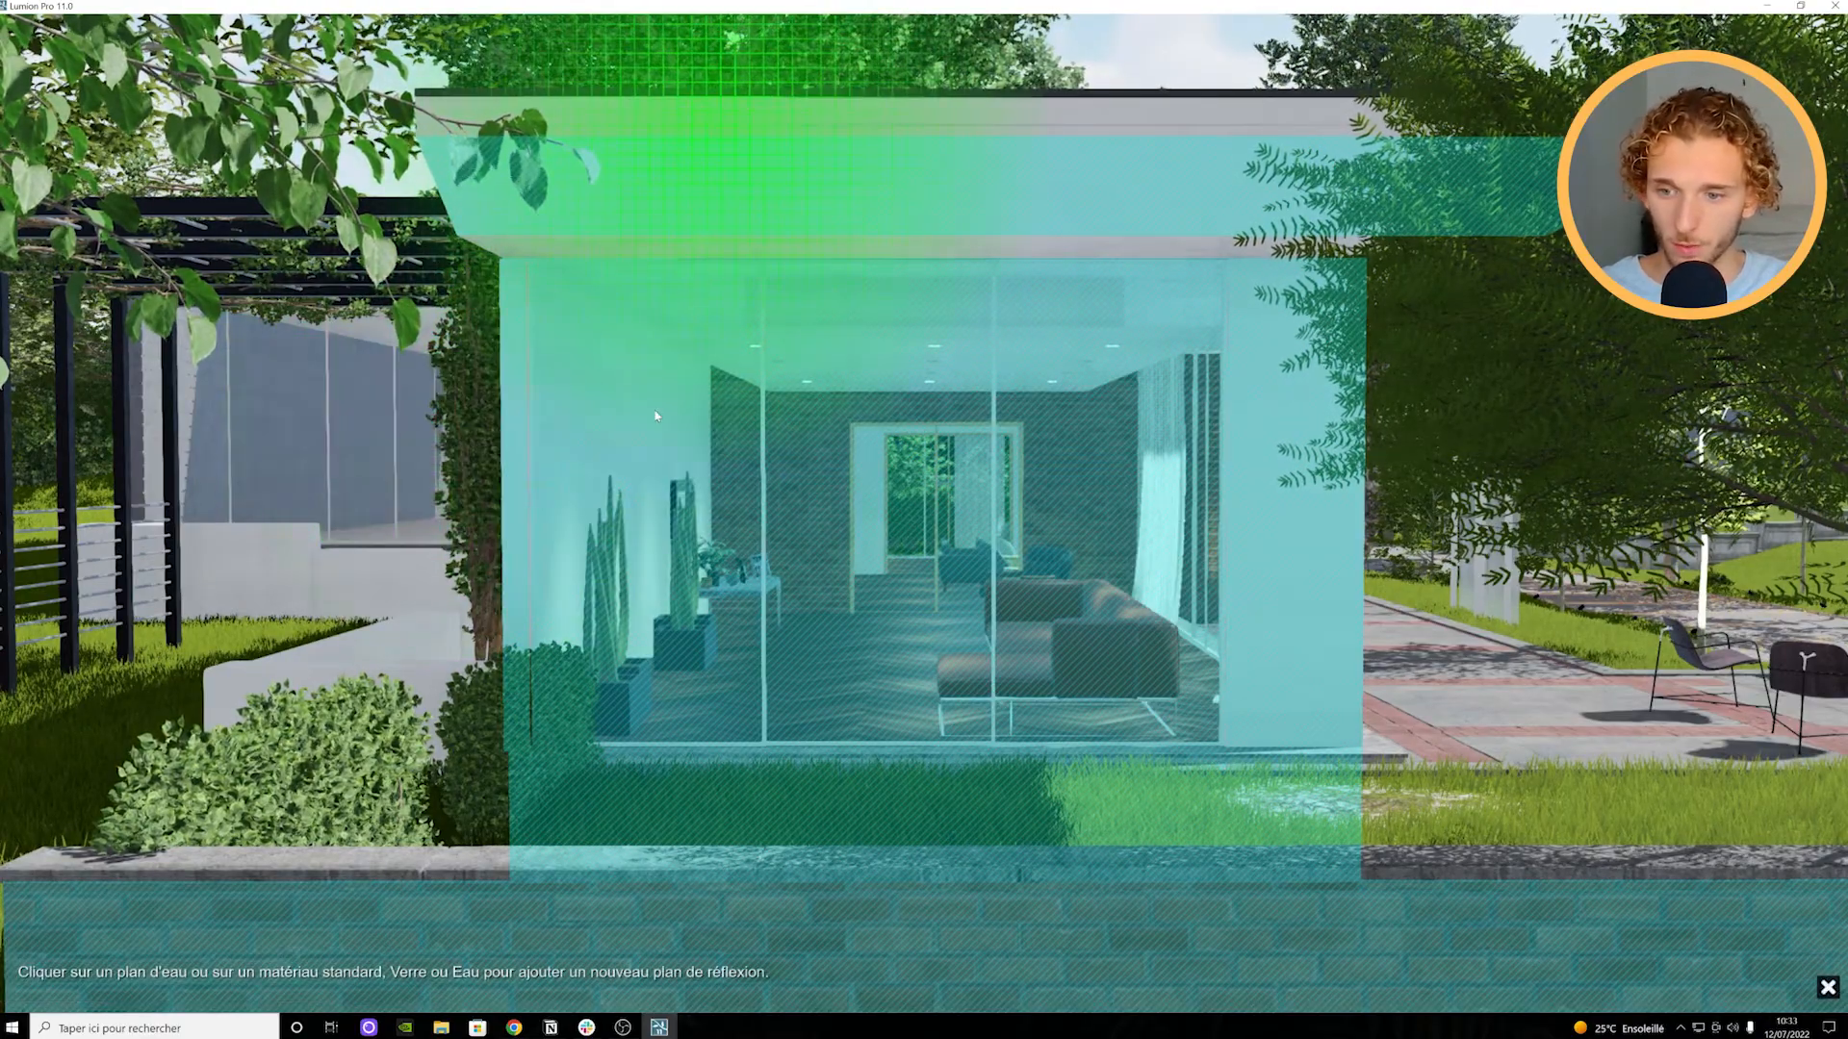
{"action": "left_click", "coordinate": [714, 125]}
Step: Add reflection planes on the two background glazed surfaces under the pergola and on the low white wall
{"action": "left_click", "coordinate": [258, 982]}
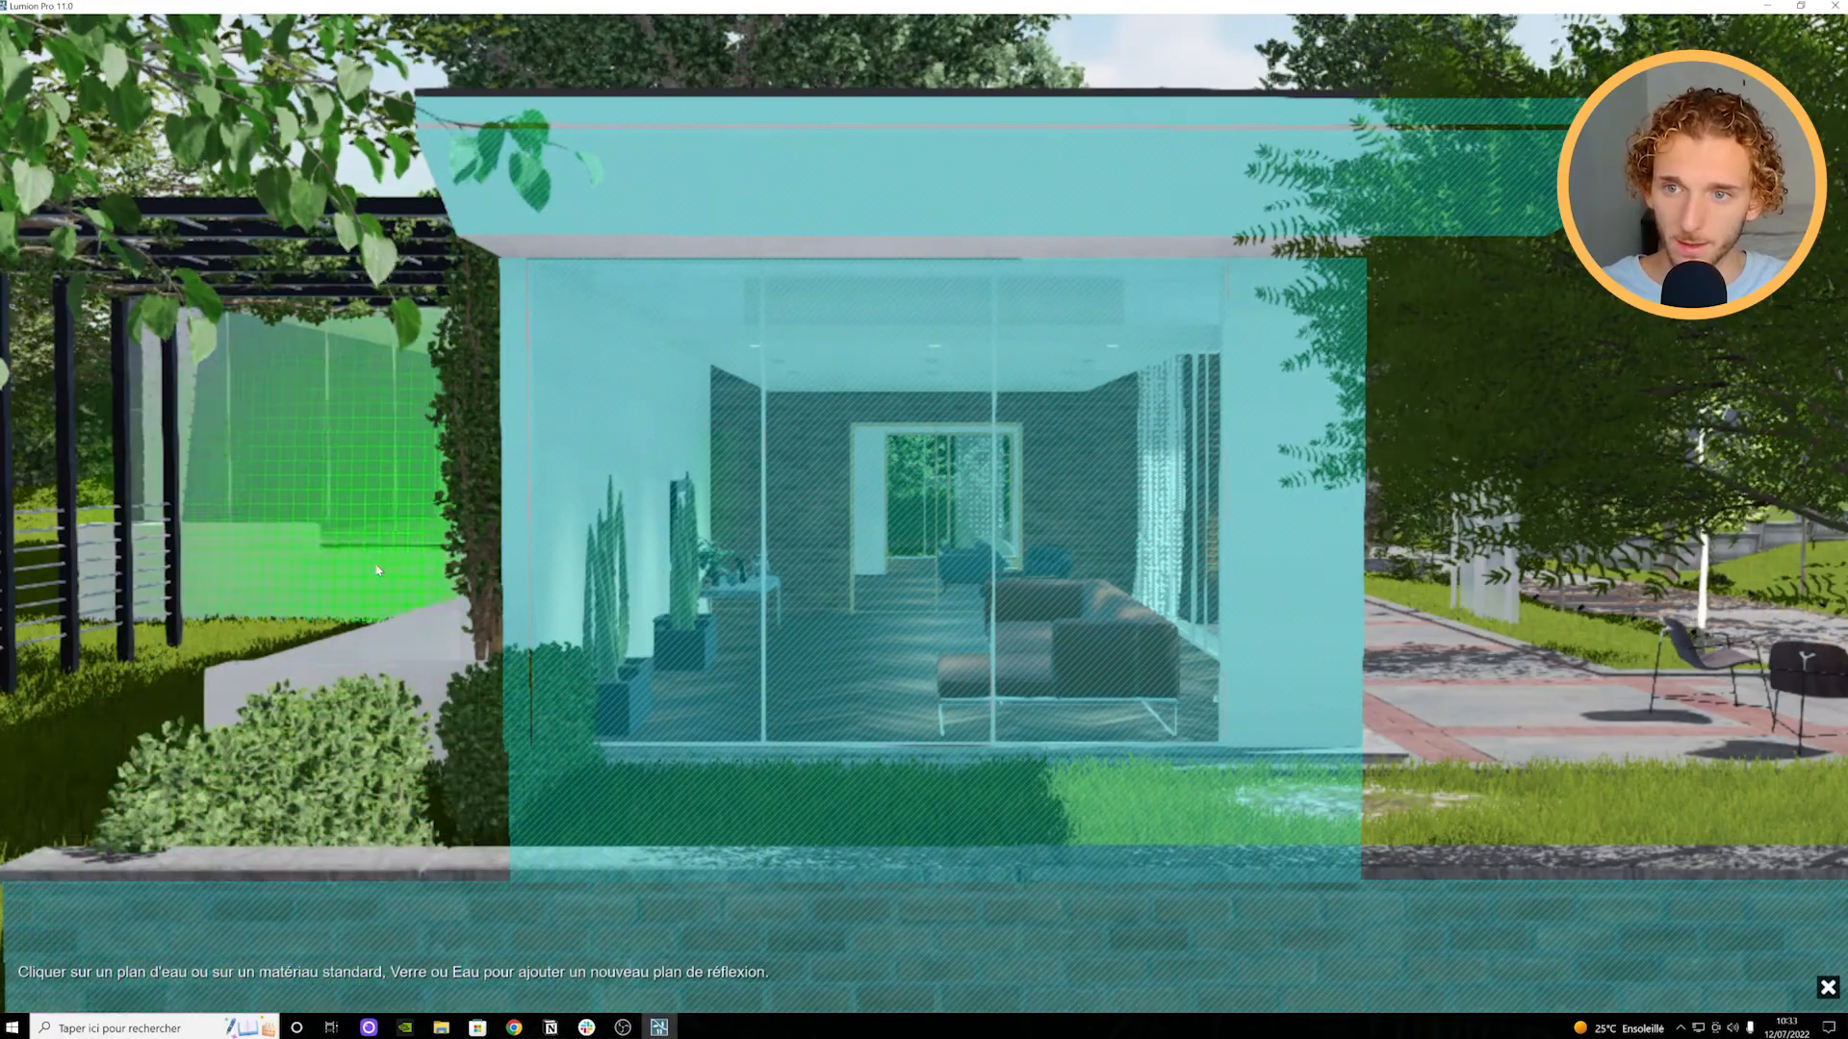
{"action": "left_click", "coordinate": [380, 460]}
{"action": "left_click", "coordinate": [296, 981]}
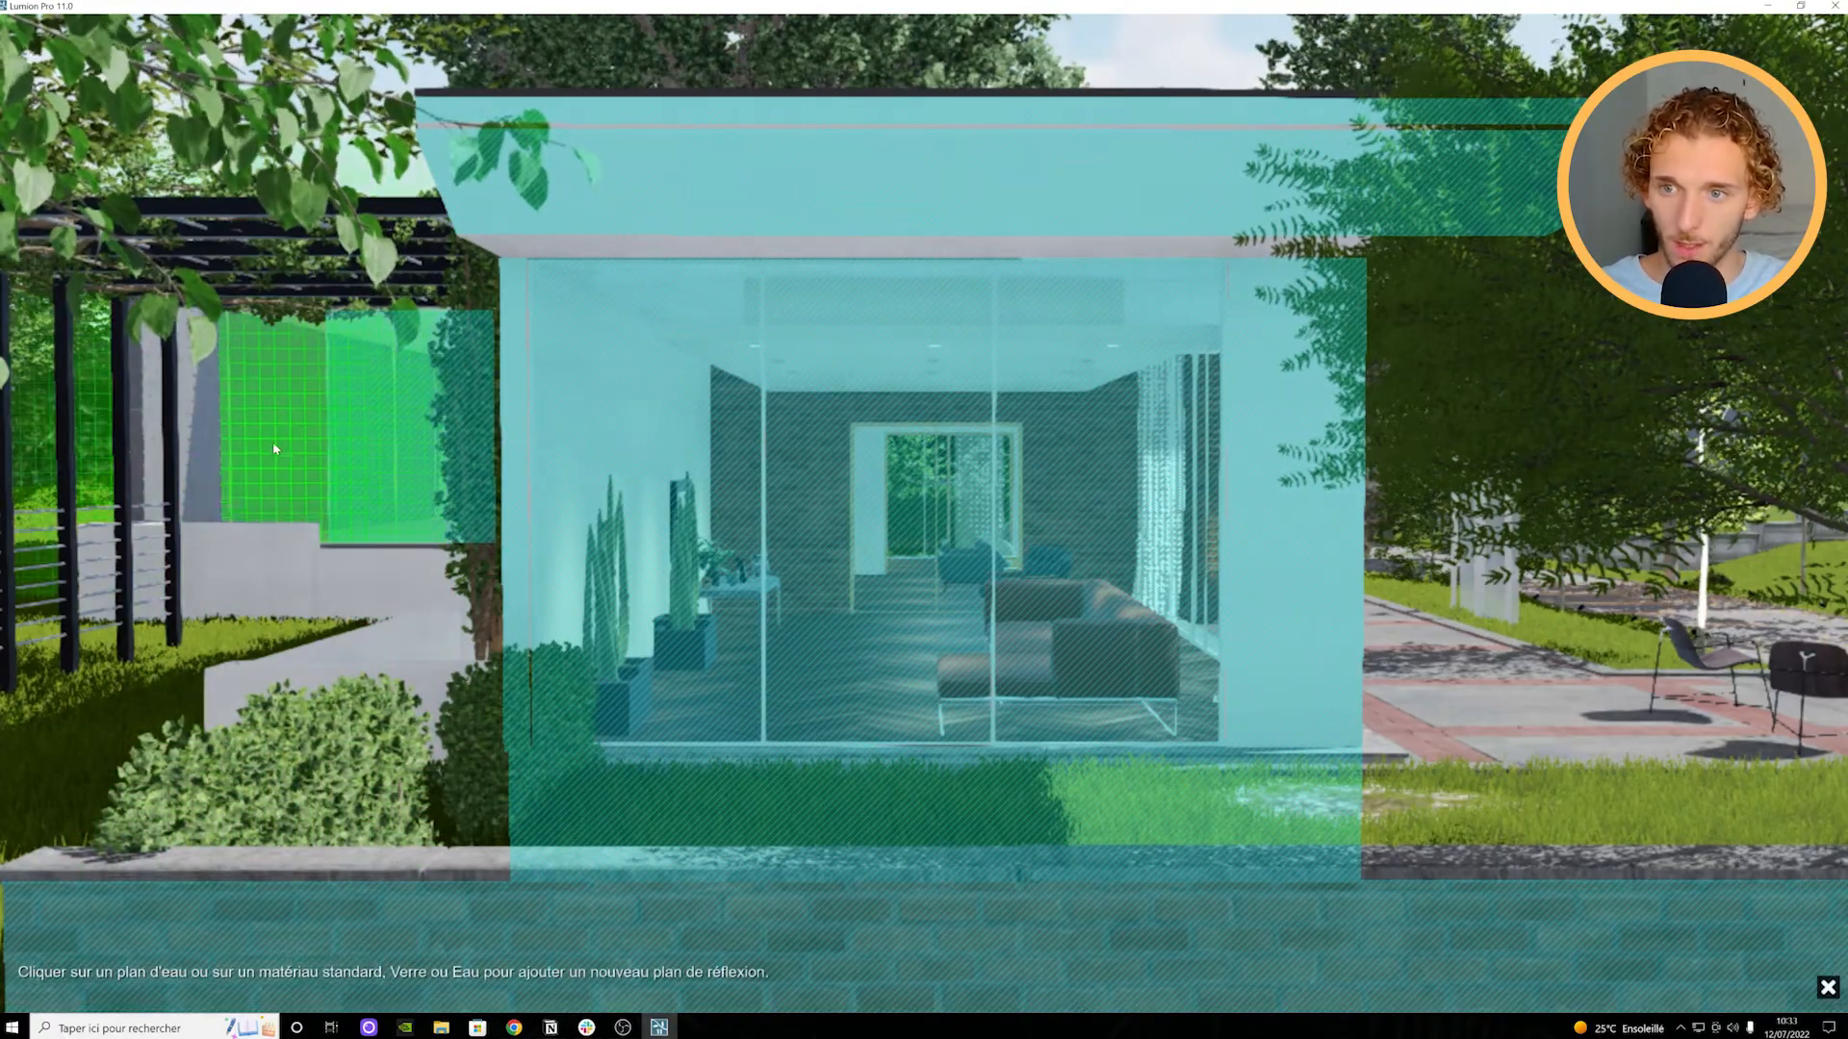
{"action": "left_click", "coordinate": [260, 434]}
{"action": "left_click", "coordinate": [335, 981]}
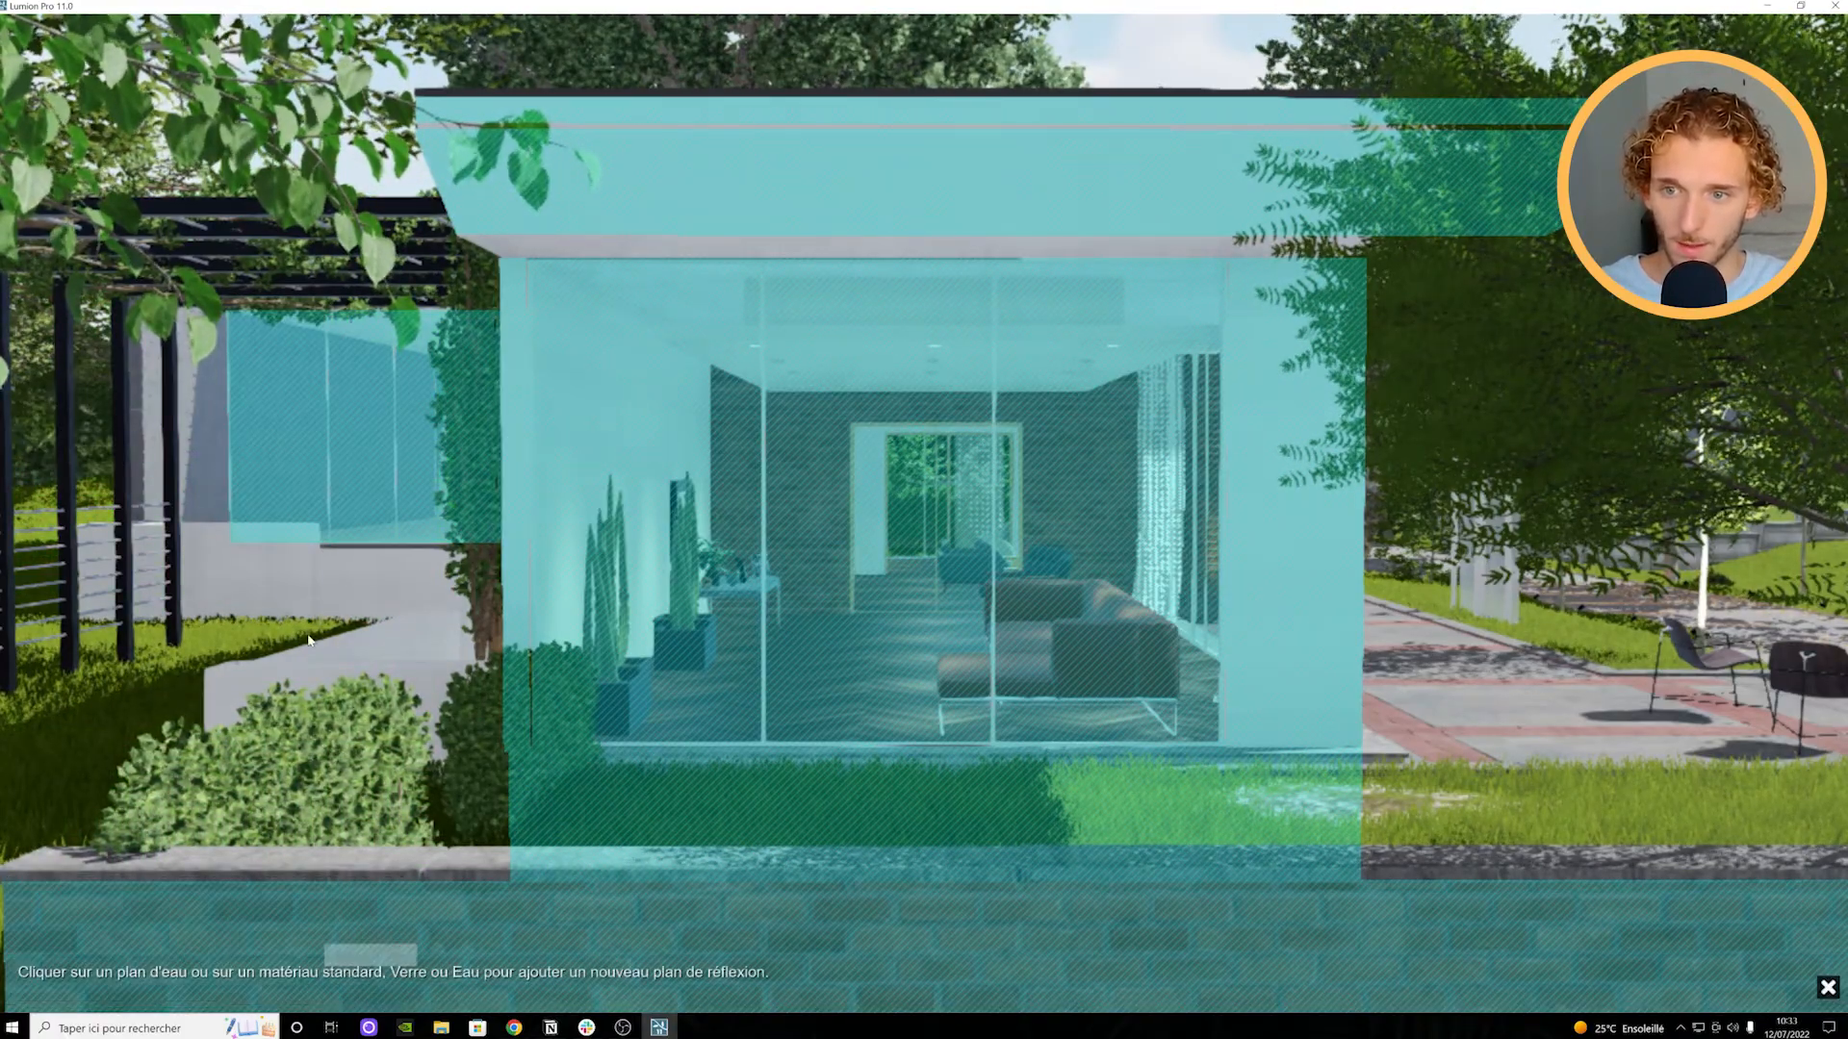
{"action": "left_click", "coordinate": [388, 593]}
Step: Add a reflection plane on the parquet floor inside the living room and finish editing the planes
{"action": "left_click", "coordinate": [375, 986]}
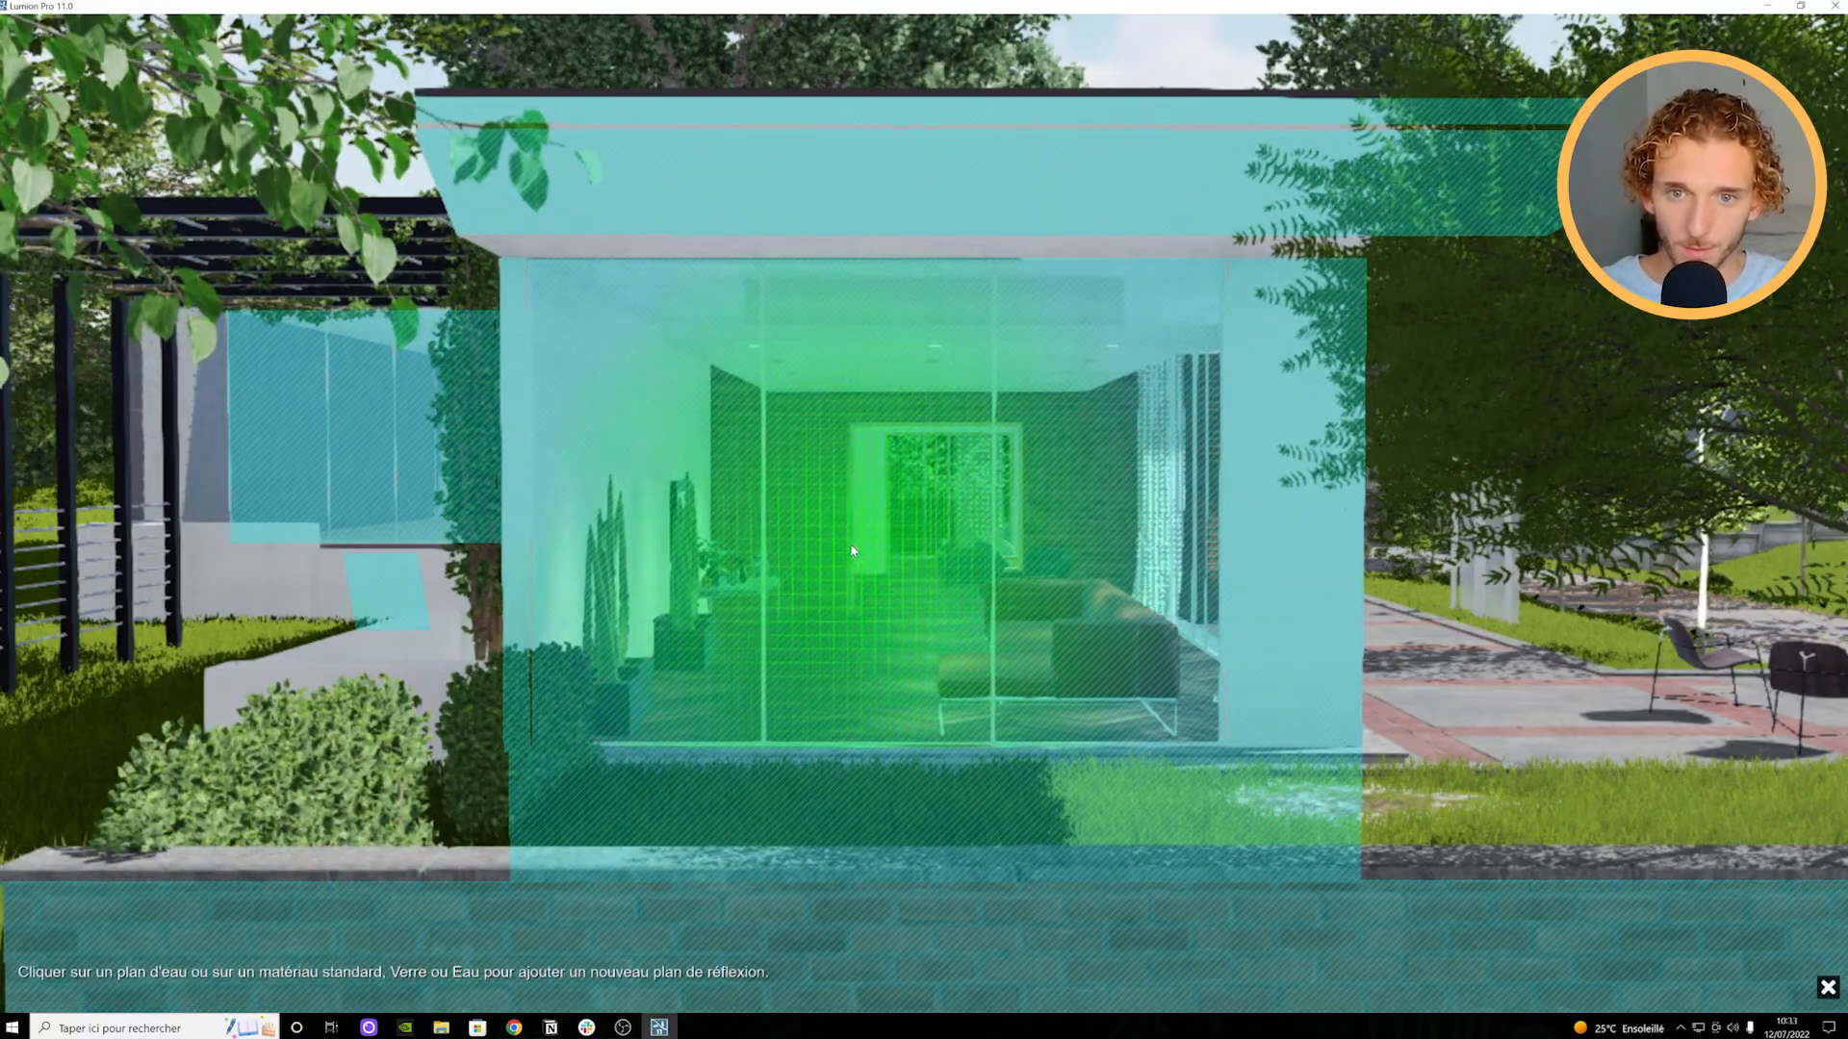
{"action": "scroll", "coordinate": [846, 558], "scroll_direction": "up", "scroll_amount": 10}
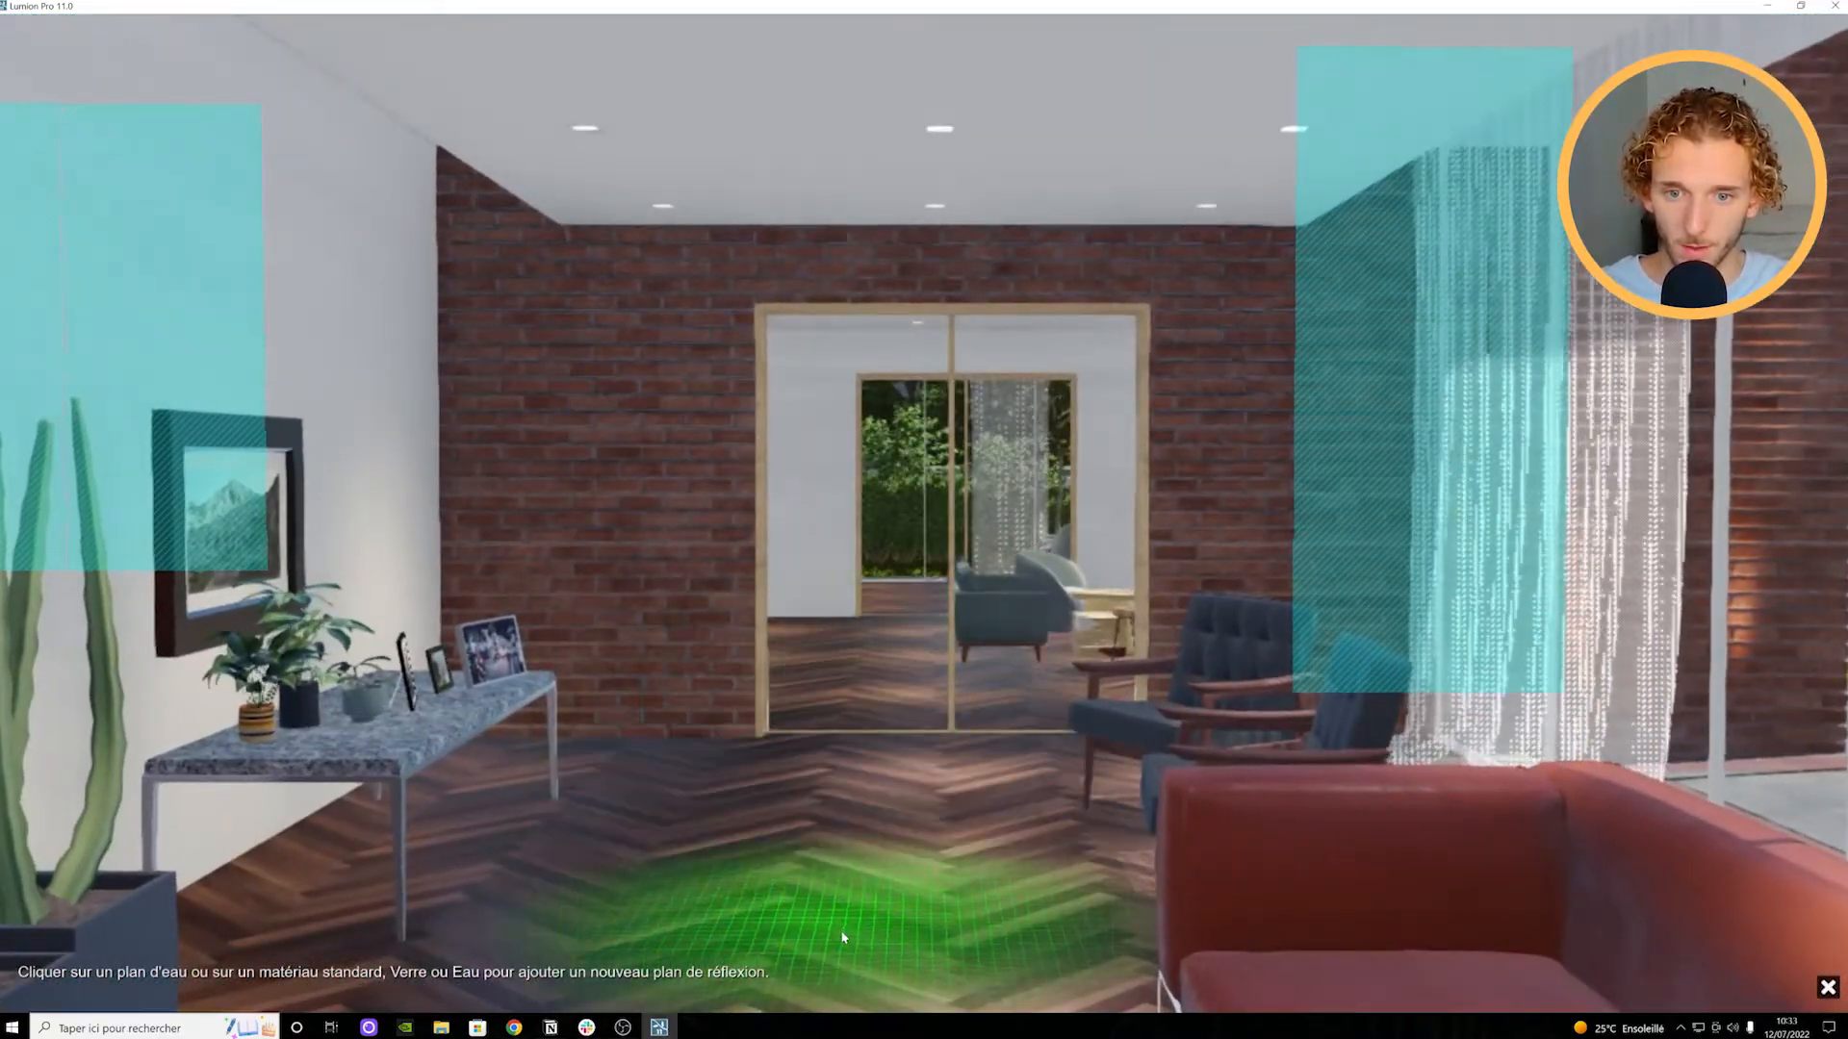
{"action": "left_click", "coordinate": [843, 937]}
{"action": "scroll", "coordinate": [851, 818], "scroll_direction": "down", "scroll_amount": 15}
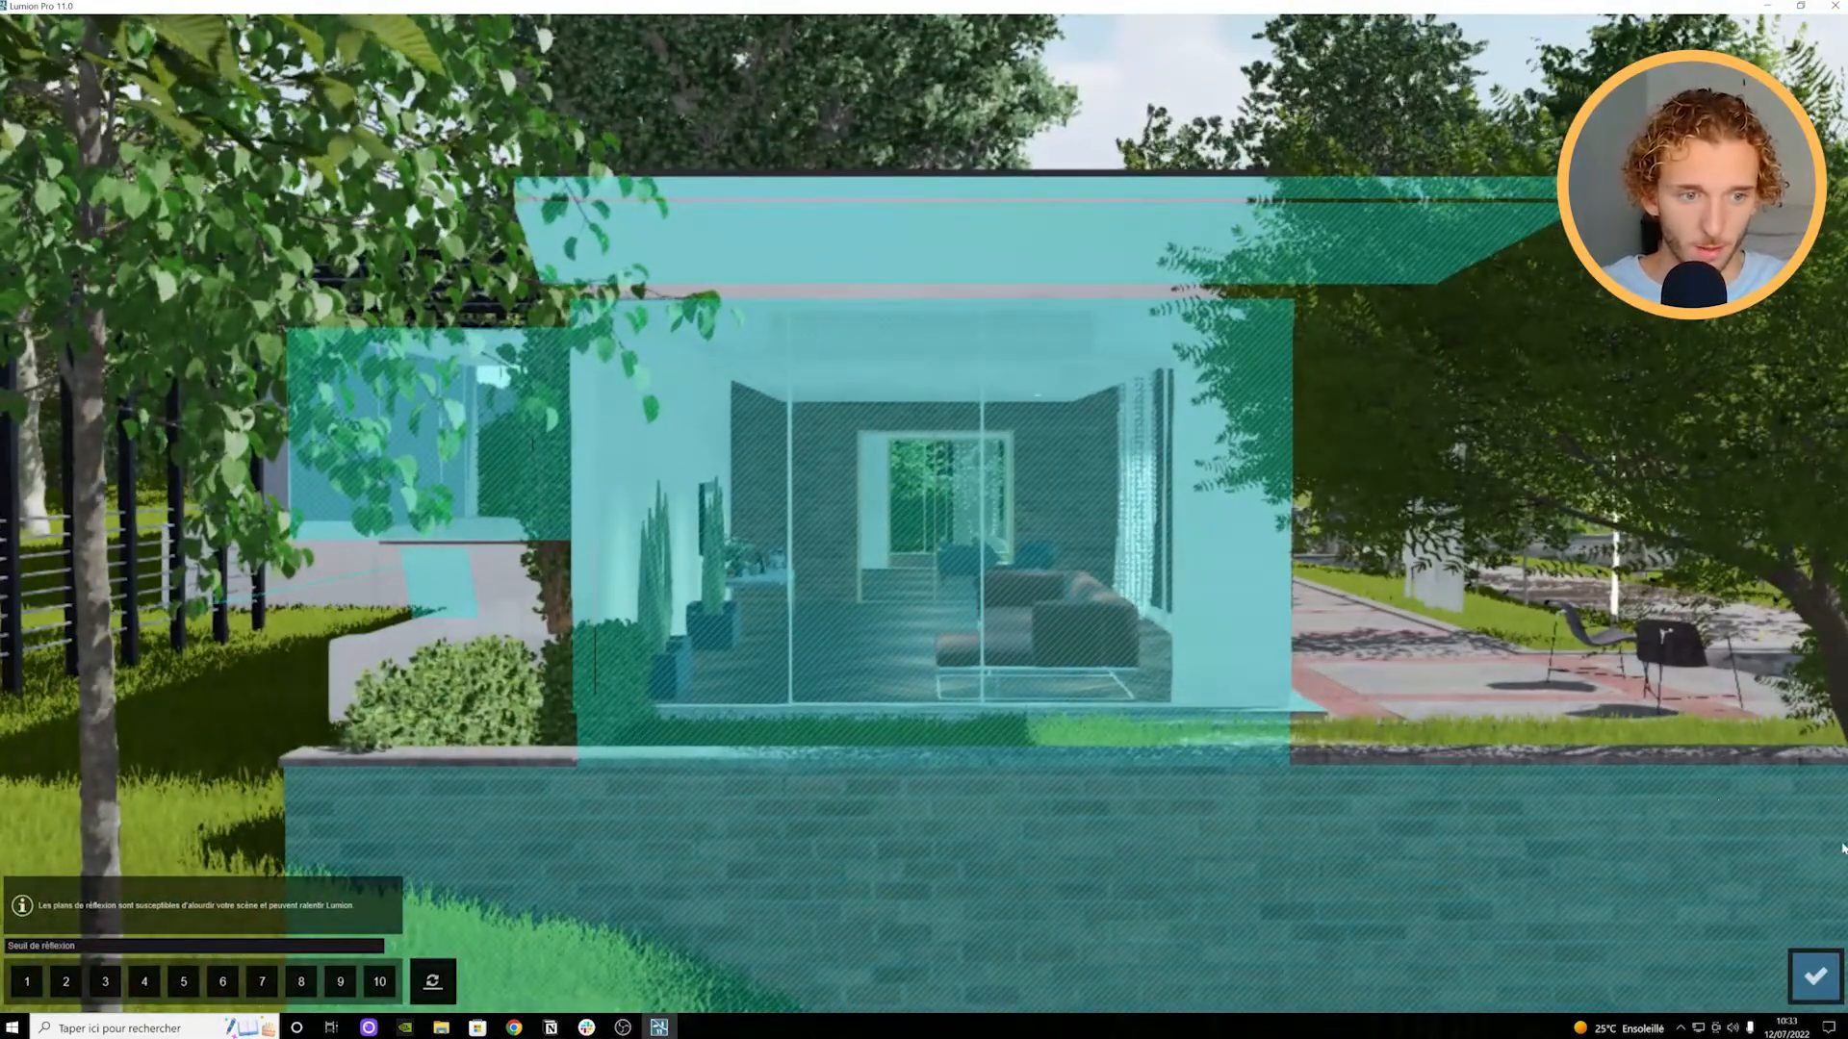
{"action": "left_click", "coordinate": [1815, 977]}
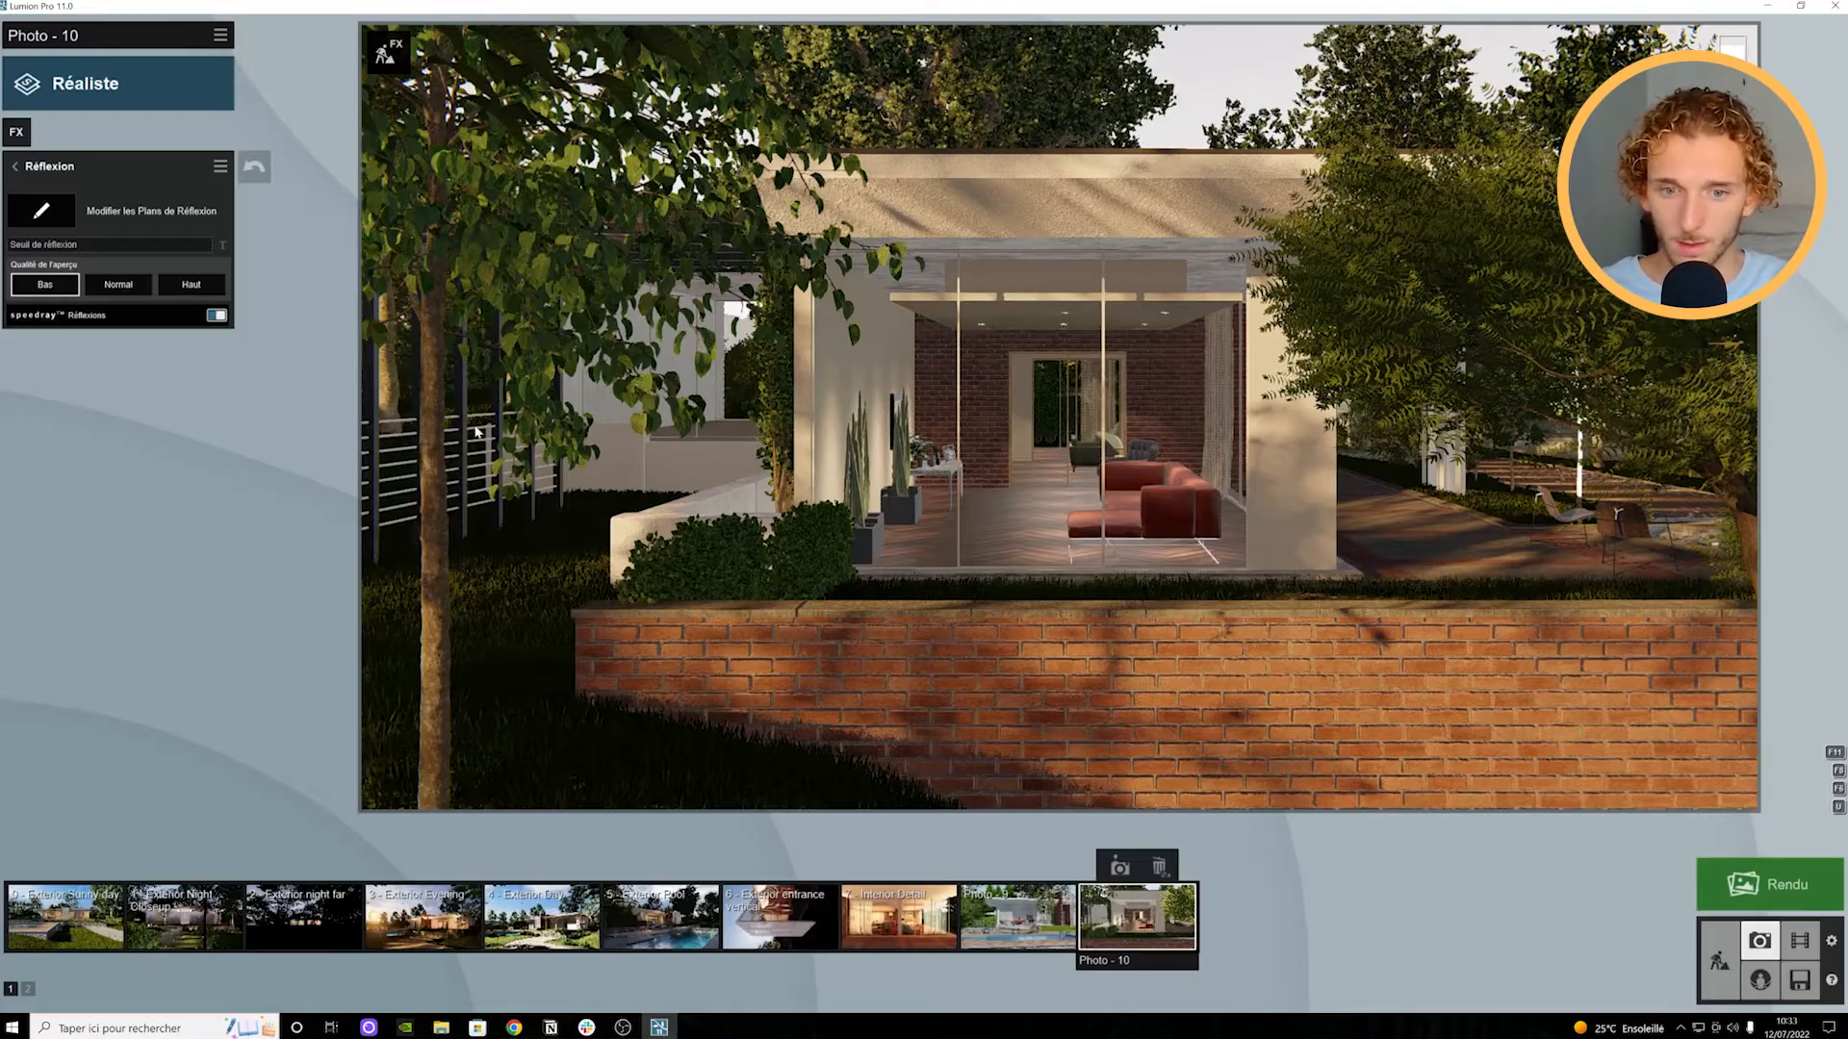
Step: Restore the saved camera view of Photo 10 and refresh its preview with the Réflexion preview quality at Haut
{"action": "left_click", "coordinate": [1168, 924]}
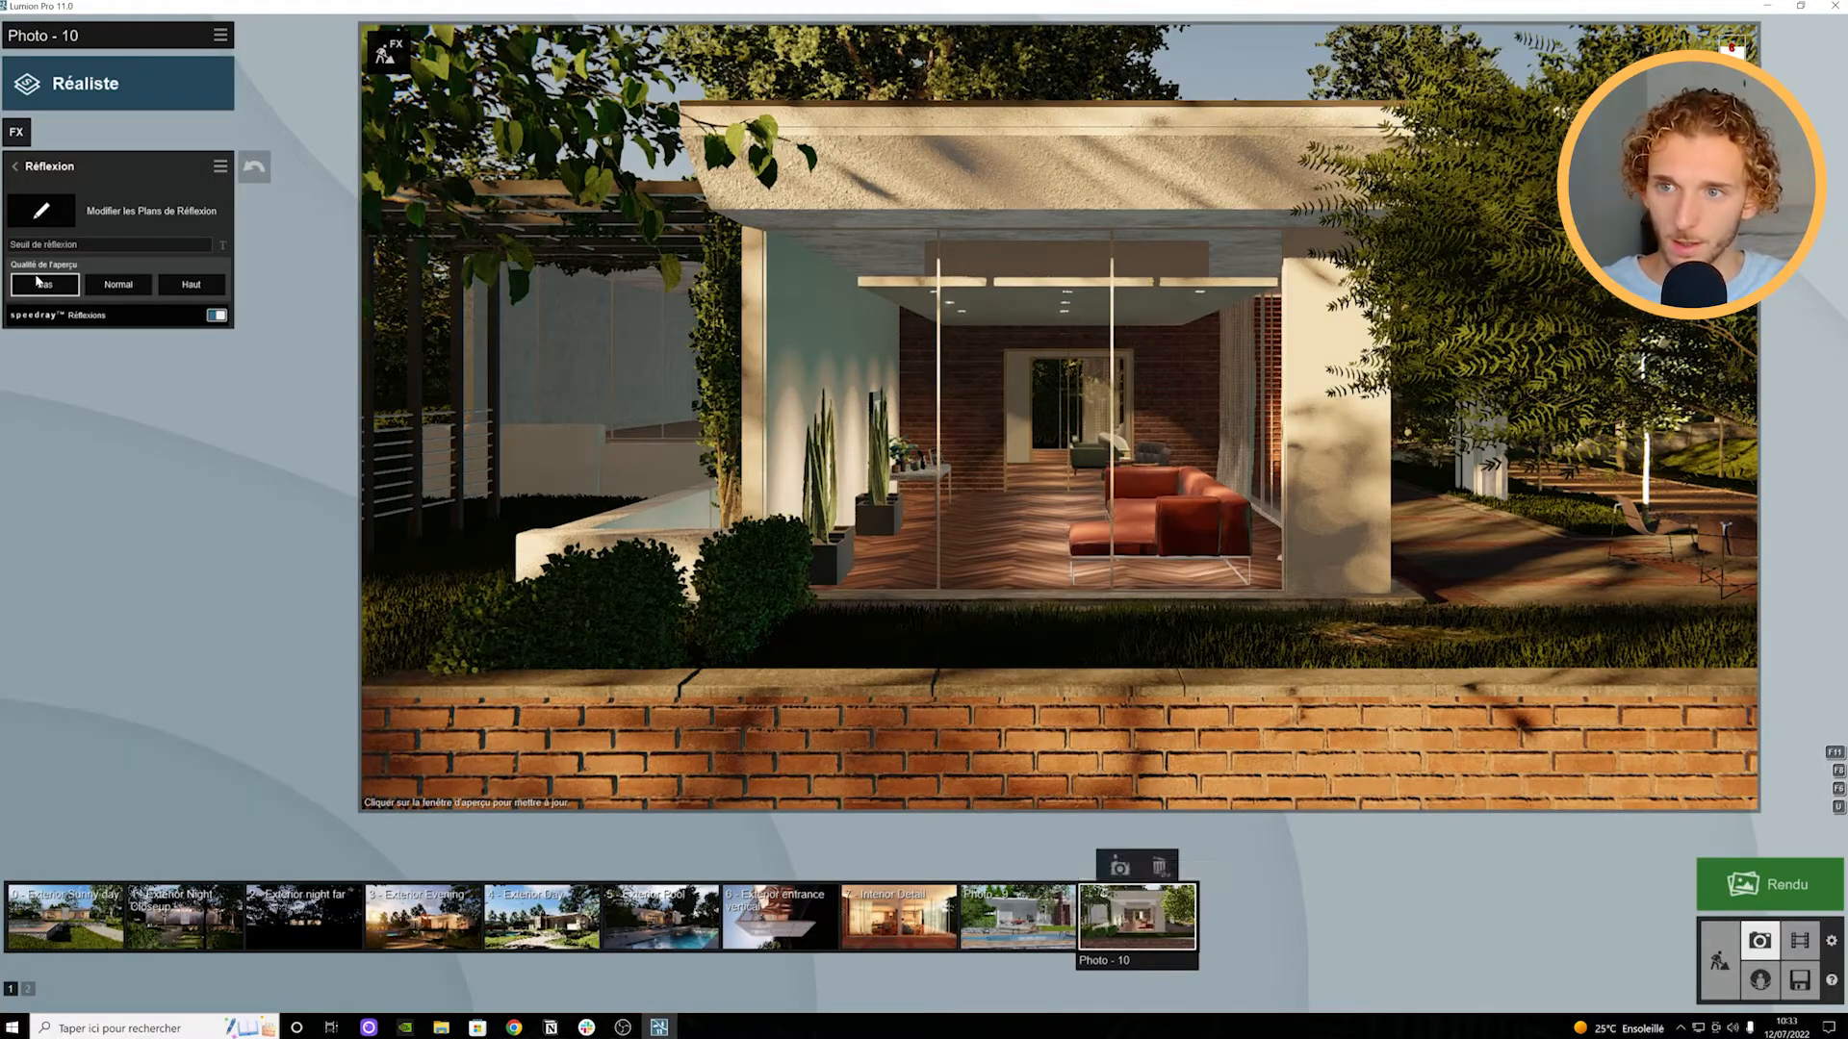
{"action": "left_click", "coordinate": [185, 286]}
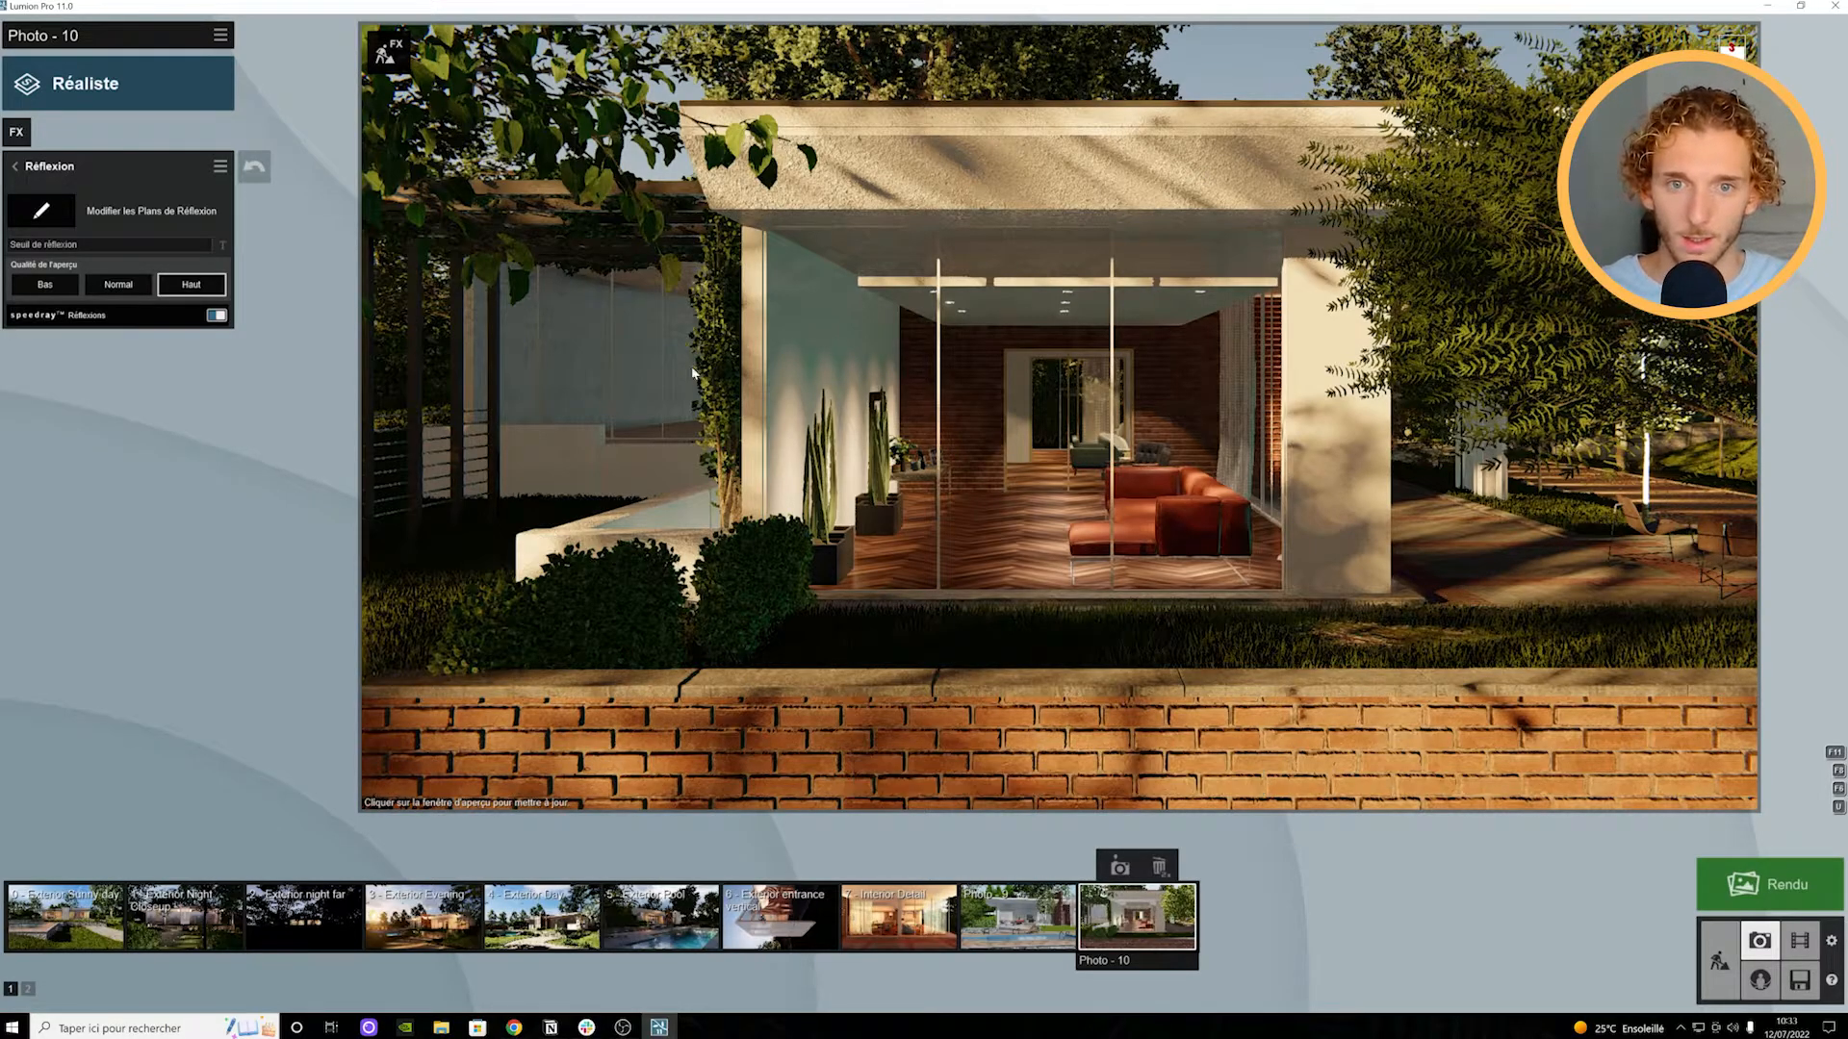
{"action": "left_click", "coordinate": [1191, 423]}
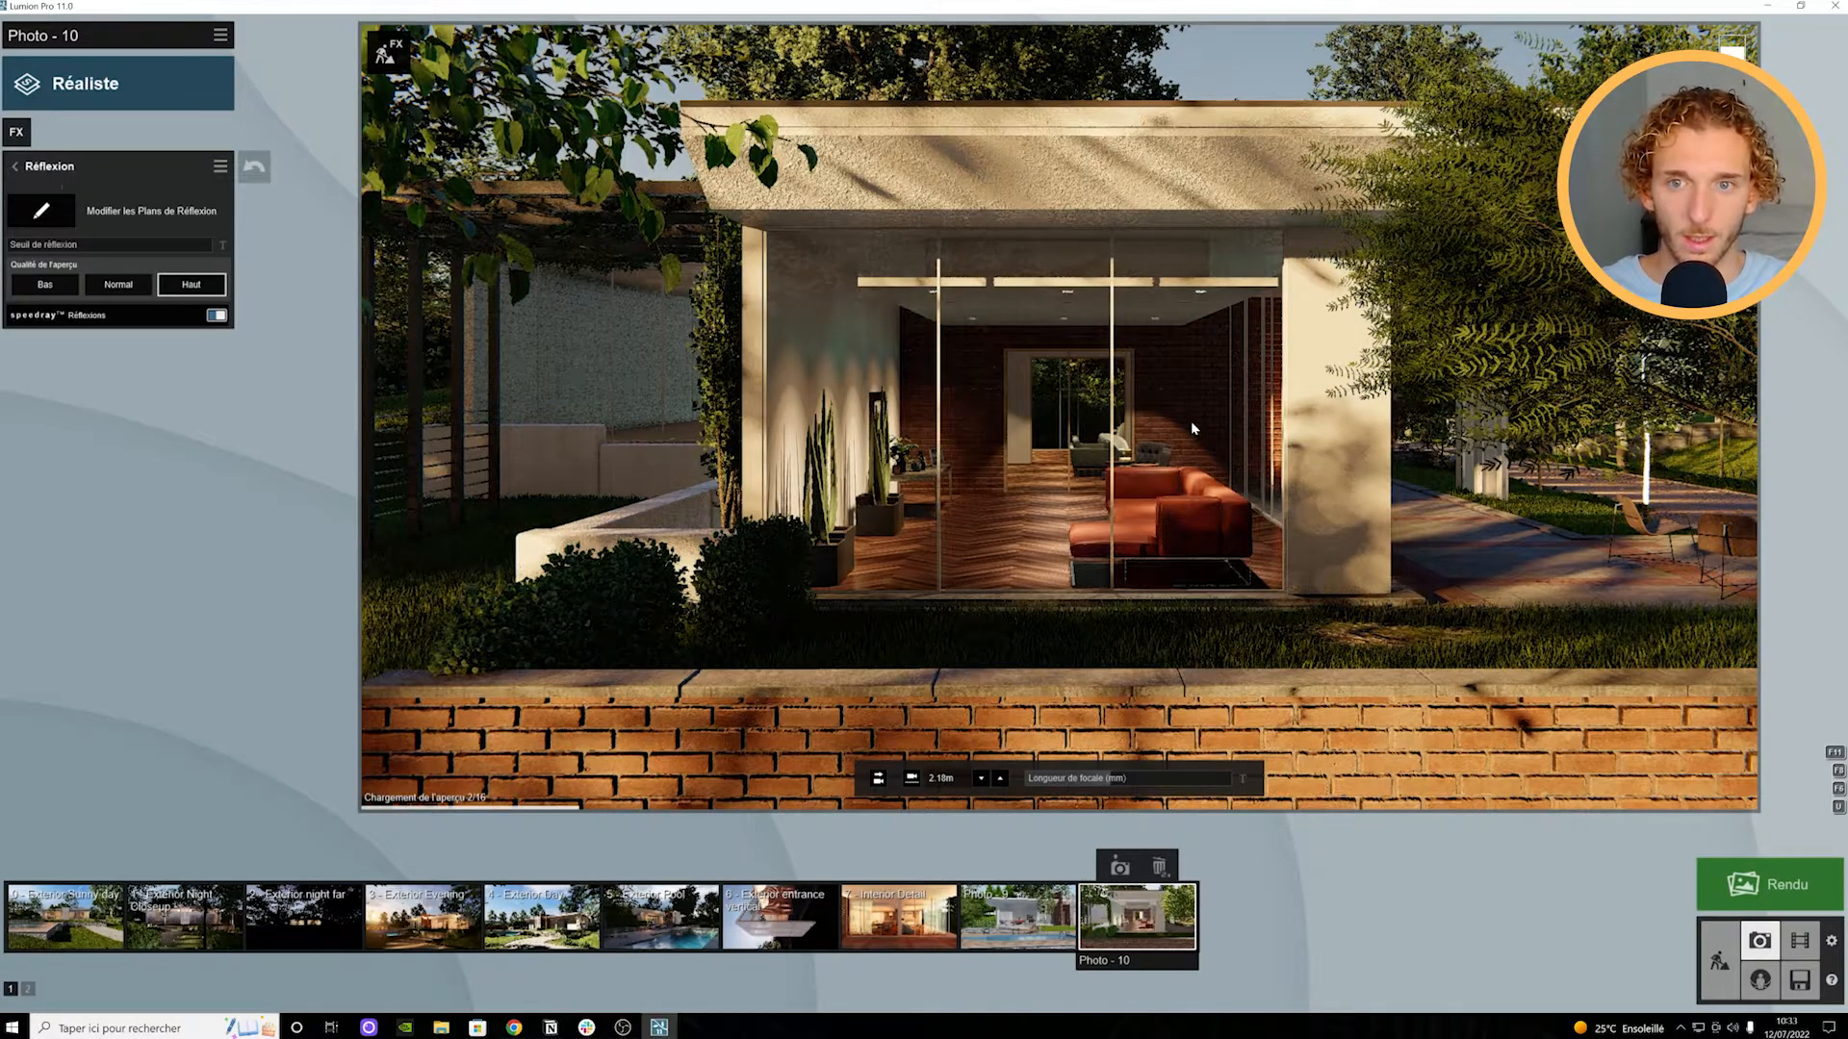
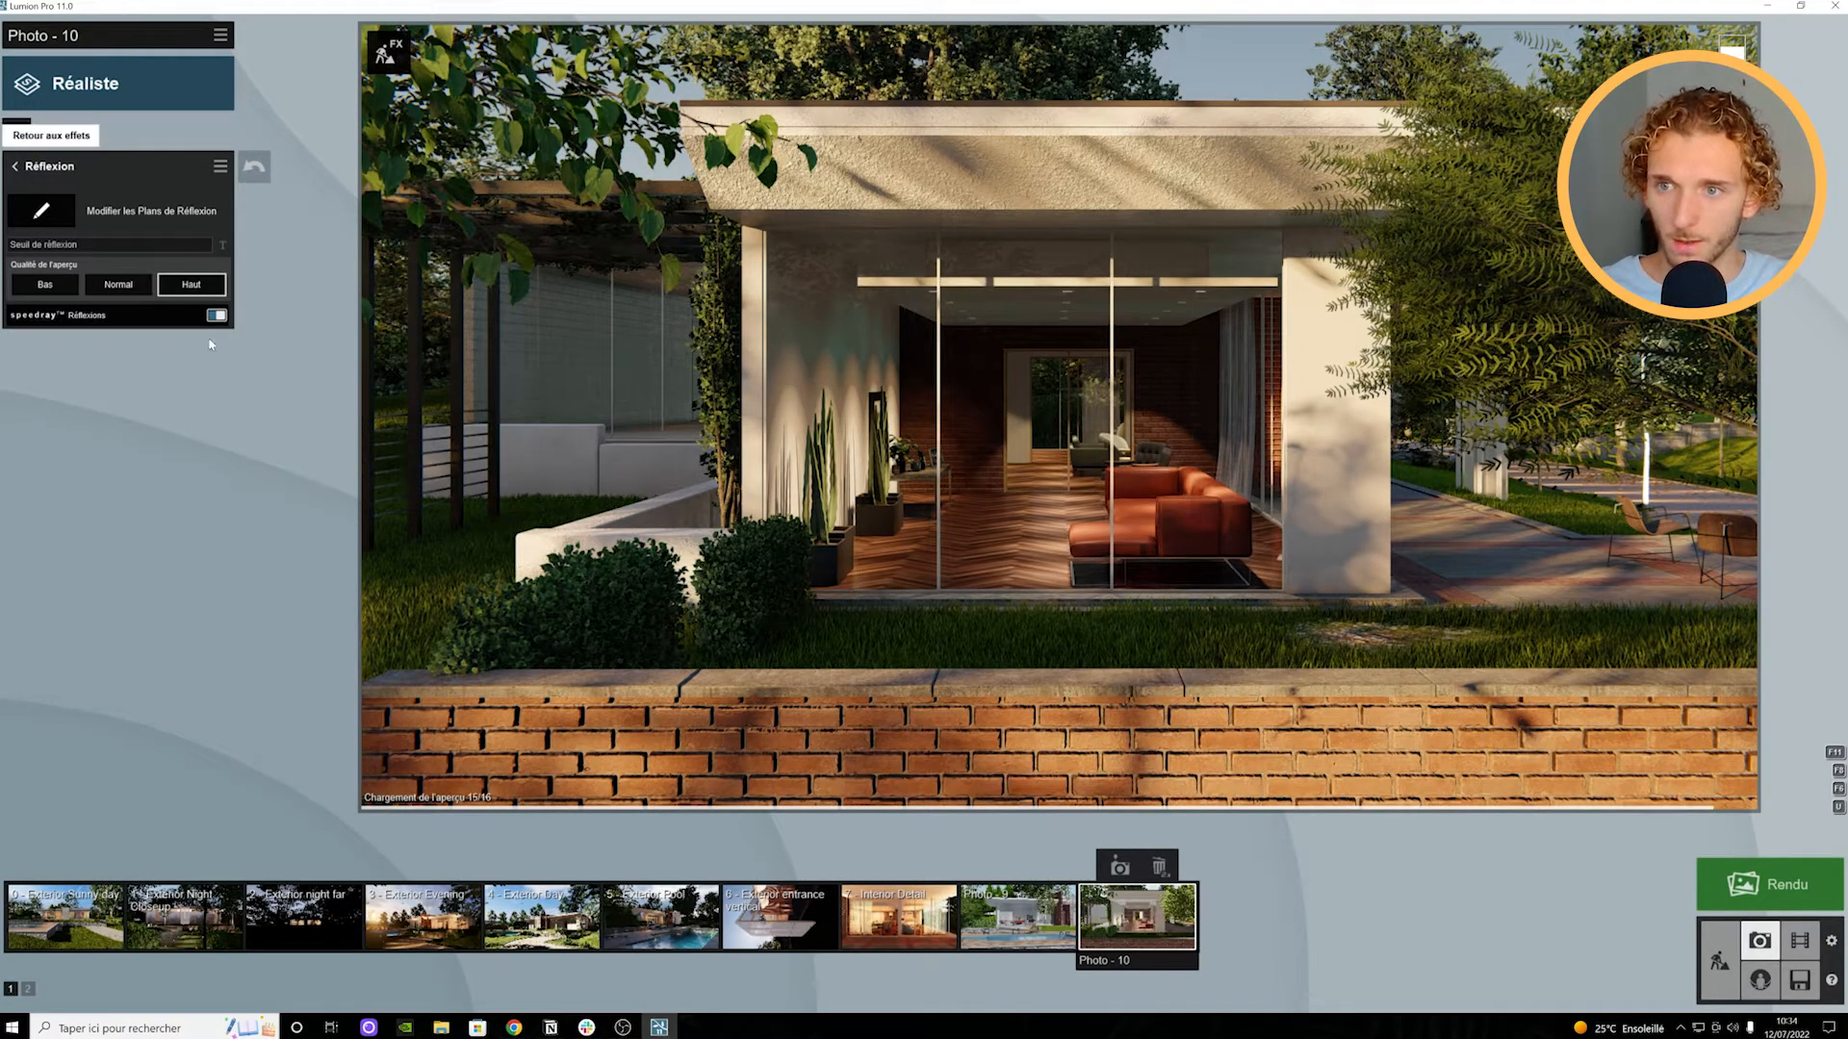
Step: Compare the image with the Réflexion effect off and on, and leave the effect disabled
{"action": "left_click", "coordinate": [27, 167]}
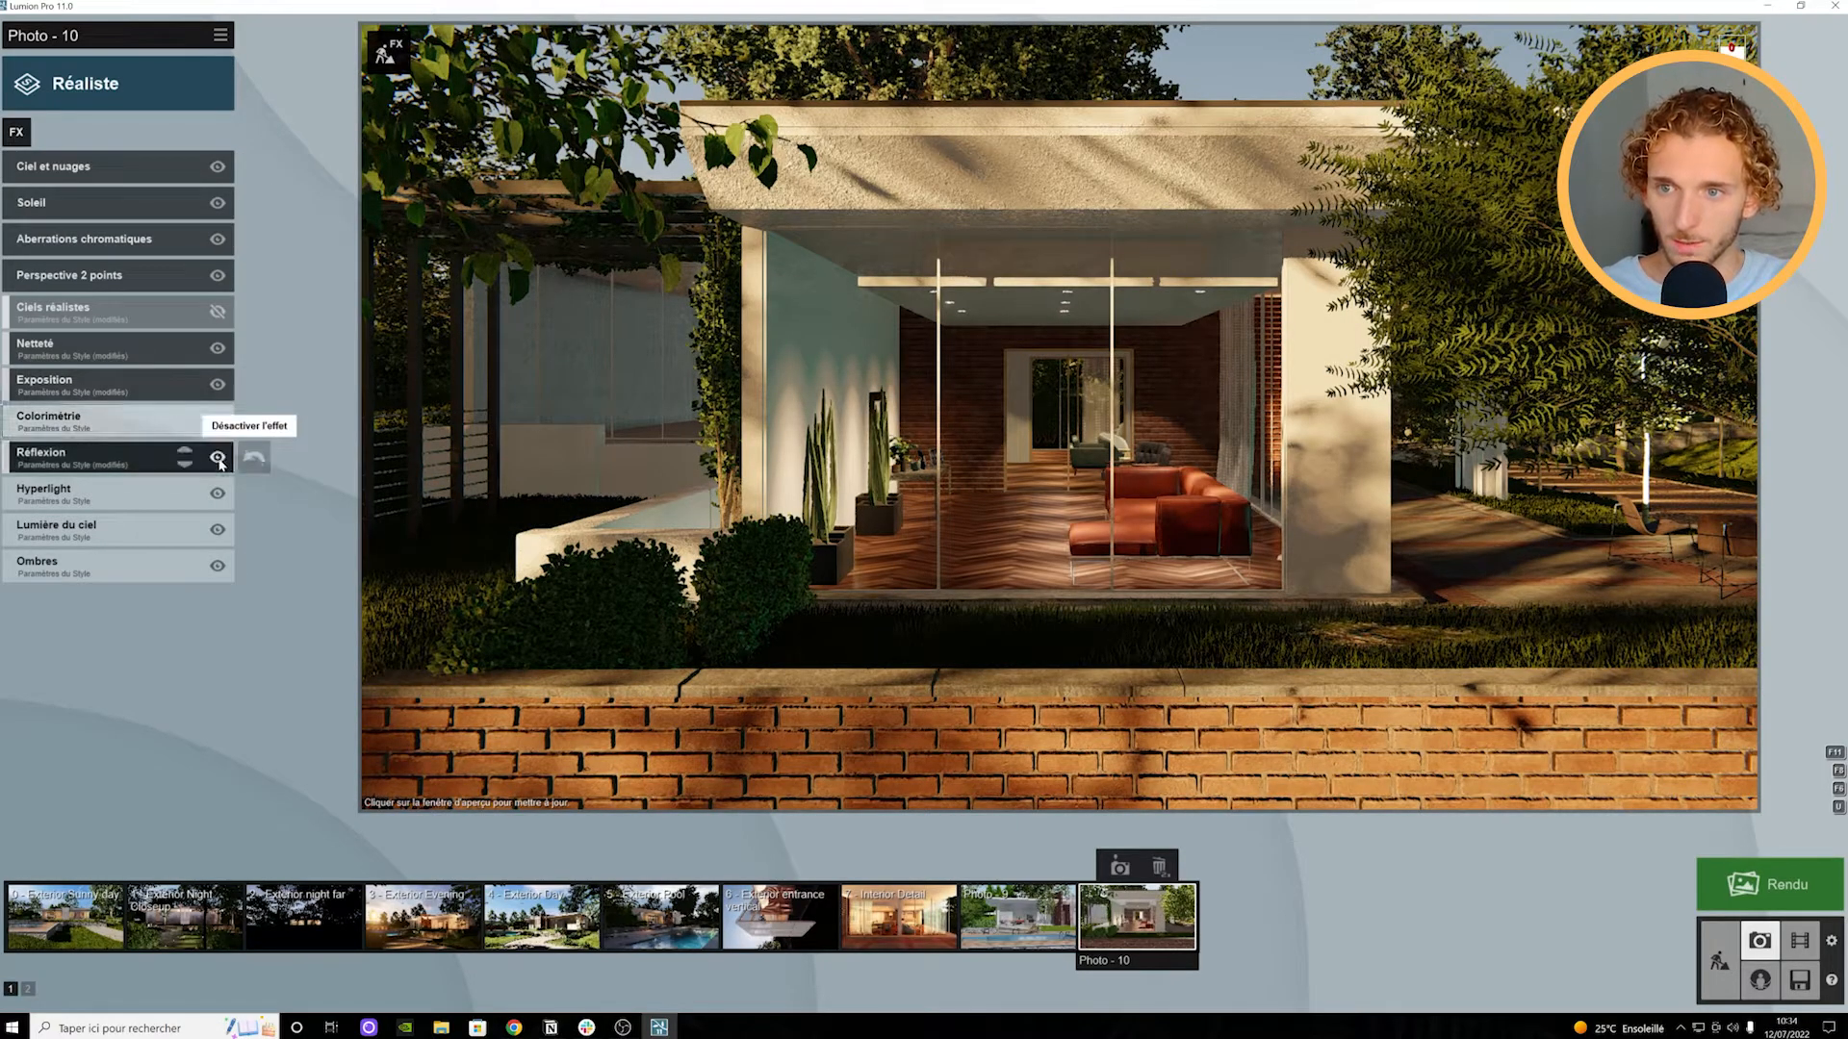
{"action": "left_click", "coordinate": [218, 459]}
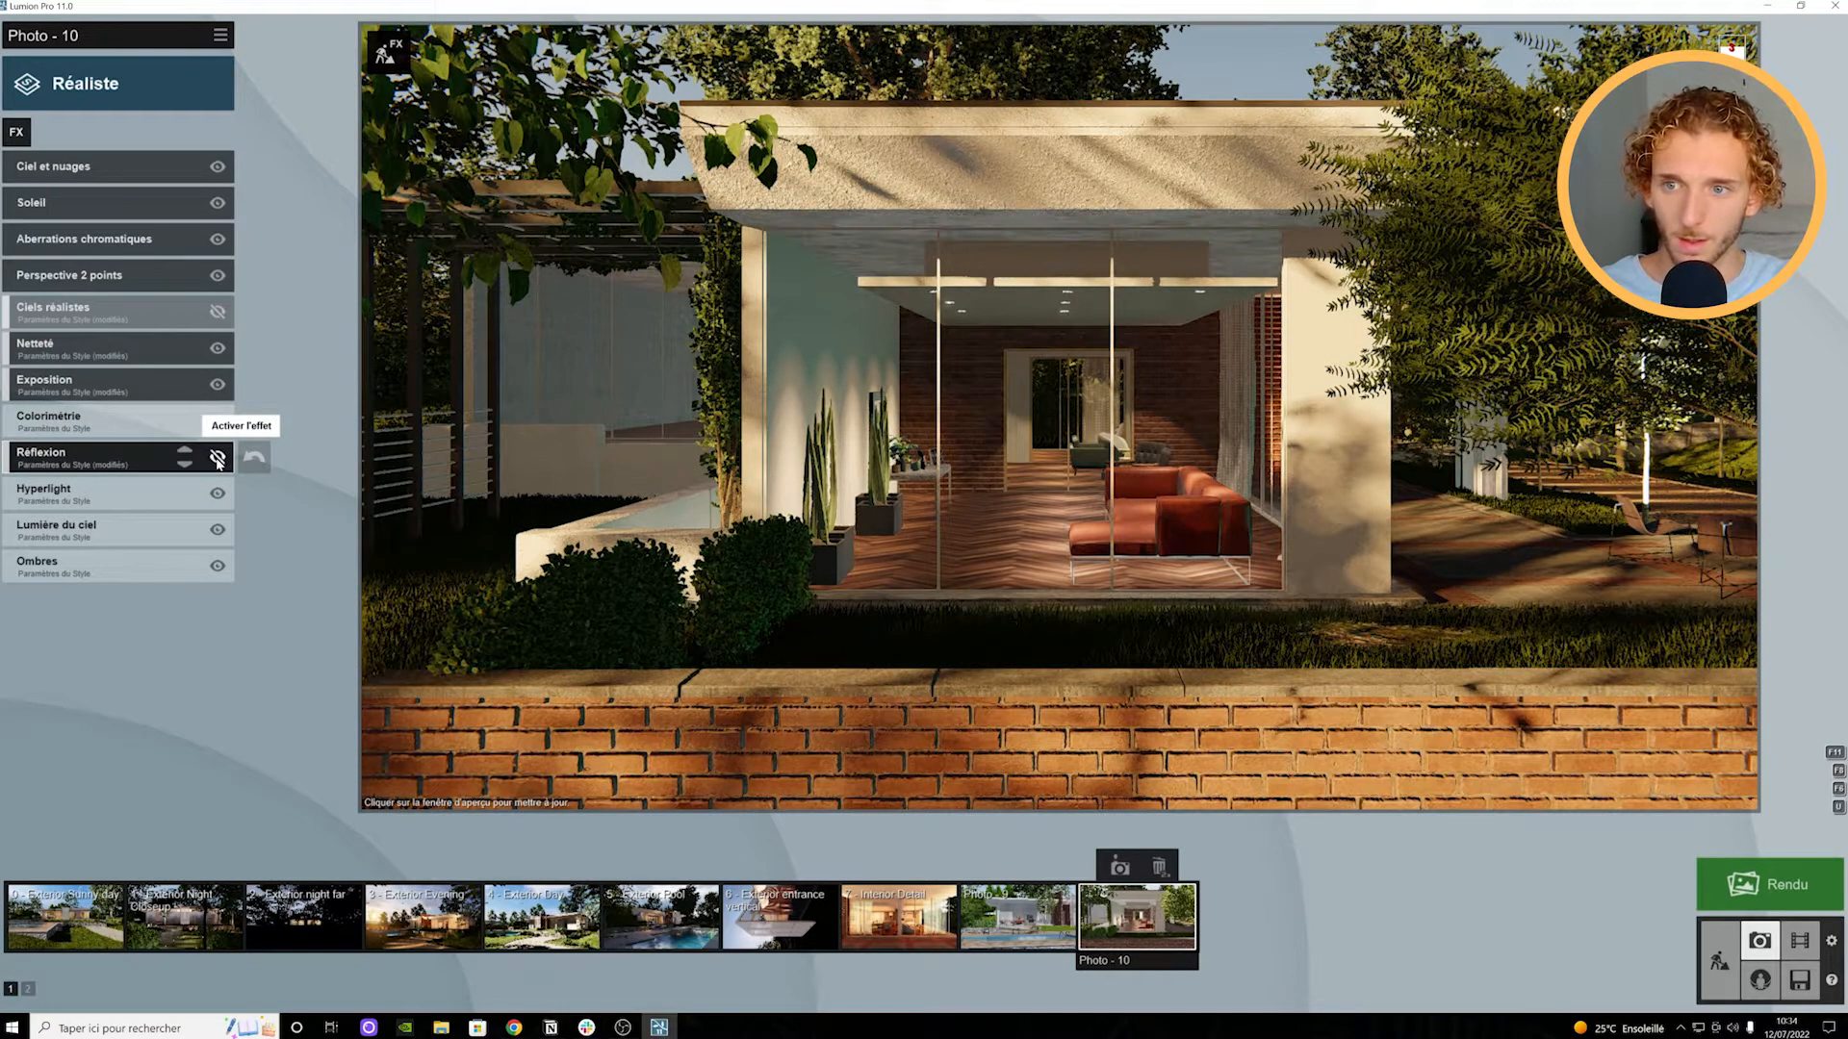
{"action": "left_click", "coordinate": [217, 459]}
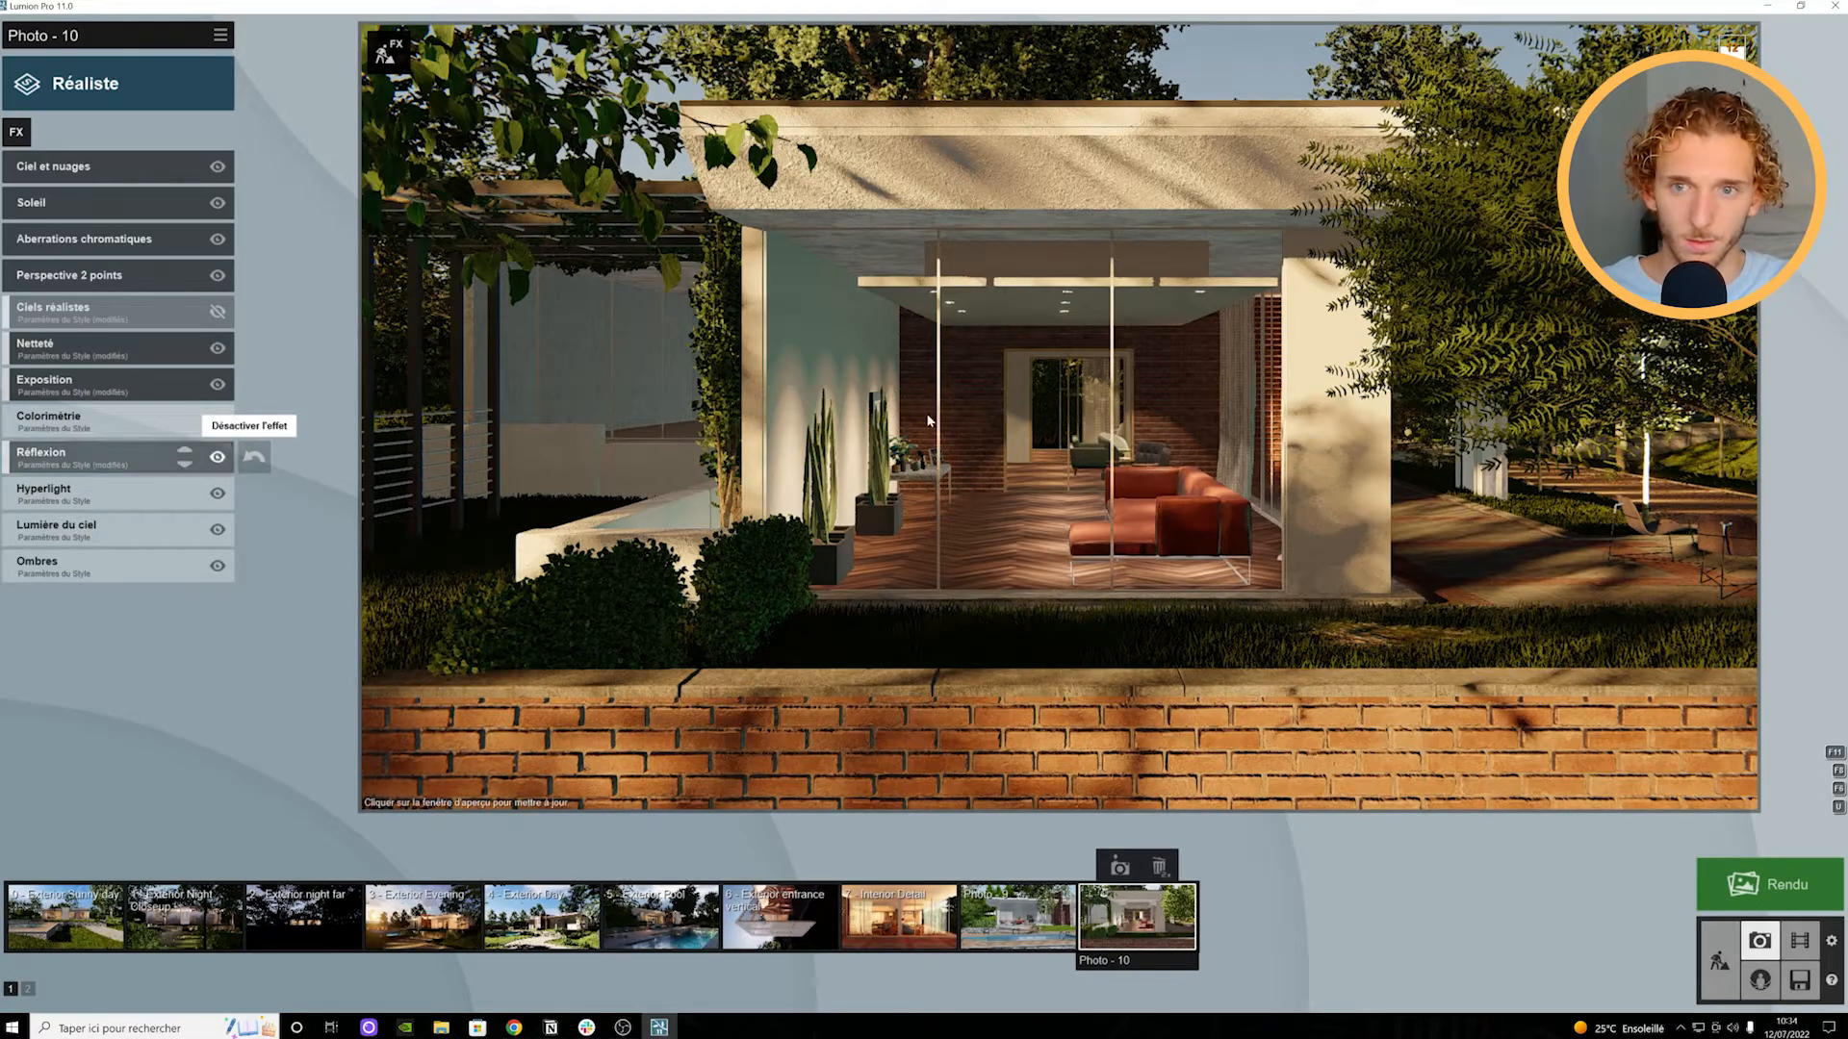
{"action": "left_click", "coordinate": [218, 458]}
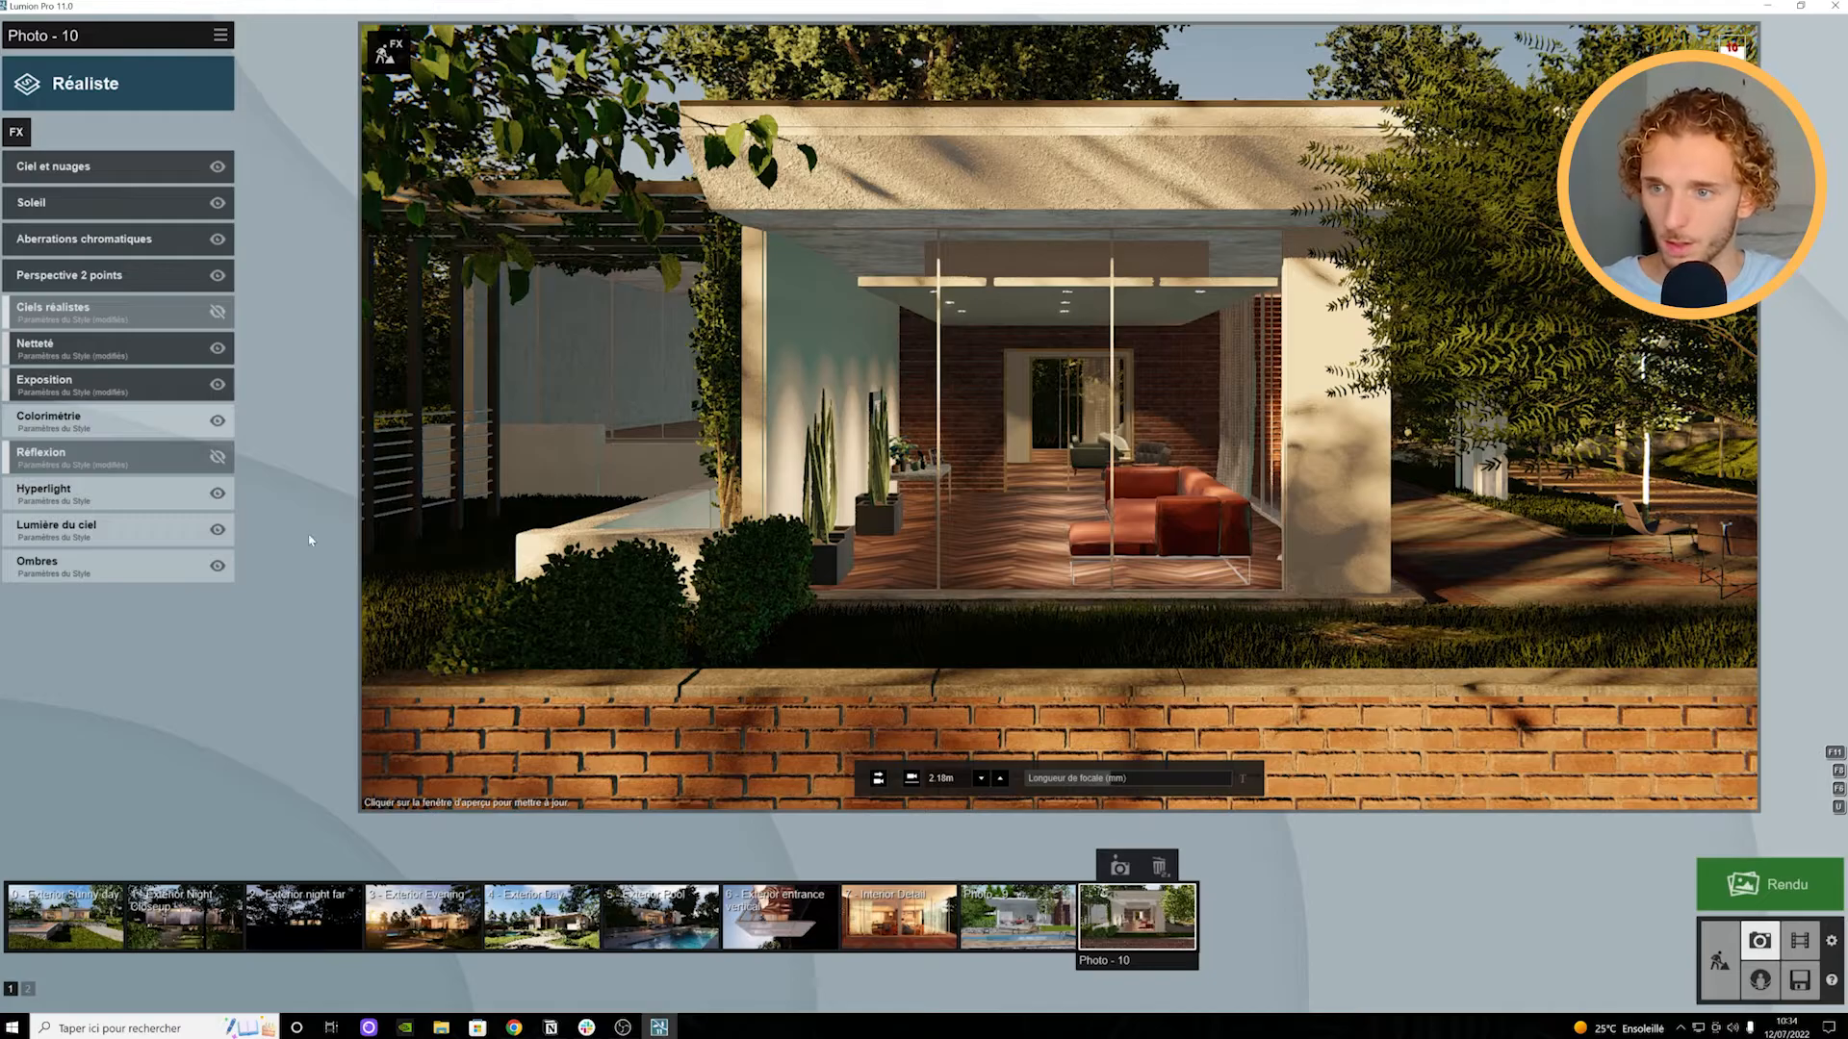
Step: Set the Hyperlight amount to 100% and the Lumière du ciel rendering quality to Ultra
{"action": "left_click", "coordinate": [144, 493]}
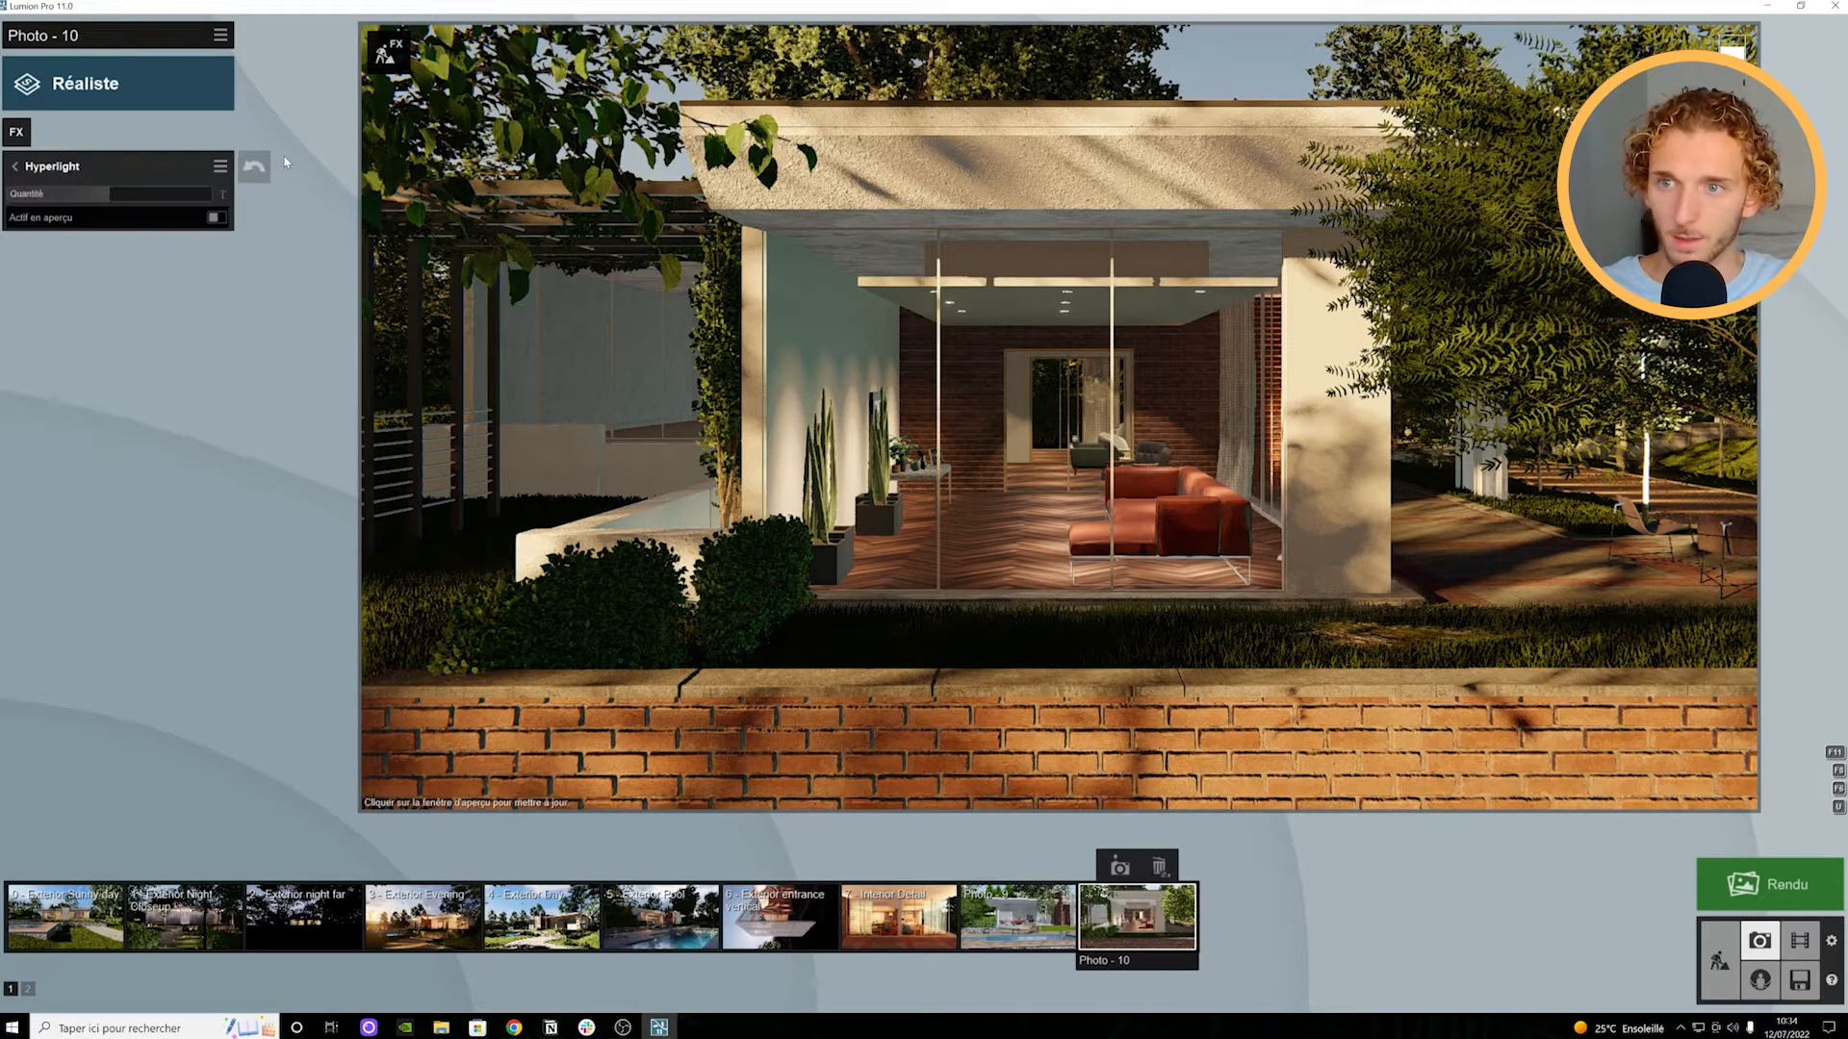
{"action": "left_click_drag", "start_coordinate": [164, 194], "coordinate": [294, 213]}
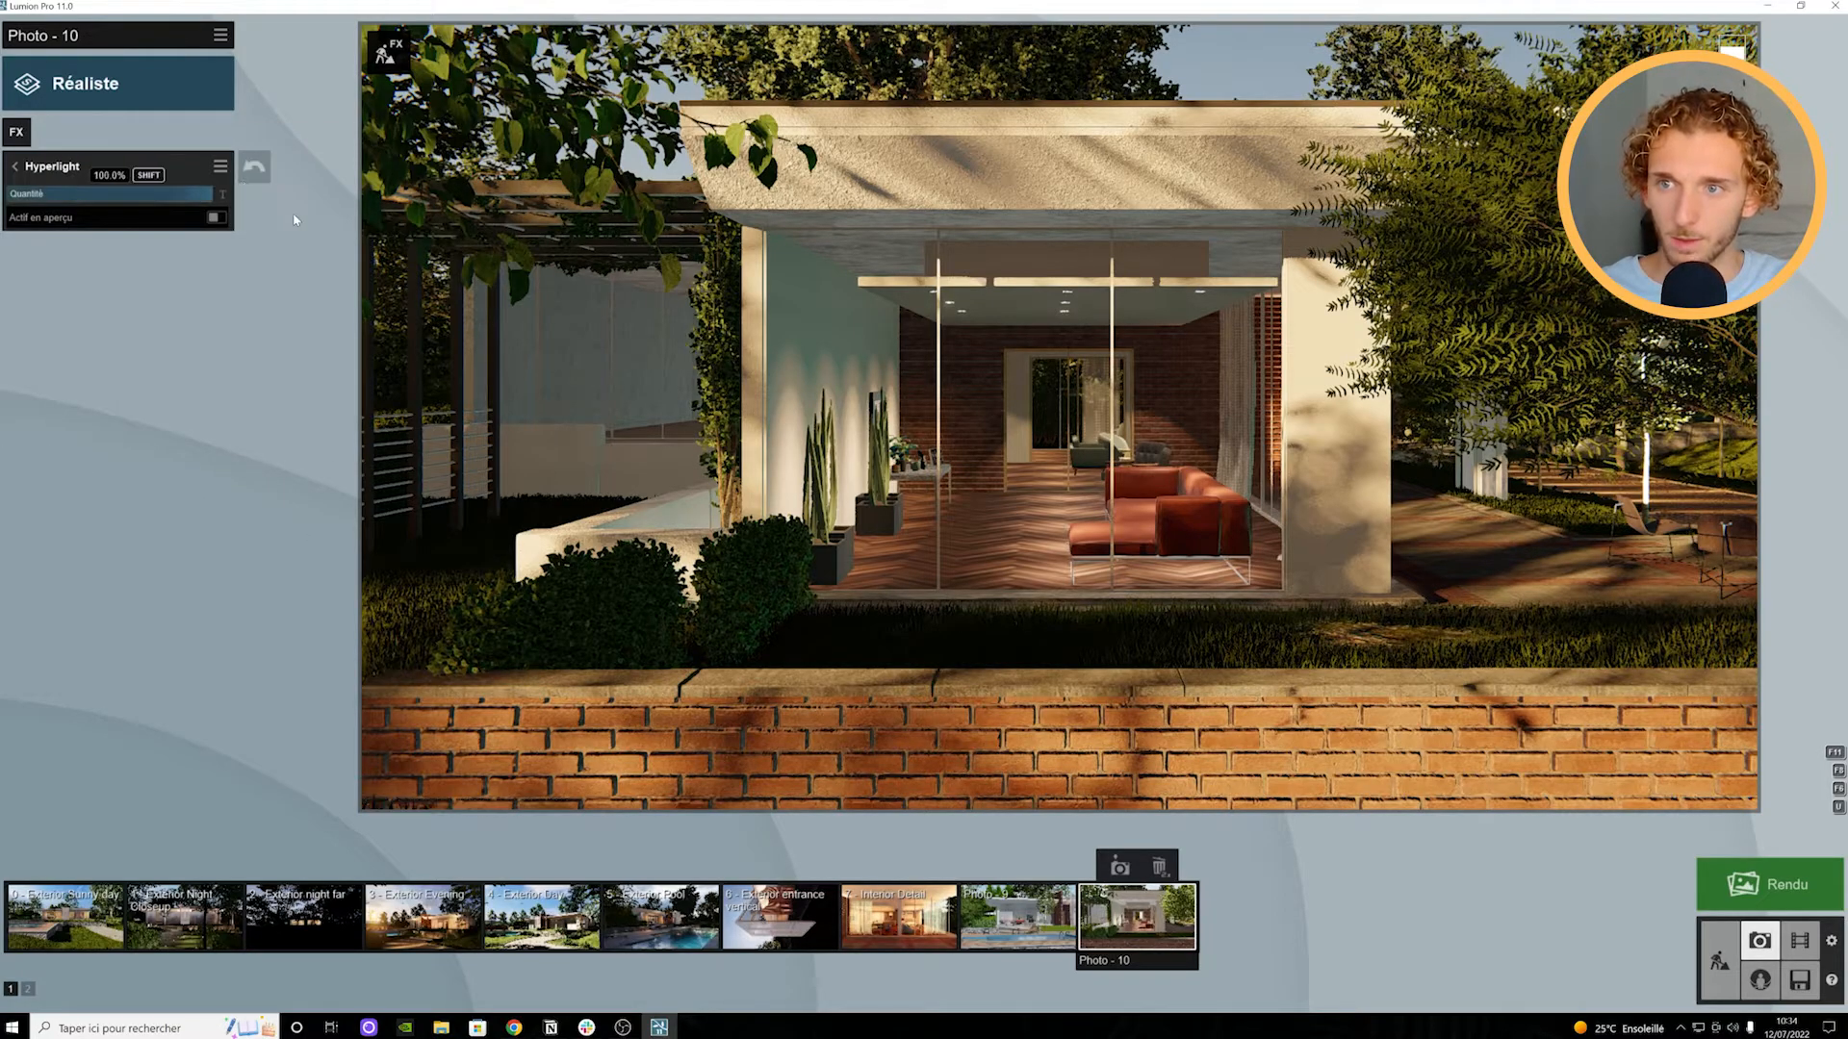
{"action": "left_click", "coordinate": [40, 178]}
{"action": "left_click", "coordinate": [88, 545]}
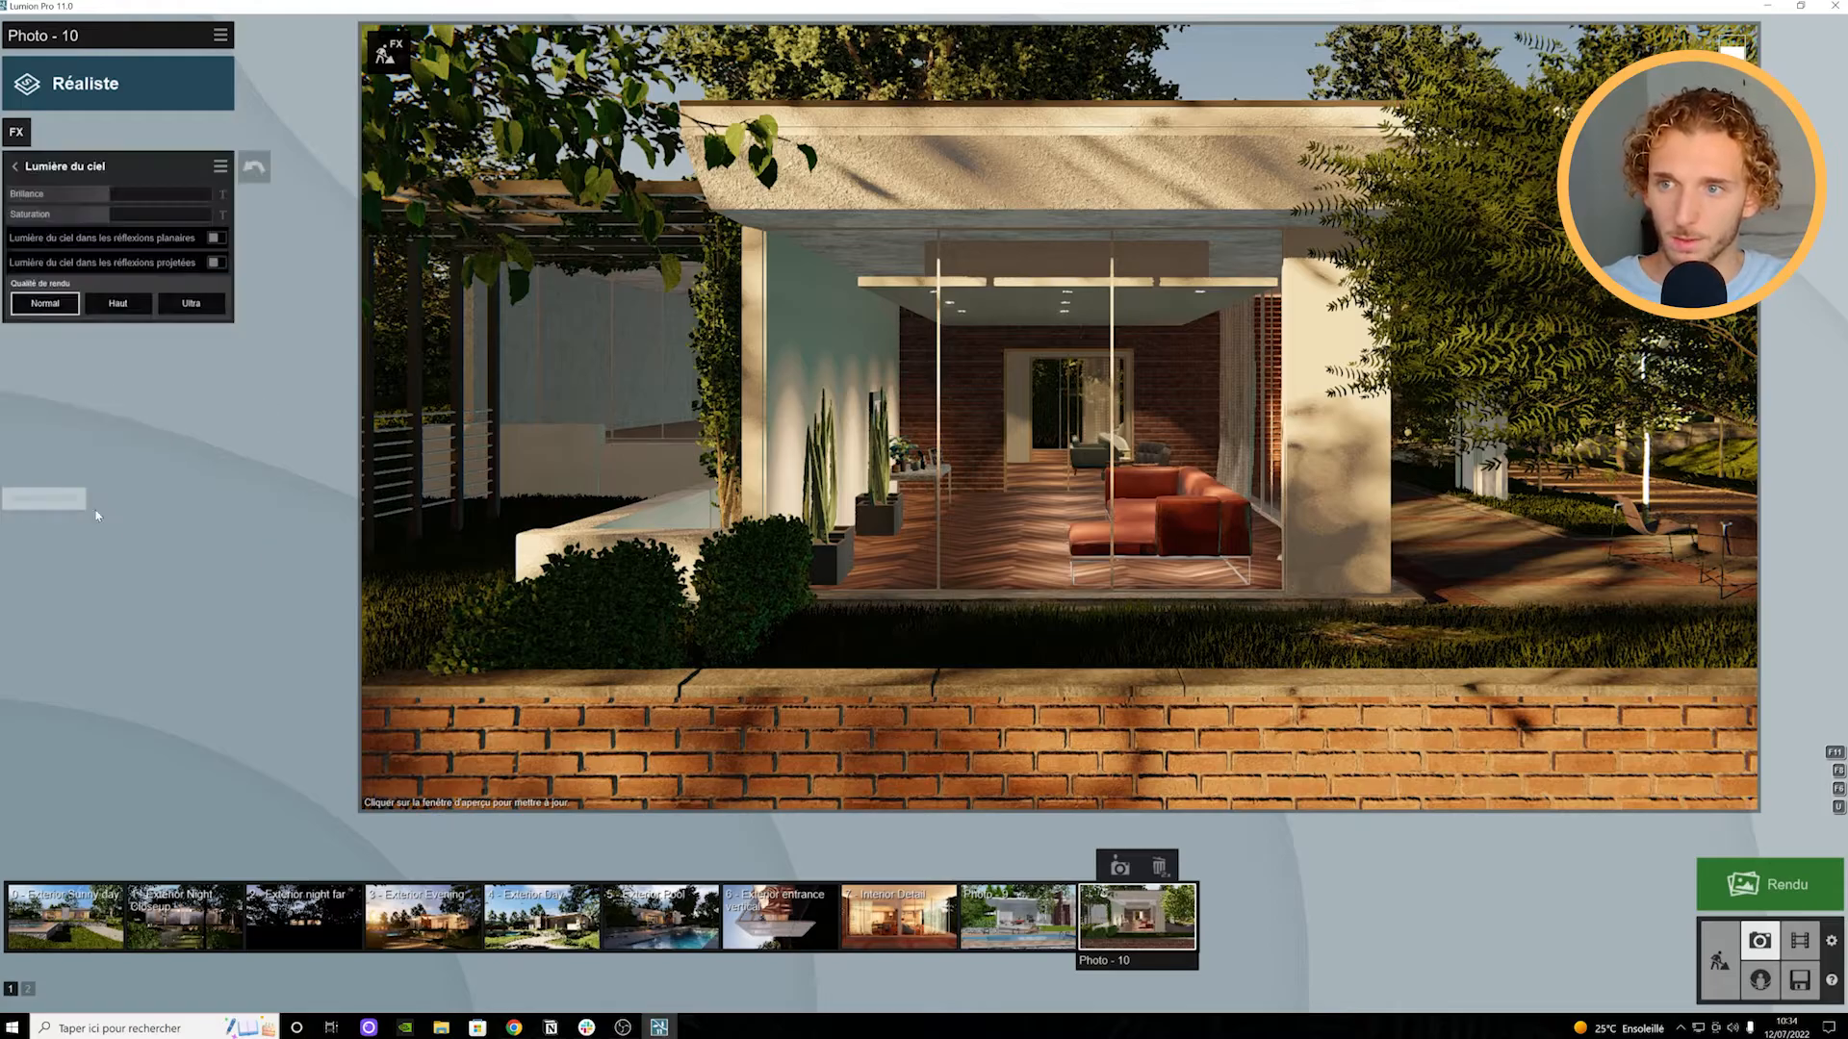
{"action": "left_click", "coordinate": [190, 303]}
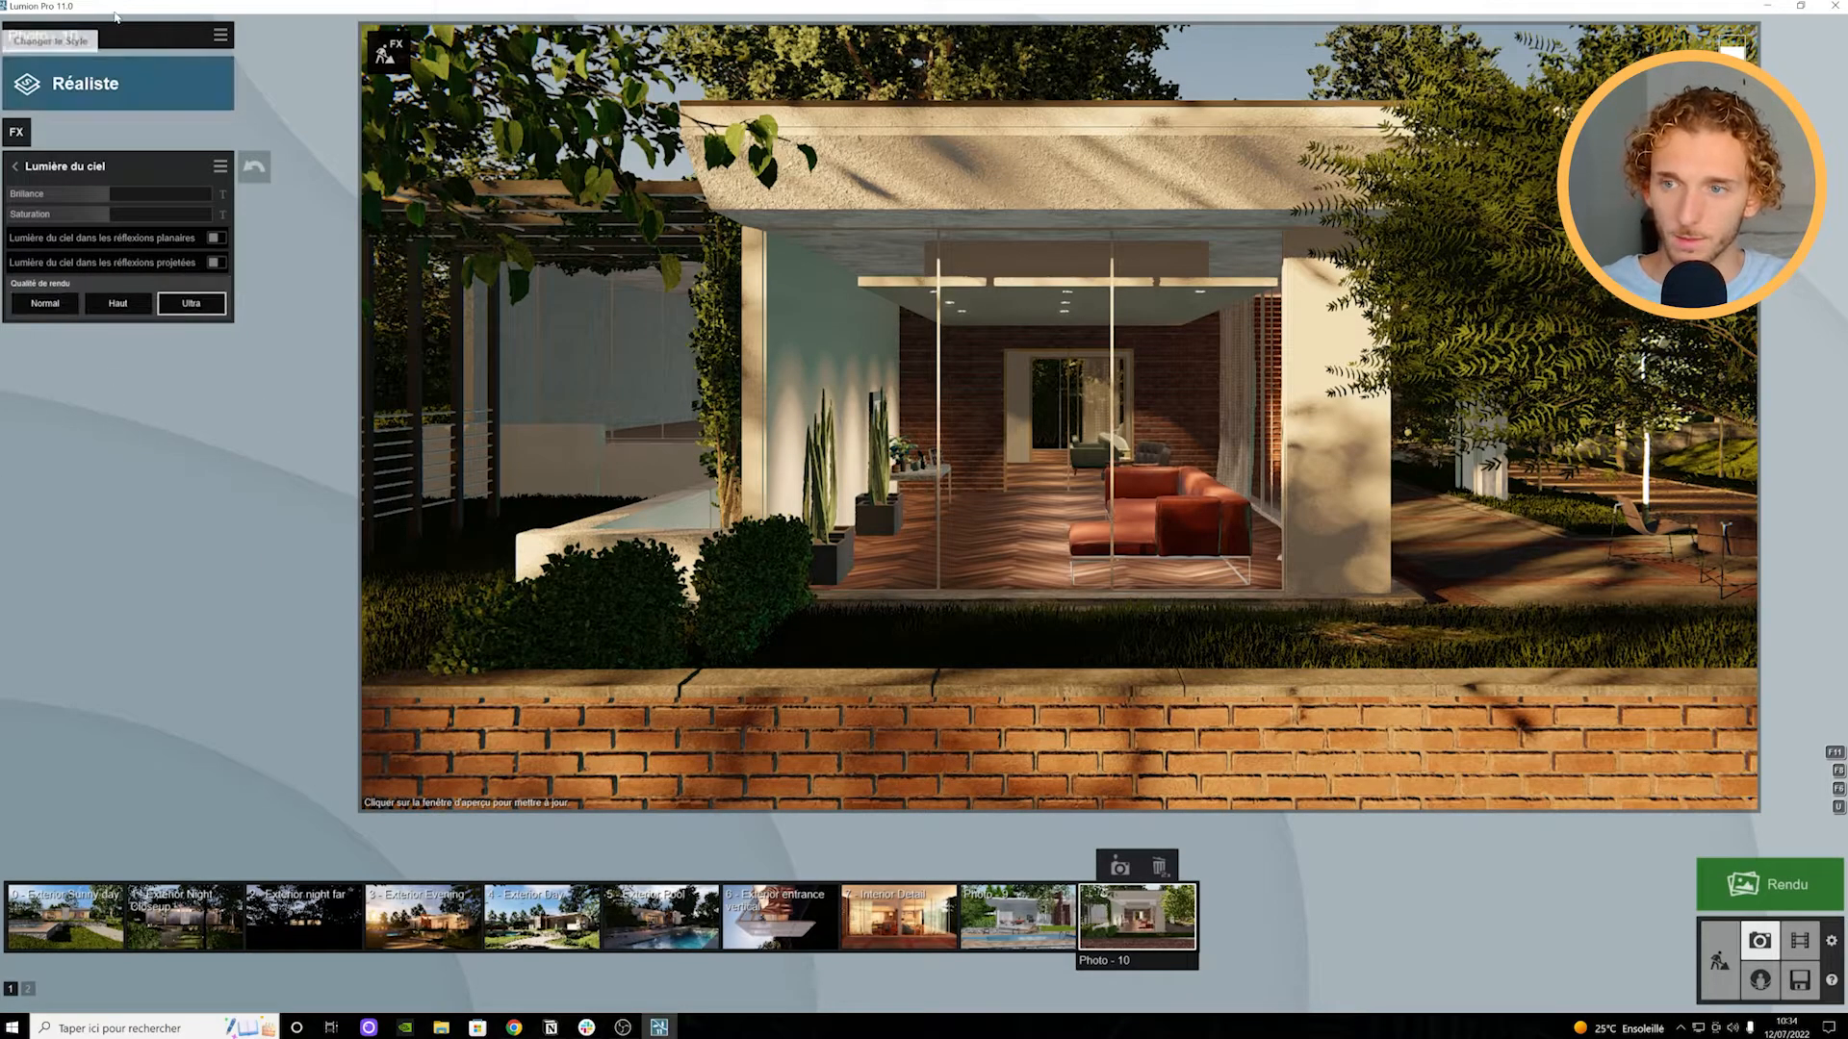
{"action": "left_click", "coordinate": [23, 170]}
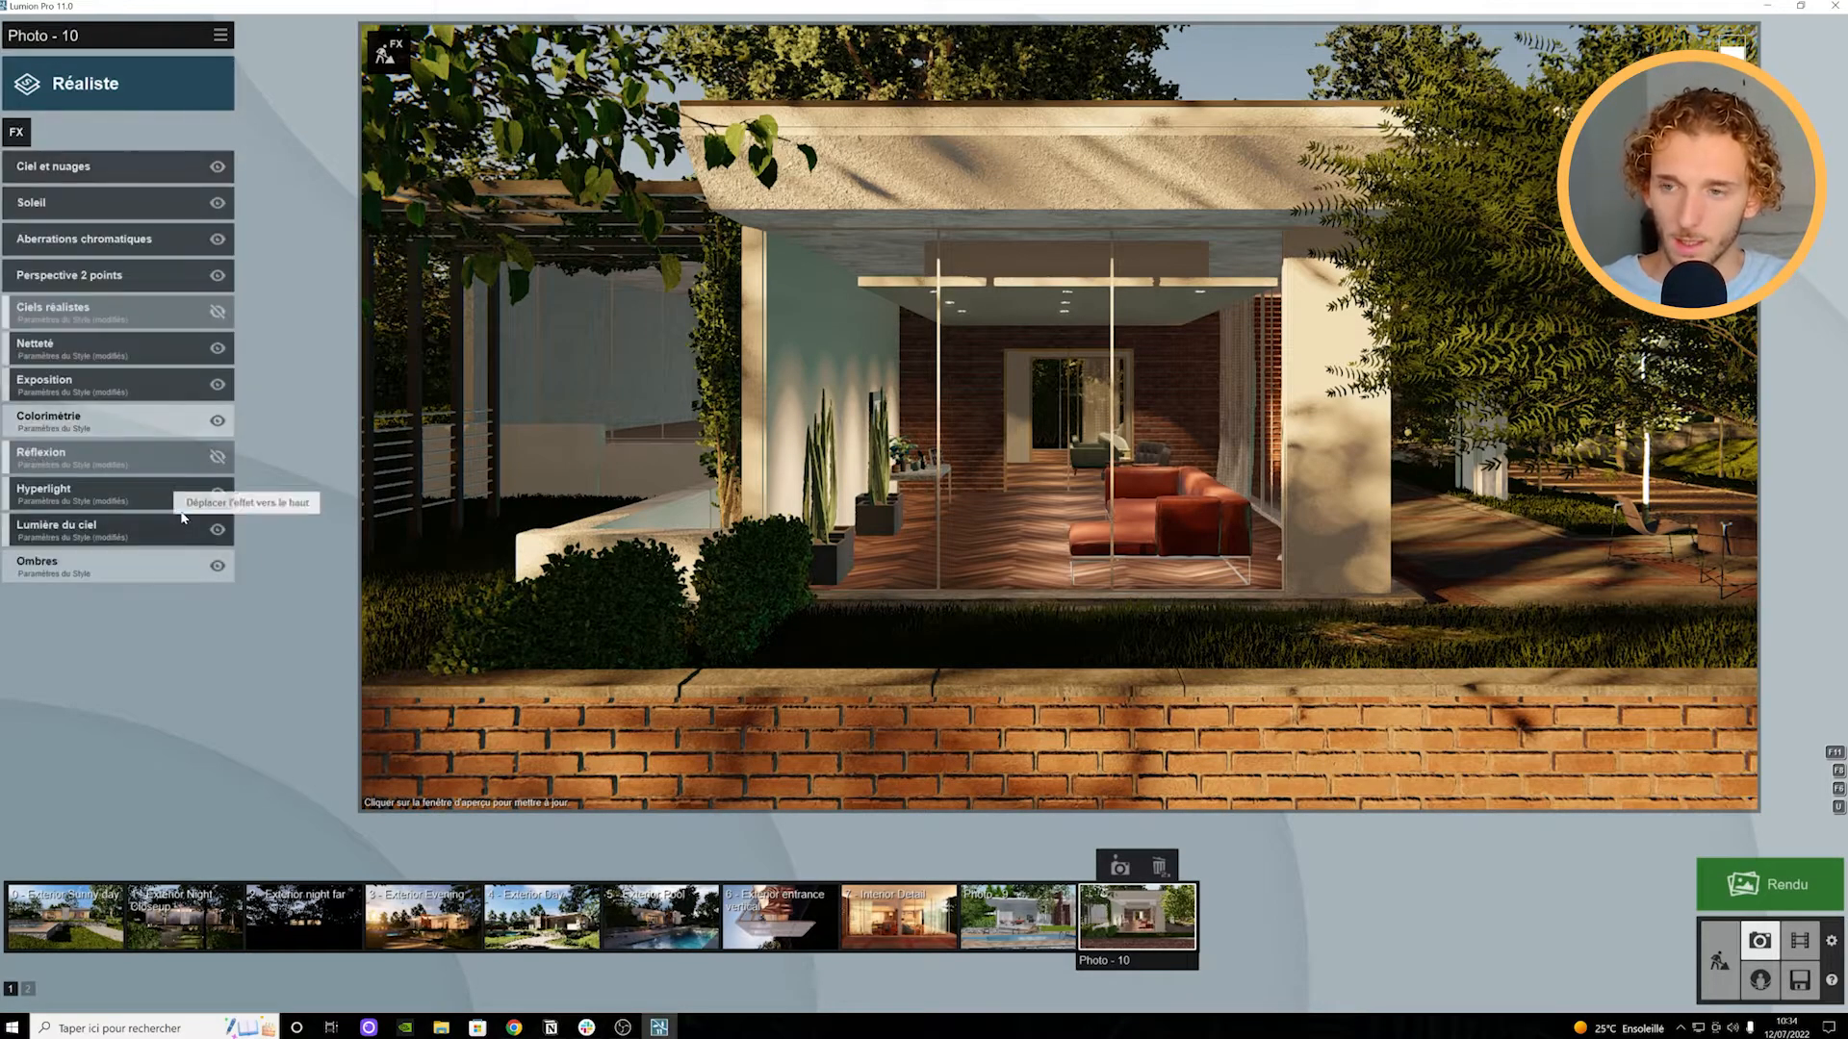
Step: Try the Qualité Maximale shadow type in the Ombres effect and return it to Normal
{"action": "left_click", "coordinate": [108, 570]}
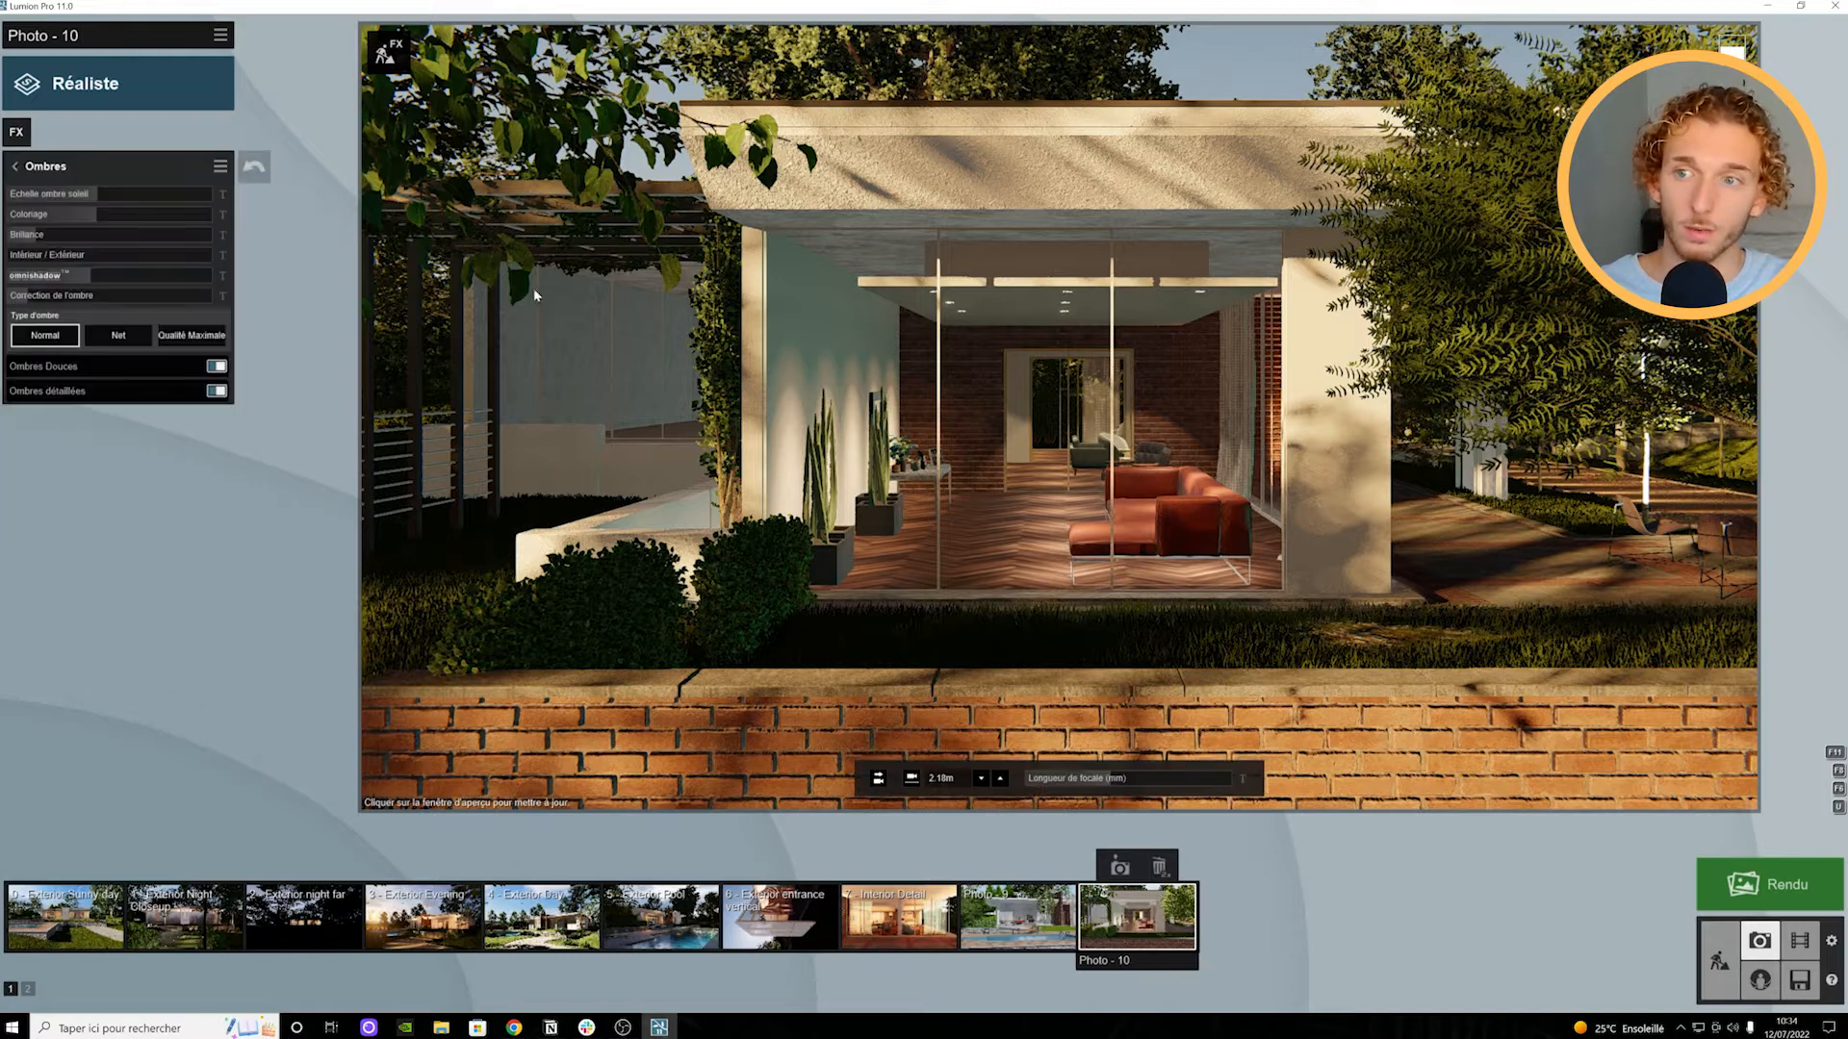
{"action": "left_click", "coordinate": [180, 335]}
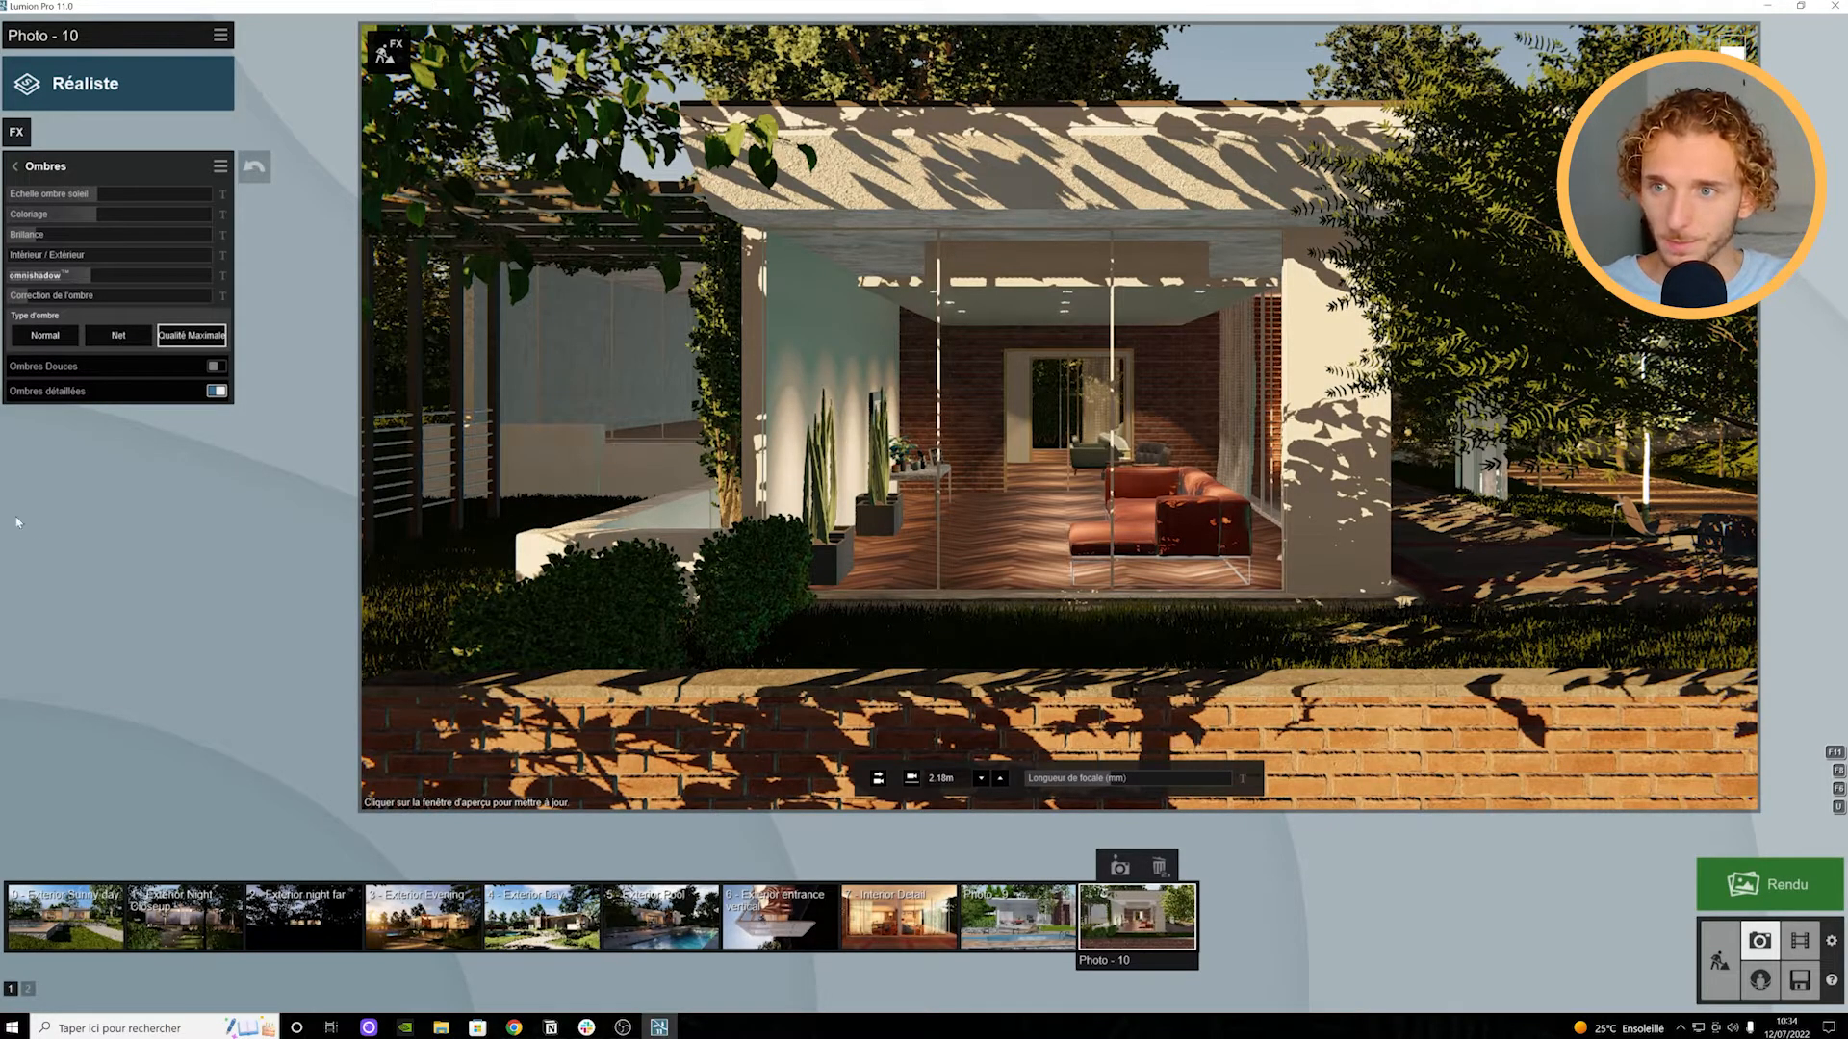
{"action": "left_click", "coordinate": [47, 337]}
Step: Lower the Ombres effect's sun shadow scale slightly and raise its omnishadow amount to just above half
{"action": "left_click_drag", "start_coordinate": [101, 194], "coordinate": [289, 272]}
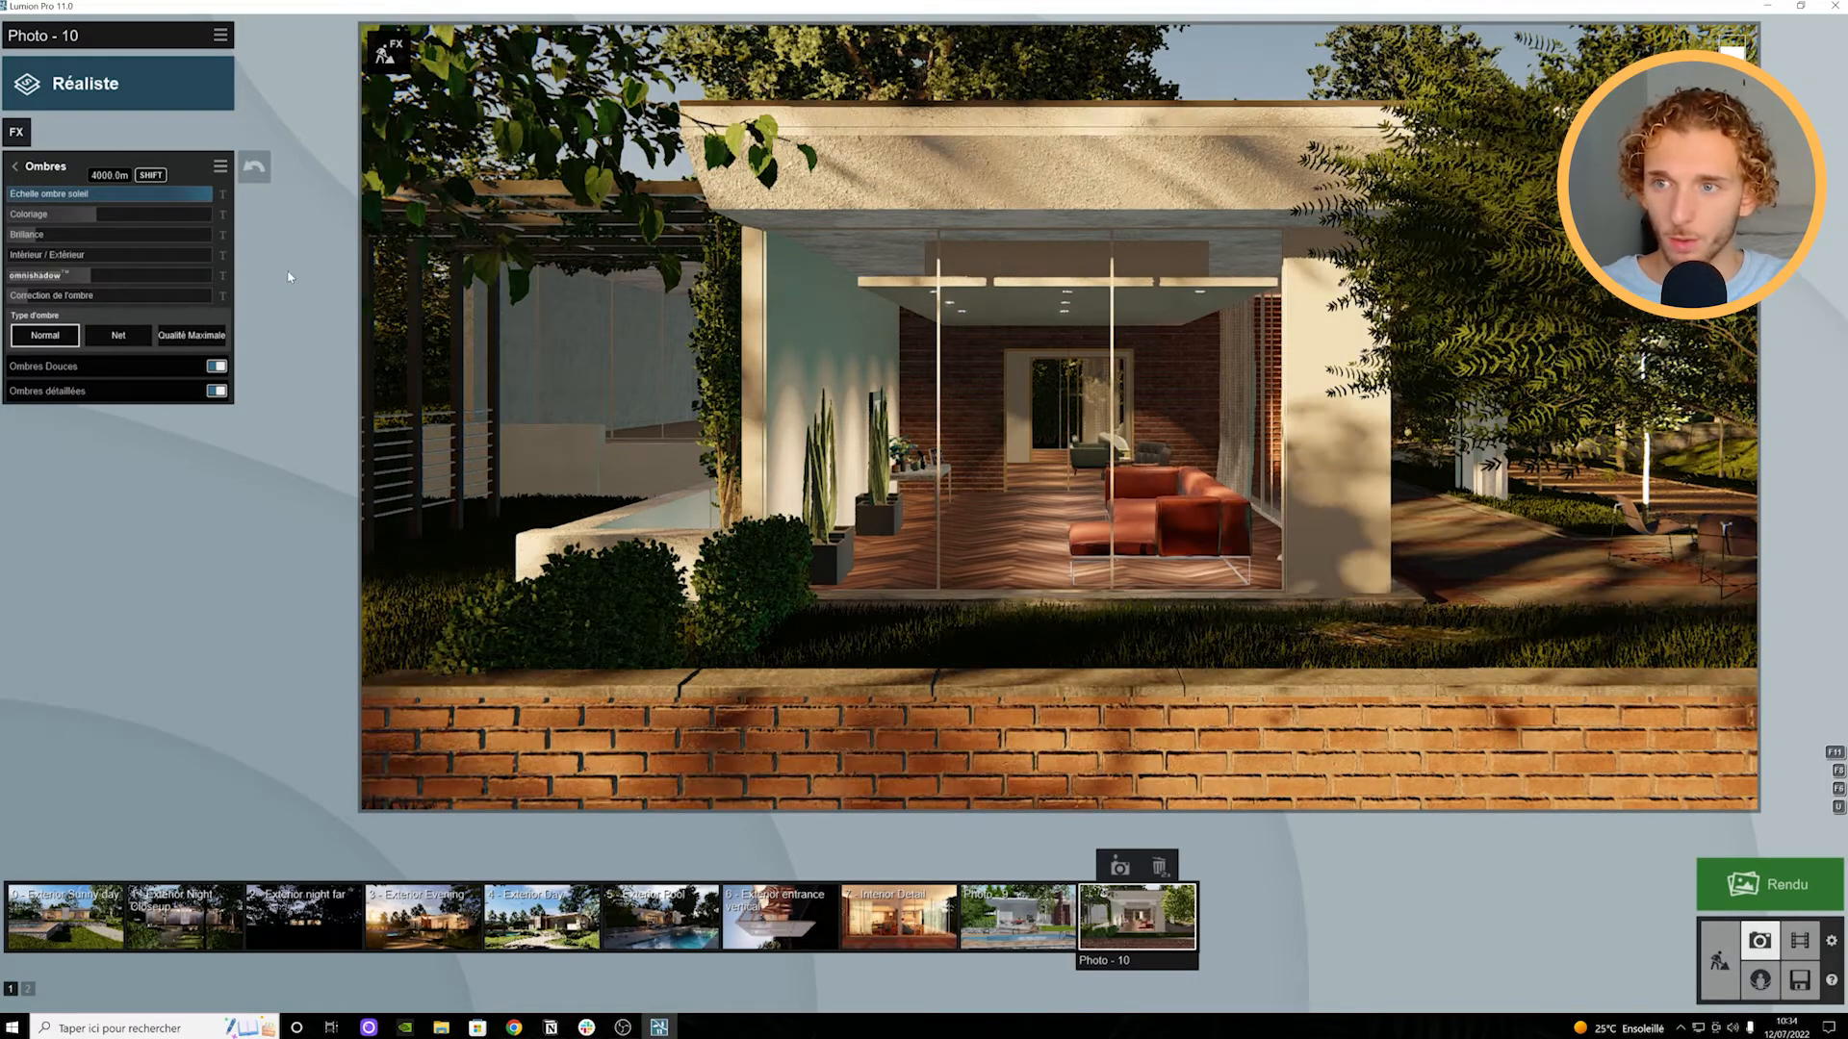
{"action": "left_click_drag", "start_coordinate": [118, 198], "coordinate": [87, 194]}
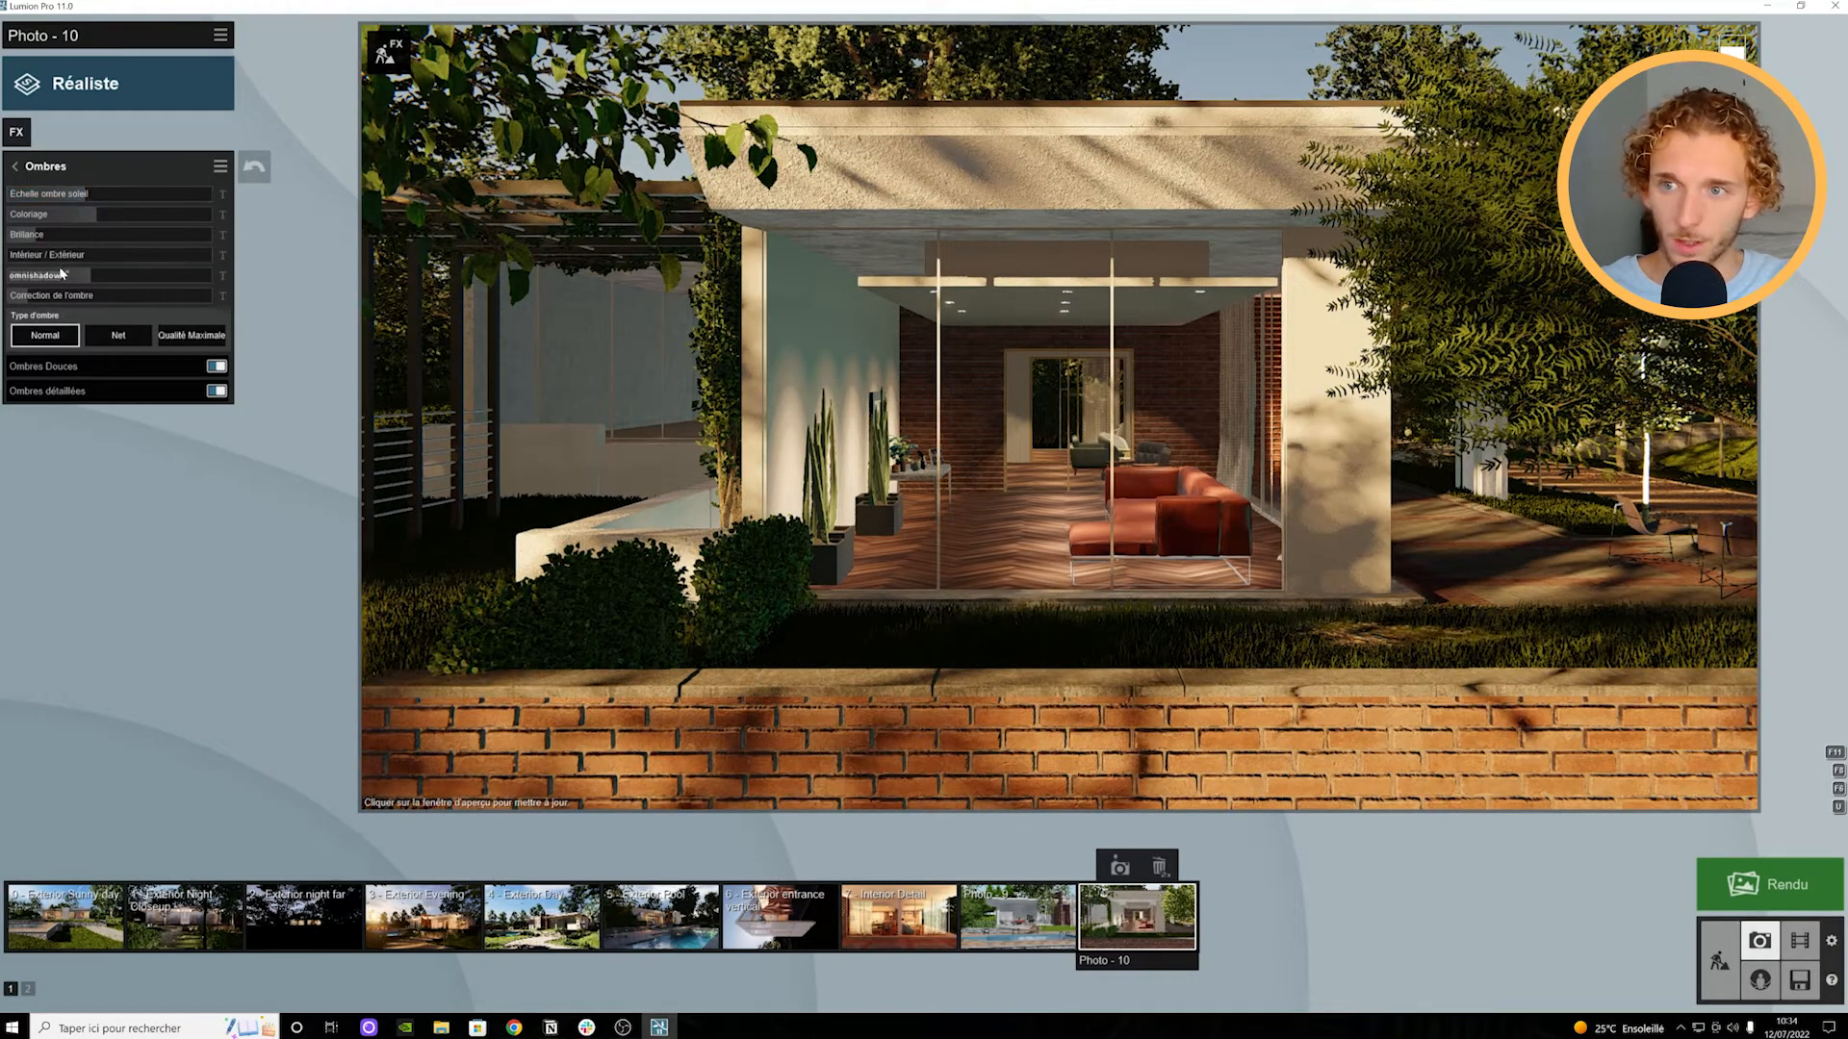
{"action": "left_click_drag", "start_coordinate": [1, 285], "coordinate": [538, 292]}
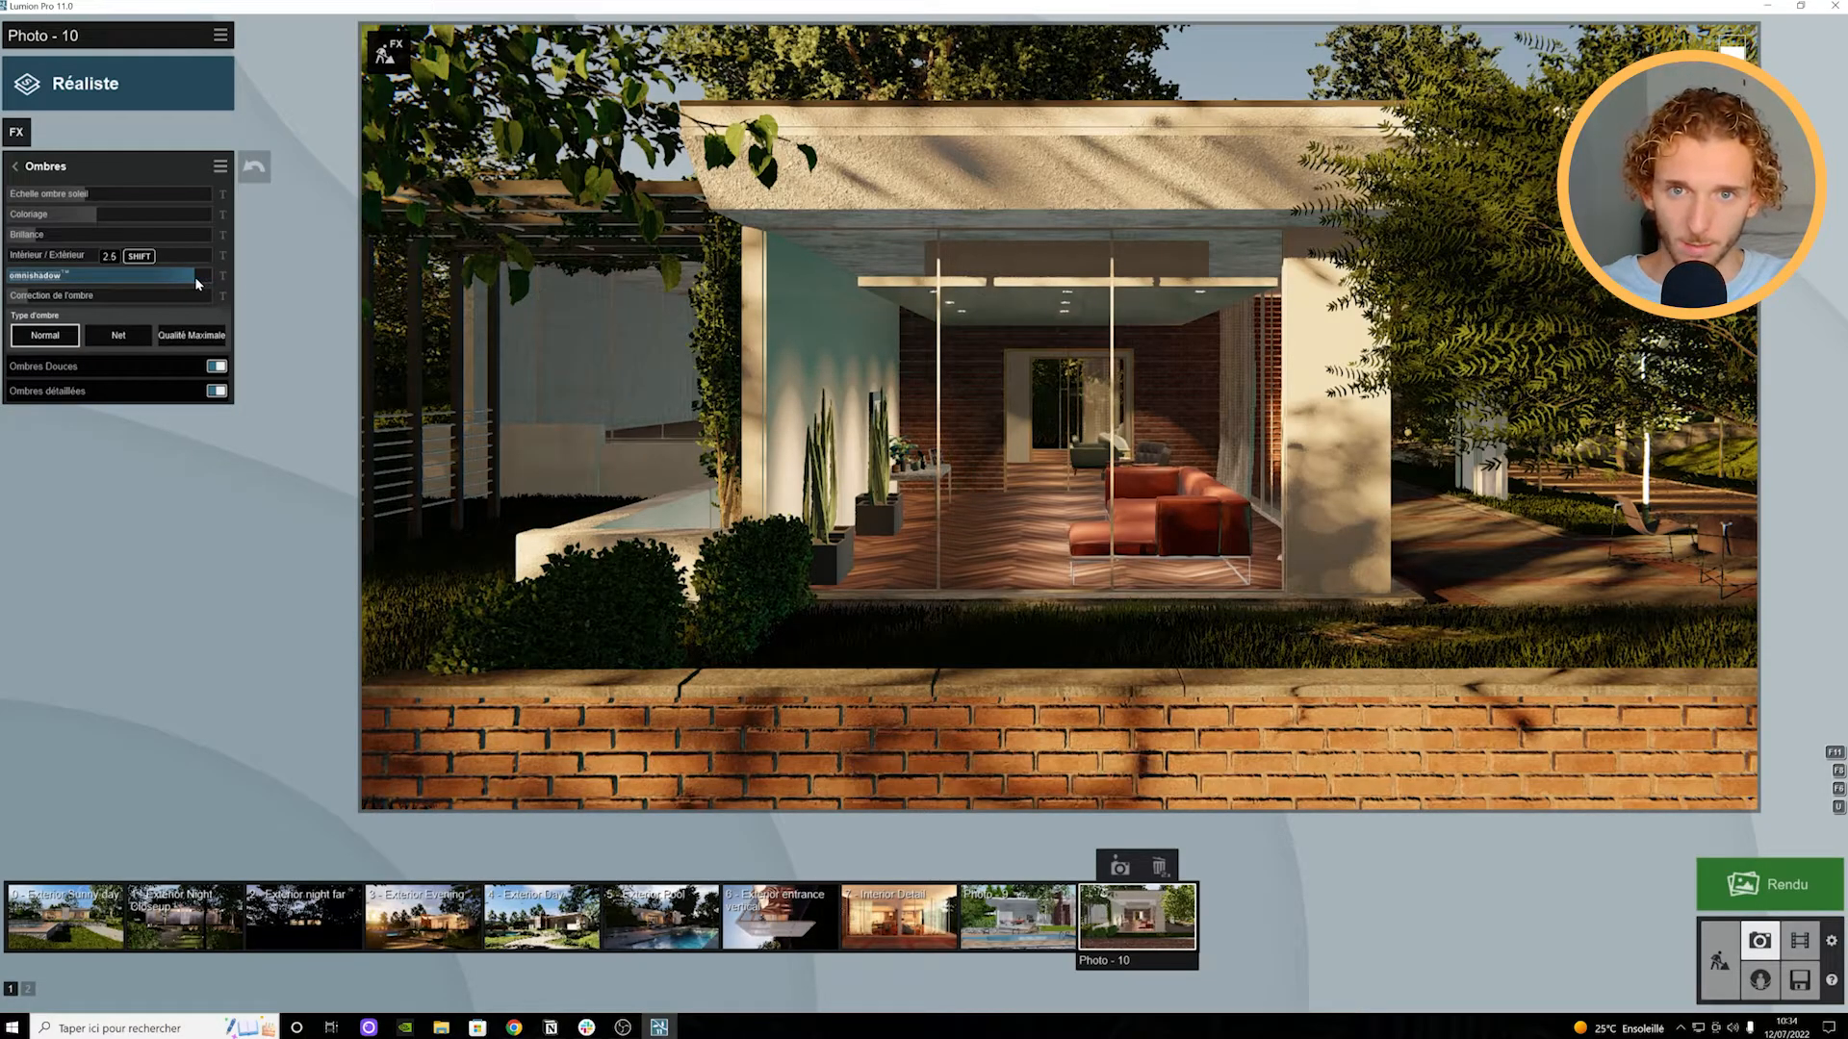
{"action": "left_click_drag", "start_coordinate": [195, 276], "coordinate": [2, 277]}
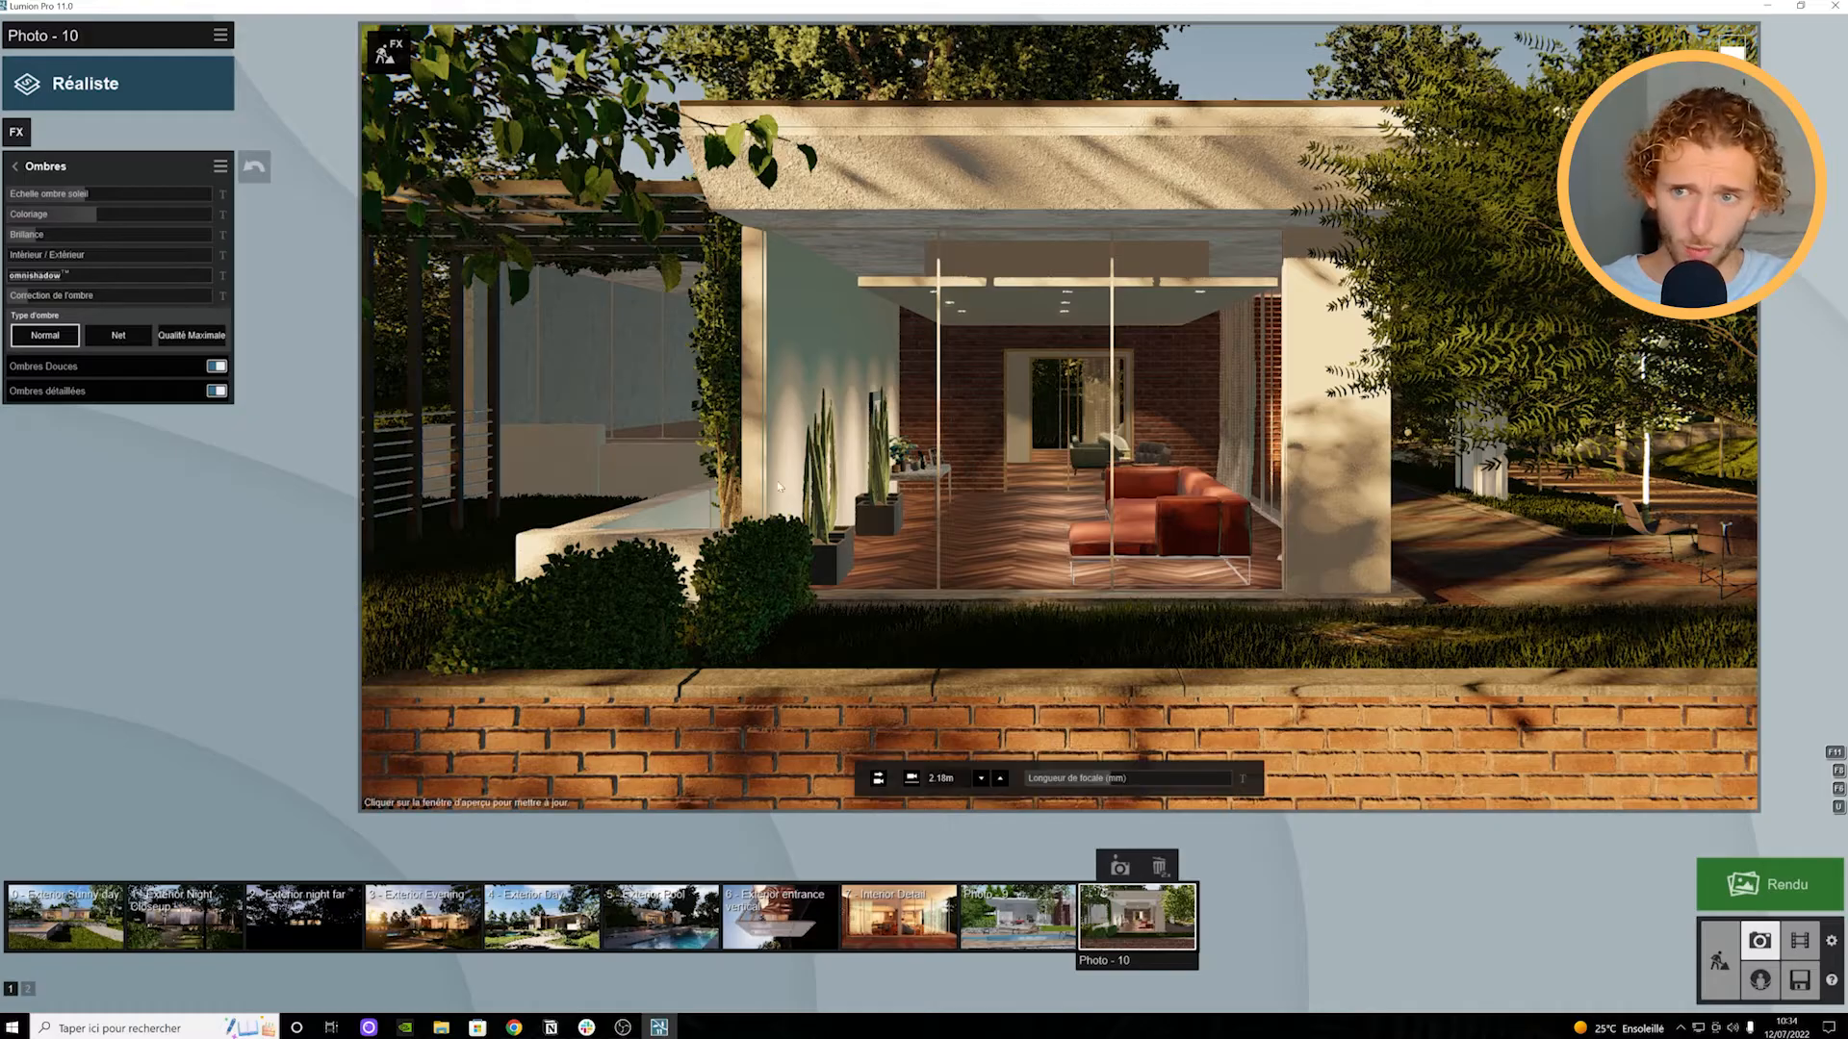
{"action": "mouse_move", "coordinate": [38, 276]}
{"action": "left_mouse_down"}
{"action": "mouse_move", "coordinate": [214, 276]}
{"action": "mouse_move", "coordinate": [120, 281]}
{"action": "mouse_move", "coordinate": [288, 328]}
{"action": "mouse_move", "coordinate": [365, 326]}
{"action": "mouse_move", "coordinate": [8, 308]}
{"action": "mouse_move", "coordinate": [268, 337]}
{"action": "mouse_move", "coordinate": [41, 304]}
{"action": "left_mouse_up"}
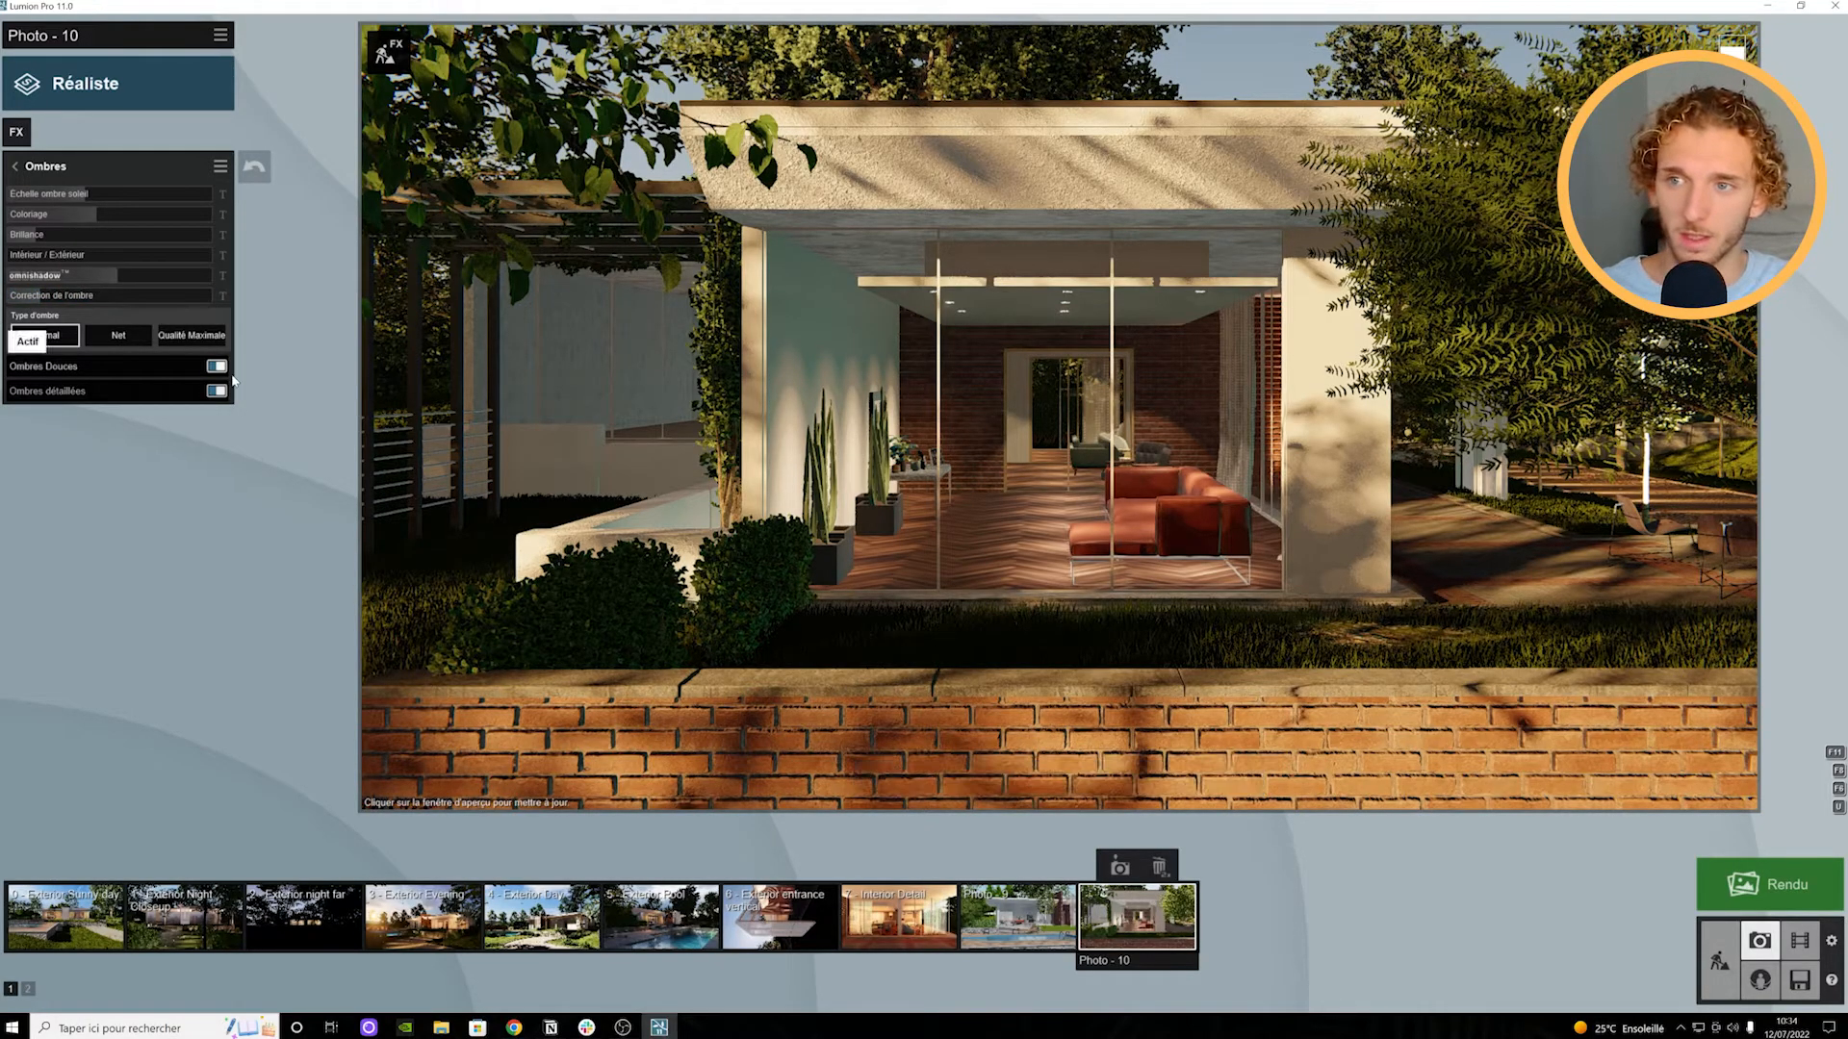
{"action": "left_click", "coordinate": [34, 166]}
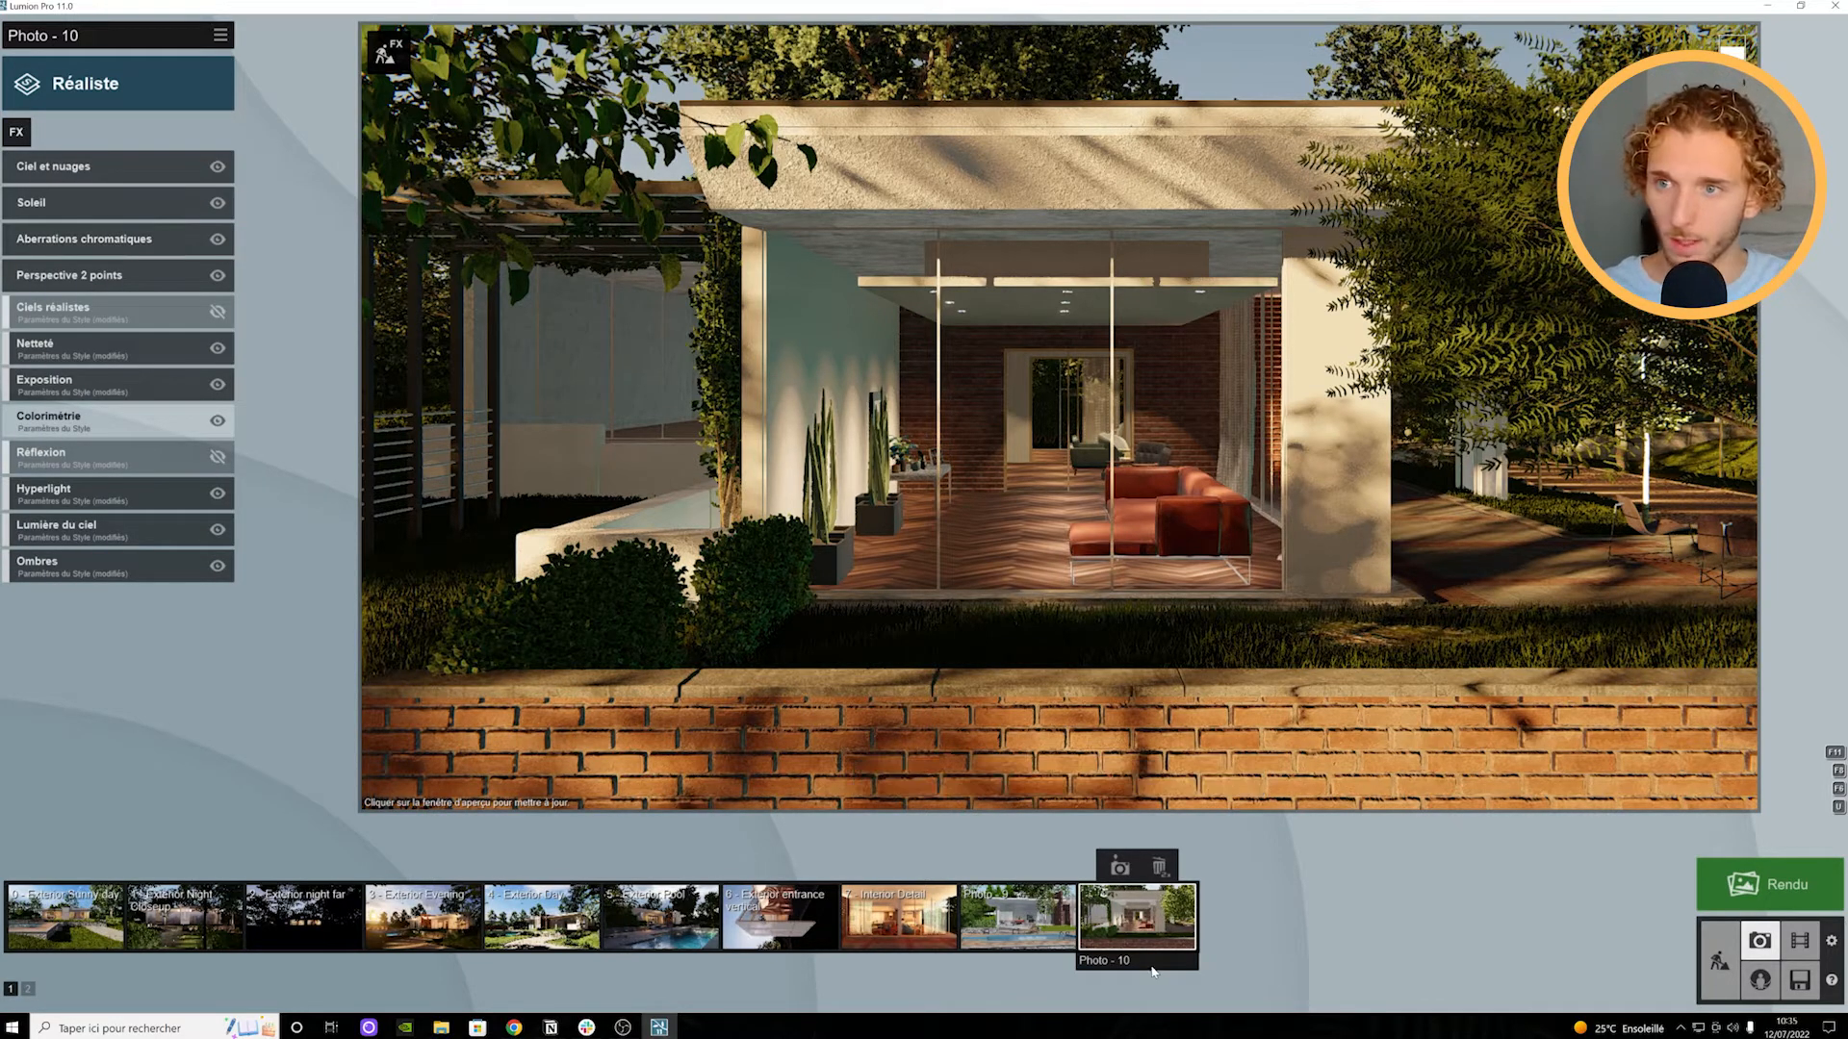
Step: Raise the sun height in the Soleil effect and set the sun position to about -79.9°
{"action": "left_click", "coordinate": [75, 214]}
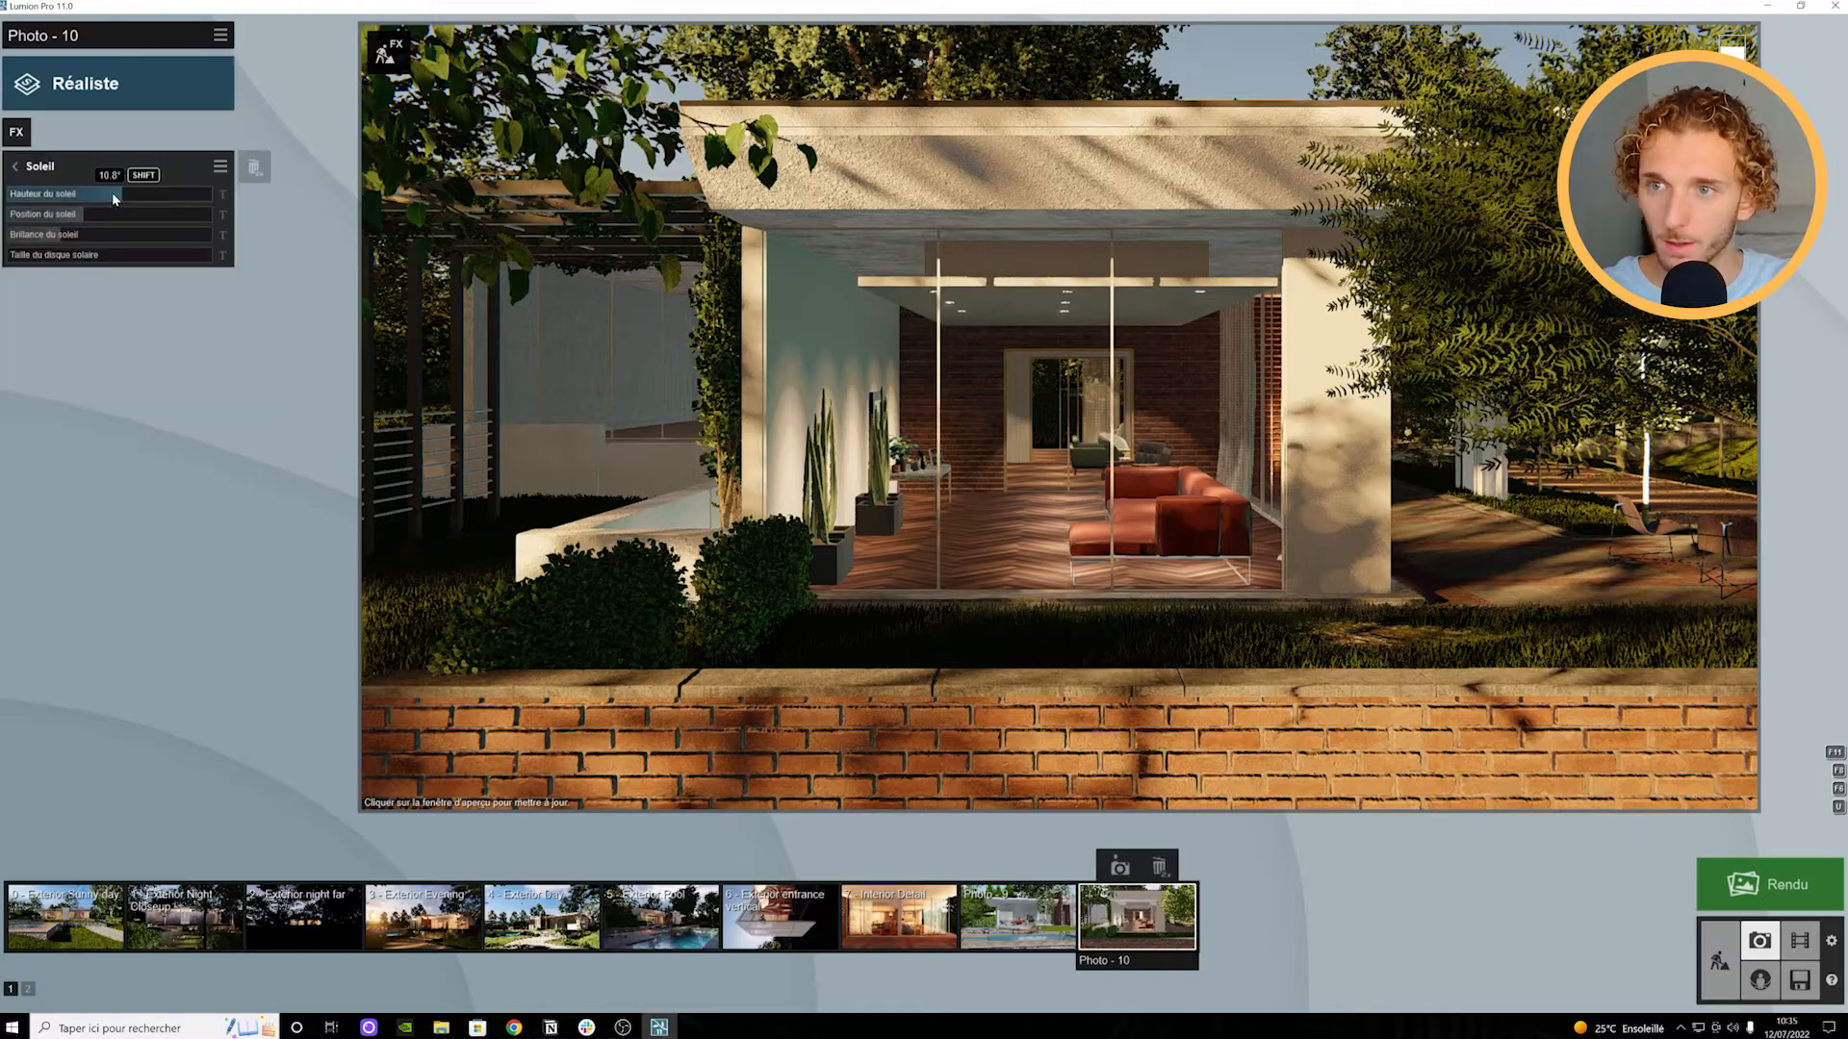
{"action": "left_click_drag", "start_coordinate": [122, 194], "coordinate": [65, 223]}
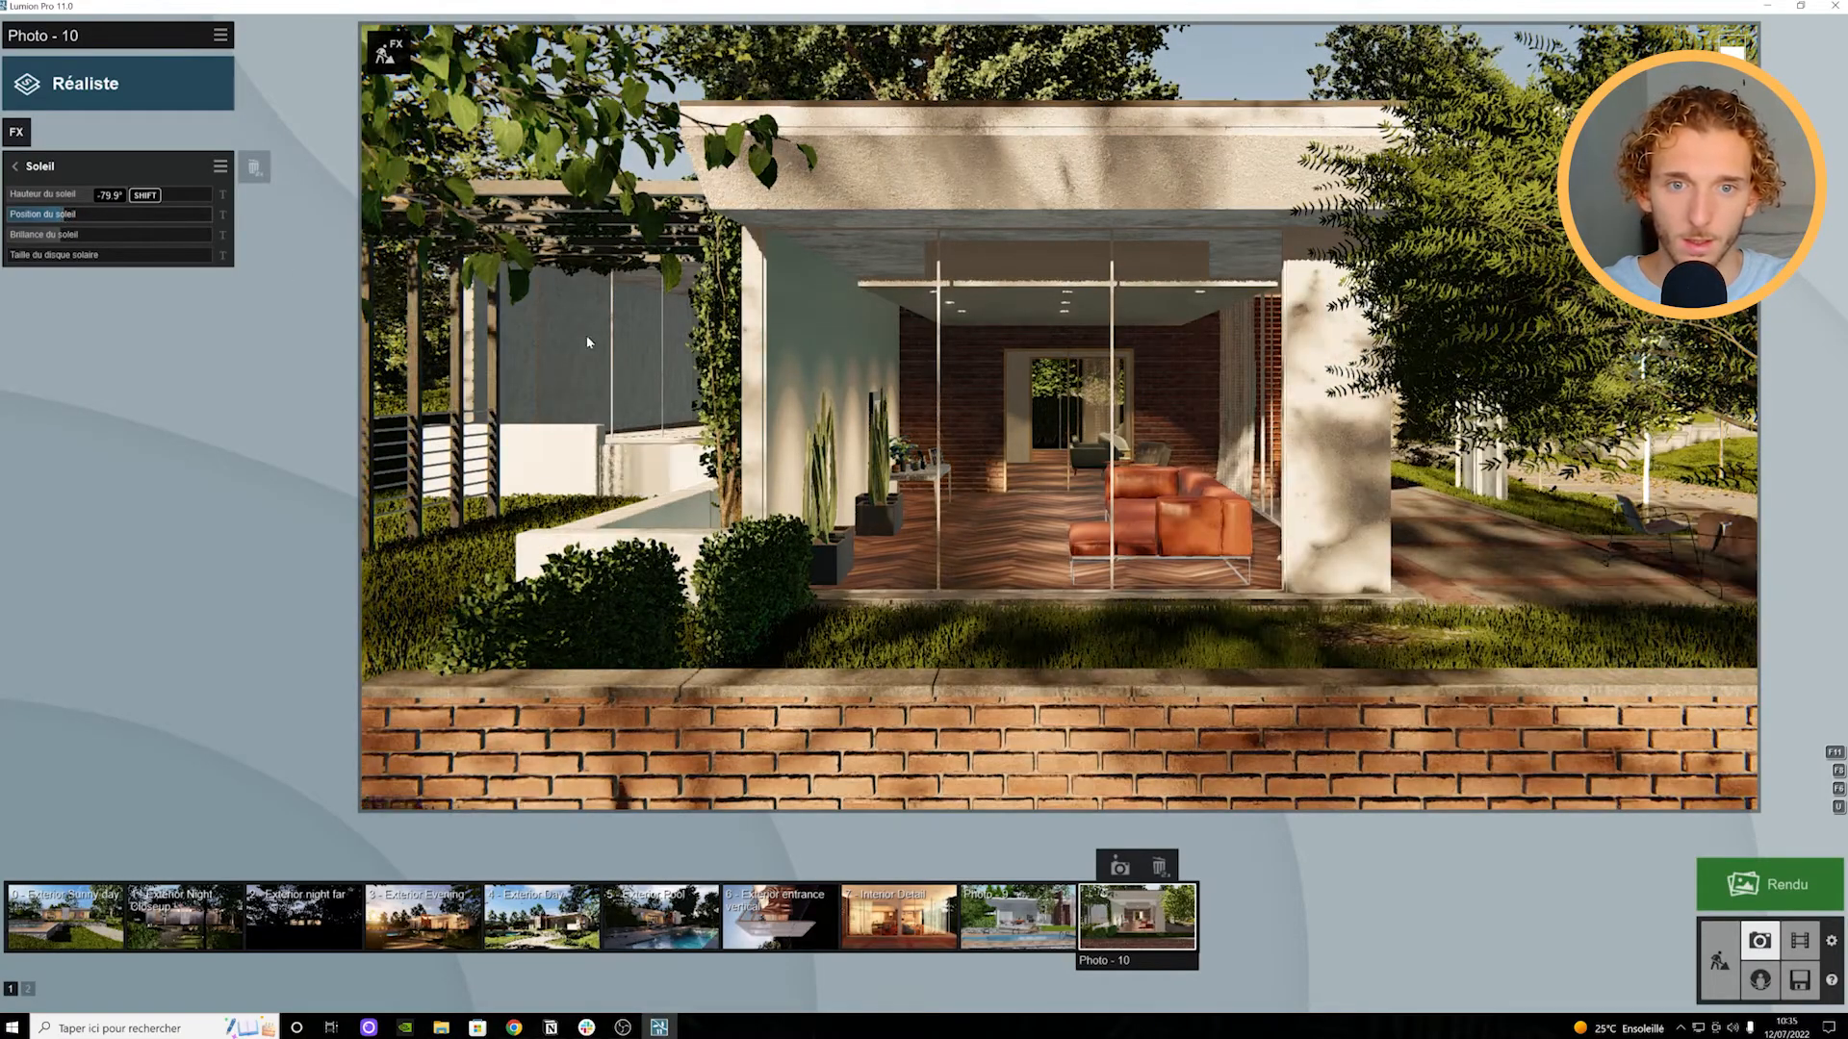
Step: Refresh the Photo 10 preview with the new sun settings, and switch to photo 7 - Interior Detail with its Réflexion effect turned off
{"action": "left_click", "coordinate": [862, 445]}
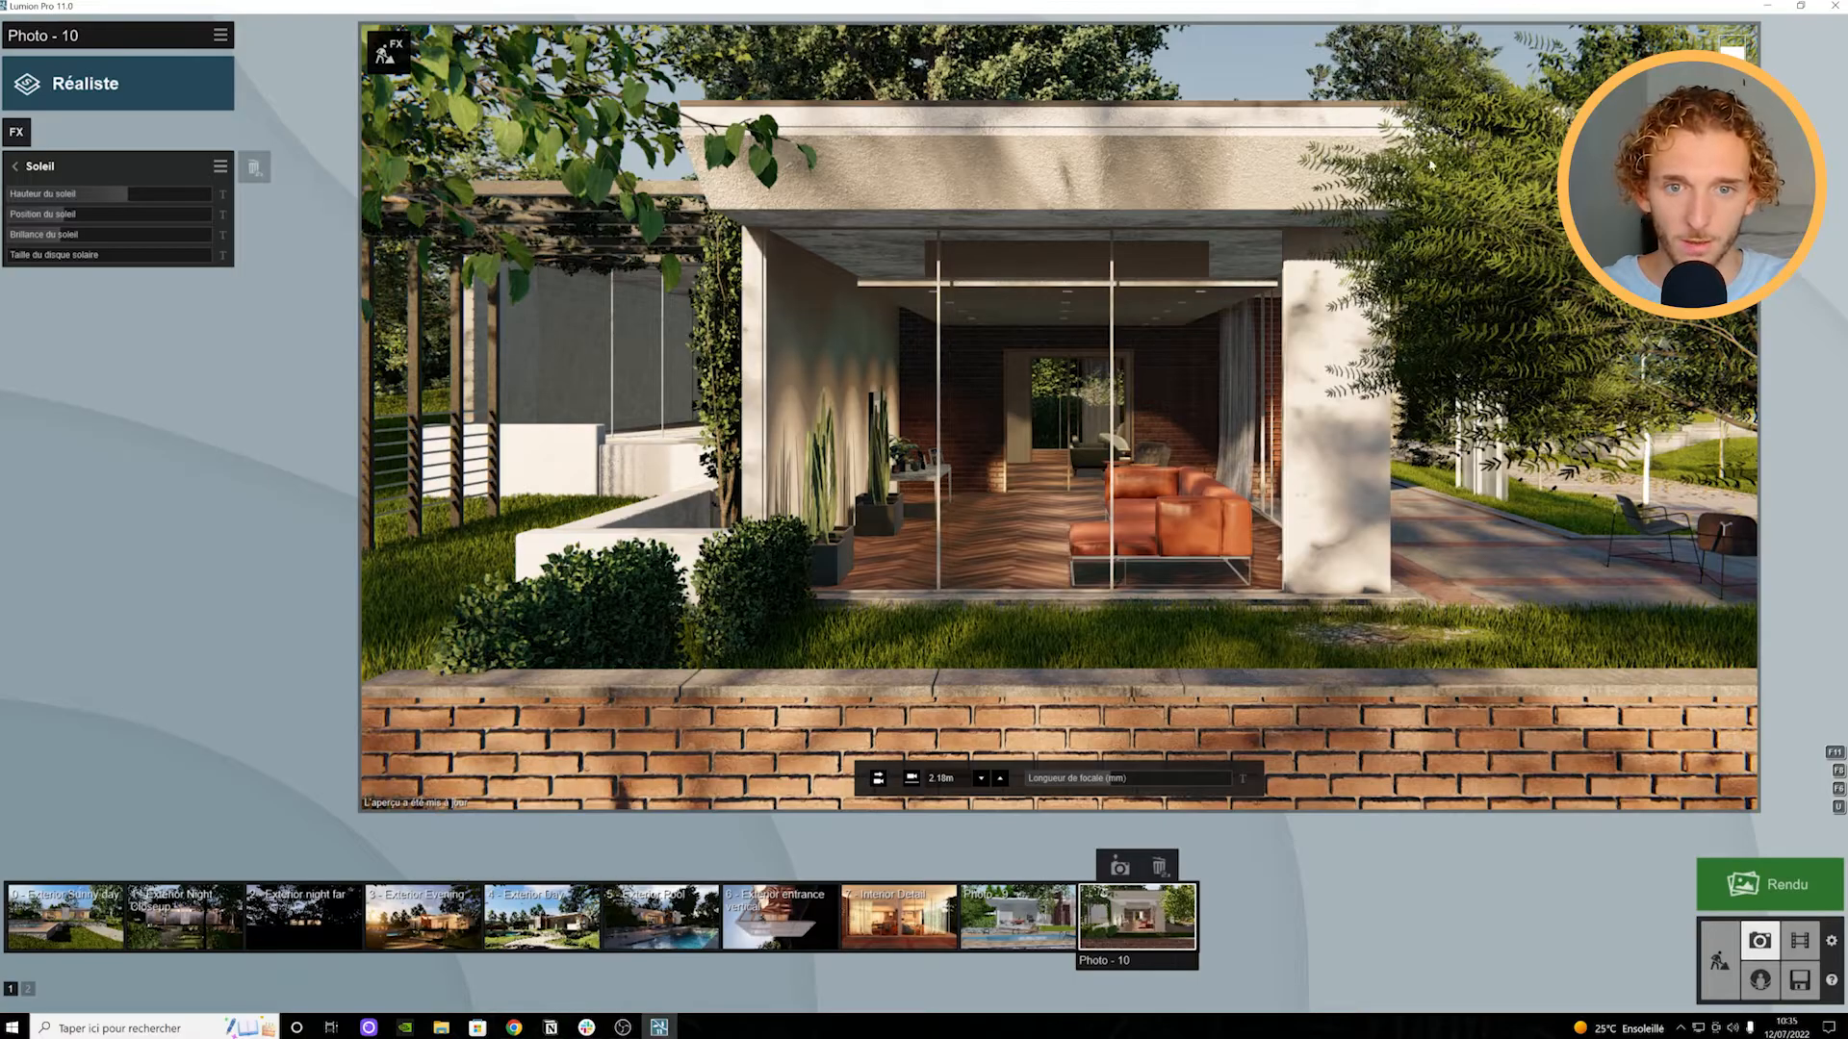
{"action": "left_click", "coordinate": [15, 166]}
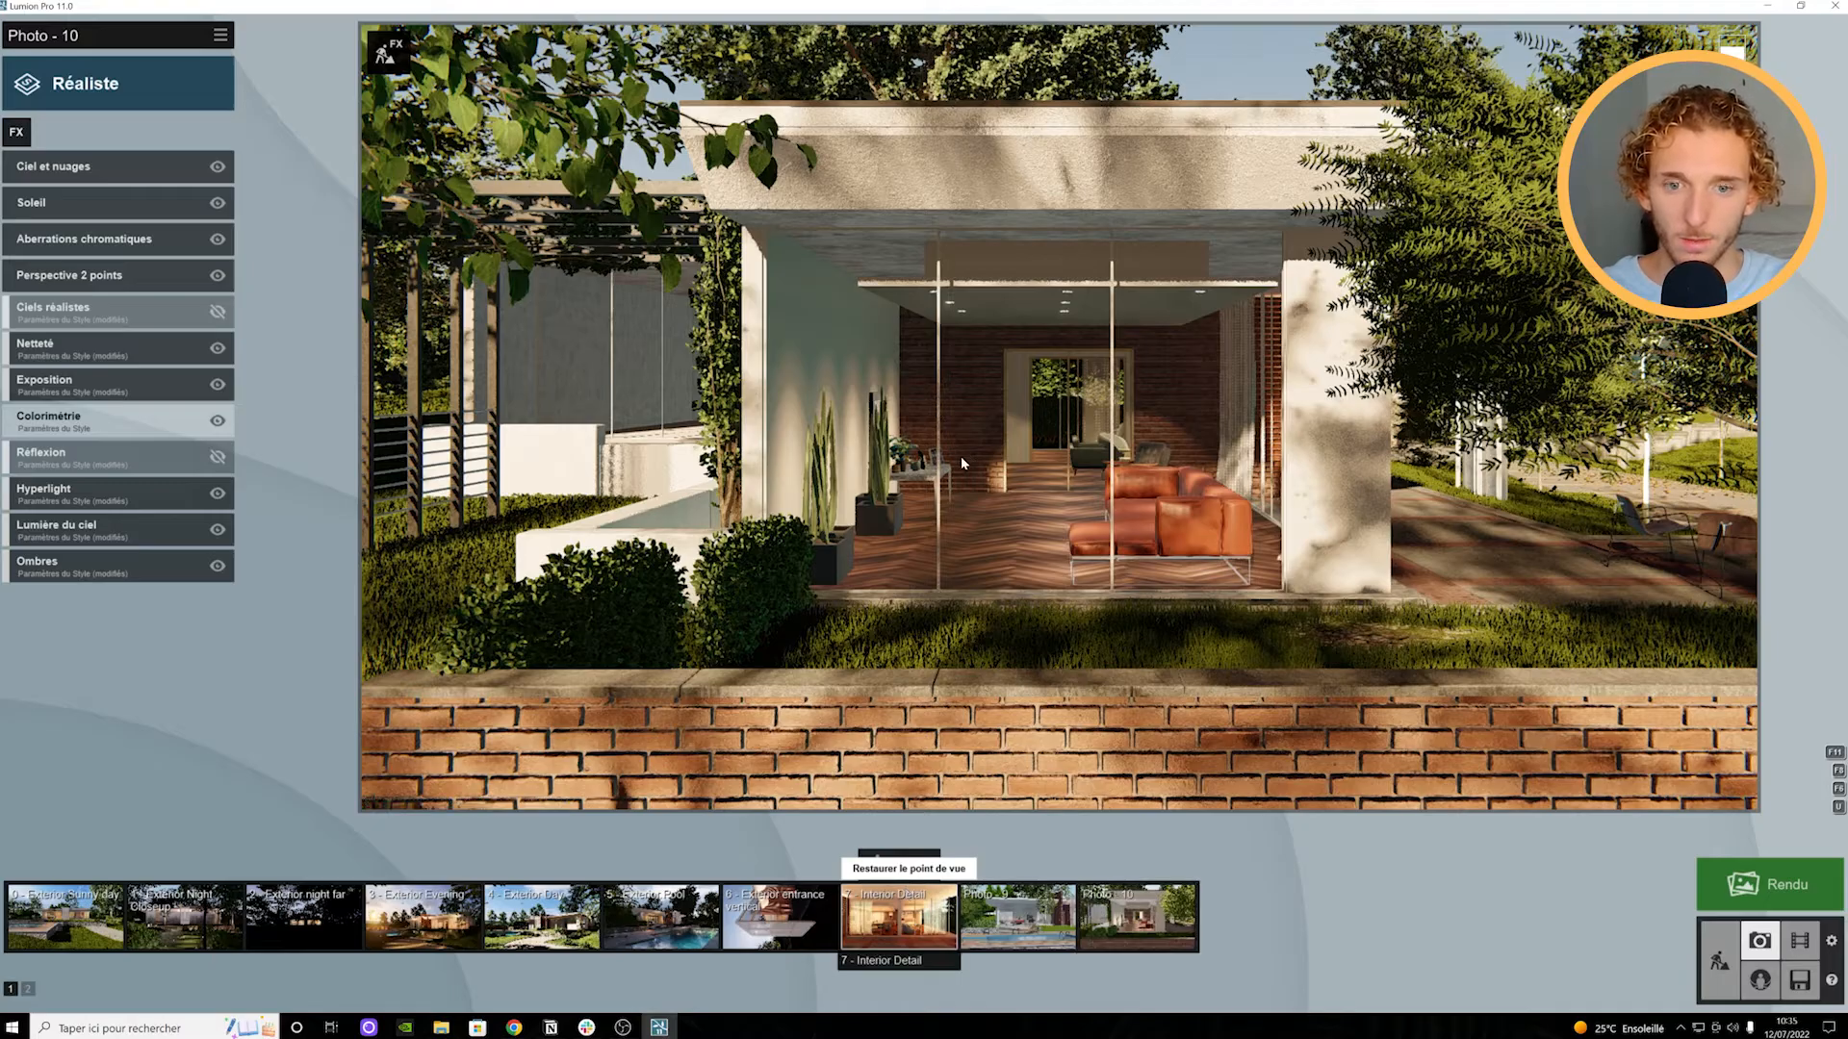
{"action": "left_click", "coordinate": [899, 919]}
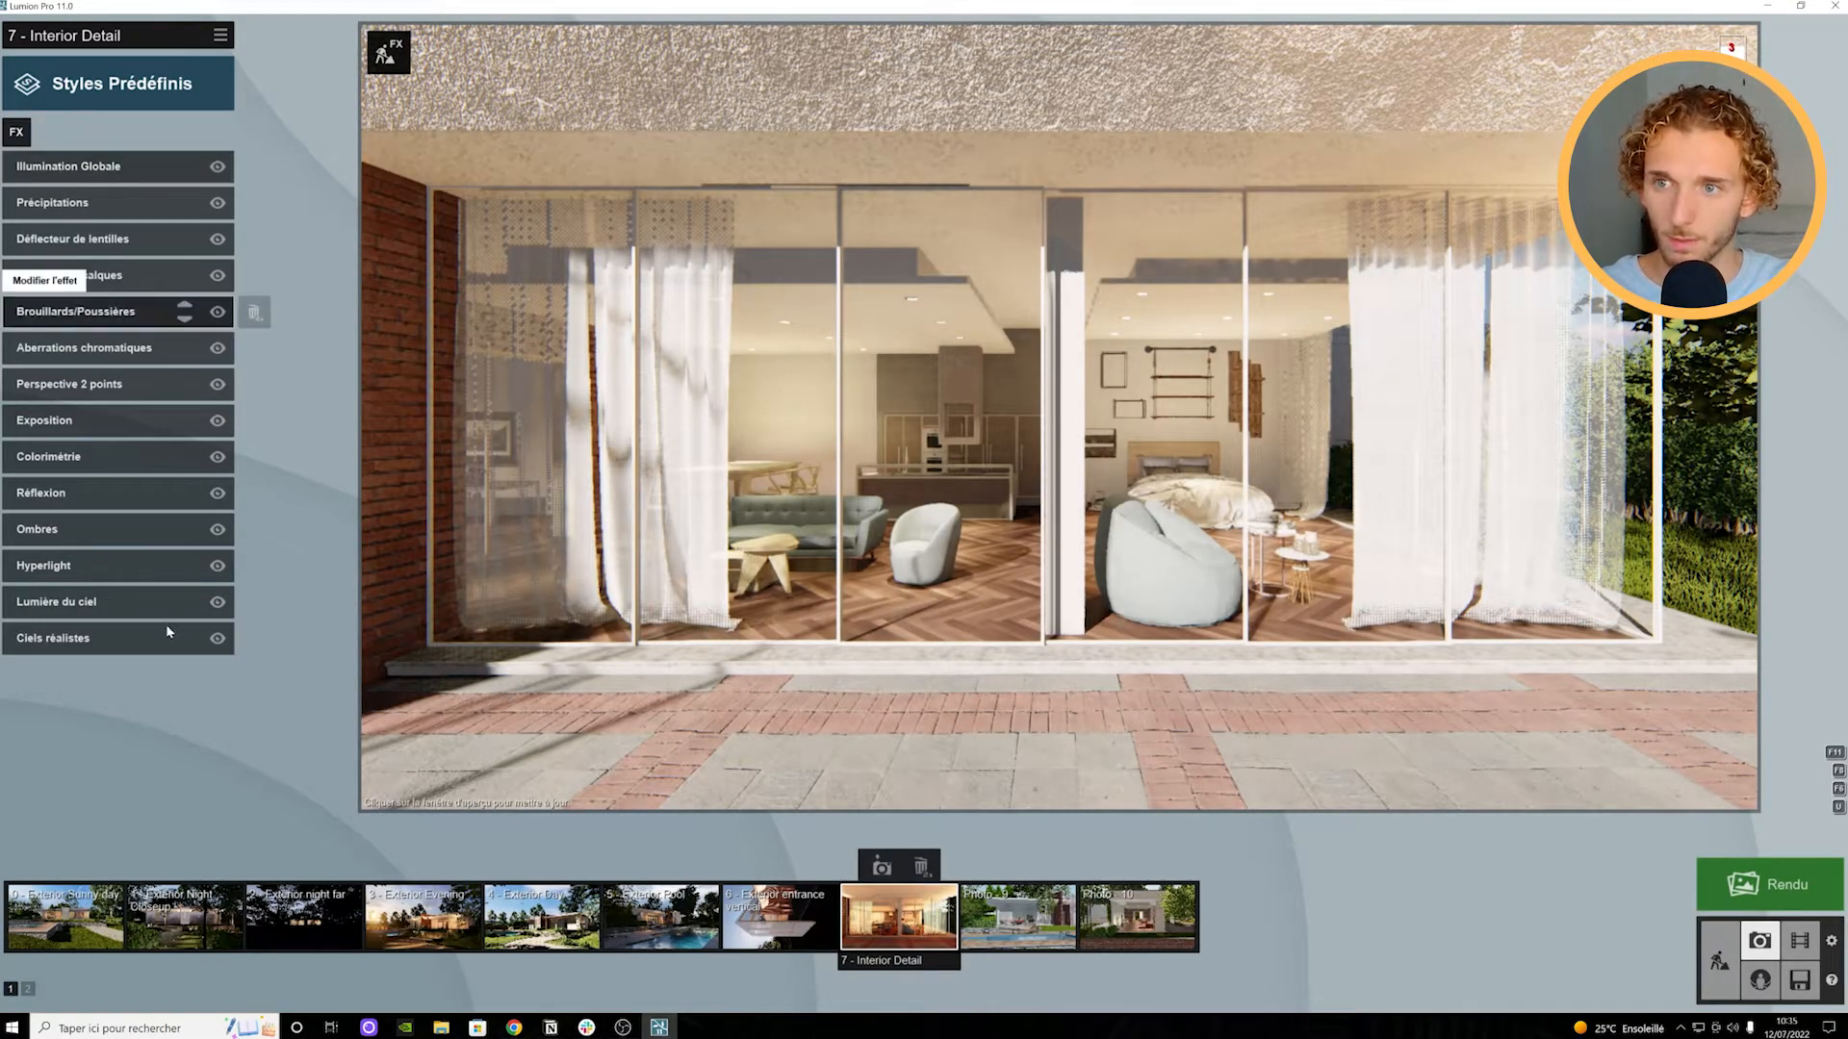
{"action": "left_click", "coordinate": [217, 494]}
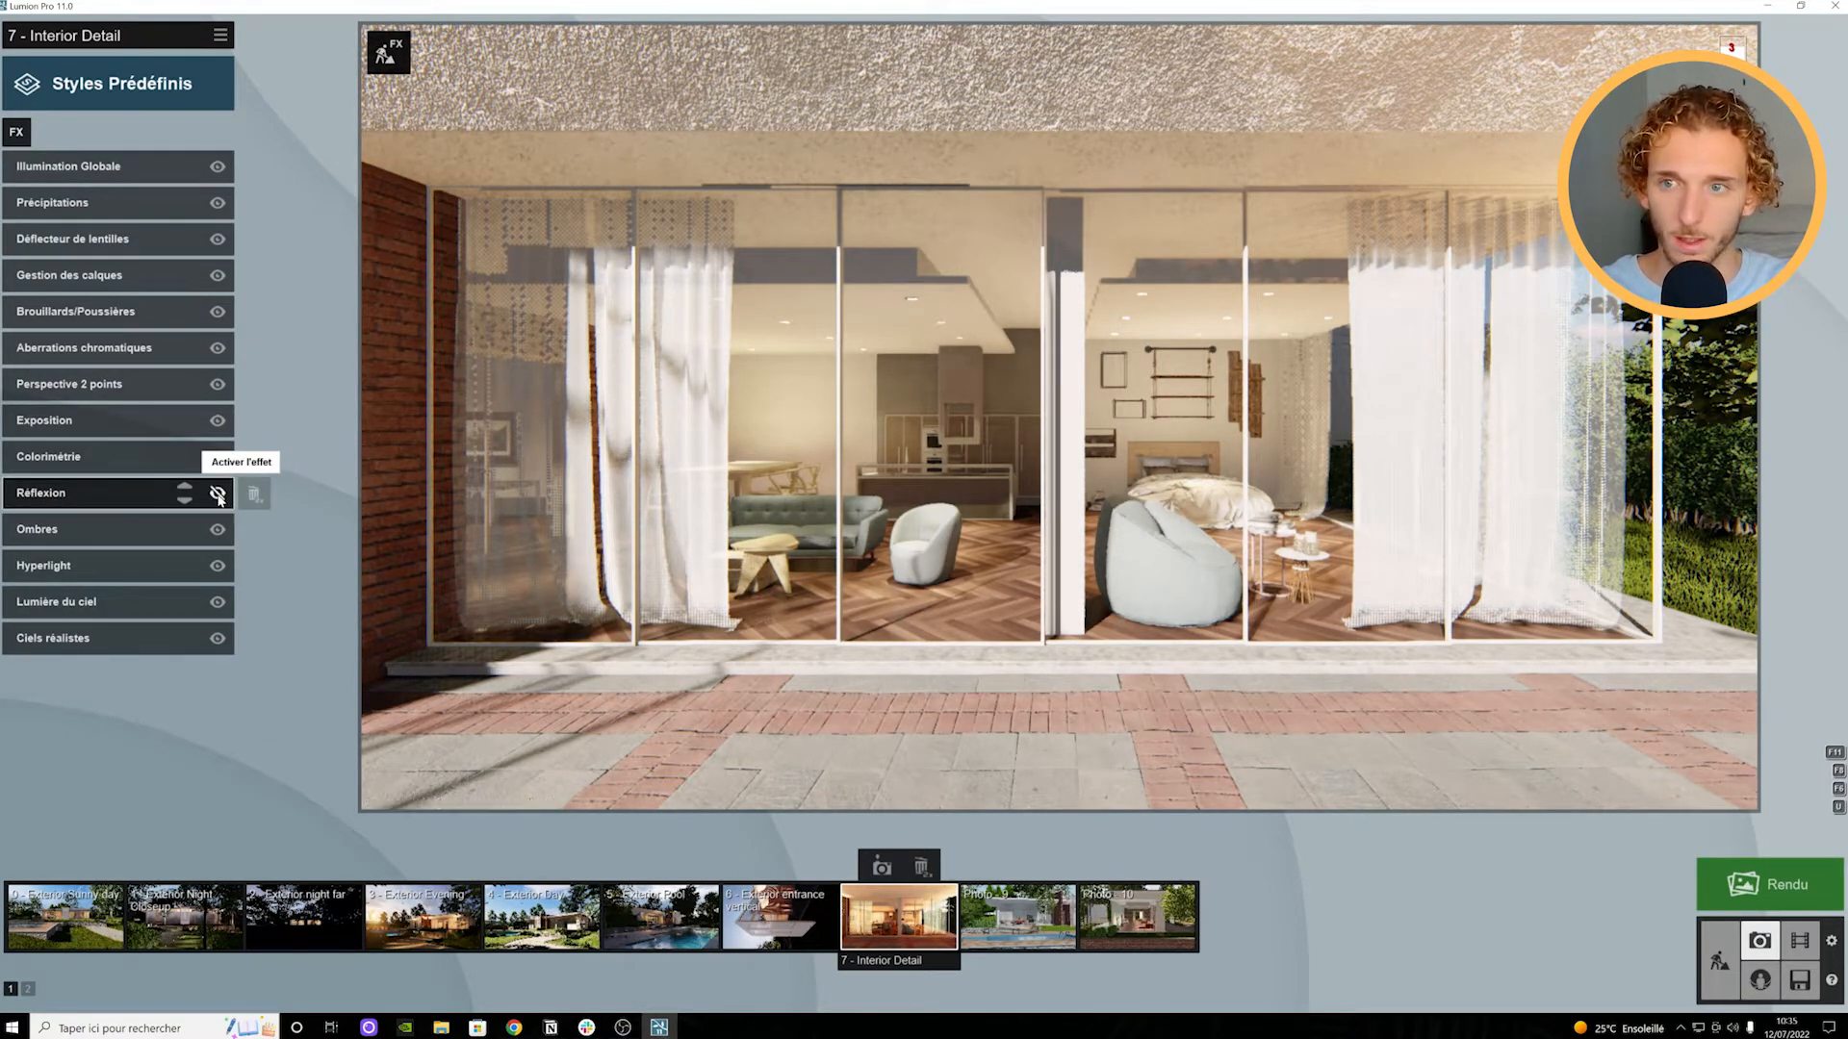
Step: Examine the Illumination Globale effect's settings and compare the photo with the effect off and on
{"action": "left_click", "coordinate": [88, 171]}
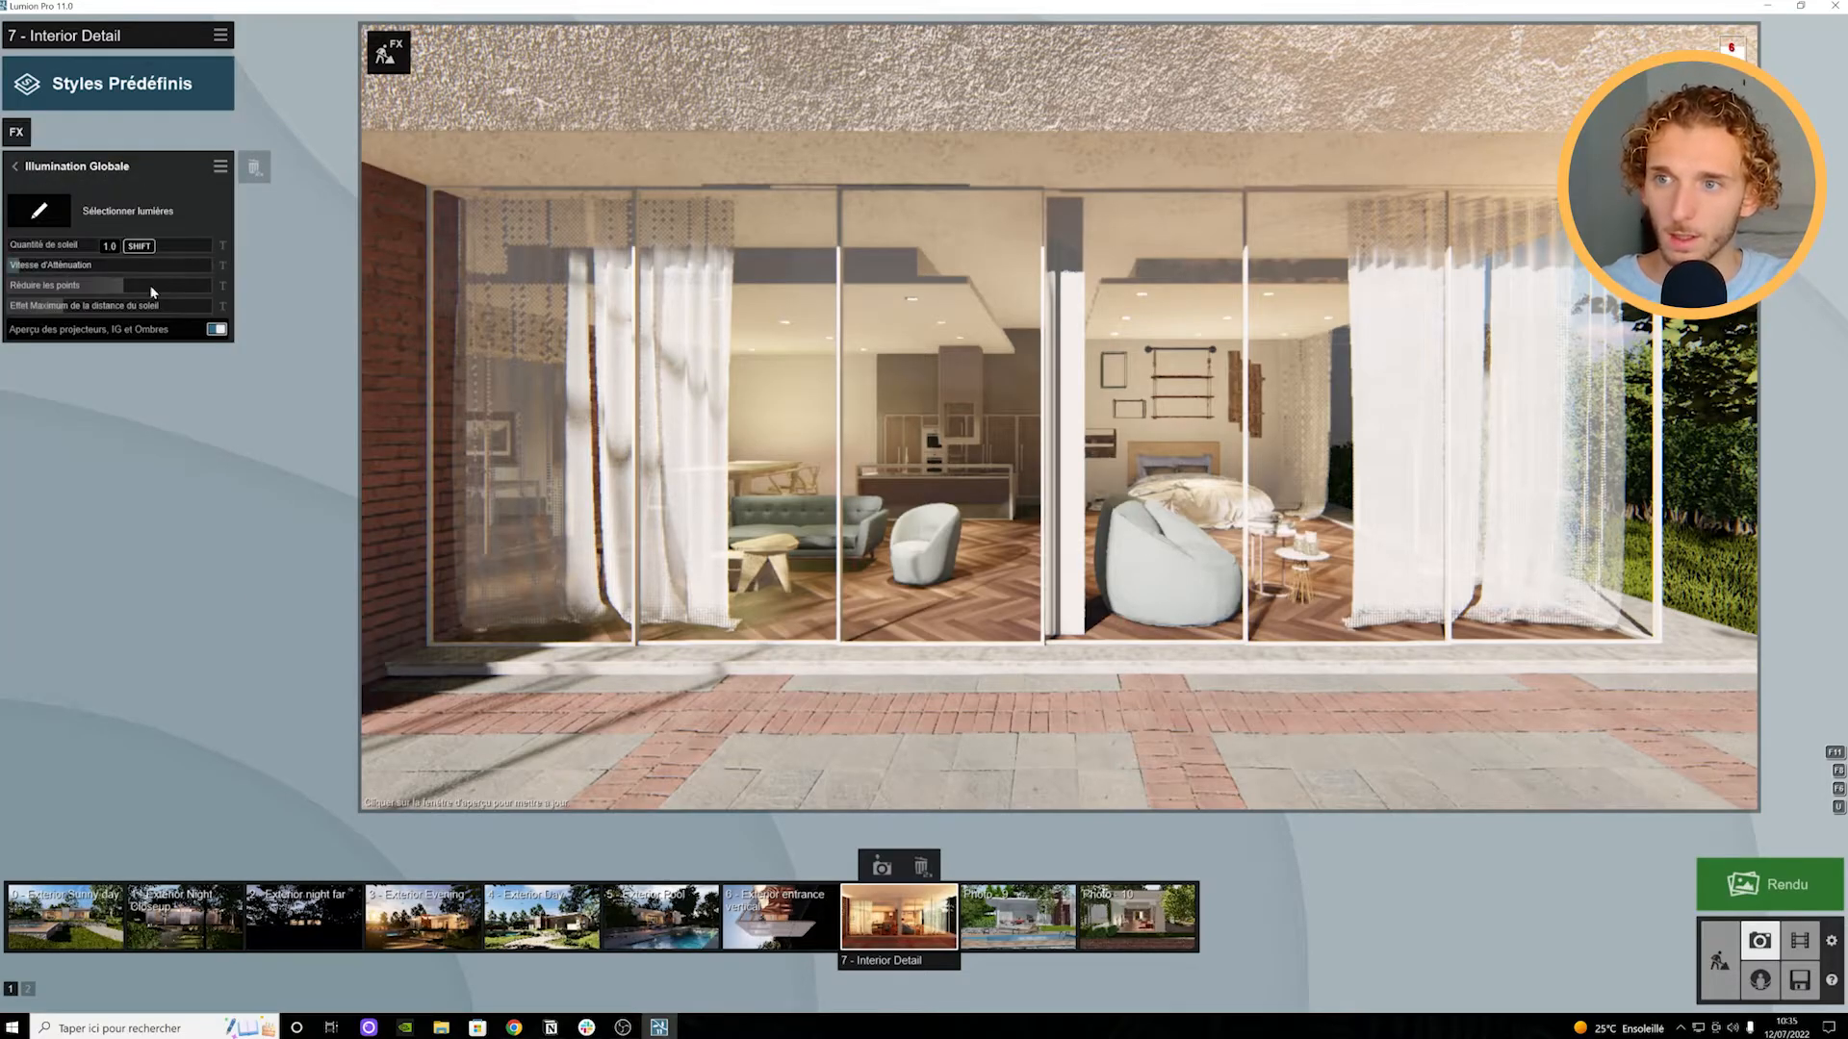
{"action": "left_click", "coordinate": [26, 157]}
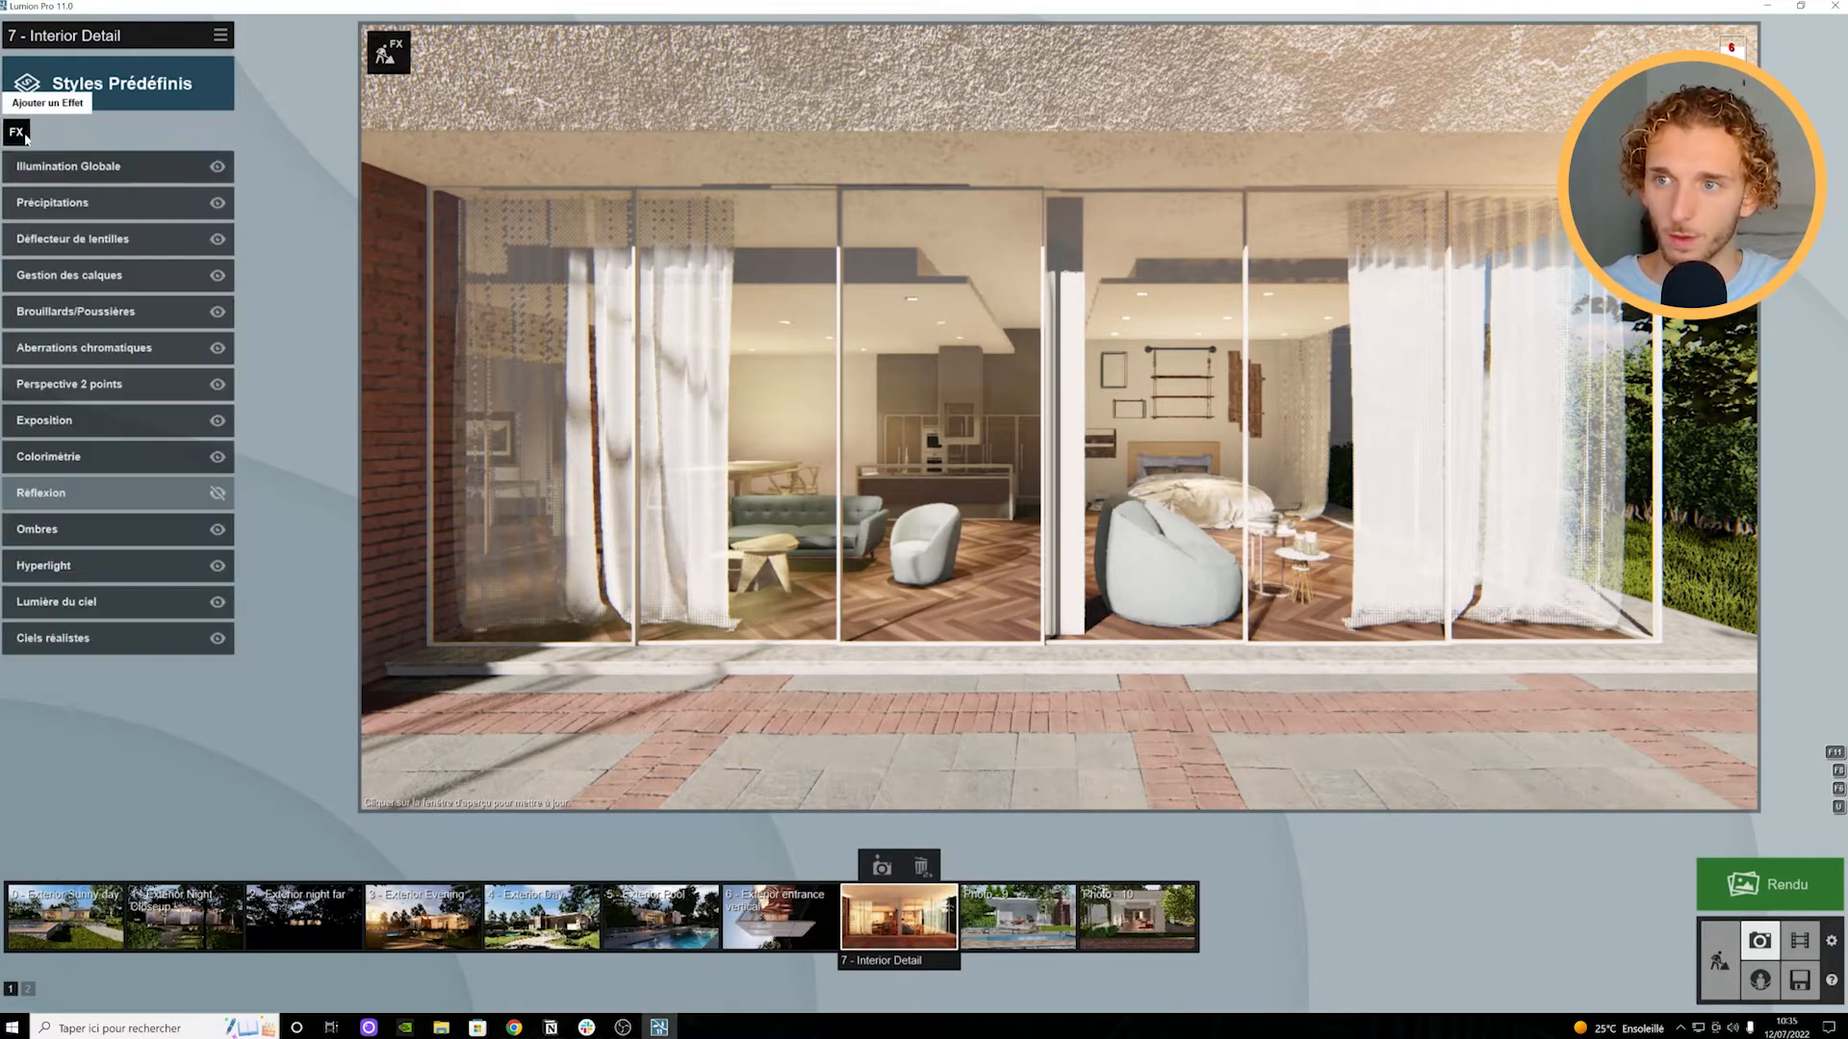
{"action": "left_click", "coordinate": [99, 169]}
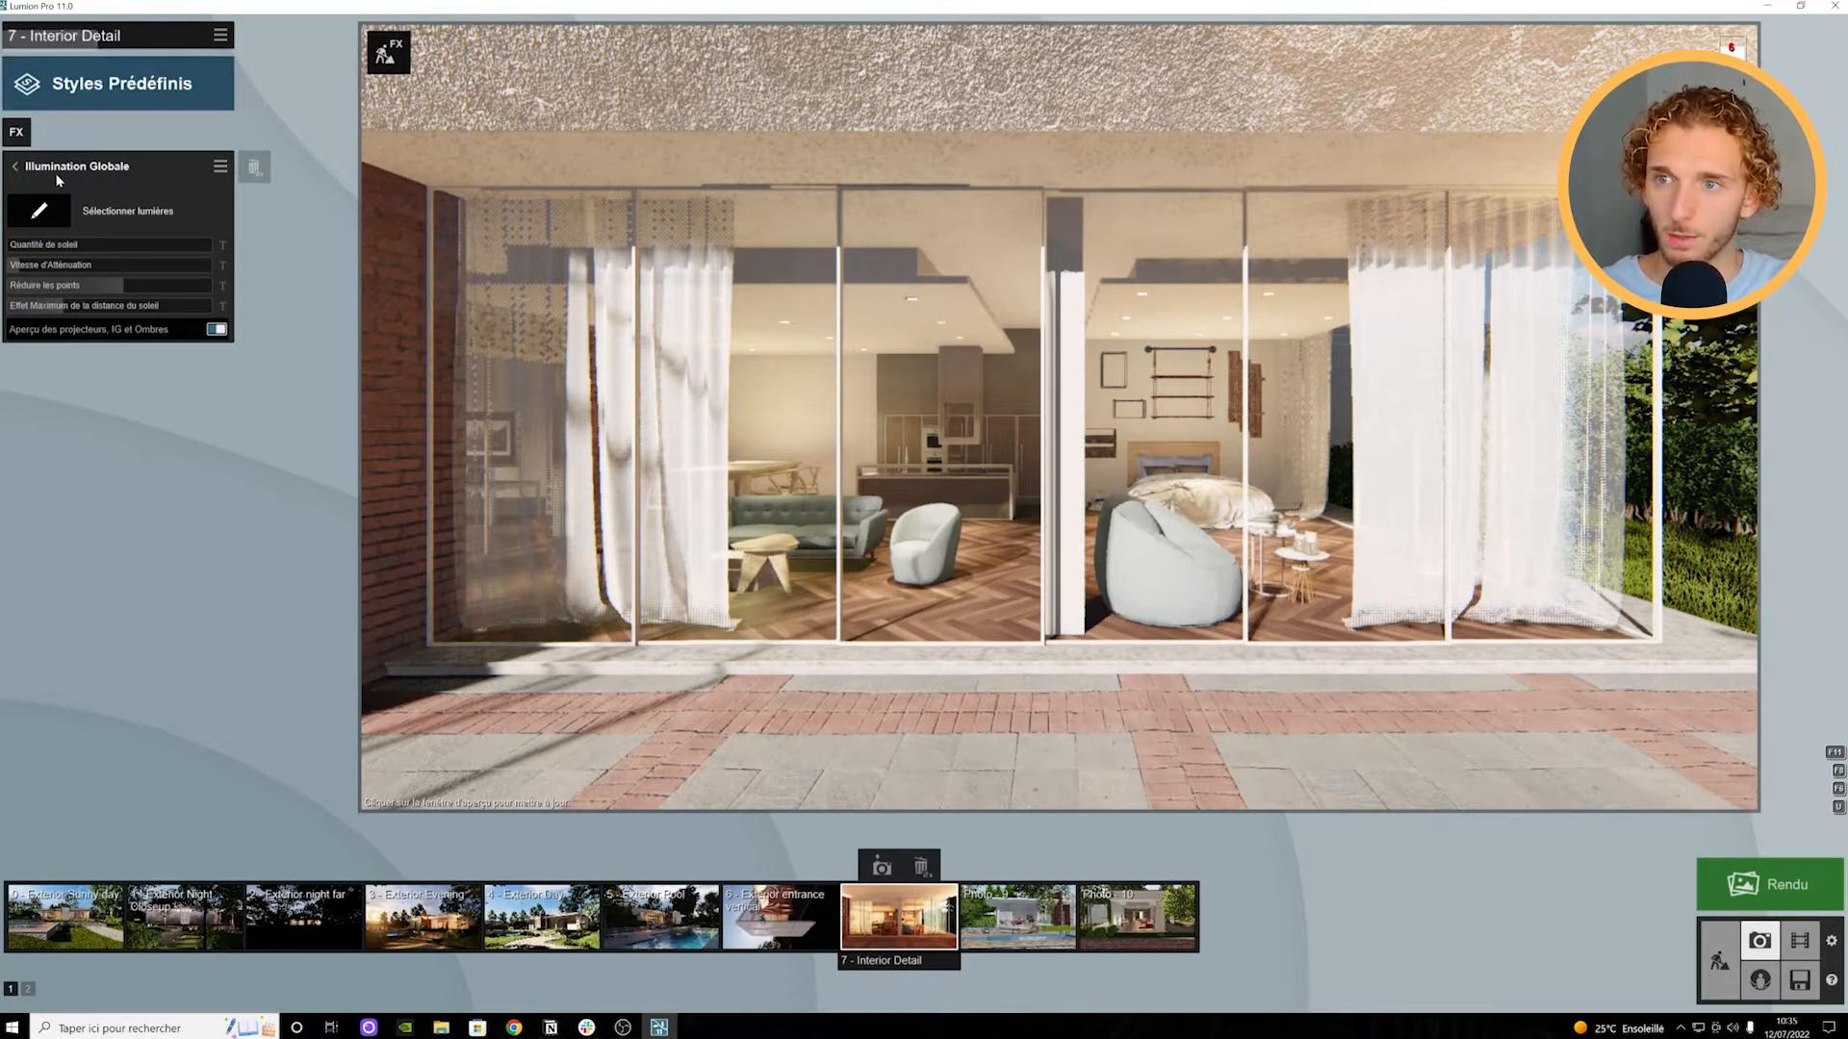
{"action": "left_click", "coordinate": [61, 169]}
{"action": "left_click", "coordinate": [387, 53]}
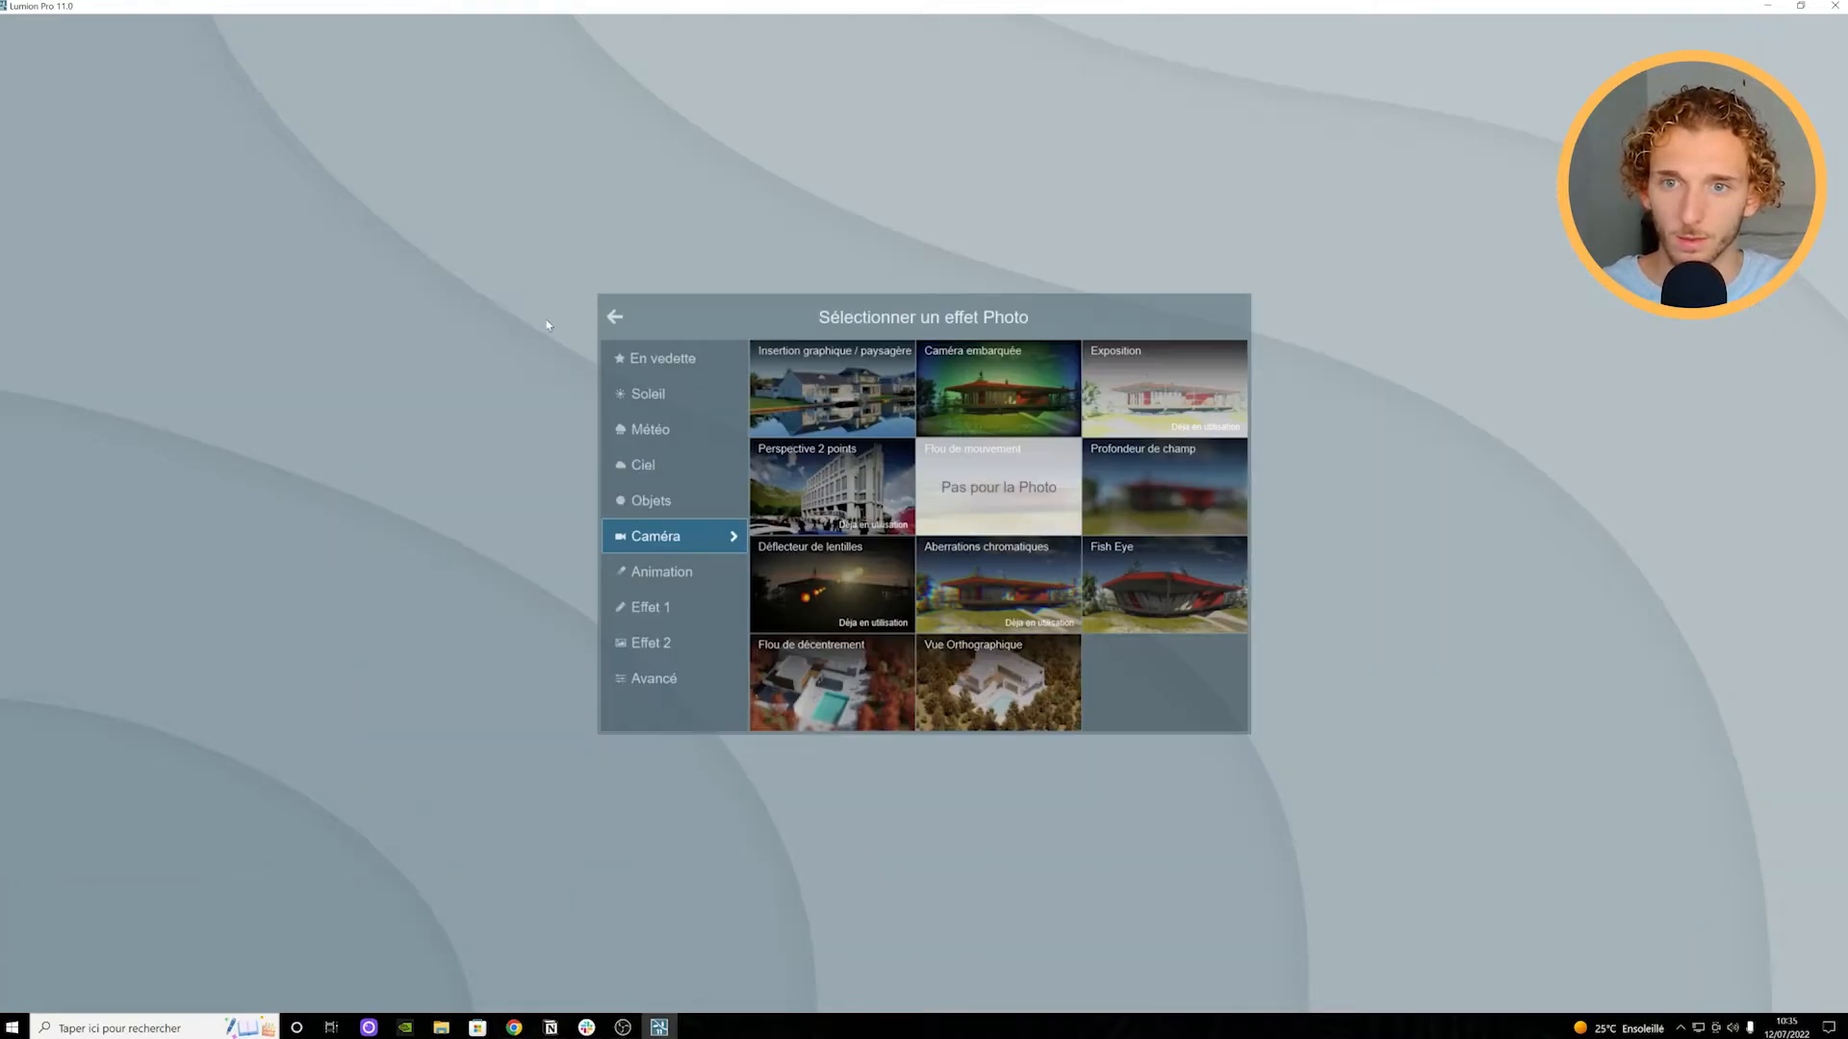
{"action": "left_click", "coordinate": [250, 260]}
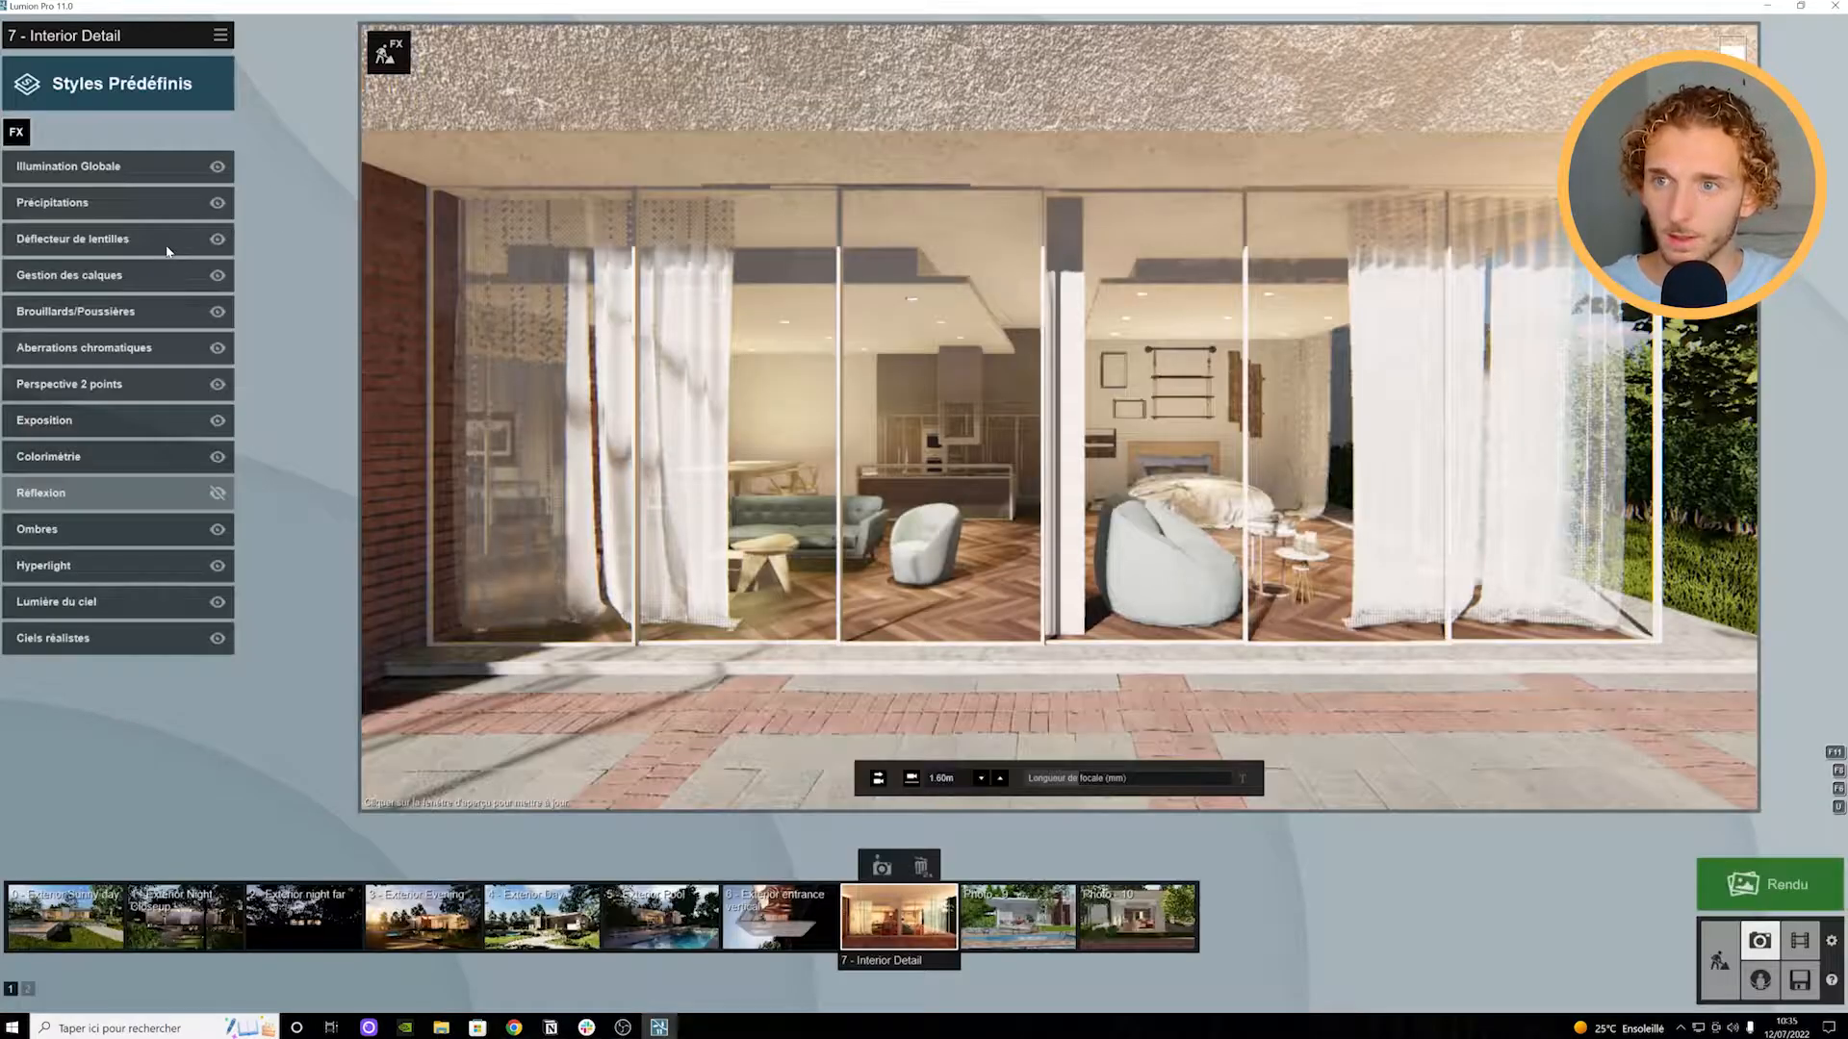
{"action": "left_click", "coordinate": [219, 169]}
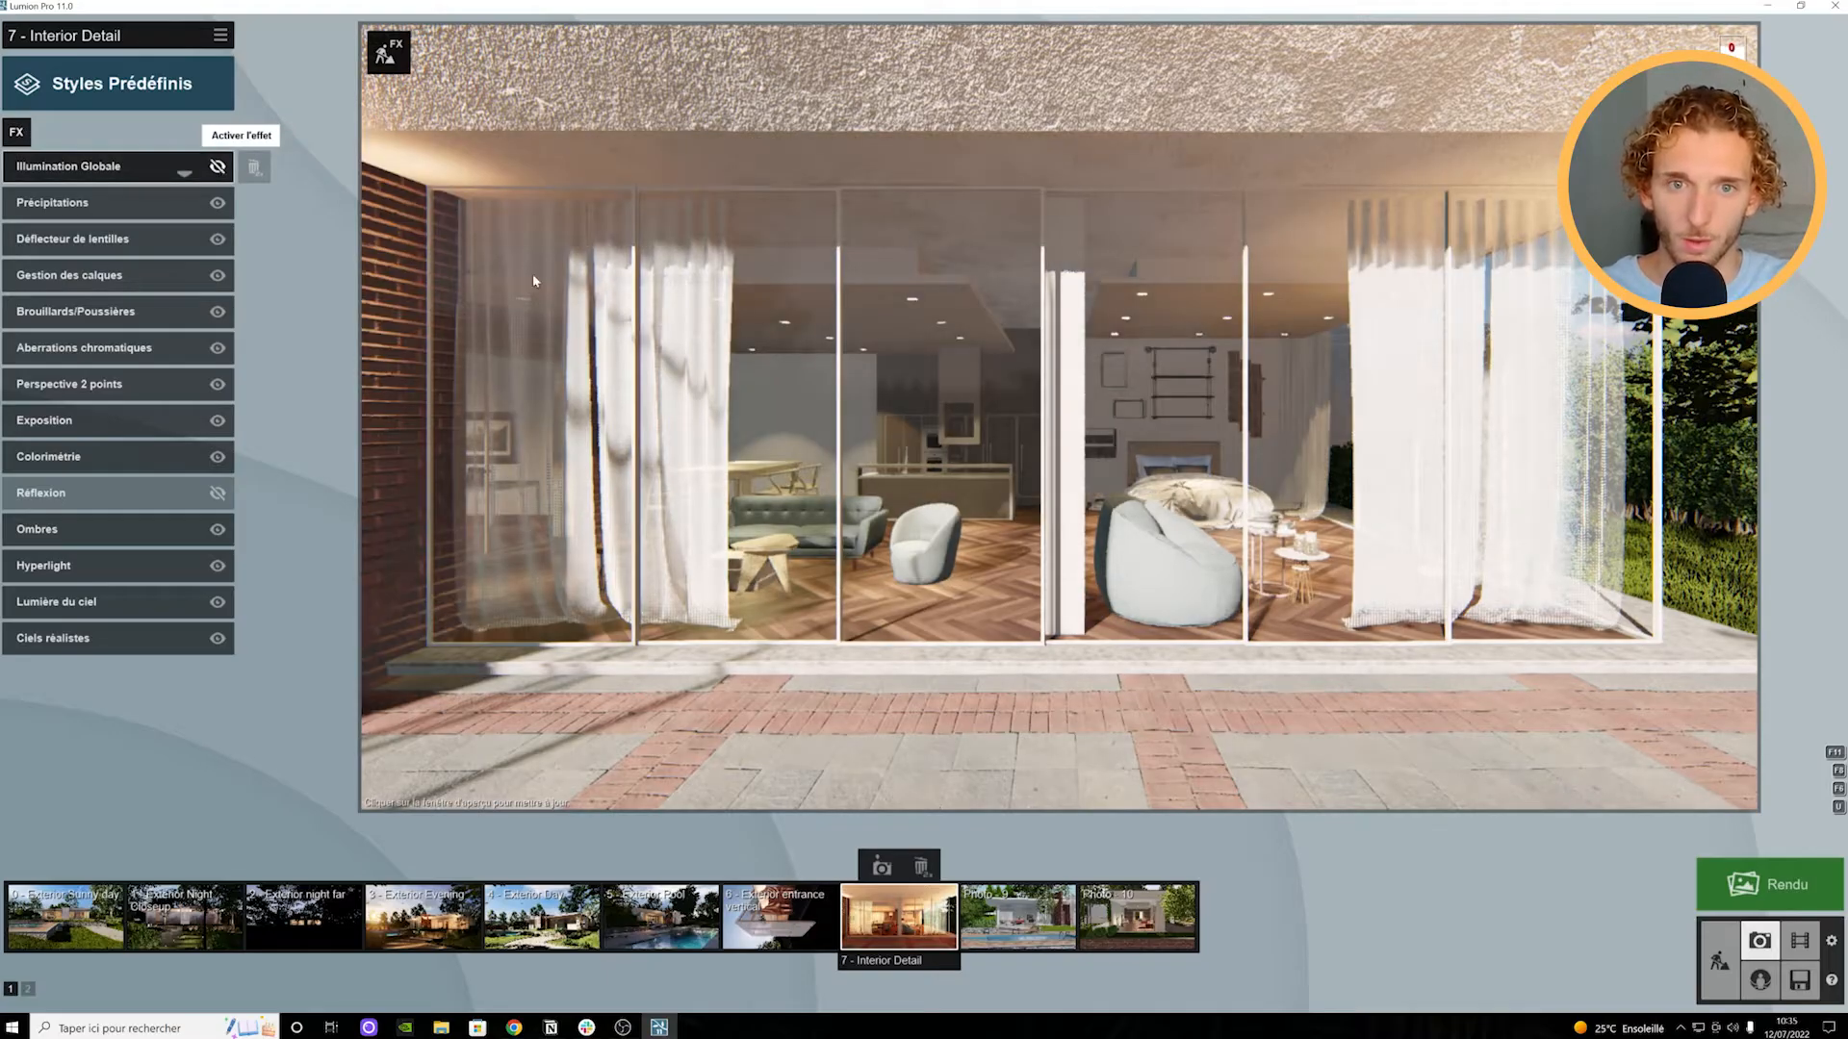
{"action": "left_click", "coordinate": [218, 169]}
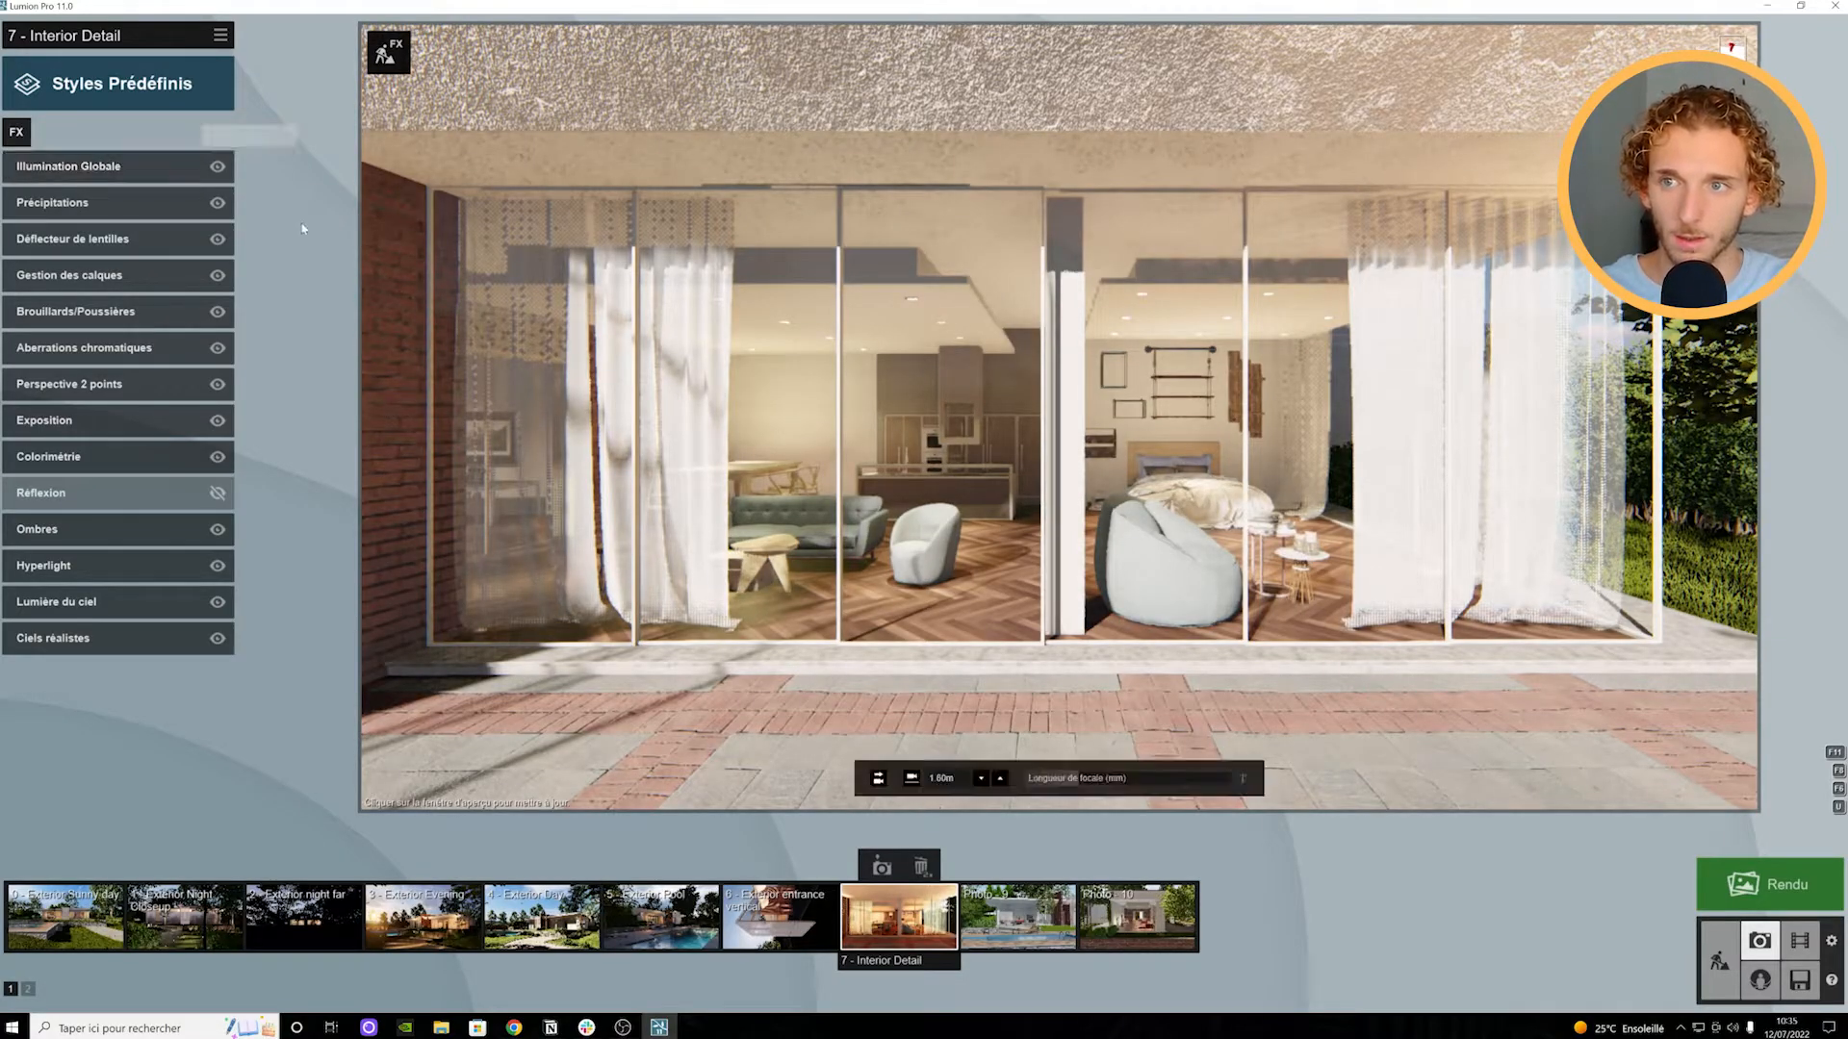
Step: Review which interior spotlights are selected for the Illumination Globale effect
{"action": "left_click", "coordinate": [72, 168]}
{"action": "left_click", "coordinate": [46, 208]}
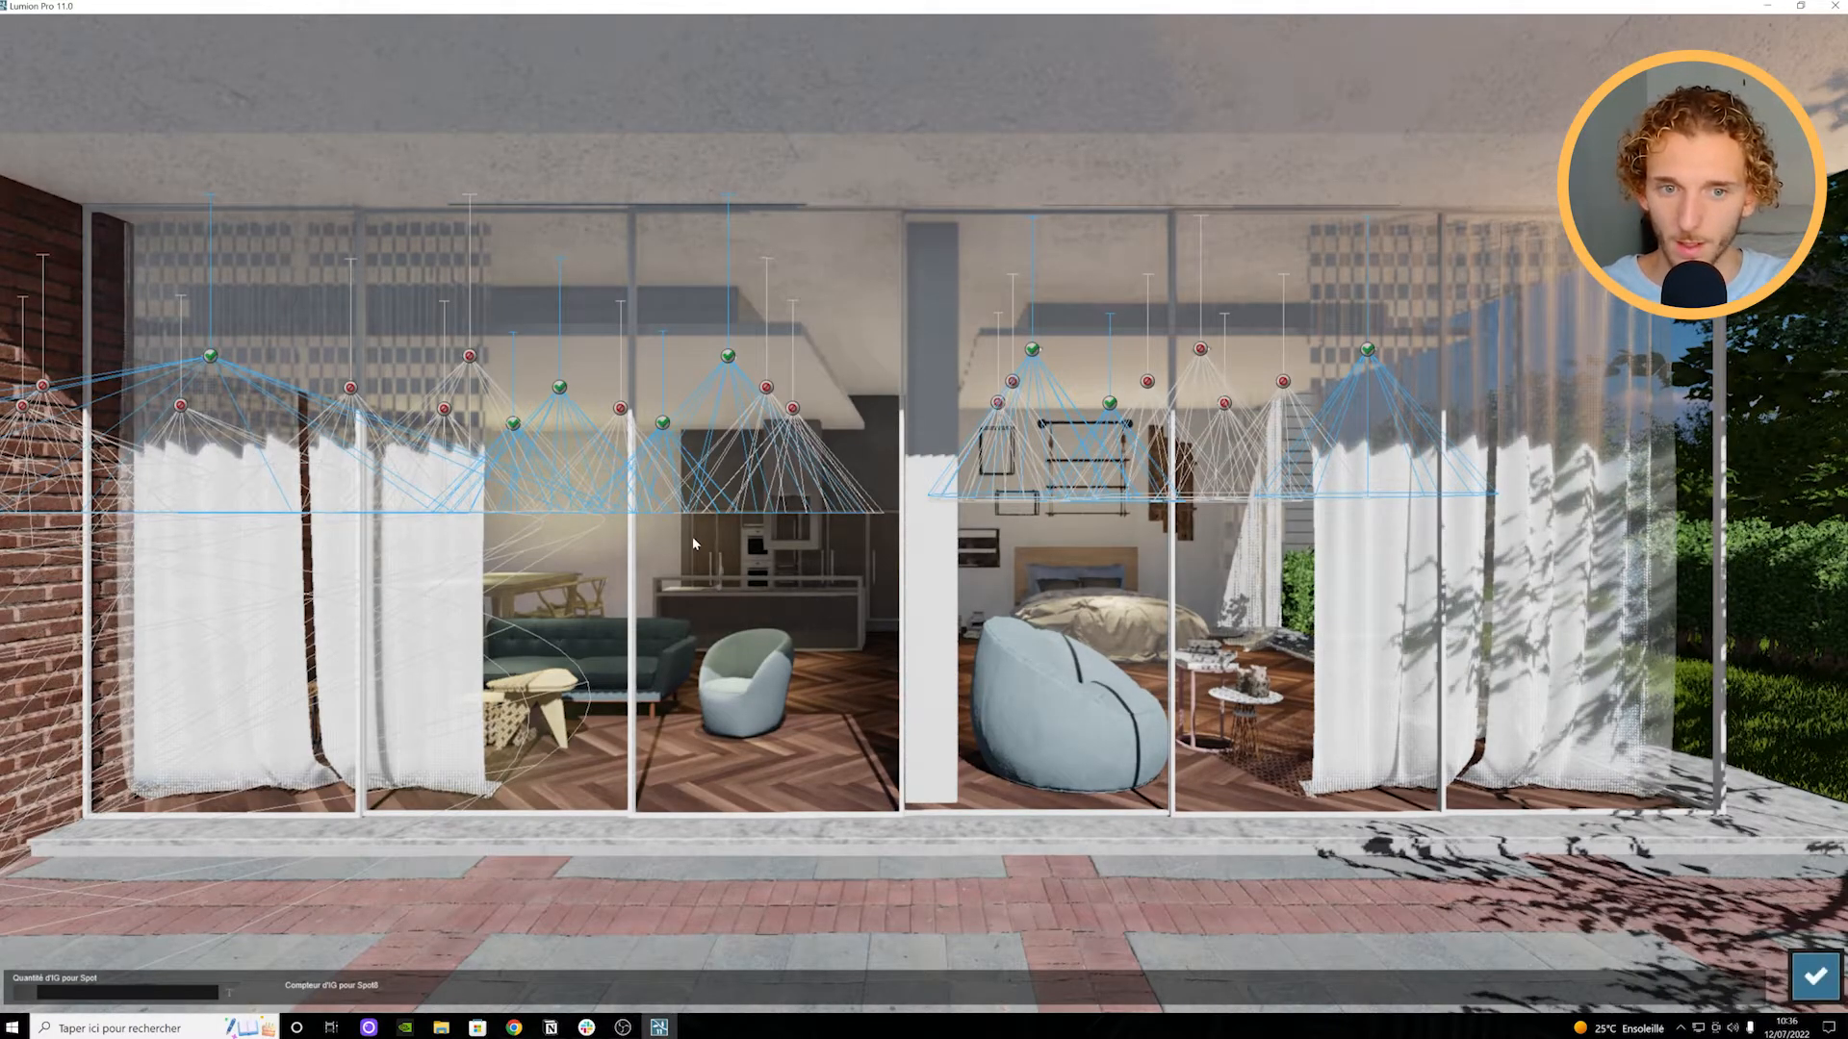
{"action": "key", "text": "Escape"}
{"action": "left_click", "coordinate": [39, 166]}
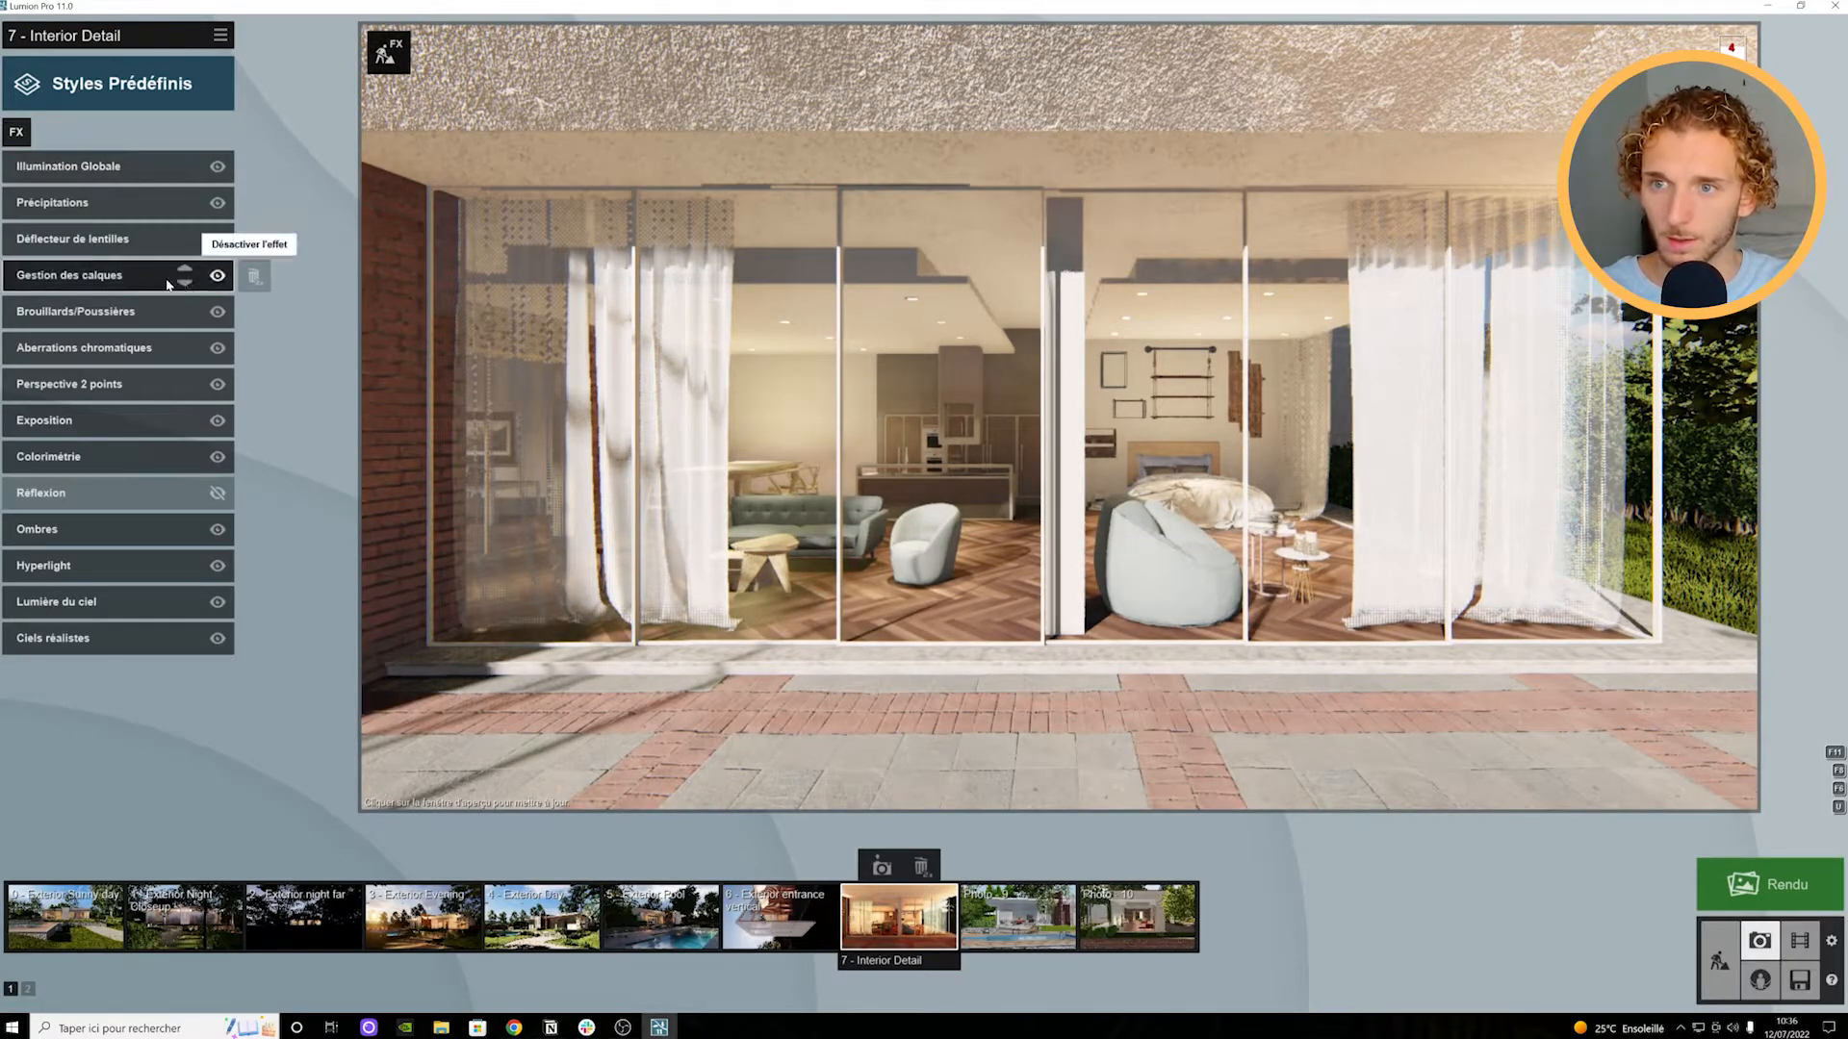
Step: Review the layers in the Gestion des calques effect and the settings of the Précipitations effect
{"action": "left_click", "coordinate": [96, 275]}
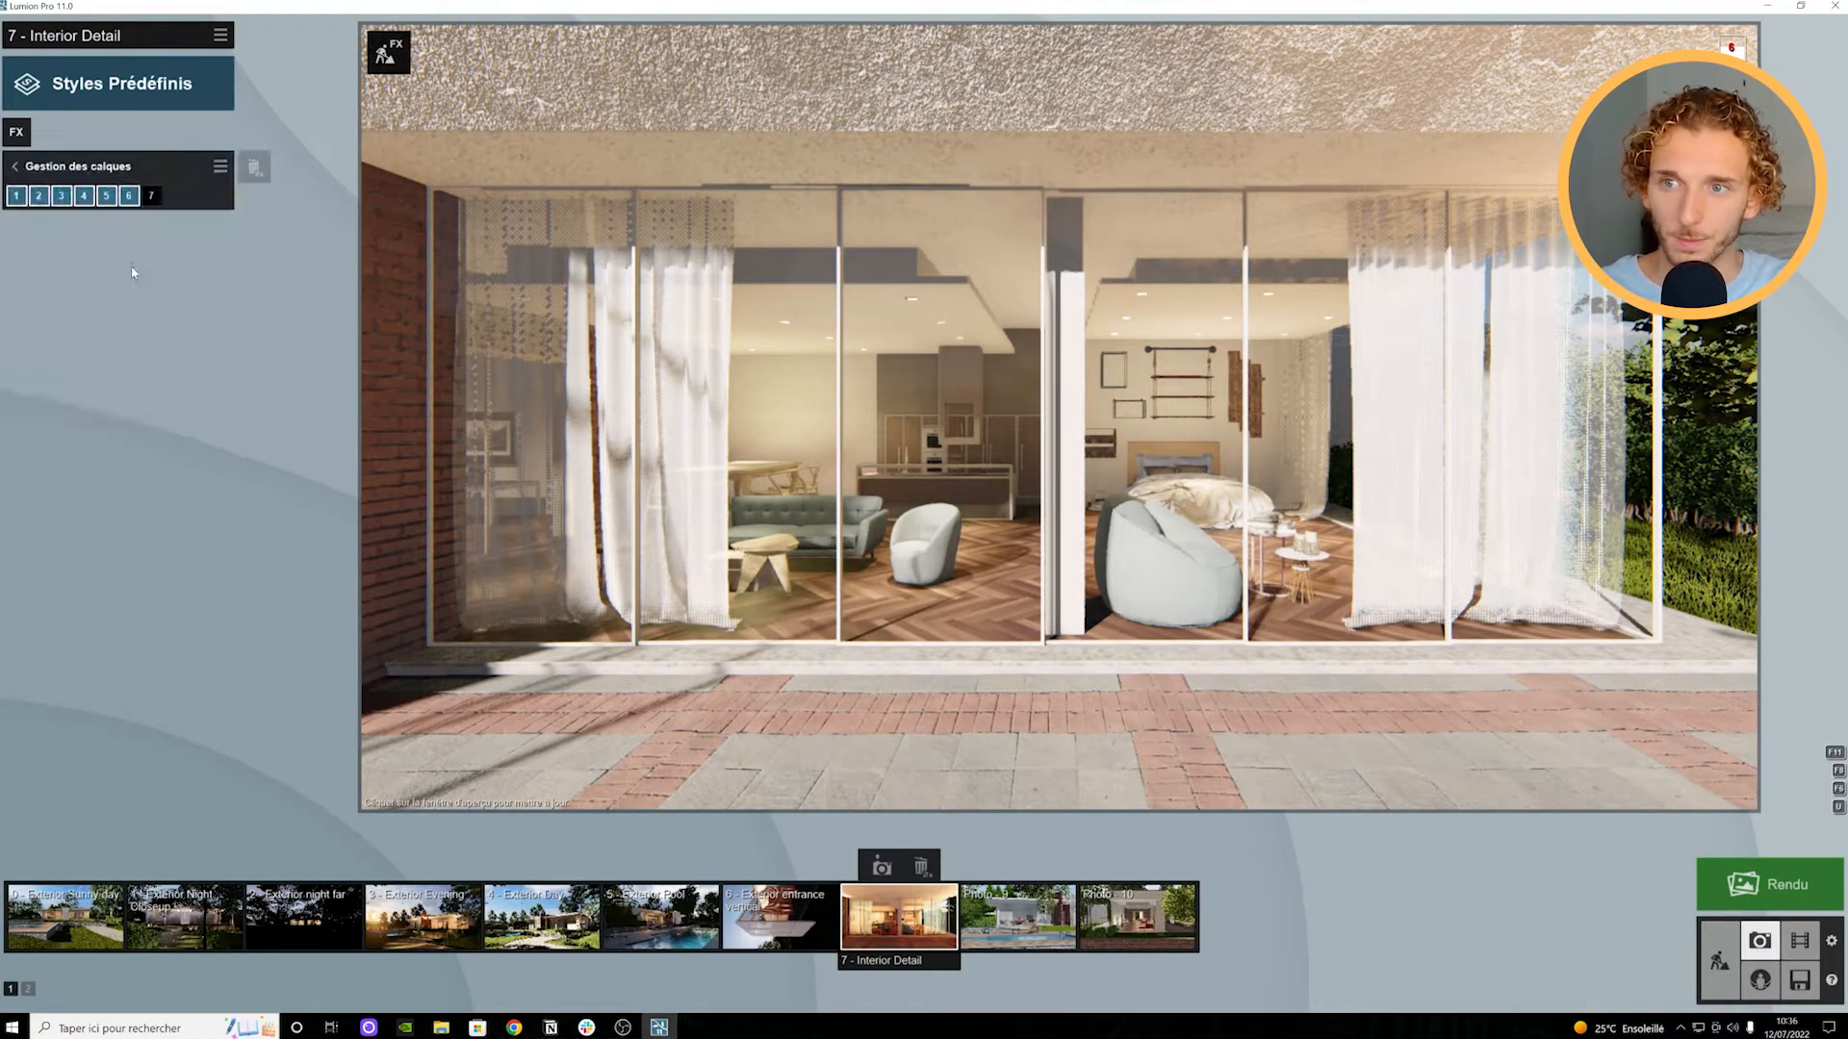
{"action": "left_click", "coordinate": [96, 167]}
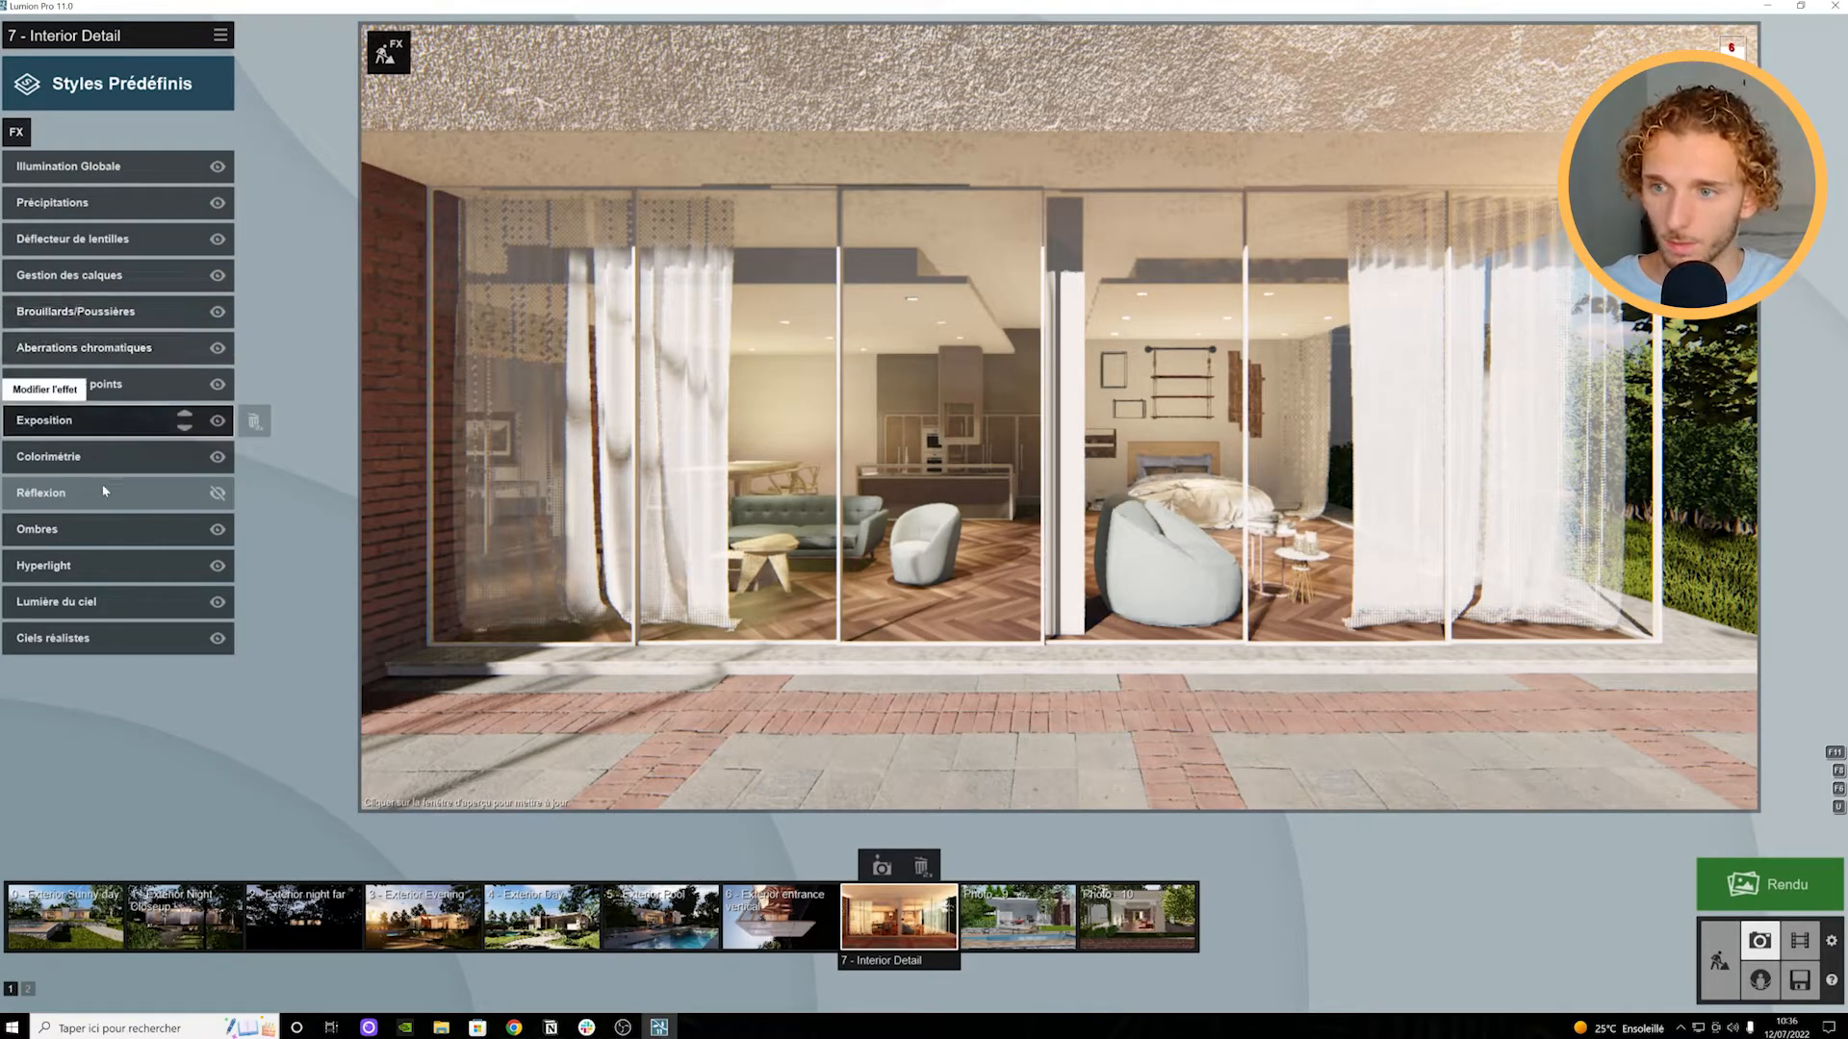
{"action": "left_click", "coordinate": [103, 206]}
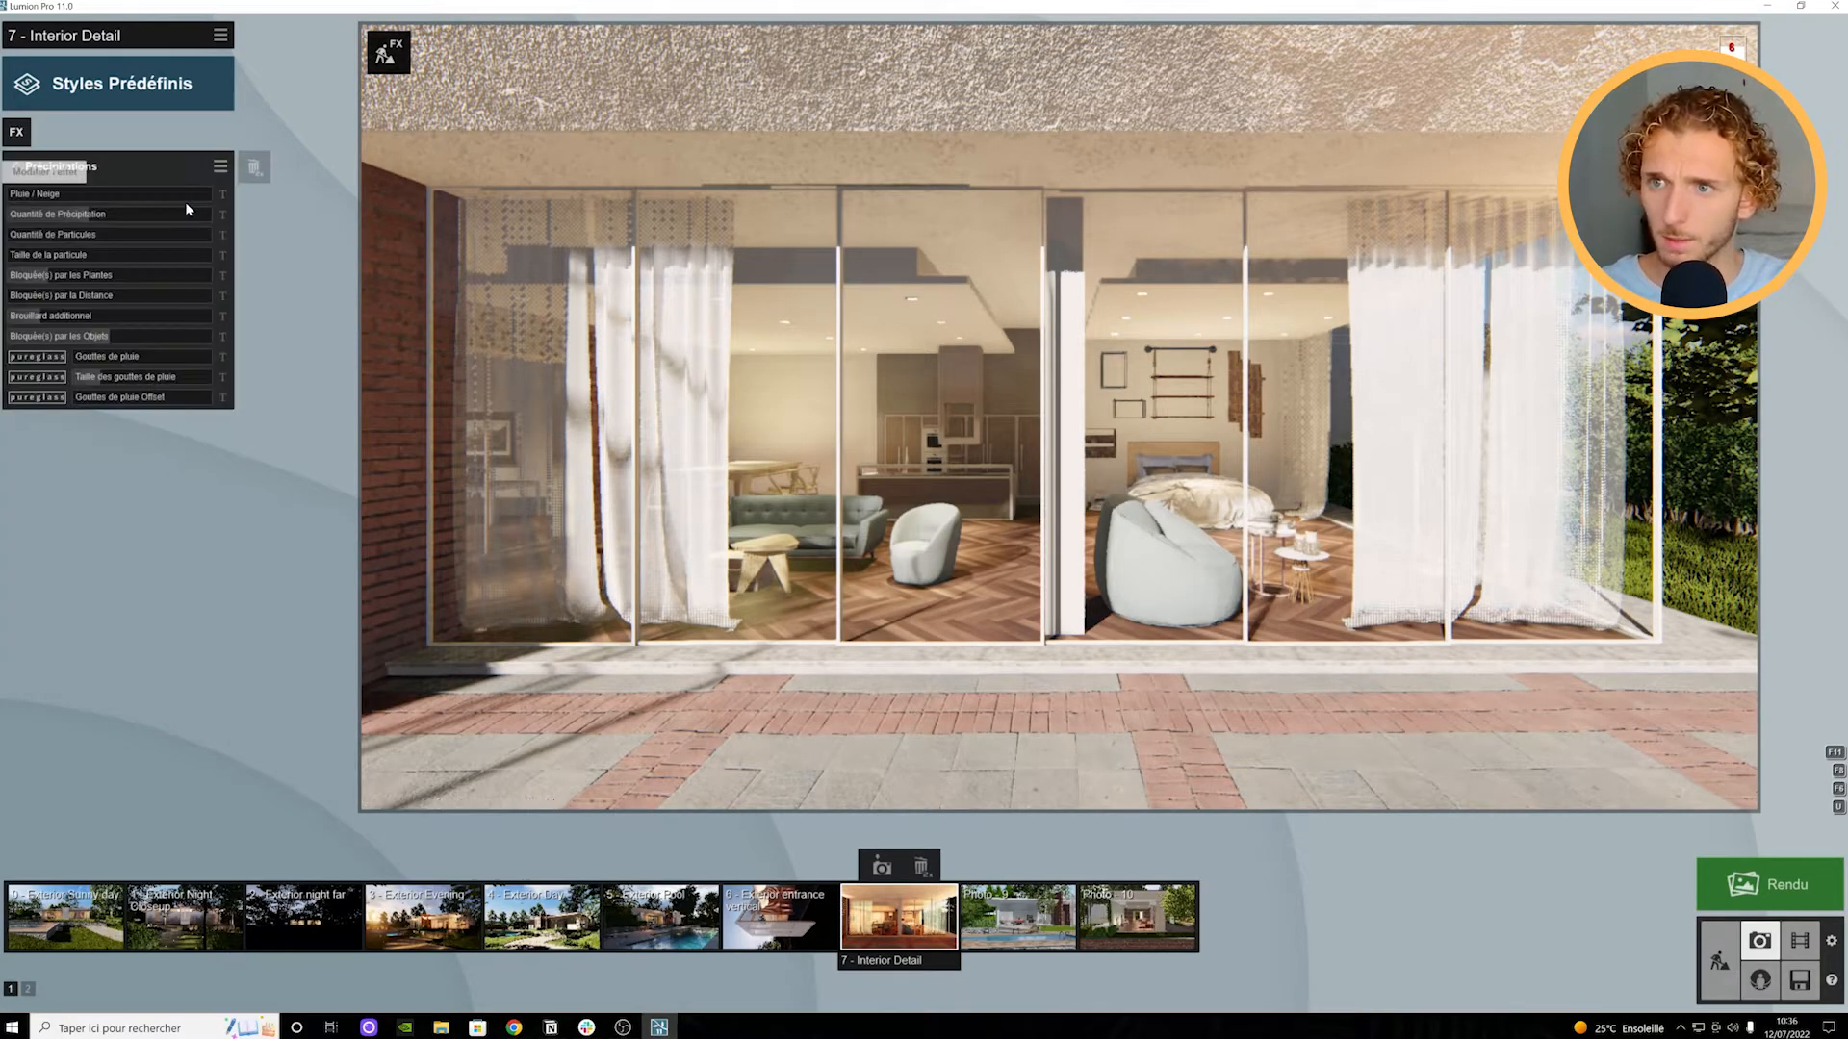
{"action": "left_click", "coordinate": [33, 165]}
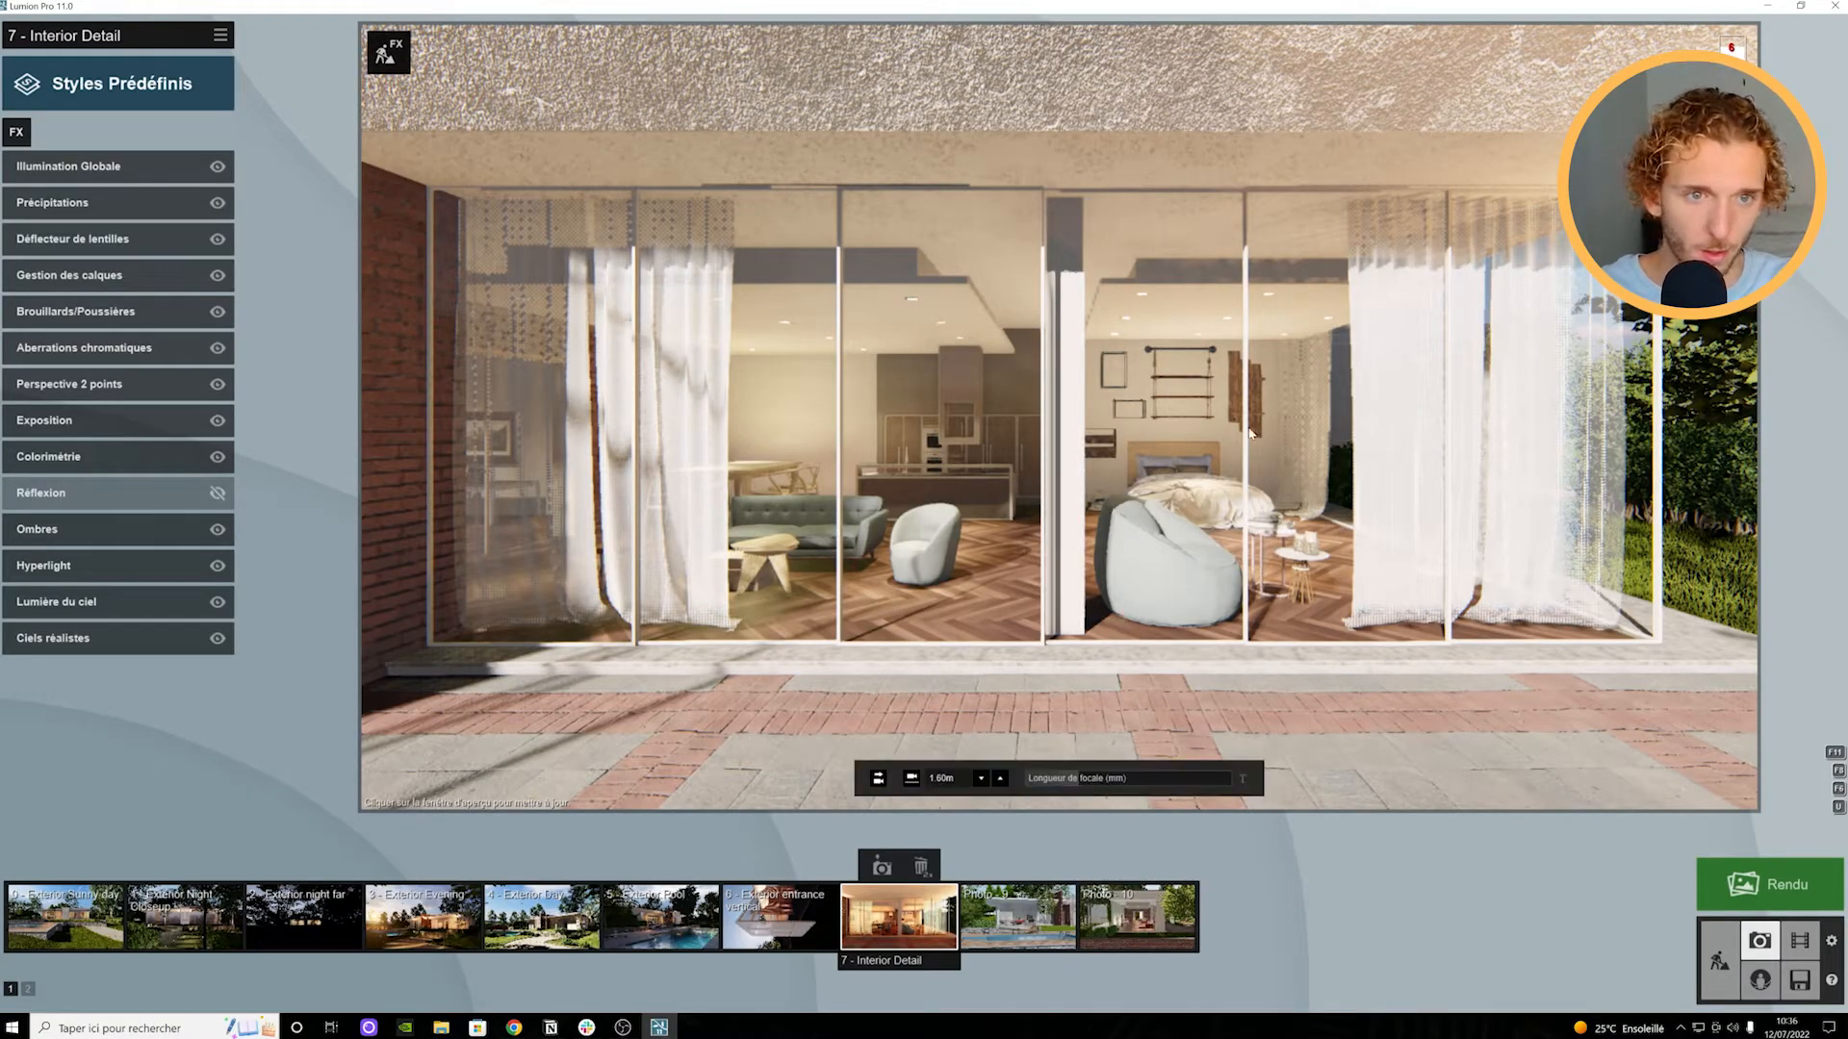
Step: Compare the facade's curtains and glazing in refreshed previews with Réflexion off and on, leaving the effect off
{"action": "left_click", "coordinate": [1027, 310]}
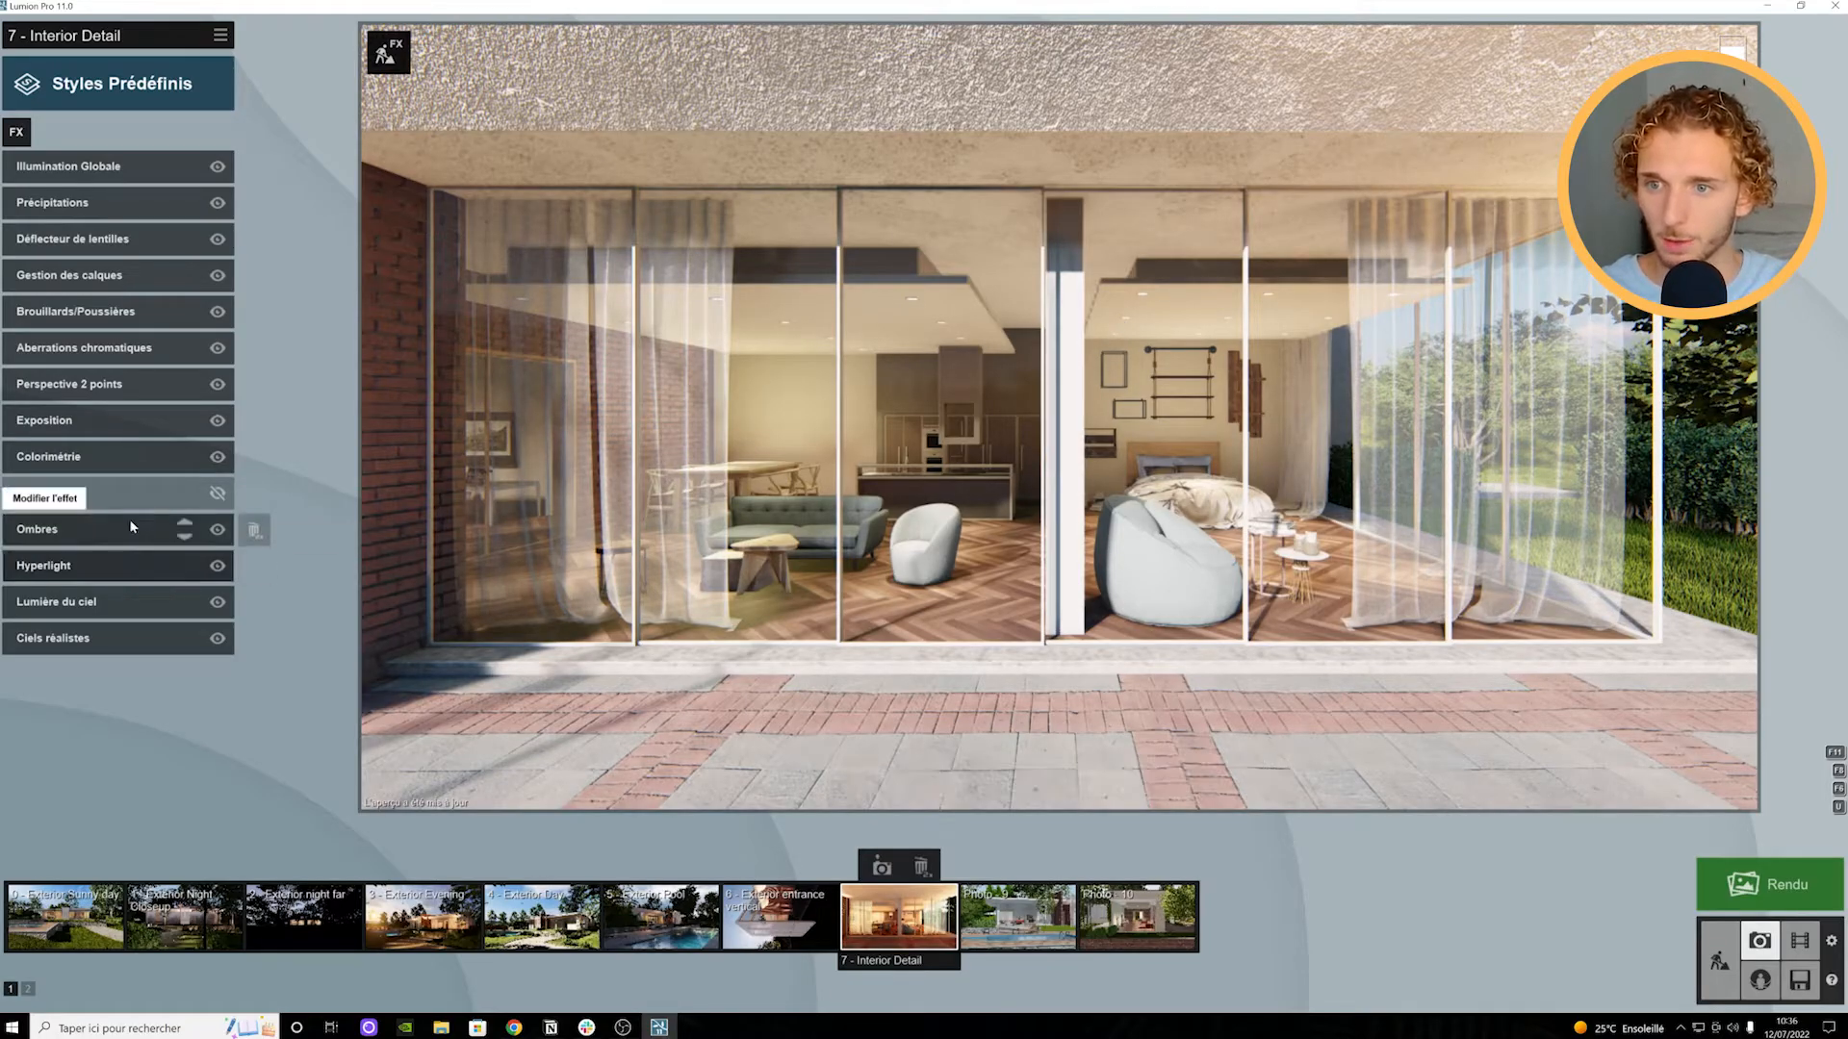
{"action": "left_click", "coordinate": [217, 493]}
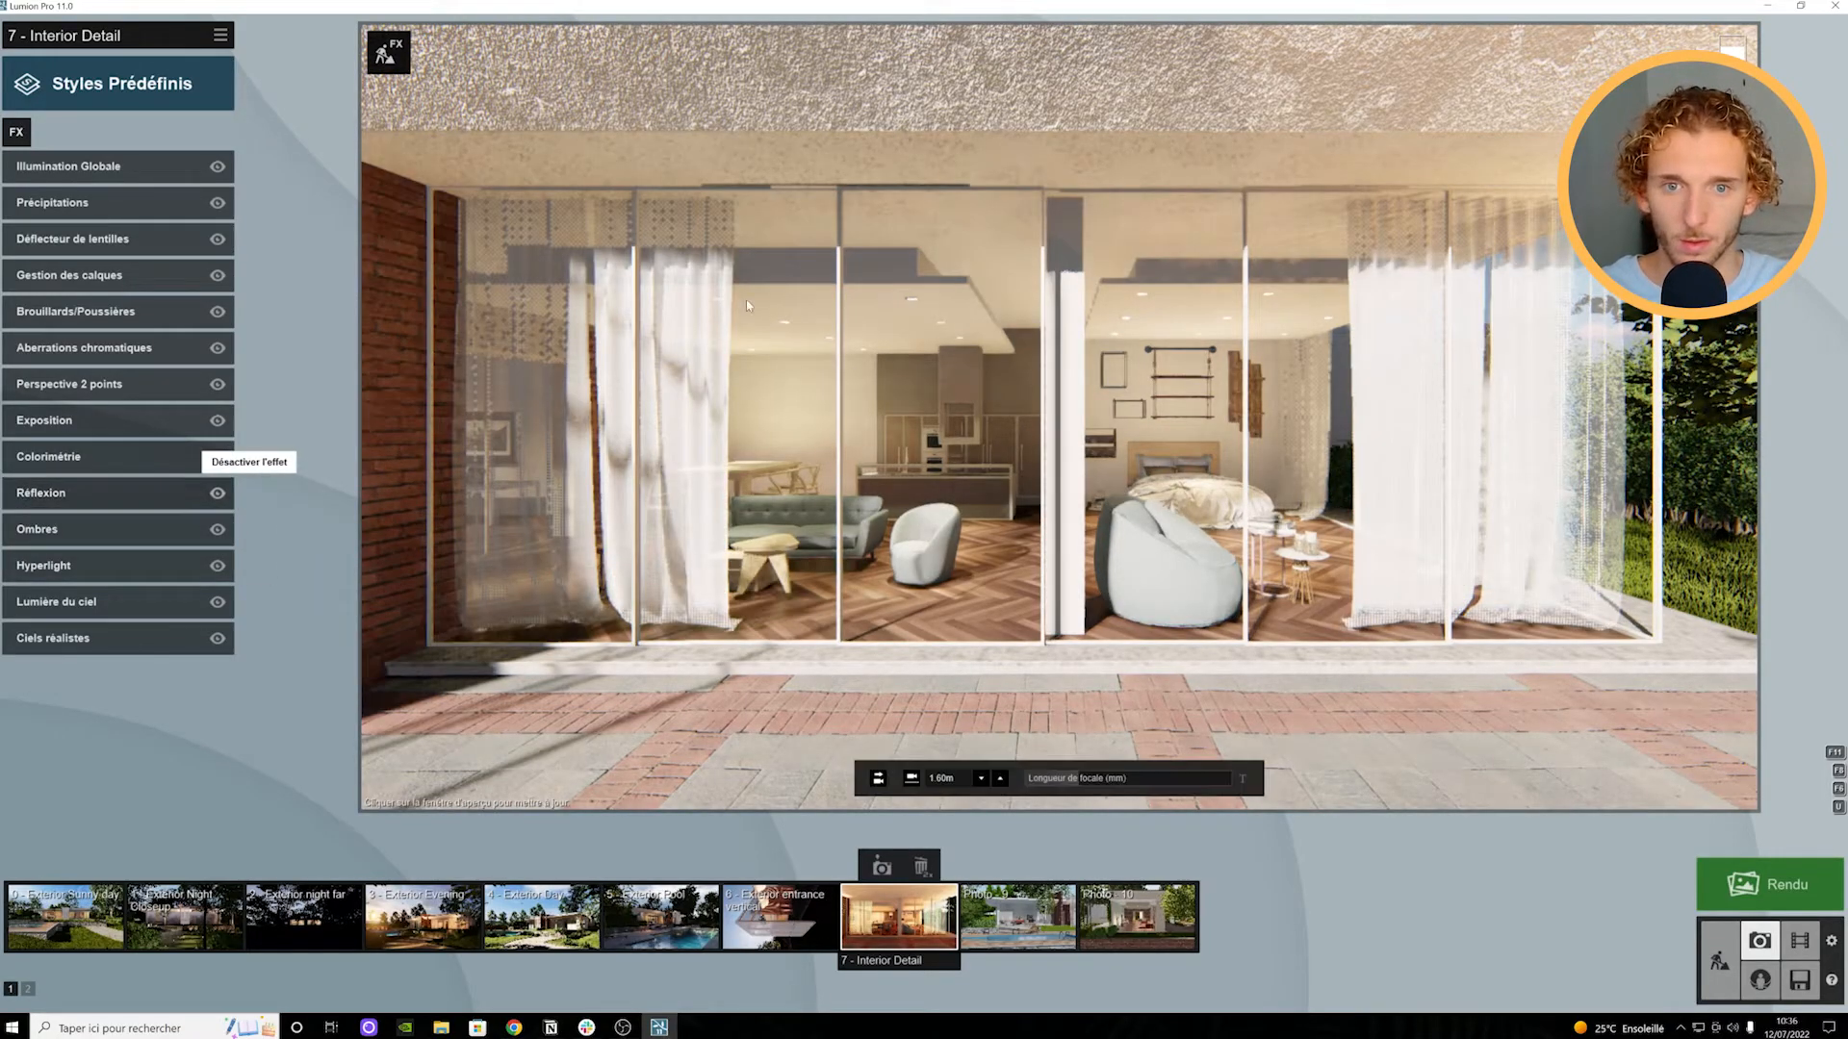
{"action": "left_click", "coordinate": [912, 320]}
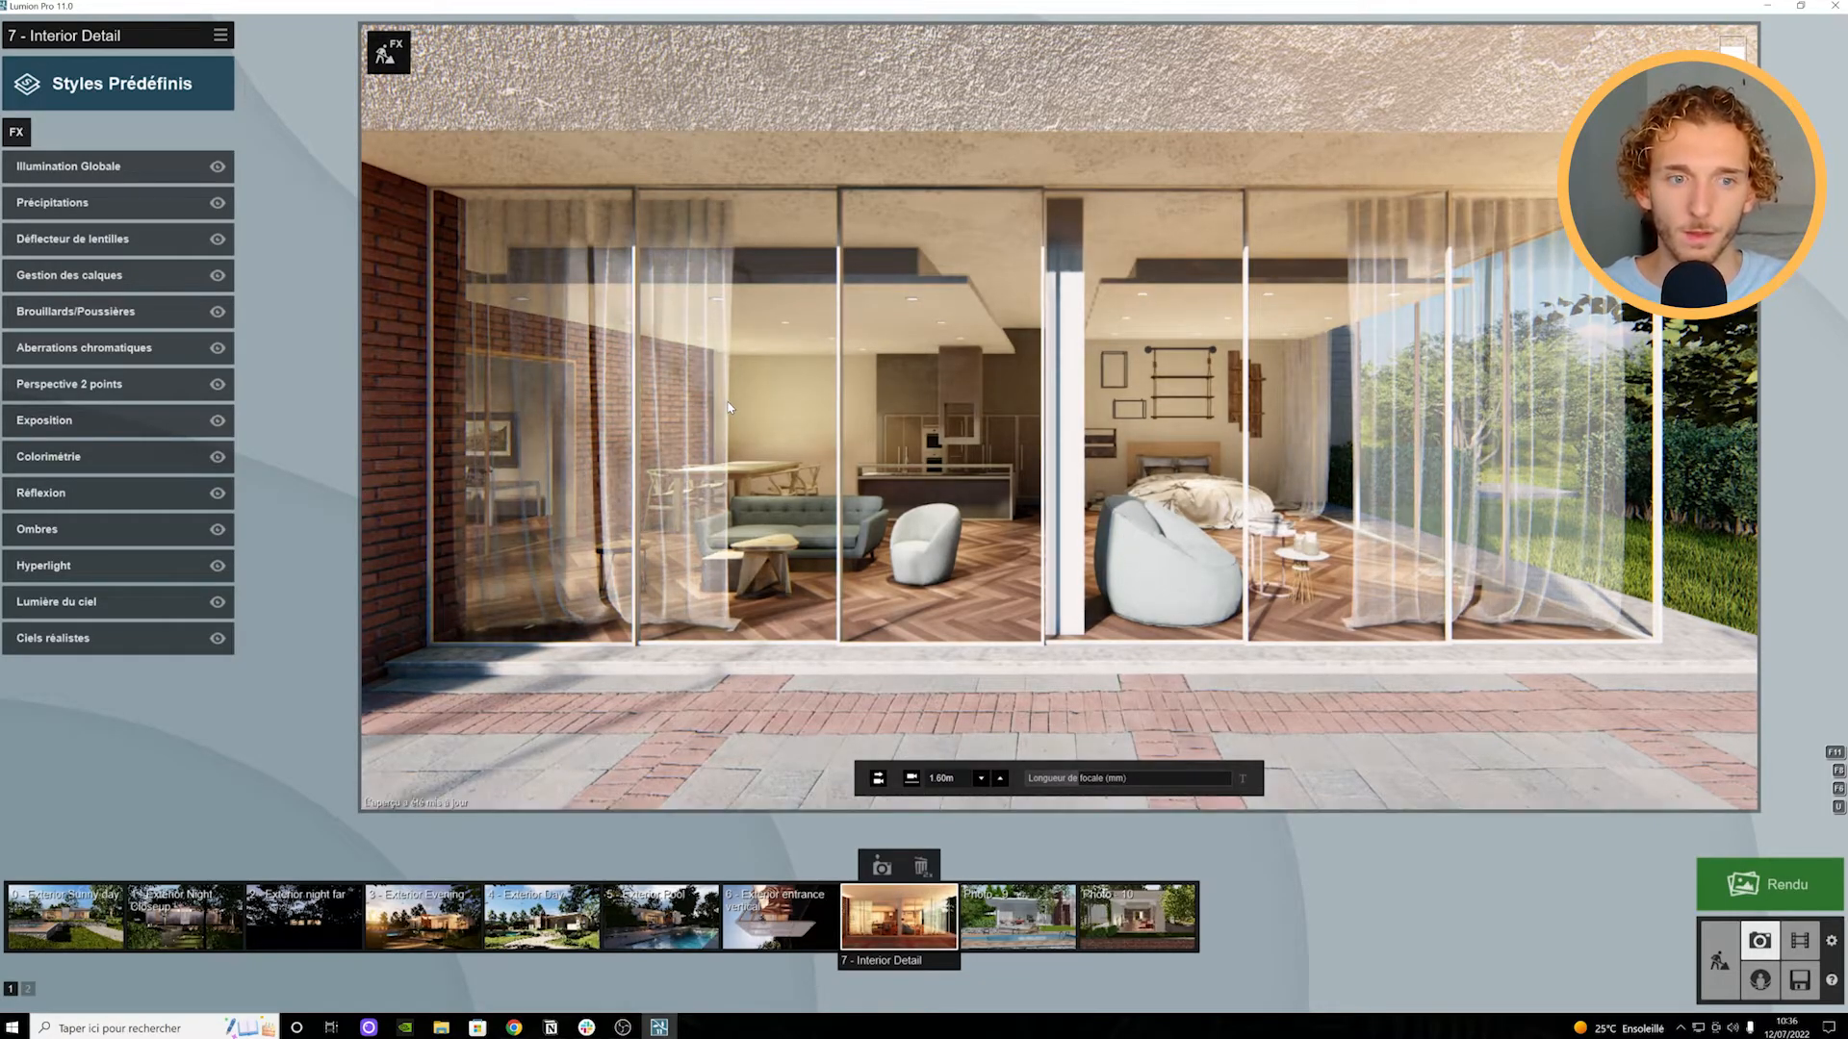
{"action": "key", "text": "s"}
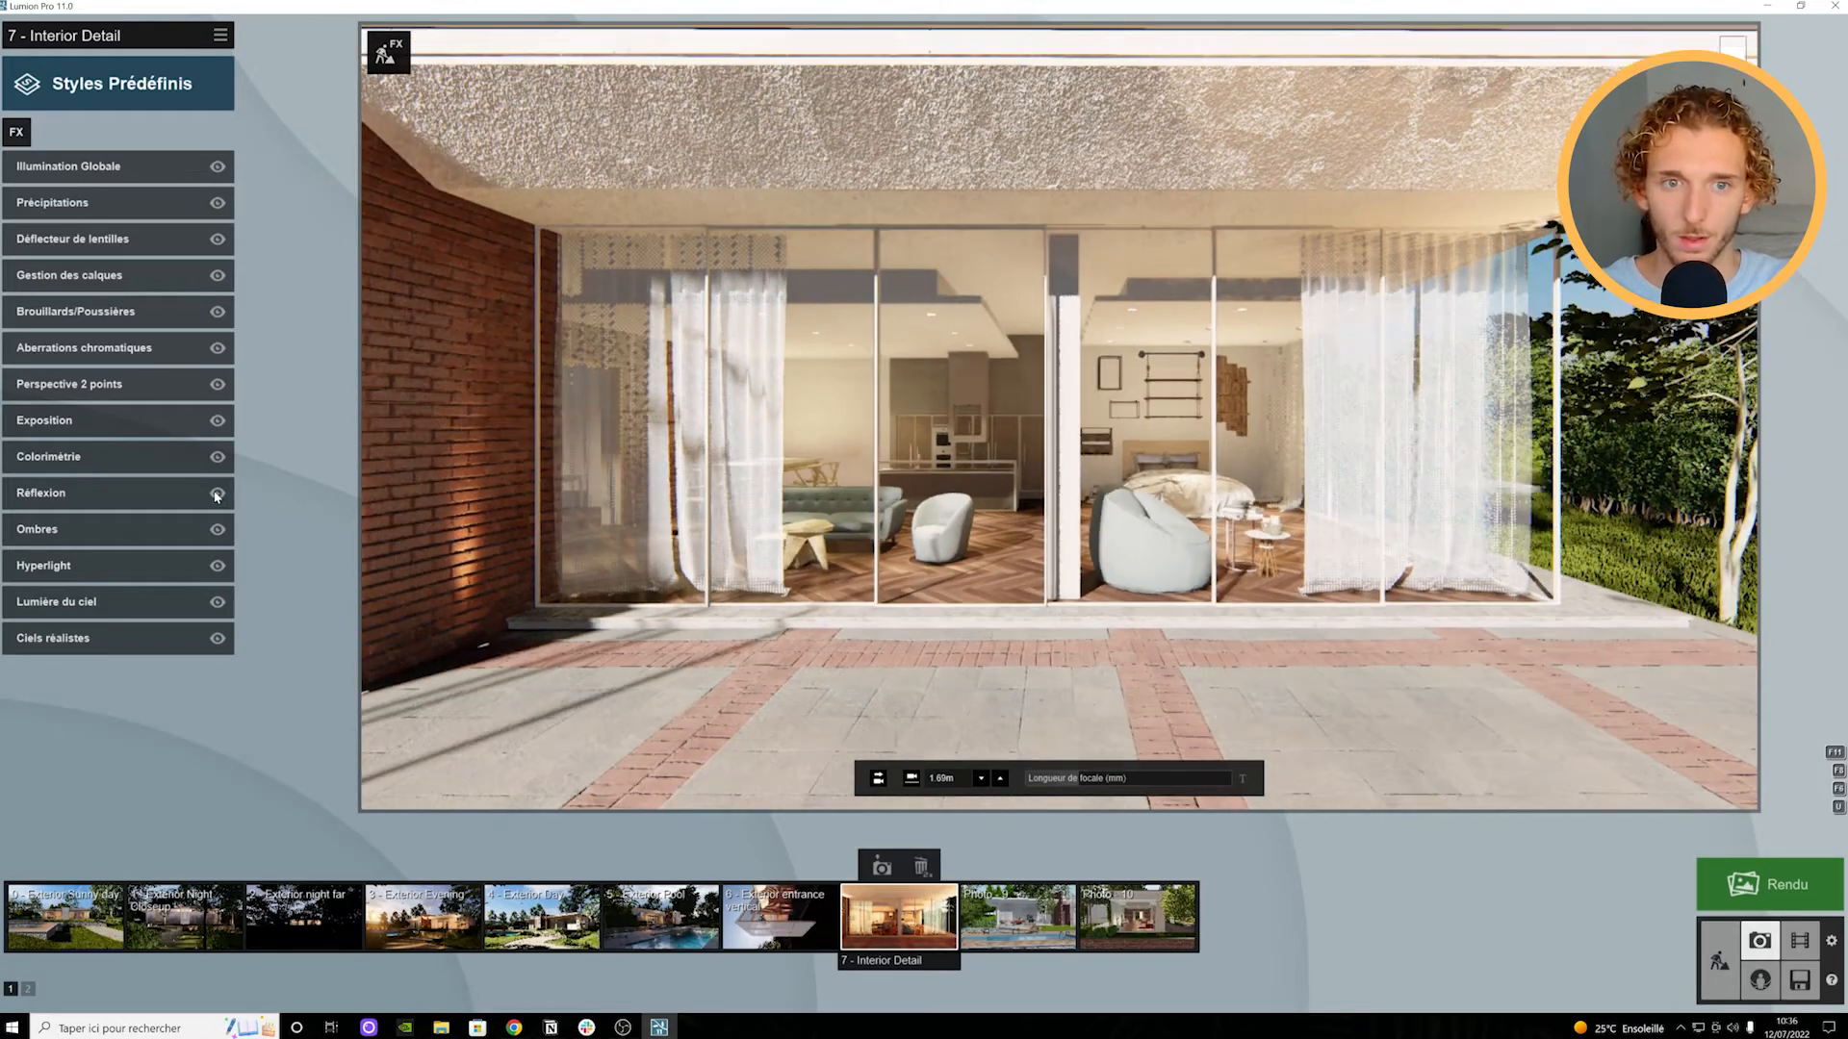
{"action": "left_click", "coordinate": [217, 493]}
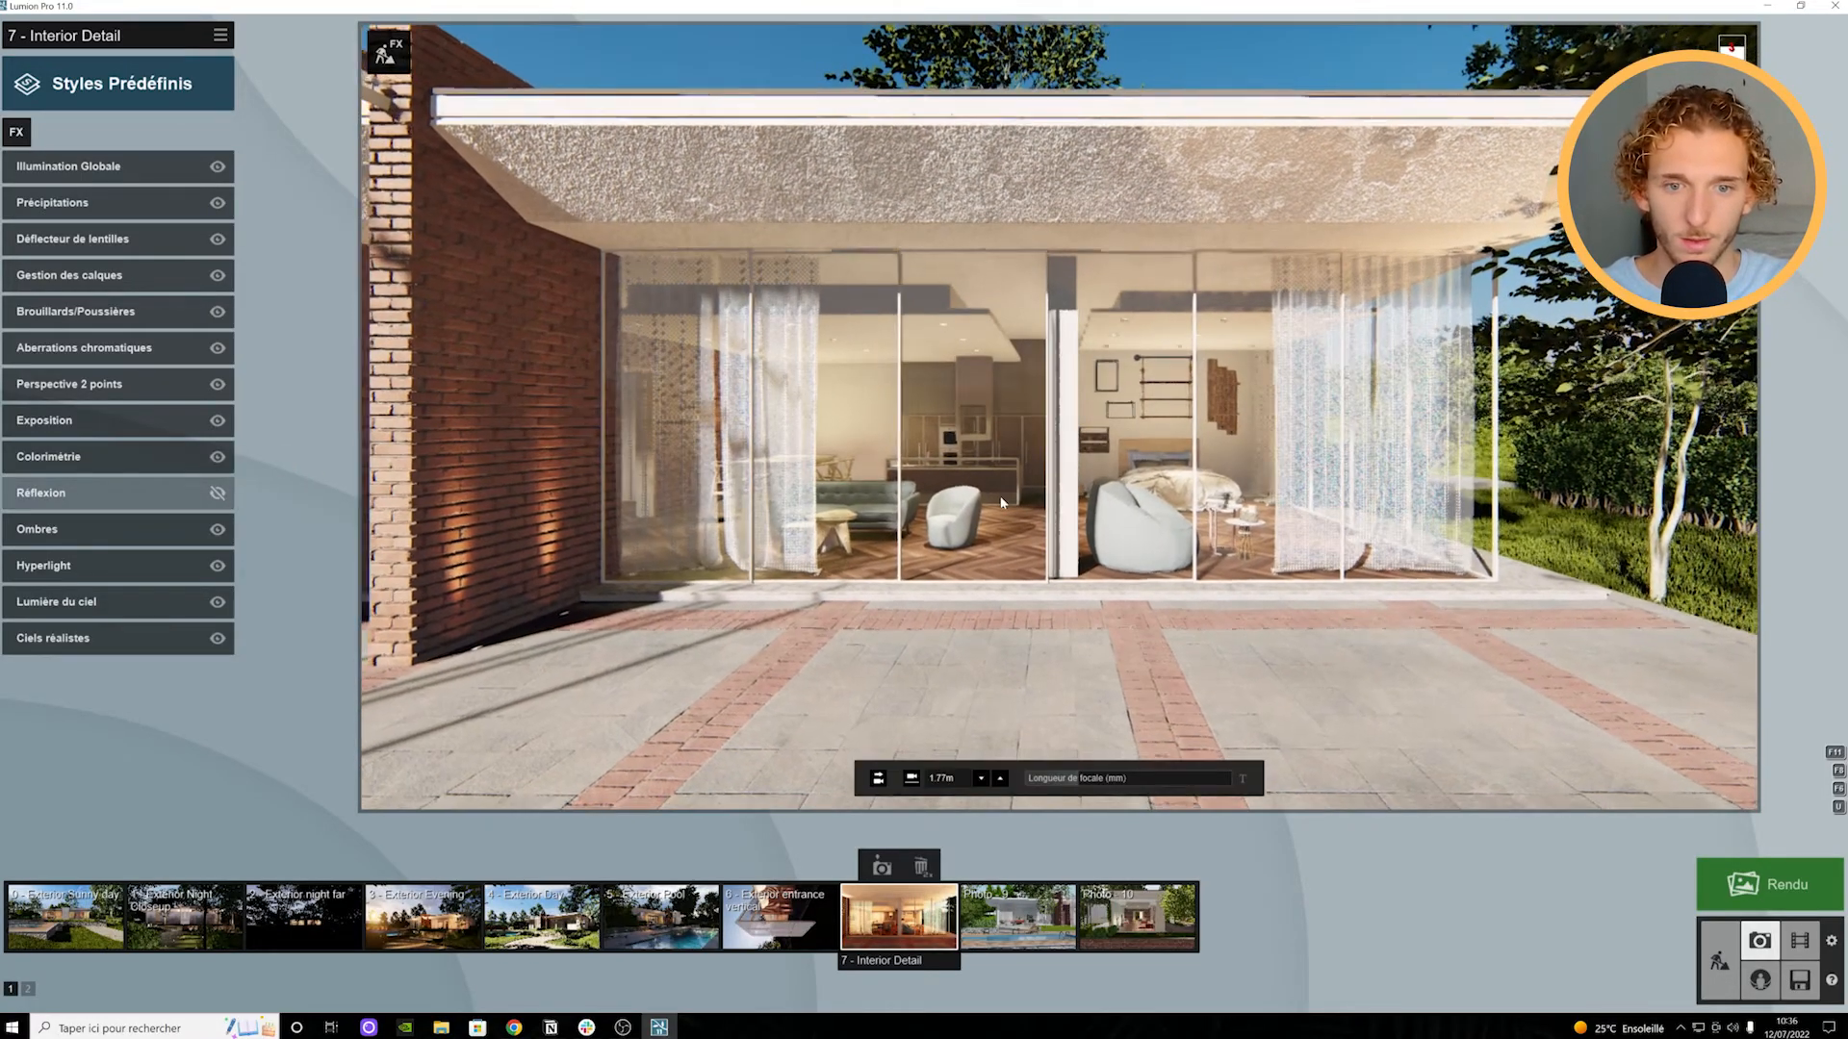
Step: Reframe photo 7 farther back at a camera height of about 3 m with a slightly longer focal length, and save the view
{"action": "mouse_move", "coordinate": [1102, 782]}
{"action": "key", "text": "w"}
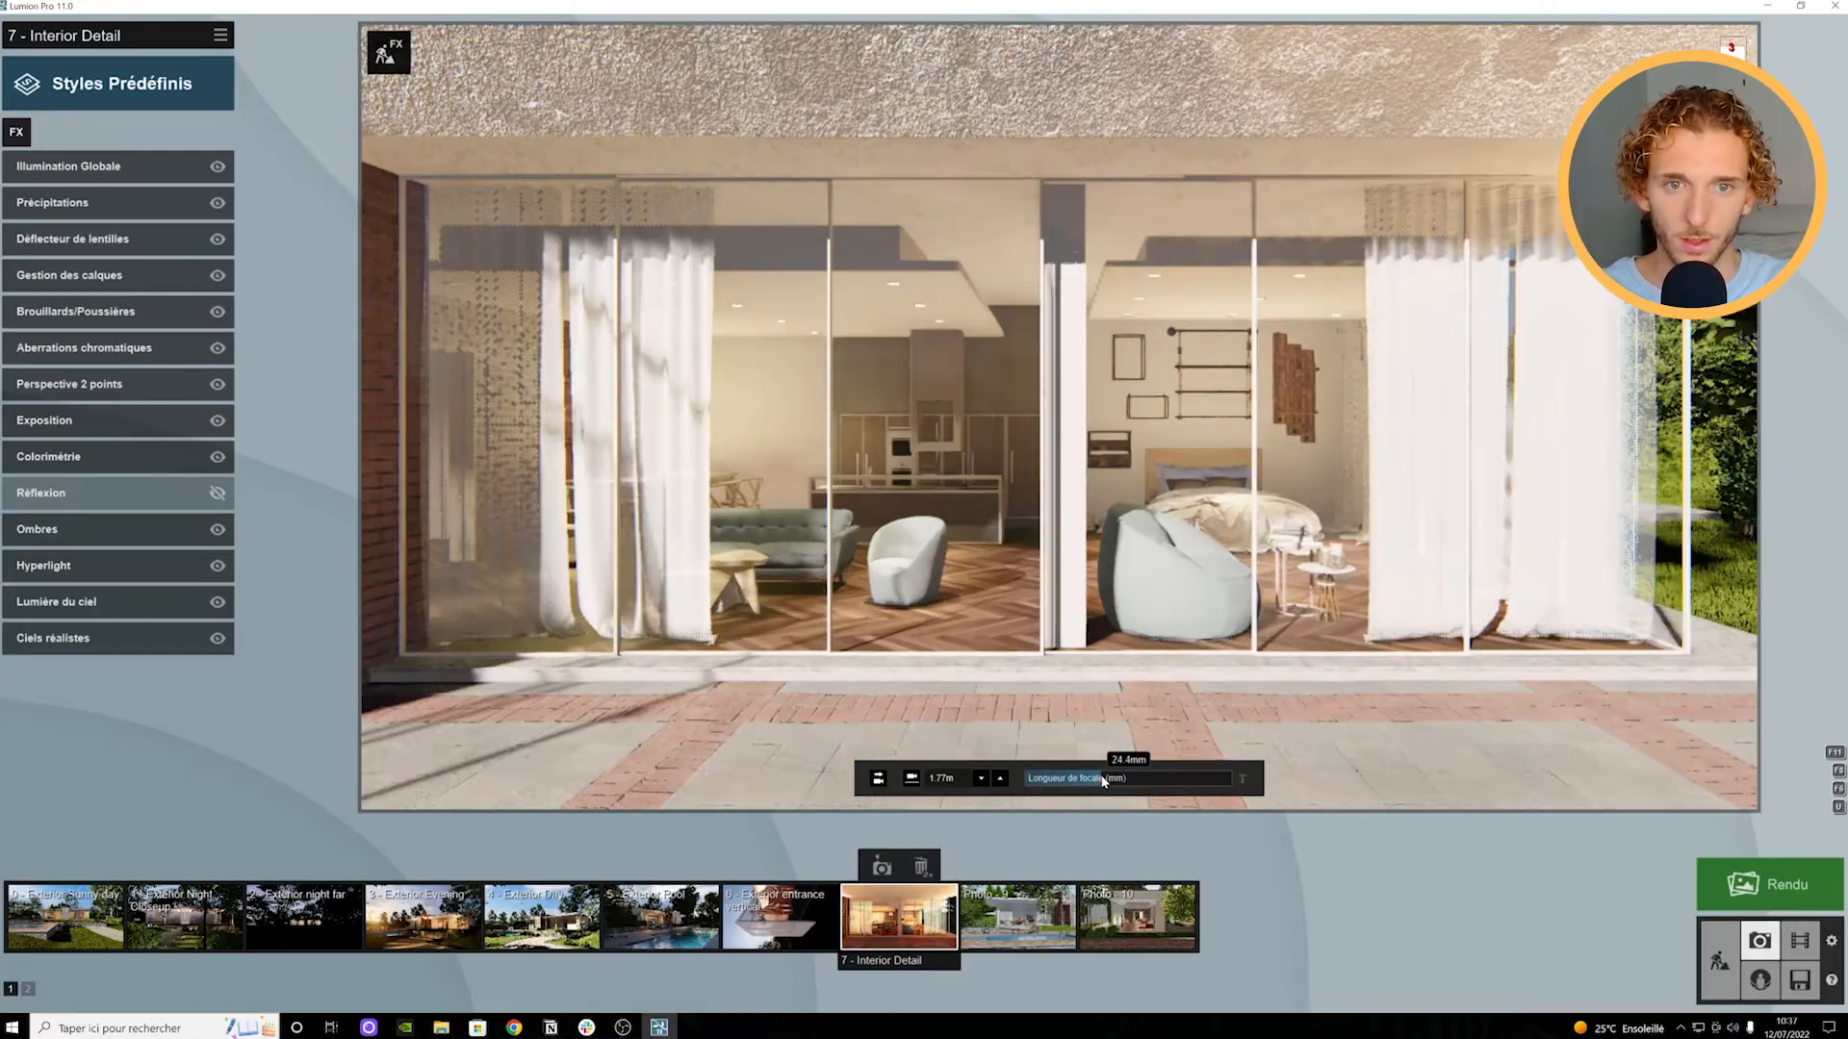
{"action": "key", "text": "s"}
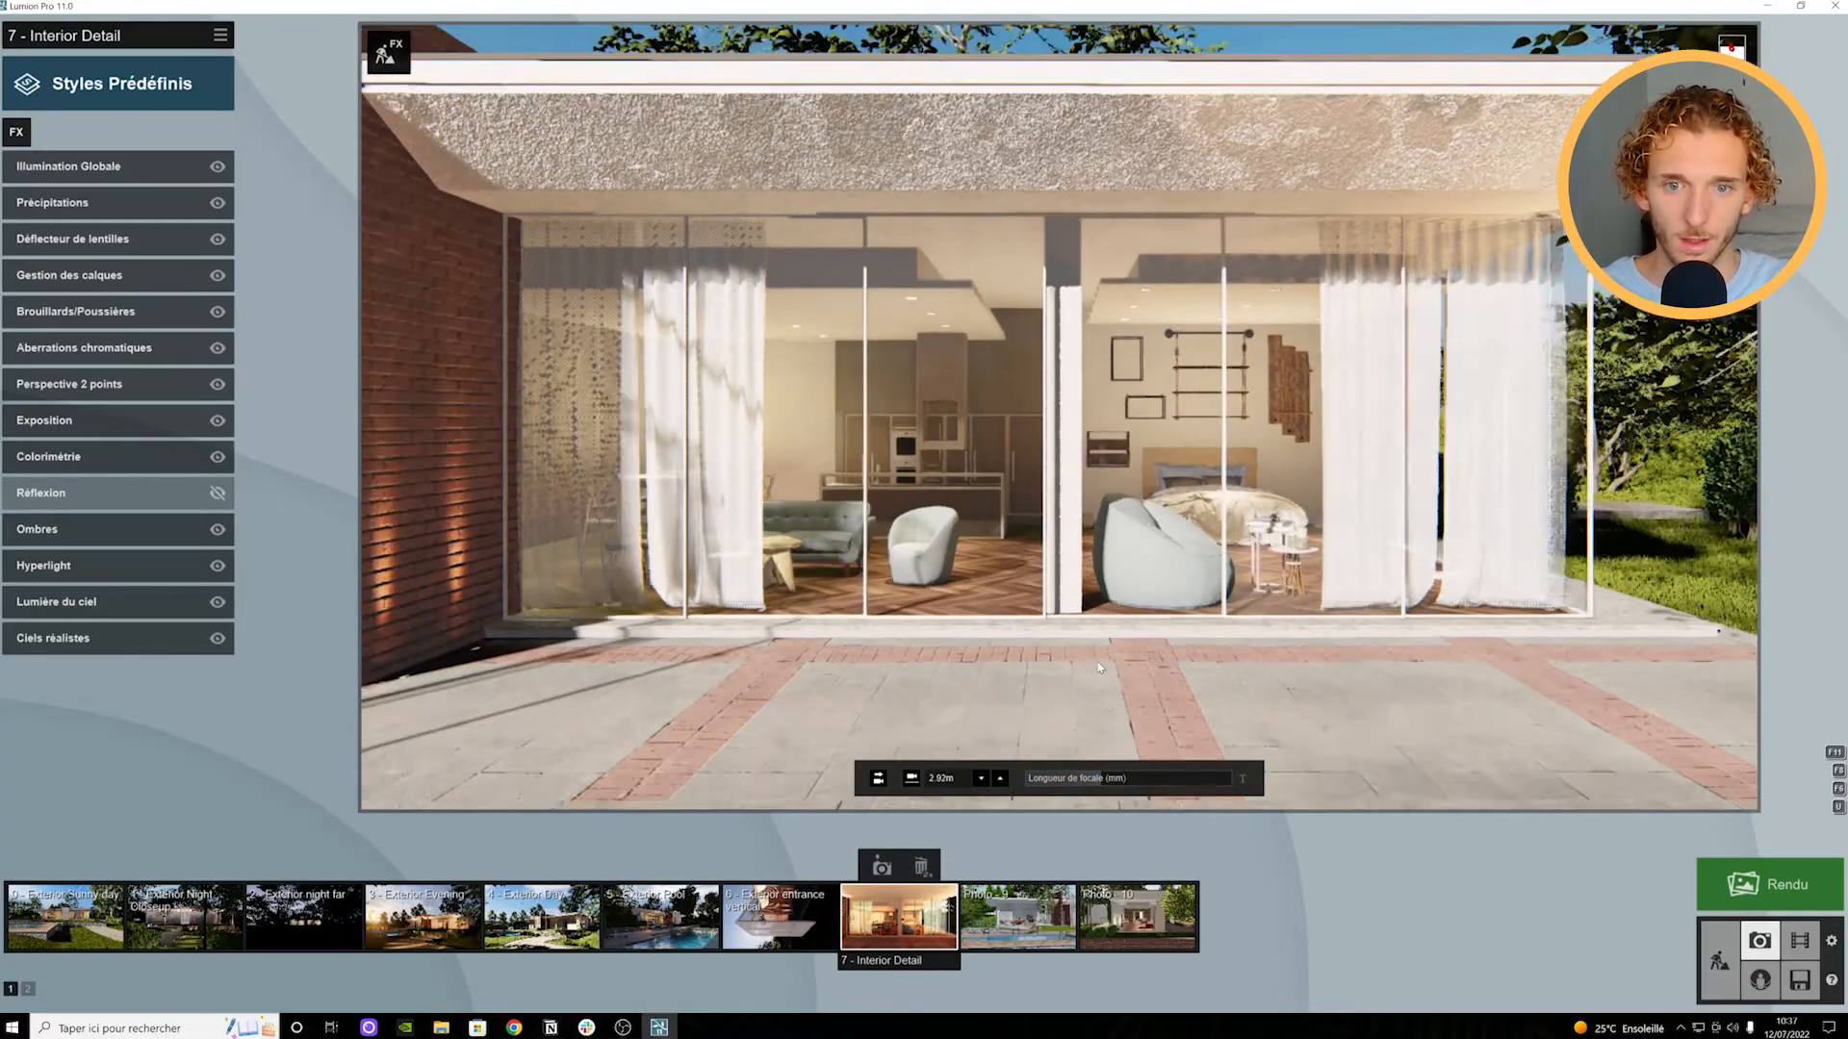
{"action": "key", "text": "q"}
{"action": "key", "text": "s"}
{"action": "right_click_drag", "start_coordinate": [1059, 417], "coordinate": [1047, 469]}
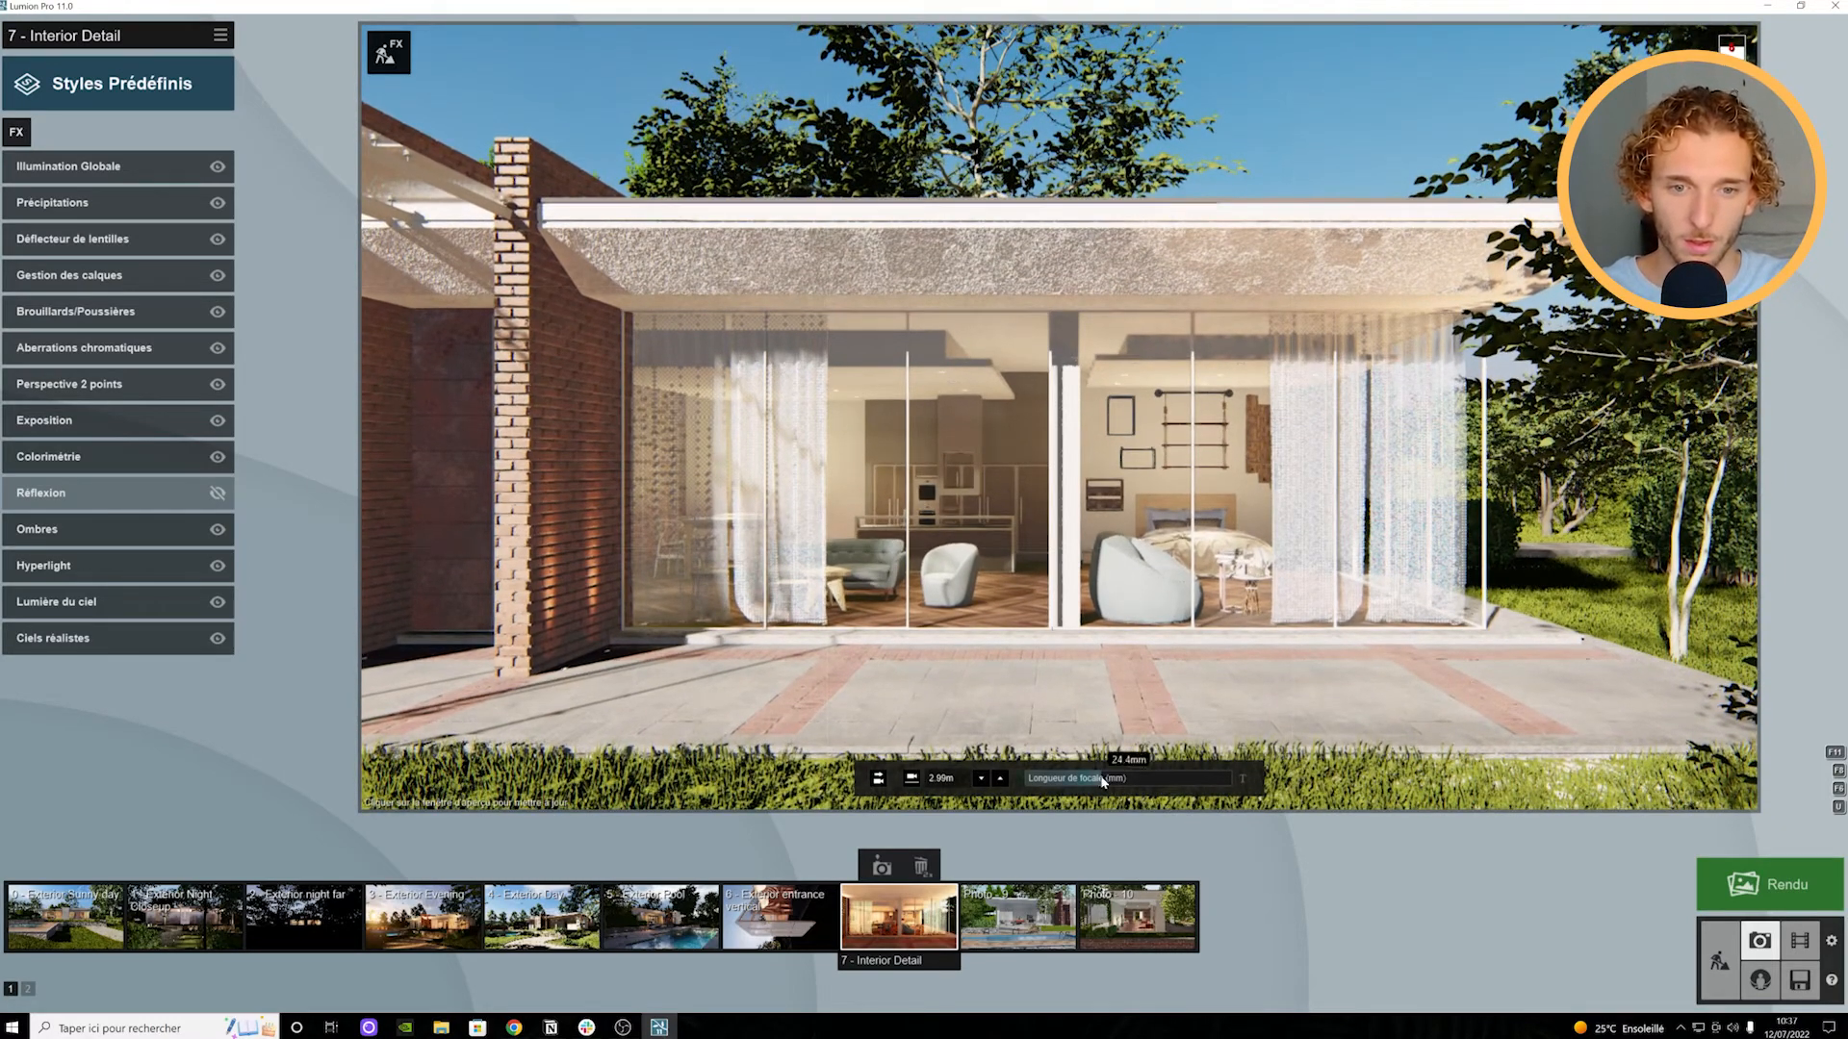
{"action": "left_click_drag", "start_coordinate": [1105, 776], "coordinate": [1108, 777]}
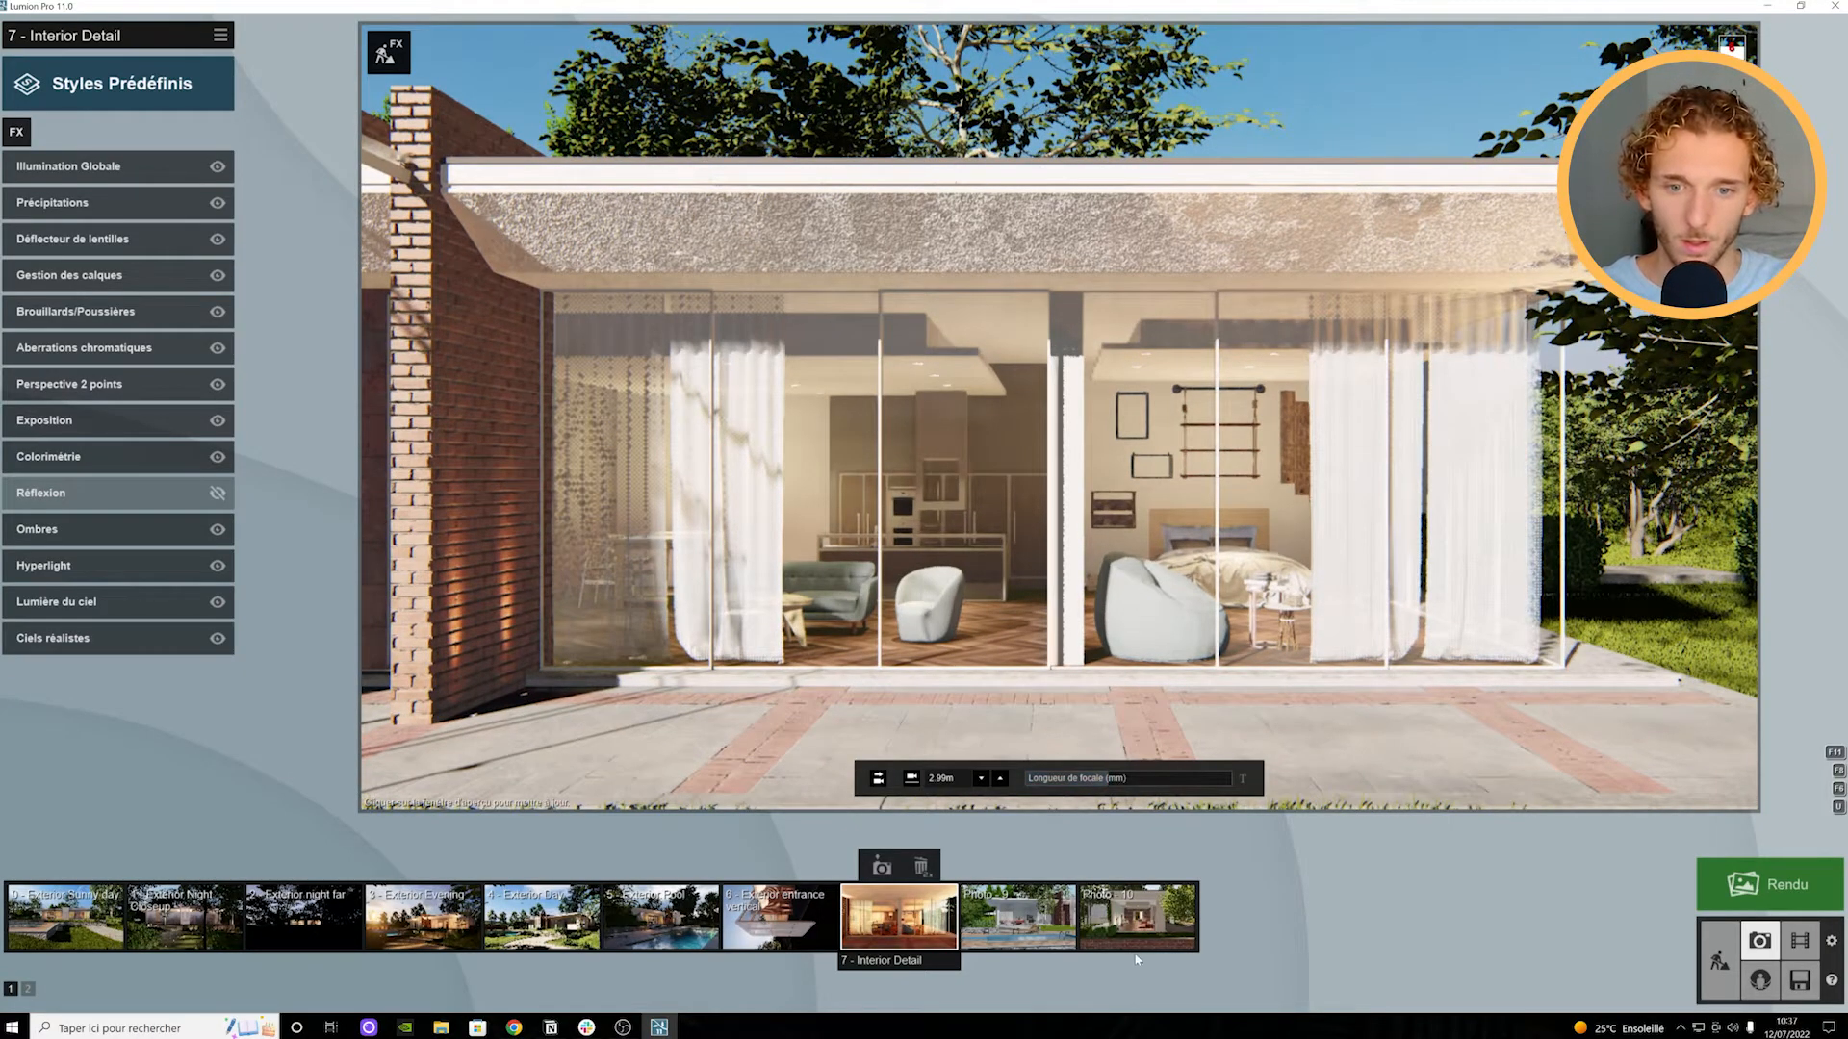
{"action": "left_click", "coordinate": [882, 867]}
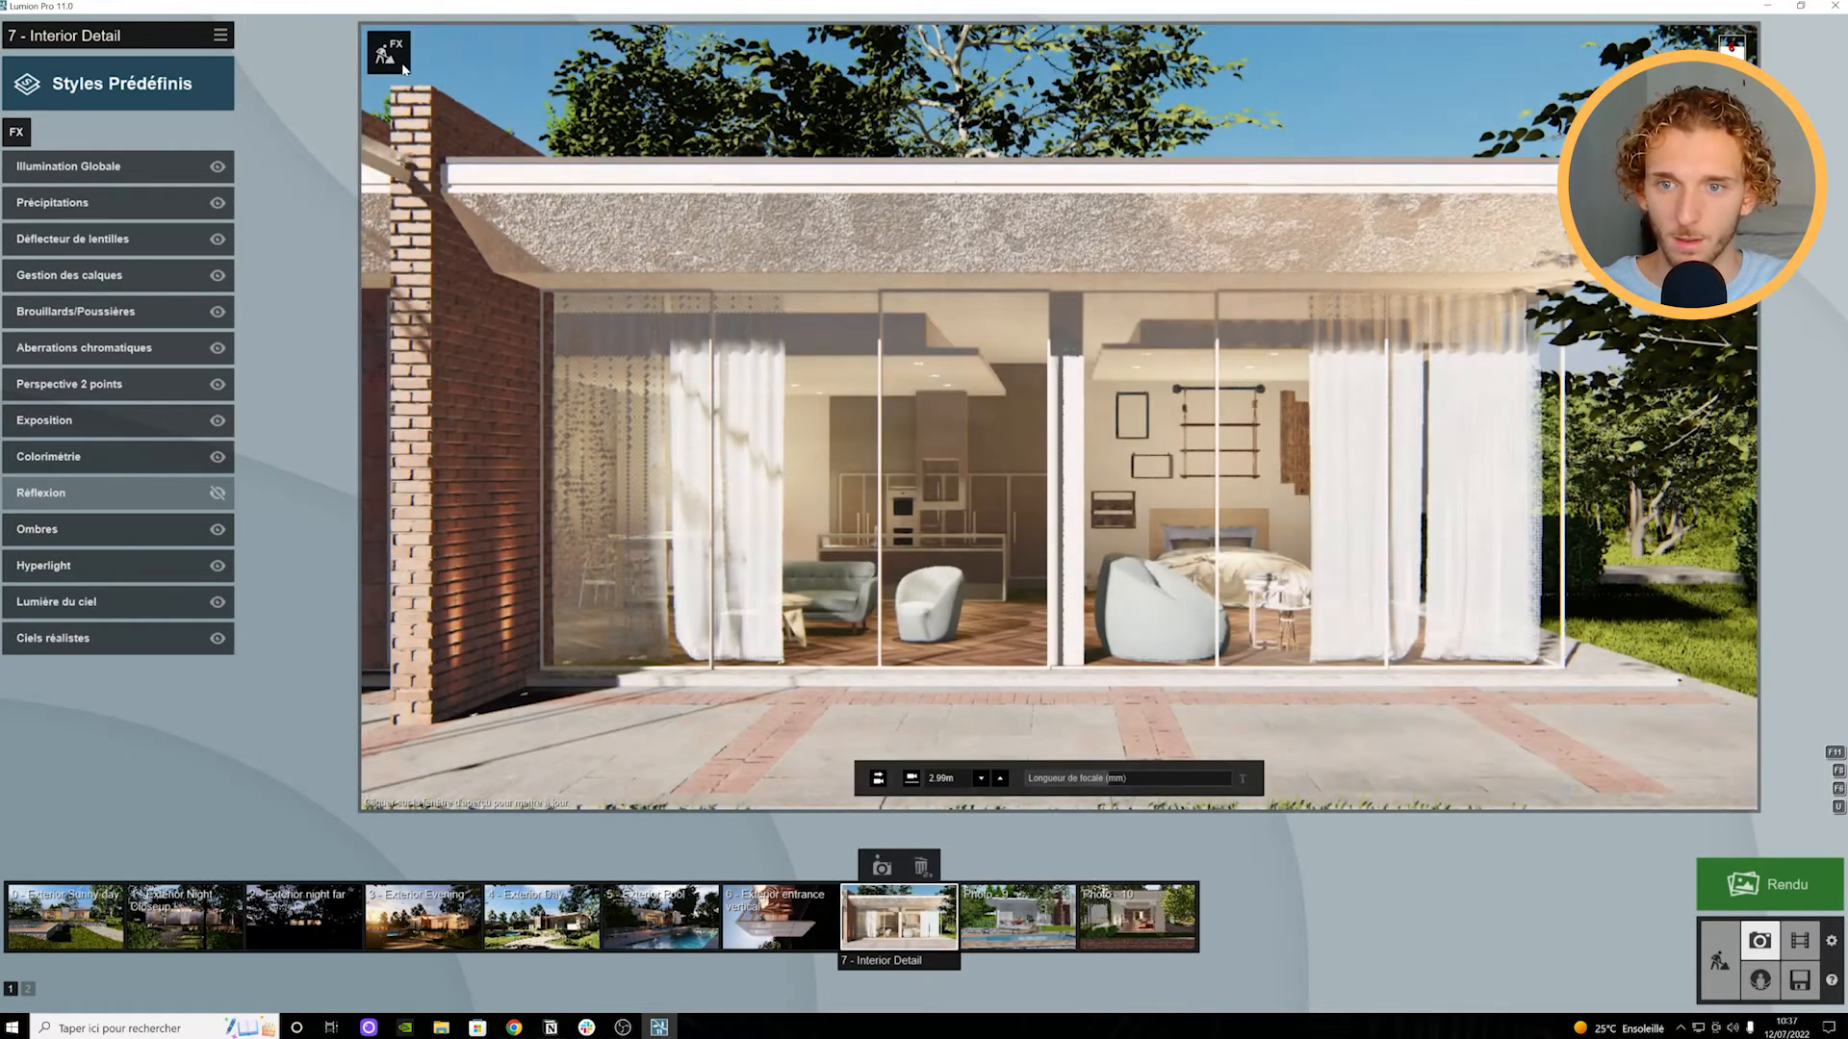
Step: Place an enlarged Nature HD+ tree on the lawn in front of the brick pillar, and return to photo 7's saved view
{"action": "left_click", "coordinate": [402, 66]}
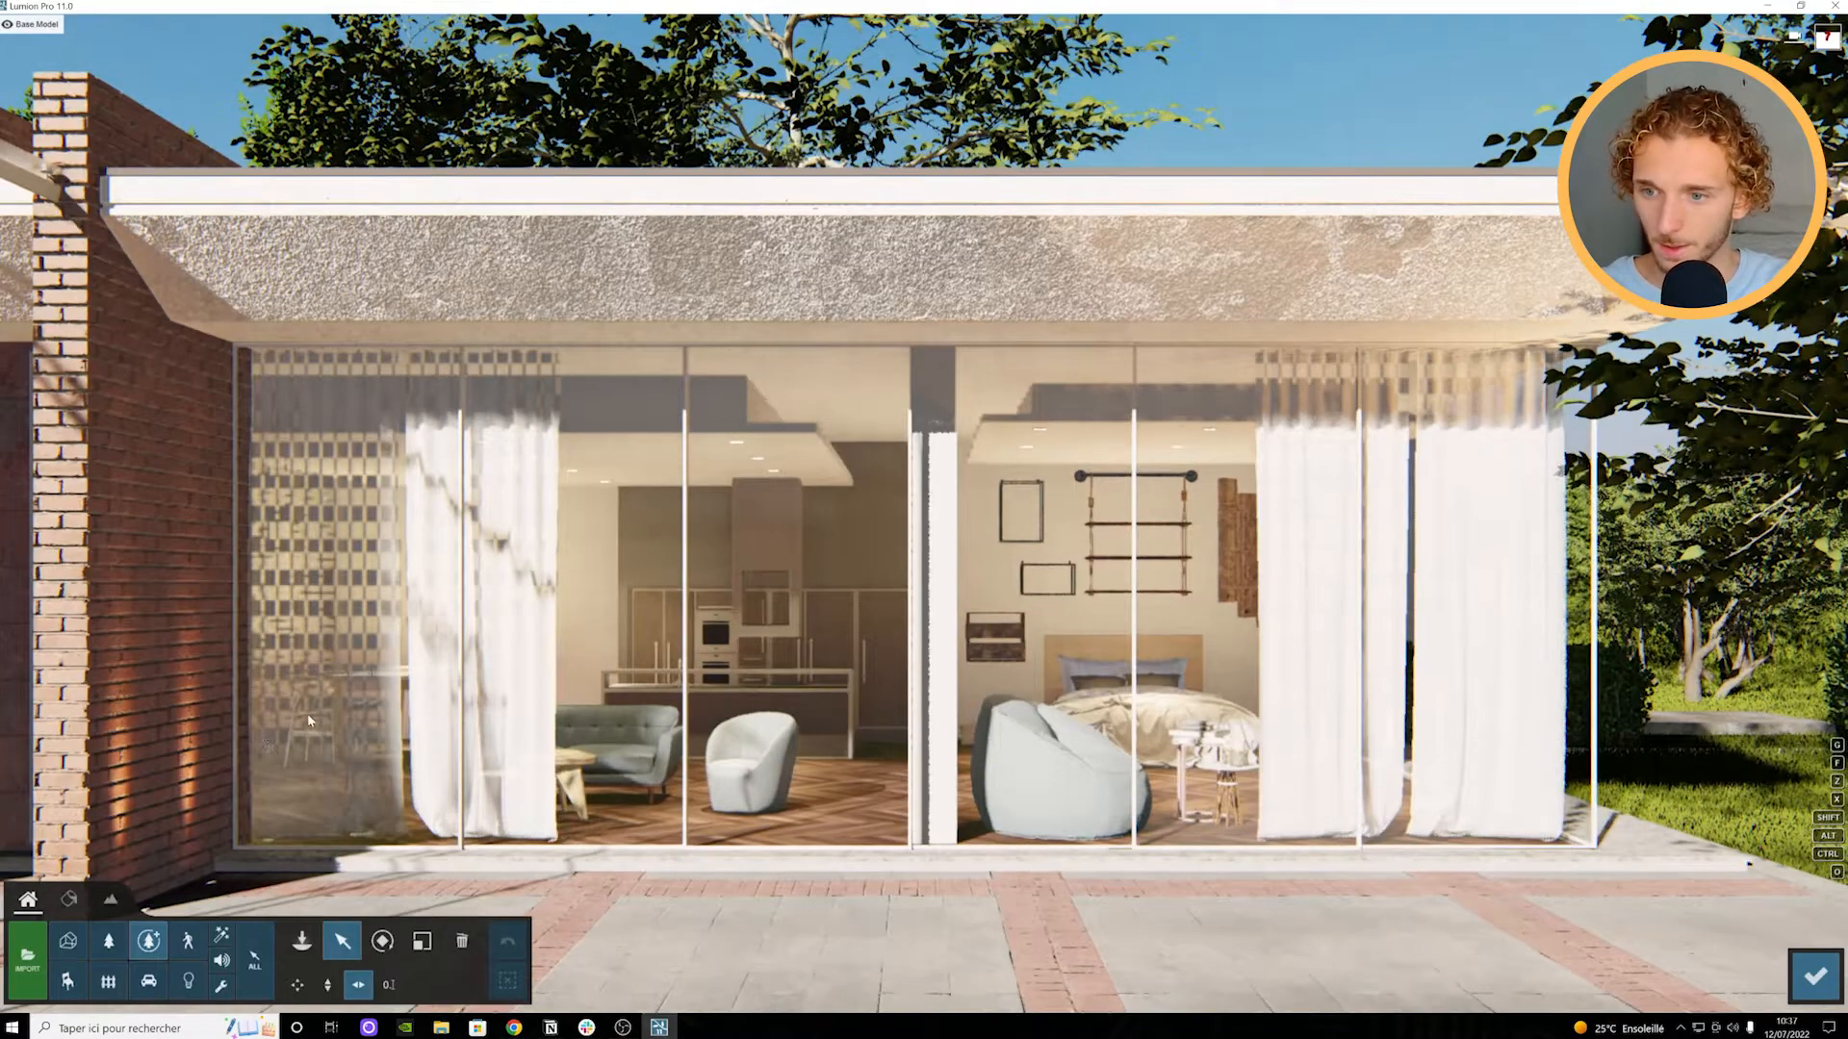
{"action": "key", "text": "s"}
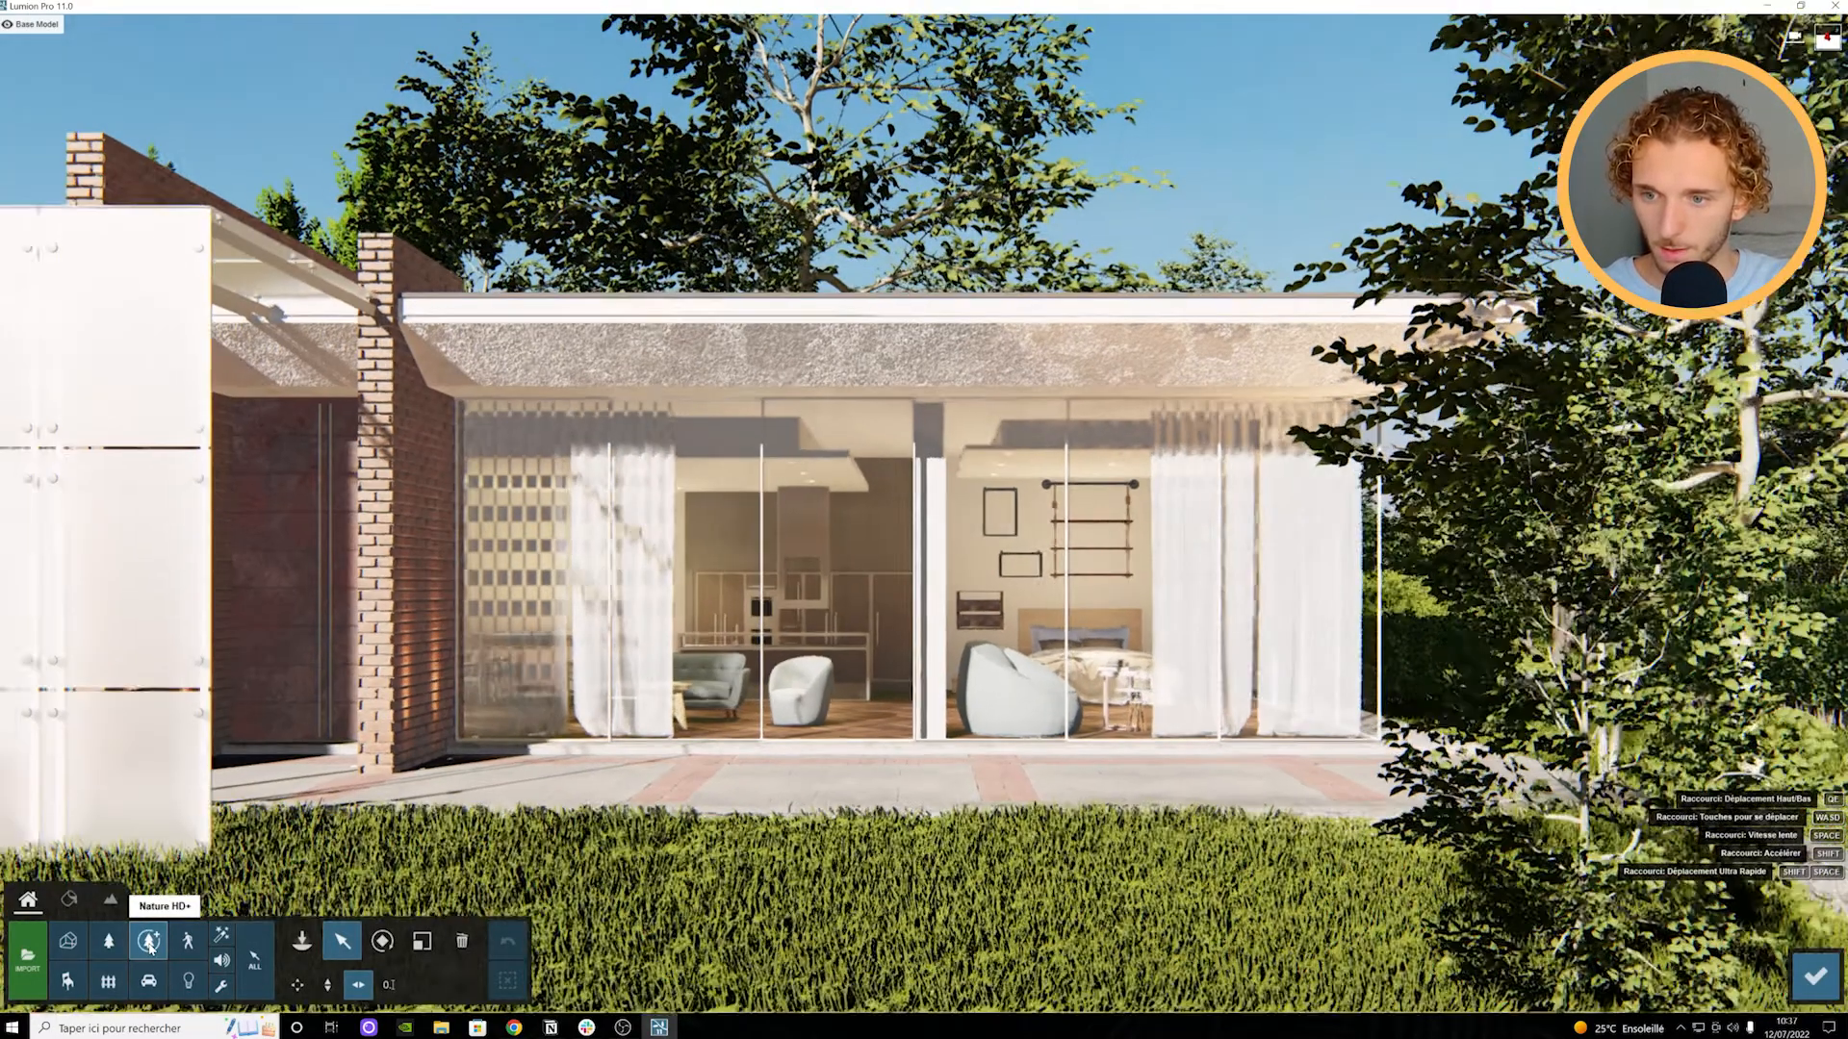
{"action": "left_click", "coordinate": [149, 948]}
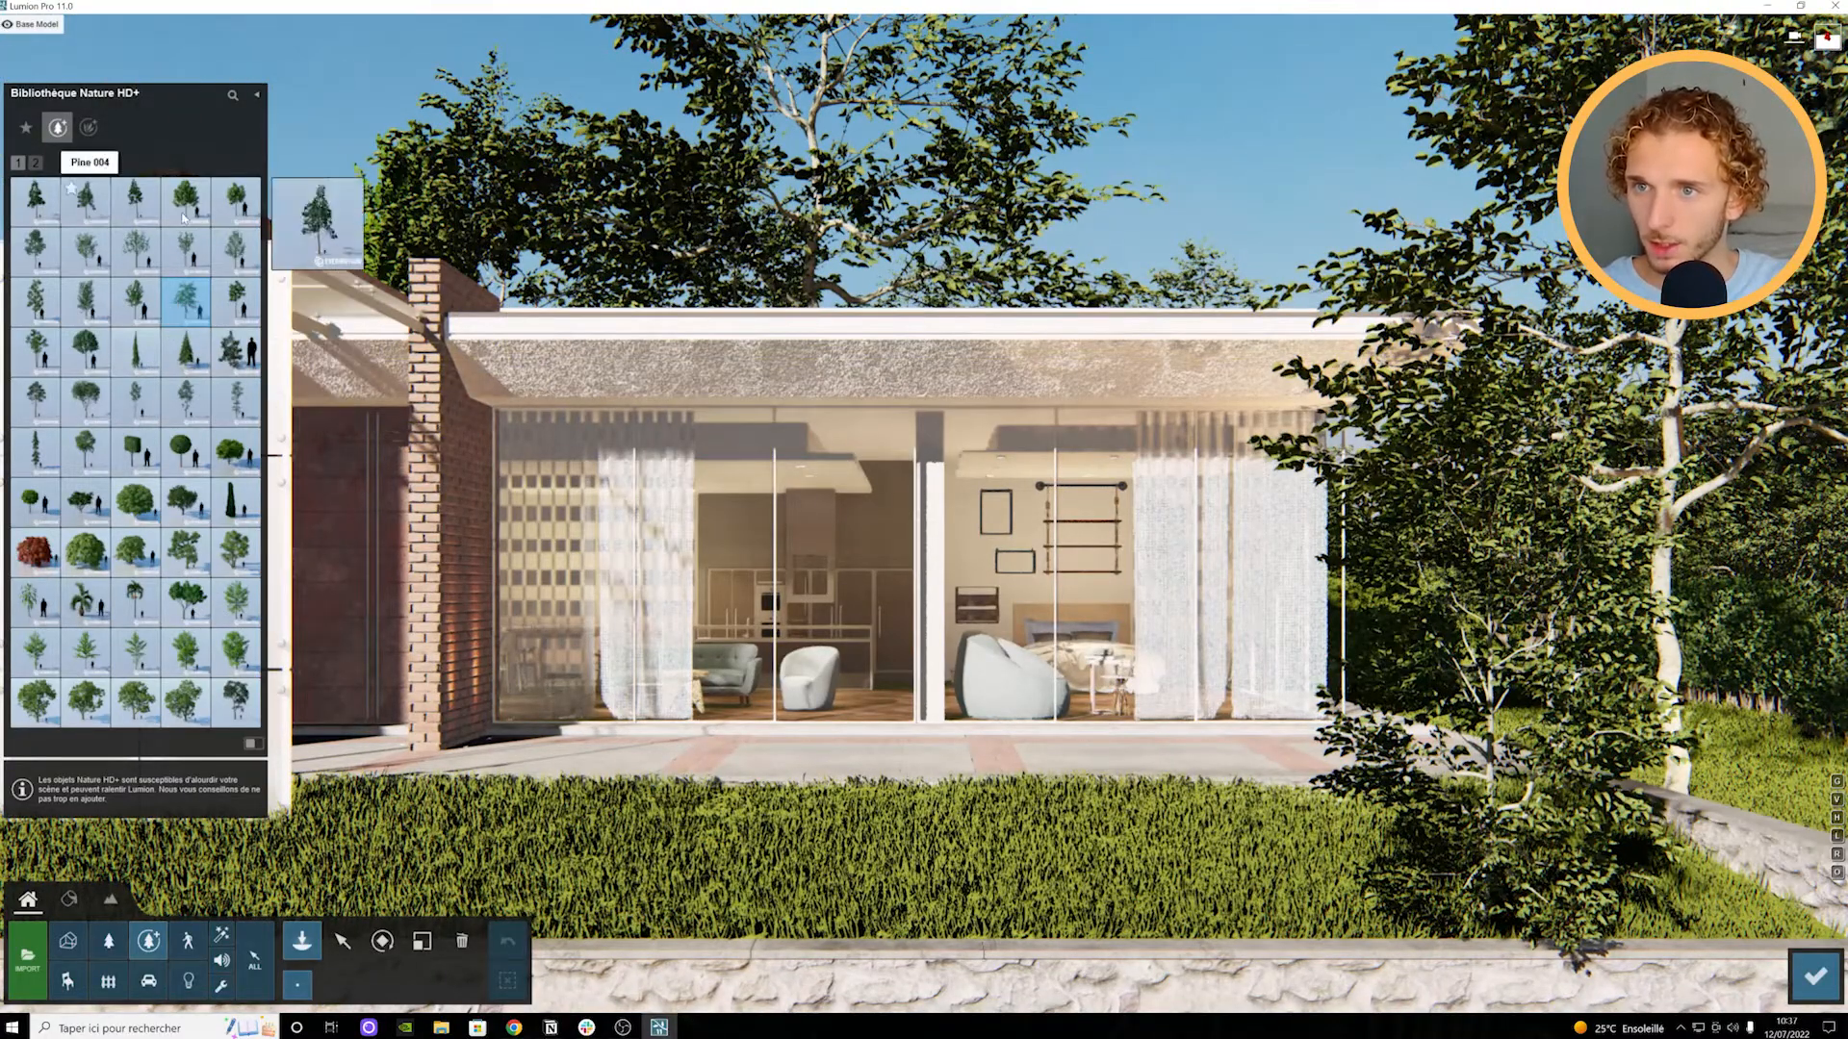
{"action": "left_click", "coordinate": [36, 164]}
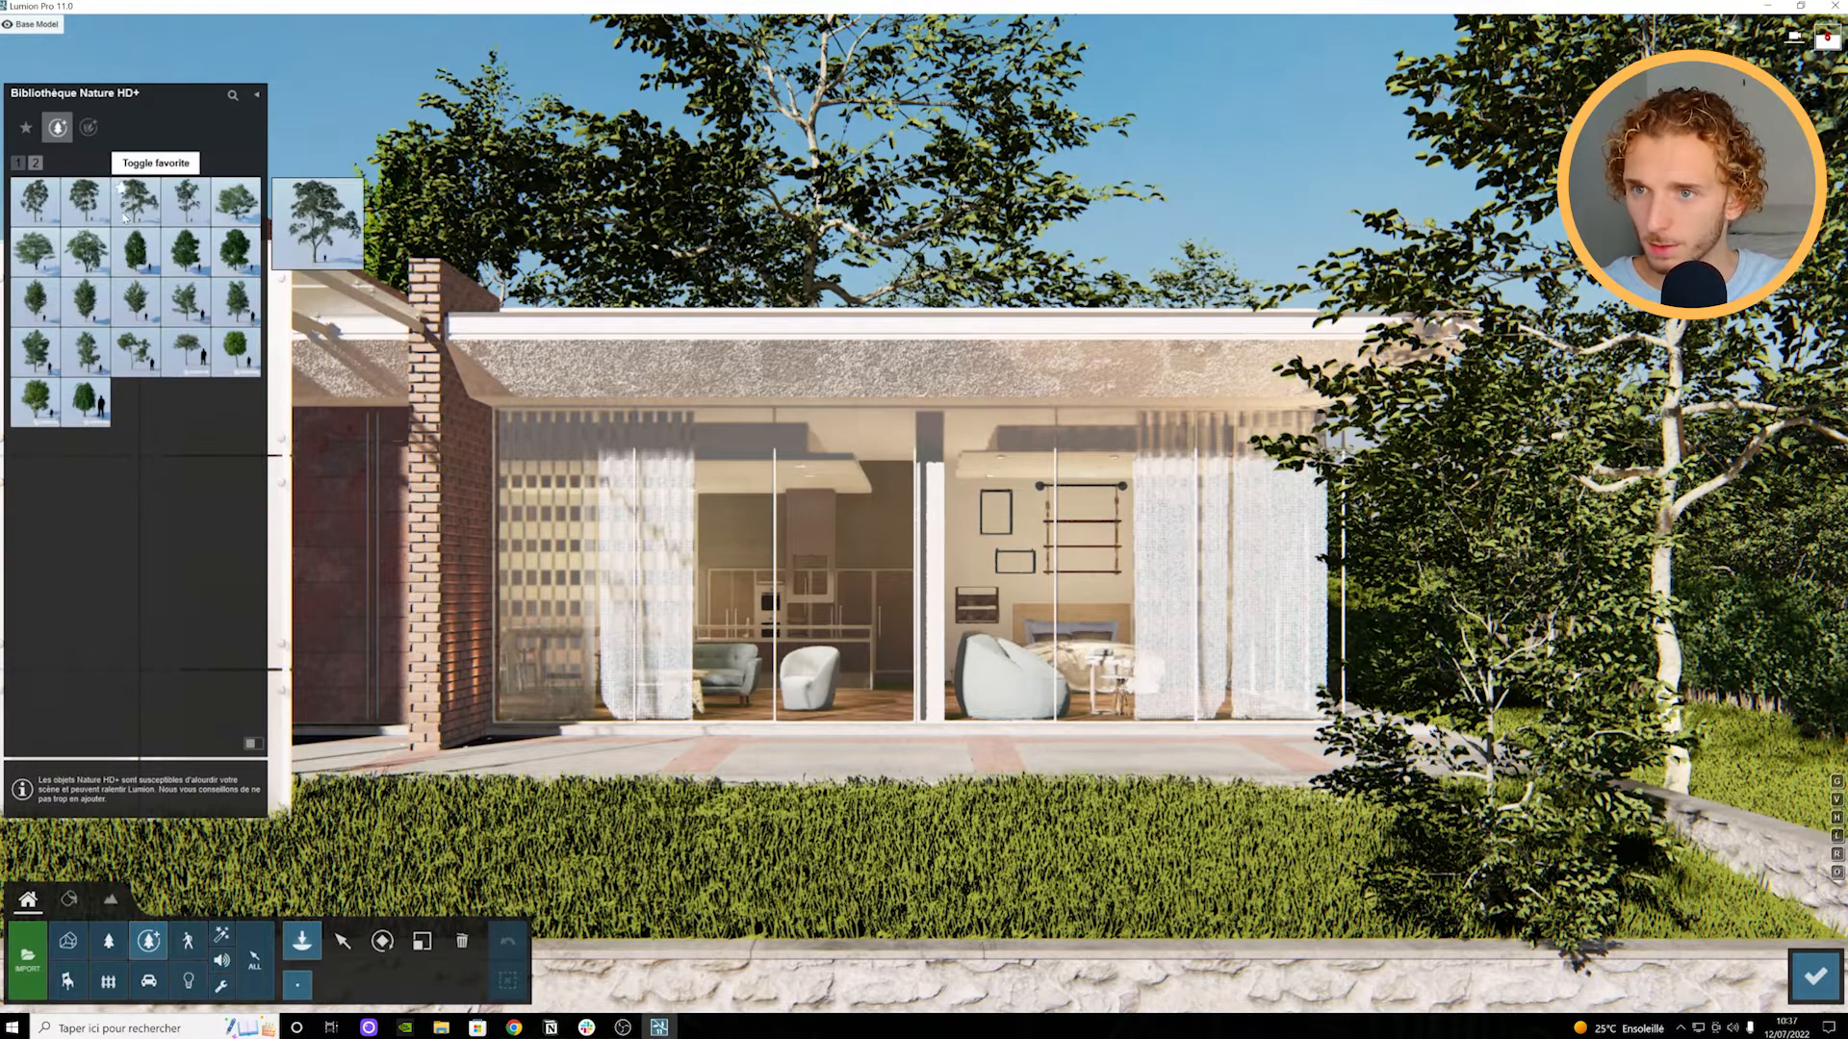
{"action": "left_click", "coordinate": [86, 352]}
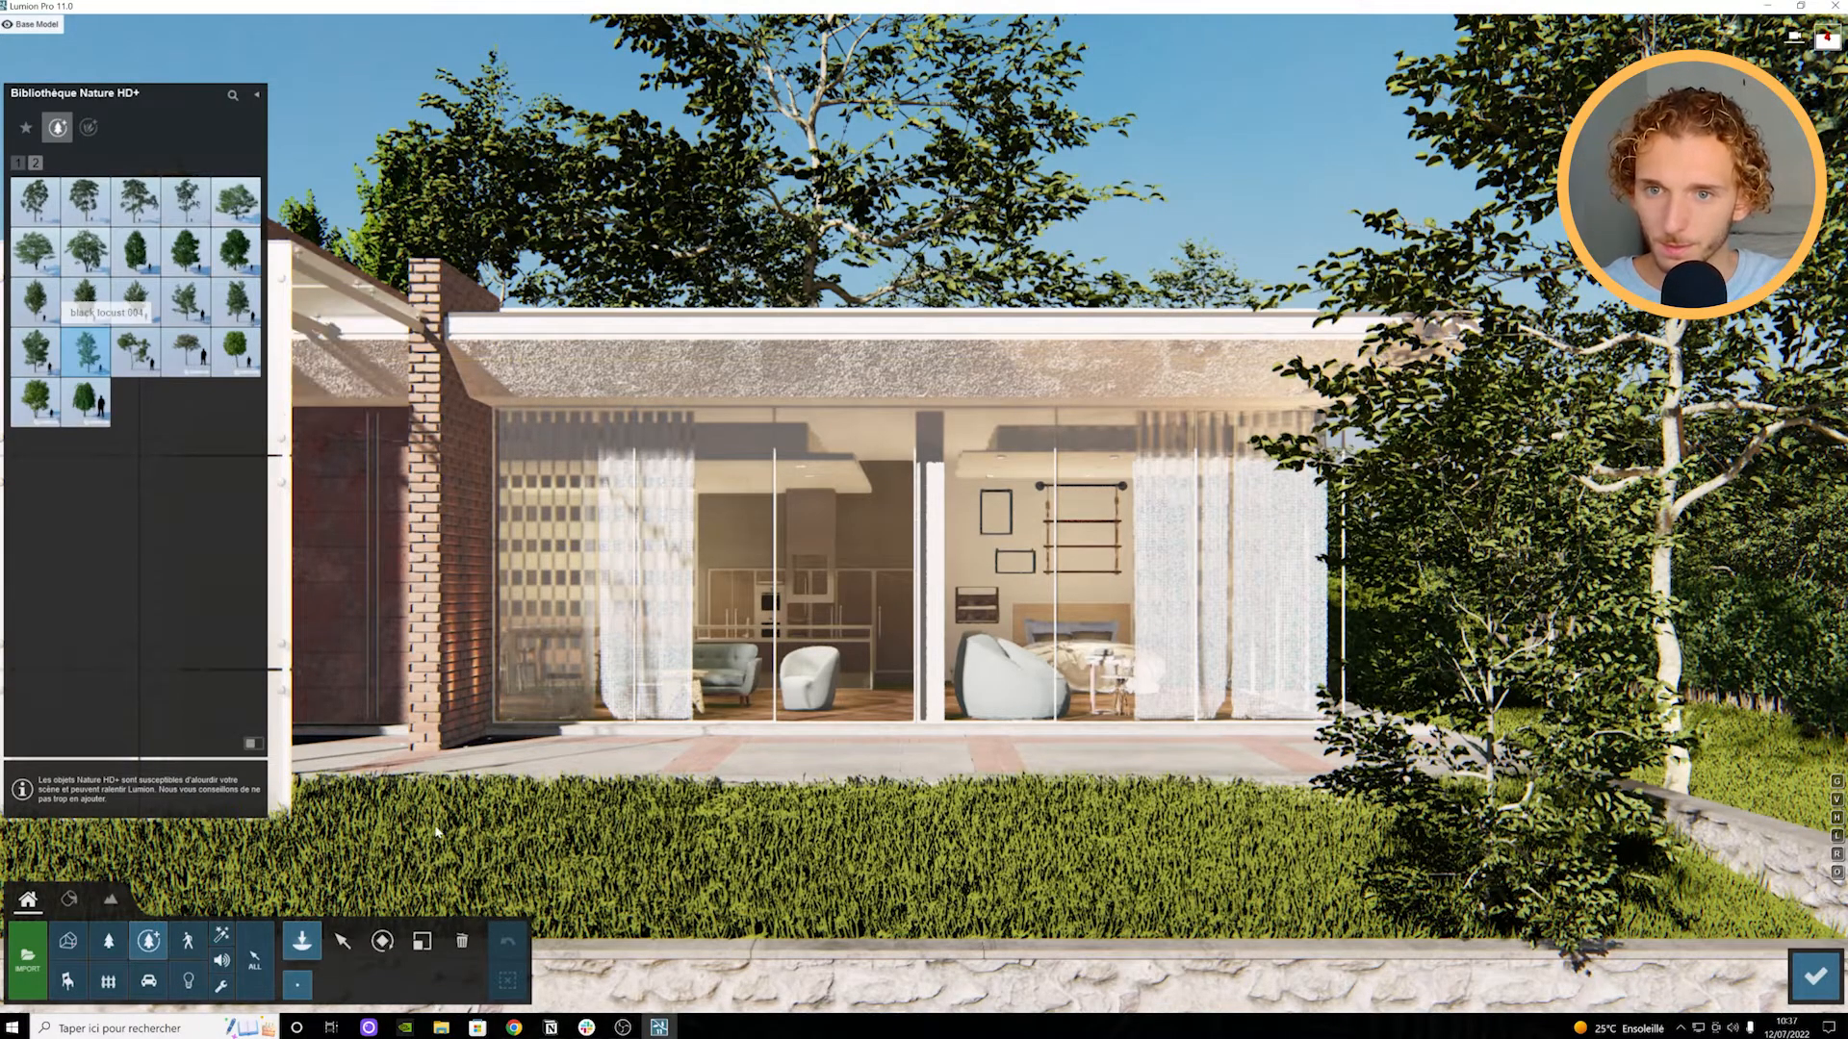
{"action": "left_click", "coordinate": [435, 831]}
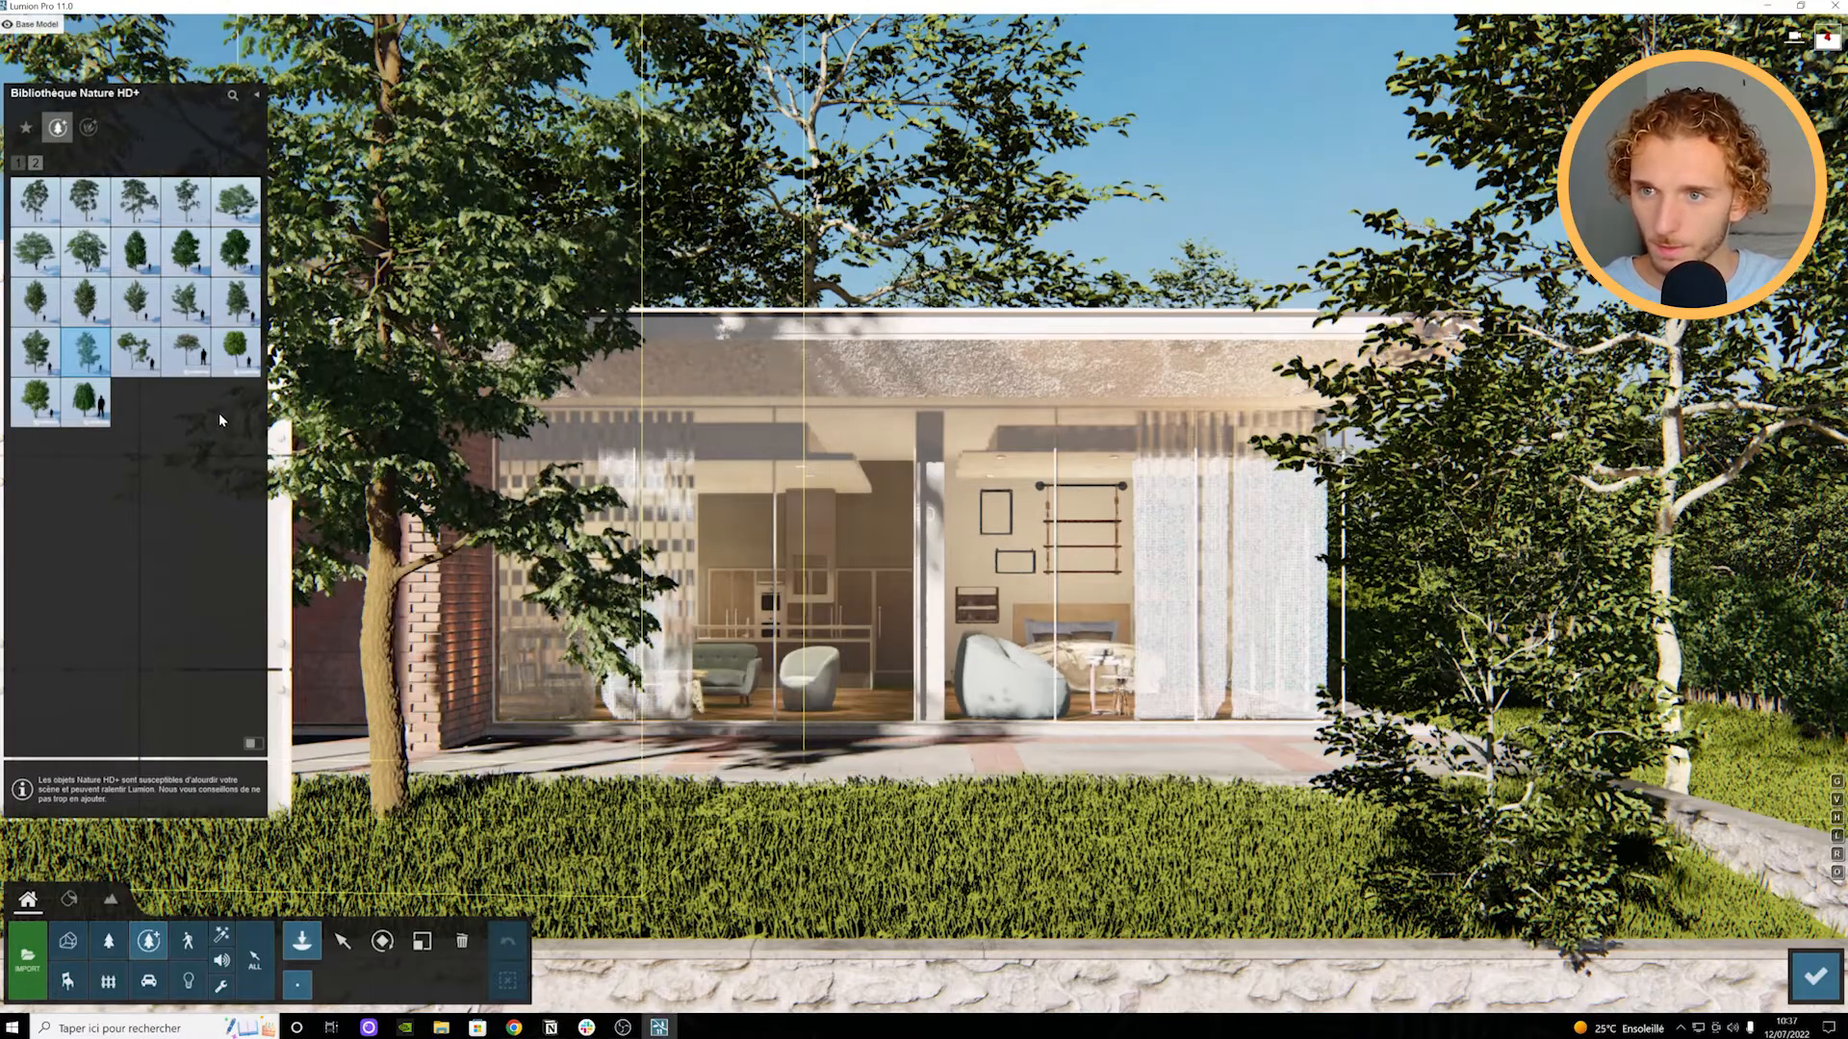
{"action": "left_click", "coordinate": [136, 349]}
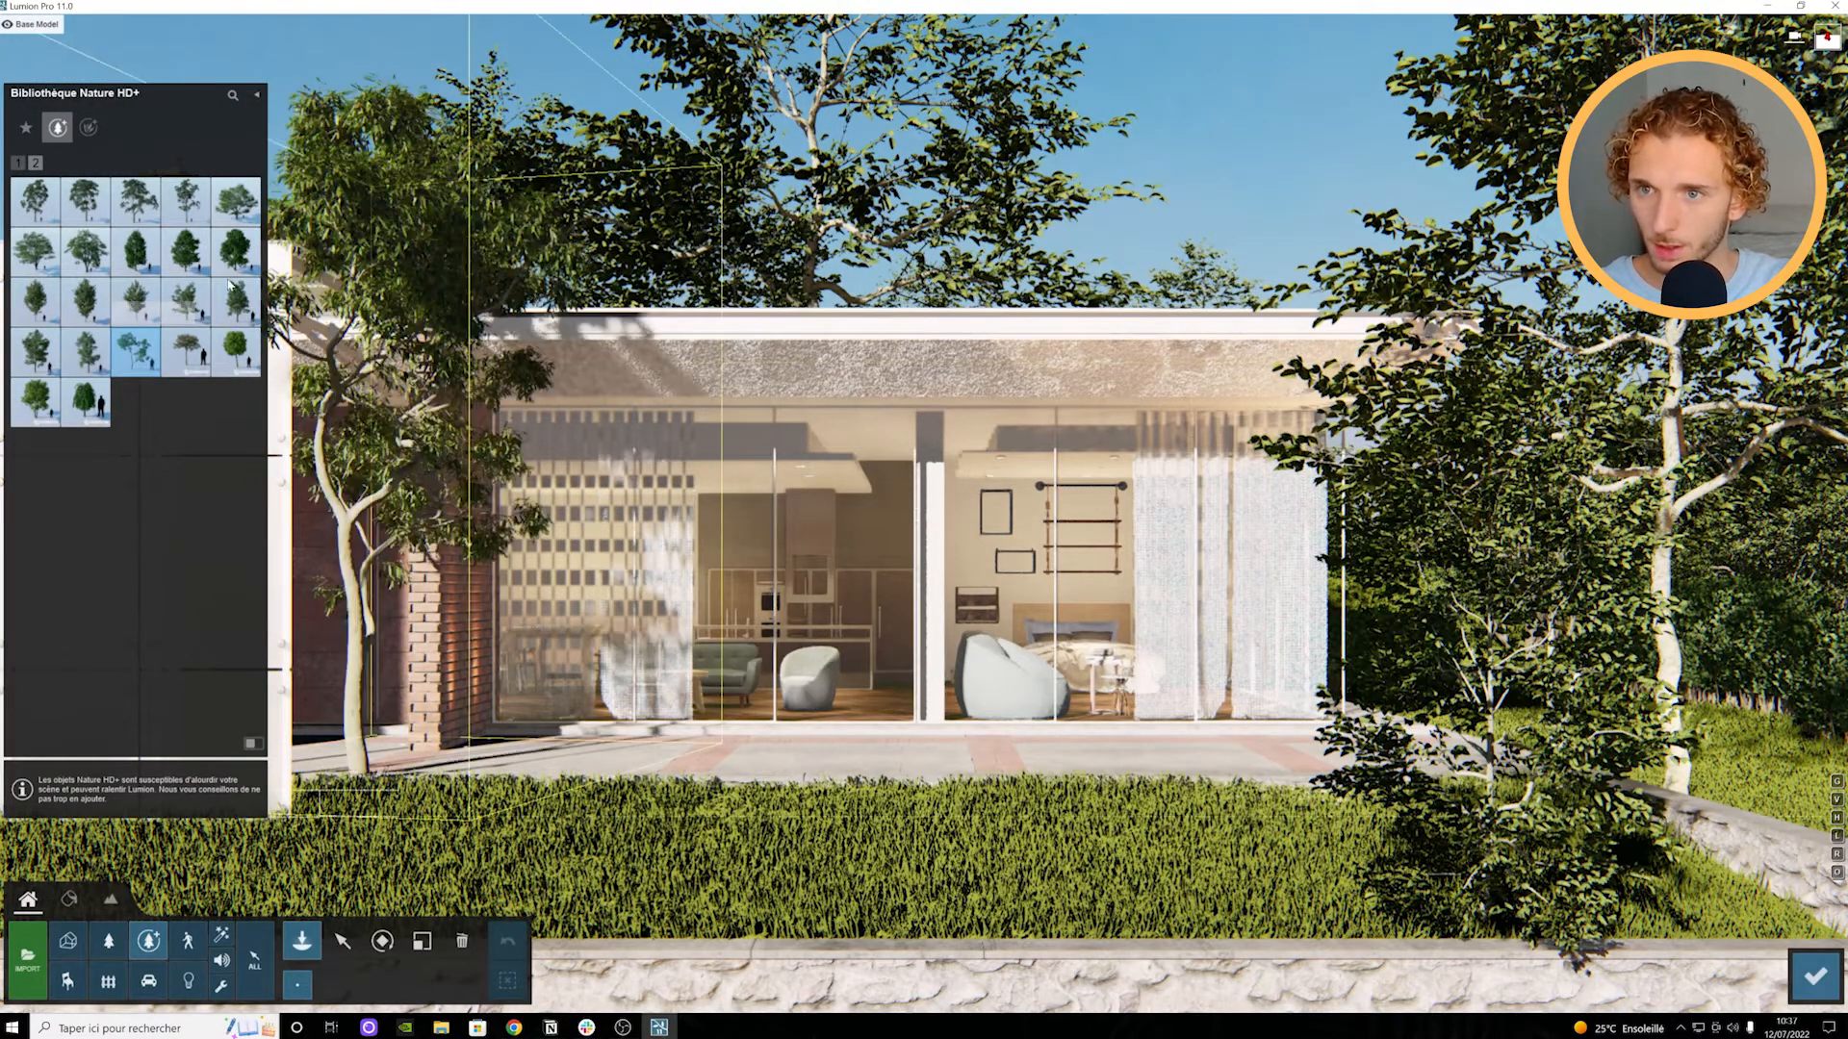
{"action": "left_click", "coordinate": [230, 306]}
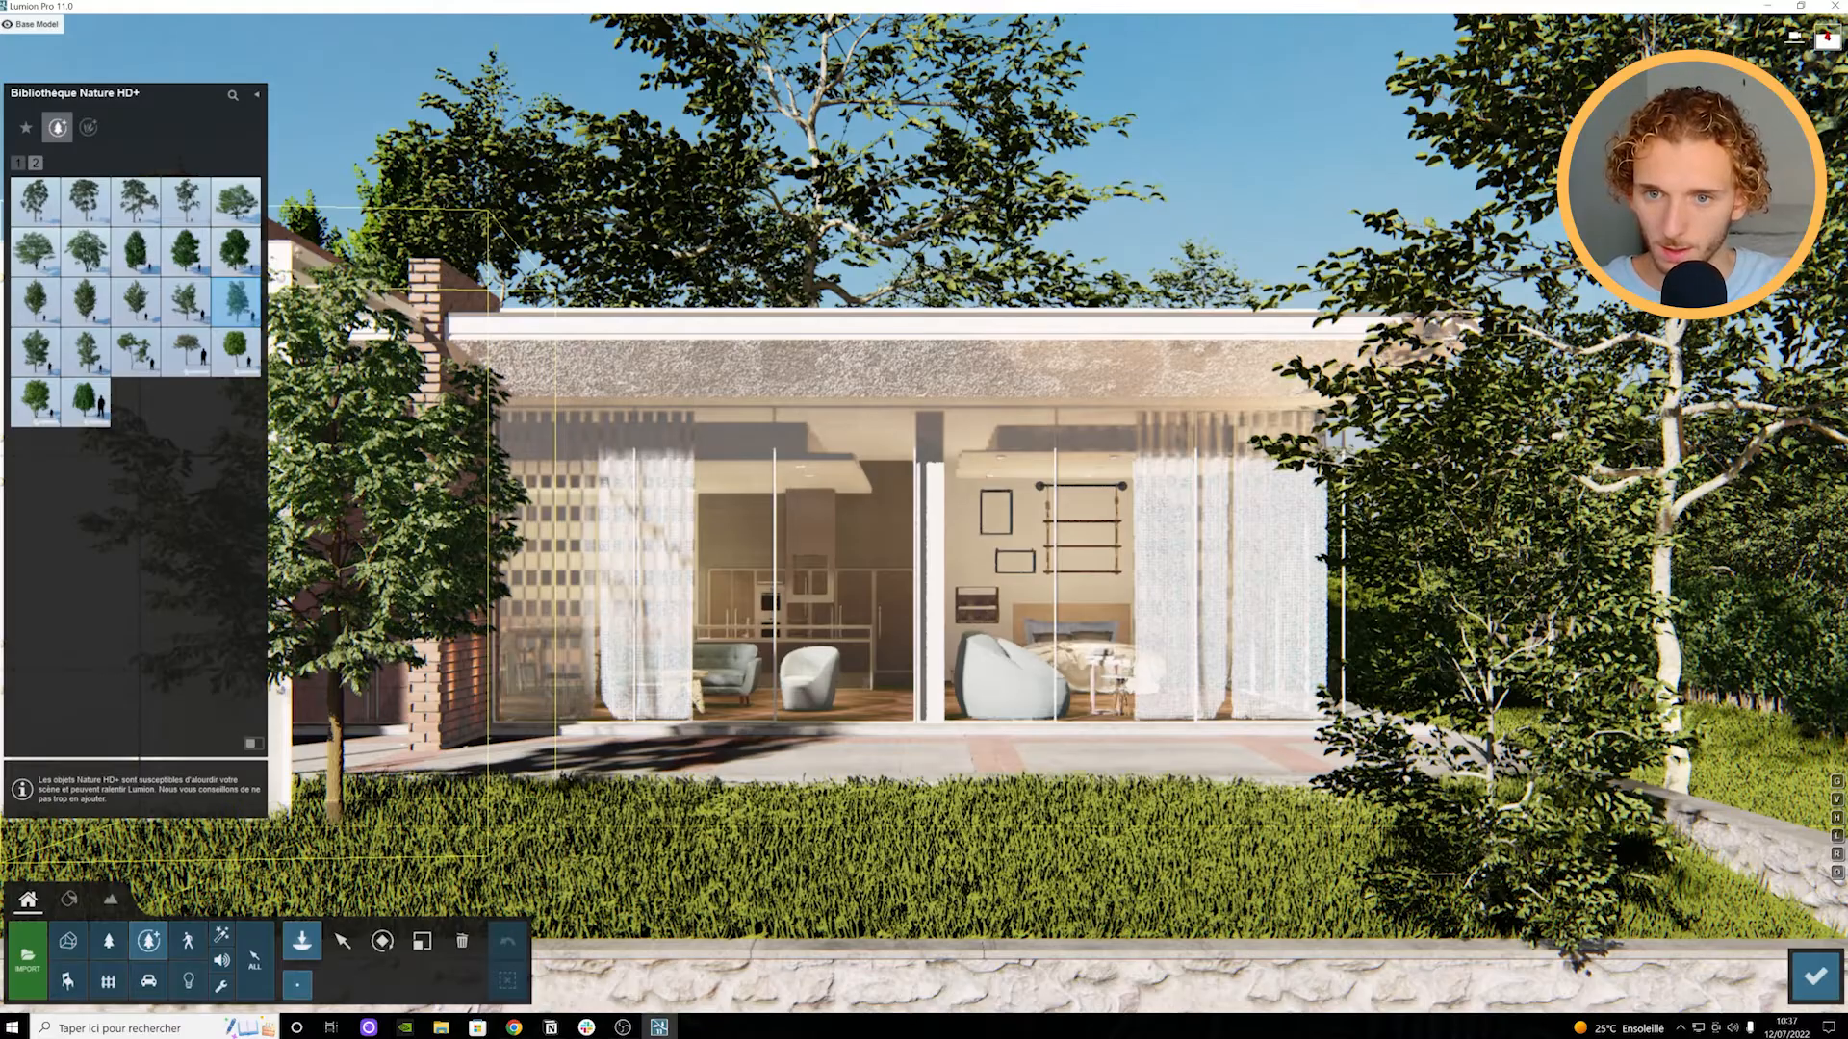
{"action": "key", "text": "l"}
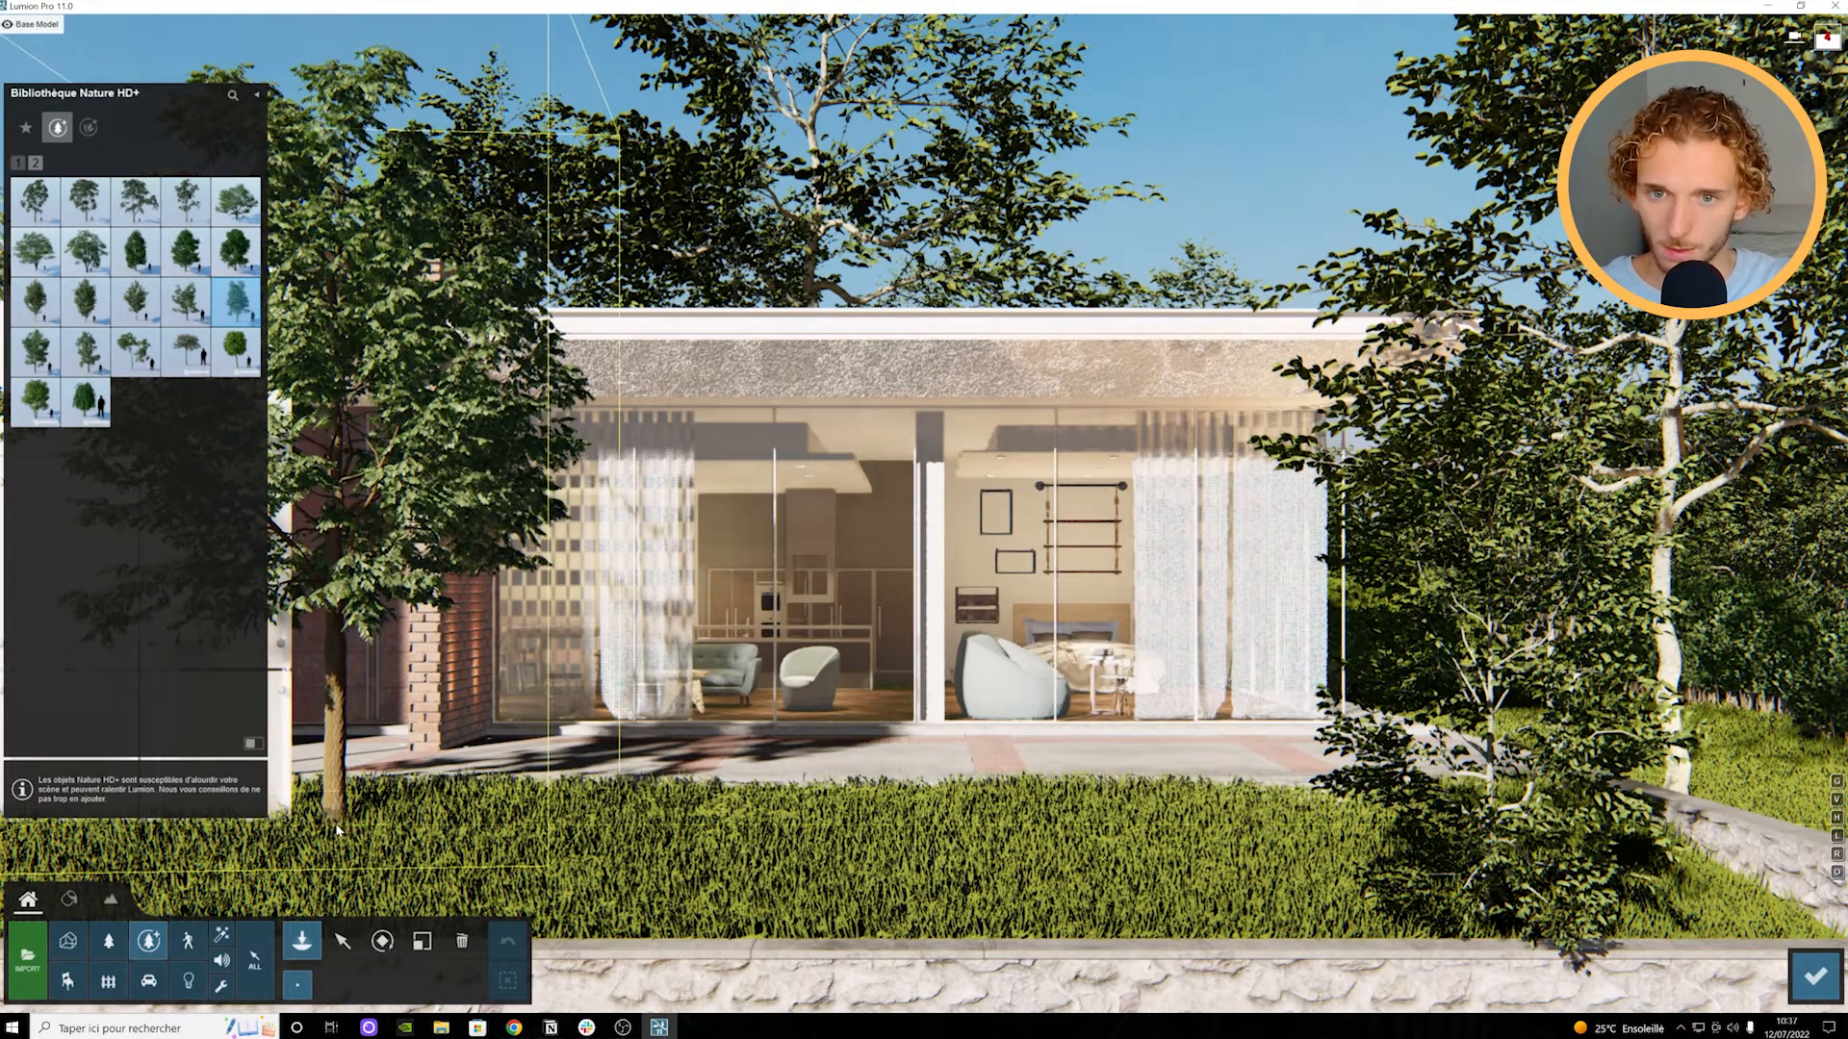
{"action": "left_click", "coordinate": [336, 829]}
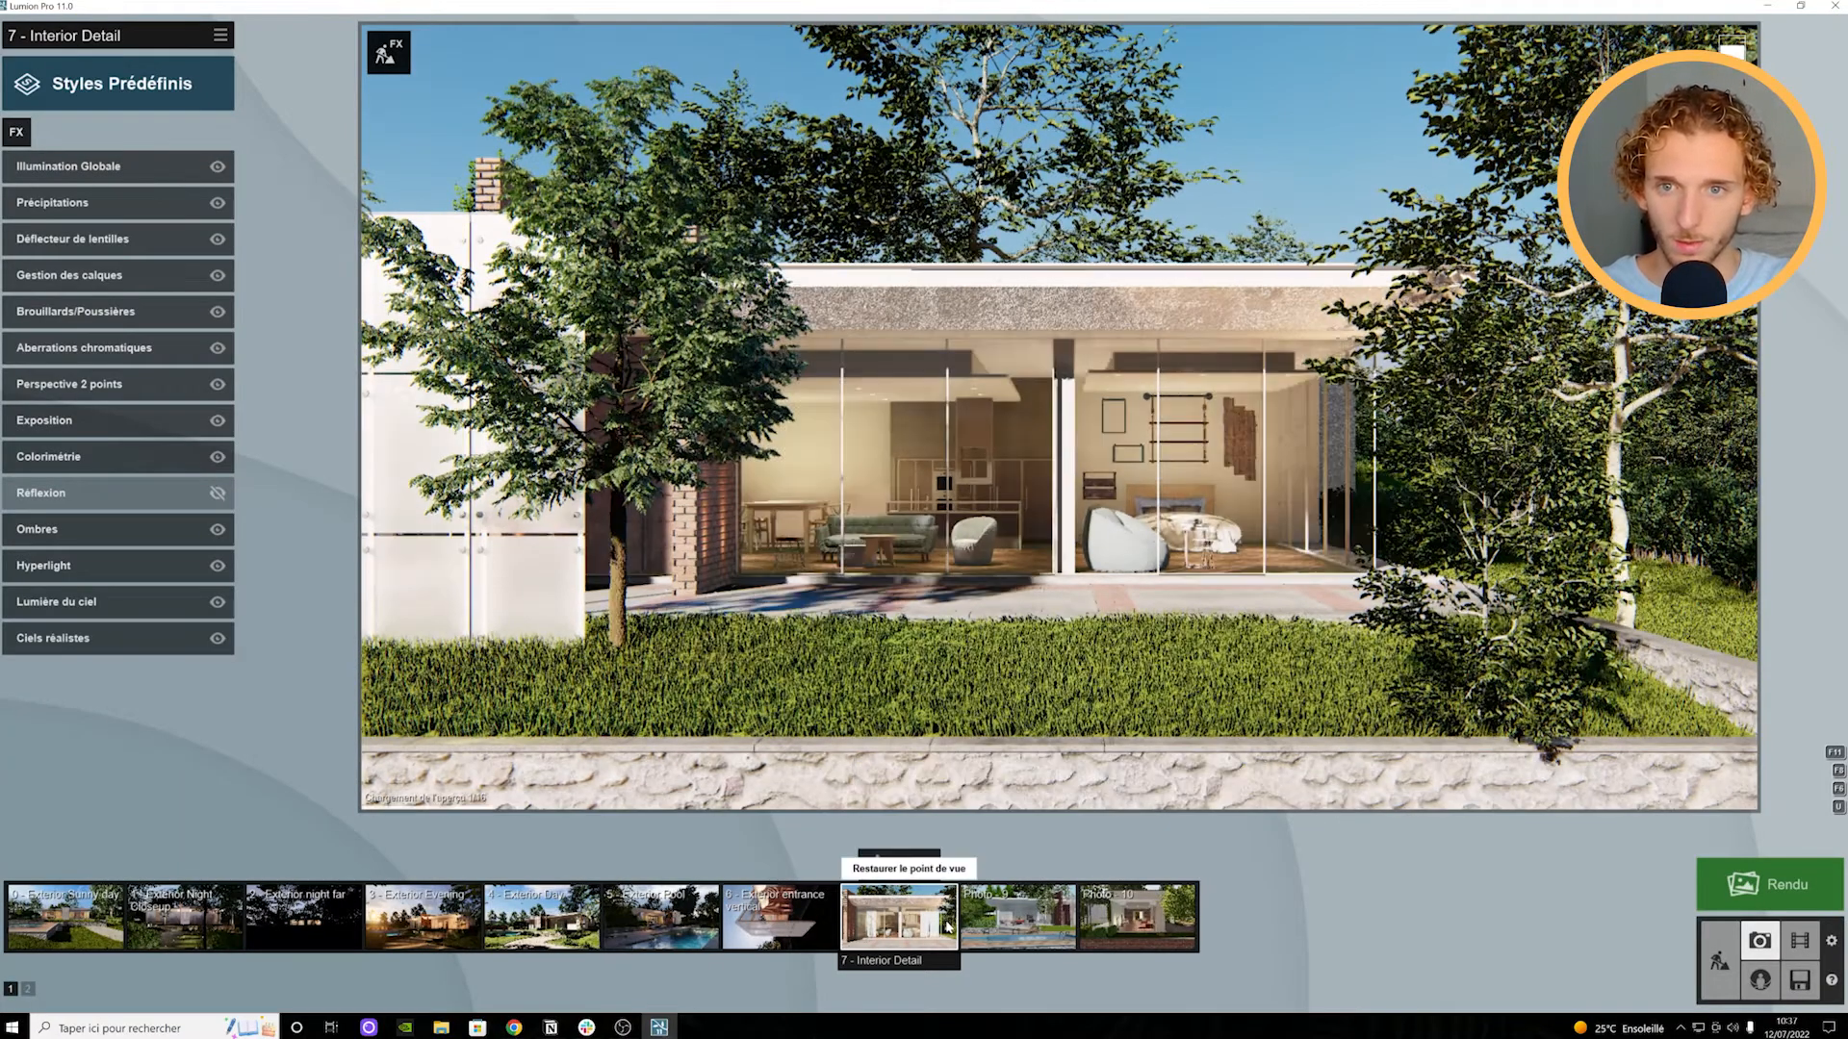
{"action": "left_click", "coordinate": [949, 922]}
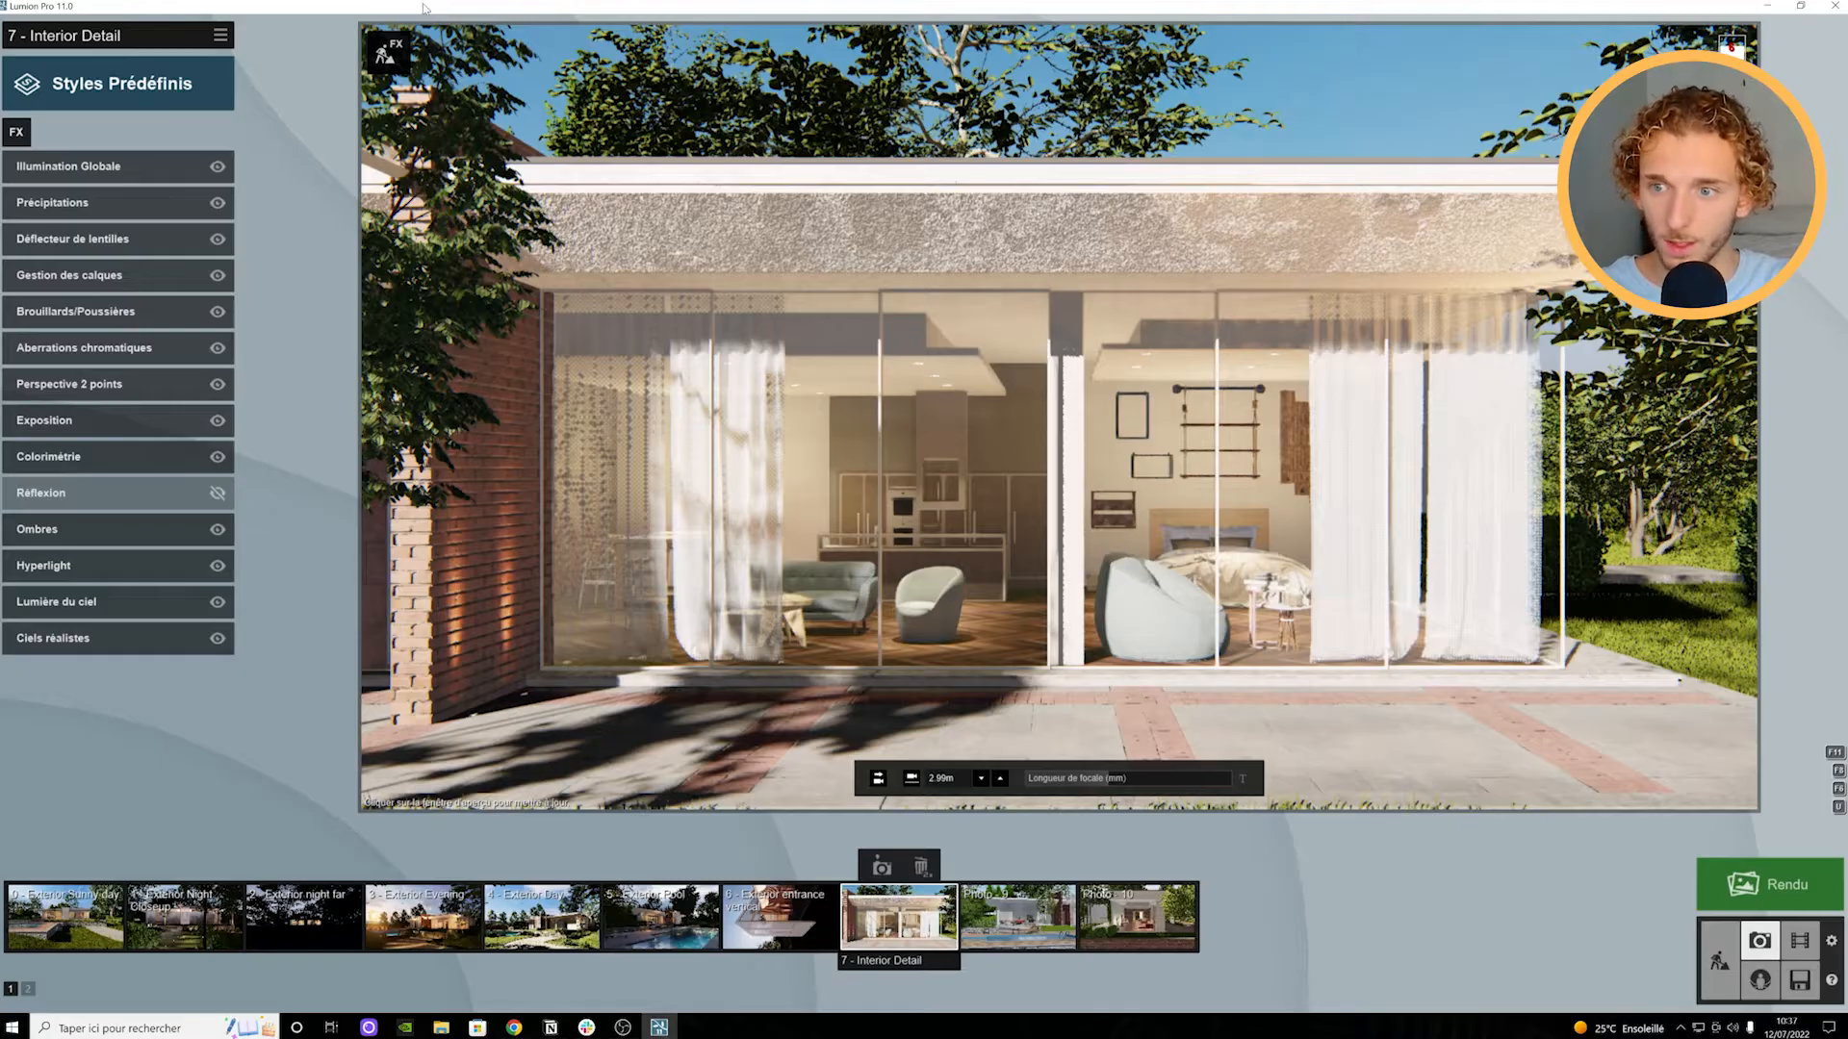
Step: Add another tree of the same Nature HD+ species on the lawn beyond the bedroom-side corner of the house
{"action": "left_click", "coordinate": [380, 56]}
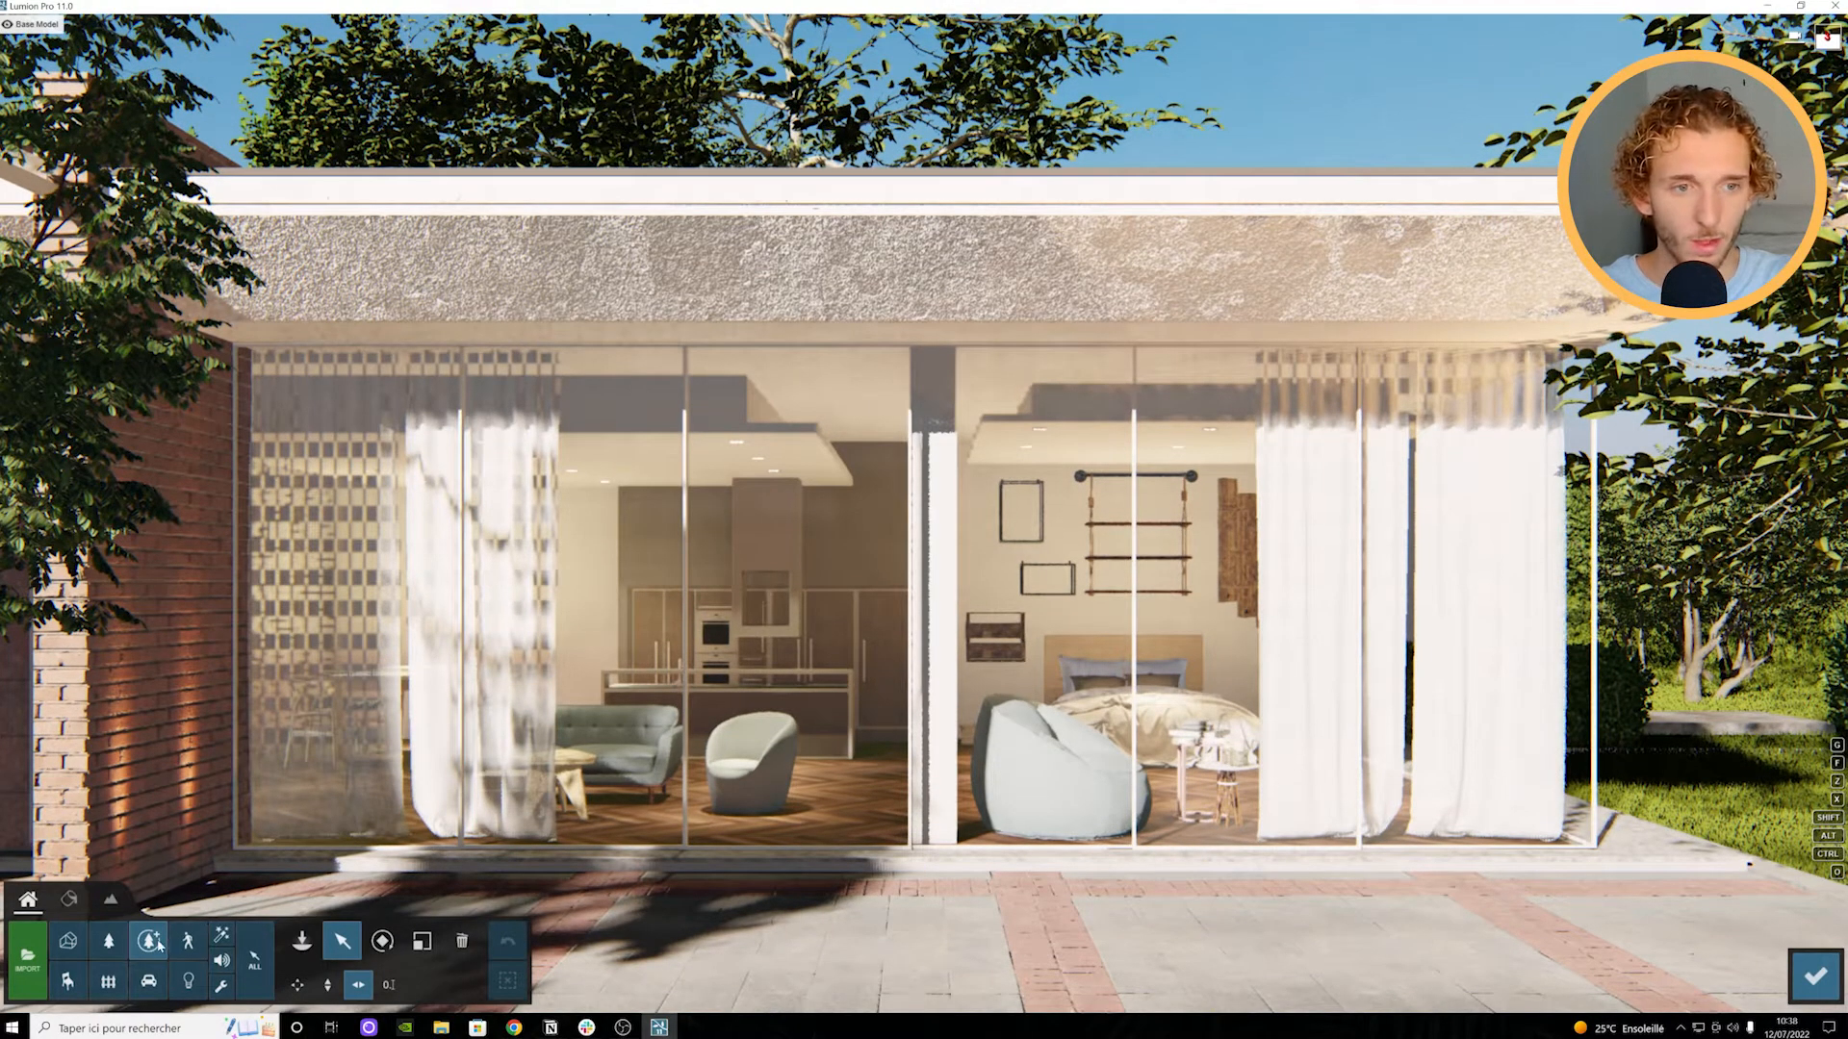
{"action": "left_click", "coordinate": [154, 943]}
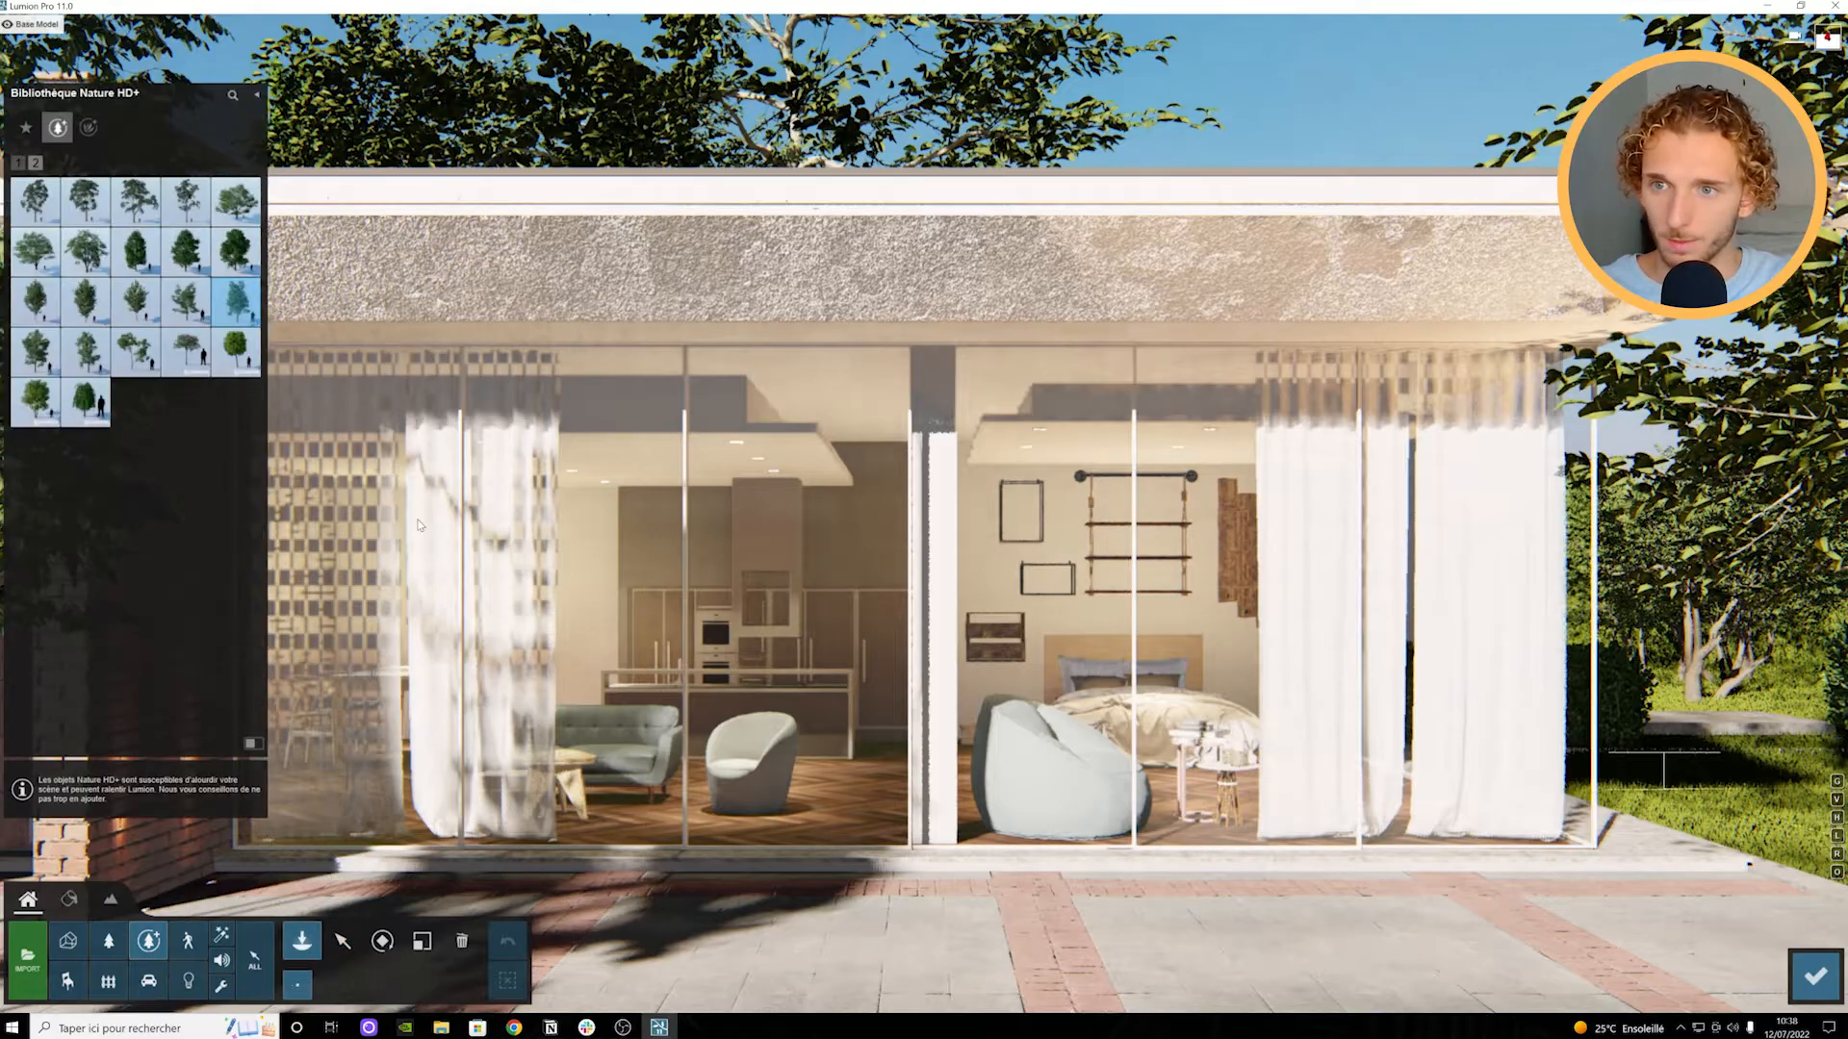
{"action": "left_click", "coordinate": [1689, 787]}
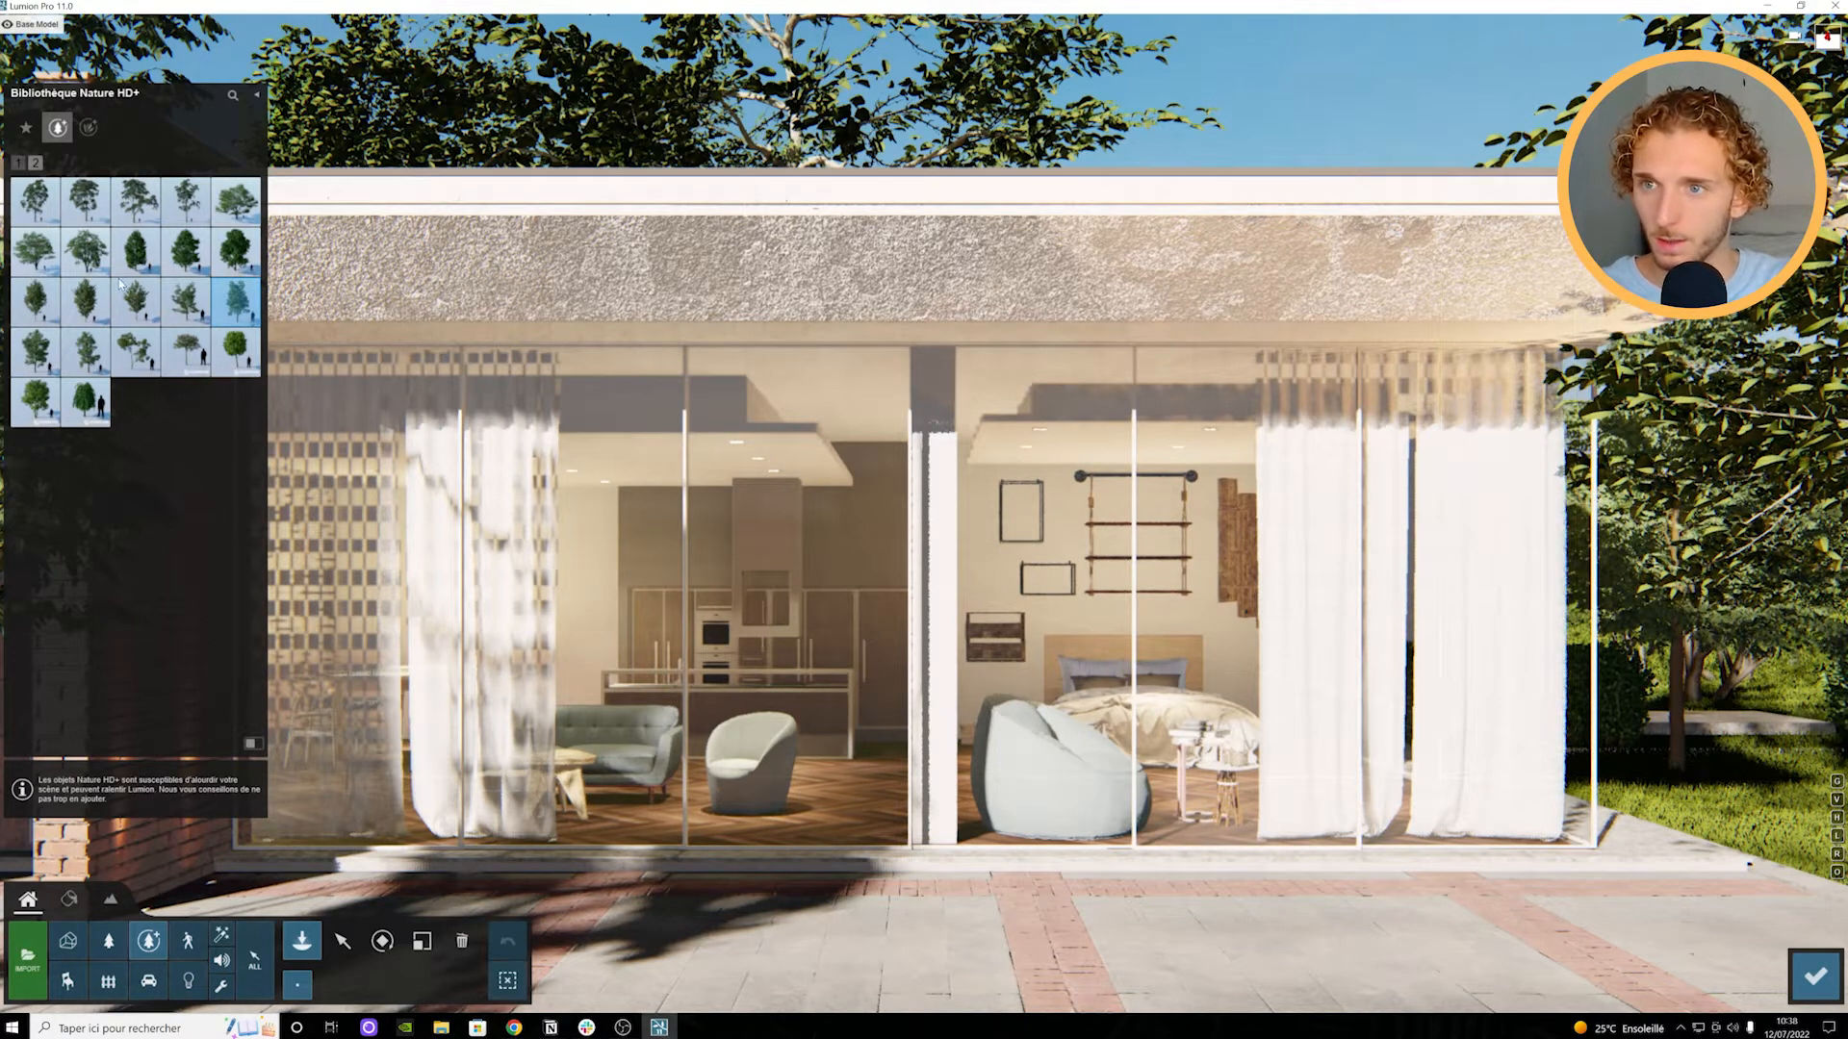
Step: Plant a light-leaved shrub and several rounded Nature HD+ bushes on the grass beside the terrace's bedroom-side edge
{"action": "left_click", "coordinate": [89, 127]}
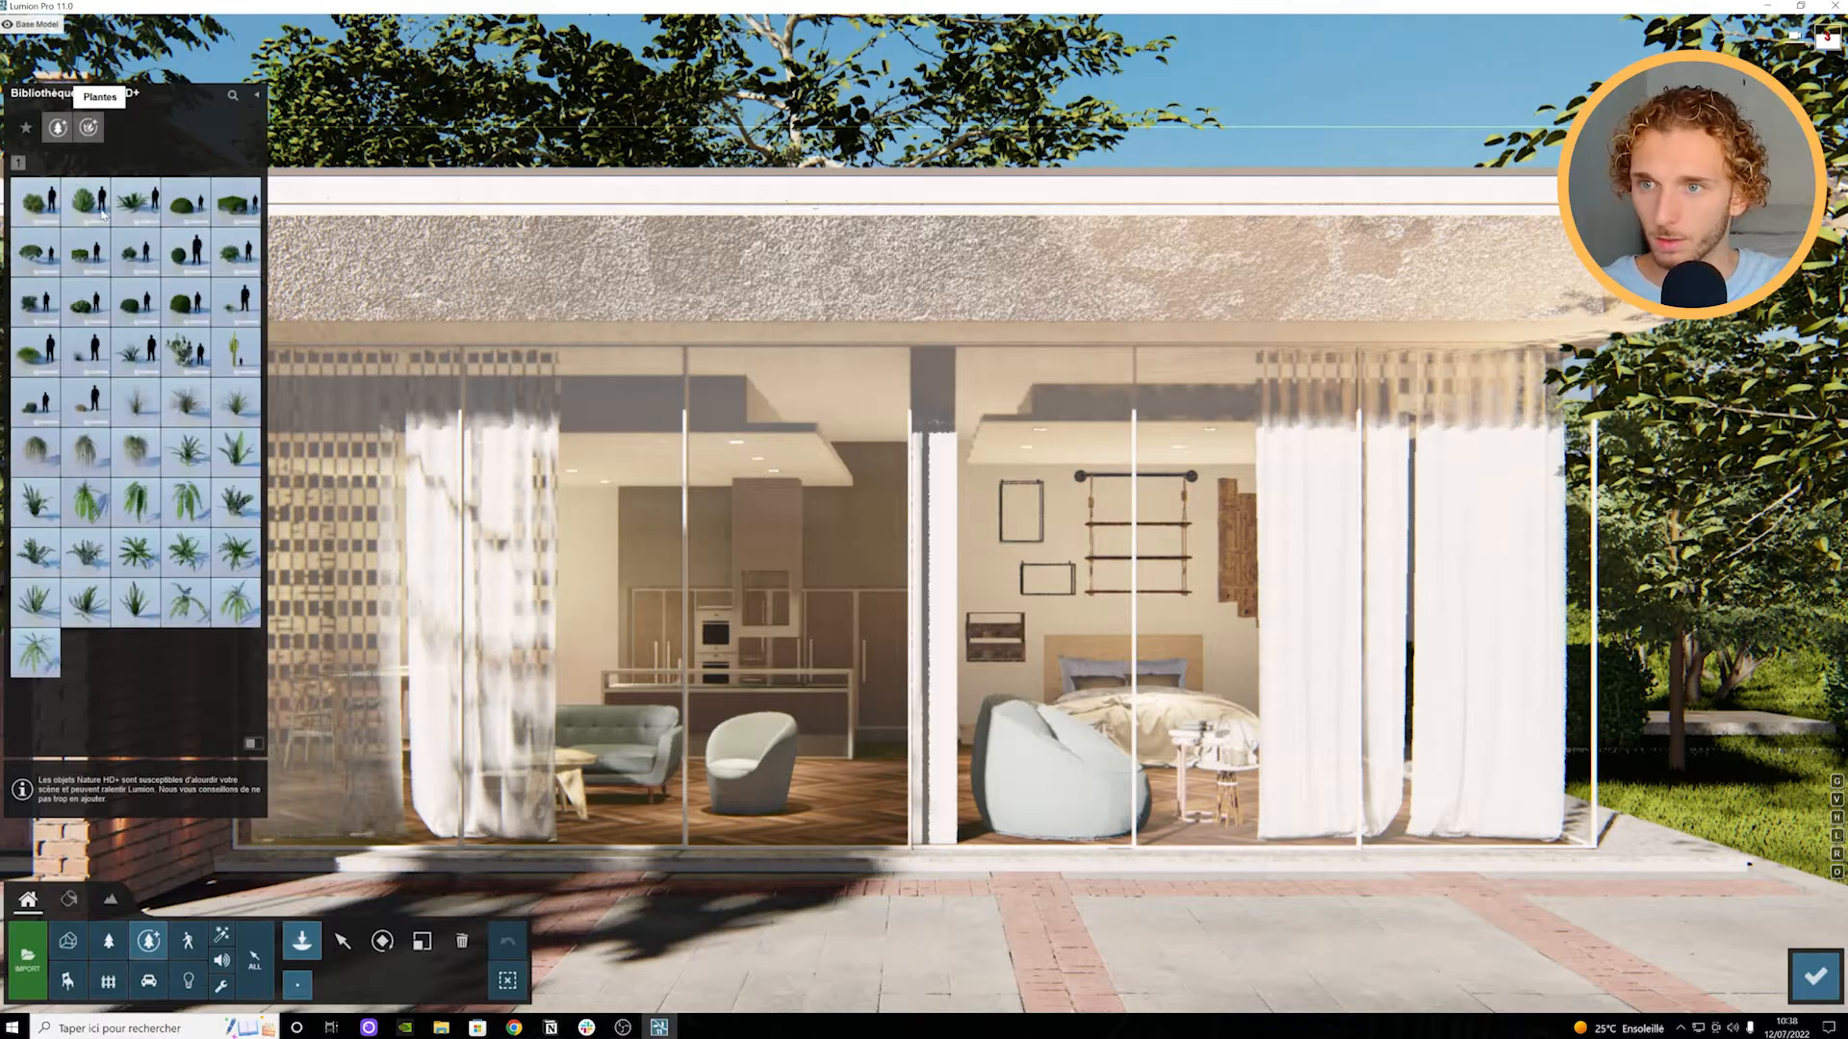
{"action": "left_click", "coordinate": [34, 200]}
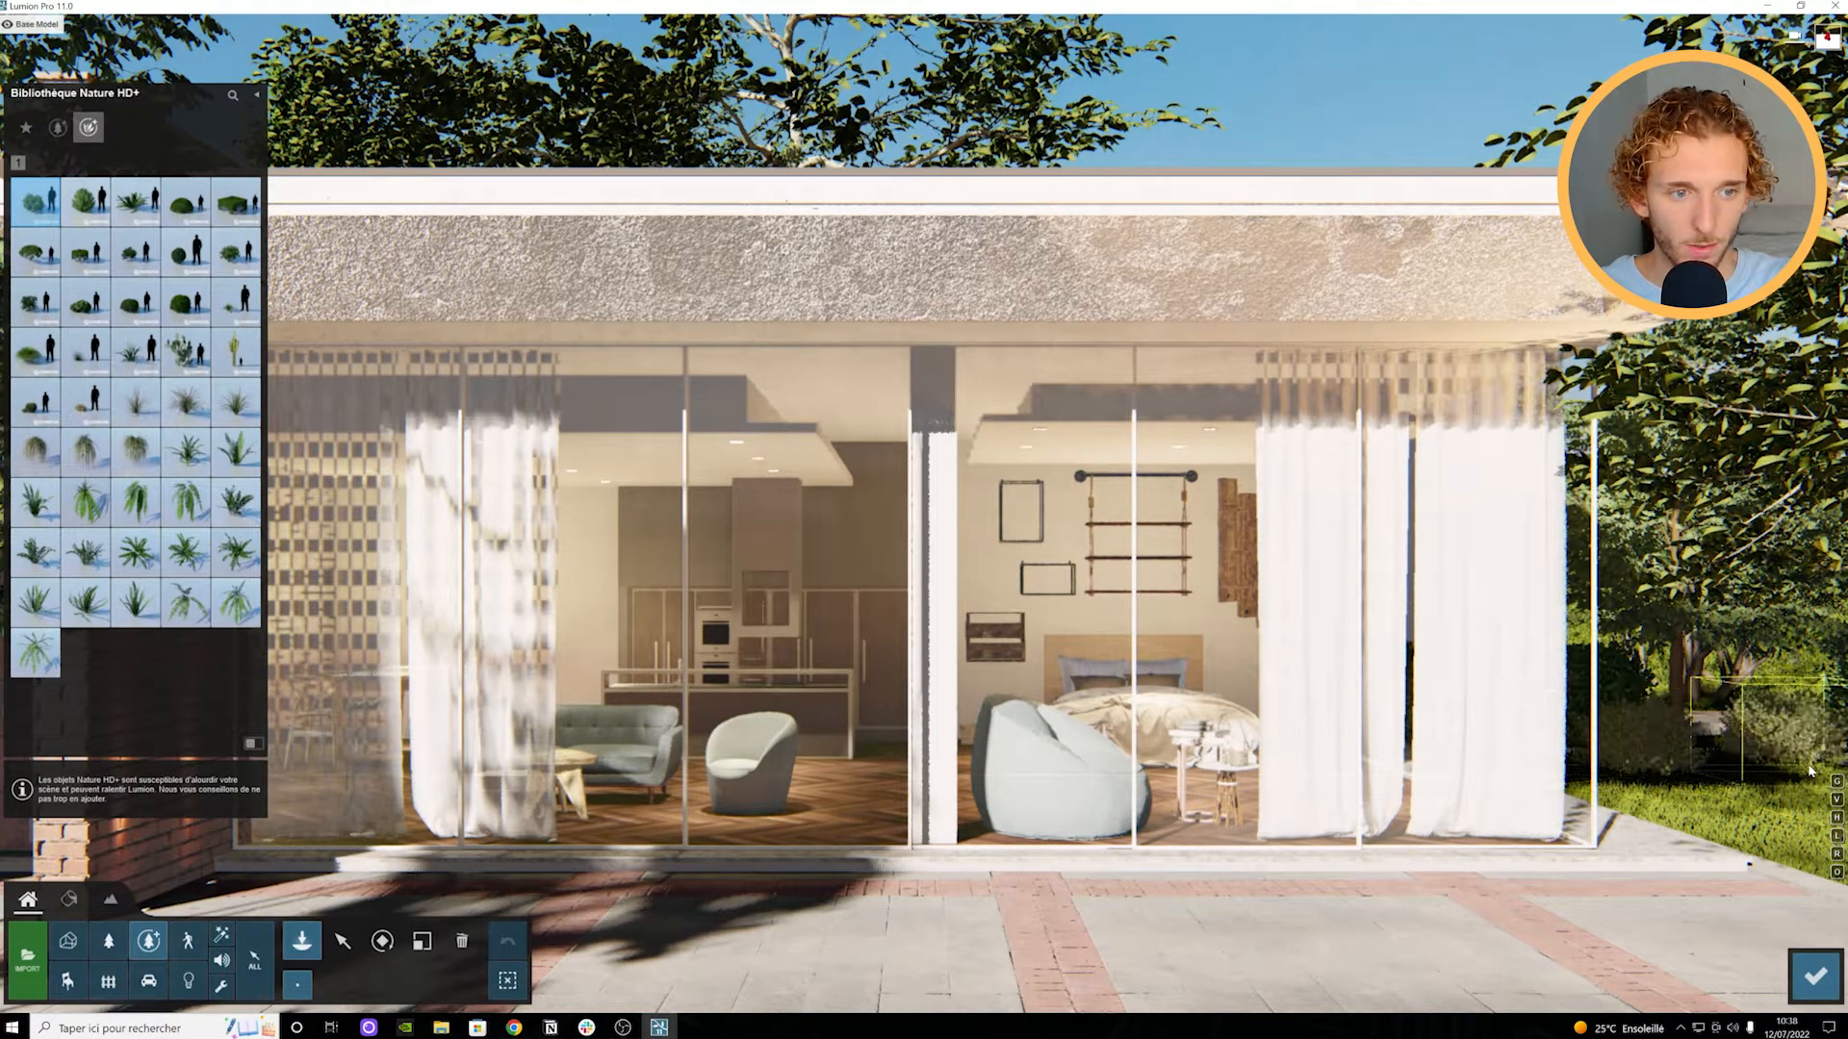
{"action": "left_click", "coordinate": [1805, 870]}
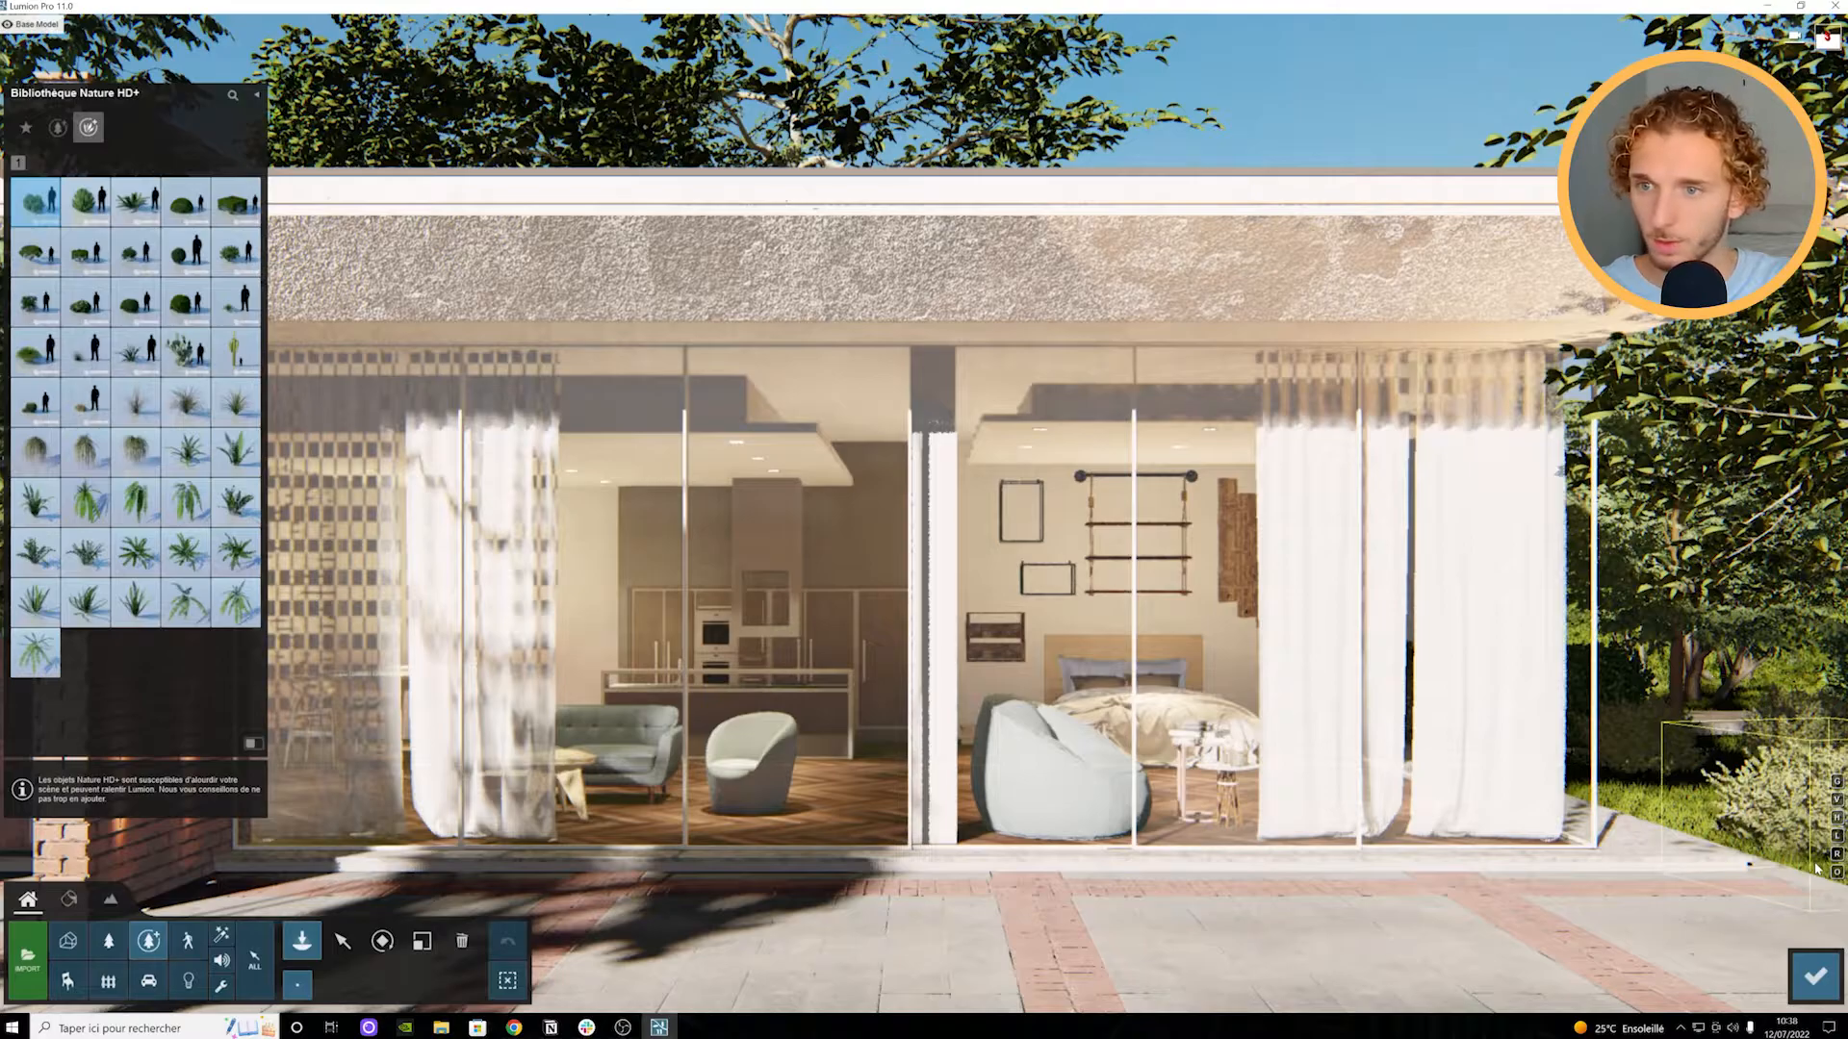
{"action": "left_click", "coordinate": [143, 316]}
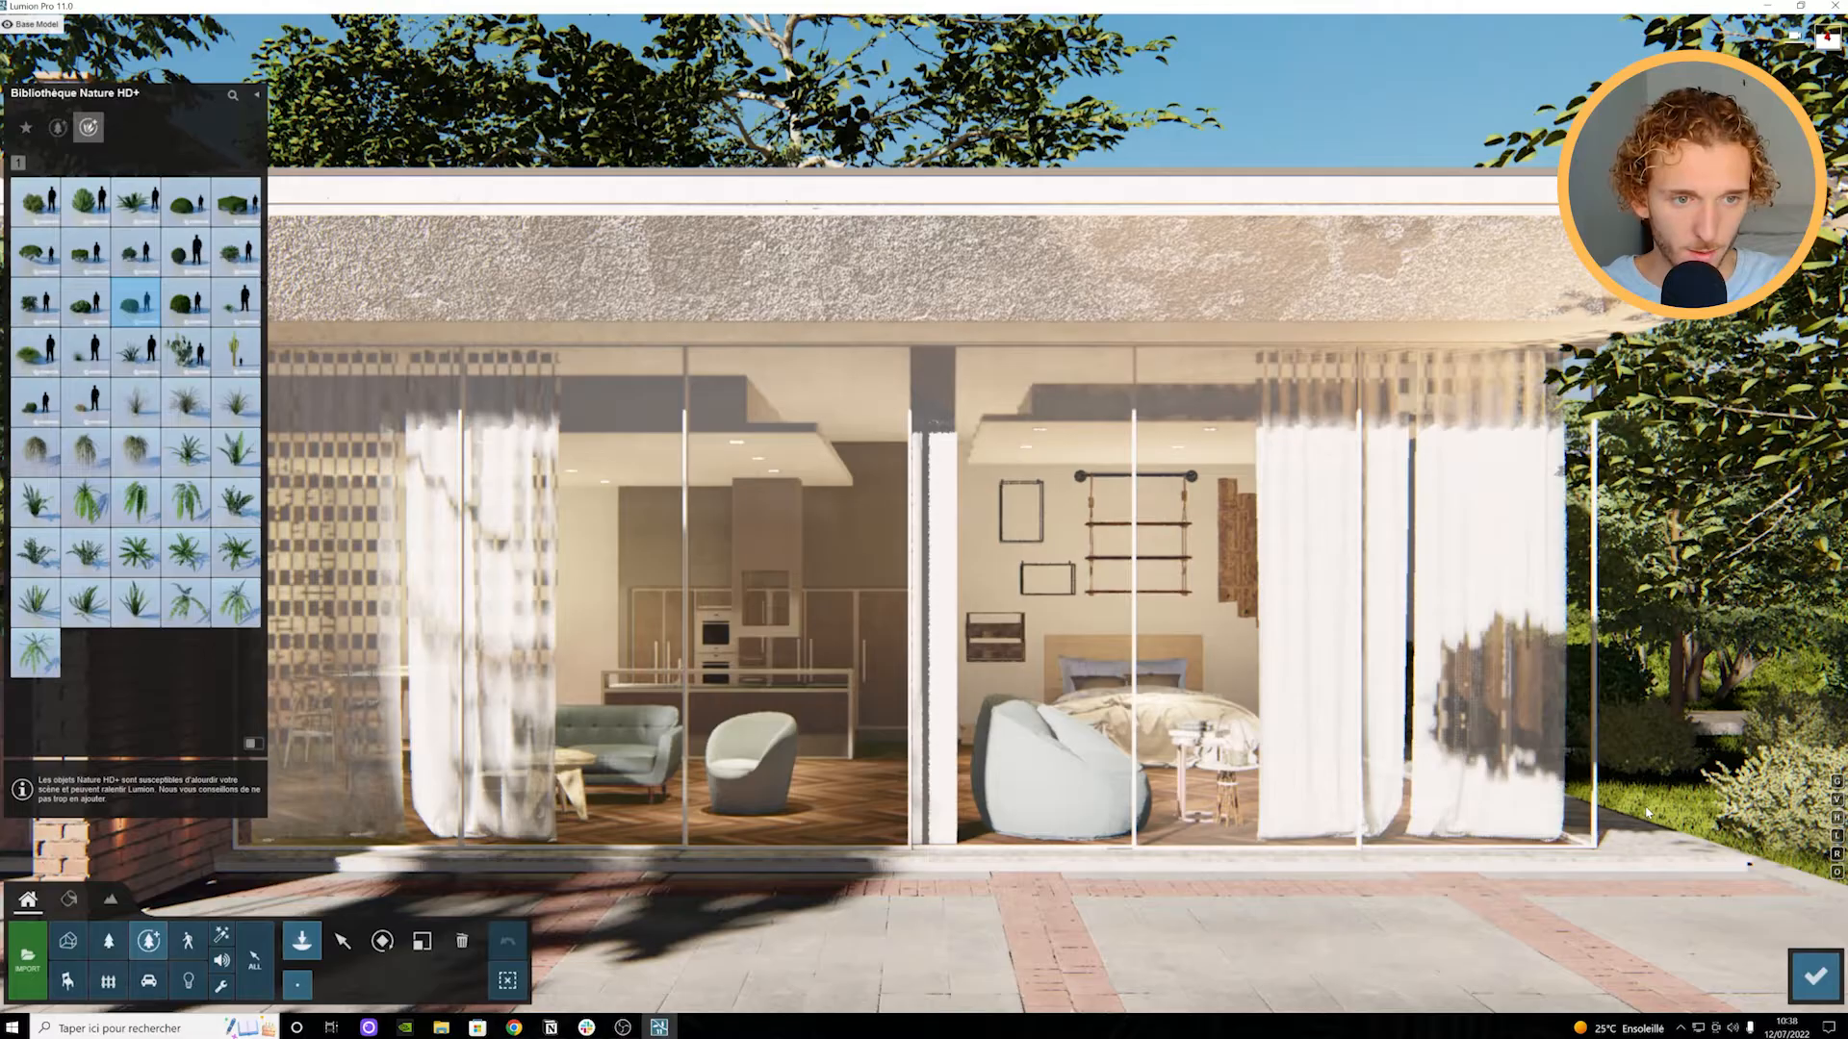
{"action": "left_click", "coordinate": [1710, 840]}
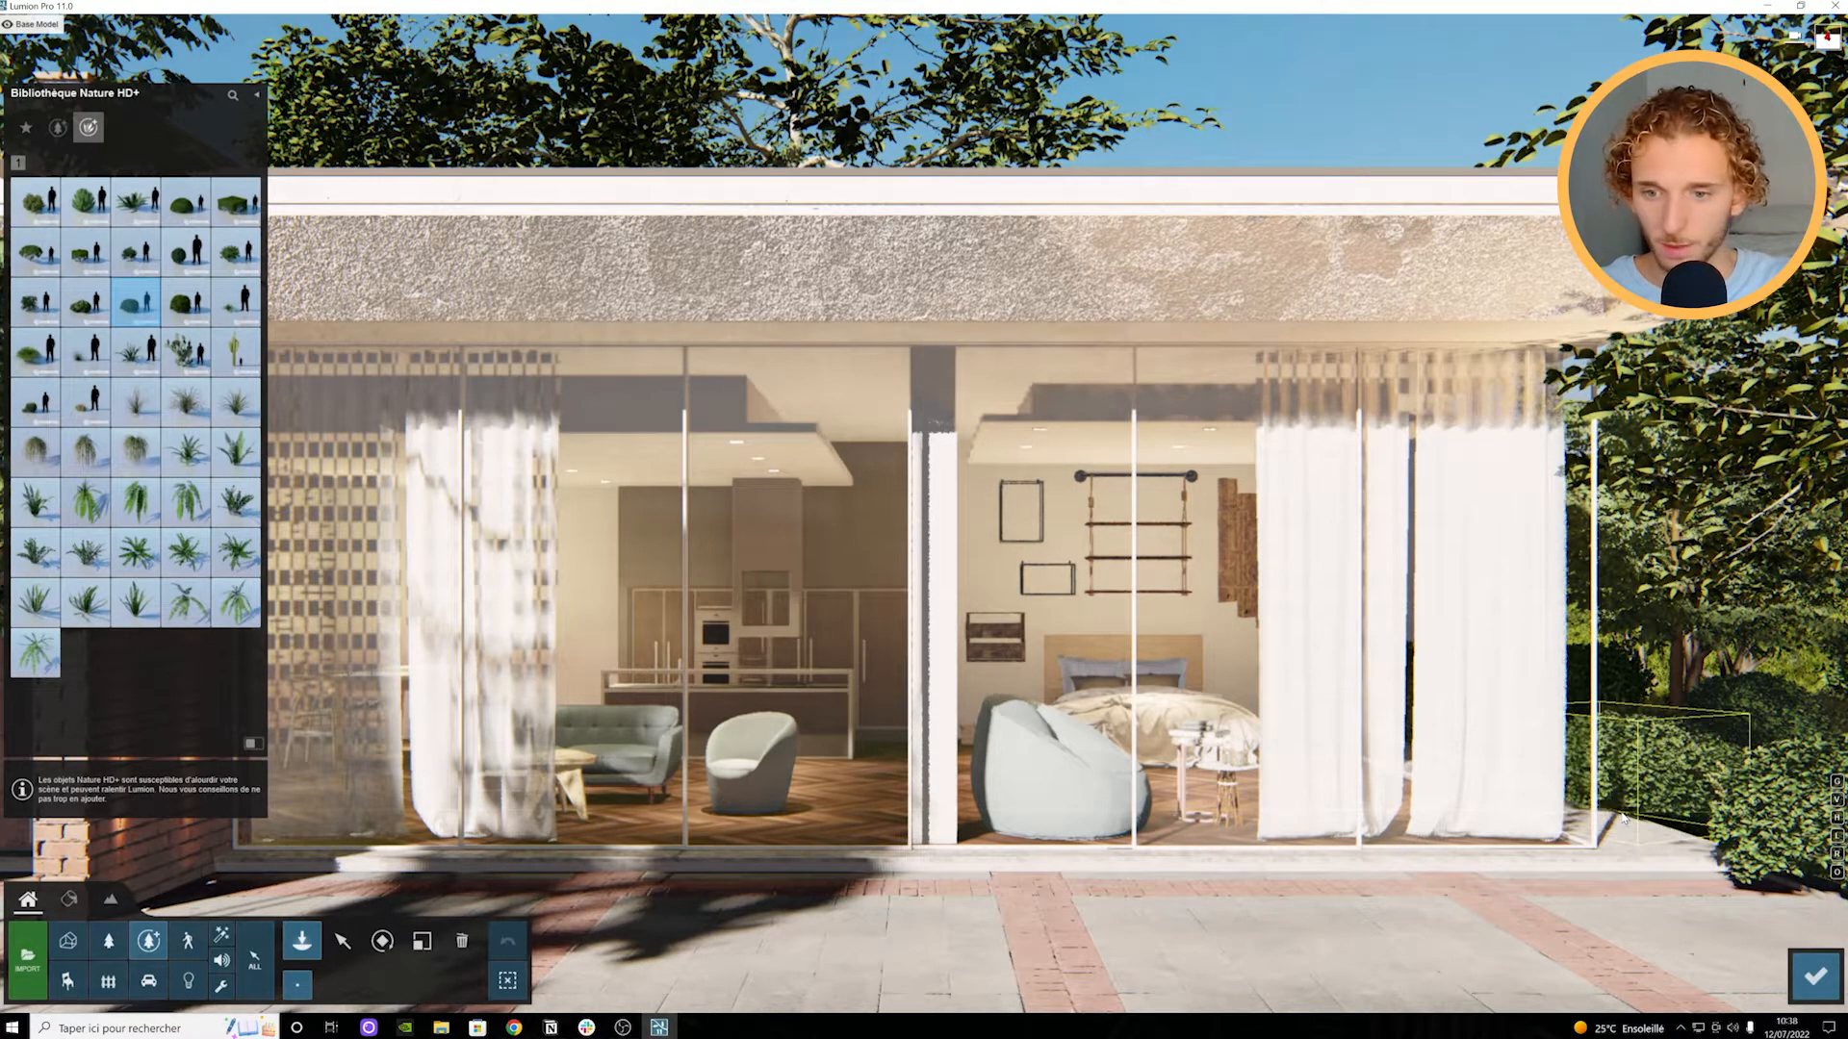
Step: Lower two of the bushes beside the terrace vertically into the ground, and return to photo 7's effects
{"action": "left_click", "coordinate": [342, 942]}
{"action": "left_click", "coordinate": [327, 986]}
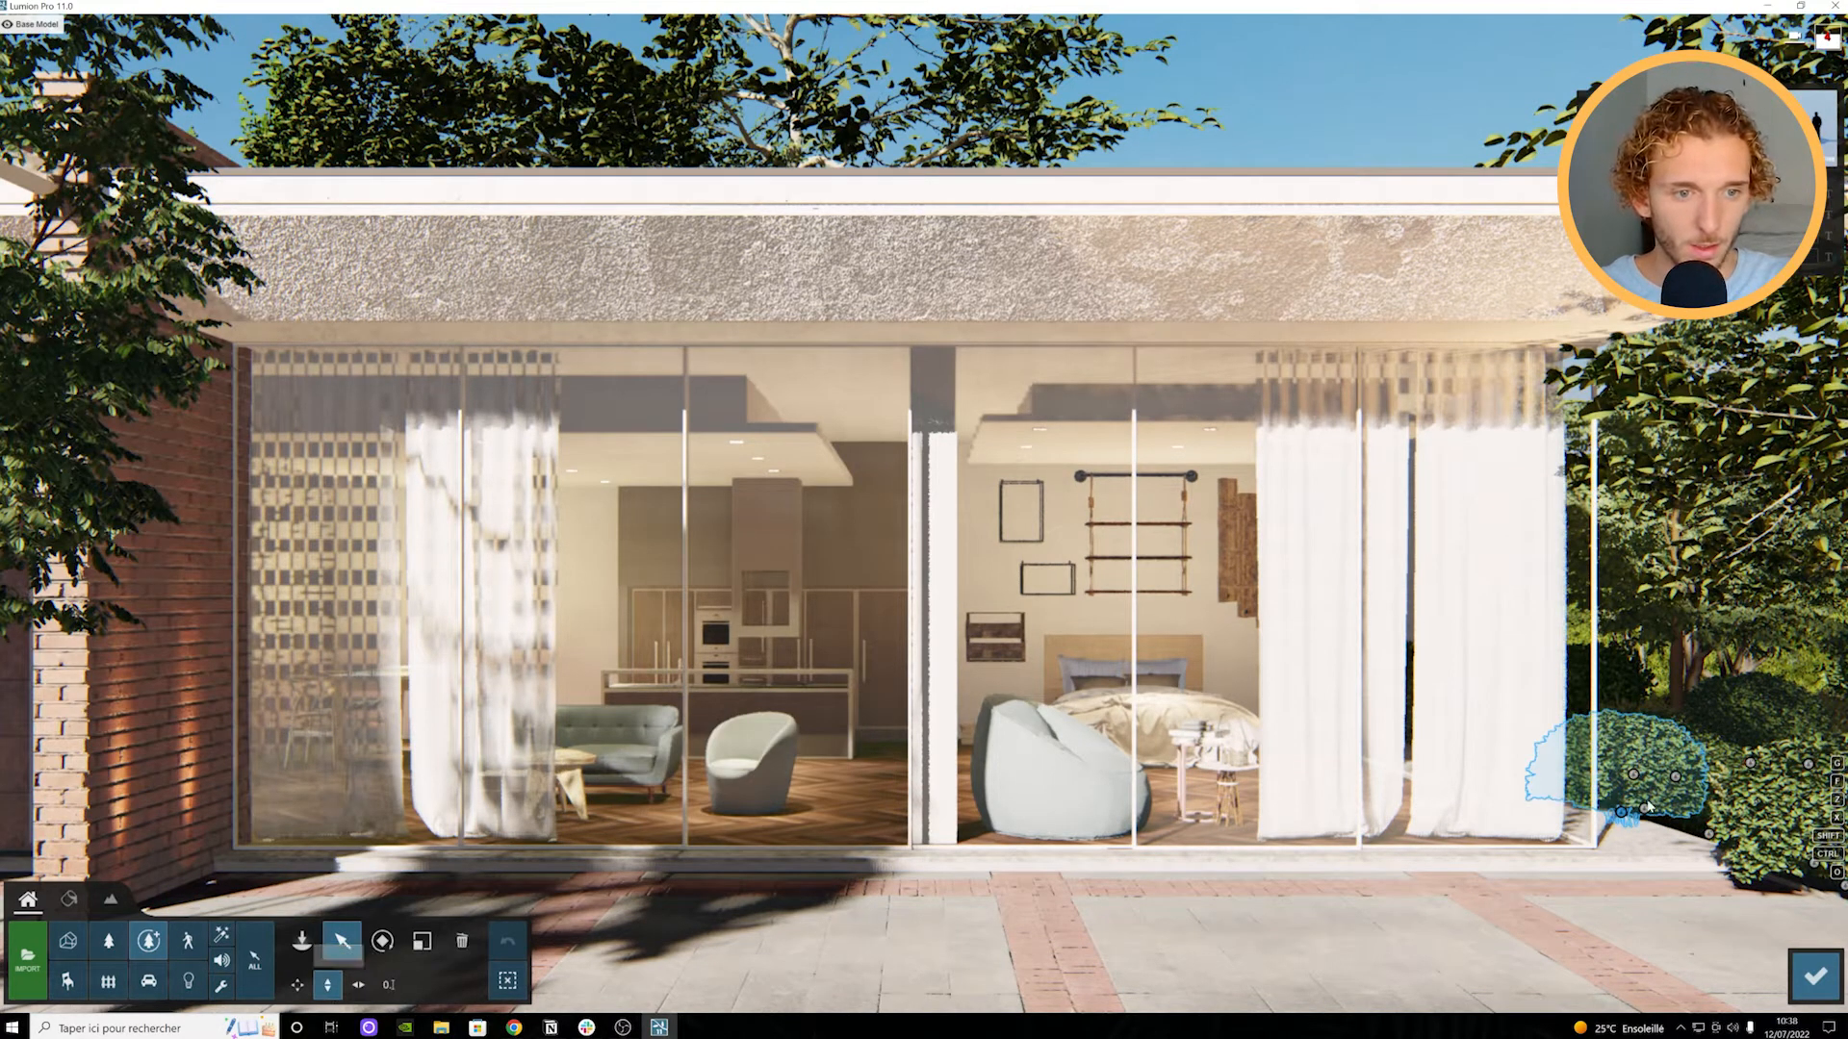
{"action": "left_click_drag", "start_coordinate": [1623, 822], "coordinate": [1624, 834]}
{"action": "left_click_drag", "start_coordinate": [1770, 865], "coordinate": [1844, 905]}
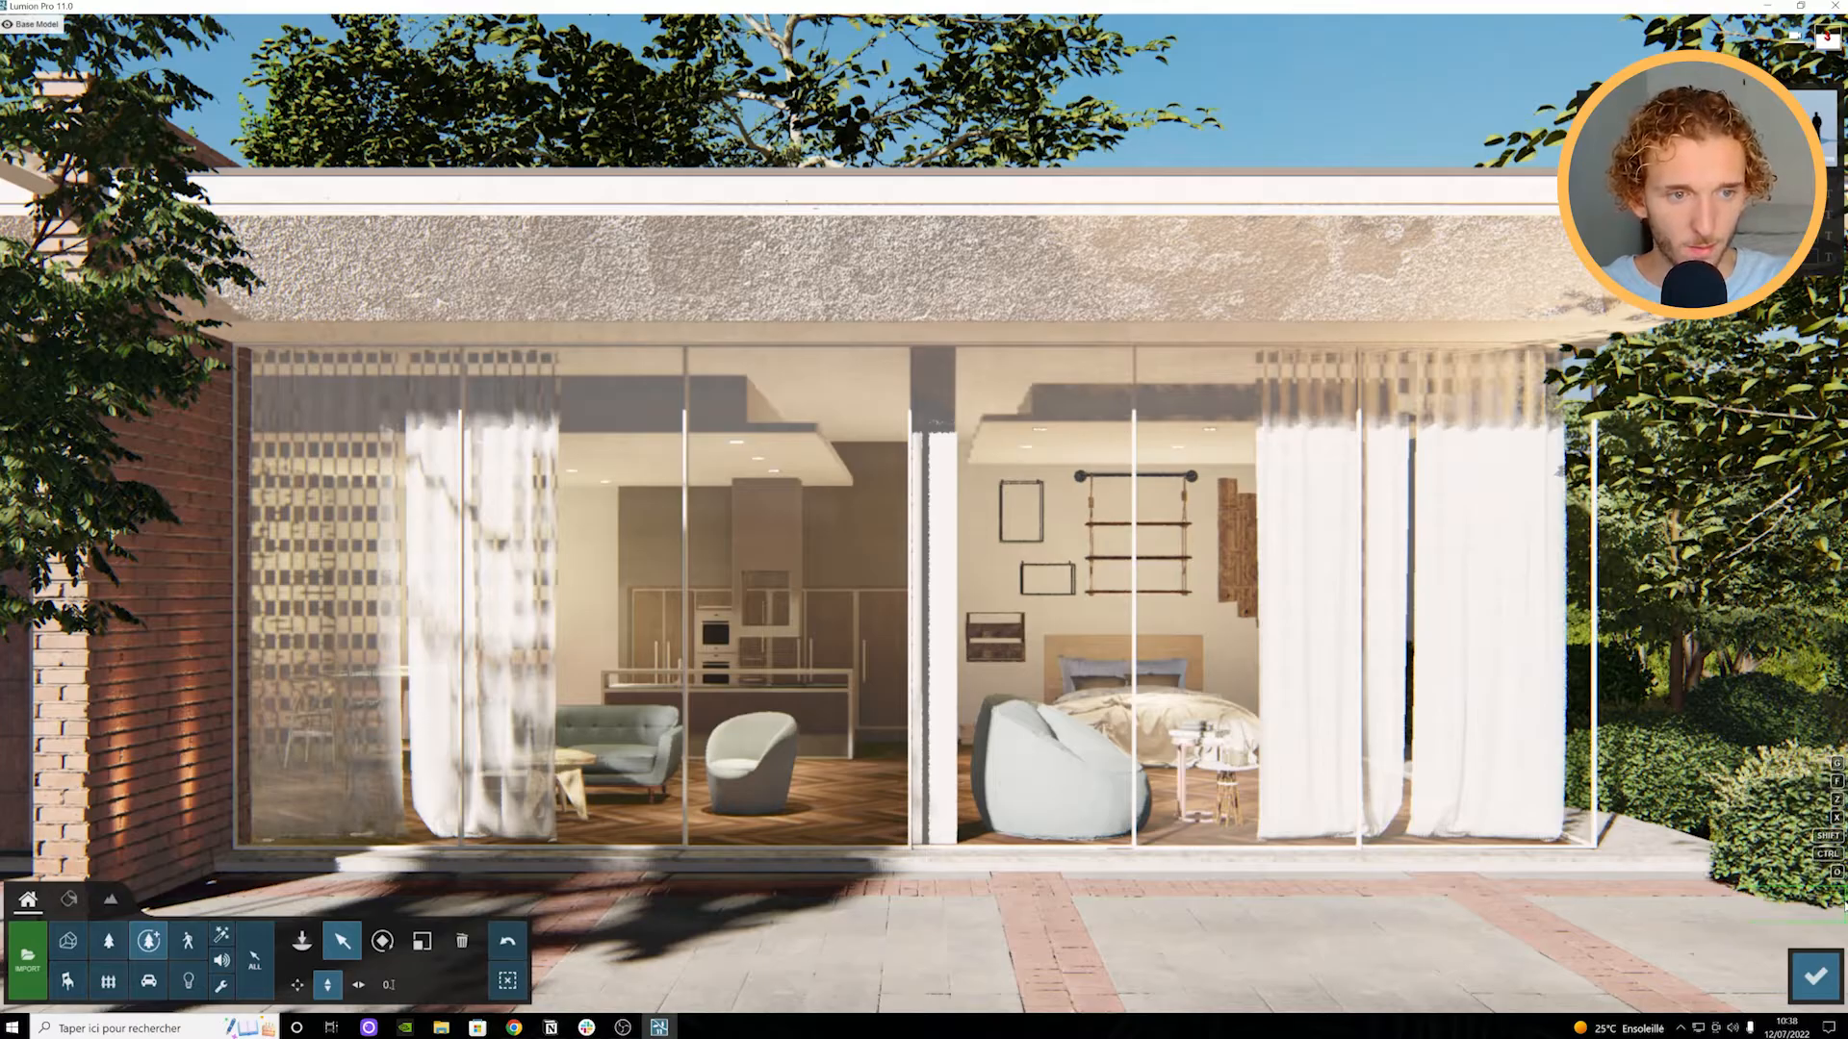
{"action": "left_click", "coordinate": [1804, 985]}
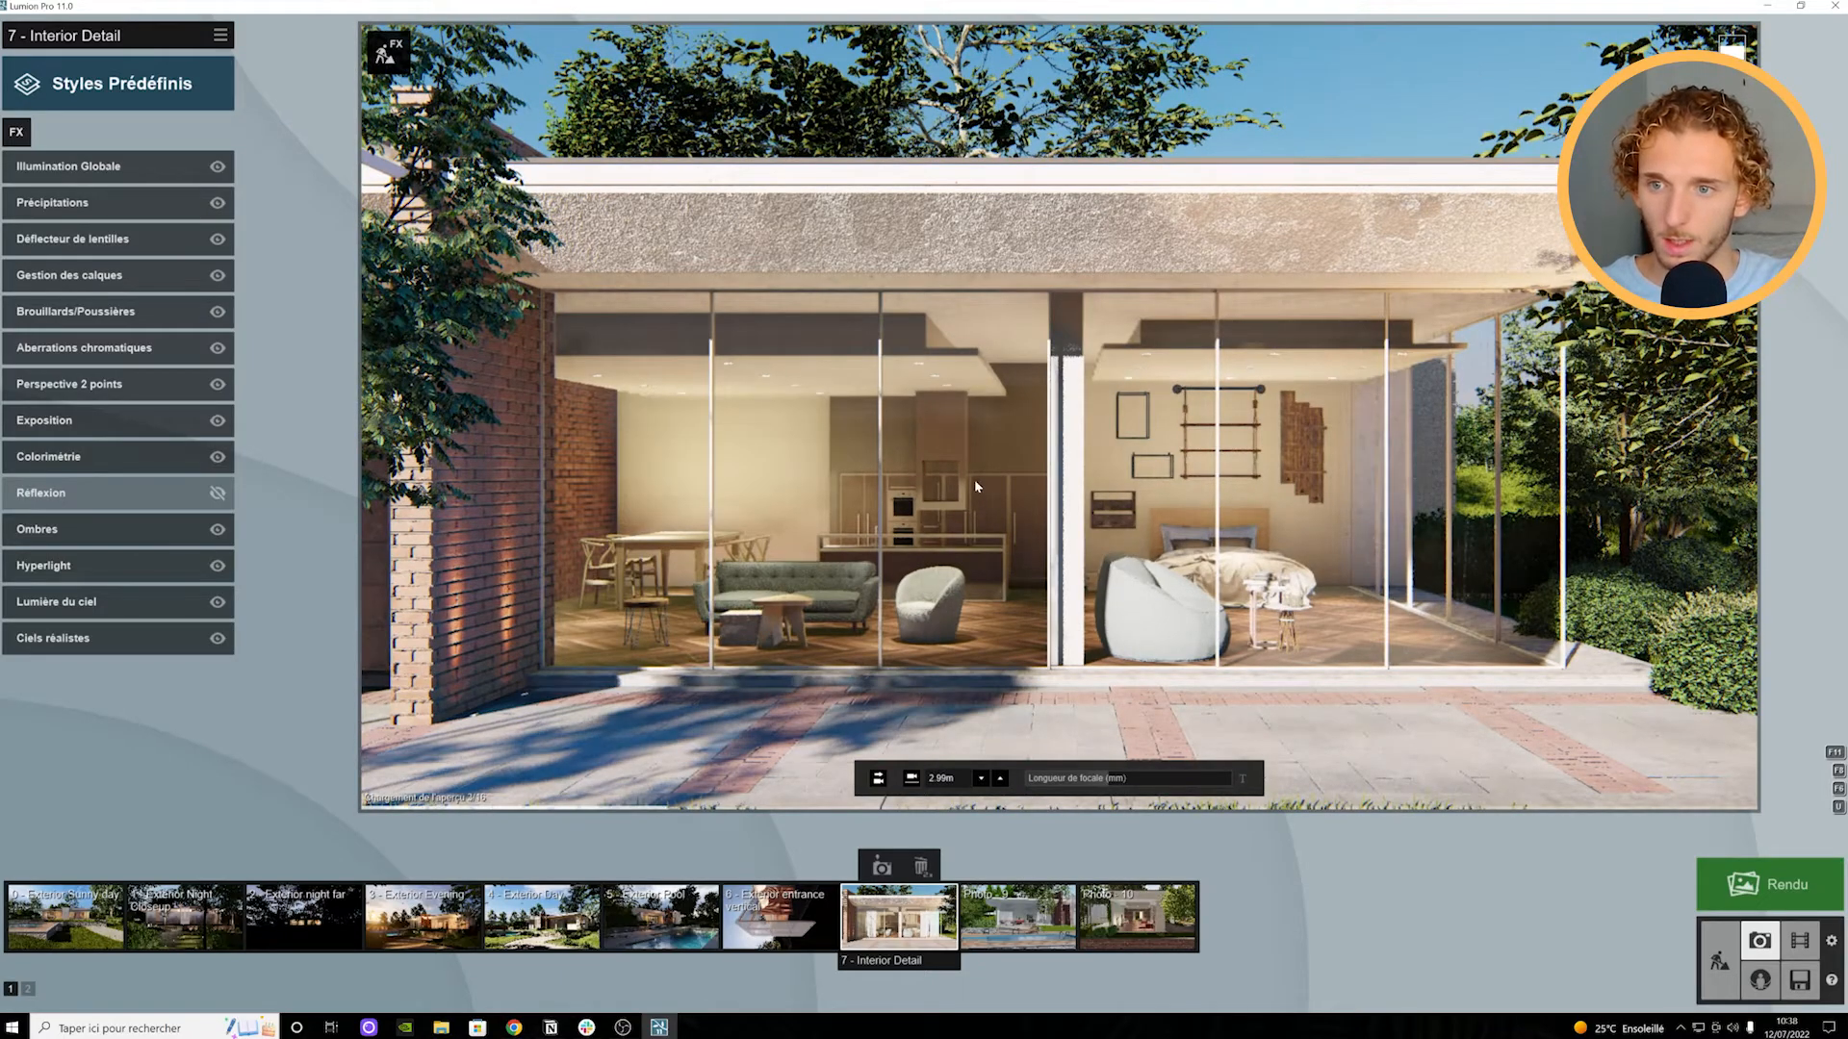
Step: Turn the Réflexion effect back on for photo 7, refresh its preview and lengthen the focal length slightly
{"action": "left_click", "coordinate": [218, 492]}
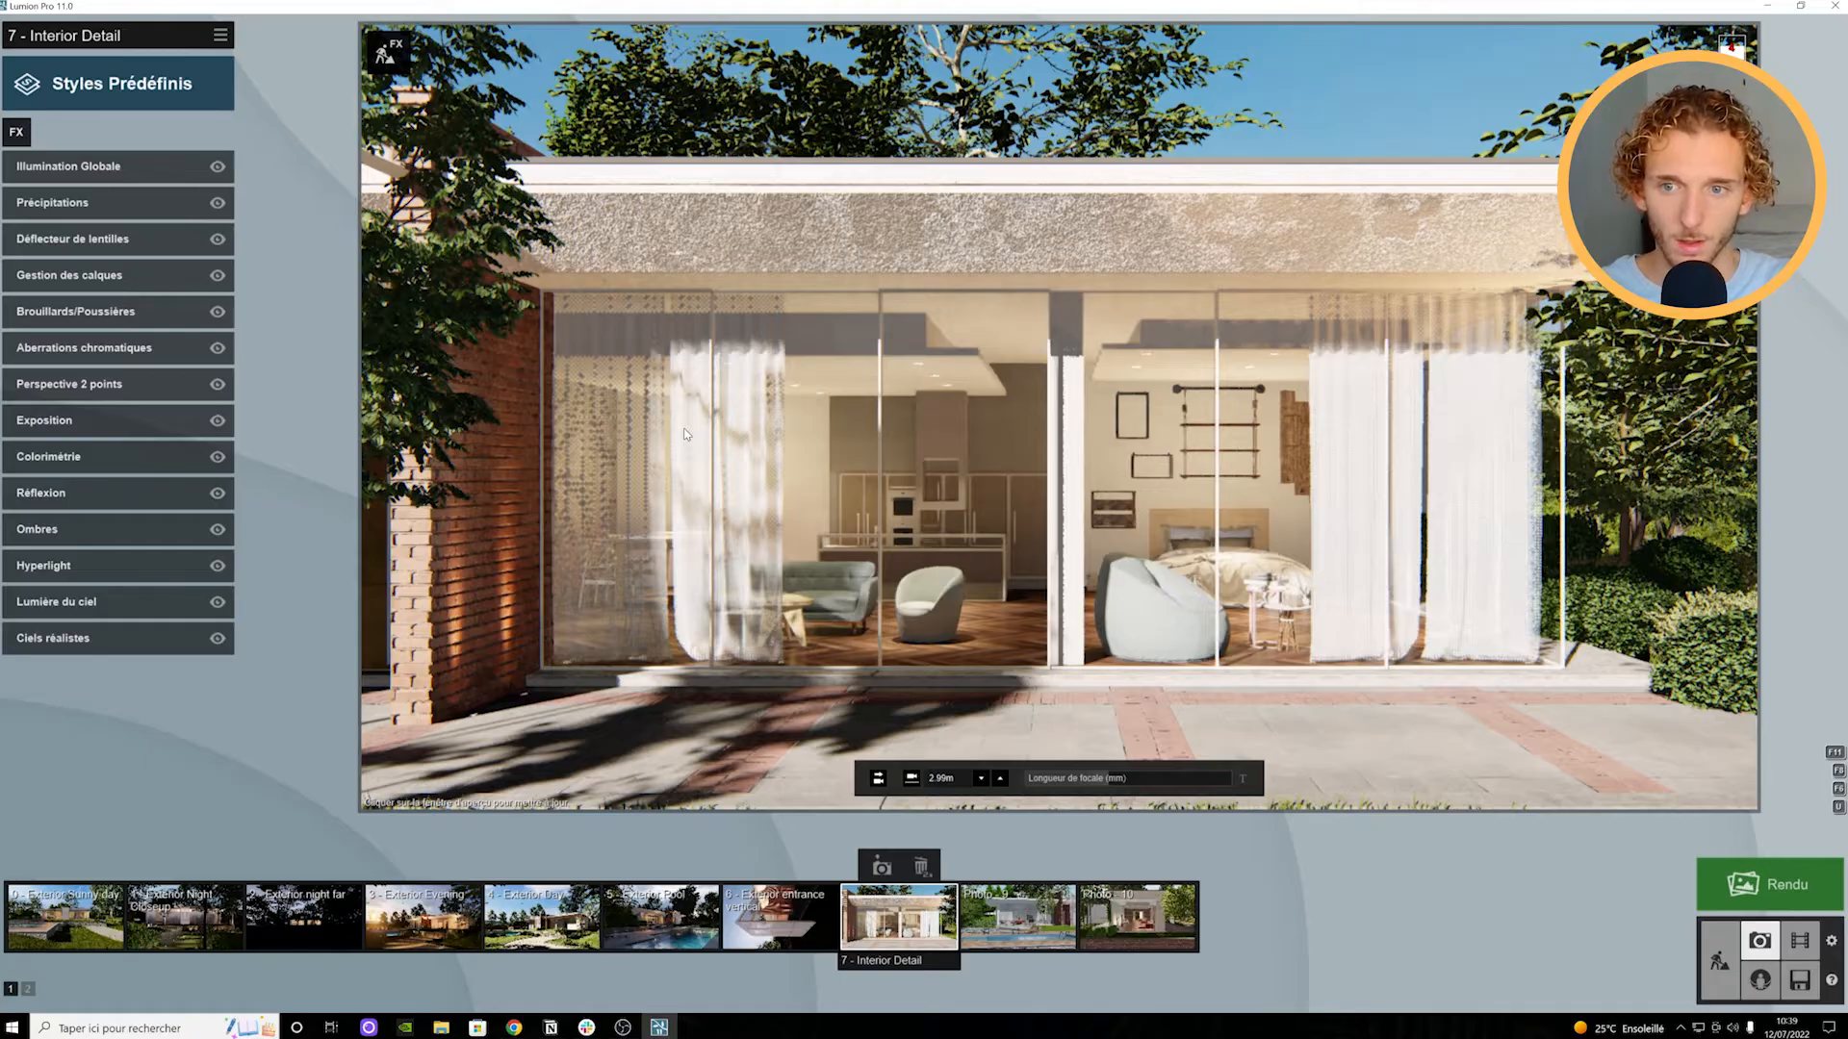
{"action": "left_click", "coordinate": [686, 434]}
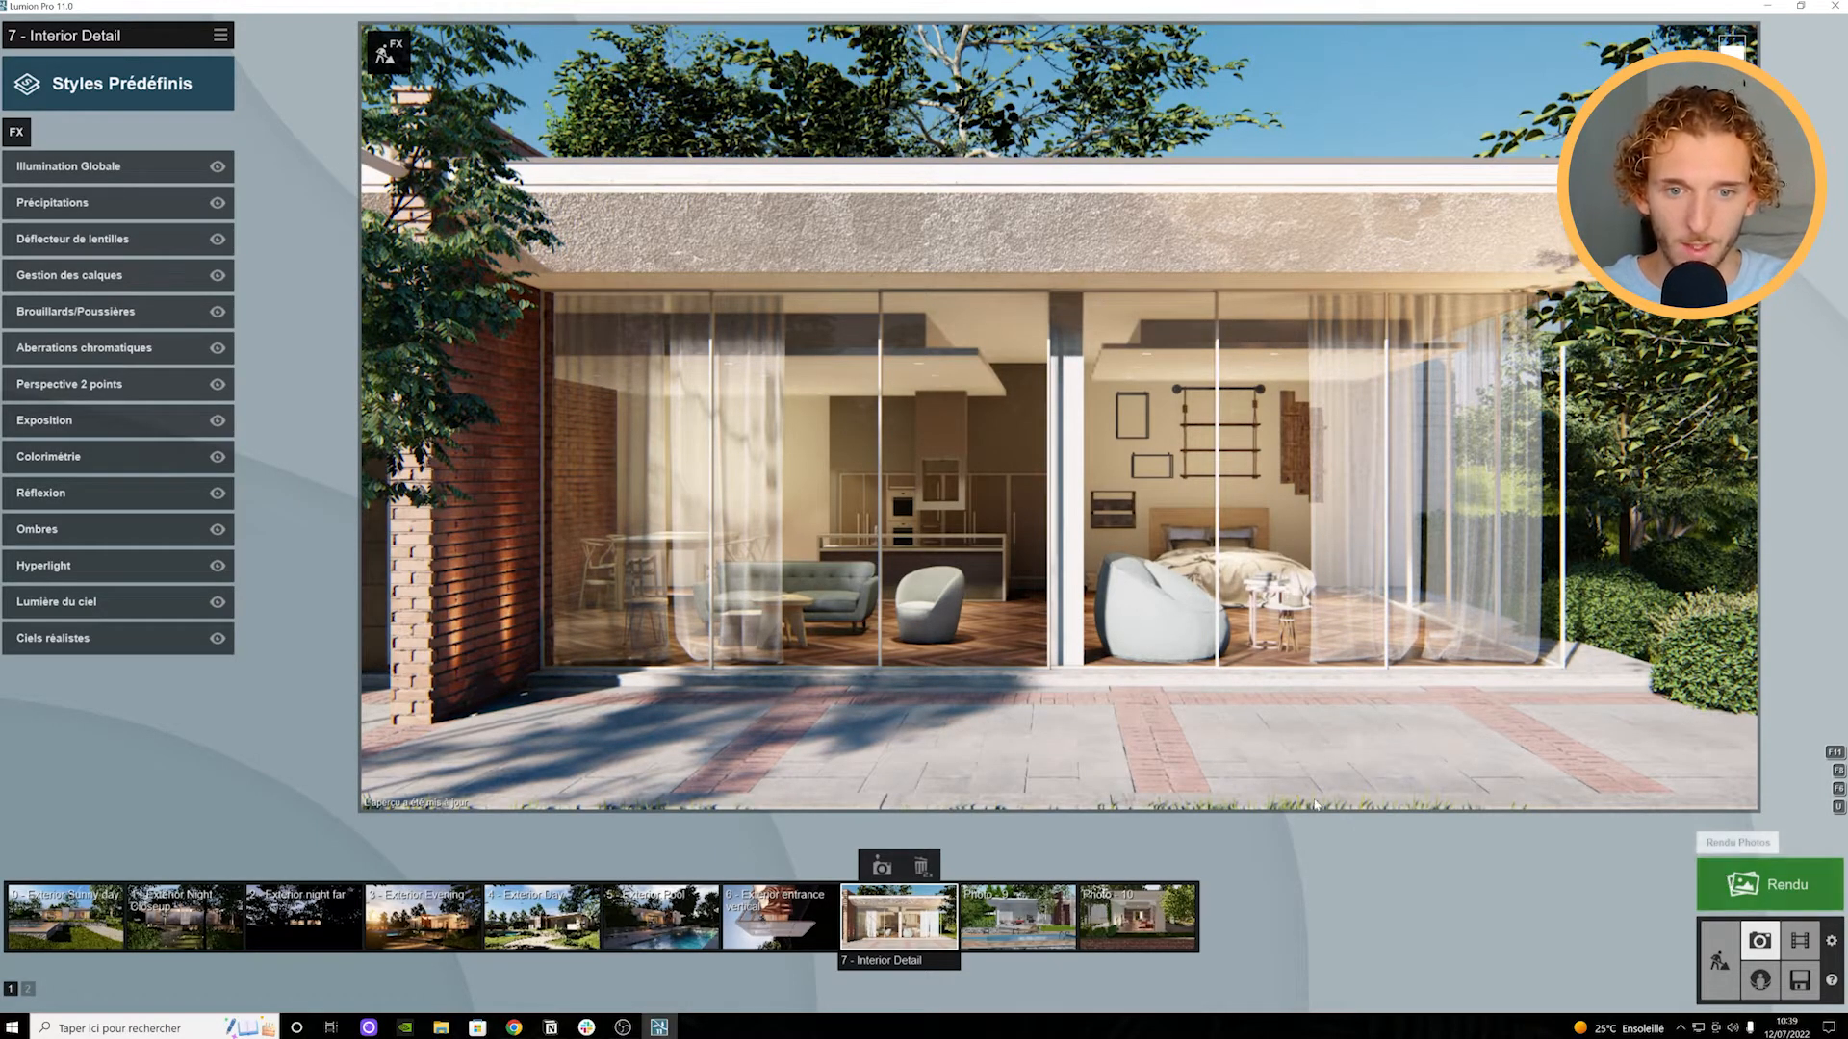
{"action": "mouse_move", "coordinate": [1116, 785]}
{"action": "left_click_drag", "start_coordinate": [1116, 785], "coordinate": [1128, 786]}
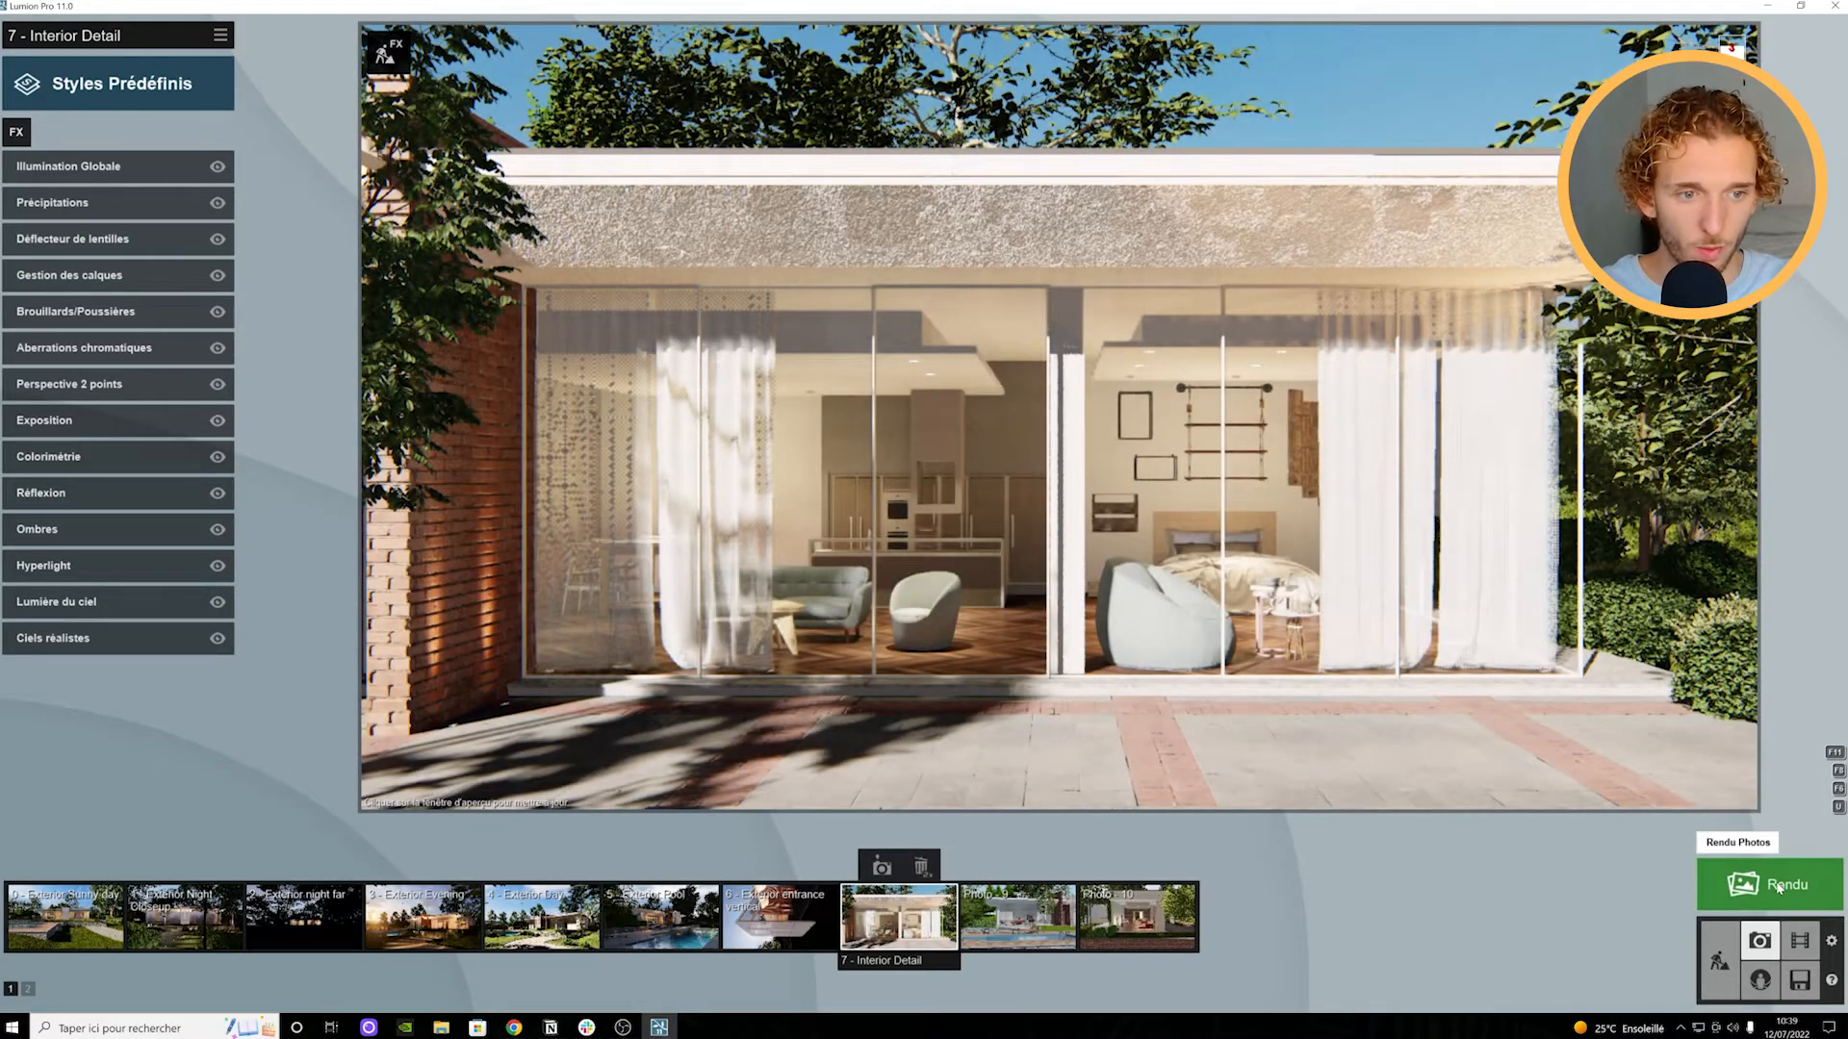
Step: Open the photo rendering options and review the S and L custom export layers for the current view, leaving both off
{"action": "left_click", "coordinate": [1778, 887]}
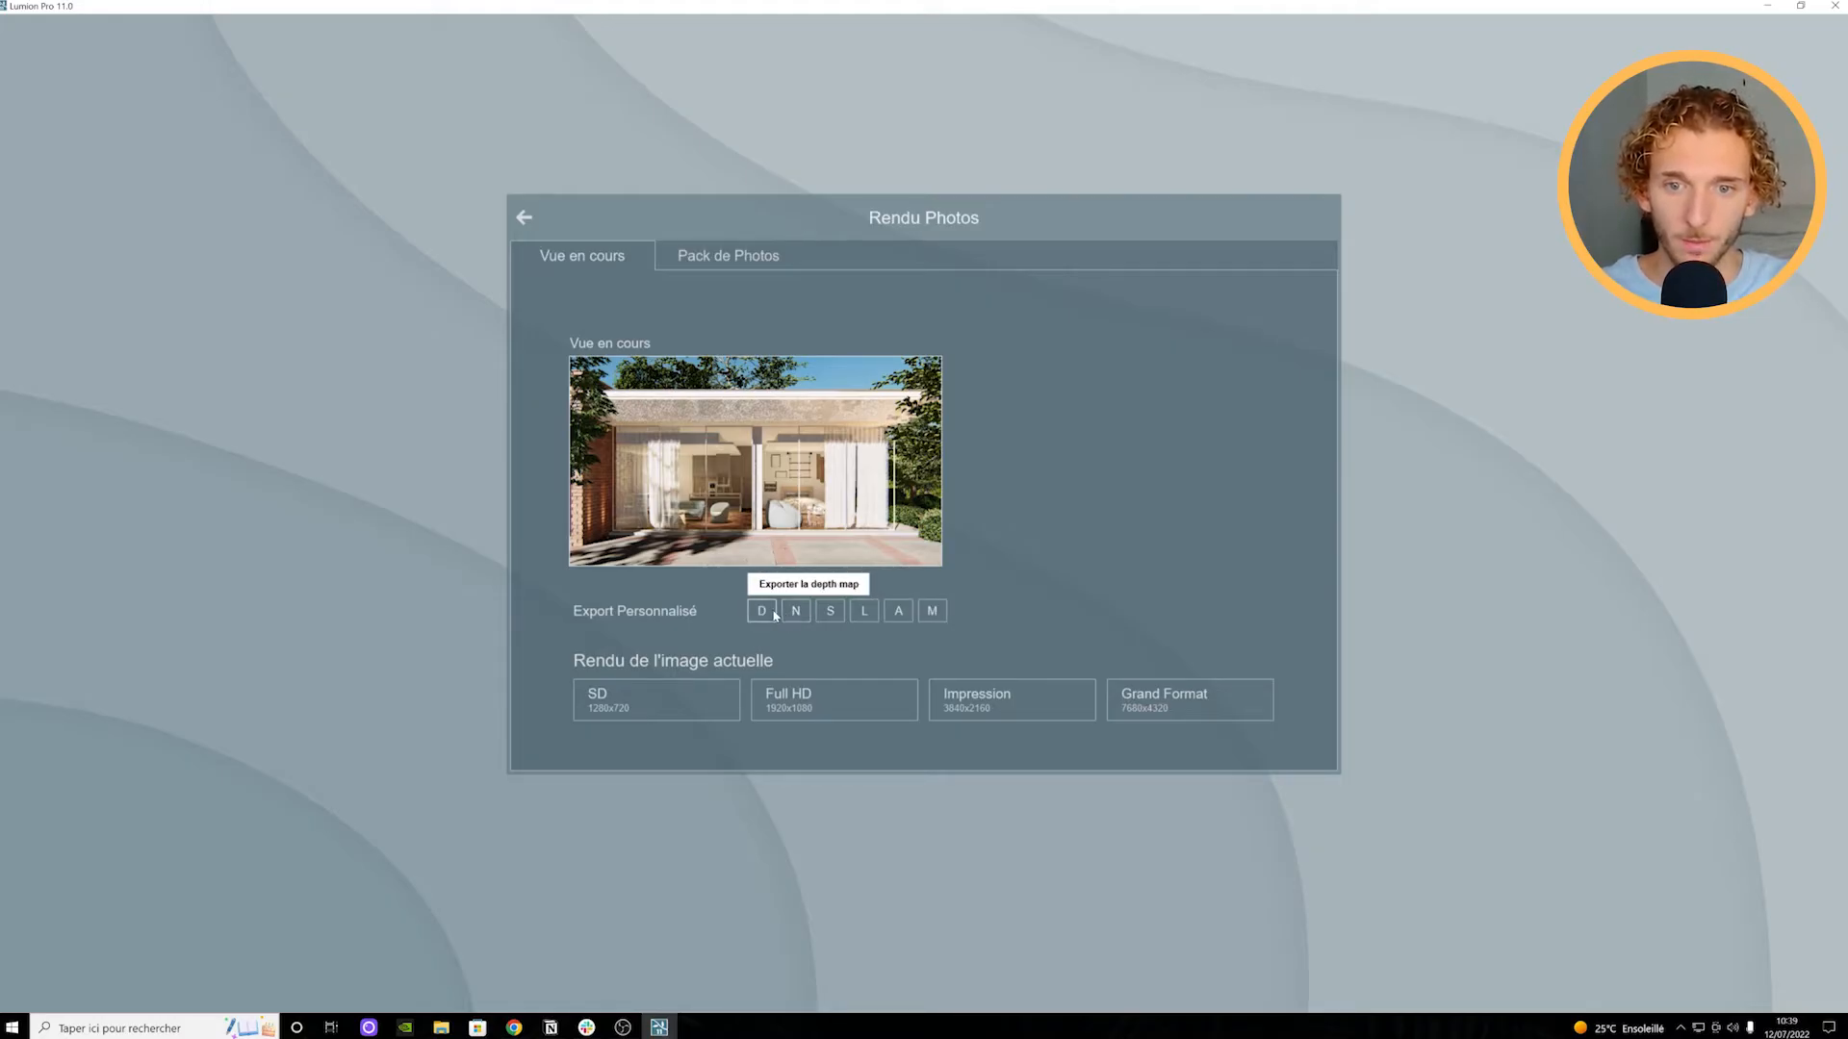
{"action": "left_click", "coordinate": [835, 618]}
{"action": "left_click", "coordinate": [864, 614]}
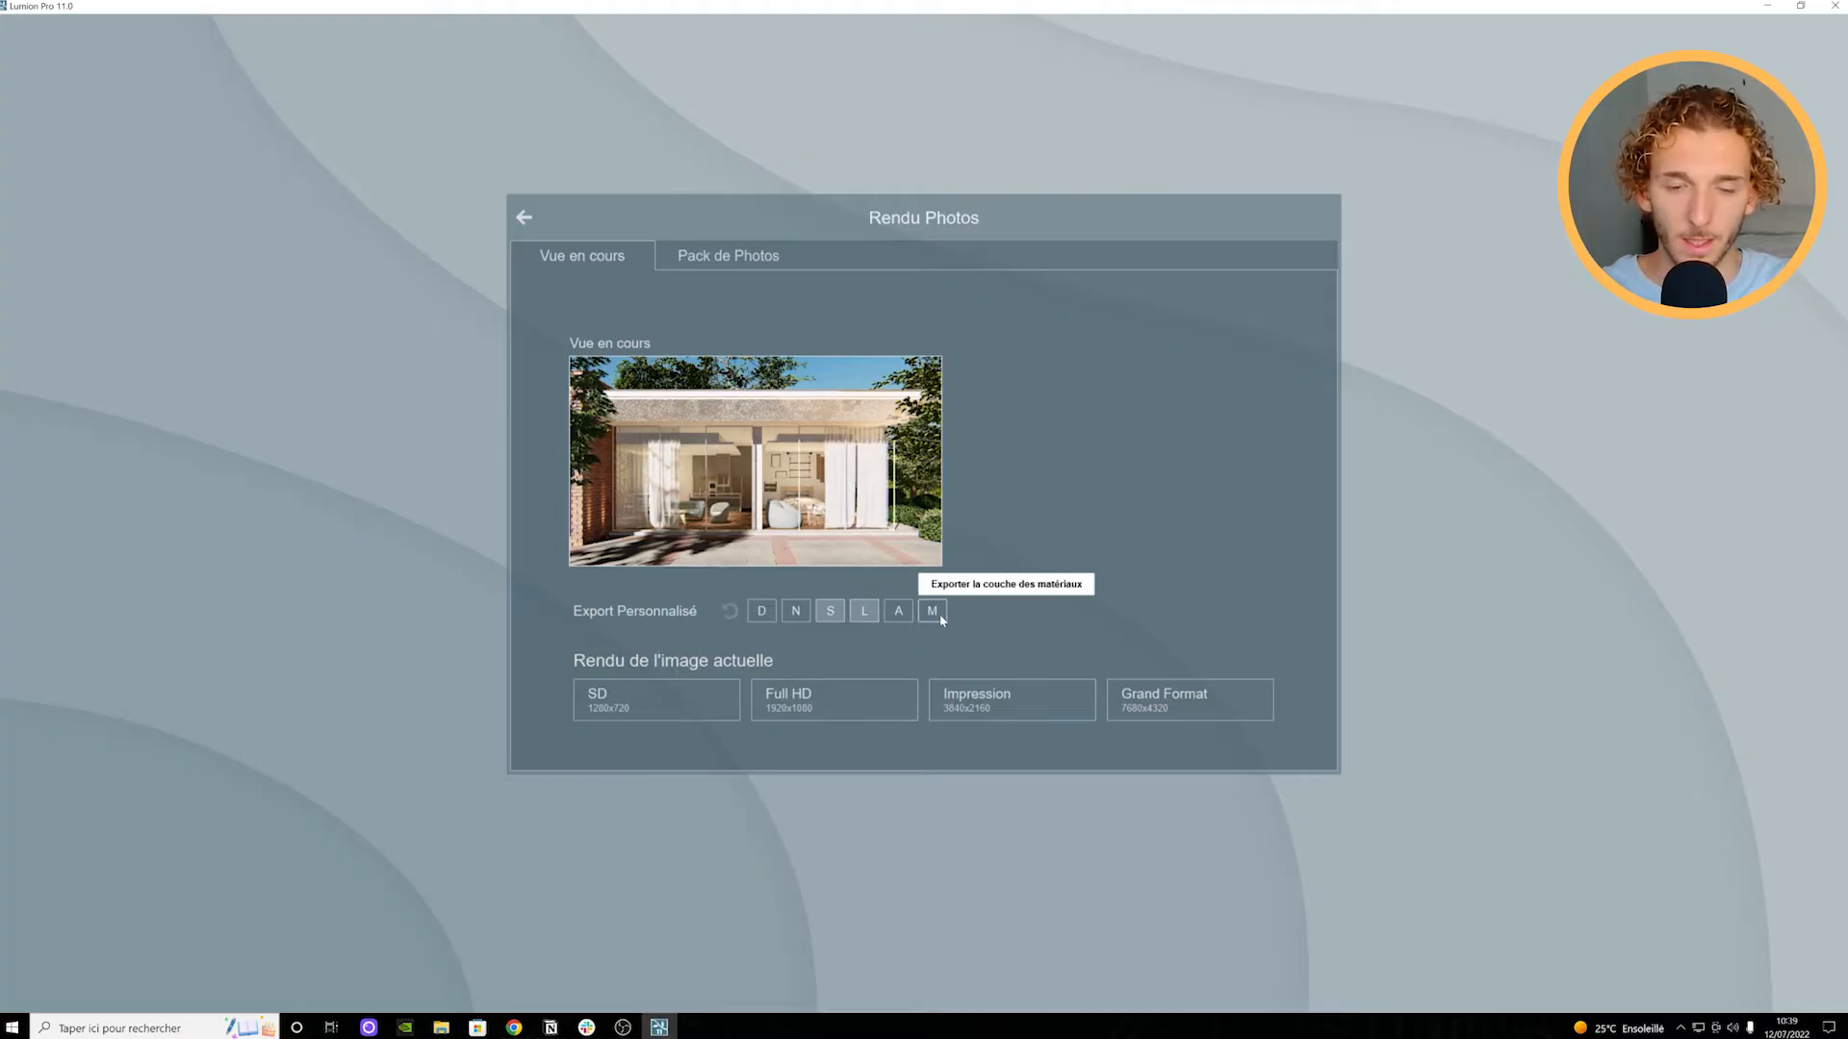
{"action": "left_click", "coordinate": [832, 612]}
{"action": "left_click", "coordinate": [863, 610]}
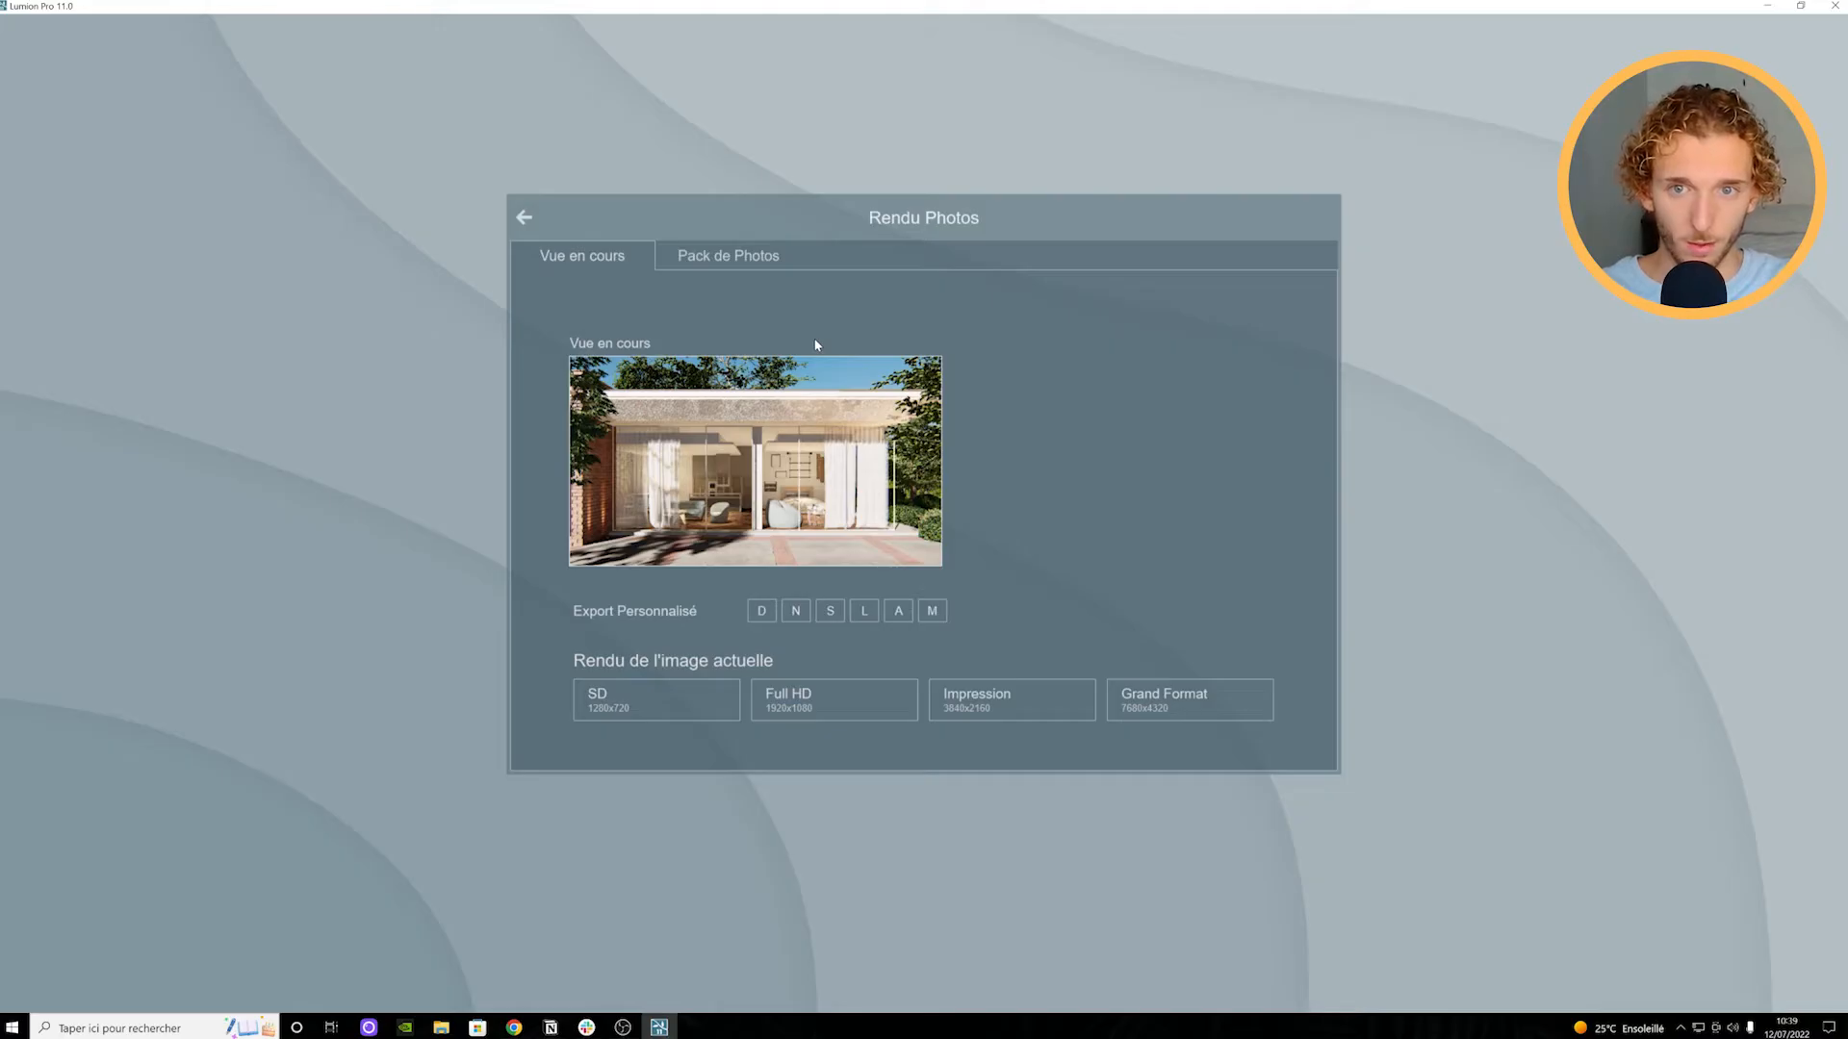
{"action": "left_click", "coordinate": [835, 614]}
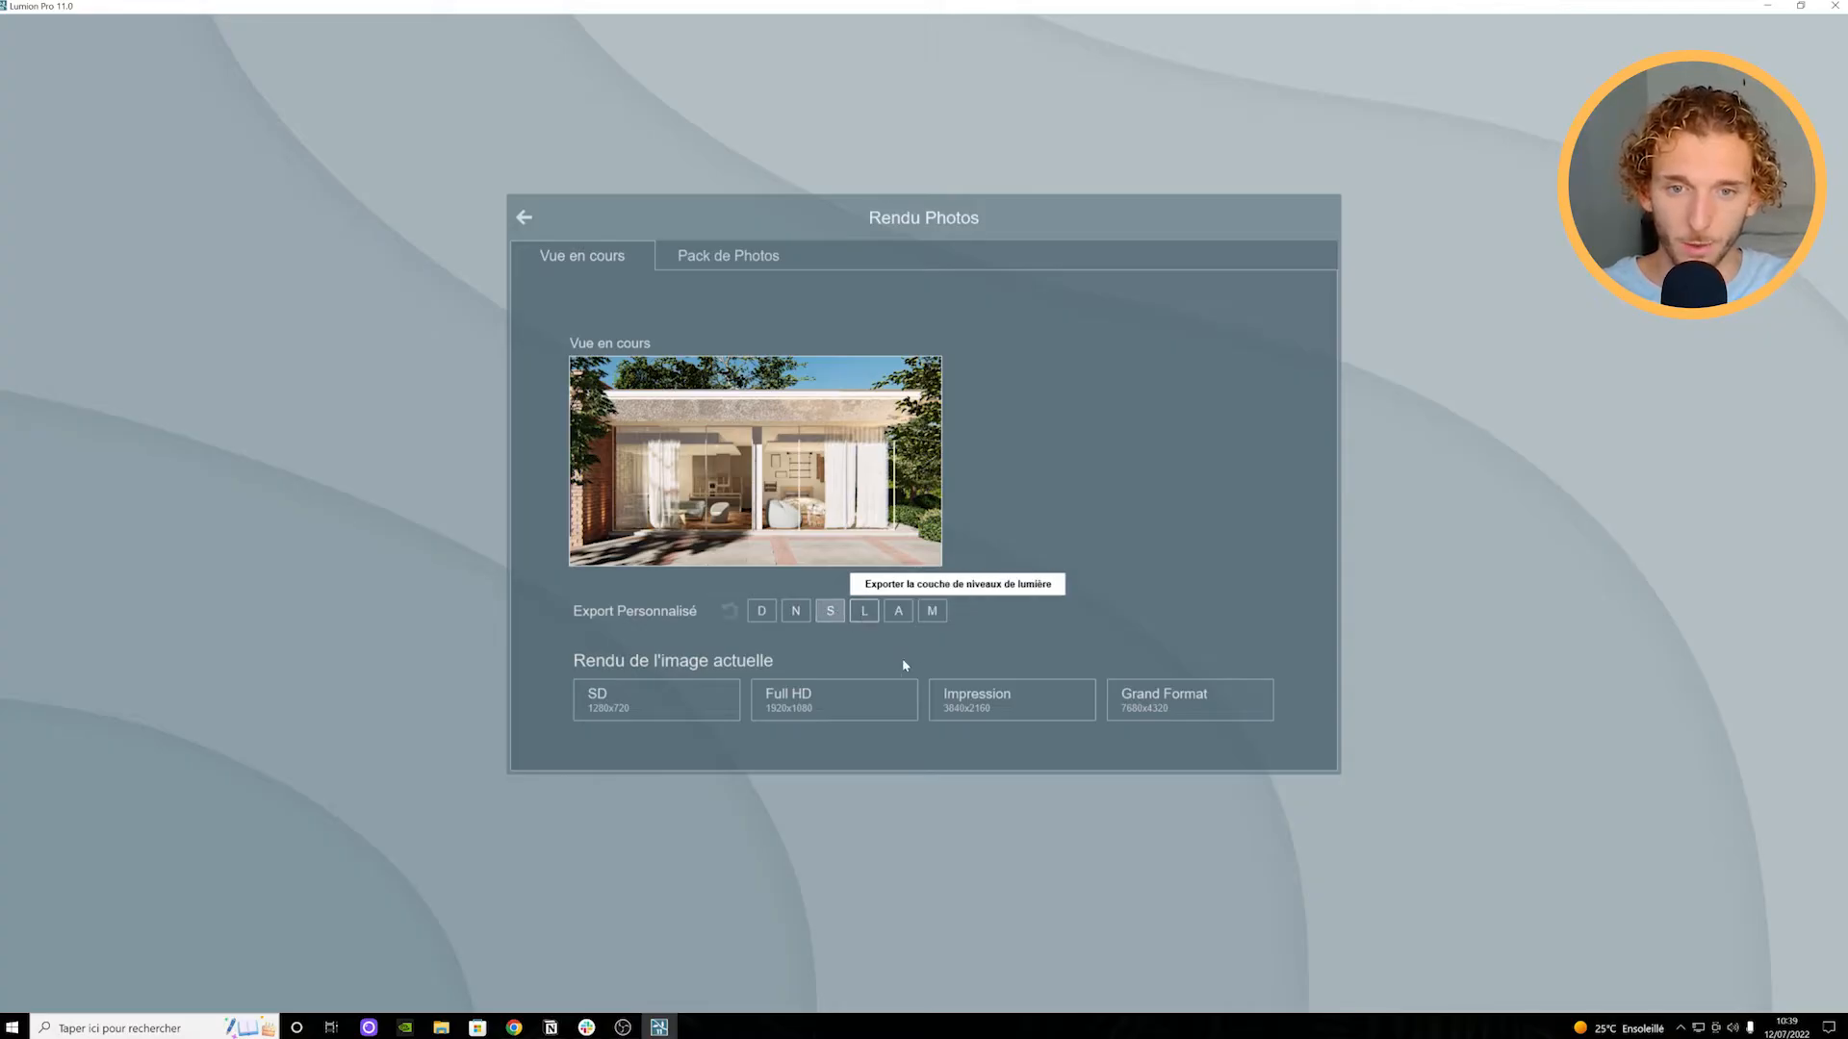
{"action": "left_click", "coordinate": [864, 613]}
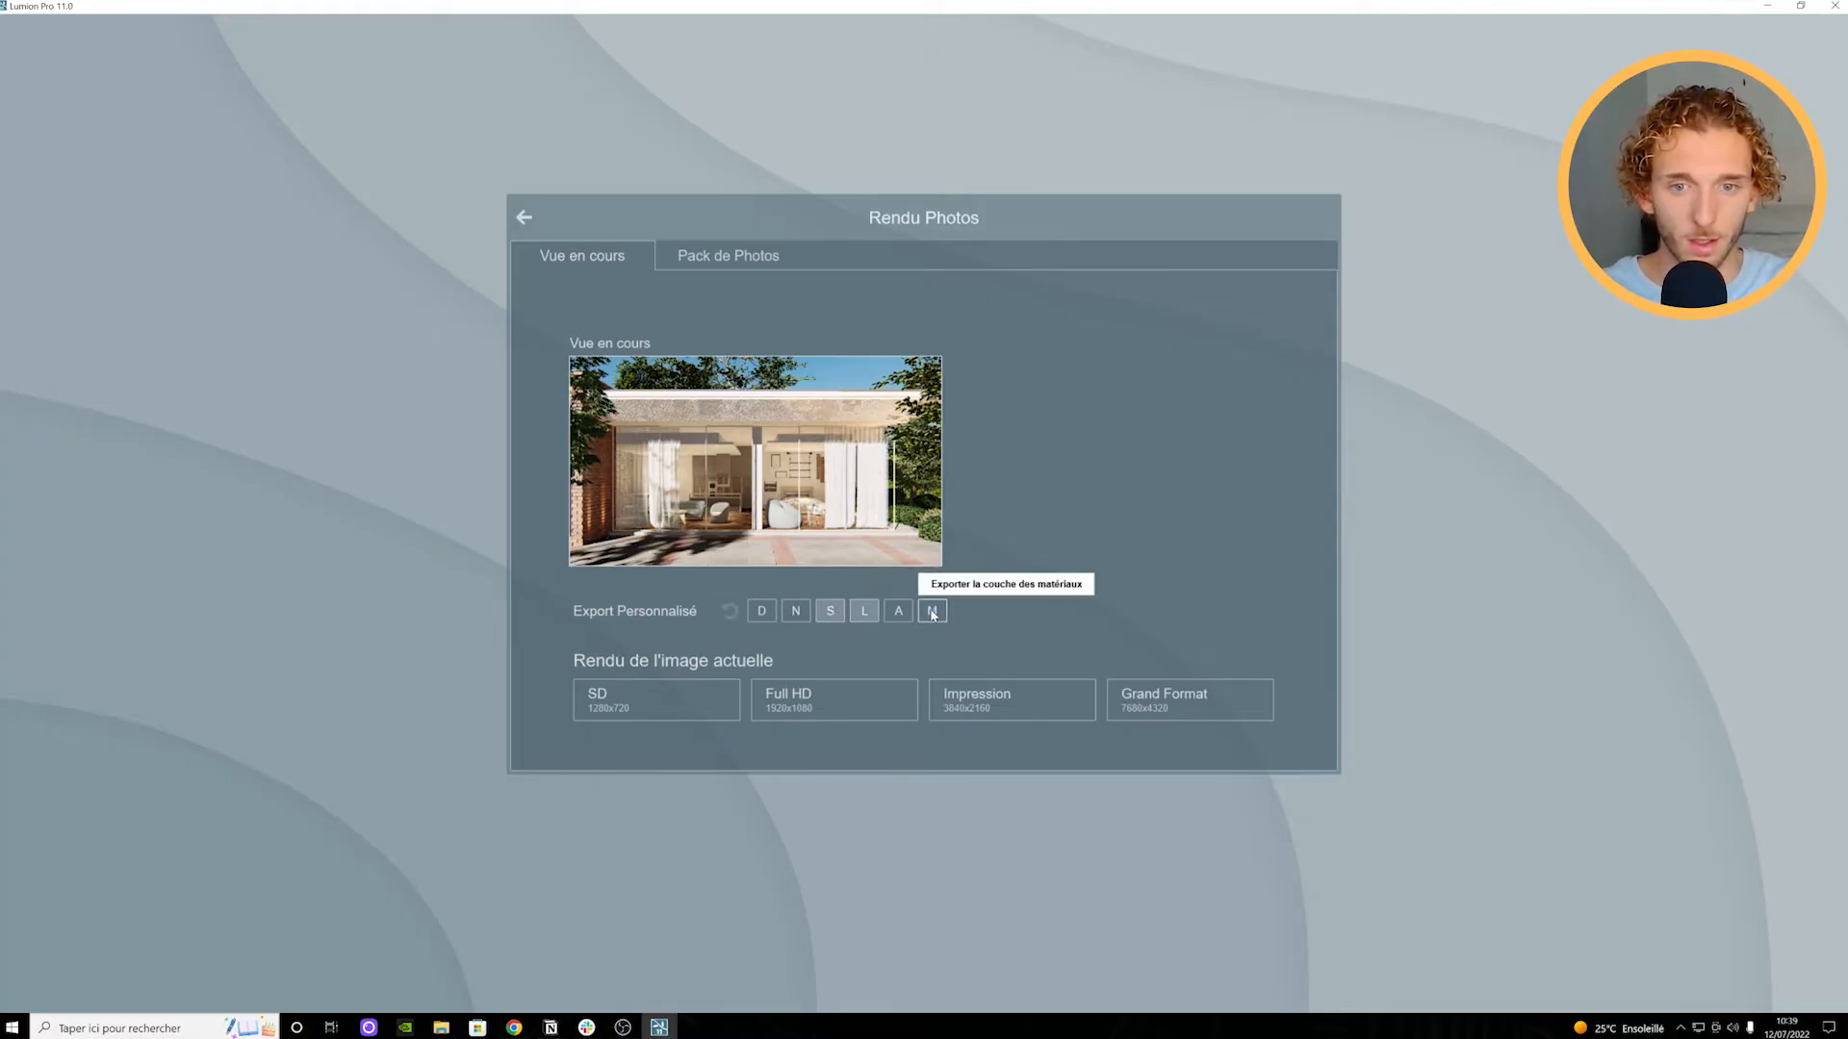
{"action": "left_click", "coordinate": [864, 613]}
{"action": "left_click", "coordinate": [832, 613]}
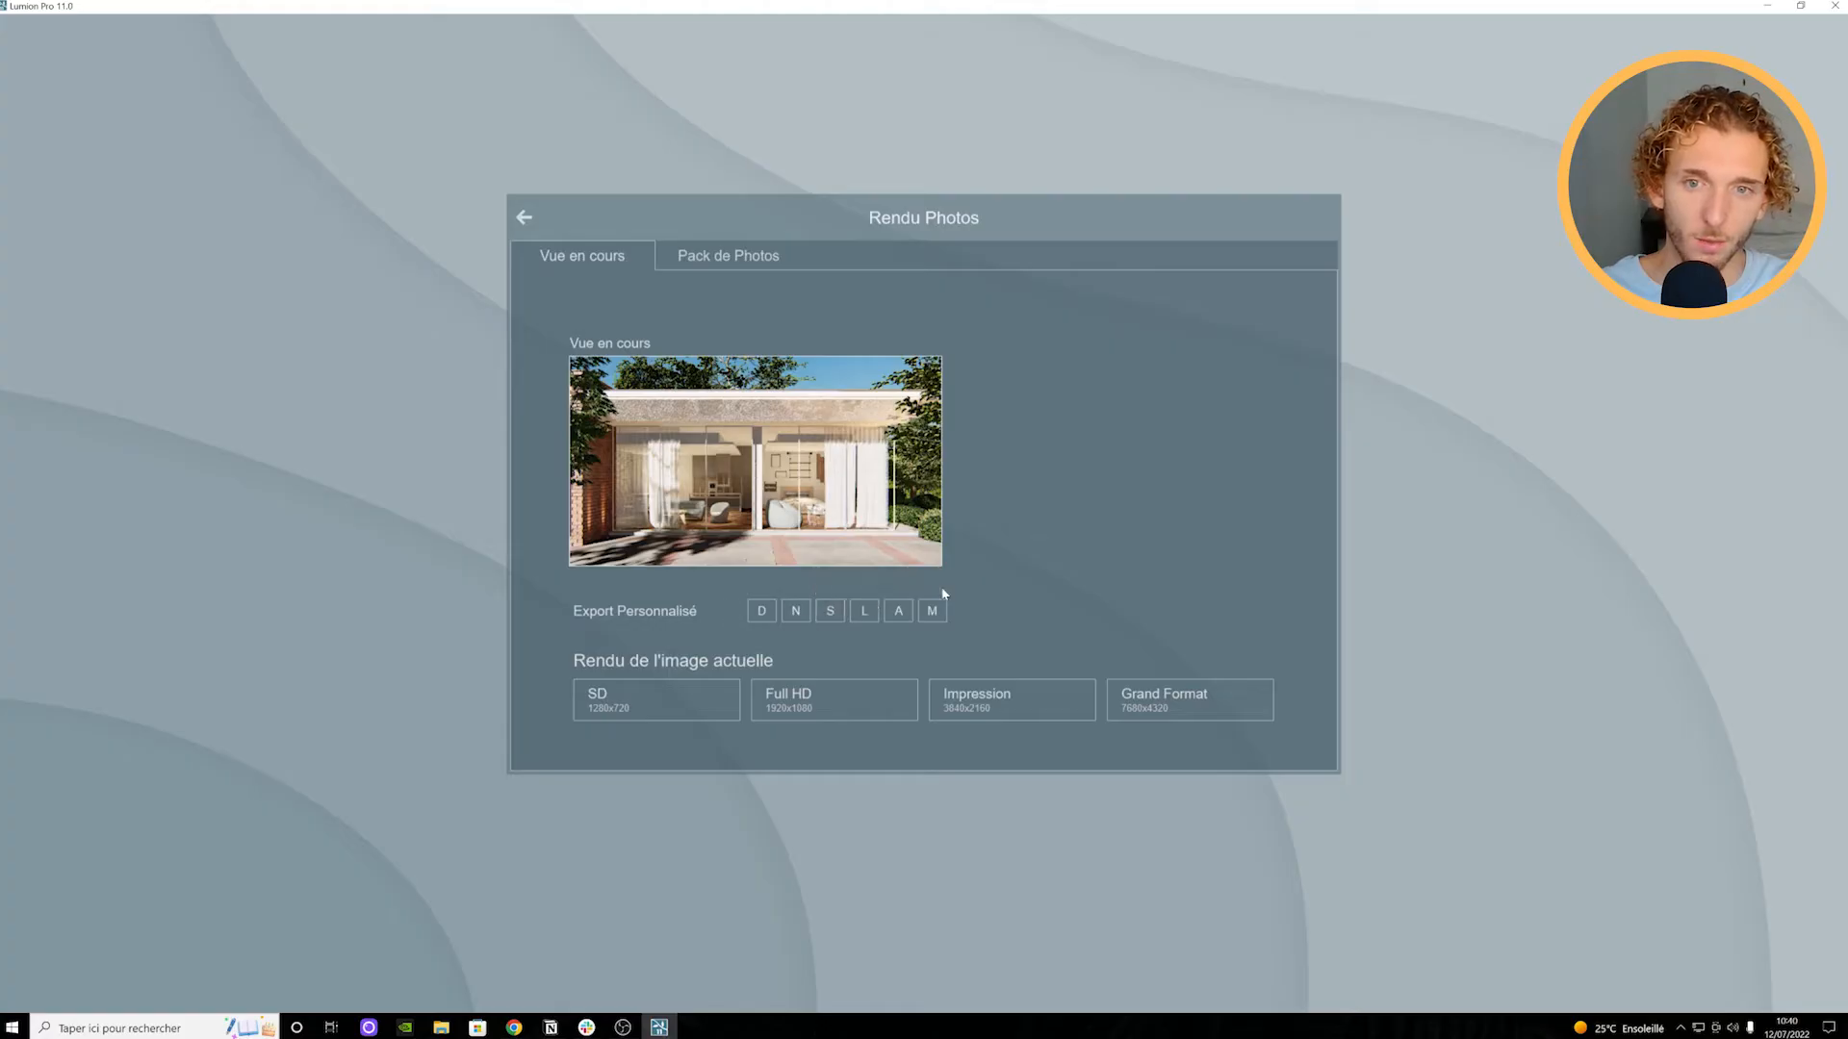
Step: Render the current view at Impression size (3840x2160) as the JPG image_formation_yt in the 01Projet\Lumion folder
{"action": "left_click", "coordinate": [1001, 706]}
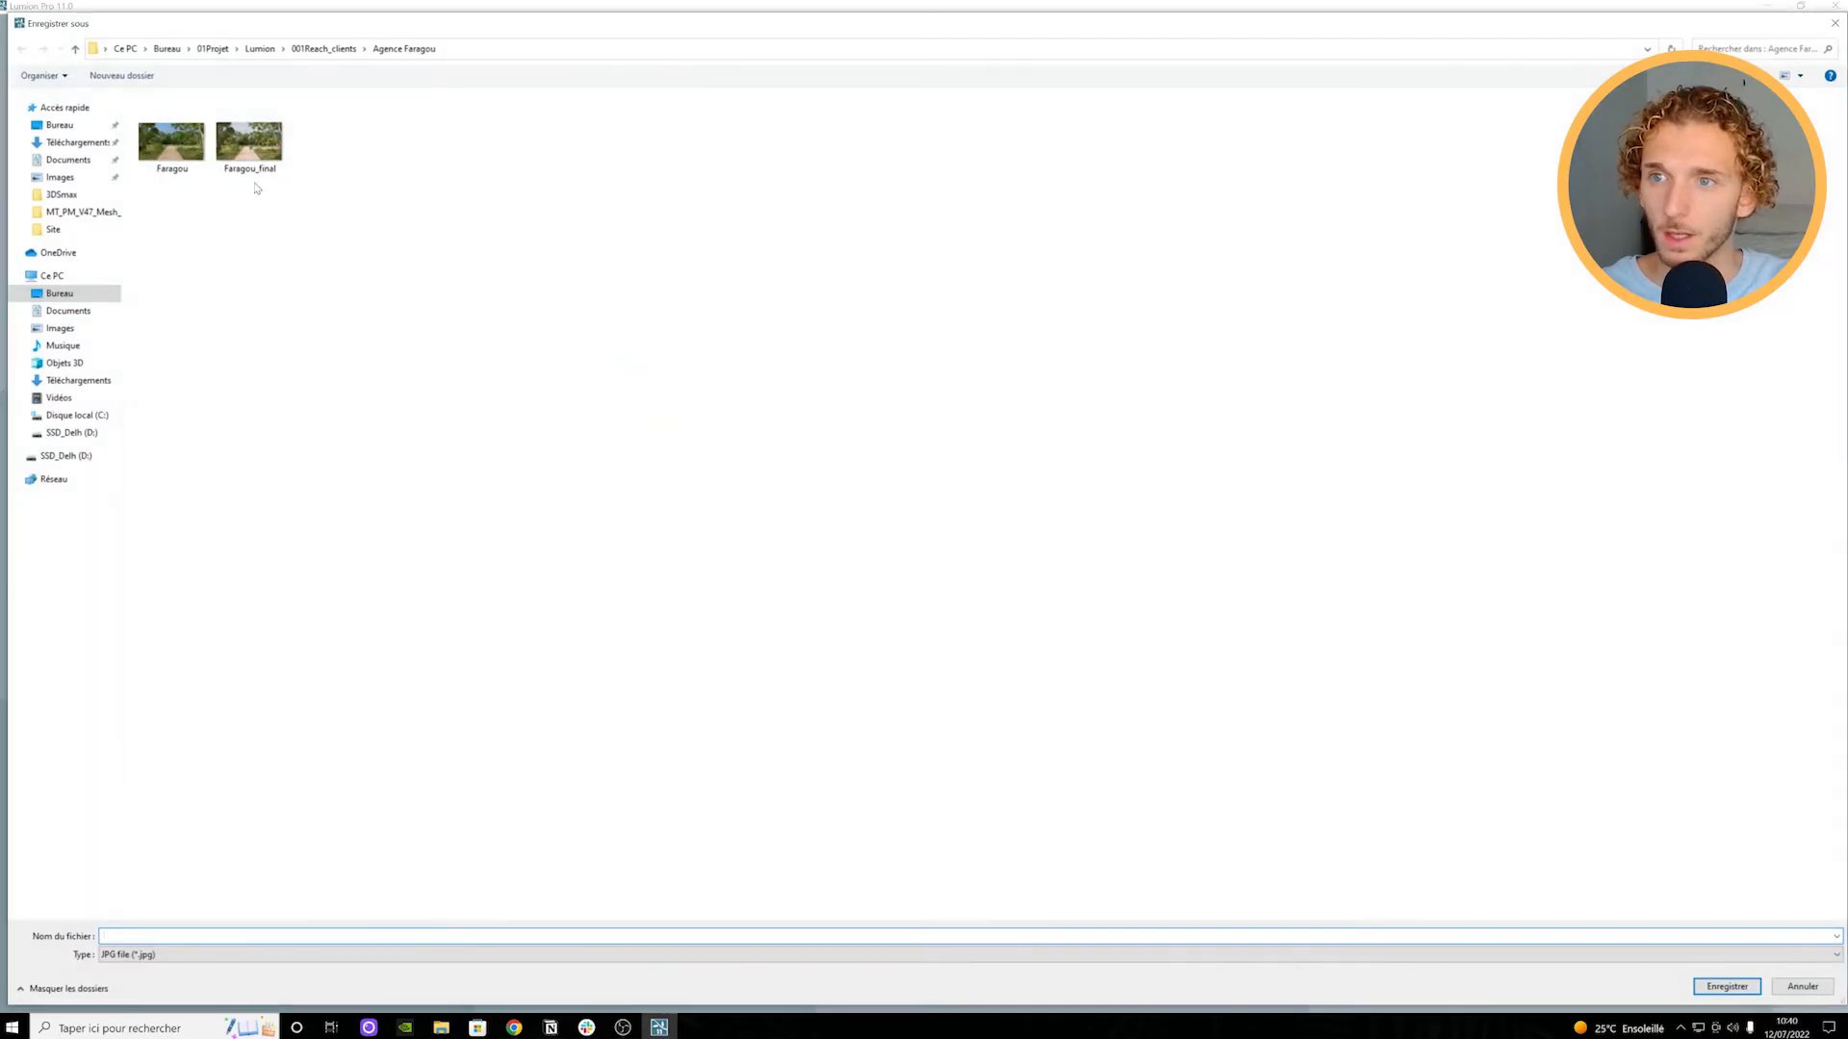
{"action": "left_click", "coordinate": [260, 49]}
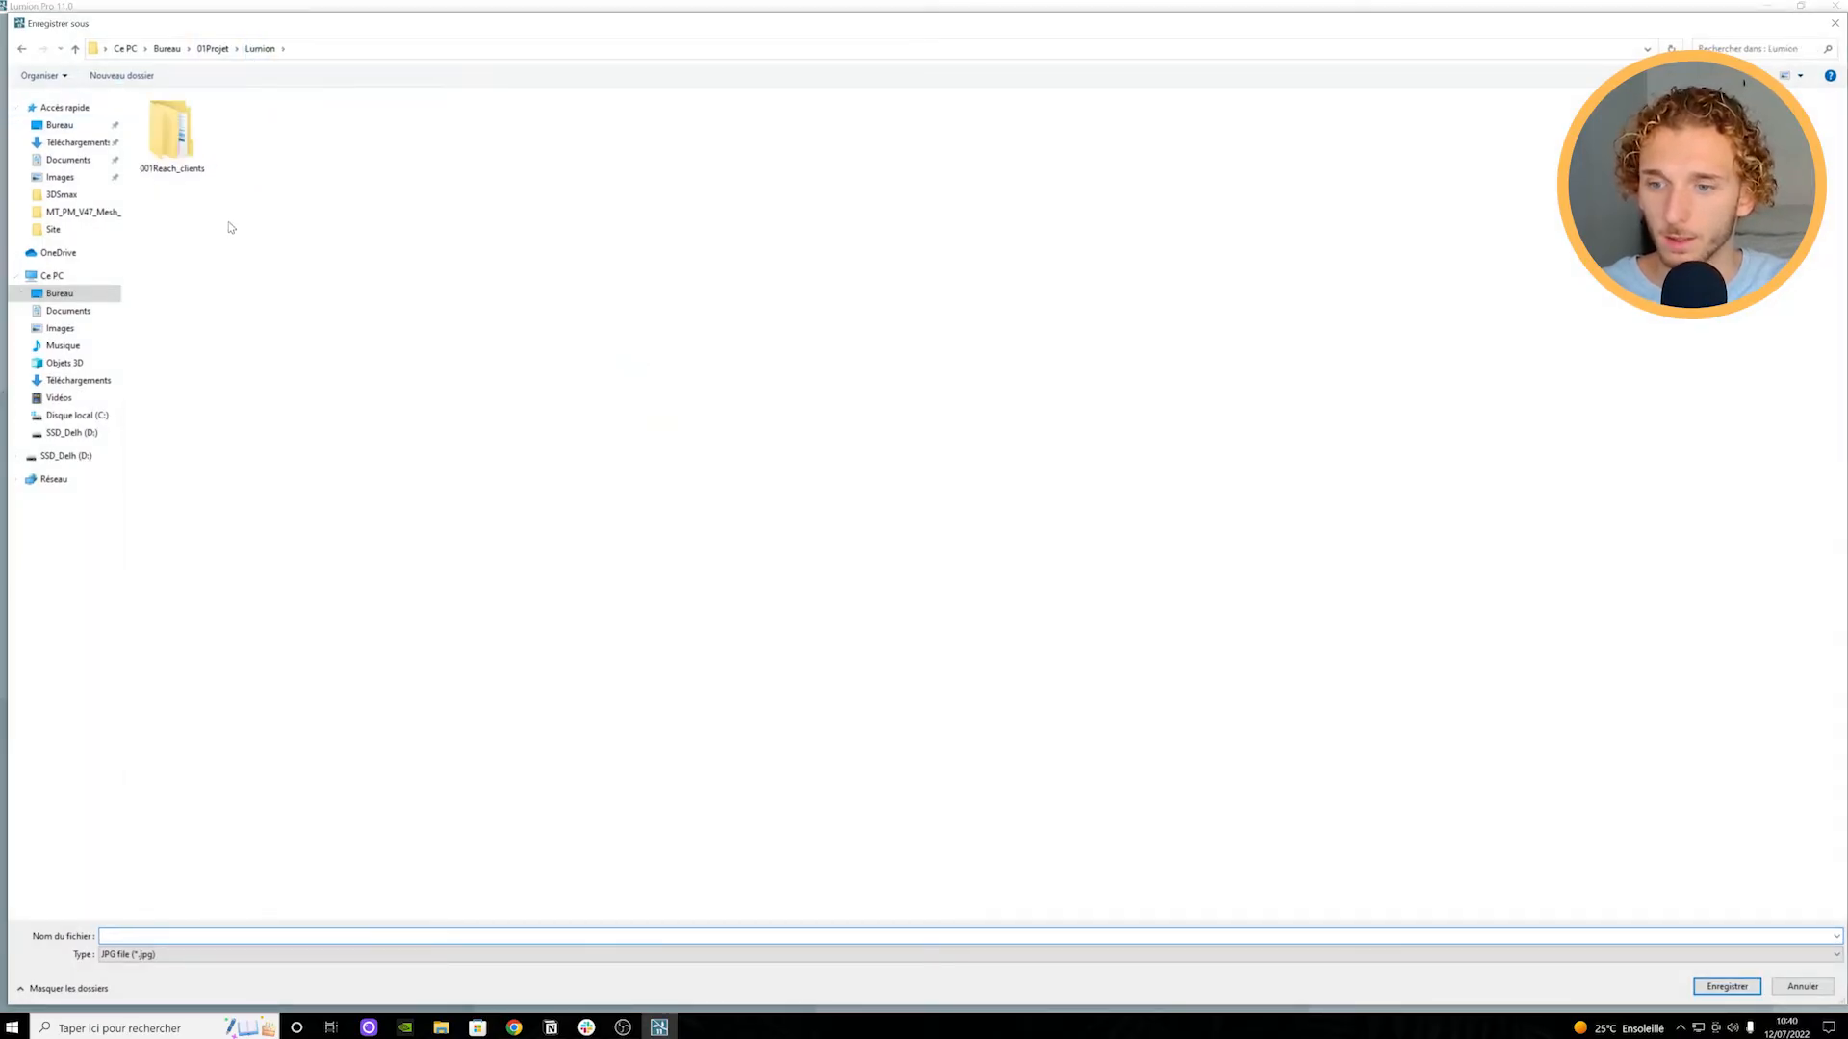
{"action": "type", "text": "image_formation_yt"}
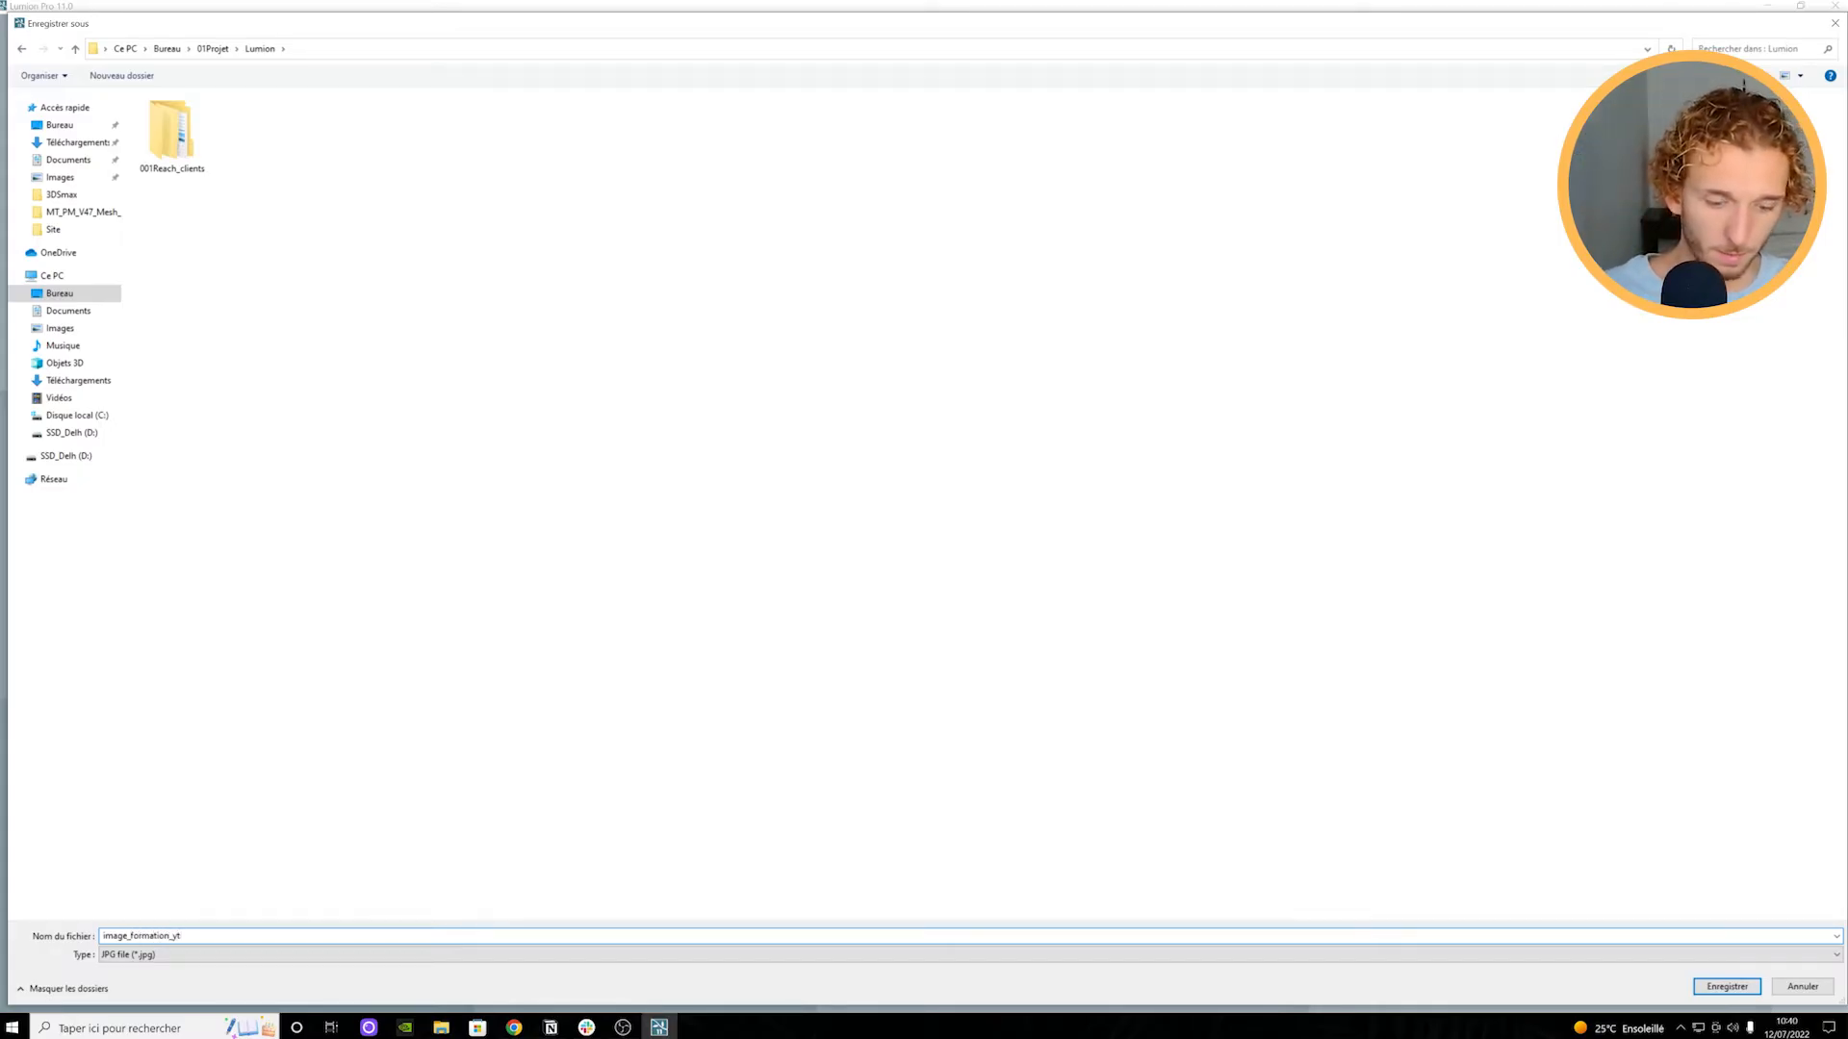
{"action": "key", "text": "Return"}
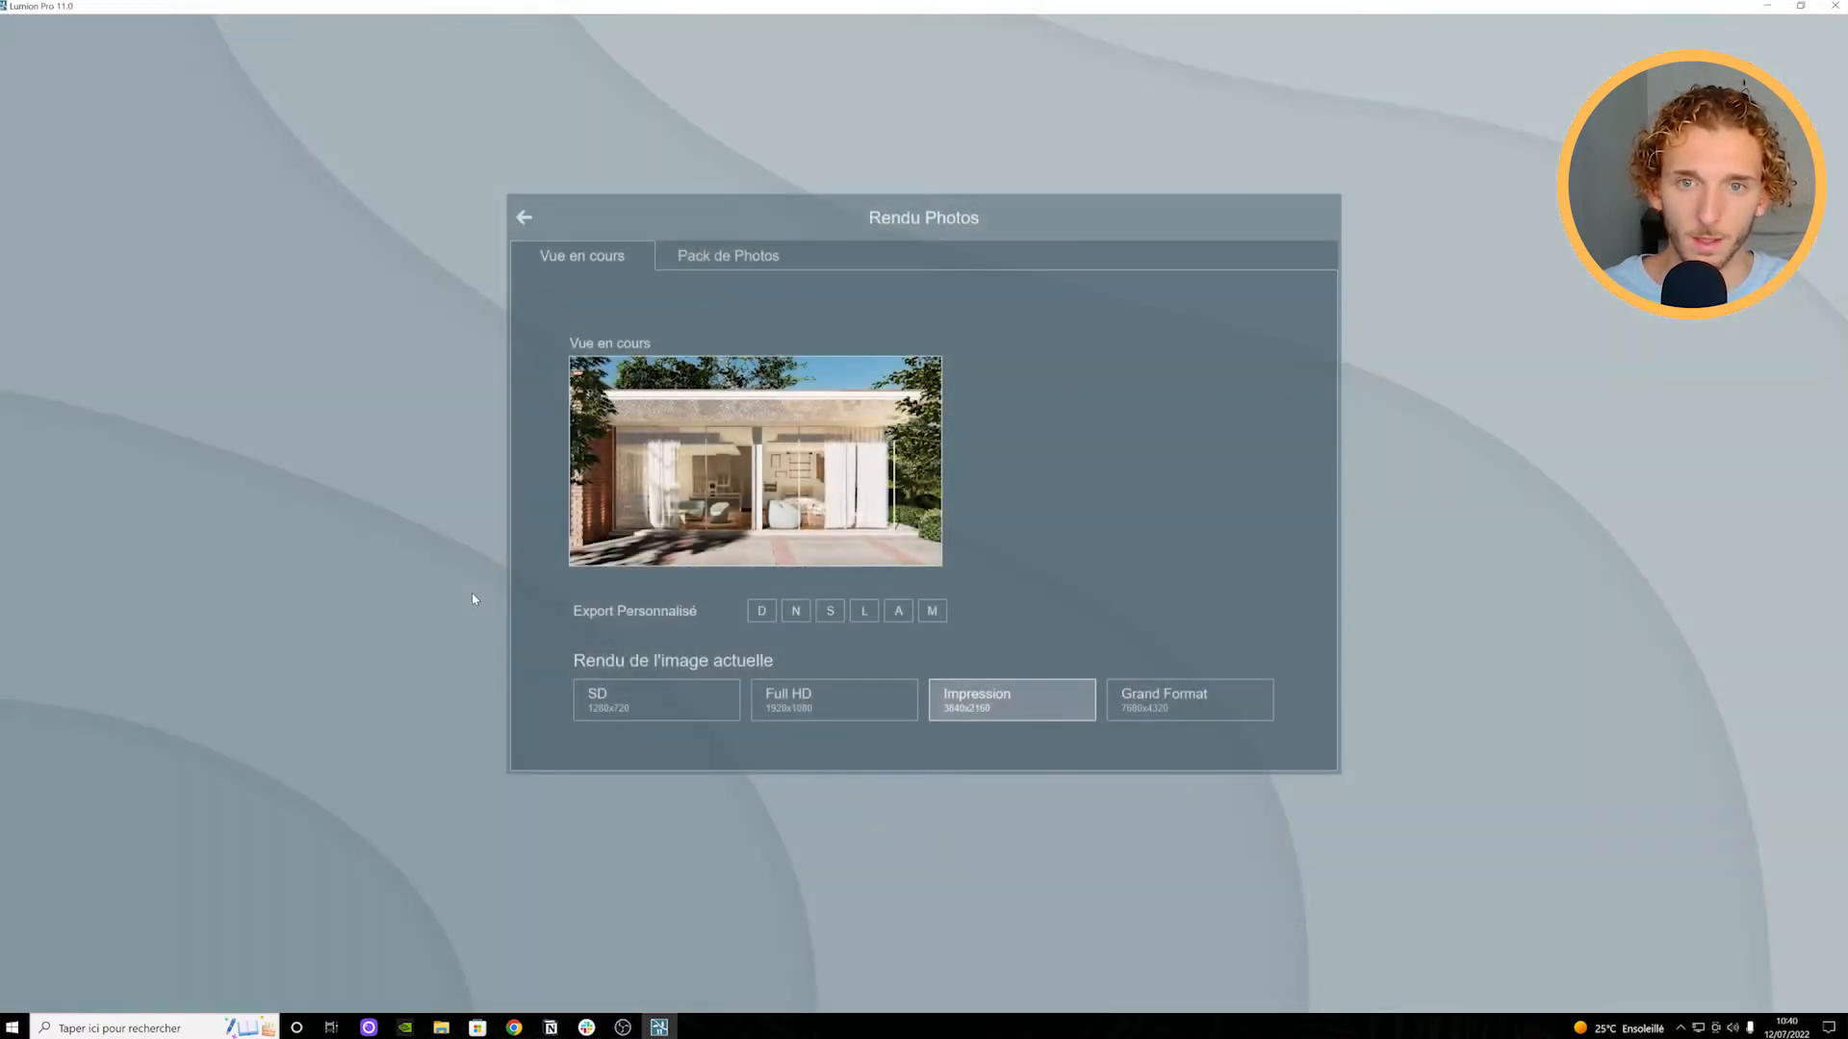